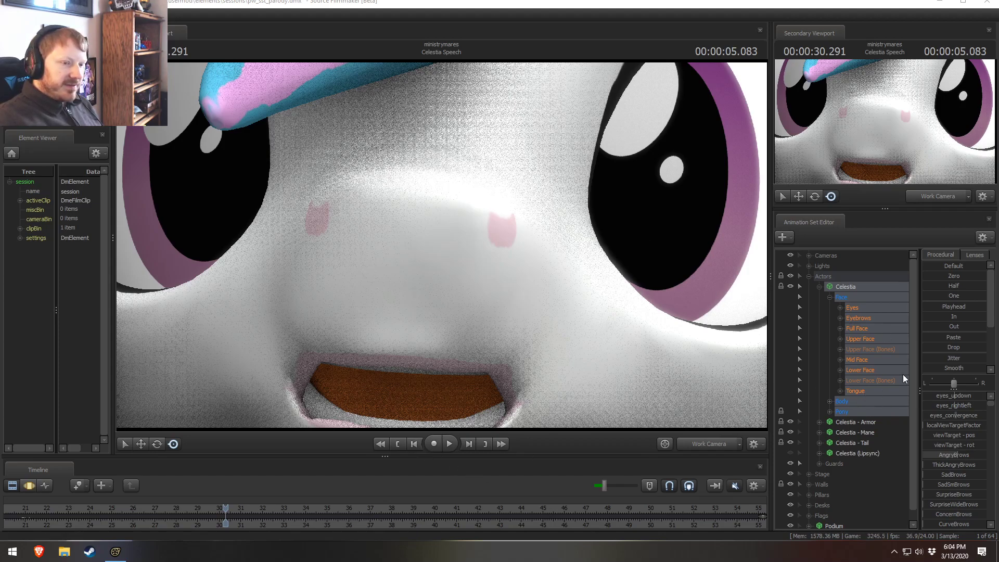
Step: Partly close Celestia's eyes by adjusting CloseEyes2 in the Upper Face controls
{"action": "left_click", "coordinate": [874, 337]}
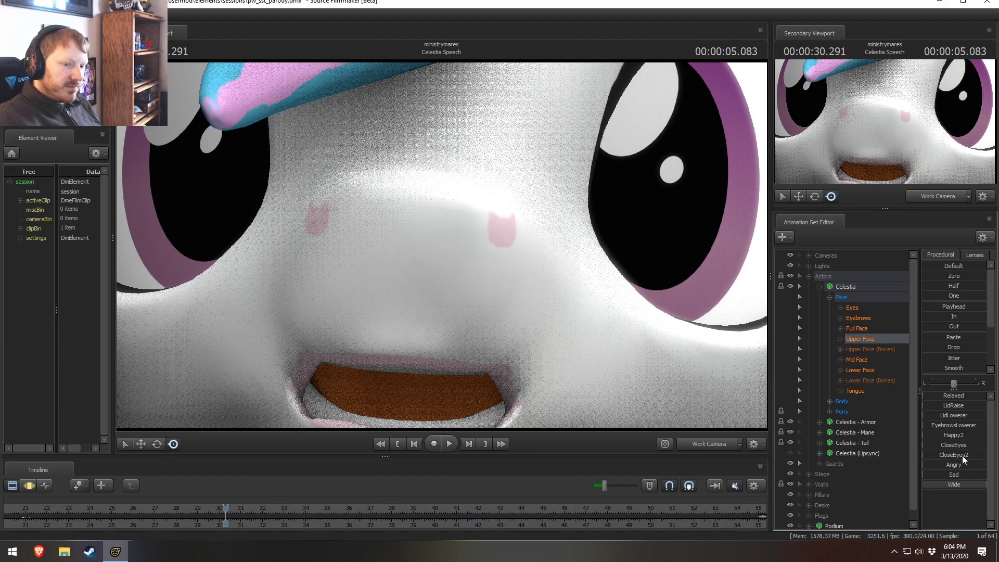
{"action": "key", "text": "F3"}
{"action": "mouse_move", "coordinate": [954, 455]}
{"action": "left_mouse_down"}
{"action": "mouse_move", "coordinate": [975, 455]}
{"action": "mouse_move", "coordinate": [946, 455]}
{"action": "left_mouse_up"}
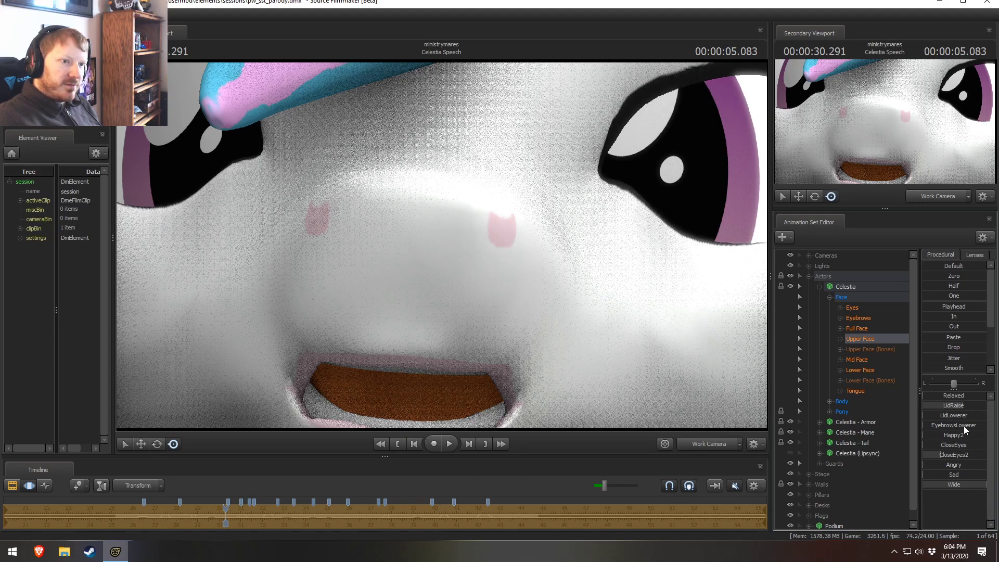
Step: Purse Celestia's mouth by raising MouthWhistle and lowering JawOpen in the Lower Face controls
{"action": "left_click", "coordinate": [865, 369]}
{"action": "scroll", "coordinate": [949, 500], "scroll_direction": "down", "scroll_amount": 3}
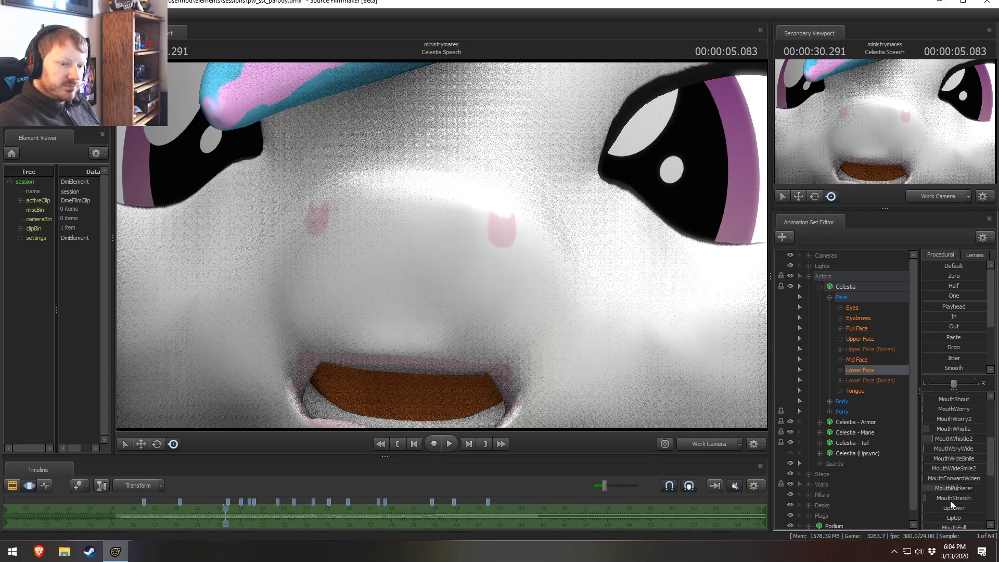
{"action": "mouse_move", "coordinate": [960, 438]}
{"action": "left_mouse_down"}
{"action": "mouse_move", "coordinate": [975, 432]}
{"action": "mouse_move", "coordinate": [961, 429]}
{"action": "left_mouse_up"}
{"action": "key", "text": "ctrl+z"}
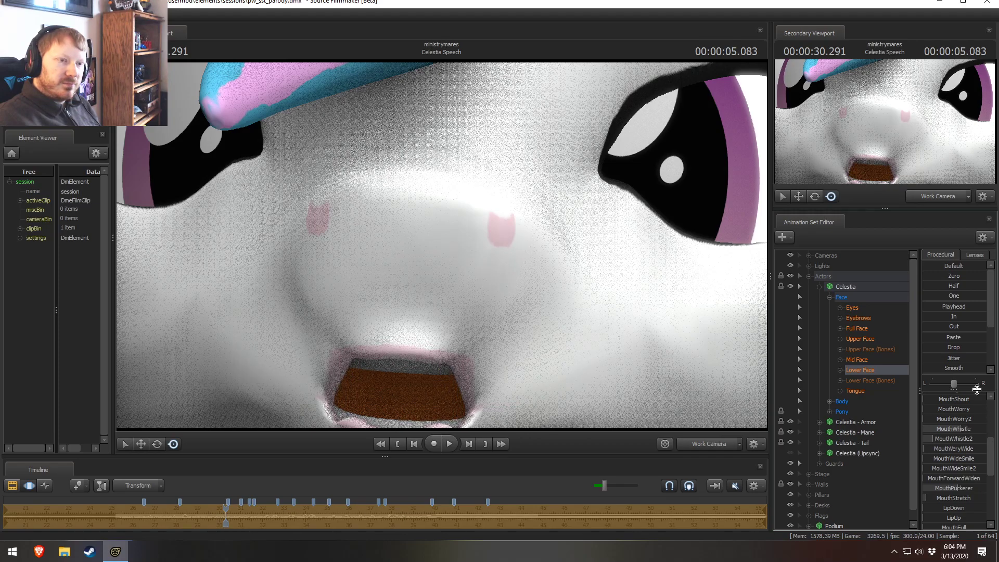
{"action": "scroll", "coordinate": [946, 404], "scroll_direction": "up", "scroll_amount": 5}
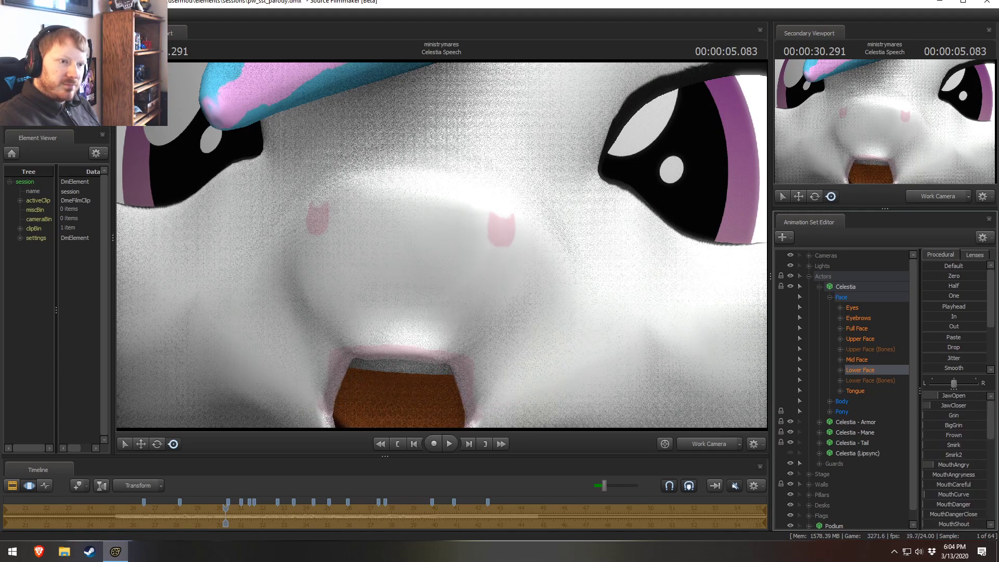
{"action": "left_click_drag", "start_coordinate": [720, 329], "coordinate": [718, 346]}
{"action": "key", "text": "s"}
{"action": "left_click_drag", "start_coordinate": [441, 245], "coordinate": [446, 250]}
{"action": "left_click_drag", "start_coordinate": [960, 395], "coordinate": [918, 395]}
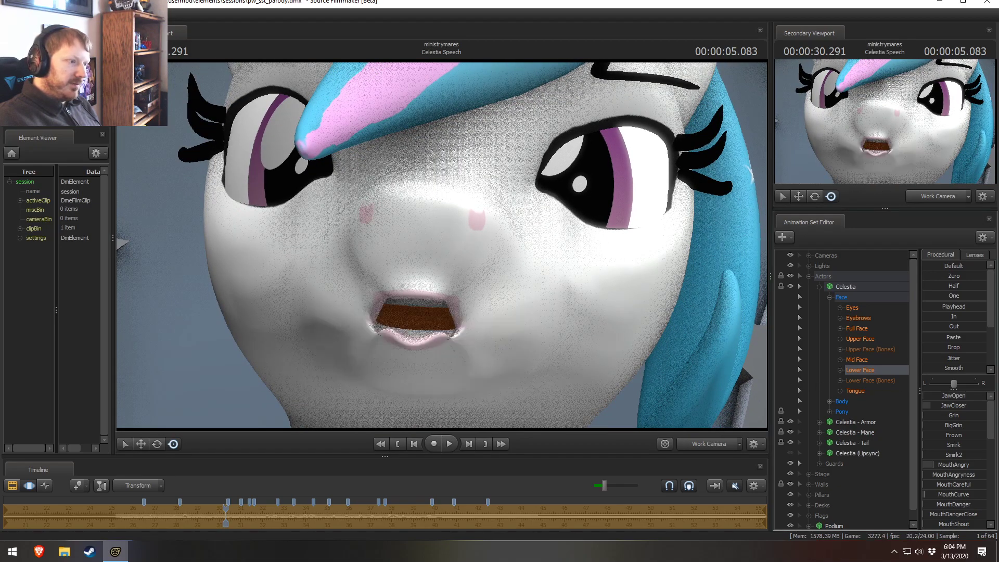
Step: Revert the eye and mouth slider changes and save the session
{"action": "left_click_drag", "start_coordinate": [358, 357], "coordinate": [399, 360]}
{"action": "key", "text": "F2"}
{"action": "key", "text": "F3"}
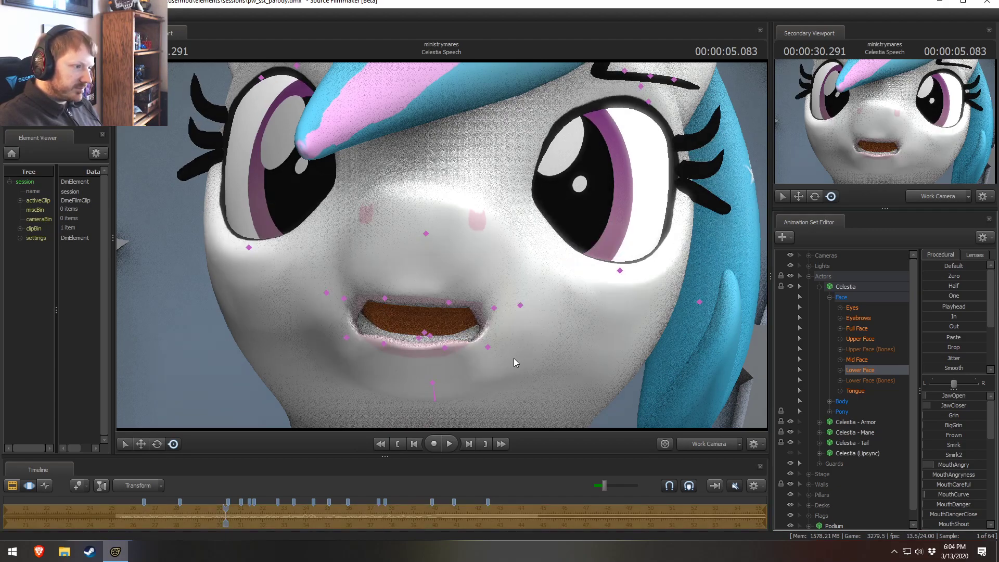
{"action": "key", "text": "F2"}
{"action": "key", "text": "ctrl+s"}
Step: Show the Main Camera view in the primary viewport and enlarge the Motion Editor timeline and the Element Viewer
{"action": "left_click", "coordinate": [716, 444]}
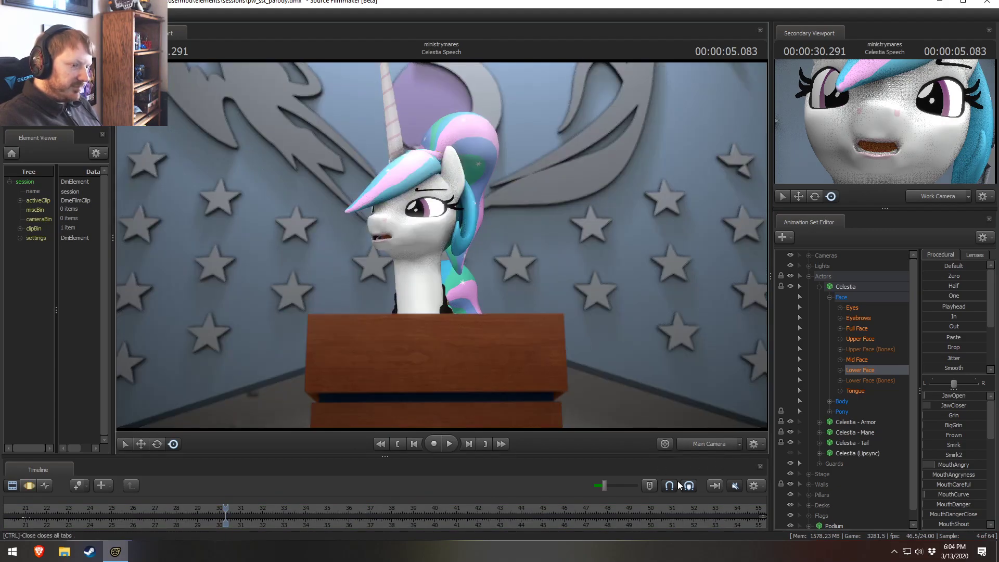
{"action": "key", "text": "F3"}
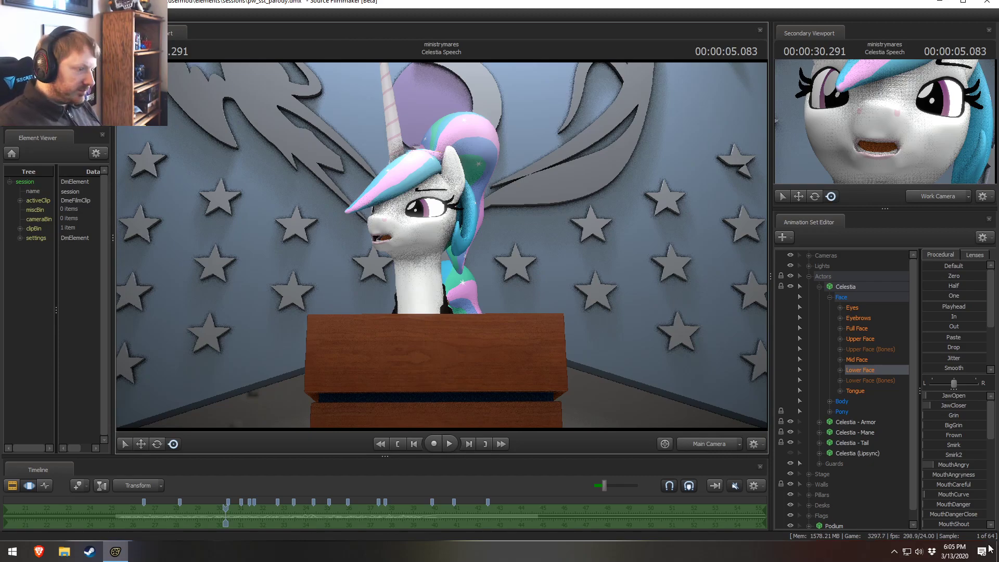
{"action": "left_click_drag", "start_coordinate": [359, 456], "coordinate": [359, 419]}
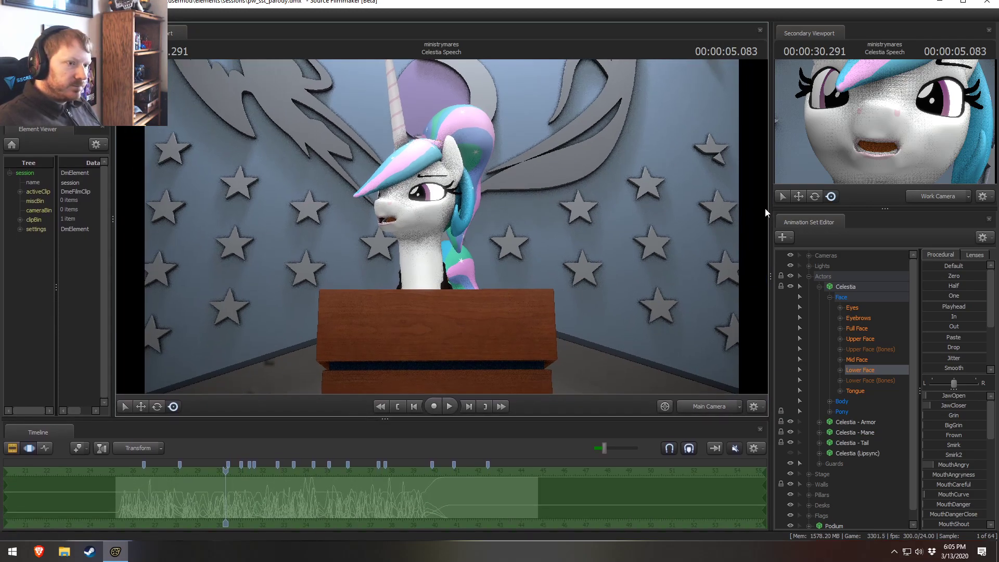
{"action": "left_click_drag", "start_coordinate": [767, 214], "coordinate": [758, 214]}
{"action": "left_click_drag", "start_coordinate": [112, 267], "coordinate": [170, 284]}
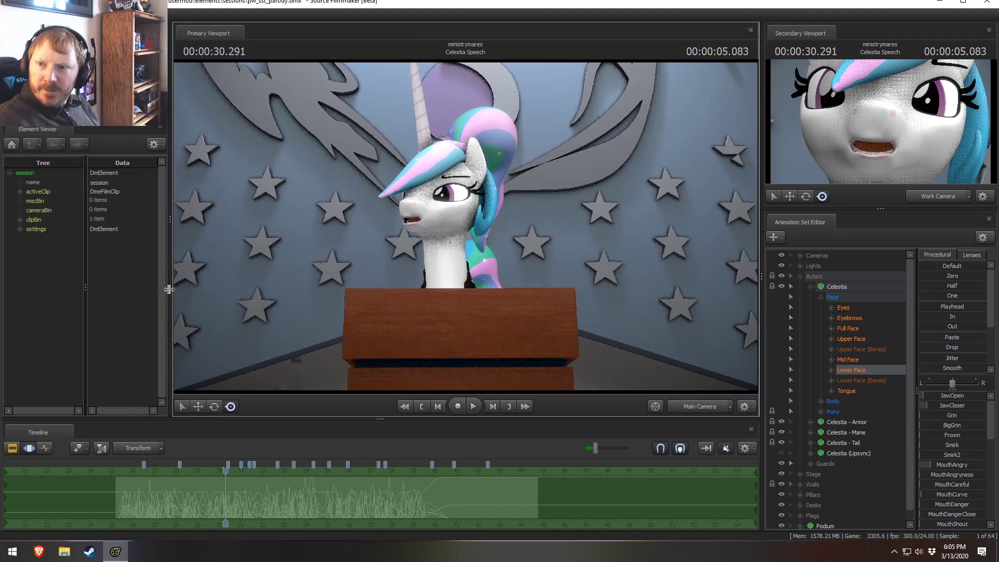
{"action": "mouse_move", "coordinate": [91, 115]}
{"action": "left_mouse_down"}
{"action": "mouse_move", "coordinate": [92, 136]}
{"action": "mouse_move", "coordinate": [91, 128]}
{"action": "left_mouse_up"}
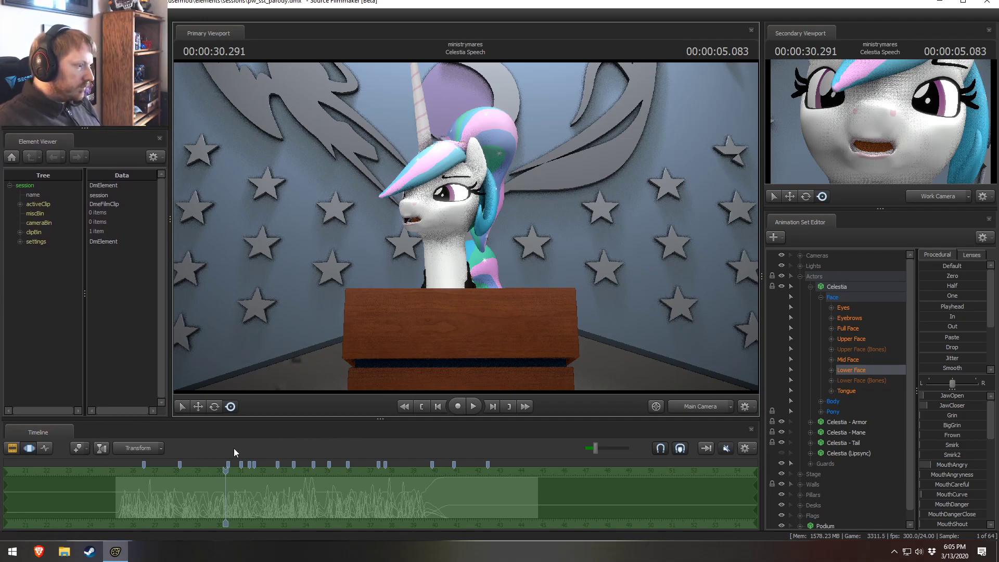
Step: Move the playhead to 00:00:28.541 and frame a close-up of Celestia's face with the Work Camera
{"action": "scroll", "coordinate": [223, 476], "scroll_direction": "up", "scroll_amount": 1}
{"action": "left_click", "coordinate": [177, 489]}
{"action": "scroll", "coordinate": [178, 492], "scroll_direction": "up", "scroll_amount": 2}
{"action": "middle_click_drag", "start_coordinate": [226, 519], "coordinate": [345, 470]}
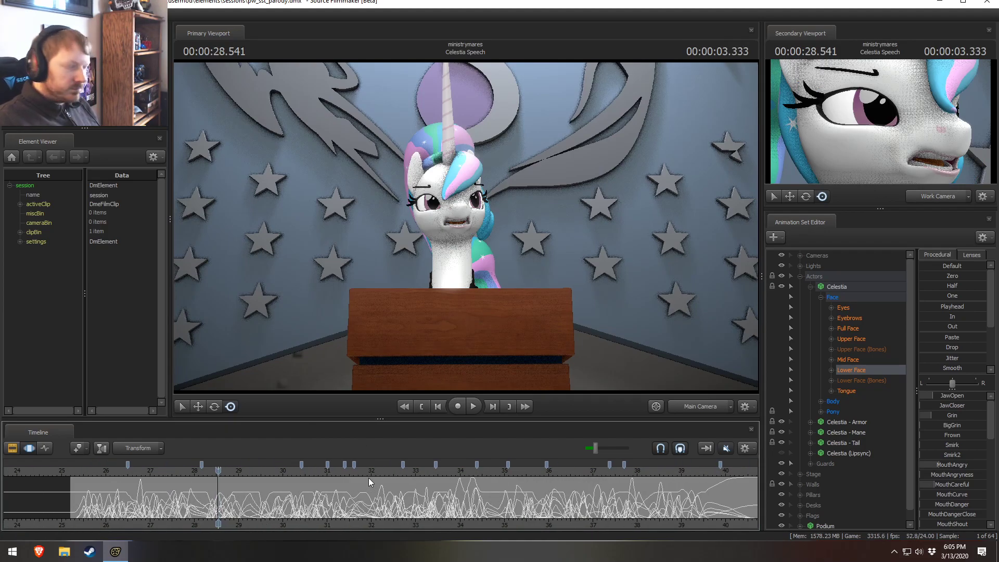
{"action": "scroll", "coordinate": [369, 478], "scroll_direction": "down", "scroll_amount": 2}
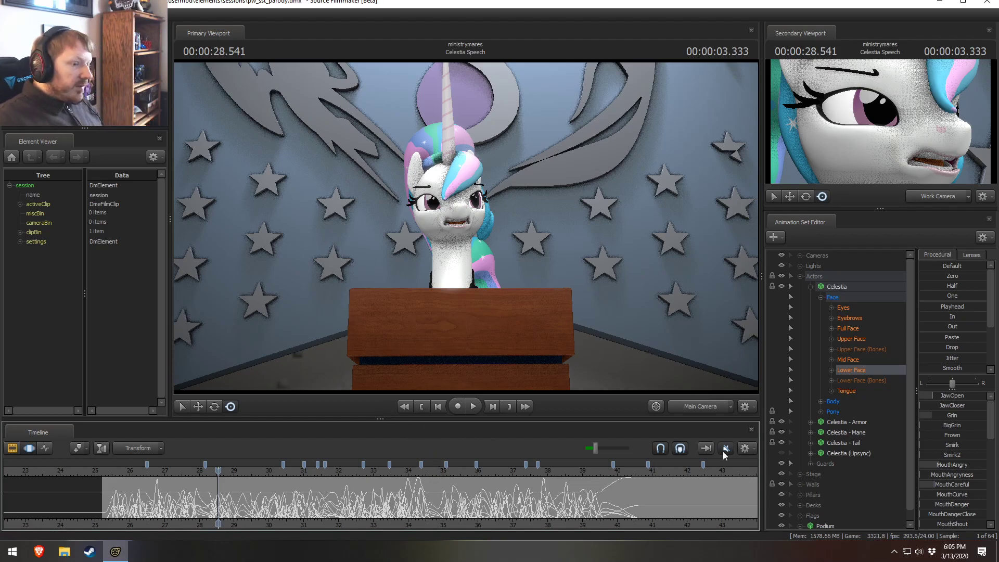
{"action": "left_click", "coordinate": [707, 406]}
{"action": "key", "text": "w"}
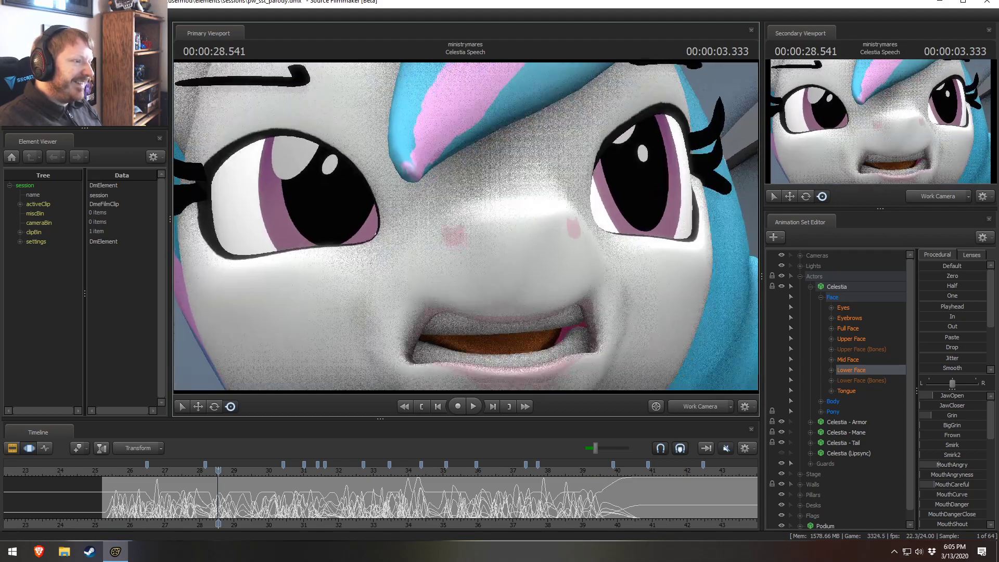
{"action": "left_click_drag", "start_coordinate": [466, 226], "coordinate": [484, 242]}
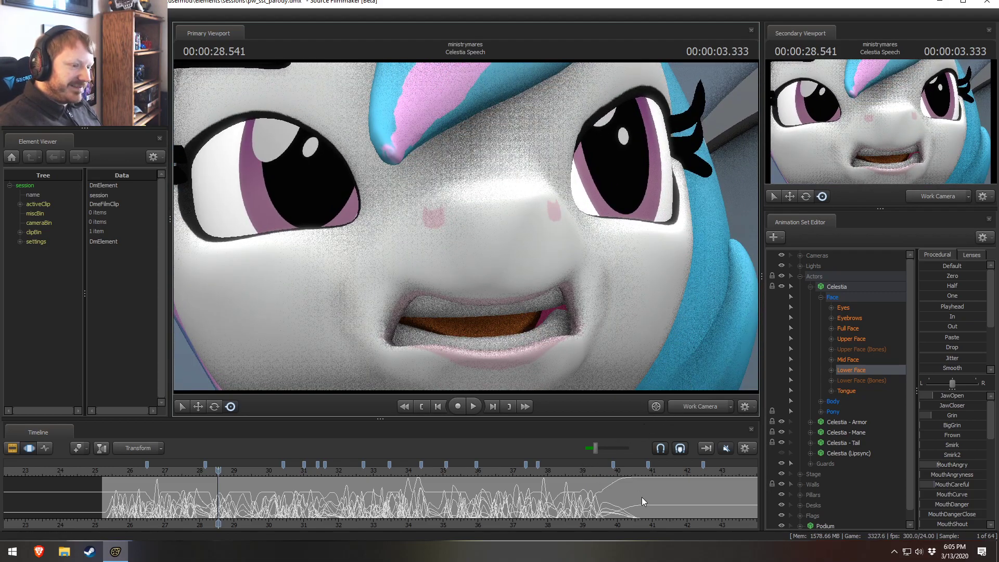
Step: In Celestia's Upper Face controls, raise CloseEyes2 with the balance fully right and Wide with the balance fully left
{"action": "left_click", "coordinate": [868, 339]}
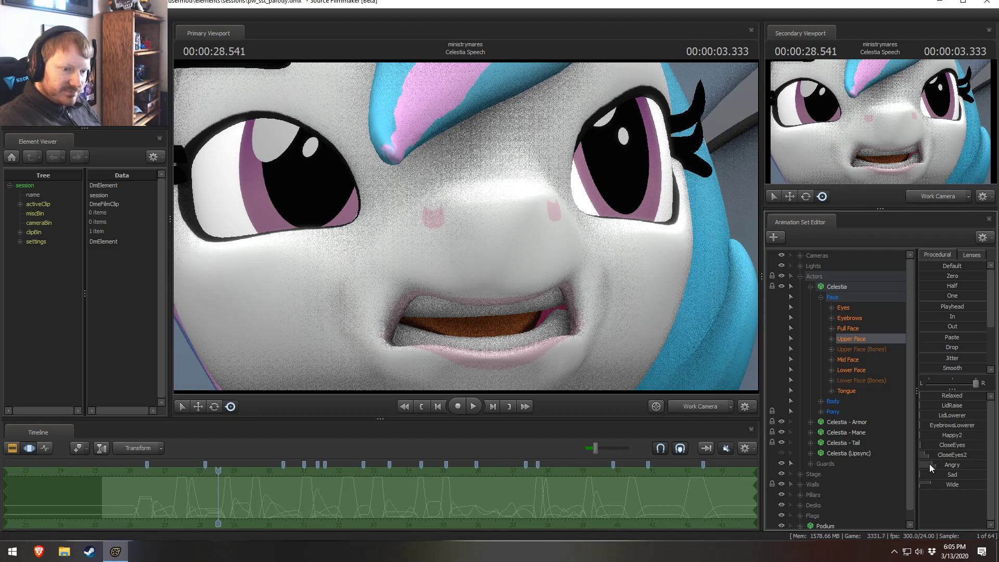
{"action": "left_click_drag", "start_coordinate": [960, 456], "coordinate": [983, 455]}
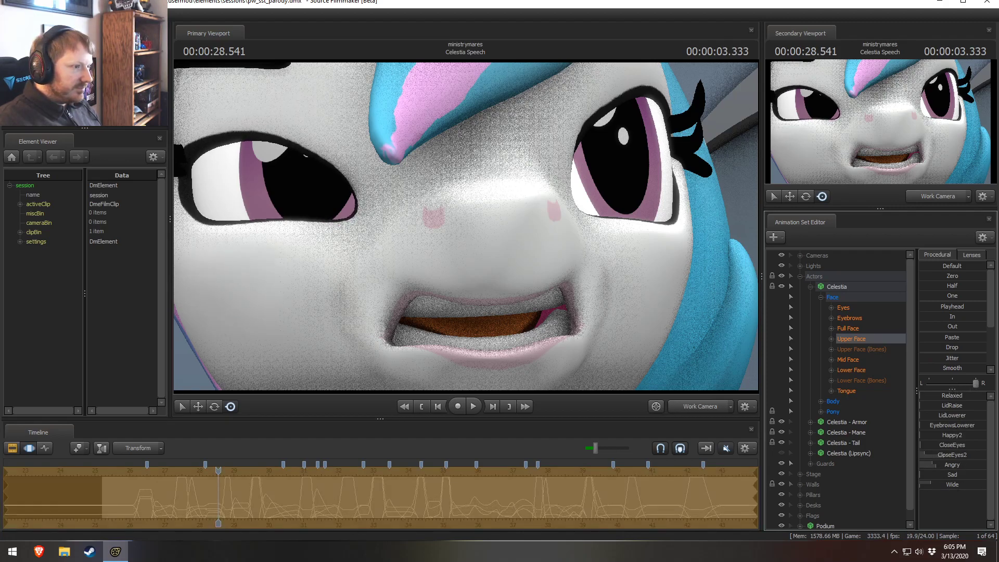
{"action": "left_click_drag", "start_coordinate": [958, 385], "coordinate": [889, 385]}
{"action": "left_click_drag", "start_coordinate": [955, 485], "coordinate": [934, 466]}
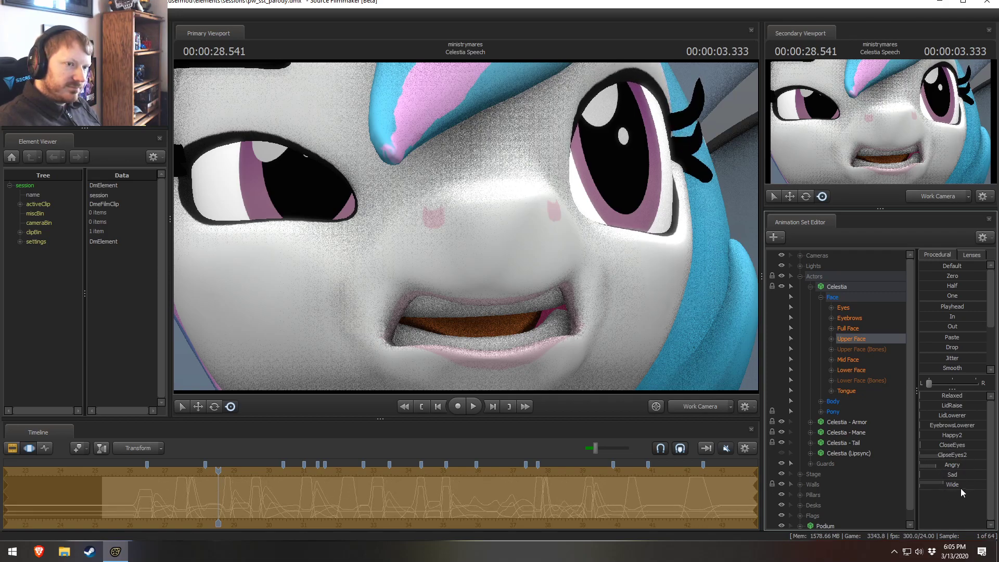
Step: Rotate the Jaw control in Celestia's Body group to open the mouth wider and slightly sideways, and apply the change
{"action": "key", "text": "ctrl"}
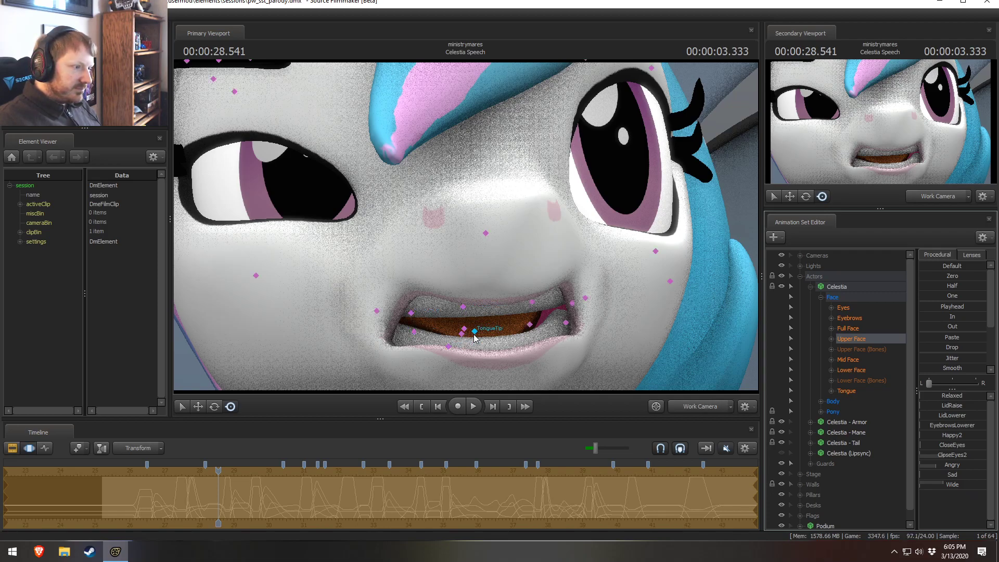
{"action": "left_click", "coordinate": [821, 401]}
{"action": "left_click", "coordinate": [841, 422]}
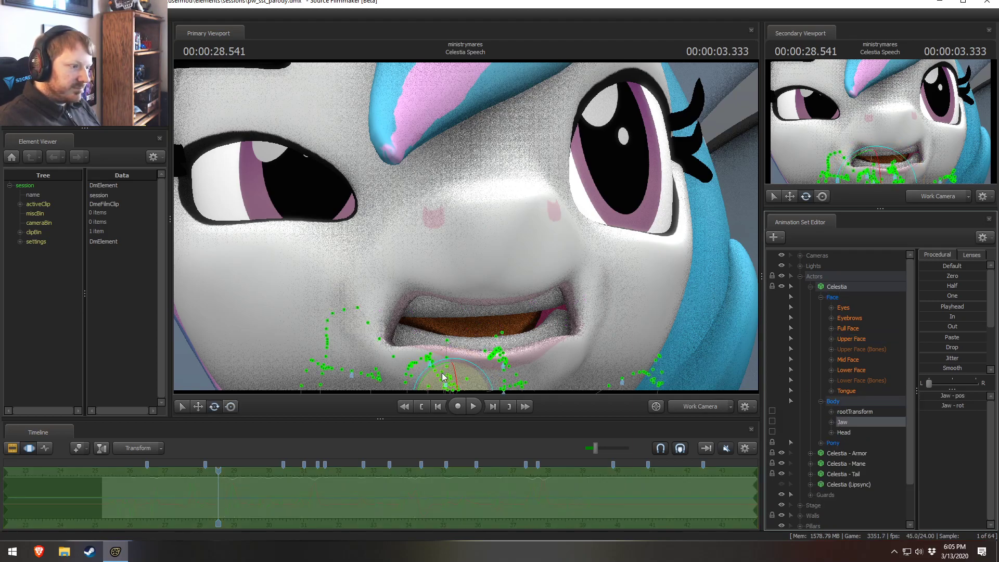
{"action": "key", "text": "e"}
{"action": "left_click_drag", "start_coordinate": [434, 363], "coordinate": [484, 391]}
{"action": "key", "text": "F2"}
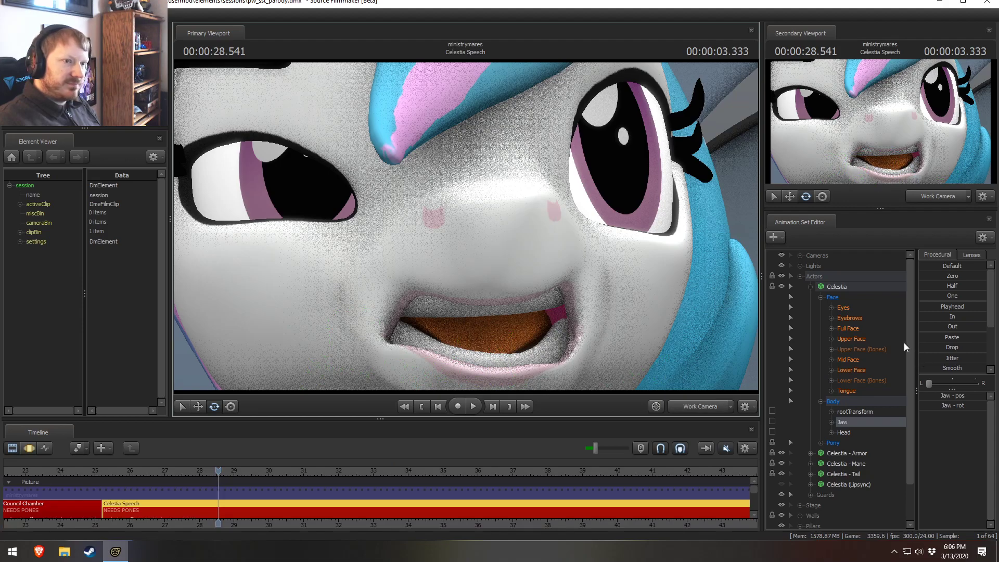
Step: Tilt Celestia's nose with two small rotations of the Nose control in Mid Face, applying each change
{"action": "left_click", "coordinate": [831, 359]}
{"action": "left_click", "coordinate": [855, 402]}
{"action": "key", "text": "F3"}
{"action": "left_click_drag", "start_coordinate": [470, 200], "coordinate": [476, 203]}
{"action": "key", "text": "F2"}
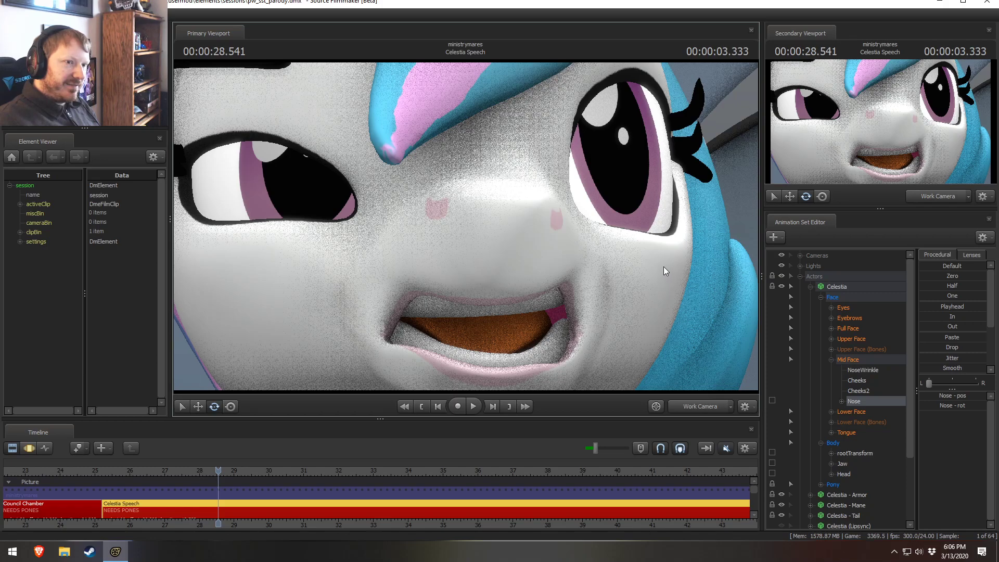
{"action": "key", "text": "F3"}
{"action": "left_click_drag", "start_coordinate": [474, 200], "coordinate": [468, 198]}
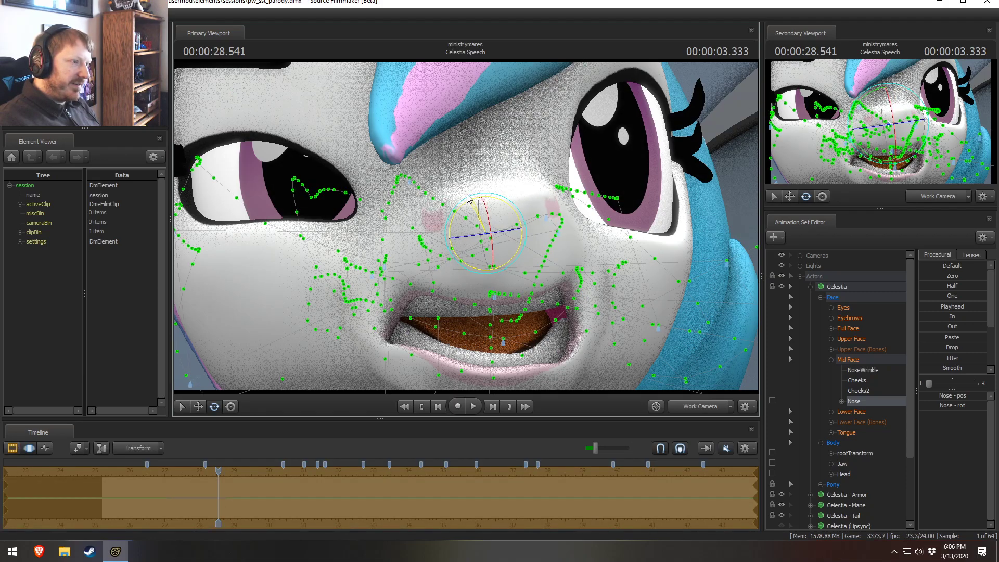
{"action": "key", "text": "F2"}
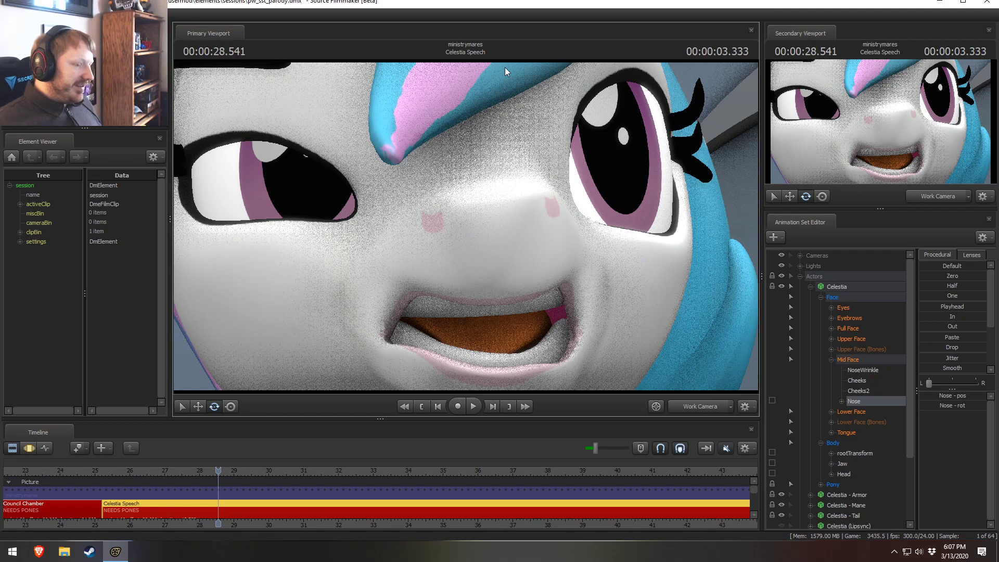
Step: Play the Celestia Speech shot through the Main Camera, starting from 00:00:25.375
{"action": "scroll", "coordinate": [290, 499], "scroll_direction": "down", "scroll_amount": 3}
{"action": "scroll", "coordinate": [292, 516], "scroll_direction": "up", "scroll_amount": 3}
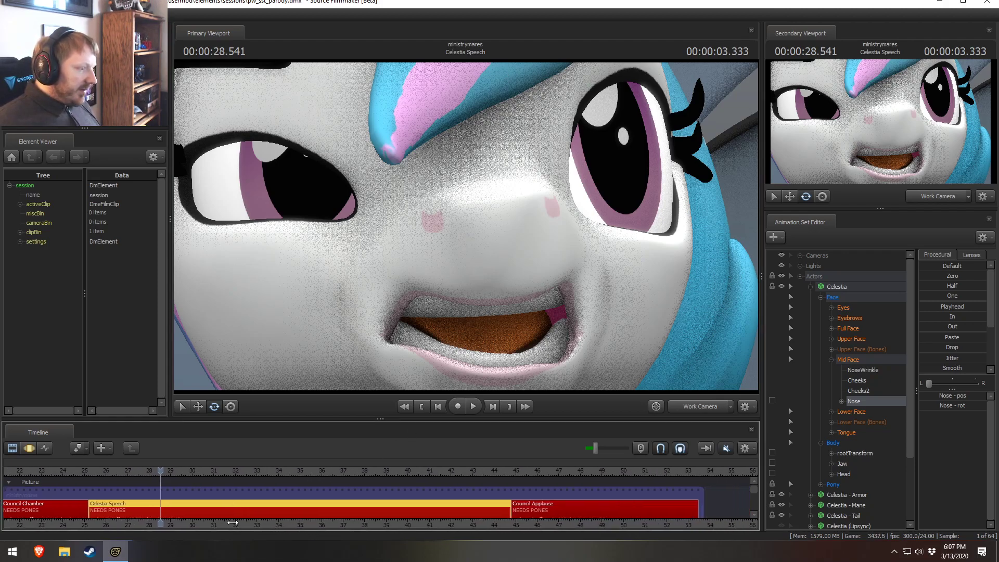
{"action": "scroll", "coordinate": [202, 511], "scroll_direction": "up", "scroll_amount": 1}
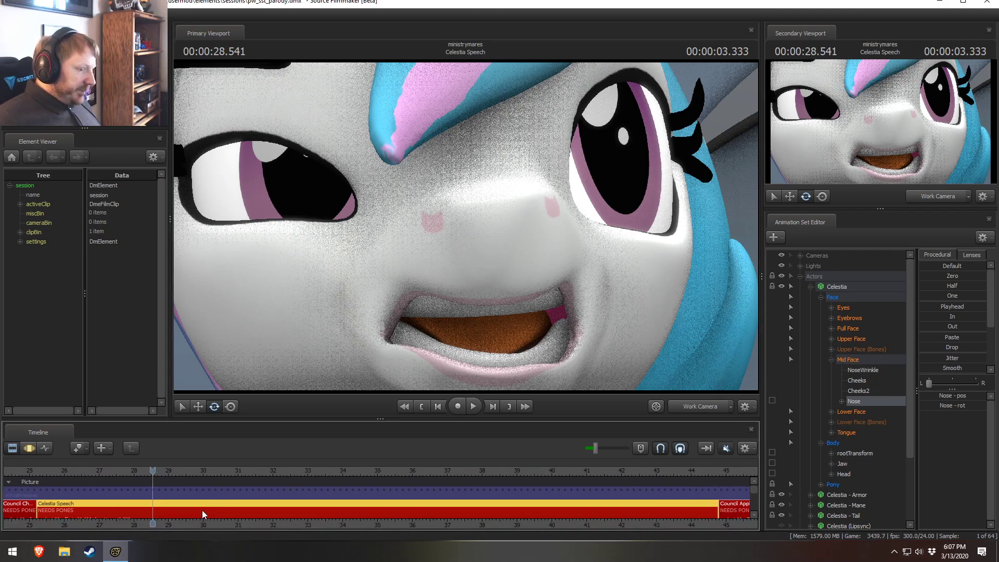
{"action": "middle_click_drag", "start_coordinate": [39, 527], "coordinate": [31, 526]}
{"action": "left_click_drag", "start_coordinate": [30, 469], "coordinate": [35, 471]}
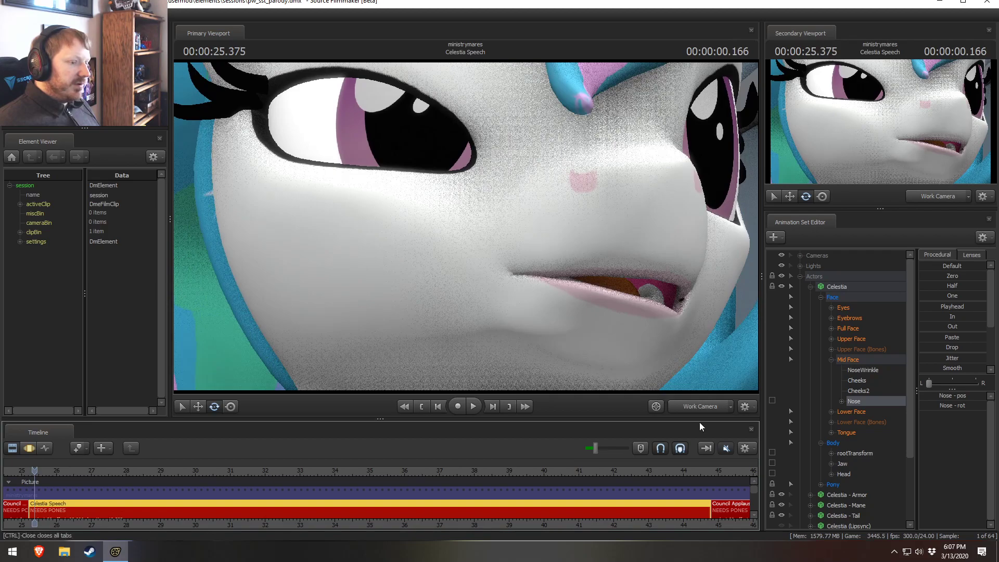
{"action": "left_click", "coordinate": [702, 409]}
{"action": "key", "text": "space"}
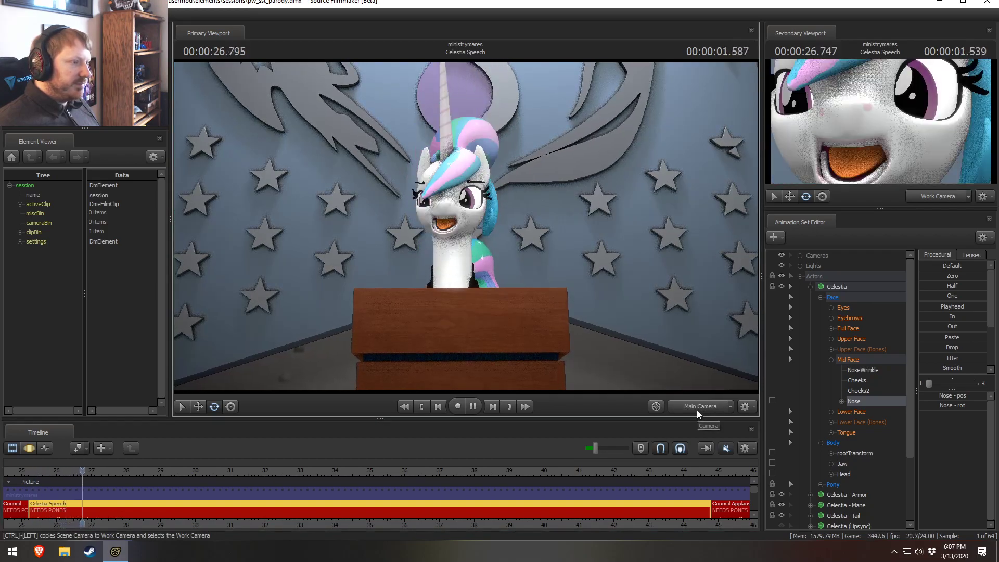
{"action": "key", "text": "space"}
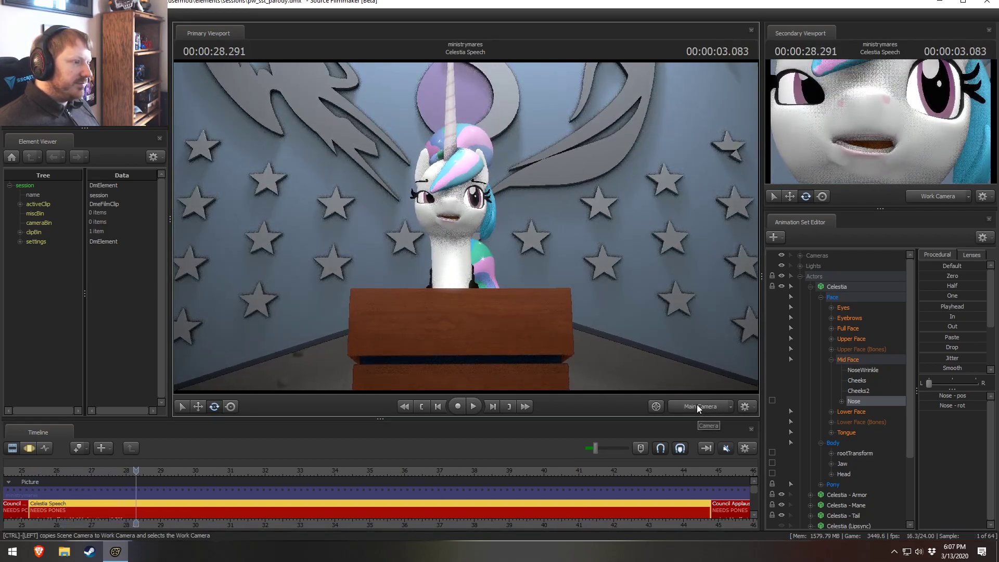
Step: Copy the Main Camera view to the Work Camera and move in on Celestia's face while playing a little further
{"action": "left_click", "coordinate": [697, 404], "text": "ctrl"}
{"action": "key", "text": "w"}
{"action": "left_click_drag", "start_coordinate": [466, 224], "coordinate": [466, 225]}
{"action": "key", "text": "space"}
{"action": "key", "text": "space"}
{"action": "key", "text": "a"}
{"action": "left_click_drag", "start_coordinate": [481, 281], "coordinate": [536, 276]}
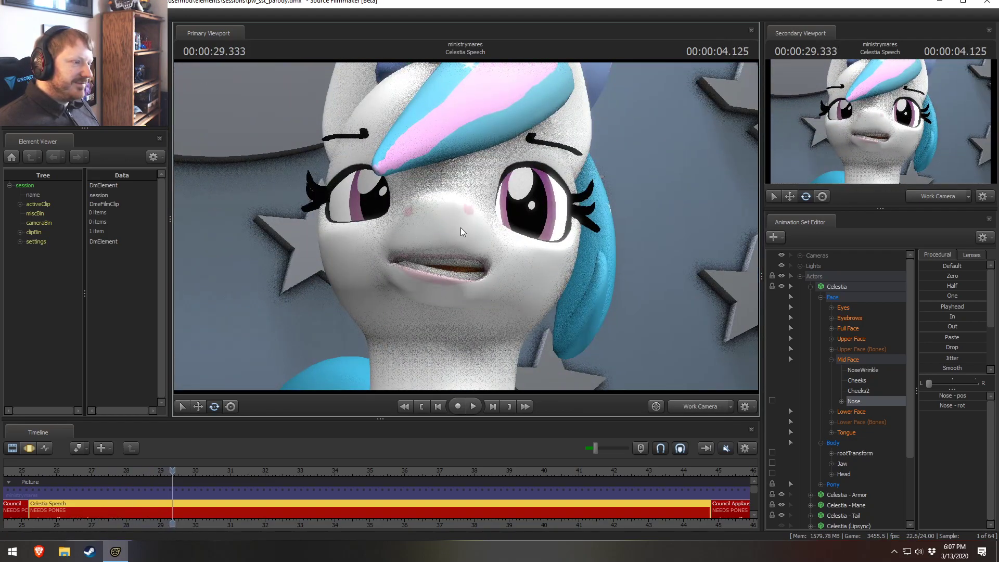
Step: Play the speech on to 00:00:32.000, reframing the Work Camera on Celestia's moving face
{"action": "key", "text": "space"}
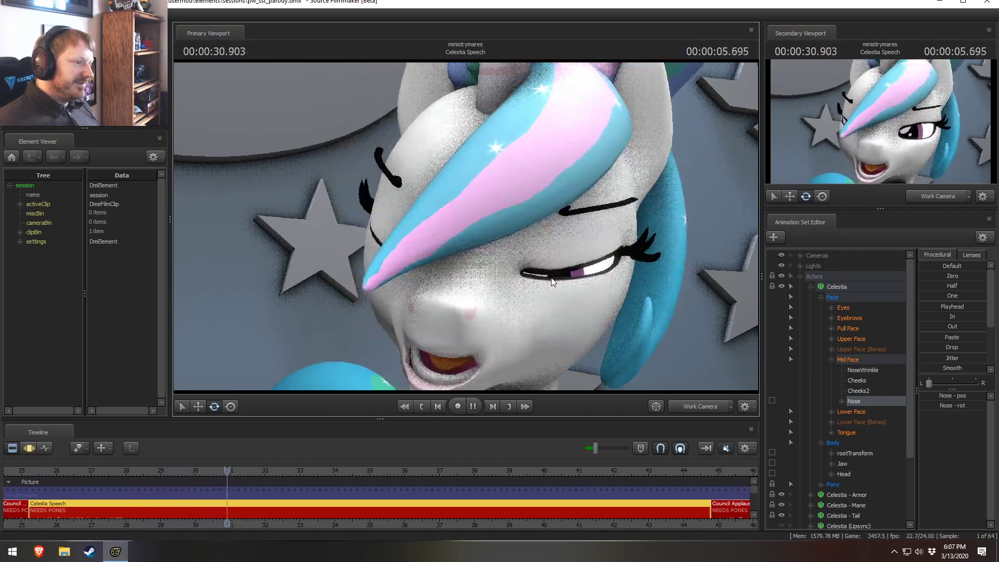
{"action": "key", "text": "space"}
{"action": "key", "text": "d"}
{"action": "left_click_drag", "start_coordinate": [570, 280], "coordinate": [482, 224]}
{"action": "key", "text": "space"}
{"action": "key", "text": "space"}
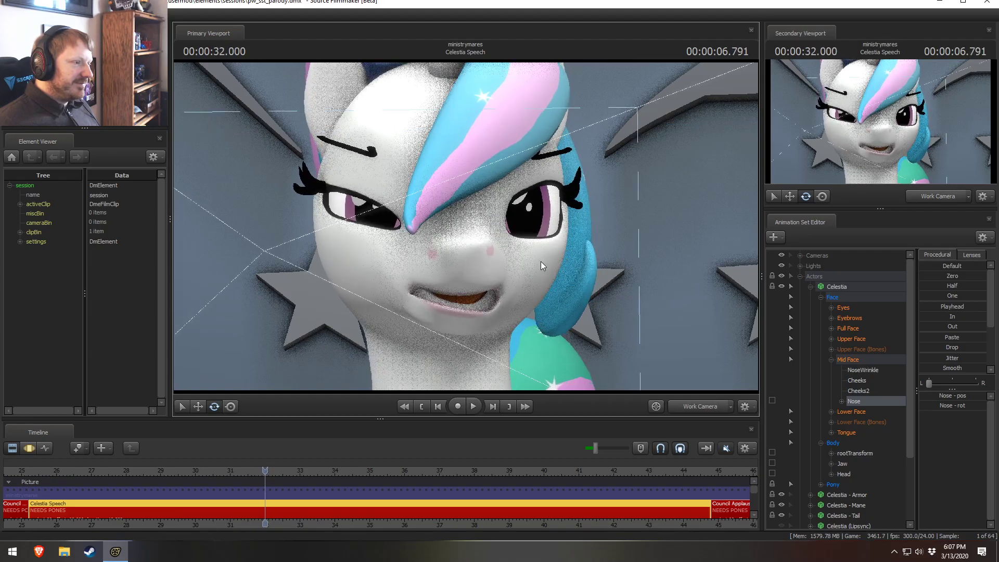
Step: At 00:00:32.041, close Celestia's mouth further by adjusting JawOpen in Lower Face, reframing the Work Camera on her face
{"action": "left_click_drag", "start_coordinate": [264, 471], "coordinate": [267, 471]}
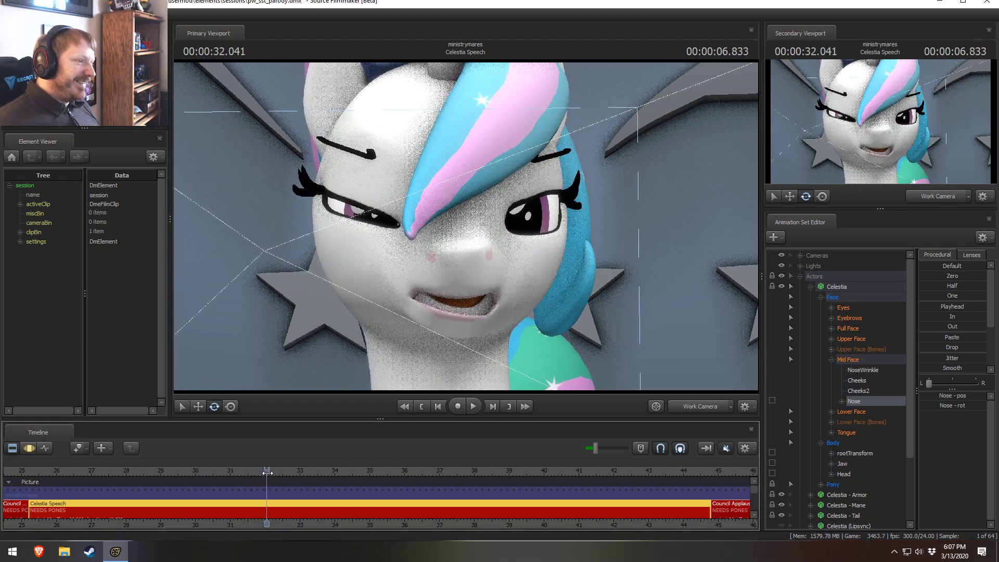
{"action": "left_click_drag", "start_coordinate": [457, 234], "coordinate": [459, 227]}
{"action": "key", "text": "w"}
{"action": "key", "text": "s"}
{"action": "left_click", "coordinate": [858, 412]}
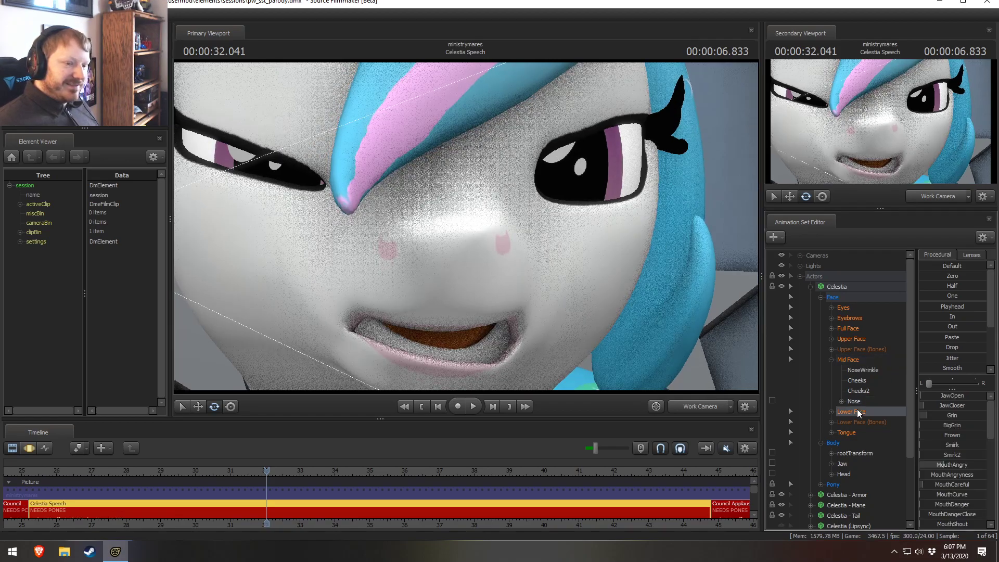
{"action": "key", "text": "F3"}
{"action": "mouse_move", "coordinate": [945, 395]}
{"action": "left_mouse_down"}
{"action": "mouse_move", "coordinate": [962, 395]}
{"action": "mouse_move", "coordinate": [942, 395]}
{"action": "left_mouse_up"}
{"action": "left_click", "coordinate": [521, 291]}
{"action": "key", "text": "s"}
{"action": "mouse_move", "coordinate": [509, 230]}
{"action": "left_mouse_down"}
{"action": "mouse_move", "coordinate": [520, 230]}
{"action": "mouse_move", "coordinate": [510, 230]}
{"action": "left_mouse_up"}
{"action": "mouse_move", "coordinate": [952, 398]}
{"action": "left_mouse_down"}
{"action": "mouse_move", "coordinate": [987, 403]}
{"action": "mouse_move", "coordinate": [954, 396]}
{"action": "left_mouse_up"}
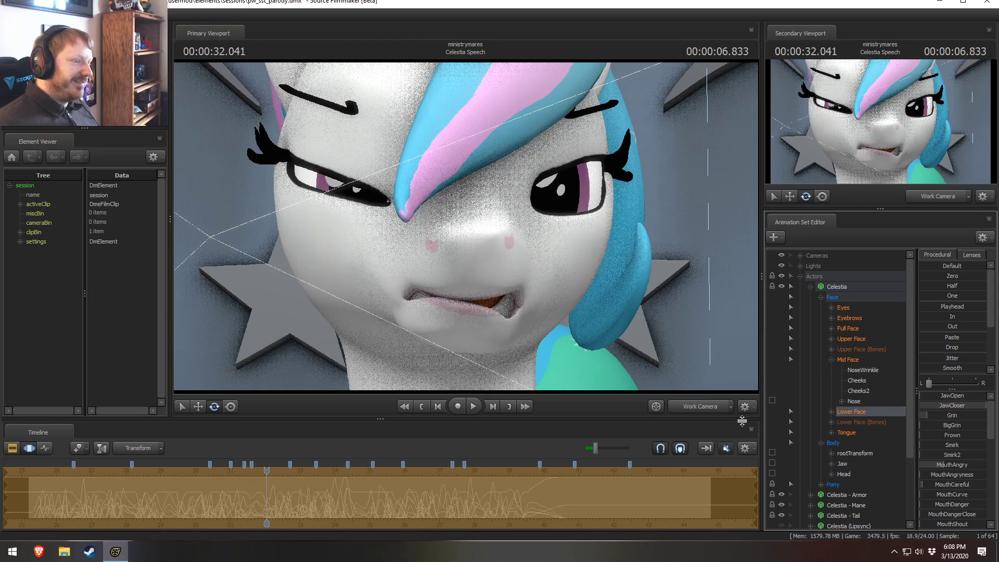
Step: Play the speech on to 00:00:36.291 and scrub back in the Clip Editor to 00:00:33.875
{"action": "key", "text": "space"}
{"action": "key", "text": "space"}
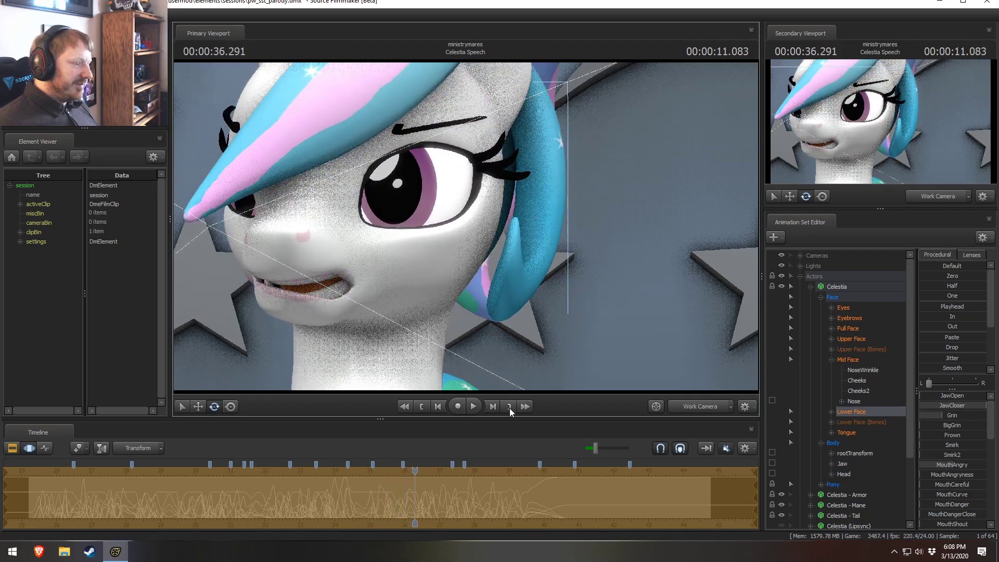
{"action": "key", "text": "F2"}
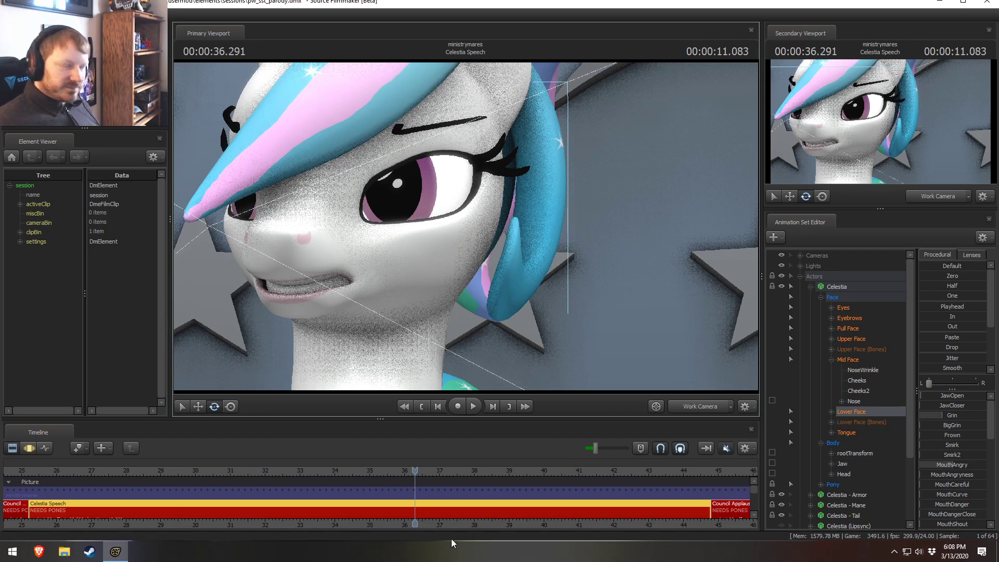
{"action": "left_click_drag", "start_coordinate": [385, 475], "coordinate": [375, 474]}
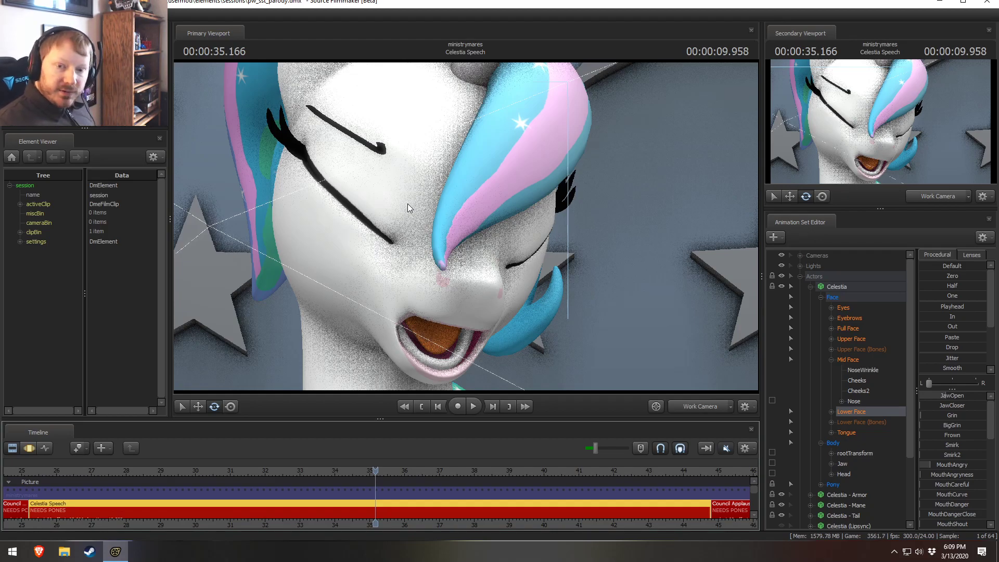
{"action": "left_click_drag", "start_coordinate": [341, 473], "coordinate": [330, 470]}
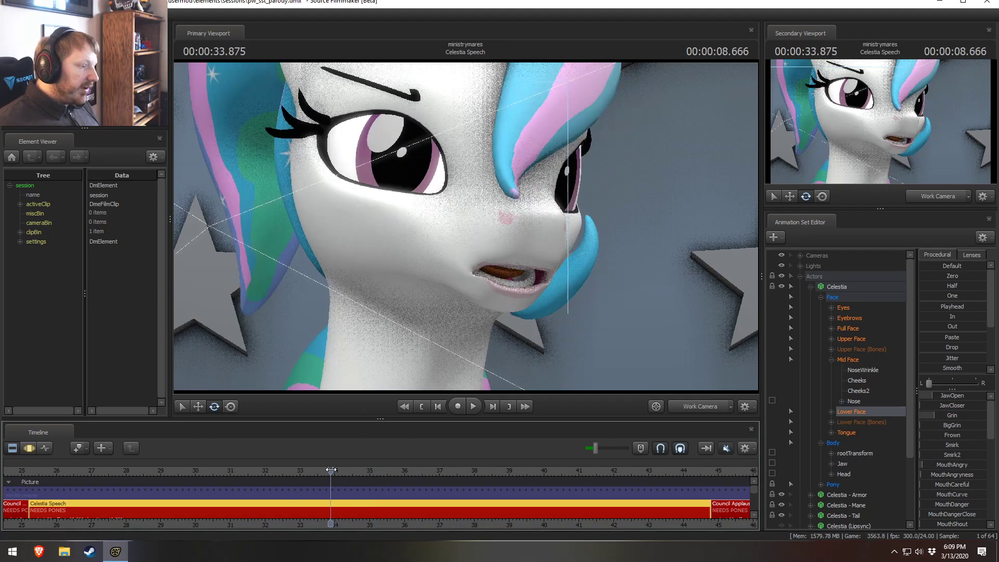
Step: Switch the primary viewport to the Main Camera and play the speech from 00:00:33.875 past 00:00:40
{"action": "left_click", "coordinate": [681, 406]}
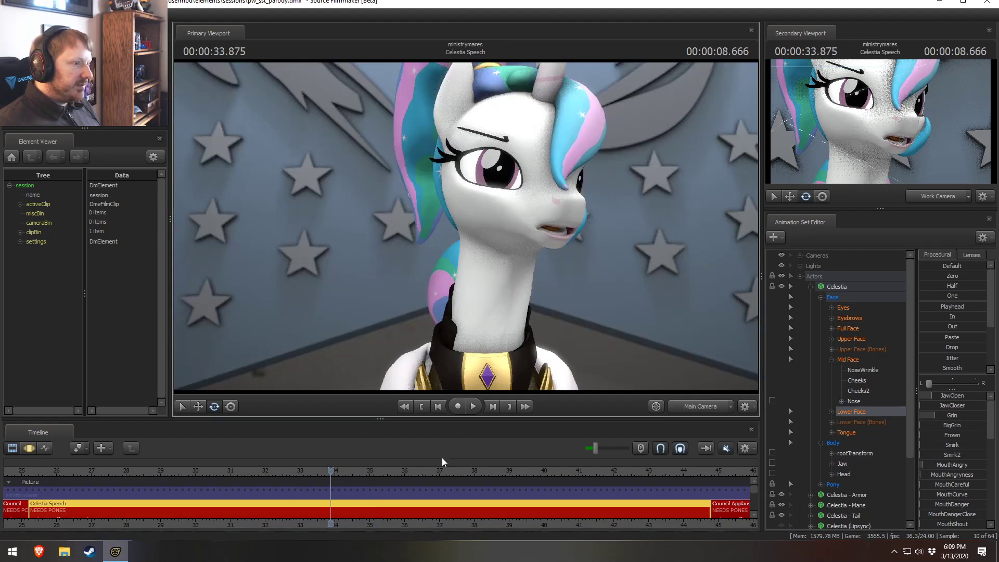
{"action": "key", "text": "space"}
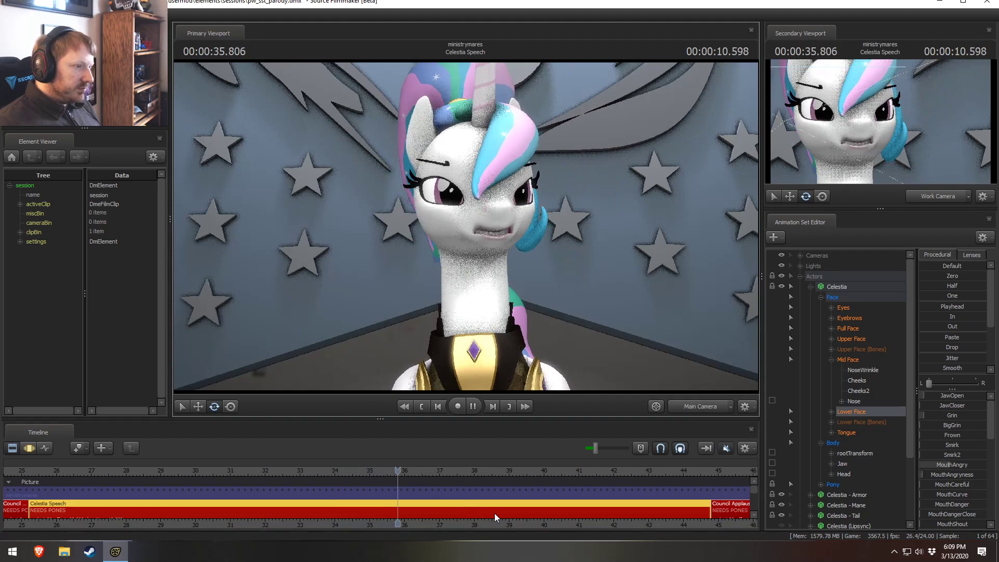
{"action": "key", "text": "space"}
{"action": "key", "text": "space"}
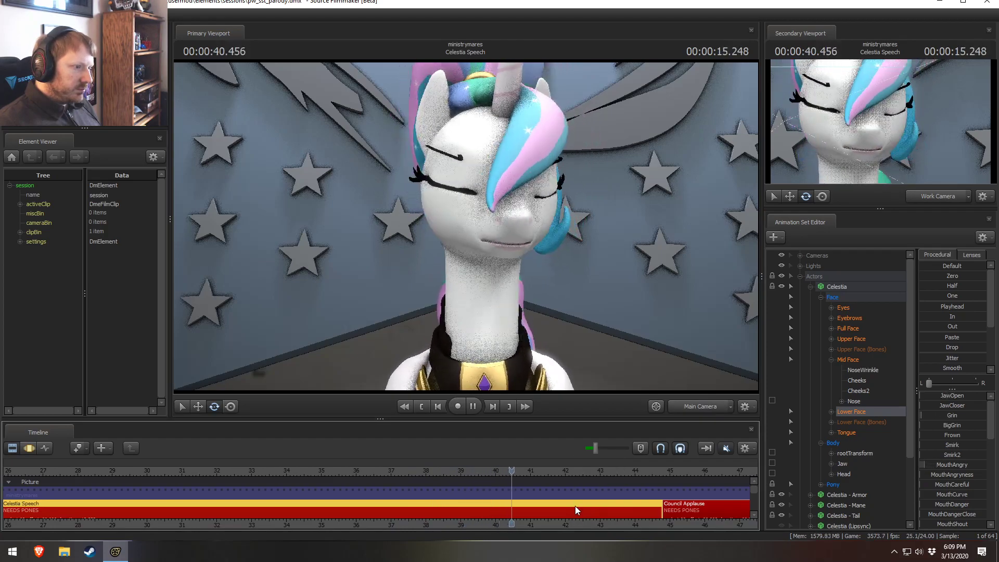
{"action": "key", "text": "space"}
Step: Go back in the Celestia Speech shot and replay its last lines, stopping at 00:00:39.750
{"action": "left_click_drag", "start_coordinate": [29, 466], "coordinate": [249, 475]}
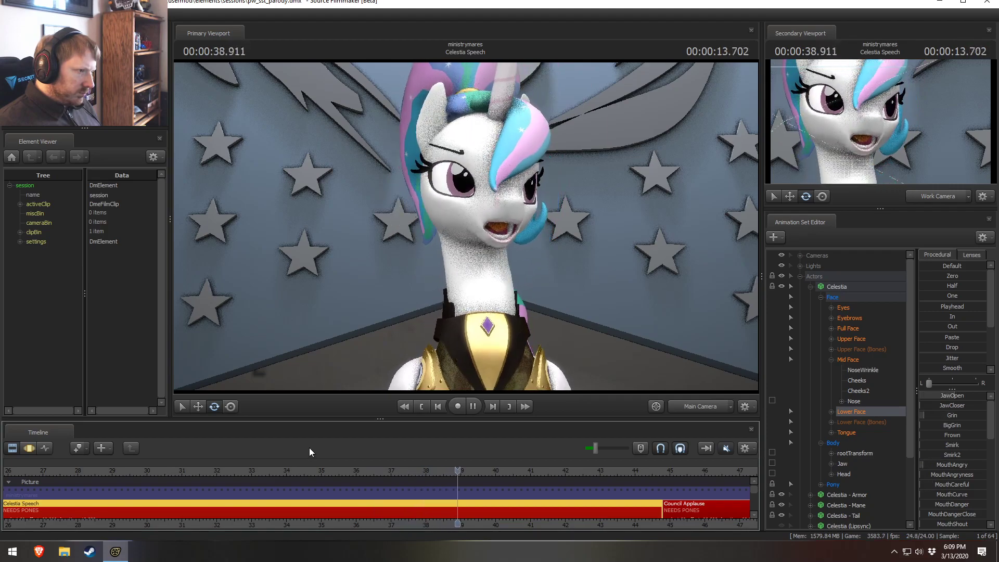
{"action": "left_click", "coordinate": [433, 470]}
{"action": "key", "text": "space"}
{"action": "key", "text": "space"}
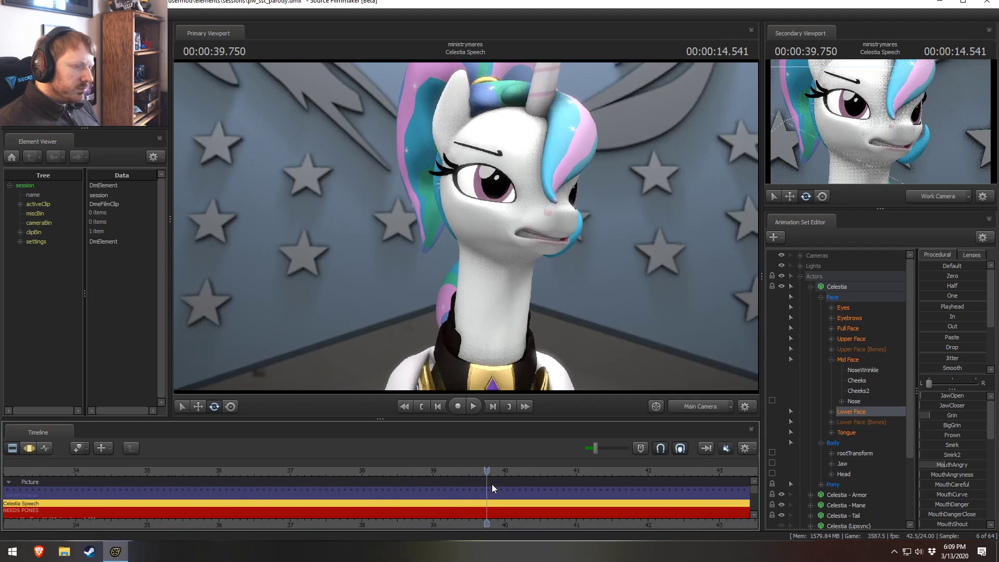
Step: In the Motion Editor, select a short time range around 00:00:39.375 and shift Celestia's Jaw slightly with the Move tool
{"action": "key", "text": "F3"}
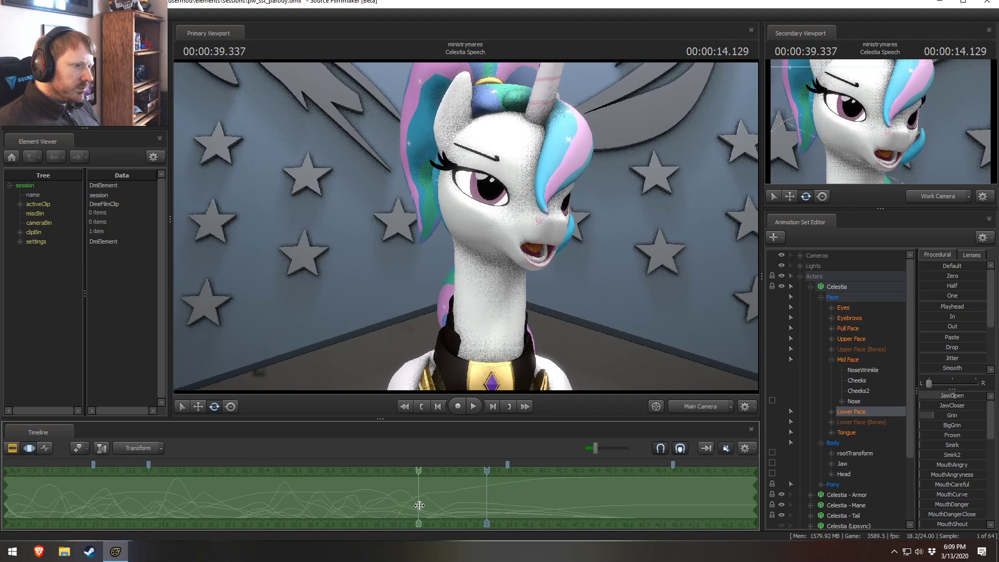
{"action": "left_click", "coordinate": [427, 505]}
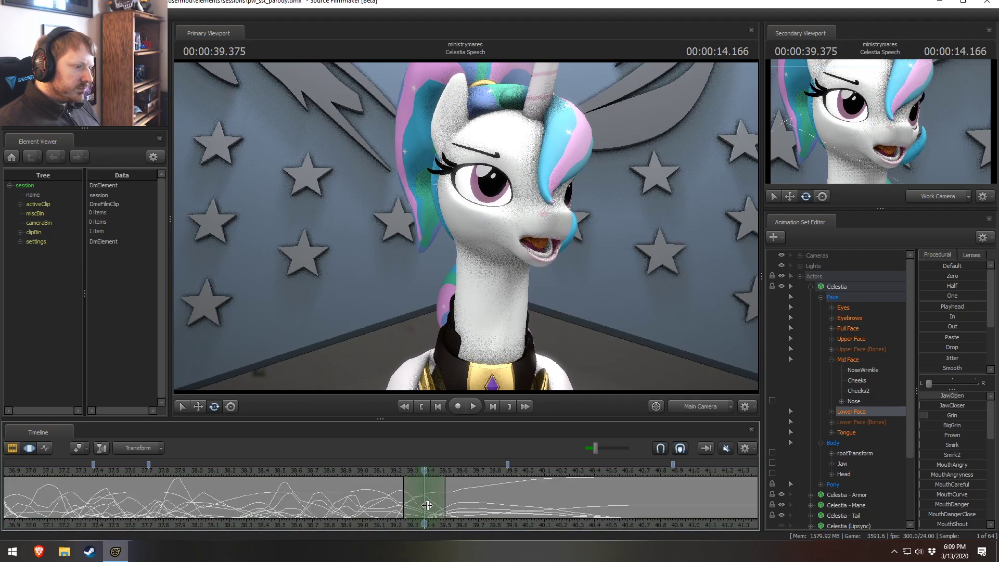
{"action": "left_click", "coordinate": [503, 243]}
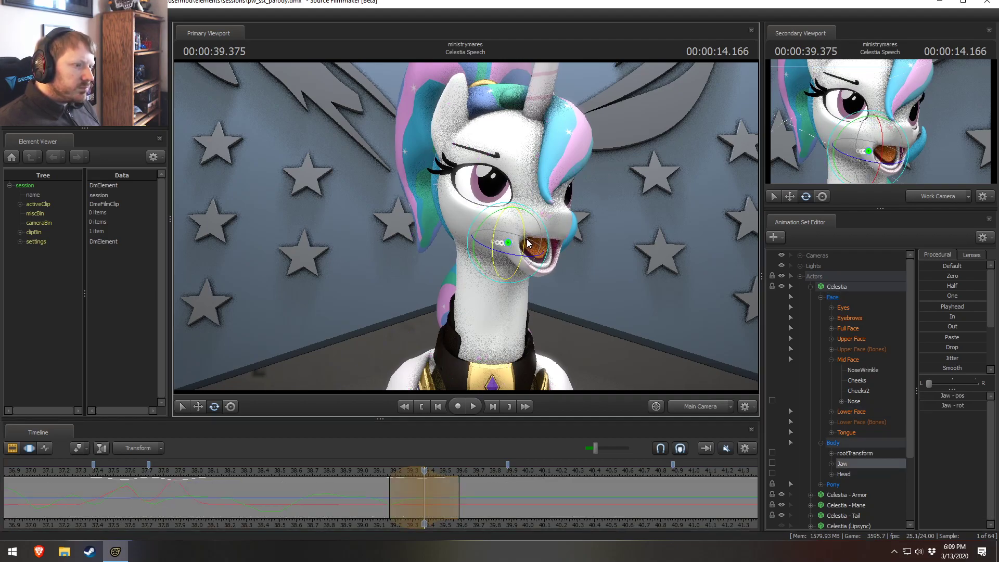
{"action": "key", "text": "w"}
{"action": "left_click_drag", "start_coordinate": [497, 238], "coordinate": [495, 237]}
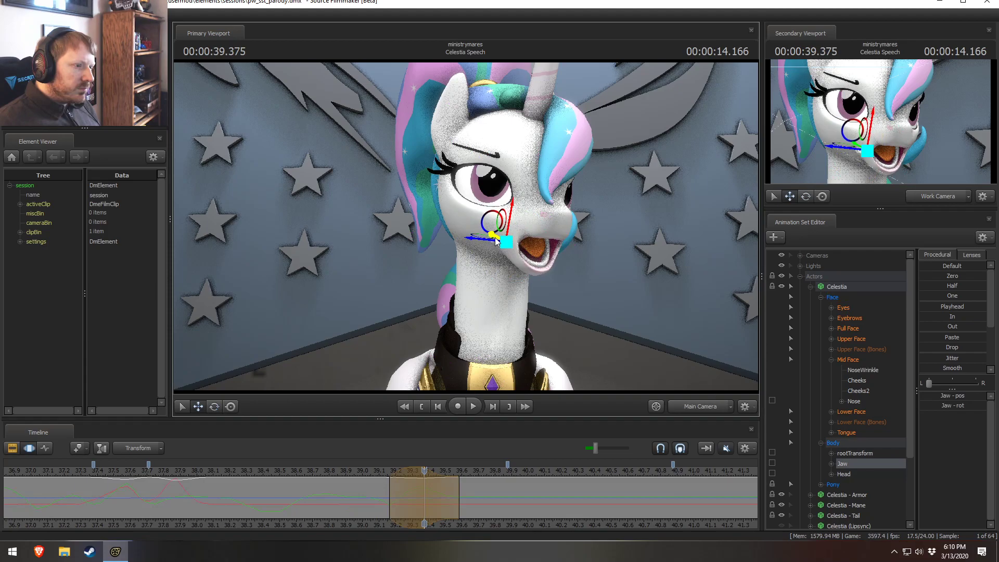
Step: Replay the passage around the edited jaw movement twice, stopping at 00:00:39.750
{"action": "left_click", "coordinate": [360, 471]}
{"action": "key", "text": "space"}
{"action": "key", "text": "space"}
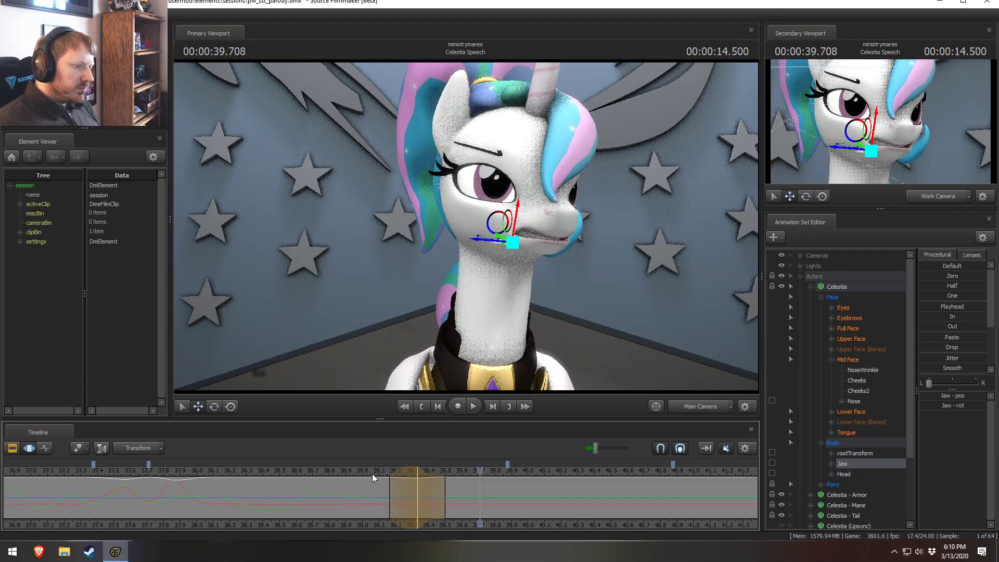
{"action": "left_click", "coordinate": [347, 470]}
{"action": "key", "text": "space"}
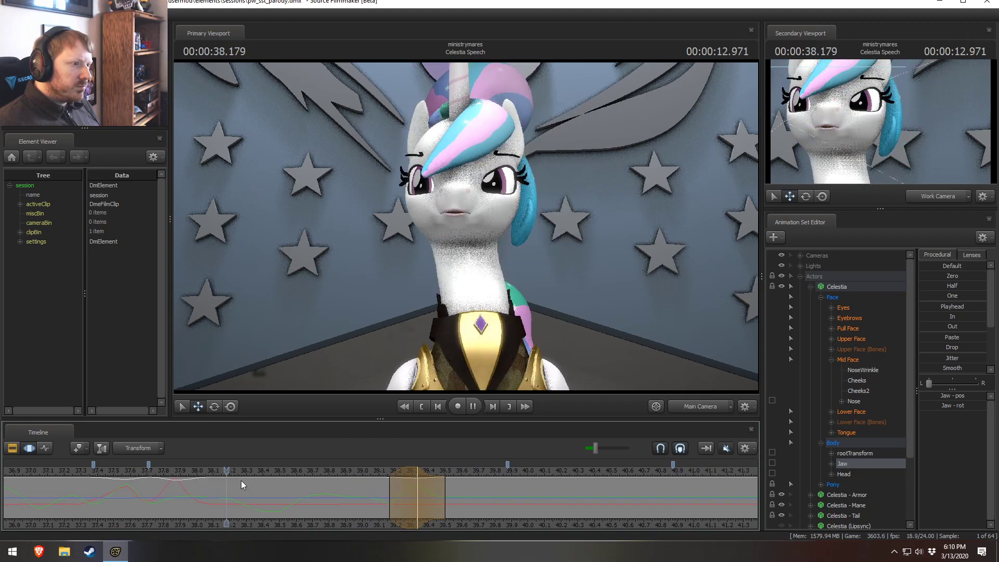
{"action": "key", "text": "space"}
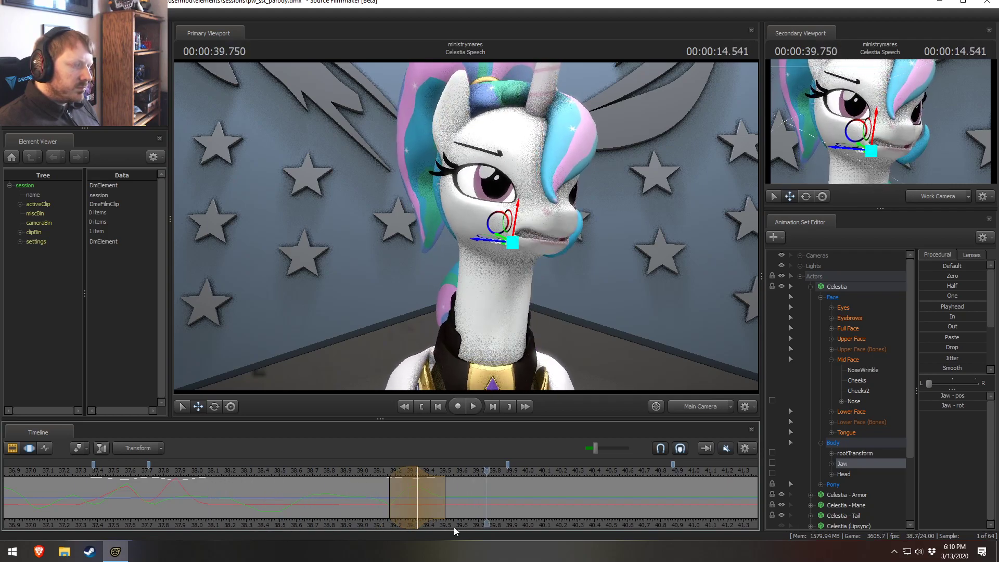
Step: Scrub and replay the jaw passage several more times, stopping at 00:00:39.708
{"action": "left_click_drag", "start_coordinate": [420, 469], "coordinate": [359, 475]}
{"action": "key", "text": "space"}
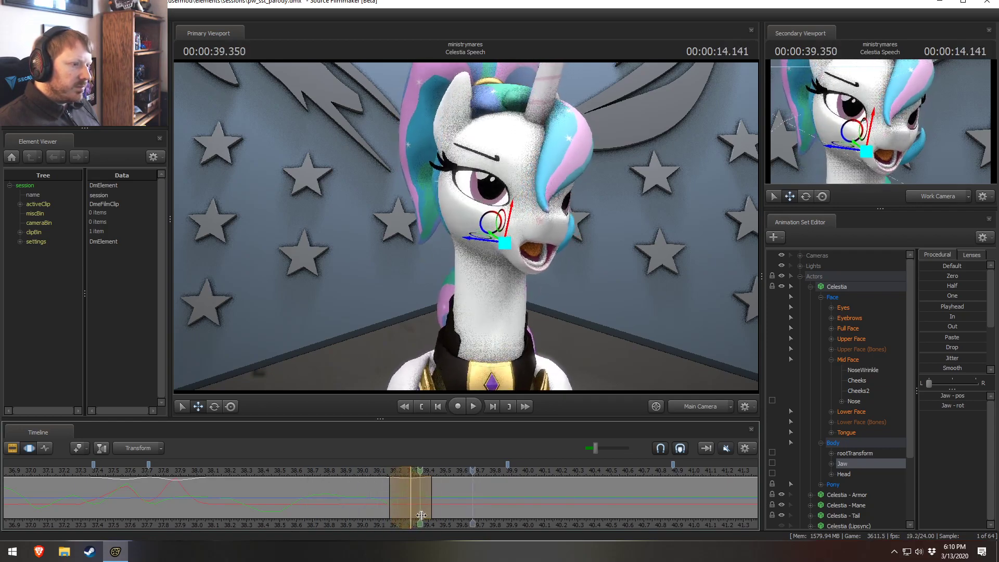
{"action": "key", "text": "space"}
{"action": "key", "text": "space"}
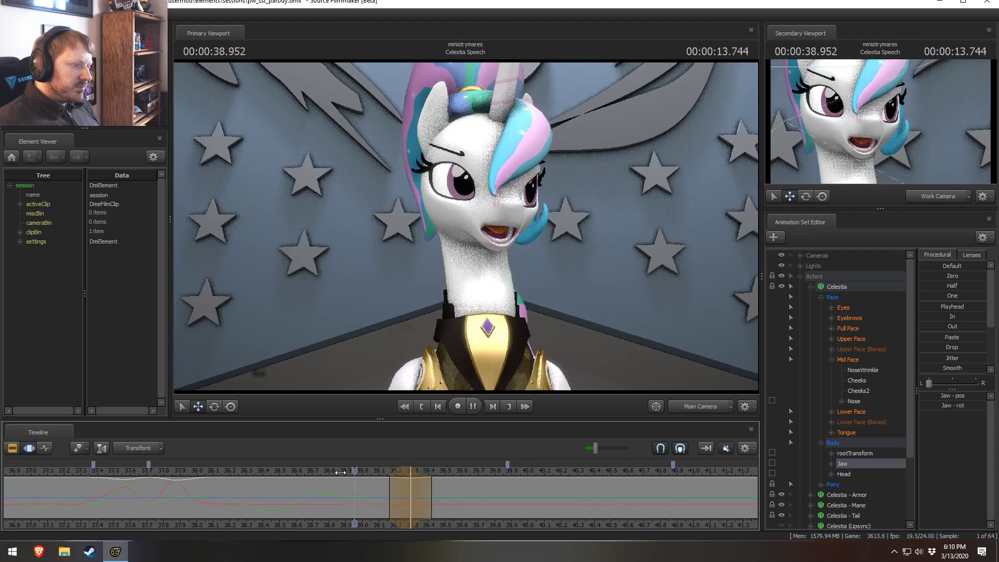
{"action": "key", "text": "space"}
{"action": "key", "text": "space"}
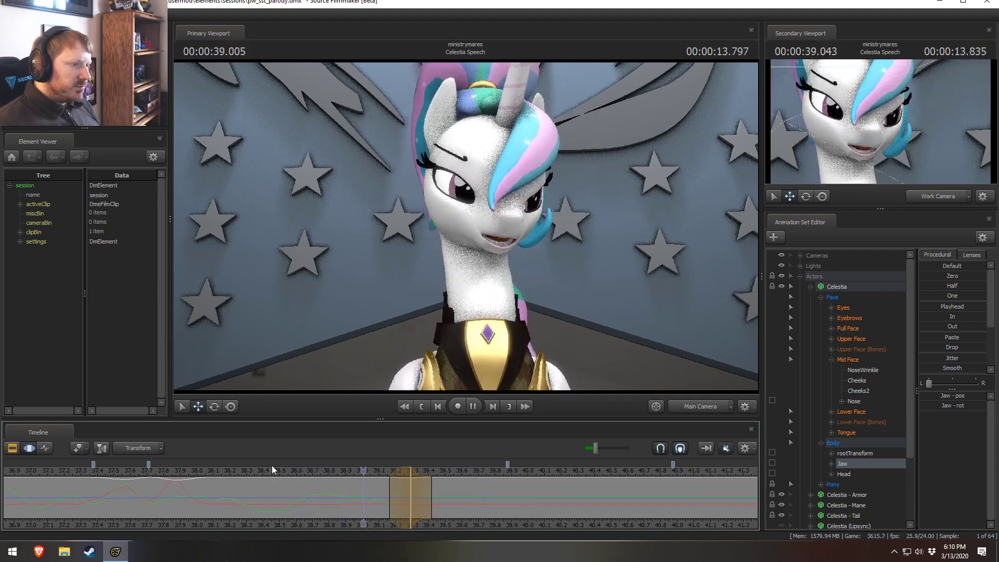
{"action": "key", "text": "space"}
{"action": "key", "text": "space"}
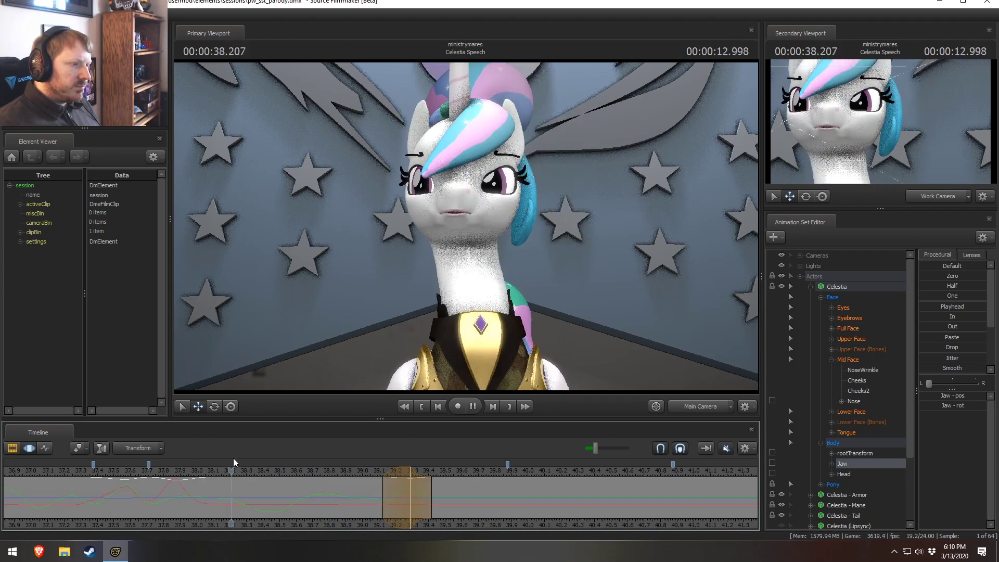
{"action": "key", "text": "space"}
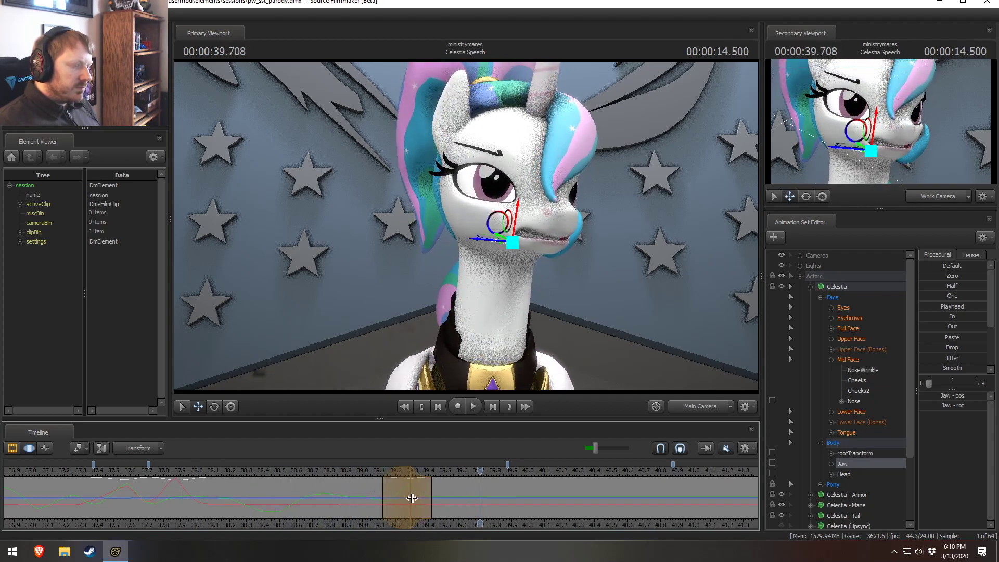
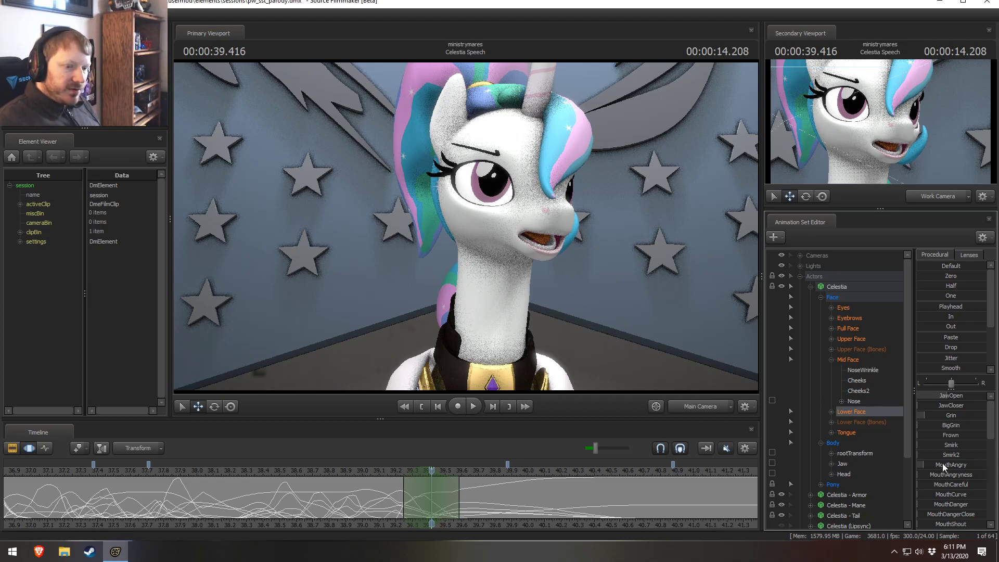
Step: Look through the Lower Face sliders and raise MouthAngry for the short time range around 00:00:39.416
{"action": "scroll", "coordinate": [950, 473], "scroll_direction": "down", "scroll_amount": 3}
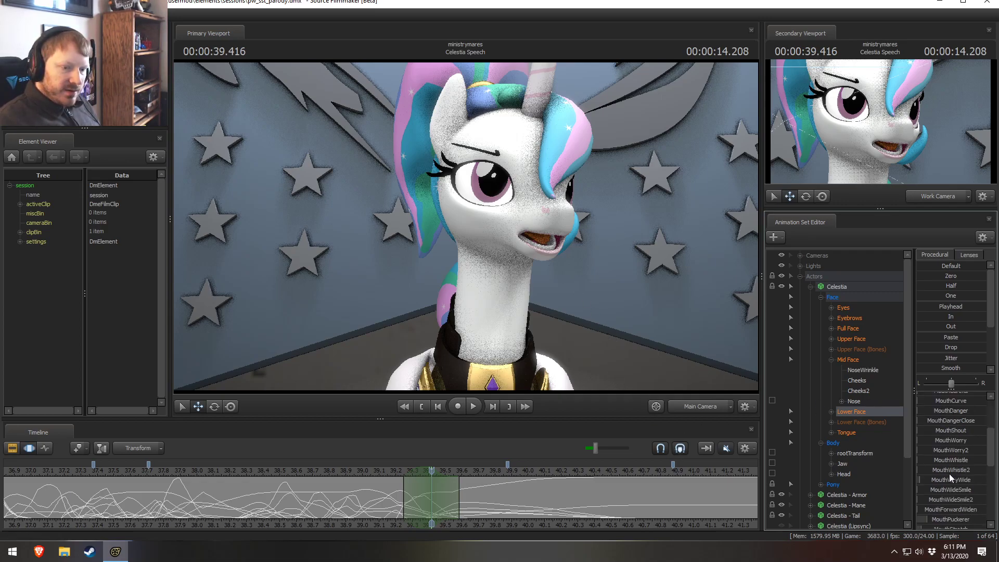
{"action": "scroll", "coordinate": [949, 454], "scroll_direction": "up", "scroll_amount": 3}
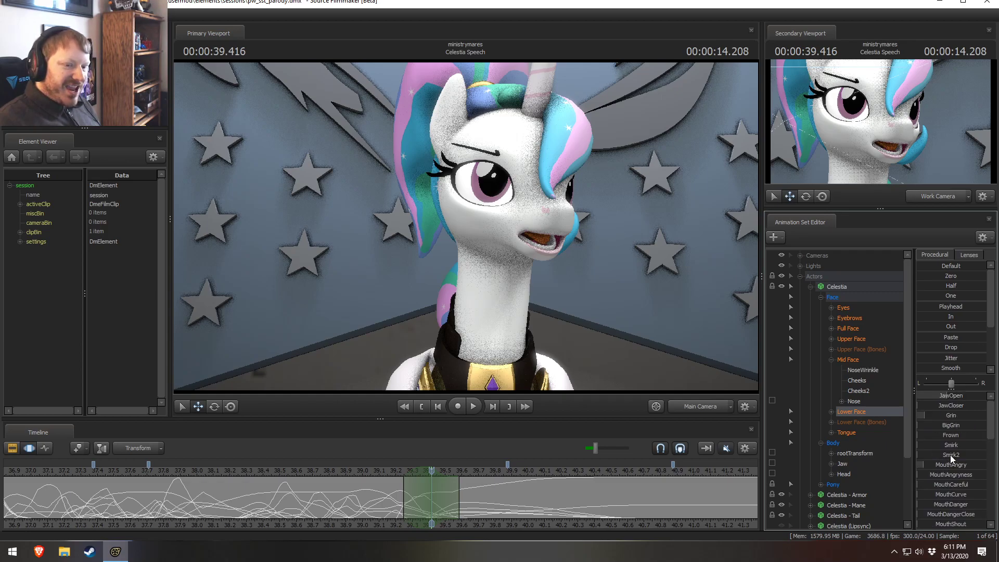
{"action": "mouse_move", "coordinate": [951, 463]}
{"action": "left_mouse_down"}
{"action": "mouse_move", "coordinate": [984, 463]}
{"action": "mouse_move", "coordinate": [961, 464]}
{"action": "left_mouse_up"}
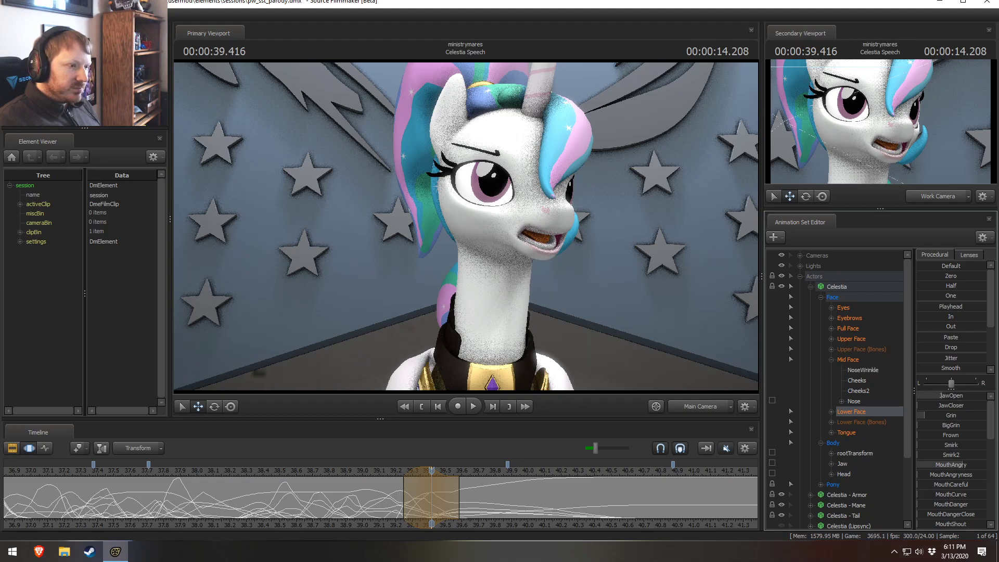
Step: Replay the passage between about 00:00:38.000 and 00:00:39.900 to check the angrier mouth shape
{"action": "left_click", "coordinate": [360, 471]}
{"action": "key", "text": "space"}
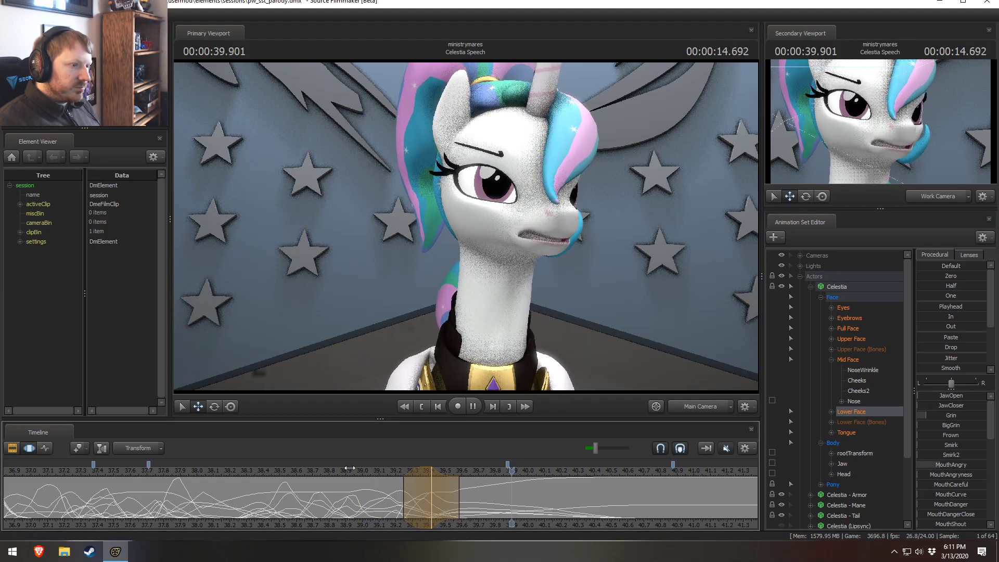
{"action": "left_click", "coordinate": [324, 461]}
{"action": "left_click", "coordinate": [248, 460]}
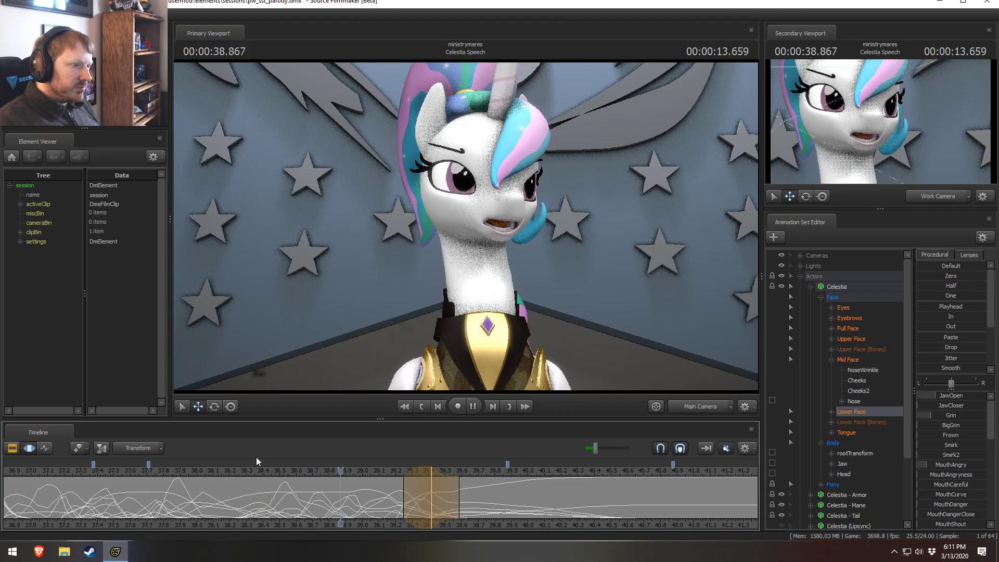
{"action": "key", "text": "space"}
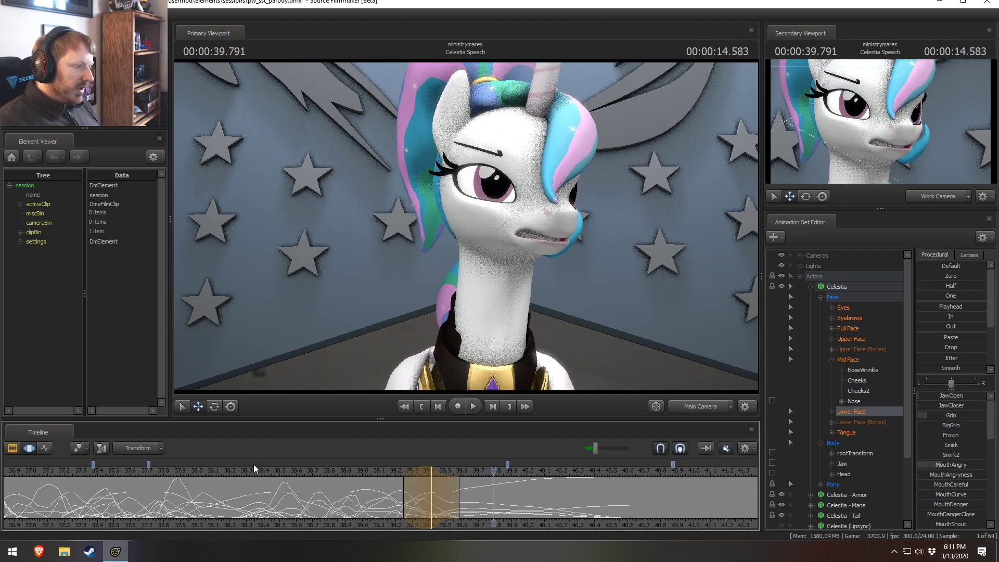
{"action": "left_click", "coordinate": [198, 471]}
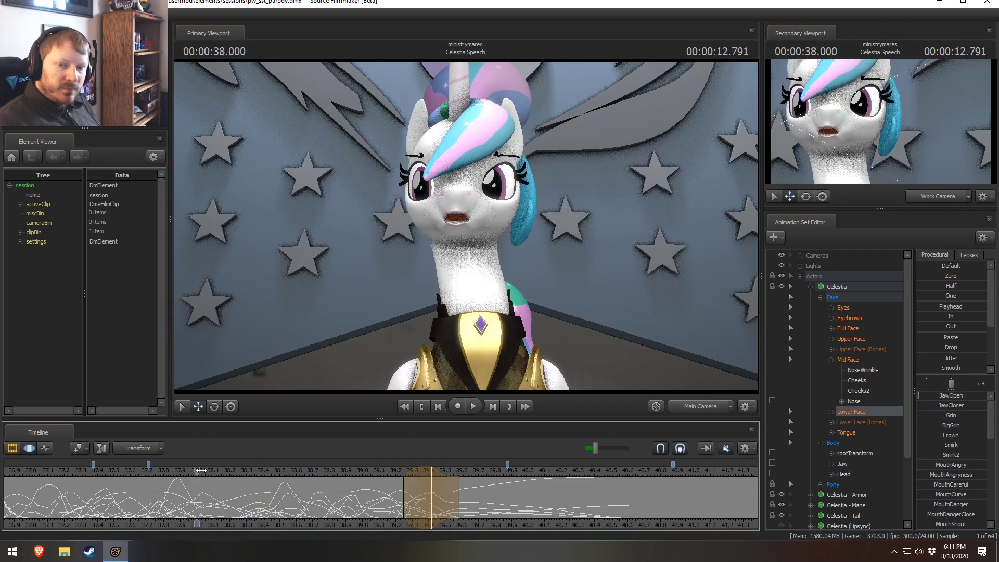
{"action": "key", "text": "space"}
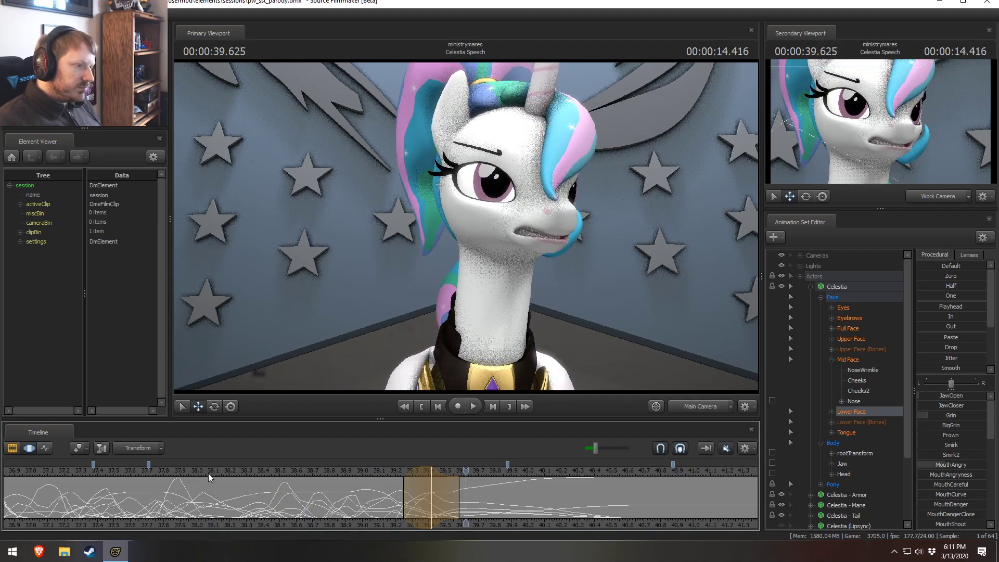
Step: Move the playhead to 00:00:37.833, then leave and reopen the Motion Editor to start a fresh adjustment
{"action": "left_click", "coordinate": [203, 470]}
{"action": "left_click", "coordinate": [169, 471]}
{"action": "key", "text": "F3"}
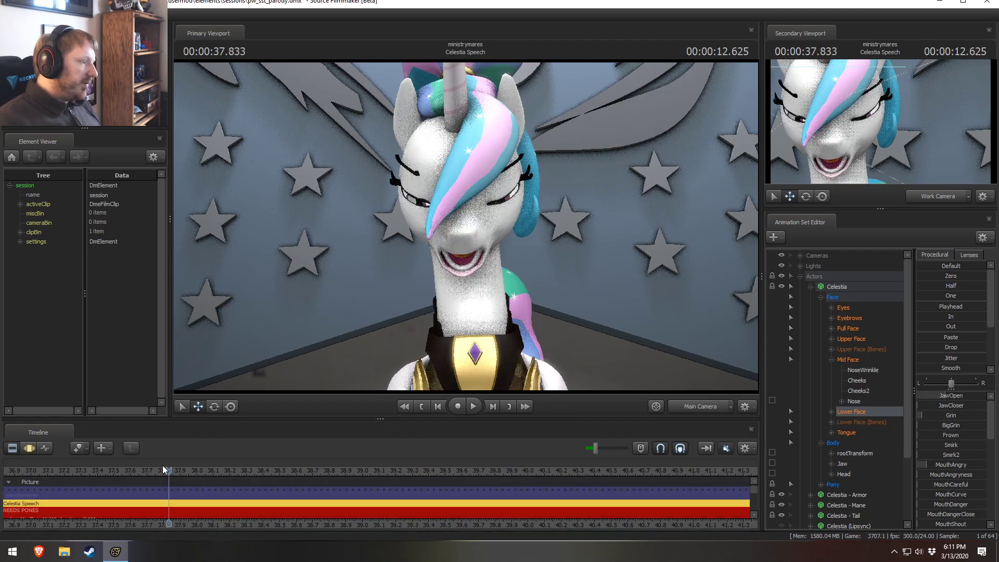
{"action": "key", "text": "F4"}
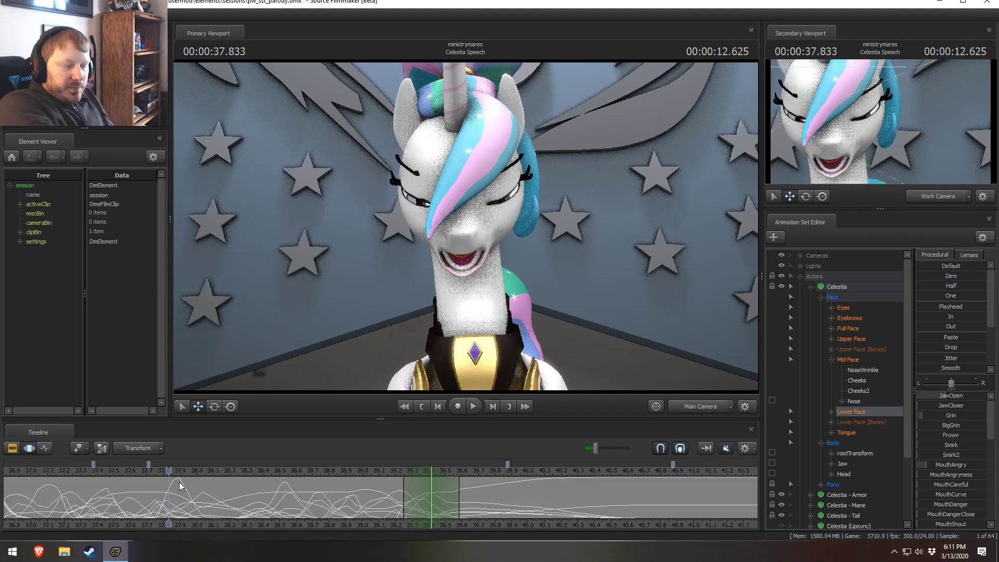
Step: Replay the passage from 00:00:37.833 and scrub through the mouth shapes between about 00:00:38.756 and 00:00:38.957
{"action": "key", "text": "space"}
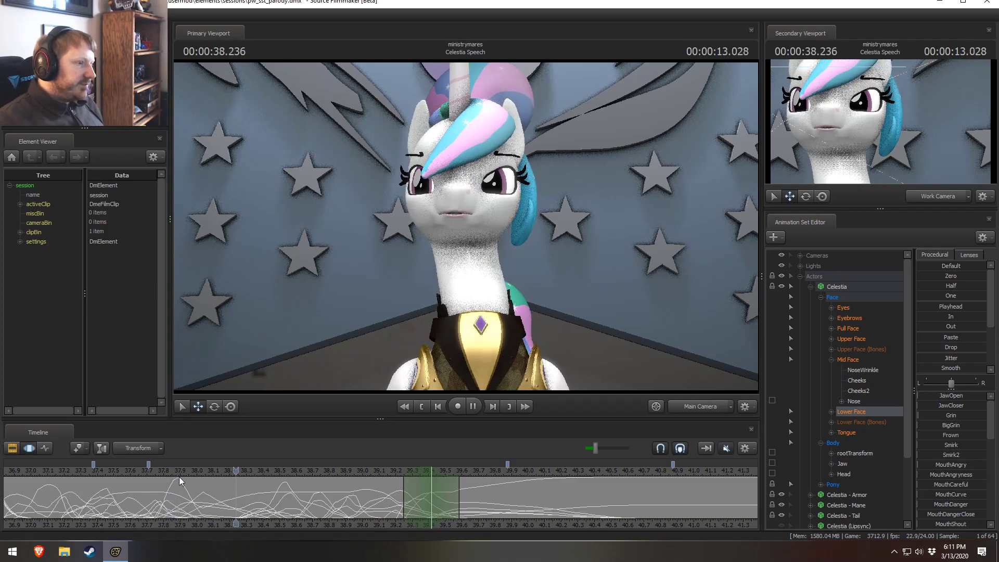
{"action": "key", "text": "space"}
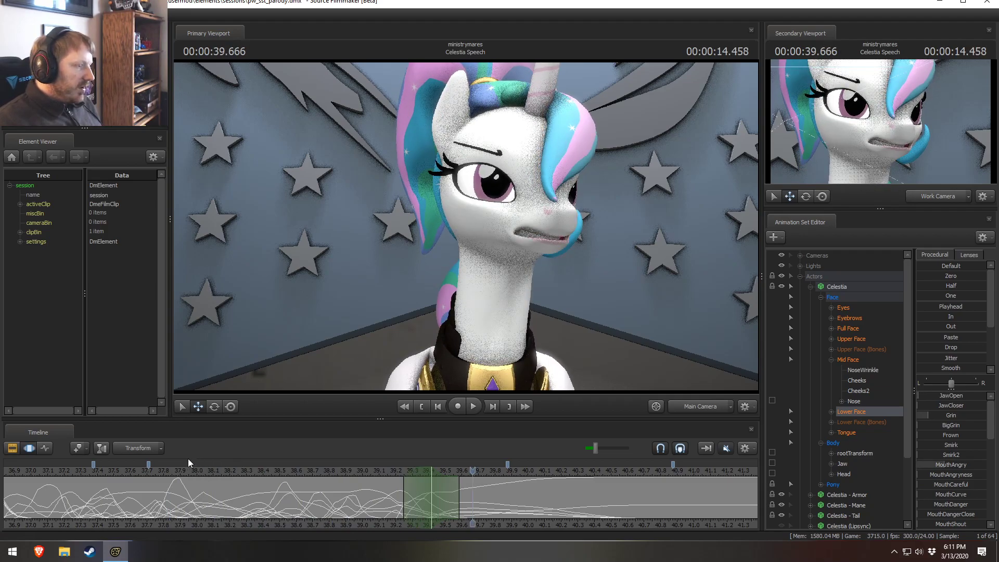
{"action": "left_click_drag", "start_coordinate": [191, 483], "coordinate": [322, 512]}
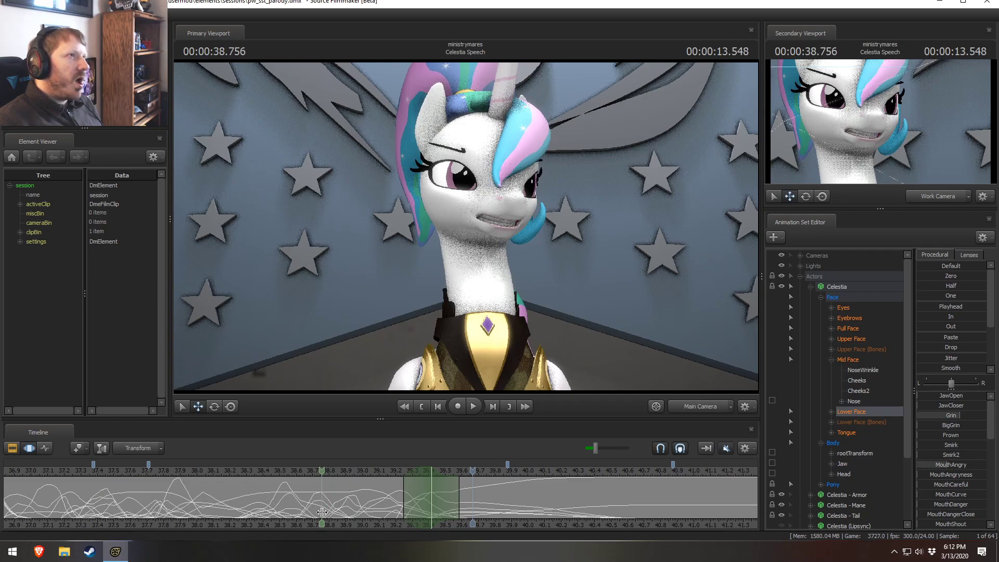
{"action": "left_click_drag", "start_coordinate": [322, 512], "coordinate": [355, 494]}
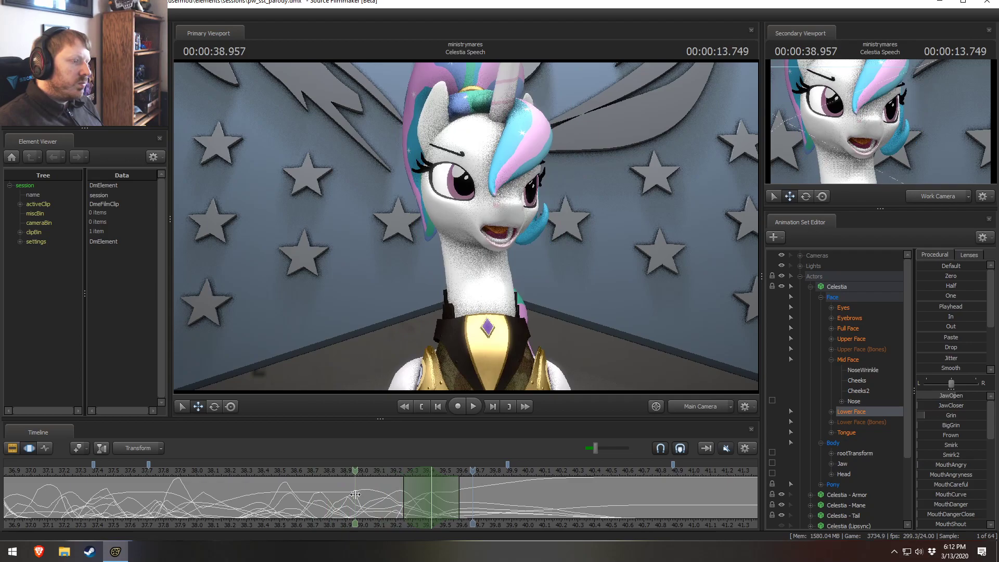
Step: Select a short time range around 00:00:38.958 and rotate Celestia's Jaw bone slightly within it
{"action": "left_click", "coordinate": [354, 494], "text": "shift"}
{"action": "scroll", "coordinate": [354, 494], "scroll_direction": "up", "scroll_amount": 5}
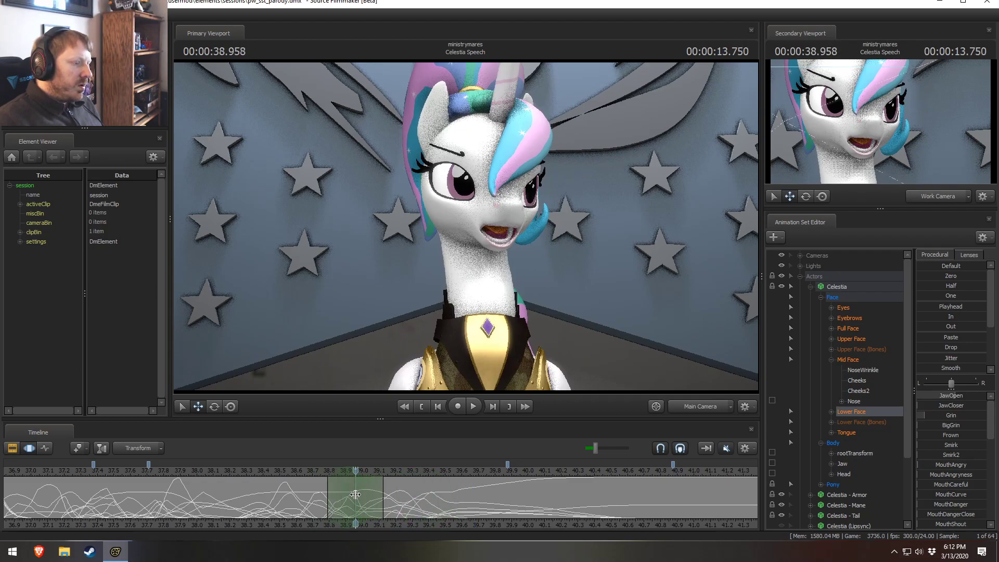
{"action": "left_click", "coordinate": [482, 229], "text": "ctrl"}
{"action": "key", "text": "e"}
{"action": "left_click_drag", "start_coordinate": [491, 218], "coordinate": [492, 222]}
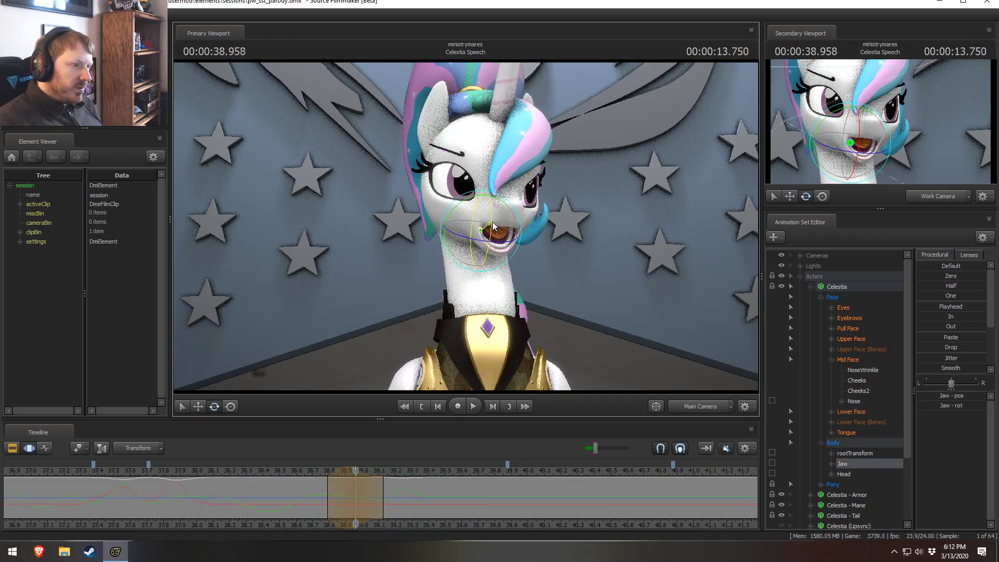
Step: Replay the passage between about 00:00:38.000 and 00:00:39.700 repeatedly to check the jaw rotation
{"action": "key", "text": "space"}
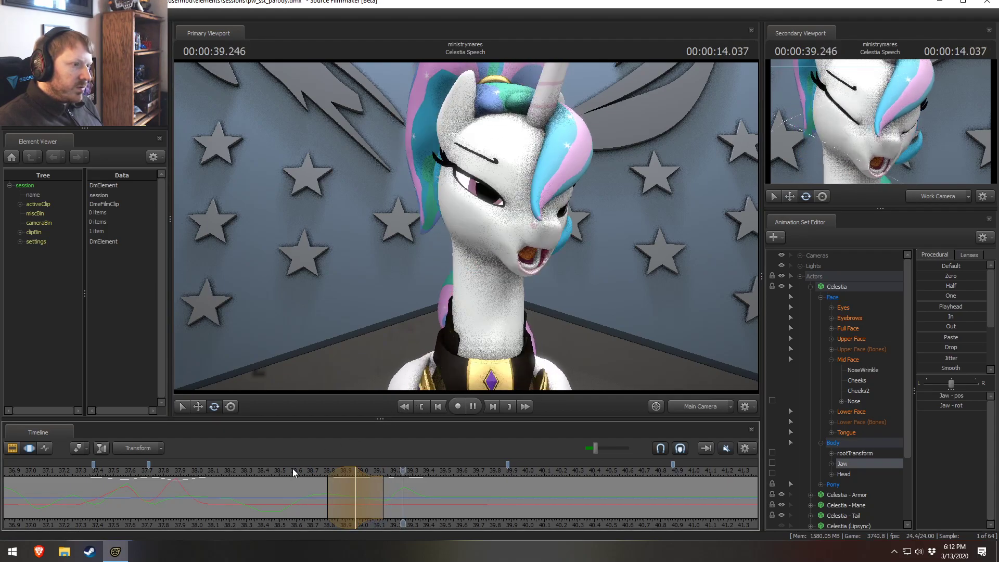
{"action": "key", "text": "space"}
{"action": "left_click_drag", "start_coordinate": [276, 464], "coordinate": [134, 456]}
{"action": "key", "text": "space"}
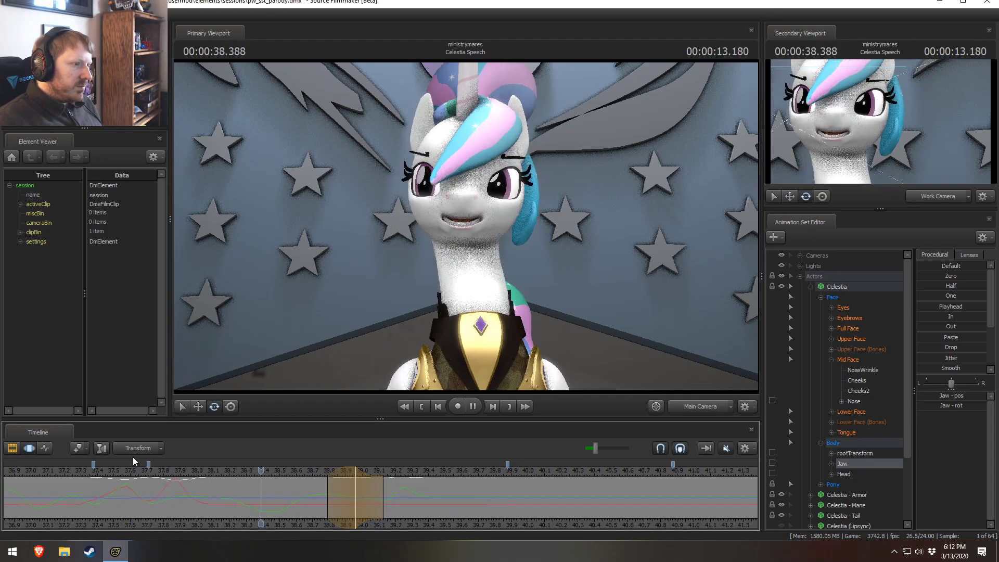
{"action": "key", "text": "space"}
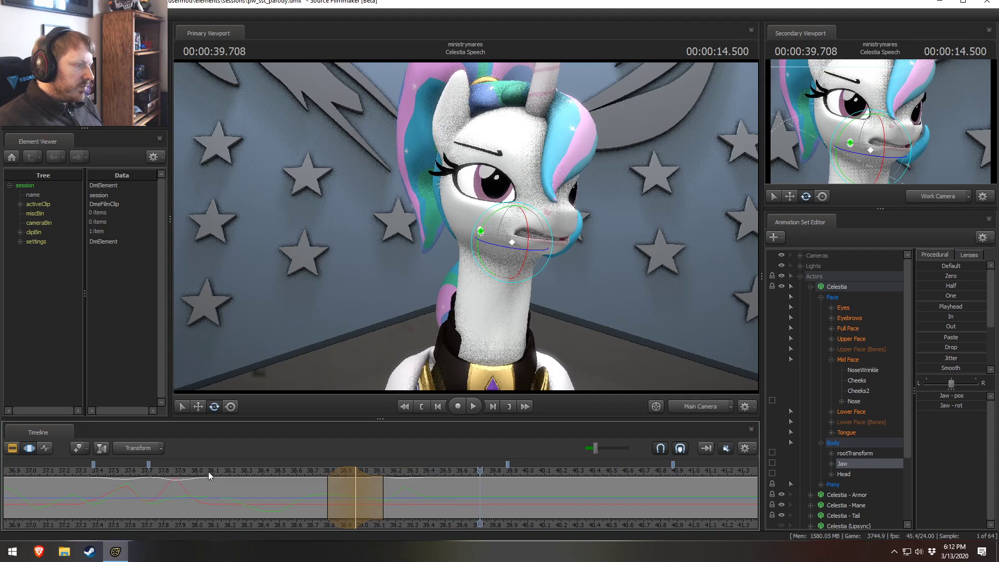
{"action": "left_click", "coordinate": [151, 464]}
{"action": "key", "text": "space"}
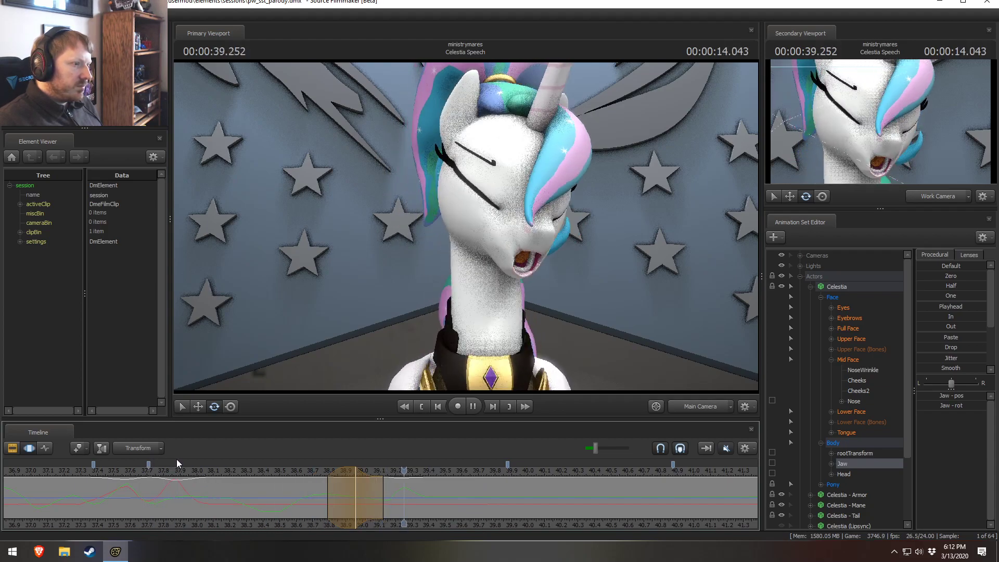
{"action": "key", "text": "space"}
Step: Extend the end of the jaw adjustment's time selection to about 00:00:39.166 and replay the passage
{"action": "left_click_drag", "start_coordinate": [393, 503], "coordinate": [390, 507]}
{"action": "key", "text": "space"}
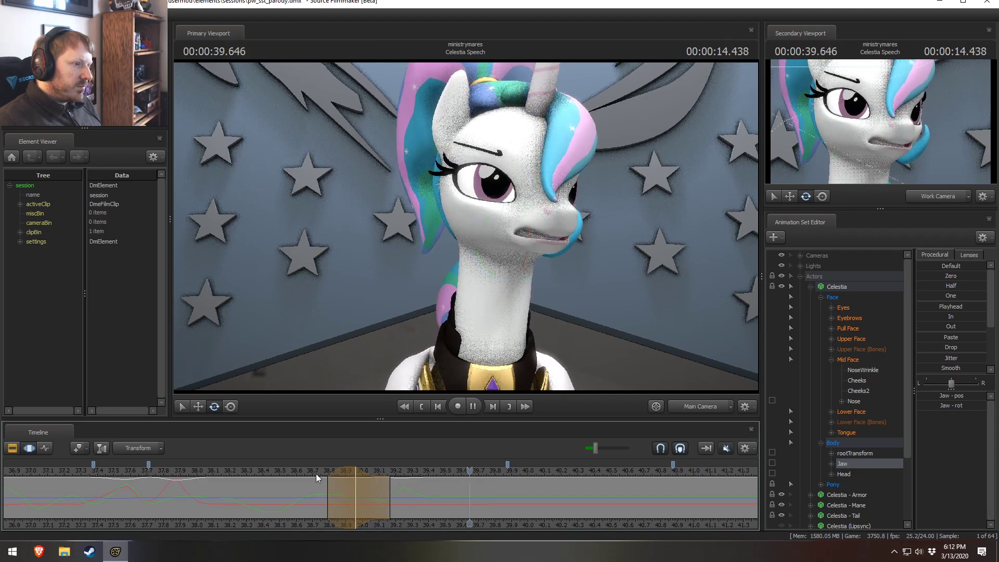
{"action": "left_click_drag", "start_coordinate": [316, 473], "coordinate": [250, 469]}
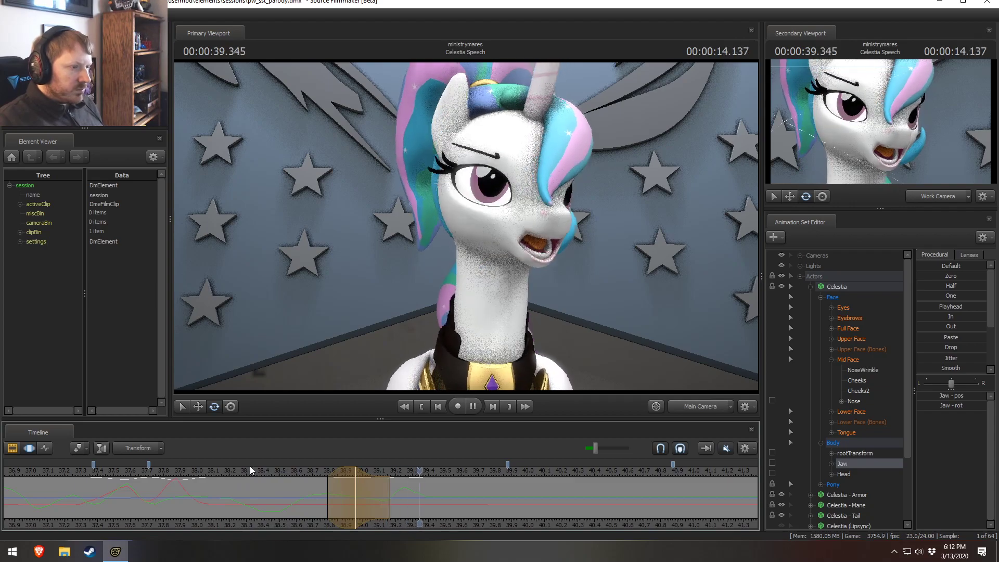
{"action": "key", "text": "space"}
Step: Select a narrow time range around 00:00:39.166 and rotate the Jaw bone slightly there
{"action": "key", "text": "shift"}
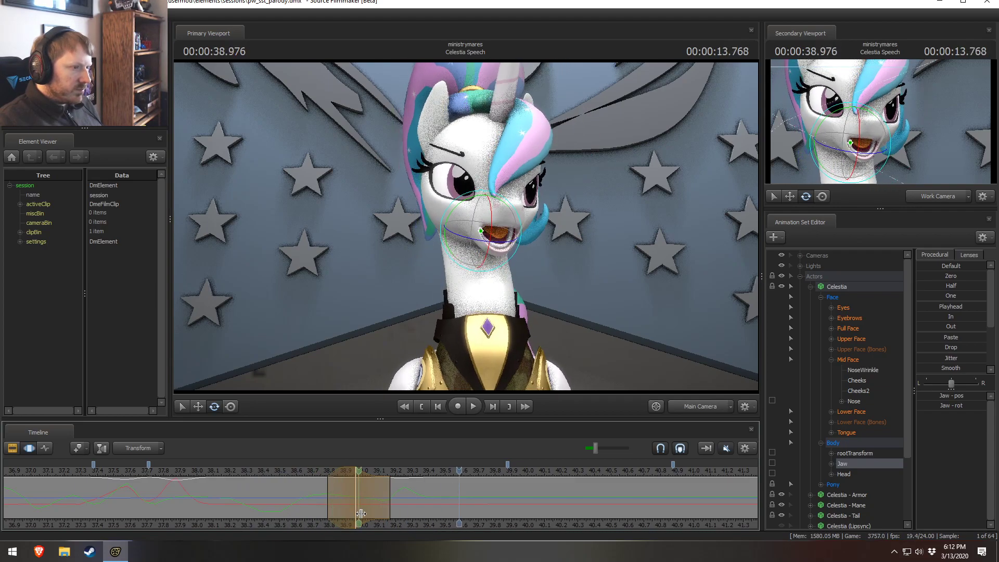
{"action": "left_click", "coordinate": [391, 516], "text": "shift"}
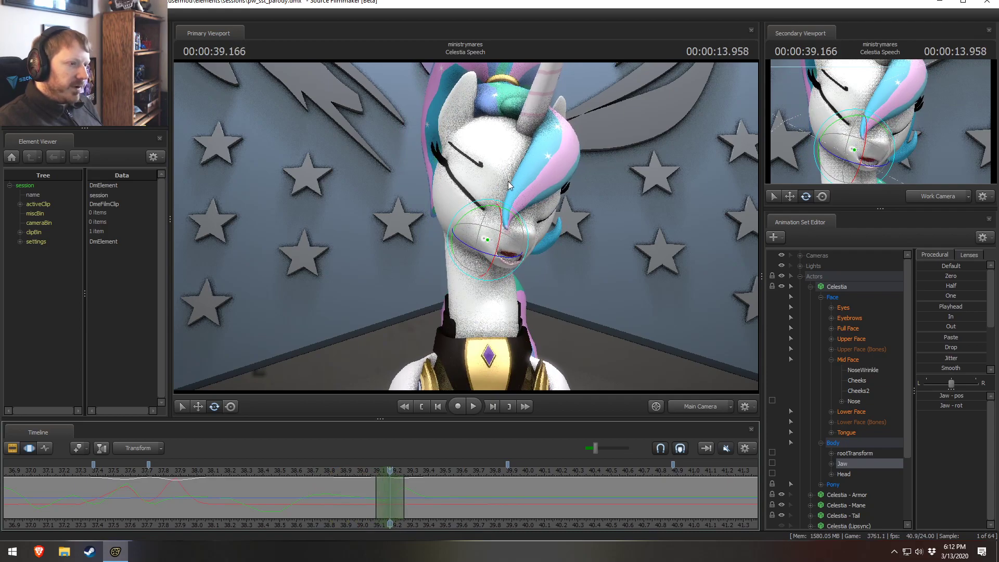
{"action": "left_click", "coordinate": [502, 215]}
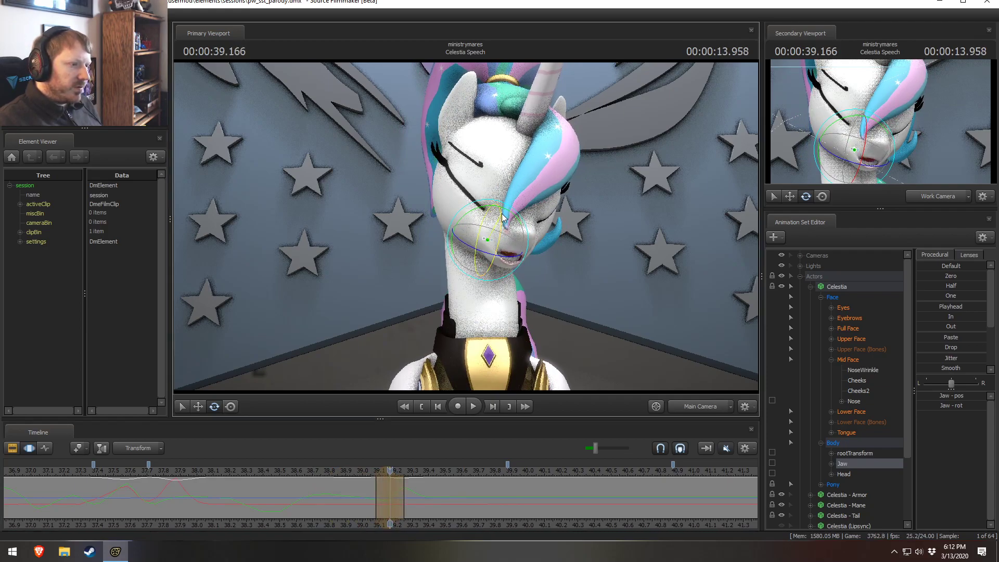
Step: Replay and scrub the passage between about 00:00:38.800 and 00:00:39.750, and finish the current jaw adjustment
{"action": "key", "text": "space"}
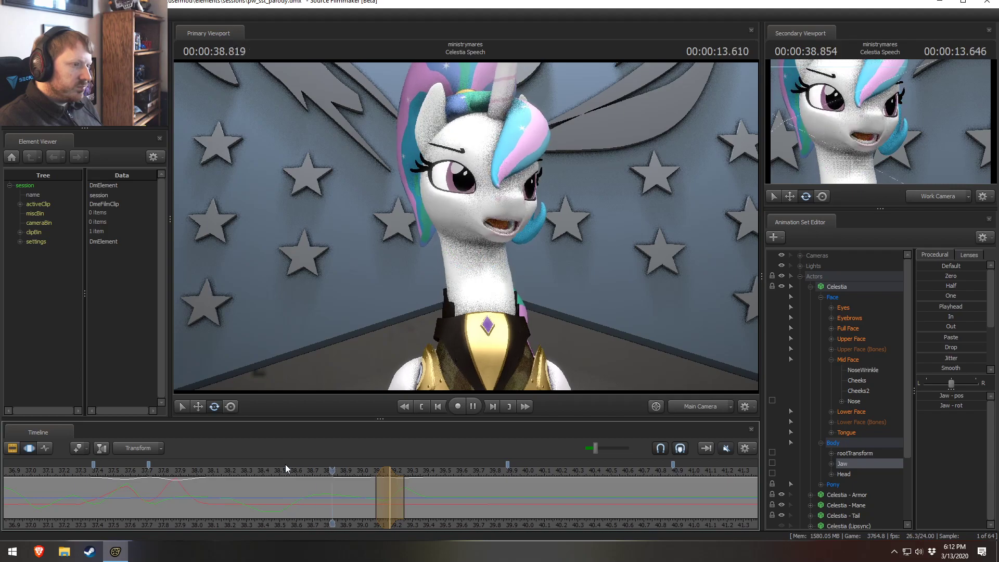
{"action": "left_click", "coordinate": [376, 505]}
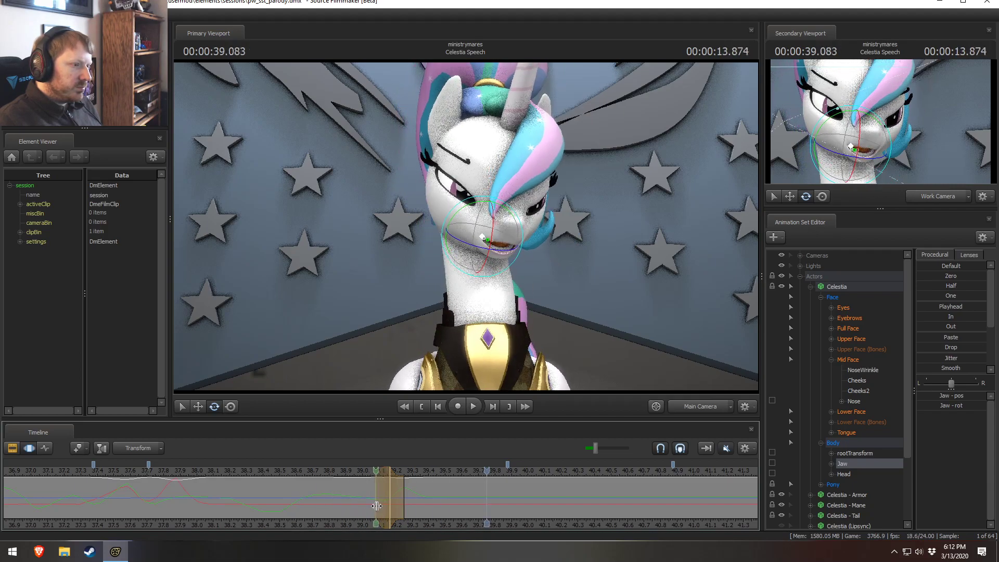
{"action": "key", "text": "space"}
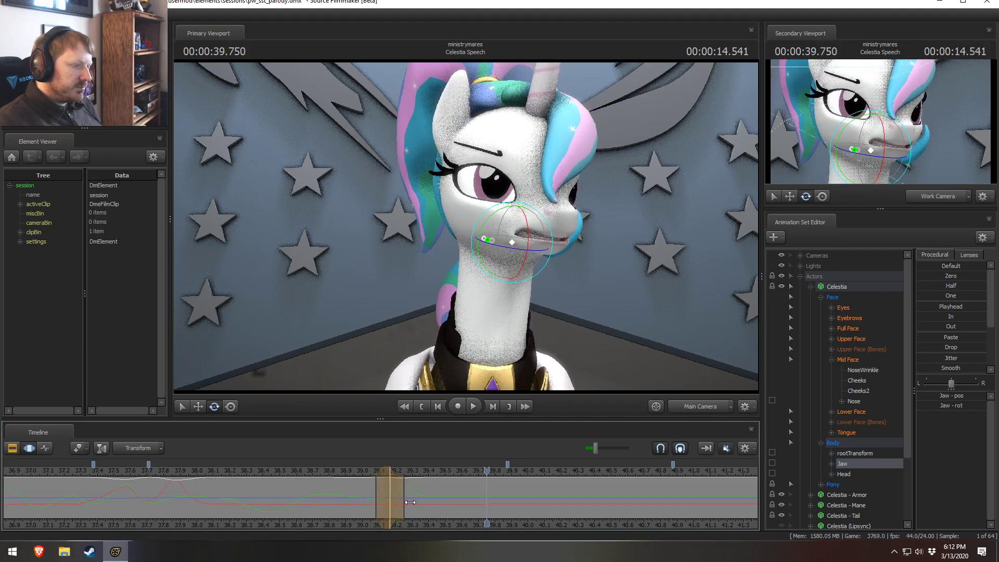
{"action": "left_click", "coordinate": [378, 493]}
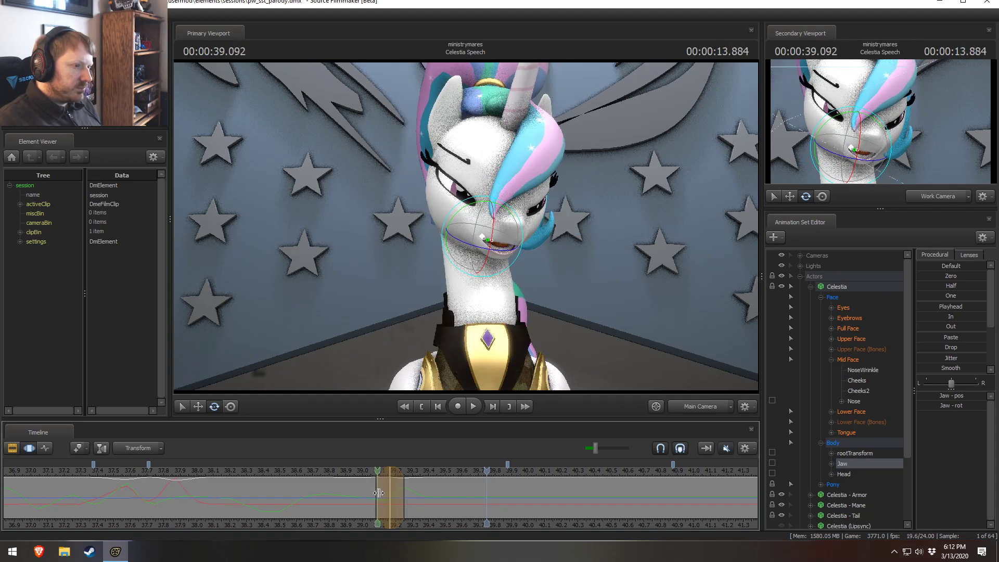
{"action": "key", "text": "space"}
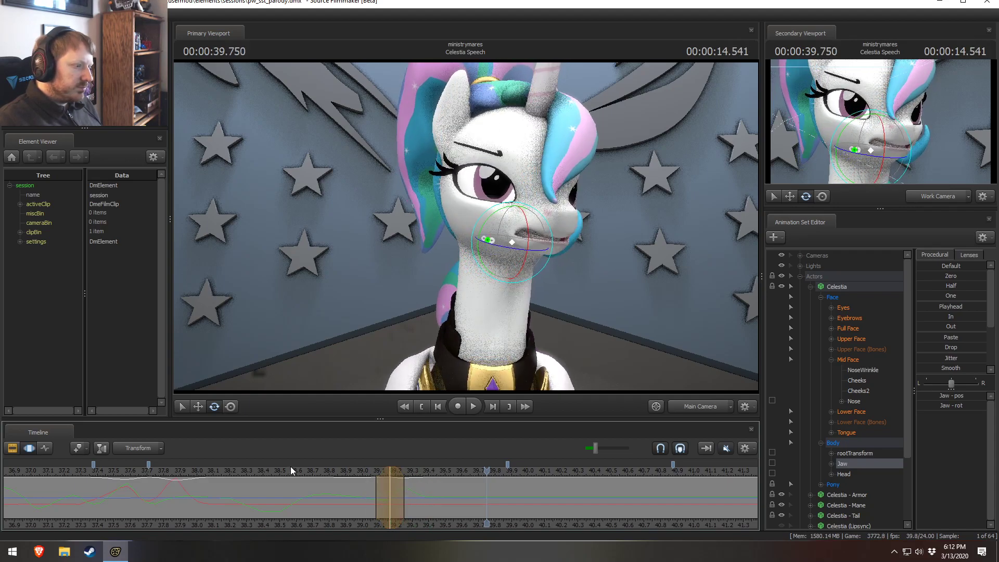
{"action": "key", "text": "space"}
{"action": "left_click", "coordinate": [391, 494]}
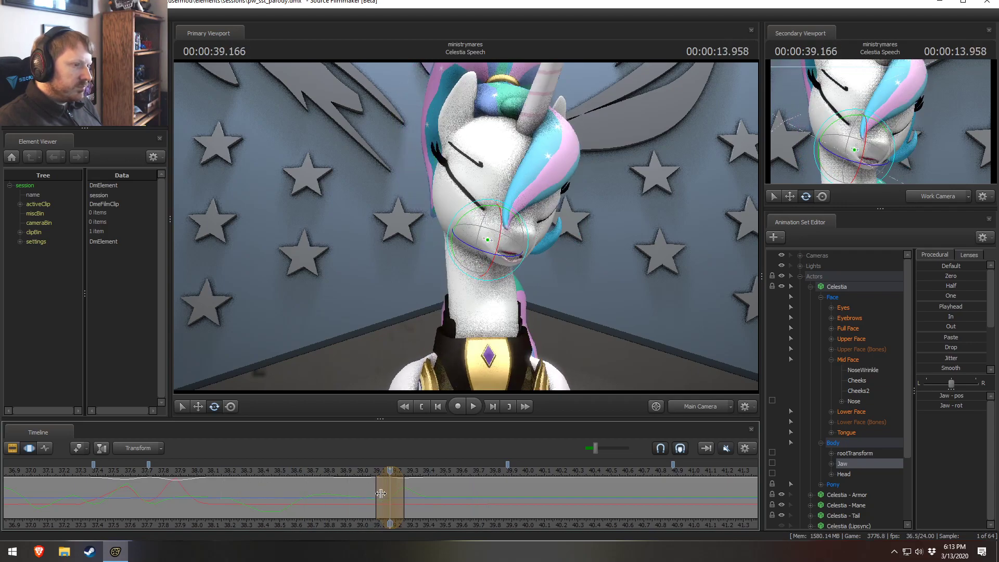
{"action": "key", "text": "space"}
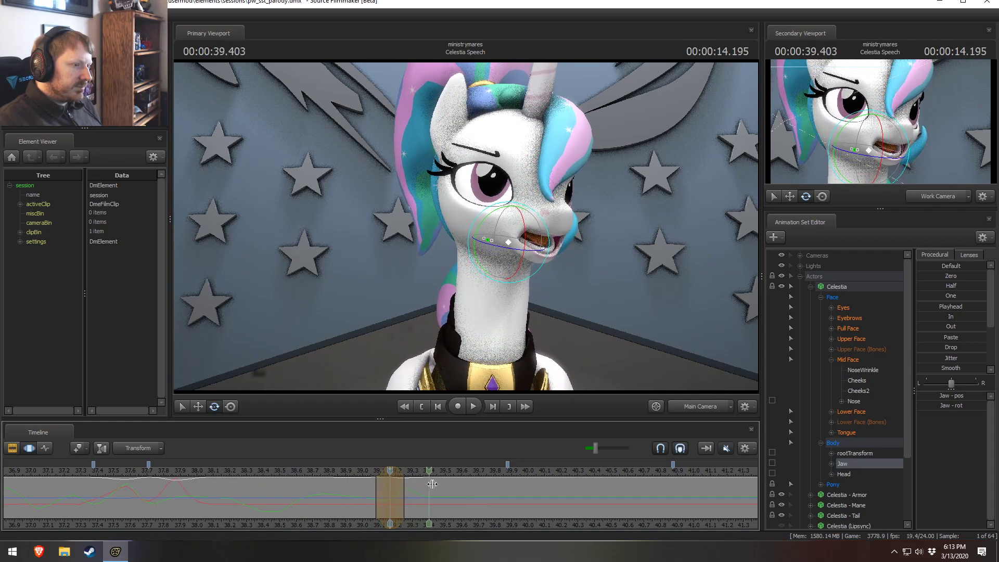
{"action": "key", "text": "space"}
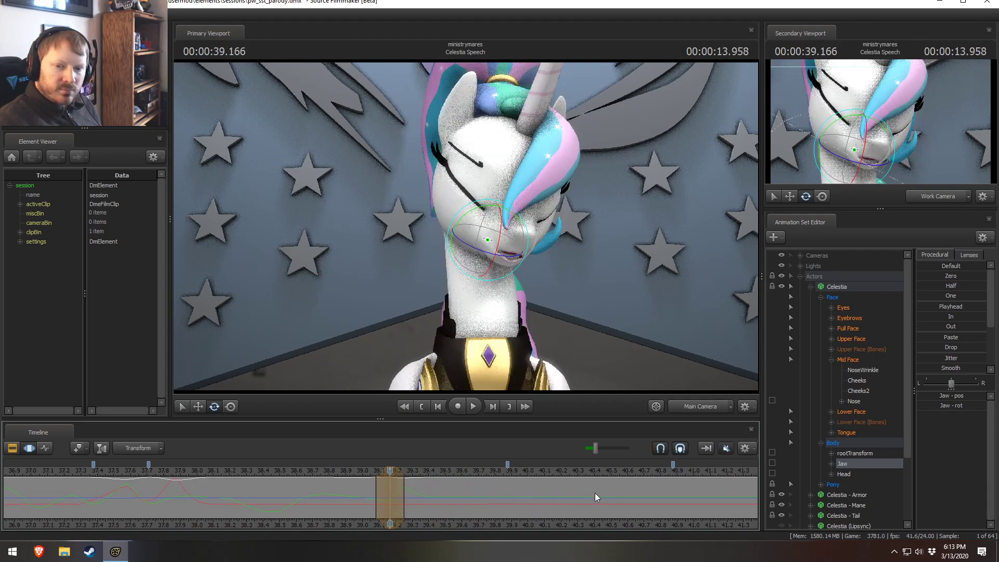
{"action": "key", "text": "Escape"}
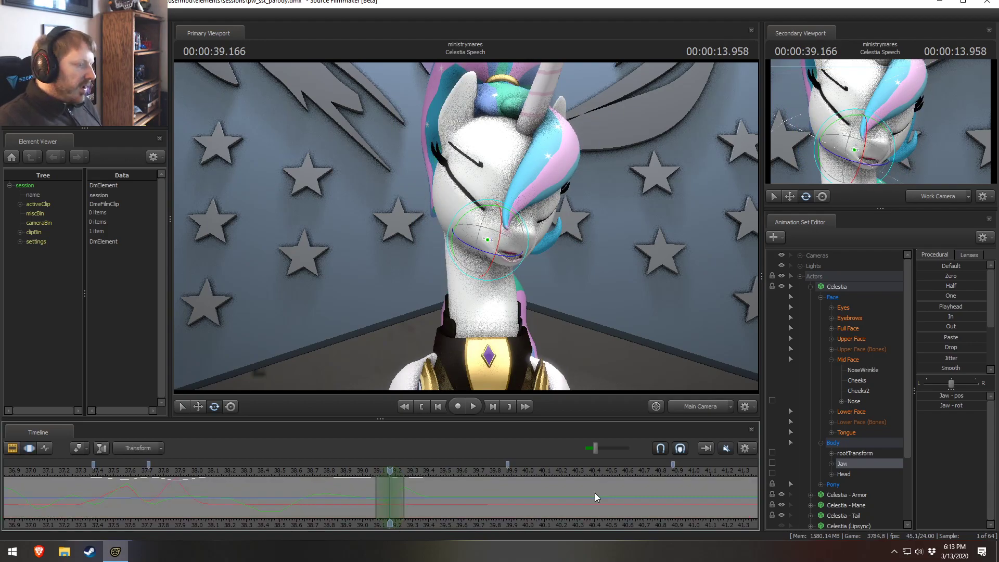
Step: Peek through the work camera at 00:00:24.166, and play the speech through the shot cameras to 00:00:33.000
{"action": "scroll", "coordinate": [364, 493], "scroll_direction": "down", "scroll_amount": 10}
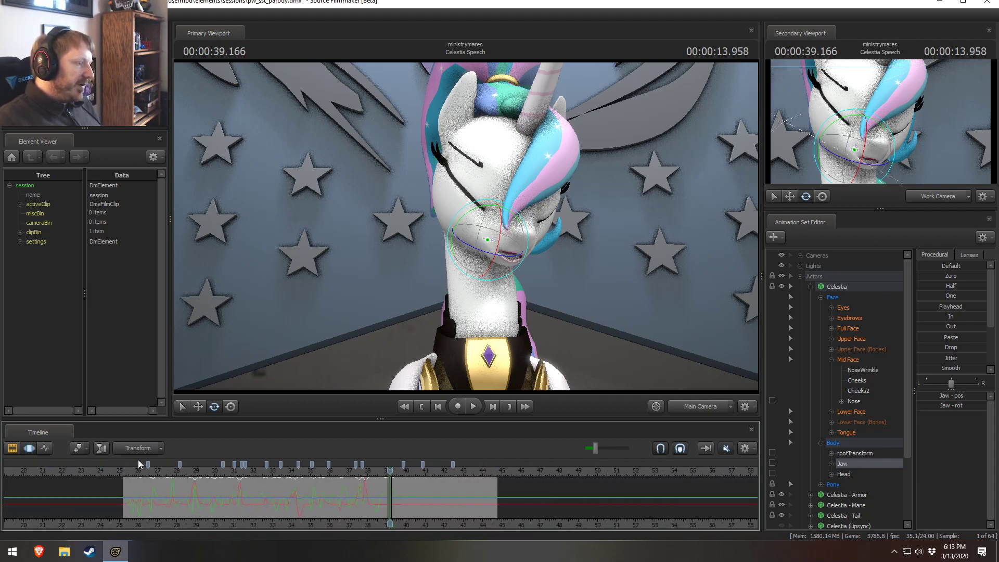
{"action": "left_click", "coordinate": [103, 471]}
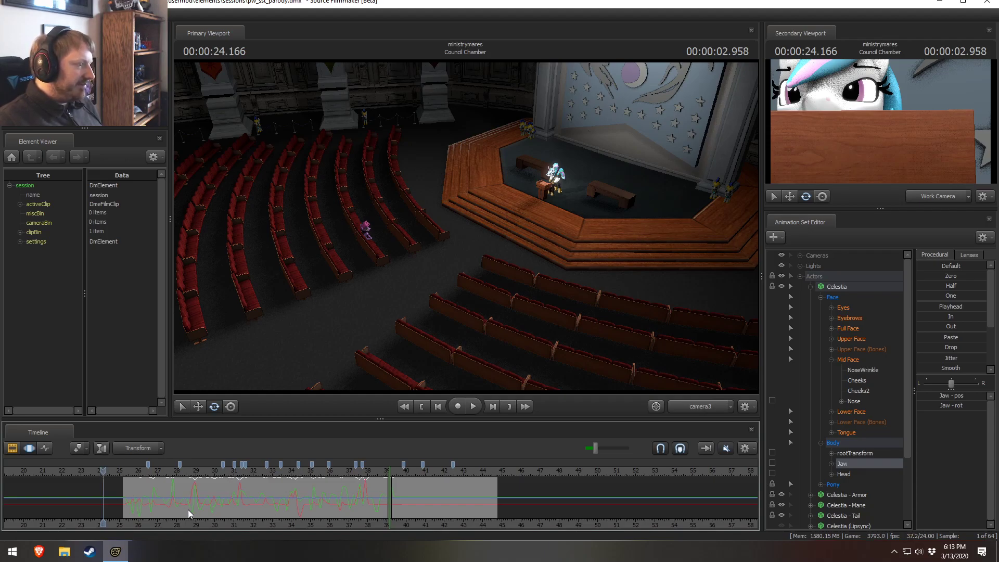
{"action": "middle_click_drag", "start_coordinate": [221, 525], "coordinate": [358, 477]}
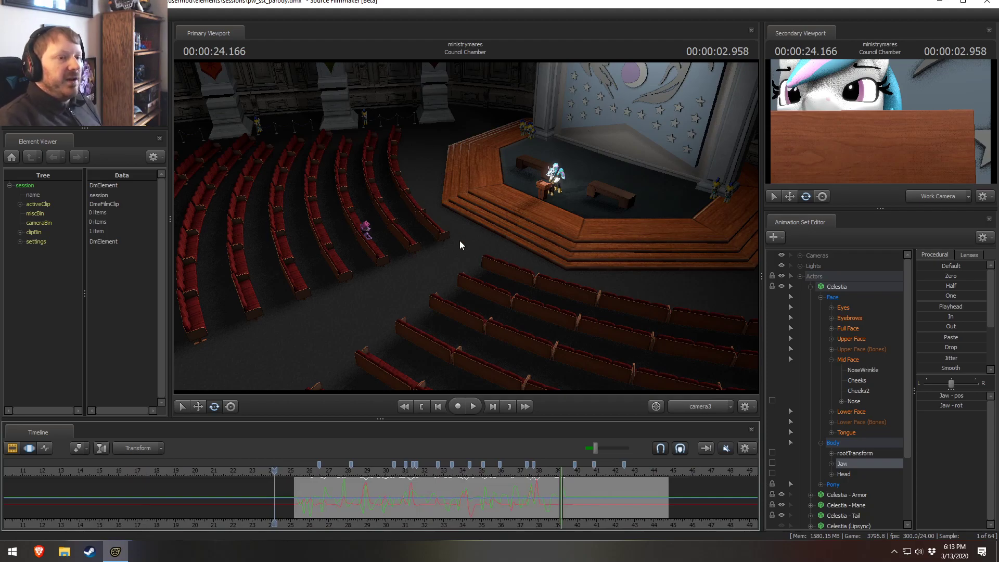
{"action": "left_click", "coordinate": [702, 404]}
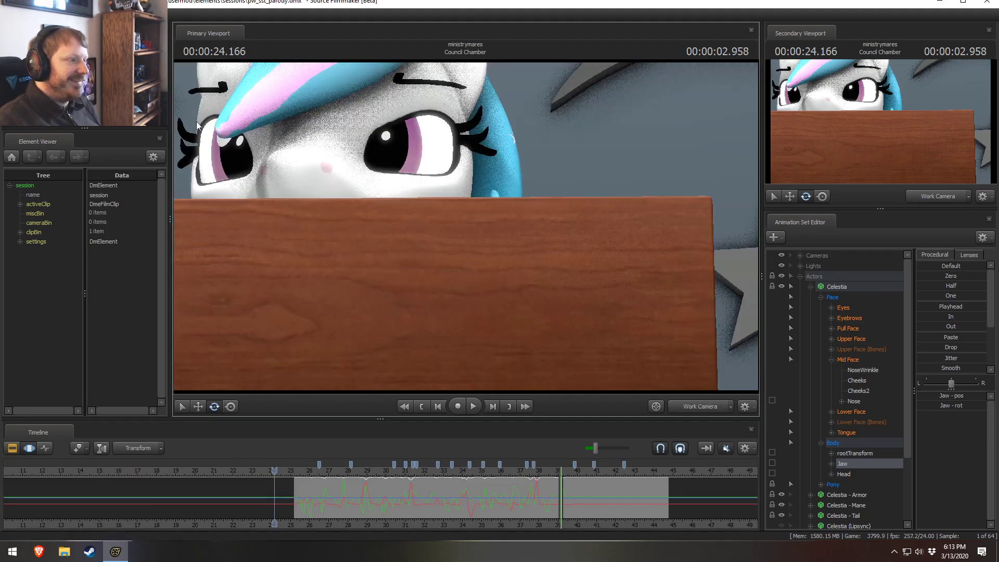
{"action": "left_click", "coordinate": [697, 404]}
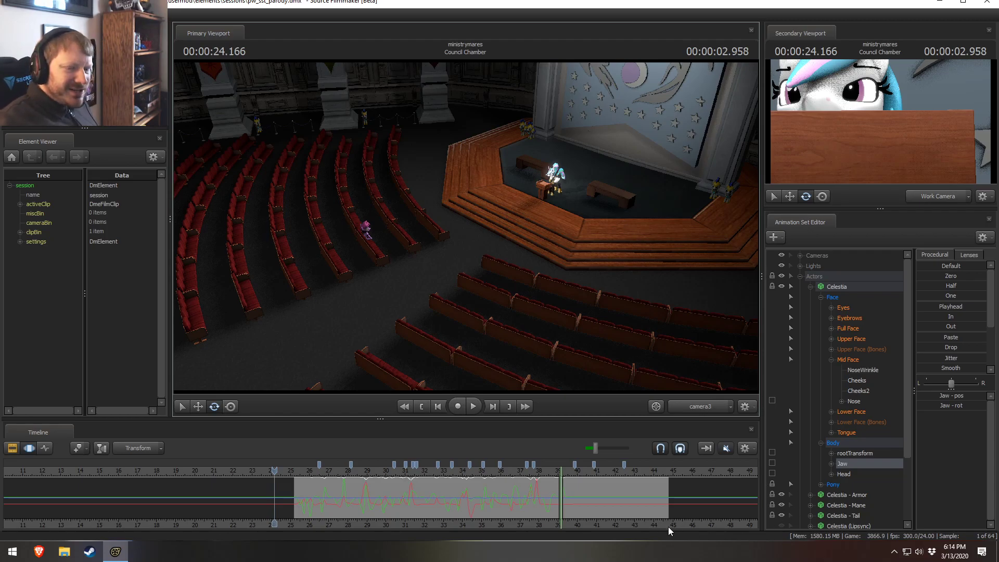
{"action": "key", "text": "space"}
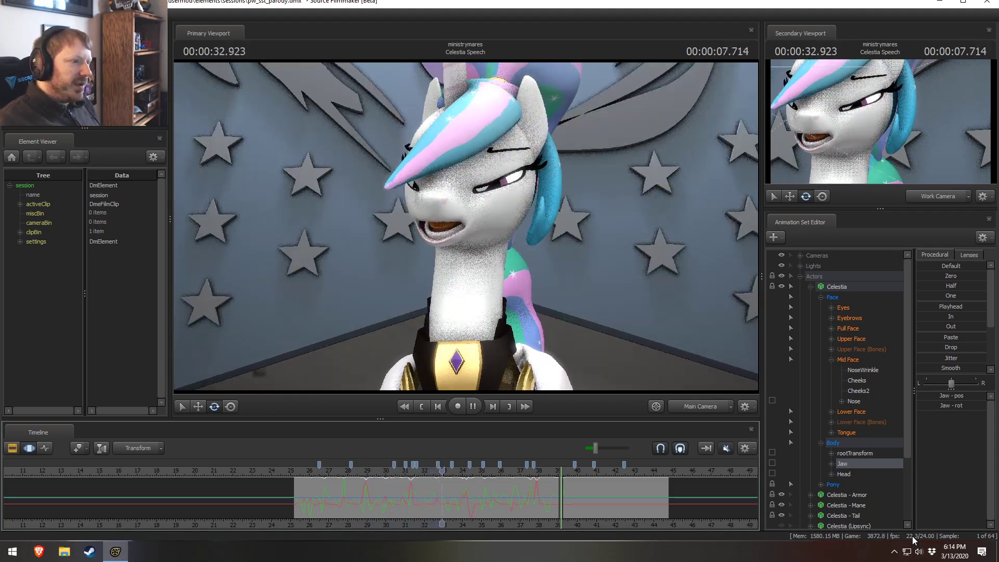
{"action": "key", "text": "space"}
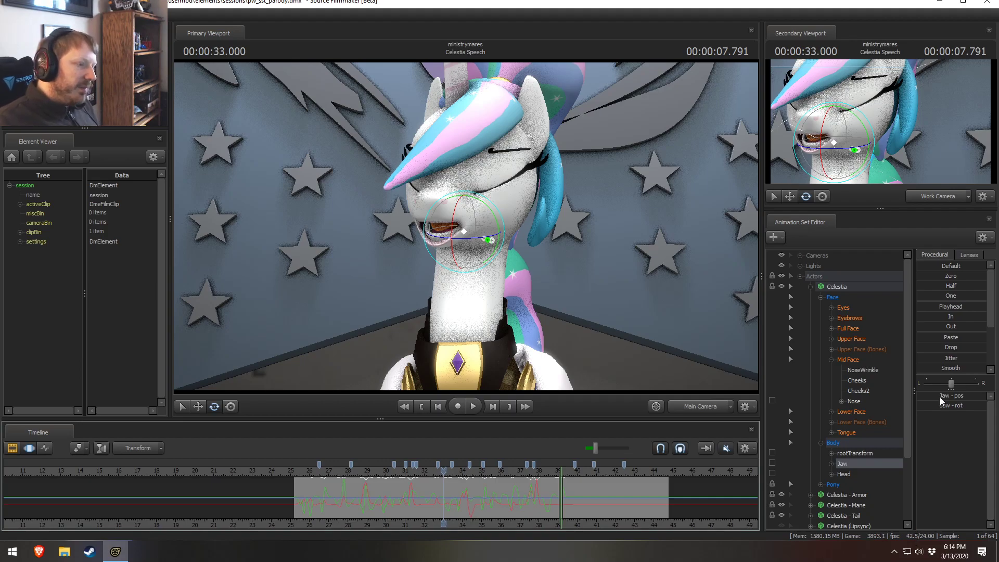
Step: Replay part of the speech up to 00:00:31.625 with the viewport lighting temporarily switched off
{"action": "right_click", "coordinate": [593, 292]}
{"action": "left_click", "coordinate": [626, 317]}
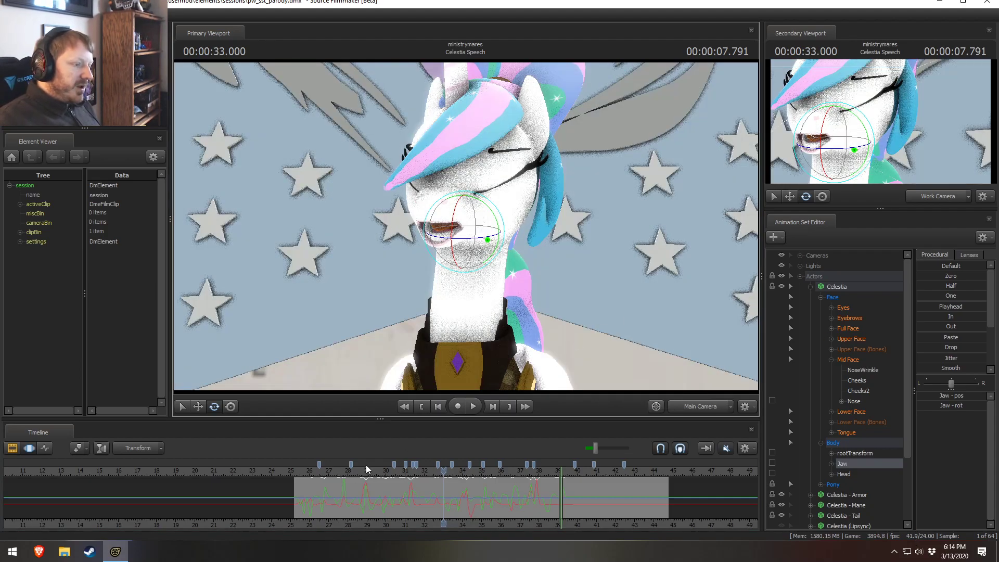
{"action": "key", "text": "space"}
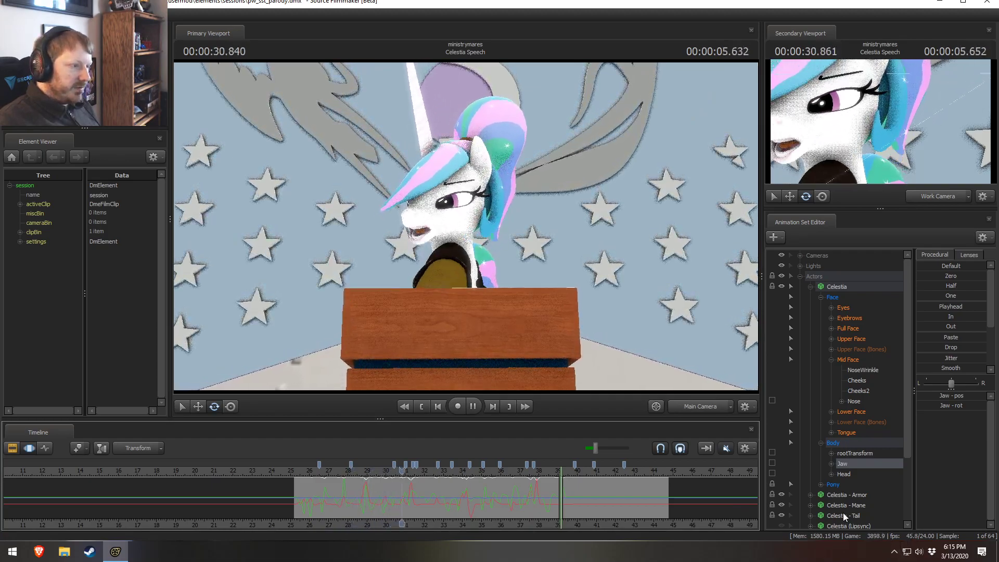
{"action": "key", "text": "space"}
{"action": "right_click", "coordinate": [533, 289]}
{"action": "left_click", "coordinate": [552, 304]}
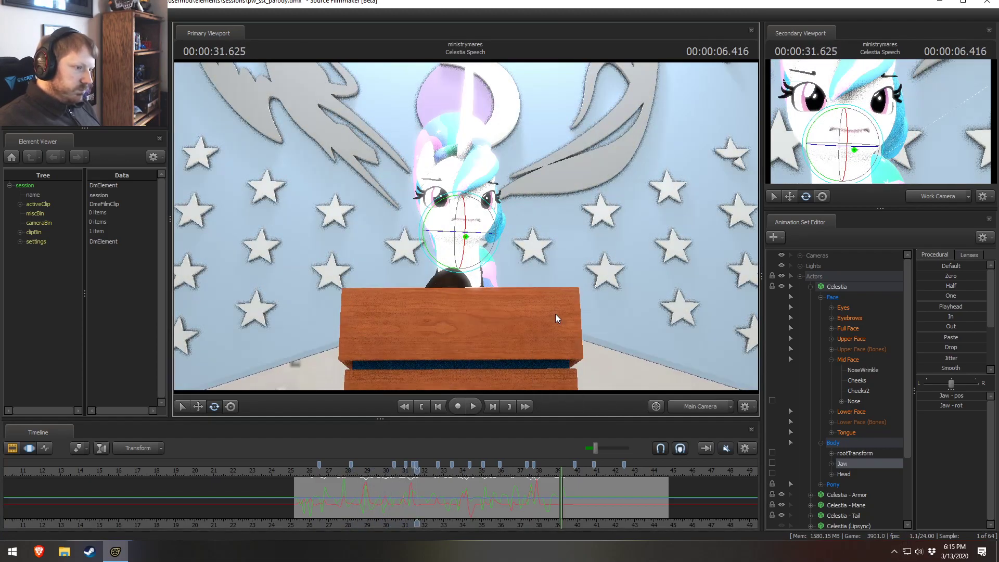
Step: Replay the speech's end around 00:00:38.634, and check earlier frames at 00:00:36.625 and 00:00:25.833
{"action": "left_click", "coordinate": [549, 470]}
{"action": "key", "text": "space"}
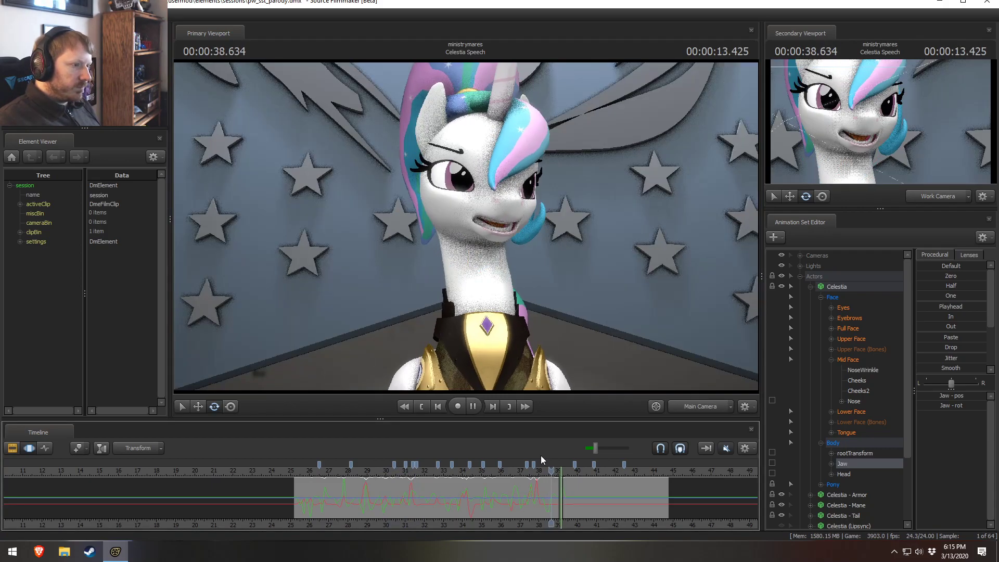
{"action": "key", "text": "space"}
{"action": "left_click", "coordinate": [514, 475]}
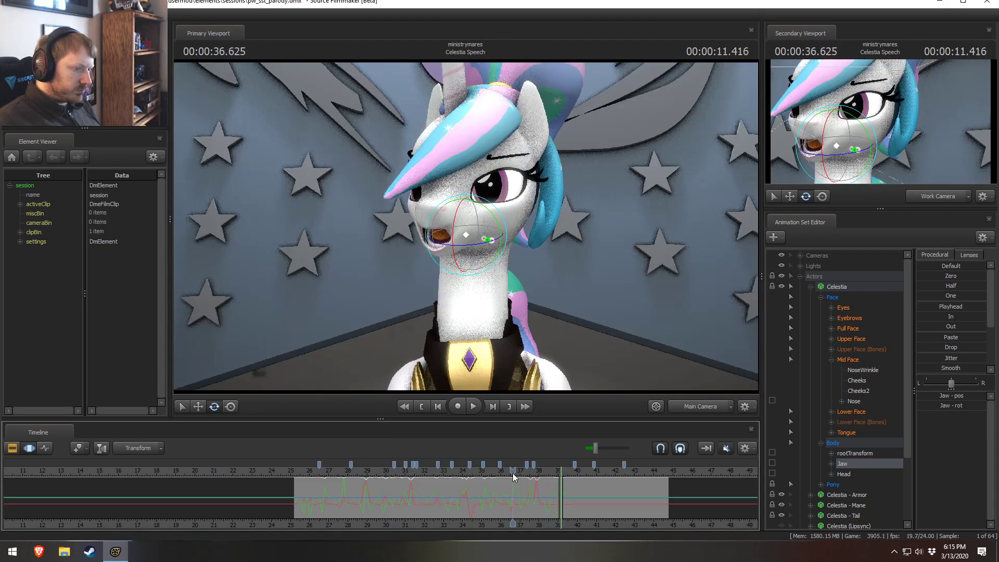
{"action": "left_click", "coordinate": [307, 475]}
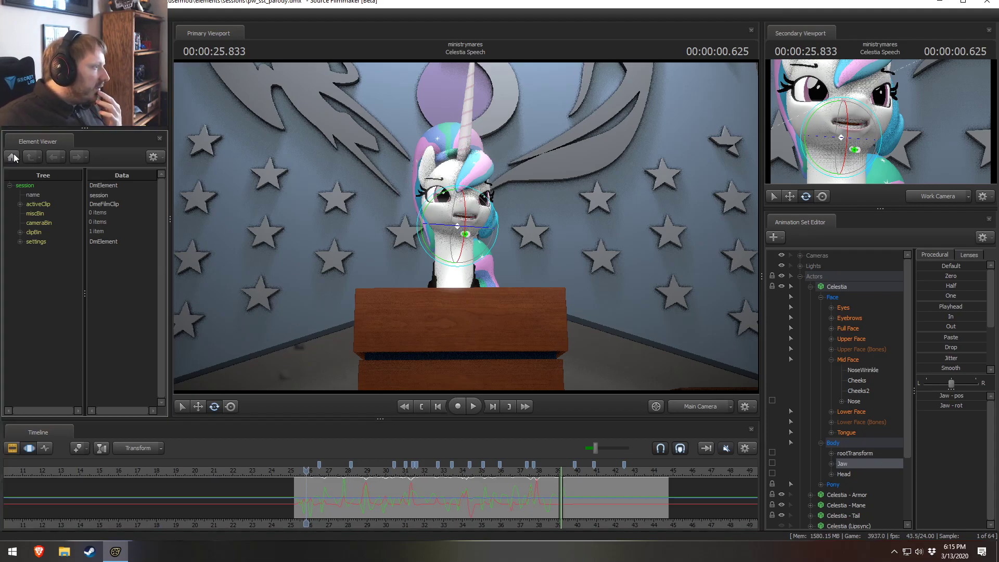
Step: Inspect the session's renderSettings and the Main Camera element's shutterSpeed attribute
{"action": "left_click", "coordinate": [20, 242]}
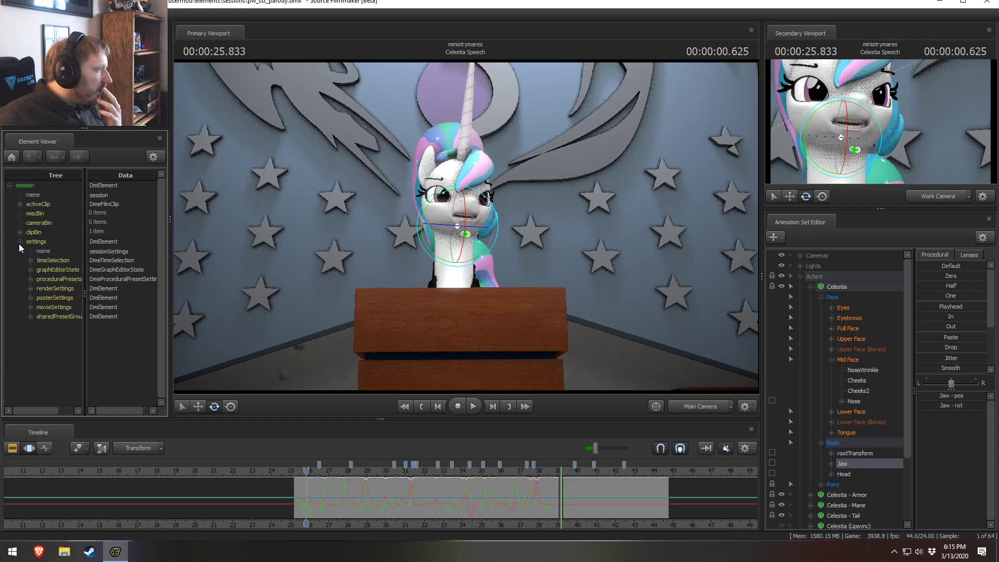
{"action": "left_click", "coordinate": [31, 288]}
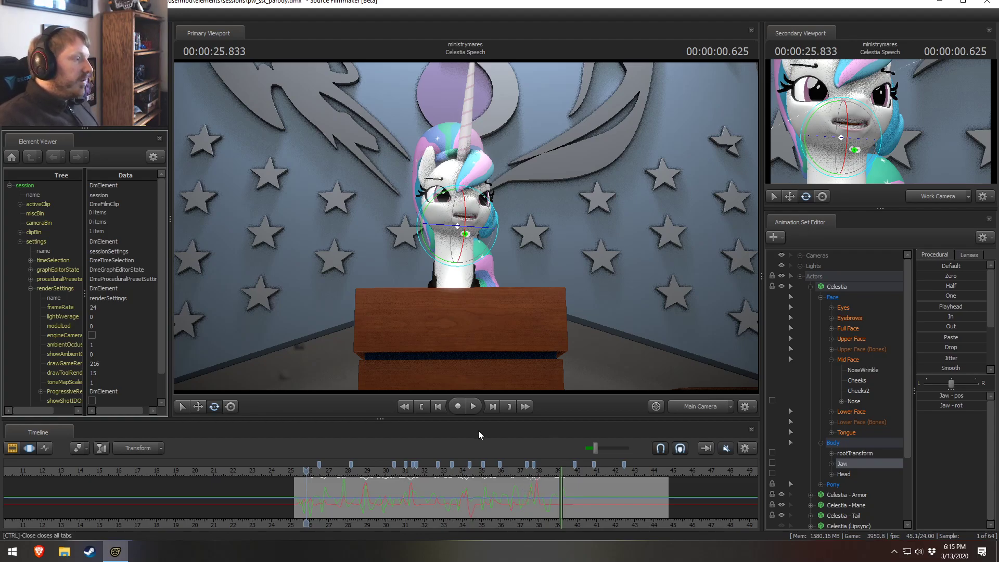
{"action": "left_click", "coordinate": [800, 255]}
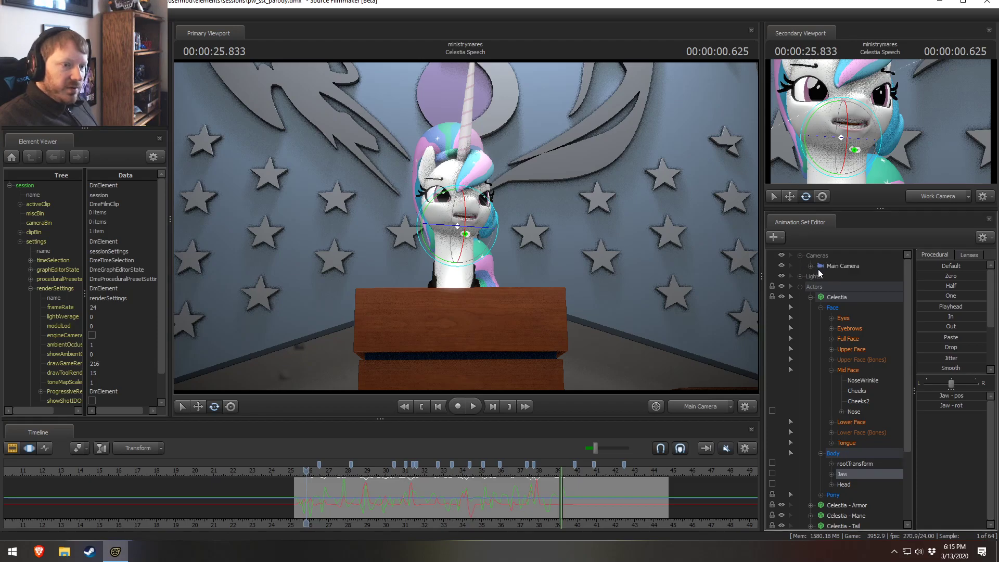
{"action": "right_click", "coordinate": [819, 266]}
{"action": "mouse_move", "coordinate": [866, 325]}
{"action": "left_click", "coordinate": [928, 336]}
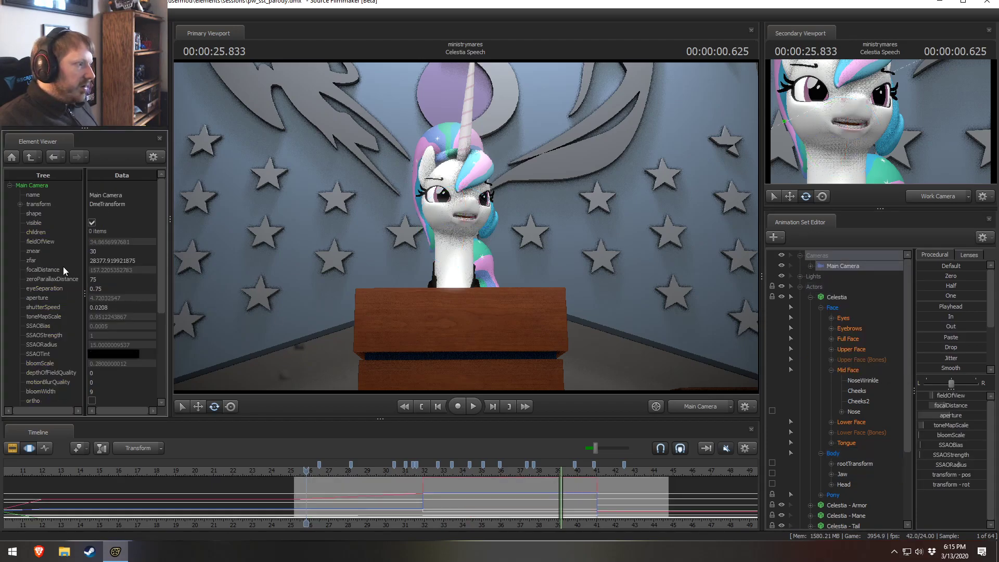
{"action": "left_click", "coordinate": [112, 307]}
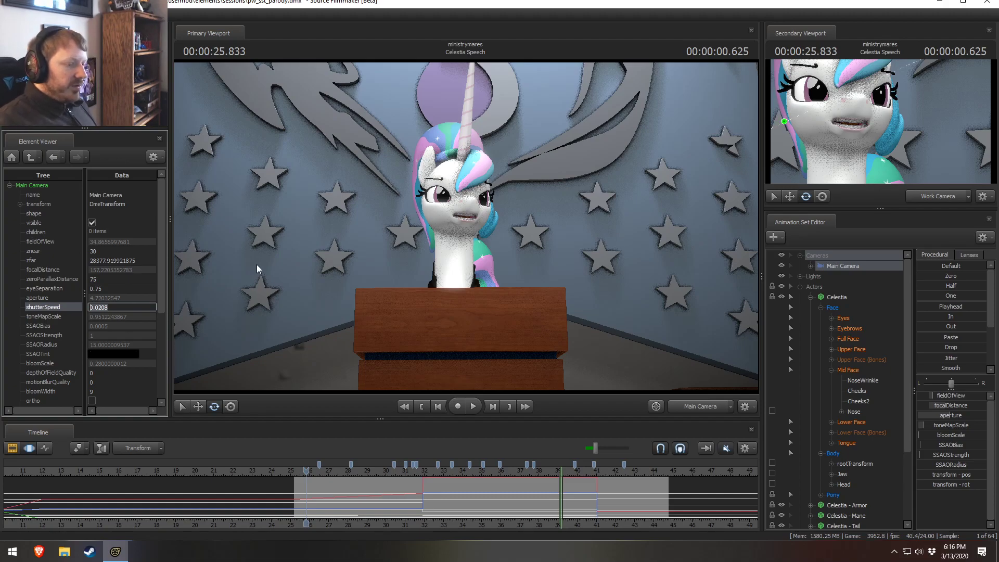
{"action": "left_click", "coordinate": [401, 498]}
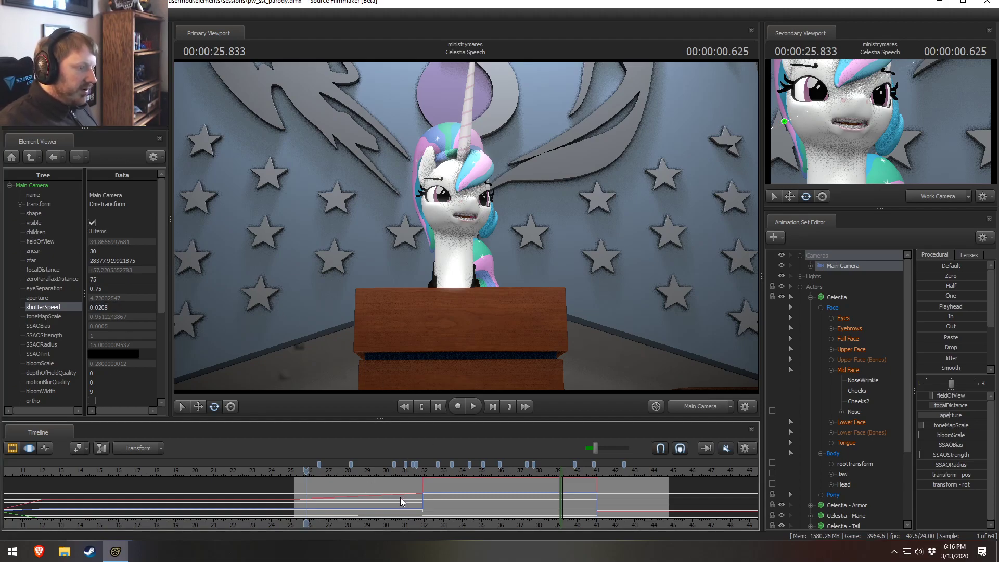
Step: Go to 00:00:29.250 and view Celestia and the podium through the work camera
{"action": "left_click", "coordinate": [373, 472]}
{"action": "middle_click_drag", "start_coordinate": [410, 513], "coordinate": [318, 514]}
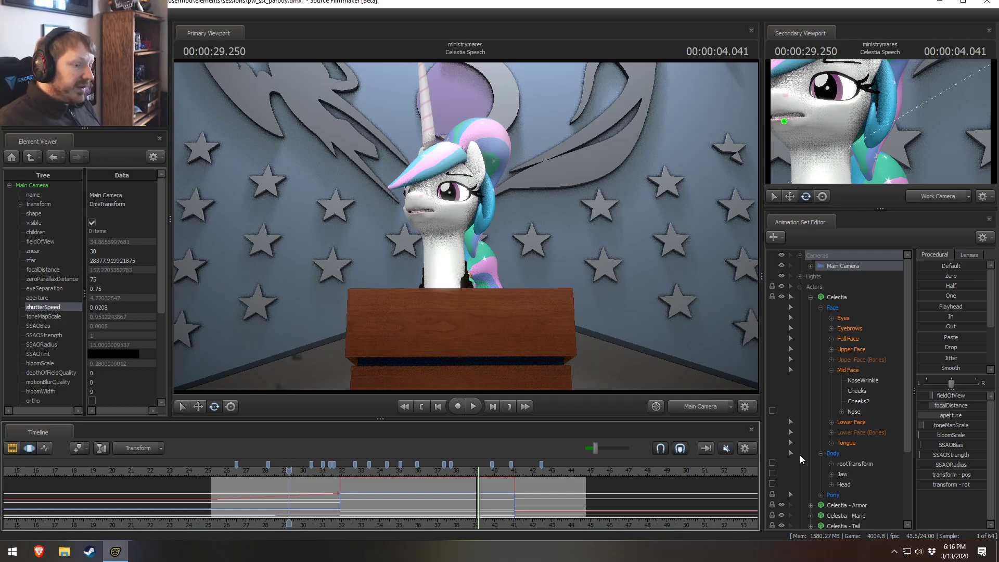
{"action": "left_click", "coordinate": [697, 406], "text": "ctrl"}
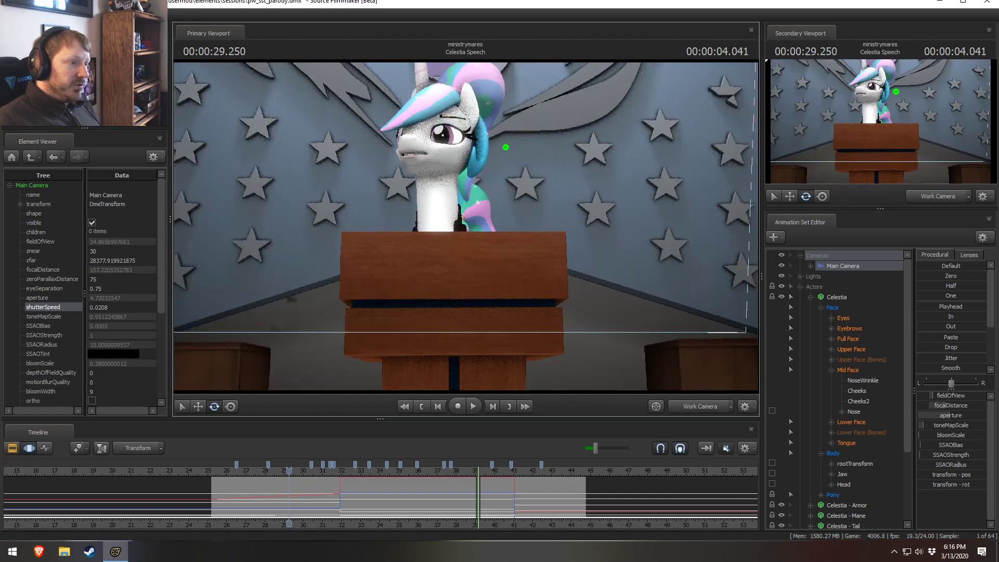
{"action": "left_click_drag", "start_coordinate": [466, 227], "coordinate": [437, 230]}
{"action": "key", "text": "F2"}
{"action": "key", "text": "F3"}
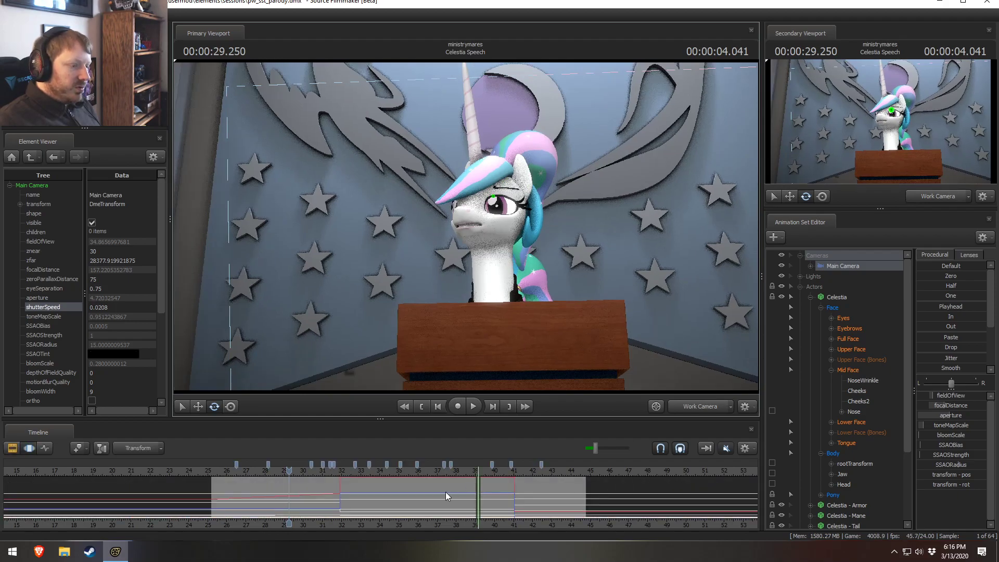
Step: Select a narrow time range of about half a second around 00:00:33.708
{"action": "scroll", "coordinate": [331, 506], "scroll_direction": "up", "scroll_amount": 1}
{"action": "scroll", "coordinate": [330, 509], "scroll_direction": "up", "scroll_amount": 4}
{"action": "left_click_drag", "start_coordinate": [475, 503], "coordinate": [495, 502], "text": "shift"}
{"action": "scroll", "coordinate": [495, 502], "scroll_direction": "up", "scroll_amount": 3}
{"action": "scroll", "coordinate": [495, 502], "scroll_direction": "up", "scroll_amount": 2}
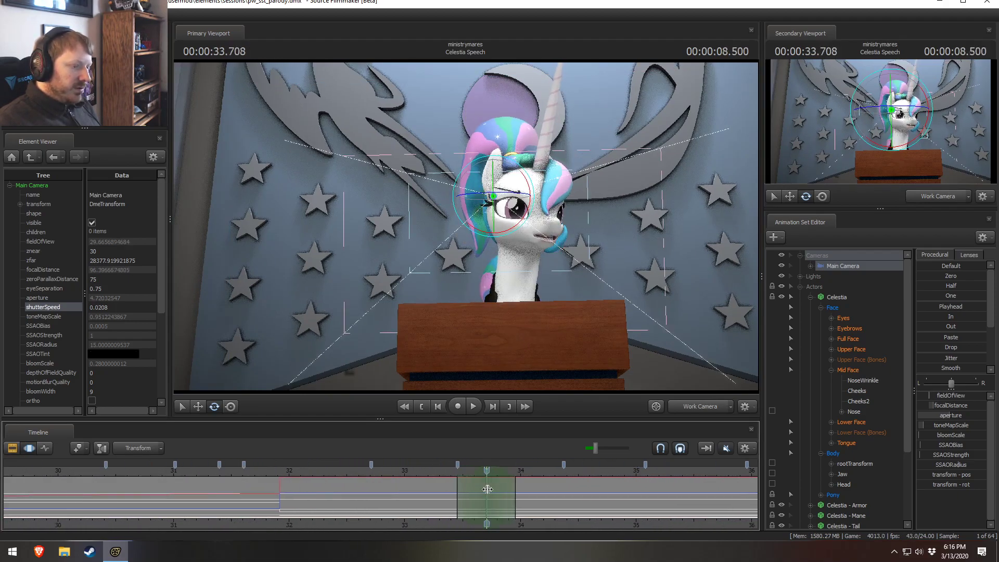
{"action": "scroll", "coordinate": [484, 487], "scroll_direction": "up", "scroll_amount": 1}
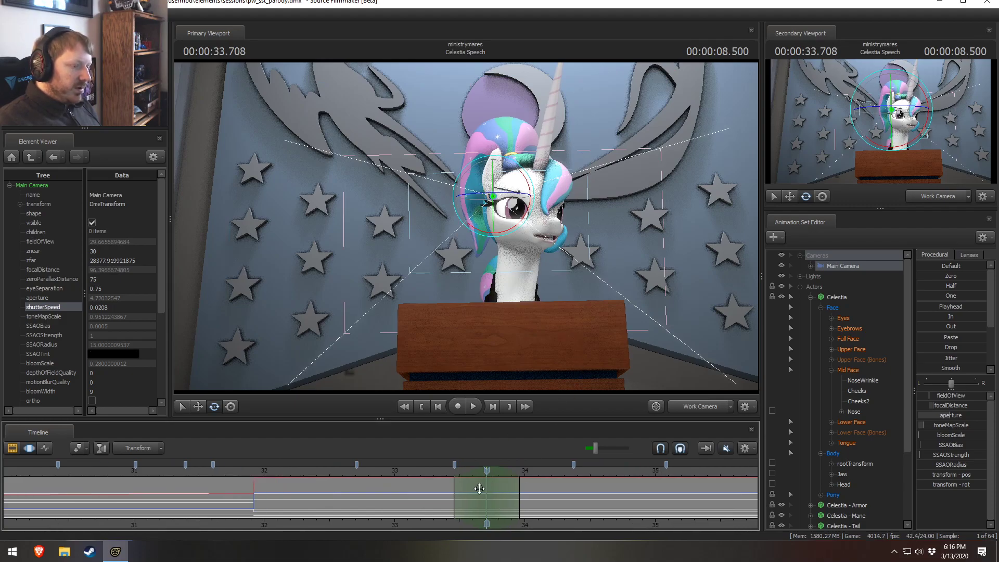
Step: Try to reposition the Main Camera within the selected time range, check it at 00:00:33.583, and undo the move
{"action": "left_click_drag", "start_coordinate": [598, 346], "coordinate": [467, 236]}
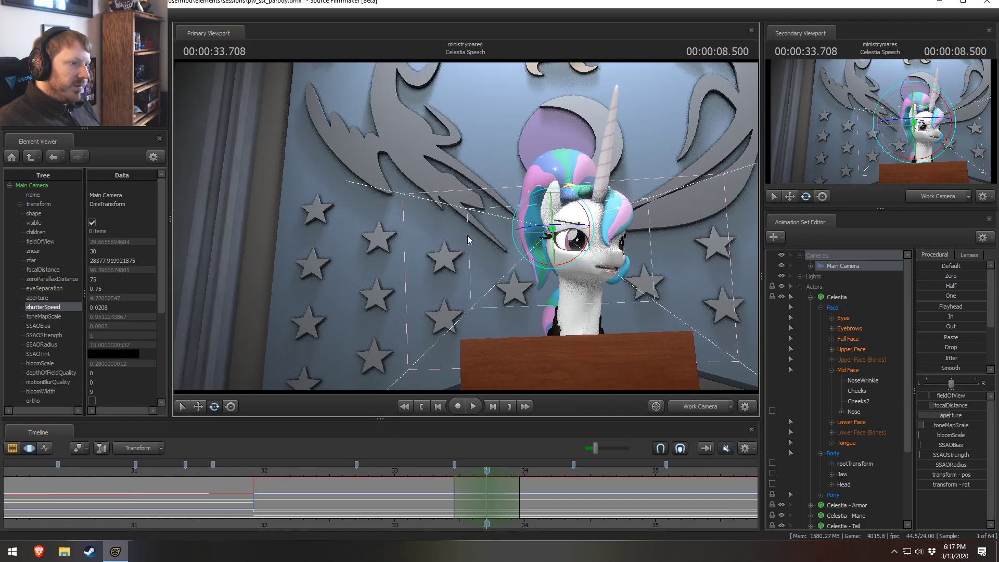
{"action": "left_click", "coordinate": [712, 407]}
{"action": "left_click_drag", "start_coordinate": [529, 370], "coordinate": [484, 349]}
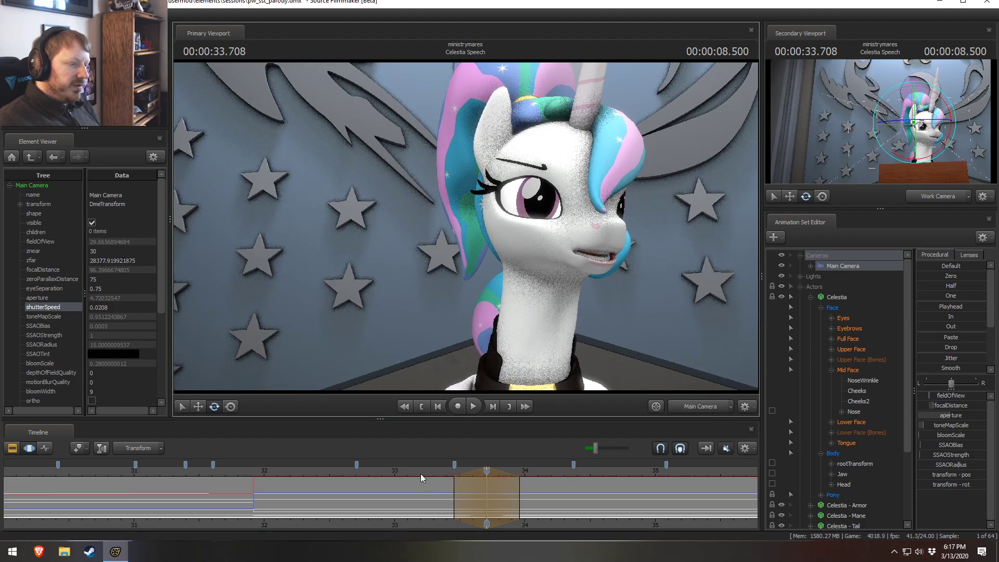
{"action": "left_click_drag", "start_coordinate": [486, 476], "coordinate": [472, 479]}
{"action": "key", "text": "F2"}
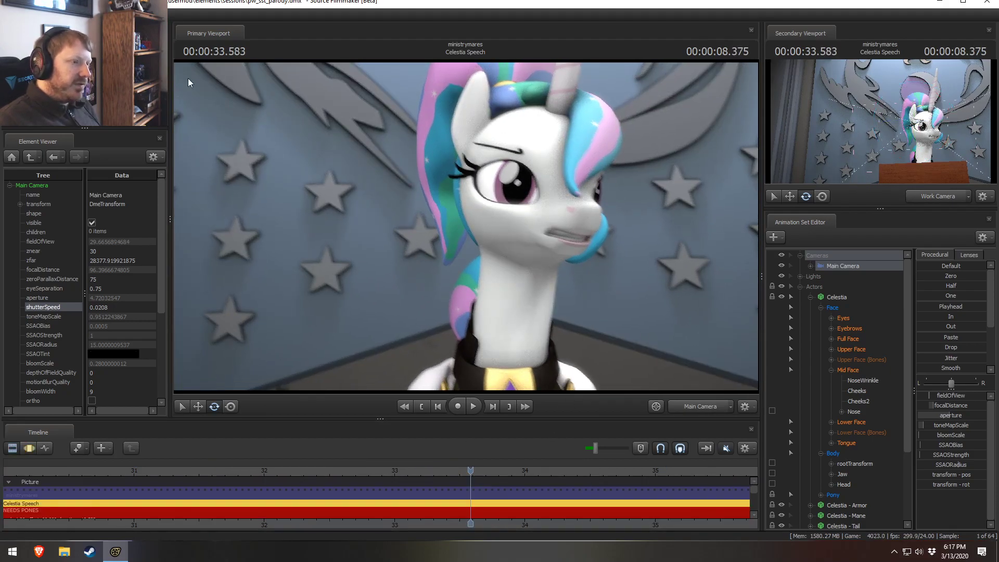
{"action": "key", "text": "F3"}
{"action": "key", "text": "ctrl+z"}
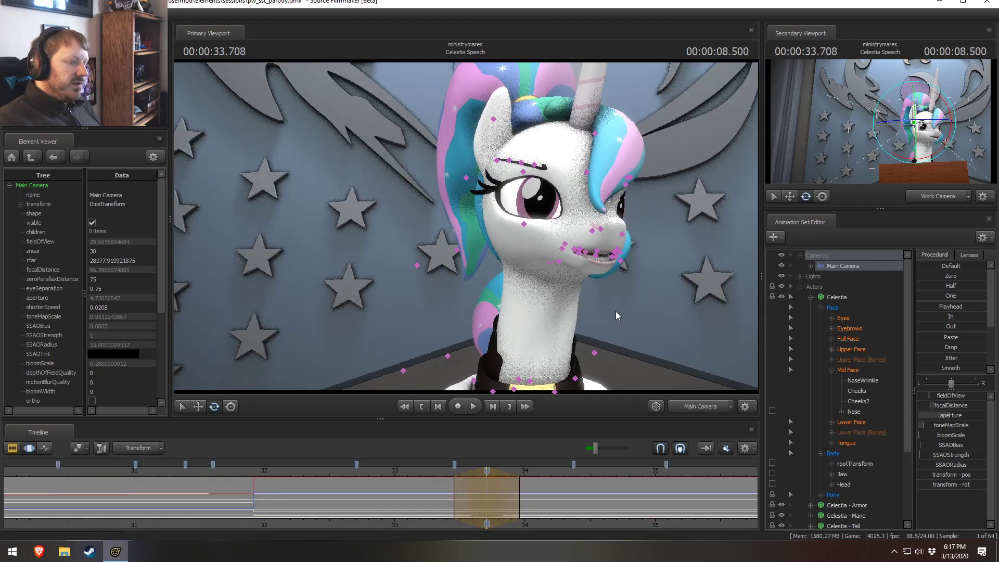
{"action": "key", "text": "ctrl+z"}
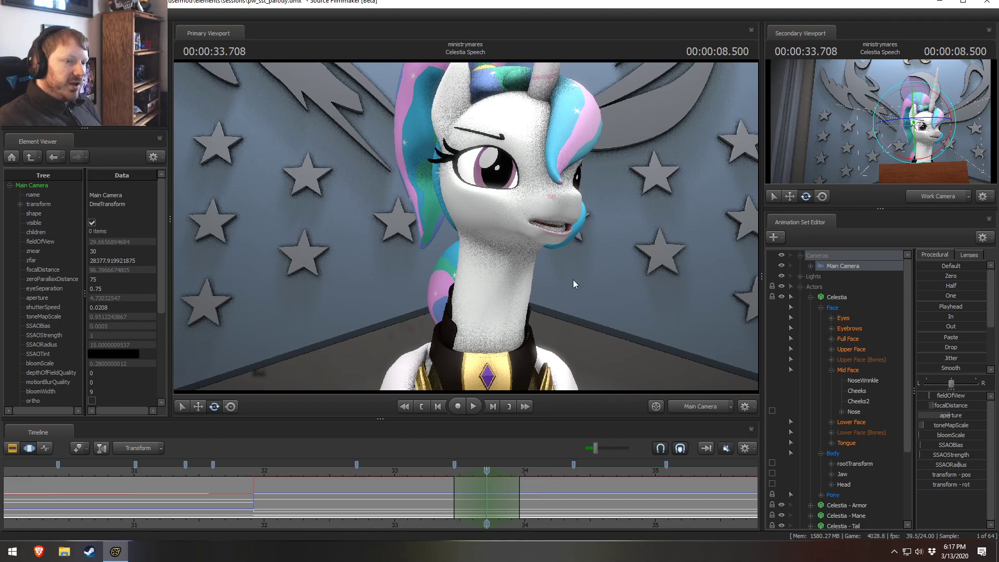
Step: Play on to 00:00:33.916 and view Celestia from the work camera, matched to the scene camera and slightly shifted
{"action": "key", "text": "space"}
{"action": "key", "text": "space"}
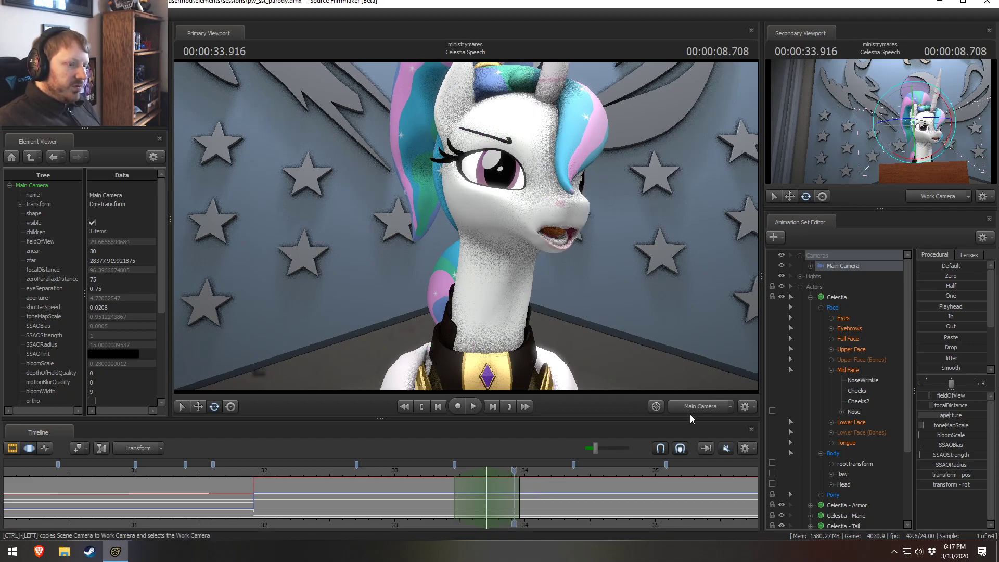
{"action": "left_click_drag", "start_coordinate": [666, 333], "coordinate": [678, 359]}
{"action": "left_click_drag", "start_coordinate": [466, 226], "coordinate": [481, 217]}
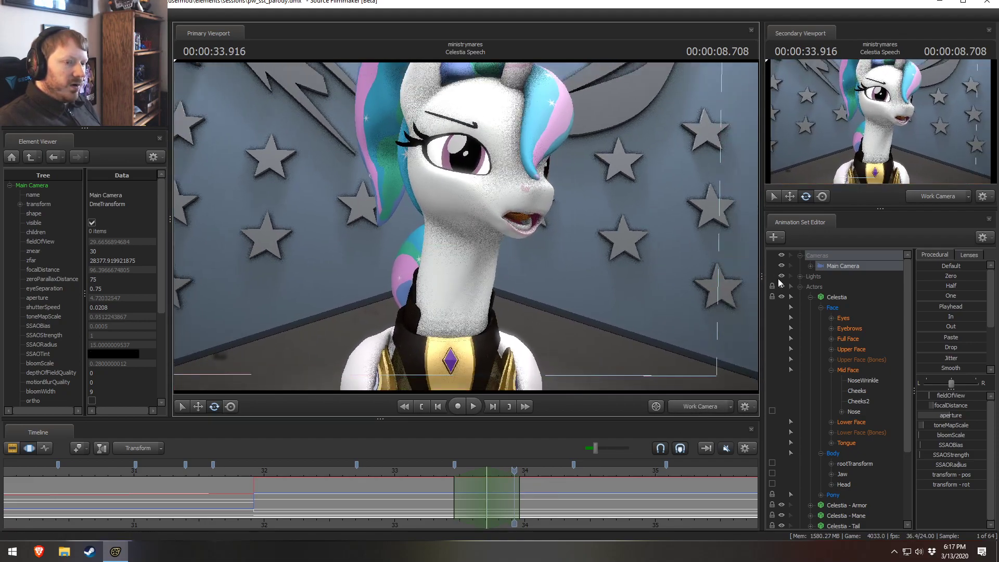
Step: Expand the Main Camera's controls down to its transform, and compare the pos and rot curves
{"action": "left_click", "coordinate": [810, 266]}
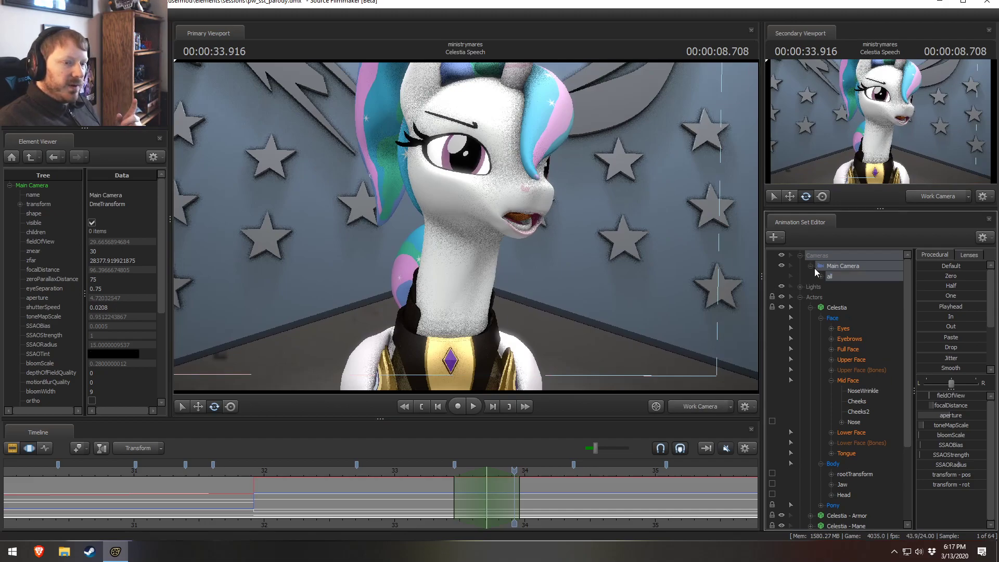
{"action": "left_click", "coordinate": [820, 276]}
{"action": "left_click", "coordinate": [831, 369]}
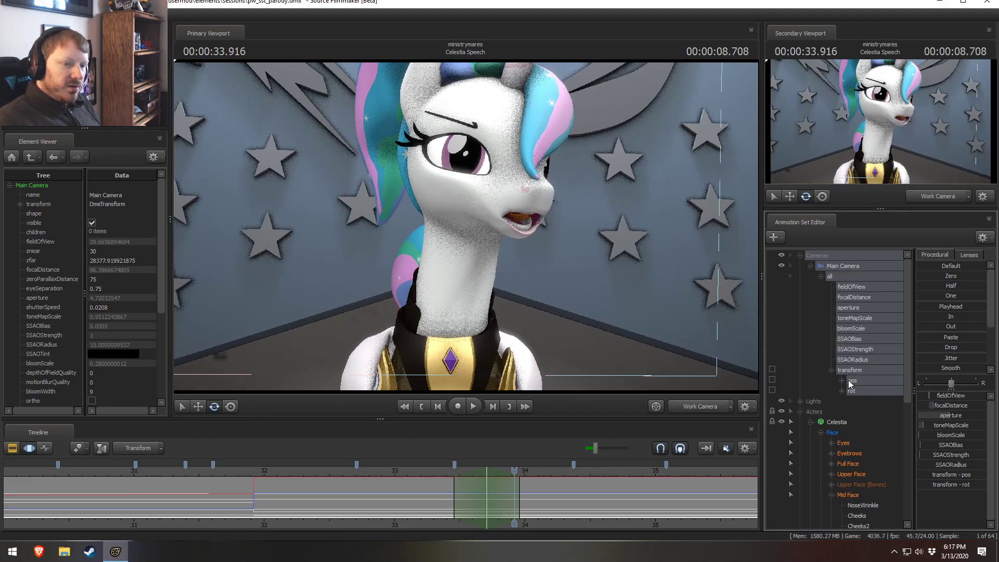
{"action": "left_click", "coordinate": [864, 381]}
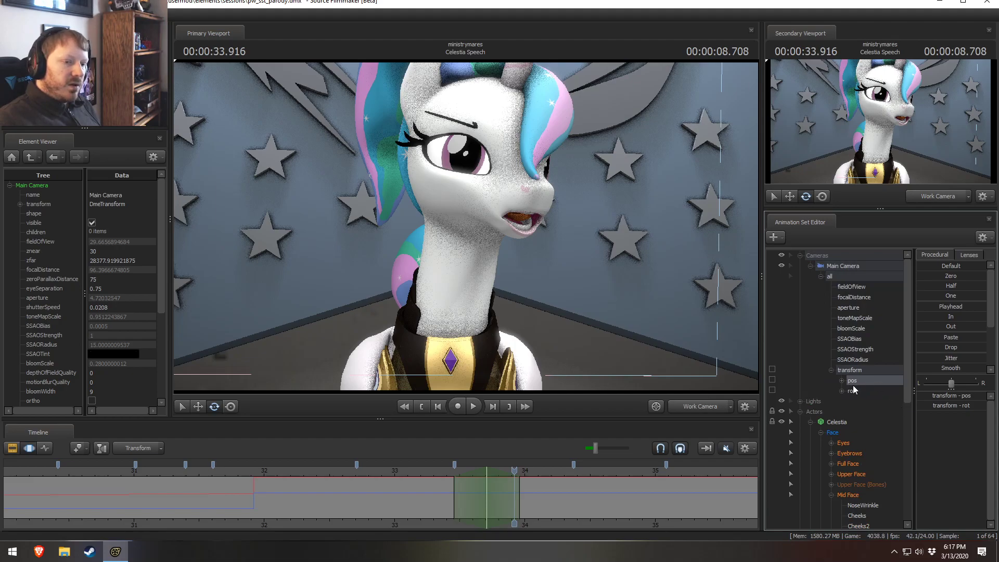
{"action": "left_click", "coordinate": [851, 394]}
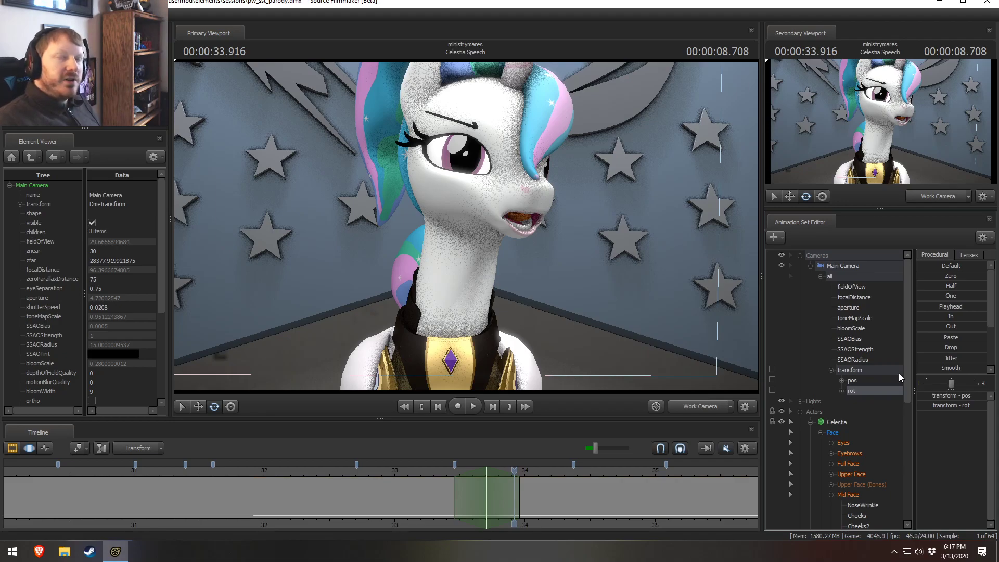
{"action": "left_click", "coordinate": [883, 381]}
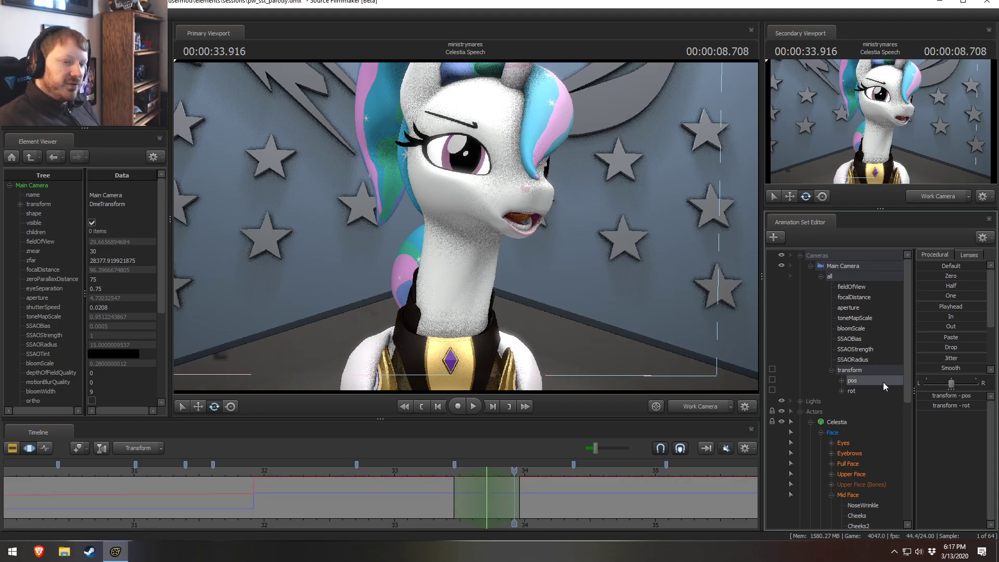
{"action": "left_click", "coordinate": [861, 393]}
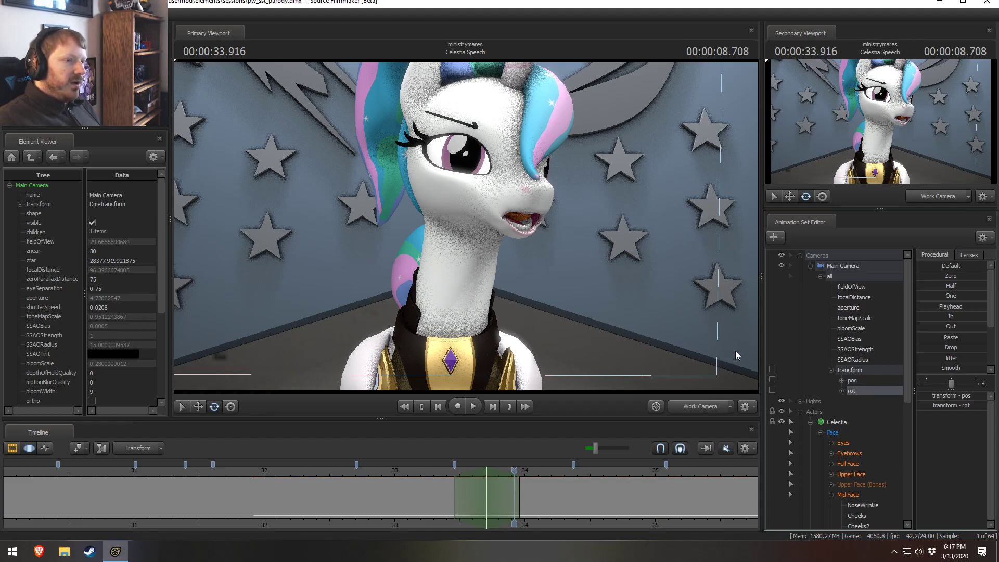
{"action": "left_click", "coordinate": [873, 379]}
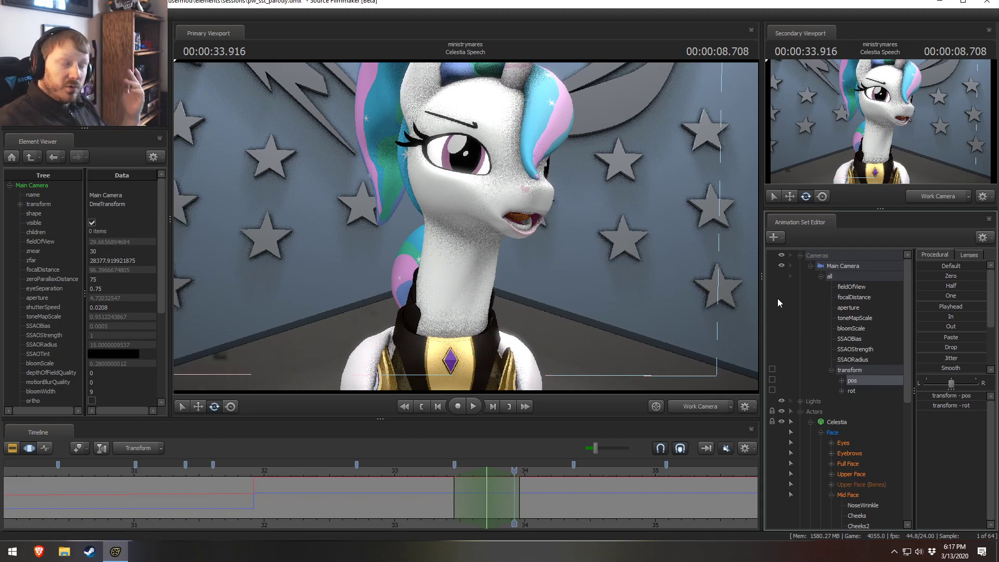
{"action": "left_click", "coordinate": [868, 391]}
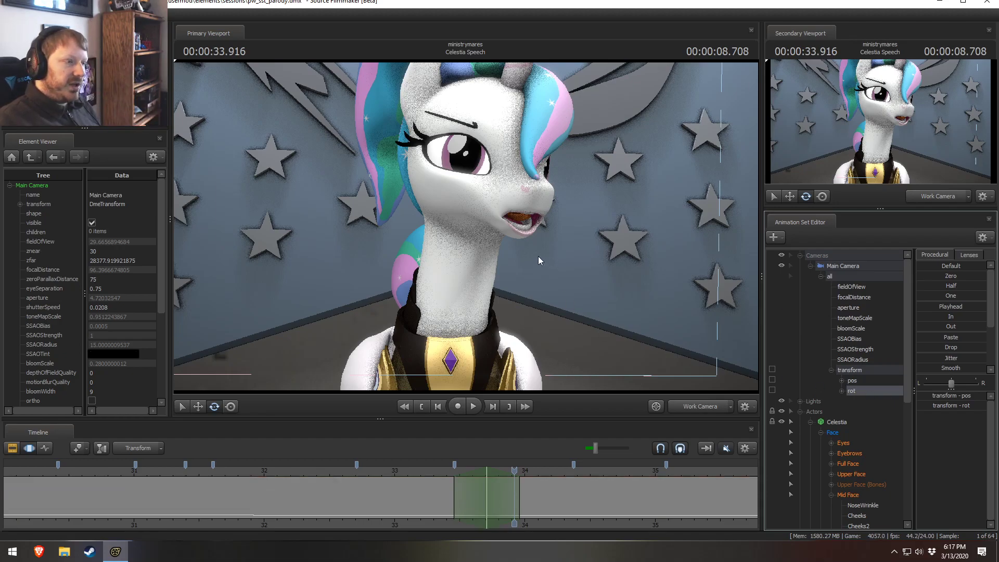
Step: Fly the work camera back from Celestia to frame the whole stage and the Main Camera's frustum
{"action": "left_click_drag", "start_coordinate": [537, 256], "coordinate": [490, 262]}
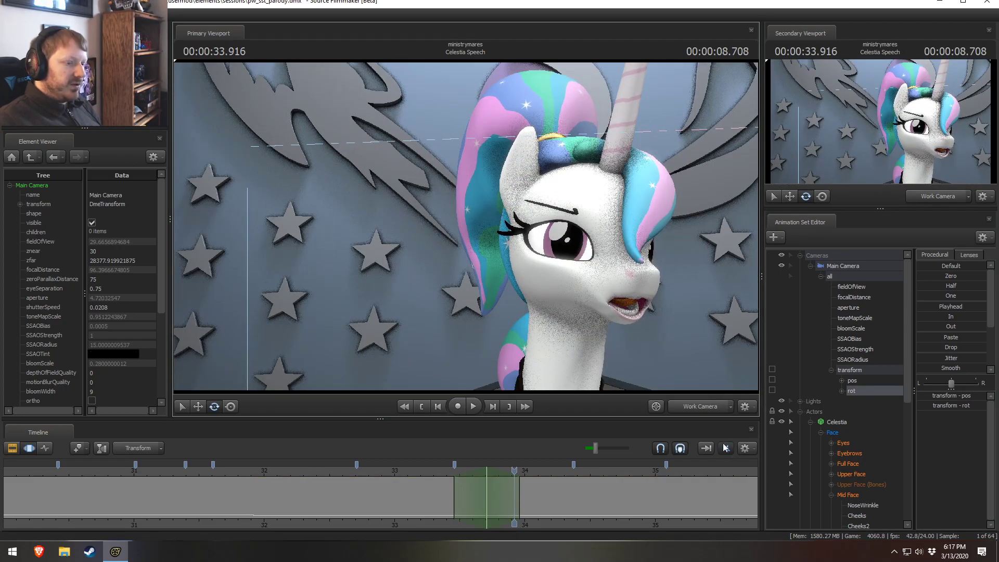
{"action": "key", "text": "s"}
{"action": "mouse_move", "coordinate": [639, 297]}
{"action": "left_mouse_down"}
{"action": "mouse_move", "coordinate": [614, 281]}
{"action": "mouse_move", "coordinate": [640, 270]}
{"action": "mouse_move", "coordinate": [598, 254]}
{"action": "mouse_move", "coordinate": [656, 307]}
{"action": "mouse_move", "coordinate": [640, 297]}
{"action": "mouse_move", "coordinate": [648, 283]}
{"action": "mouse_move", "coordinate": [612, 280]}
{"action": "mouse_move", "coordinate": [626, 283]}
{"action": "left_mouse_up"}
{"action": "key", "text": "w"}
{"action": "key", "text": "a"}
{"action": "key", "text": "d"}
{"action": "key", "text": "w"}
{"action": "mouse_move", "coordinate": [461, 244]}
{"action": "left_mouse_down"}
{"action": "mouse_move", "coordinate": [450, 249]}
{"action": "mouse_move", "coordinate": [470, 236]}
{"action": "left_mouse_up"}
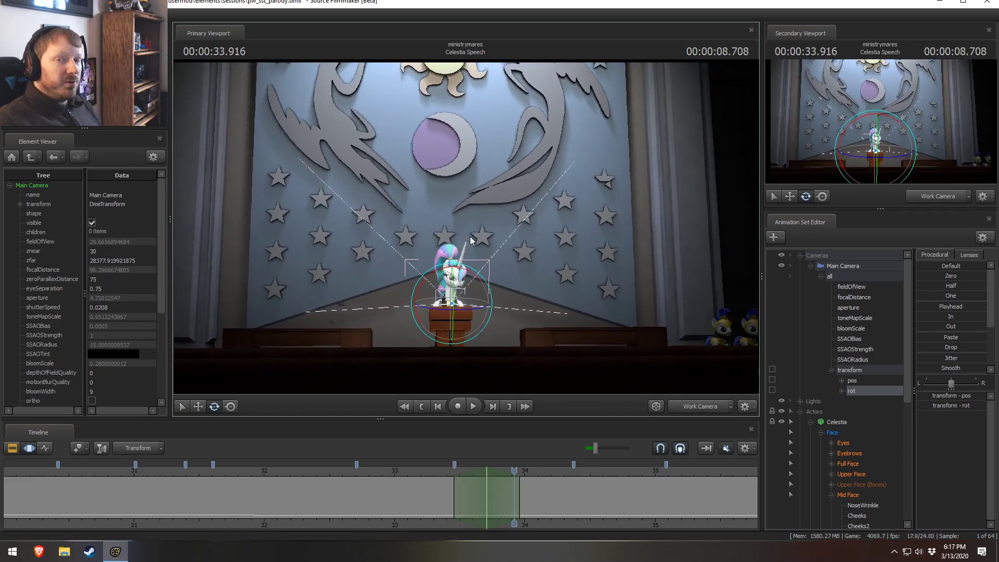
Step: Examine the Main Camera's pos and rot channels again over a wider stretch of the speech
{"action": "left_click", "coordinate": [863, 380]}
{"action": "left_click_drag", "start_coordinate": [526, 251], "coordinate": [527, 250]}
{"action": "key", "text": "w"}
{"action": "key", "text": "z"}
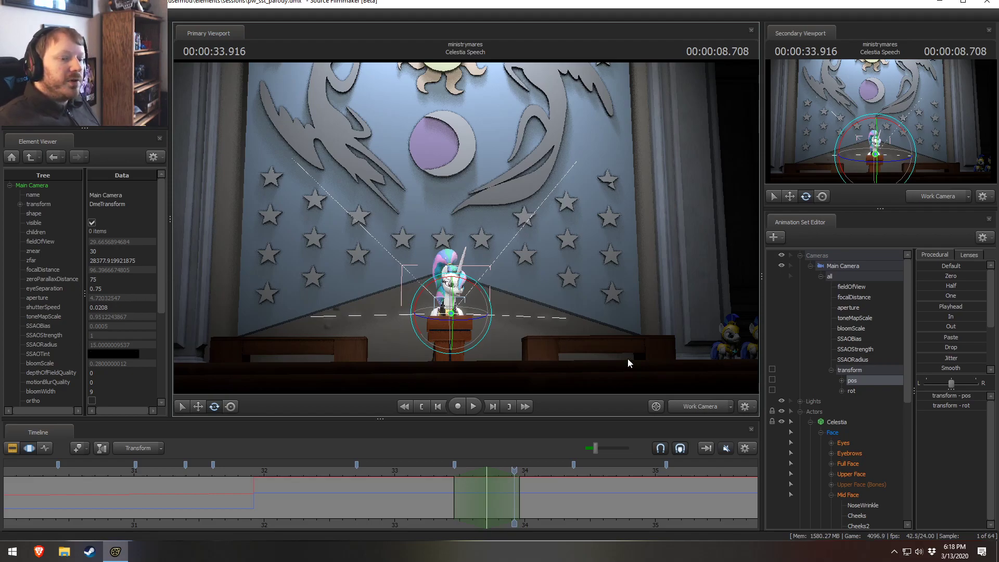
{"action": "left_click", "coordinate": [856, 391]}
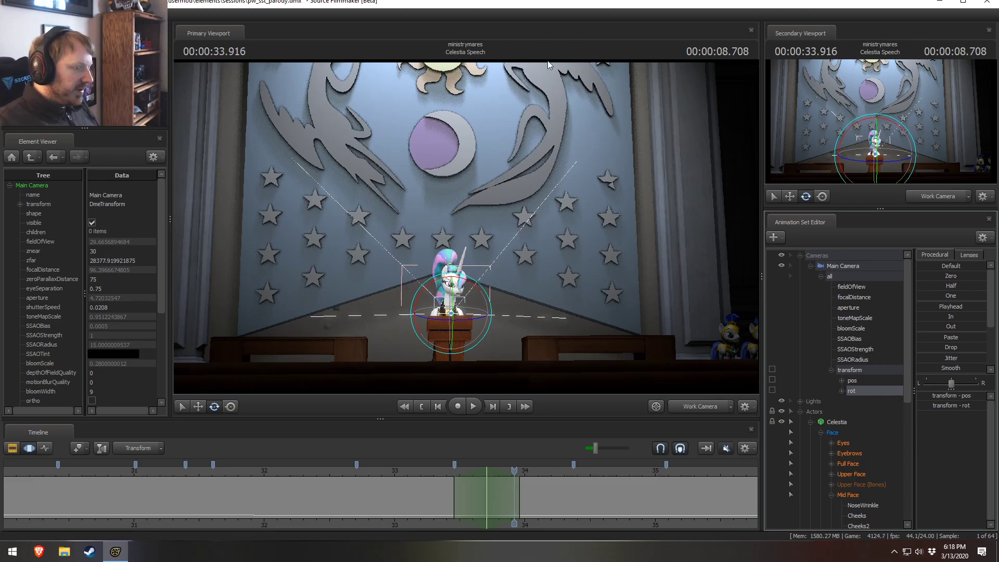
{"action": "scroll", "coordinate": [515, 484], "scroll_direction": "down", "scroll_amount": 4}
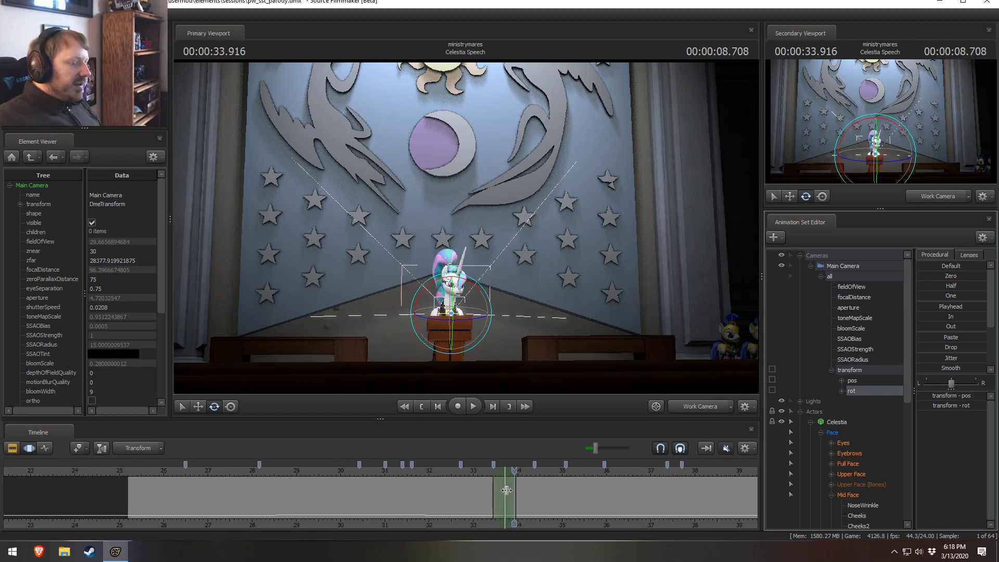
{"action": "scroll", "coordinate": [514, 484], "scroll_direction": "down", "scroll_amount": 2}
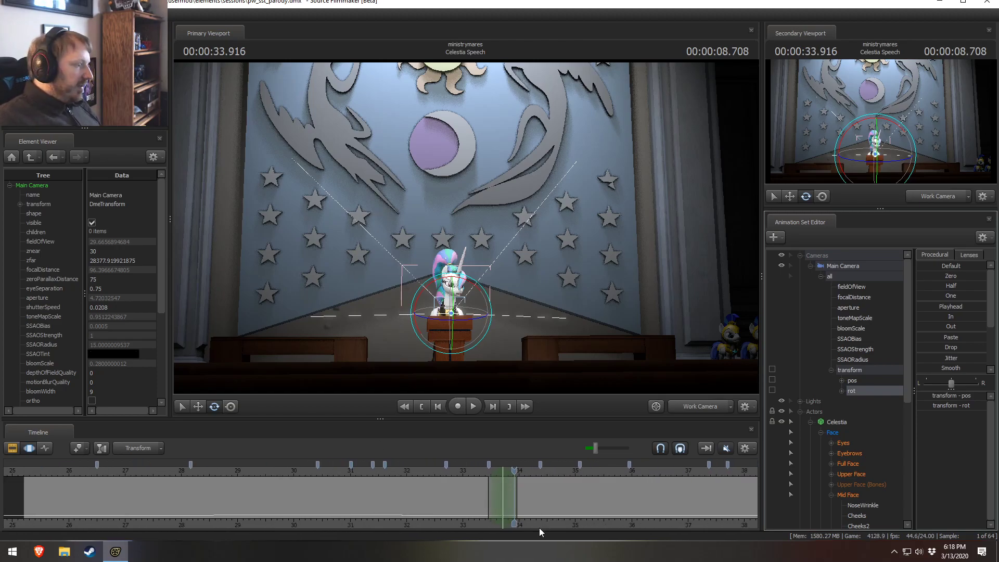
Step: Play Celestia's speech through the Main Camera from 00:00:25.291 up to 00:00:39.750
{"action": "middle_click_drag", "start_coordinate": [538, 526], "coordinate": [474, 474]}
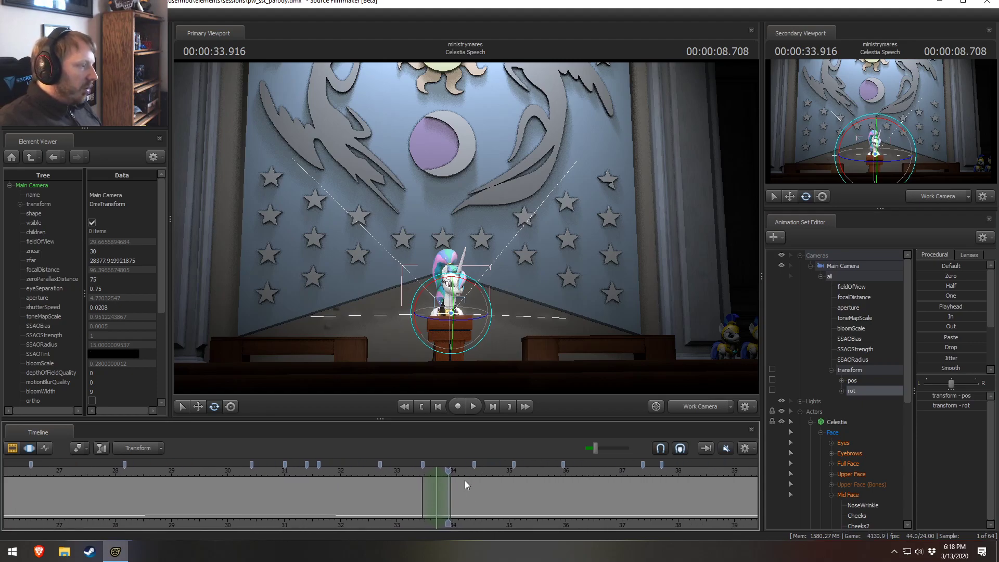
{"action": "left_click", "coordinate": [413, 470]}
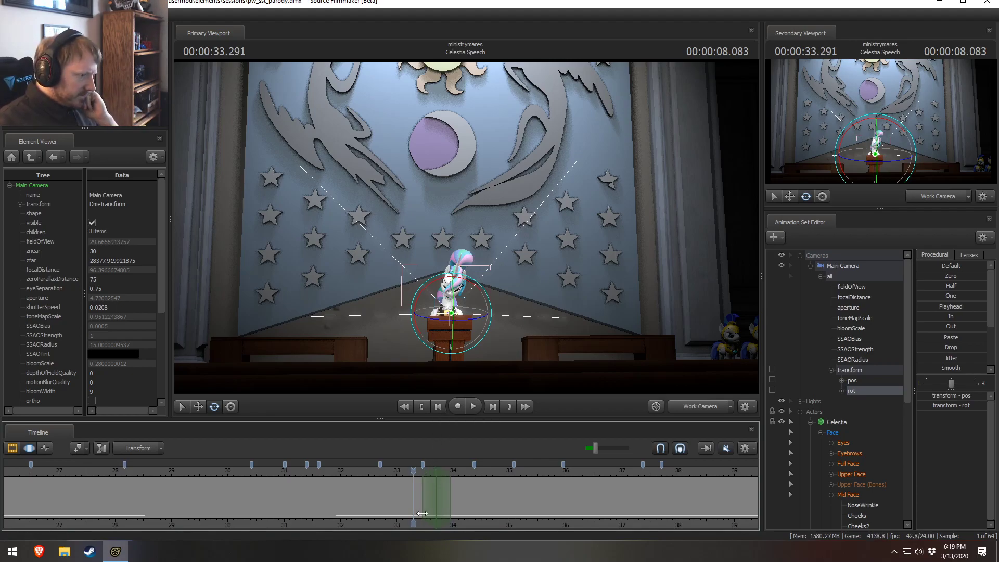
{"action": "scroll", "coordinate": [349, 508], "scroll_direction": "down", "scroll_amount": 3}
{"action": "left_click", "coordinate": [194, 472]}
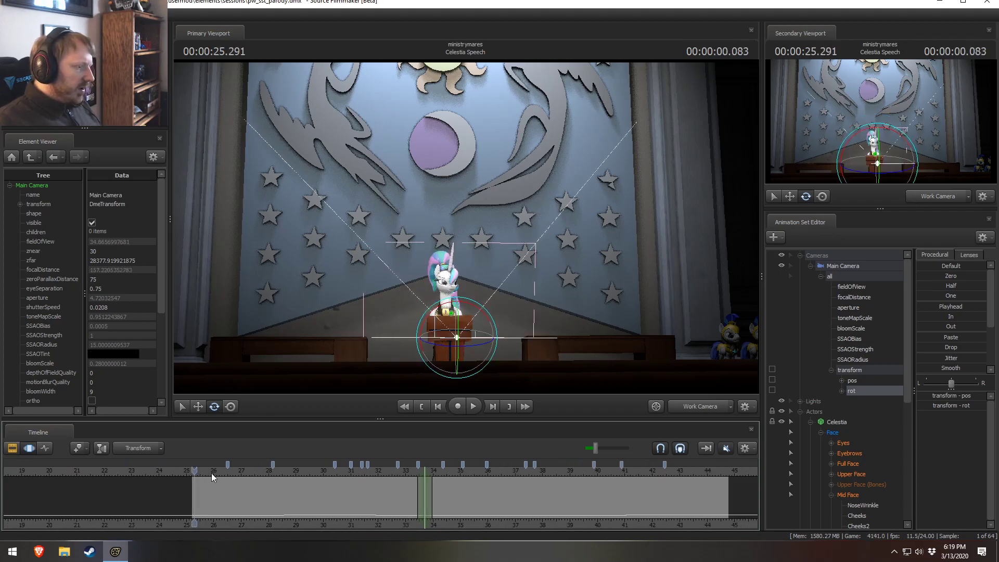
{"action": "left_click", "coordinate": [683, 408]}
{"action": "key", "text": "space"}
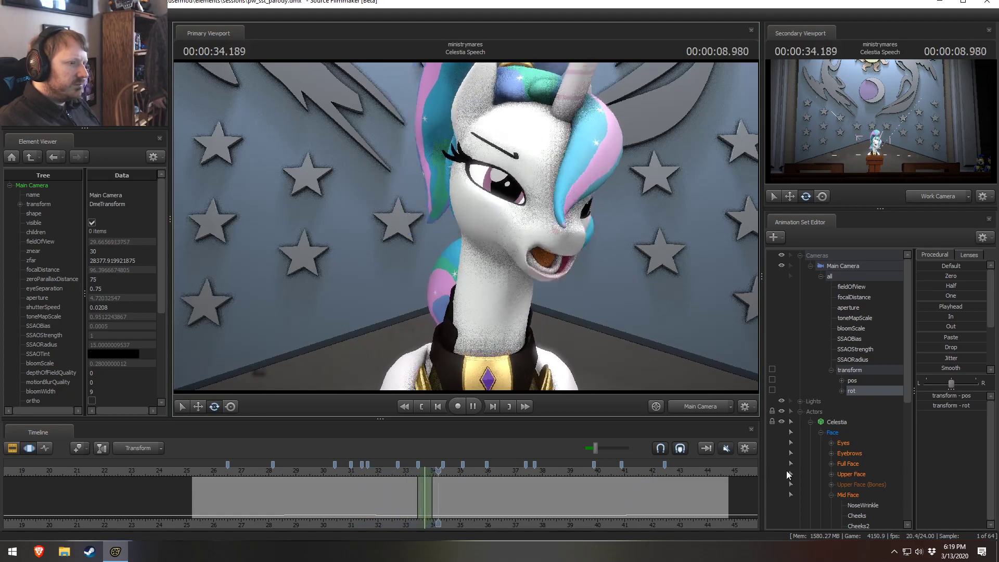
{"action": "key", "text": "space"}
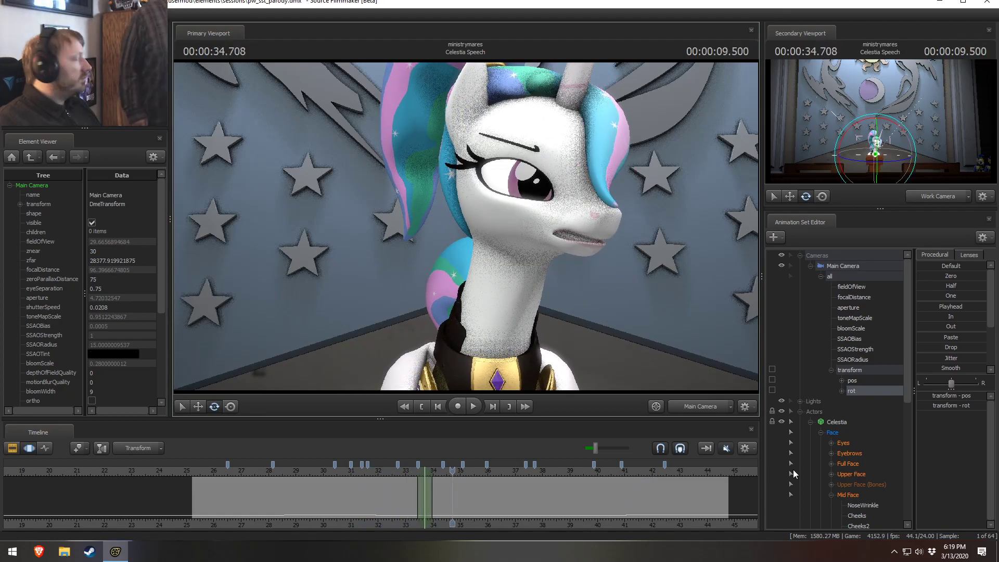
{"action": "key", "text": "space"}
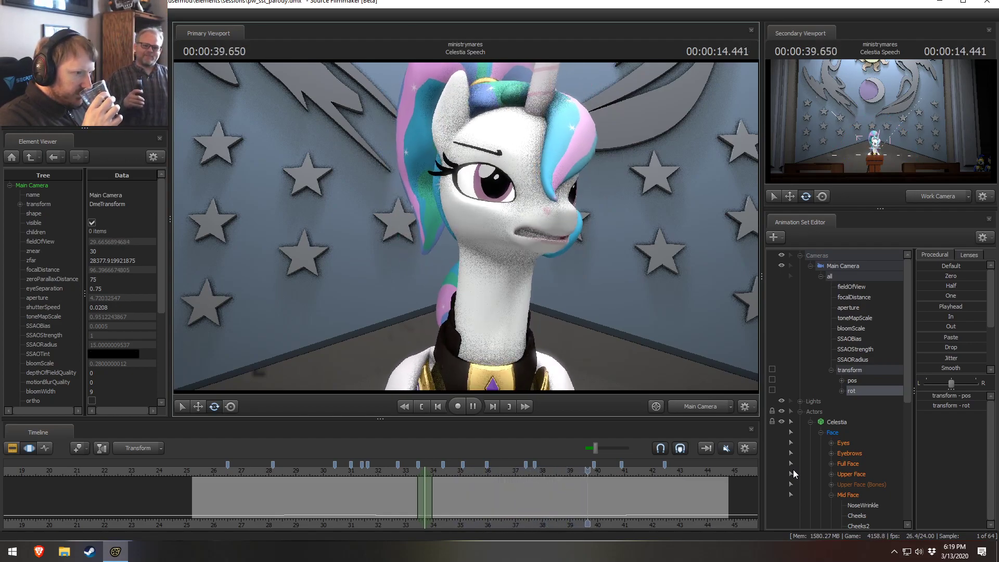
{"action": "key", "text": "space"}
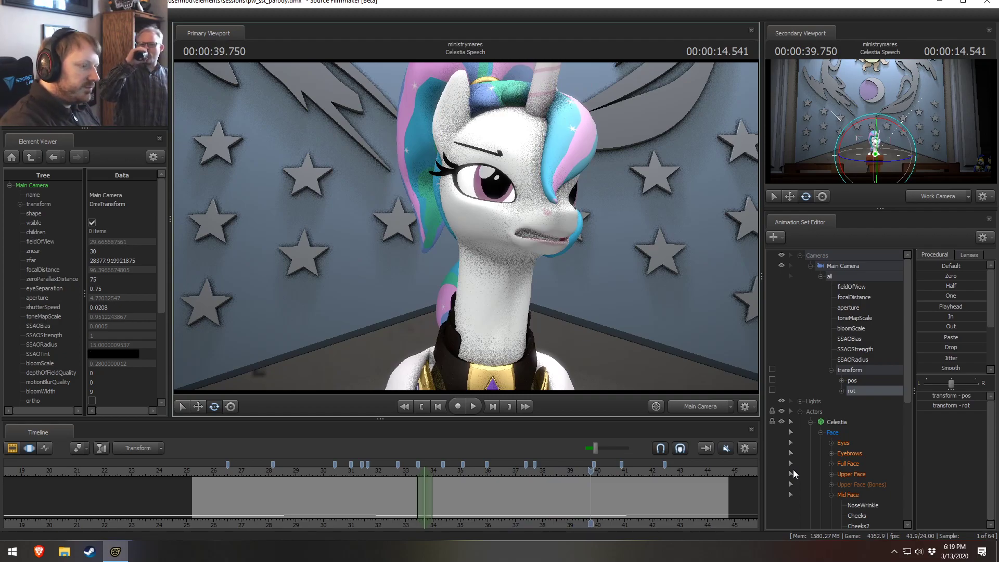
Step: Pull Celestia's Head control down onto her body across the whole shot
{"action": "key", "text": "F1"}
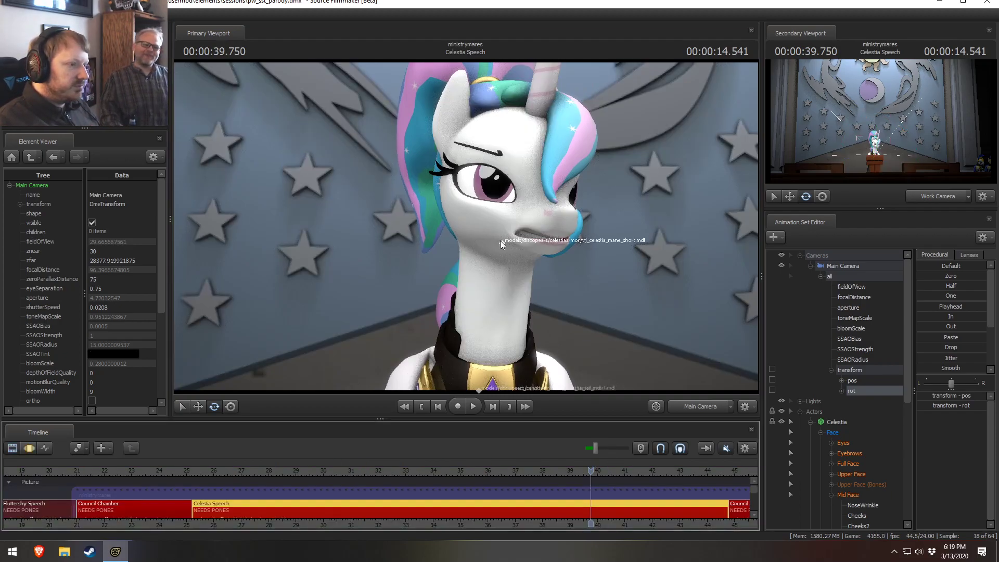
{"action": "key", "text": "F2"}
{"action": "left_click", "coordinate": [501, 241], "text": "ctrl"}
{"action": "key", "text": "w"}
{"action": "left_click_drag", "start_coordinate": [505, 216], "coordinate": [464, 561]}
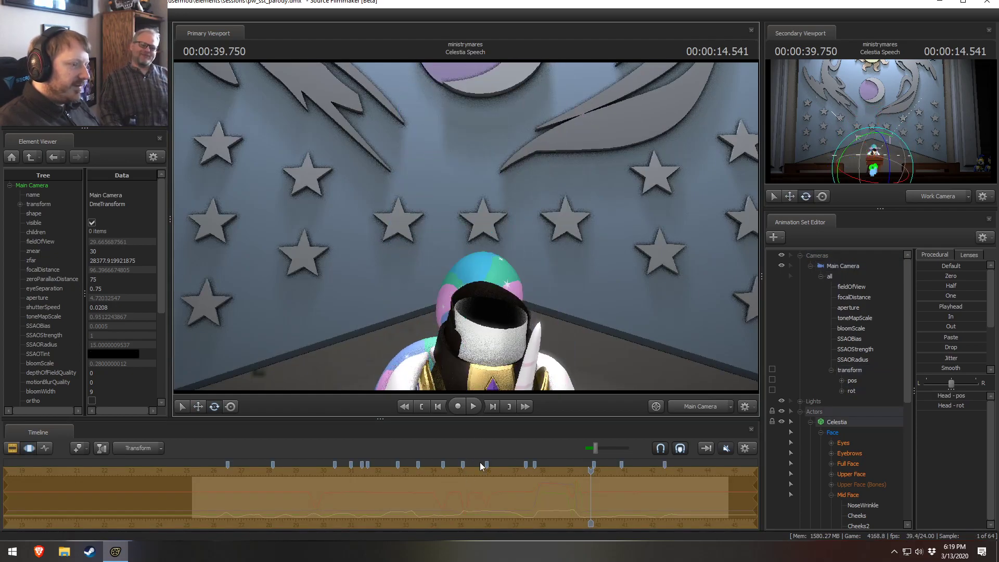
{"action": "key", "text": "F1"}
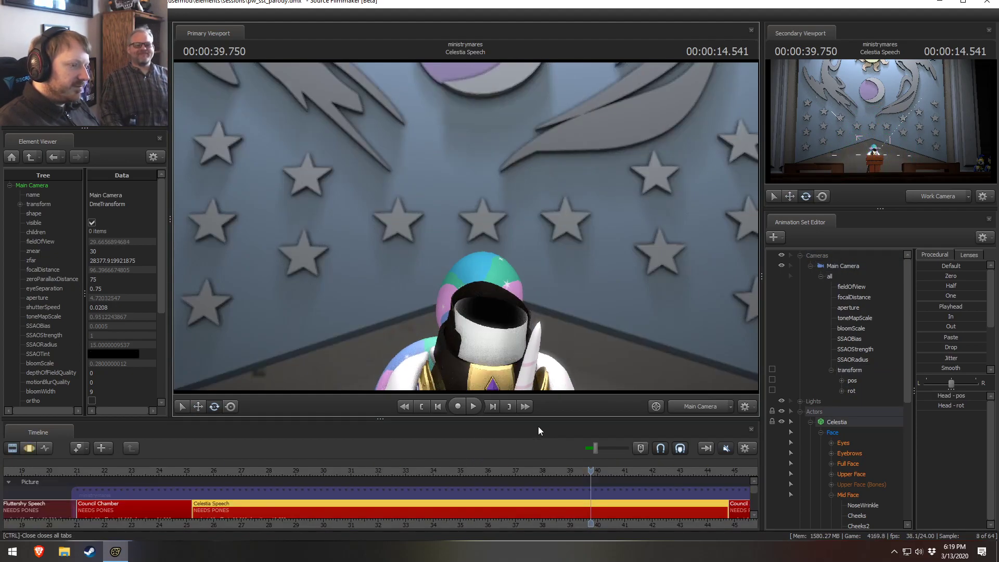
{"action": "key", "text": "F2"}
{"action": "left_click", "coordinate": [942, 354]}
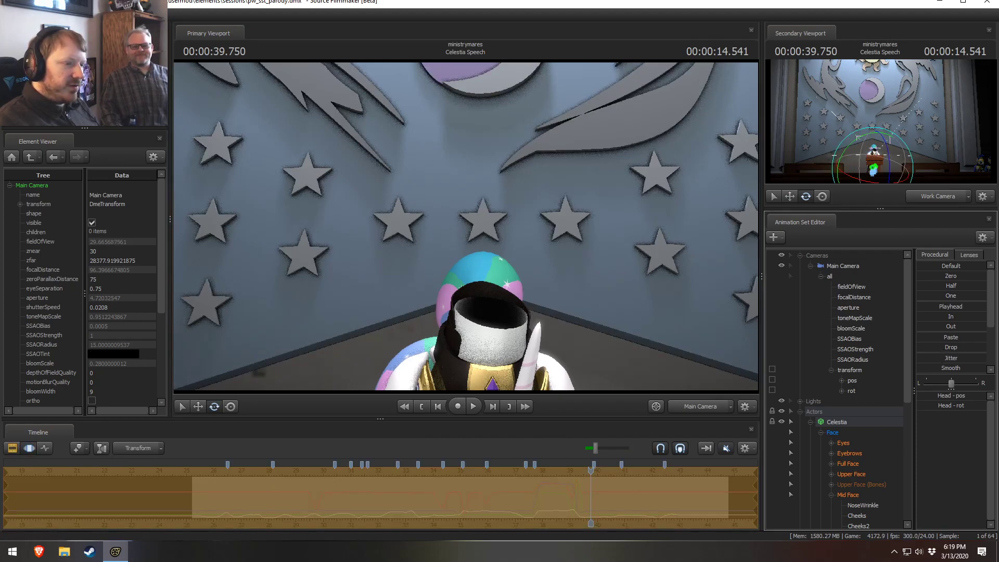
{"action": "mouse_move", "coordinate": [961, 354]}
{"action": "left_mouse_down"}
{"action": "mouse_move", "coordinate": [945, 348]}
{"action": "mouse_move", "coordinate": [970, 348]}
{"action": "mouse_move", "coordinate": [917, 347]}
{"action": "mouse_move", "coordinate": [985, 348]}
{"action": "mouse_move", "coordinate": [962, 348]}
{"action": "left_mouse_up"}
{"action": "key", "text": "F2"}
Step: Play the shot from about 00:00:25.5 and circle the work camera around Celestia with her lowered head
{"action": "left_click", "coordinate": [198, 473]}
{"action": "key", "text": "space"}
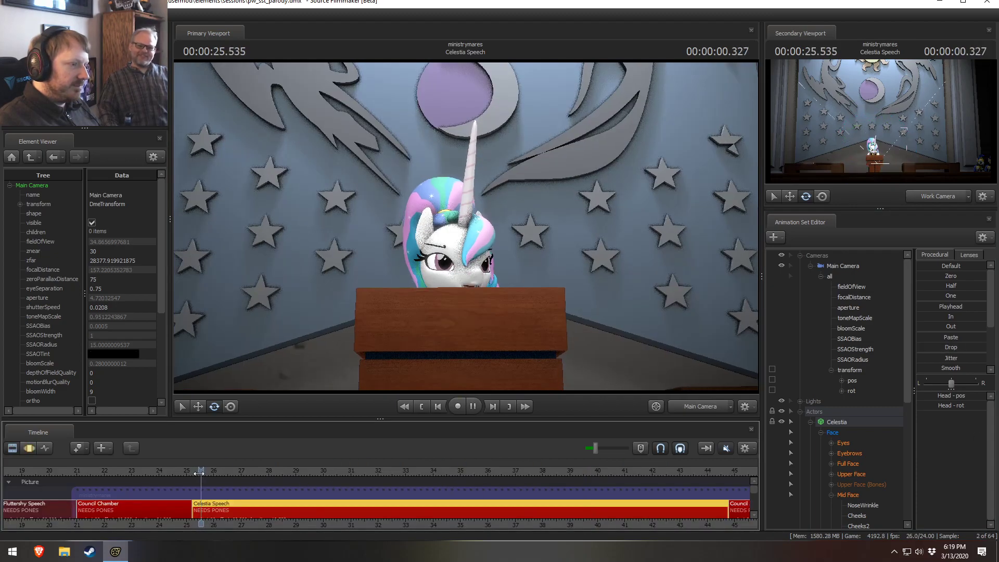
{"action": "left_click", "coordinate": [678, 404], "text": "ctrl"}
{"action": "left_click_drag", "start_coordinate": [593, 349], "coordinate": [676, 350]}
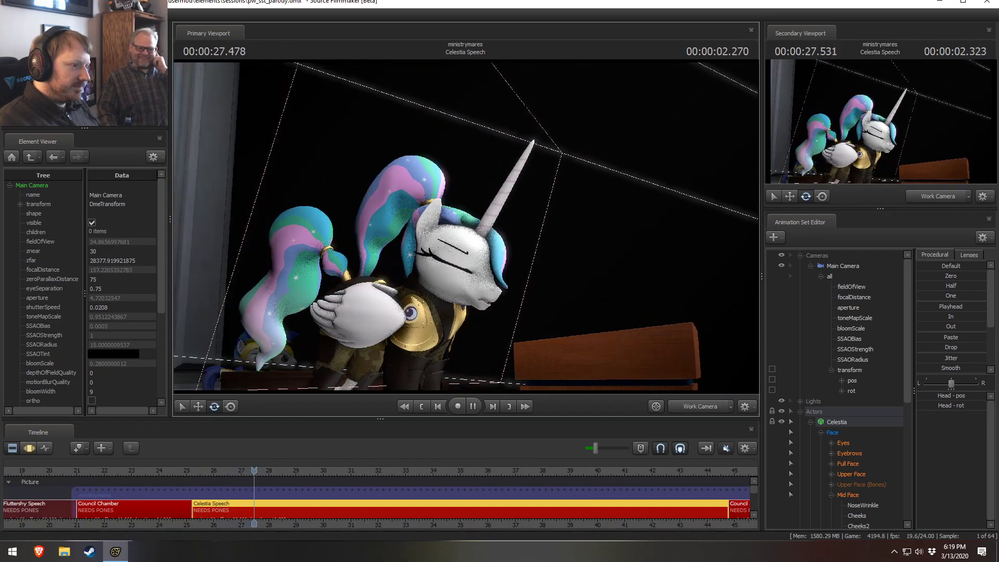
{"action": "left_click_drag", "start_coordinate": [466, 226], "coordinate": [453, 260]}
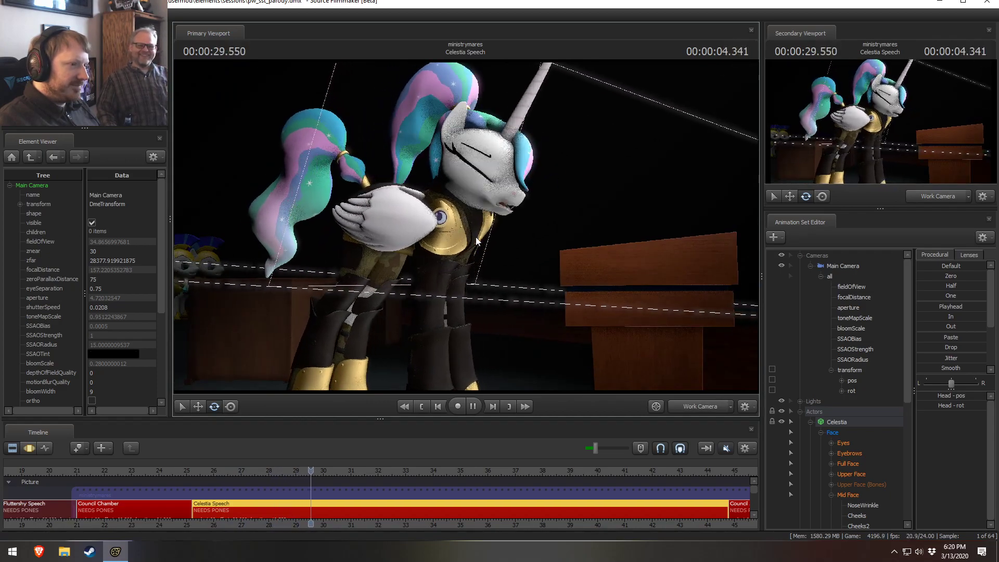
Step: Turn off the scene lighting in the view and watch Celestia from her other side up to 00:00:43.458
{"action": "right_click", "coordinate": [487, 254]}
{"action": "left_click", "coordinate": [504, 283]}
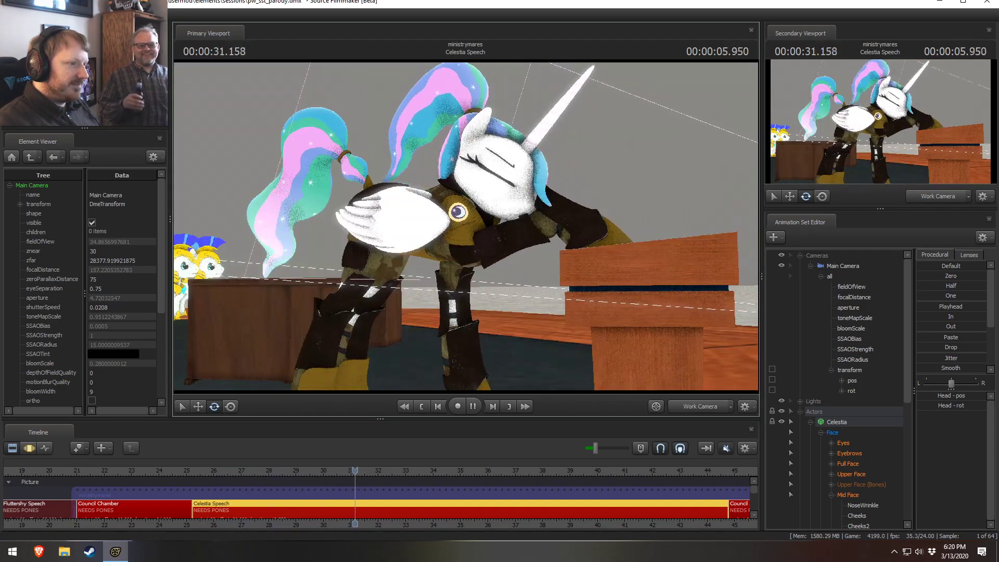
{"action": "left_click_drag", "start_coordinate": [499, 281], "coordinate": [317, 276]}
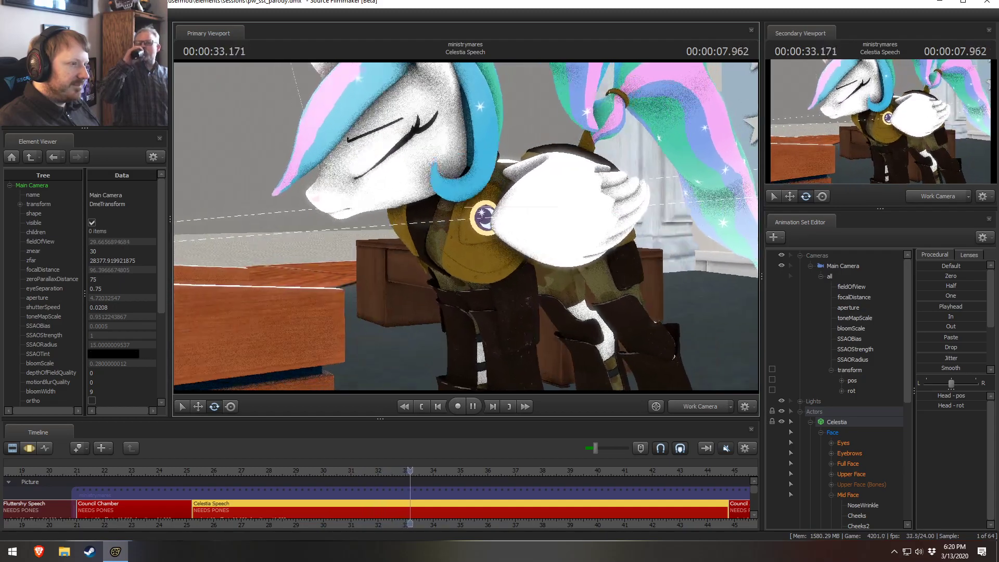
{"action": "left_click_drag", "start_coordinate": [466, 226], "coordinate": [465, 182]}
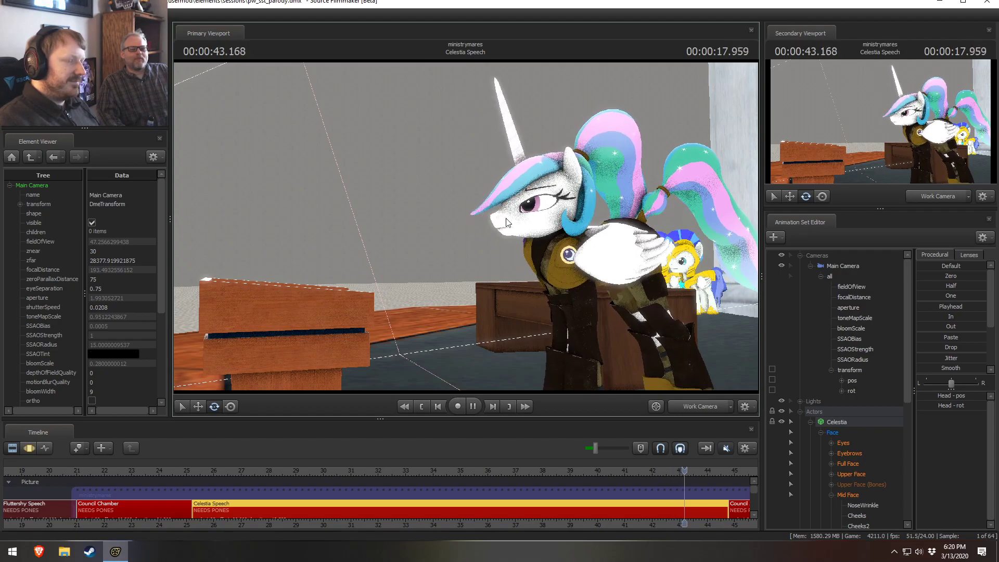
{"action": "key", "text": "space"}
{"action": "right_click", "coordinate": [525, 253]}
{"action": "left_click", "coordinate": [470, 226]}
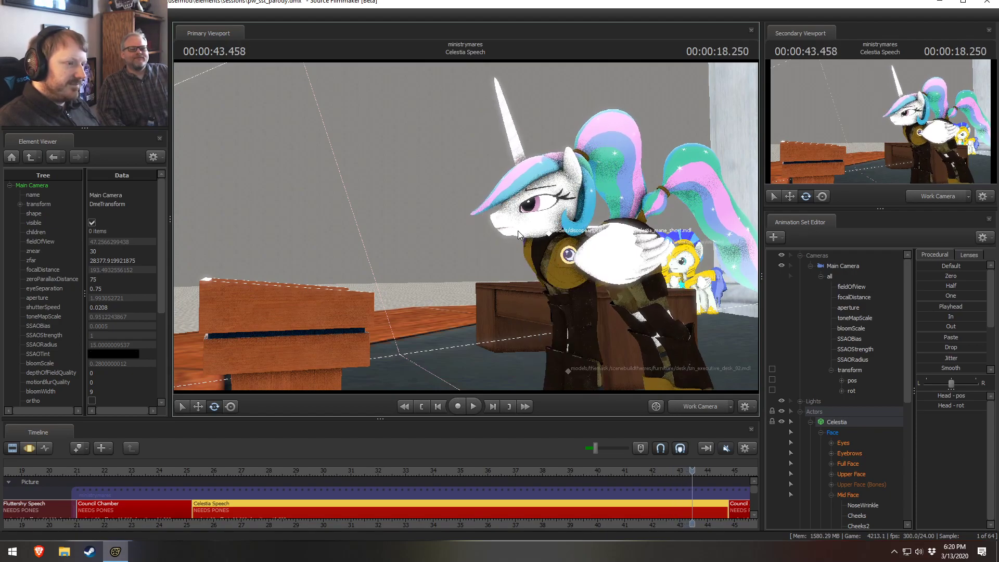
Step: Undo the displacement of Celestia's head and restore the scene lighting, viewing the shot through the Main Camera
{"action": "key", "text": "F3"}
{"action": "left_click_drag", "start_coordinate": [550, 235], "coordinate": [542, 359], "text": "ctrl"}
{"action": "key", "text": "ctrl+z"}
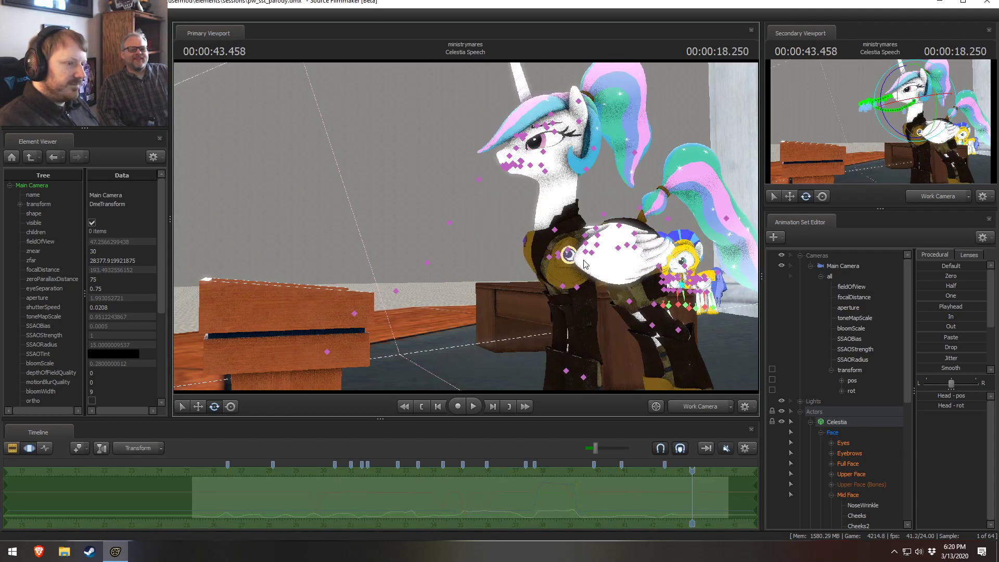
{"action": "key", "text": "F2"}
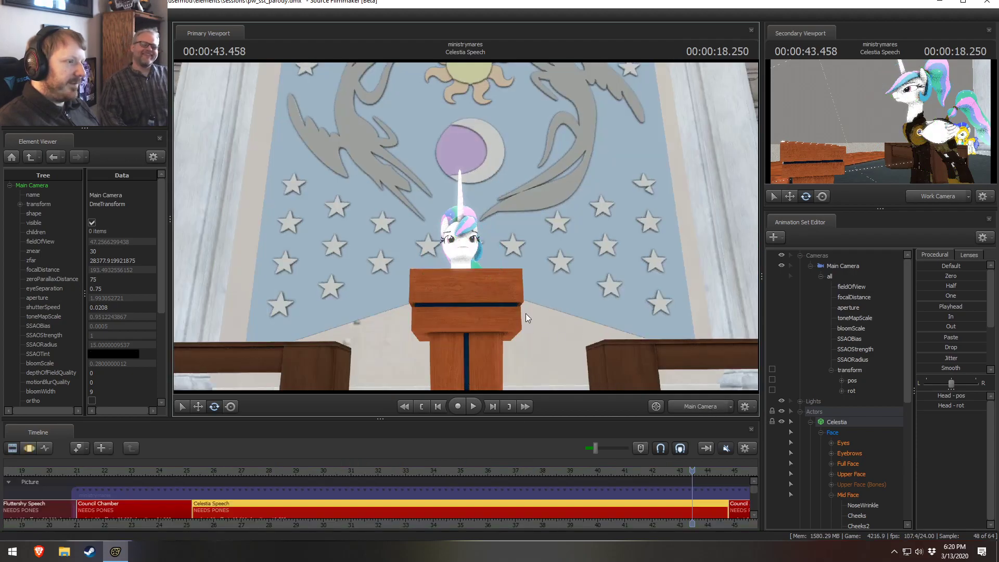
{"action": "right_click", "coordinate": [525, 313]}
{"action": "left_click", "coordinate": [561, 342]}
{"action": "key", "text": "F3"}
{"action": "key", "text": "F2"}
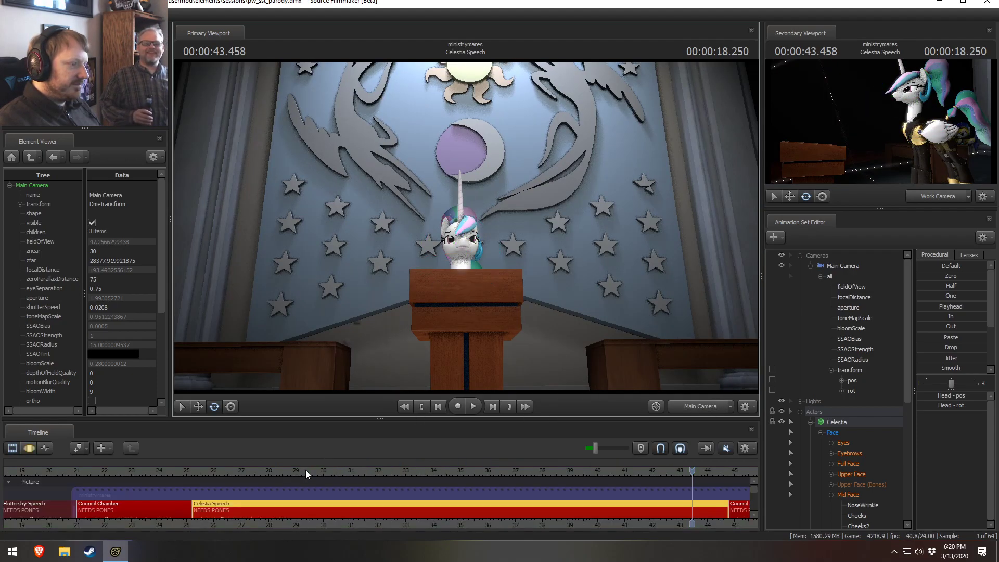
Step: Replay the later part of the speech through the Main Camera, up to about 00:00:42.2
{"action": "left_click", "coordinate": [320, 472]}
{"action": "key", "text": "space"}
{"action": "left_click", "coordinate": [590, 474]}
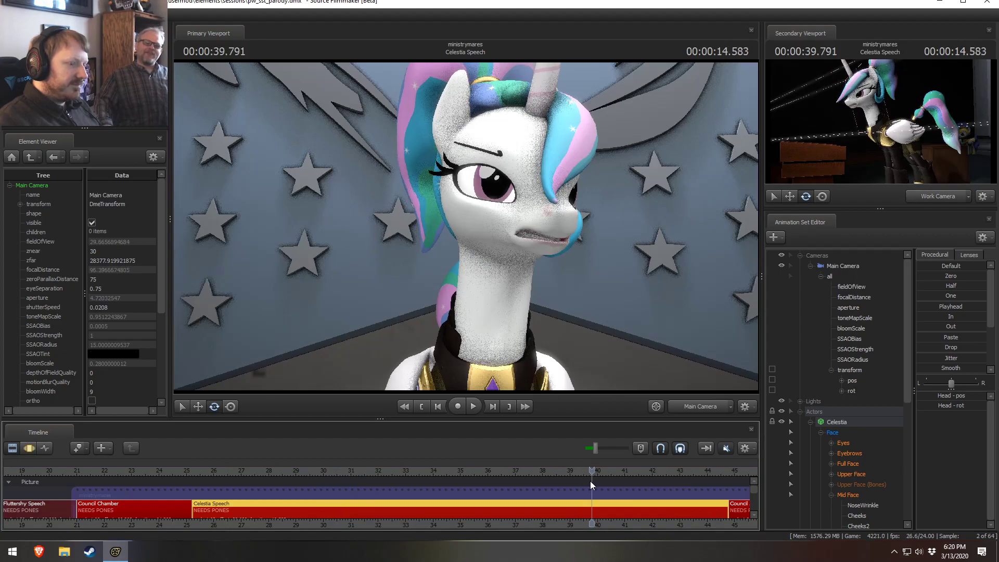
{"action": "key", "text": "space"}
{"action": "left_click", "coordinate": [526, 466]}
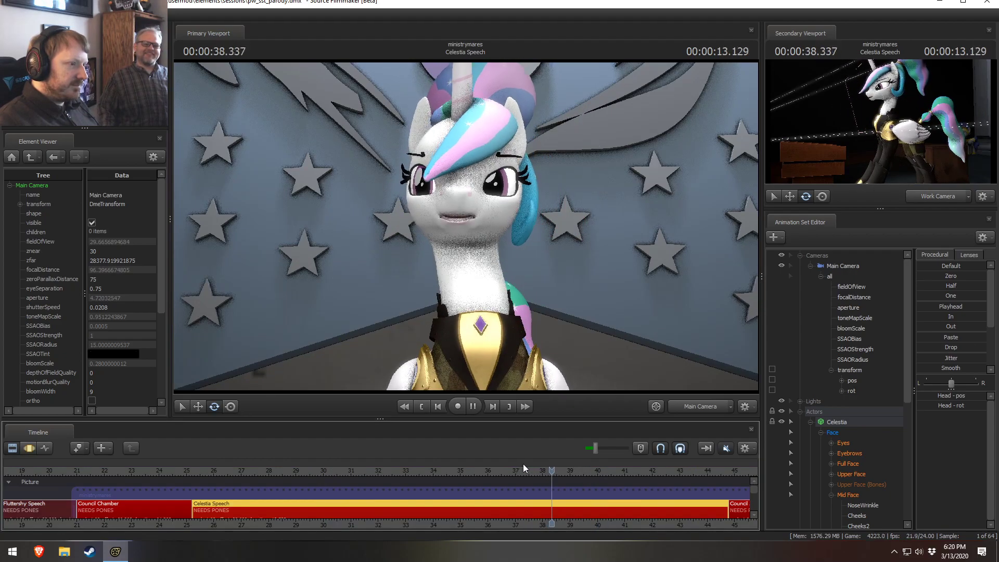
{"action": "left_click", "coordinate": [527, 469]}
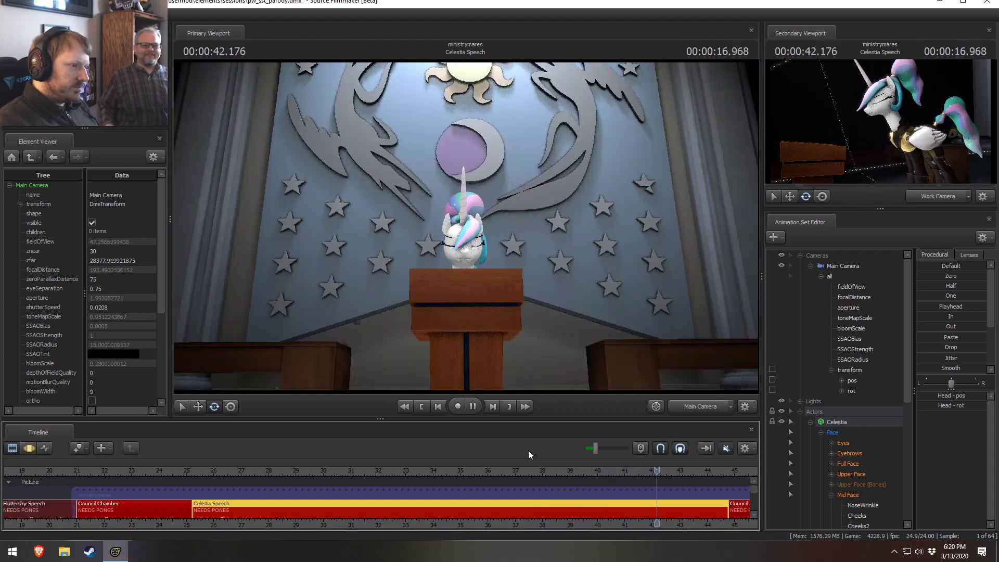
{"action": "key", "text": "space"}
Step: Replay the end of the close-up, including from 00:00:39.333 to the wide shot at 00:00:41.250
{"action": "left_click_drag", "start_coordinate": [591, 470], "coordinate": [563, 462]}
{"action": "key", "text": "space"}
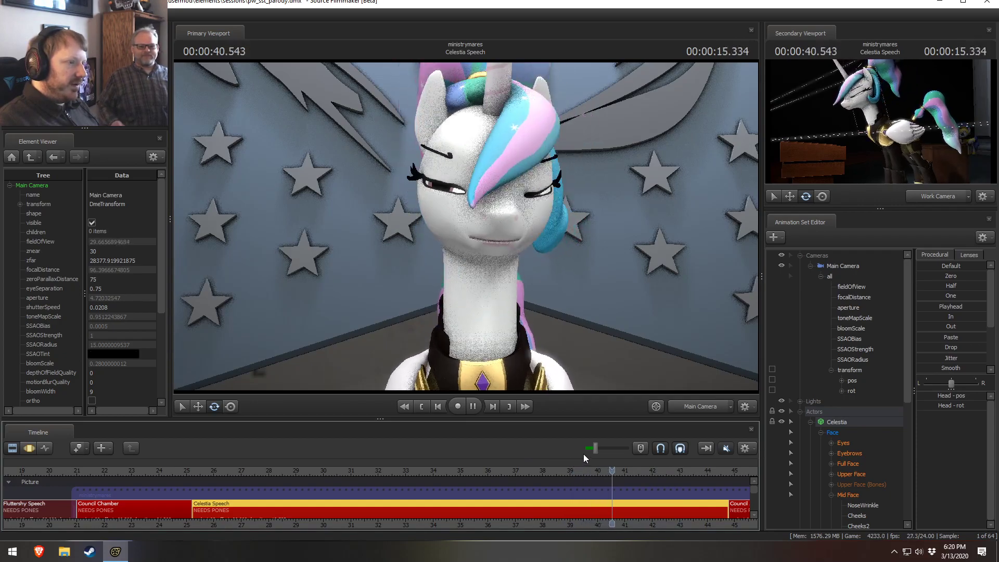
{"action": "key", "text": "space"}
{"action": "left_click", "coordinate": [579, 467]}
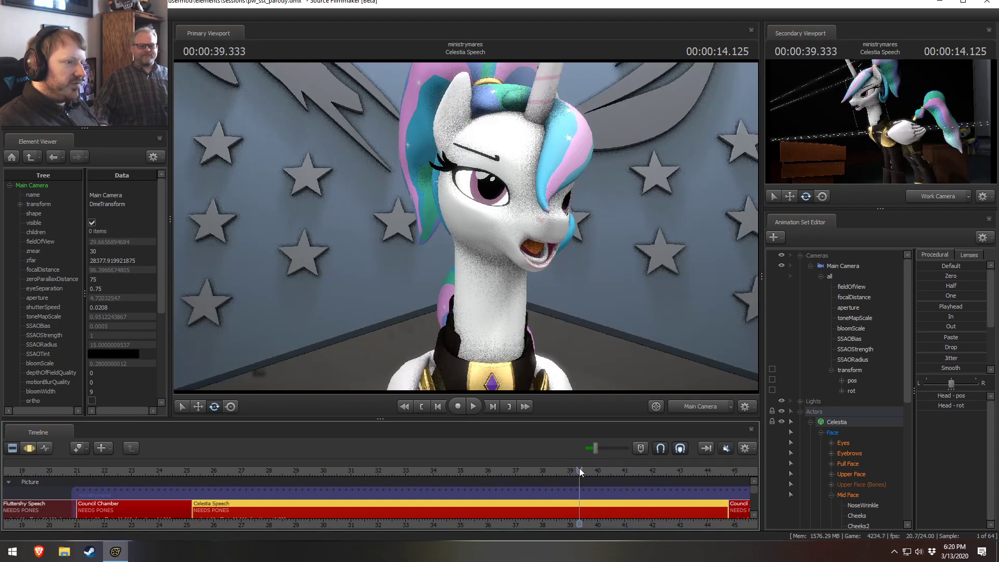
{"action": "key", "text": "space"}
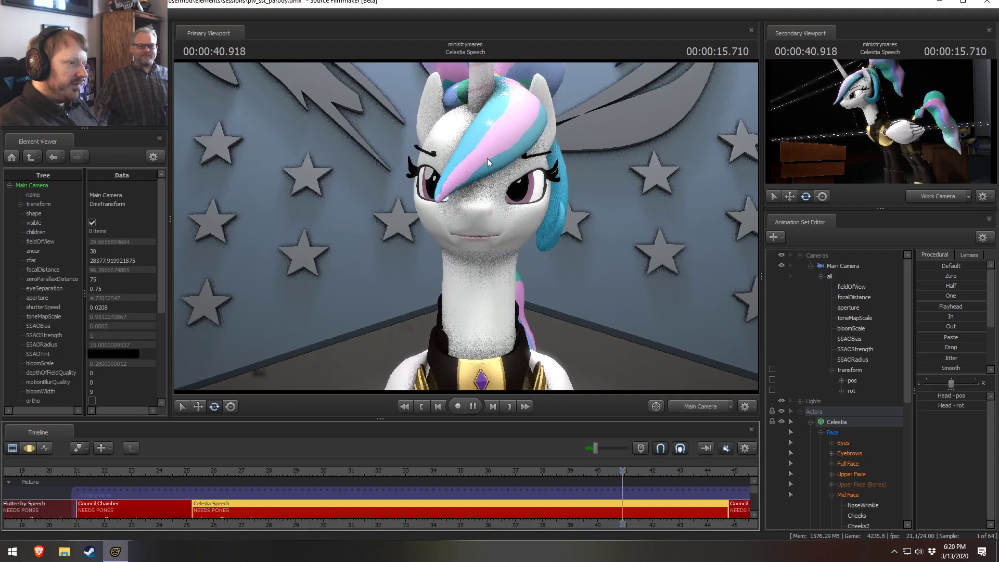
{"action": "key", "text": "space"}
Step: Show the Head control's curves in the Motion Editor, enlarged around 00:00:41.250
{"action": "scroll", "coordinate": [620, 475], "scroll_direction": "up", "scroll_amount": 3}
{"action": "key", "text": "F3"}
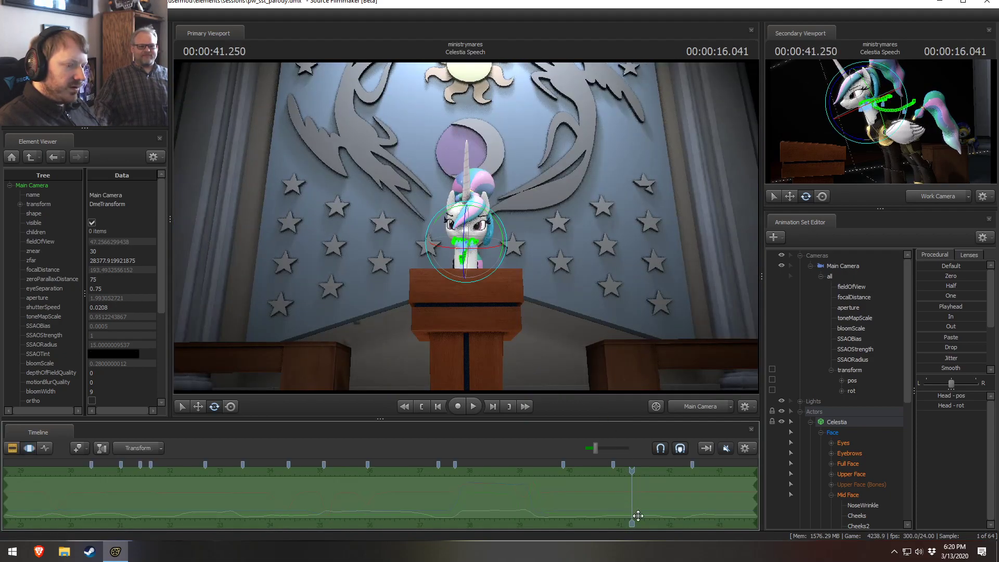
{"action": "key", "text": "F2"}
{"action": "key", "text": "F3"}
{"action": "key", "text": "F2"}
{"action": "middle_click_drag", "start_coordinate": [635, 522], "coordinate": [447, 507]}
{"action": "scroll", "coordinate": [444, 506], "scroll_direction": "up", "scroll_amount": 3}
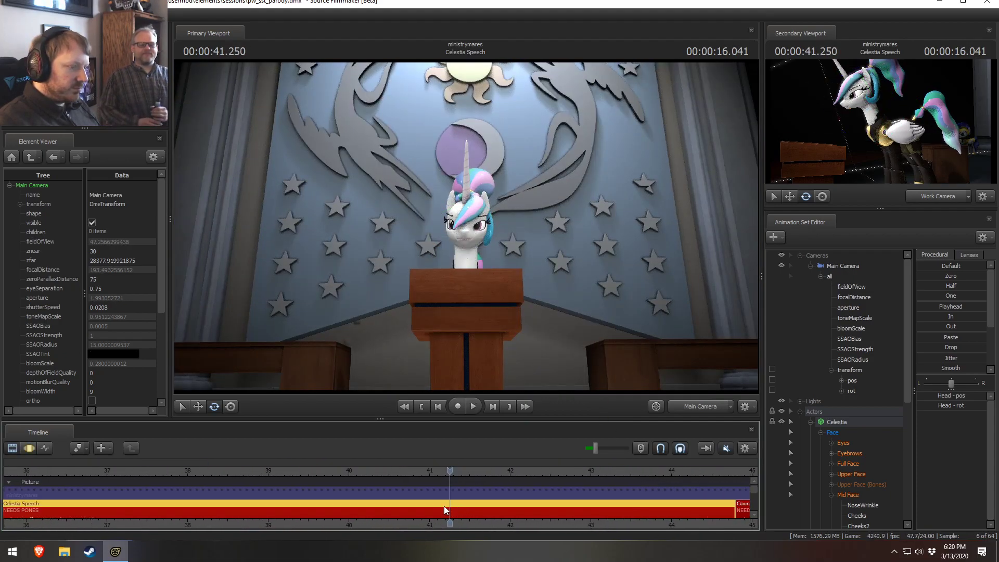
{"action": "key", "text": "F3"}
Step: Set a time selection from about 41.3 to 41.7 s with falloffs reaching about 40.75 and 42.25 s, and put the playhead at 00:00:41.500
{"action": "mouse_move", "coordinate": [404, 518]}
{"action": "left_mouse_down"}
{"action": "mouse_move", "coordinate": [436, 506]}
{"action": "mouse_move", "coordinate": [417, 496]}
{"action": "mouse_move", "coordinate": [512, 499]}
{"action": "mouse_move", "coordinate": [393, 495]}
{"action": "mouse_move", "coordinate": [446, 494]}
{"action": "left_mouse_up"}
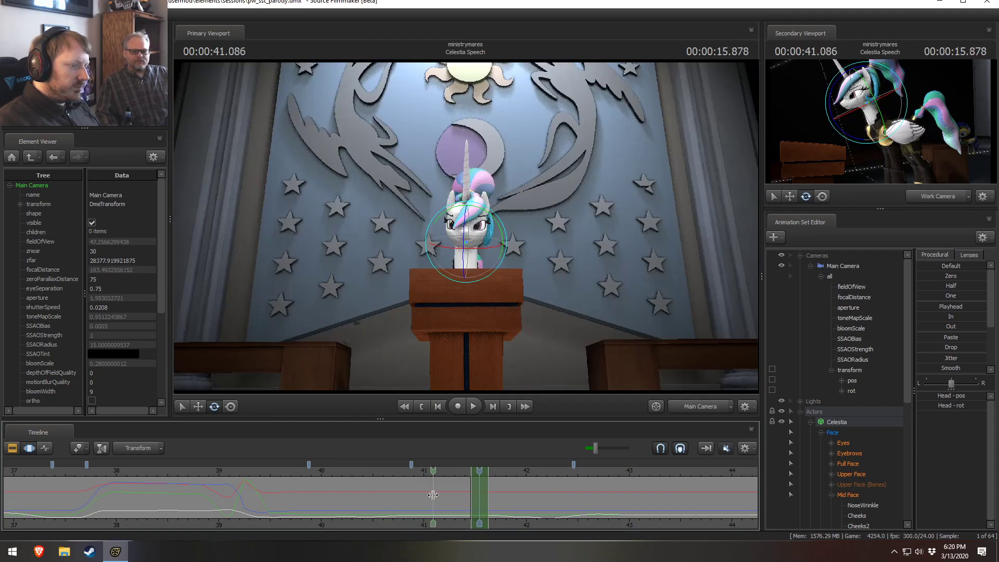
{"action": "left_click", "coordinate": [429, 495], "text": "shift"}
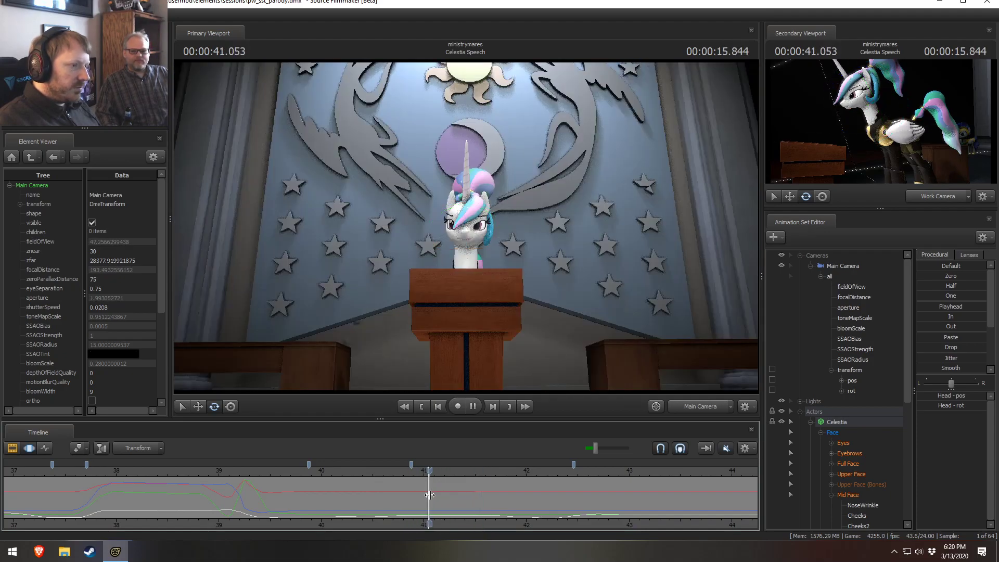
{"action": "mouse_move", "coordinate": [402, 495]}
{"action": "left_mouse_down"}
{"action": "mouse_move", "coordinate": [513, 499]}
{"action": "mouse_move", "coordinate": [498, 500]}
{"action": "left_mouse_up"}
{"action": "key", "text": "Right"}
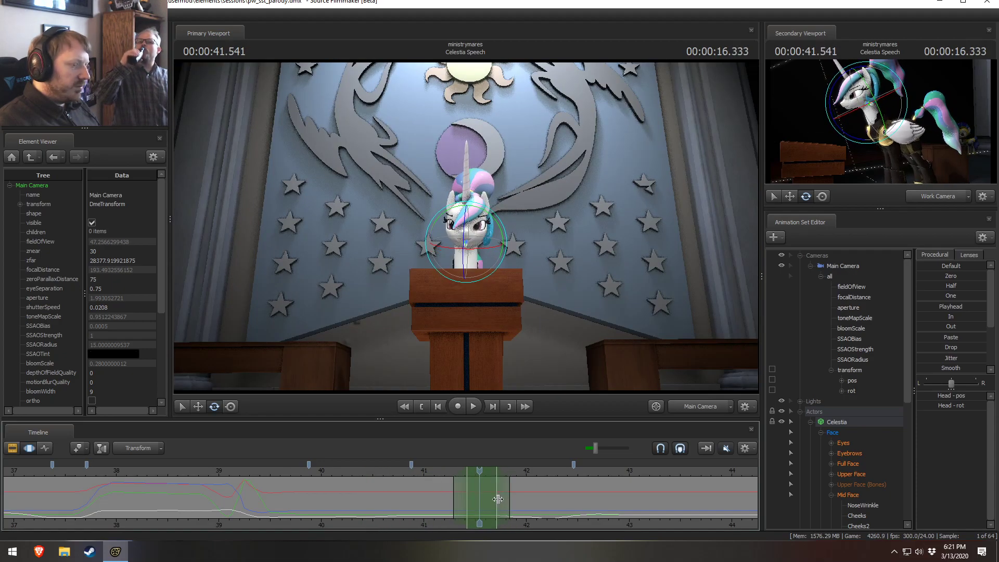
{"action": "scroll", "coordinate": [498, 499], "scroll_direction": "up", "scroll_amount": 10, "text": "shift"}
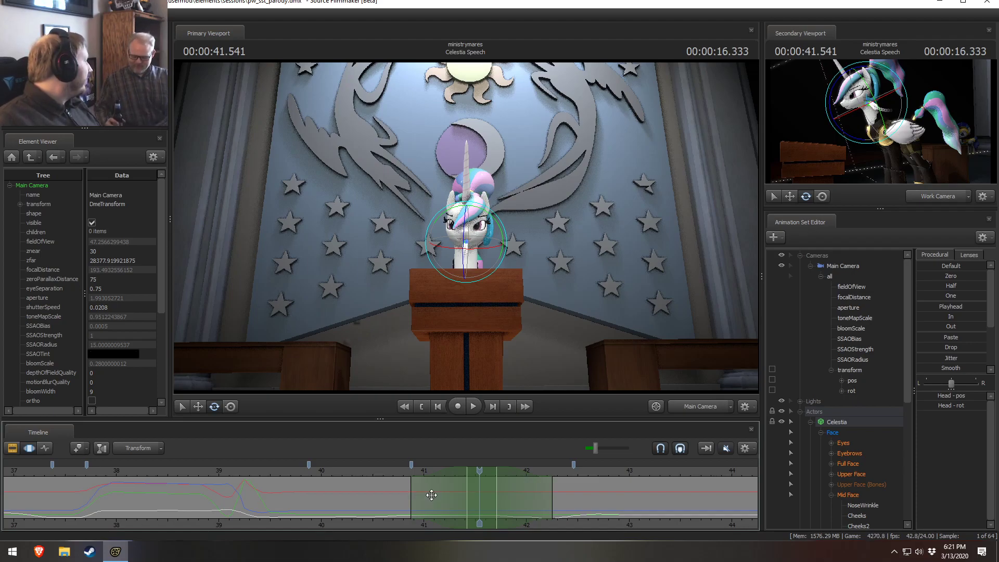
{"action": "left_click_drag", "start_coordinate": [426, 494], "coordinate": [414, 495]}
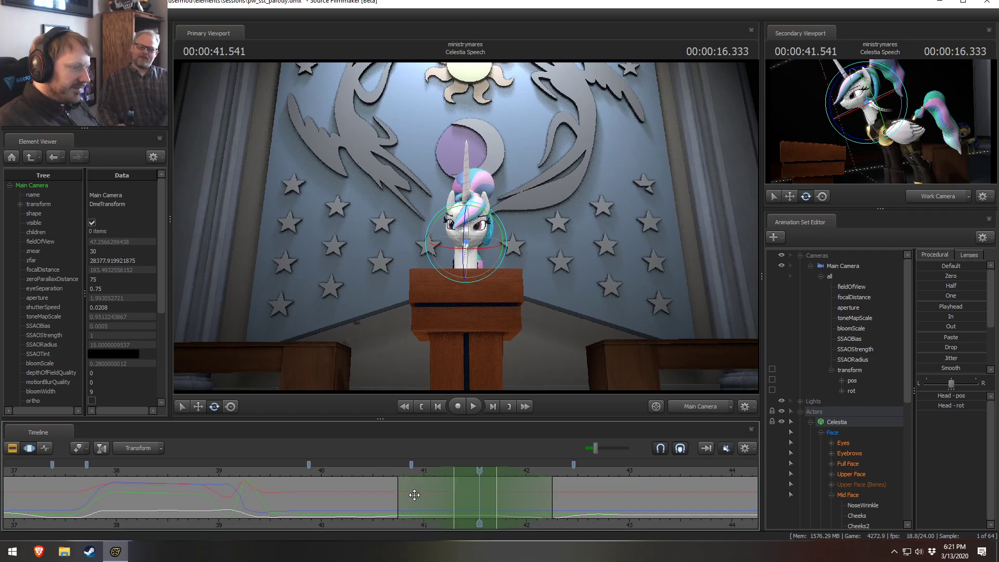
{"action": "left_click_drag", "start_coordinate": [480, 473], "coordinate": [475, 473]}
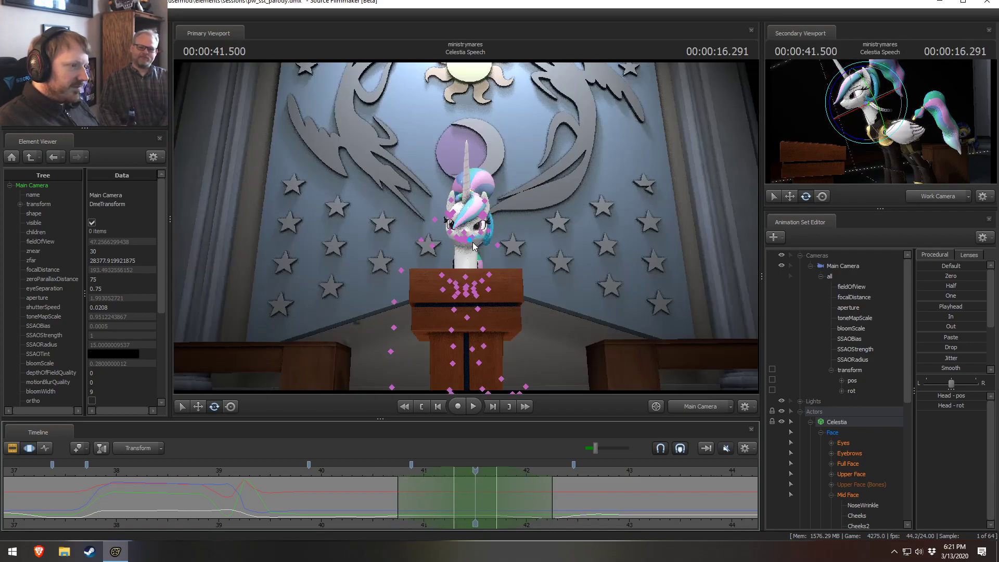
Step: Turn Celestia's head slightly at 00:00:41.500 and show her face closely through the Work Camera in the primary viewport
{"action": "left_click_drag", "start_coordinate": [471, 258], "coordinate": [476, 235]}
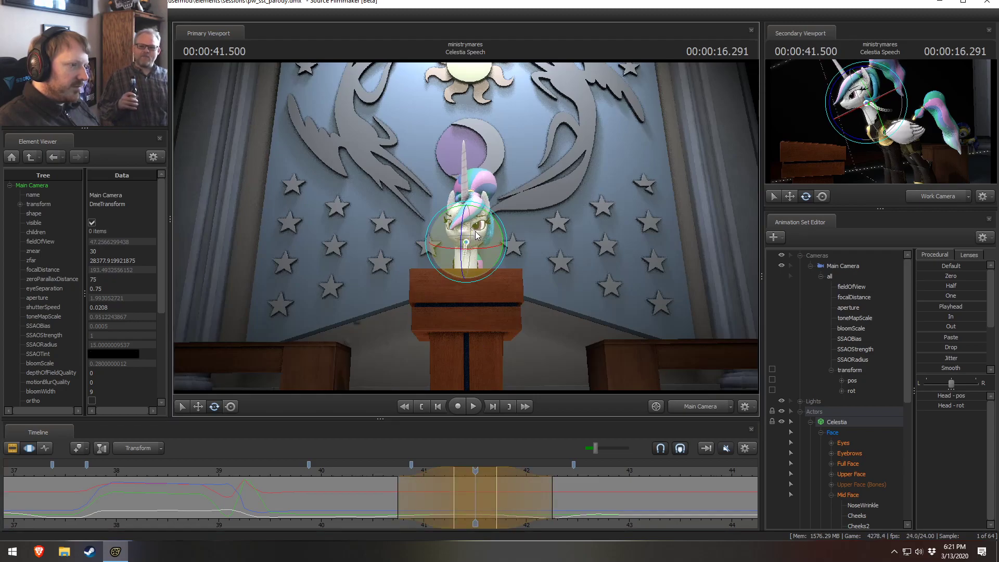
{"action": "left_click", "coordinate": [688, 403], "text": "ctrl"}
{"action": "key", "text": "w"}
{"action": "left_click_drag", "start_coordinate": [573, 319], "coordinate": [573, 320]}
{"action": "left_click_drag", "start_coordinate": [595, 449], "coordinate": [591, 449]}
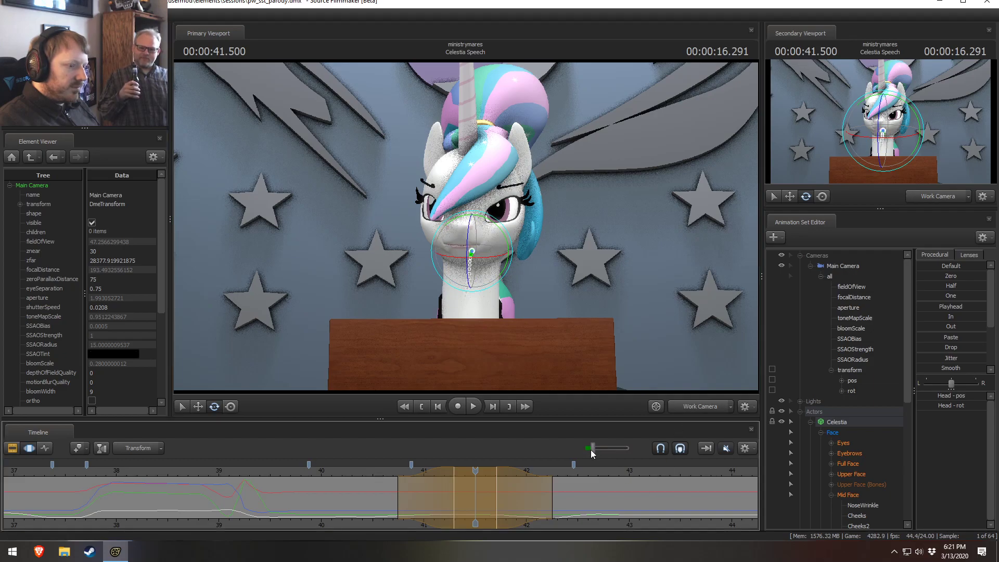
Step: Replay the head turn through the Work Camera from about 00:00:40.6 to 00:00:41.3
{"action": "left_click", "coordinate": [390, 473]}
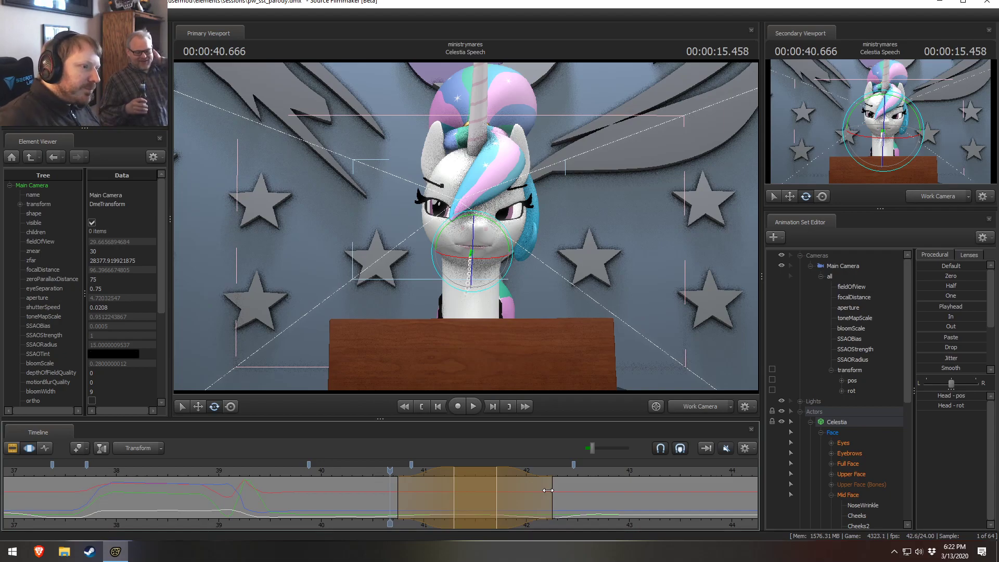
{"action": "key", "text": "space"}
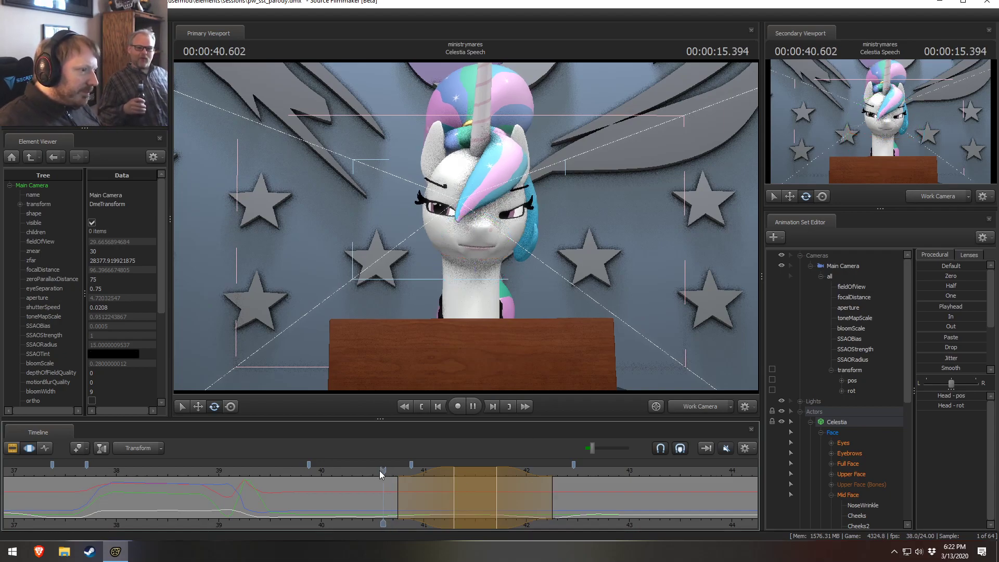
{"action": "key", "text": "space"}
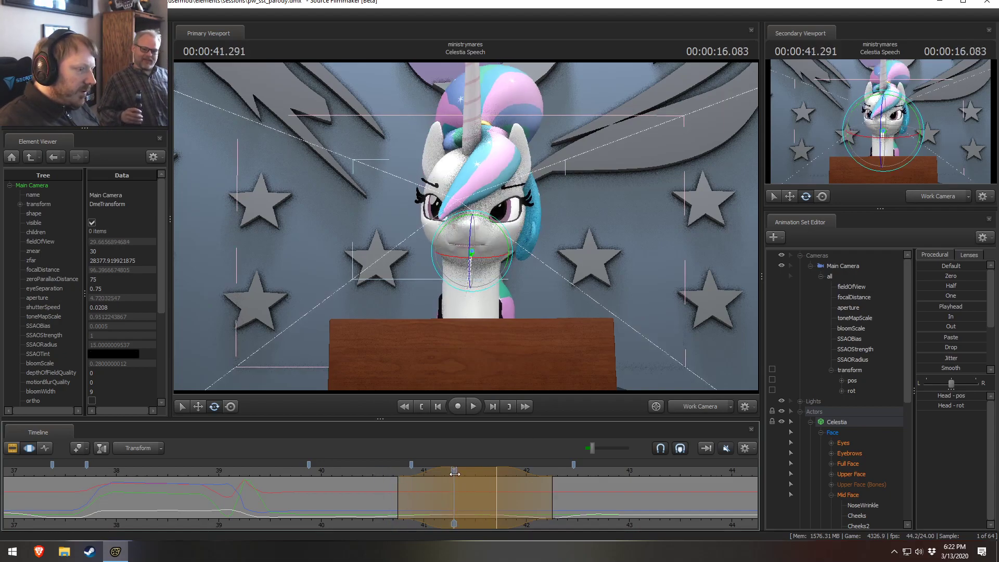
Step: Narrow the time selection's falloffs to about 40.95 and 42.05 s, turn the head further at 00:00:41.416, and replay the motion
{"action": "left_click_drag", "start_coordinate": [400, 496], "coordinate": [419, 496]}
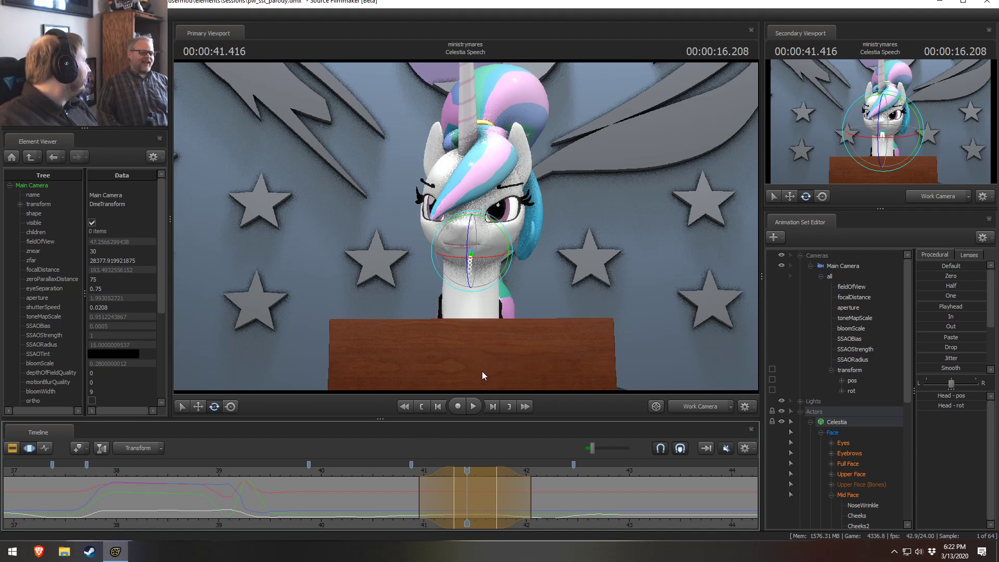
{"action": "left_click_drag", "start_coordinate": [482, 241], "coordinate": [479, 241]}
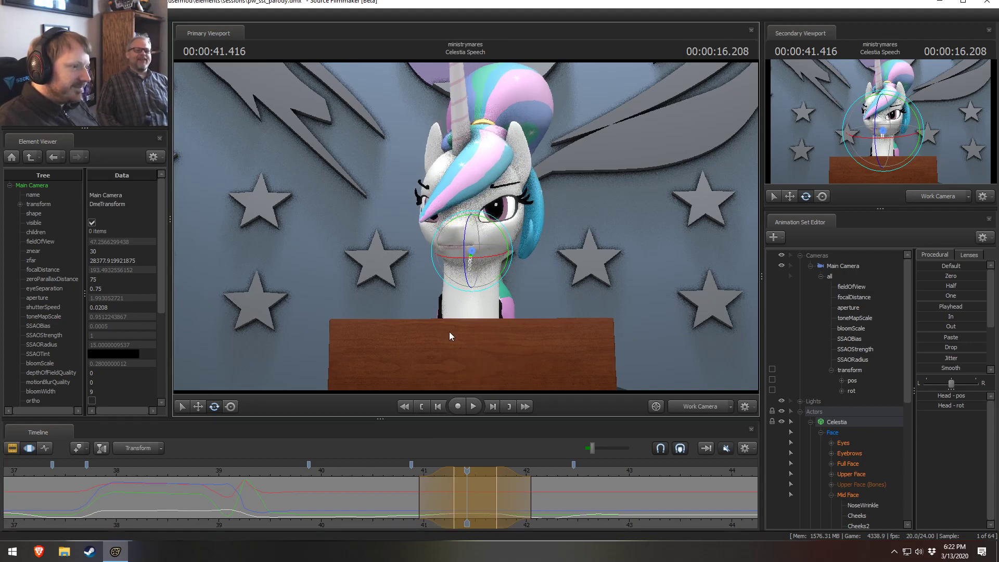
{"action": "left_click", "coordinate": [329, 471]}
{"action": "key", "text": "space"}
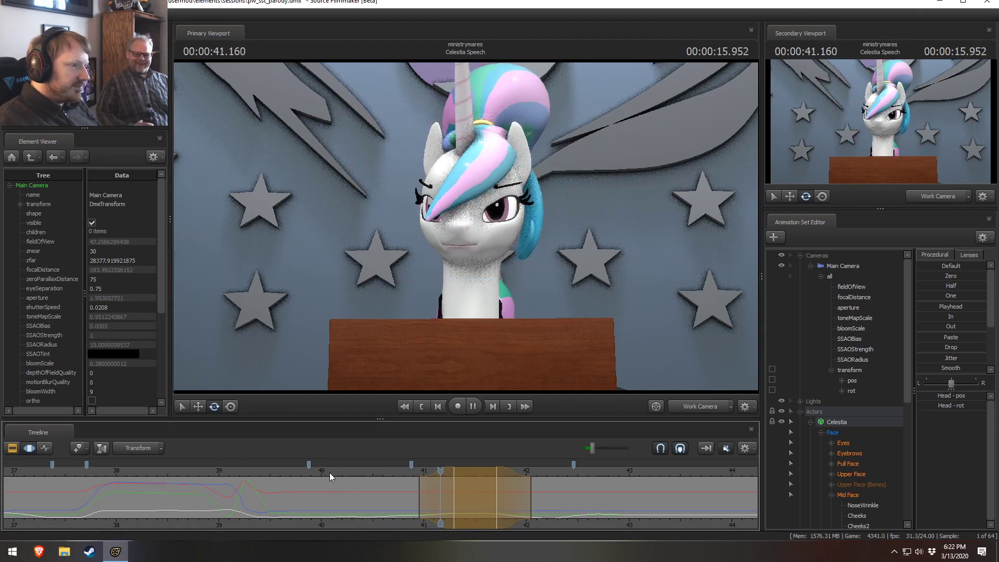
{"action": "key", "text": "space"}
Step: Widen the time selection to hold about 41.3–41.8 s with falloffs reaching about 40.75 and 42.4 s, replaying the head motion to check its timing
{"action": "left_click_drag", "start_coordinate": [520, 488], "coordinate": [574, 499]}
{"action": "left_click", "coordinate": [399, 472]}
{"action": "key", "text": "space"}
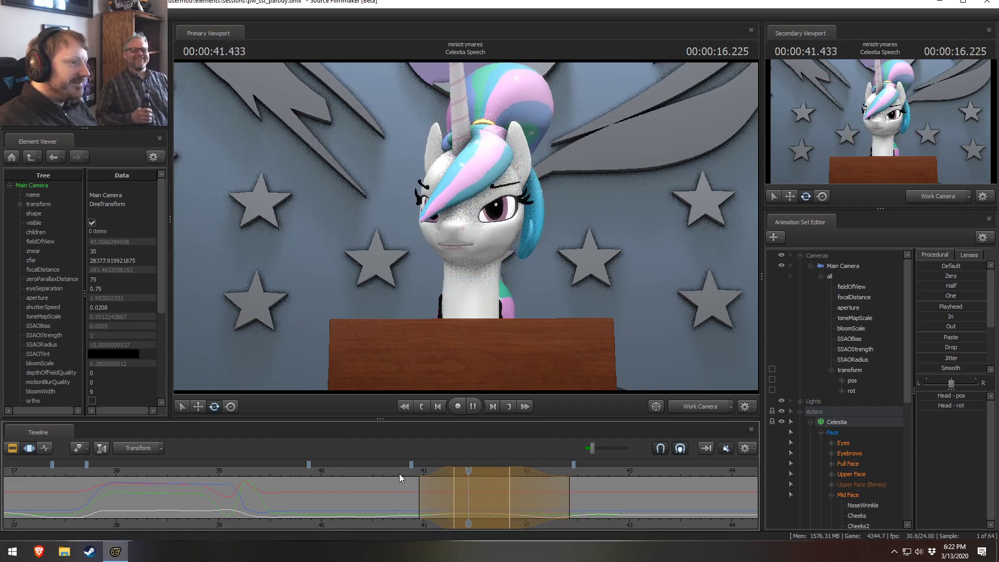
{"action": "key", "text": "space"}
{"action": "left_click_drag", "start_coordinate": [418, 497], "coordinate": [394, 499]}
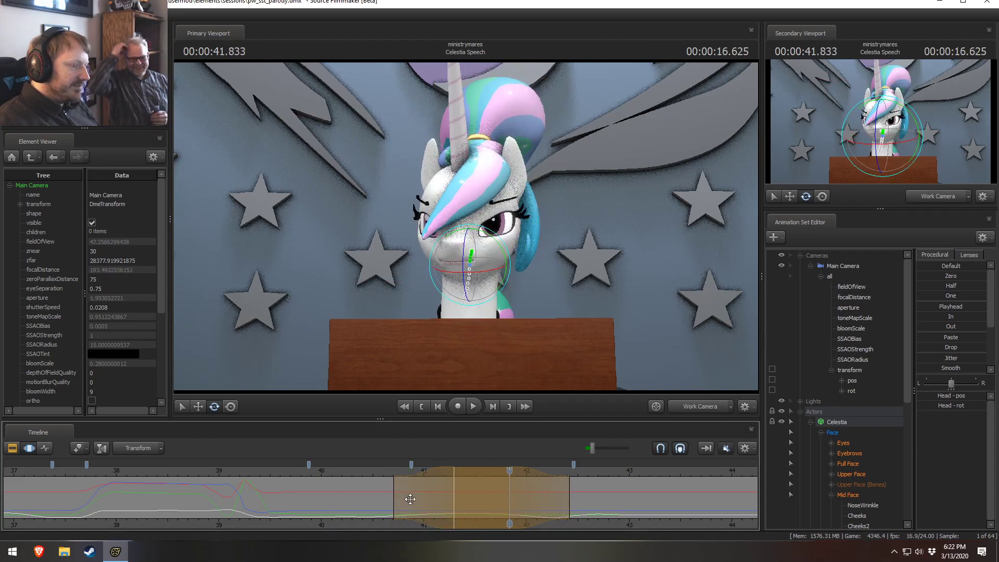
{"action": "left_click", "coordinate": [363, 472]}
{"action": "key", "text": "space"}
{"action": "key", "text": "space"}
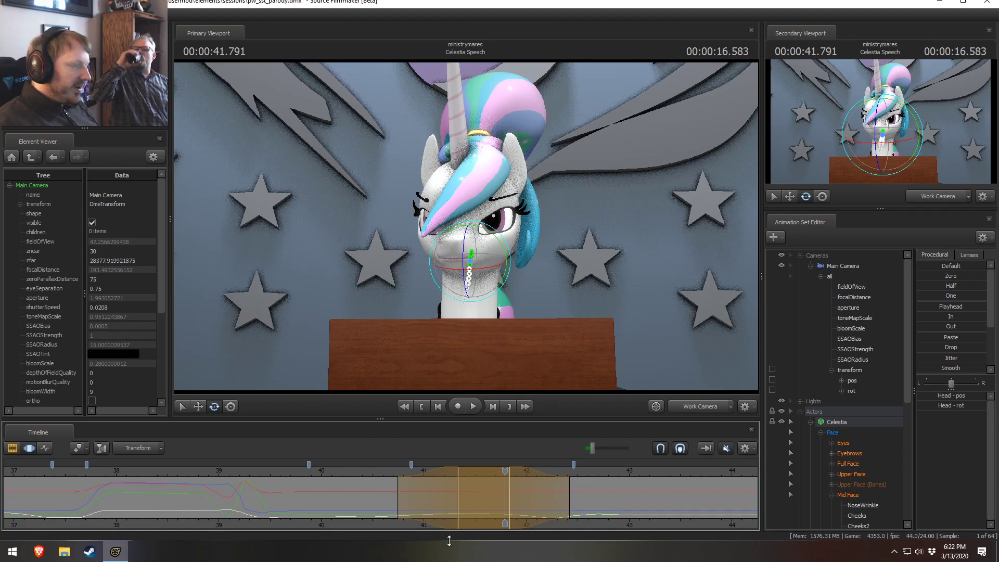
{"action": "left_click", "coordinate": [377, 471]}
{"action": "key", "text": "space"}
{"action": "key", "text": "space"}
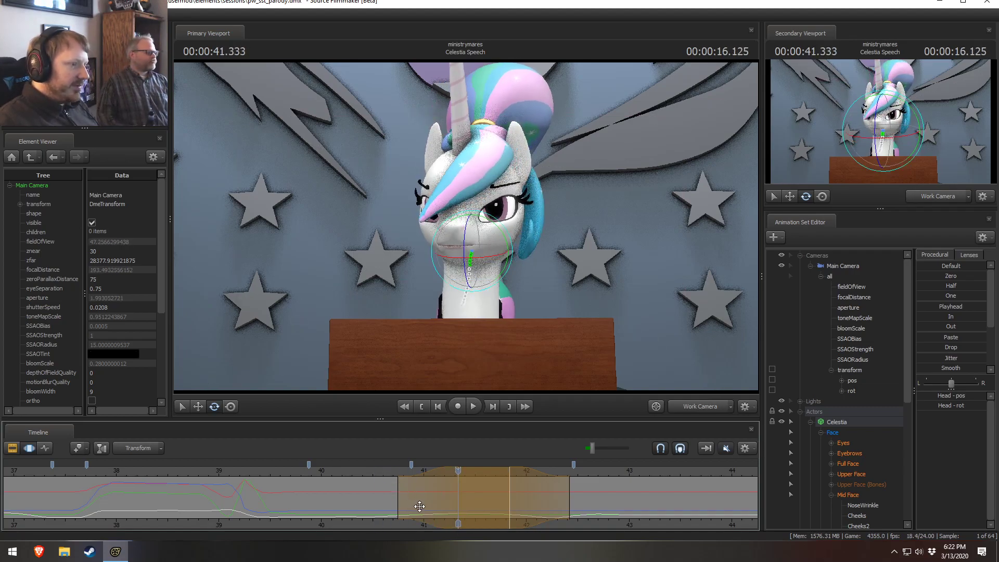
Step: Shift the start falloff of the head's time selection to about 40.83–41.37 s and replay from about 00:00:39.9
{"action": "left_click_drag", "start_coordinate": [425, 504], "coordinate": [406, 487]}
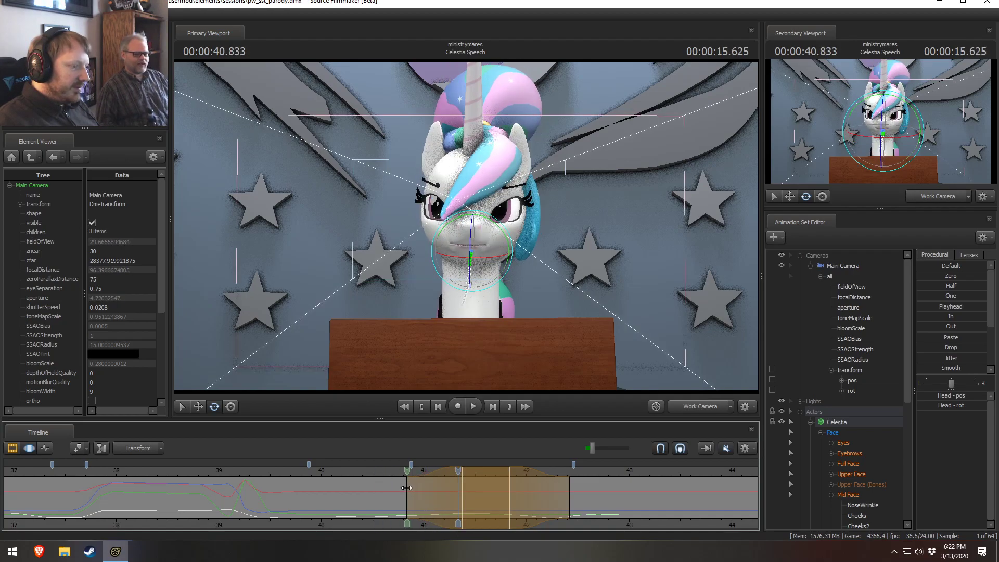
{"action": "left_click", "coordinate": [311, 476]}
{"action": "key", "text": "space"}
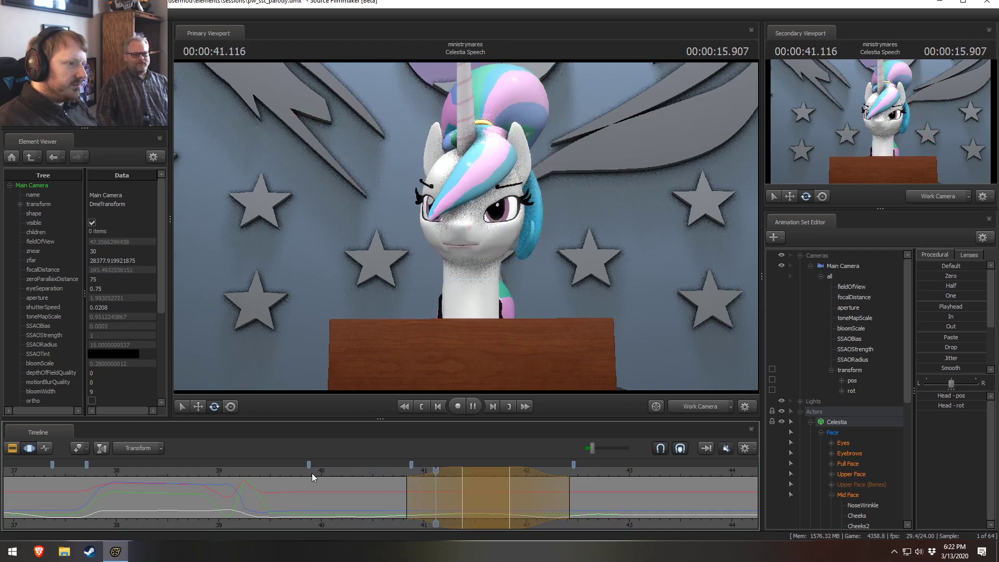
{"action": "key", "text": "space"}
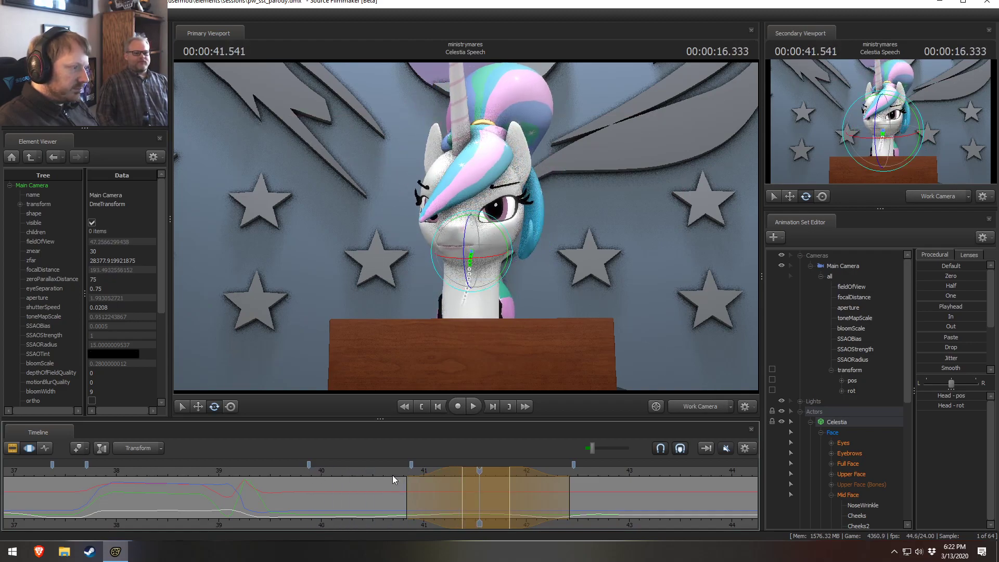
Step: Set a time selection of about 41.2–41.7 s with short falloffs and select Celestia's Eyes control group
{"action": "left_click_drag", "start_coordinate": [441, 488], "coordinate": [492, 489], "text": "shift"}
{"action": "scroll", "coordinate": [491, 489], "scroll_direction": "up", "scroll_amount": 3, "text": "shift"}
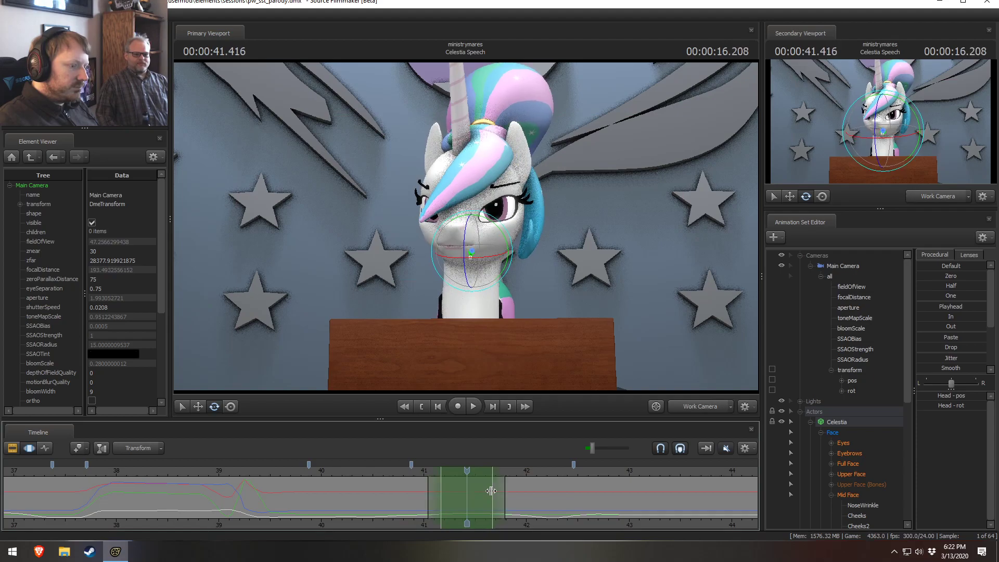
{"action": "left_click", "coordinate": [847, 443]}
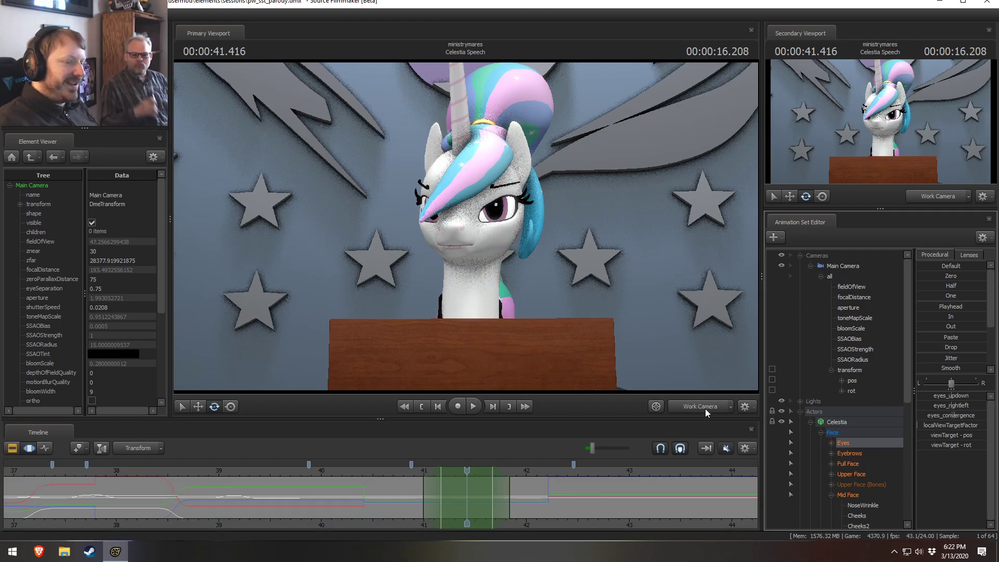
Step: Pull the Work Camera back until the eyes' view target is in frame, and set the secondary viewport to the Main Camera
{"action": "key", "text": "s"}
{"action": "mouse_move", "coordinate": [567, 274]}
{"action": "left_mouse_down"}
{"action": "mouse_move", "coordinate": [567, 312]}
{"action": "mouse_move", "coordinate": [551, 307]}
{"action": "mouse_move", "coordinate": [559, 286]}
{"action": "left_mouse_up"}
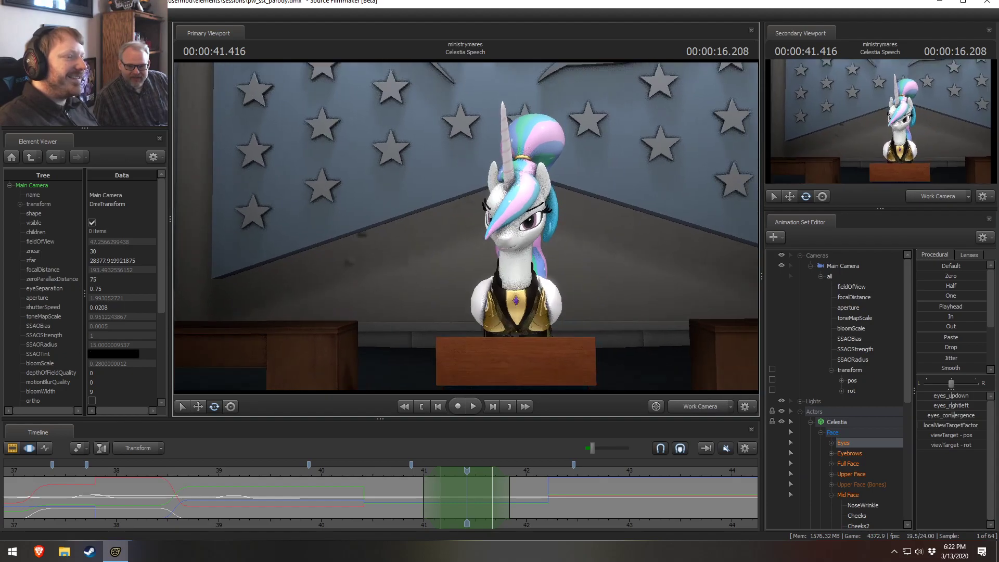
{"action": "key", "text": "s"}
{"action": "left_click_drag", "start_coordinate": [465, 227], "coordinate": [455, 273]}
{"action": "key", "text": "s"}
{"action": "left_click_drag", "start_coordinate": [513, 222], "coordinate": [442, 298]}
{"action": "left_click", "coordinate": [937, 196]}
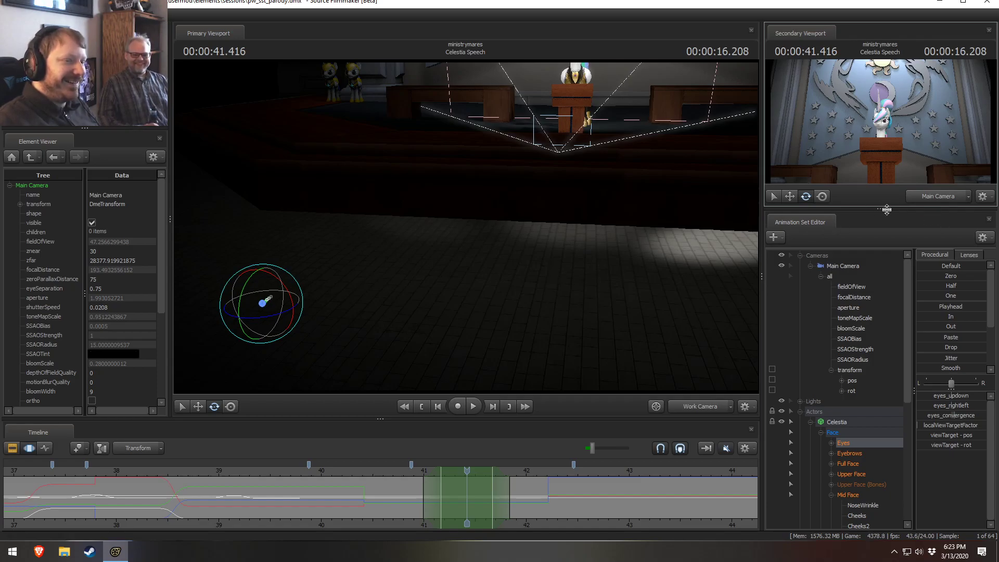
Step: Move the eyes' view target, extend the time selection's end to about 42.2 s, and replay through the Main Camera in the primary viewport
{"action": "mouse_move", "coordinate": [506, 271]}
{"action": "left_mouse_down"}
{"action": "mouse_move", "coordinate": [355, 300]}
{"action": "mouse_move", "coordinate": [250, 264]}
{"action": "mouse_move", "coordinate": [242, 243]}
{"action": "left_mouse_up"}
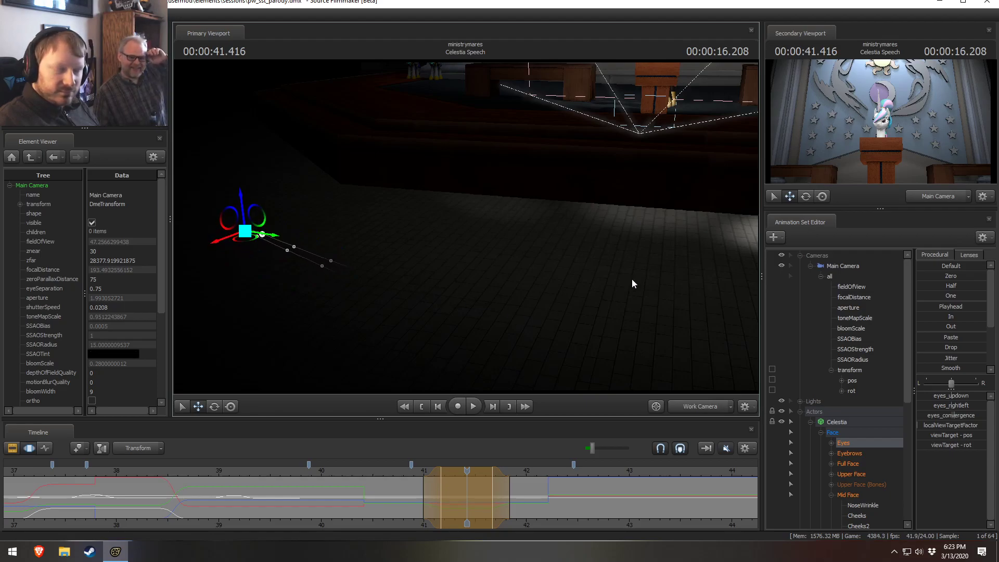
{"action": "left_click", "coordinate": [696, 406]}
{"action": "left_click_drag", "start_coordinate": [502, 496], "coordinate": [546, 502]}
{"action": "key", "text": "space"}
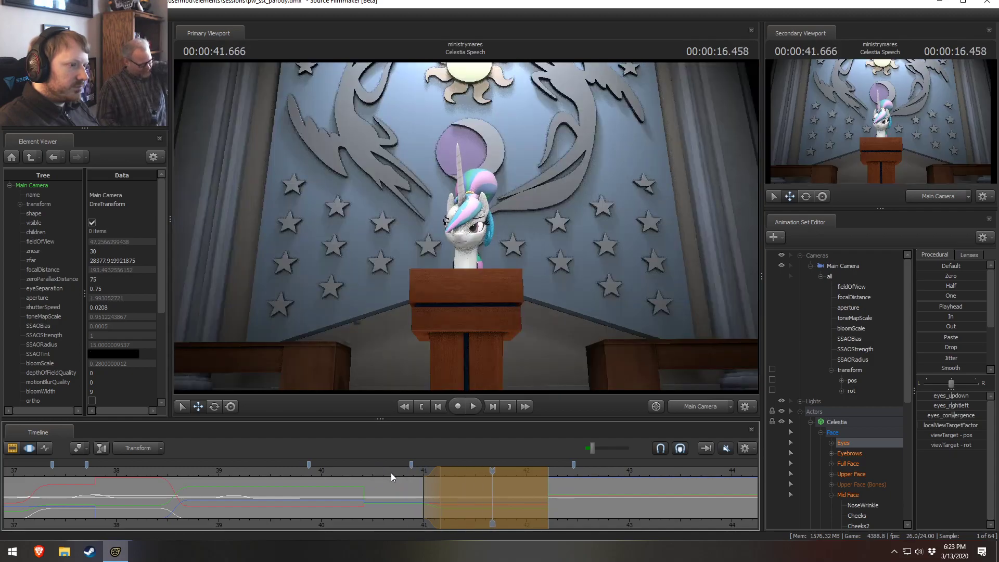
{"action": "key", "text": "space"}
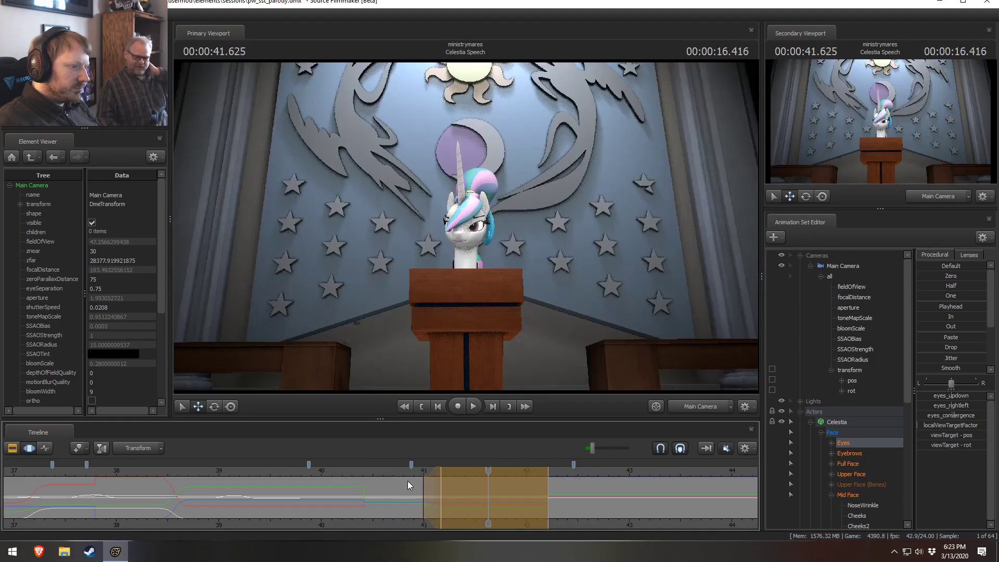
Step: Start the eye edit's hold at about 41.3 s with its falloff from about 41.1 s, and replay the wide shot
{"action": "left_click_drag", "start_coordinate": [414, 484], "coordinate": [438, 485]}
{"action": "key", "text": "shift"}
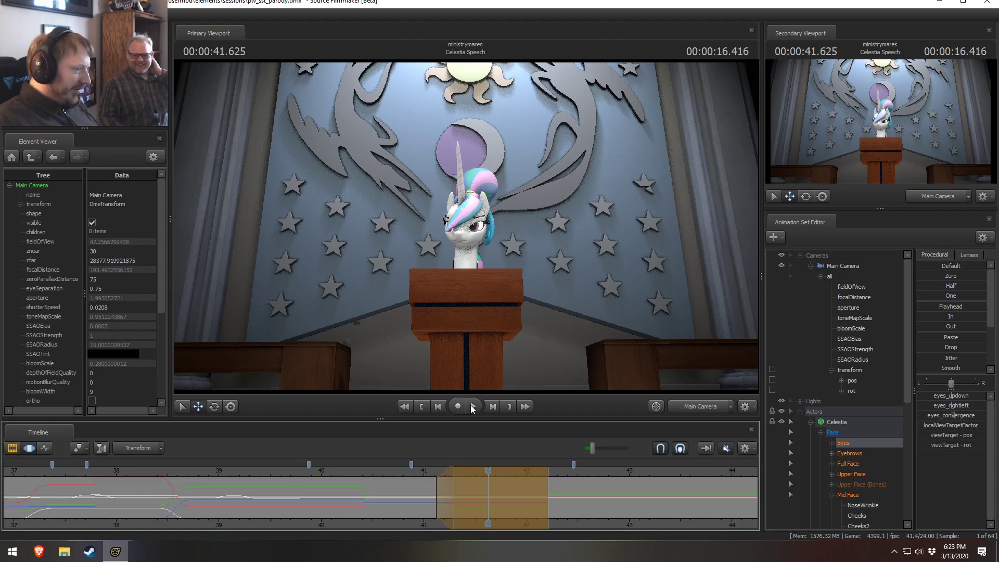
{"action": "key", "text": "space"}
{"action": "left_click", "coordinate": [410, 473]}
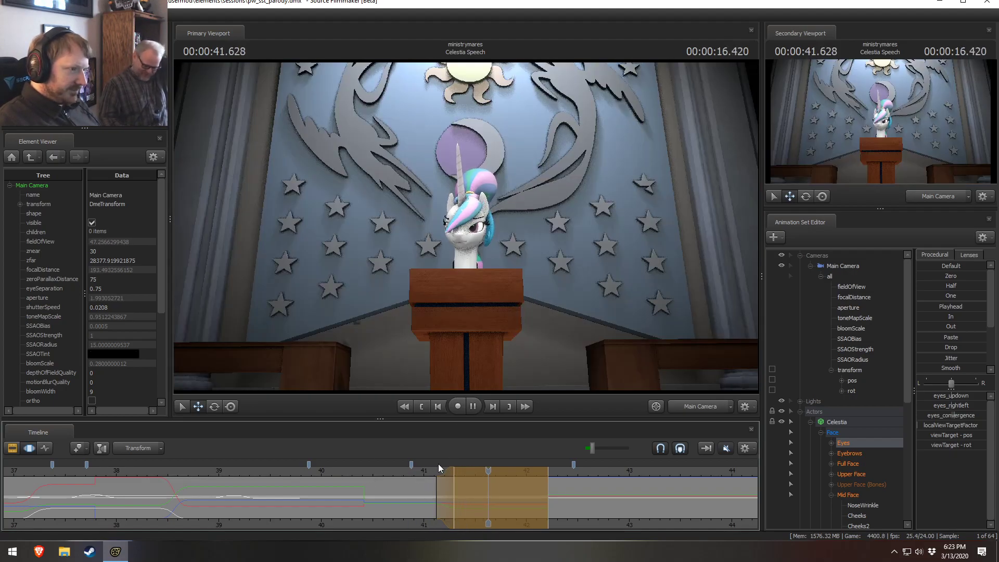
{"action": "key", "text": "space"}
Step: Undo the view target move, its time selection changes and the preceding head turn
{"action": "key", "text": "shift"}
{"action": "key", "text": "ctrl+z"}
{"action": "key", "text": "ctrl+z"}
{"action": "key", "text": "ctrl+z"}
{"action": "key", "text": "ctrl+z"}
{"action": "key", "text": "ctrl+z"}
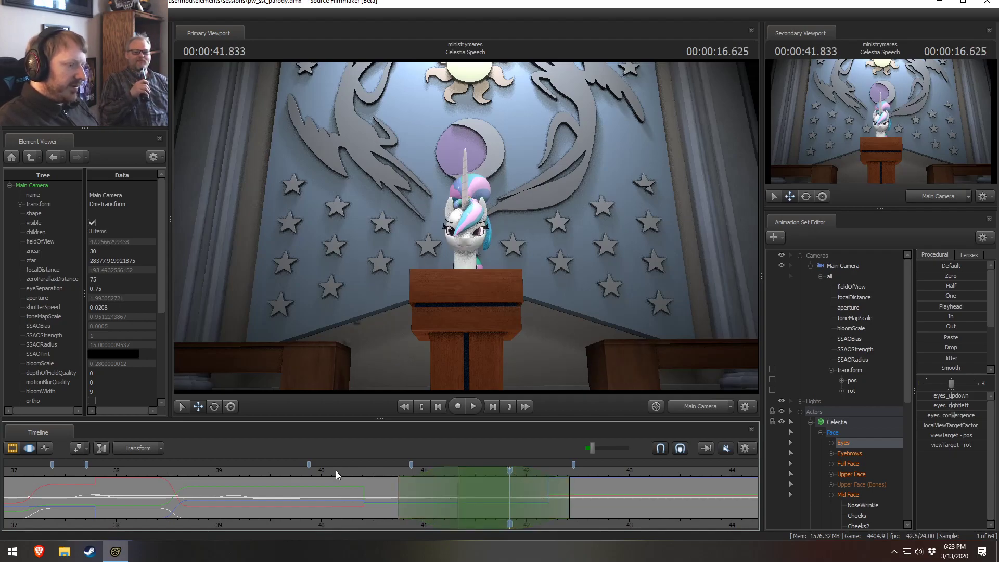
Step: Replay the cut to the wide shot through the Main Camera, from about 00:00:40.1 to 00:00:41.875
{"action": "left_click", "coordinate": [335, 470]}
{"action": "key", "text": "space"}
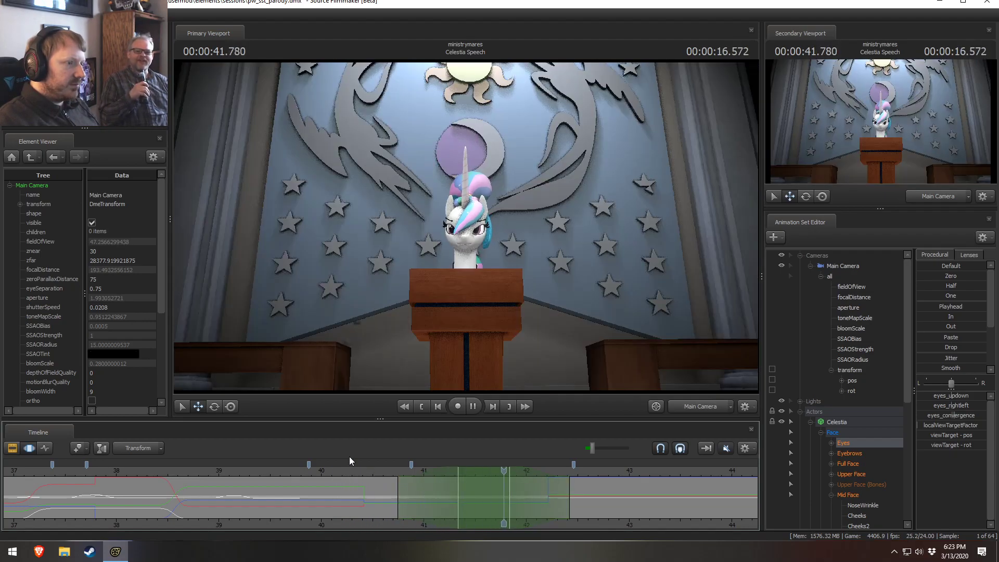
{"action": "key", "text": "space"}
{"action": "key", "text": "shift"}
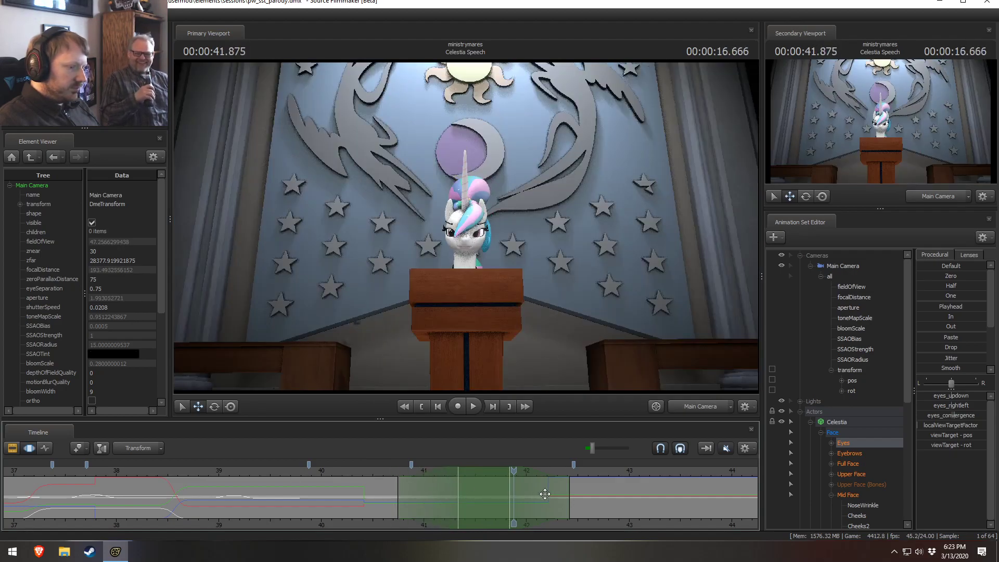
Step: Select Celestia's Head control for rotation and put the playhead at 00:00:41.666
{"action": "key", "text": "ctrl"}
{"action": "left_click", "coordinate": [475, 247], "text": "ctrl"}
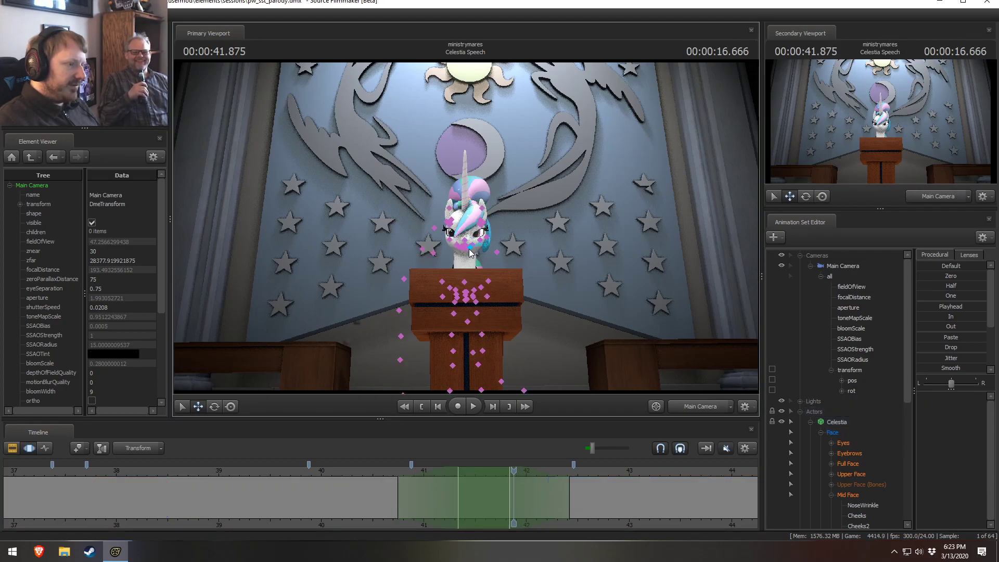
{"action": "scroll", "coordinate": [849, 472], "scroll_direction": "down", "scroll_amount": 5}
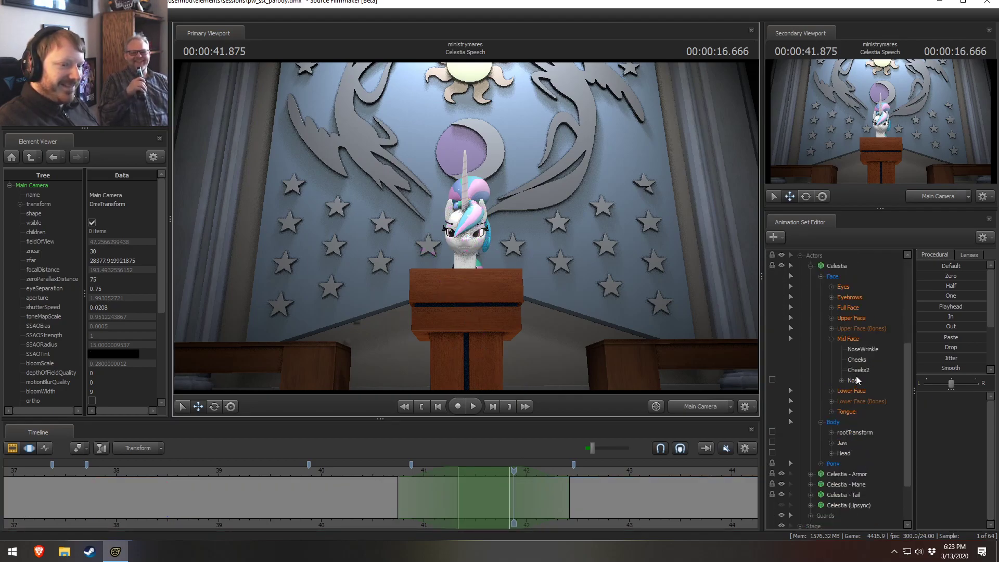
{"action": "left_click", "coordinate": [845, 453]}
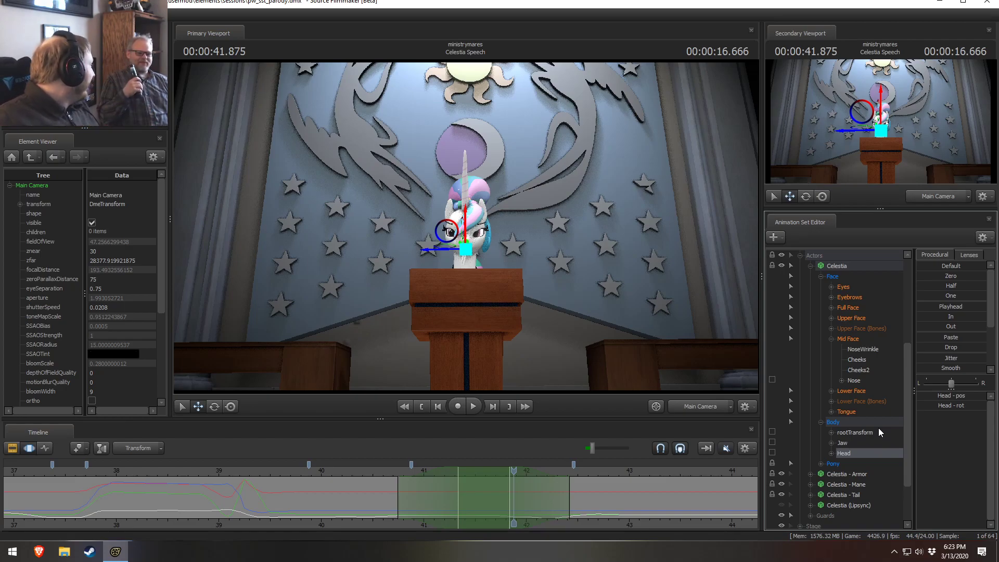
{"action": "key", "text": "e"}
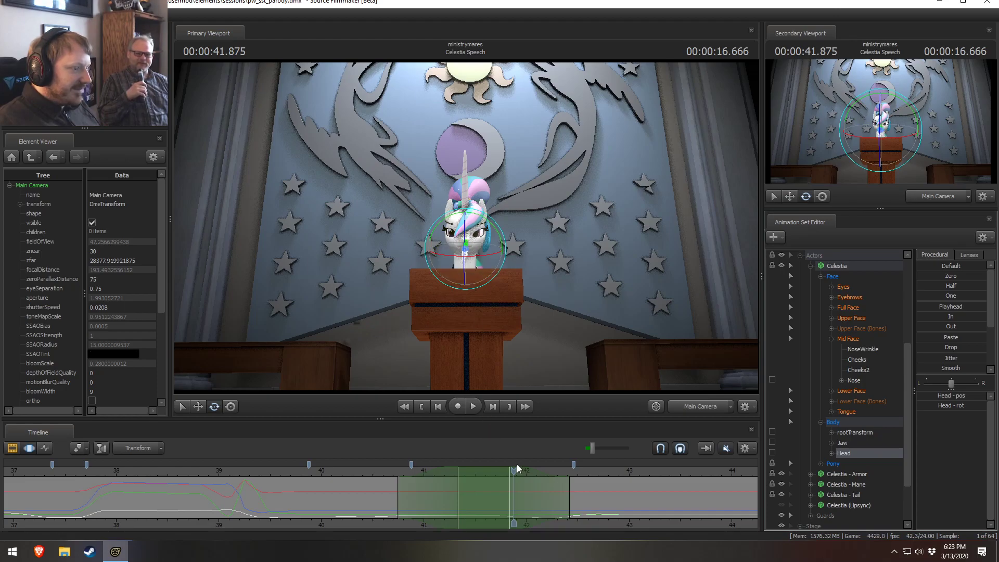
{"action": "left_click_drag", "start_coordinate": [513, 470], "coordinate": [492, 470]}
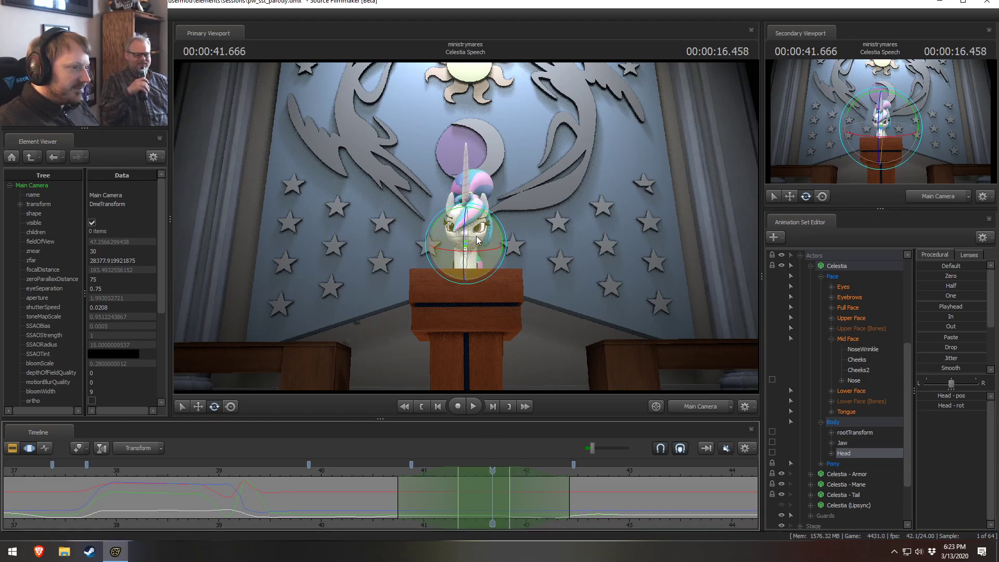
Step: Review the head motion across the cut to the wide shot from about 00:00:40.6, and return the playhead to 00:00:40.458
{"action": "left_click", "coordinate": [385, 469]}
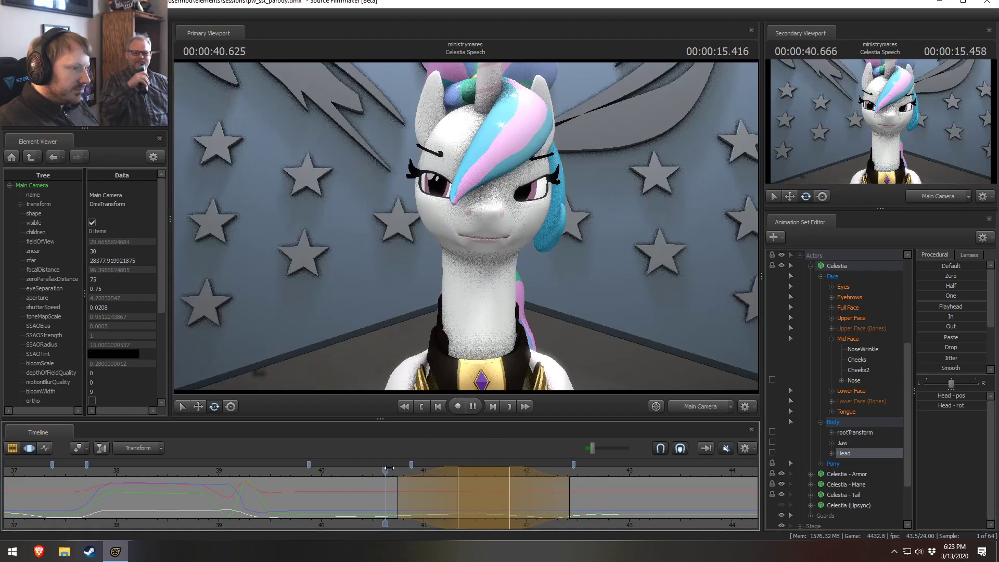
{"action": "key", "text": "space"}
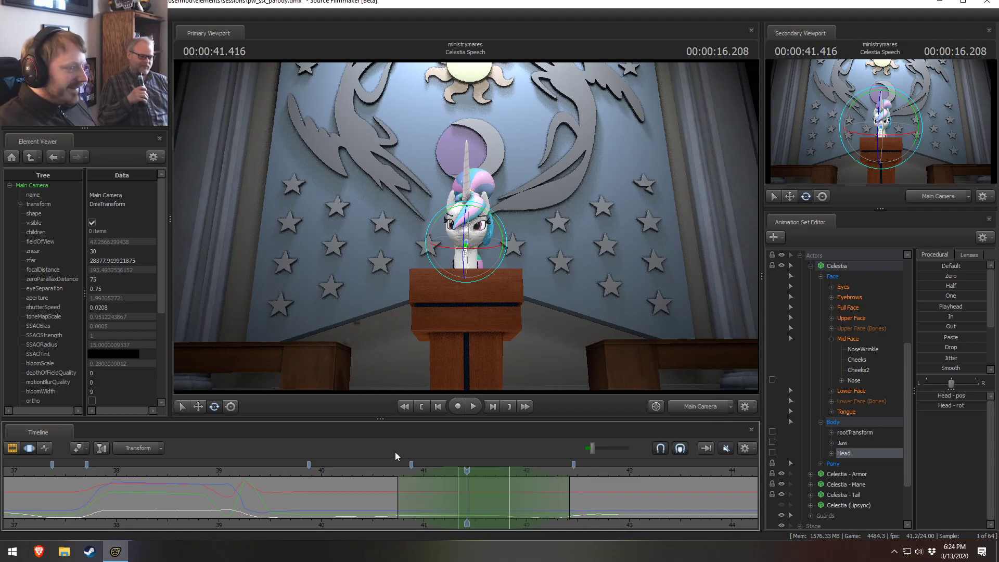
{"action": "left_click", "coordinate": [368, 471]}
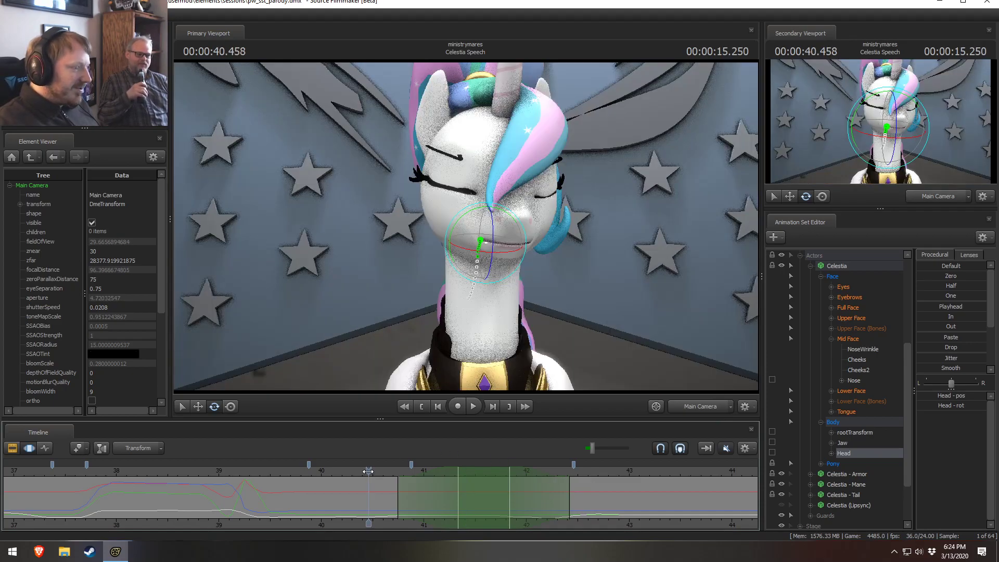
Step: Replay the cut to the wide shot from 00:00:40.416 and stop at 00:00:41.458
{"action": "key", "text": "space"}
{"action": "left_click", "coordinate": [371, 470]}
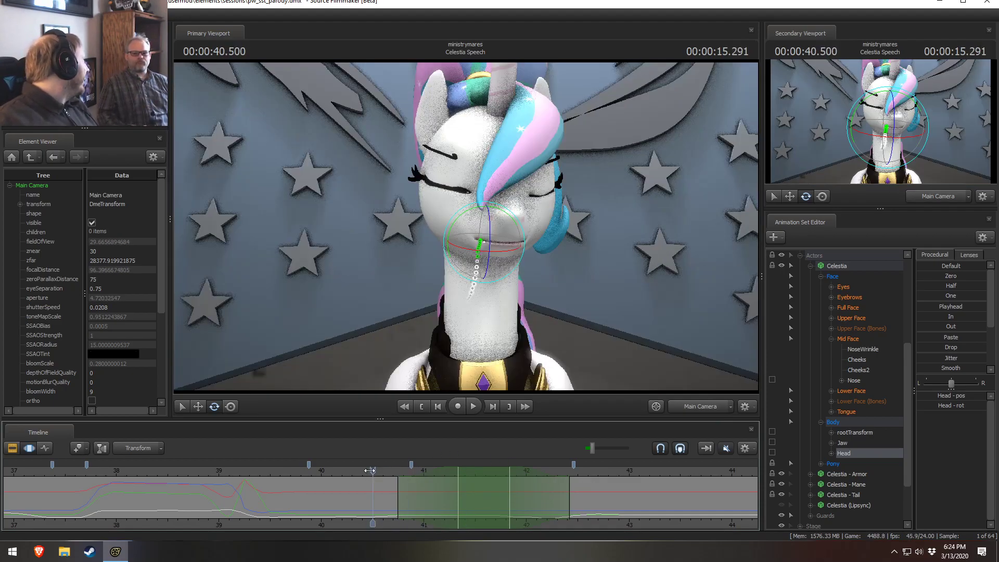
{"action": "left_click", "coordinate": [363, 471]}
{"action": "key", "text": "space"}
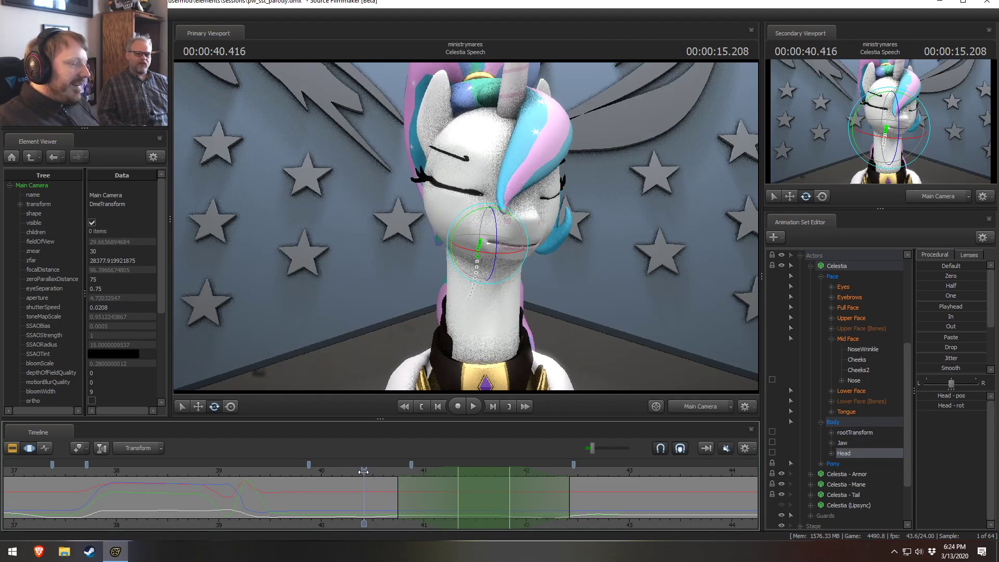
{"action": "key", "text": "space"}
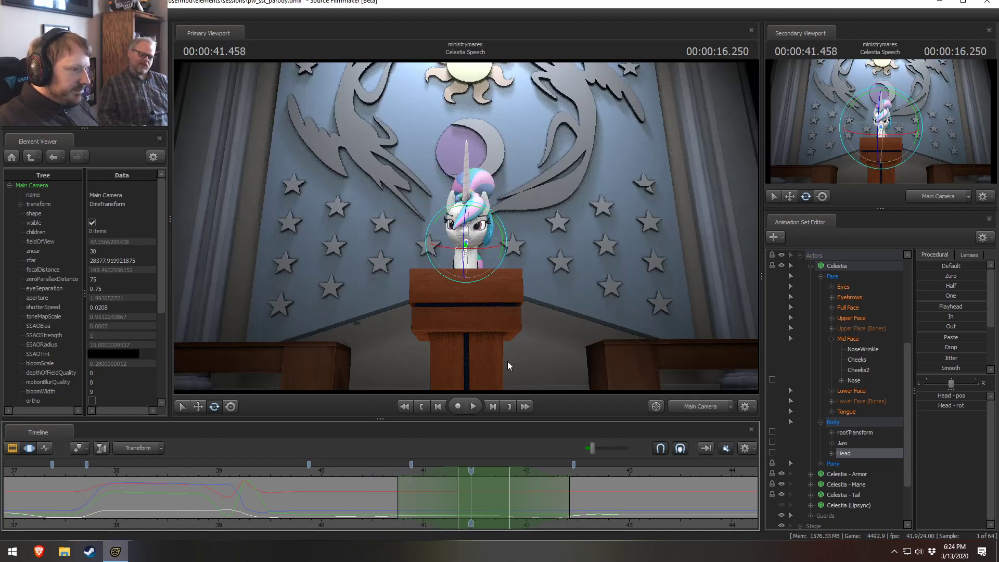
Step: Rotate Celestia's head slightly at 00:00:41.458 and replay the cut to the wide shot from 00:00:40.458
{"action": "left_click_drag", "start_coordinate": [472, 254], "coordinate": [494, 224]}
{"action": "key", "text": "ctrl+z"}
{"action": "key", "text": "ctrl+z"}
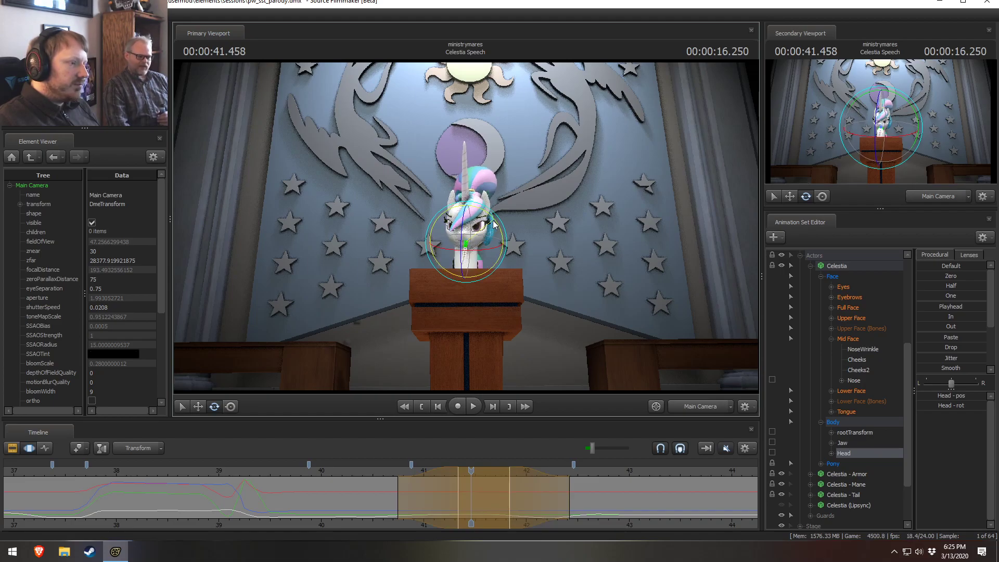
{"action": "left_click", "coordinate": [367, 474]}
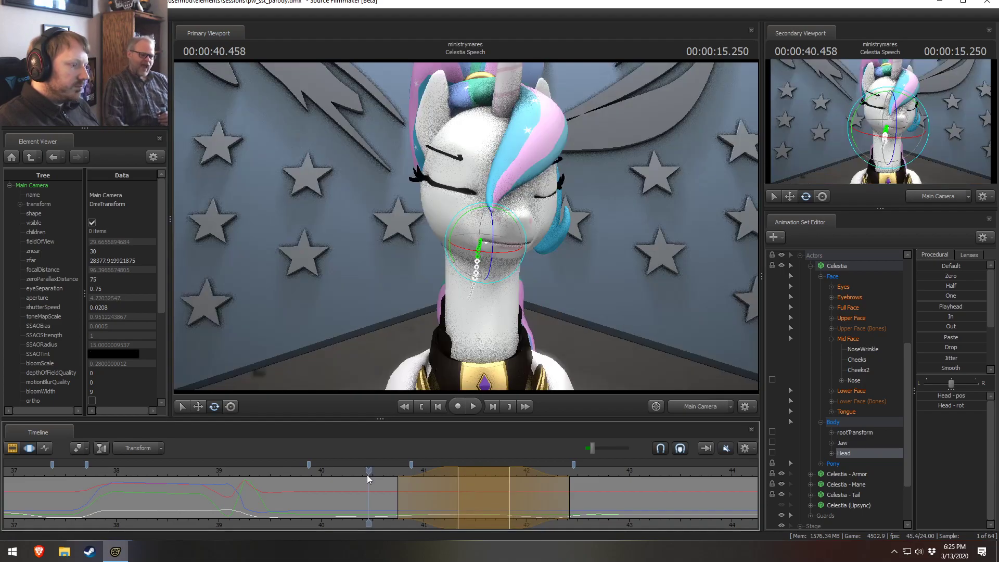
{"action": "key", "text": "space"}
{"action": "key", "text": "space"}
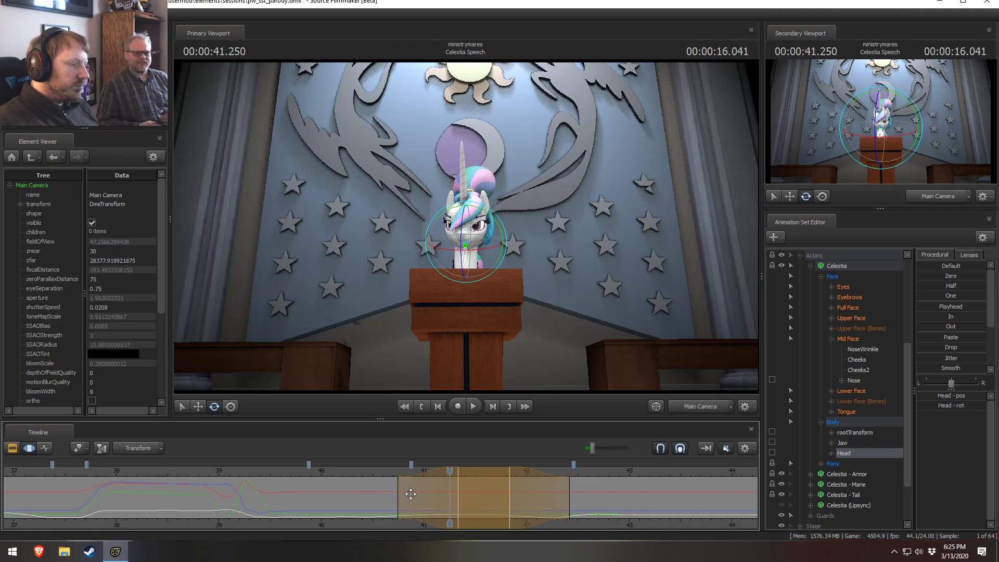
Step: Put the start of the time selection's hold region at 00:00:41.708 and play through the wide shot to 00:00:42.208
{"action": "left_click", "coordinate": [389, 492]}
{"action": "key", "text": "space"}
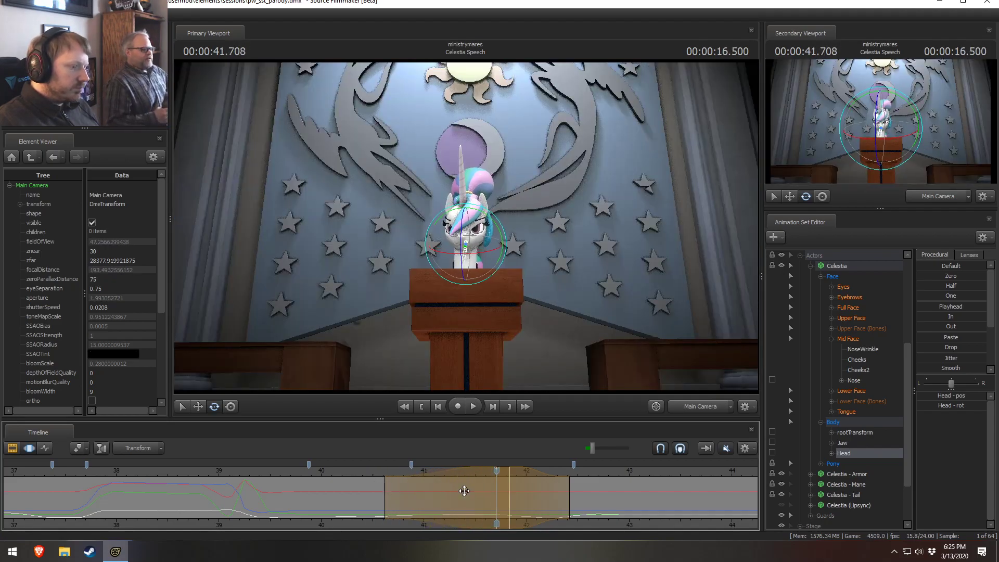
{"action": "key", "text": "["}
{"action": "key", "text": "space"}
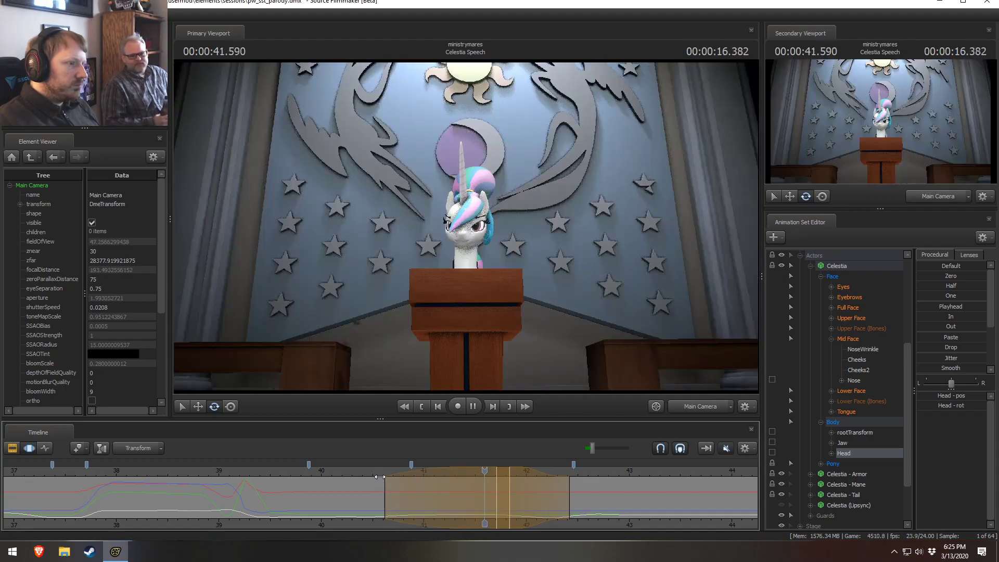
{"action": "key", "text": "space"}
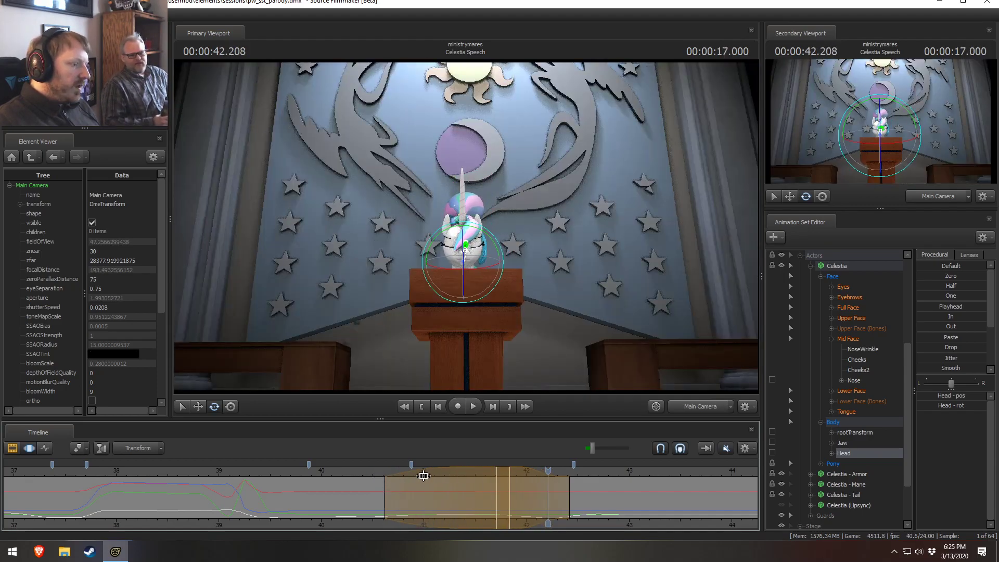
Step: Replay the shot from about 00:00:40.4, and set a new time selection from about 41.2 s to 42.0 s with short falloffs
{"action": "left_click", "coordinate": [358, 468]}
{"action": "key", "text": "space"}
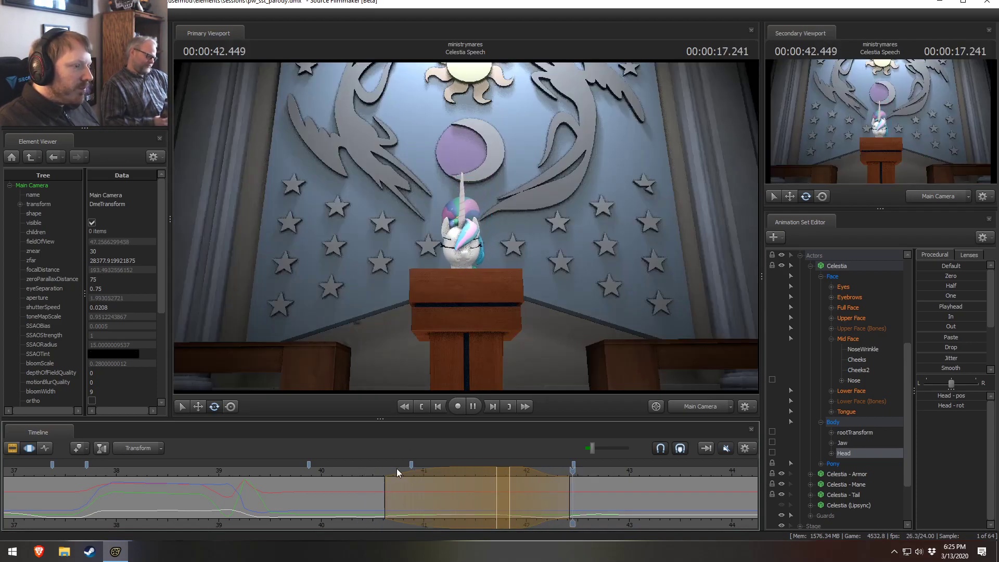
{"action": "key", "text": "space"}
{"action": "left_click_drag", "start_coordinate": [369, 488], "coordinate": [525, 496]}
{"action": "scroll", "coordinate": [526, 496], "scroll_direction": "up", "scroll_amount": 3, "text": "shift"}
{"action": "scroll", "coordinate": [526, 496], "scroll_direction": "up", "scroll_amount": 1, "text": "shift"}
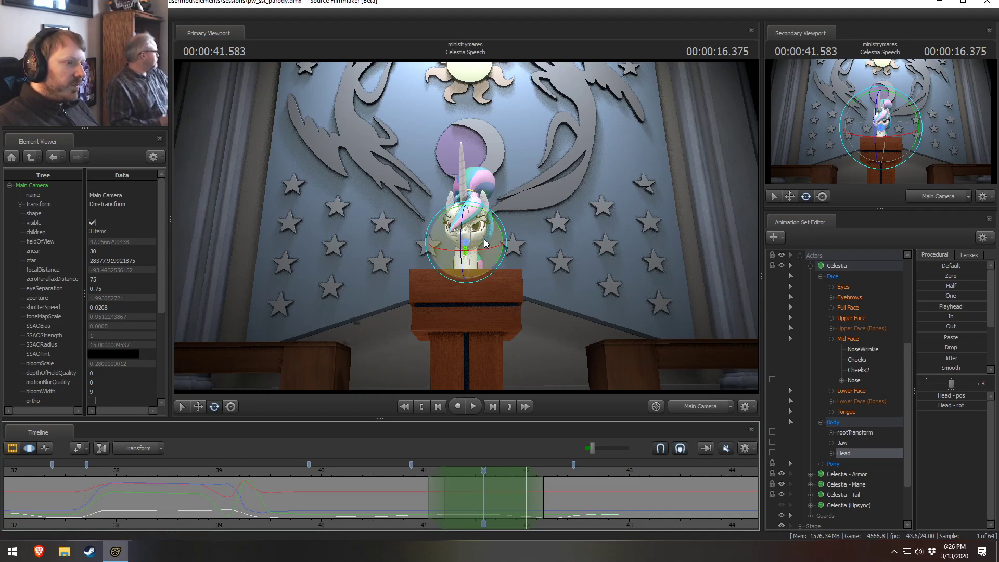
Step: Show the scene through the Work Camera, frame Celestia at the podium, and select her viewTarget control under Eyes
{"action": "left_click", "coordinate": [700, 407]}
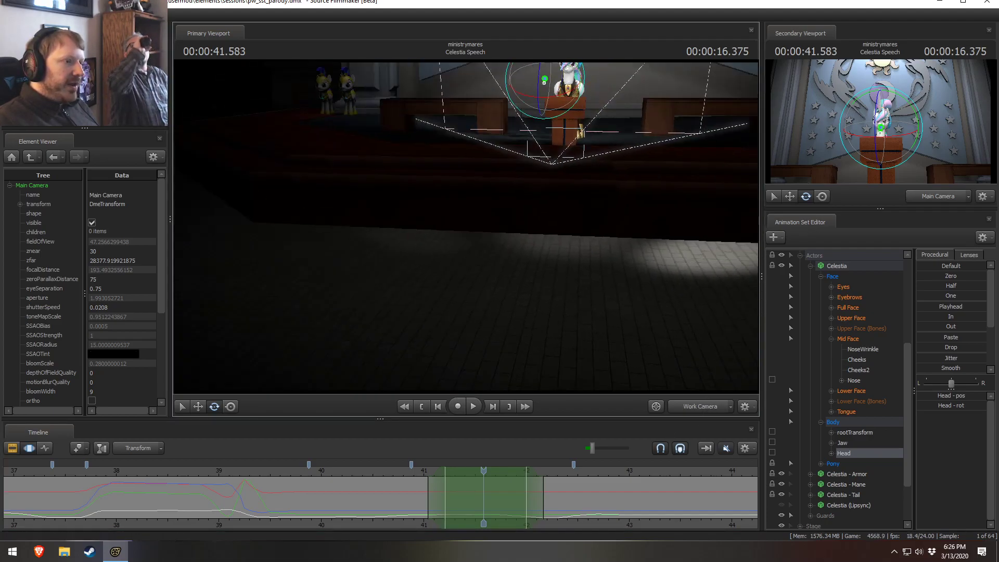
{"action": "mouse_move", "coordinate": [466, 231]}
{"action": "left_mouse_down"}
{"action": "mouse_move", "coordinate": [470, 200]}
{"action": "mouse_move", "coordinate": [467, 231]}
{"action": "left_mouse_up"}
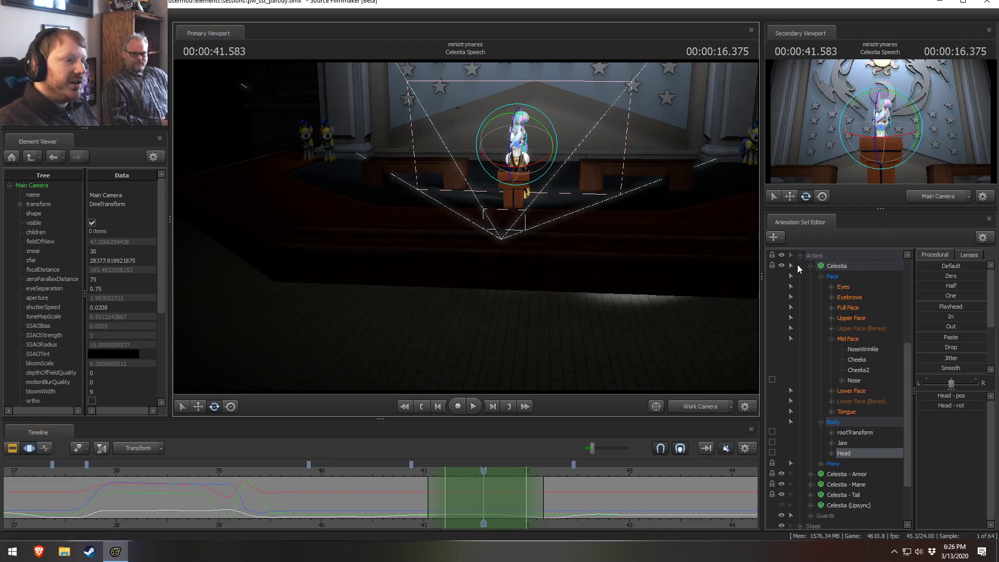
{"action": "left_click_drag", "start_coordinate": [638, 271], "coordinate": [665, 231]}
{"action": "key", "text": "s"}
{"action": "key", "text": "w"}
{"action": "mouse_move", "coordinate": [466, 230]}
{"action": "left_mouse_down"}
{"action": "mouse_move", "coordinate": [463, 208]}
{"action": "mouse_move", "coordinate": [466, 231]}
{"action": "left_mouse_up"}
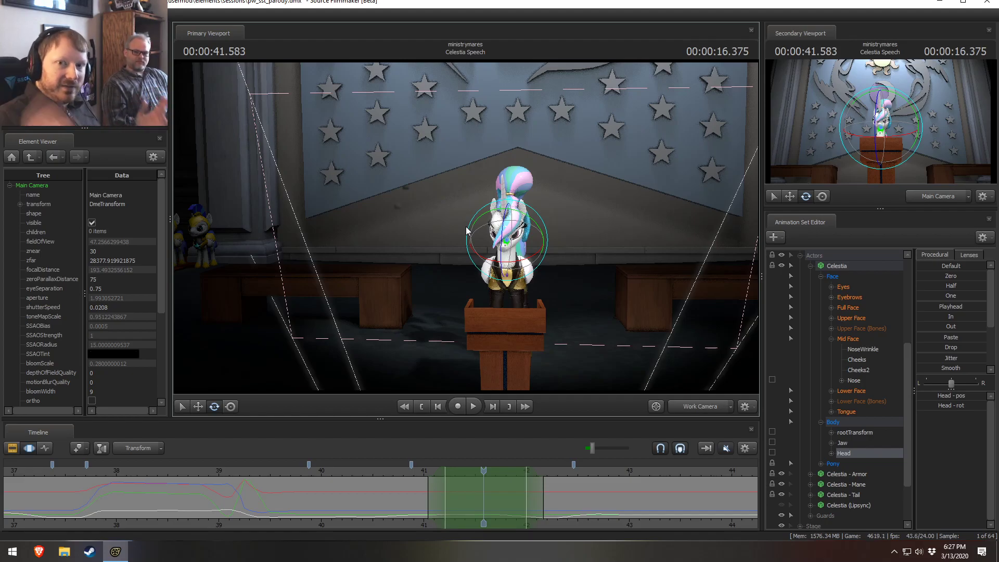
{"action": "left_click_drag", "start_coordinate": [581, 325], "coordinate": [630, 318]}
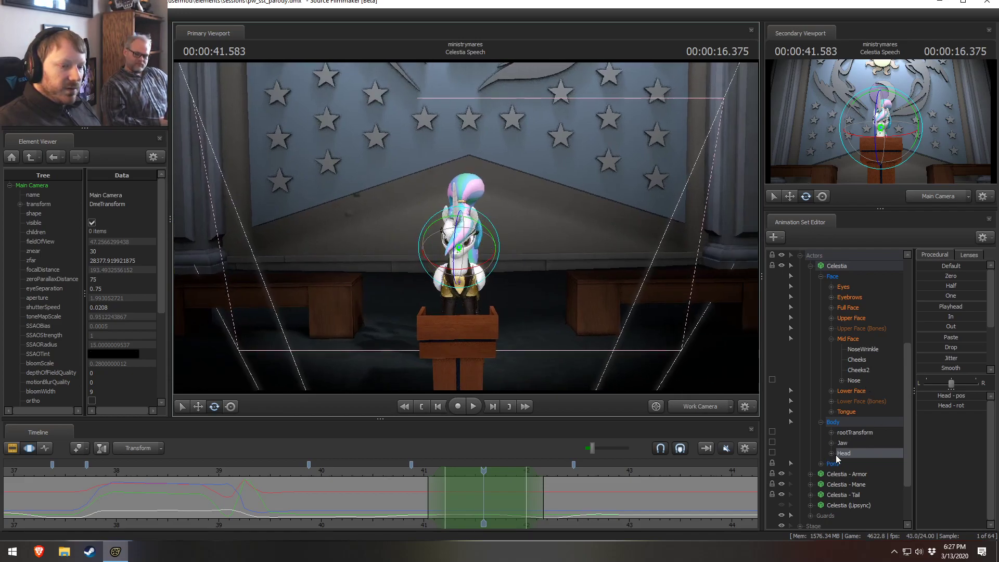
{"action": "left_click", "coordinate": [831, 288]}
{"action": "left_click", "coordinate": [874, 338]}
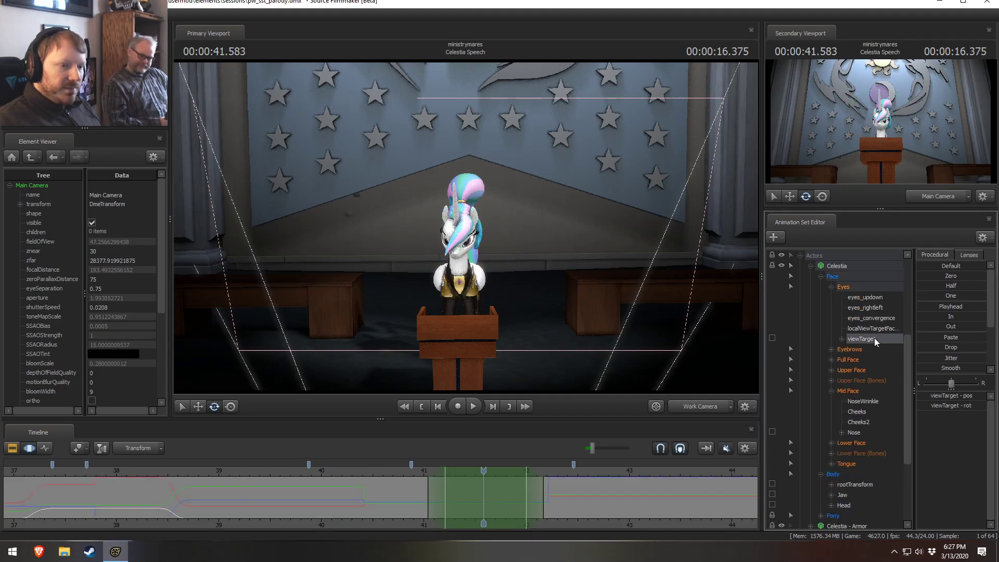
Step: Shift the view target sideways in the horizontal plane in front of the stage at 00:00:41.583, and return to the Main Camera
{"action": "key", "text": "s"}
{"action": "left_click_drag", "start_coordinate": [466, 227], "coordinate": [466, 236]}
{"action": "key", "text": "w"}
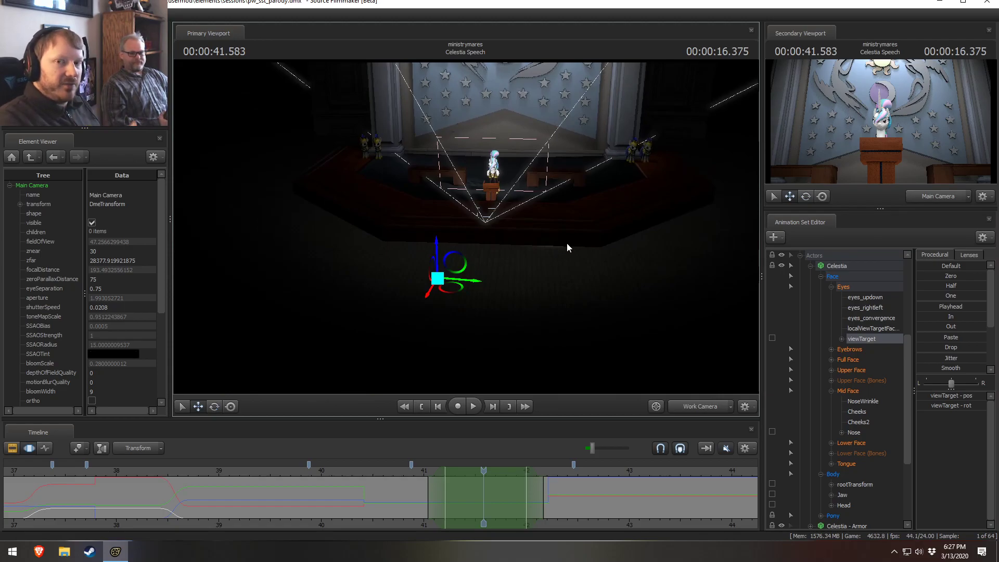
{"action": "left_click_drag", "start_coordinate": [569, 248], "coordinate": [436, 342]}
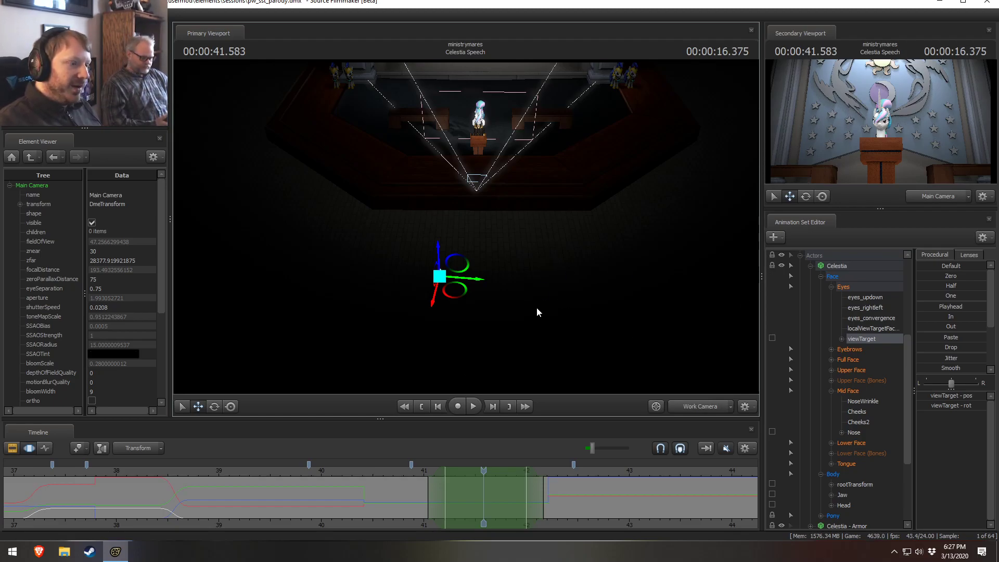
{"action": "left_click_drag", "start_coordinate": [459, 302], "coordinate": [425, 297]}
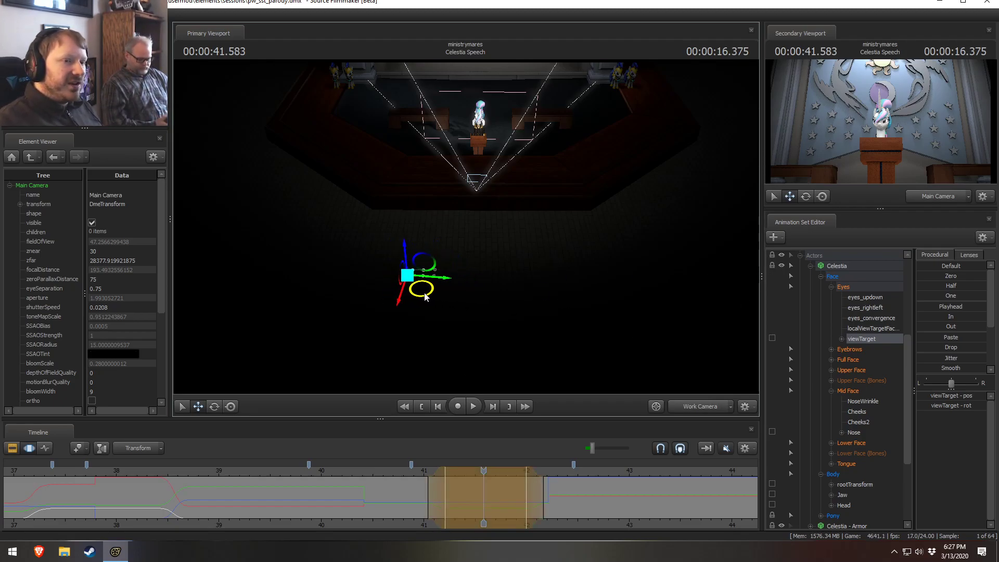
{"action": "left_click", "coordinate": [692, 406]}
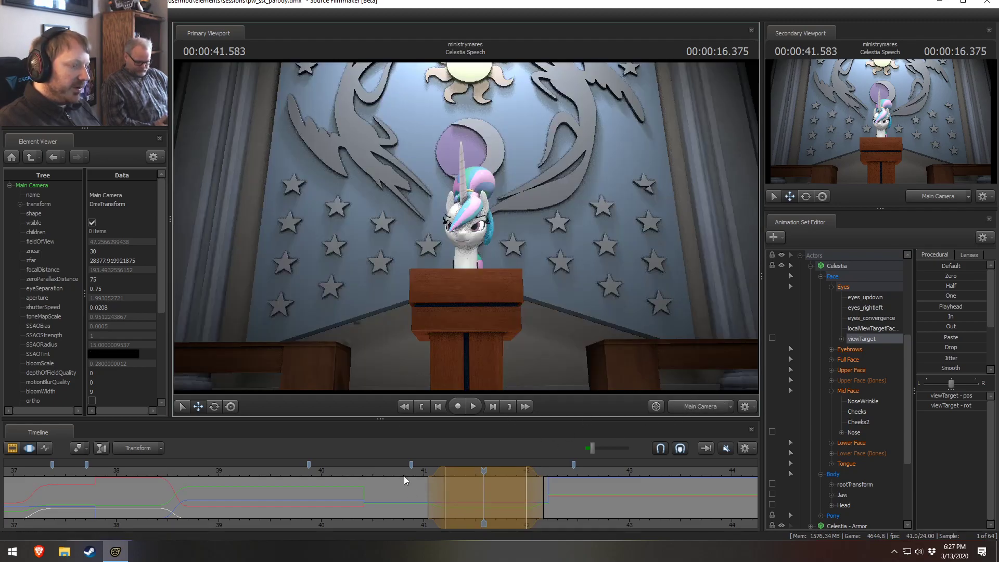
Step: Examine Celestia's eye direction at 00:00:40.625 and 00:00:40.708, and replay the cut into the wide shot several times
{"action": "left_click", "coordinate": [385, 471]}
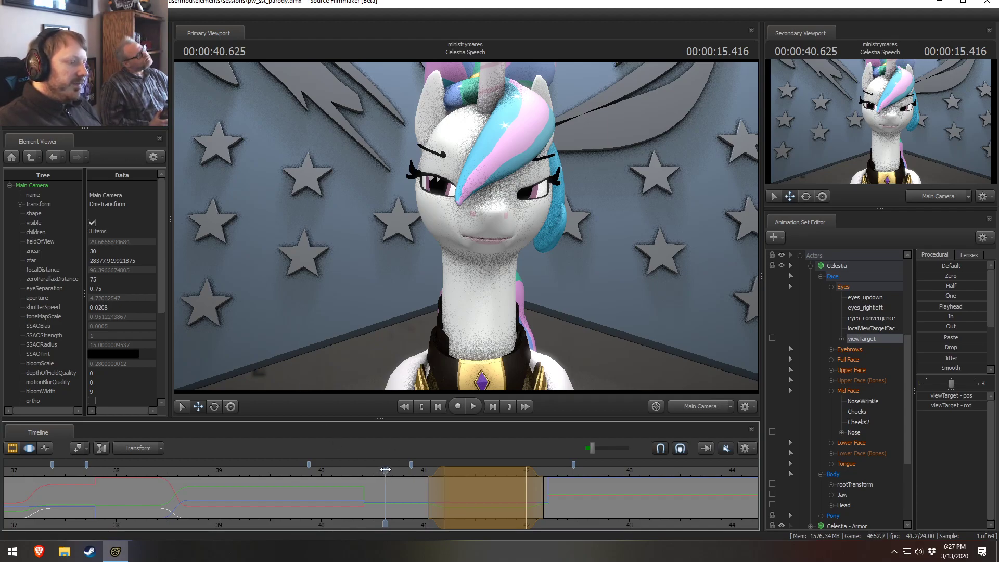
{"action": "left_click_drag", "start_coordinate": [385, 470], "coordinate": [394, 470]}
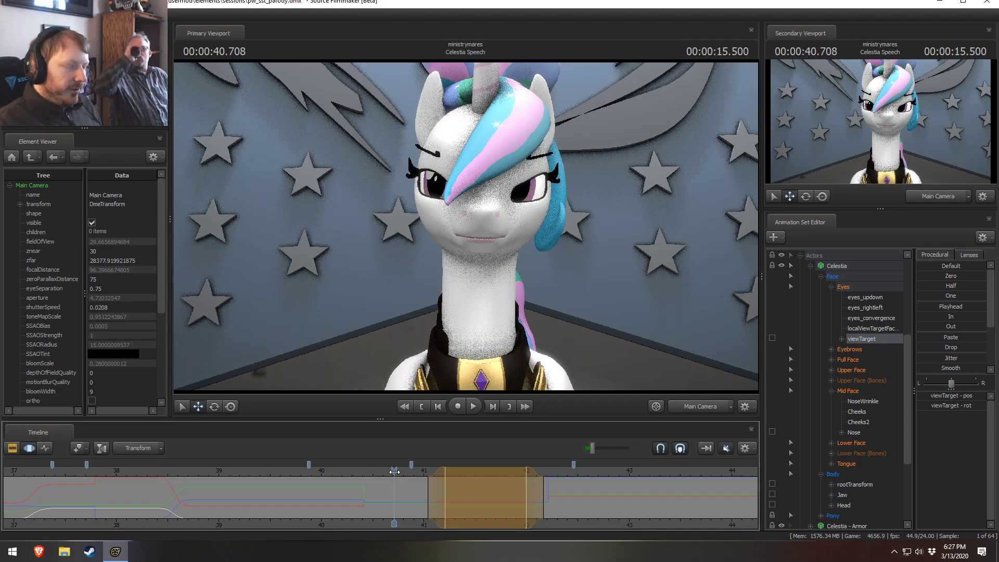
{"action": "left_click", "coordinate": [360, 473]}
{"action": "key", "text": "space"}
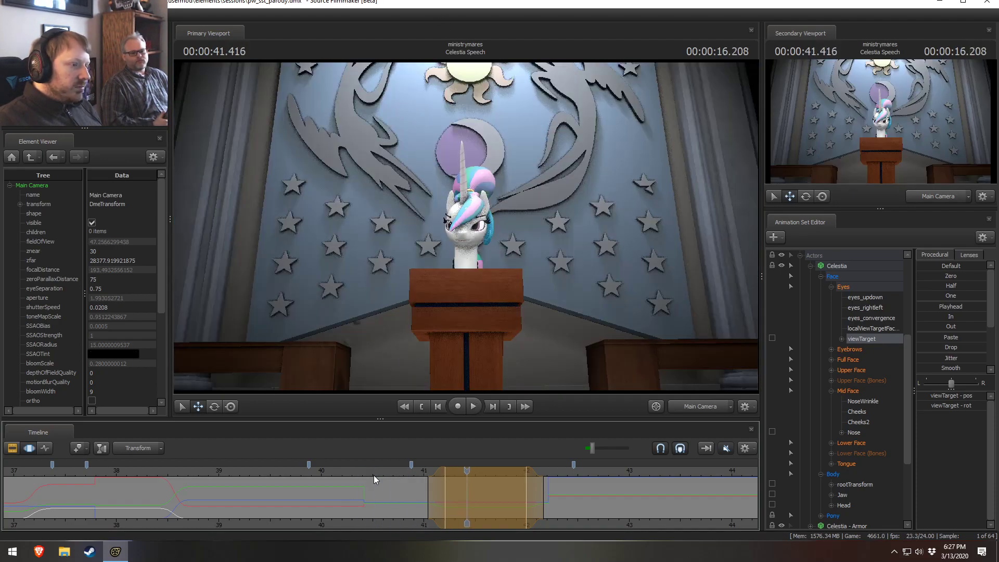
{"action": "left_click", "coordinate": [386, 472]}
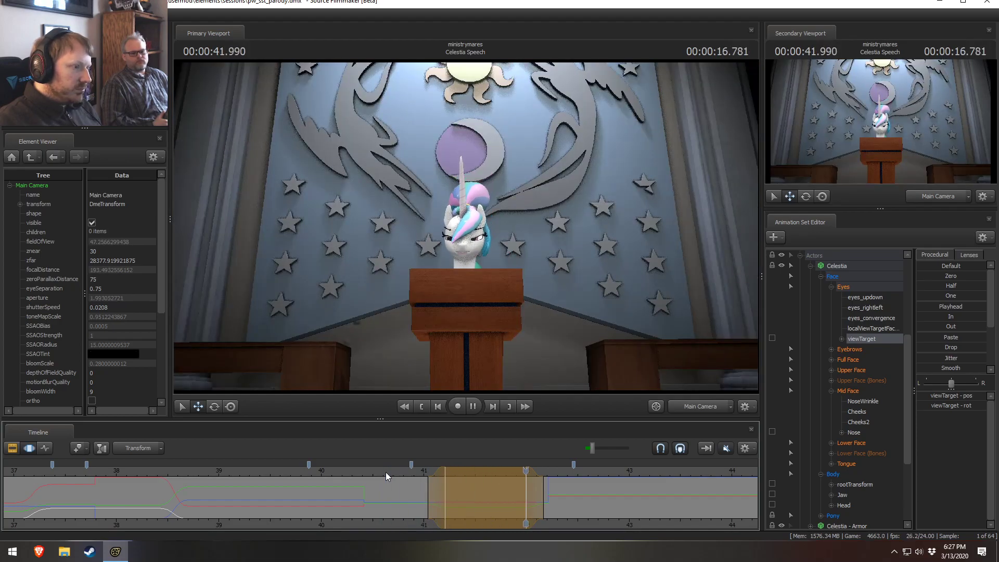
{"action": "left_click", "coordinate": [419, 472]}
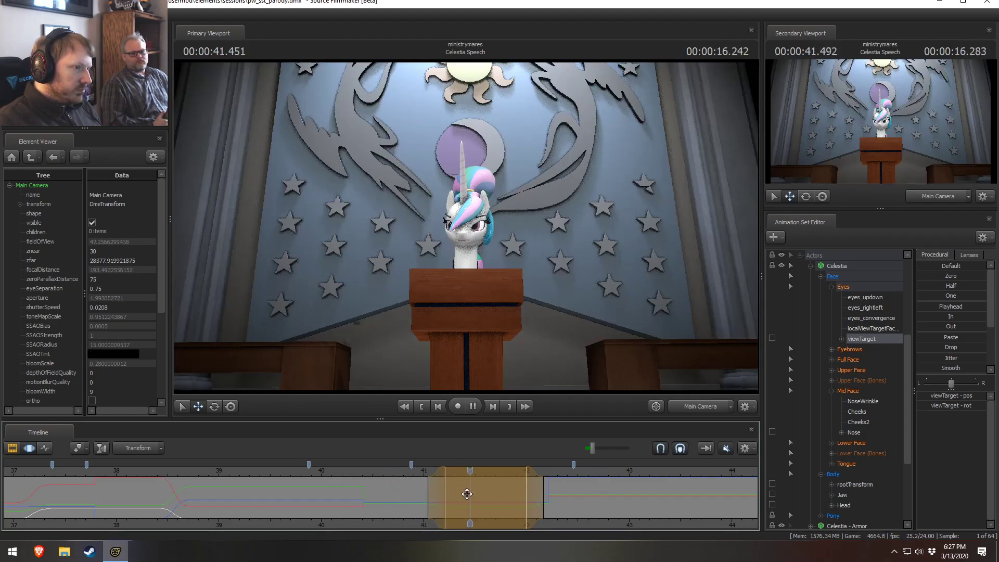
{"action": "key", "text": "space"}
Step: Shift the time selection to about 41.6–42.4 s, widen its falloffs, and rotate Celestia's Head control at 00:00:41.958
{"action": "left_click_drag", "start_coordinate": [484, 496], "coordinate": [544, 505], "text": "shift"}
{"action": "left_click_drag", "start_coordinate": [566, 512], "coordinate": [565, 513]}
{"action": "scroll", "coordinate": [564, 511], "scroll_direction": "up", "scroll_amount": 5}
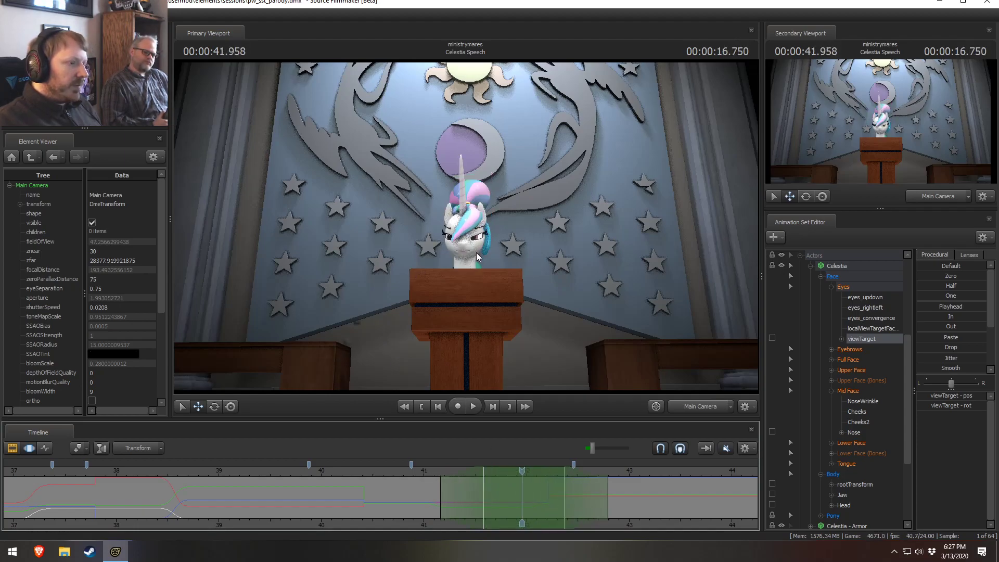
{"action": "key", "text": "ctrl"}
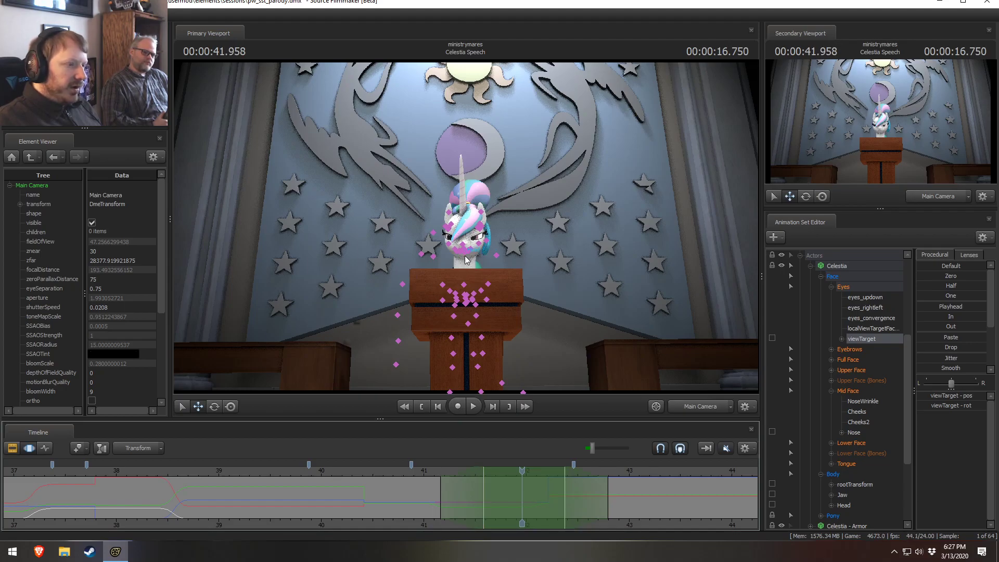
{"action": "left_click", "coordinate": [466, 260]}
{"action": "left_click_drag", "start_coordinate": [477, 260], "coordinate": [477, 255]}
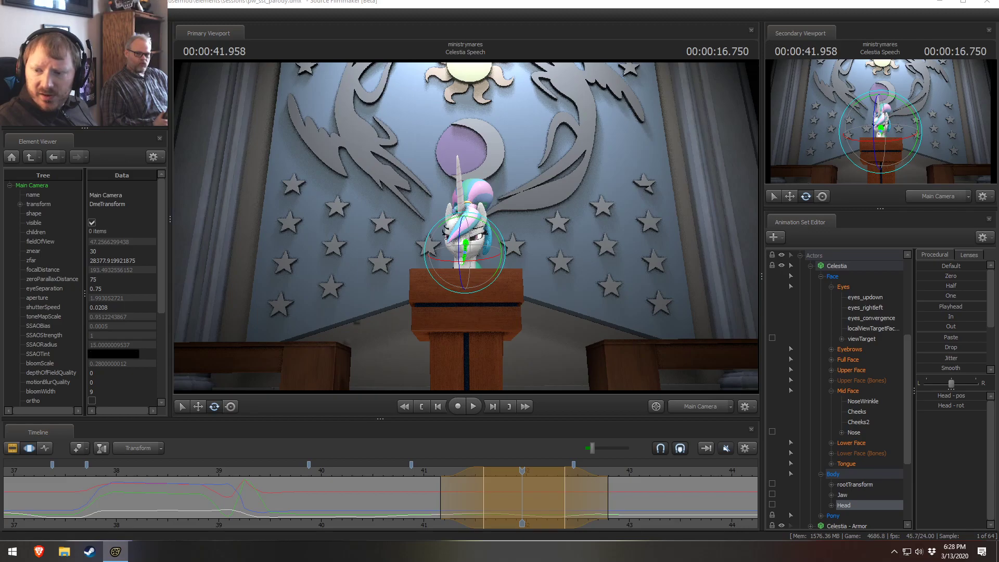
{"action": "left_click_drag", "start_coordinate": [998, 223], "coordinate": [487, 212]}
{"action": "left_click_drag", "start_coordinate": [692, 218], "coordinate": [998, 211]}
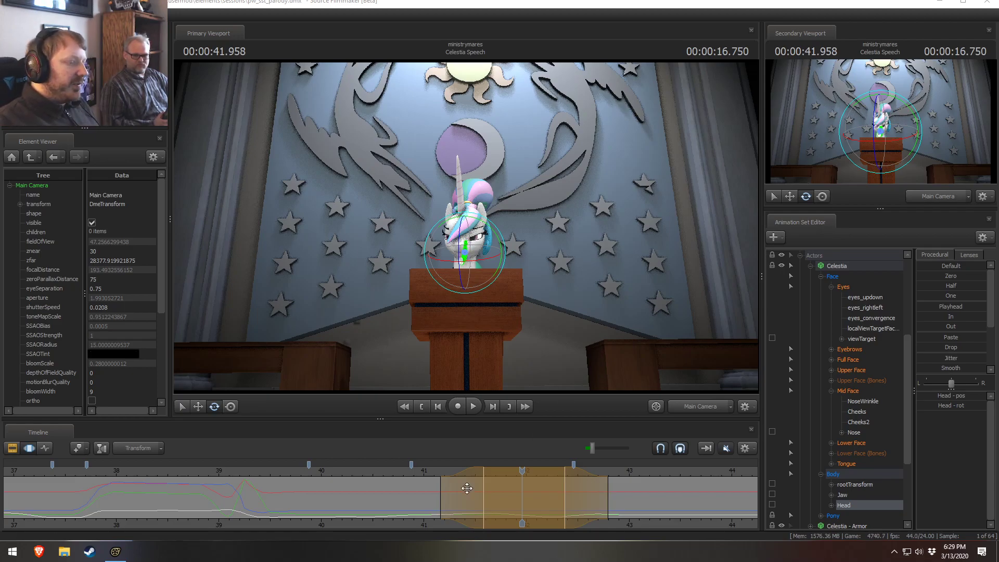
Step: Review the head motion from just before the wide shot to 00:00:41.875, and rotate Celestia's head slightly at 00:00:41.791
{"action": "middle_click_drag", "start_coordinate": [401, 519], "coordinate": [344, 508]}
{"action": "left_click", "coordinate": [343, 468]}
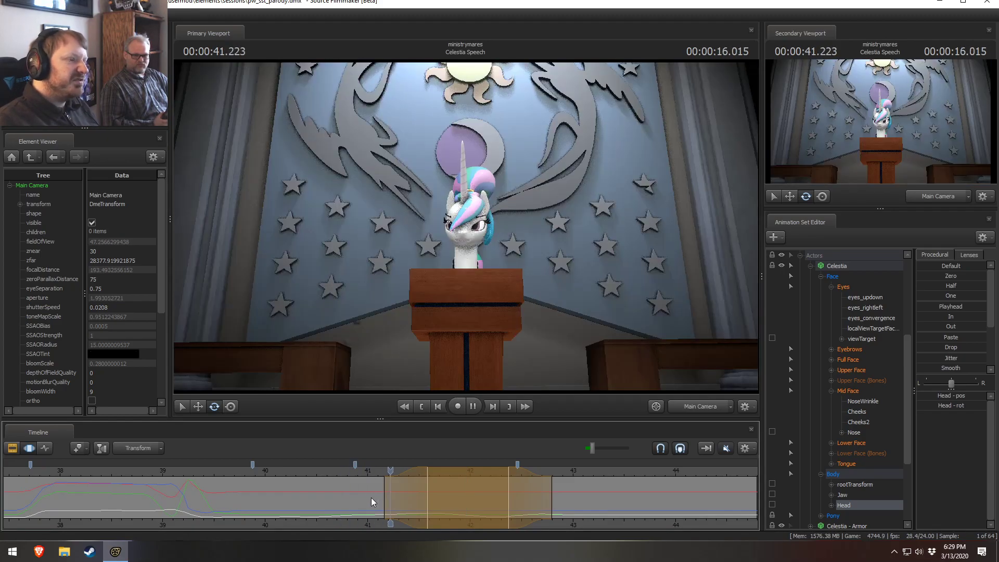
{"action": "key", "text": "space"}
{"action": "left_click_drag", "start_coordinate": [352, 470], "coordinate": [457, 476]}
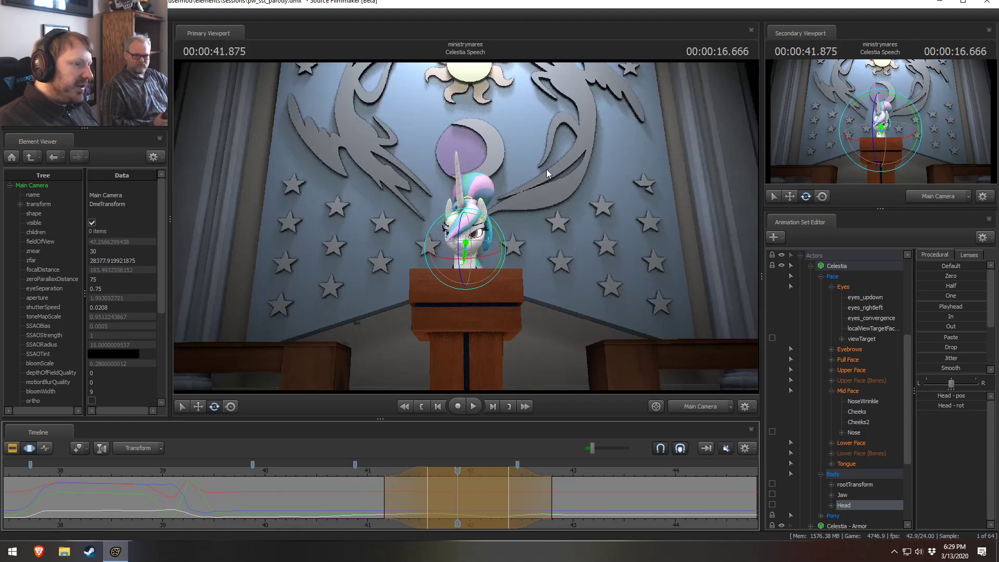
{"action": "left_click_drag", "start_coordinate": [353, 471], "coordinate": [449, 471]}
{"action": "left_click_drag", "start_coordinate": [458, 236], "coordinate": [455, 236]}
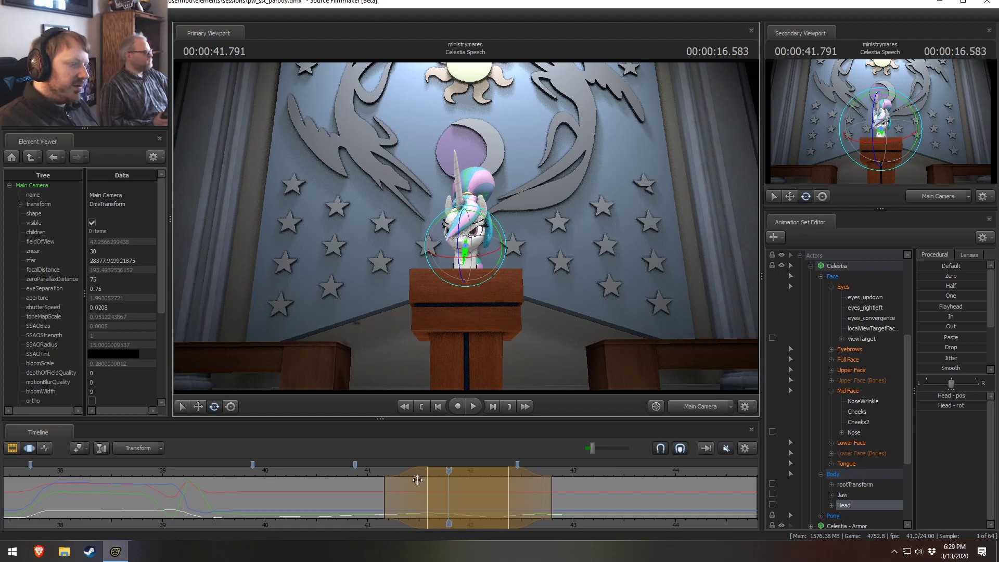
Step: Replay the start of the wide shot with the timeline enlarged, and rotate Celestia's head at 00:00:41.583
{"action": "scroll", "coordinate": [408, 506], "scroll_direction": "up", "scroll_amount": 3}
{"action": "middle_click_drag", "start_coordinate": [311, 527], "coordinate": [216, 493]}
{"action": "key", "text": "space"}
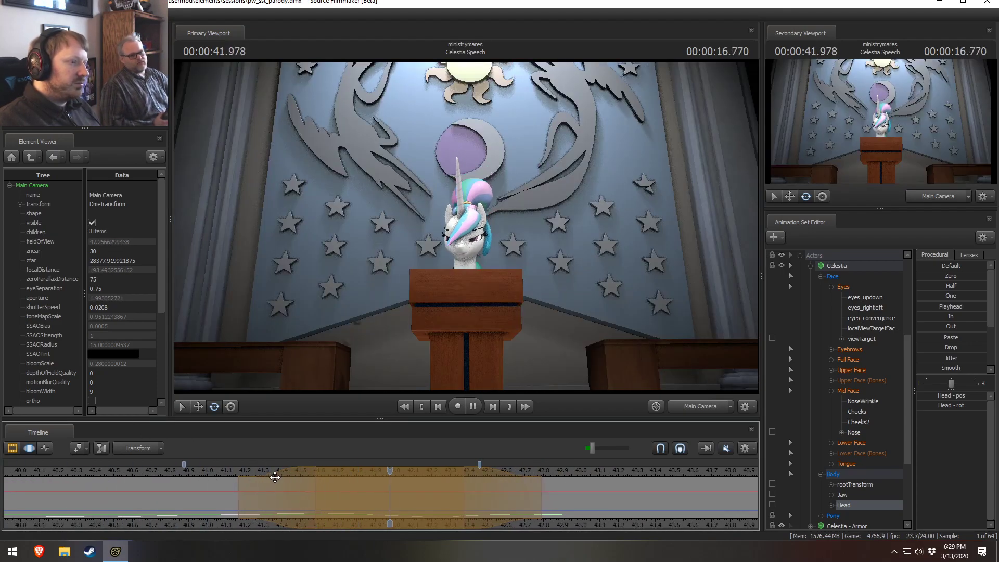
{"action": "key", "text": "space"}
{"action": "left_click_drag", "start_coordinate": [215, 478], "coordinate": [316, 494]}
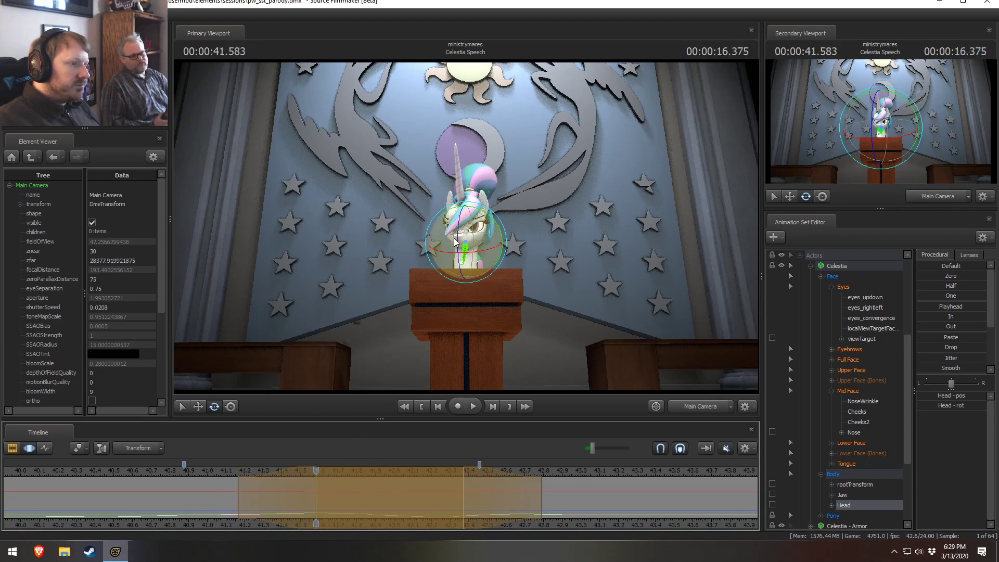
{"action": "left_click_drag", "start_coordinate": [457, 240], "coordinate": [458, 231]}
{"action": "left_click", "coordinate": [216, 466]}
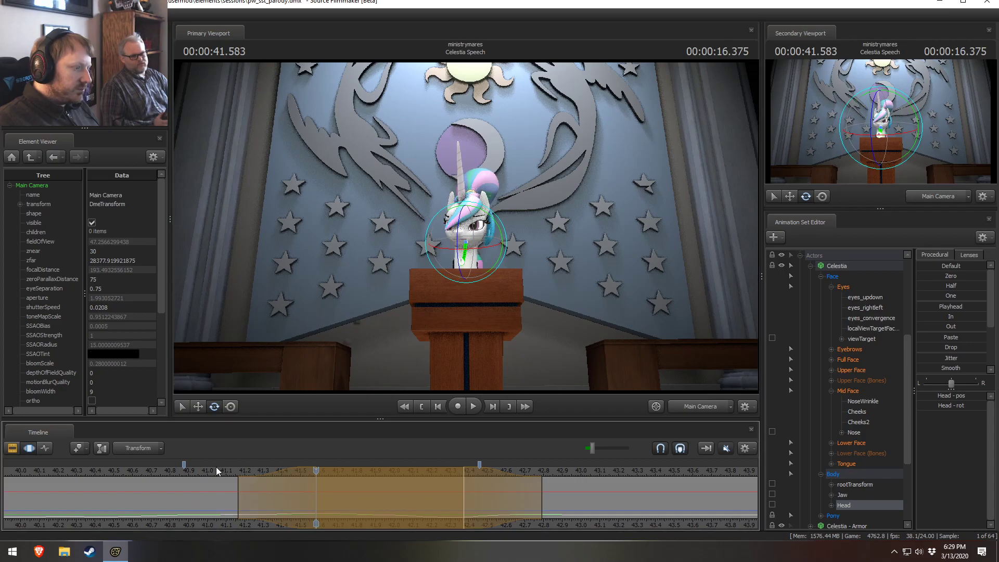
Step: Replay the start of the wide shot twice to review Celestia's latest head rotation
{"action": "key", "text": "space"}
{"action": "key", "text": "space"}
{"action": "left_click_drag", "start_coordinate": [211, 469], "coordinate": [185, 468]}
{"action": "key", "text": "space"}
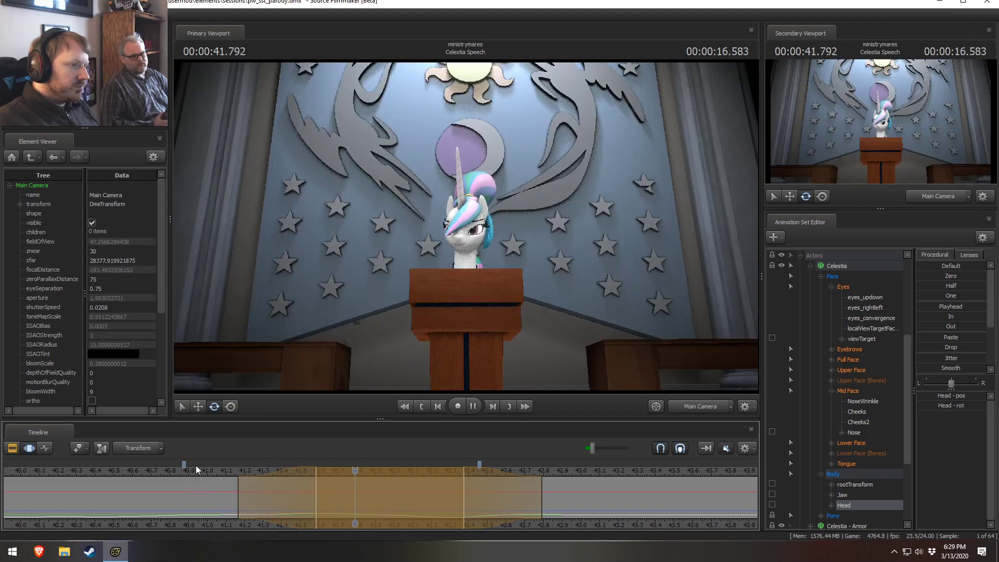
{"action": "key", "text": "space"}
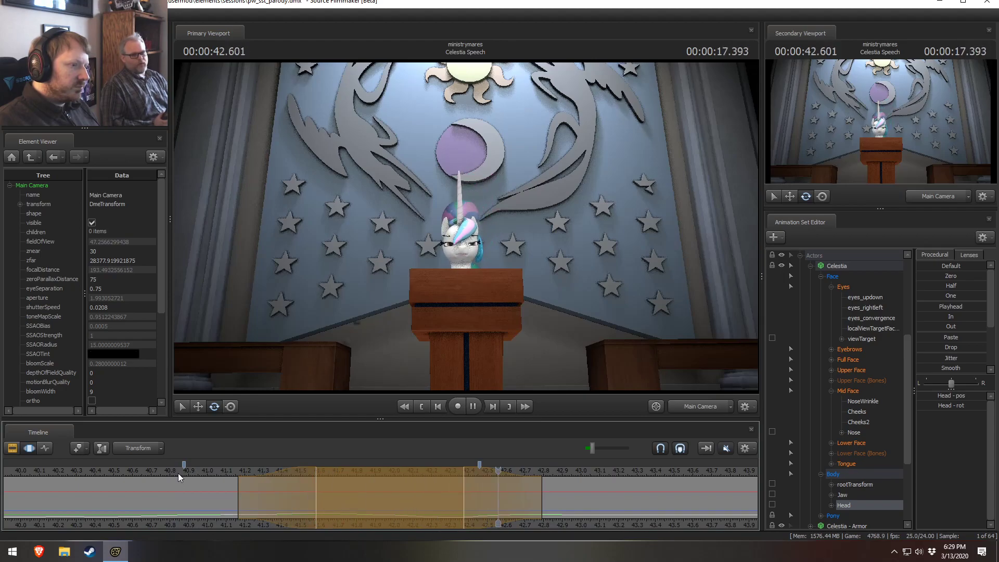
{"action": "key", "text": "space"}
Step: Undo the recent Head rotations and the shift of the time selection to about 41.6–42.4 s
{"action": "key", "text": "ctrl+z"}
{"action": "key", "text": "ctrl+z"}
{"action": "key", "text": "ctrl+z"}
{"action": "key", "text": "ctrl+z"}
{"action": "key", "text": "ctrl+z"}
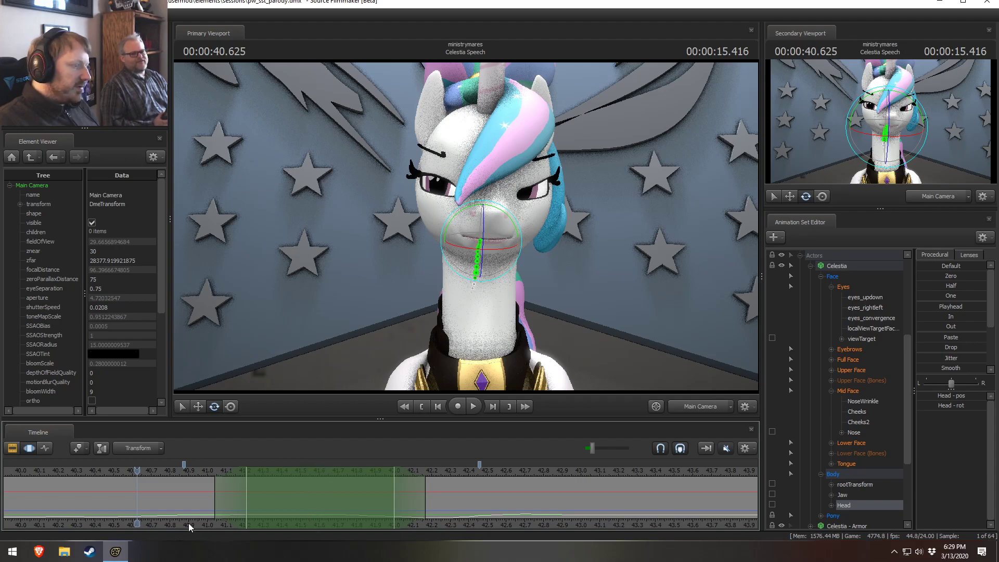
{"action": "middle_click_drag", "start_coordinate": [188, 522], "coordinate": [371, 522]}
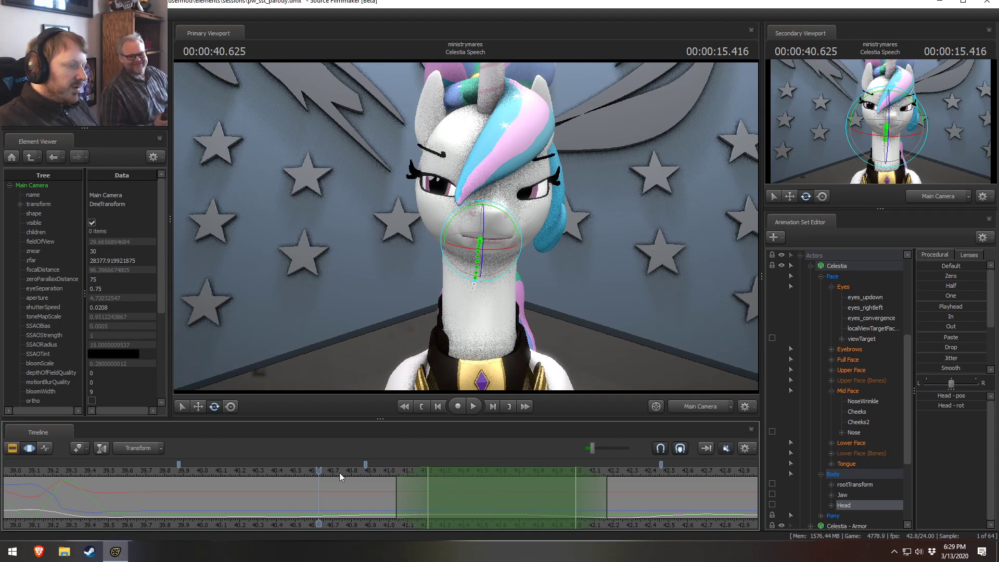
{"action": "mouse_move", "coordinate": [339, 472]}
{"action": "left_mouse_down"}
{"action": "mouse_move", "coordinate": [445, 470]}
{"action": "mouse_move", "coordinate": [357, 474]}
{"action": "left_mouse_up"}
{"action": "key", "text": "ctrl+z"}
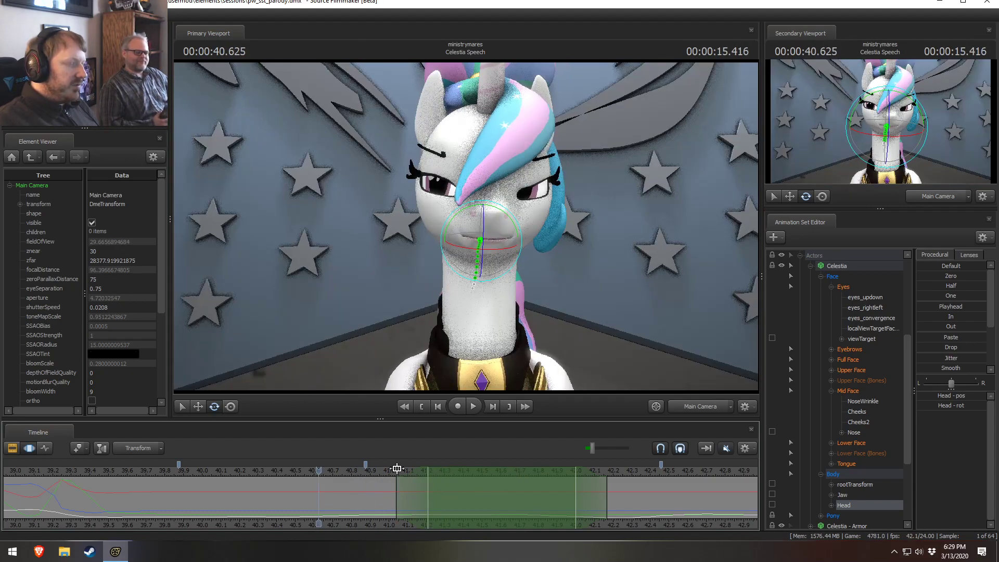
{"action": "key", "text": "ctrl+z"}
{"action": "key", "text": "ctrl+z"}
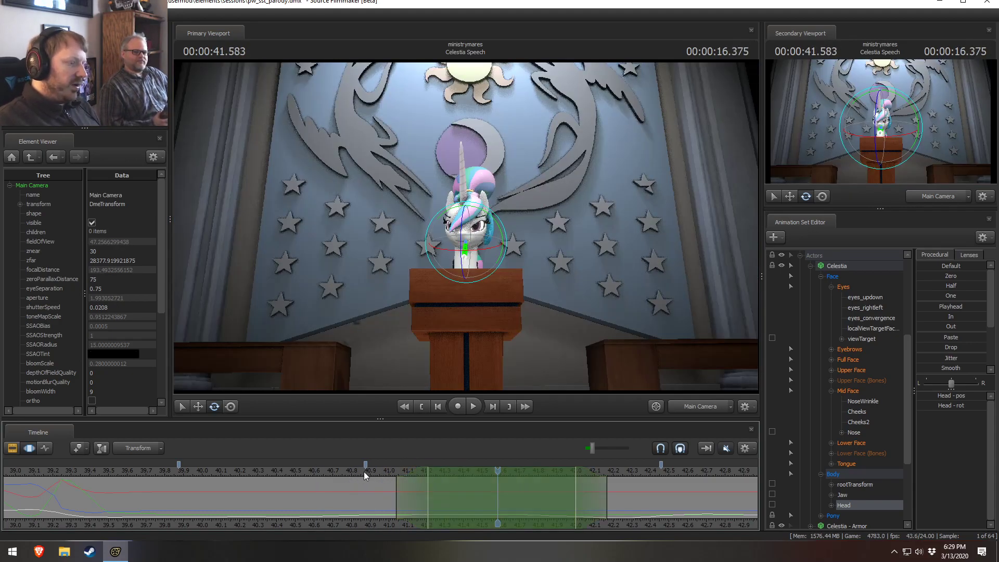
Step: Examine the frame at 00:00:40.875 and replay the cut into the wide shot from about 39.4 s
{"action": "left_click", "coordinate": [364, 471]}
{"action": "key", "text": "space"}
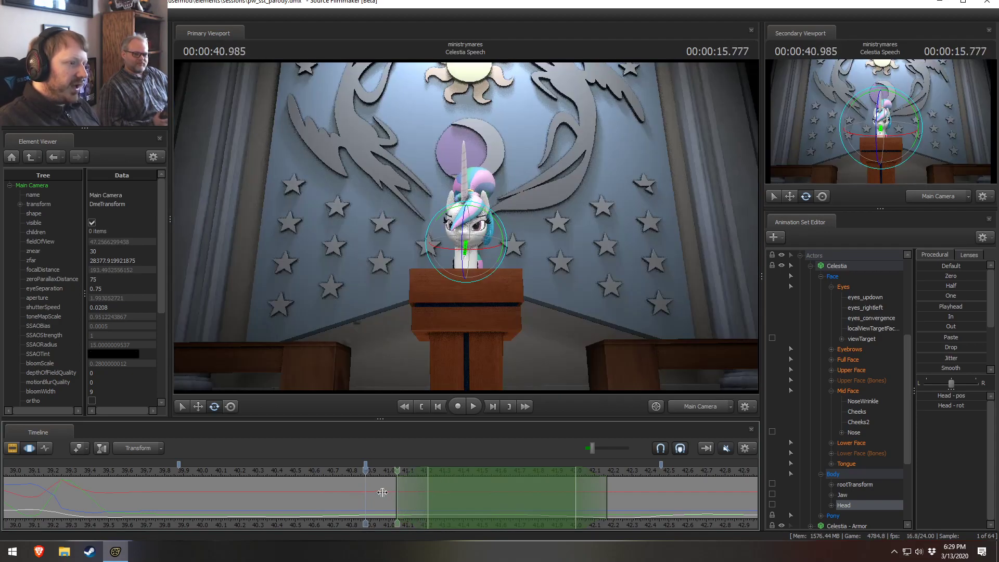
{"action": "key", "text": "space"}
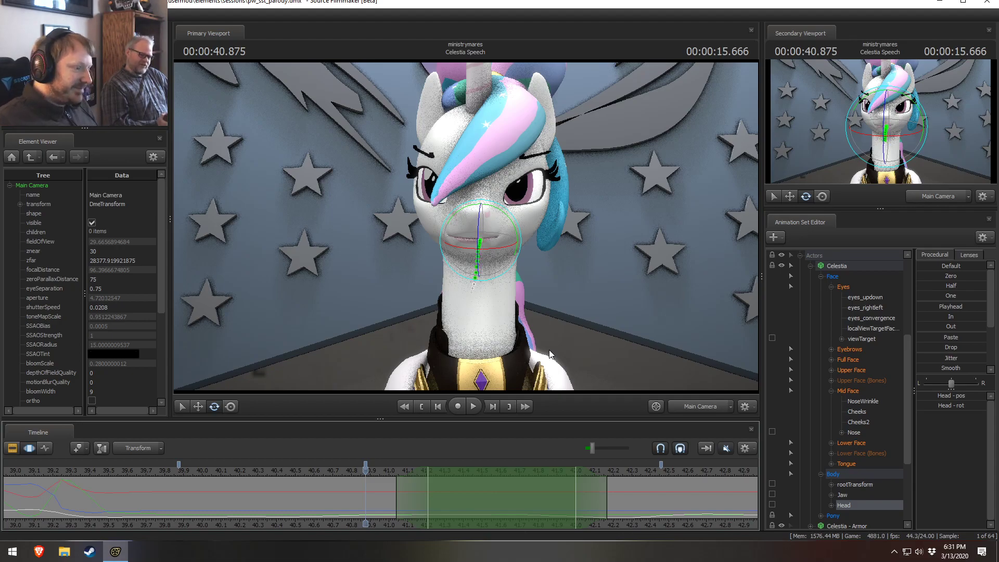
{"action": "left_click_drag", "start_coordinate": [370, 470], "coordinate": [364, 471]}
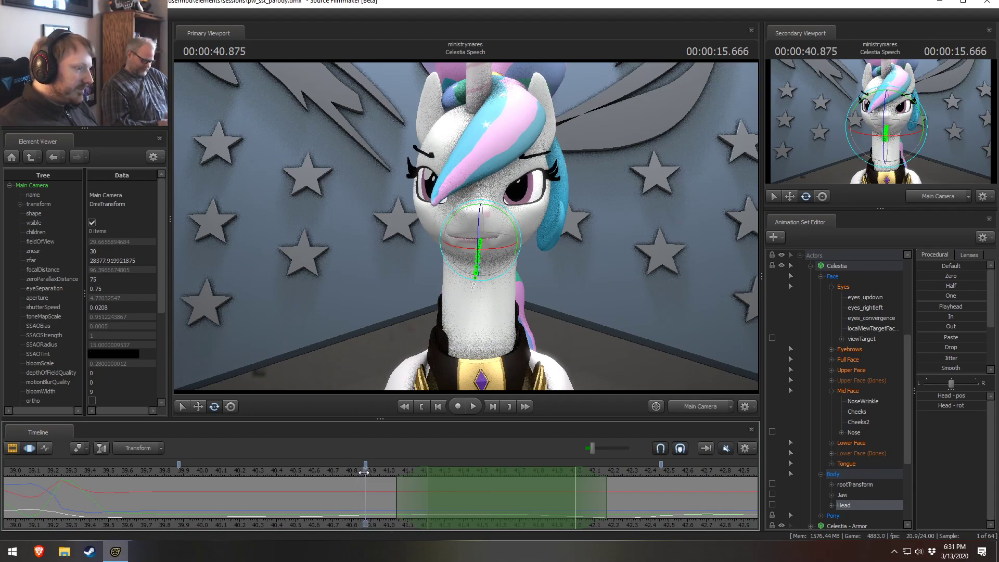
{"action": "scroll", "coordinate": [367, 487], "scroll_direction": "down", "scroll_amount": 3}
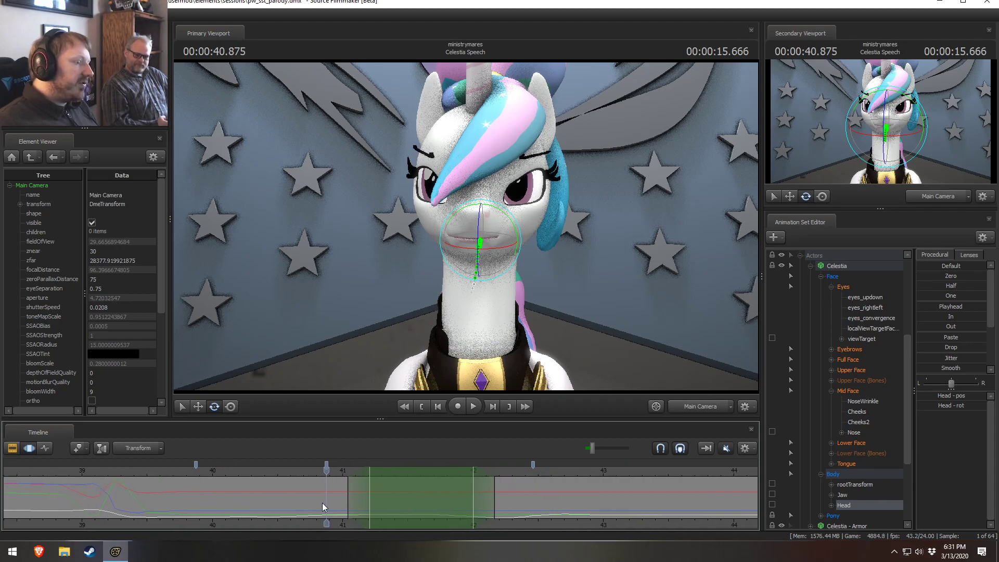
{"action": "scroll", "coordinate": [322, 502], "scroll_direction": "up", "scroll_amount": 1}
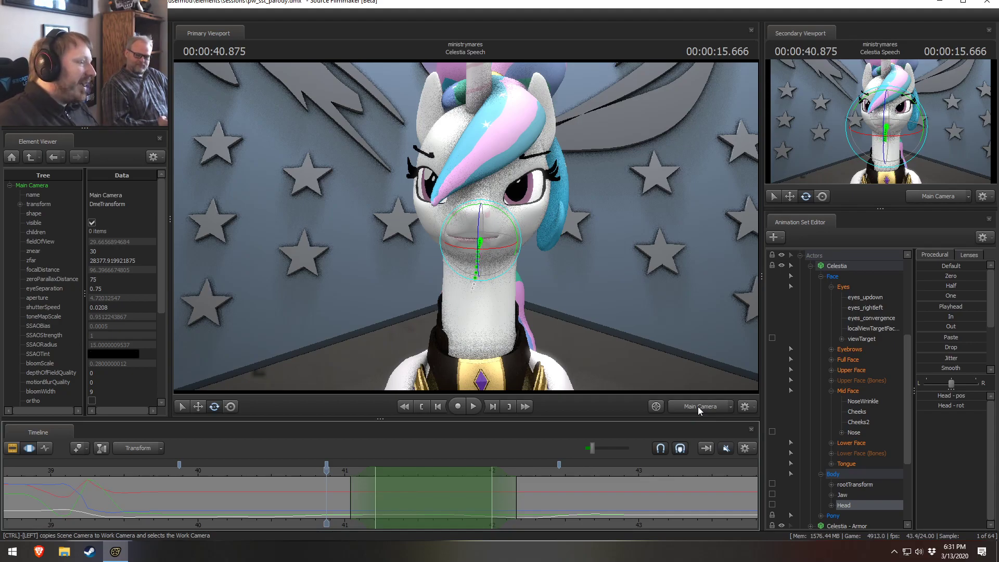
{"action": "middle_click_drag", "start_coordinate": [556, 523], "coordinate": [507, 519]}
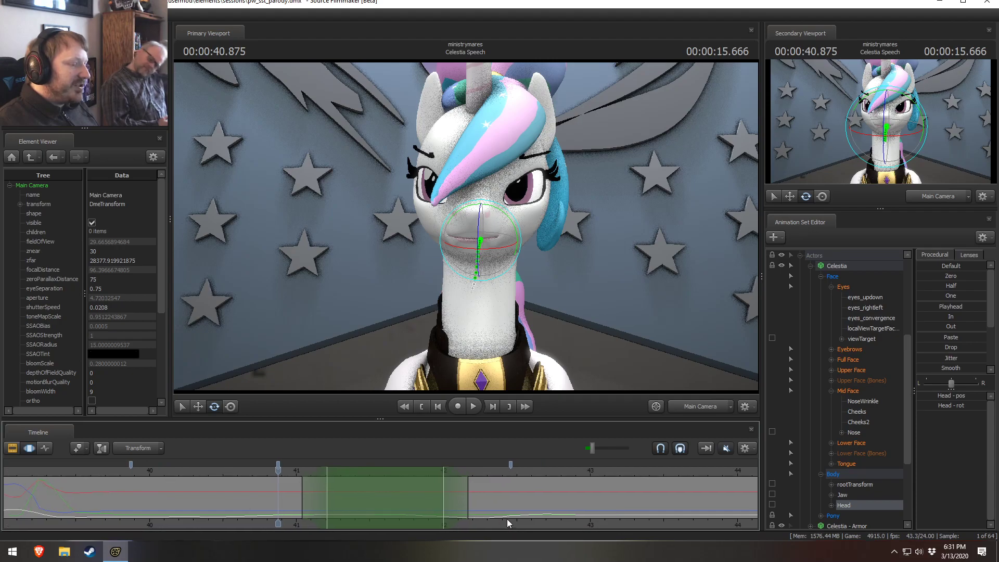
{"action": "scroll", "coordinate": [494, 509], "scroll_direction": "down", "scroll_amount": 2}
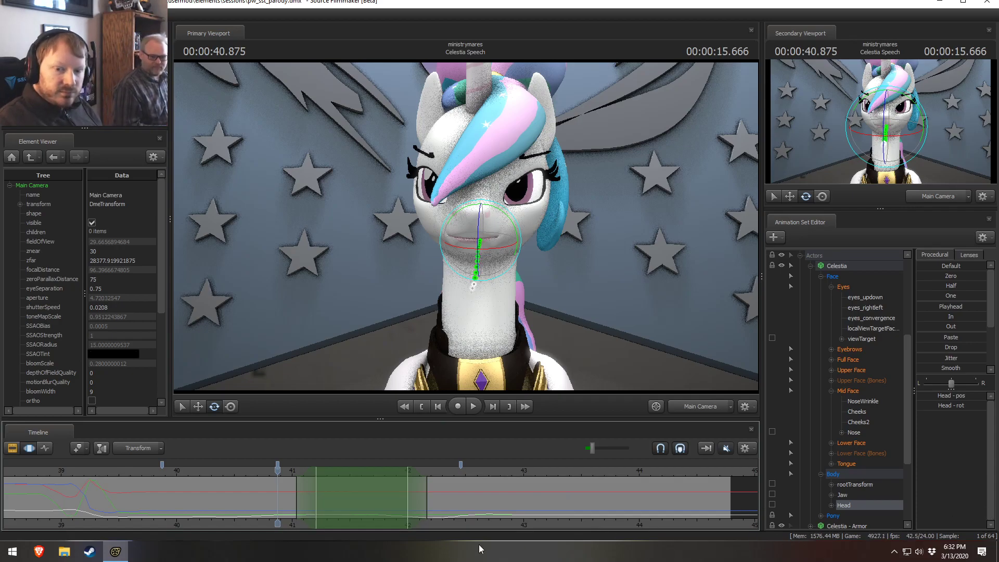
{"action": "left_click", "coordinate": [108, 476]}
{"action": "key", "text": "space"}
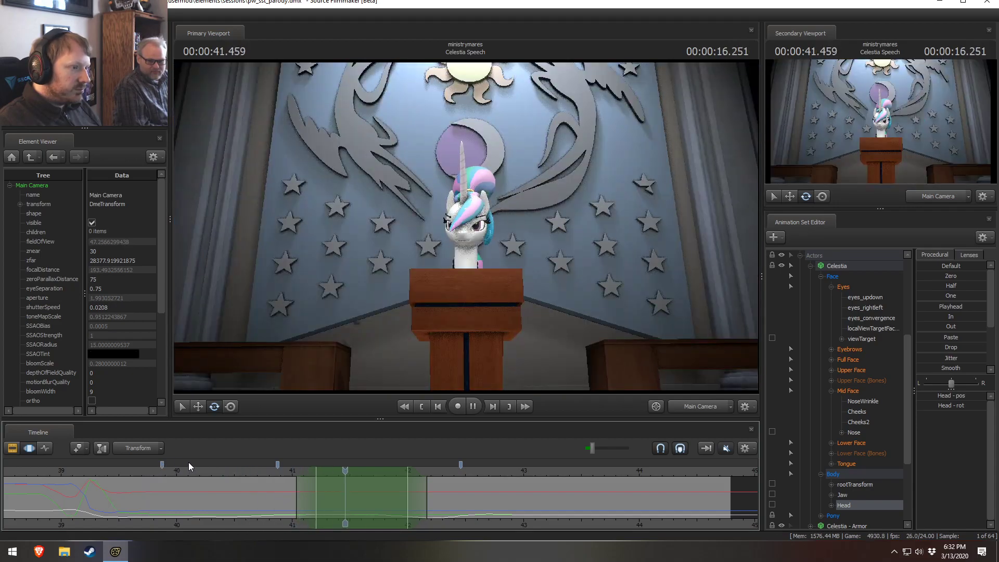
{"action": "key", "text": "space"}
{"action": "key", "text": "shift"}
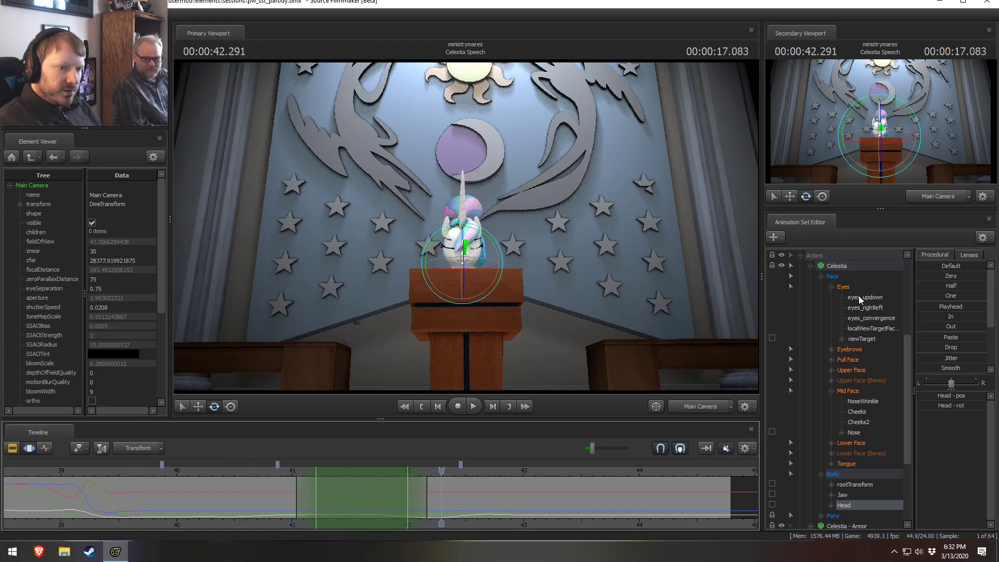
Step: Select Celestia's Eyes controls and a time range of about 40.4–42.2 s without falloff, and go to 00:00:41.125
{"action": "left_click", "coordinate": [843, 286]}
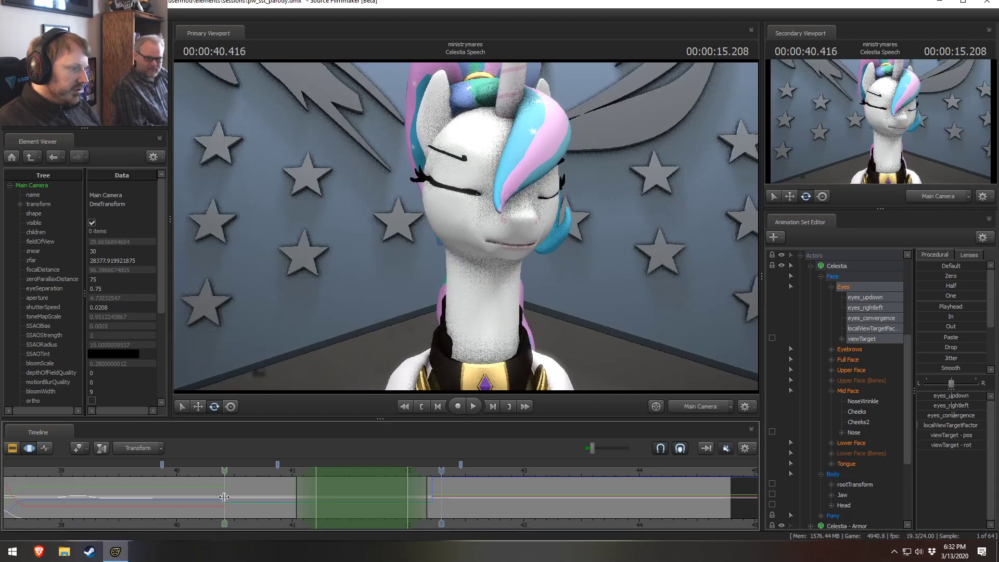
{"action": "left_click_drag", "start_coordinate": [224, 497], "coordinate": [433, 507], "text": "shift"}
{"action": "left_click", "coordinate": [281, 481]}
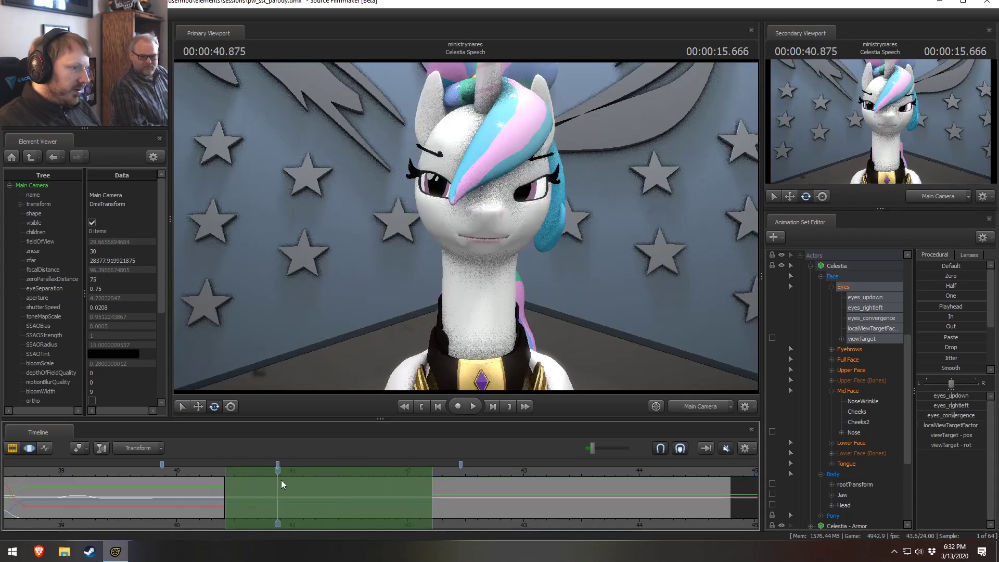
{"action": "left_click_drag", "start_coordinate": [281, 480], "coordinate": [307, 487]}
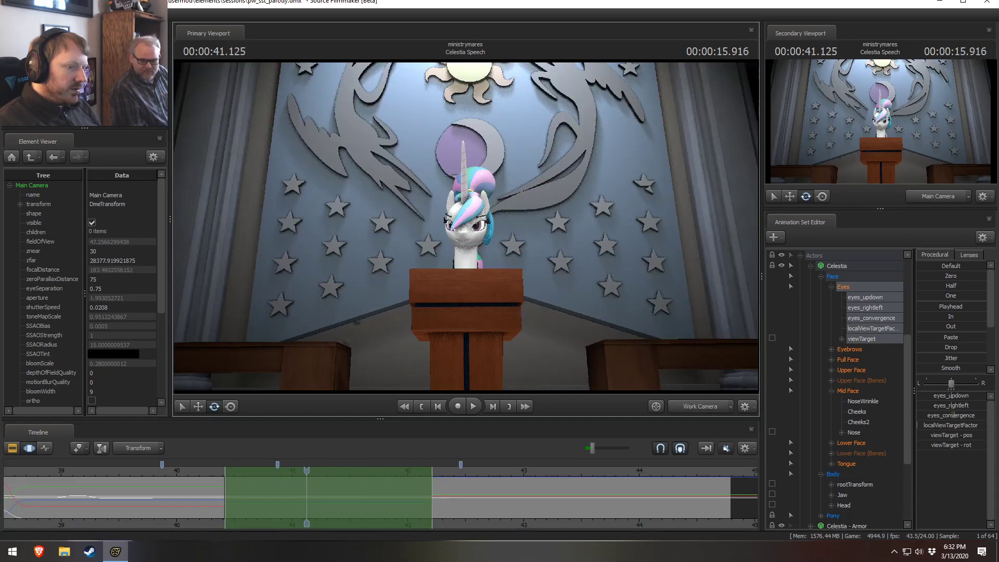
Step: Move Celestia's viewTarget at 00:00:41.125 in the work camera and check her gaze through the main camera
{"action": "key", "text": "s"}
{"action": "left_click_drag", "start_coordinate": [312, 208], "coordinate": [246, 217]}
{"action": "key", "text": "w"}
{"action": "left_click", "coordinate": [682, 410]}
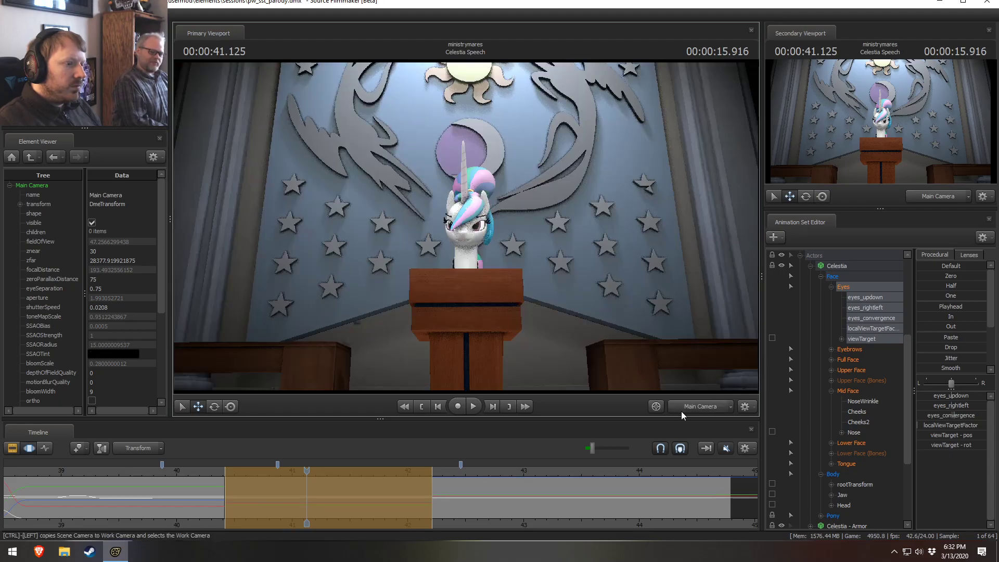
{"action": "left_click", "coordinate": [705, 409]}
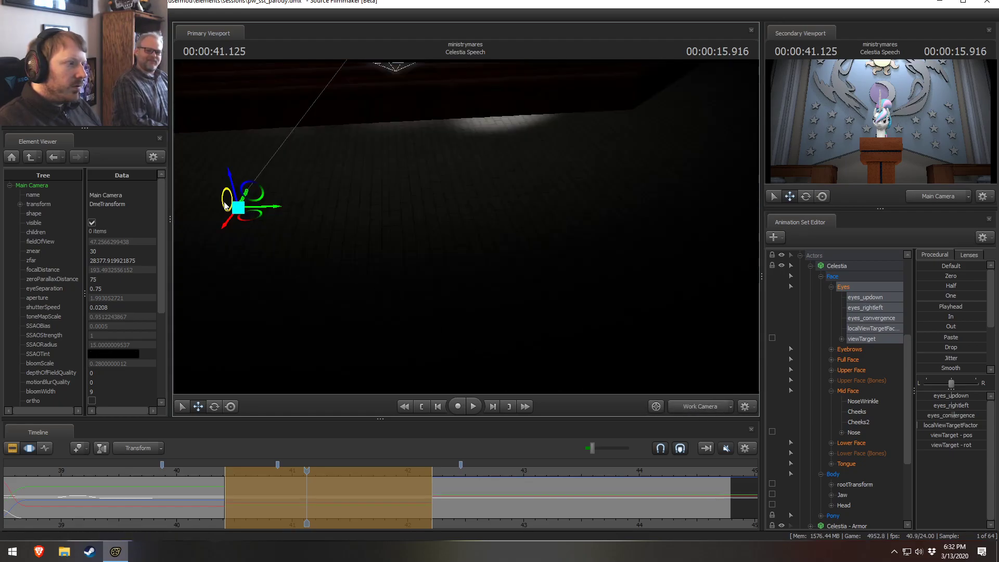
{"action": "left_click_drag", "start_coordinate": [230, 201], "coordinate": [243, 217]}
{"action": "left_click", "coordinate": [698, 407]}
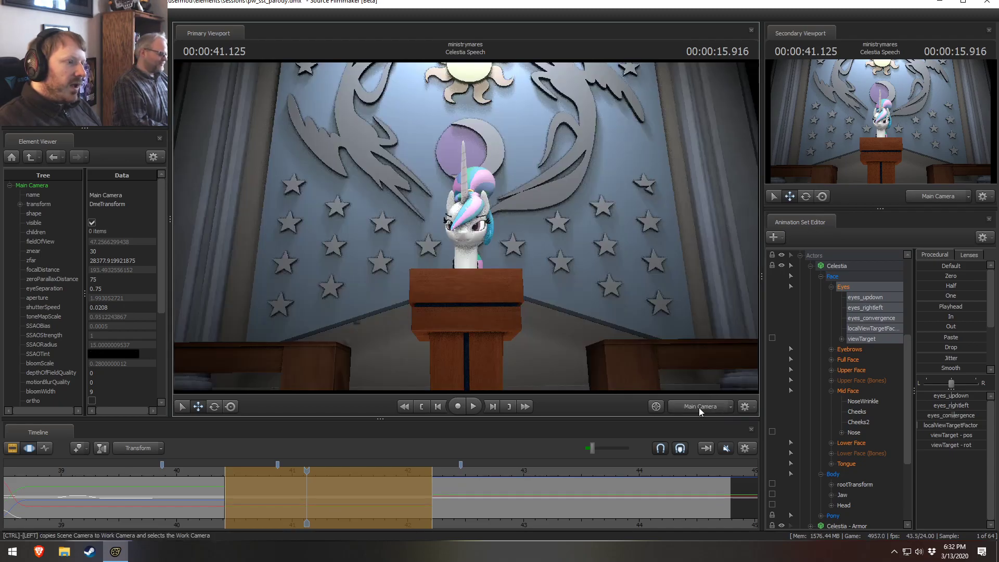
Step: Fine-tune the viewTarget's position in the work camera and replay the shot from about 40.2 s through the main camera
{"action": "left_click", "coordinate": [687, 408]}
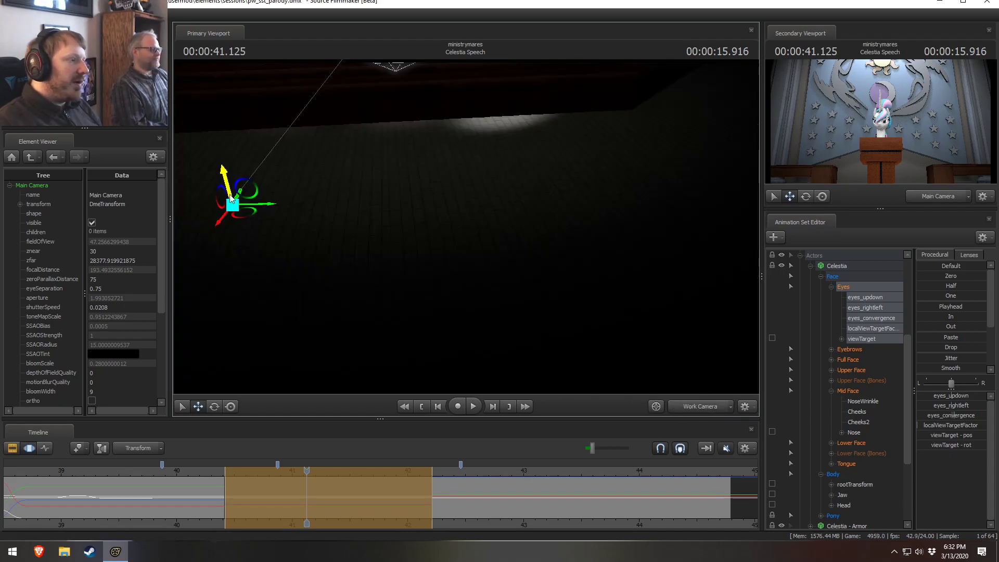
{"action": "left_click_drag", "start_coordinate": [227, 188], "coordinate": [230, 203]}
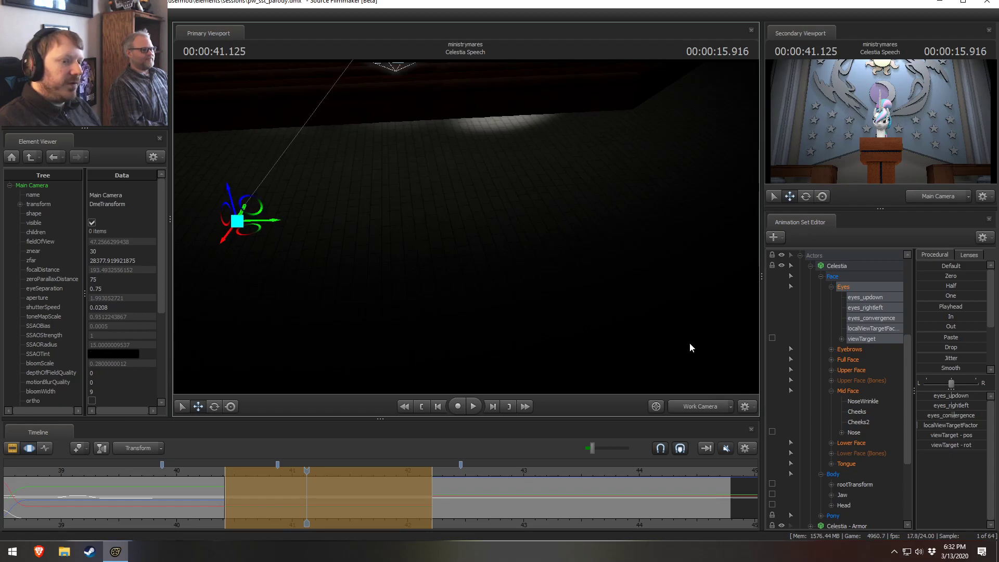
{"action": "left_click", "coordinate": [708, 409]}
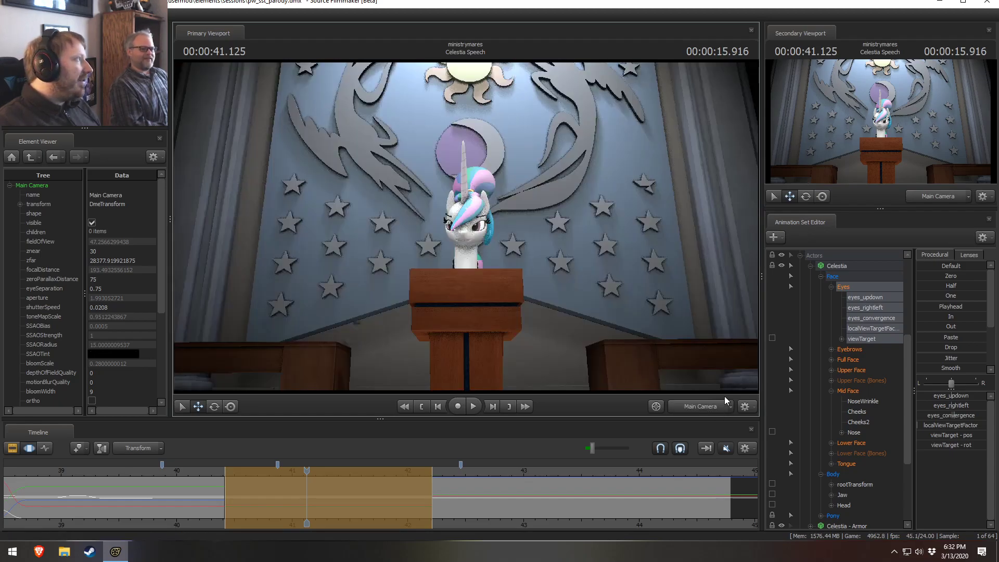
{"action": "left_click", "coordinate": [703, 407]}
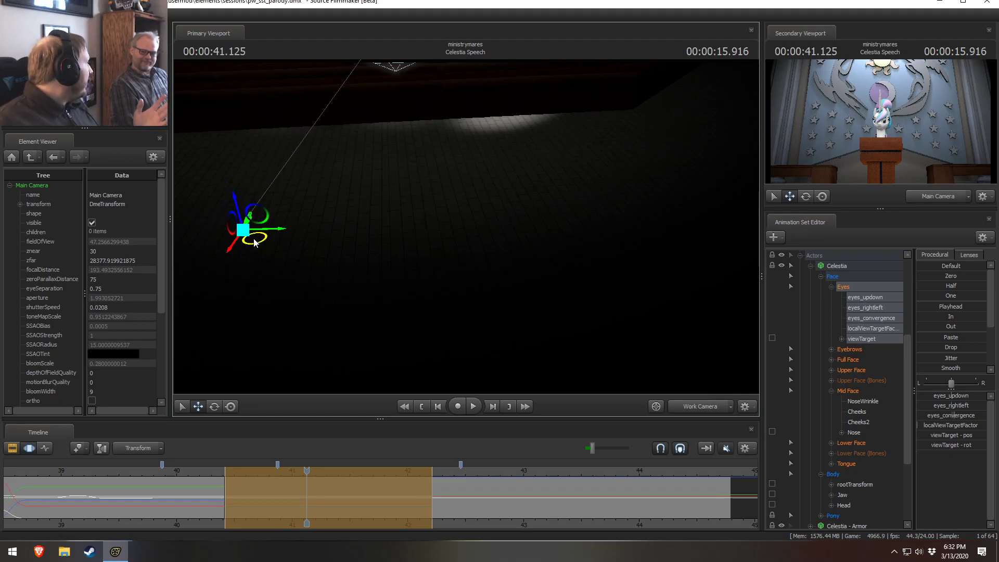
{"action": "left_click", "coordinate": [682, 406]}
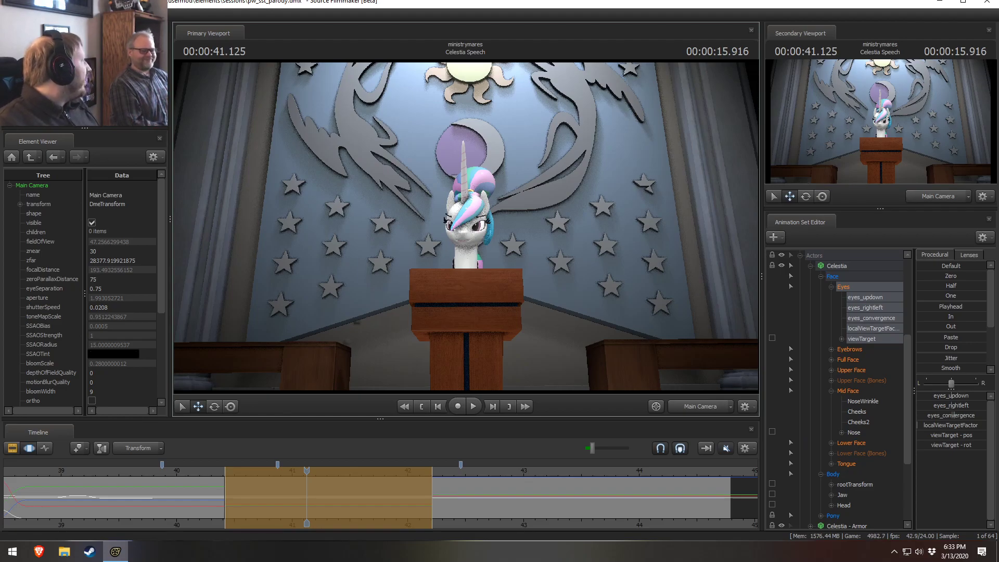
{"action": "left_click", "coordinate": [690, 401]}
{"action": "left_click", "coordinate": [695, 401]}
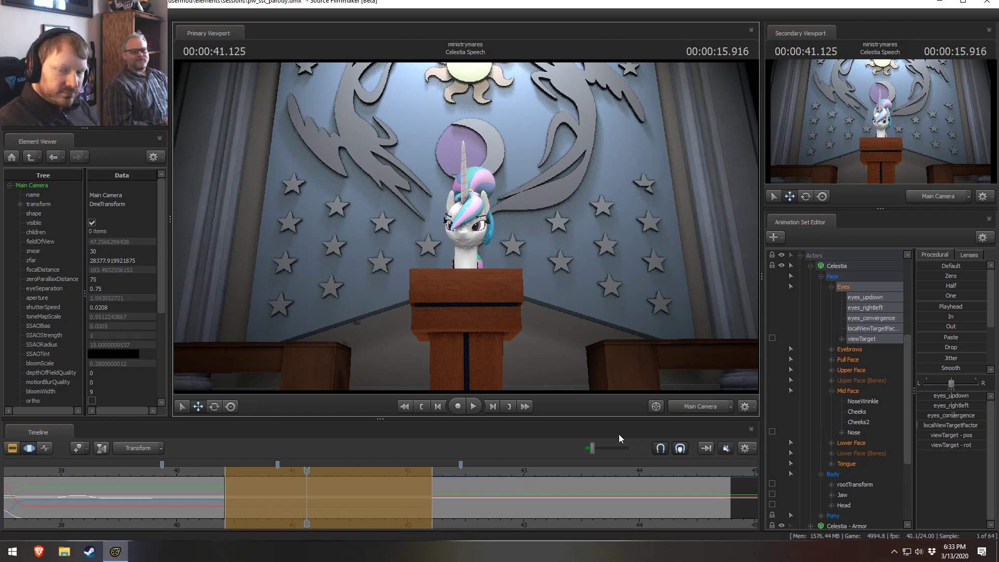
{"action": "left_click", "coordinate": [202, 471]}
{"action": "key", "text": "space"}
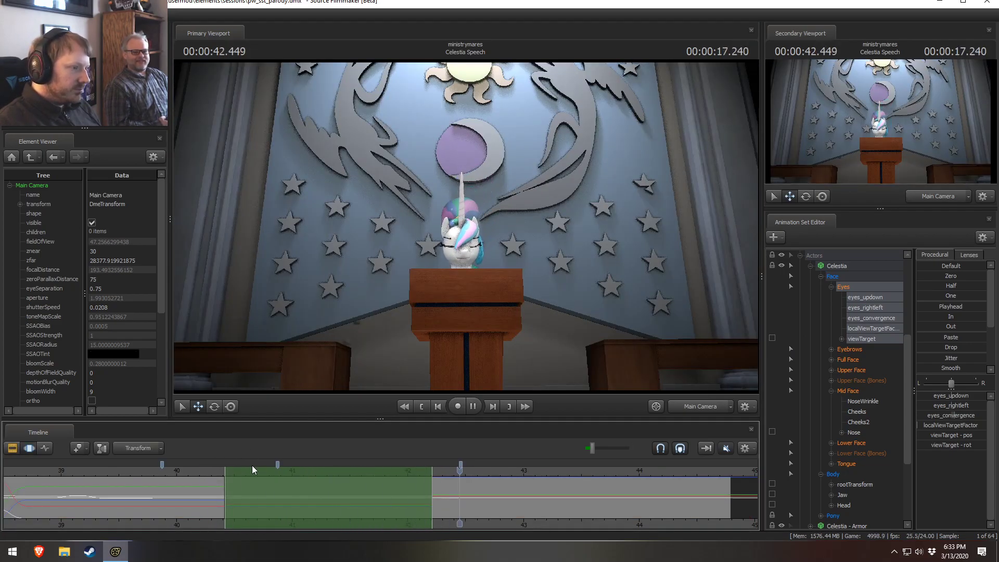
Step: Set a time selection of about 41.7–42.0 s with falloffs from about 40.8 to 42.4 s, and go to 00:00:41.750
{"action": "left_click_drag", "start_coordinate": [231, 489], "coordinate": [282, 493]}
{"action": "left_click_drag", "start_coordinate": [282, 493], "coordinate": [341, 501], "text": "shift"}
{"action": "left_click", "coordinate": [345, 501], "text": "shift"}
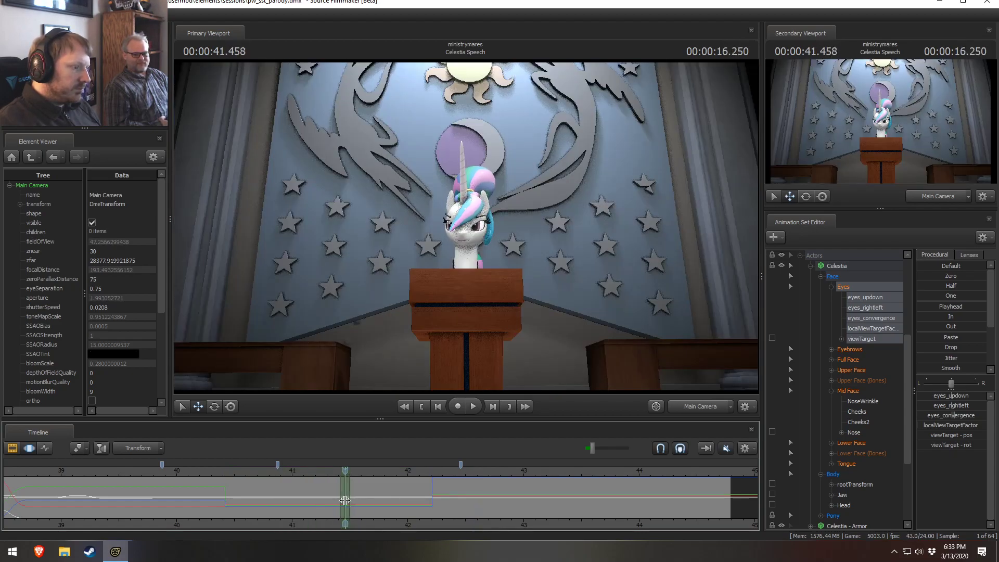
{"action": "scroll", "coordinate": [345, 501], "scroll_direction": "up", "scroll_amount": 10, "text": "shift"}
{"action": "left_click", "coordinate": [411, 490], "text": "shift"}
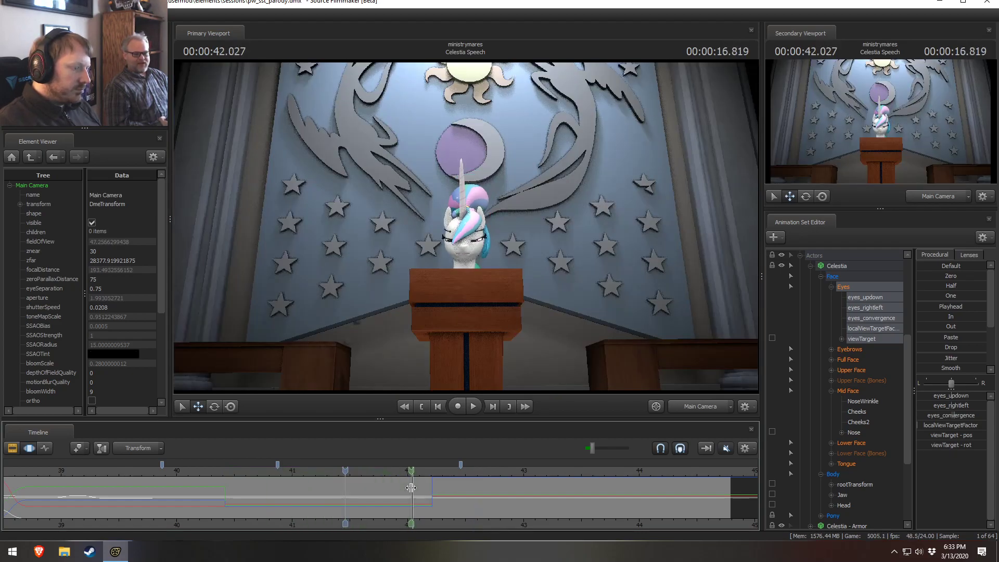
{"action": "scroll", "coordinate": [412, 500], "scroll_direction": "up", "scroll_amount": 3, "text": "shift"}
{"action": "left_click_drag", "start_coordinate": [374, 503], "coordinate": [442, 507], "text": "shift"}
{"action": "scroll", "coordinate": [432, 503], "scroll_direction": "up", "scroll_amount": 4, "text": "shift"}
{"action": "left_click_drag", "start_coordinate": [355, 481], "coordinate": [380, 479]}
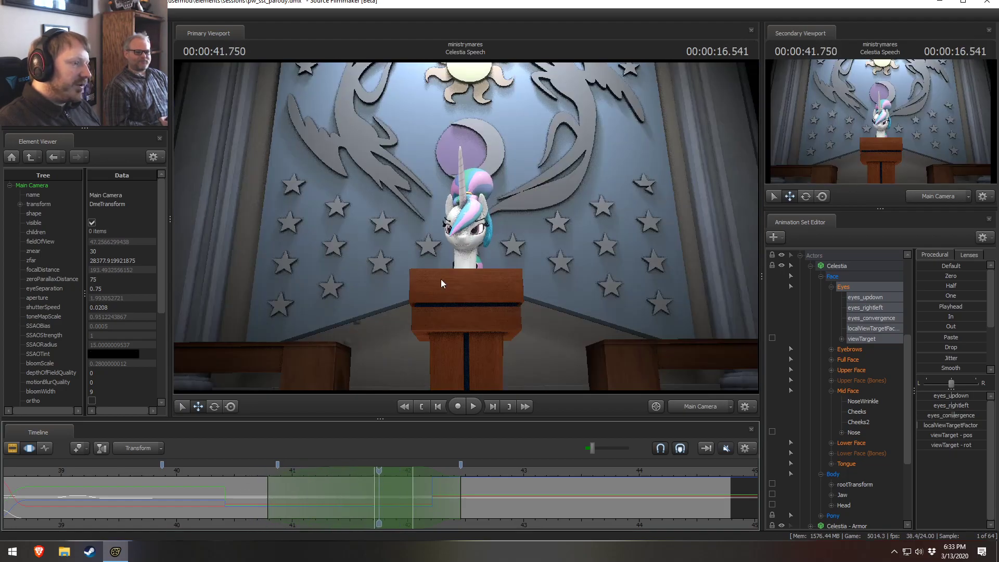
Step: Rotate Celestia's Head control at 00:00:41.750 and return to 00:00:40.500 before the wide shot
{"action": "left_click", "coordinate": [466, 247]}
{"action": "key", "text": "e"}
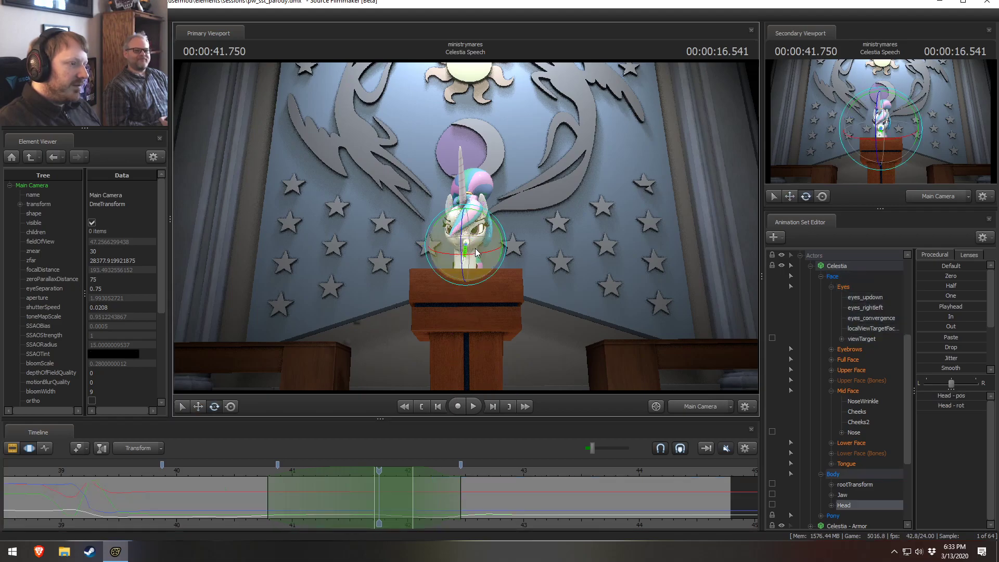
{"action": "mouse_move", "coordinate": [476, 252]}
{"action": "left_mouse_down"}
{"action": "mouse_move", "coordinate": [479, 239]}
{"action": "mouse_move", "coordinate": [465, 237]}
{"action": "mouse_move", "coordinate": [475, 245]}
{"action": "left_mouse_up"}
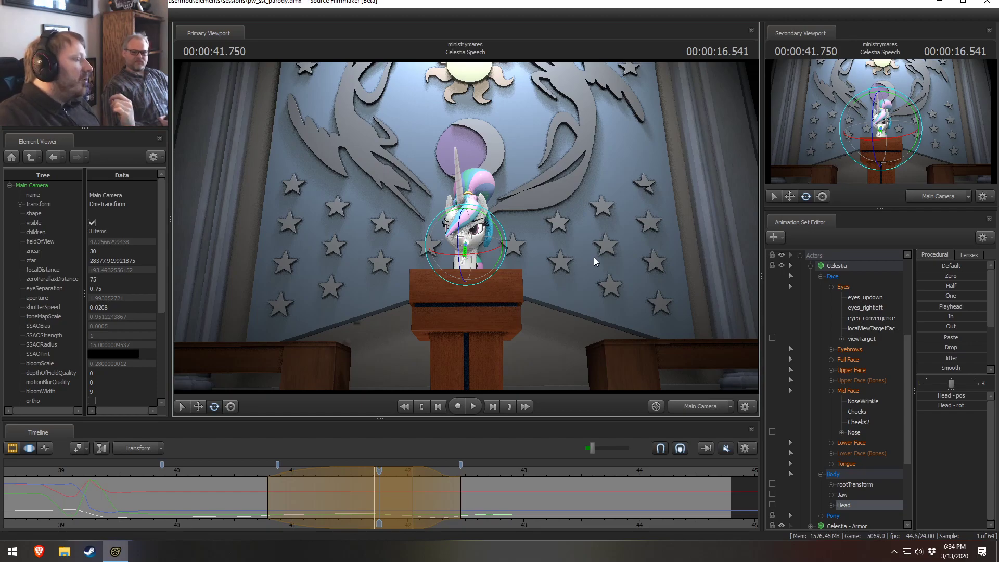
{"action": "left_click", "coordinate": [258, 473]}
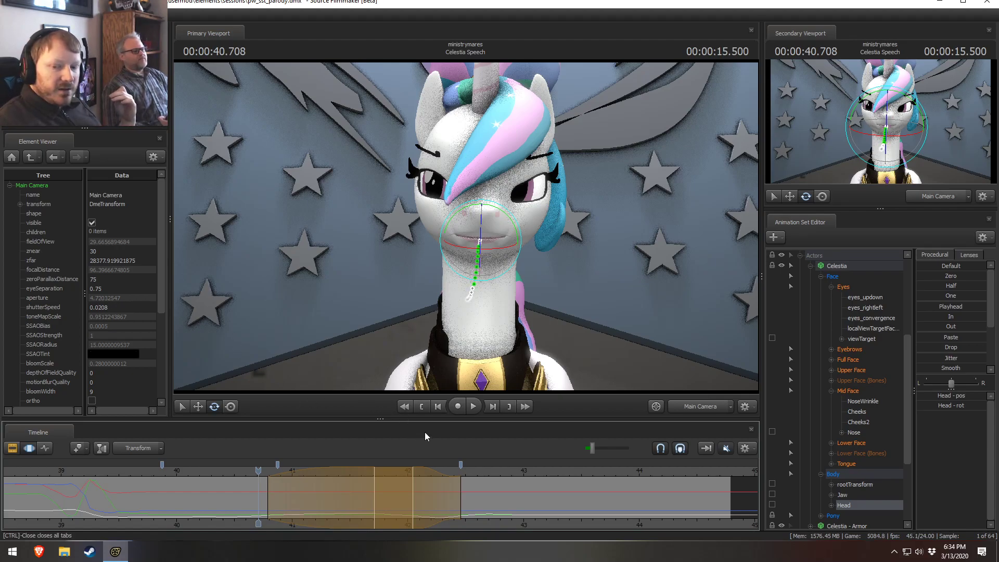
{"action": "left_click_drag", "start_coordinate": [259, 471], "coordinate": [233, 470]}
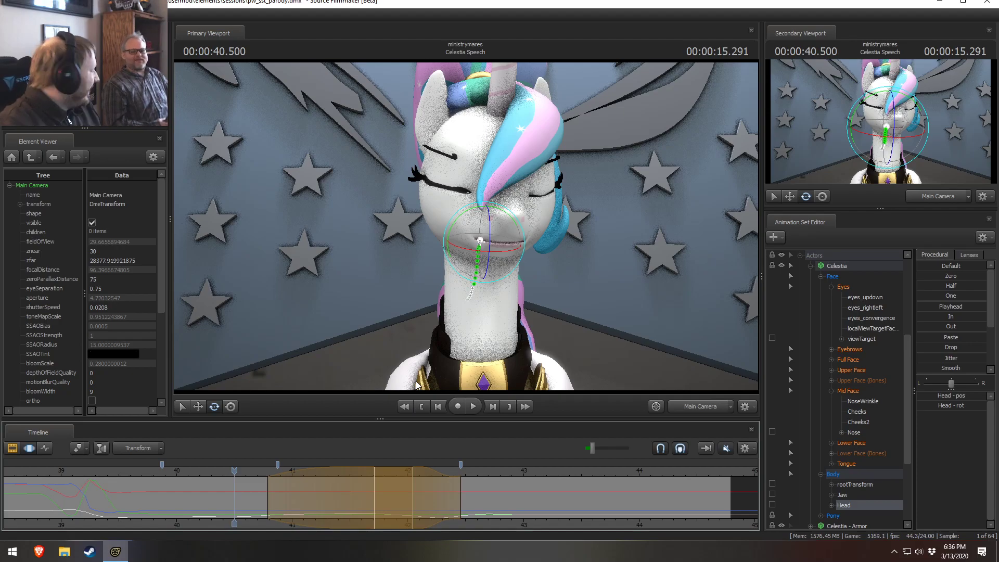
Step: Replay the cut to the wide shot from about 40.3 s to check Celestia's head rotation
{"action": "key", "text": "space"}
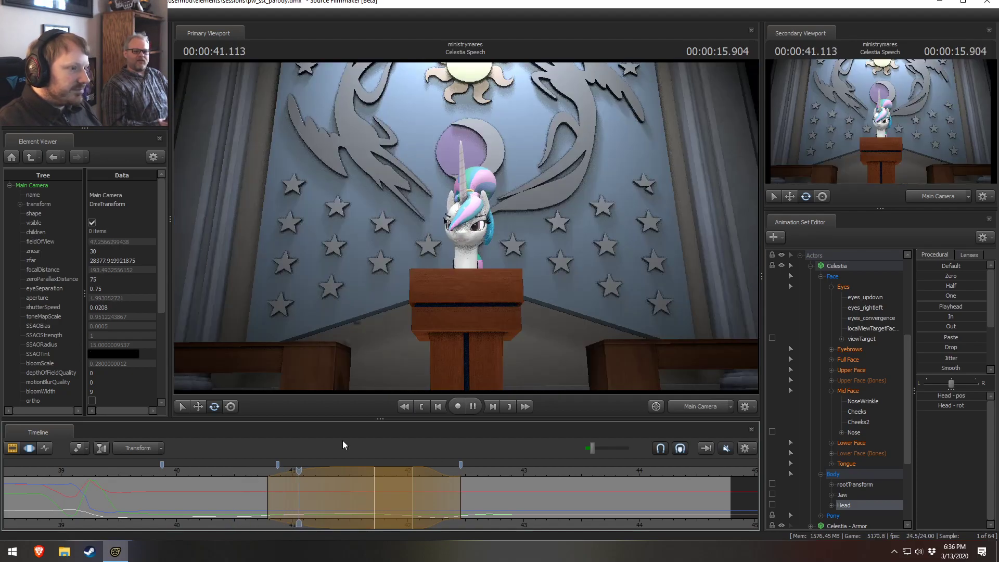
{"action": "left_click", "coordinate": [215, 470]}
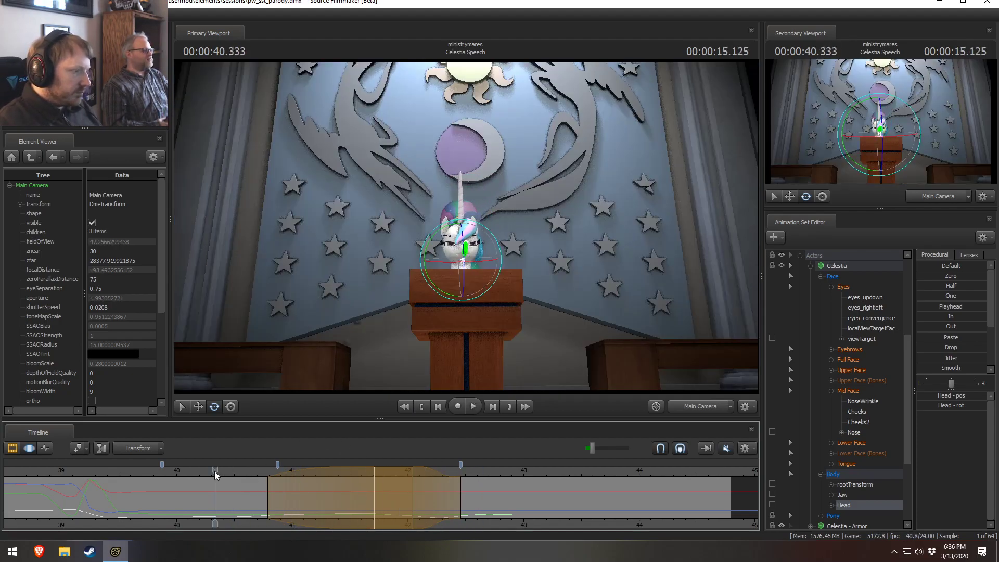
{"action": "key", "text": "space"}
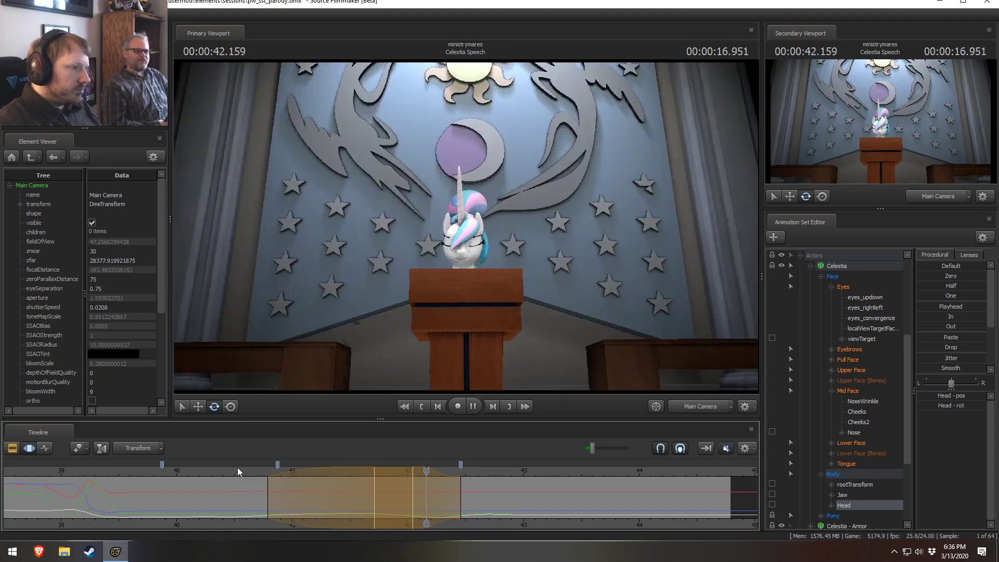
{"action": "key", "text": "space"}
{"action": "left_click", "coordinate": [254, 470]}
{"action": "key", "text": "space"}
{"action": "key", "text": "space"}
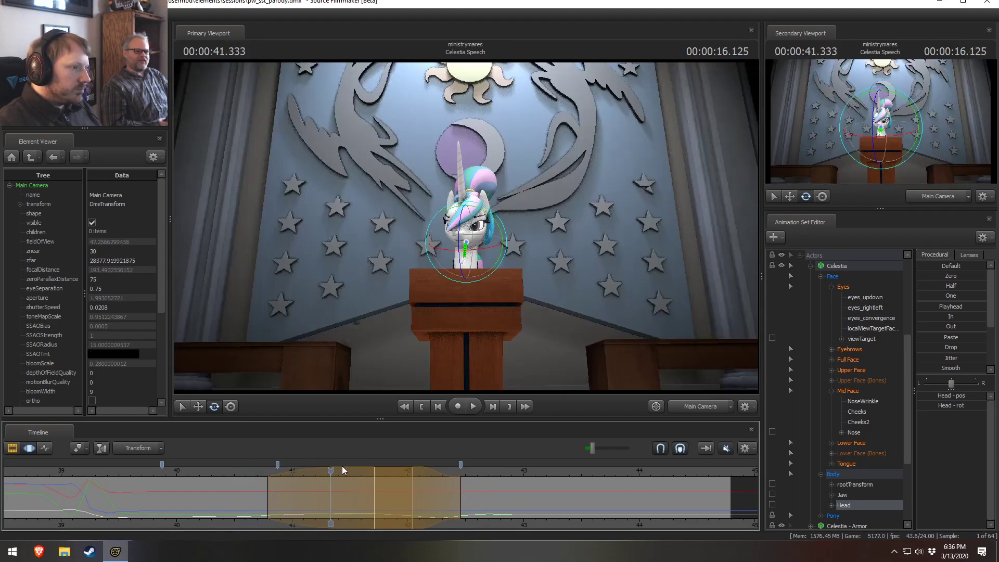
Step: Clear the falloff time selection on the Head control and go to 00:00:41.500
{"action": "key", "text": "F2"}
{"action": "key", "text": "F3"}
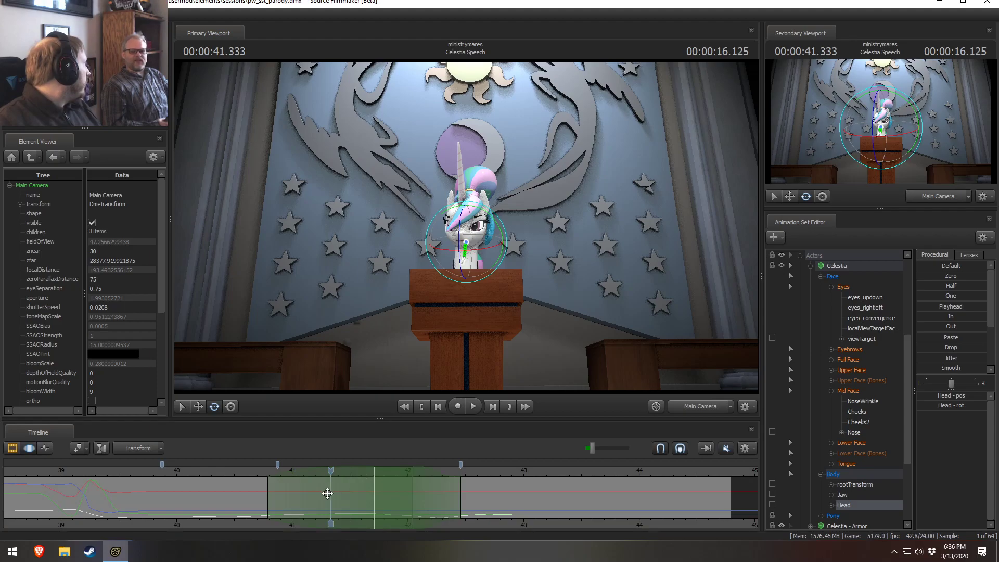
{"action": "key", "text": "shift"}
{"action": "key", "text": "shift"}
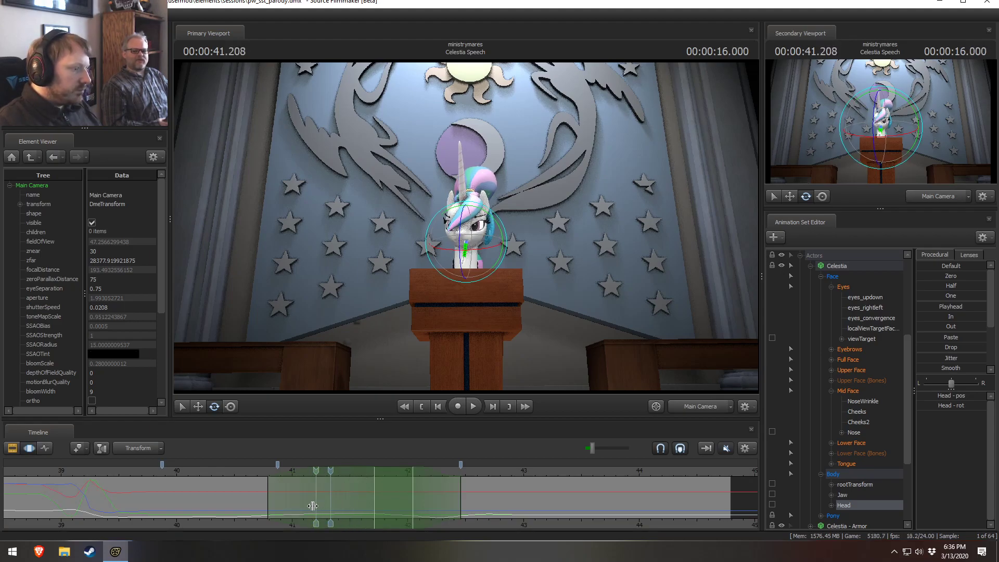
{"action": "left_click", "coordinate": [349, 505]}
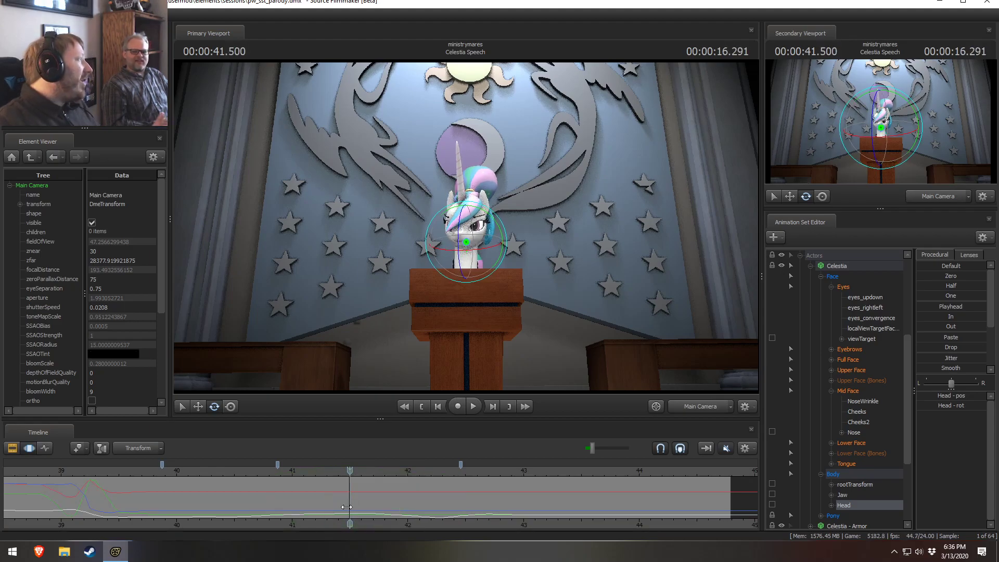
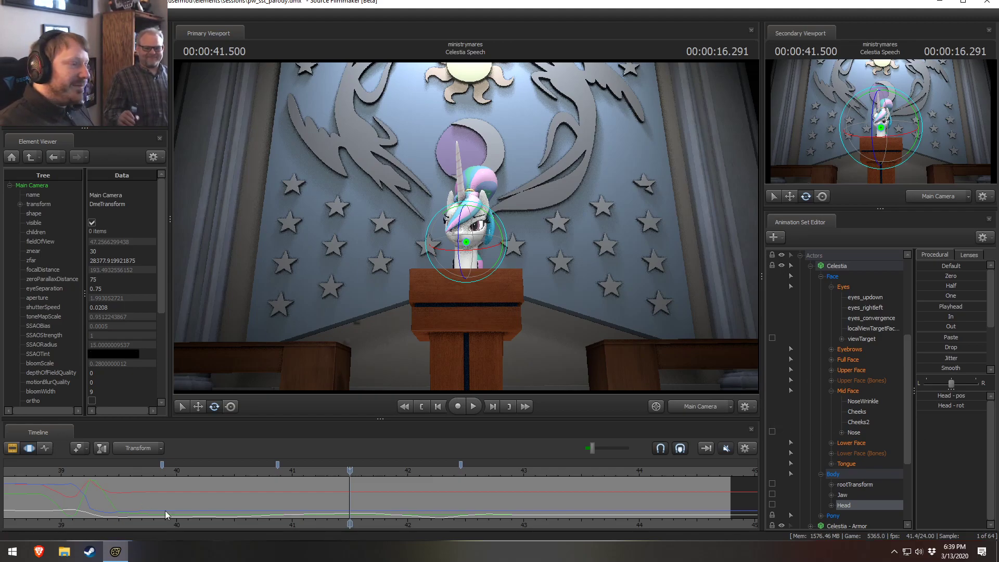
Step: Check the pose at 00:00:41.000, and replay the speech from about 38.7 s past 42 s
{"action": "left_click", "coordinate": [293, 467]}
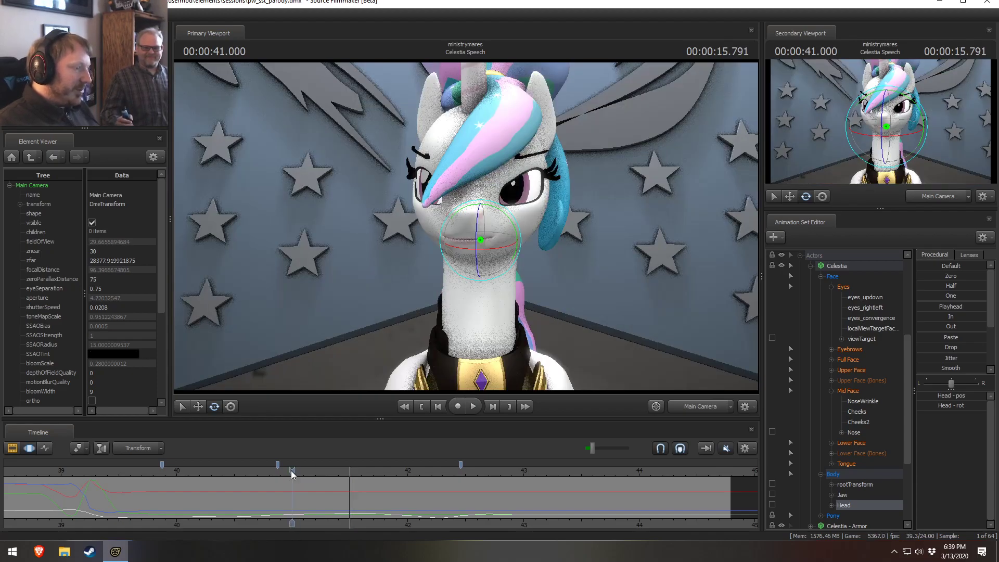
{"action": "middle_click_drag", "start_coordinate": [300, 524], "coordinate": [246, 512]}
{"action": "mouse_move", "coordinate": [237, 471]}
{"action": "left_mouse_down"}
{"action": "mouse_move", "coordinate": [228, 470]}
{"action": "mouse_move", "coordinate": [236, 472]}
{"action": "left_mouse_up"}
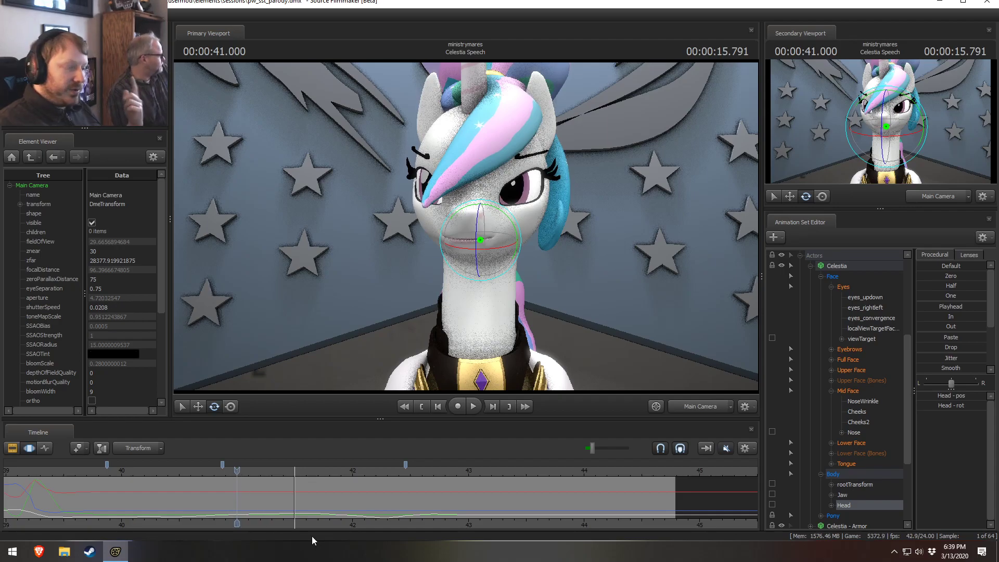
{"action": "middle_click_drag", "start_coordinate": [320, 525], "coordinate": [519, 508]}
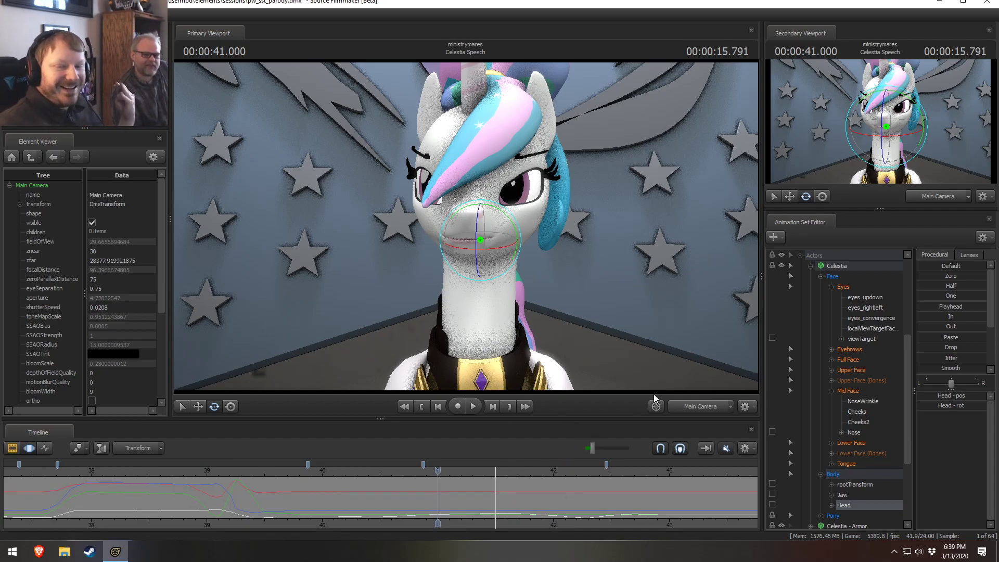
{"action": "scroll", "coordinate": [342, 492], "scroll_direction": "up", "scroll_amount": 1}
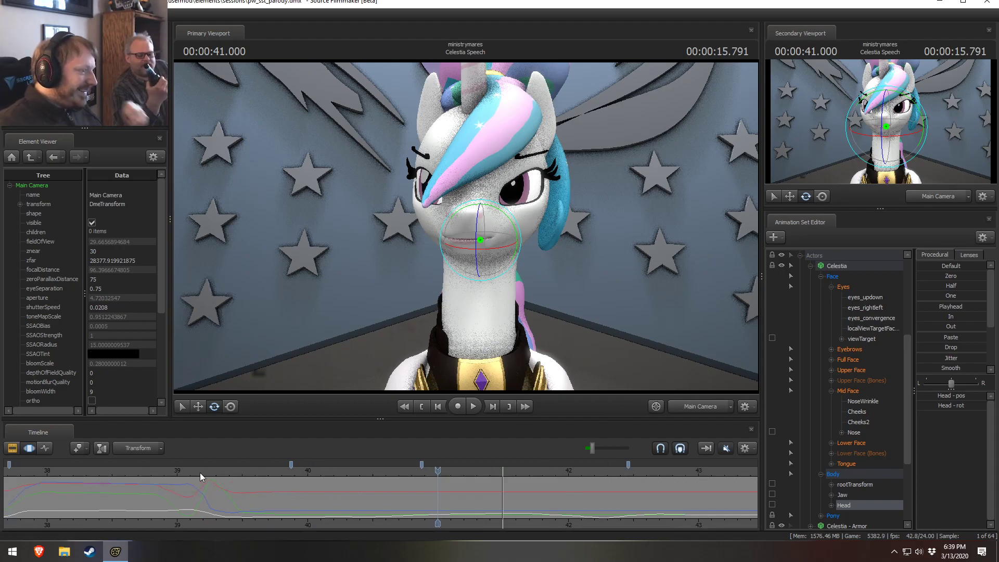
{"action": "left_click", "coordinate": [138, 470]}
{"action": "key", "text": "space"}
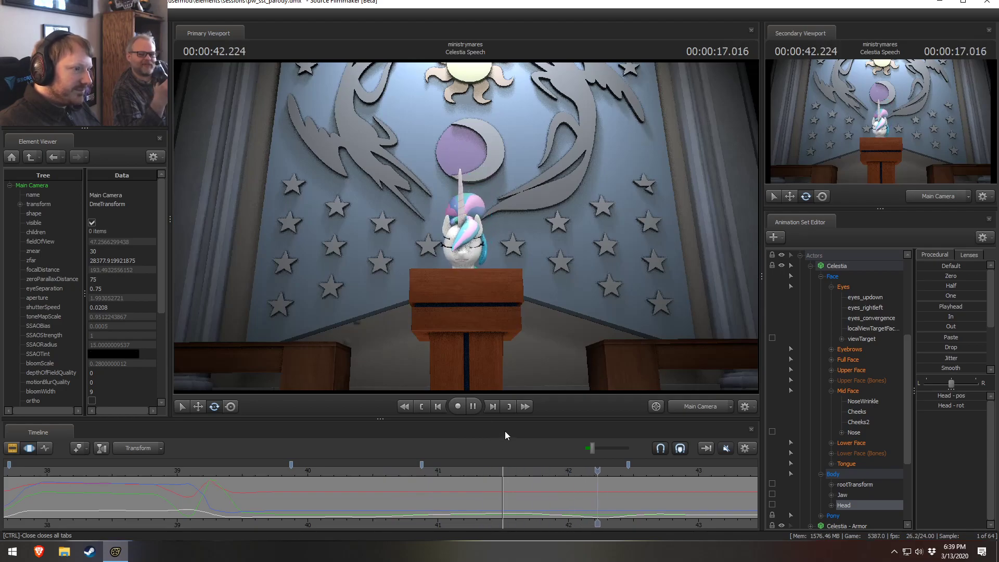
{"action": "key", "text": "space"}
Step: Select Celestia's Upper Face controls, set a time selection of about 42.1–42.5 s with falloffs from about 41.8 to 43.0 s, and go to 00:00:42.083
{"action": "key", "text": "shift"}
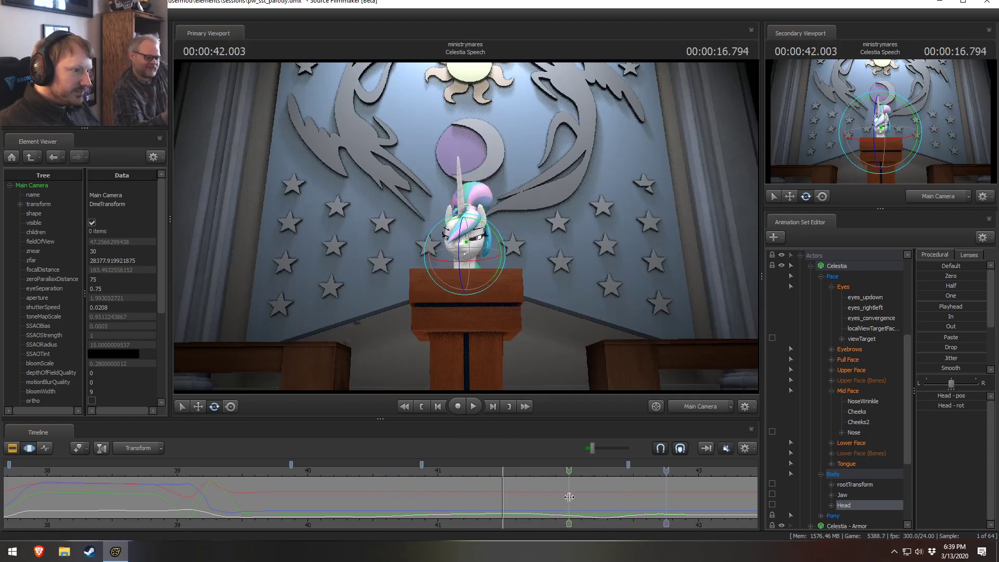
{"action": "left_click", "coordinate": [846, 369]}
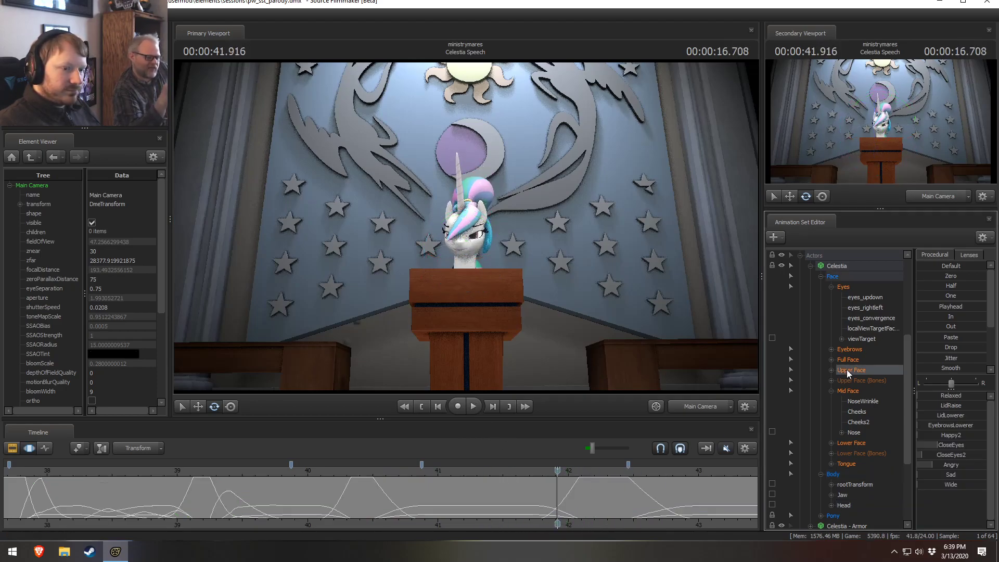
{"action": "scroll", "coordinate": [616, 495], "scroll_direction": "up", "scroll_amount": 2}
{"action": "key", "text": "shift"}
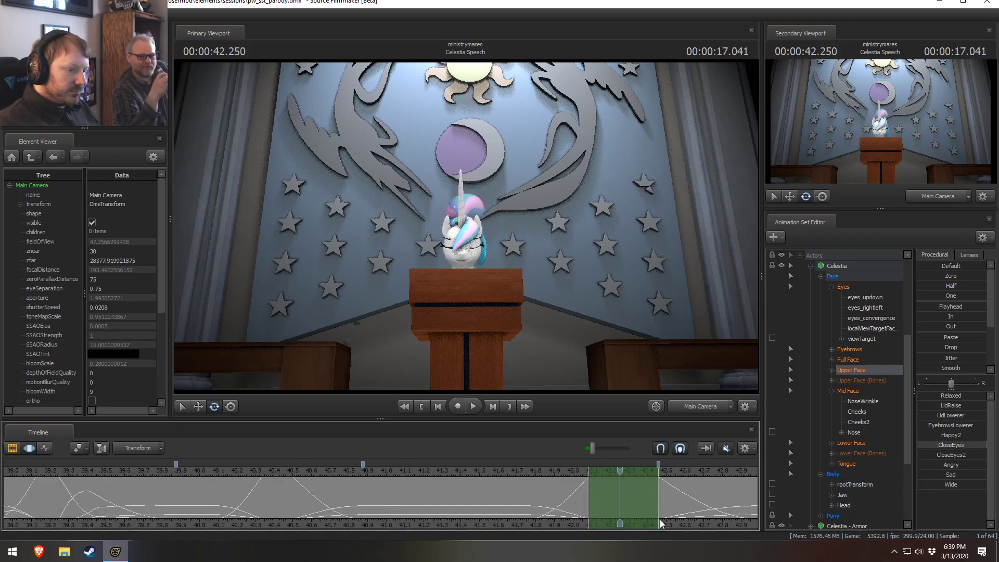
{"action": "middle_click_drag", "start_coordinate": [660, 519], "coordinate": [427, 511]}
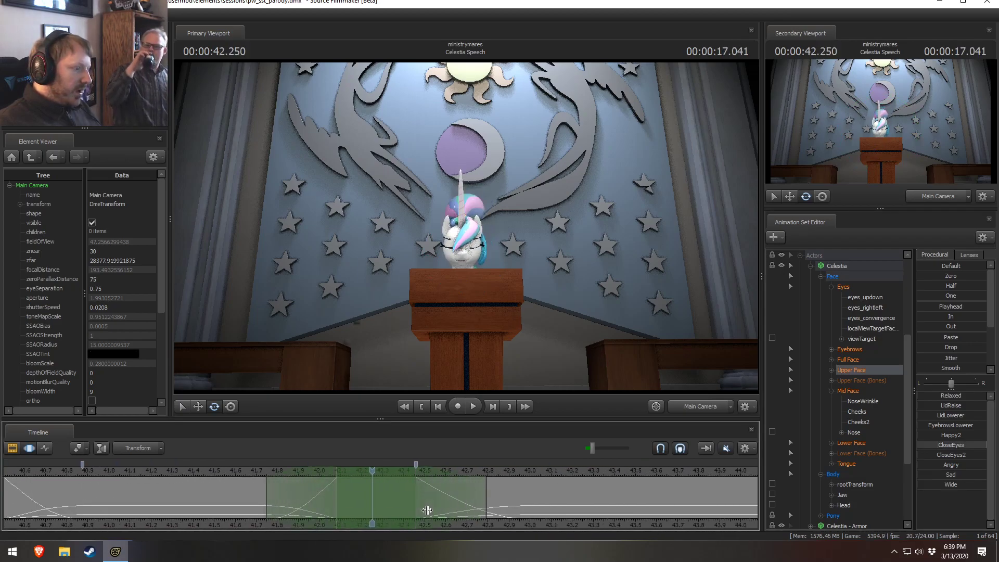
{"action": "scroll", "coordinate": [427, 510], "scroll_direction": "down", "scroll_amount": 1}
{"action": "left_click_drag", "start_coordinate": [479, 510], "coordinate": [526, 521]}
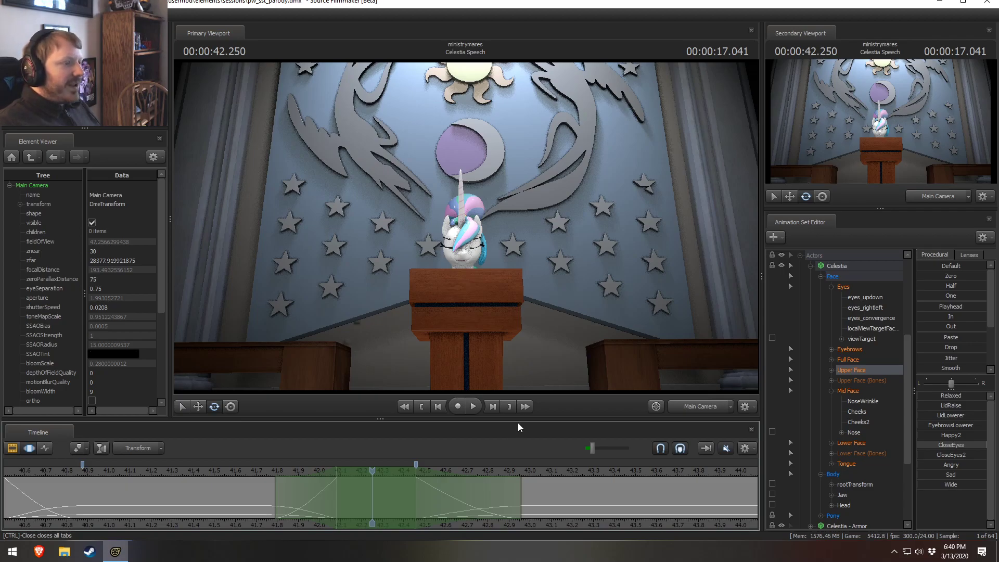
{"action": "left_click_drag", "start_coordinate": [372, 471], "coordinate": [339, 477]}
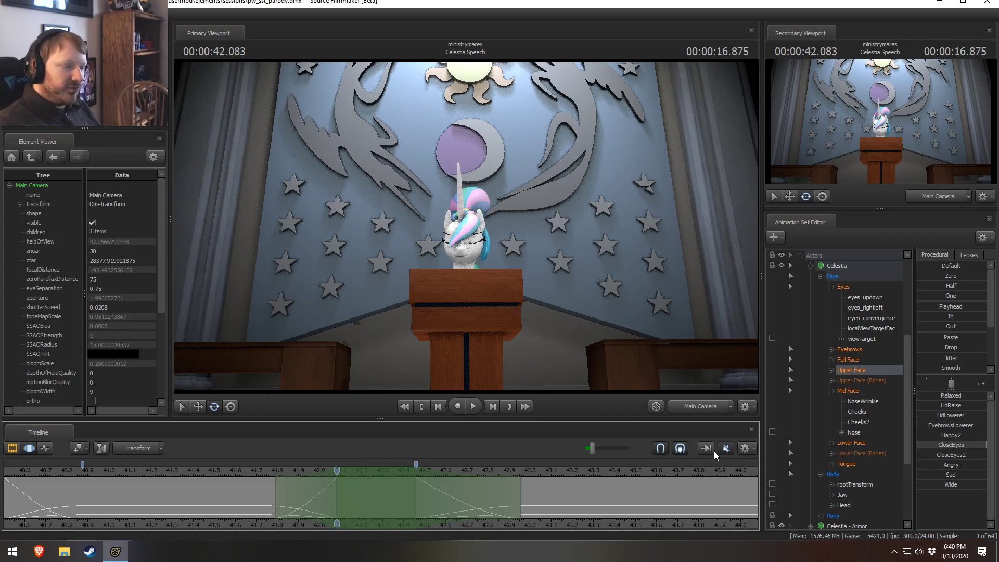
{"action": "mouse_move", "coordinate": [337, 474]}
{"action": "left_mouse_down"}
{"action": "mouse_move", "coordinate": [363, 477]}
{"action": "mouse_move", "coordinate": [337, 476]}
{"action": "left_mouse_up"}
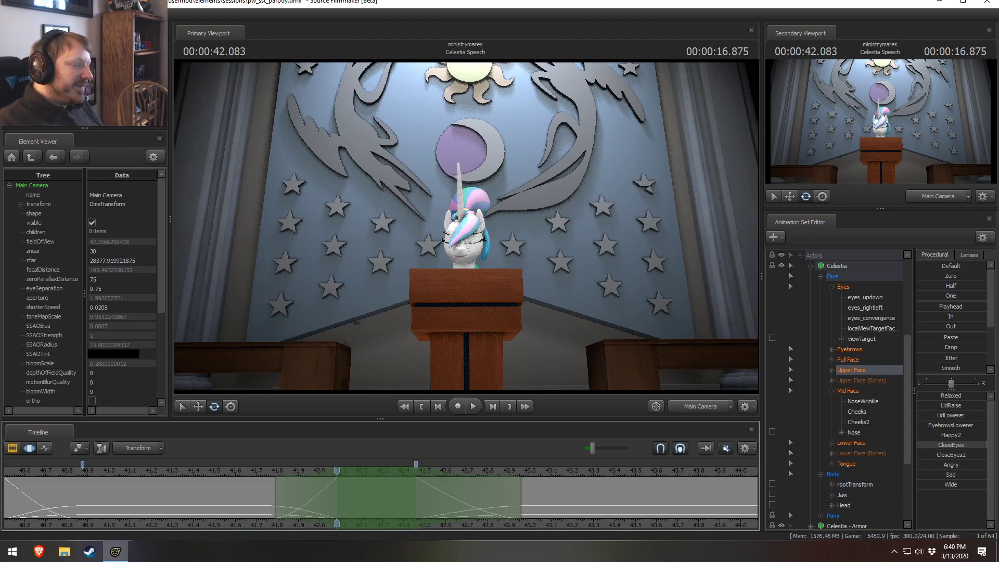
{"action": "middle_click_drag", "start_coordinate": [560, 531], "coordinate": [534, 528]}
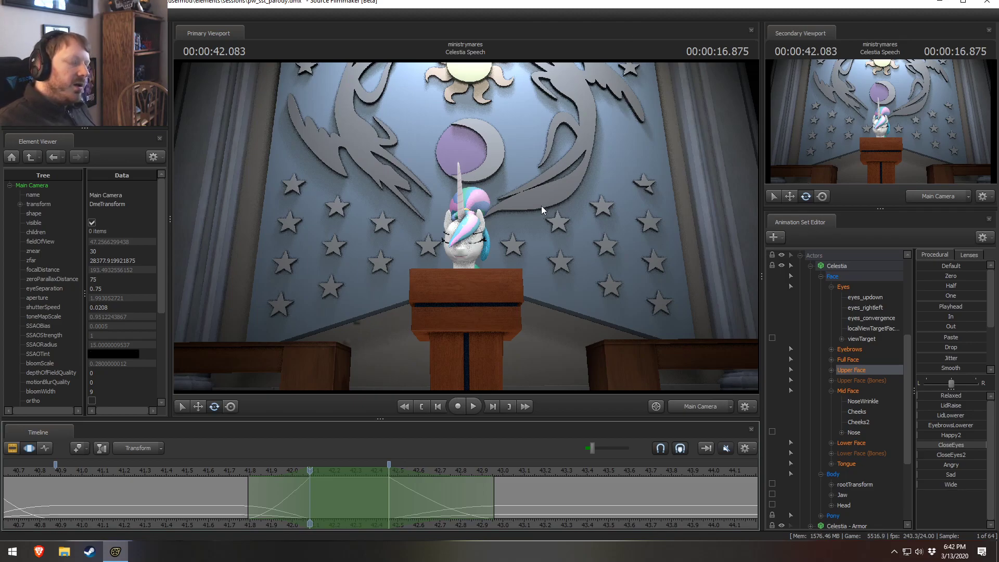
Step: Save the session pw_sst_parody.dmx and bring up the dialog for opening another session
{"action": "double_click", "coordinate": [335, 4]}
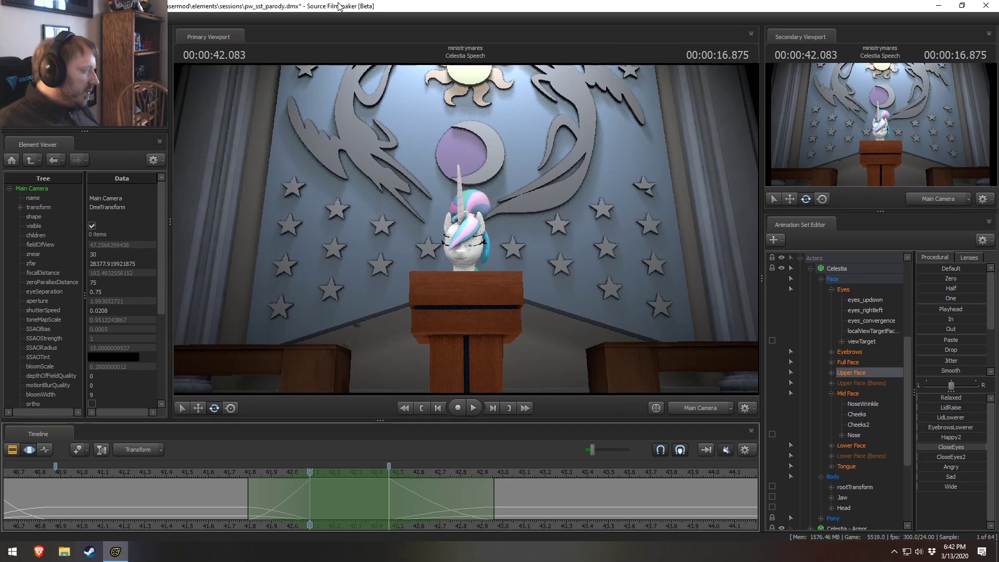
{"action": "left_click", "coordinate": [11, 18]}
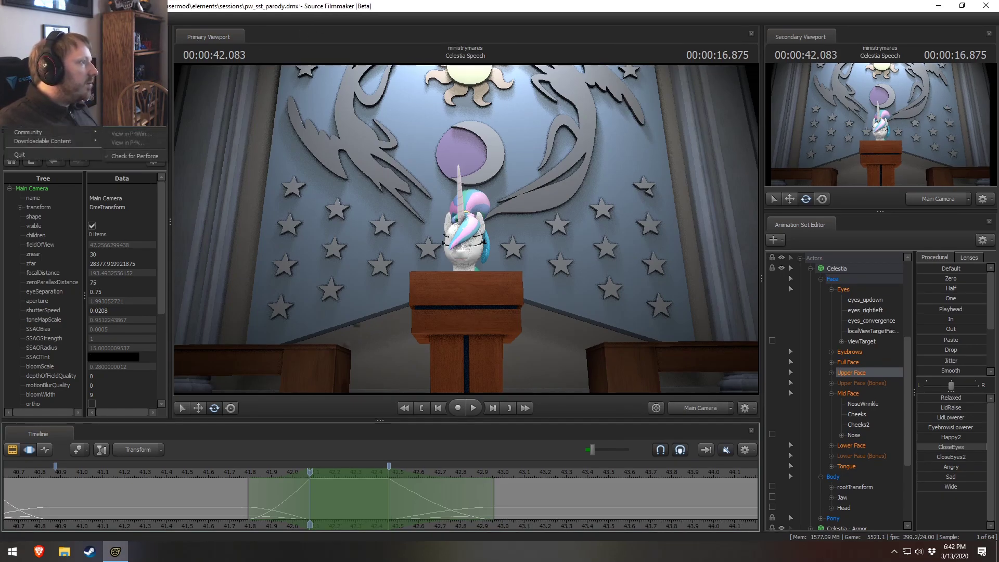
{"action": "left_click", "coordinate": [22, 37]}
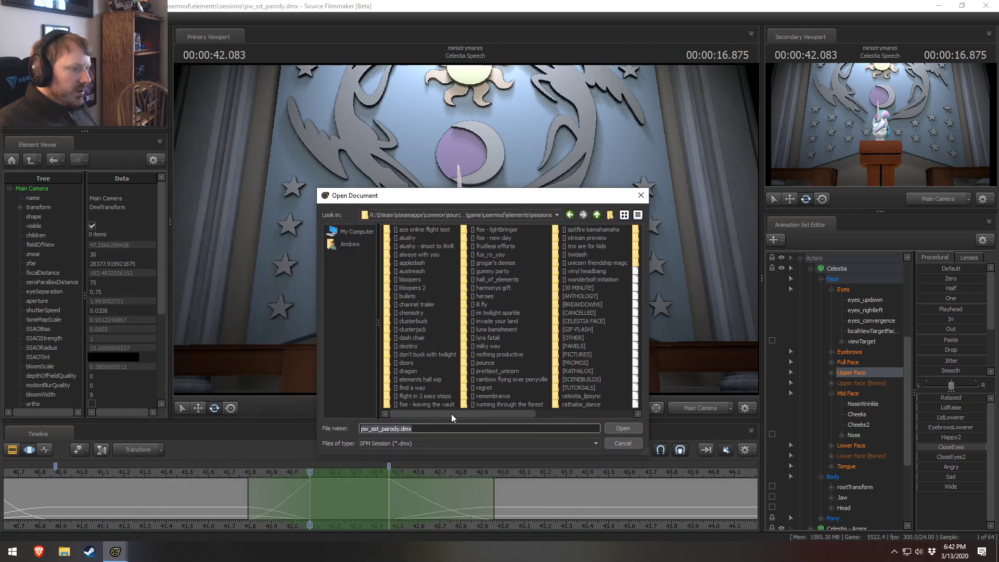
Step: Look through the sessions folder and its [OTHER] subfolder for an older session file
{"action": "left_click_drag", "start_coordinate": [451, 414], "coordinate": [559, 401]}
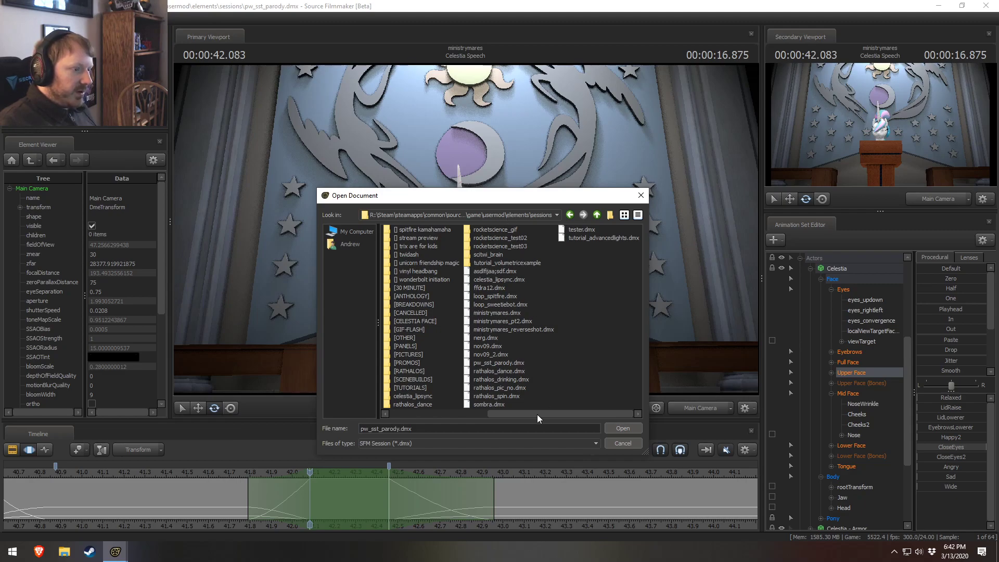
{"action": "left_click_drag", "start_coordinate": [537, 414], "coordinate": [401, 397]}
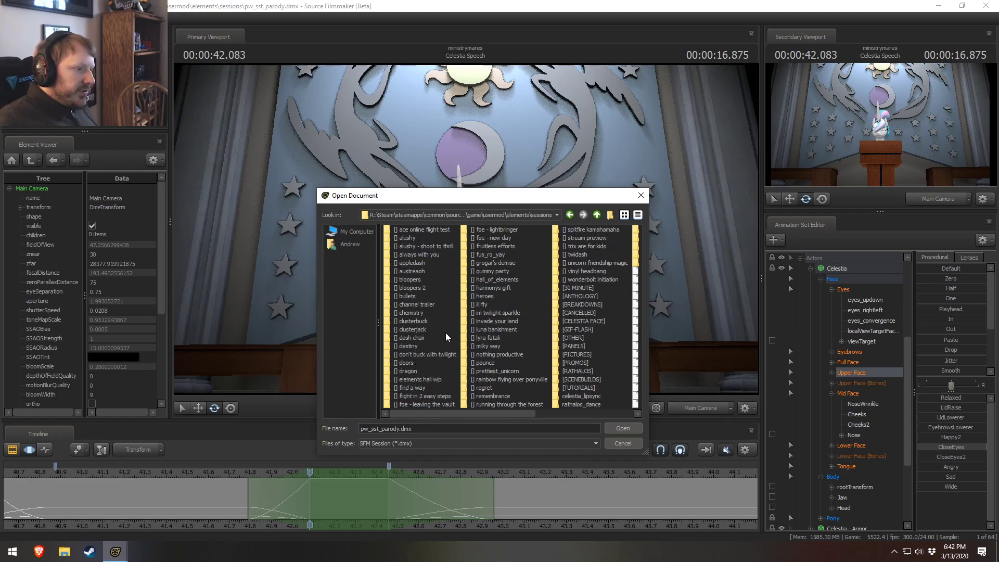
{"action": "left_click_drag", "start_coordinate": [432, 414], "coordinate": [543, 395]}
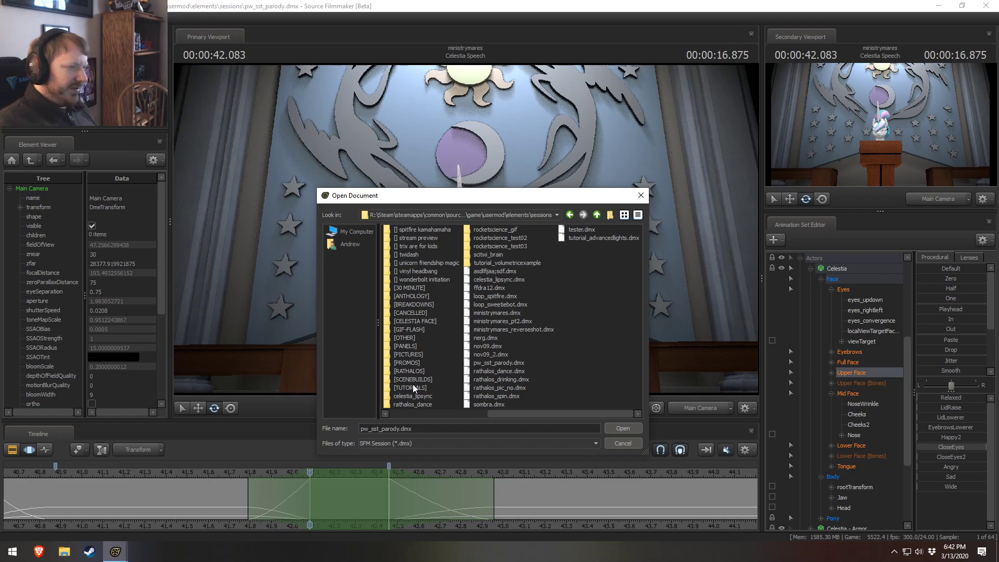
{"action": "double_click", "coordinate": [408, 338]}
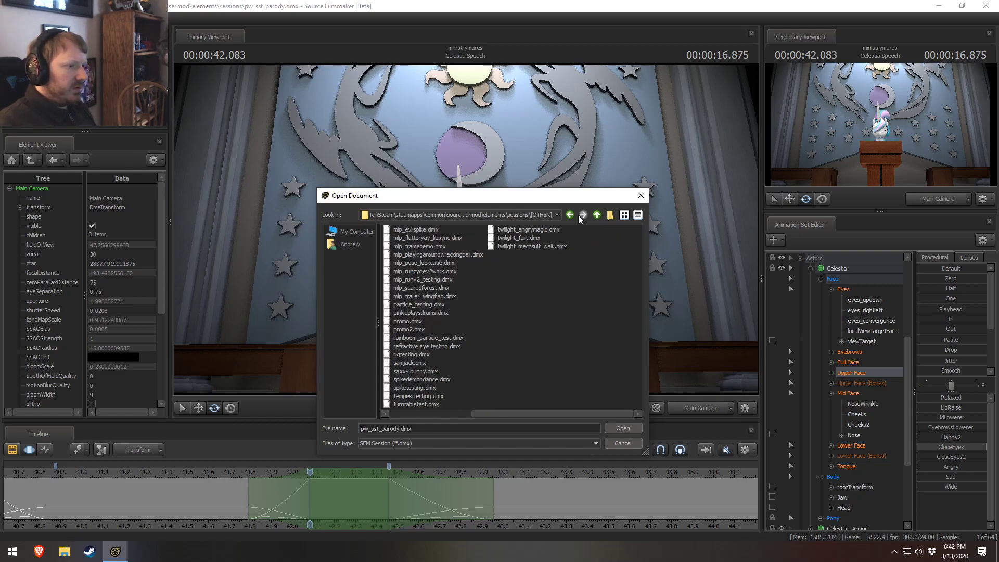
{"action": "left_click", "coordinate": [596, 215]}
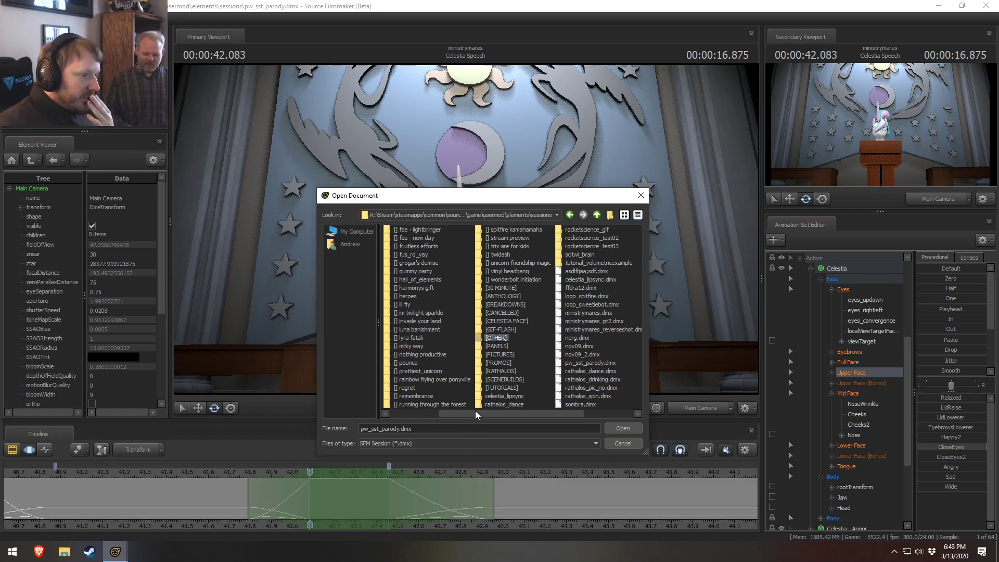
Step: Look through the sessions folder and its [CANCELLED] subfolder for an older session to open
{"action": "left_click_drag", "start_coordinate": [475, 410], "coordinate": [389, 411]}
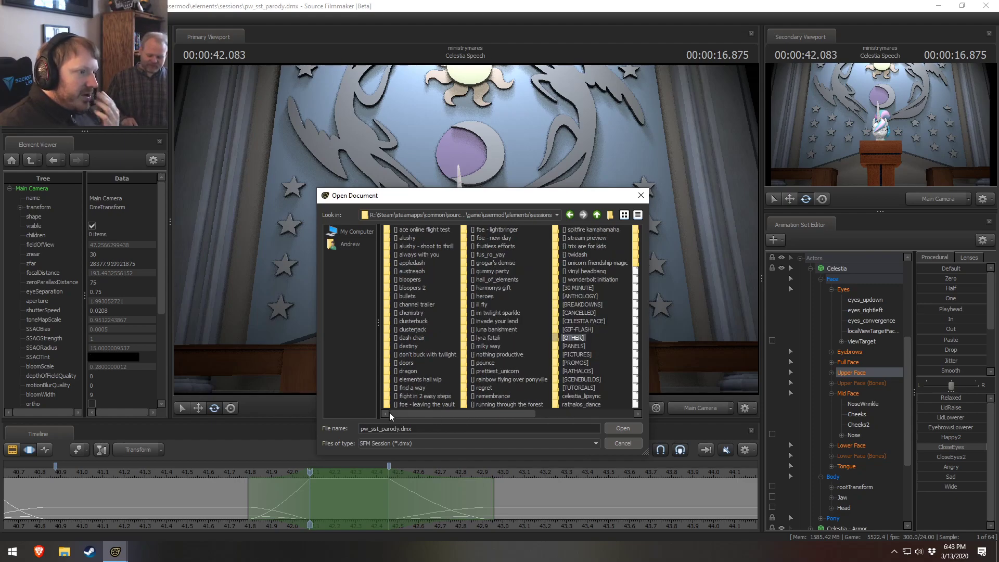
{"action": "left_click_drag", "start_coordinate": [416, 414], "coordinate": [470, 412]}
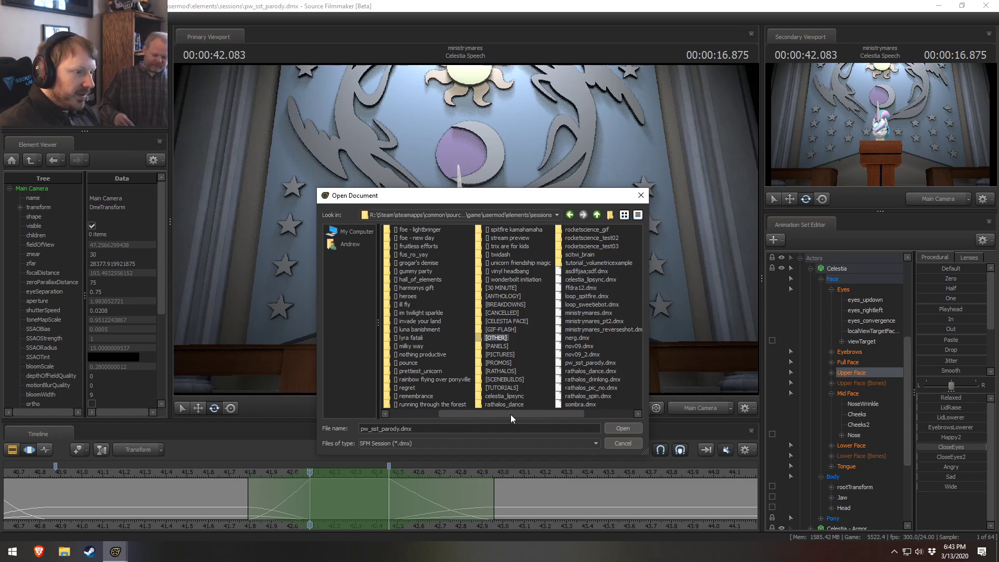
{"action": "double_click", "coordinate": [507, 314]}
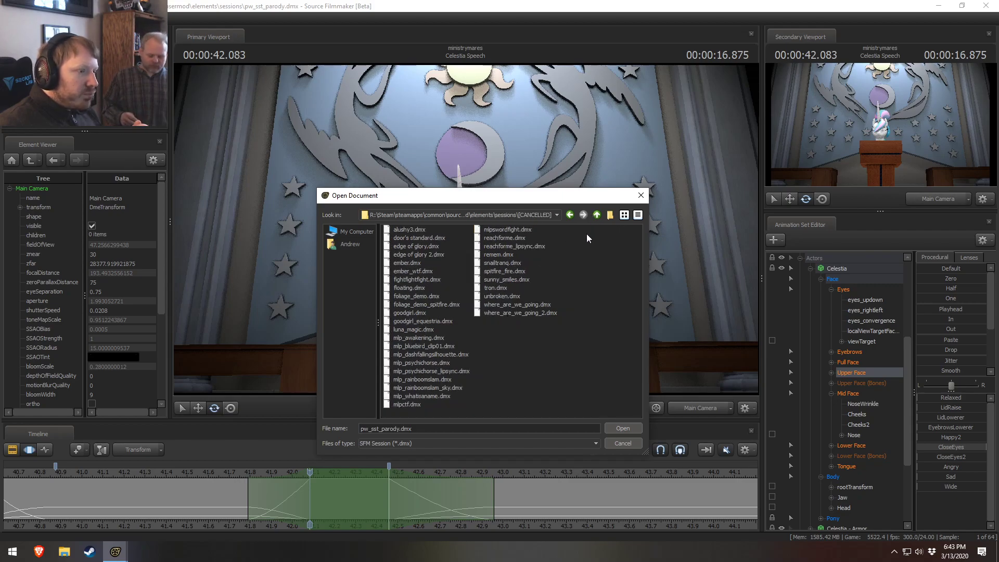
{"action": "key", "text": "BackSpace"}
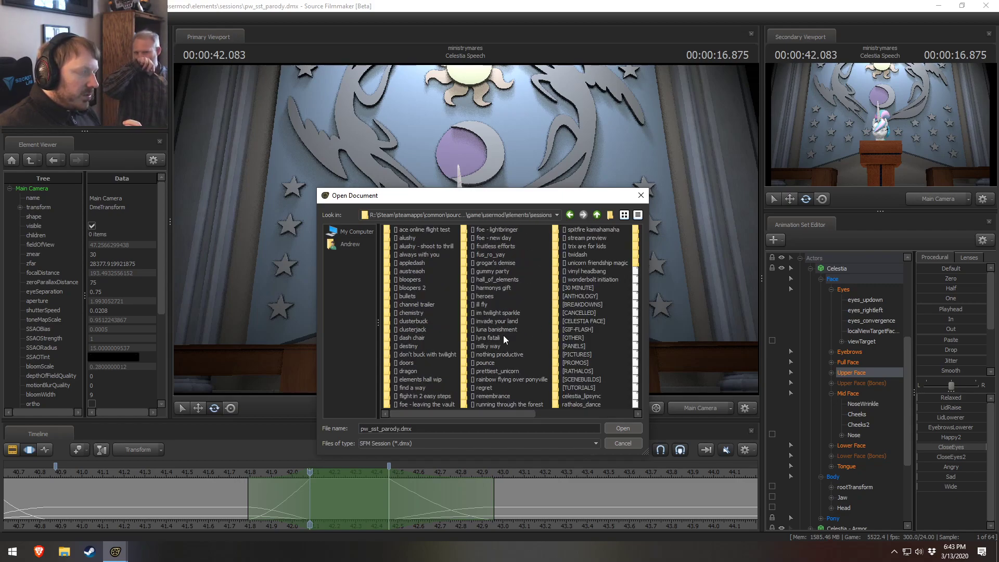
{"action": "left_click_drag", "start_coordinate": [481, 413], "coordinate": [523, 414]}
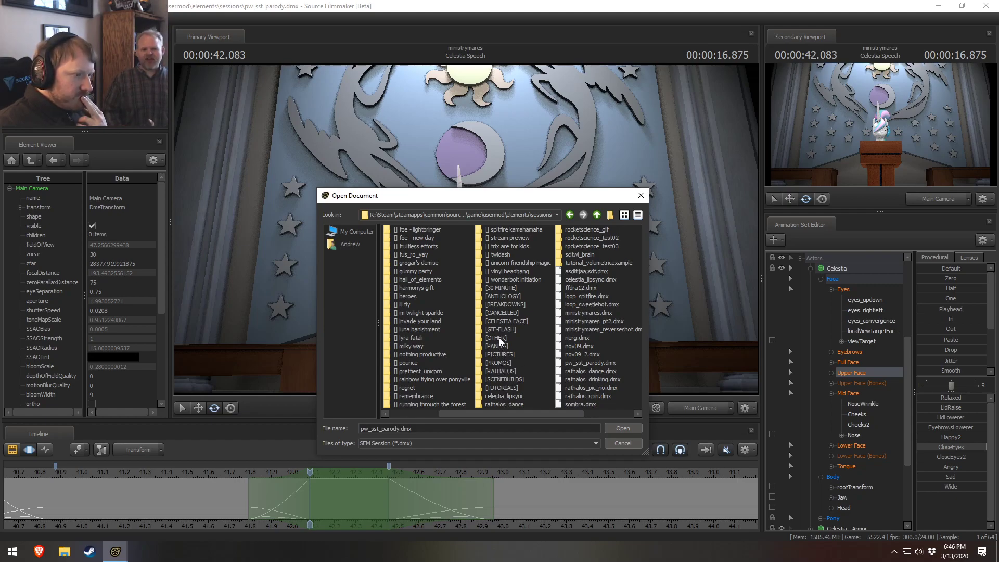
{"action": "left_click_drag", "start_coordinate": [496, 414], "coordinate": [352, 406]}
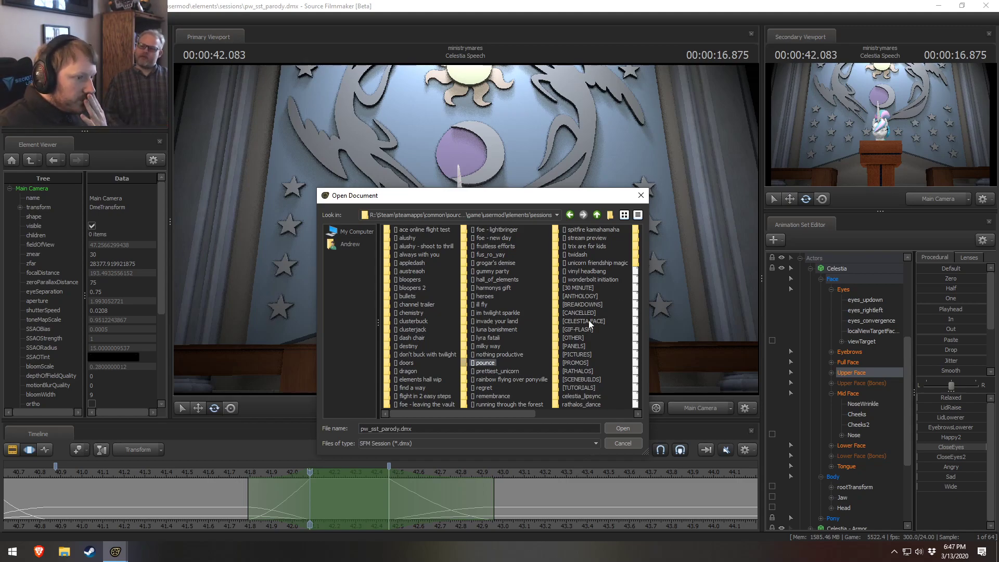
{"action": "left_click_drag", "start_coordinate": [506, 413], "coordinate": [588, 417]}
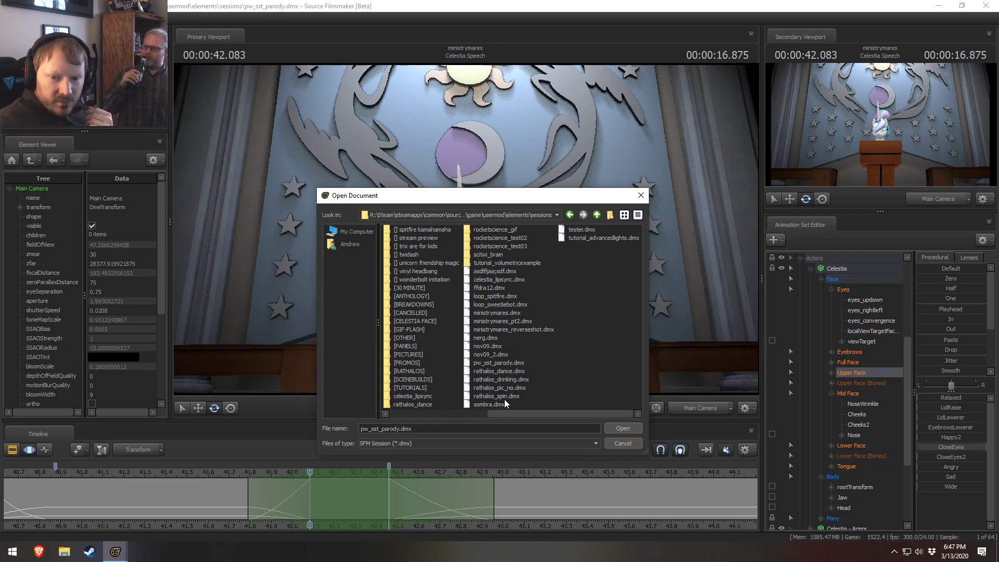
{"action": "left_click_drag", "start_coordinate": [571, 415], "coordinate": [439, 419]}
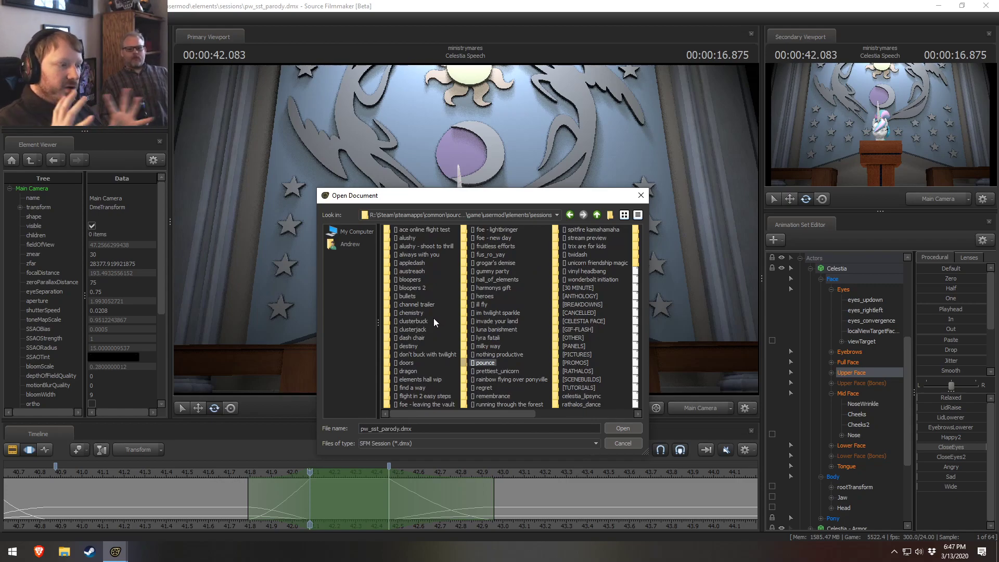
{"action": "left_click", "coordinate": [585, 289]}
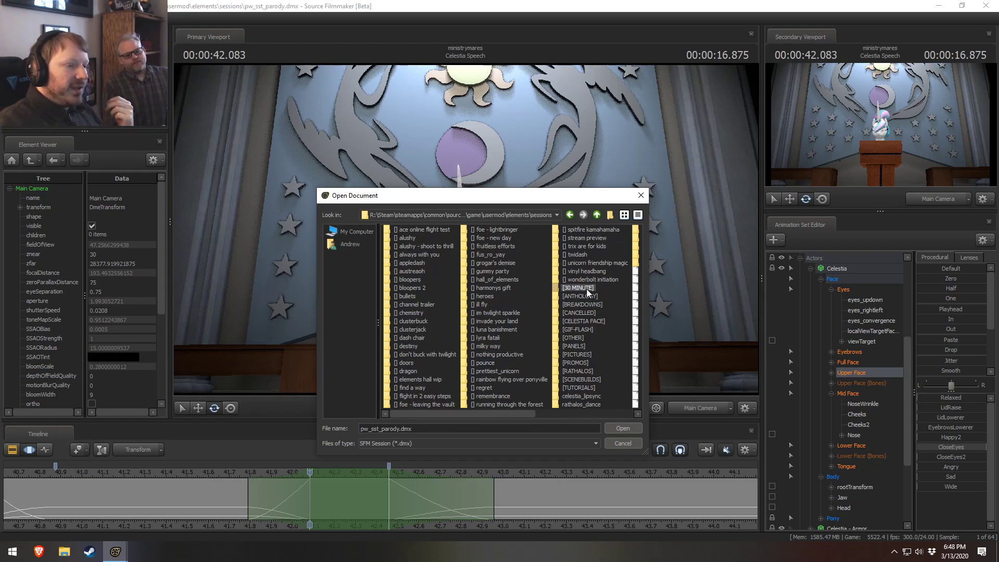
{"action": "left_click", "coordinate": [547, 415]}
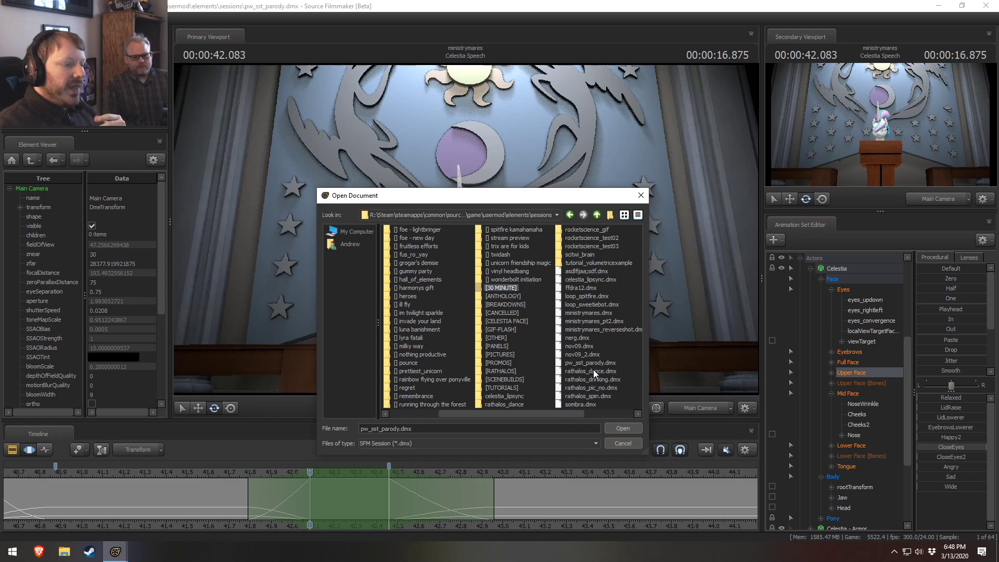
{"action": "left_click", "coordinate": [516, 395]}
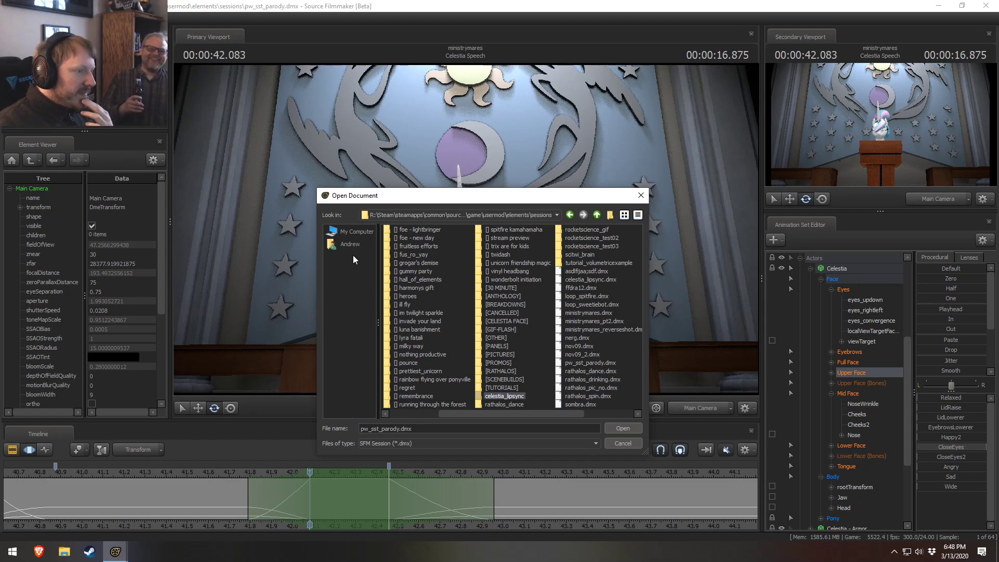
Step: Switch to File Explorer, open the Dropbox folder, and move that window off to the side of the screen
{"action": "left_click", "coordinate": [64, 551]}
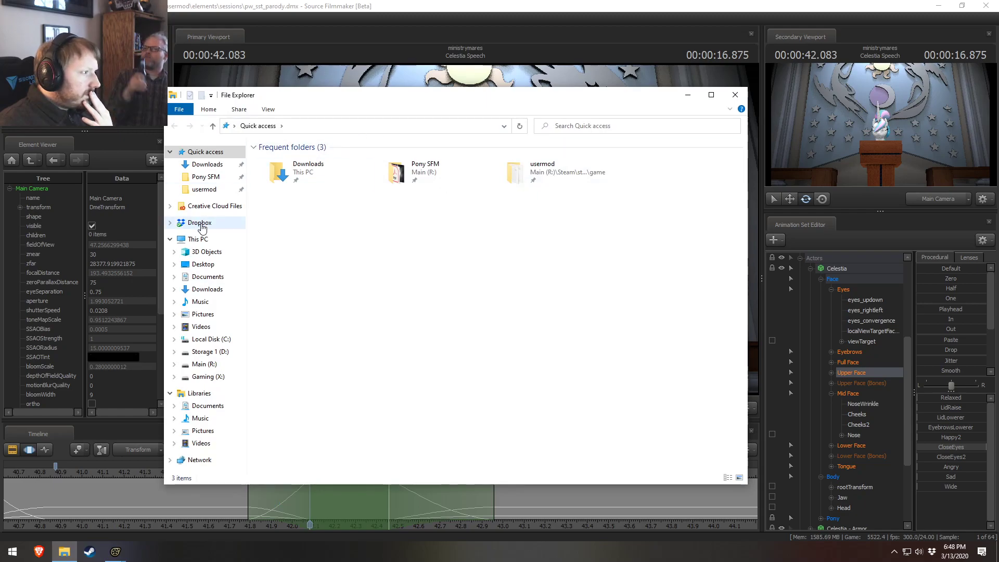
{"action": "left_click", "coordinate": [197, 223]}
{"action": "left_click_drag", "start_coordinate": [407, 100], "coordinate": [998, 146]}
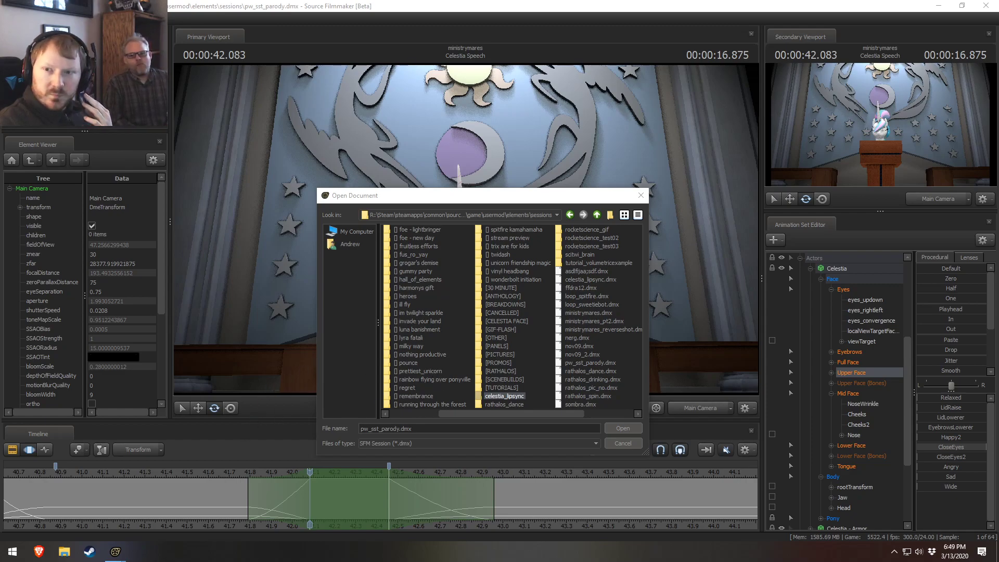
Step: In a second File Explorer window, open usermod's elements\sessions folder and bring in pabs_ep1_scene4_split.dmx from the Dropbox window
{"action": "key", "text": "super+e"}
{"action": "left_click", "coordinate": [344, 189]}
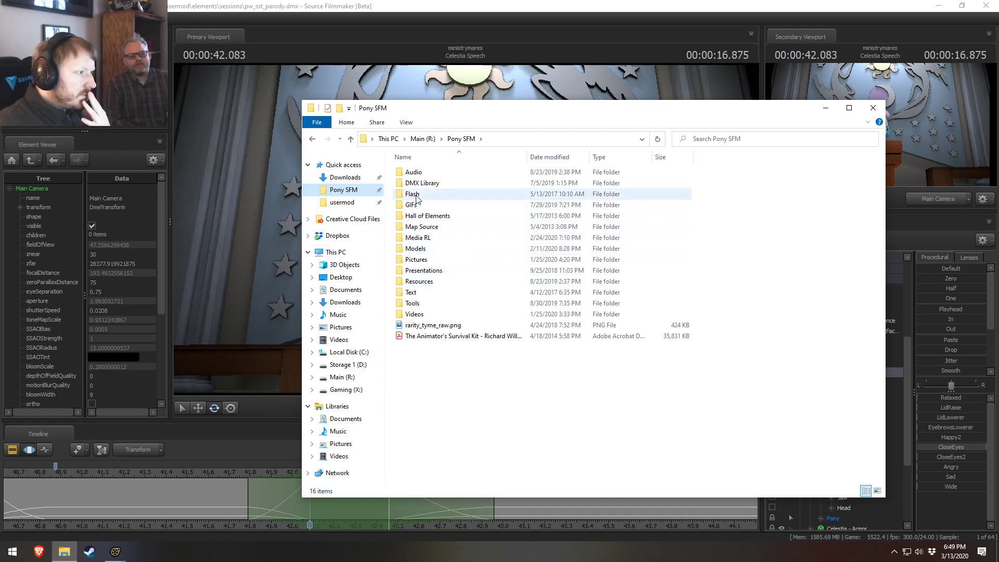
{"action": "left_click", "coordinate": [342, 201]}
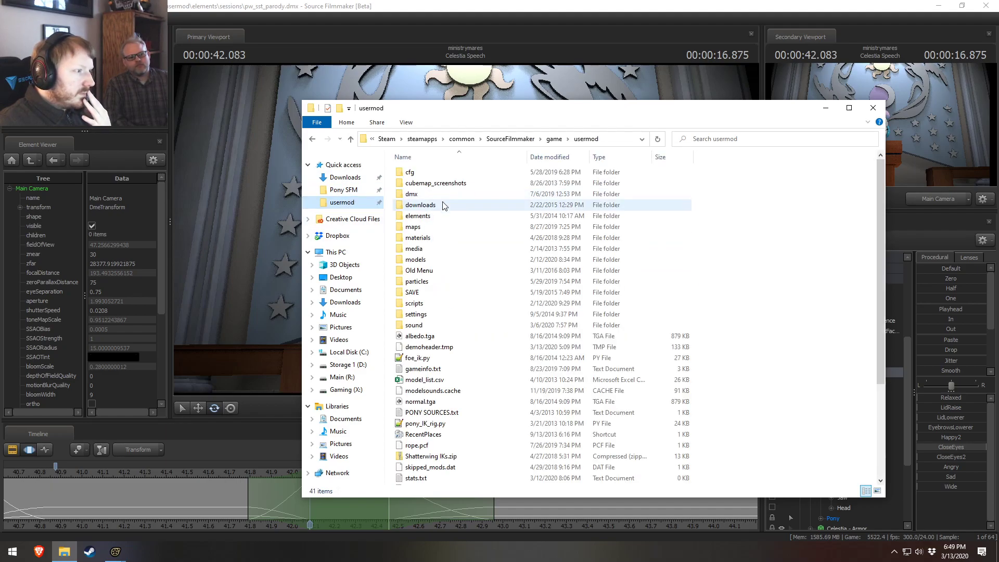
{"action": "double_click", "coordinate": [437, 214]}
{"action": "double_click", "coordinate": [441, 184]}
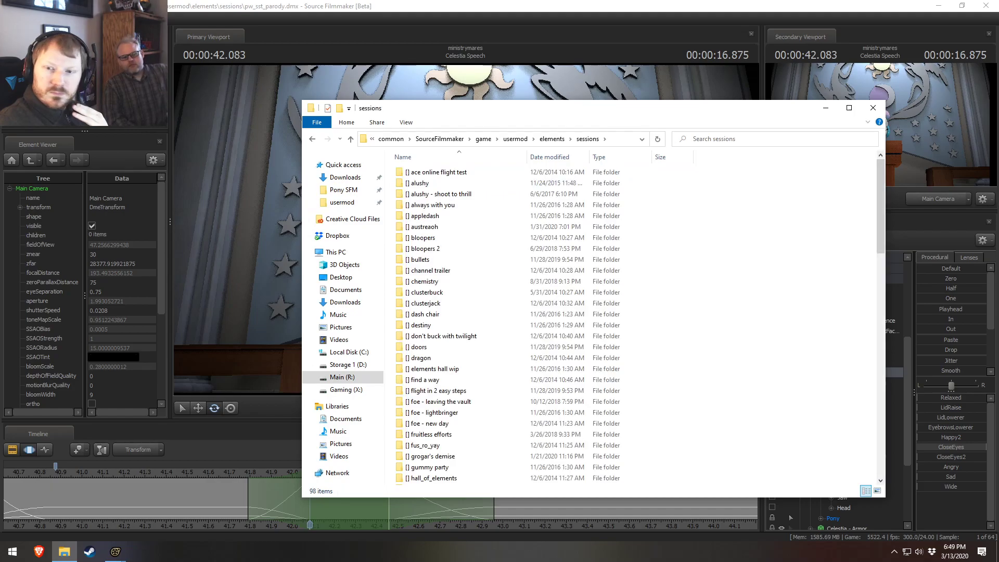
{"action": "left_click_drag", "start_coordinate": [998, 299], "coordinate": [577, 485]}
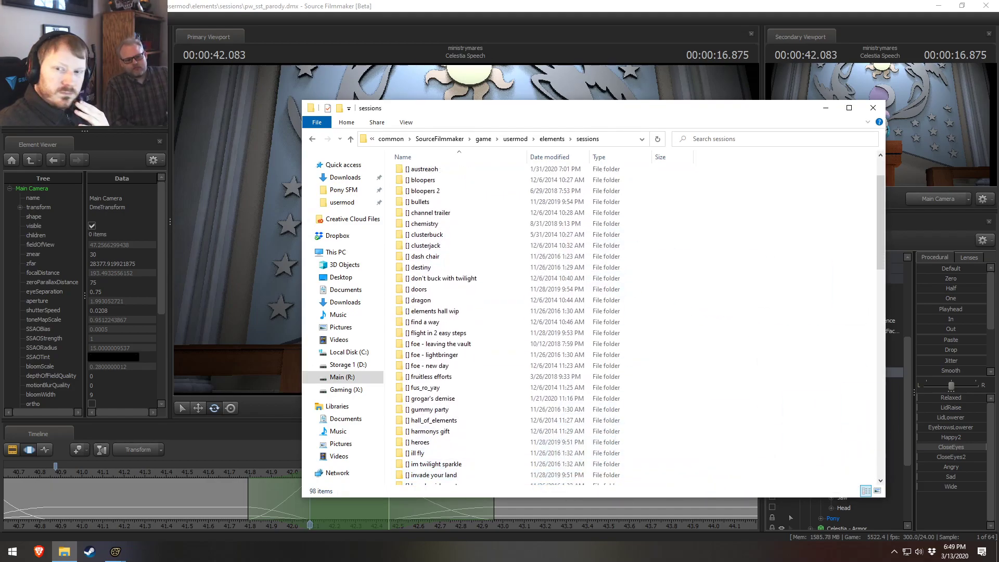
{"action": "scroll", "coordinate": [531, 315], "scroll_direction": "down", "scroll_amount": 20}
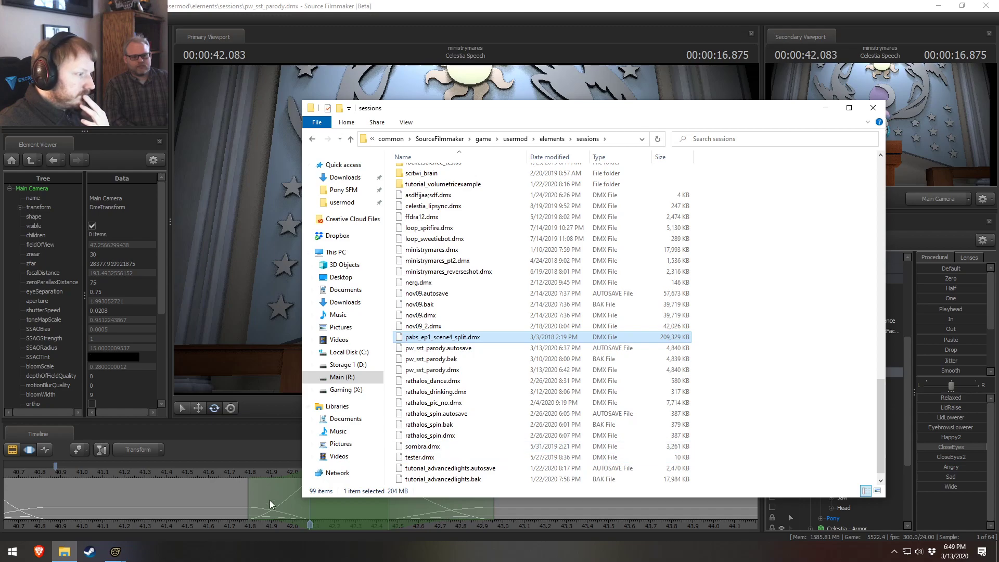
Step: Switch back to Source Filmmaker and try to open the session pabs_ep1_scene4_split.dmx
{"action": "left_click", "coordinate": [357, 4]}
{"action": "key", "text": "ctrl+o"}
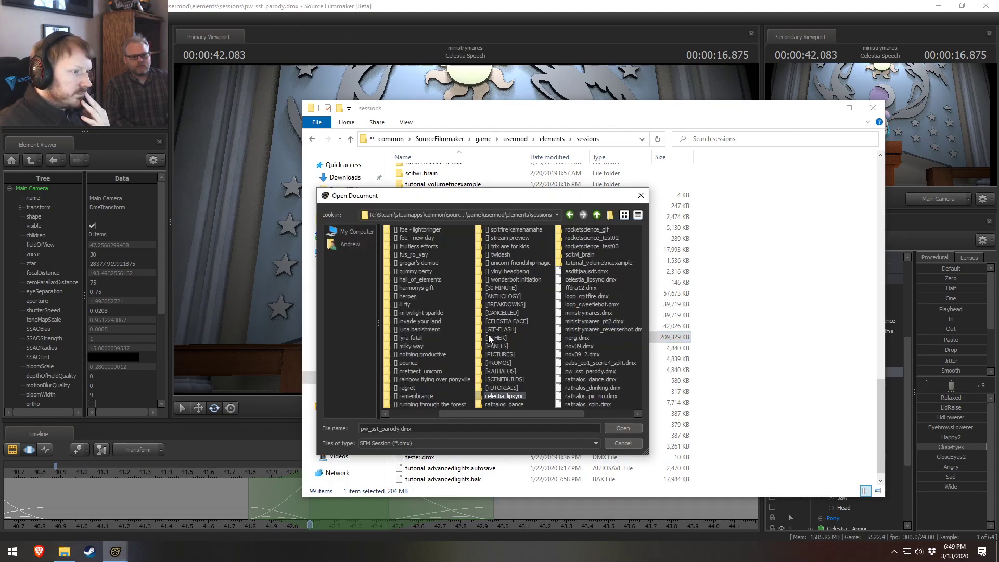
{"action": "left_click_drag", "start_coordinate": [497, 415], "coordinate": [524, 413]}
{"action": "double_click", "coordinate": [520, 361]}
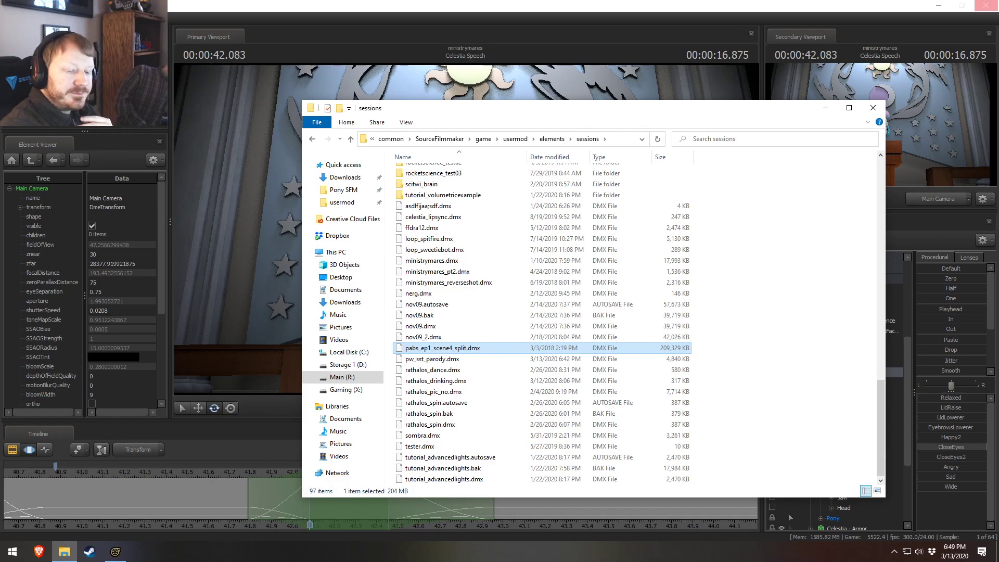
{"action": "left_click", "coordinate": [544, 4]}
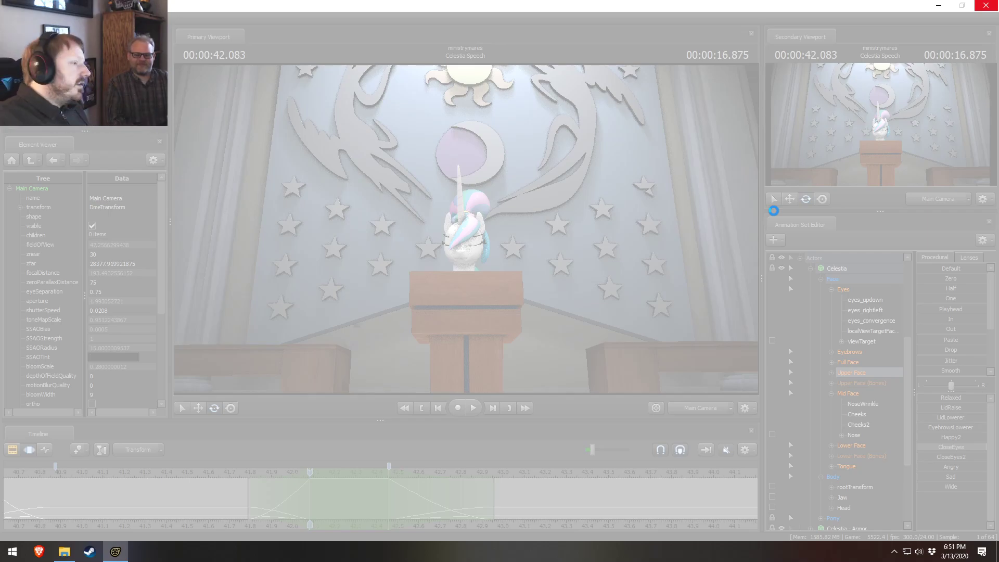
Step: Force the unresponsive program to close and dismiss the error report
{"action": "left_click", "coordinate": [987, 6]}
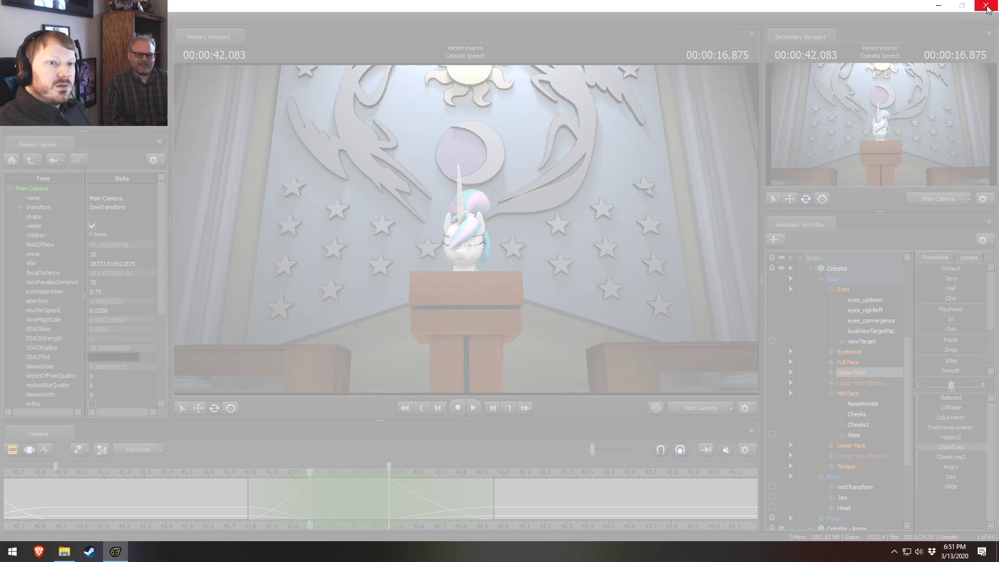
{"action": "left_click", "coordinate": [475, 286]}
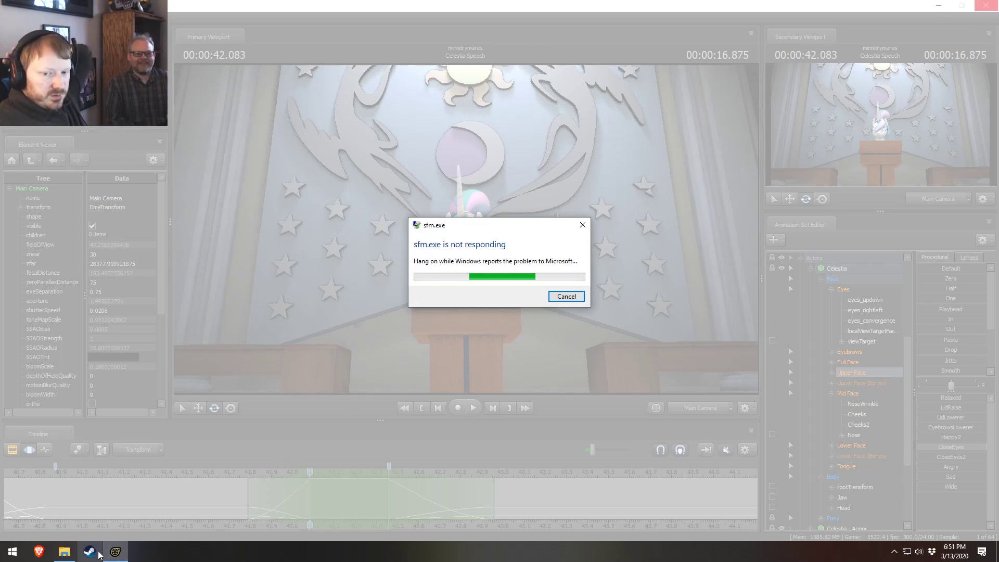
{"action": "mouse_move", "coordinate": [105, 544]}
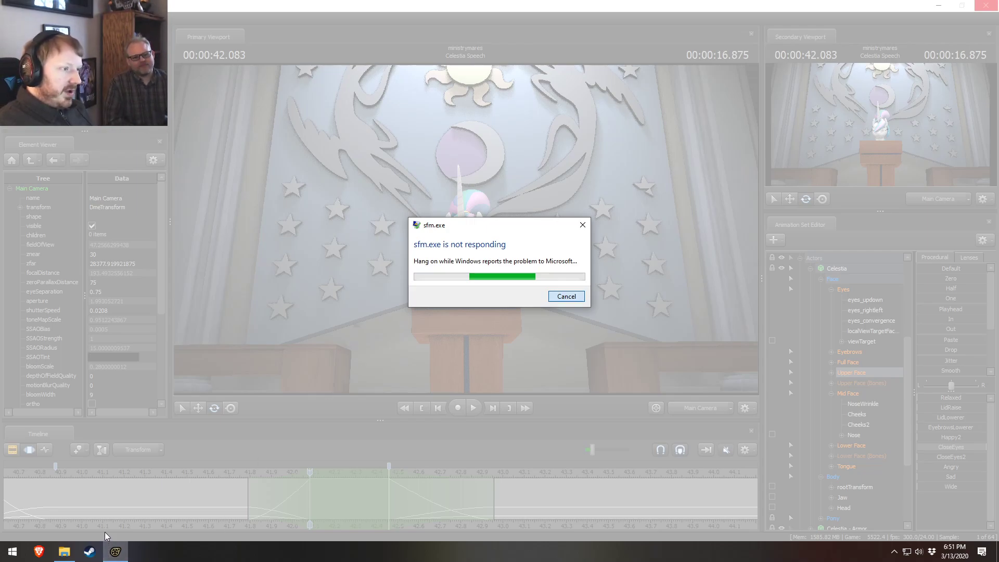
{"action": "left_click", "coordinate": [567, 297]}
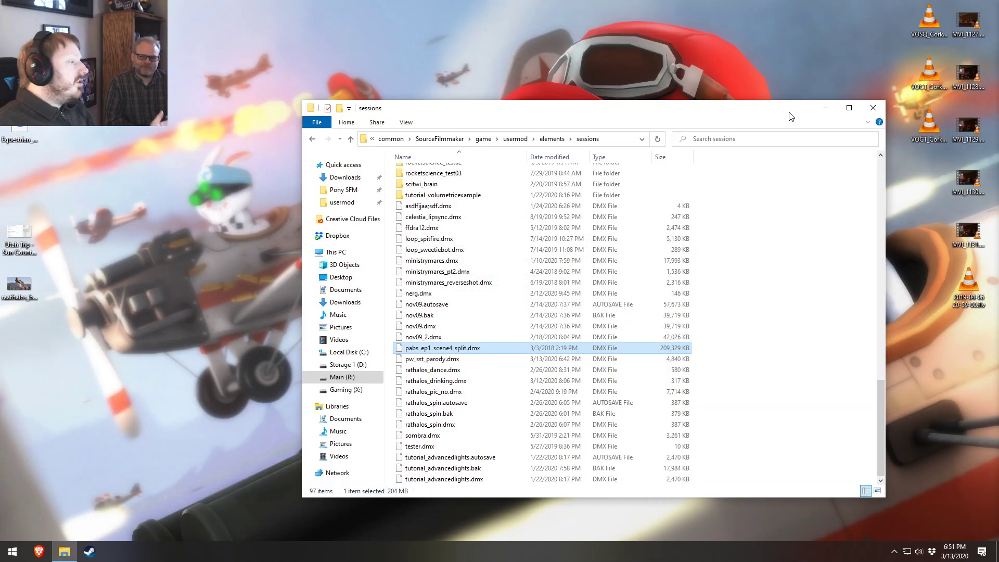
Step: Relaunch Source Filmmaker from Steam and reopen the recent session pw_sst_parody.dmx
{"action": "right_click", "coordinate": [89, 551]}
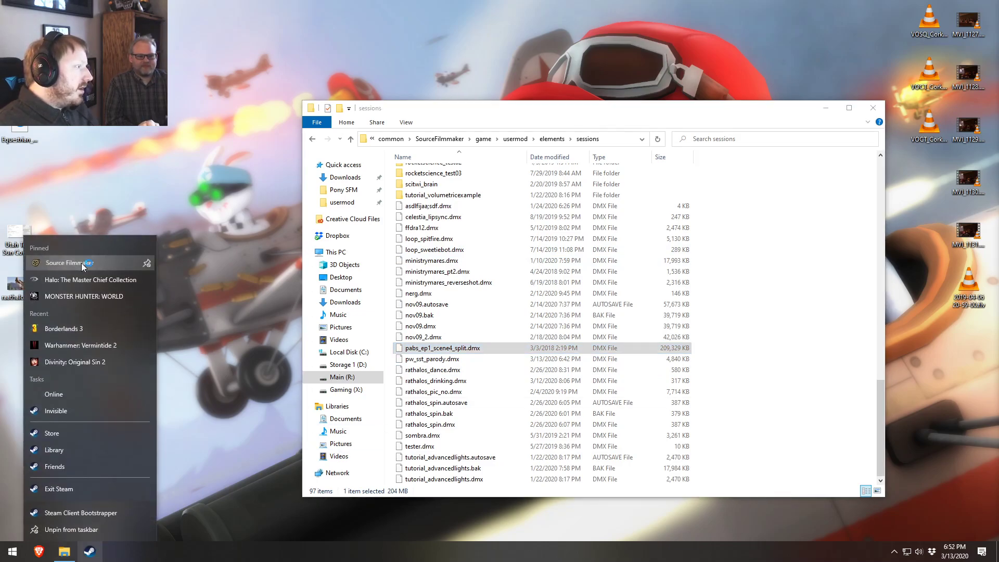
{"action": "left_click", "coordinate": [81, 263]}
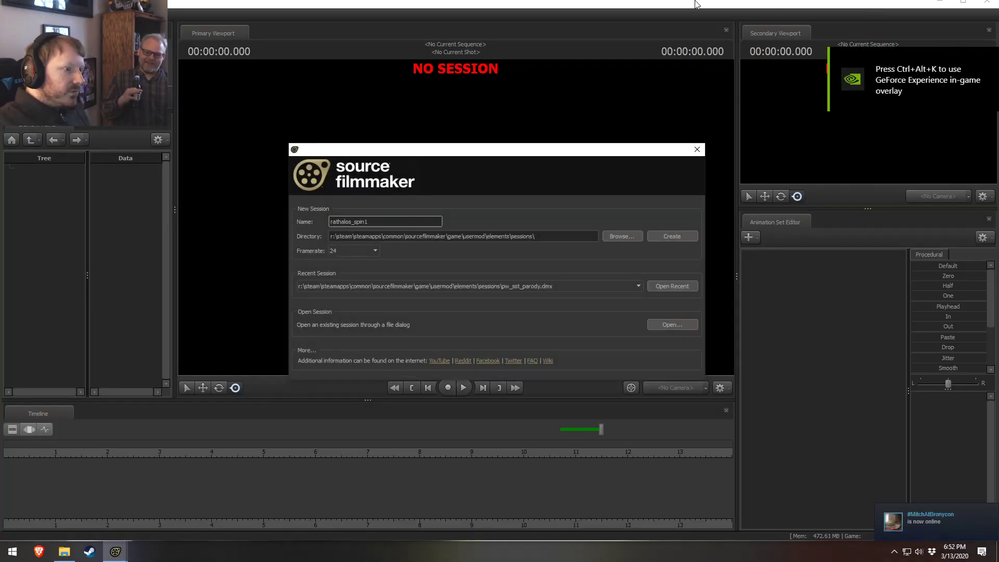
{"action": "left_click", "coordinate": [669, 286]}
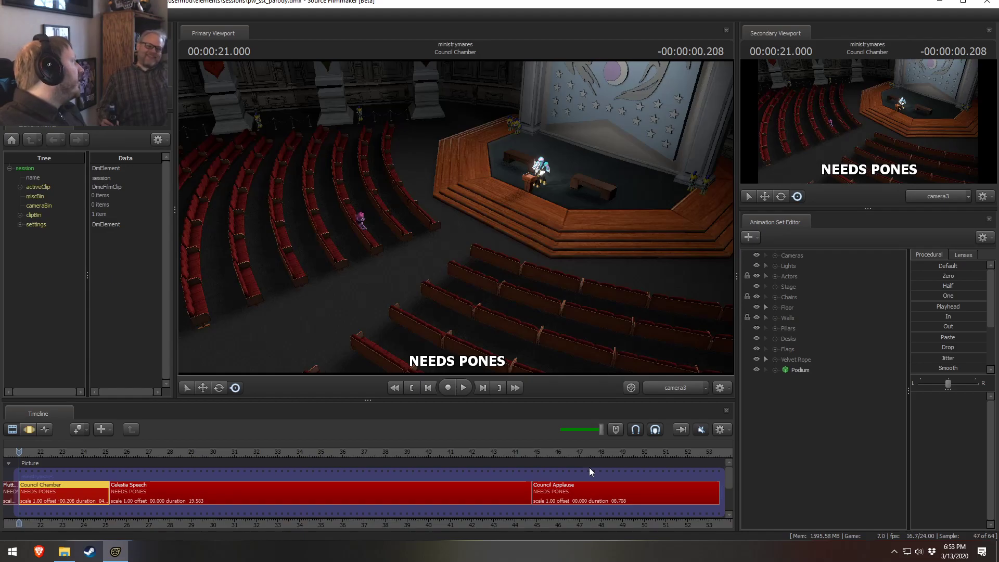
Step: Open the session pabs_ep1_scene4_split.dmx from the sessions folder
{"action": "left_click", "coordinate": [10, 14]}
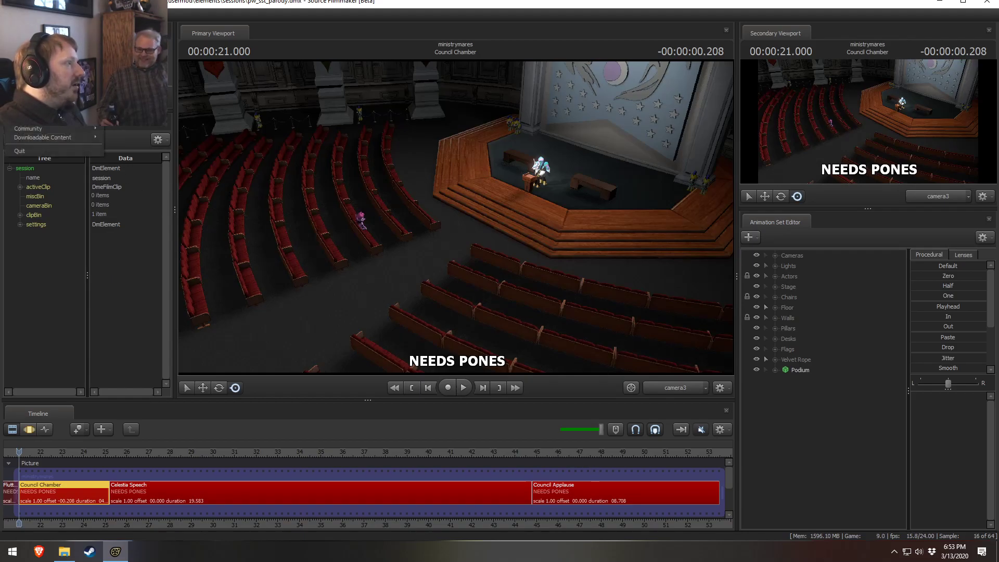
{"action": "left_click", "coordinate": [22, 34]}
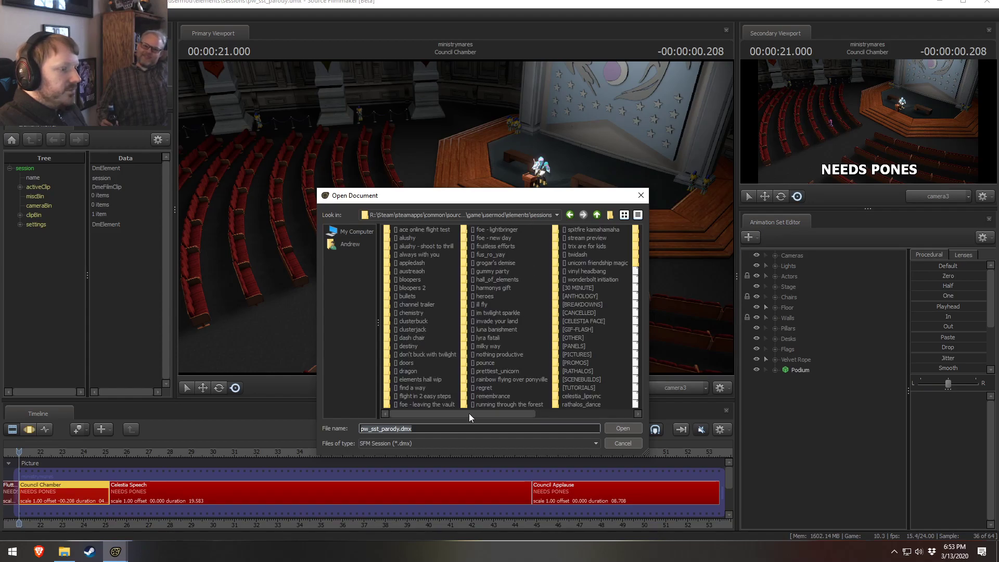
{"action": "left_click_drag", "start_coordinate": [469, 413], "coordinate": [635, 398]}
{"action": "left_click", "coordinate": [495, 363]}
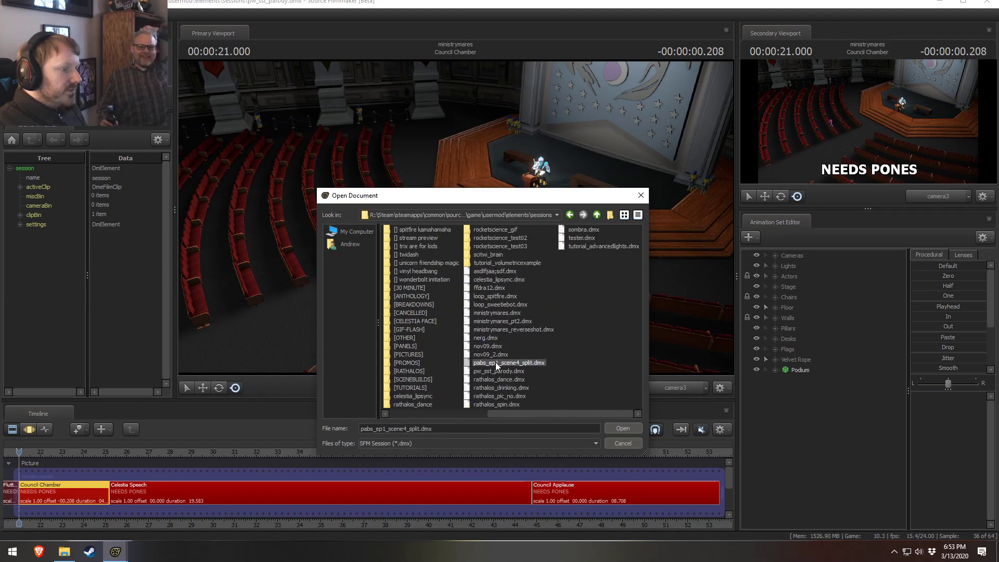
{"action": "left_click", "coordinate": [625, 429]}
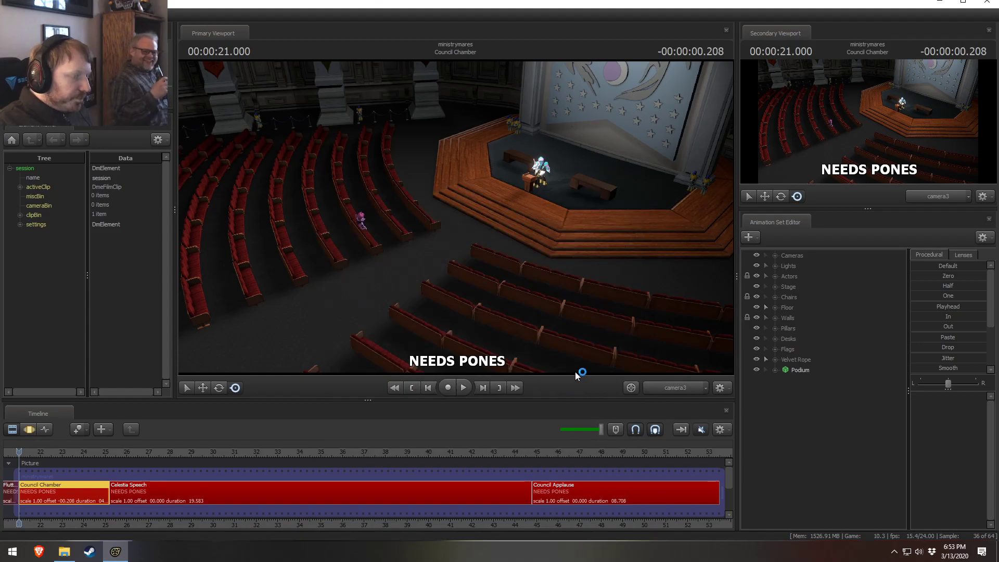
Step: Switch to File Explorer, go up to the usermod folder and open gameinfo.txt
{"action": "left_click", "coordinate": [64, 551]}
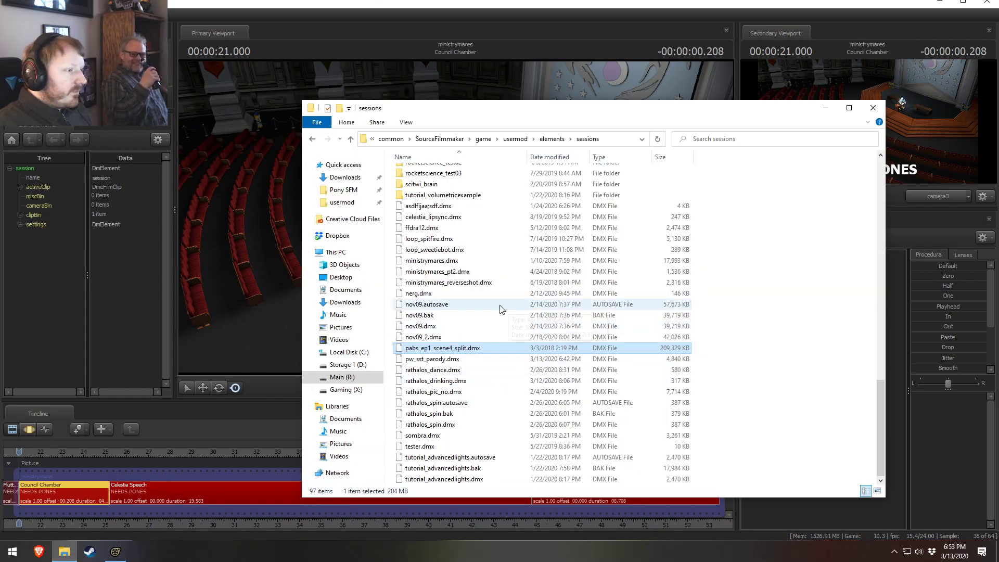
{"action": "left_click", "coordinate": [515, 139]}
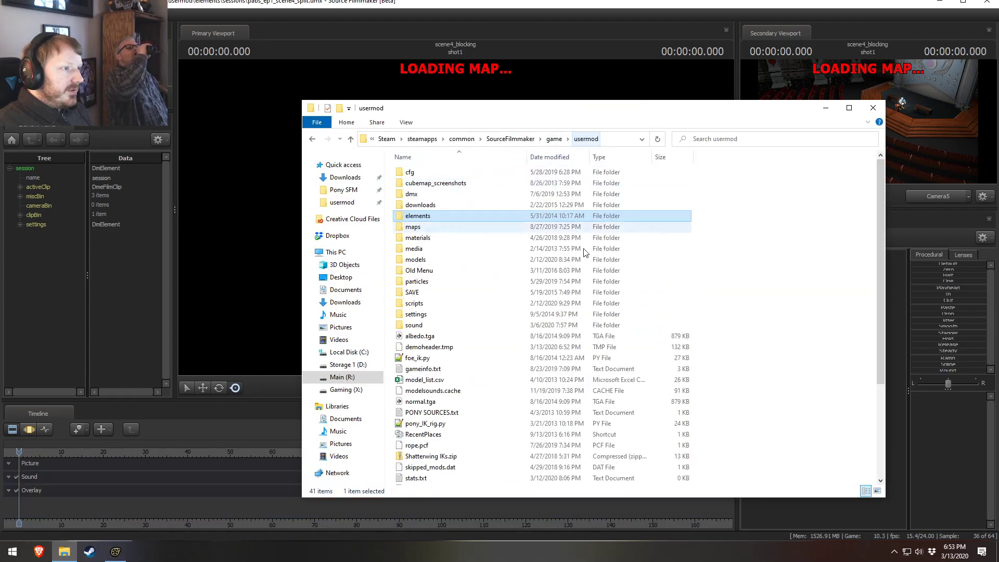
{"action": "scroll", "coordinate": [441, 436], "scroll_direction": "down", "scroll_amount": 3}
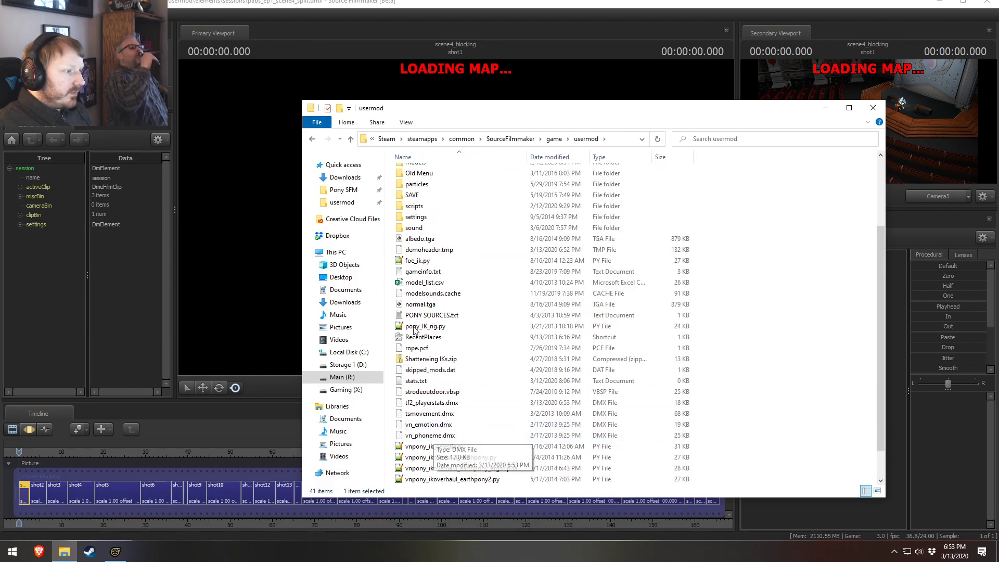
{"action": "double_click", "coordinate": [423, 271]}
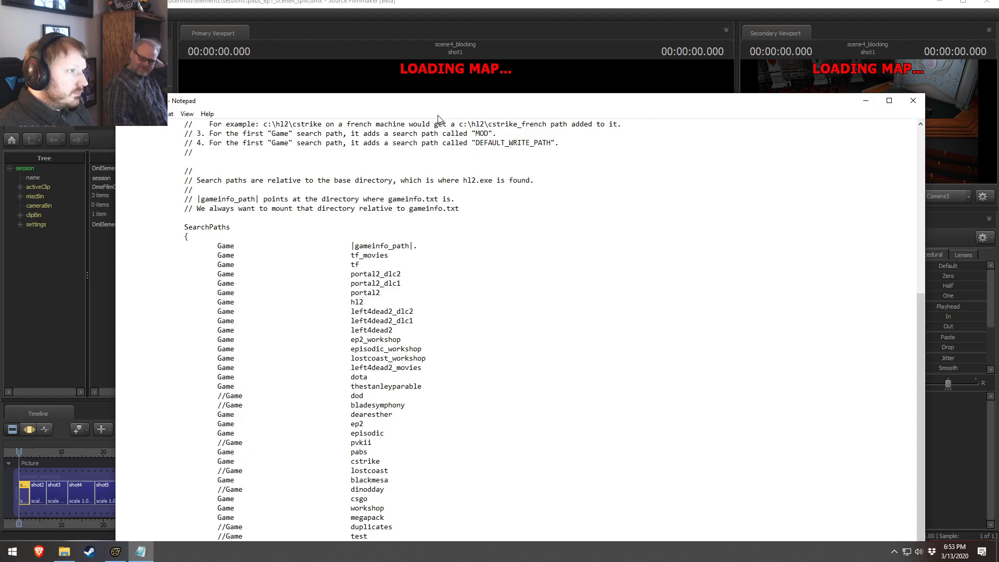
Step: Examine the pabs entry among the SearchPaths in gameinfo.txt and close the file
{"action": "left_click_drag", "start_coordinate": [446, 106], "coordinate": [463, 19]}
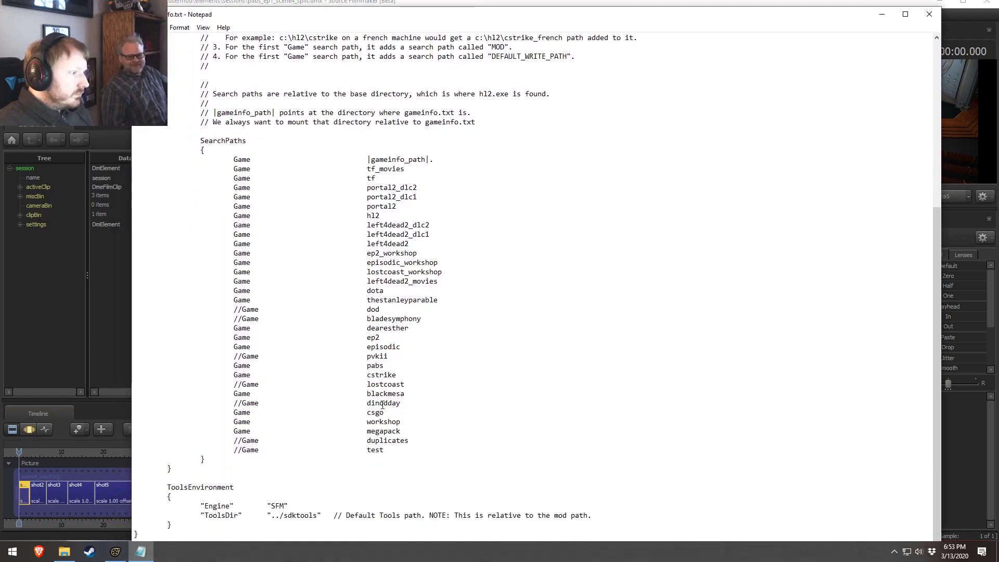
{"action": "left_click_drag", "start_coordinate": [386, 367], "coordinate": [222, 368]}
{"action": "left_click", "coordinate": [222, 368]}
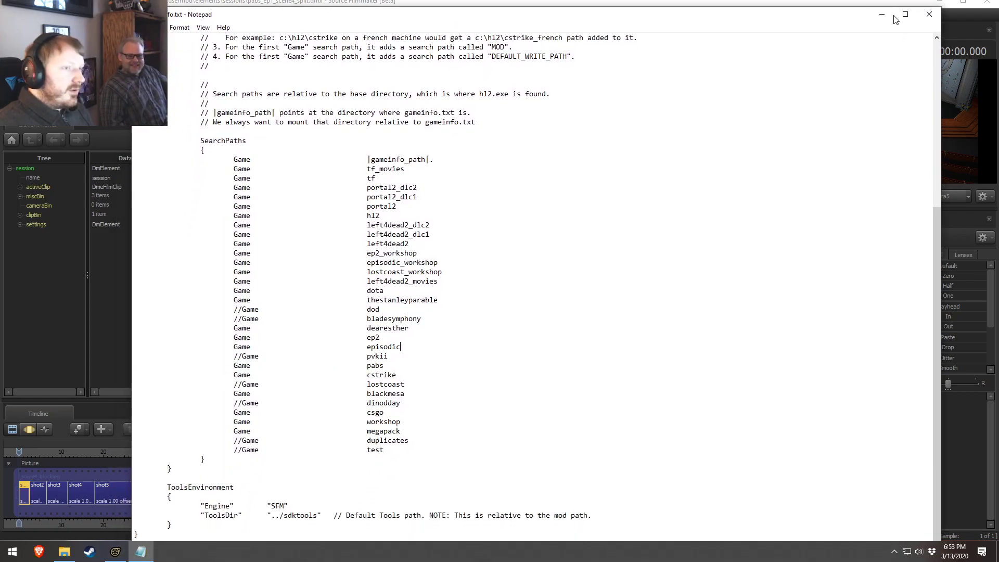
{"action": "left_click", "coordinate": [930, 20]}
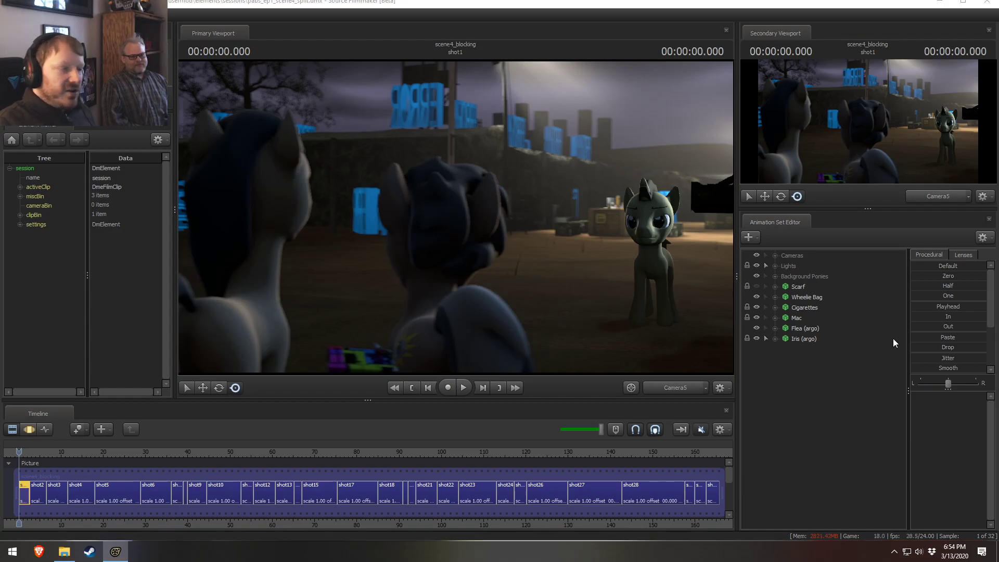
Step: Unmute the session's audio and start playback from the beginning of the timeline
{"action": "left_click", "coordinate": [20, 451]}
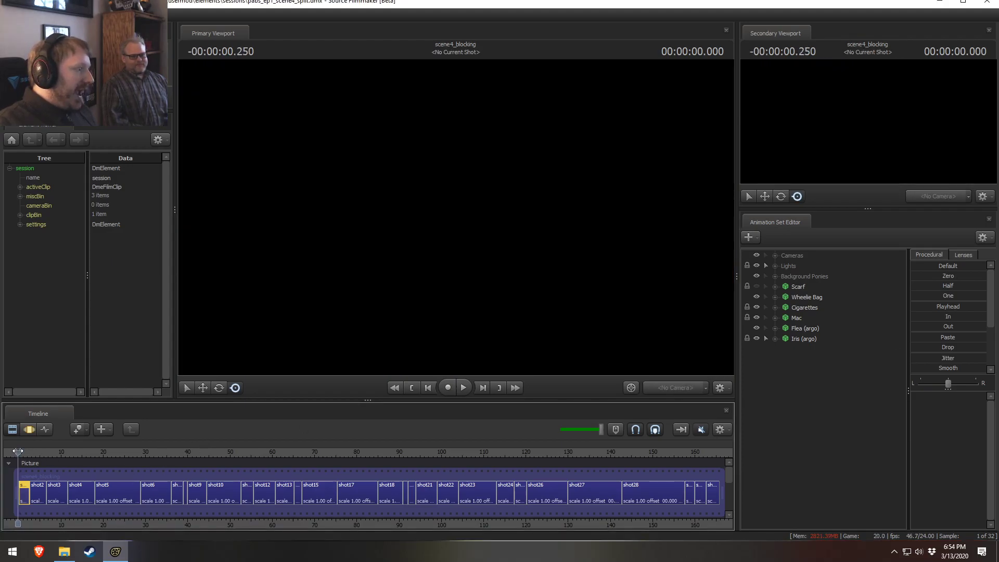
{"action": "left_click", "coordinate": [701, 429]}
{"action": "key", "text": "space"}
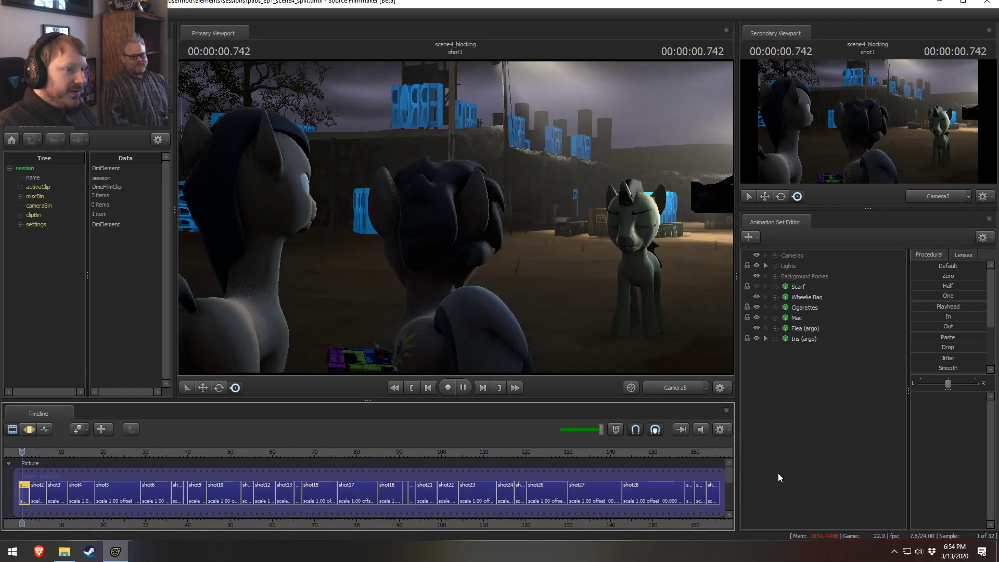
Step: Turn off lighting in the primary viewport, close the secondary viewport and resume playback
{"action": "right_click", "coordinate": [601, 162]}
{"action": "left_click", "coordinate": [627, 190]}
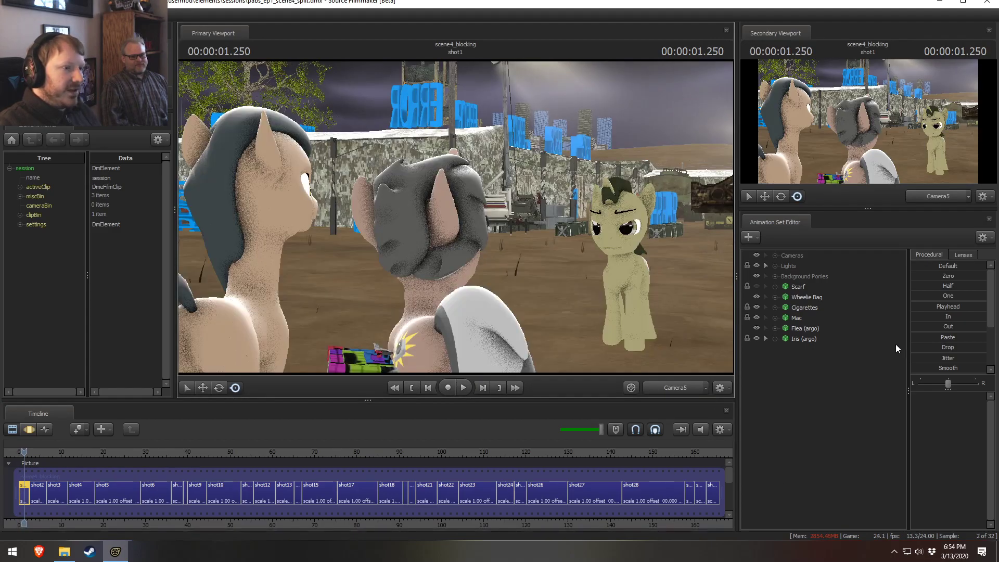
{"action": "left_click", "coordinate": [989, 31]}
{"action": "key", "text": "space"}
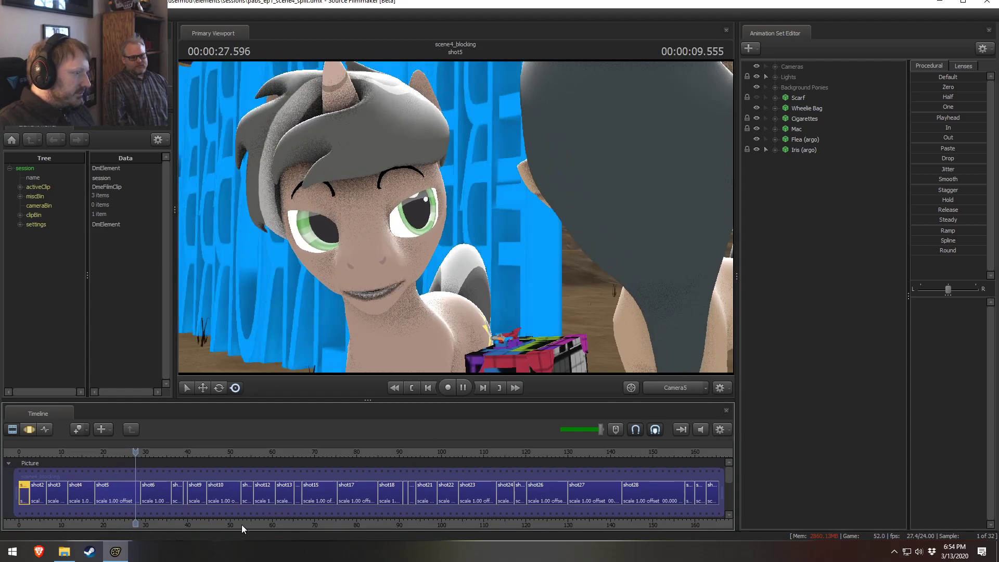
Step: Watch the animation play through the early shots and stop playback in shot14
{"action": "left_click_drag", "start_coordinate": [242, 526], "coordinate": [281, 527]}
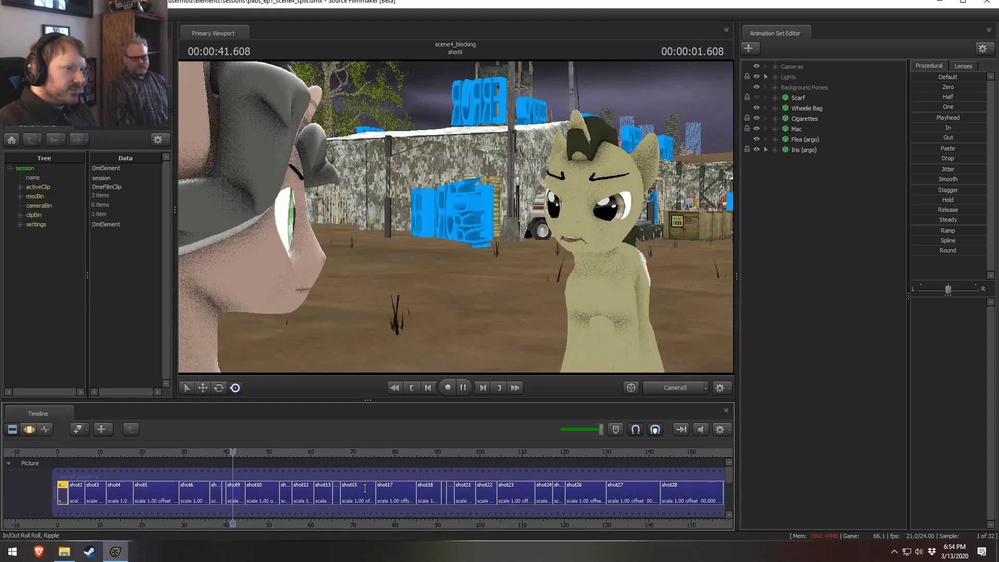
{"action": "scroll", "coordinate": [276, 490], "scroll_direction": "up", "scroll_amount": 4}
{"action": "middle_click_drag", "start_coordinate": [307, 528], "coordinate": [257, 529]}
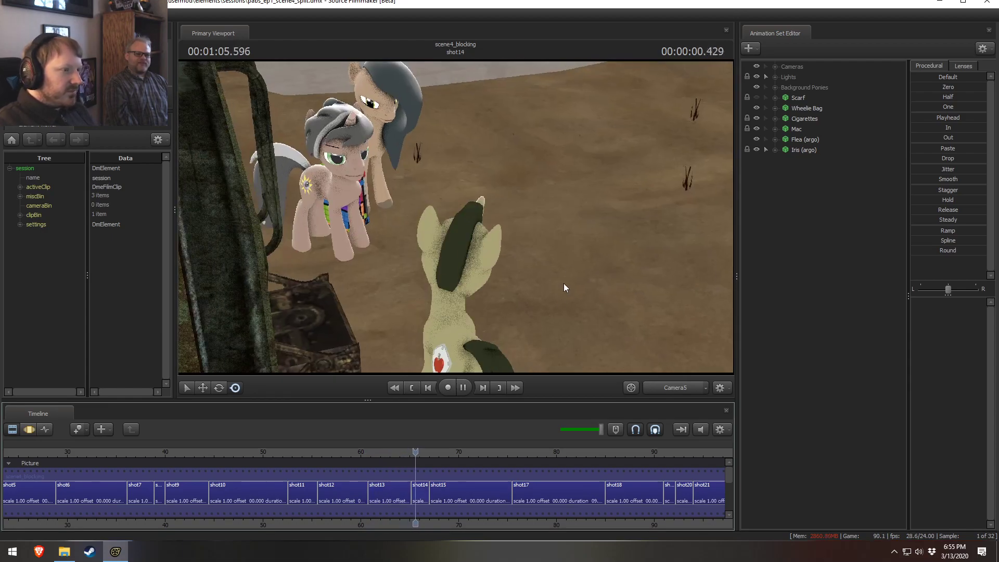
{"action": "key", "text": "space"}
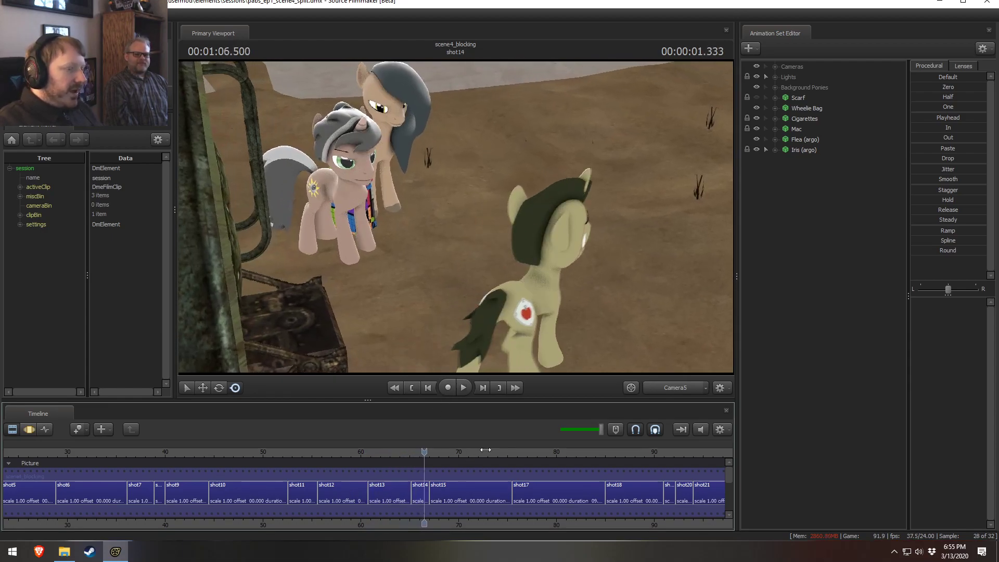
Step: Preview shot17, scrub ahead to shot23 and play part of it
{"action": "left_click", "coordinate": [543, 451]}
{"action": "scroll", "coordinate": [543, 489], "scroll_direction": "down", "scroll_amount": 6}
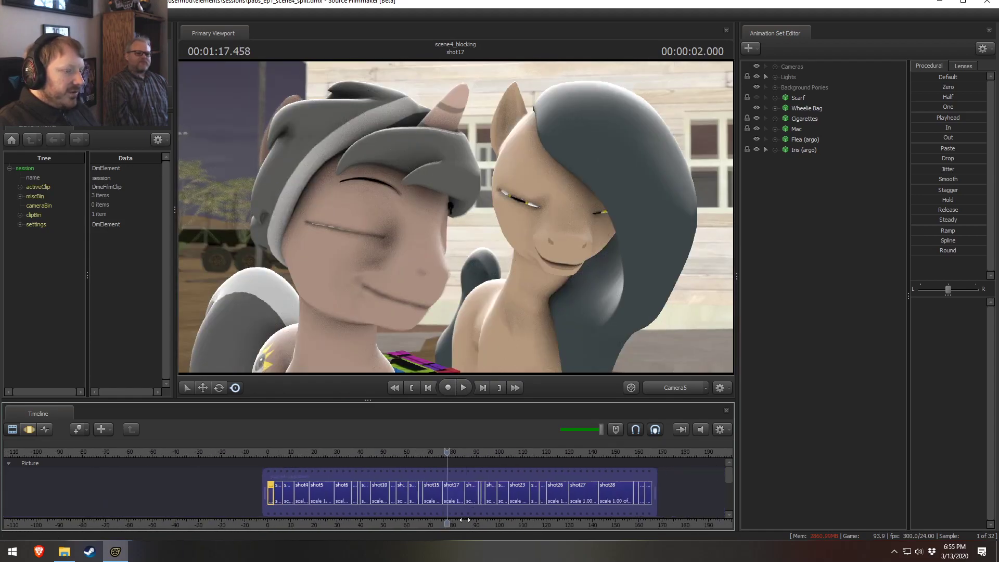
{"action": "middle_click_drag", "start_coordinate": [465, 519], "coordinate": [276, 469]}
{"action": "left_click", "coordinate": [266, 451]}
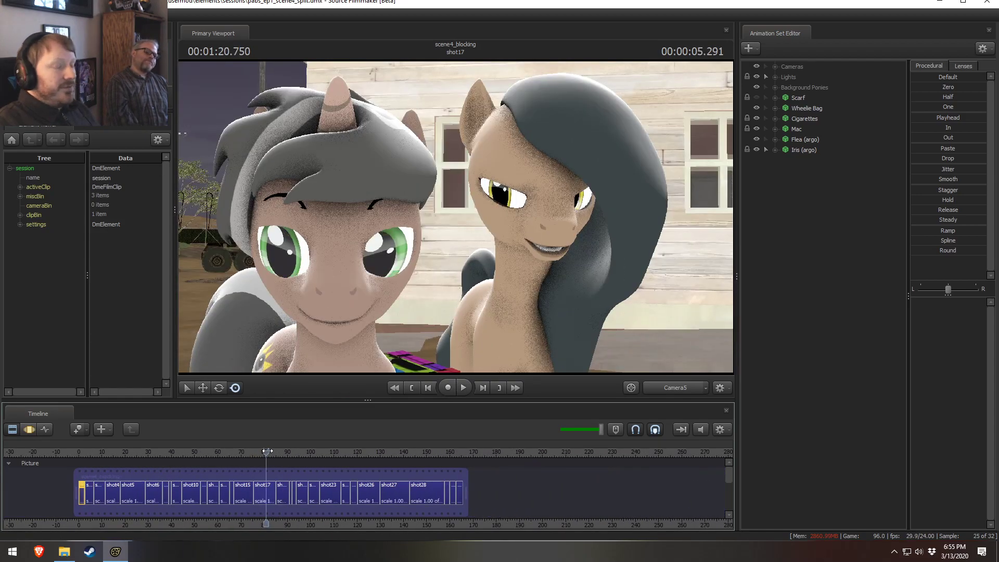
{"action": "left_click_drag", "start_coordinate": [274, 455], "coordinate": [334, 454]}
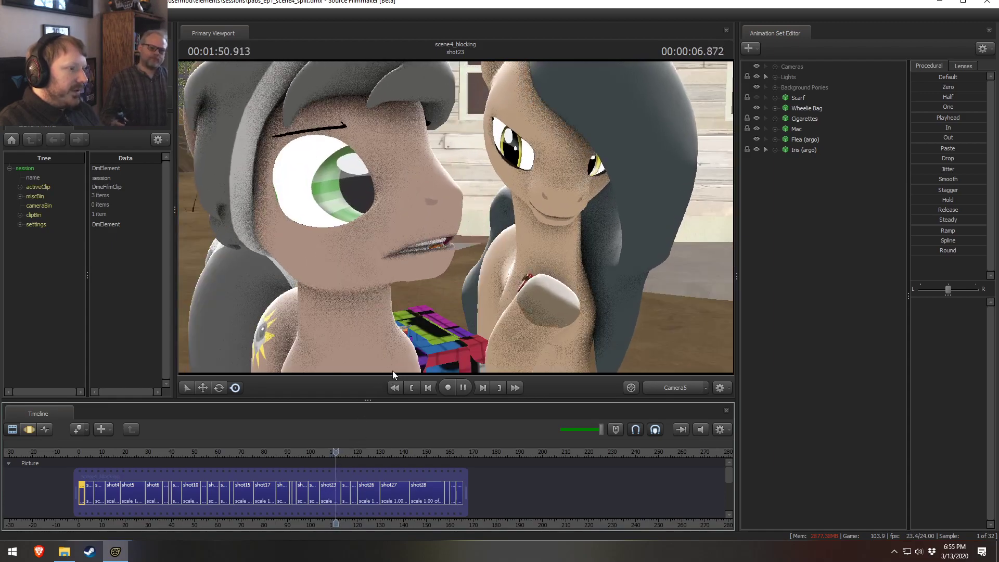
{"action": "key", "text": "space"}
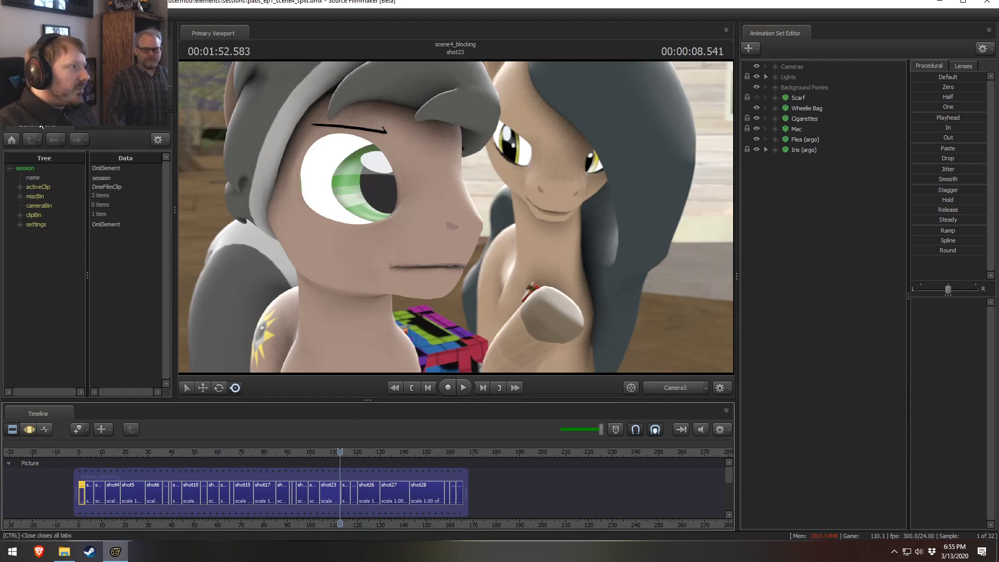
Step: Bring up the dialog for opening another session, and switch to File Explorer to browse the folders inside usermod
{"action": "double_click", "coordinate": [196, 4]}
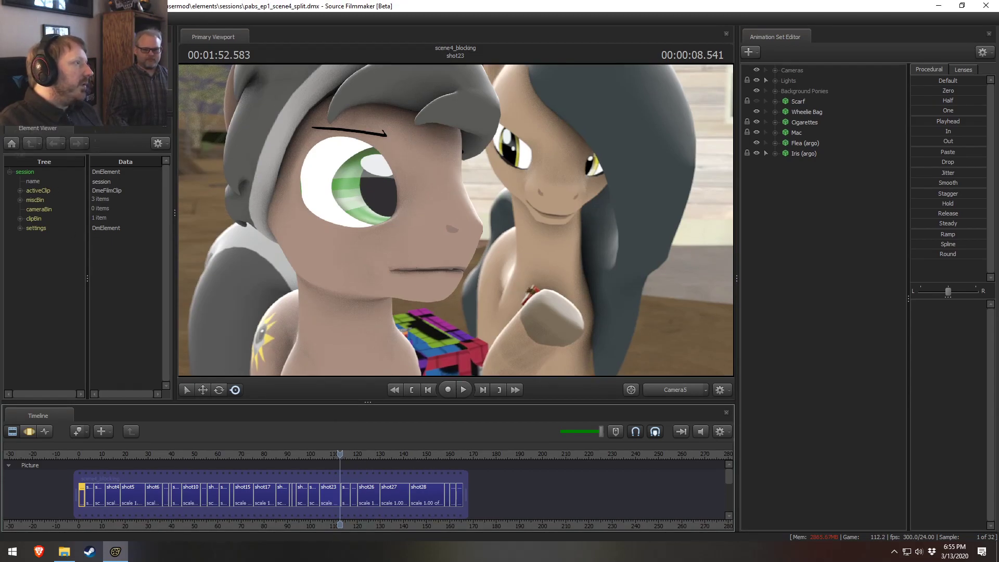
{"action": "key", "text": "ctrl+o"}
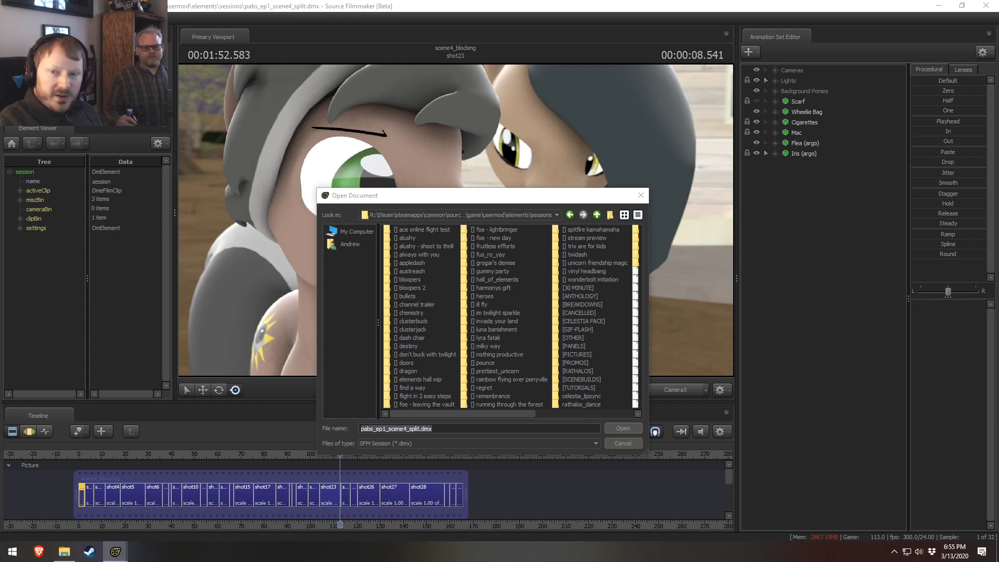
{"action": "left_click", "coordinate": [59, 553]}
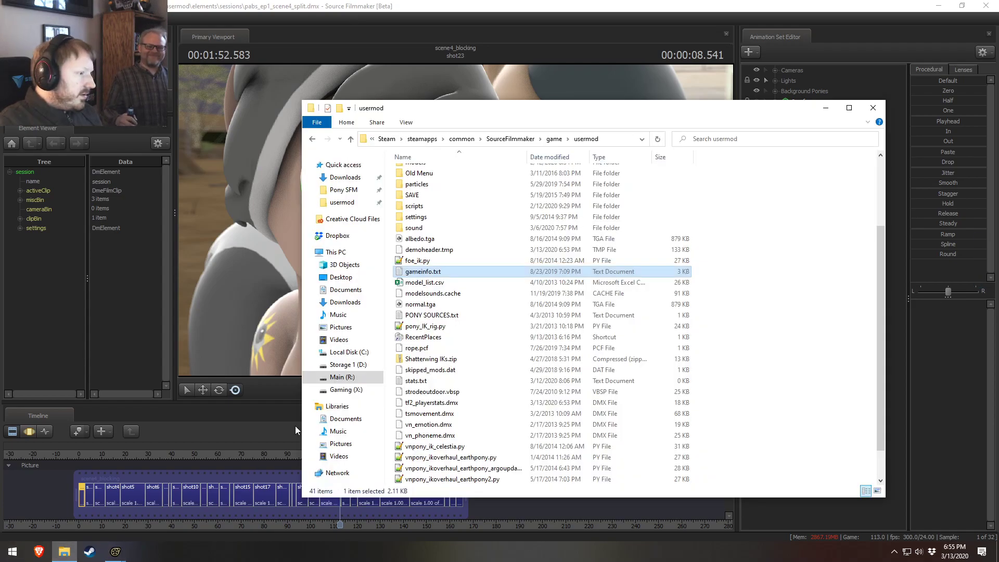
{"action": "double_click", "coordinate": [419, 217]}
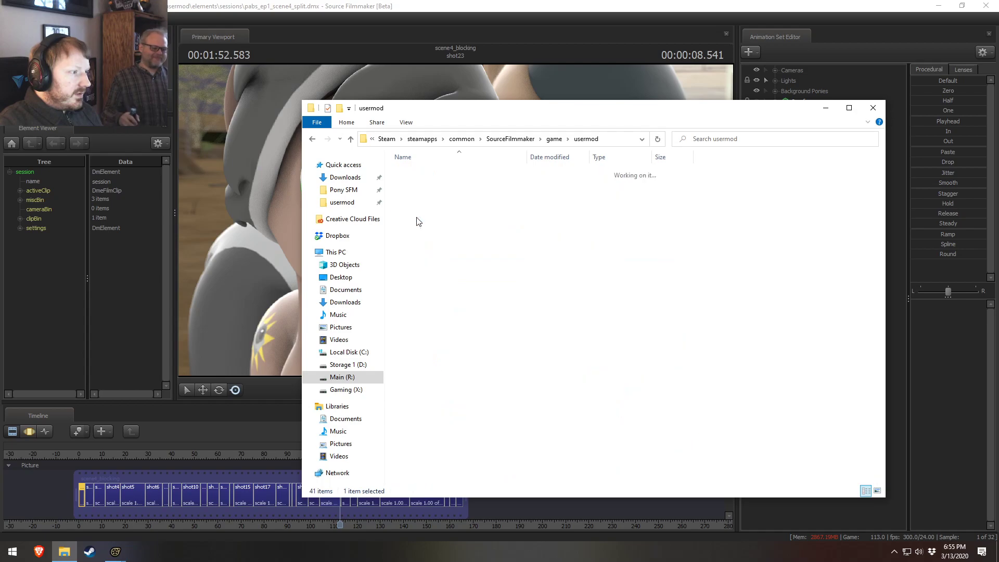
Step: Go to the usermod elements sessions folder in File Explorer and copy pabs_ep1_scene2 (2).dmx into it
{"action": "double_click", "coordinate": [414, 184]}
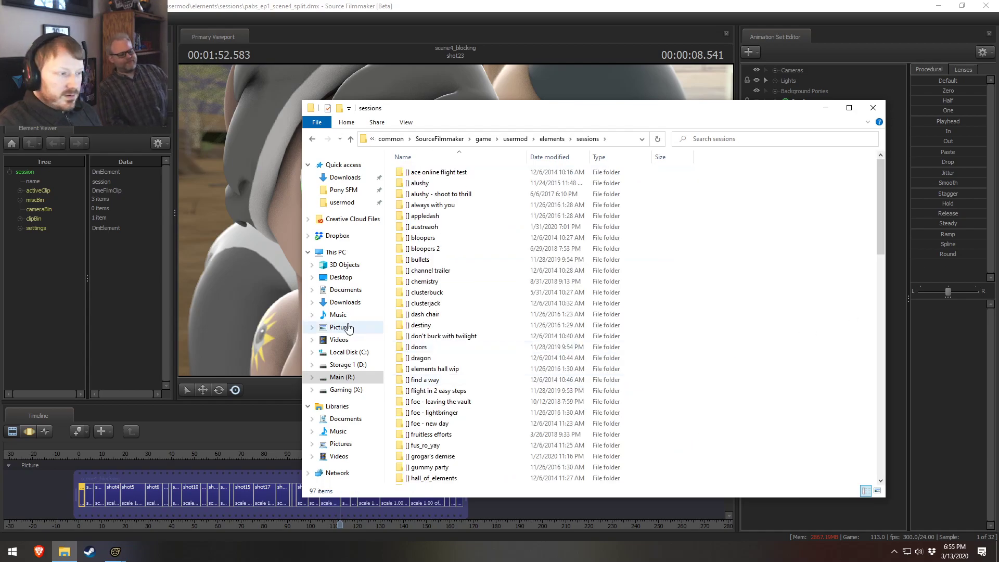
{"action": "scroll", "coordinate": [510, 338], "scroll_direction": "down", "scroll_amount": 20}
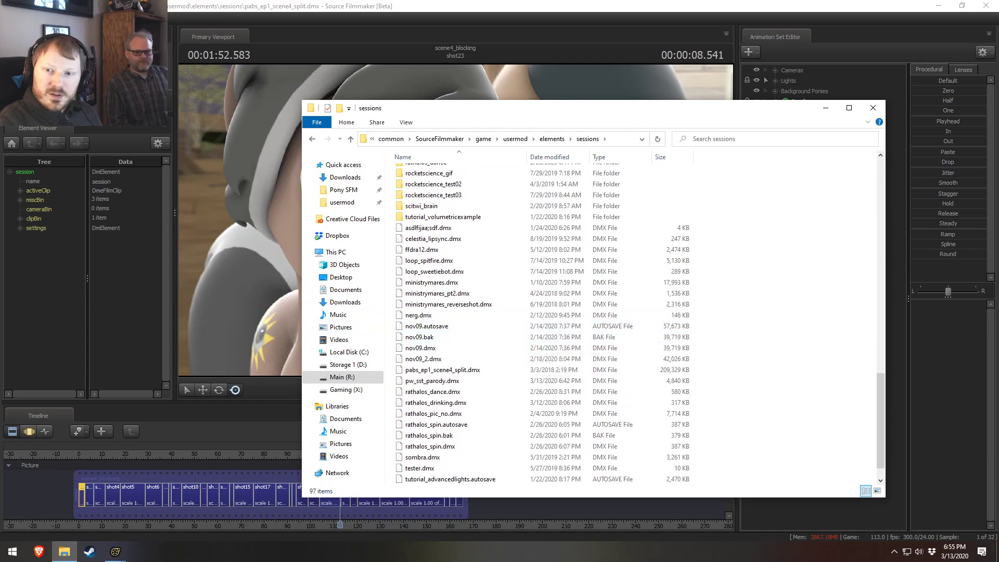
{"action": "left_click_drag", "start_coordinate": [894, 467], "coordinate": [741, 446]}
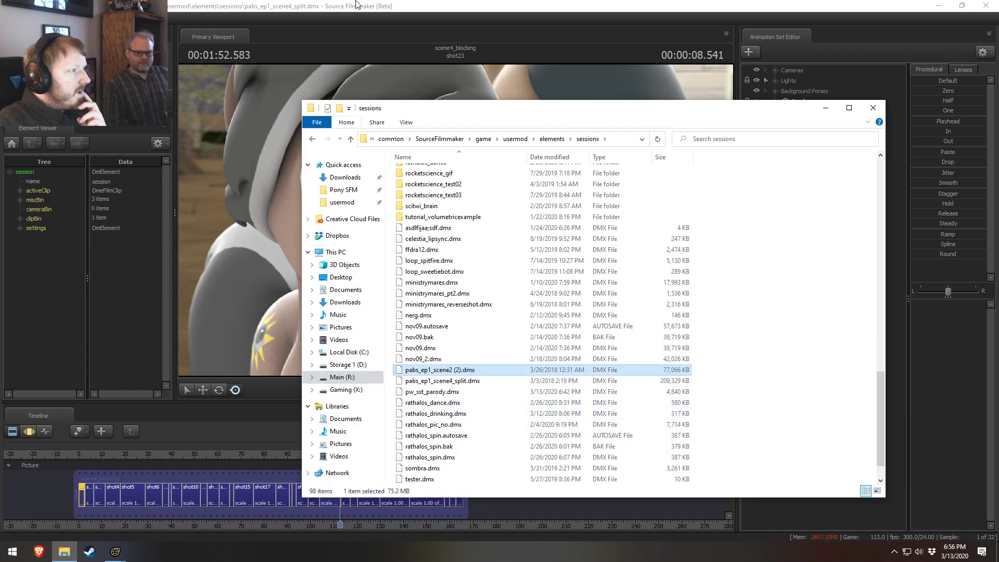
Step: Switch to Source Filmmaker and open the session pabs_ep1_scene2 (2).dmx from the sessions folder
{"action": "left_click", "coordinate": [357, 5]}
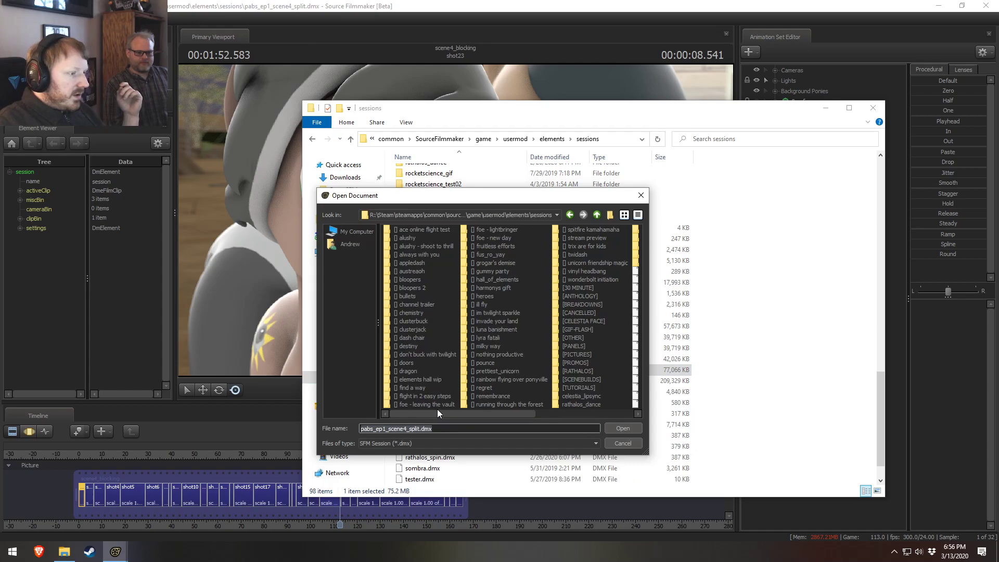
{"action": "scroll", "coordinate": [437, 409], "scroll_direction": "down", "scroll_amount": 2}
{"action": "left_click", "coordinate": [488, 405]}
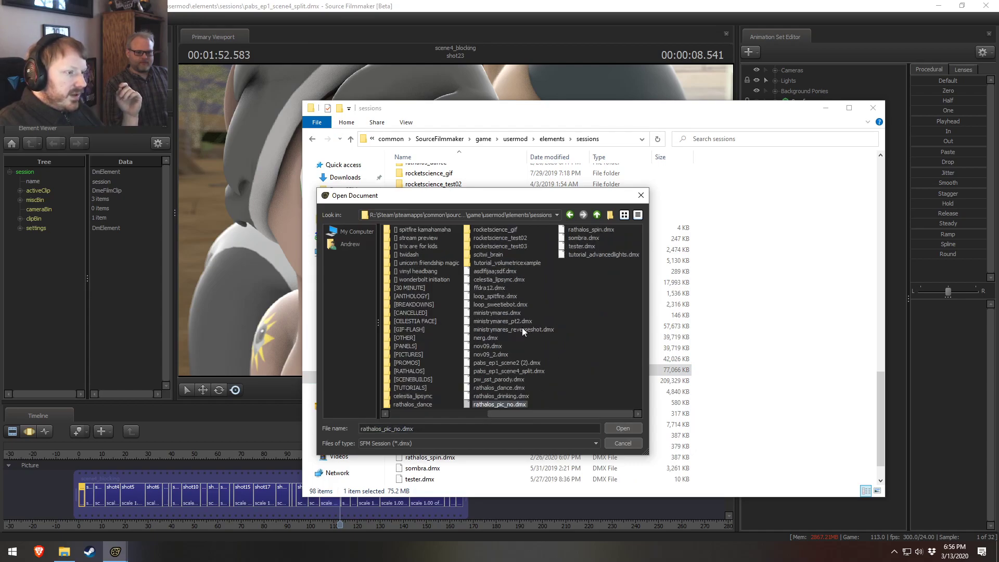
{"action": "key", "text": "alt+Tab"}
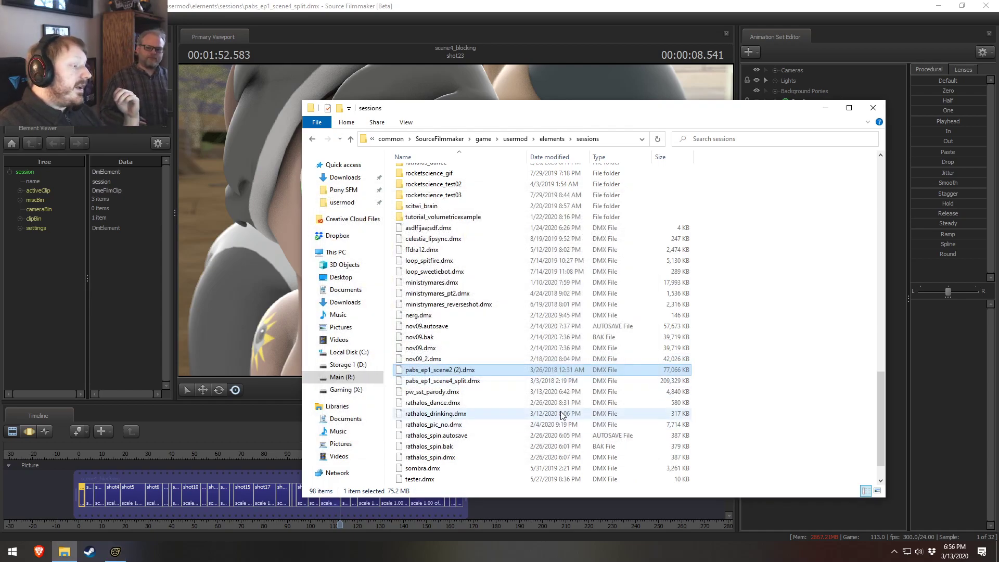
{"action": "left_click", "coordinate": [474, 5]}
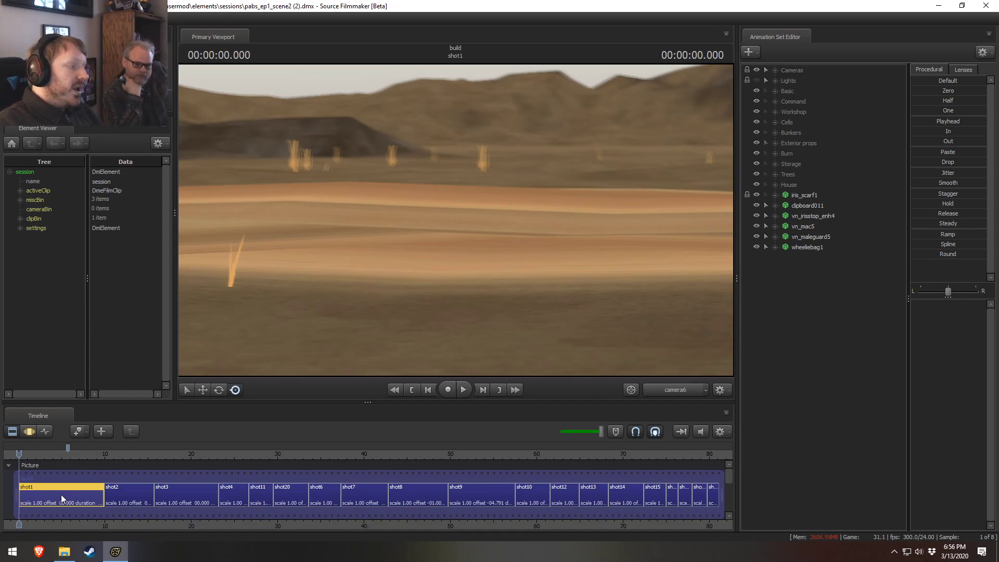
Step: Play the film into shot2 and enable lighting in the primary viewport
{"action": "key", "text": "space"}
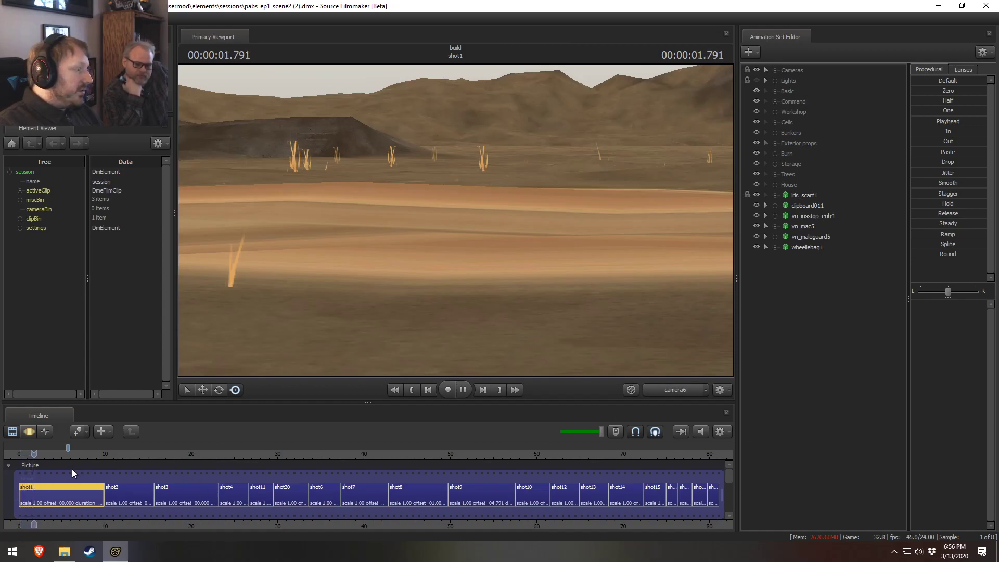
{"action": "left_click", "coordinate": [89, 454]}
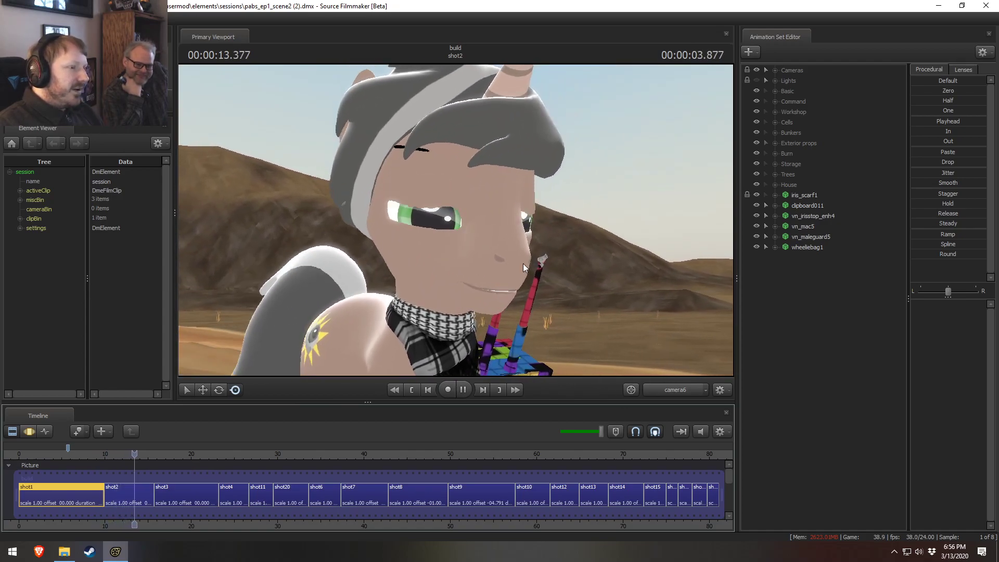
{"action": "right_click", "coordinate": [519, 260]}
{"action": "left_click", "coordinate": [549, 290]}
{"action": "right_click", "coordinate": [536, 280]}
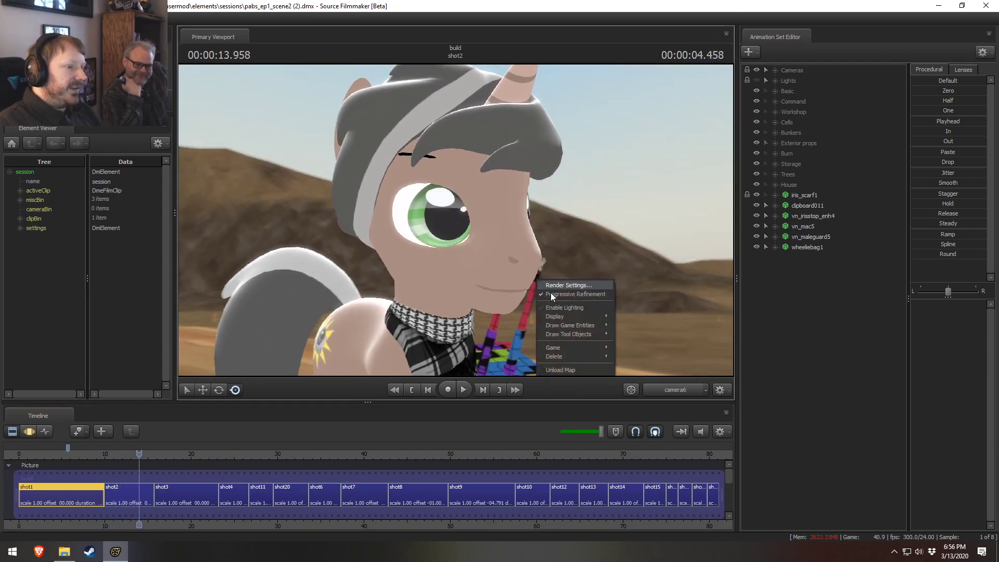
{"action": "left_click", "coordinate": [554, 295]}
{"action": "right_click", "coordinate": [557, 287]}
{"action": "left_click", "coordinate": [568, 299]}
{"action": "right_click", "coordinate": [563, 271]}
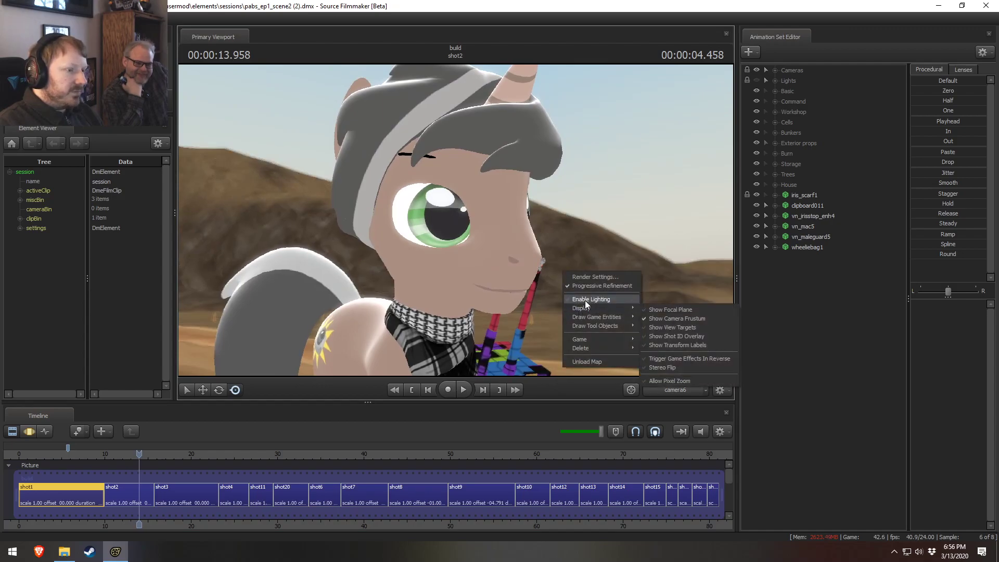
{"action": "left_click", "coordinate": [585, 301]}
Step: Play the film from shot2 through to shot13 to review the lit scene
{"action": "key", "text": "space"}
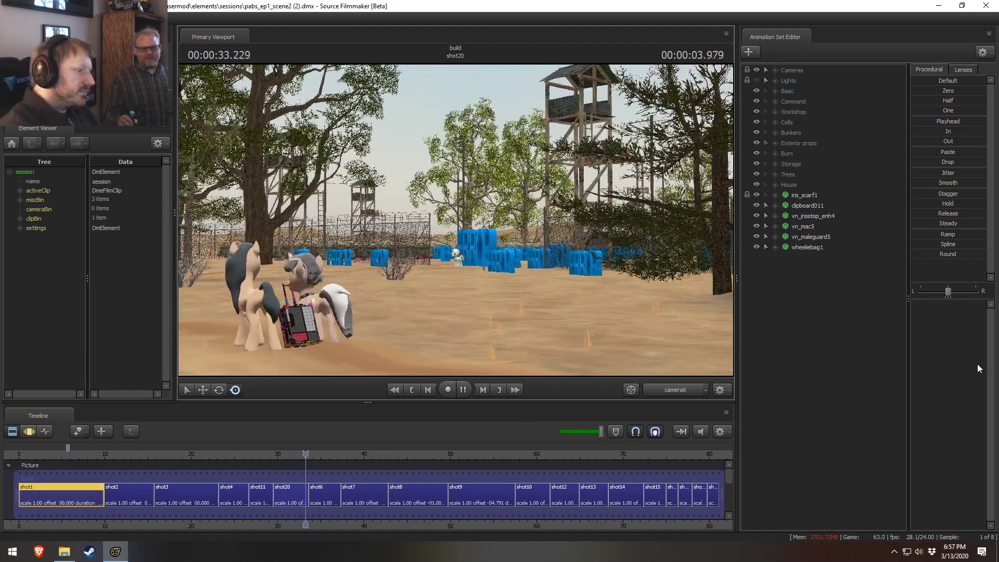
{"action": "key", "text": "space"}
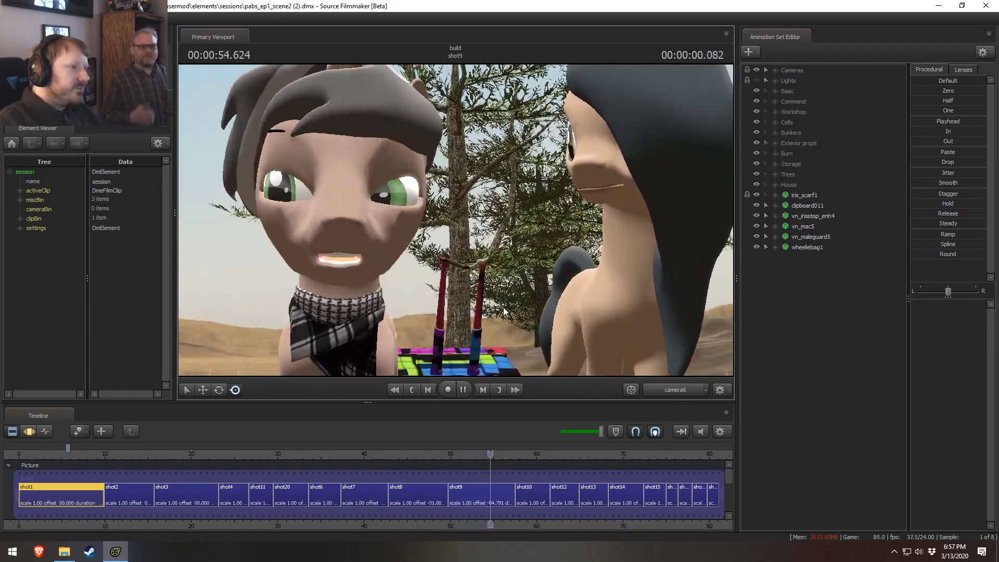
{"action": "middle_click_drag", "start_coordinate": [594, 517], "coordinate": [306, 491]}
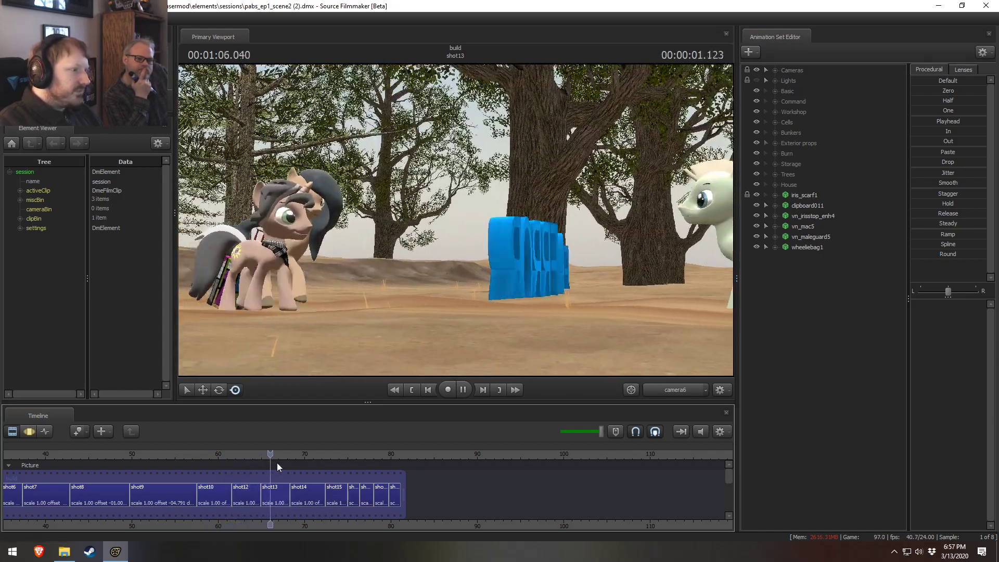
{"action": "key", "text": "space"}
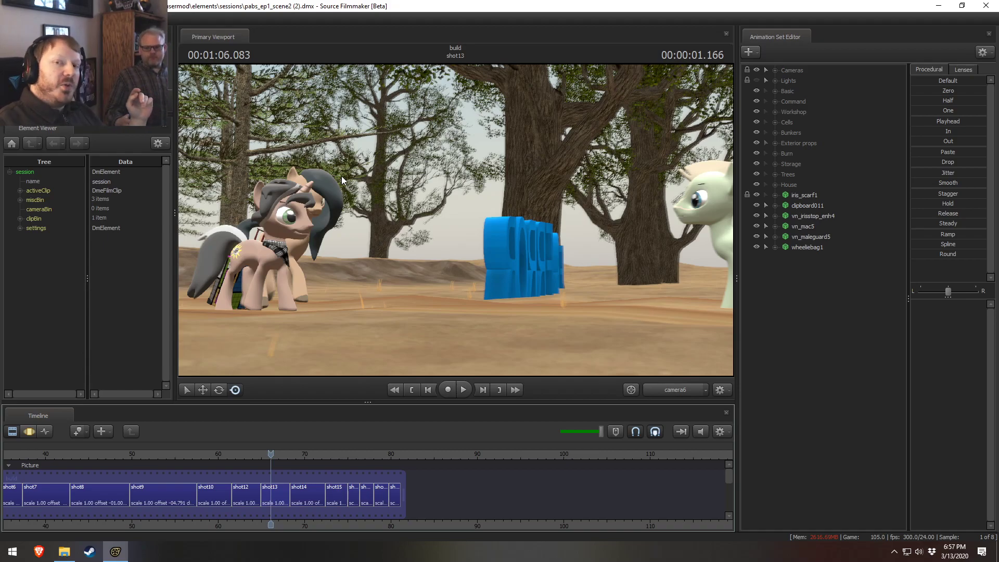
Step: Return to the film's opening shots, expand the Cameras group and view shot1 through camera4
{"action": "scroll", "coordinate": [95, 469], "scroll_direction": "down", "scroll_amount": 5}
{"action": "scroll", "coordinate": [95, 473], "scroll_direction": "down", "scroll_amount": 1}
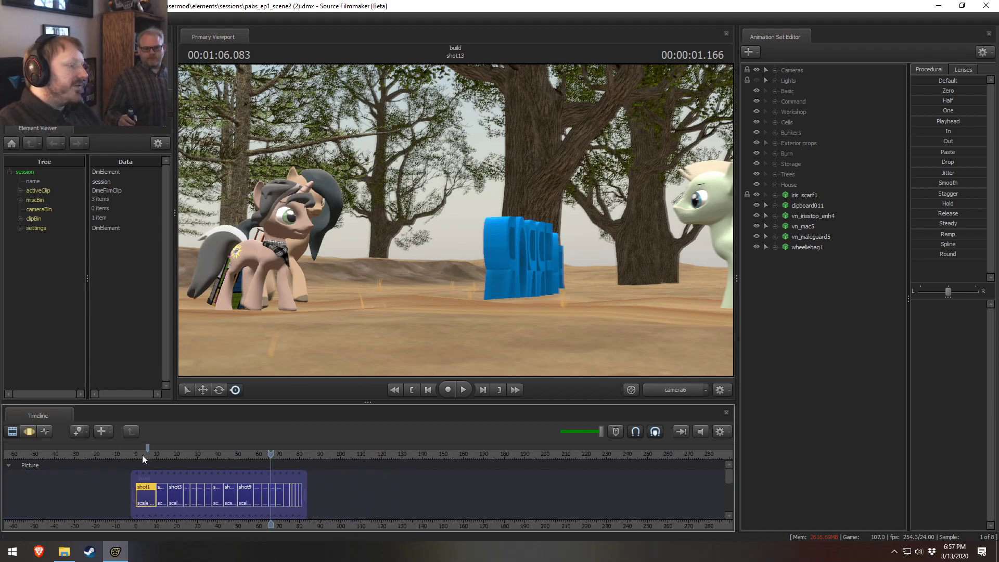
{"action": "left_click_drag", "start_coordinate": [149, 457], "coordinate": [158, 460]}
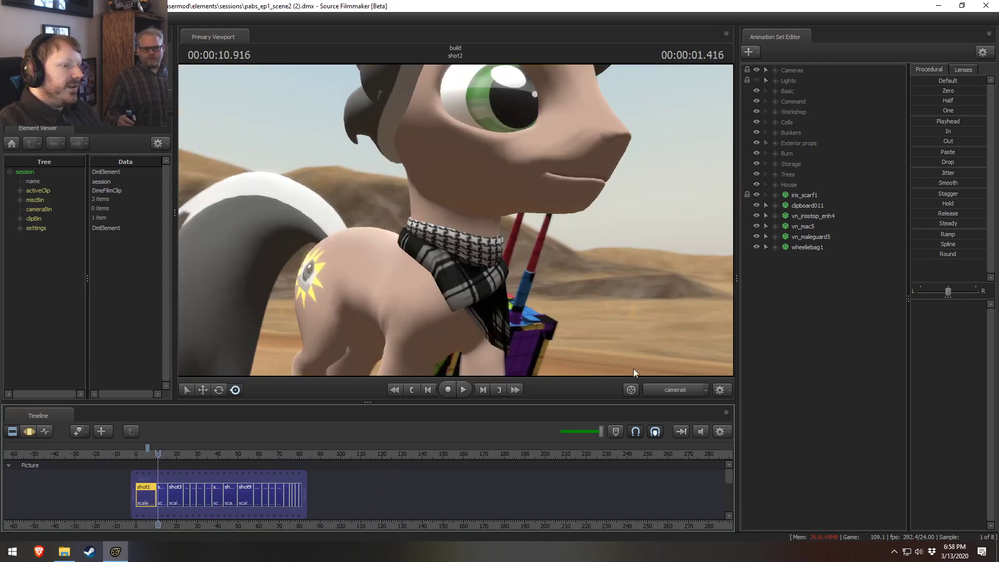
{"action": "left_click", "coordinate": [774, 70]}
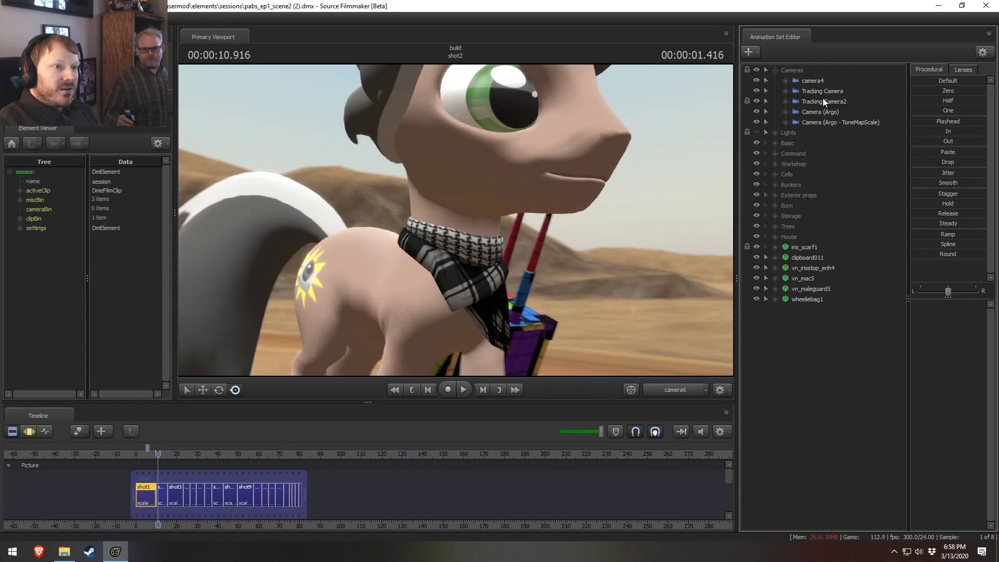
{"action": "left_click", "coordinate": [822, 91]}
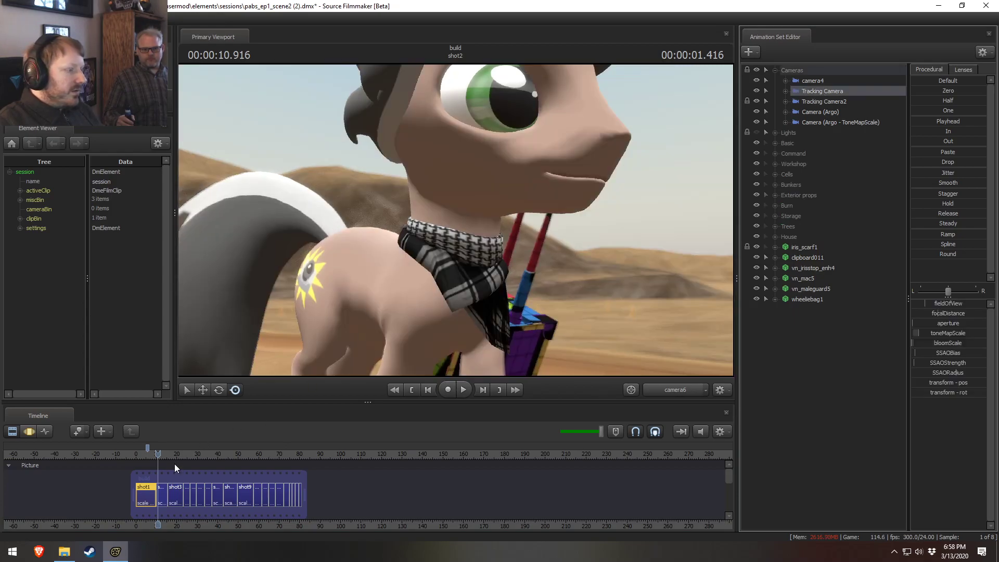
{"action": "left_click", "coordinate": [812, 80]}
{"action": "left_click", "coordinate": [149, 453]}
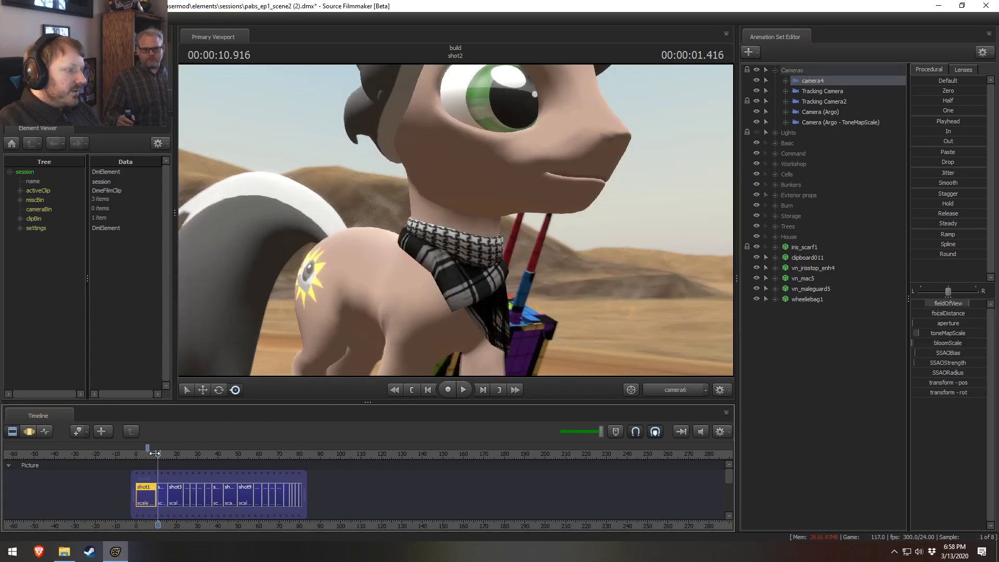
{"action": "key", "text": "space"}
{"action": "key", "text": "space"}
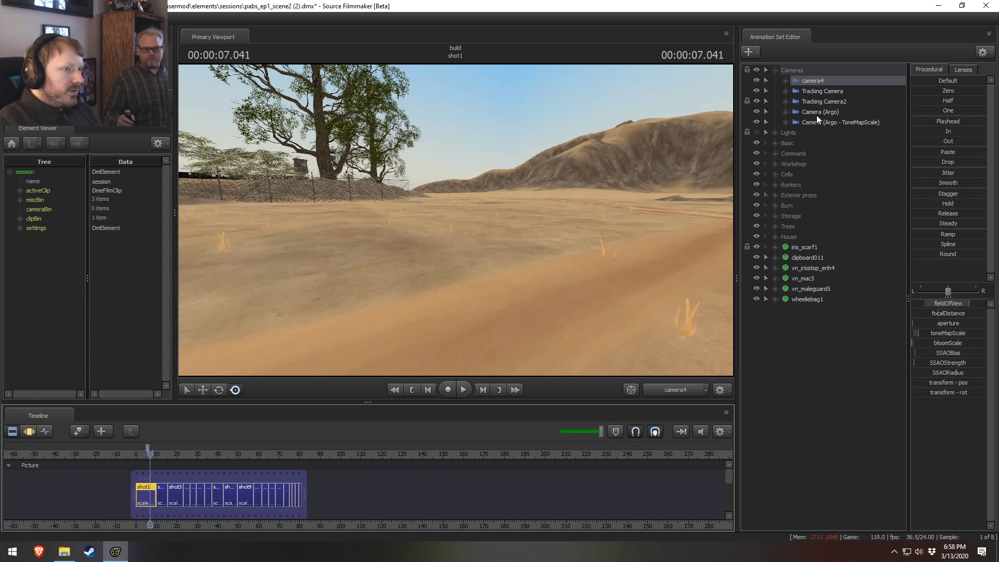
Step: View shot1 through the Tracking Camera and play it until shot2 begins
{"action": "left_click_drag", "start_coordinate": [139, 453], "coordinate": [142, 454]}
{"action": "left_click", "coordinate": [822, 91]}
{"action": "key", "text": "space"}
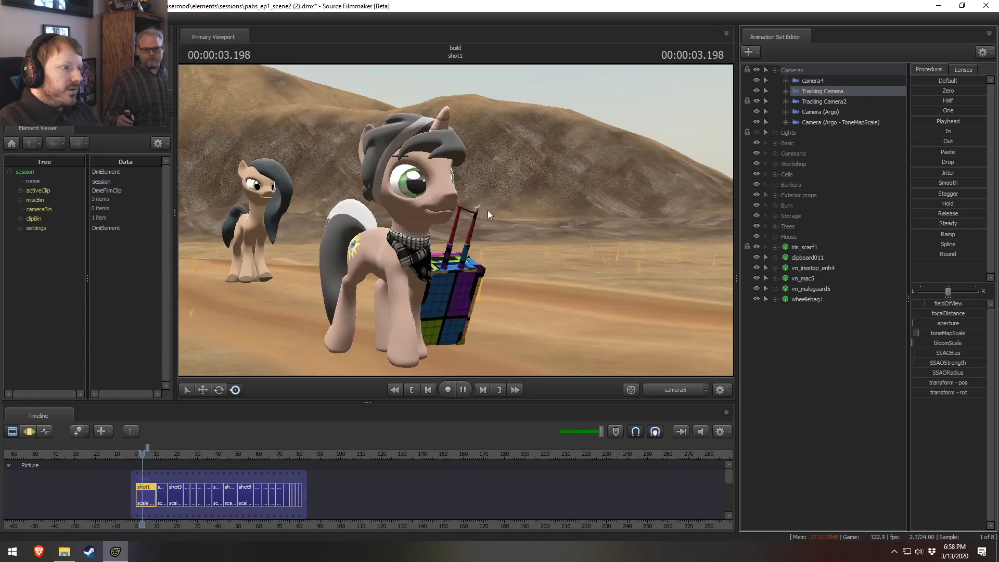
{"action": "scroll", "coordinate": [263, 453], "scroll_direction": "up", "scroll_amount": 4}
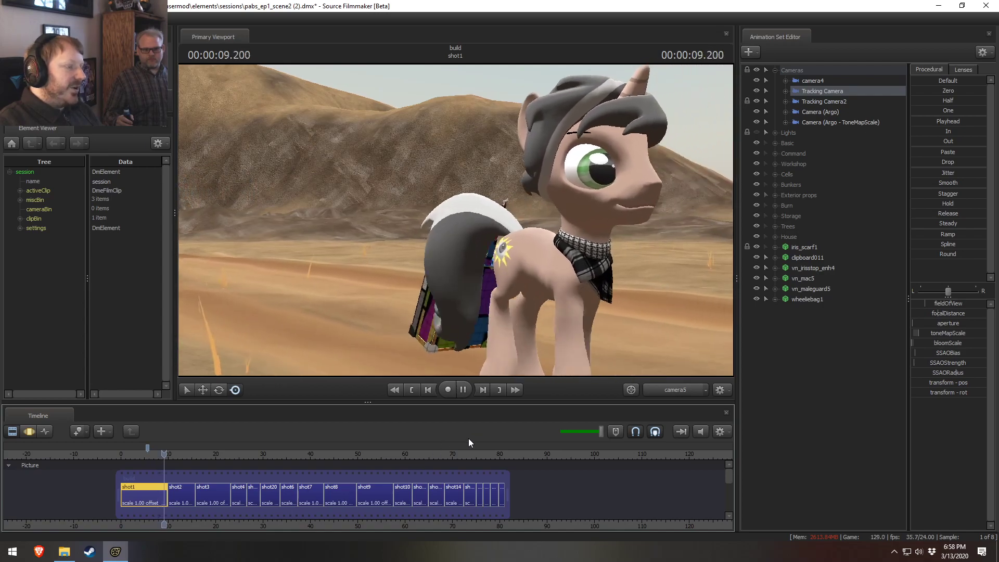
{"action": "key", "text": "space"}
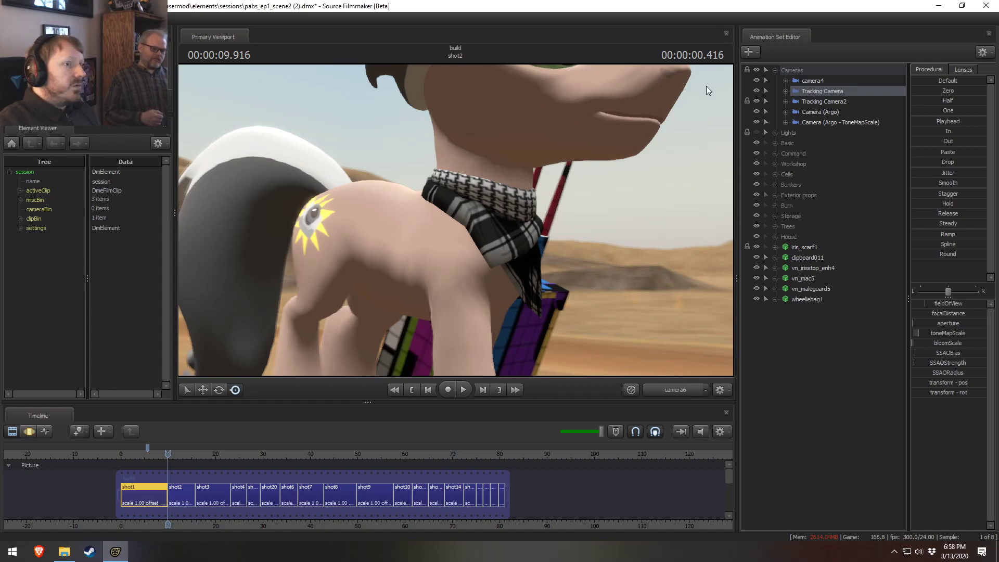
Step: Open the session pw_sst_parody.dmx, continuing without saving the changes to the current session
{"action": "key", "text": "ctrl+o"}
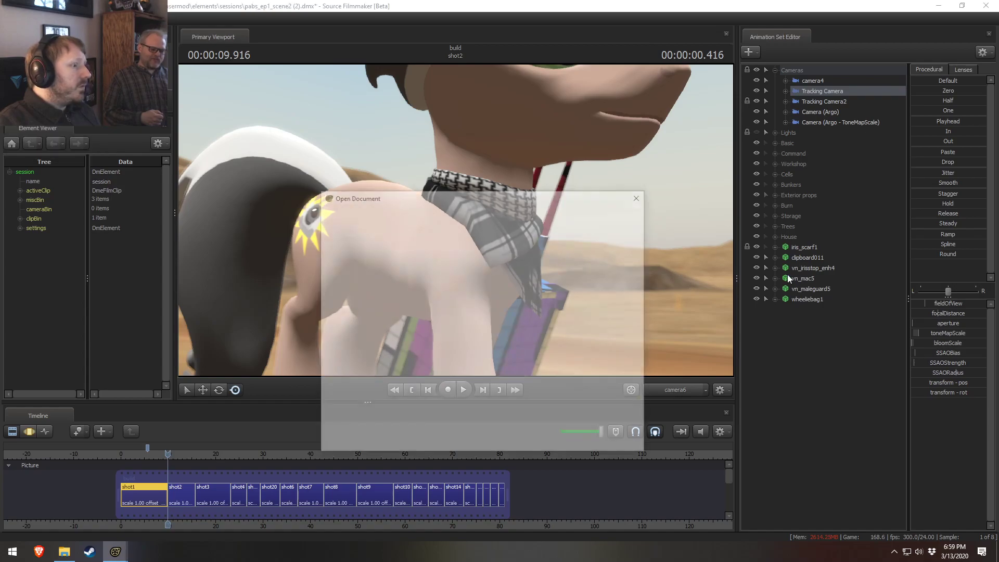
{"action": "left_click", "coordinate": [64, 551]}
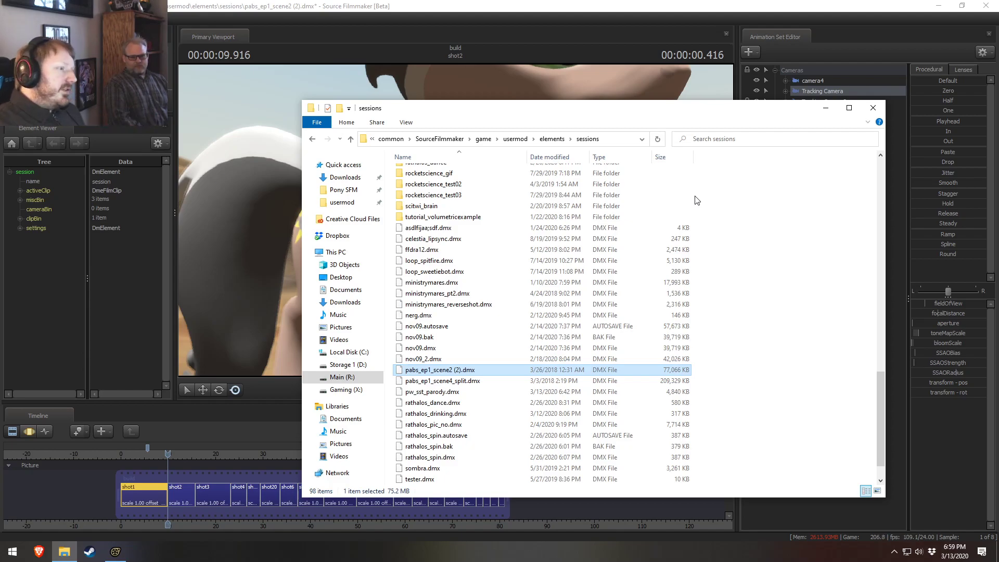
{"action": "key", "text": "alt+Tab"}
{"action": "key", "text": "ctrl+o"}
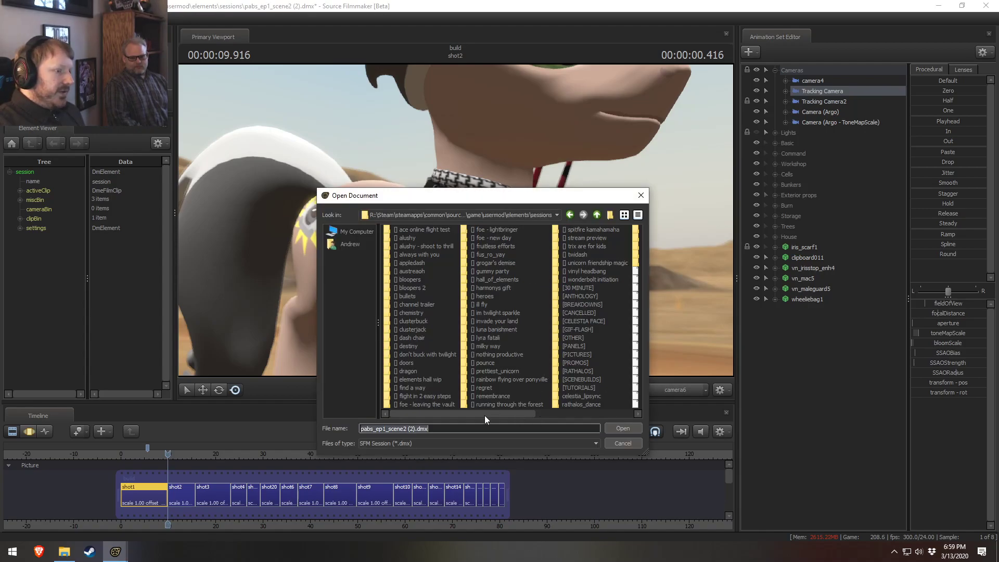
{"action": "left_click_drag", "start_coordinate": [485, 415], "coordinate": [611, 420]}
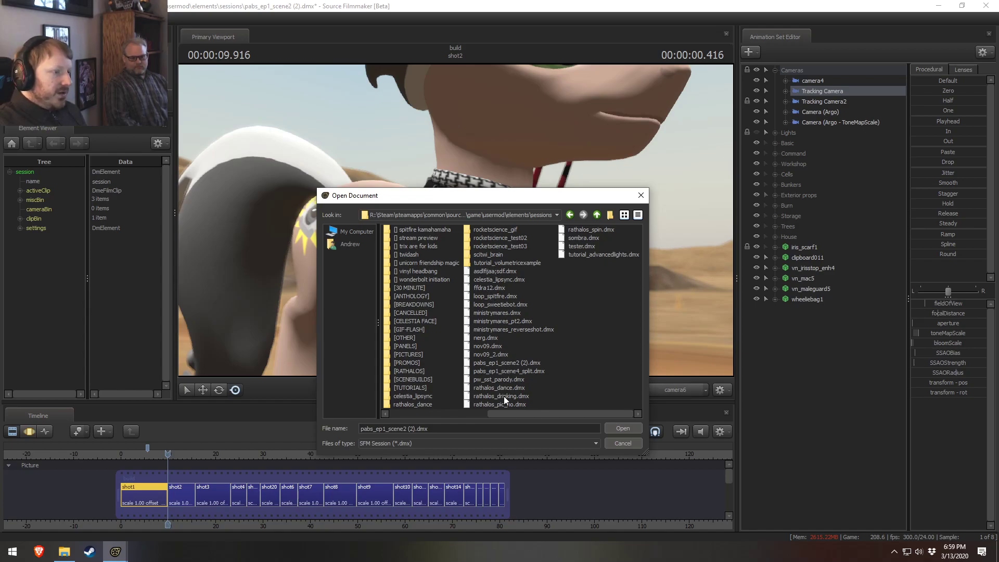
{"action": "double_click", "coordinate": [506, 379]}
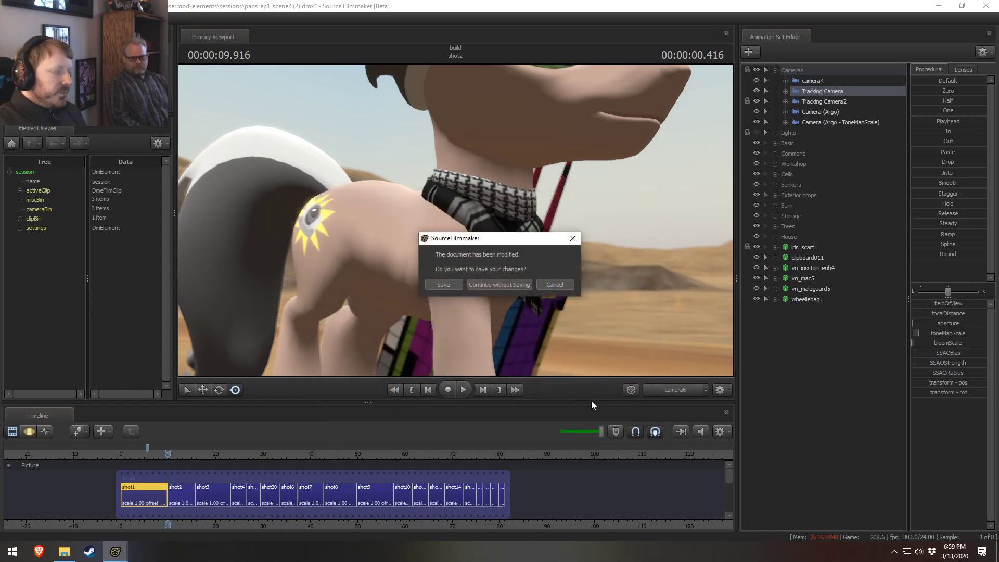
{"action": "left_click", "coordinate": [495, 285]}
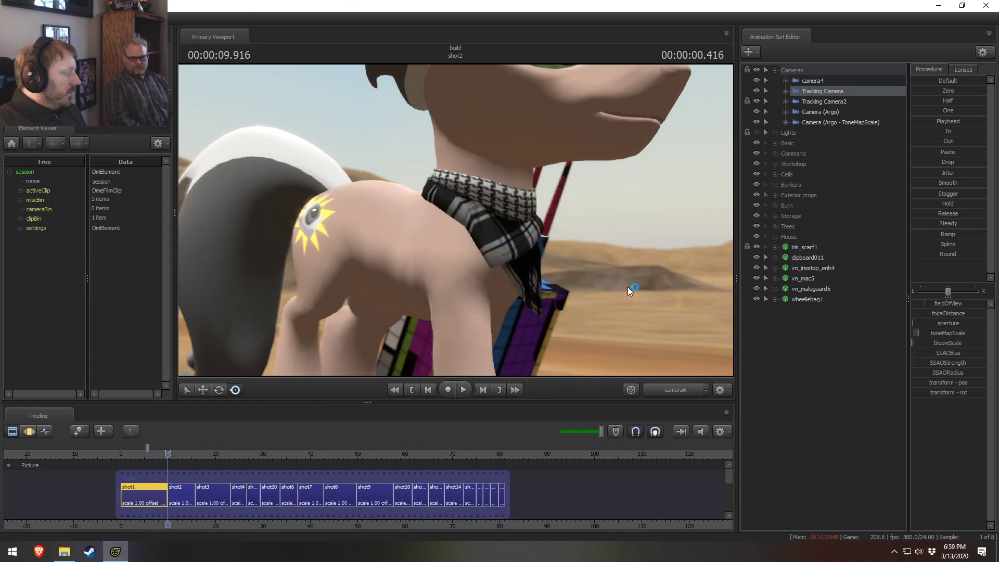
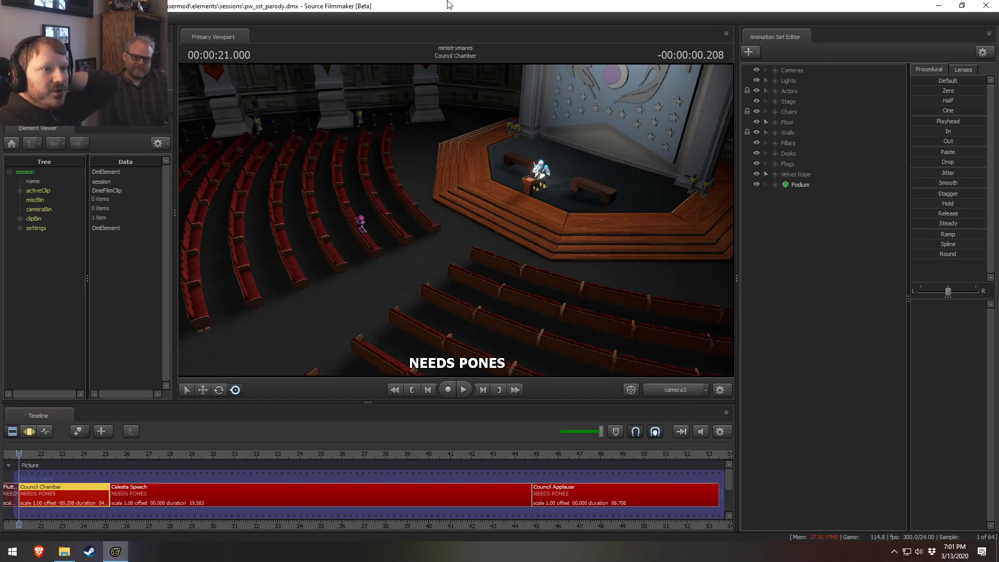
Step: Play the start of the Celestia Speech shot with the playback volume lowered, and mute the timeline audio
{"action": "left_click", "coordinate": [173, 455]}
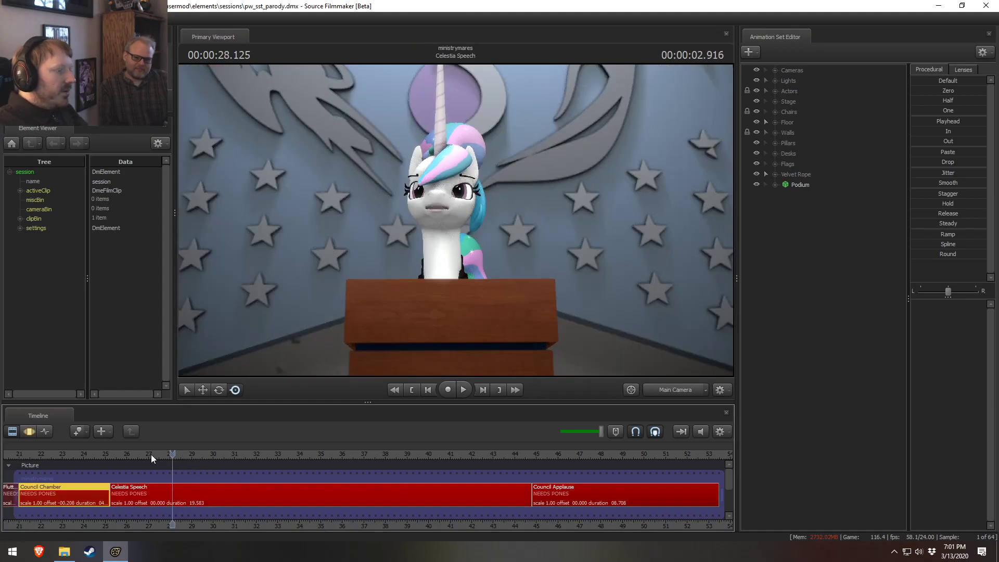
{"action": "left_click", "coordinate": [125, 455]}
{"action": "left_click_drag", "start_coordinate": [573, 432], "coordinate": [566, 432]}
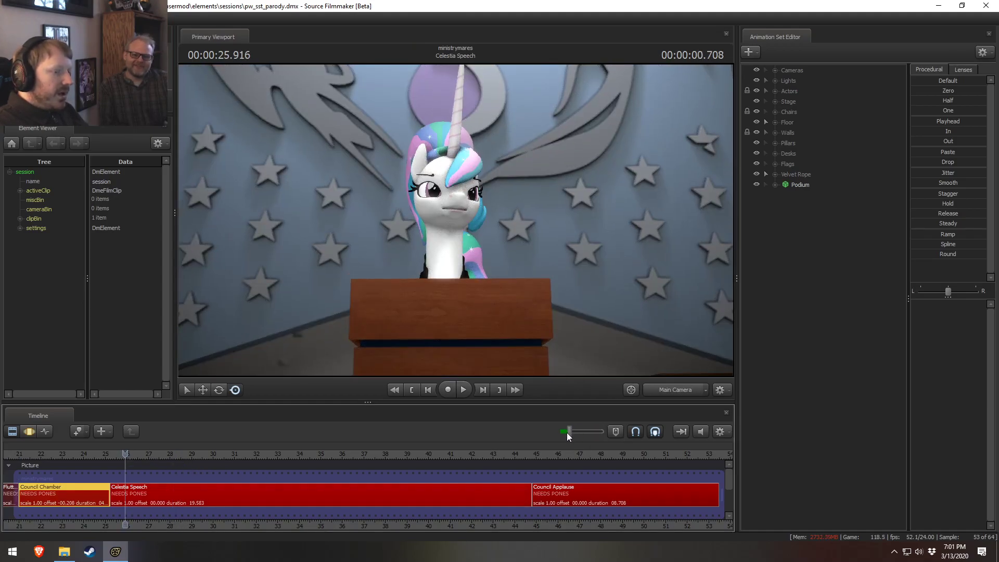
{"action": "key", "text": "space"}
{"action": "left_click", "coordinate": [699, 431]}
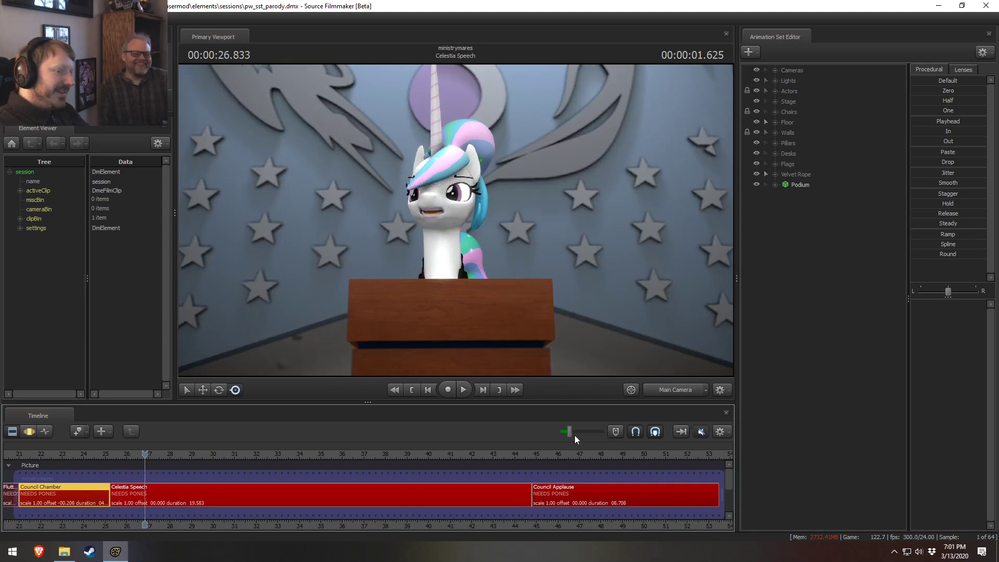
{"action": "left_click_drag", "start_coordinate": [567, 431], "coordinate": [574, 433]}
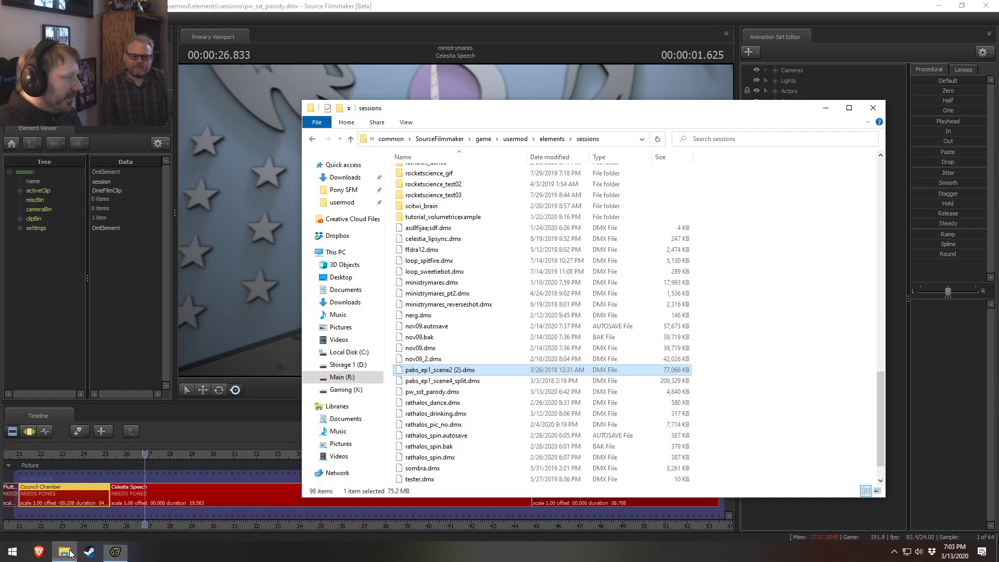
Step: View the Downloads folder in File Explorer, and move the window clear of the viewport
{"action": "left_click", "coordinate": [64, 551]}
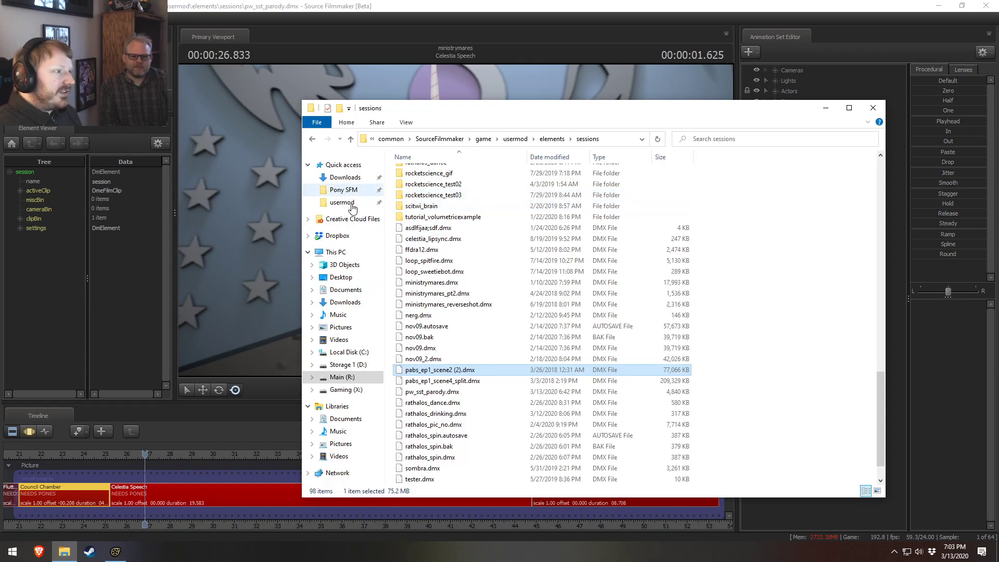
{"action": "left_click", "coordinate": [345, 302]}
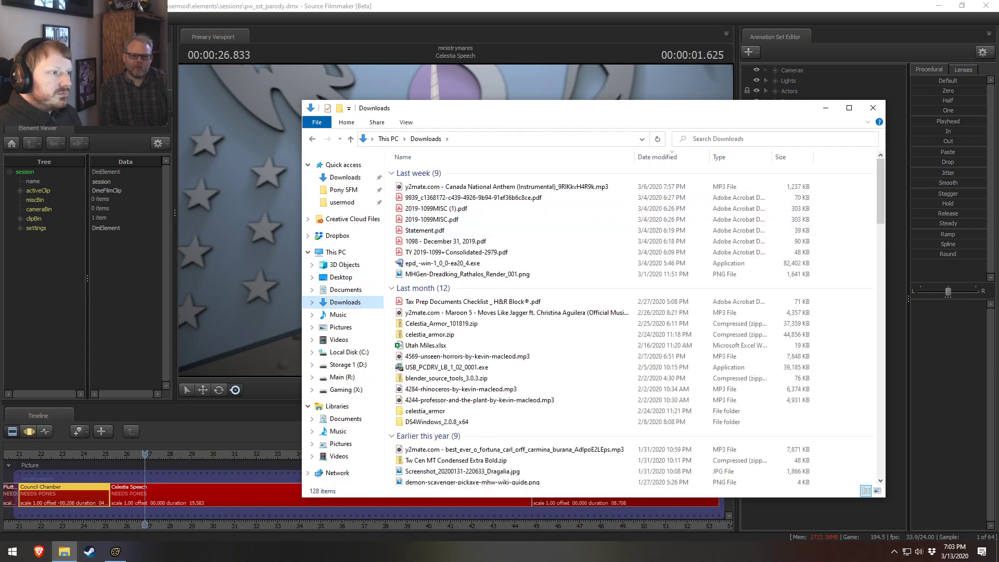
{"action": "left_click_drag", "start_coordinate": [720, 111], "coordinate": [998, 146]}
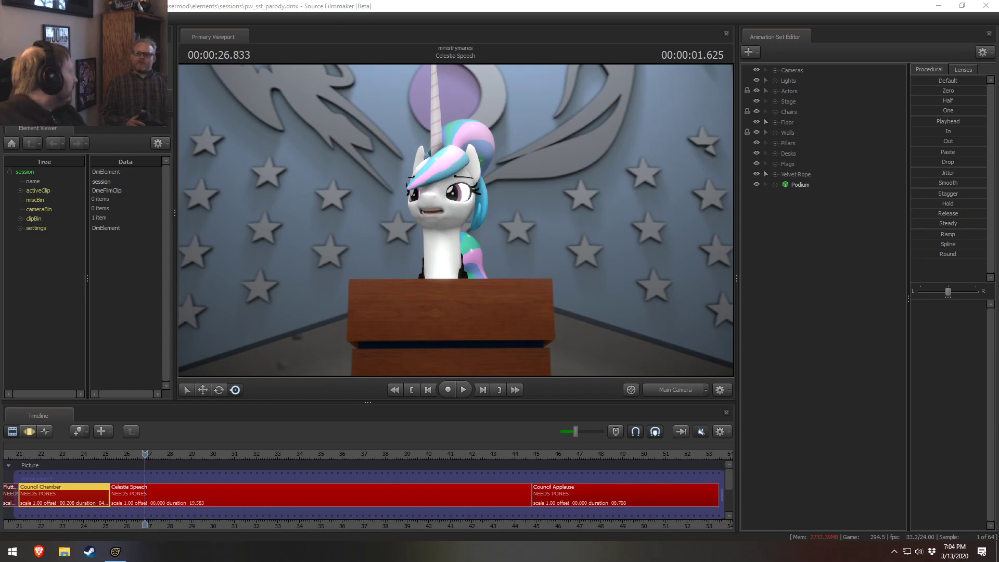
Step: Move the playhead back to 00:00:25.666, near the start of the Celestia Speech shot
{"action": "left_click_drag", "start_coordinate": [145, 455], "coordinate": [119, 456]}
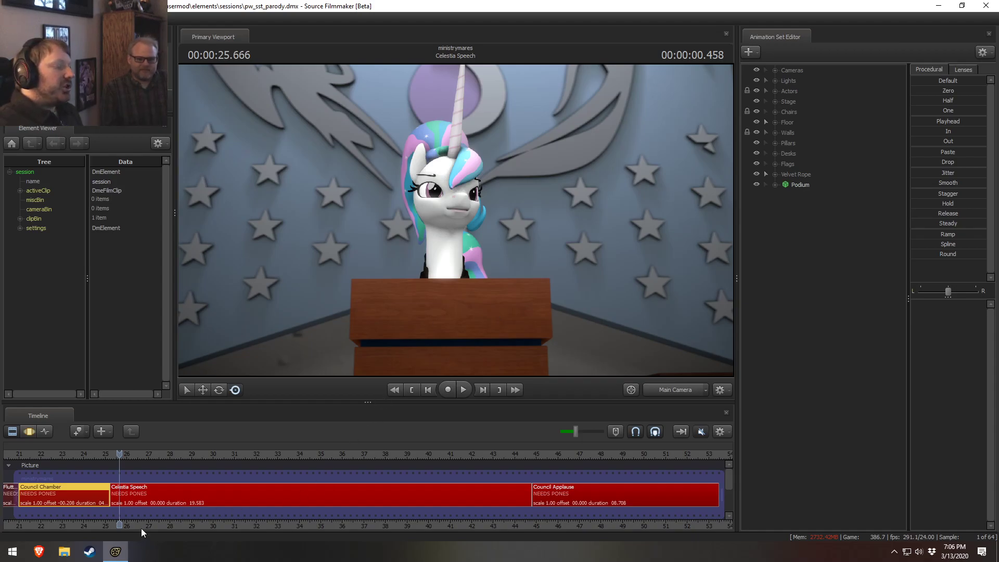
Step: Switch to the Brave browser with Twitter and open the signed-in account's own profile
{"action": "left_click", "coordinate": [39, 554]}
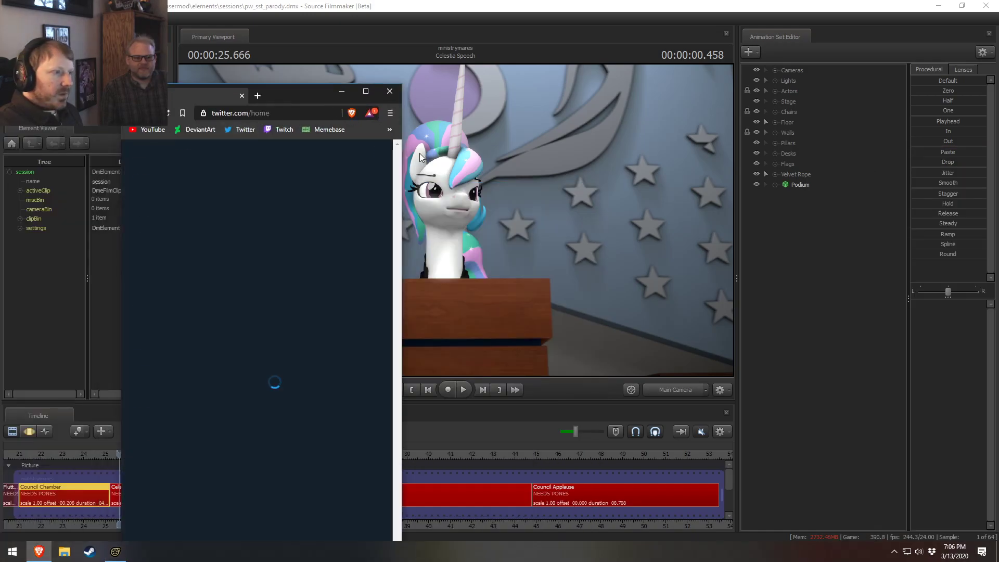
{"action": "left_click", "coordinate": [189, 364]}
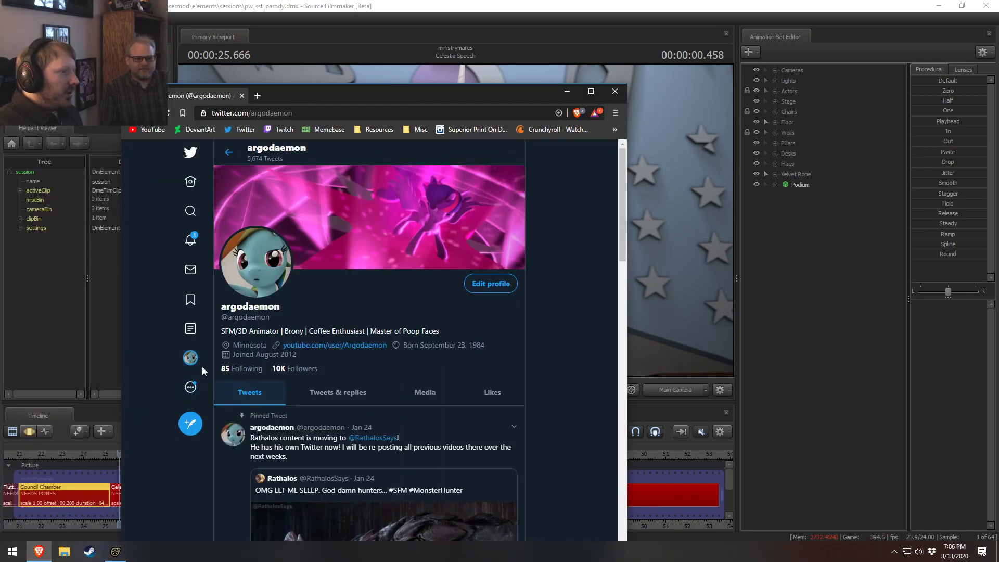
{"action": "mouse_move", "coordinate": [194, 364]}
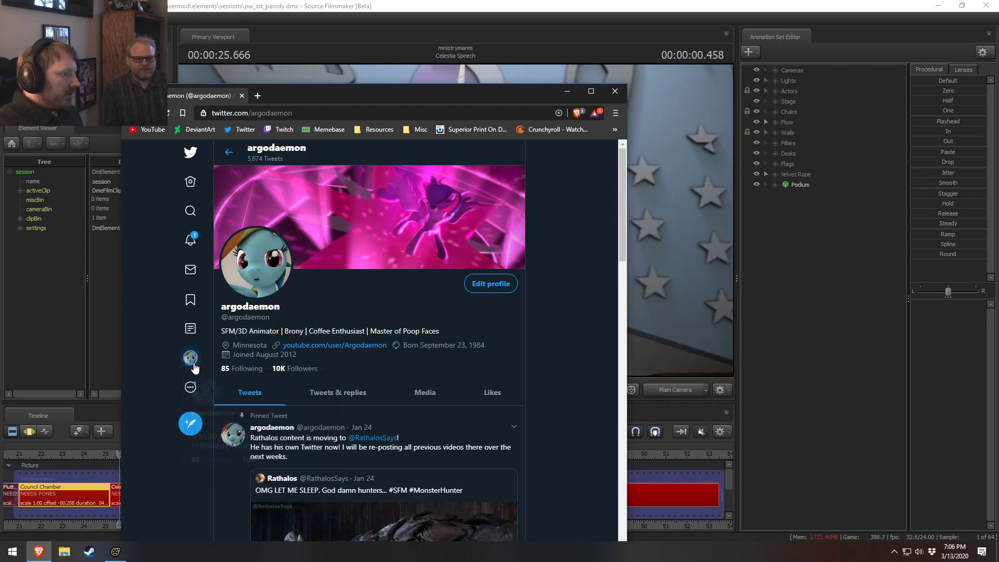
Step: Switch to the Rathalos Twitter account and look over its profile page and latest tweets
{"action": "left_click", "coordinate": [191, 387]}
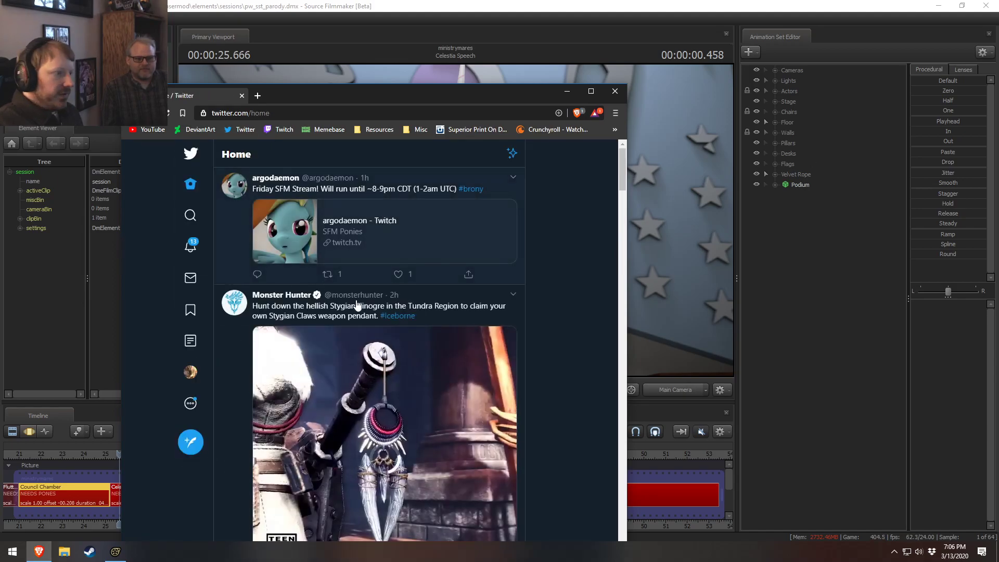
{"action": "left_click", "coordinate": [189, 372]}
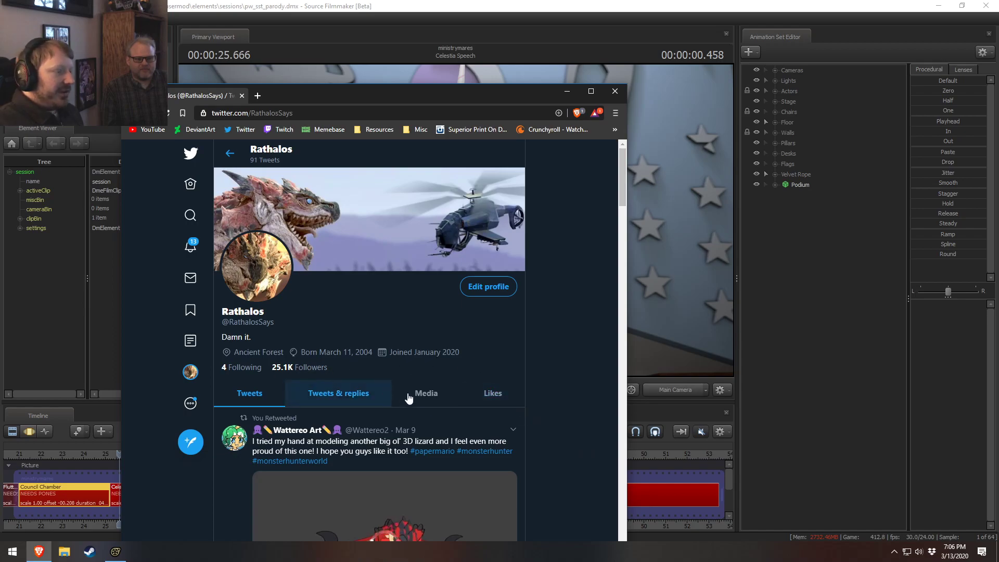
{"action": "scroll", "coordinate": [556, 438], "scroll_direction": "down", "scroll_amount": 10}
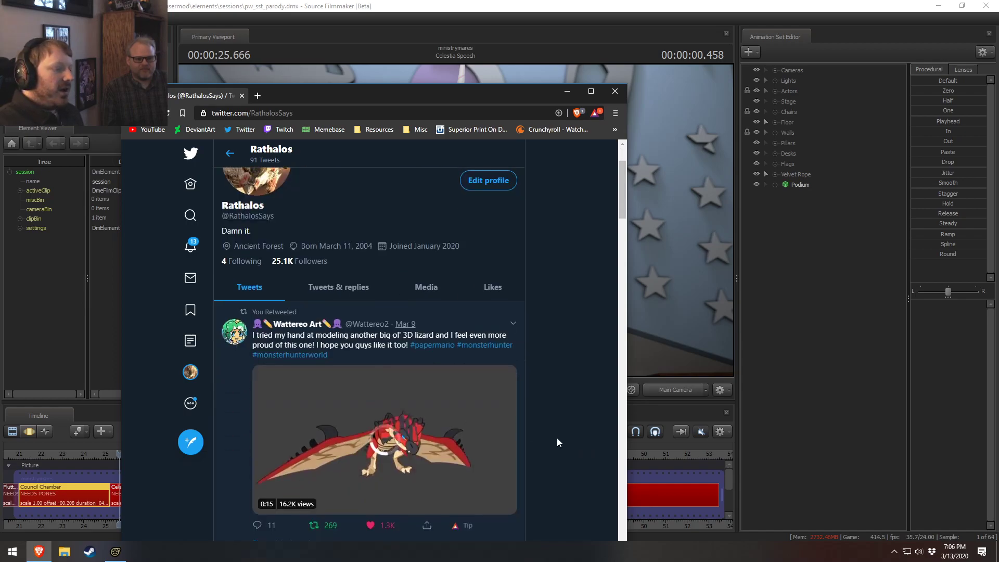
{"action": "scroll", "coordinate": [563, 428], "scroll_direction": "up", "scroll_amount": 10}
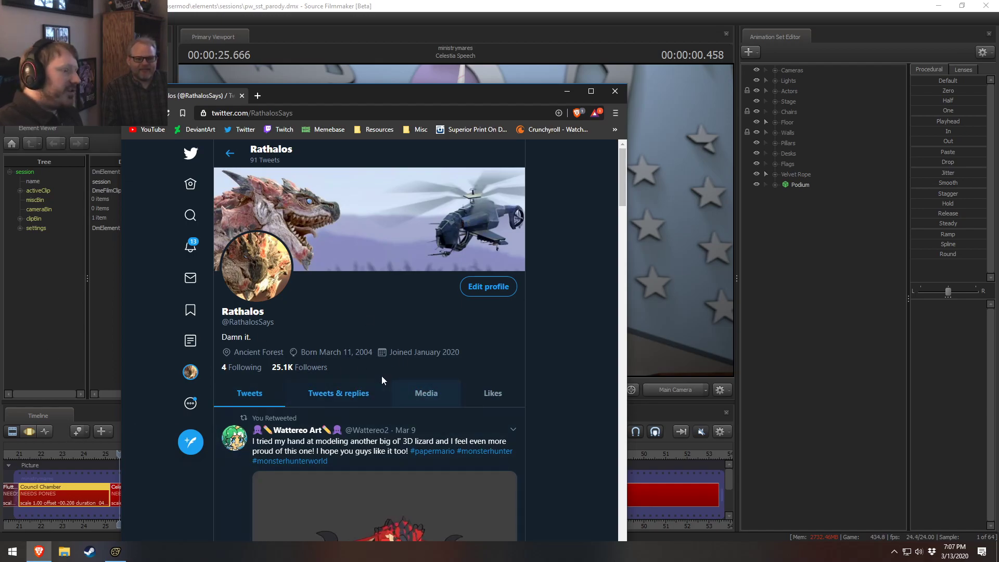
Step: Highlight the birth date on the Rathalos profile, and clear the selection
{"action": "left_click_drag", "start_coordinate": [319, 353], "coordinate": [373, 355]}
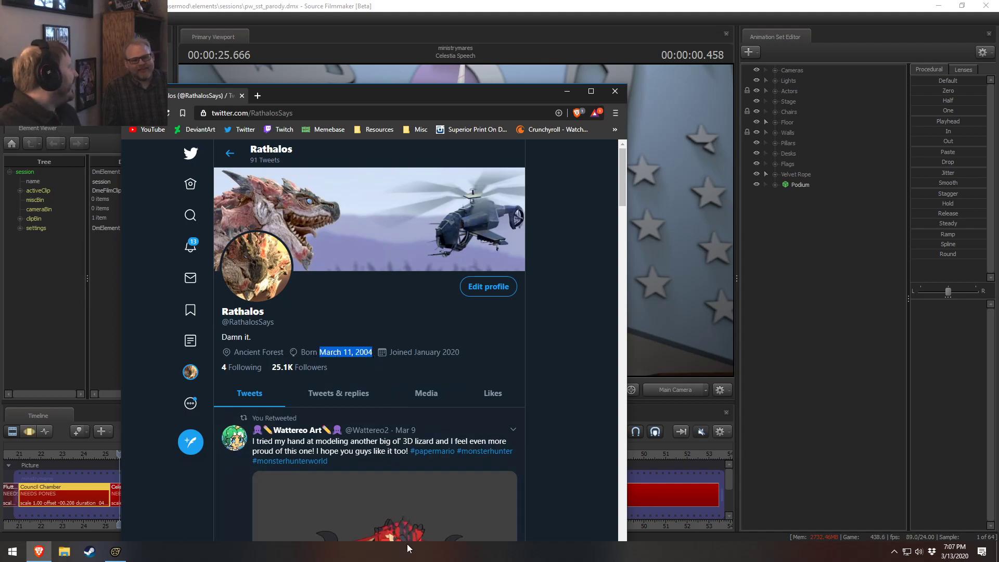
{"action": "mouse_move", "coordinate": [389, 436]}
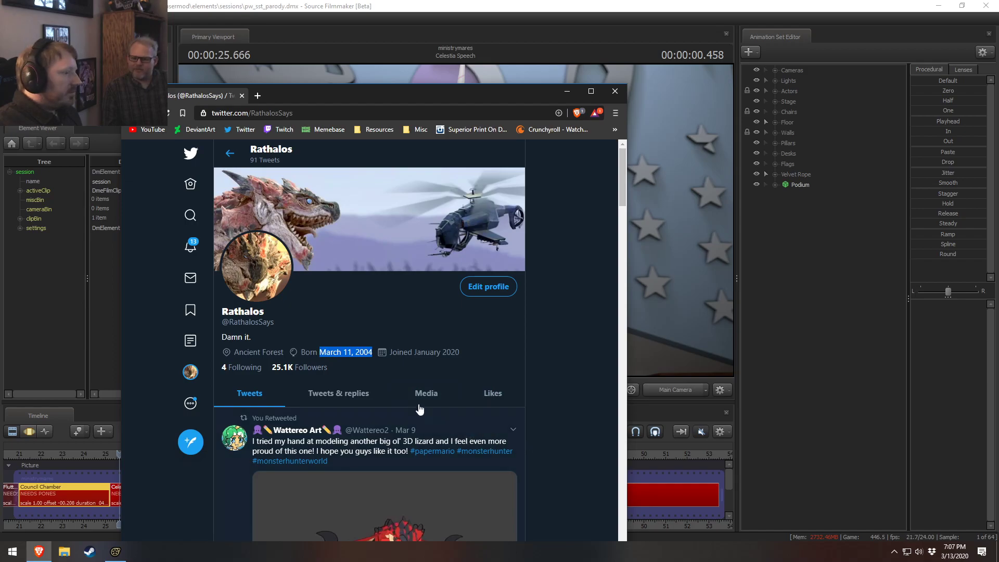
{"action": "left_click", "coordinate": [357, 353]}
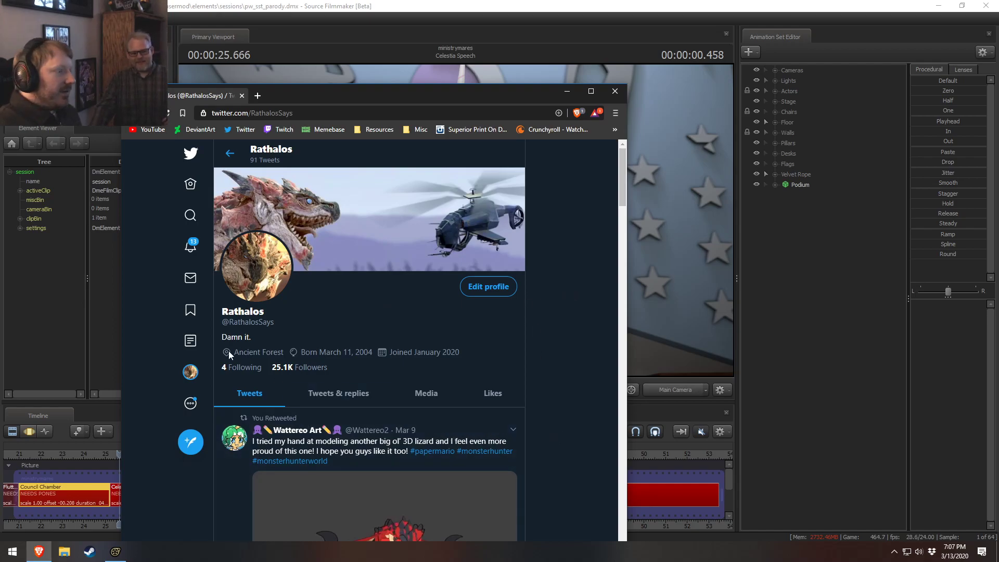
Step: Switch to the Rathian Twitter account and look over its profile, tweets and follow suggestions
{"action": "mouse_move", "coordinate": [193, 372]}
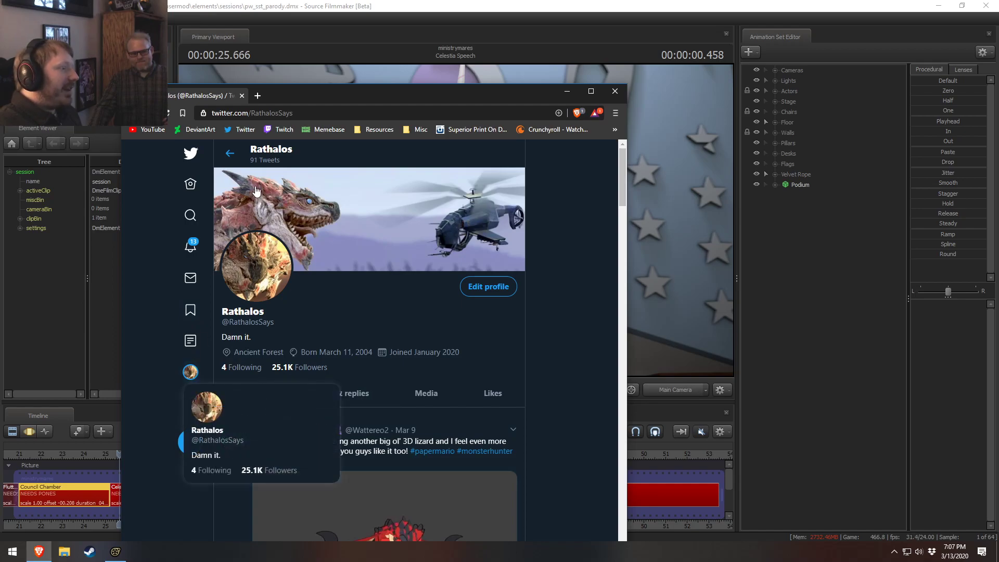
{"action": "left_click", "coordinate": [191, 402]}
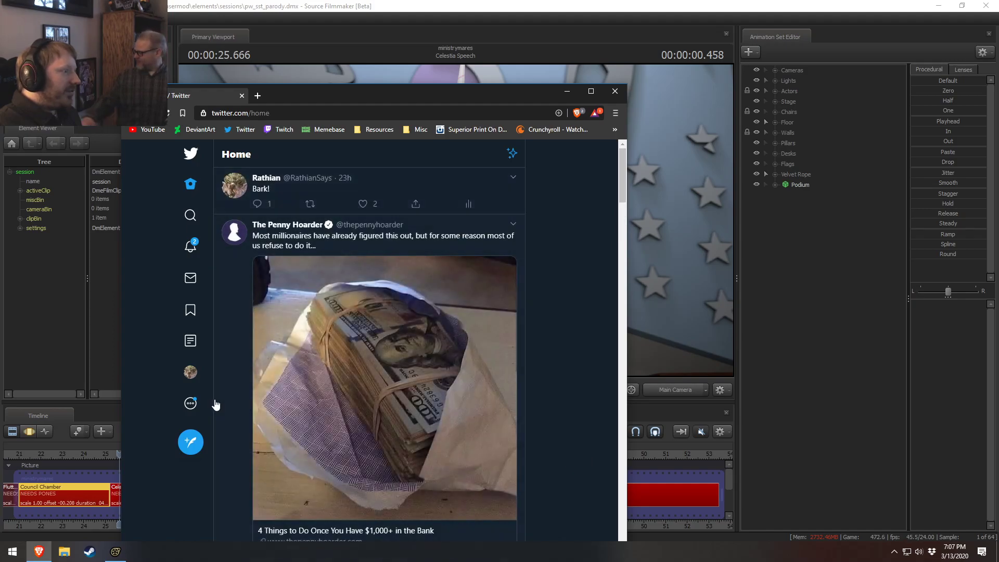
{"action": "left_click", "coordinate": [190, 371]}
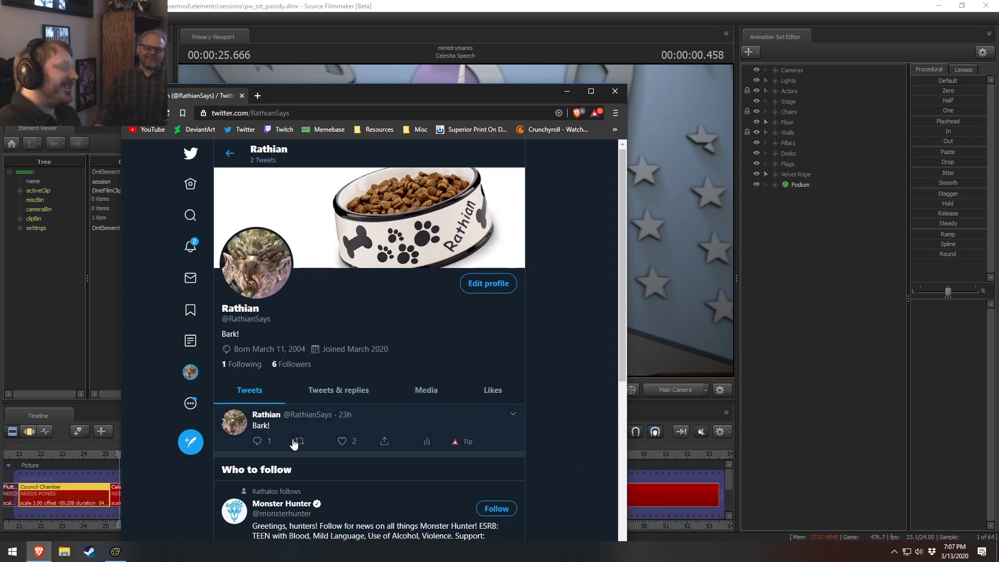
{"action": "scroll", "coordinate": [292, 468], "scroll_direction": "down", "scroll_amount": 5}
{"action": "scroll", "coordinate": [294, 421], "scroll_direction": "up", "scroll_amount": 4}
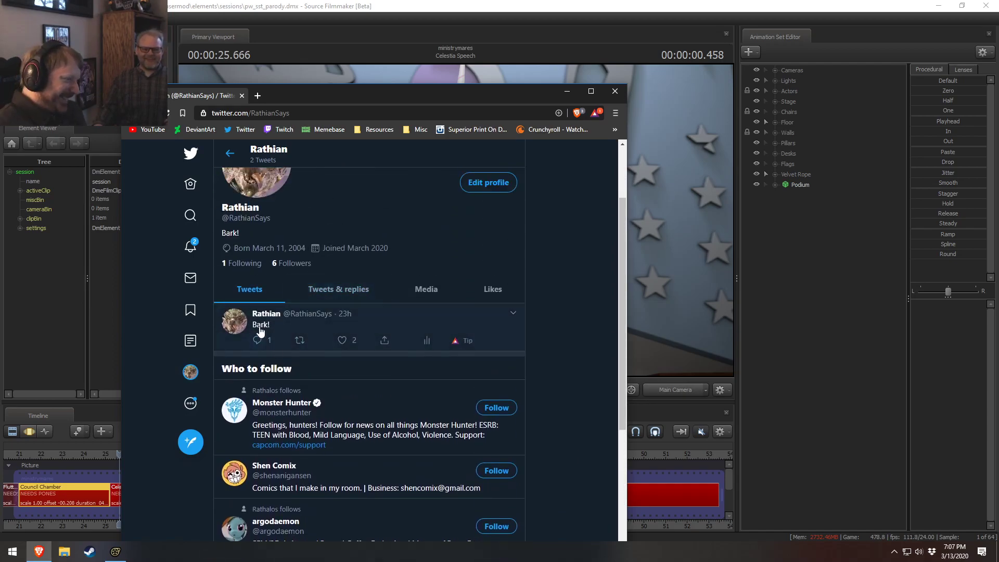
{"action": "scroll", "coordinate": [322, 342], "scroll_direction": "up", "scroll_amount": 2}
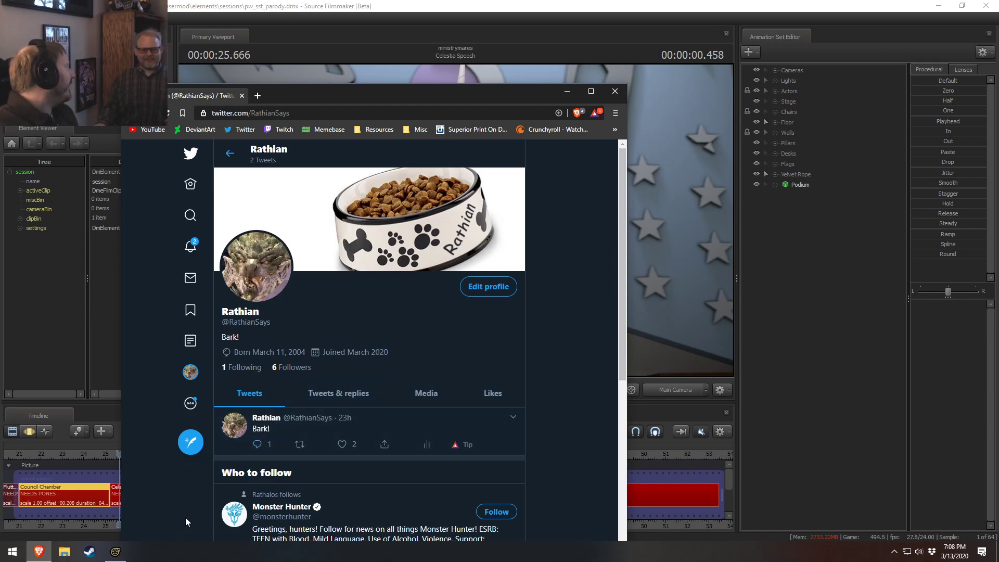
{"action": "mouse_move", "coordinate": [265, 512]}
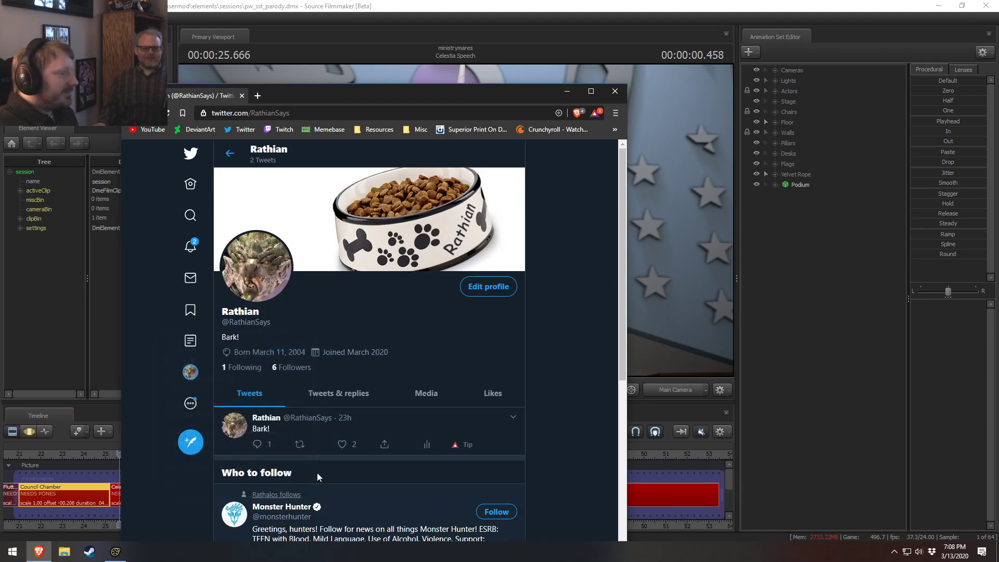
Step: Dismiss the reply composer for the "Bark!" tweet, view the tweet's replies and return to the Rathian profile
{"action": "left_click", "coordinate": [256, 444]}
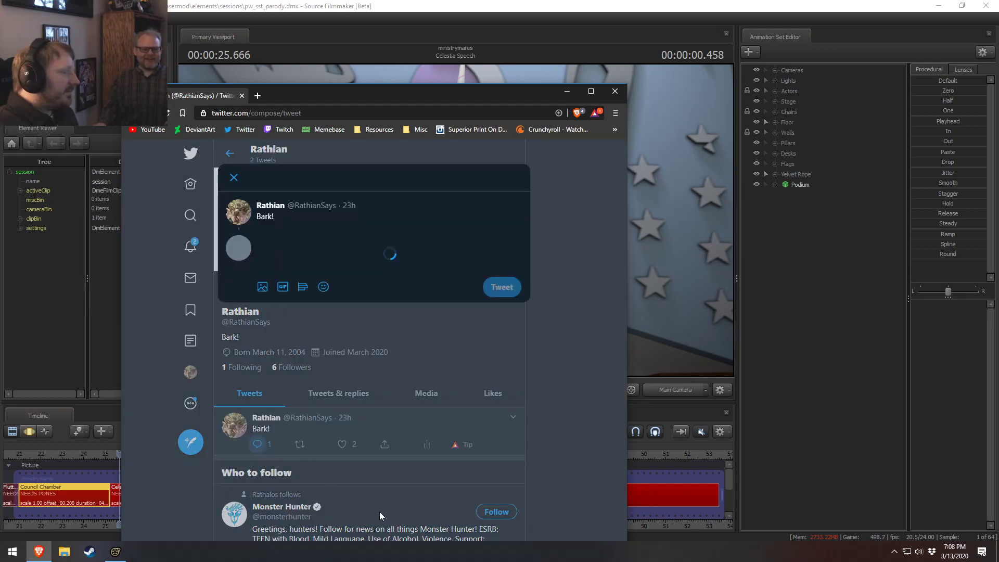
{"action": "left_click", "coordinate": [589, 275]}
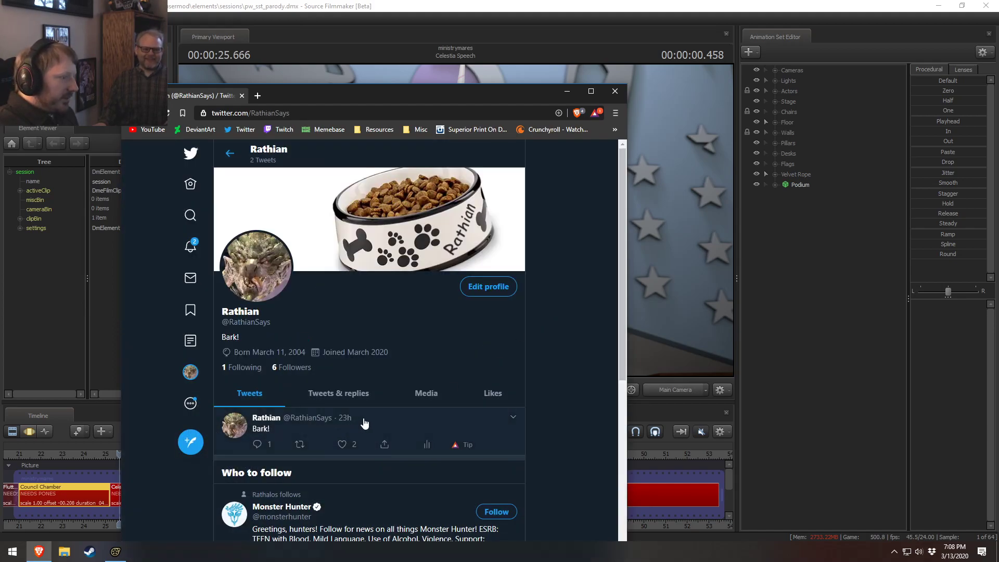
{"action": "left_click", "coordinate": [403, 416]}
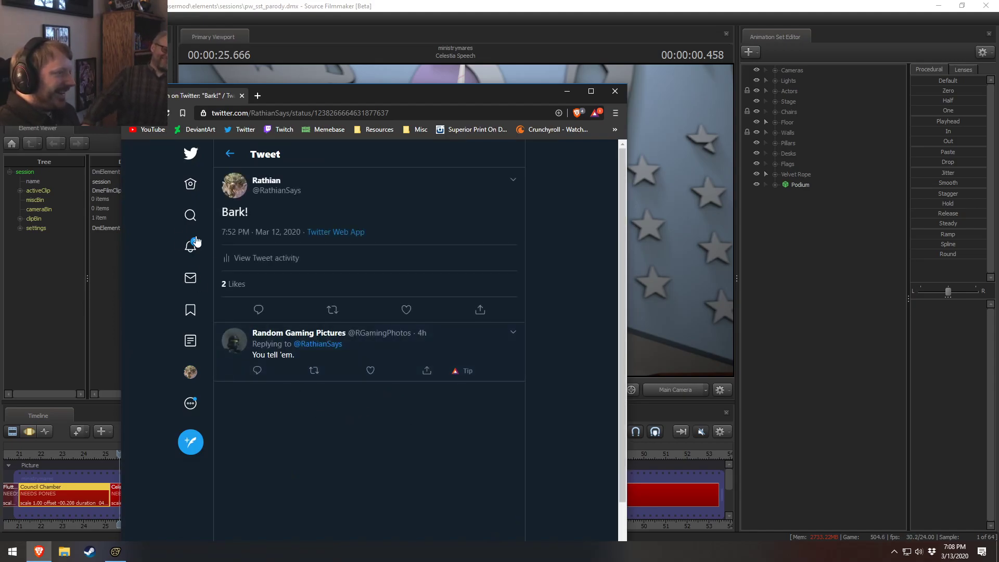
{"action": "left_click", "coordinate": [229, 153]}
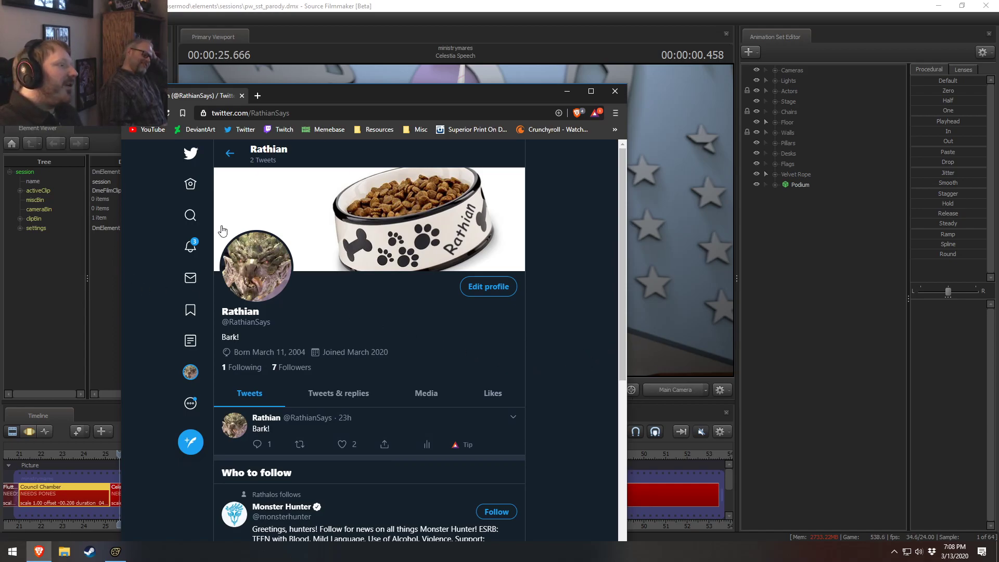
Step: View the Rathian account's list of followers and return to its profile
{"action": "left_click", "coordinate": [295, 367]}
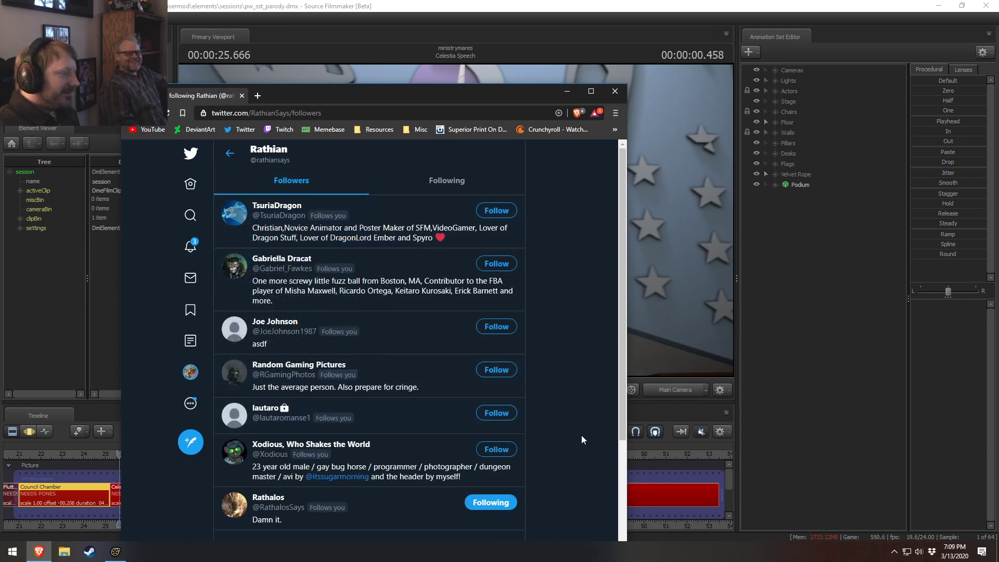
{"action": "left_click", "coordinate": [224, 165]}
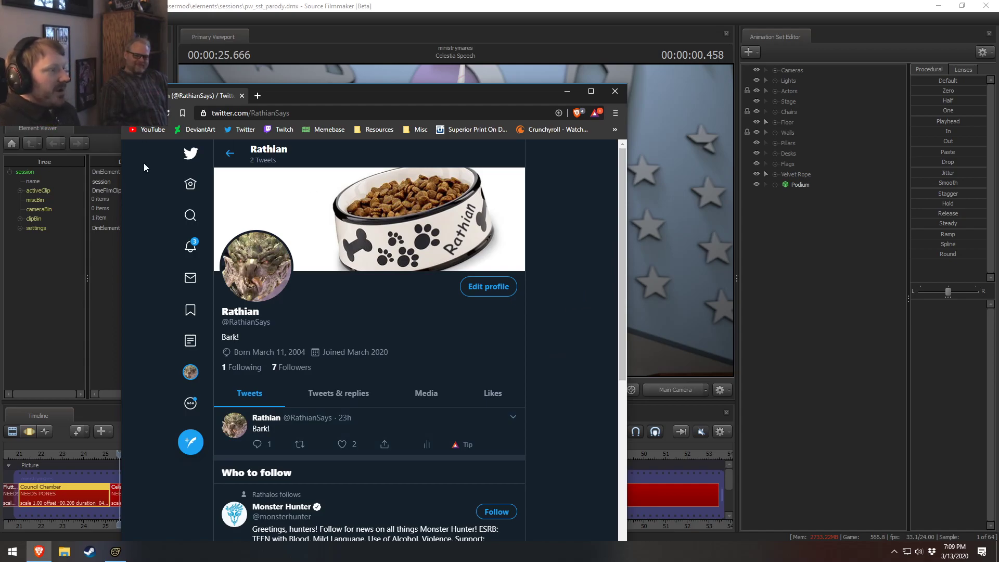
Step: Switch back to the Rathalos Twitter account, check the list of linked accounts and open the Rathalos profile
{"action": "left_click", "coordinate": [190, 403]}
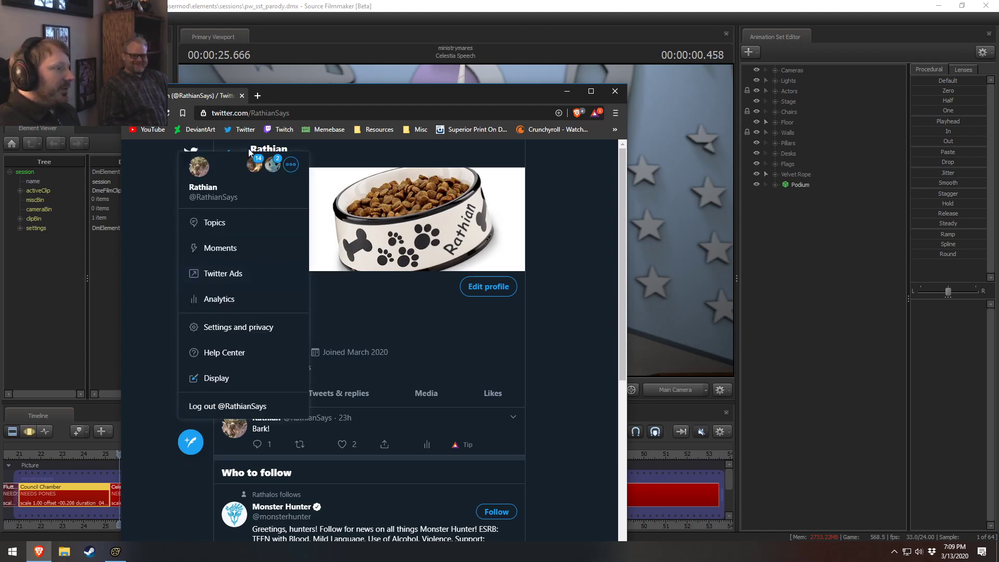
{"action": "left_click", "coordinate": [208, 404]}
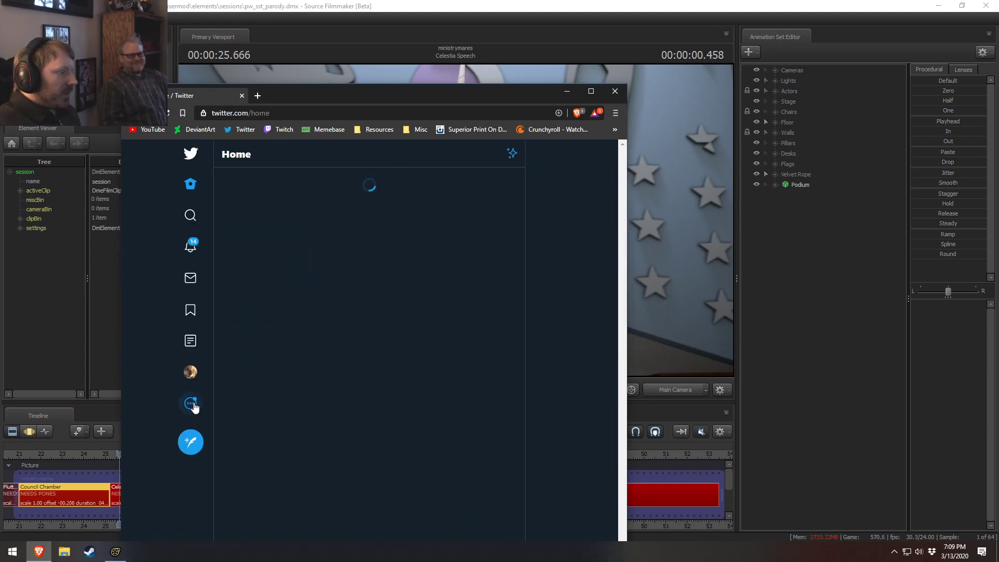
{"action": "left_click", "coordinate": [193, 406]}
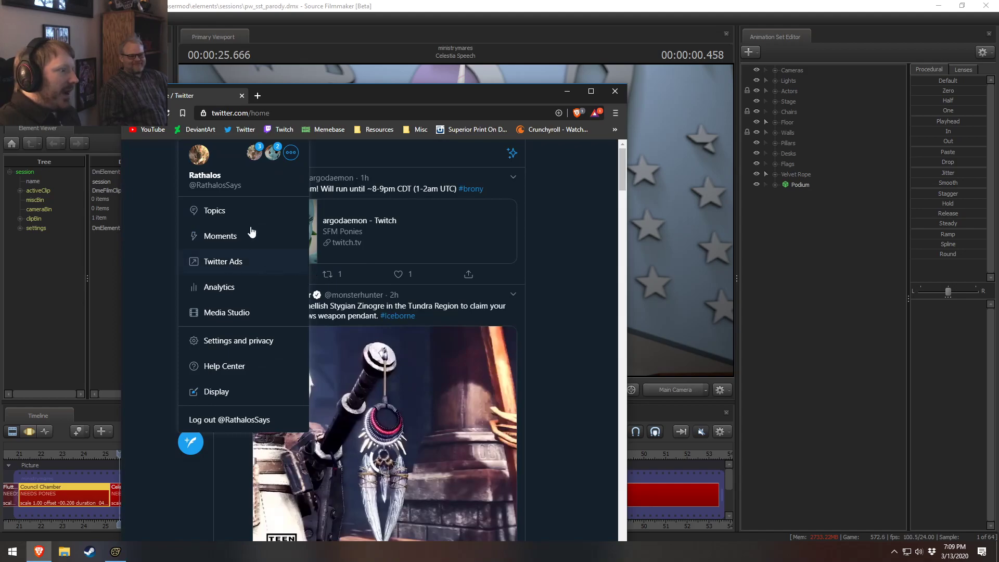
{"action": "left_click", "coordinate": [294, 158]}
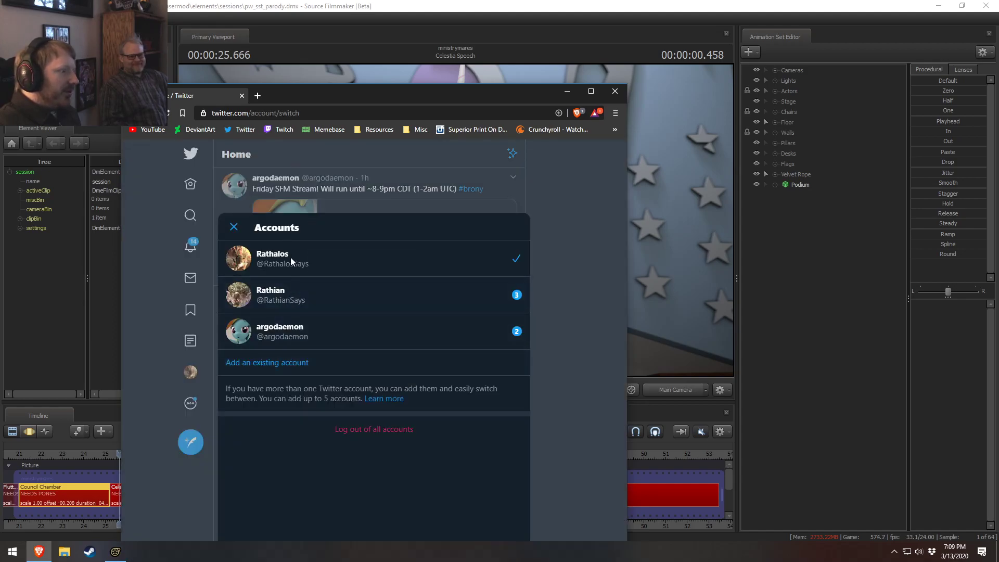
{"action": "left_click", "coordinate": [233, 227]}
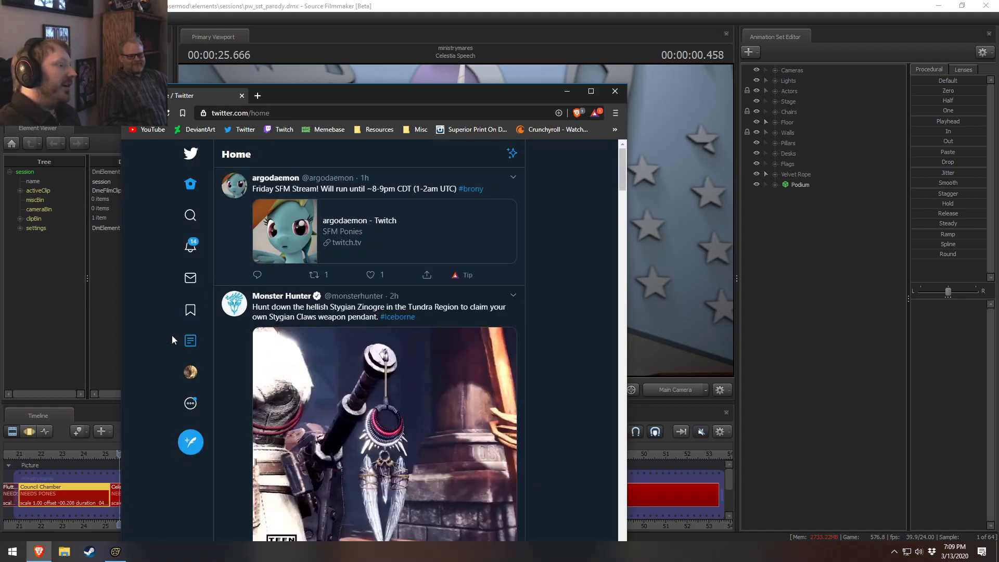
{"action": "left_click", "coordinate": [191, 373]}
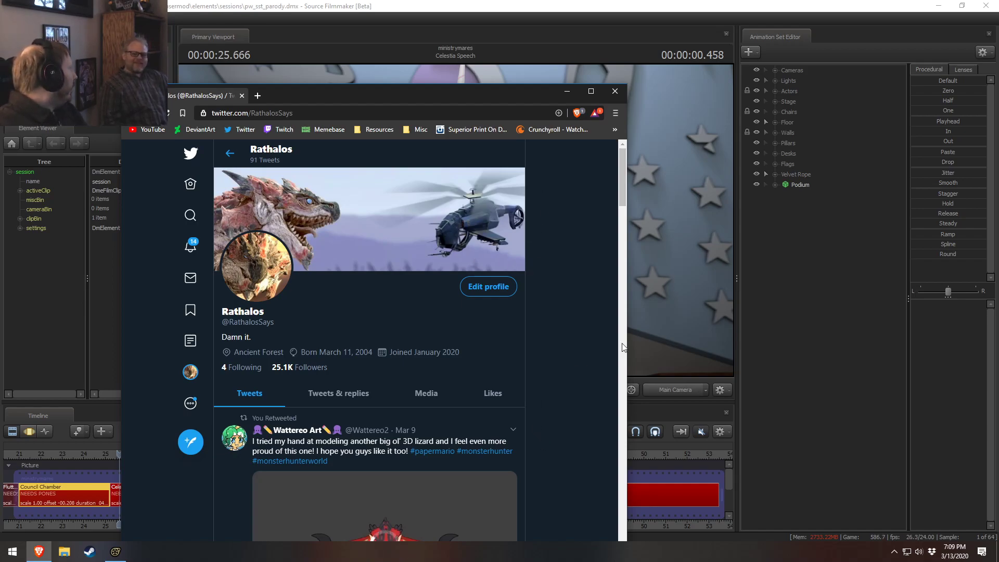
Step: Open Twitter Analytics for the Rathalos account to examine its 28 day summary
{"action": "left_click", "coordinate": [190, 403]}
{"action": "left_click", "coordinate": [250, 288]}
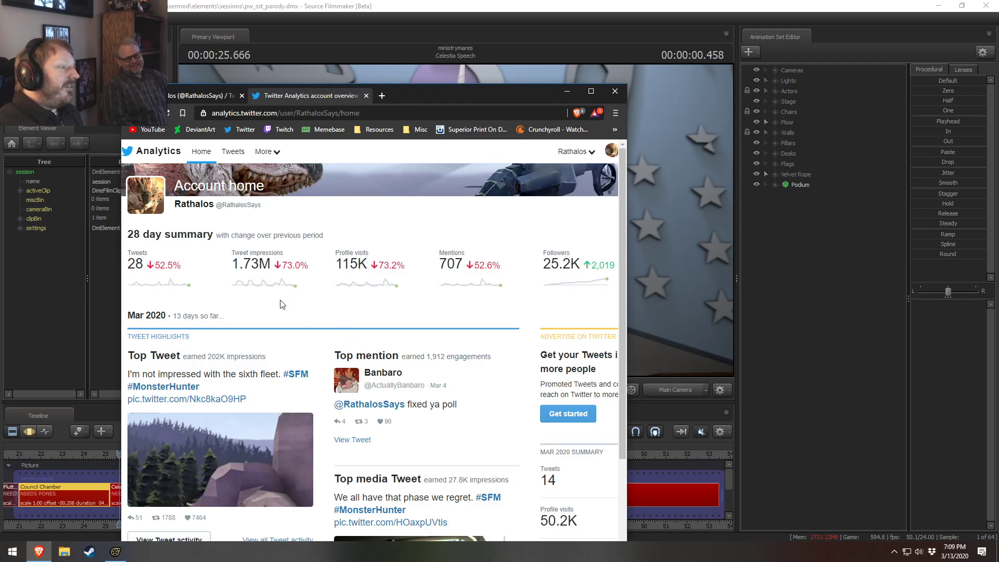
Step: Minimize the browser to return to Source Filmmaker, and maximize its window again
{"action": "left_click", "coordinate": [567, 91]}
{"action": "left_click_drag", "start_coordinate": [673, 9], "coordinate": [745, 52]}
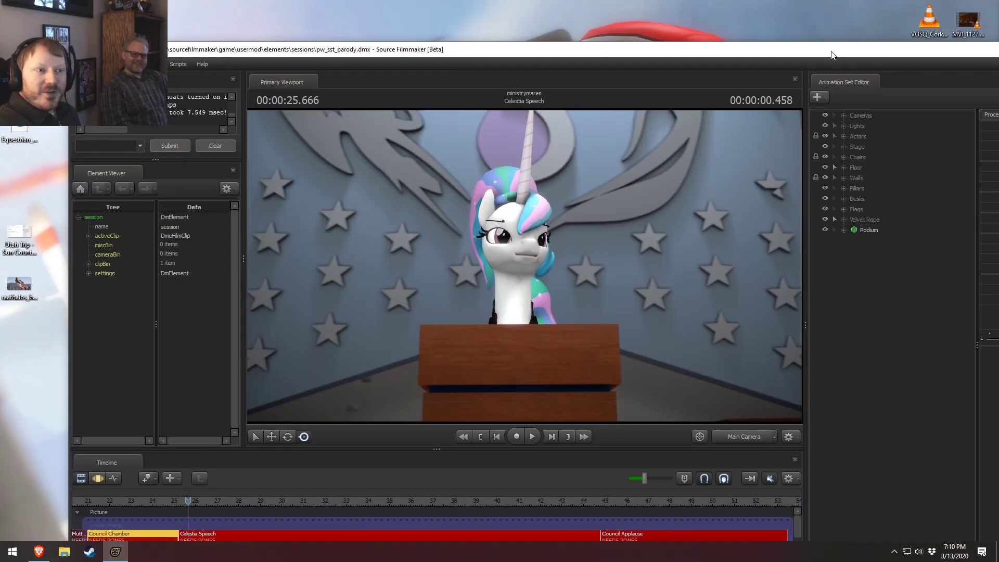
{"action": "double_click", "coordinate": [831, 54]}
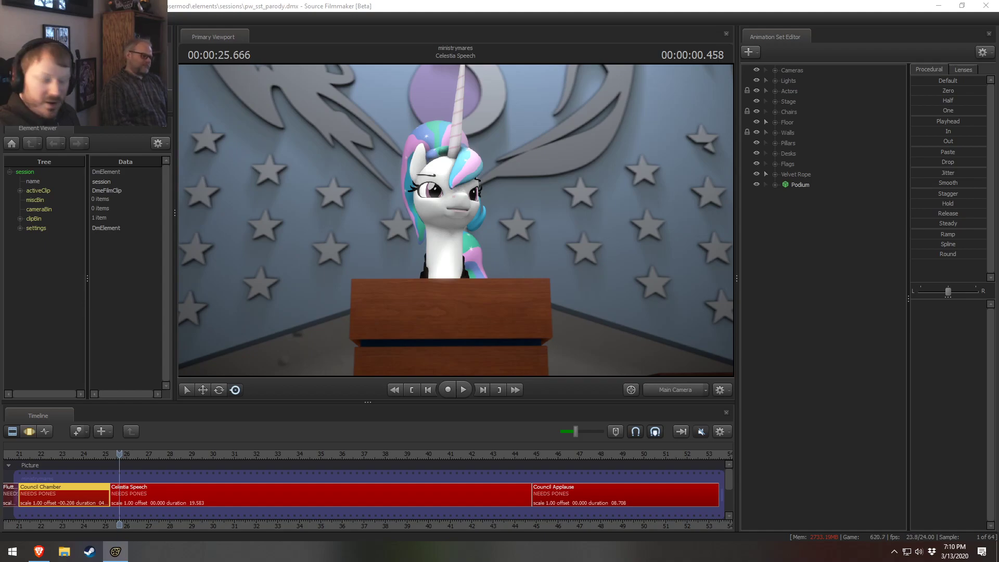
Step: Cancel the screen capture and open Snagit Editor to bring up the library of recent captures
{"action": "key", "text": "Print"}
{"action": "key", "text": "Escape"}
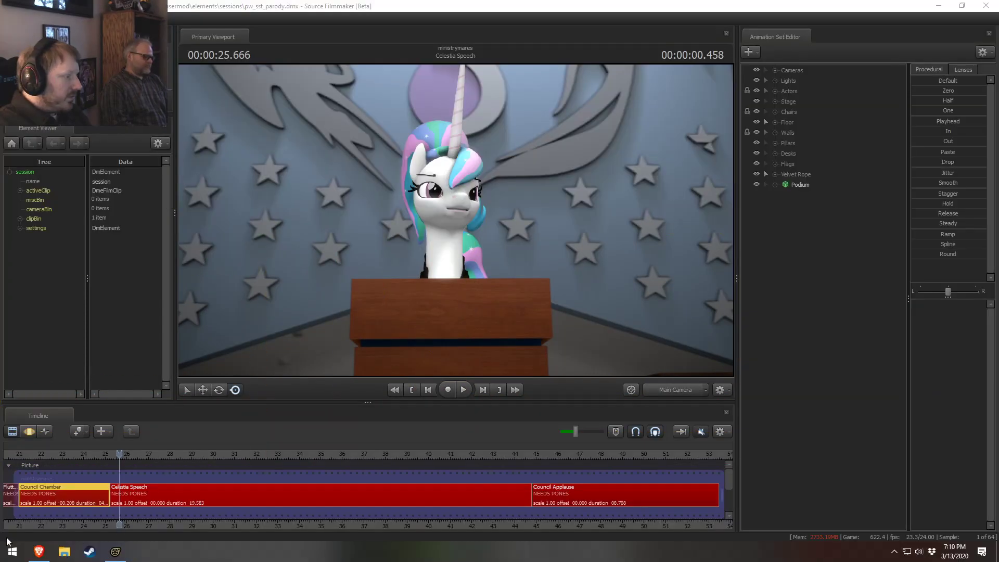
{"action": "left_click", "coordinate": [9, 546]}
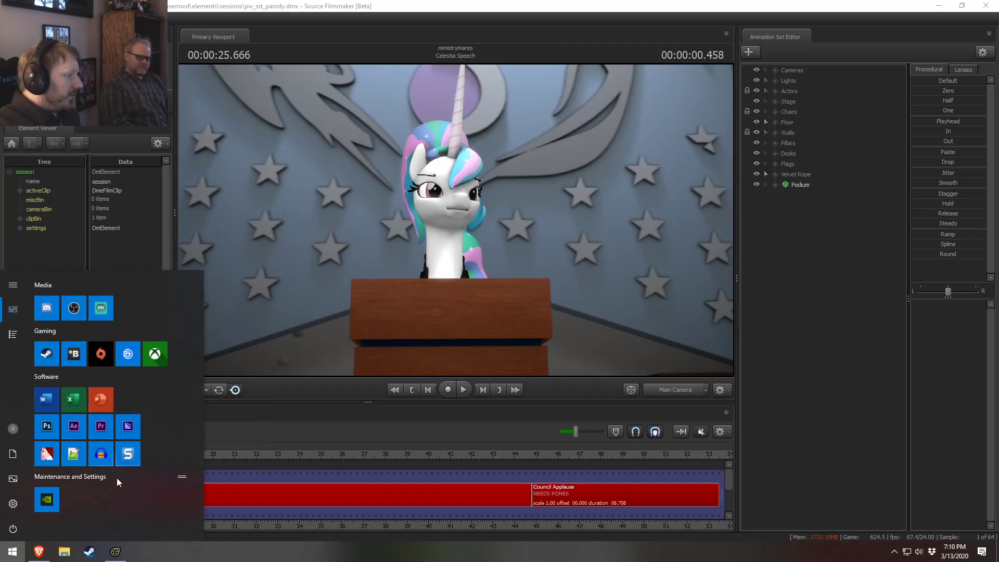
{"action": "left_click", "coordinate": [132, 457]}
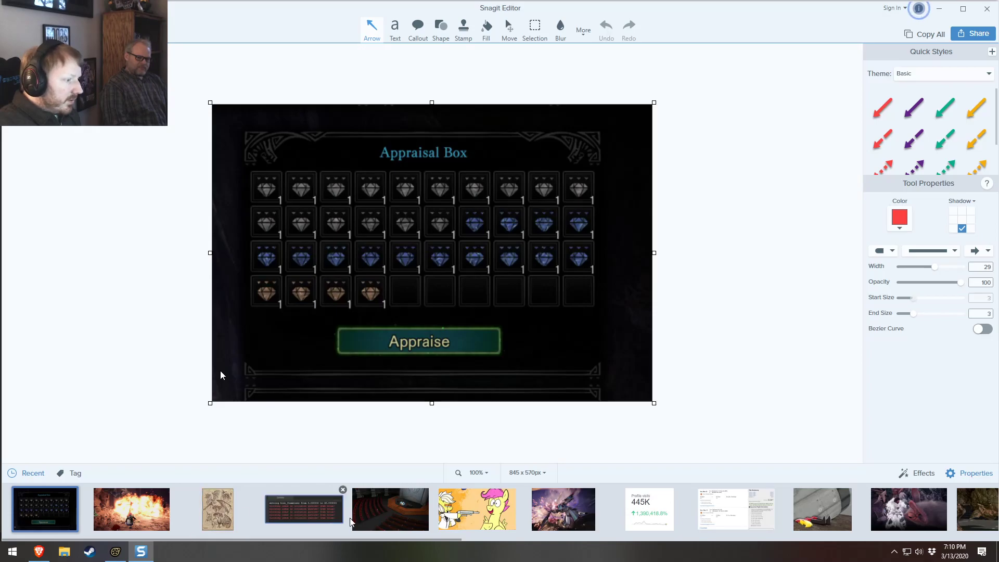
Step: View the saved Profile visits capture enlarged in Snagit Editor, and close the editor
{"action": "left_click", "coordinate": [628, 518]}
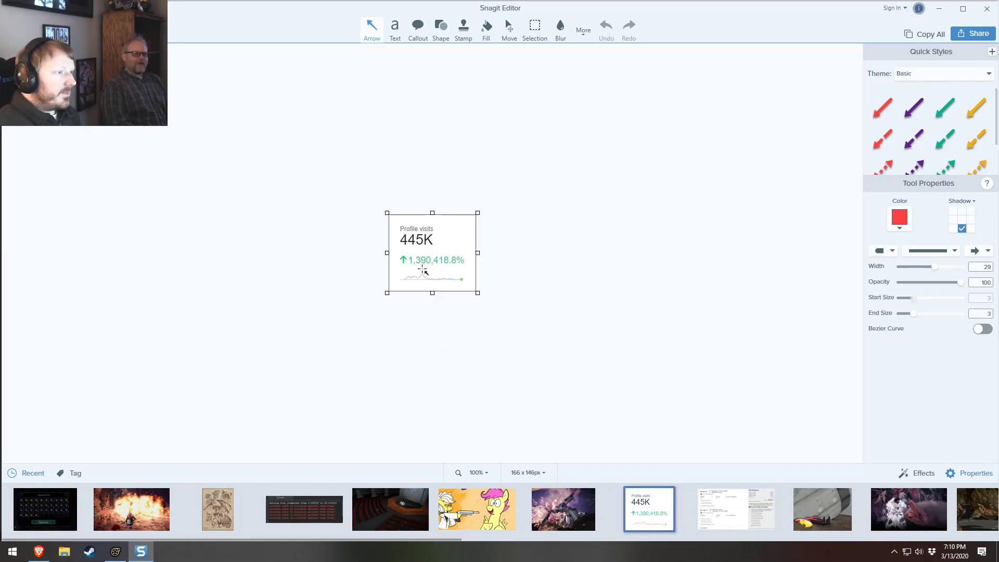
{"action": "scroll", "coordinate": [467, 301], "scroll_direction": "up", "scroll_amount": 5}
{"action": "scroll", "coordinate": [601, 337], "scroll_direction": "down", "scroll_amount": 2}
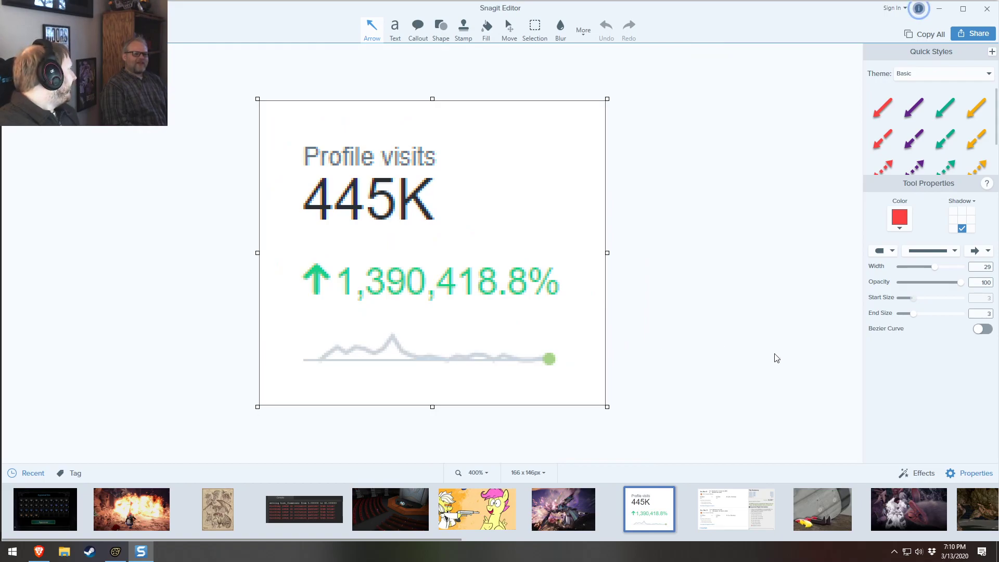
{"action": "scroll", "coordinate": [643, 332], "scroll_direction": "down", "scroll_amount": 2}
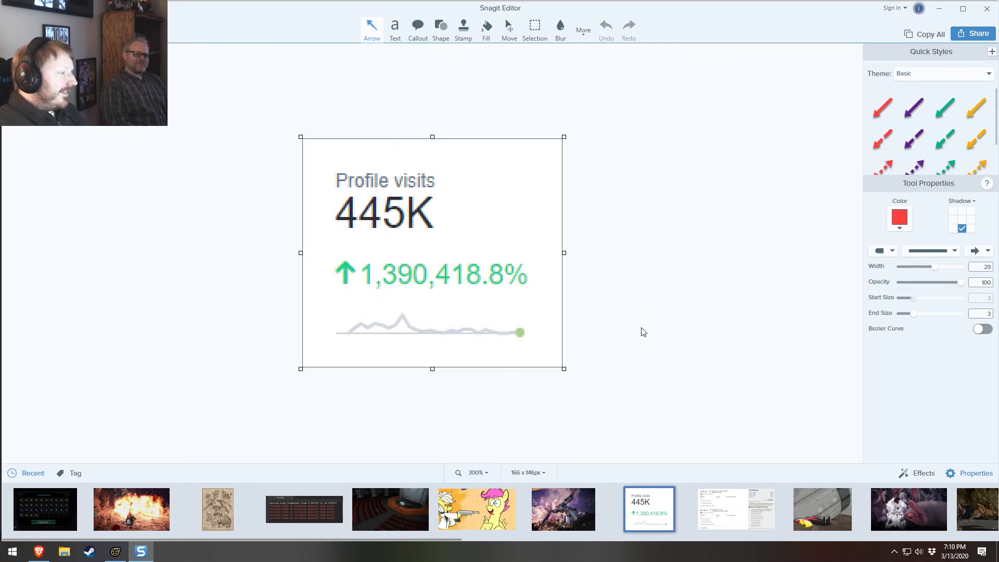
{"action": "left_click", "coordinate": [45, 509]}
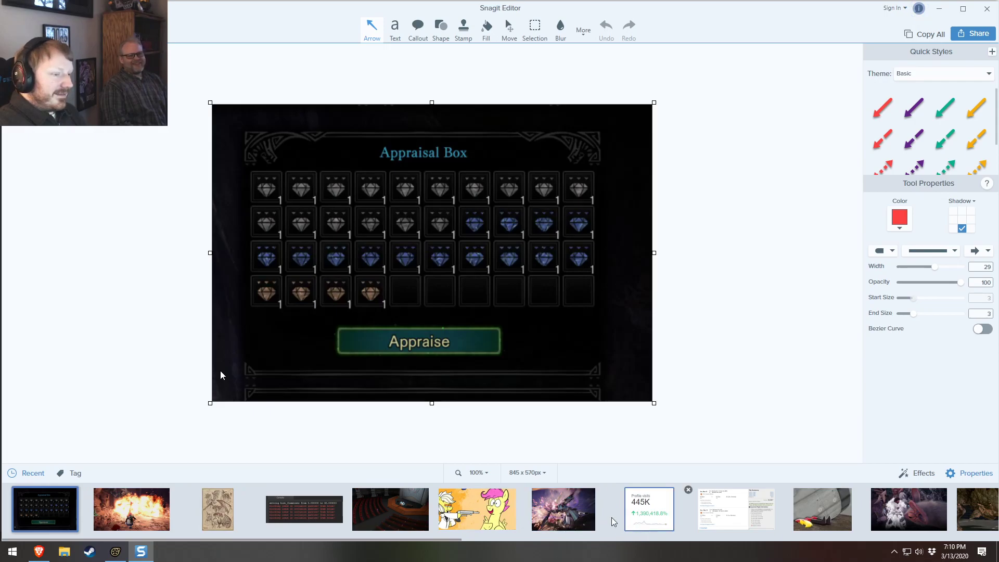
{"action": "left_click", "coordinate": [635, 510]}
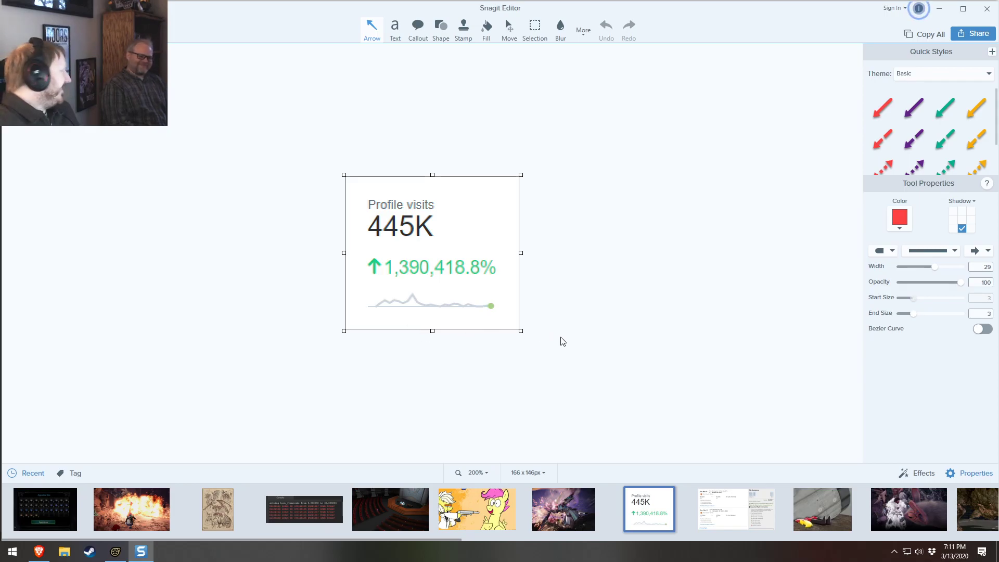
{"action": "left_click", "coordinate": [986, 9]}
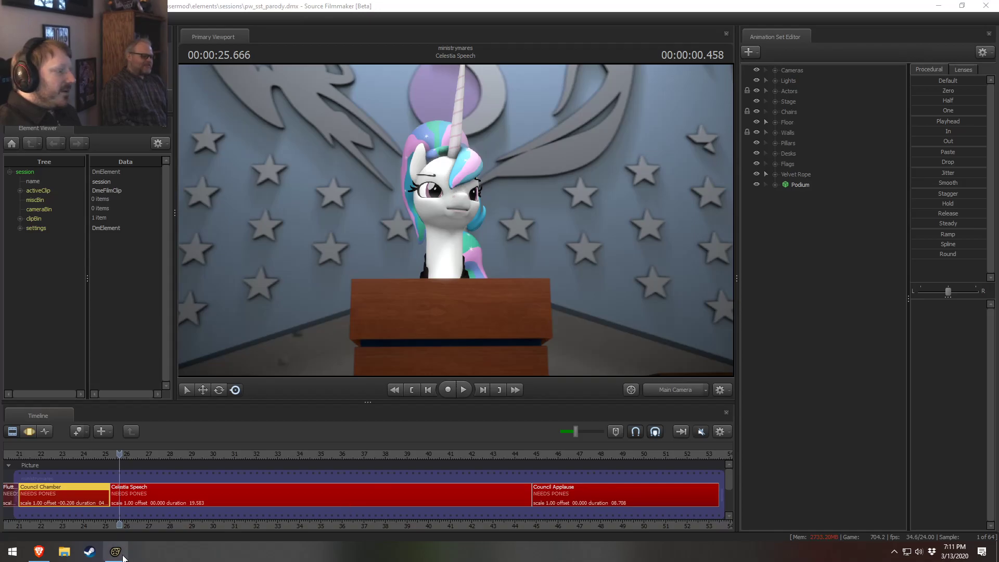
Step: Bring the browser back to review the 28 day summary in Twitter Analytics, and widen the window to show the full Mar 2020 summary
{"action": "left_click", "coordinate": [39, 552]}
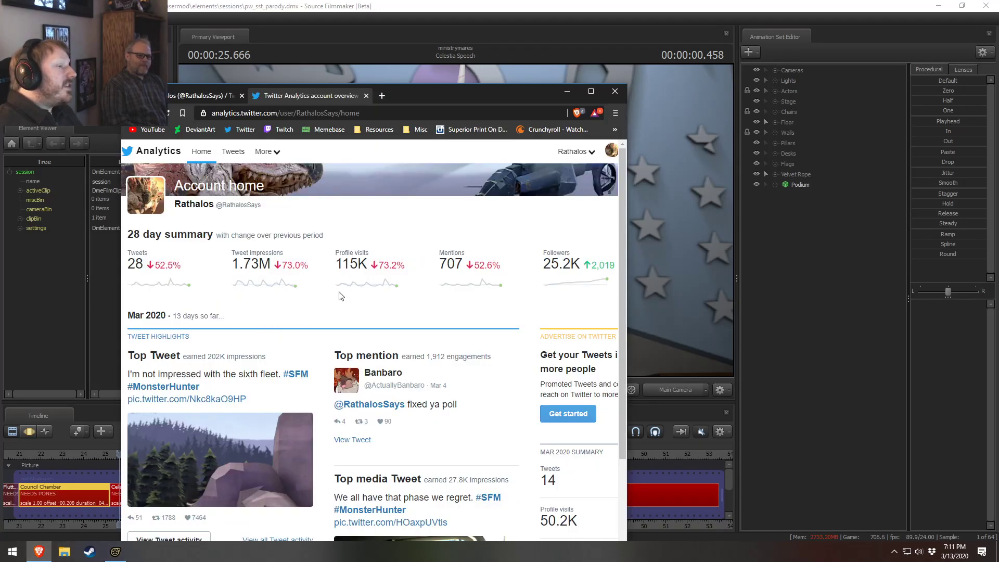
{"action": "mouse_move", "coordinate": [340, 296]}
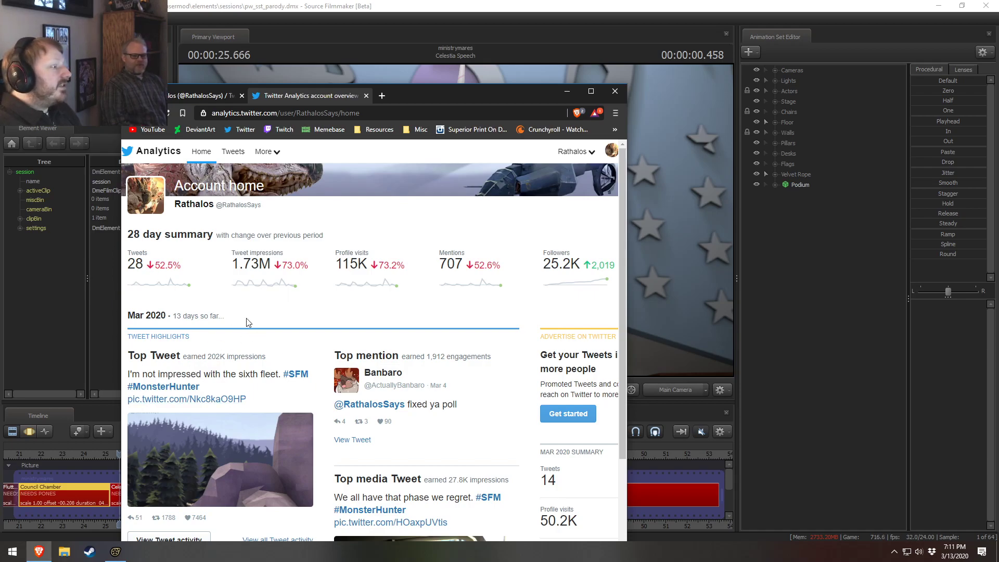
{"action": "scroll", "coordinate": [364, 336], "scroll_direction": "down", "scroll_amount": 3}
{"action": "scroll", "coordinate": [467, 379], "scroll_direction": "up", "scroll_amount": 3}
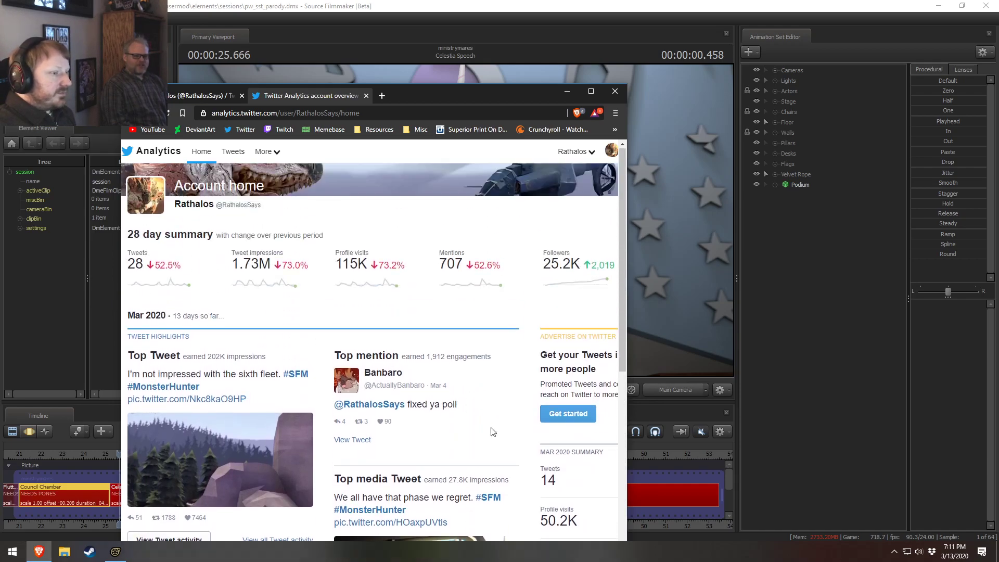
{"action": "scroll", "coordinate": [509, 505], "scroll_direction": "down", "scroll_amount": 1}
{"action": "scroll", "coordinate": [509, 504], "scroll_direction": "down", "scroll_amount": 3}
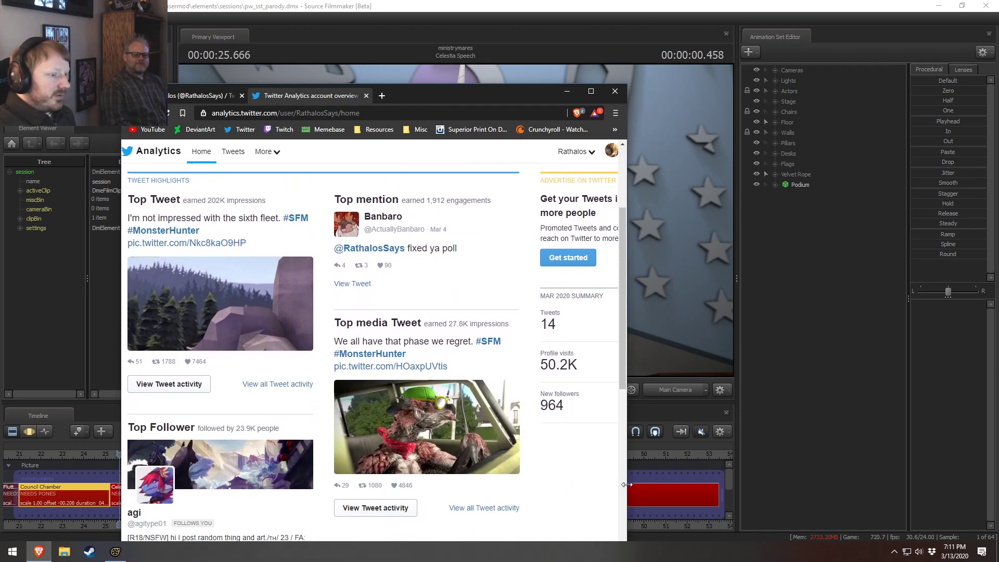
{"action": "left_click_drag", "start_coordinate": [627, 484], "coordinate": [825, 485]}
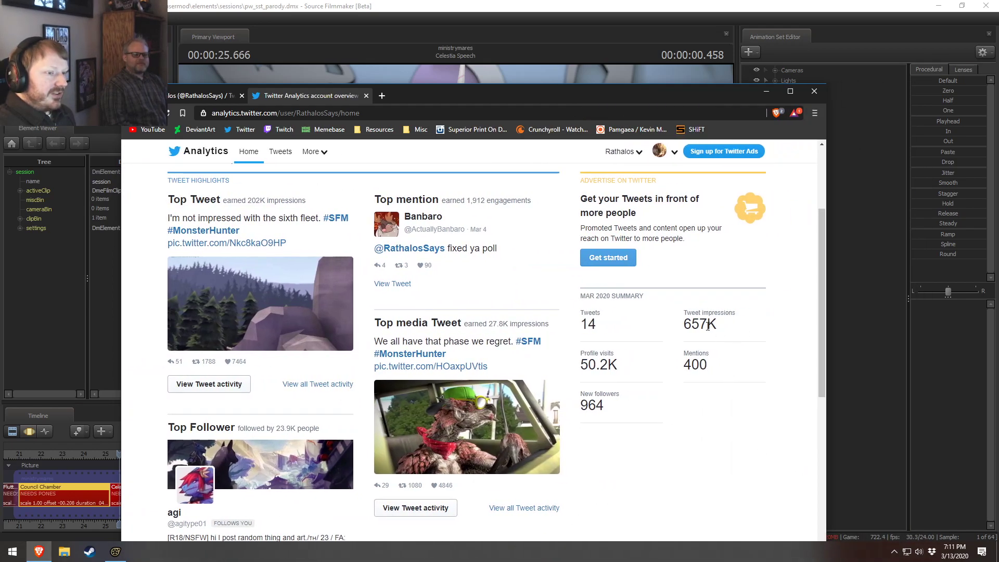
Step: Examine the Feb 2020 and Jan 2020 Analytics summaries, and close the Analytics page to return to Source Filmmaker
{"action": "scroll", "coordinate": [665, 475], "scroll_direction": "down", "scroll_amount": 10}
{"action": "left_click_drag", "start_coordinate": [696, 269], "coordinate": [717, 275]}
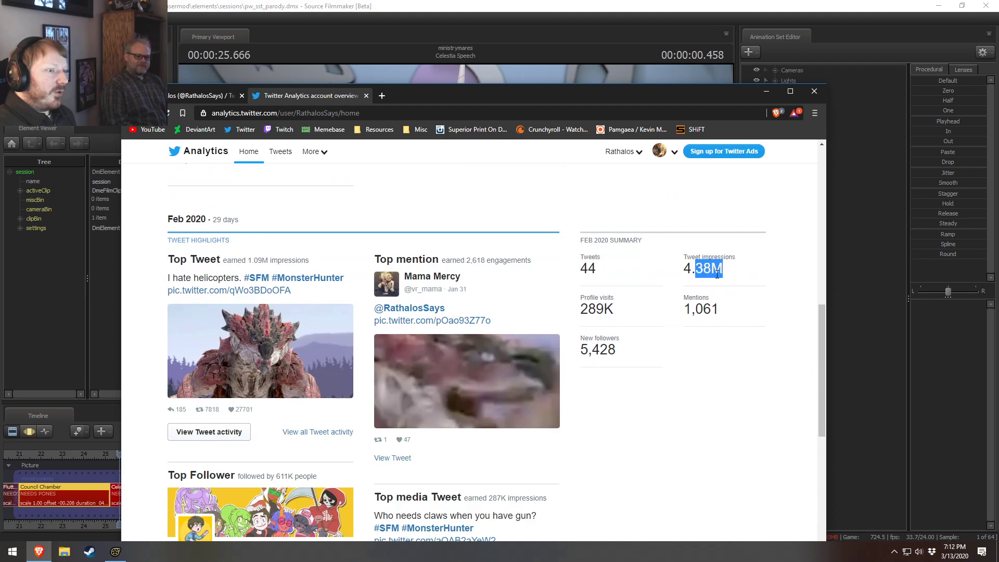
{"action": "left_click", "coordinate": [716, 274]}
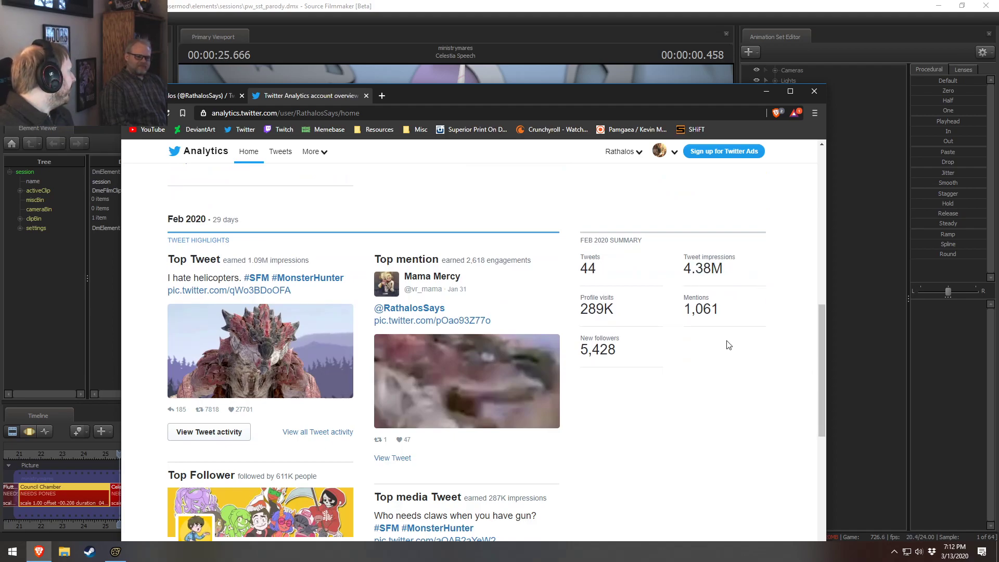
{"action": "scroll", "coordinate": [728, 342], "scroll_direction": "down", "scroll_amount": 6}
{"action": "scroll", "coordinate": [718, 391], "scroll_direction": "down", "scroll_amount": 4}
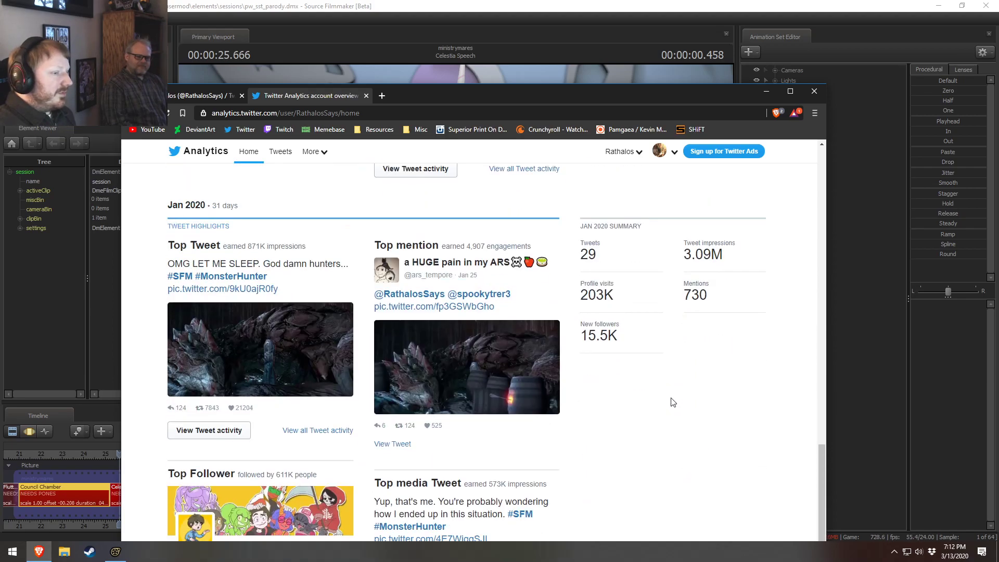
{"action": "left_click_drag", "start_coordinate": [684, 233], "coordinate": [724, 251]}
{"action": "scroll", "coordinate": [715, 366], "scroll_direction": "down", "scroll_amount": 10}
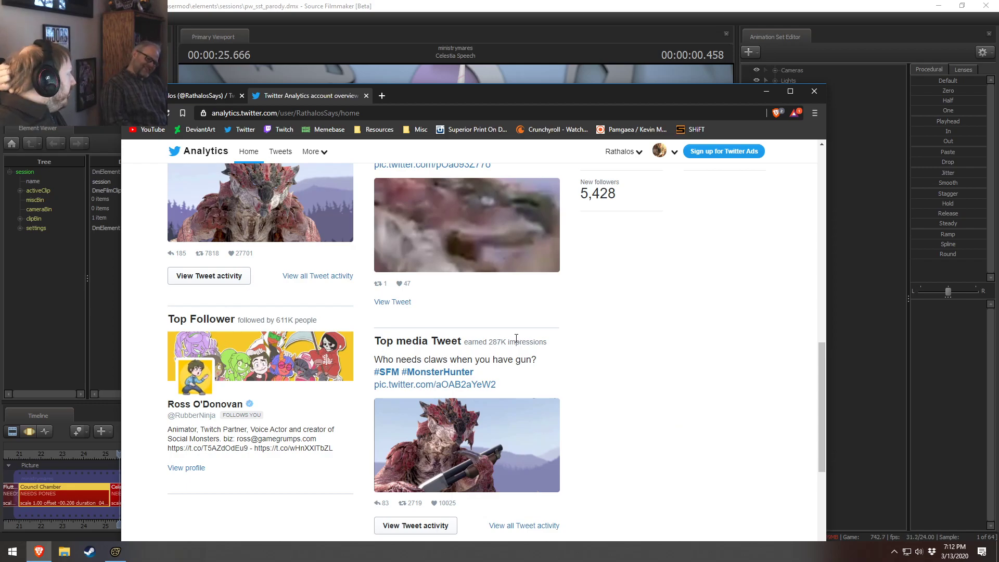
{"action": "scroll", "coordinate": [524, 204], "scroll_direction": "up", "scroll_amount": 5}
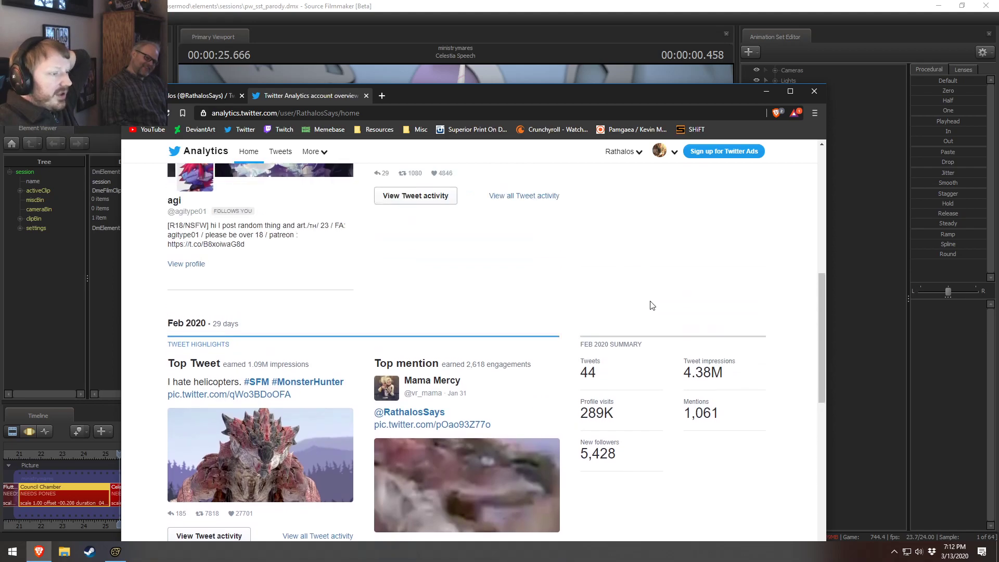
{"action": "scroll", "coordinate": [671, 400], "scroll_direction": "up", "scroll_amount": 6}
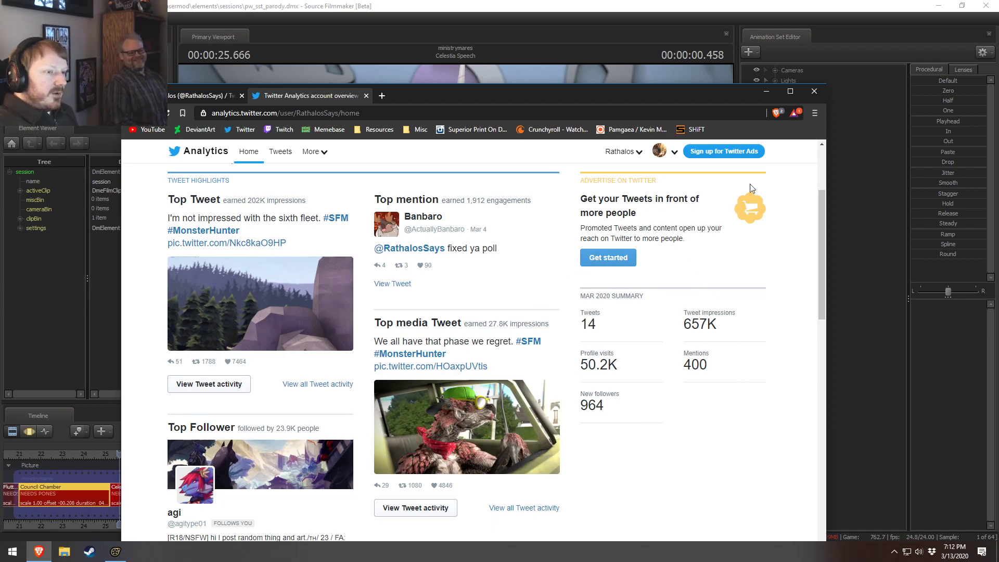
{"action": "left_click", "coordinate": [367, 96]}
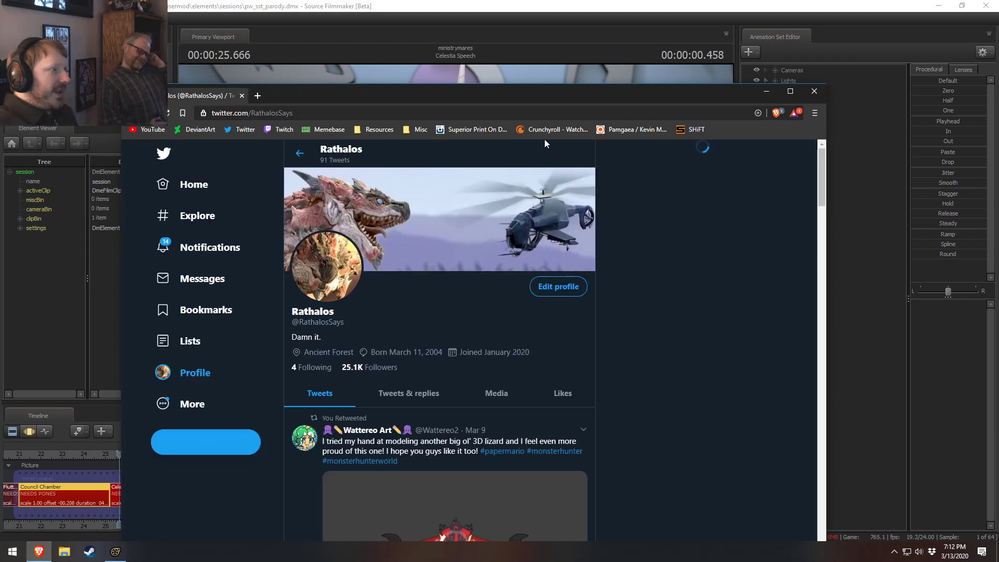
{"action": "left_click", "coordinate": [767, 93]}
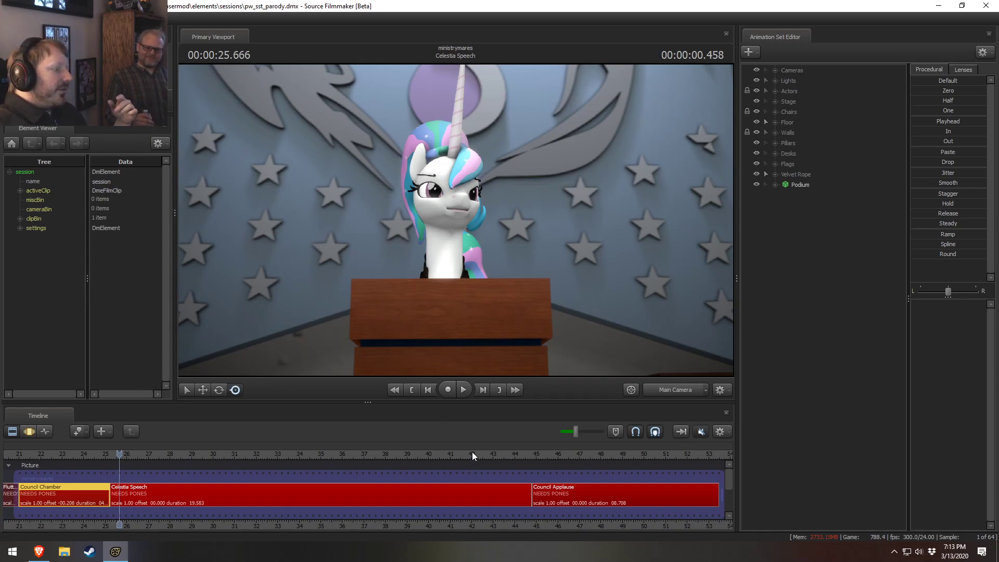
Step: Select the Celestia Speech shot in the timeline and move the playhead to 00:00:26.833
{"action": "left_click", "coordinate": [355, 503]}
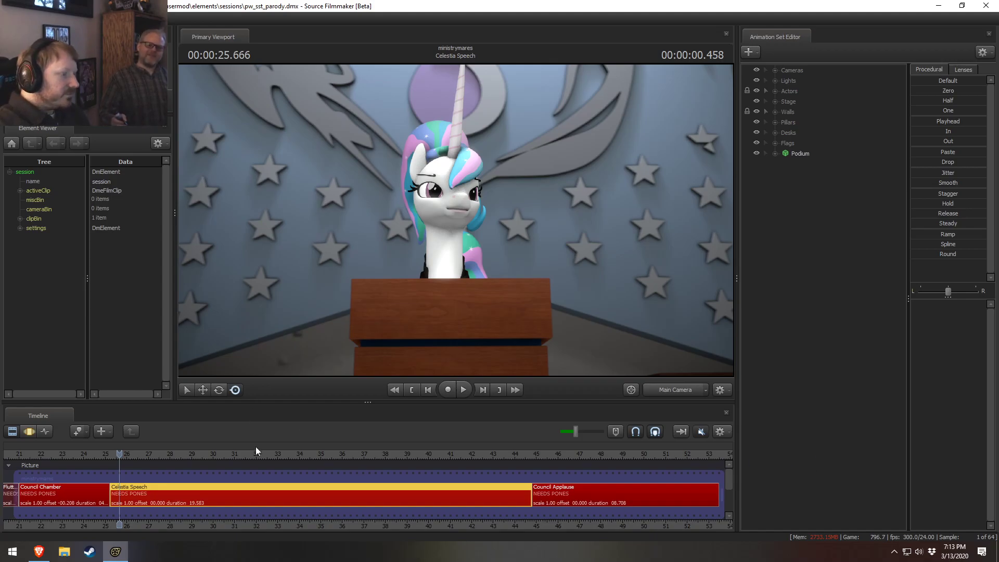
{"action": "left_click", "coordinate": [217, 454]}
{"action": "left_click_drag", "start_coordinate": [226, 454], "coordinate": [145, 455]}
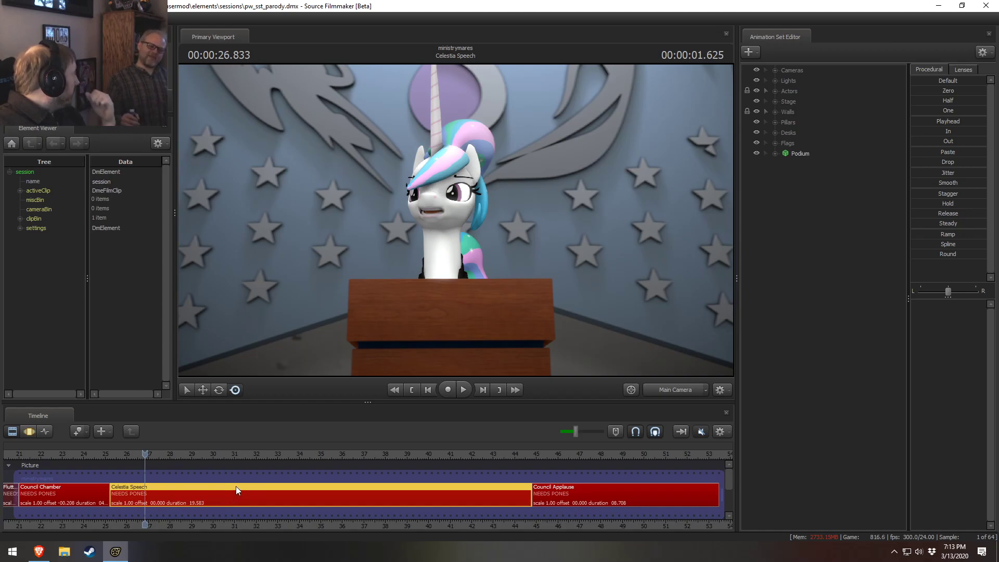
Step: Switch the viewport to the Work Camera and pull it back to show the whole stage
{"action": "left_click", "coordinate": [669, 388]}
{"action": "key", "text": "s"}
{"action": "mouse_move", "coordinate": [455, 220]}
{"action": "left_mouse_down"}
{"action": "mouse_move", "coordinate": [455, 229]}
{"action": "mouse_move", "coordinate": [456, 220]}
{"action": "left_mouse_up"}
{"action": "right_click", "coordinate": [456, 220]}
{"action": "left_click", "coordinate": [484, 246]}
{"action": "right_click", "coordinate": [770, 235]}
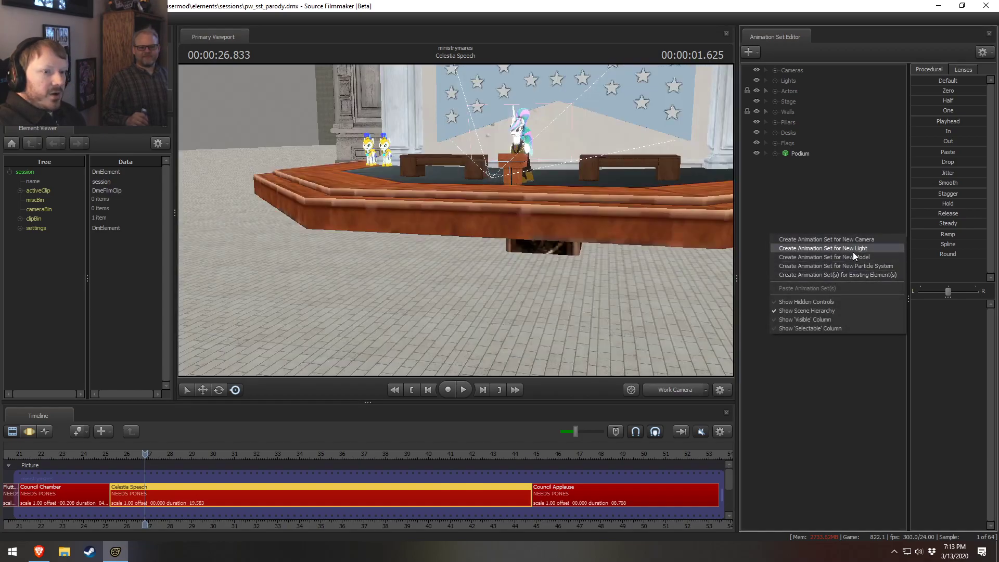
{"action": "left_click", "coordinate": [859, 264]}
{"action": "left_click", "coordinate": [588, 304]}
Step: Create an animation set for a new model, using tobi-kadachi.mdl found with the filter "tobi", and select it
{"action": "right_click", "coordinate": [769, 215]}
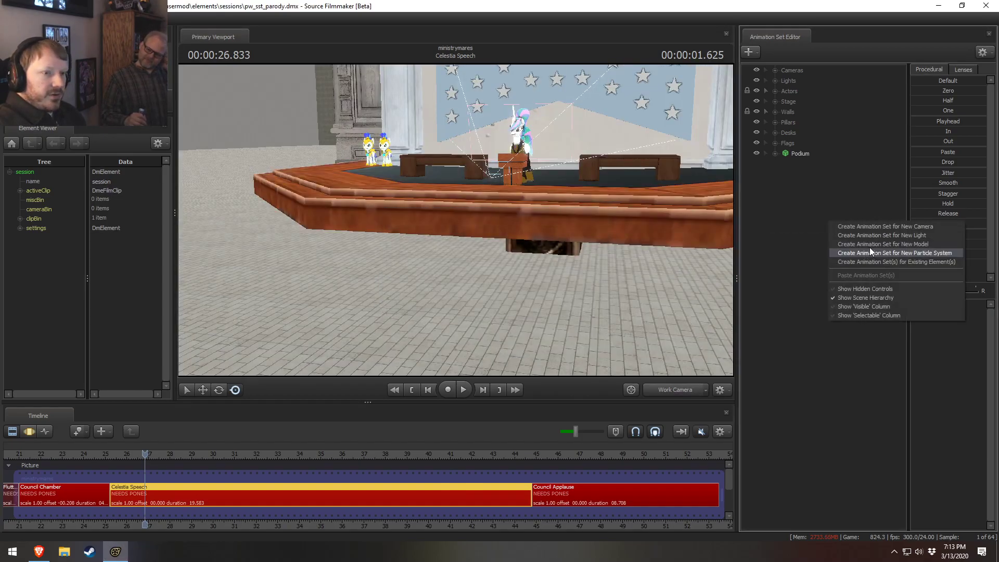
{"action": "left_click", "coordinate": [871, 244]}
{"action": "type", "text": "tobi"}
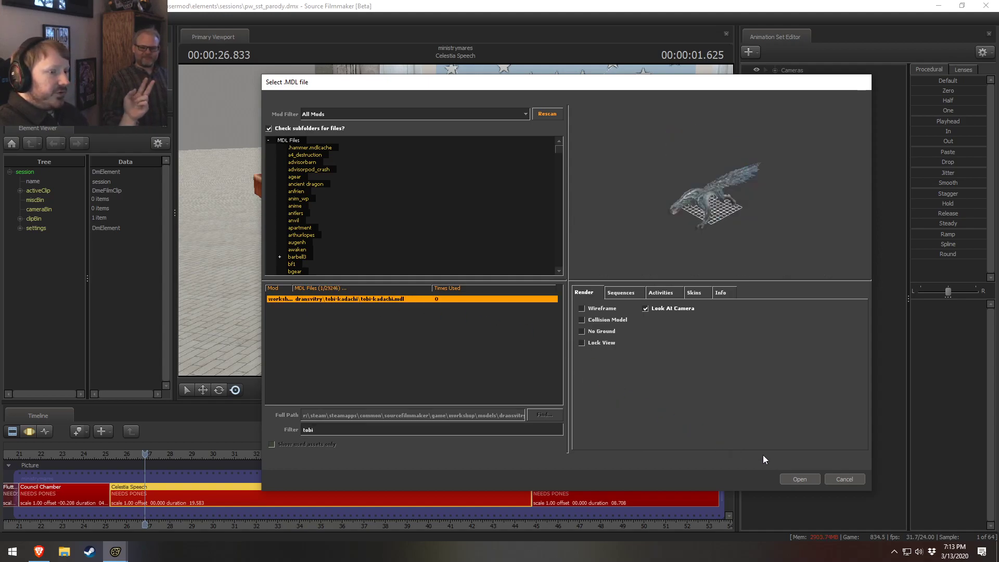
{"action": "left_click", "coordinate": [787, 475]}
{"action": "left_click", "coordinate": [823, 165]}
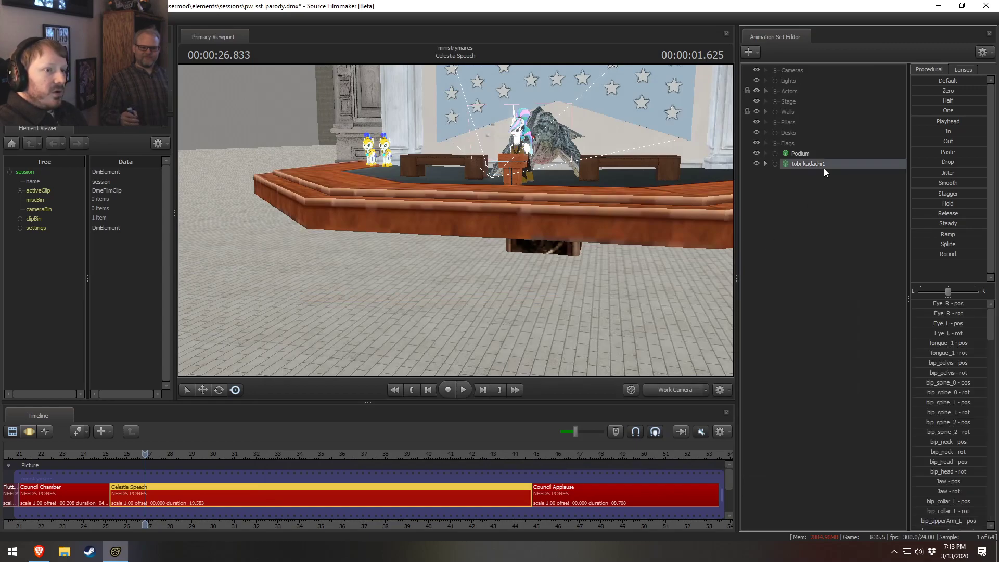
Step: In the Motion Editor, move the tobi-kadachi model off the stage onto the open brick floor
{"action": "left_click_drag", "start_coordinate": [495, 226], "coordinate": [495, 226]}
{"action": "key", "text": "s"}
{"action": "key", "text": "q"}
{"action": "key", "text": "F3"}
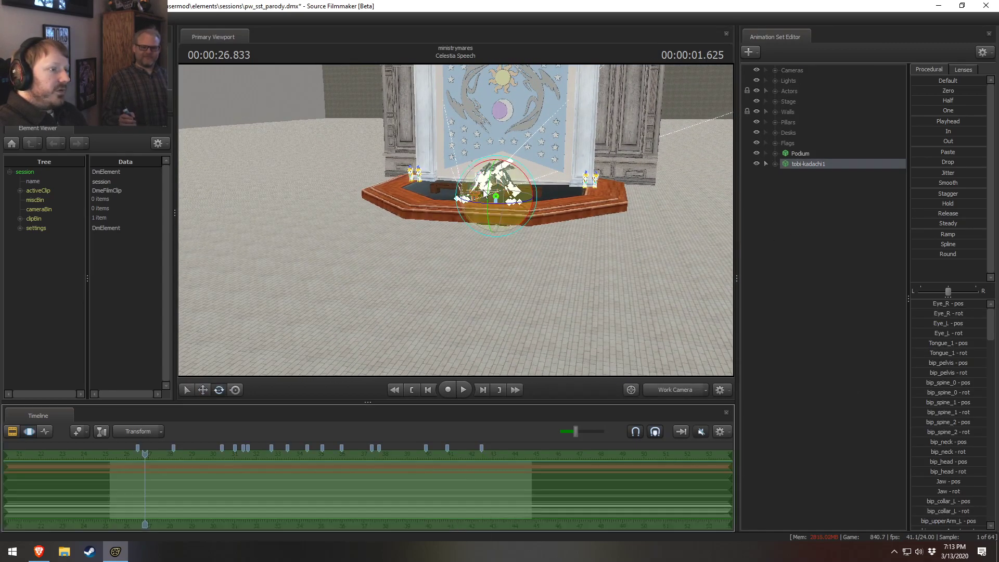
{"action": "left_click_drag", "start_coordinate": [496, 197], "coordinate": [449, 300]}
Step: Select the tobi-kadachi model's Jaw control and rotate it to close the mouth
{"action": "key", "text": "a"}
{"action": "left_click_drag", "start_coordinate": [553, 317], "coordinate": [658, 299]}
{"action": "key", "text": "w"}
{"action": "key", "text": "a"}
{"action": "key", "text": "s"}
{"action": "key", "text": "w"}
{"action": "left_click", "coordinate": [441, 182], "text": "ctrl"}
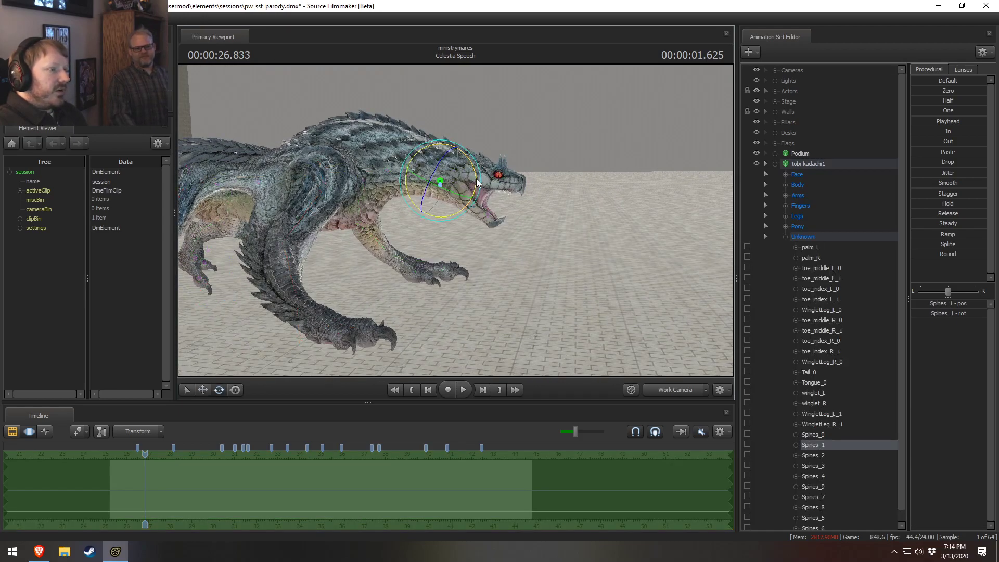
{"action": "left_click", "coordinate": [474, 184]}
{"action": "left_click", "coordinate": [473, 181], "text": "ctrl"}
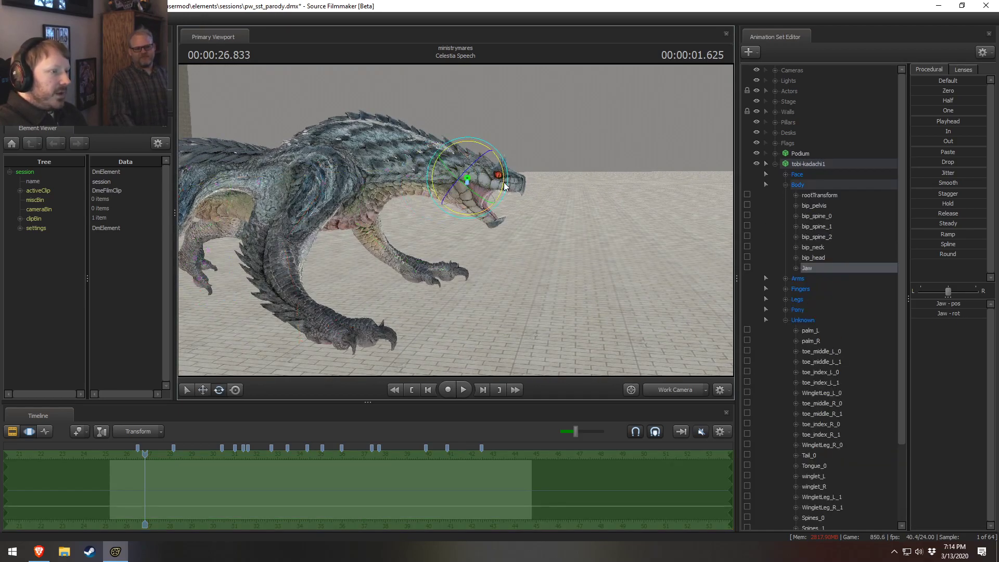
{"action": "left_click_drag", "start_coordinate": [504, 163], "coordinate": [500, 157]}
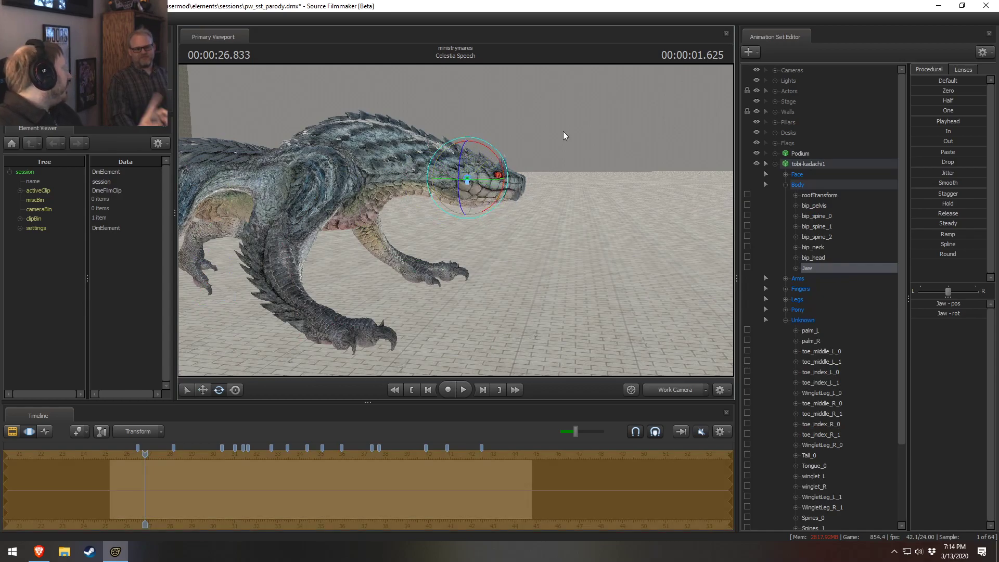
Step: Show the tobi-kadachi model's skeleton from its other side and select the bip_lowerArm_L bone
{"action": "left_click_drag", "start_coordinate": [492, 271], "coordinate": [624, 194]}
{"action": "key", "text": "d"}
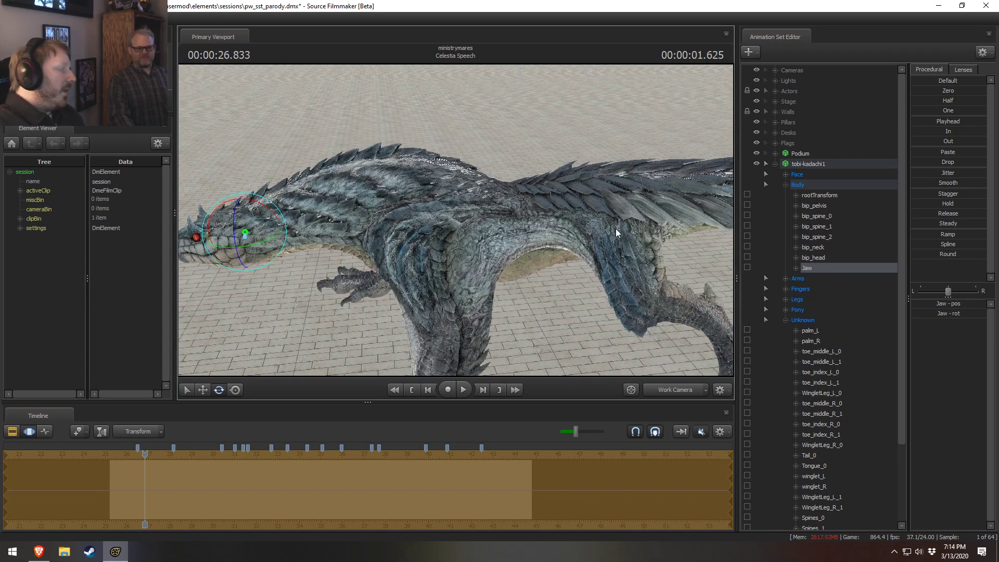
{"action": "left_click_drag", "start_coordinate": [647, 248], "coordinate": [461, 224]}
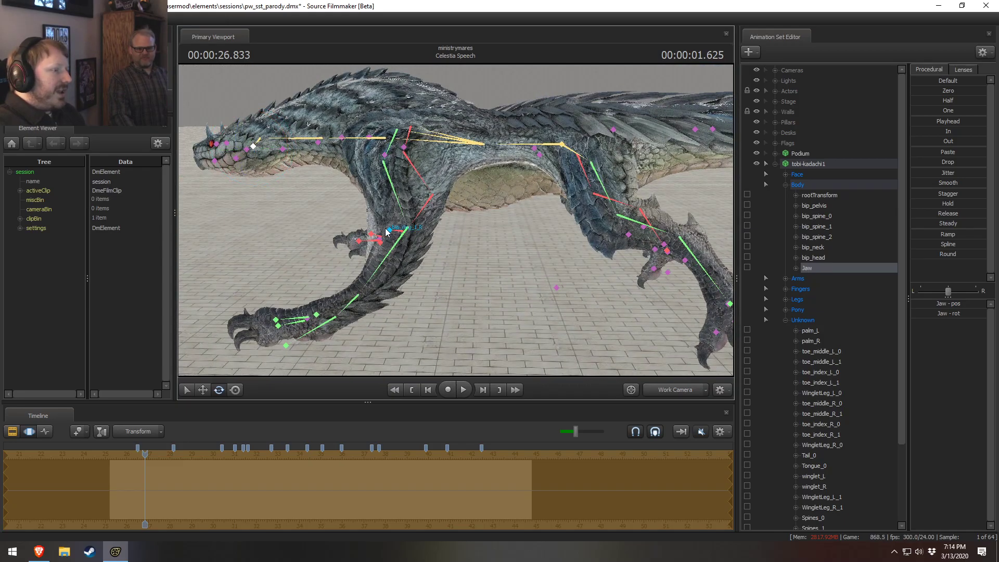
{"action": "left_click", "coordinate": [379, 276]}
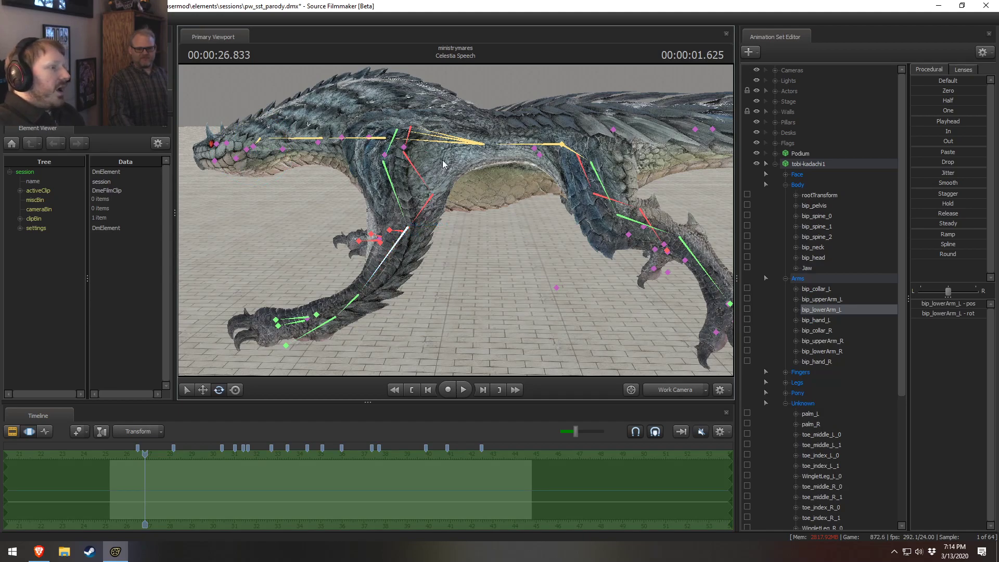
Step: Examine the tobi-kadachi model from several sides, including its left forearm, hind leg and feathered tail
{"action": "key", "text": "e"}
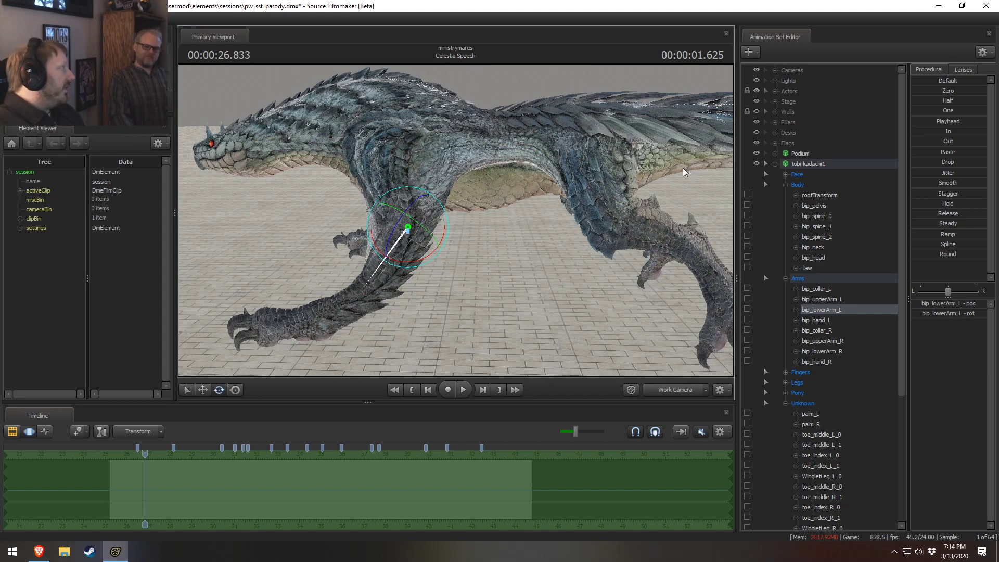
{"action": "left_click_drag", "start_coordinate": [727, 219], "coordinate": [523, 216]}
{"action": "key", "text": "s"}
{"action": "key", "text": "a"}
{"action": "key", "text": "w"}
{"action": "mouse_move", "coordinate": [456, 221]}
{"action": "left_mouse_down"}
{"action": "mouse_move", "coordinate": [457, 242]}
{"action": "mouse_move", "coordinate": [489, 244]}
{"action": "mouse_move", "coordinate": [451, 220]}
{"action": "mouse_move", "coordinate": [447, 228]}
{"action": "mouse_move", "coordinate": [452, 219]}
{"action": "left_mouse_up"}
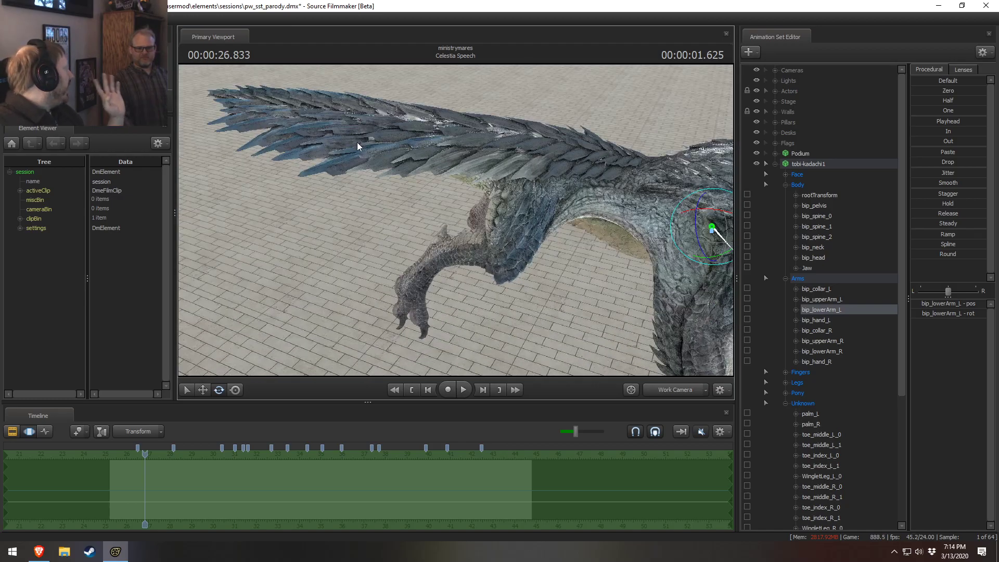
{"action": "left_click_drag", "start_coordinate": [356, 142], "coordinate": [425, 241]}
{"action": "key", "text": "d"}
{"action": "key", "text": "w"}
{"action": "key", "text": "s"}
Step: Select the tobi-kadachi model's Jaw control and rotate it to open the mouth wide
{"action": "left_click", "coordinate": [373, 157]}
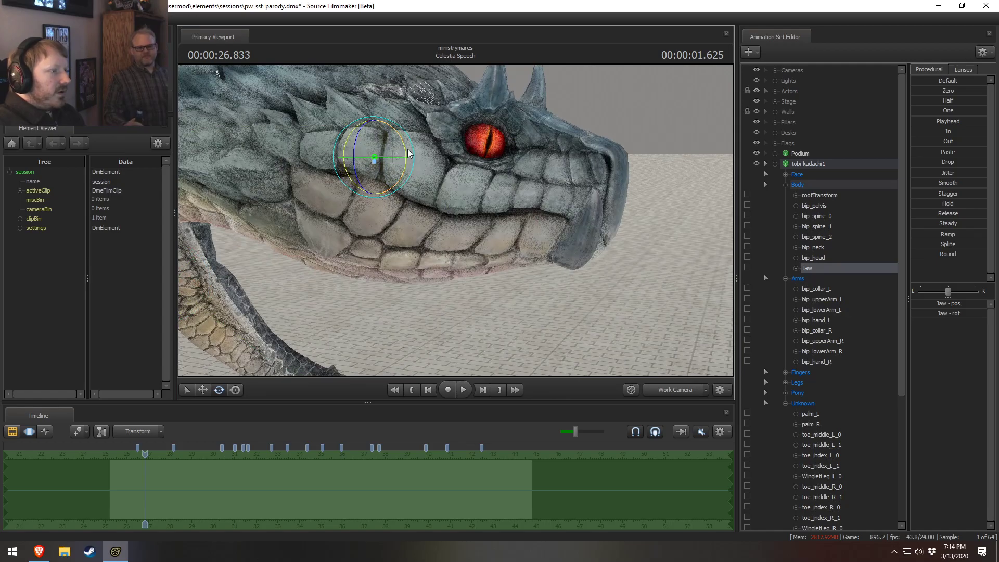
{"action": "left_click_drag", "start_coordinate": [408, 150], "coordinate": [359, 242]}
{"action": "key", "text": "d"}
{"action": "key", "text": "d"}
{"action": "key", "text": "w"}
{"action": "mouse_move", "coordinate": [299, 169]}
{"action": "left_mouse_down"}
{"action": "mouse_move", "coordinate": [312, 208]}
{"action": "mouse_move", "coordinate": [298, 169]}
{"action": "left_mouse_up"}
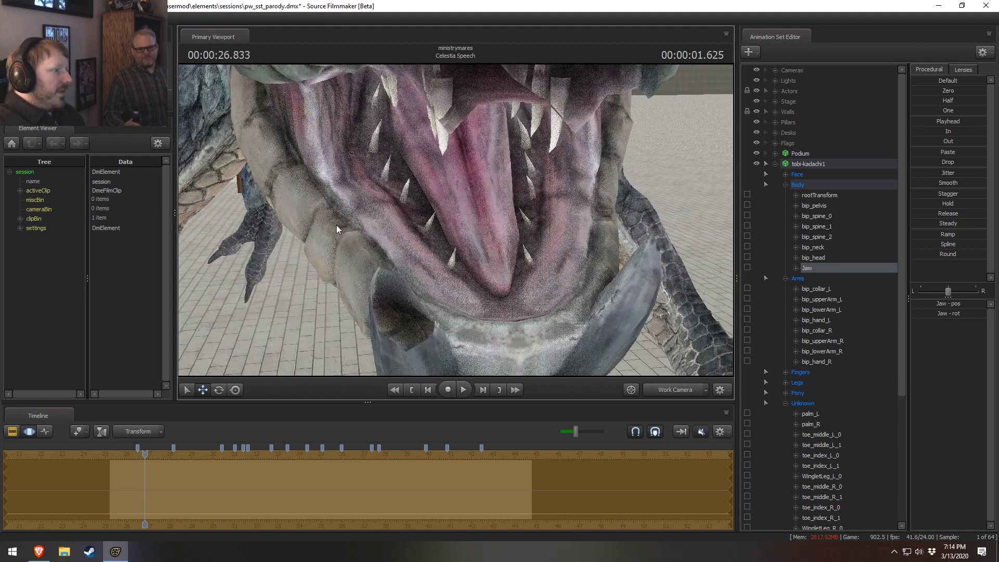
{"action": "key", "text": "s"}
{"action": "left_click_drag", "start_coordinate": [336, 224], "coordinate": [454, 215]}
{"action": "key", "text": "a"}
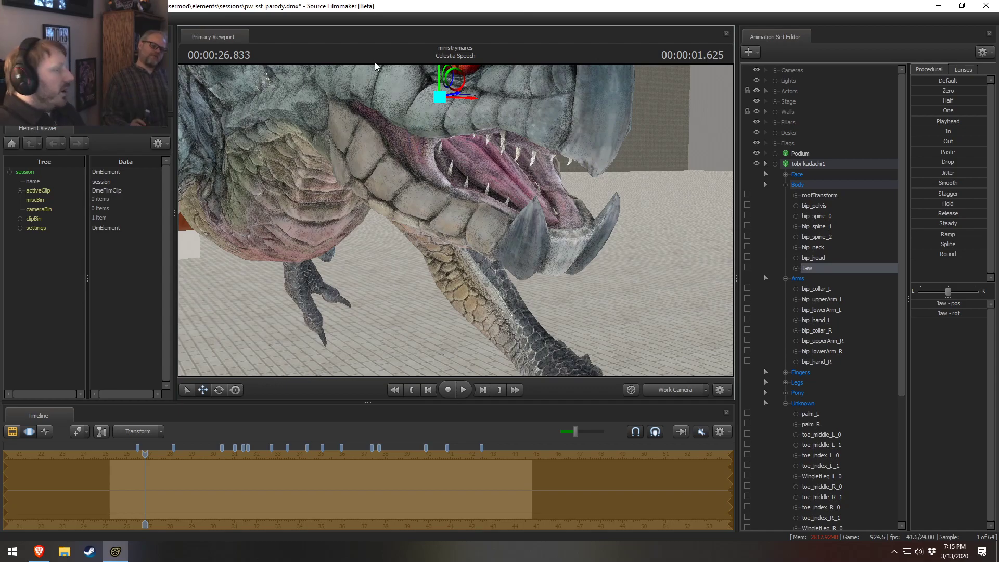
{"action": "left_click_drag", "start_coordinate": [487, 210], "coordinate": [446, 216]}
{"action": "key", "text": "s"}
{"action": "key", "text": "a"}
{"action": "key", "text": "s"}
{"action": "key", "text": "d"}
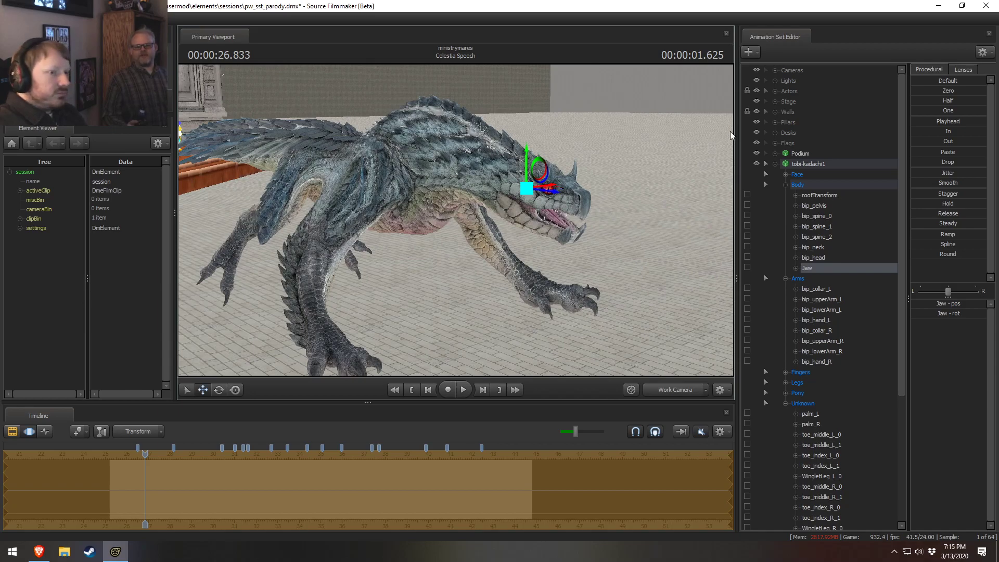
Step: Delete the tobi-kadachi1 animation set, restore it and view the model from the front
{"action": "right_click", "coordinate": [807, 163]}
{"action": "left_click", "coordinate": [837, 183]}
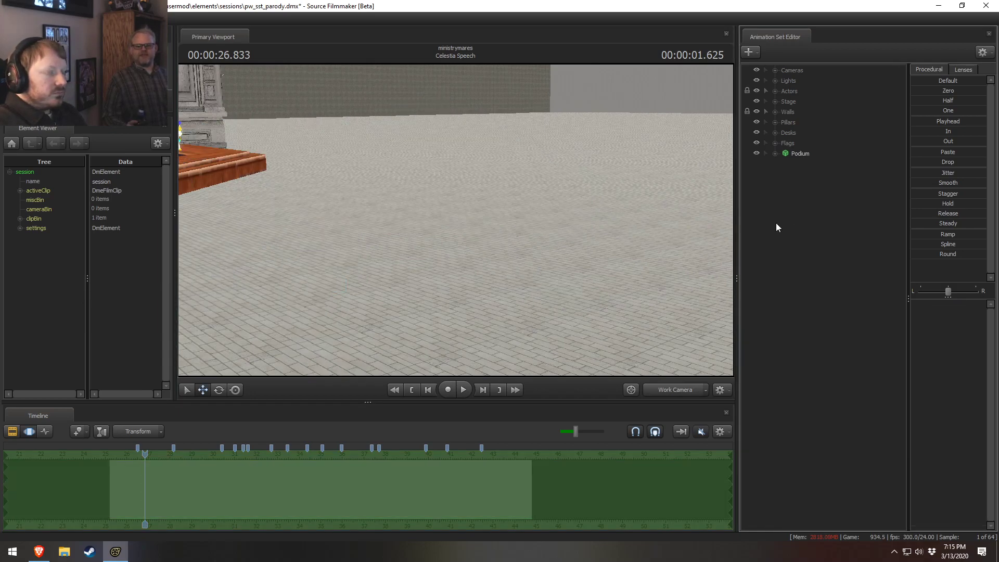
{"action": "mouse_move", "coordinate": [468, 221]}
{"action": "left_mouse_down"}
{"action": "mouse_move", "coordinate": [411, 219]}
{"action": "mouse_move", "coordinate": [466, 218]}
{"action": "mouse_move", "coordinate": [454, 219]}
{"action": "left_mouse_up"}
{"action": "key", "text": "d"}
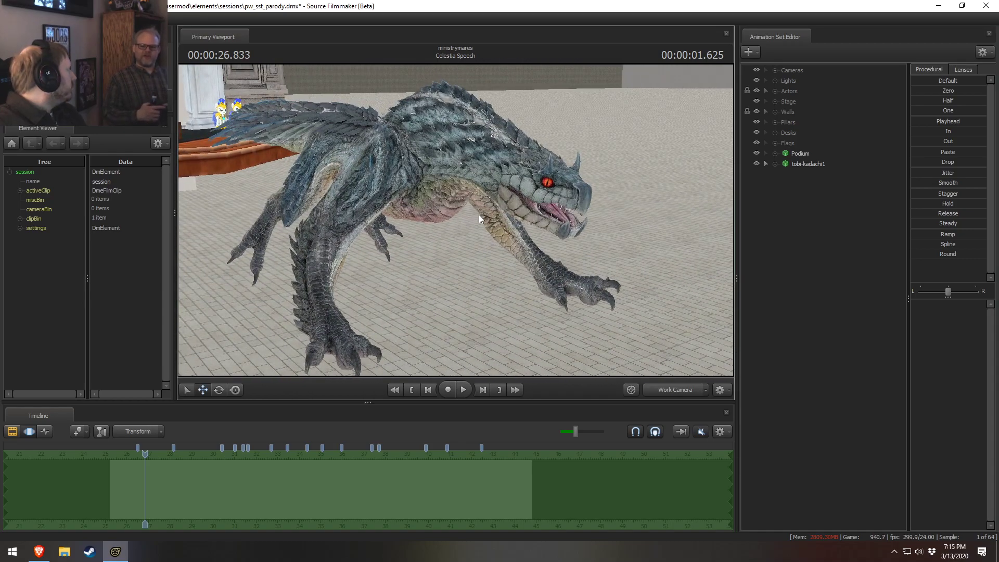
{"action": "left_click_drag", "start_coordinate": [633, 215], "coordinate": [455, 220]}
{"action": "key", "text": "w"}
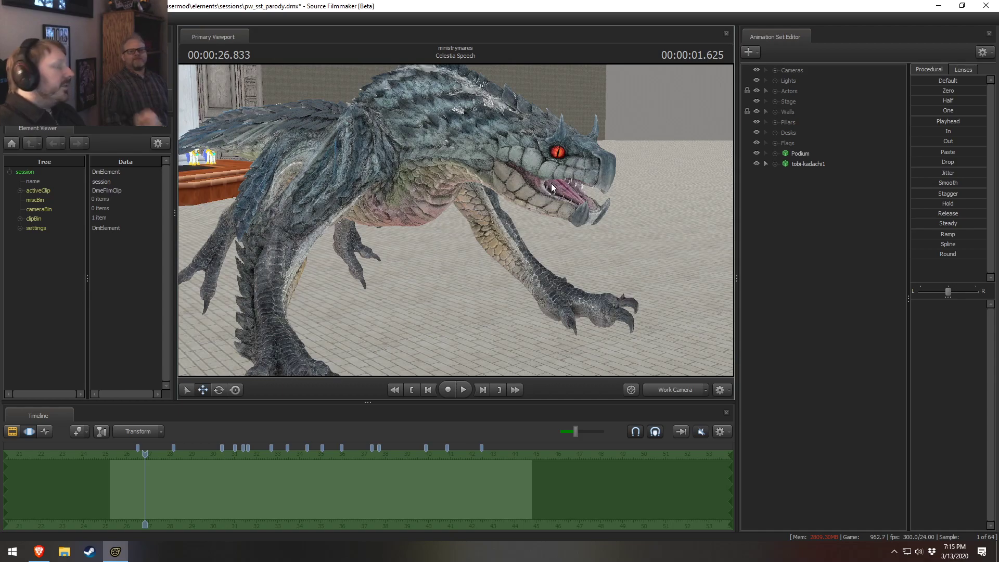
{"action": "mouse_move", "coordinate": [542, 180]}
{"action": "left_mouse_down"}
{"action": "mouse_move", "coordinate": [557, 179]}
{"action": "mouse_move", "coordinate": [550, 175]}
{"action": "left_mouse_up"}
{"action": "left_click_drag", "start_coordinate": [455, 220], "coordinate": [456, 220]}
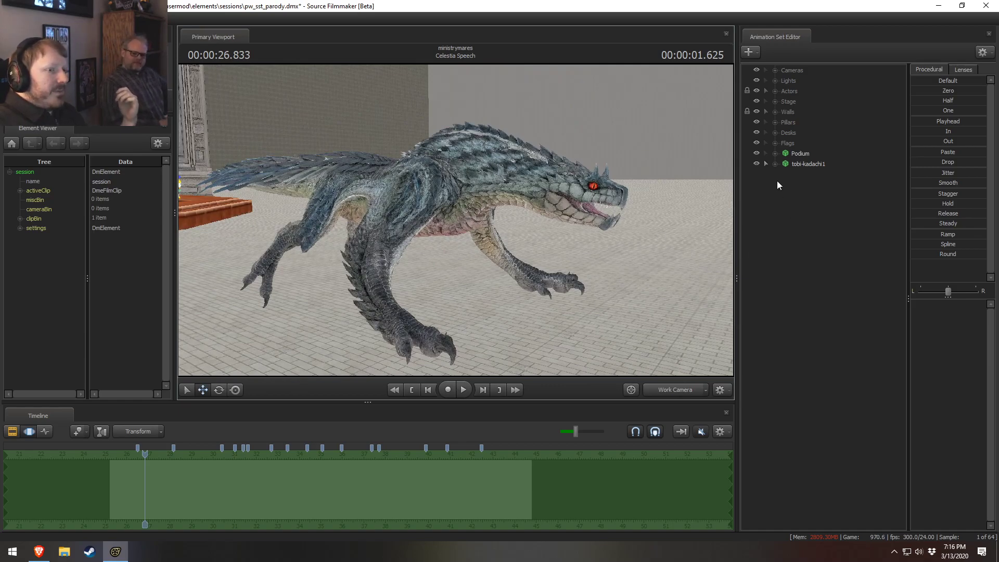
Step: Delete the tobi-kadachi1 animation set from the session
{"action": "left_click", "coordinate": [793, 164]}
{"action": "right_click", "coordinate": [792, 163]}
{"action": "left_click", "coordinate": [820, 192]}
Step: Create an animation set for a new model, using nergigante.mdl found with the filter "nerg"
{"action": "right_click", "coordinate": [804, 205]}
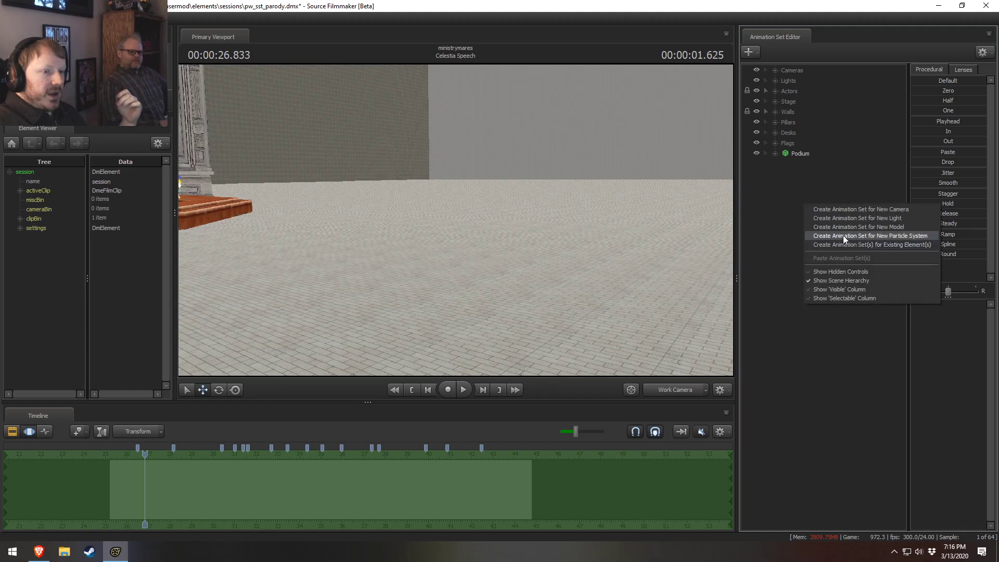
{"action": "left_click", "coordinate": [860, 227]}
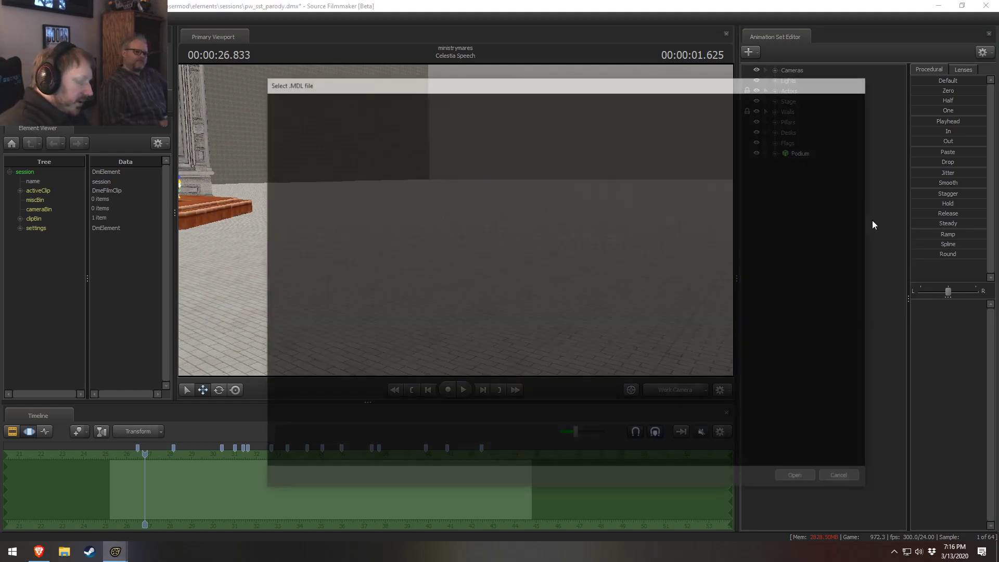
{"action": "type", "text": "nerg"}
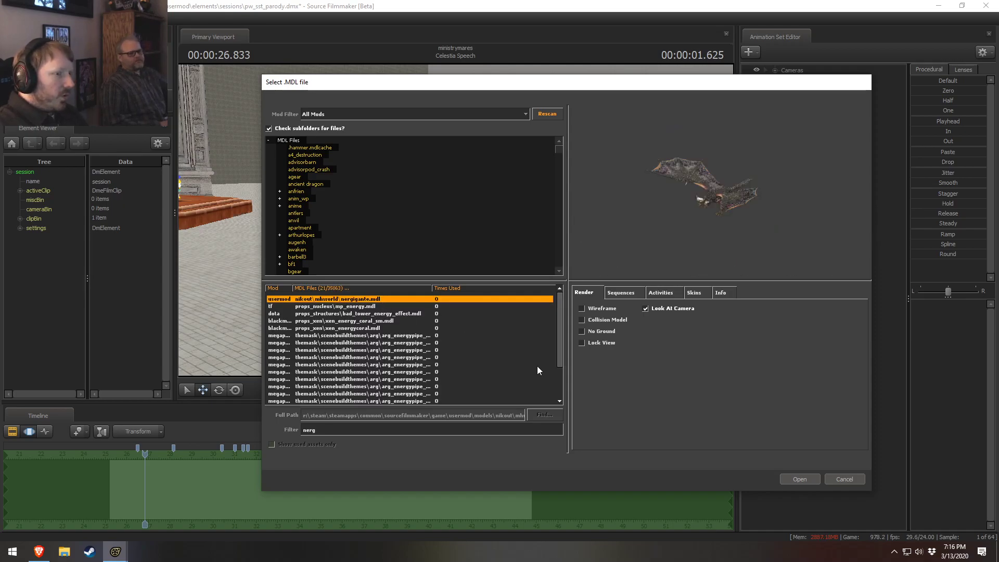
{"action": "left_click", "coordinate": [795, 477]}
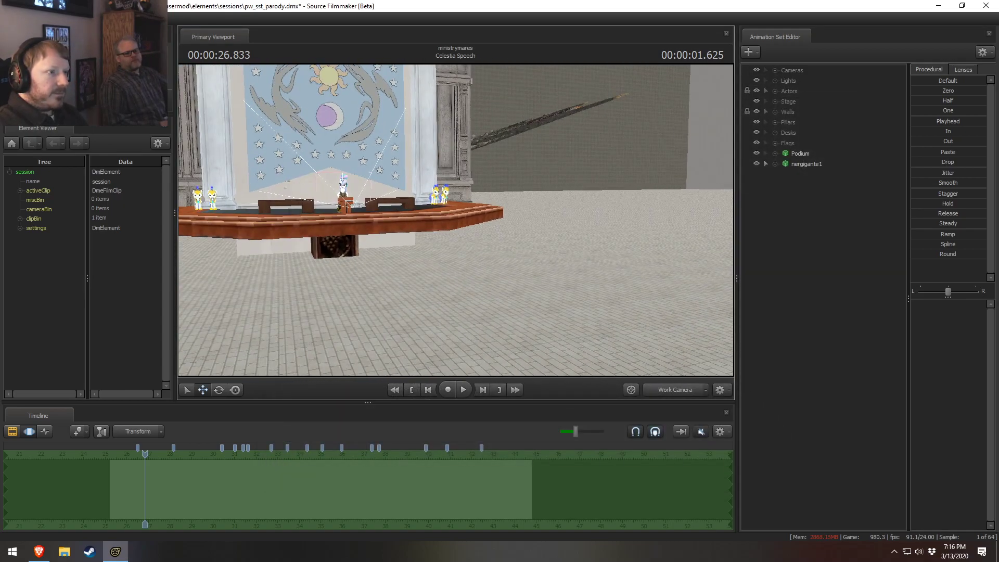
Step: Select the nergigante1 animation set and move the model off the stage onto the open brick floor
{"action": "left_click_drag", "start_coordinate": [455, 220], "coordinate": [455, 229]}
{"action": "left_click", "coordinate": [815, 165]}
{"action": "left_click_drag", "start_coordinate": [259, 239], "coordinate": [492, 219], "text": "alt"}
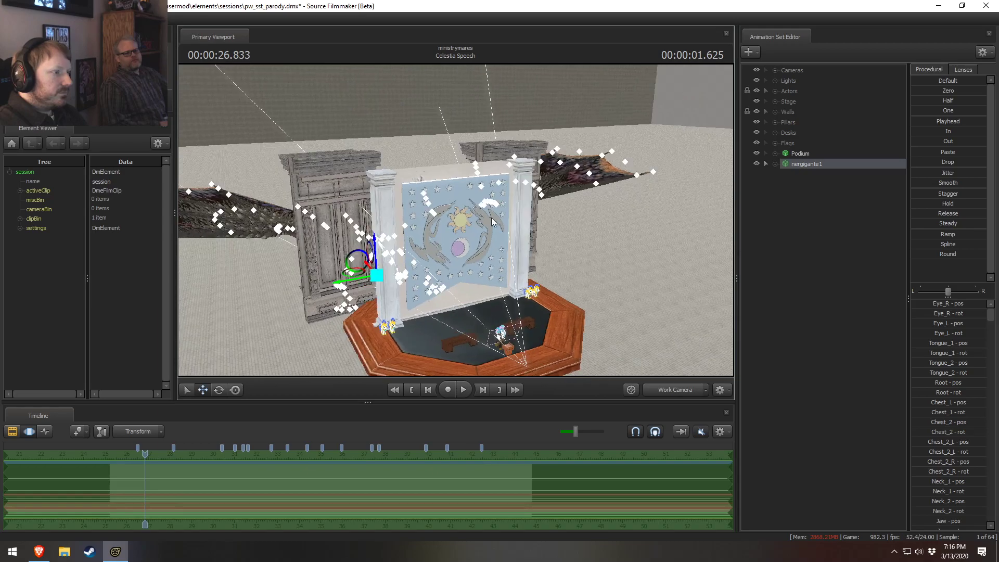
{"action": "left_click_drag", "start_coordinate": [381, 274], "coordinate": [551, 241]}
{"action": "left_click_drag", "start_coordinate": [456, 220], "coordinate": [520, 214]}
{"action": "left_click_drag", "start_coordinate": [422, 229], "coordinate": [440, 153]}
{"action": "left_click_drag", "start_coordinate": [368, 201], "coordinate": [473, 175]}
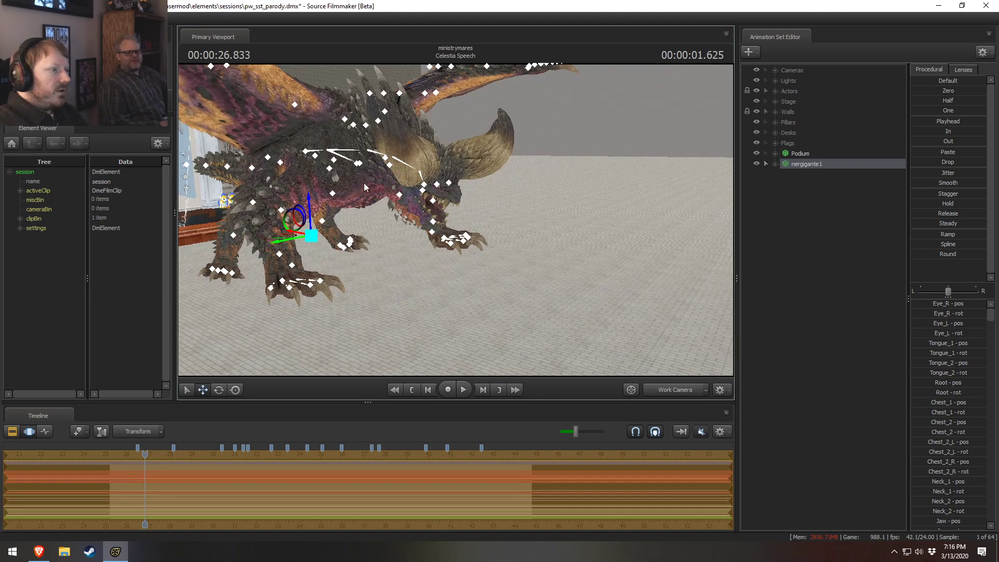
{"action": "left_click_drag", "start_coordinate": [303, 208], "coordinate": [384, 204]}
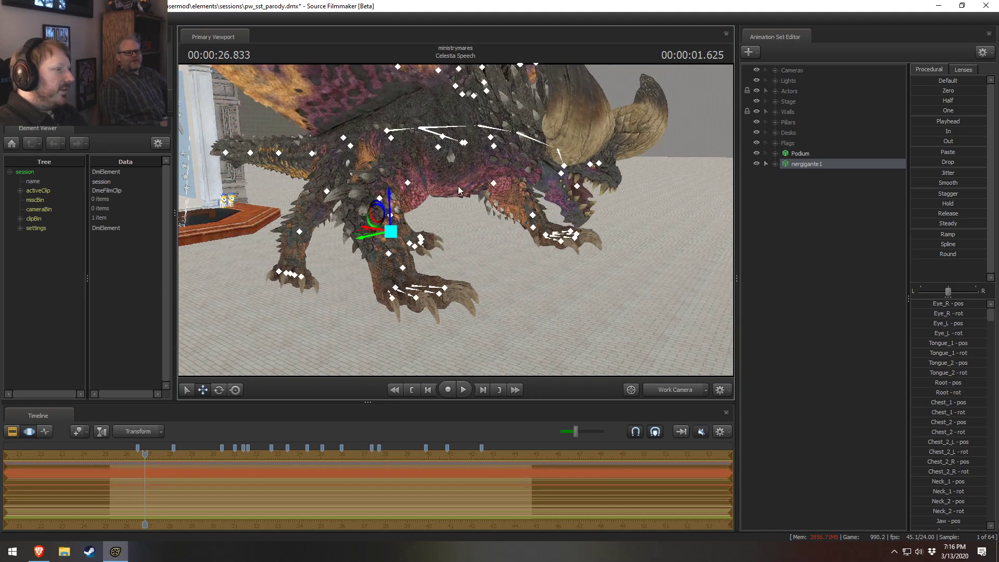
Step: Select the nergigante model's Jaw control and rotate it to close the mouth
{"action": "left_click_drag", "start_coordinate": [501, 188], "coordinate": [634, 196]}
{"action": "key", "text": "w"}
{"action": "left_click_drag", "start_coordinate": [434, 216], "coordinate": [432, 217]}
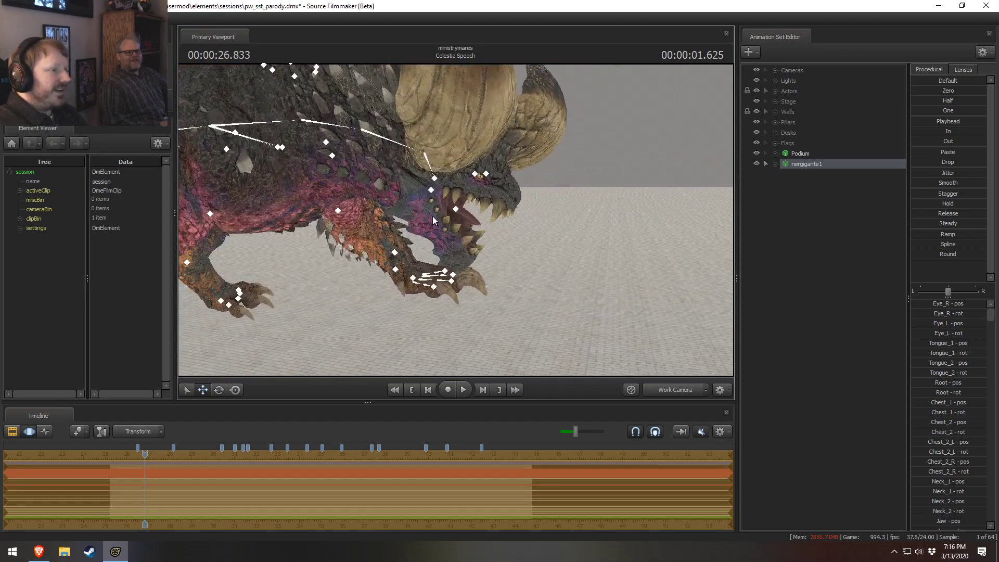
{"action": "left_click", "coordinate": [435, 180], "text": "ctrl"}
{"action": "key", "text": "e"}
{"action": "left_click_drag", "start_coordinate": [469, 175], "coordinate": [455, 219]}
{"action": "key", "text": "w"}
{"action": "key", "text": "s"}
{"action": "left_click_drag", "start_coordinate": [447, 181], "coordinate": [457, 169]}
{"action": "key", "text": "s"}
{"action": "left_click_drag", "start_coordinate": [456, 221], "coordinate": [457, 223]}
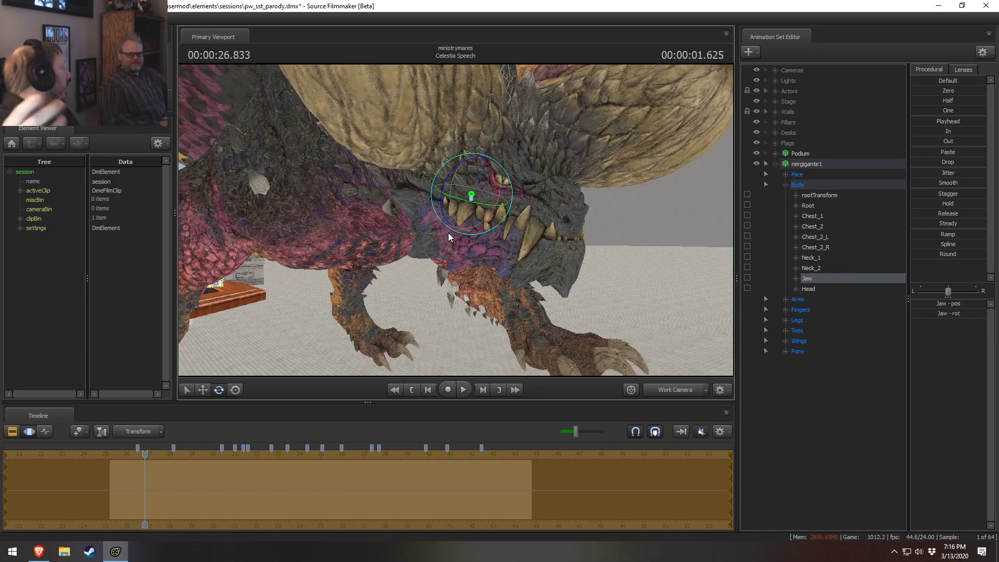
Step: Examine the whole nergigante model from the front and the side
{"action": "key", "text": "s"}
{"action": "left_click_drag", "start_coordinate": [454, 221], "coordinate": [447, 218]}
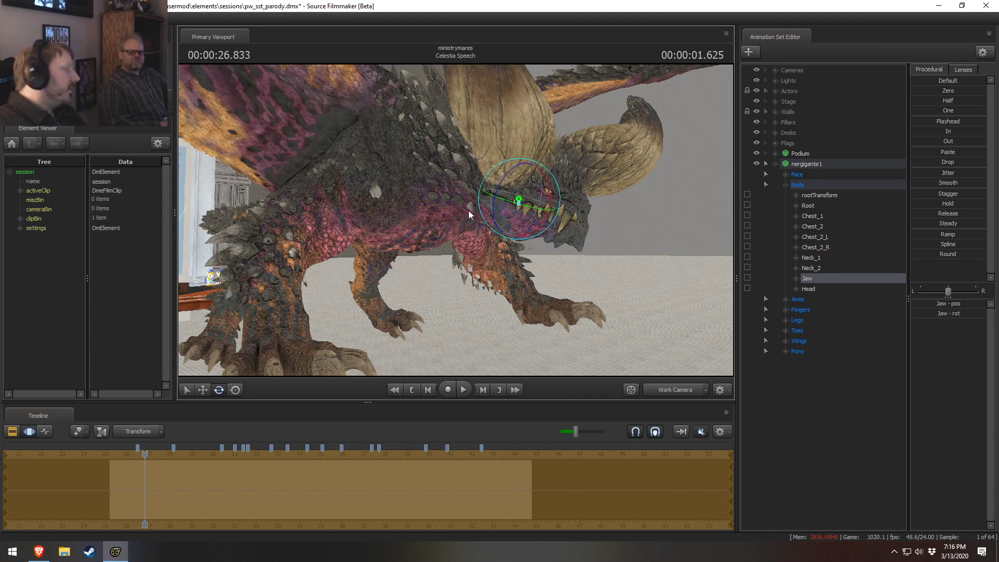
{"action": "left_click_drag", "start_coordinate": [468, 210], "coordinate": [446, 217]}
{"action": "key", "text": "s"}
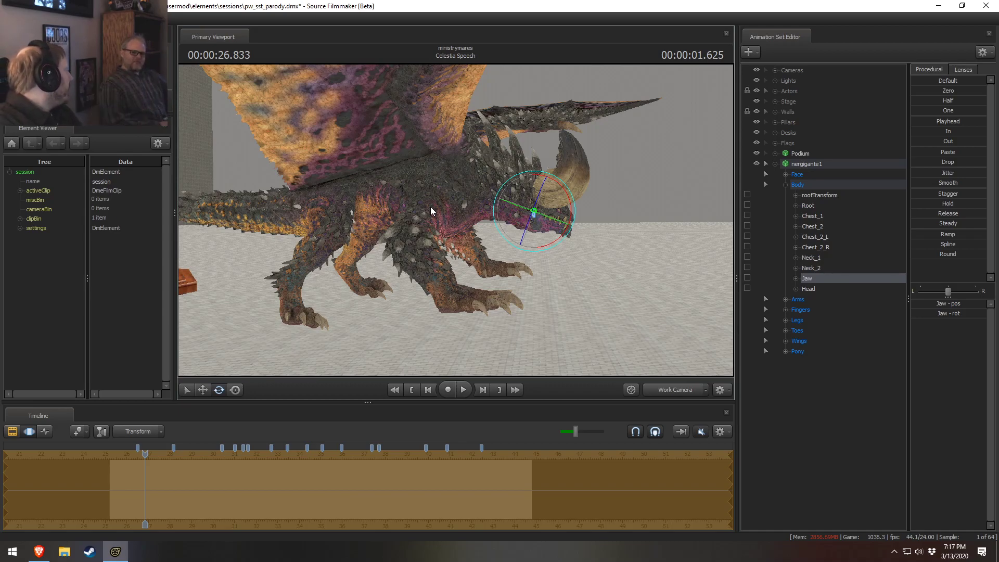
{"action": "left_click_drag", "start_coordinate": [472, 210], "coordinate": [472, 236]}
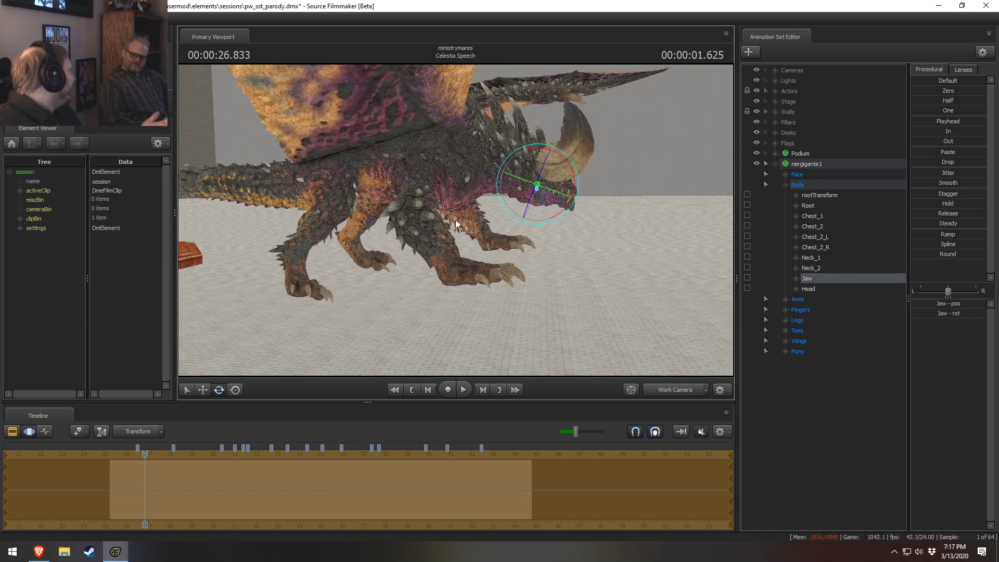
{"action": "left_click_drag", "start_coordinate": [610, 323], "coordinate": [575, 312]}
{"action": "key", "text": "w"}
{"action": "key", "text": "w"}
{"action": "key", "text": "s"}
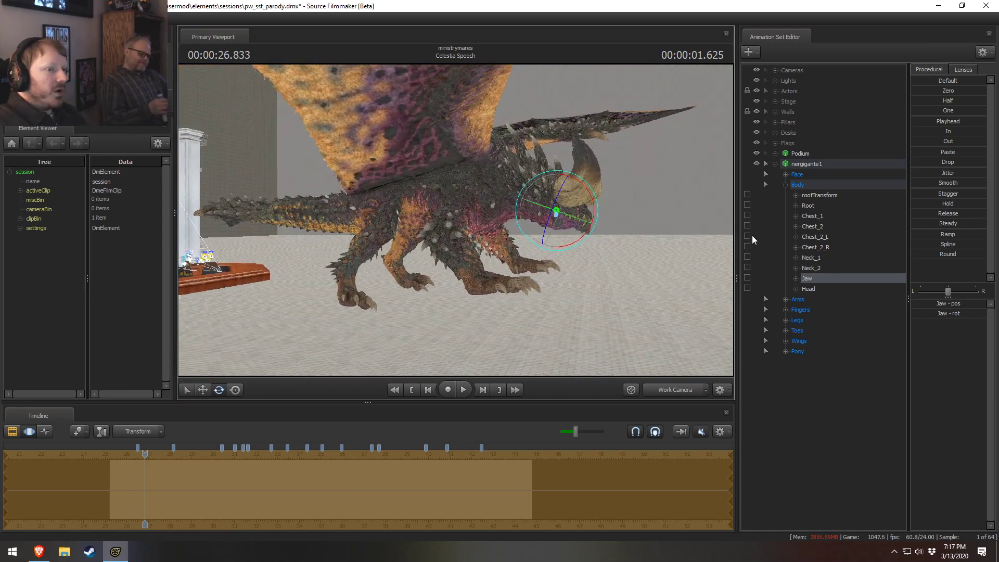
Step: Load the rig script rig_nergigante_nowings.py from the usermod scripts folder onto the nergigante1 animation set
{"action": "right_click", "coordinate": [819, 163]}
{"action": "mouse_move", "coordinate": [841, 282]}
{"action": "left_click", "coordinate": [770, 286]}
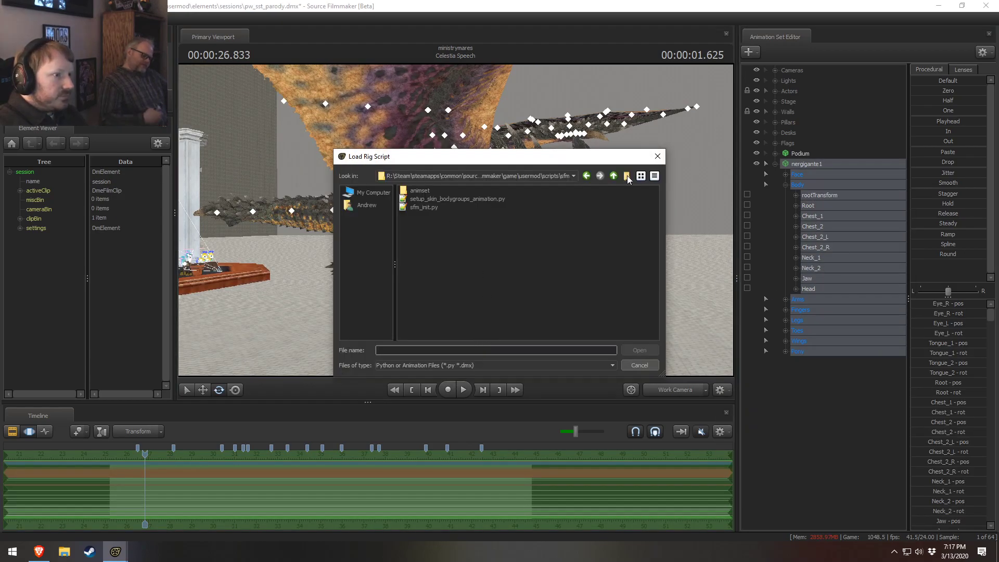
{"action": "left_click", "coordinate": [614, 176]}
{"action": "left_click", "coordinate": [446, 249]}
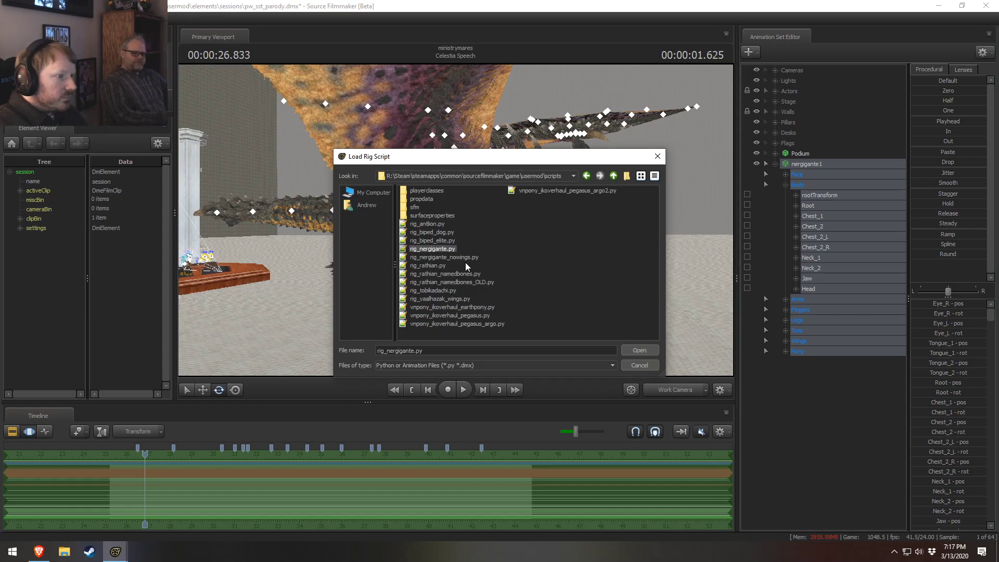
{"action": "left_click", "coordinate": [465, 258]}
{"action": "left_click", "coordinate": [637, 350]}
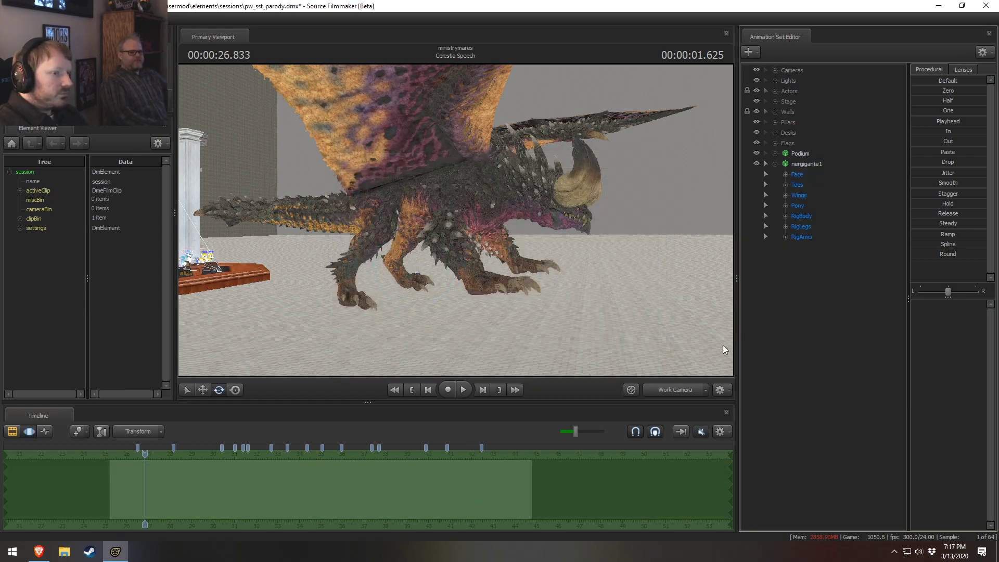
Step: Try moving the nergigante's rig_spine_0 control in the Motion Editor and undo the move
{"action": "key", "text": "F2"}
{"action": "key", "text": "F3"}
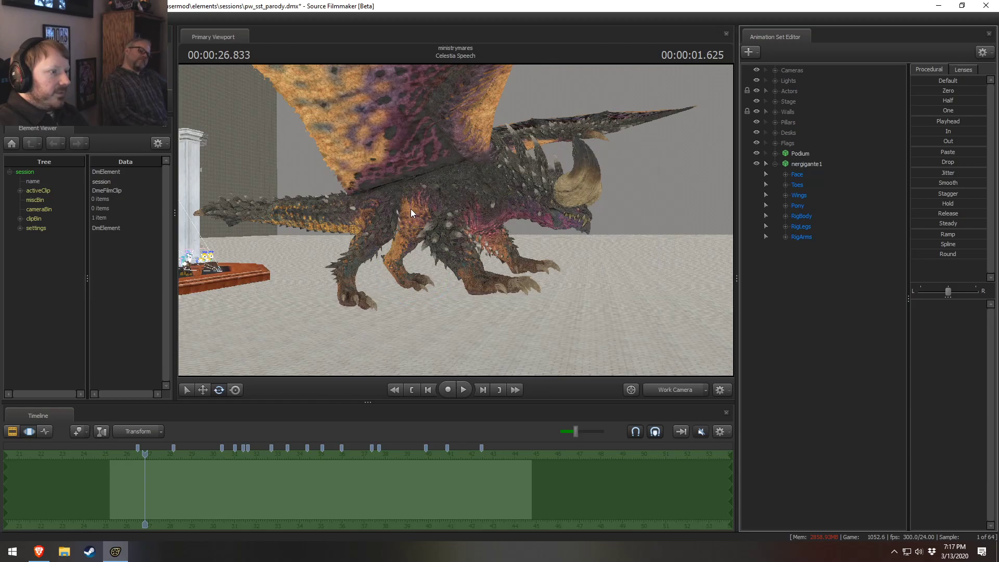
{"action": "left_click", "coordinate": [428, 169]}
{"action": "left_click_drag", "start_coordinate": [427, 170], "coordinate": [425, 169]}
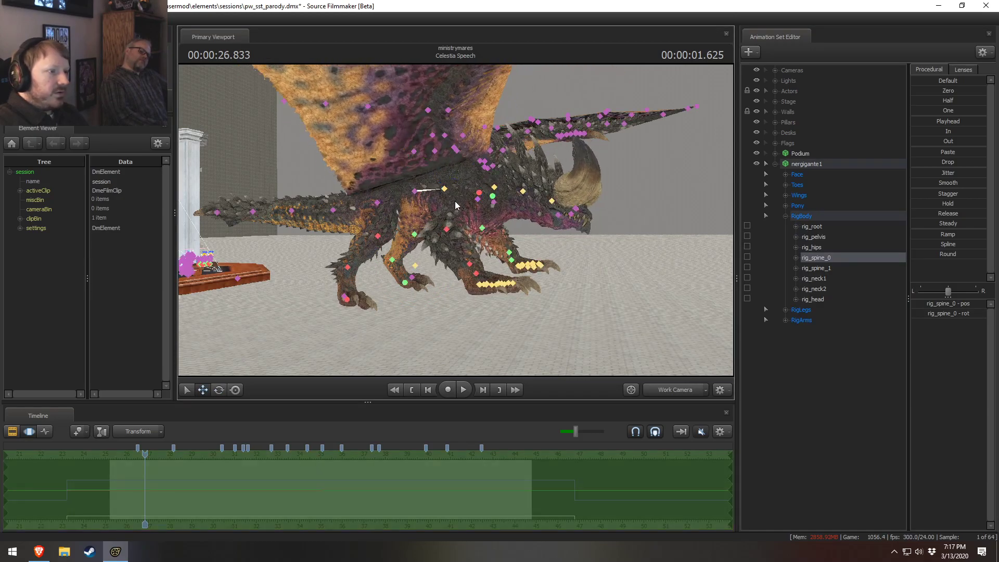
{"action": "left_click", "coordinate": [415, 191]}
{"action": "left_click_drag", "start_coordinate": [431, 173], "coordinate": [468, 208]}
{"action": "key", "text": "ctrl+z"}
Step: Select the nergigante's rig_pelvis control and view the body from above
{"action": "left_click", "coordinate": [446, 186], "text": "ctrl"}
{"action": "left_click", "coordinate": [818, 237]}
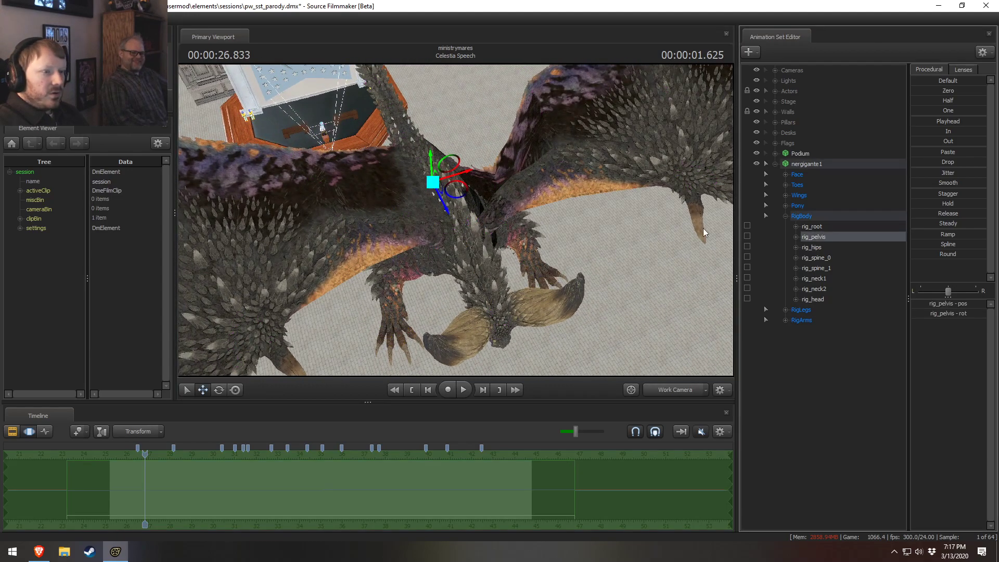
{"action": "key", "text": "e"}
{"action": "key", "text": "w"}
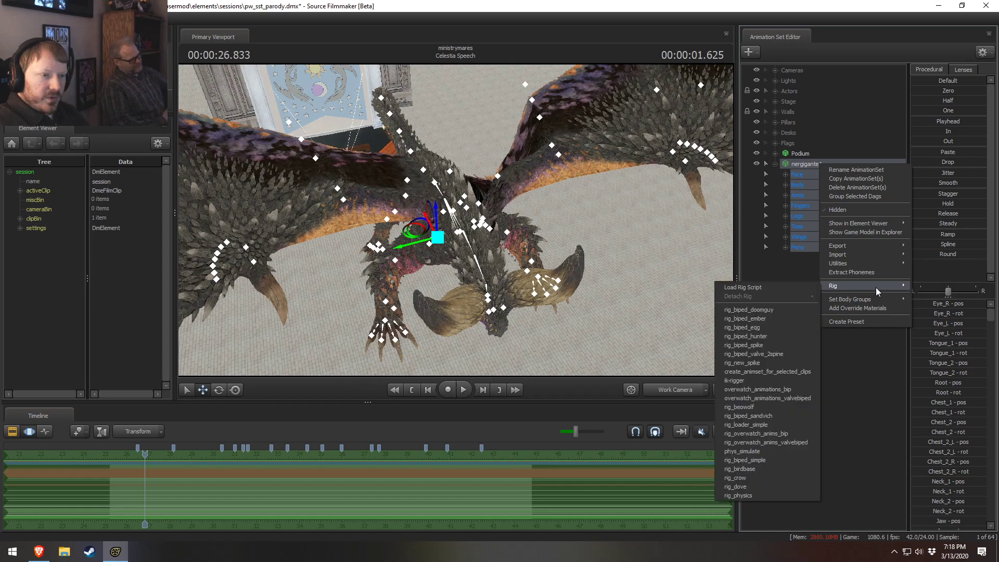
Step: Try to load a different rig script onto the nergigante1 animation set
{"action": "left_click", "coordinate": [757, 286]}
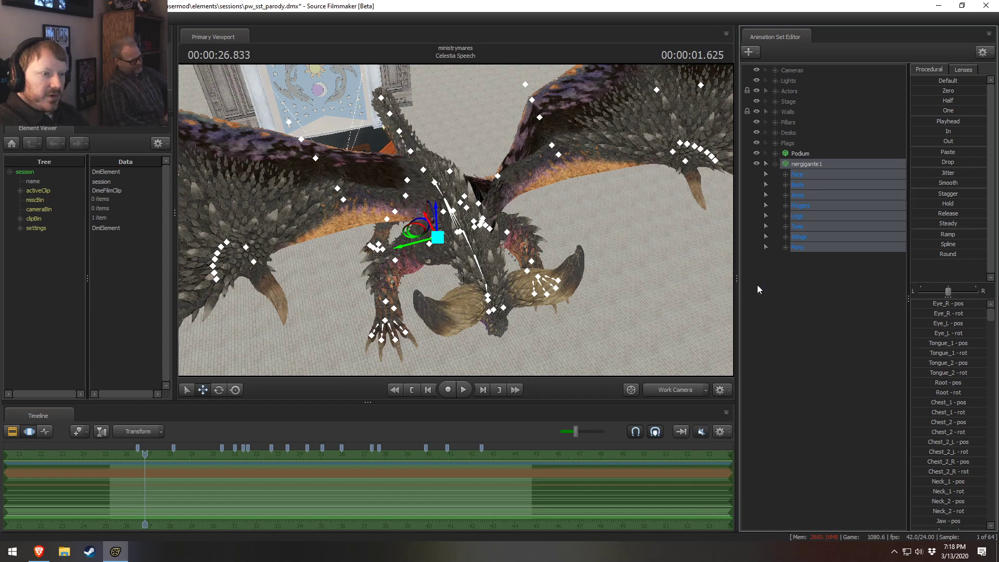
{"action": "double_click", "coordinate": [462, 276]}
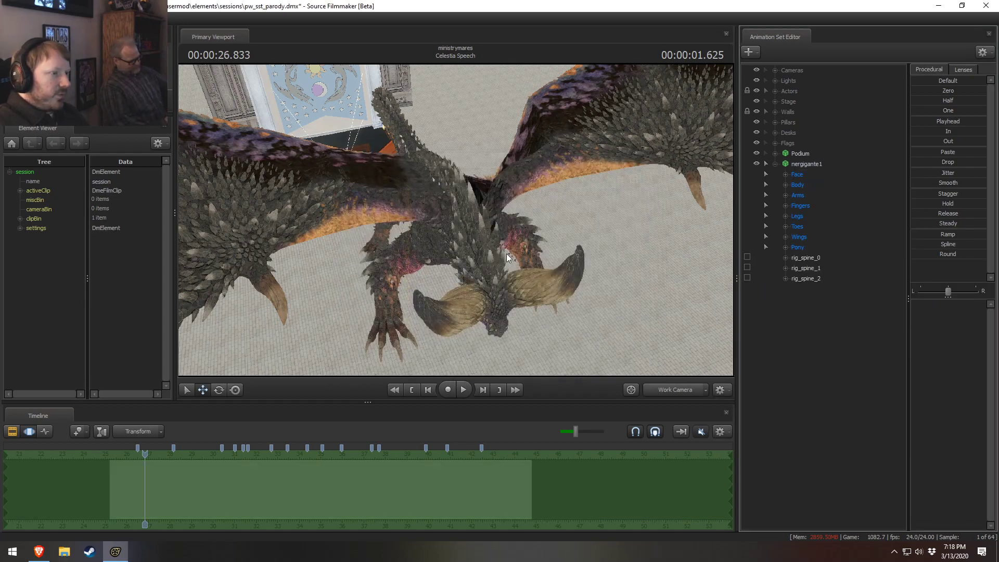
Step: Select the nergigante's Legs control group and examine the limbs from the front
{"action": "left_click", "coordinate": [809, 218]}
{"action": "left_click_drag", "start_coordinate": [614, 244], "coordinate": [468, 161]}
{"action": "key", "text": "d"}
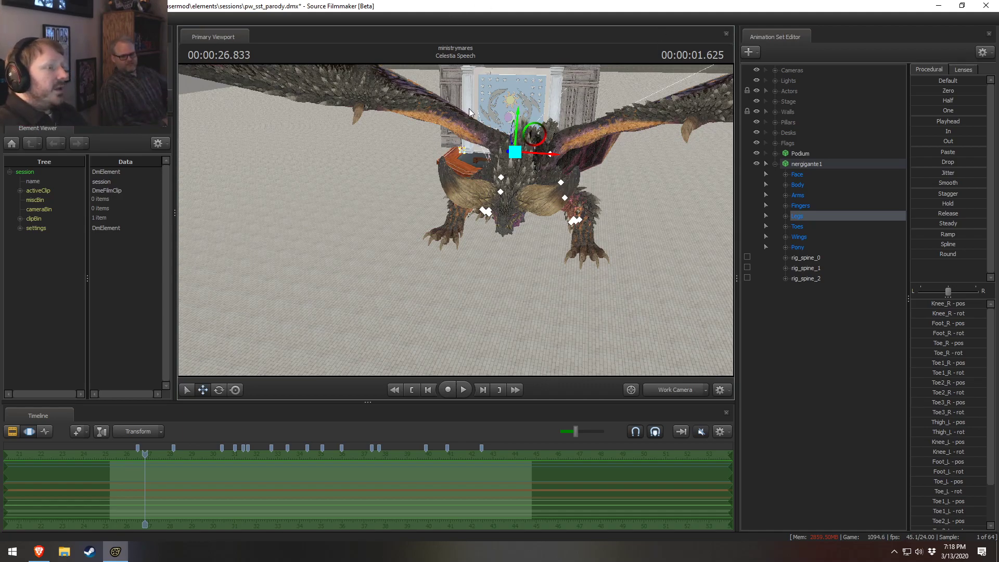
{"action": "left_click", "coordinate": [359, 191], "text": "ctrl"}
{"action": "left_click_drag", "start_coordinate": [363, 181], "coordinate": [364, 161]}
{"action": "left_click_drag", "start_coordinate": [462, 121], "coordinate": [462, 214]}
Step: Detach the rig from the nergigante1 animation set
{"action": "right_click", "coordinate": [818, 167]}
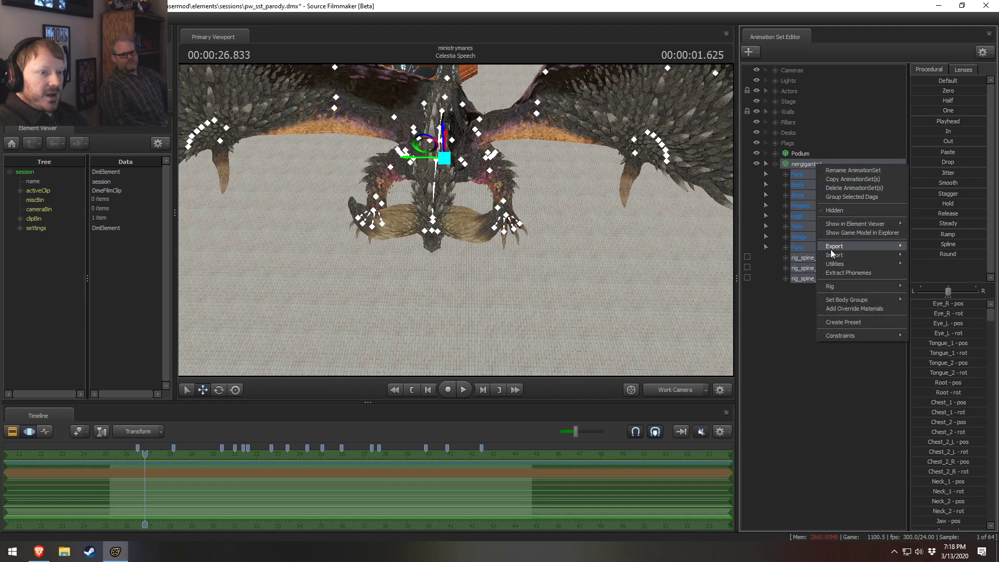
{"action": "mouse_move", "coordinate": [836, 265]}
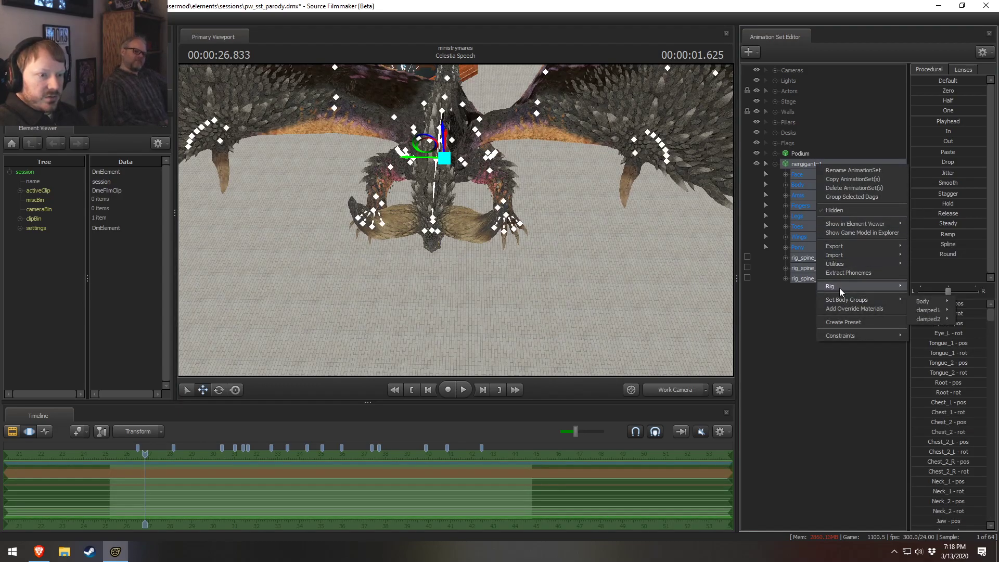
{"action": "mouse_move", "coordinate": [838, 287]}
{"action": "mouse_move", "coordinate": [774, 299]}
{"action": "left_click", "coordinate": [850, 301]}
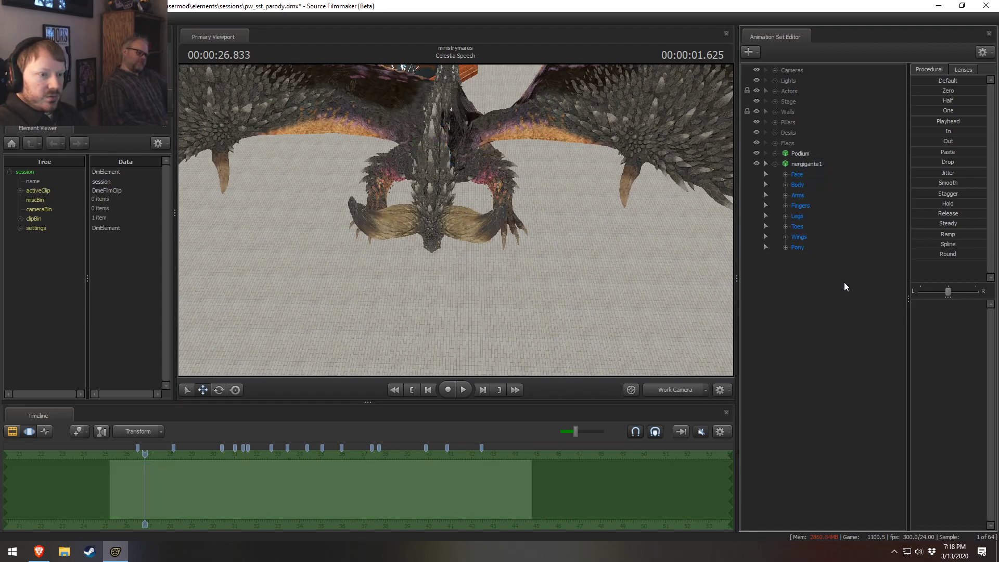
Step: Import the idle_ground sequence onto nergigante1 and inspect the resulting pose from several angles
{"action": "right_click", "coordinate": [800, 165]}
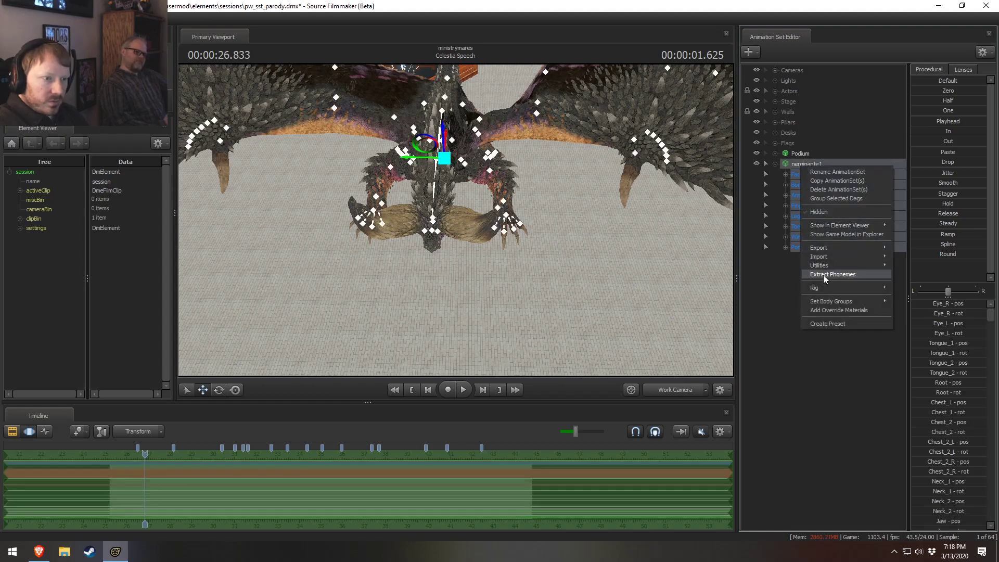
{"action": "mouse_move", "coordinate": [841, 257]}
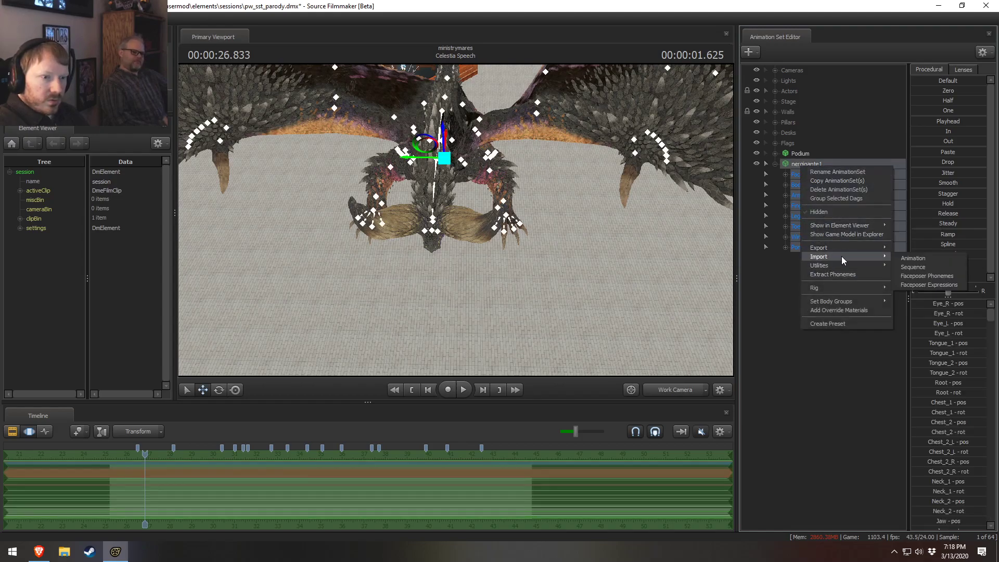
{"action": "left_click", "coordinate": [917, 268]}
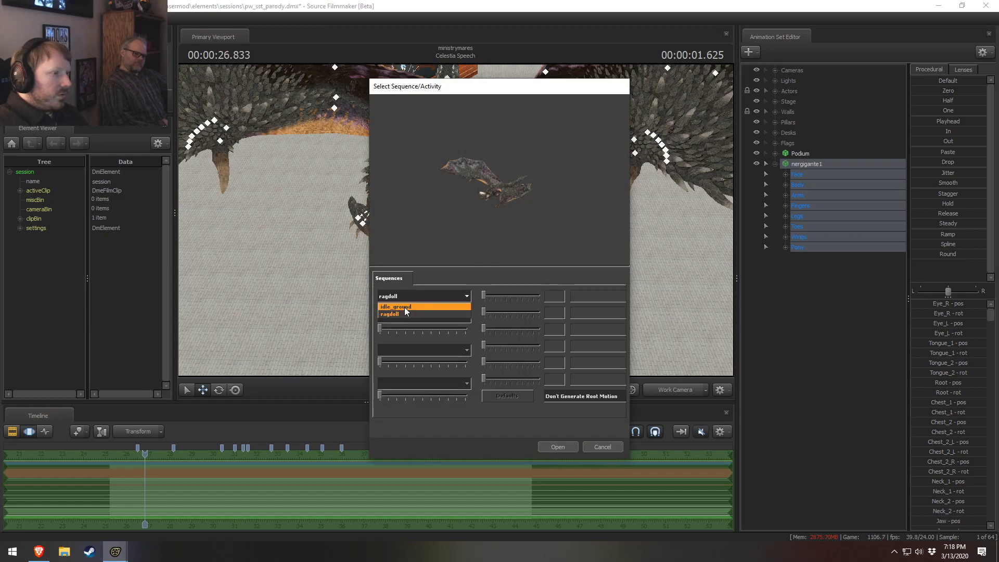
{"action": "left_click", "coordinate": [404, 307]}
{"action": "left_click", "coordinate": [557, 448]}
{"action": "left_click_drag", "start_coordinate": [455, 220], "coordinate": [448, 181]}
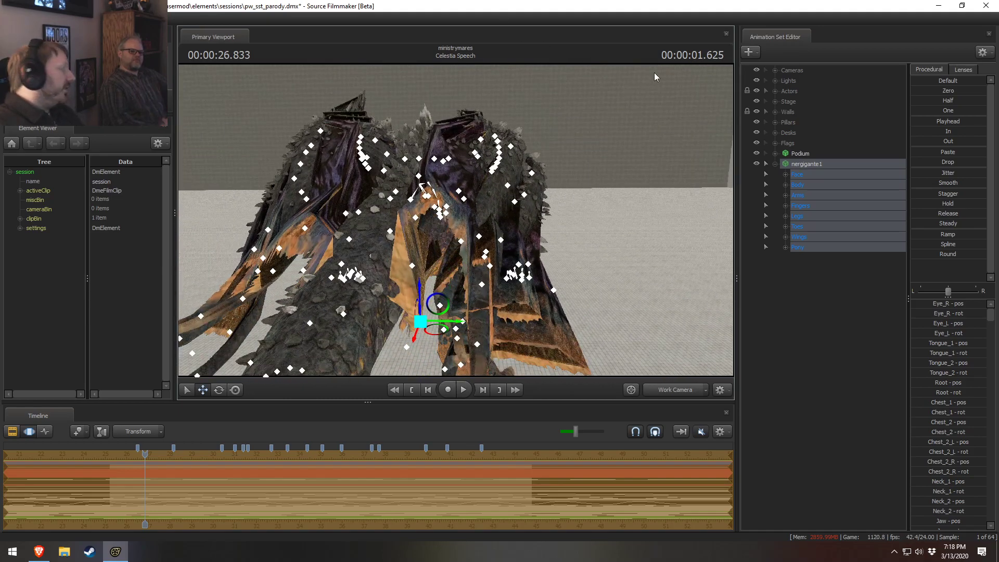
{"action": "left_click_drag", "start_coordinate": [642, 126], "coordinate": [460, 237]}
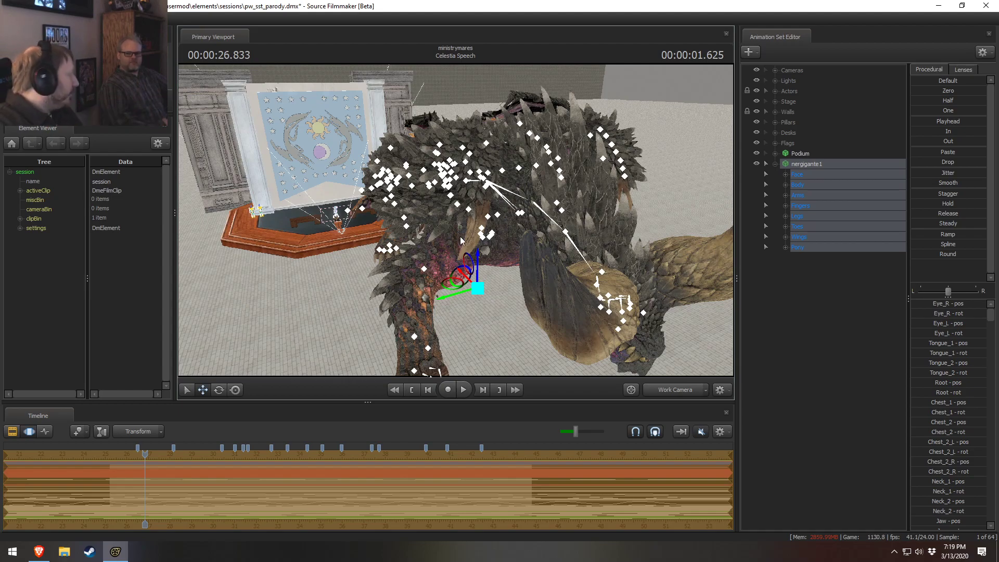
{"action": "left_click_drag", "start_coordinate": [367, 208], "coordinate": [452, 221]}
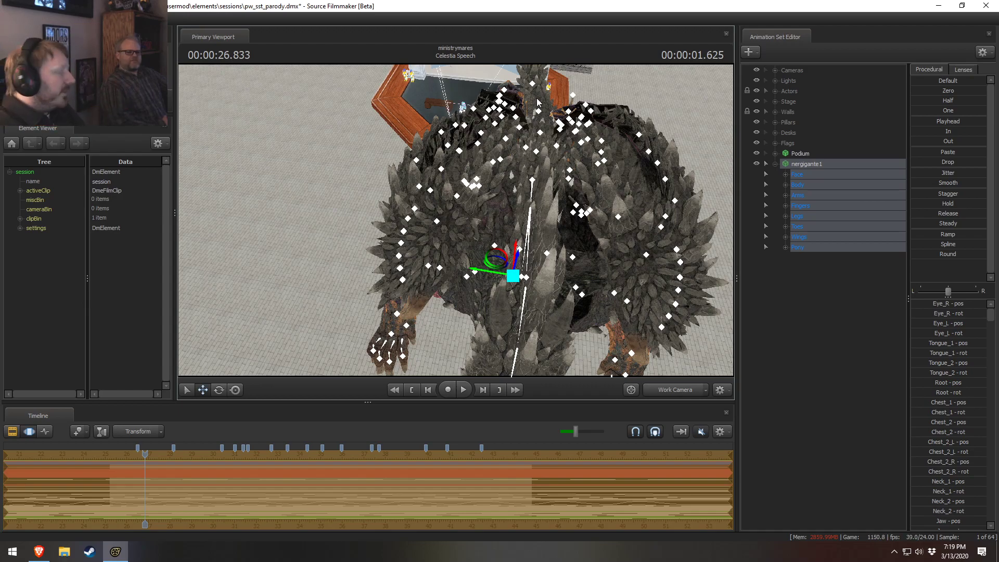
{"action": "left_click_drag", "start_coordinate": [422, 307], "coordinate": [460, 220]}
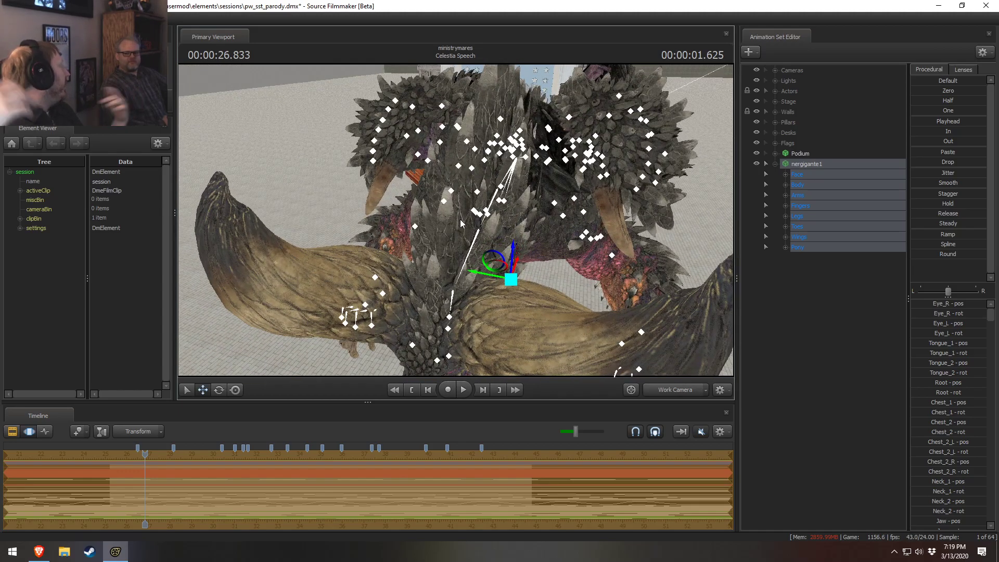
Step: Delete the nergigante1 animation set and add a new model set for vaalhazak.mdl, filtering the models by "vaal"
{"action": "right_click", "coordinate": [812, 177]}
{"action": "left_click", "coordinate": [821, 193]}
{"action": "right_click", "coordinate": [822, 198]}
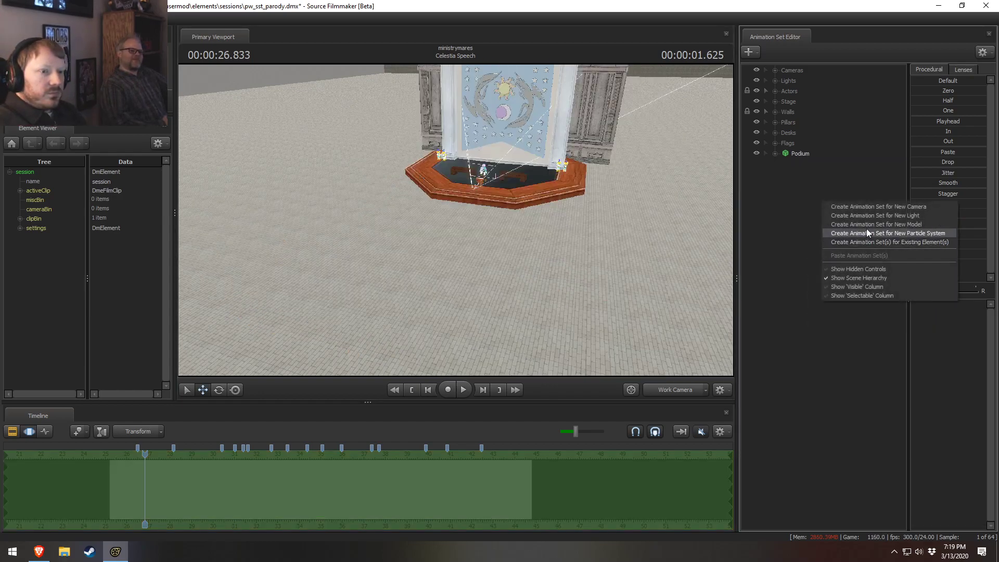
{"action": "left_click", "coordinate": [874, 224]}
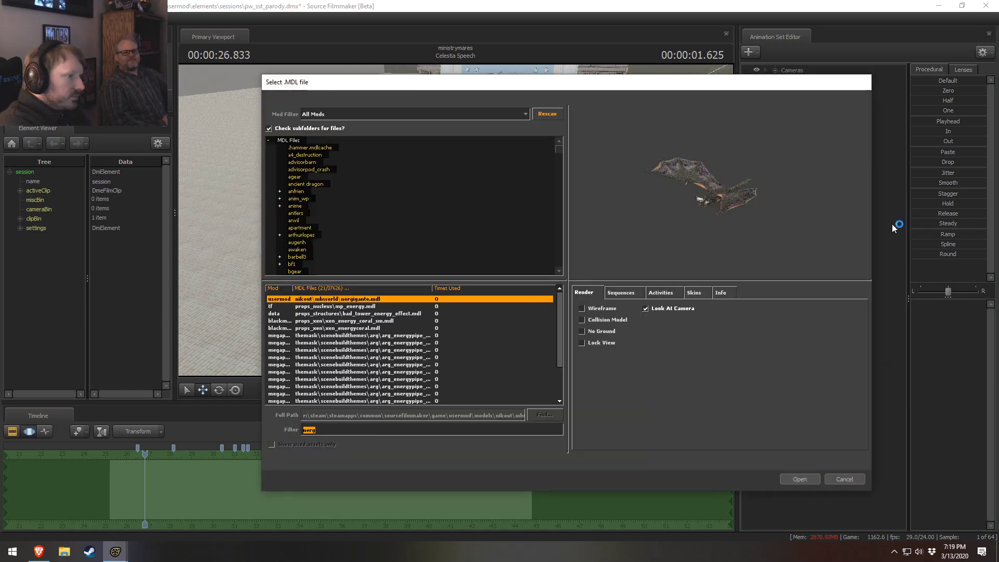
{"action": "type", "text": "vall"}
{"action": "key", "text": "BackSpace"}
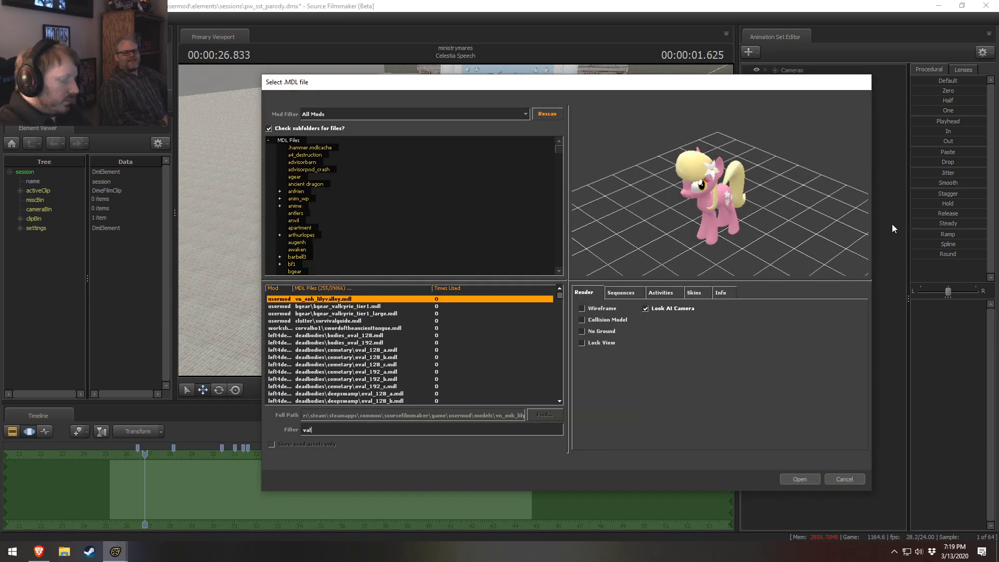
{"action": "type", "text": "al"}
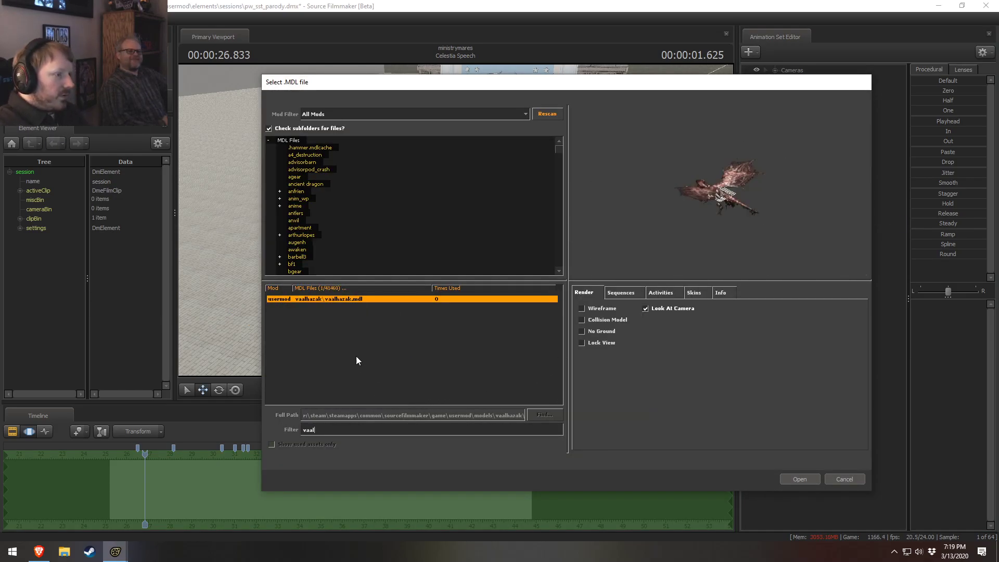
{"action": "left_click", "coordinate": [807, 481]}
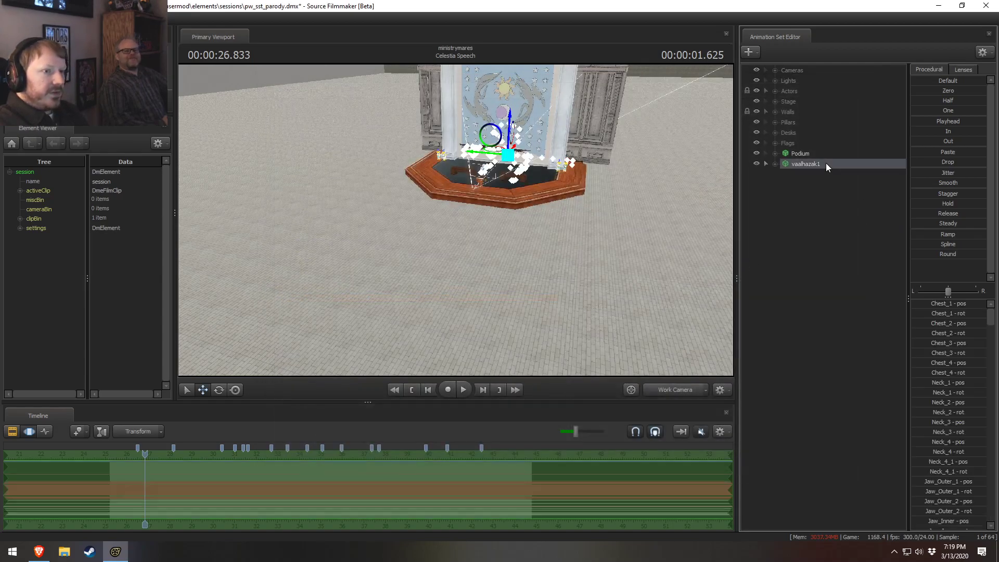
Step: Move the vaalhazak clear of the podium and load the rig_vaalhazak_wings.py rig script onto it
{"action": "left_click_drag", "start_coordinate": [493, 149], "coordinate": [406, 182]}
{"action": "left_click", "coordinate": [806, 165]}
{"action": "right_click", "coordinate": [807, 164]}
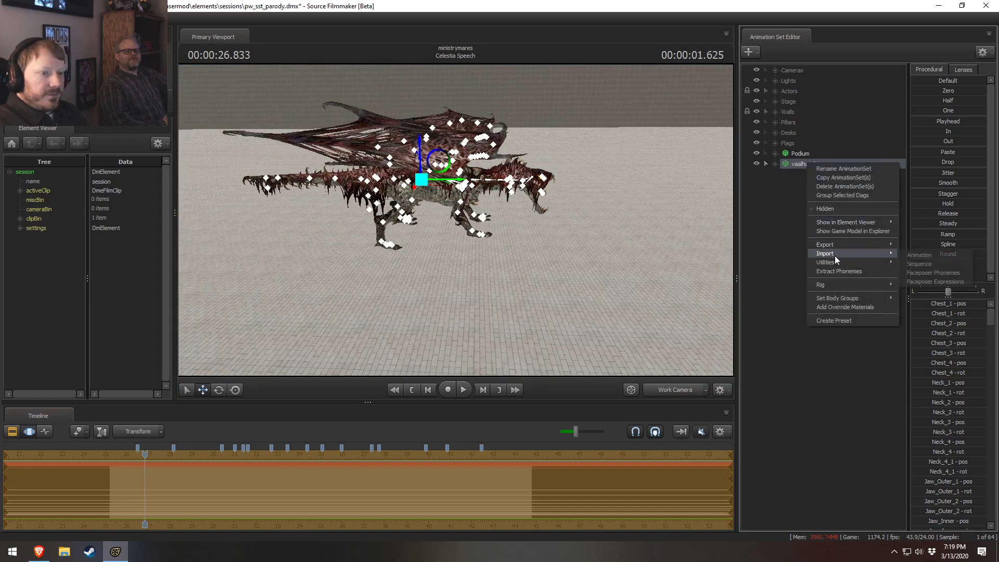
{"action": "mouse_move", "coordinate": [828, 255]}
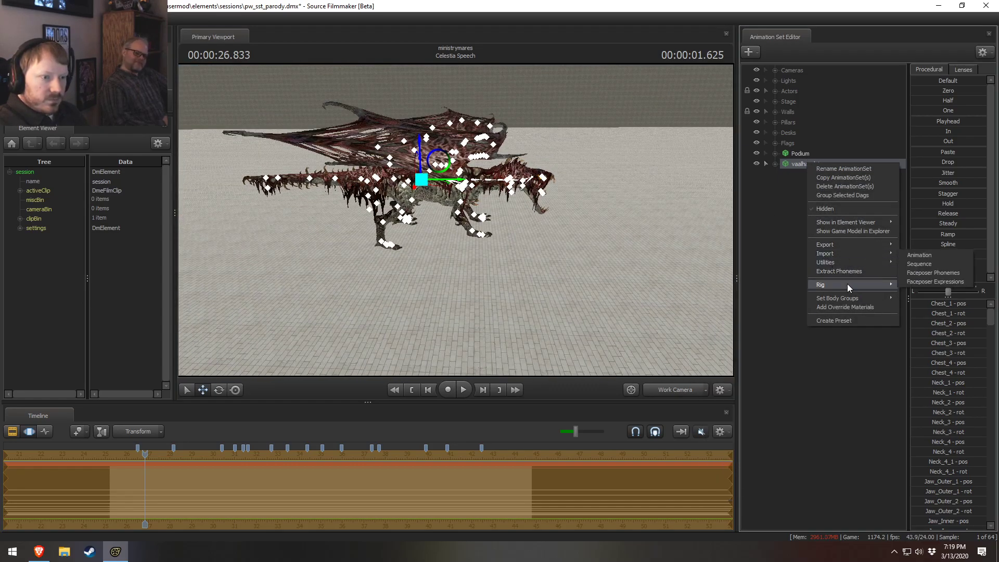
{"action": "mouse_move", "coordinate": [847, 285]}
{"action": "left_click", "coordinate": [748, 284]}
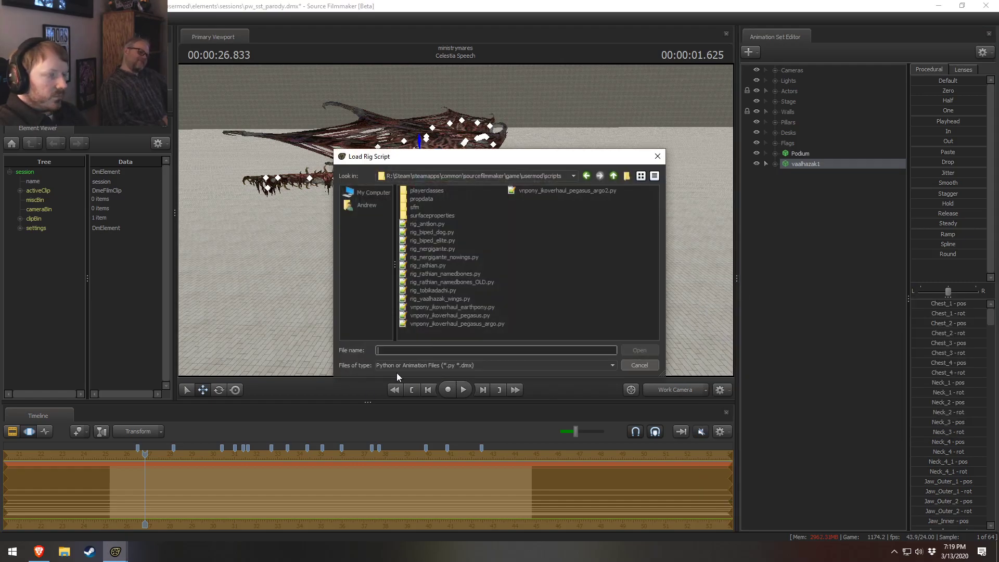
{"action": "left_click", "coordinate": [445, 299]}
{"action": "left_click", "coordinate": [638, 350]}
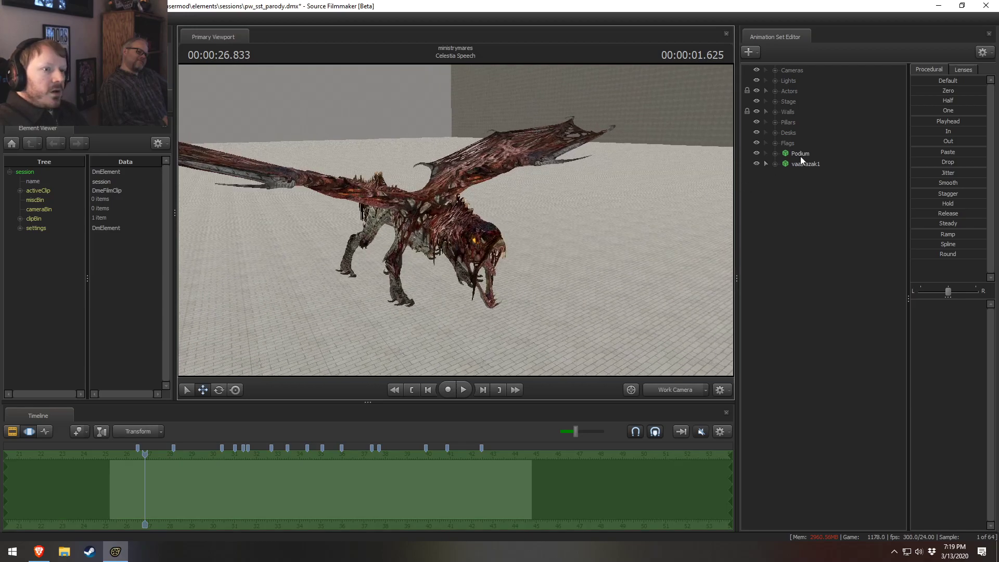
Step: Try moving the rig_pelvis control in the vaalhazak's RigBody group and undo the move
{"action": "left_click", "coordinate": [775, 163]}
{"action": "left_click_drag", "start_coordinate": [494, 193], "coordinate": [520, 194]}
{"action": "left_click", "coordinate": [786, 206]}
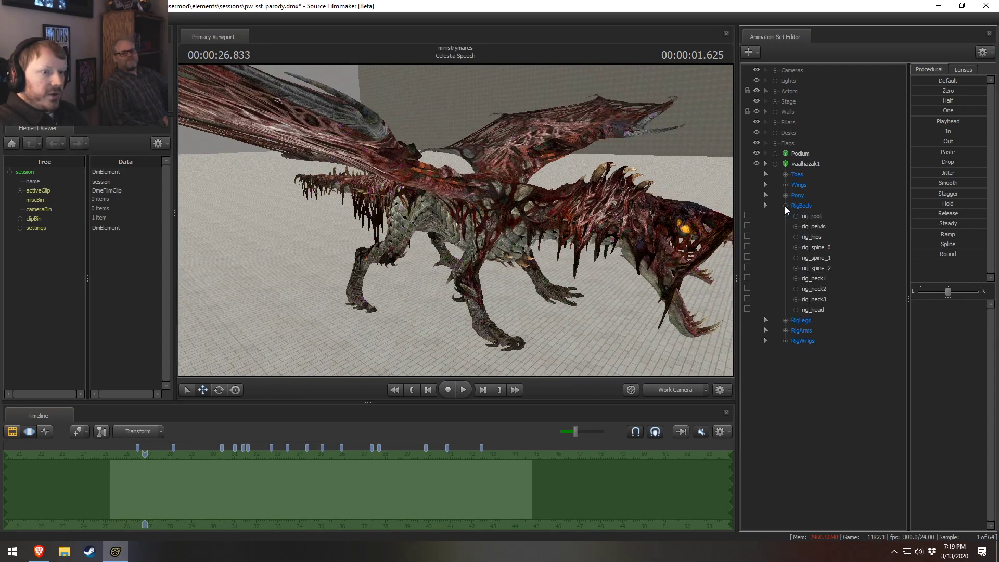
{"action": "left_click", "coordinate": [813, 227]}
{"action": "mouse_move", "coordinate": [438, 165]}
{"action": "left_mouse_down"}
{"action": "mouse_move", "coordinate": [438, 193]}
{"action": "mouse_move", "coordinate": [439, 151]}
{"action": "mouse_move", "coordinate": [438, 165]}
{"action": "left_mouse_up"}
{"action": "left_click_drag", "start_coordinate": [512, 163], "coordinate": [503, 229], "text": "alt"}
{"action": "key", "text": "ctrl+a"}
{"action": "key", "text": "s"}
{"action": "key", "text": "ctrl+z"}
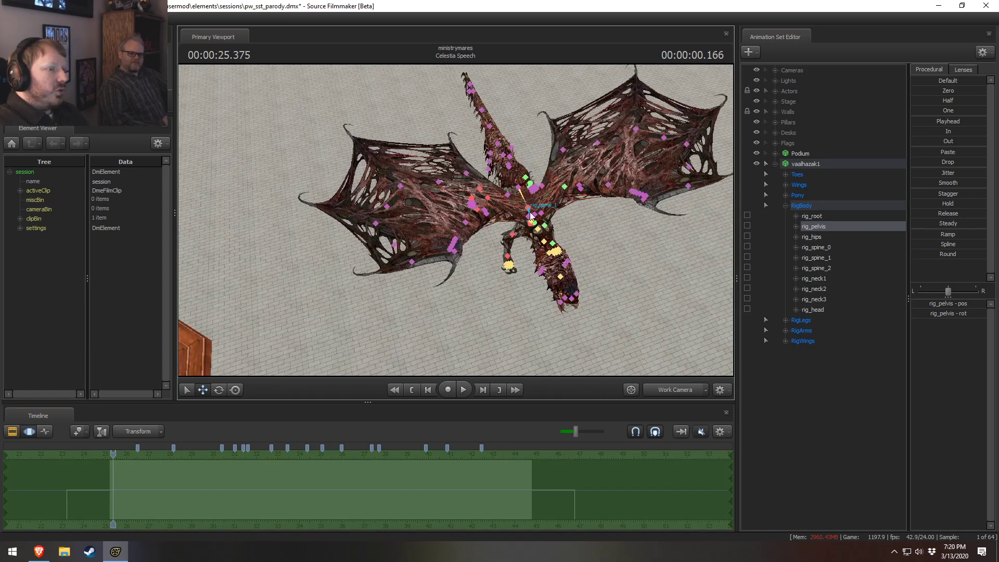
Step: Try rotating the vaalhazak's rig_spine_1 control and undo the rotation
{"action": "key", "text": "w"}
{"action": "left_click_drag", "start_coordinate": [582, 213], "coordinate": [606, 212]}
{"action": "key", "text": "w"}
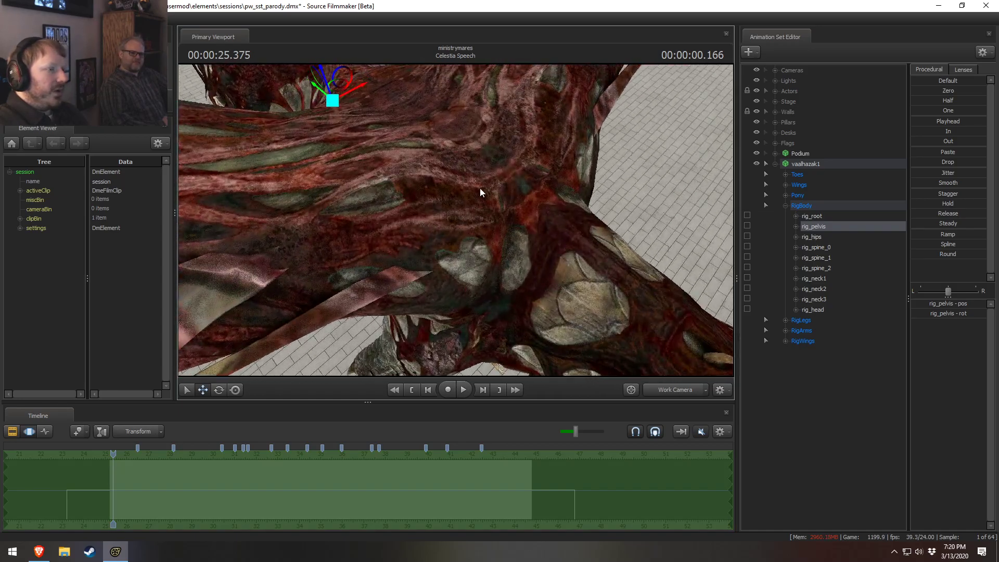
{"action": "key", "text": "ctrl"}
{"action": "left_click", "coordinate": [471, 242]}
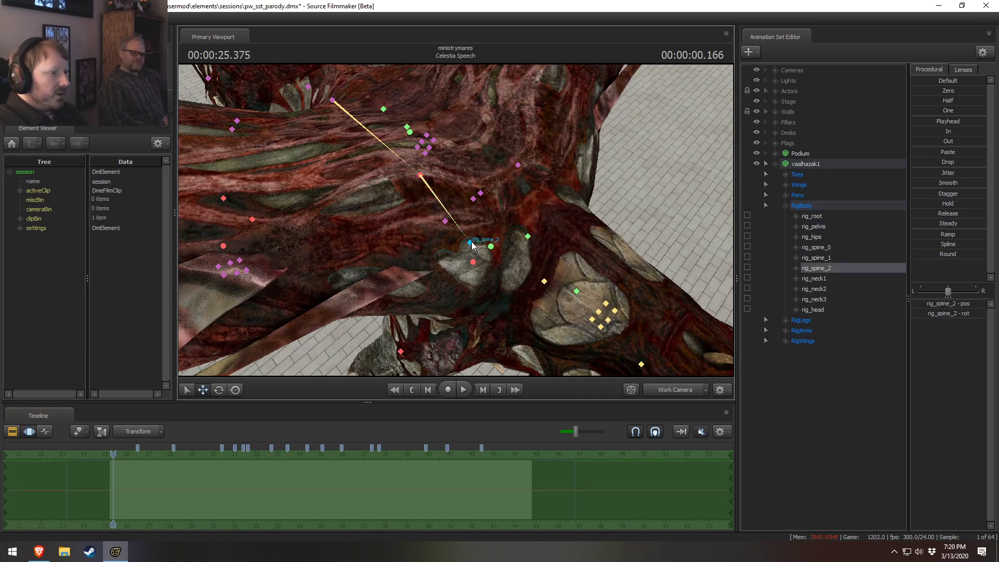
{"action": "left_click", "coordinate": [458, 228], "text": "ctrl"}
{"action": "left_click_drag", "start_coordinate": [459, 229], "coordinate": [456, 220], "text": "alt"}
{"action": "key", "text": "e"}
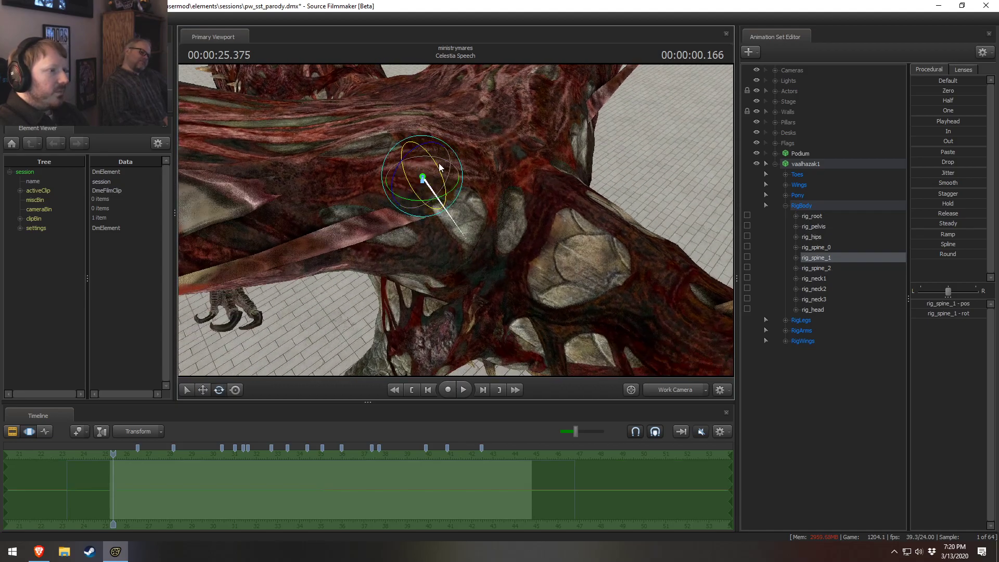
{"action": "mouse_move", "coordinate": [438, 166]}
{"action": "left_mouse_down"}
{"action": "mouse_move", "coordinate": [436, 155]}
{"action": "mouse_move", "coordinate": [445, 178]}
{"action": "mouse_move", "coordinate": [427, 175]}
{"action": "left_mouse_up"}
{"action": "key", "text": "s"}
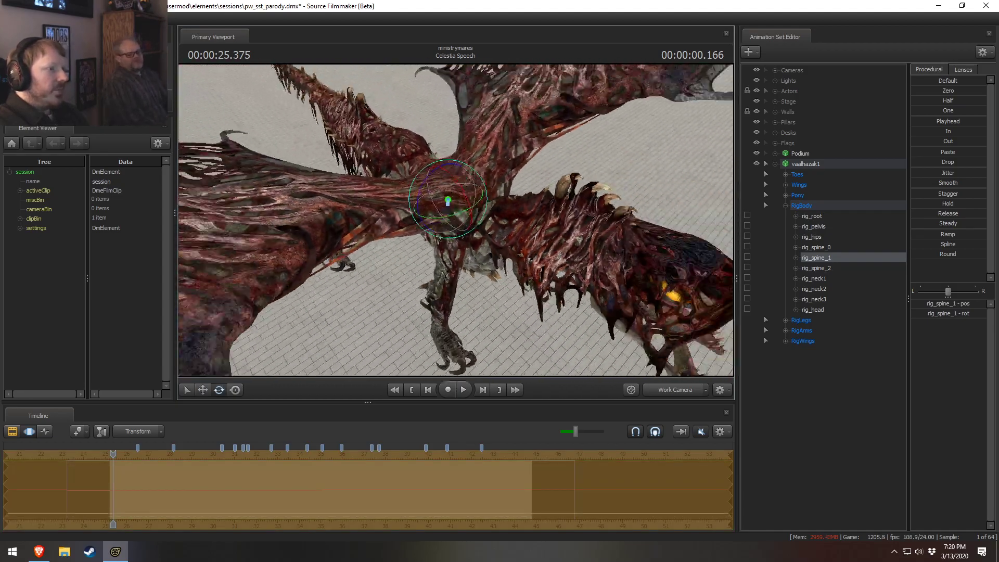
{"action": "key", "text": "ctrl+z"}
Step: Raise the vaalhazak's right wing by moving and rotating the rig_wing_handR control from the RigWings RightWing group
{"action": "left_click_drag", "start_coordinate": [480, 208], "coordinate": [482, 220]}
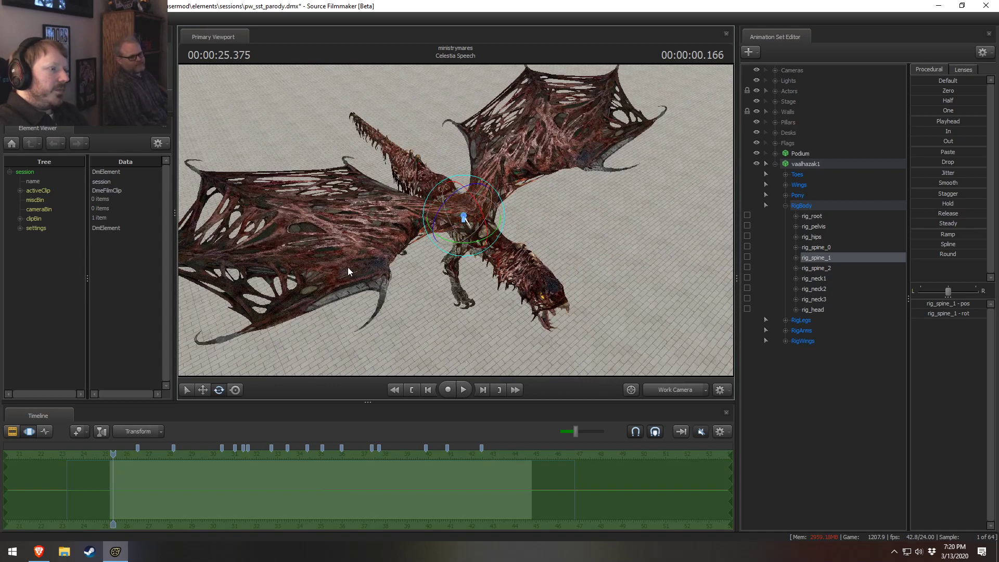
{"action": "left_click_drag", "start_coordinate": [348, 272], "coordinate": [428, 230], "text": "alt"}
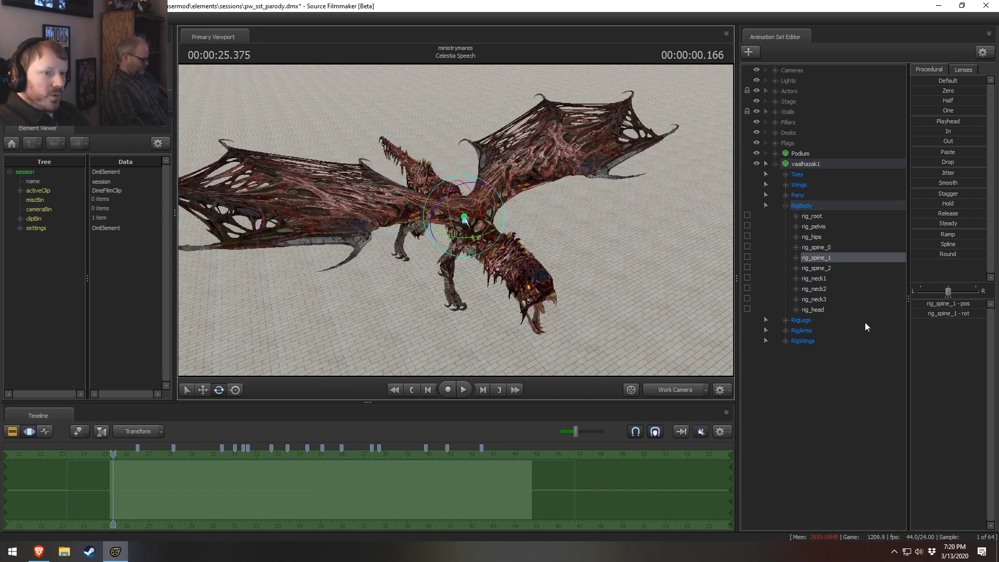
{"action": "left_click", "coordinate": [785, 340]}
{"action": "left_click", "coordinate": [796, 351]}
{"action": "left_click", "coordinate": [832, 361]}
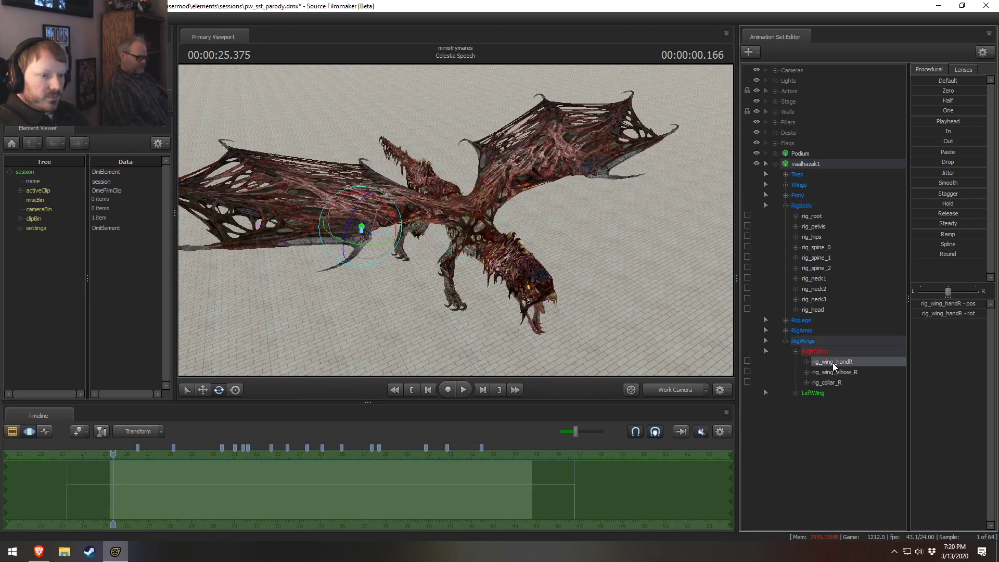
{"action": "left_click_drag", "start_coordinate": [455, 220], "coordinate": [424, 218], "text": "alt"}
{"action": "key", "text": "w"}
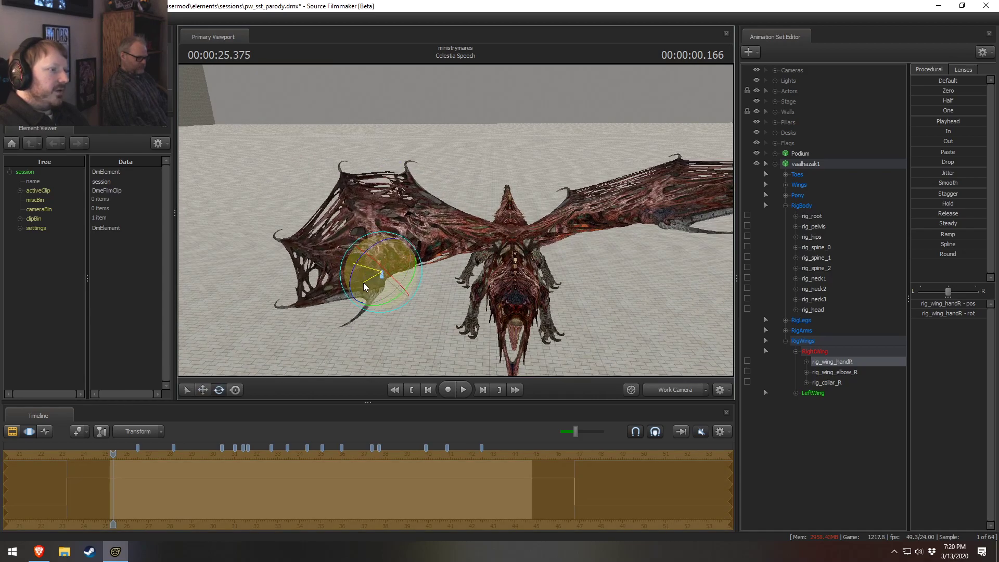
{"action": "left_click_drag", "start_coordinate": [354, 267], "coordinate": [397, 290], "text": "alt"}
{"action": "key", "text": "w"}
{"action": "key", "text": "w"}
{"action": "left_click_drag", "start_coordinate": [437, 261], "coordinate": [538, 203]}
{"action": "key", "text": "e"}
{"action": "key", "text": "w"}
{"action": "key", "text": "e"}
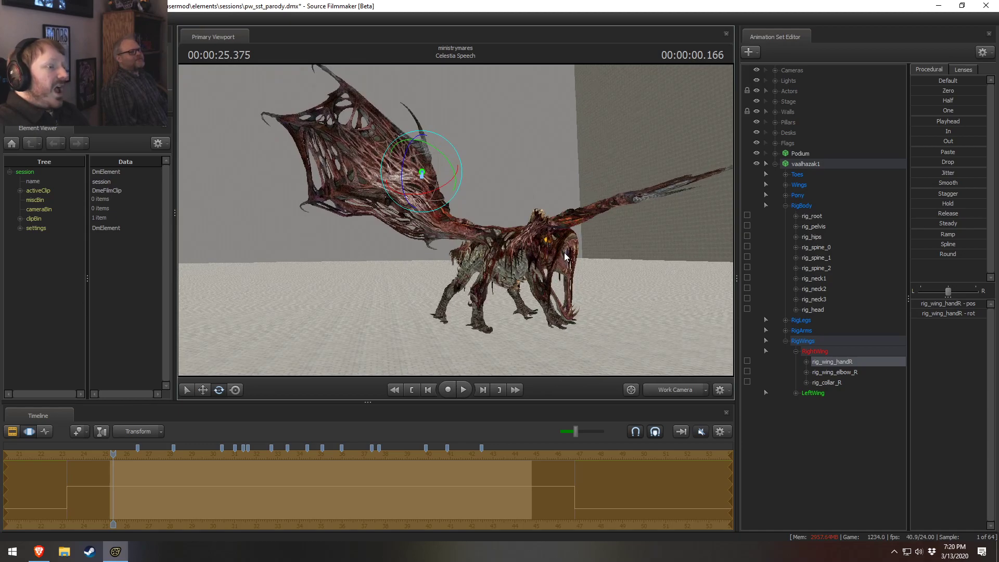
Step: Check a control near the vaalhazak's open mouth up close and collapse the expanded Wings and RigBody control groups
{"action": "mouse_move", "coordinate": [456, 223]}
{"action": "left_mouse_down"}
{"action": "mouse_move", "coordinate": [486, 213]}
{"action": "mouse_move", "coordinate": [463, 229]}
{"action": "mouse_move", "coordinate": [476, 273]}
{"action": "mouse_move", "coordinate": [486, 253]}
{"action": "mouse_move", "coordinate": [353, 216]}
{"action": "mouse_move", "coordinate": [455, 216]}
{"action": "mouse_move", "coordinate": [429, 220]}
{"action": "mouse_move", "coordinate": [437, 221]}
{"action": "left_mouse_up"}
{"action": "key", "text": "w"}
{"action": "key", "text": "w"}
{"action": "key", "text": "s"}
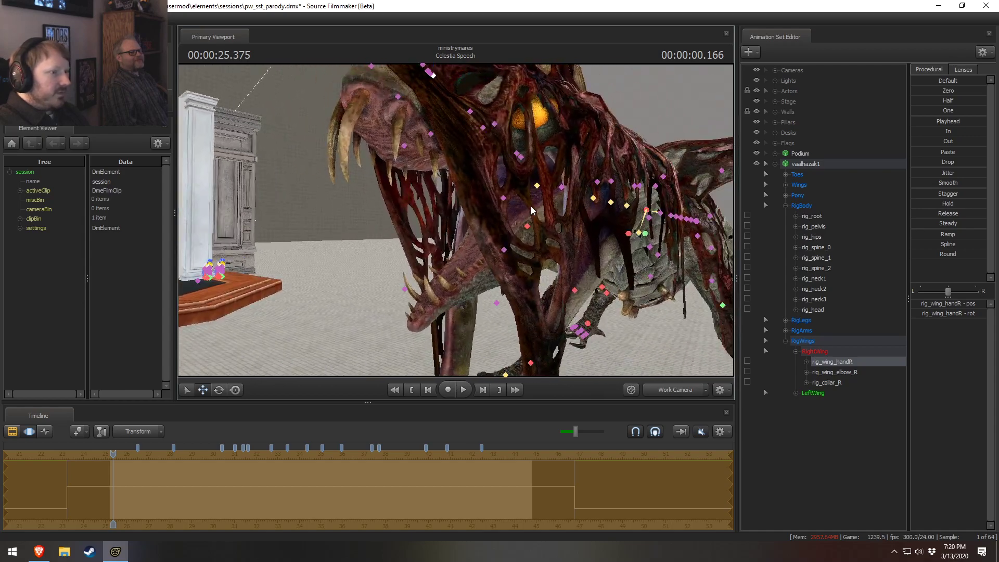
{"action": "left_click", "coordinate": [560, 187]}
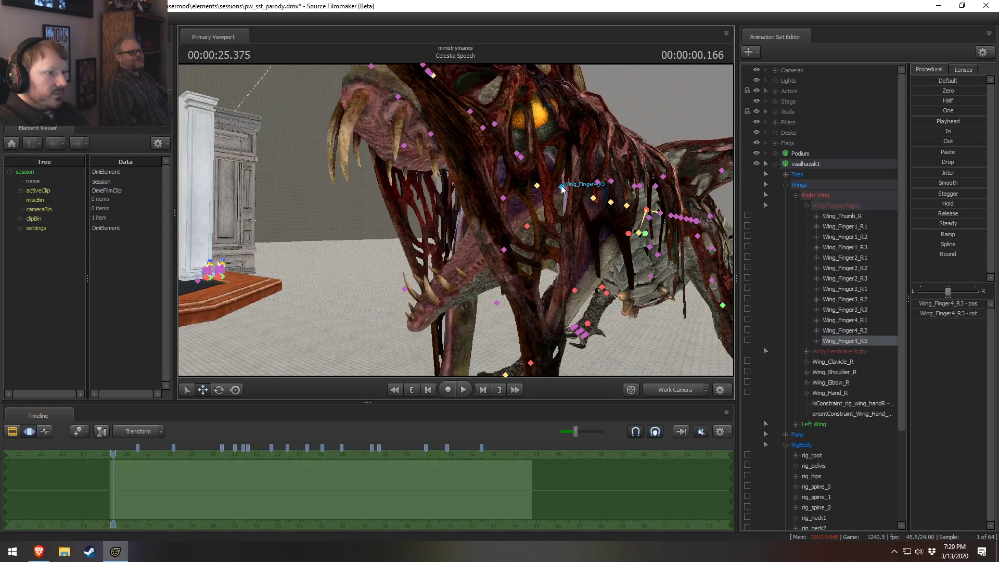
{"action": "left_click", "coordinate": [785, 185]}
{"action": "left_click", "coordinate": [786, 206]}
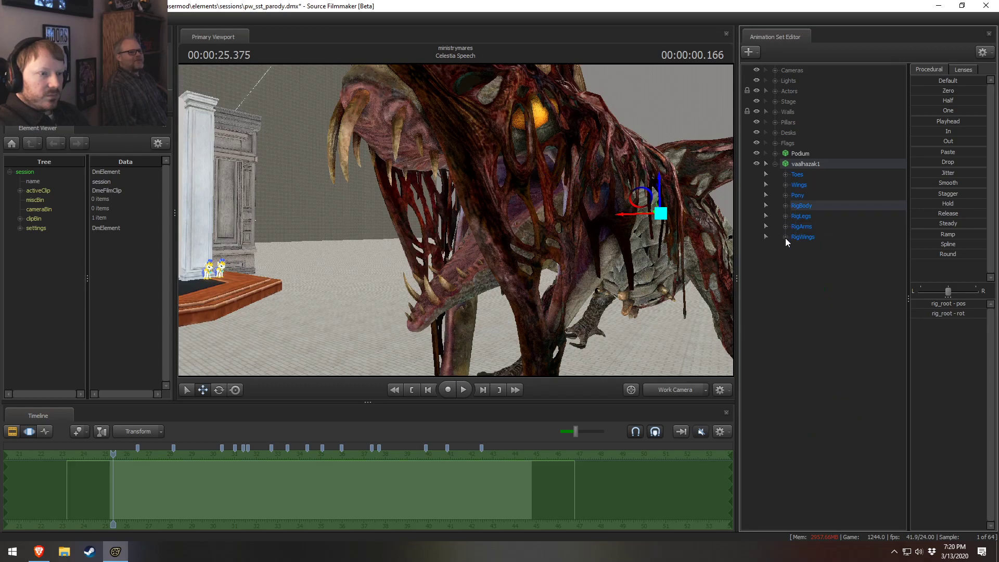
Step: Show the hidden controls in the animation set list and expand the vaalhazak's Body group
{"action": "right_click", "coordinate": [804, 302]}
{"action": "left_click", "coordinate": [830, 373]}
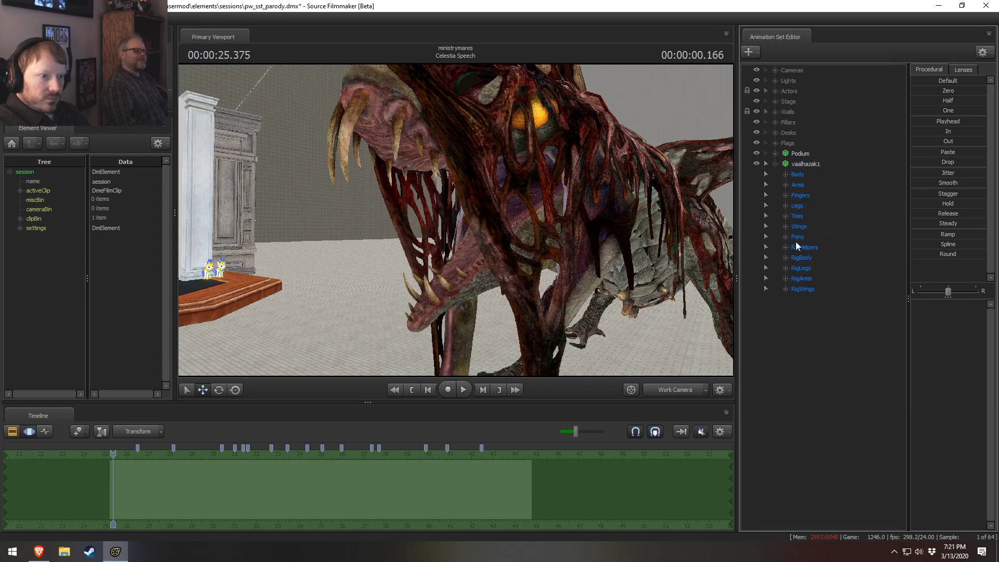
{"action": "left_click", "coordinate": [785, 174]}
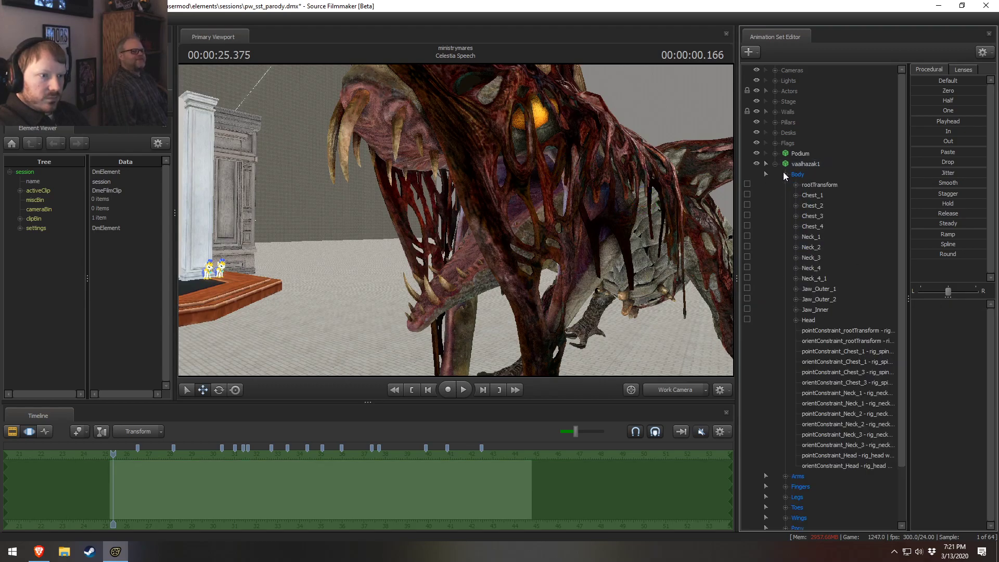
Step: Raise the vaalhazak's inner lower jaw by rotating the Jaw_Inner control
{"action": "left_click", "coordinate": [816, 309]}
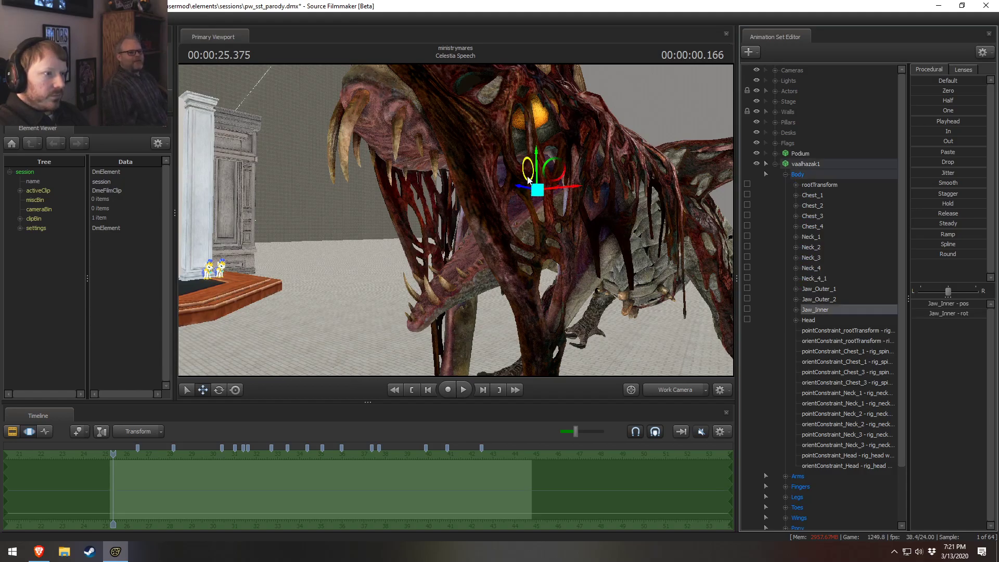
{"action": "key", "text": "e"}
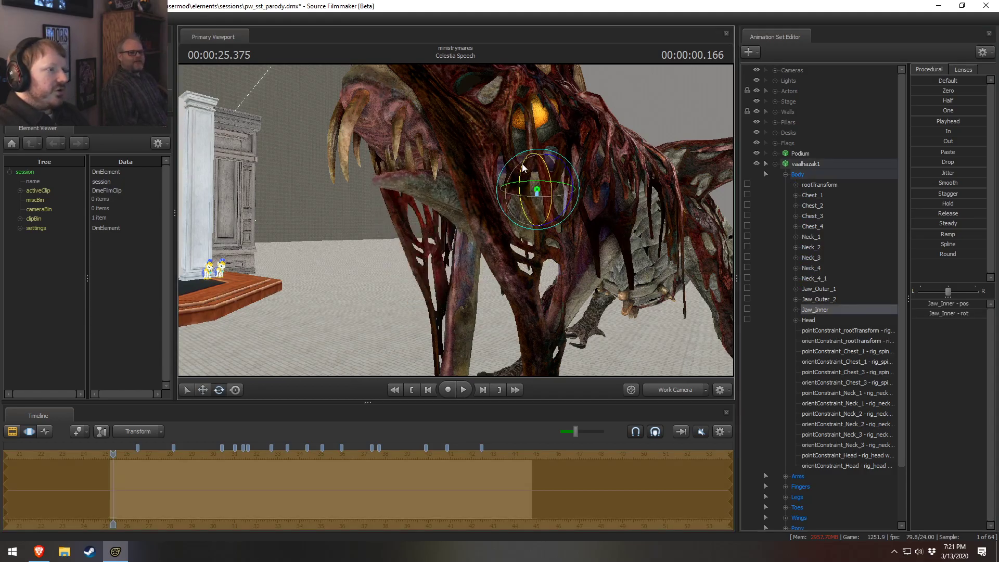
{"action": "left_click_drag", "start_coordinate": [525, 174], "coordinate": [458, 223], "text": "alt"}
Step: Swing the vaalhazak's outer jaw open by rotating the Jaw_Outer_2 and Jaw_Outer_1 controls
{"action": "left_click", "coordinate": [813, 291]}
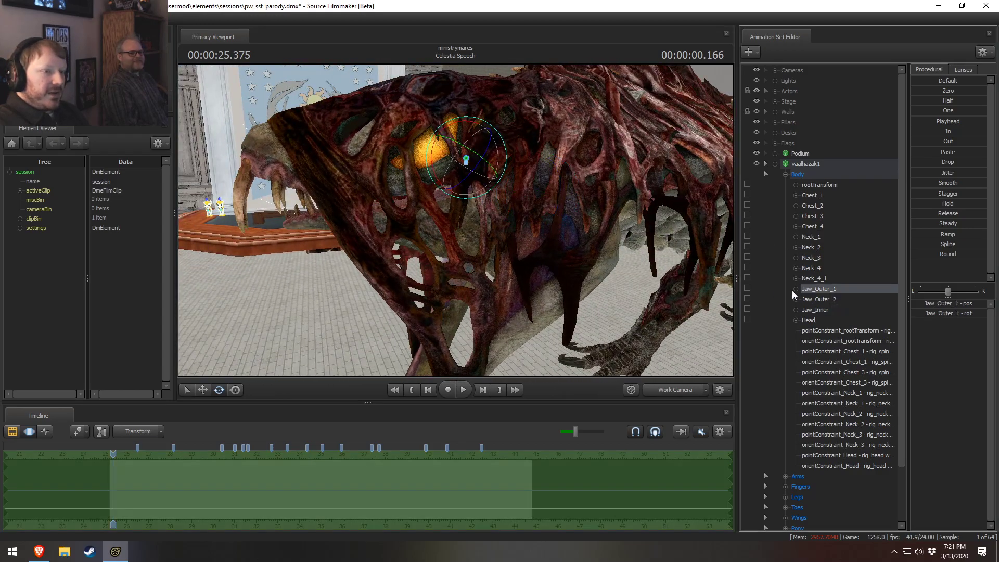
{"action": "left_click", "coordinate": [814, 298]}
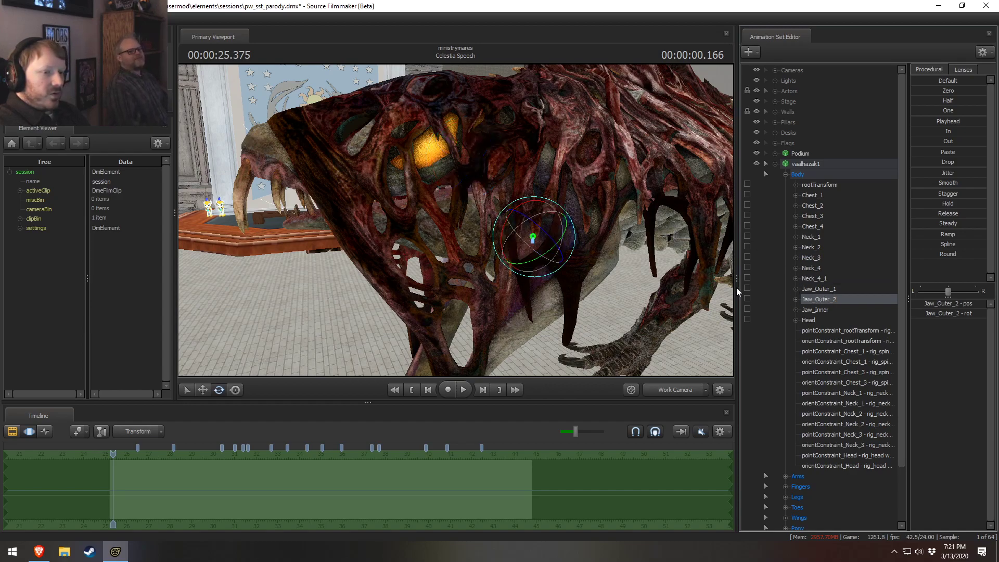
{"action": "left_click_drag", "start_coordinate": [503, 235], "coordinate": [524, 203]}
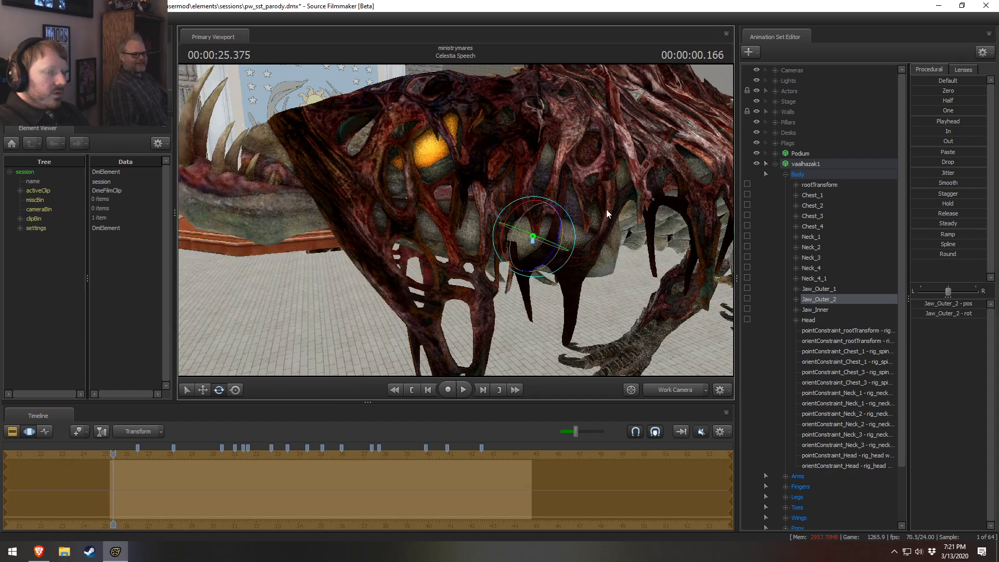
{"action": "left_click", "coordinate": [842, 290]}
{"action": "left_click_drag", "start_coordinate": [438, 151], "coordinate": [492, 181]}
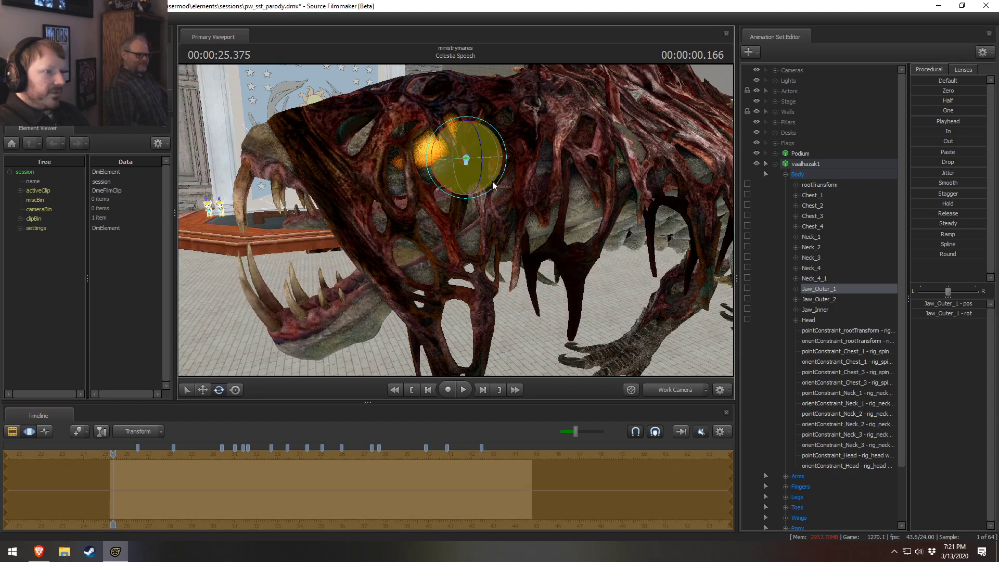
Step: Rotate the vaalhazak's Jaw_Outer_2 control to close the outer jaw over the mouth
{"action": "left_click", "coordinate": [827, 300]}
{"action": "left_click_drag", "start_coordinate": [539, 204], "coordinate": [540, 188]}
{"action": "left_click_drag", "start_coordinate": [540, 187], "coordinate": [536, 188]}
{"action": "key", "text": "a"}
{"action": "mouse_move", "coordinate": [456, 220]}
{"action": "left_mouse_down"}
{"action": "mouse_move", "coordinate": [488, 219]}
{"action": "mouse_move", "coordinate": [456, 220]}
{"action": "left_mouse_up"}
{"action": "key", "text": "d"}
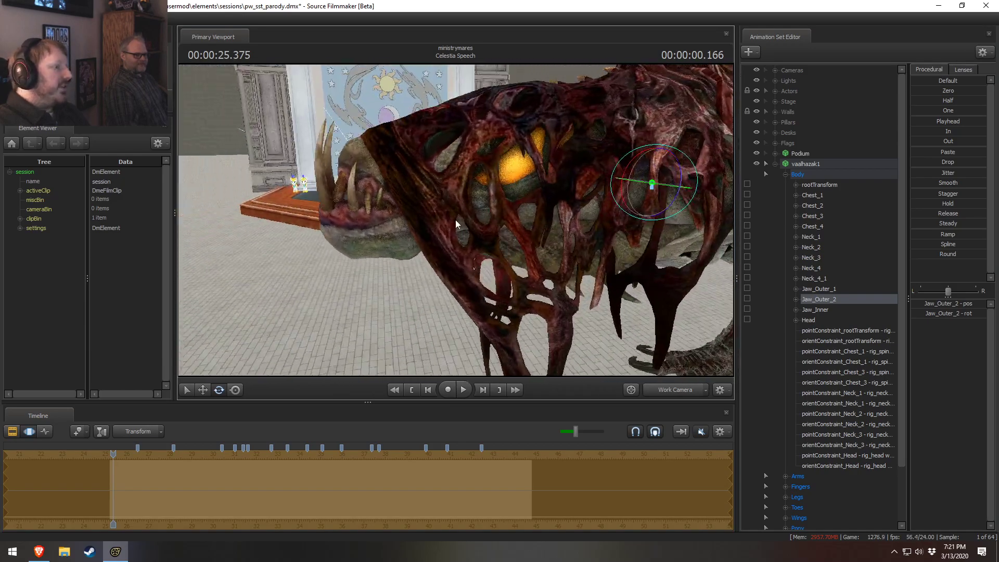
Step: Try a further rotation of the vaalhazak's Jaw_Outer_2 control and undo it
{"action": "left_click", "coordinate": [819, 300]}
{"action": "left_click_drag", "start_coordinate": [622, 195], "coordinate": [677, 214]}
{"action": "key", "text": "a"}
{"action": "left_click_drag", "start_coordinate": [455, 220], "coordinate": [480, 215]}
{"action": "key", "text": "ctrl+z"}
Step: Examine the posed vaalhazak's whole body from a distance and its head and eye up close
{"action": "key", "text": "d"}
{"action": "key", "text": "s"}
{"action": "key", "text": "w"}
{"action": "key", "text": "d"}
{"action": "key", "text": "a"}
{"action": "key", "text": "d"}
{"action": "key", "text": "a"}
{"action": "key", "text": "d"}
{"action": "key", "text": "a"}
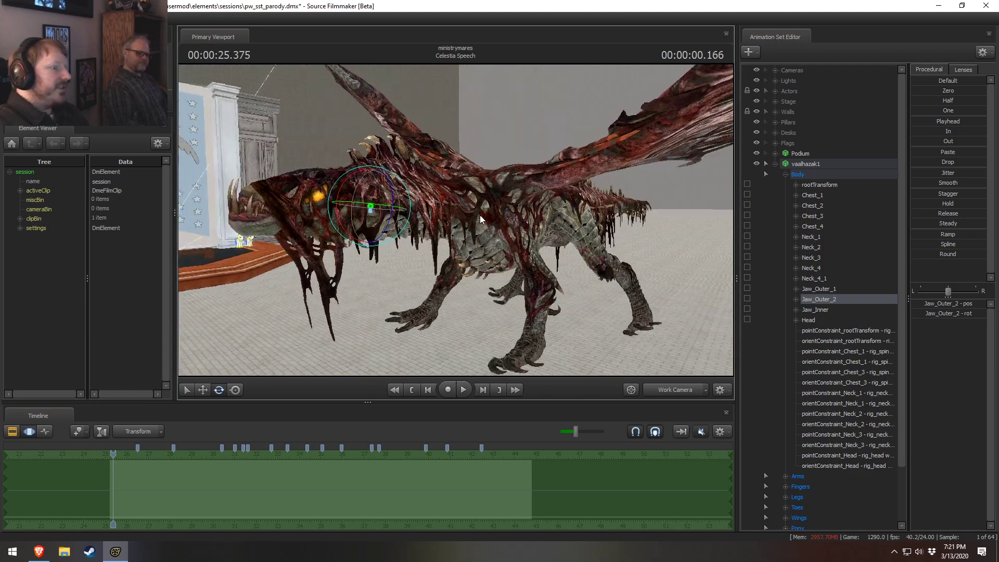
{"action": "key", "text": "w"}
{"action": "left_click_drag", "start_coordinate": [609, 183], "coordinate": [545, 164]}
{"action": "key", "text": "s"}
{"action": "key", "text": "w"}
Step: Enable viewport lighting to inspect the vaalhazak's eye in the dark, and disable it again
{"action": "right_click", "coordinate": [454, 220]}
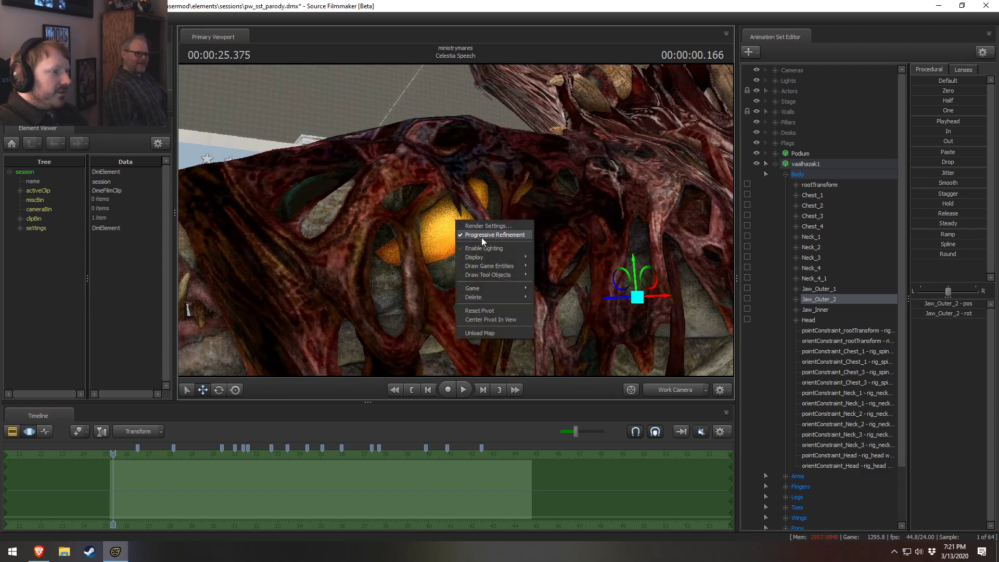
{"action": "left_click", "coordinate": [485, 245]}
{"action": "key", "text": "w"}
{"action": "left_click_drag", "start_coordinate": [456, 222], "coordinate": [414, 206]}
{"action": "right_click", "coordinate": [456, 222]}
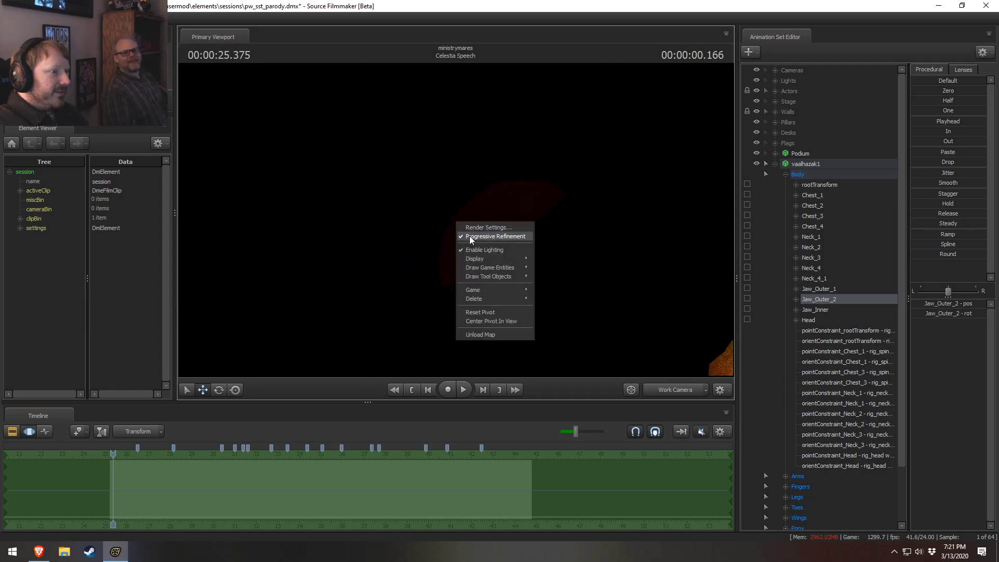
{"action": "left_click", "coordinate": [479, 249]}
{"action": "mouse_move", "coordinate": [479, 250]}
{"action": "left_mouse_down"}
{"action": "mouse_move", "coordinate": [479, 268]}
{"action": "mouse_move", "coordinate": [481, 250]}
{"action": "mouse_move", "coordinate": [488, 260]}
{"action": "left_mouse_up"}
{"action": "key", "text": "w"}
{"action": "key", "text": "s"}
{"action": "key", "text": "s"}
{"action": "left_click_drag", "start_coordinate": [456, 222], "coordinate": [465, 225]}
{"action": "key", "text": "w"}
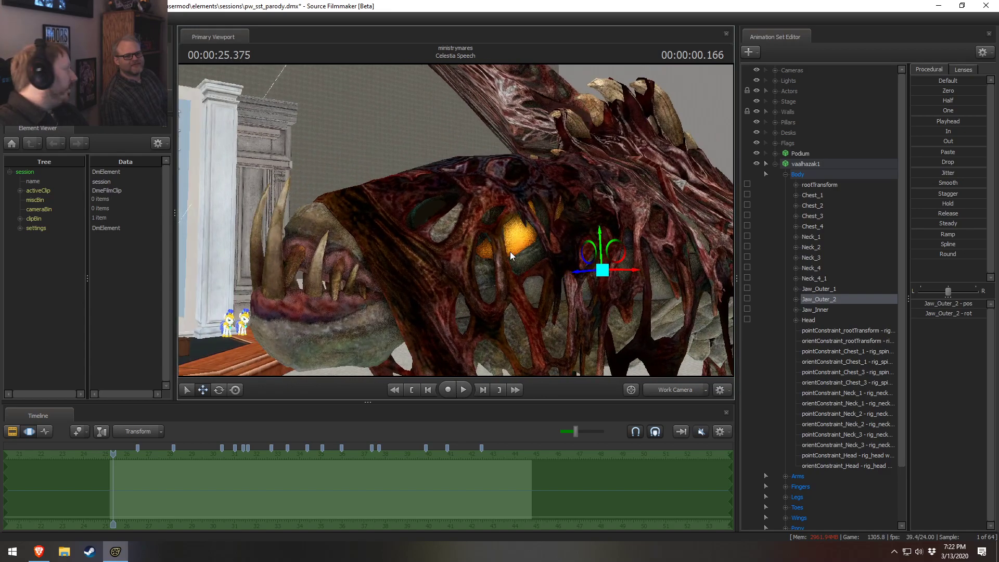
Step: Toggle the viewport lighting on and off once more while viewing the side of the vaalhazak's head
{"action": "right_click", "coordinate": [554, 286]}
{"action": "left_click", "coordinate": [572, 314]}
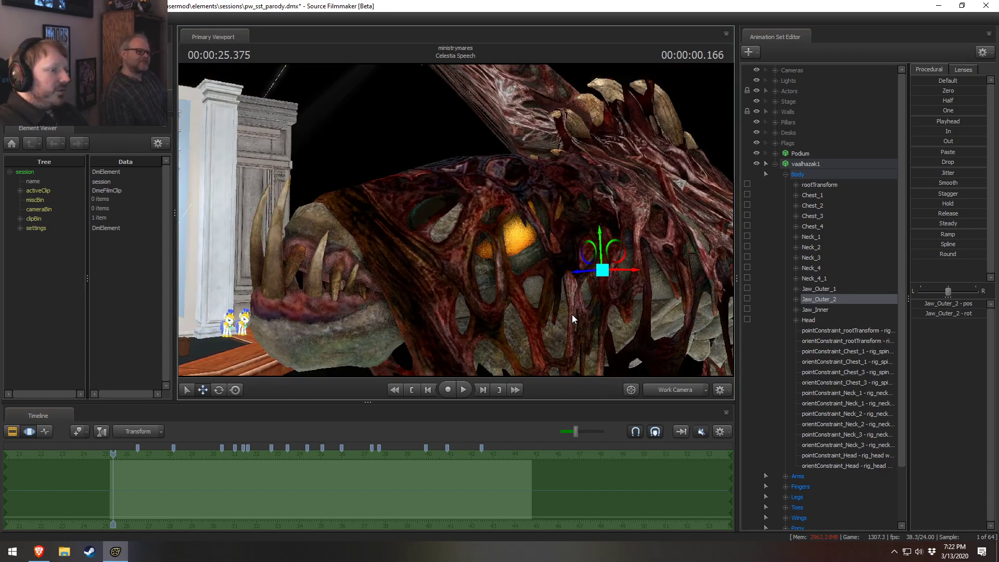
{"action": "right_click", "coordinate": [522, 286]}
{"action": "left_click", "coordinate": [544, 318]}
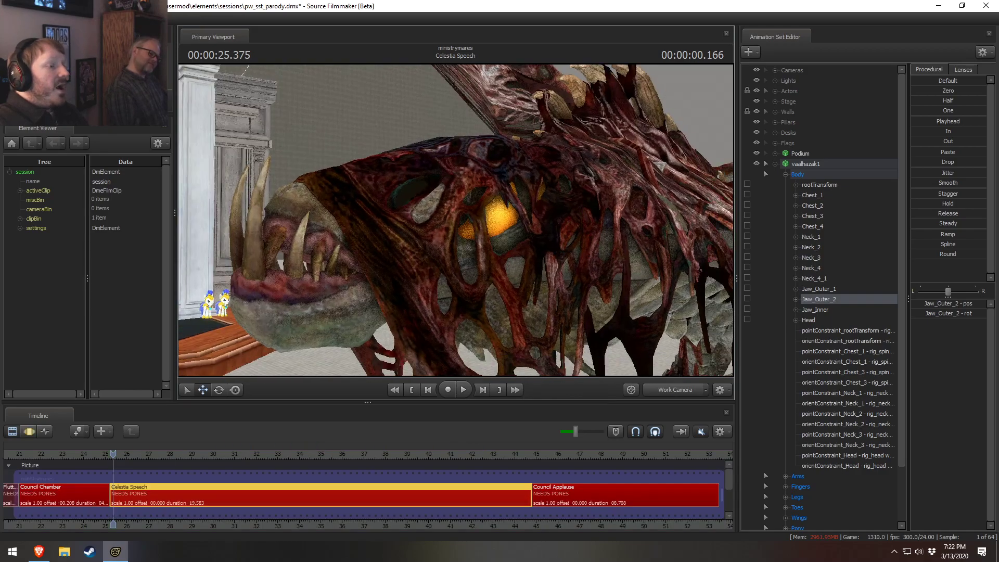
Step: Delete the vaalhazak1 animation set from the Celestia Speech shot
{"action": "key", "text": "s"}
{"action": "left_click_drag", "start_coordinate": [456, 223], "coordinate": [475, 222]}
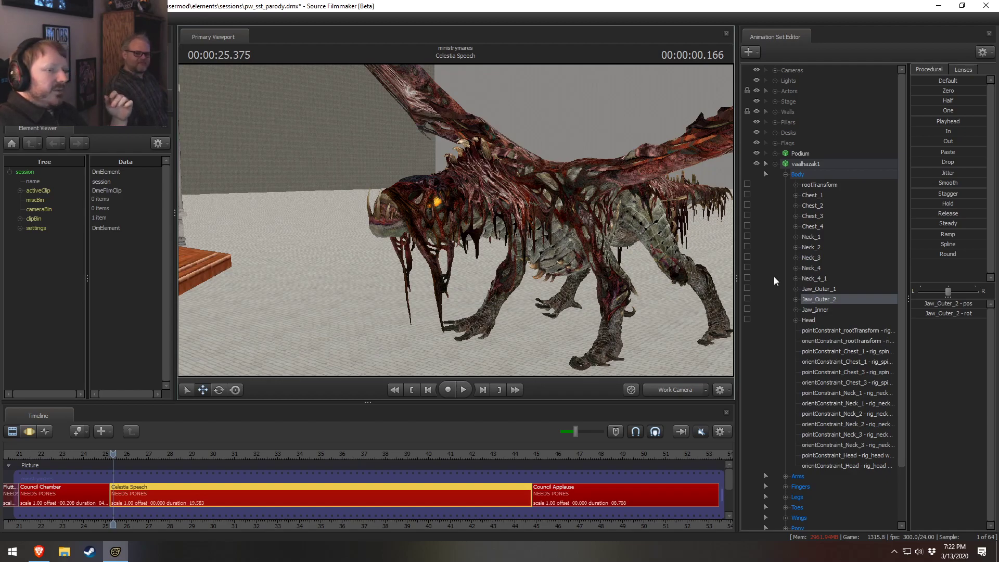
{"action": "left_click", "coordinate": [810, 167]}
{"action": "right_click", "coordinate": [810, 167]}
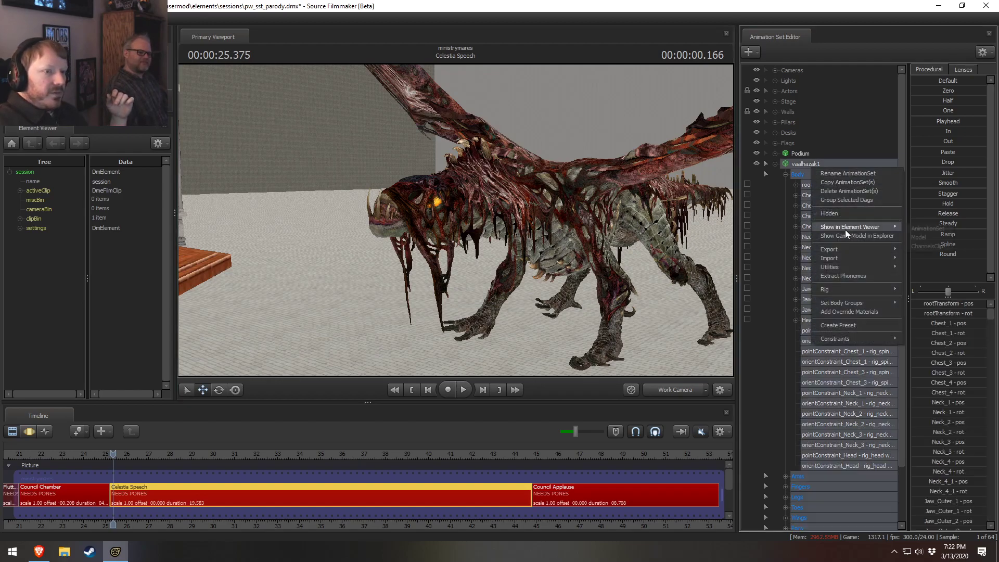
{"action": "left_click", "coordinate": [842, 190]}
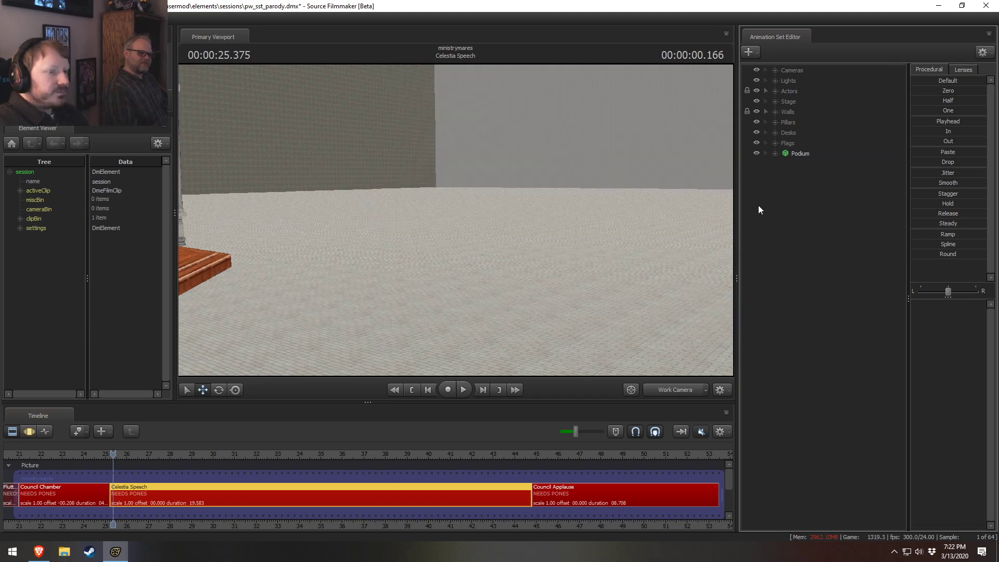
Step: Look over the stage and podium area and switch the viewport from the work camera to the main camera
{"action": "mouse_move", "coordinate": [456, 220]}
{"action": "left_mouse_down"}
{"action": "mouse_move", "coordinate": [437, 220]}
{"action": "mouse_move", "coordinate": [455, 220]}
{"action": "left_mouse_up"}
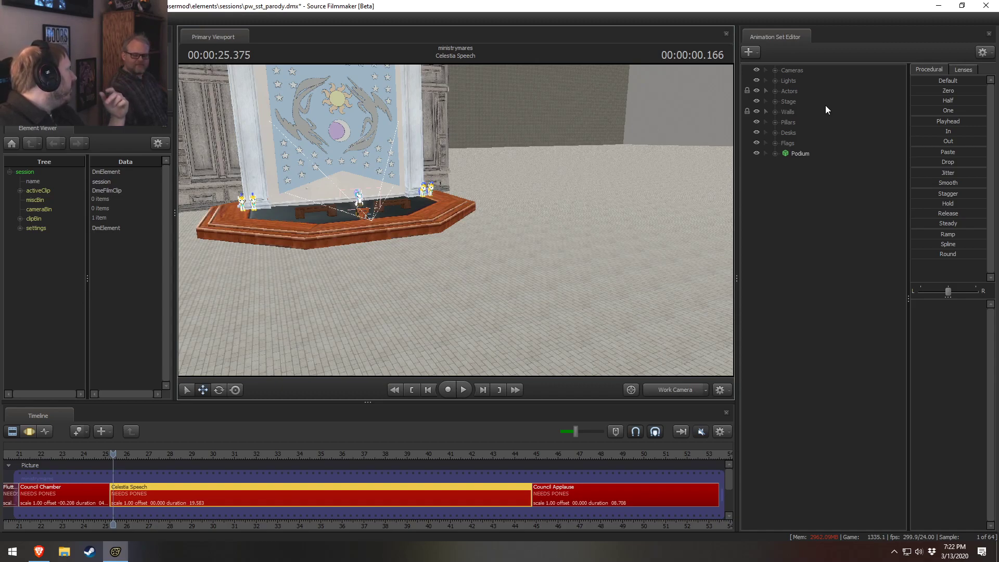
{"action": "left_click_drag", "start_coordinate": [457, 213], "coordinate": [436, 208]}
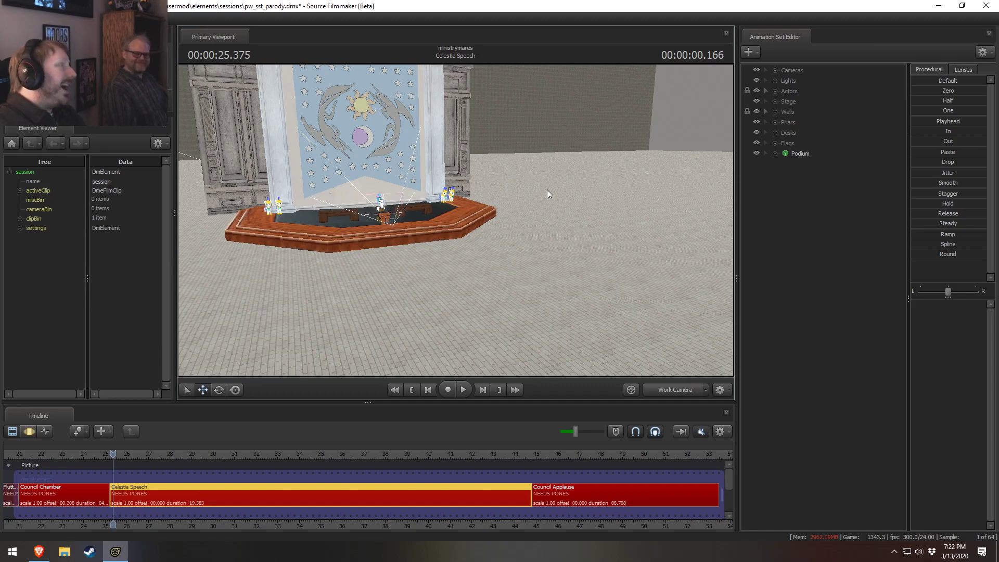
{"action": "left_click_drag", "start_coordinate": [571, 141], "coordinate": [546, 141]}
{"action": "key", "text": "w"}
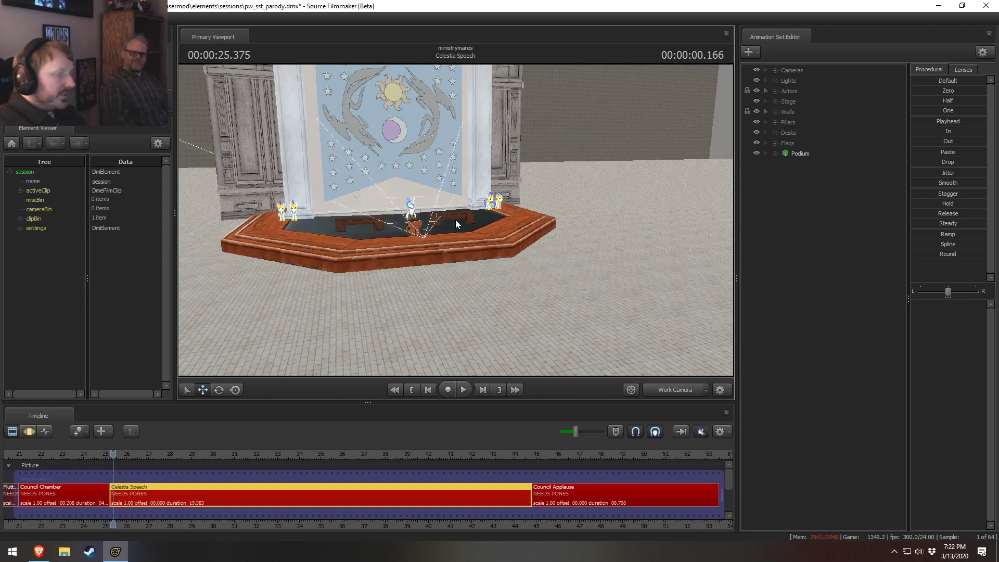
{"action": "left_click_drag", "start_coordinate": [455, 219], "coordinate": [435, 220]}
{"action": "key", "text": "w"}
{"action": "left_click", "coordinate": [661, 393]}
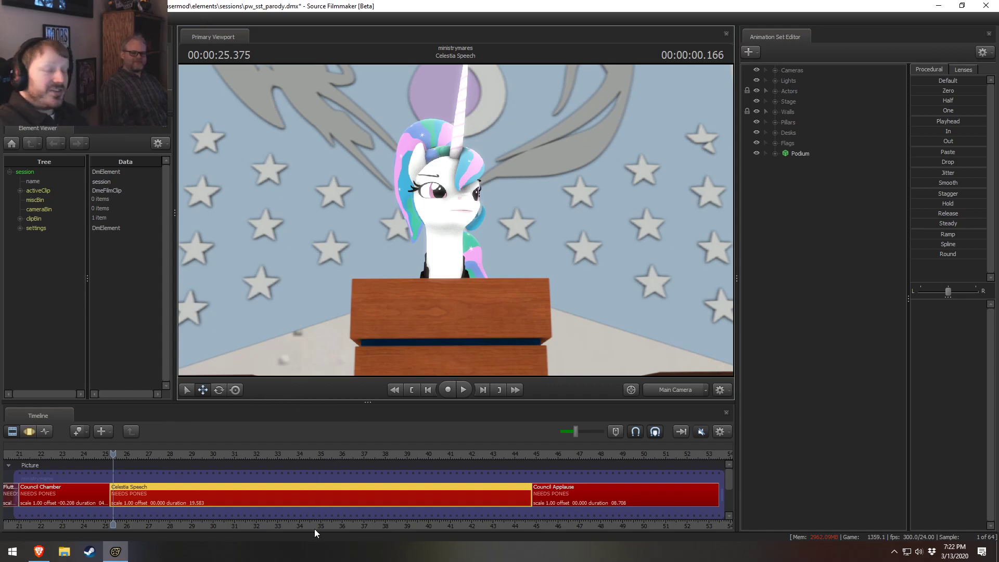
Step: Play the Celestia Speech shot from 00:00:26.000 with the whole shot visible on the timeline
{"action": "middle_click_drag", "start_coordinate": [314, 529], "coordinate": [388, 530]}
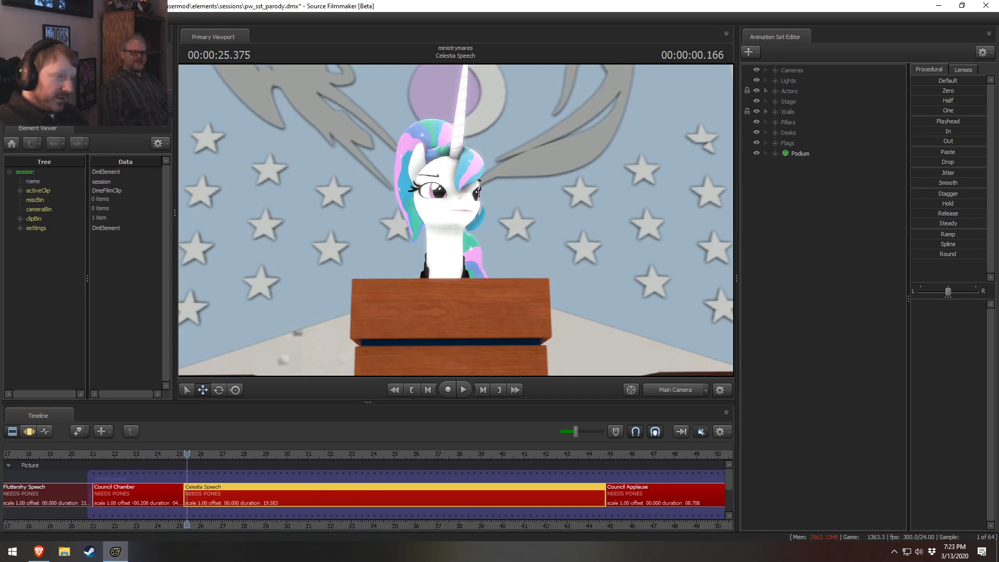
{"action": "left_click", "coordinate": [201, 455]}
{"action": "scroll", "coordinate": [220, 468], "scroll_direction": "up", "scroll_amount": 5}
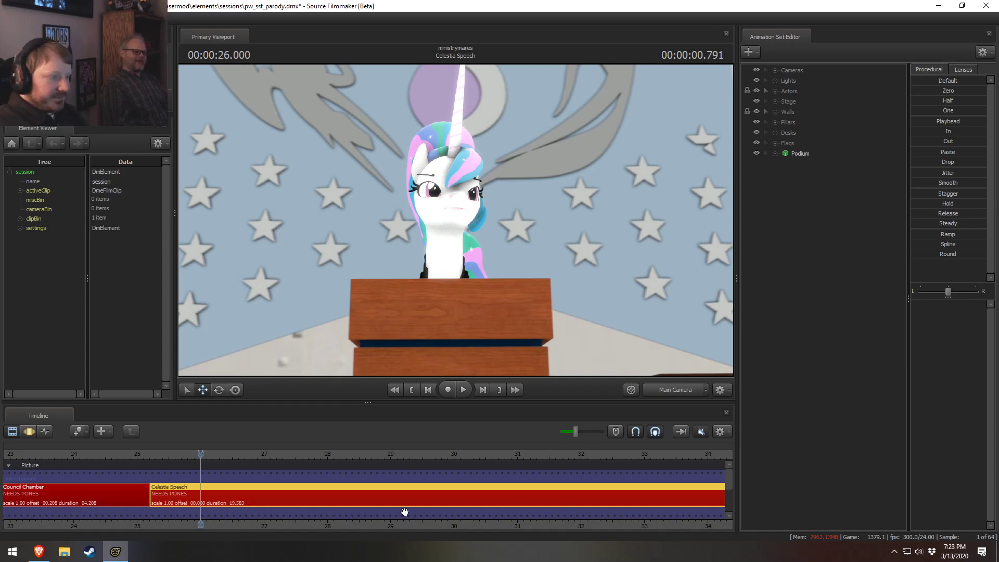
{"action": "middle_click_drag", "start_coordinate": [318, 514], "coordinate": [171, 510]}
{"action": "scroll", "coordinate": [136, 461], "scroll_direction": "down", "scroll_amount": 5}
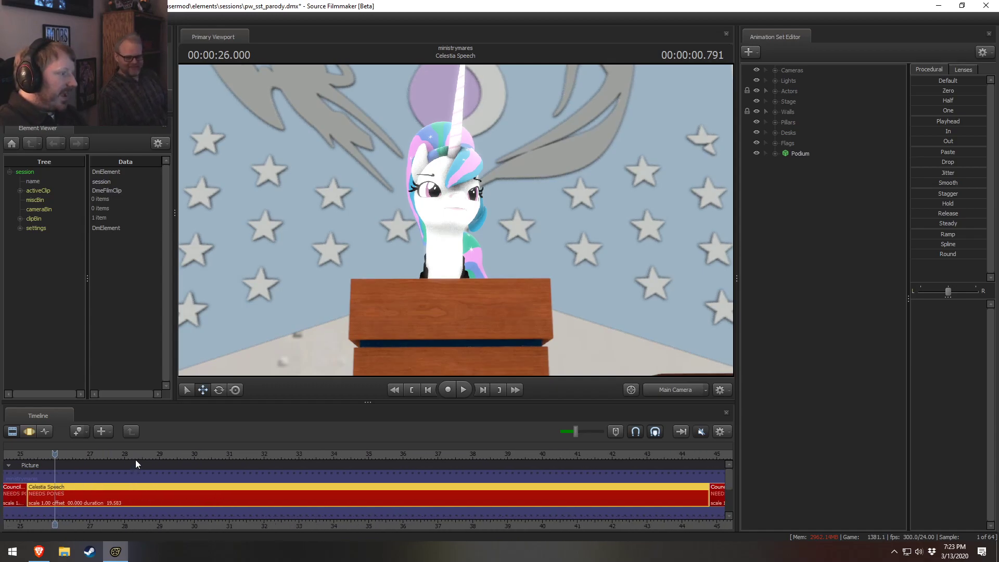
{"action": "scroll", "coordinate": [135, 460], "scroll_direction": "down", "scroll_amount": 1}
{"action": "key", "text": "space"}
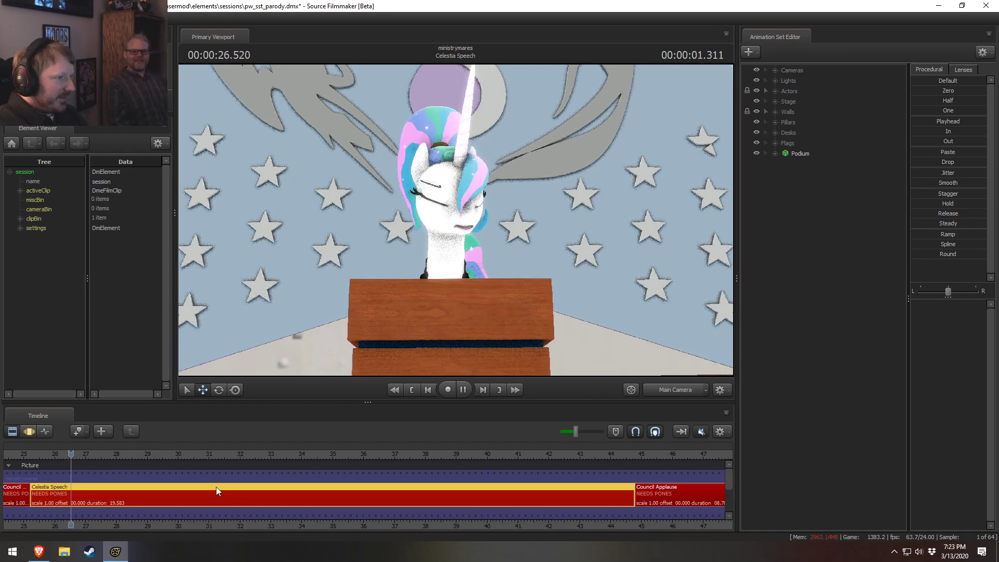
Step: Replay the part of the Celestia Speech shot starting at about 00:00:37.7 several times and stop playback
{"action": "left_click_drag", "start_coordinate": [476, 454], "coordinate": [414, 452]}
{"action": "key", "text": "space"}
{"action": "key", "text": "space"}
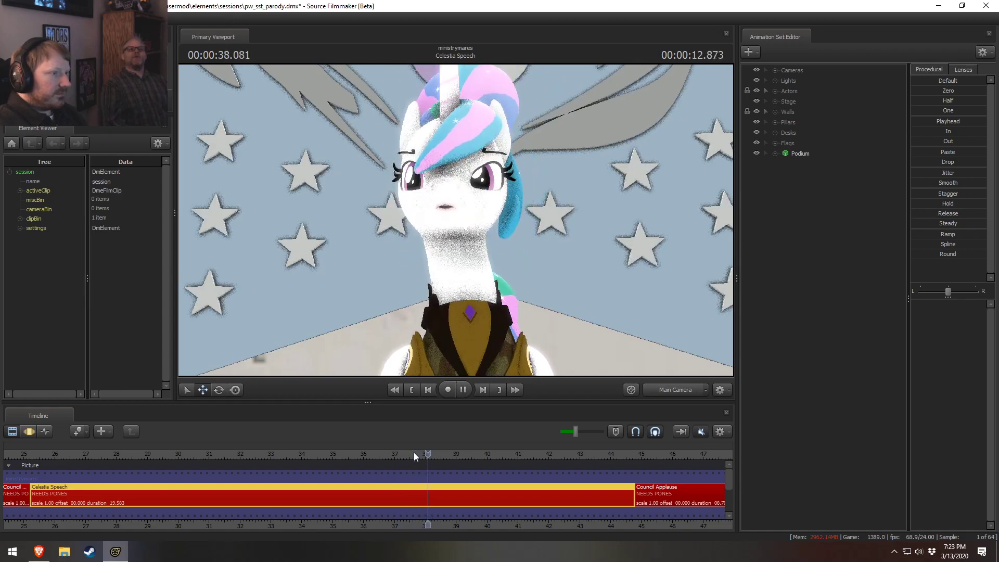
{"action": "left_click", "coordinate": [414, 453]}
{"action": "left_click", "coordinate": [414, 453]}
{"action": "left_click", "coordinate": [415, 452]}
{"action": "left_click", "coordinate": [416, 452]}
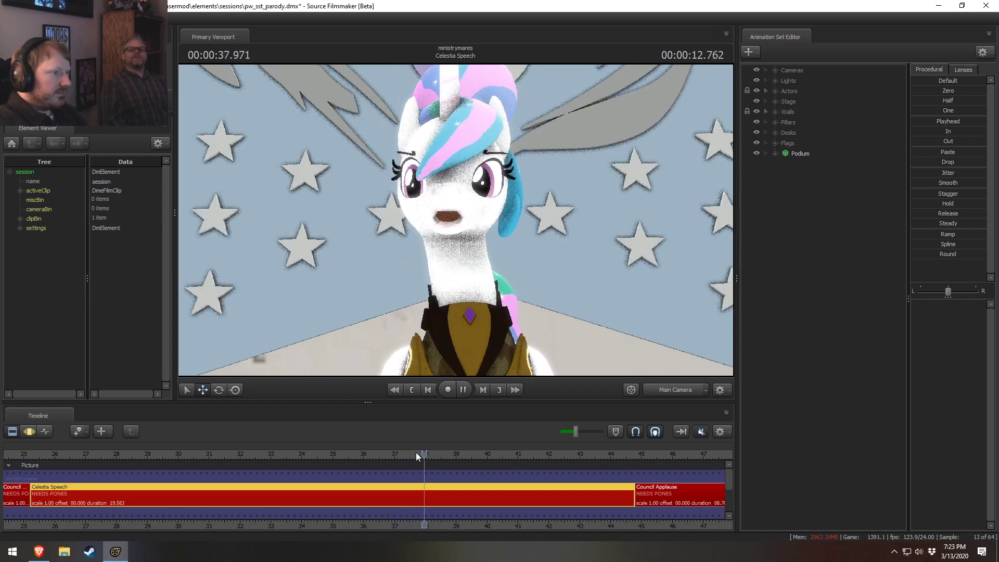
{"action": "left_click", "coordinate": [416, 452]}
{"action": "left_click", "coordinate": [416, 452]}
{"action": "left_click", "coordinate": [416, 453]}
{"action": "left_click", "coordinate": [416, 452]}
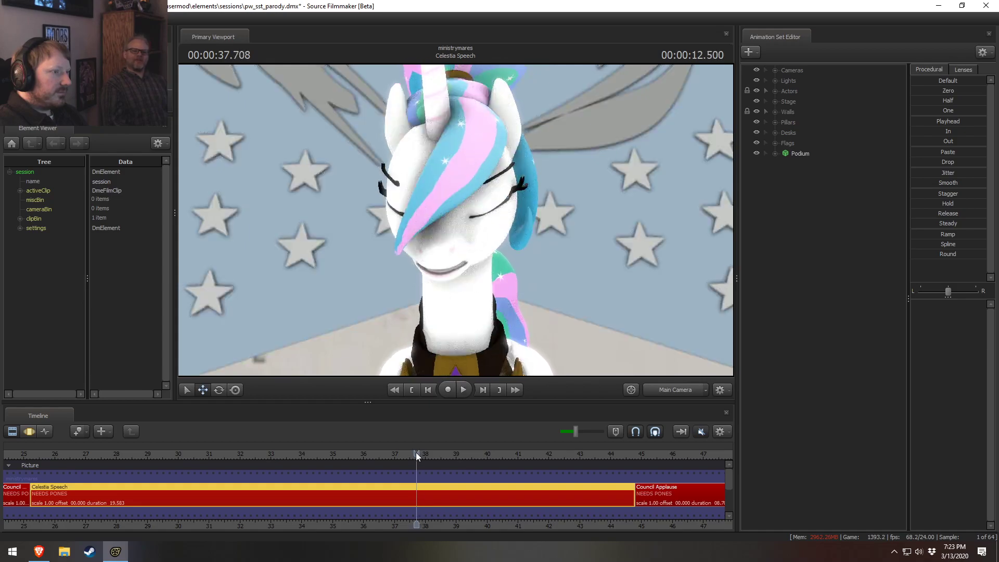
{"action": "left_click", "coordinate": [416, 451]}
{"action": "left_click", "coordinate": [416, 451]}
{"action": "key", "text": "space"}
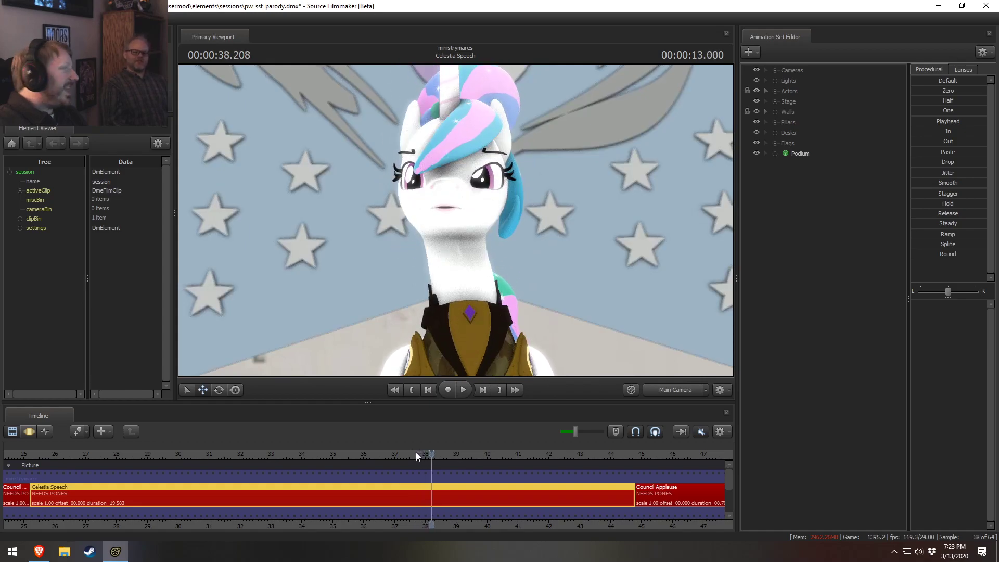
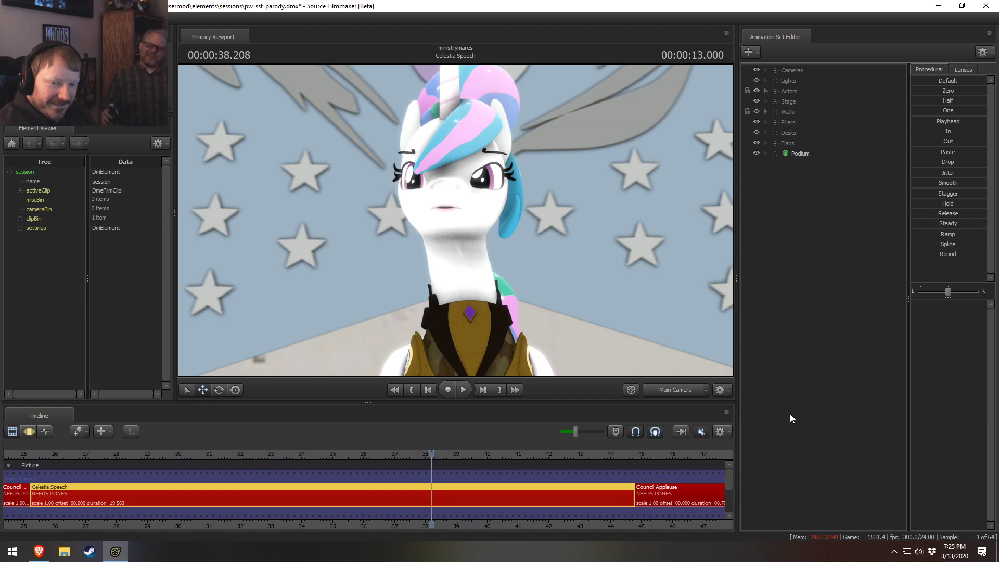
Step: Move the playhead to 00:00:36.958 in the Celestia Speech shot and play from there
{"action": "left_click_drag", "start_coordinate": [401, 456], "coordinate": [393, 457]}
{"action": "scroll", "coordinate": [413, 486], "scroll_direction": "up", "scroll_amount": 2}
{"action": "scroll", "coordinate": [413, 486], "scroll_direction": "up", "scroll_amount": 1}
{"action": "scroll", "coordinate": [412, 520], "scroll_direction": "down", "scroll_amount": 2}
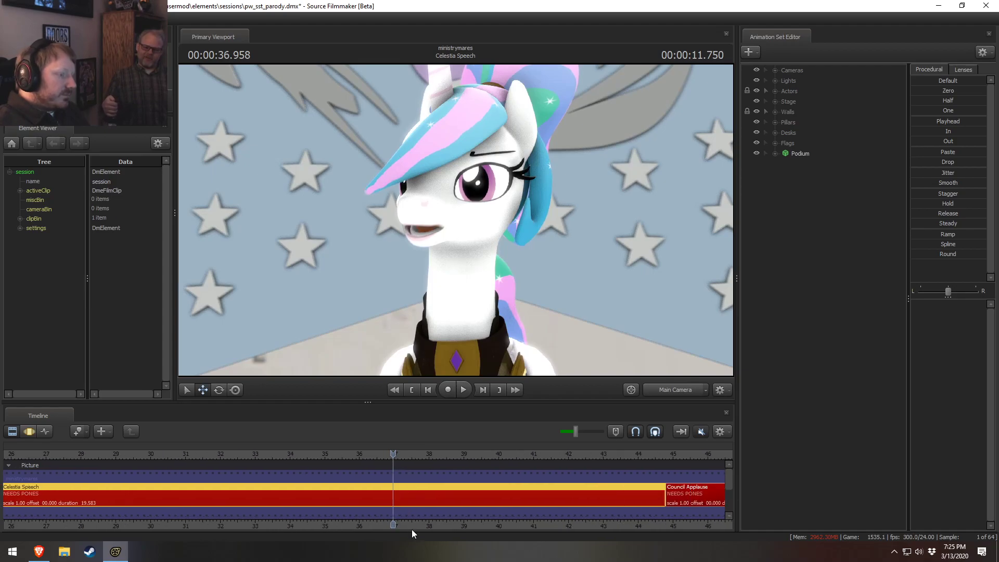
{"action": "middle_click_drag", "start_coordinate": [441, 524], "coordinate": [539, 517]}
{"action": "middle_click_drag", "start_coordinate": [414, 527], "coordinate": [373, 529]}
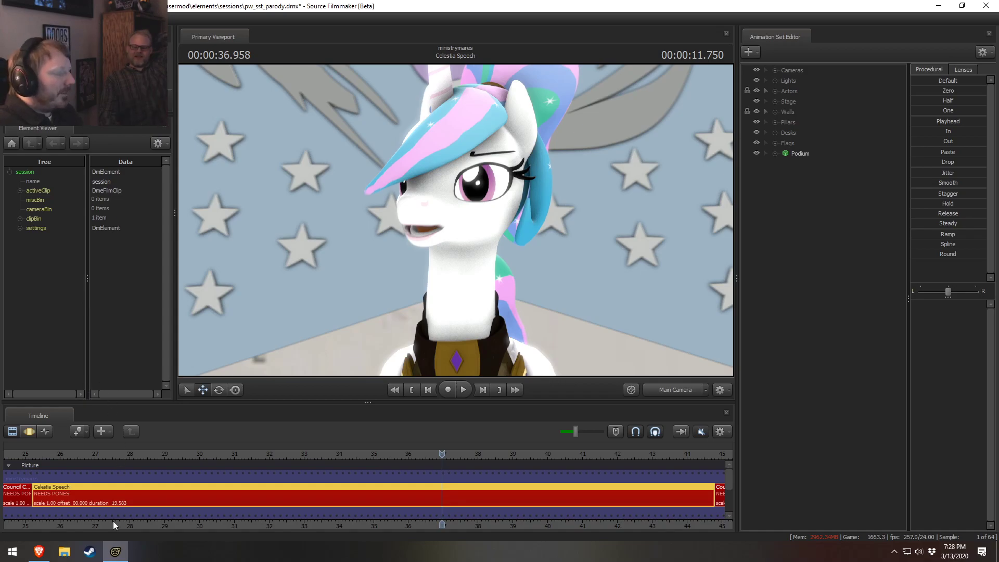
{"action": "key", "text": "space"}
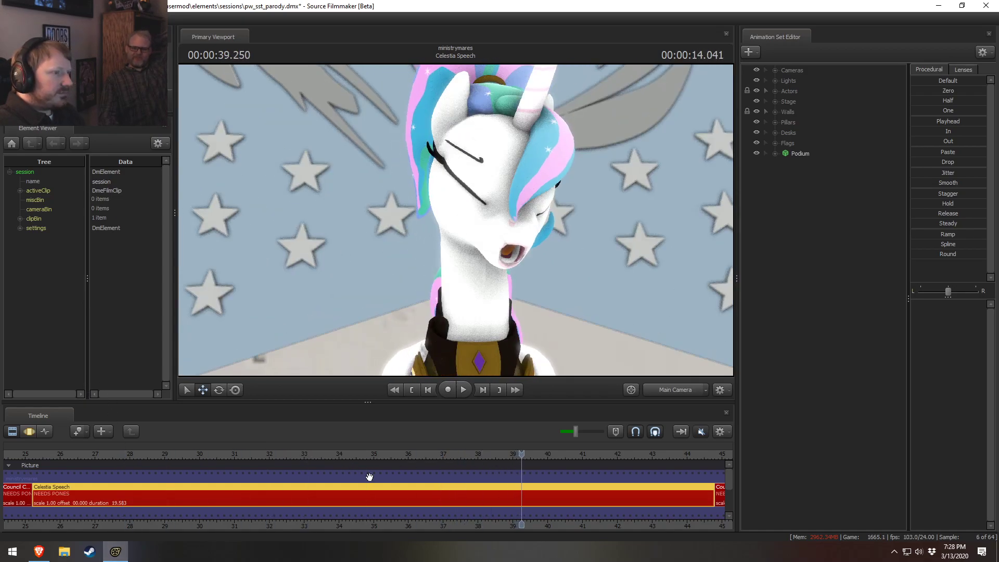
Step: Continue the speech playback, replay it from about 00:00:39.9 and stop it
{"action": "key", "text": "space"}
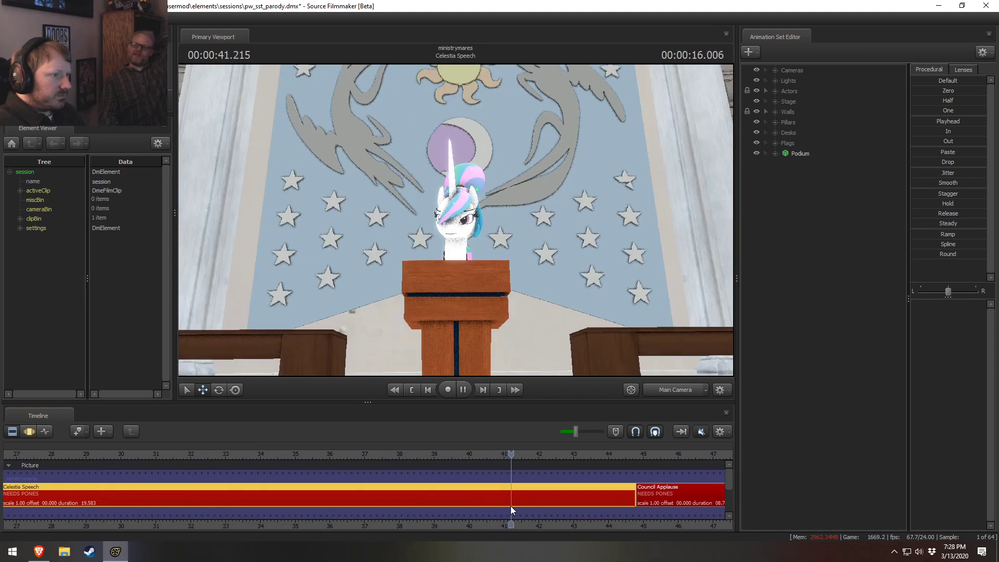
{"action": "key", "text": "space"}
{"action": "left_click", "coordinate": [465, 454]}
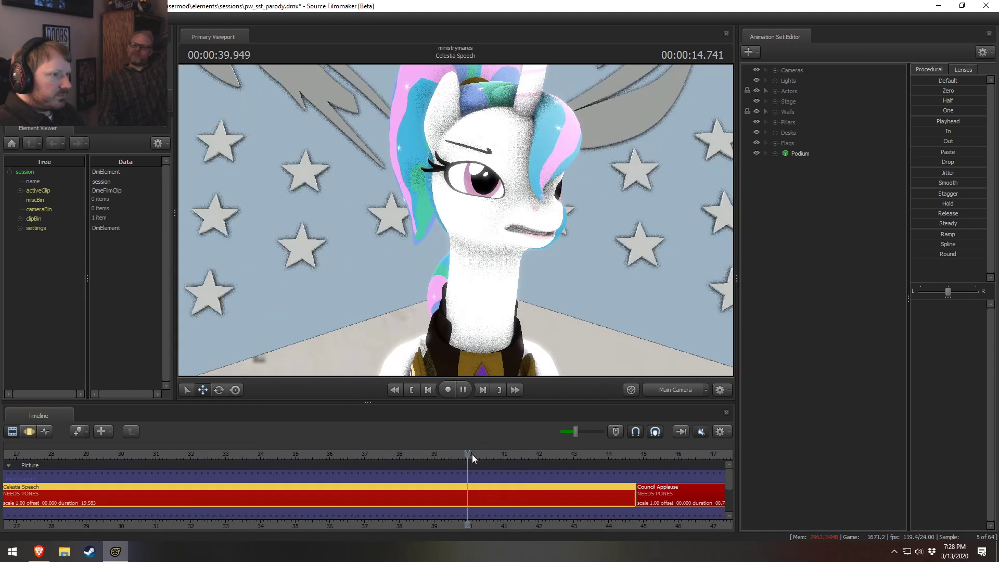
{"action": "key", "text": "space"}
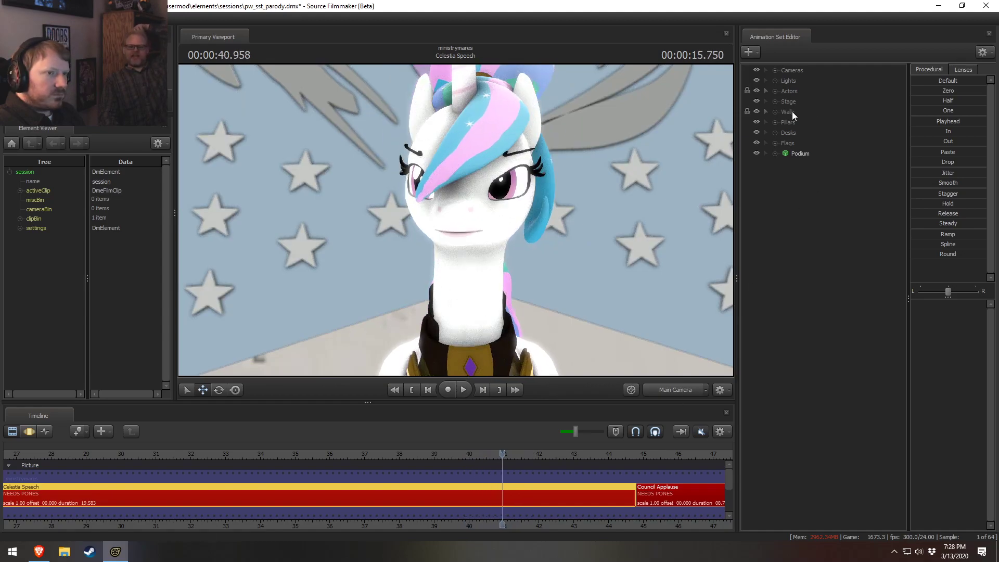
Step: Replay the end of the Celestia Speech shot once more from about 00:00:39.9 and stop just after 00:00:41
{"action": "left_click", "coordinate": [466, 454]}
{"action": "key", "text": "space"}
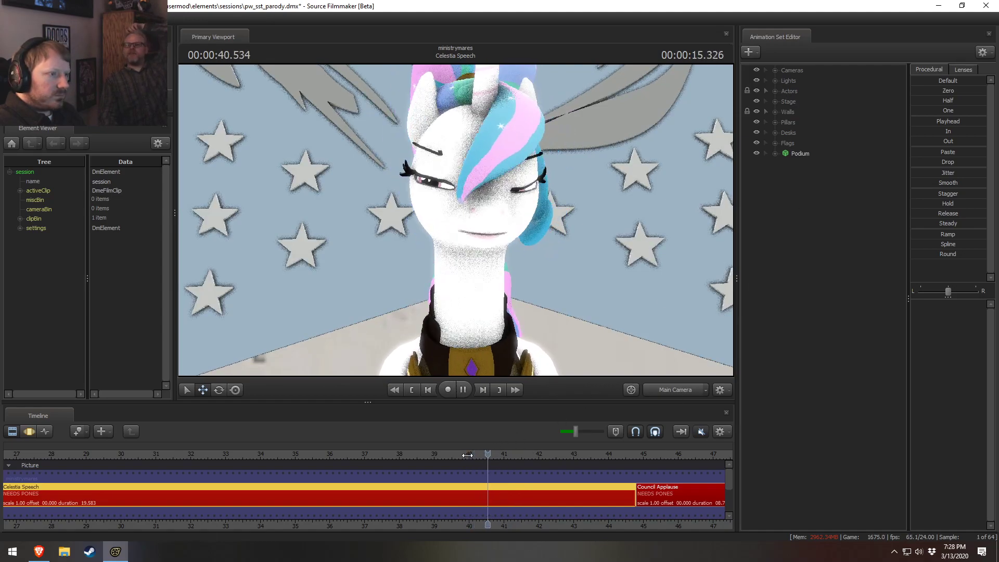
{"action": "key", "text": "space"}
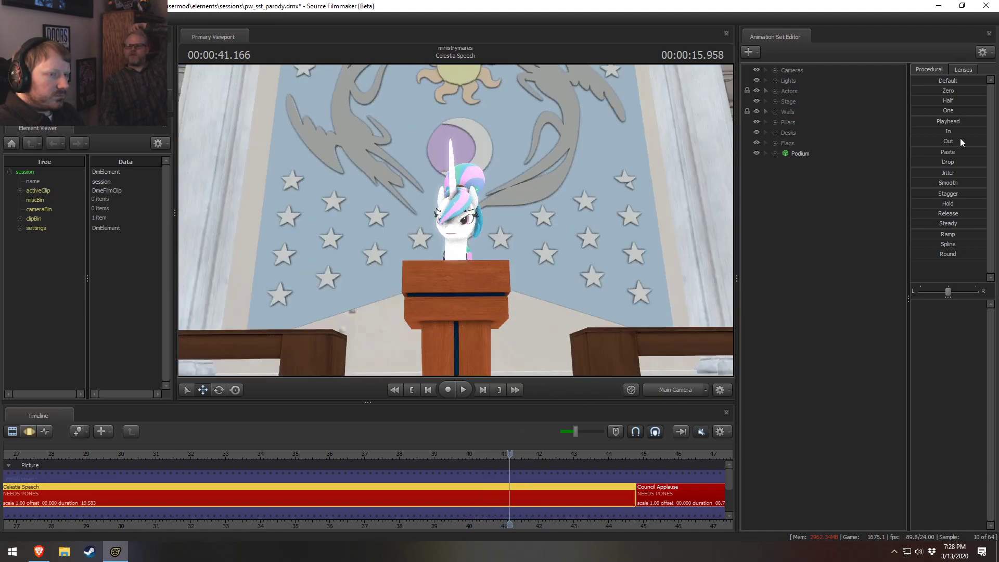
Step: Expand Celestia's Face group in the animation sets and select its Upper Face controls for editing in the Motion Editor
{"action": "left_click", "coordinate": [775, 91]}
{"action": "left_click", "coordinate": [786, 101]}
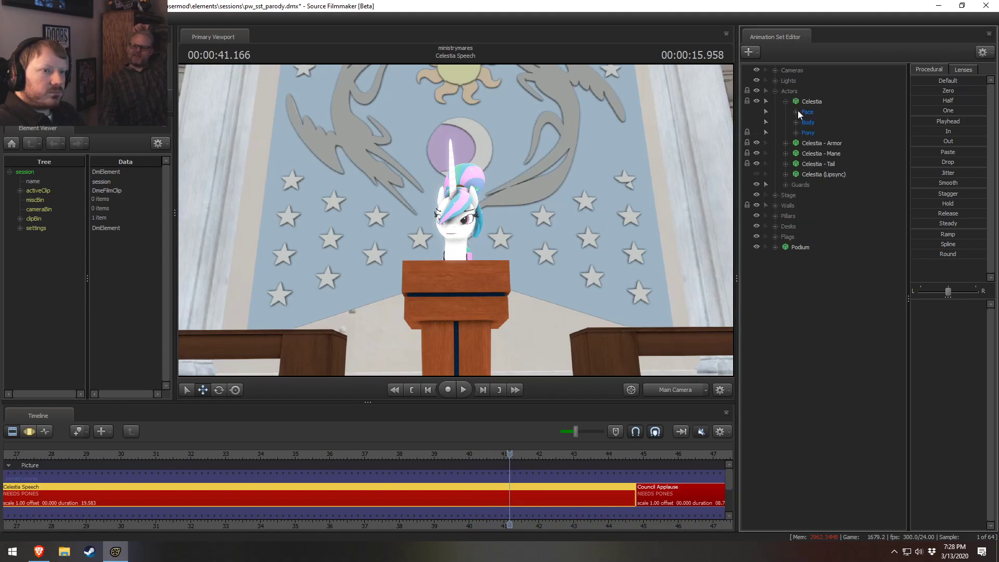
{"action": "left_click", "coordinate": [795, 112]}
{"action": "left_click", "coordinate": [806, 123]}
{"action": "left_click", "coordinate": [806, 205]}
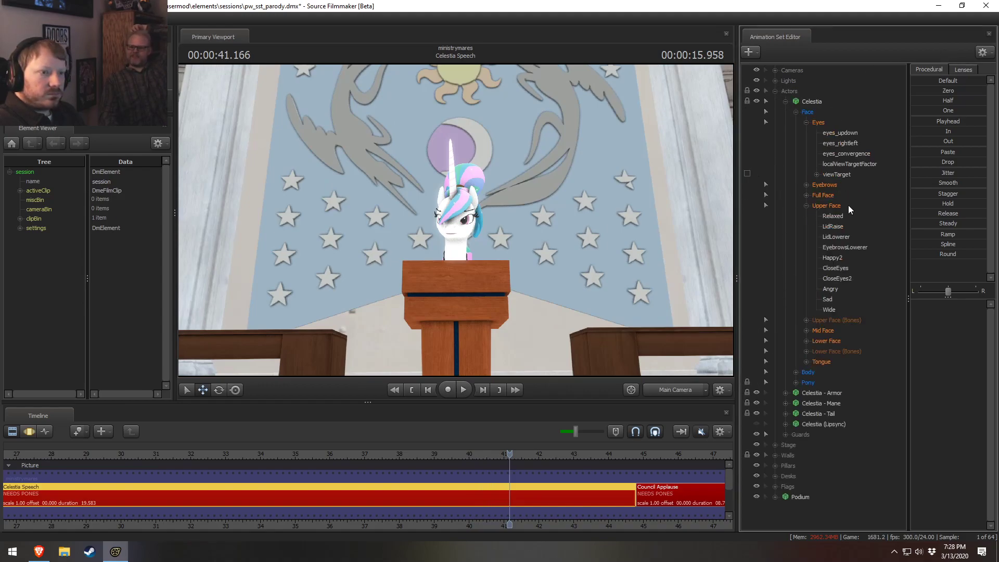
{"action": "left_click", "coordinate": [846, 206]}
{"action": "key", "text": "F3"}
Step: Select about 00:00:40.5 to 00:00:40.9 with falloff to about 00:00:41.5 and shift the upper-face motion about 0.1 s forward
{"action": "scroll", "coordinate": [522, 504], "scroll_direction": "up", "scroll_amount": 5}
{"action": "key", "text": "shift"}
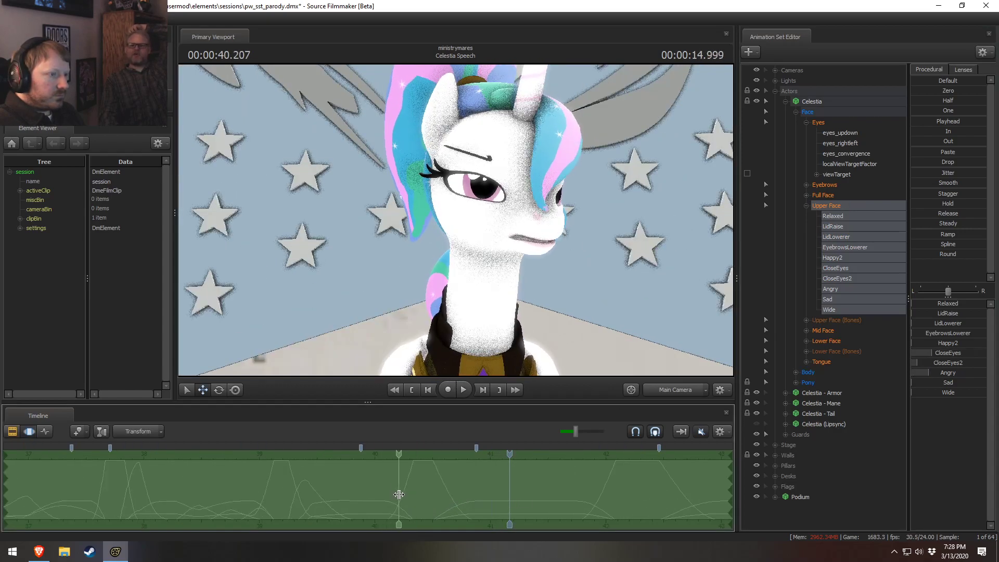
{"action": "left_click_drag", "start_coordinate": [432, 505], "coordinate": [475, 509], "text": "shift"}
{"action": "scroll", "coordinate": [470, 509], "scroll_direction": "up", "scroll_amount": 3, "text": "ctrl"}
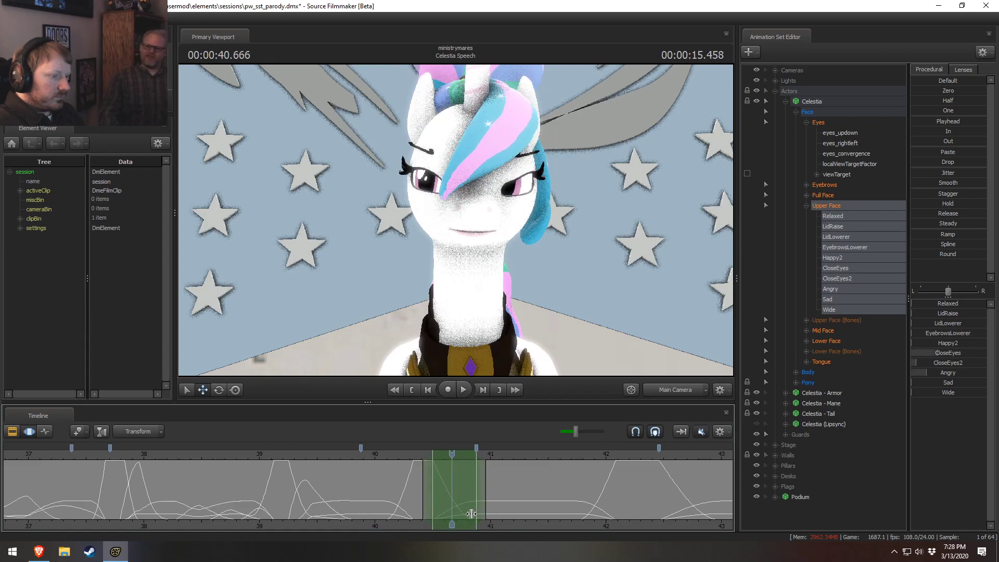
{"action": "right_click_drag", "start_coordinate": [504, 502], "coordinate": [559, 501], "text": "shift"}
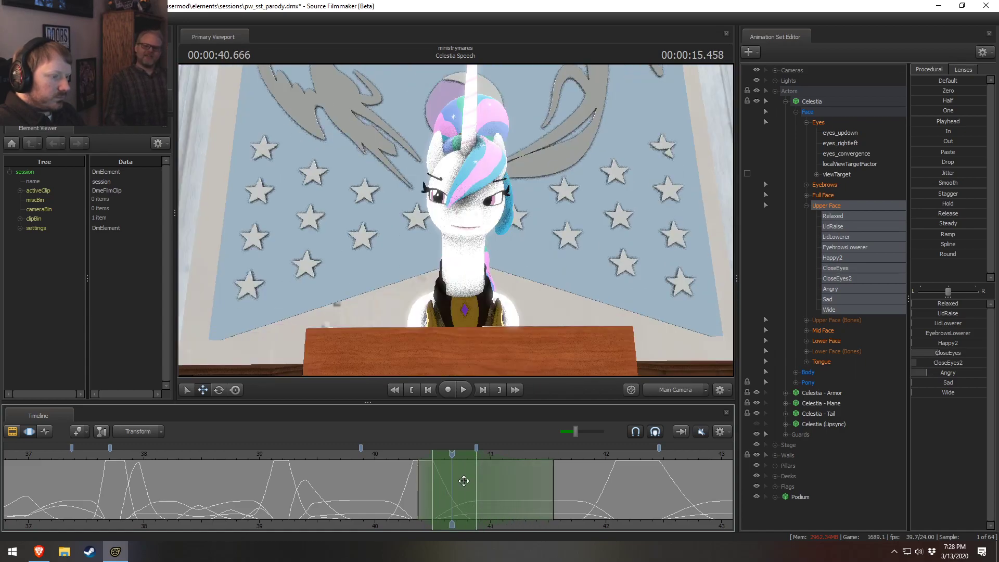
{"action": "left_click_drag", "start_coordinate": [463, 480], "coordinate": [475, 485]}
Step: Nudge the selected upper-face motion slightly back in time and check the timing by playing from about 00:00:40
{"action": "left_click", "coordinate": [370, 451]}
{"action": "key", "text": "space"}
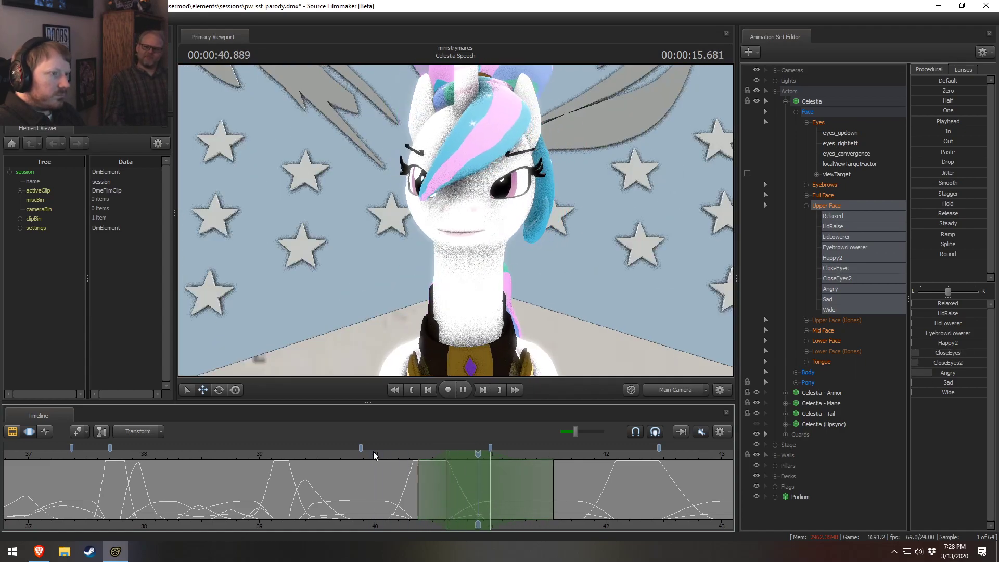
{"action": "key", "text": "space"}
{"action": "left_click_drag", "start_coordinate": [463, 483], "coordinate": [460, 486]}
{"action": "left_click", "coordinate": [379, 453]}
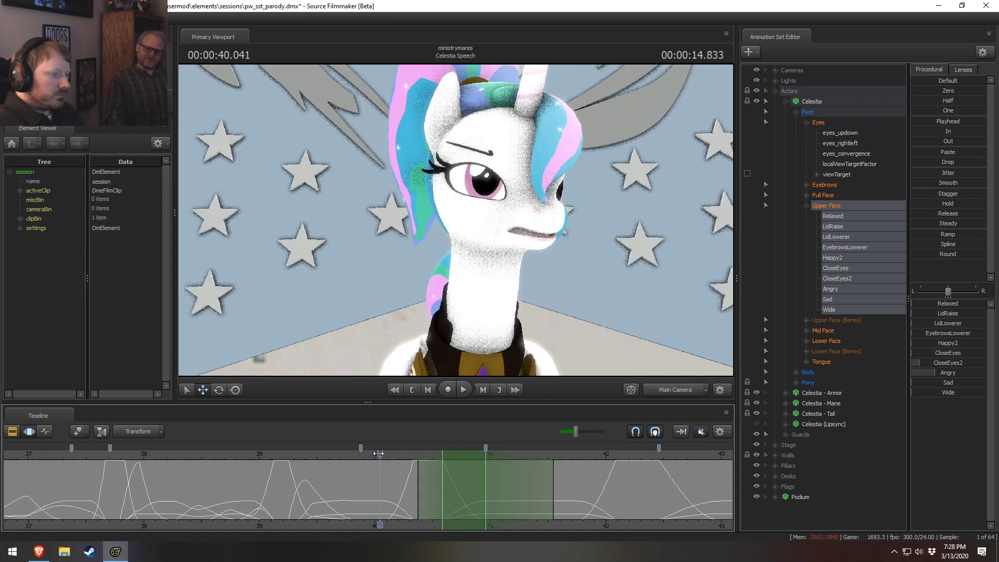
{"action": "key", "text": "space"}
{"action": "key", "text": "space"}
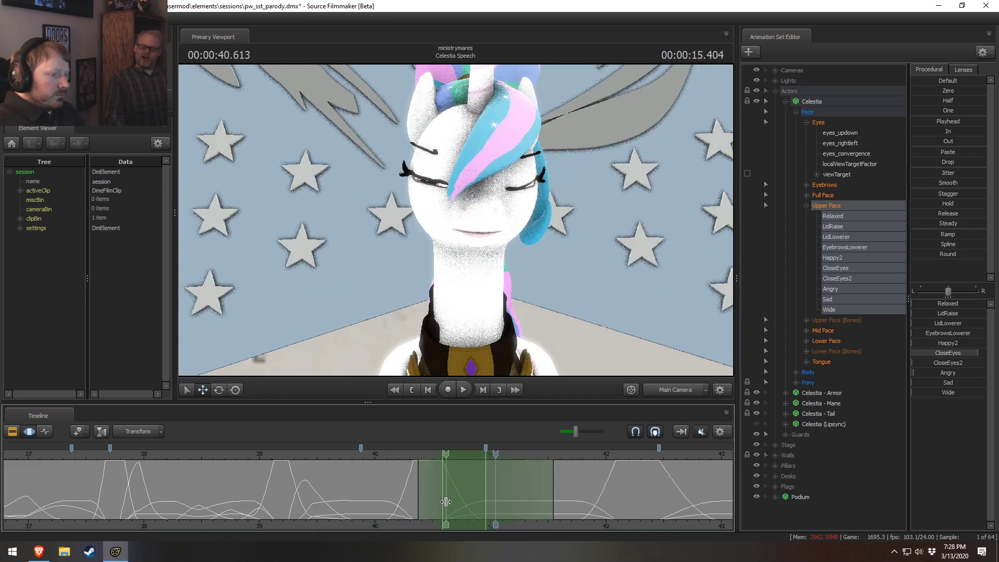
Step: Set a time selection from about 00:00:40.6 to 00:00:40.9 on the upper-face motion and adjust its falloff
{"action": "left_click_drag", "start_coordinate": [442, 501], "coordinate": [484, 494], "text": "shift"}
{"action": "scroll", "coordinate": [413, 500], "scroll_direction": "up", "scroll_amount": 4, "text": "shift"}
{"action": "scroll", "coordinate": [474, 520], "scroll_direction": "up", "scroll_amount": 1, "text": "shift"}
{"action": "scroll", "coordinate": [472, 519], "scroll_direction": "down", "scroll_amount": 3, "text": "shift"}
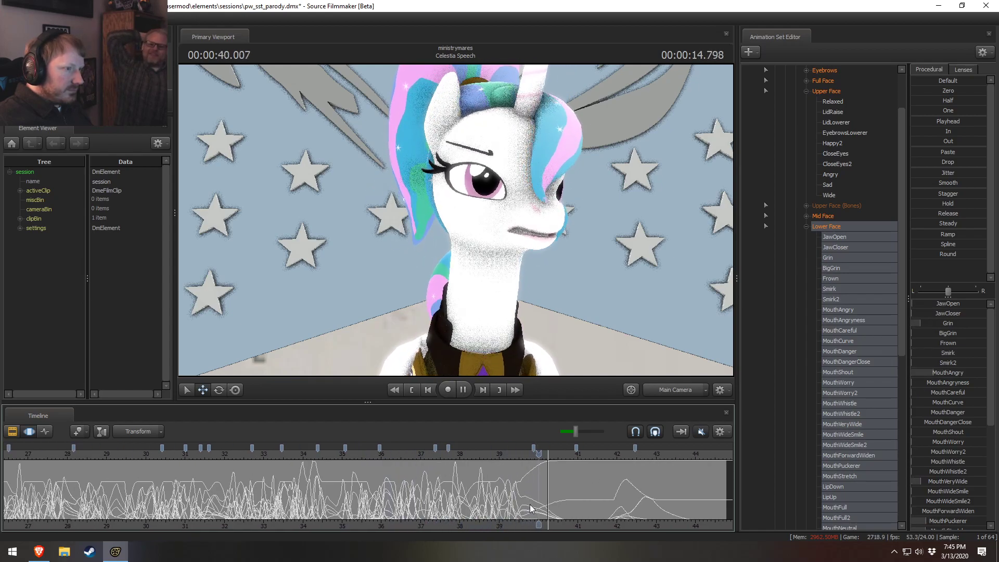
Step: Replay the lower-face motion from about 00:00:39.1 and place the time selection at 00:00:39.583
{"action": "key", "text": "space"}
{"action": "left_click", "coordinate": [504, 451]}
{"action": "key", "text": "space"}
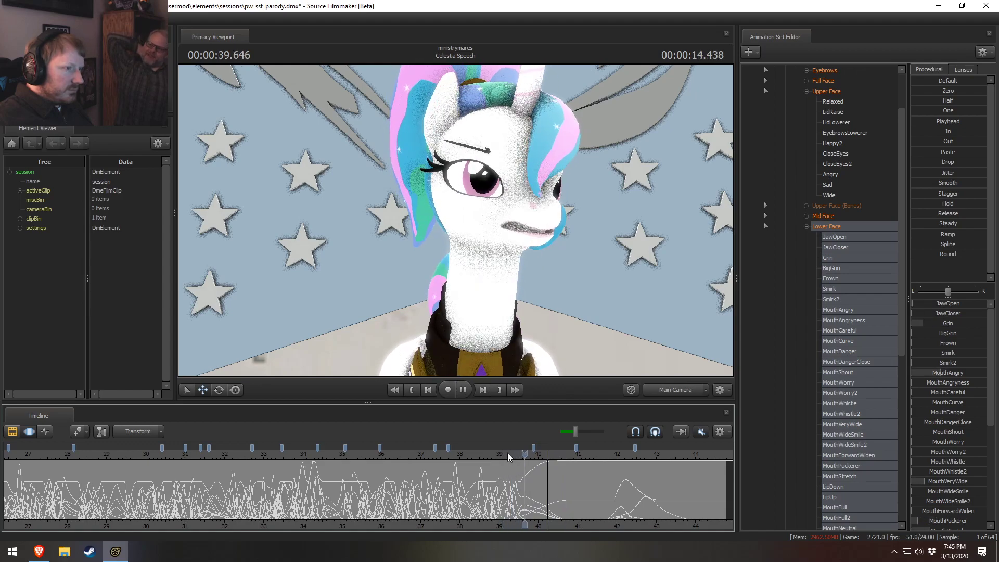
{"action": "key", "text": "space"}
{"action": "middle_click_drag", "start_coordinate": [572, 515], "coordinate": [435, 513]}
{"action": "key", "text": "shift"}
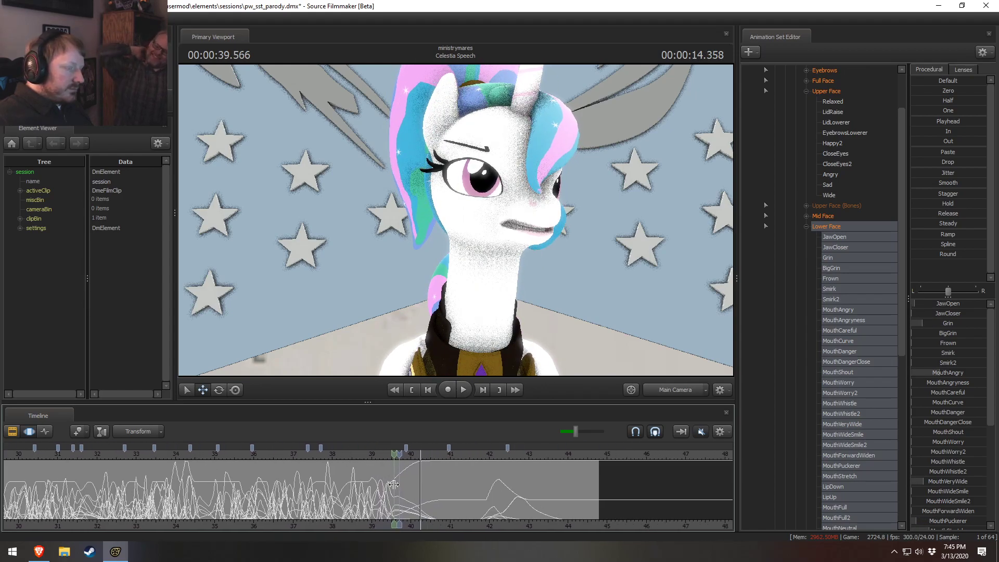
{"action": "left_click", "coordinate": [393, 485], "text": "shift"}
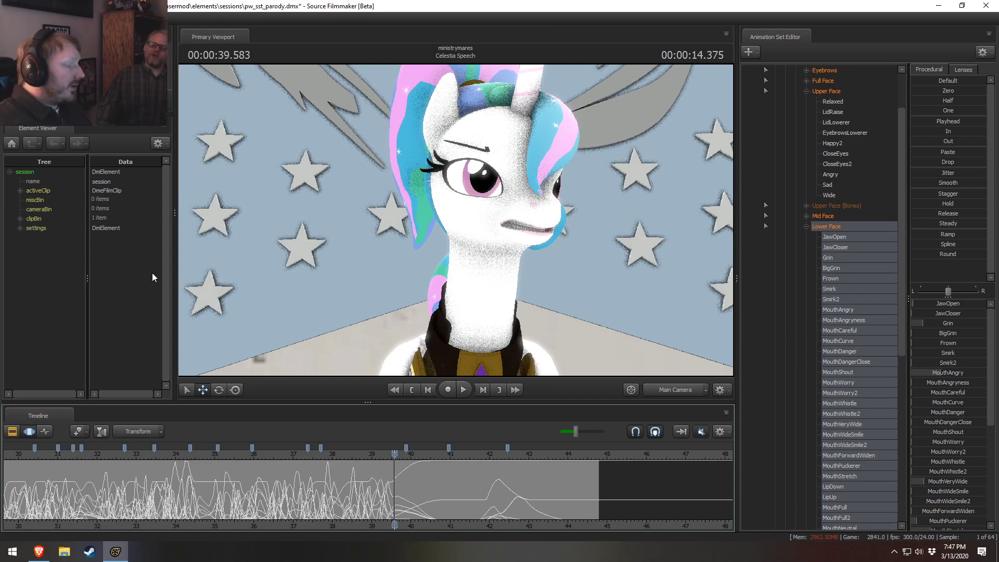
Step: Play the Celestia Speech shot from about 00:00:26.3 and stop at 00:00:29.208
{"action": "scroll", "coordinate": [306, 524], "scroll_direction": "down", "scroll_amount": 2}
{"action": "middle_click_drag", "start_coordinate": [305, 522], "coordinate": [469, 485]}
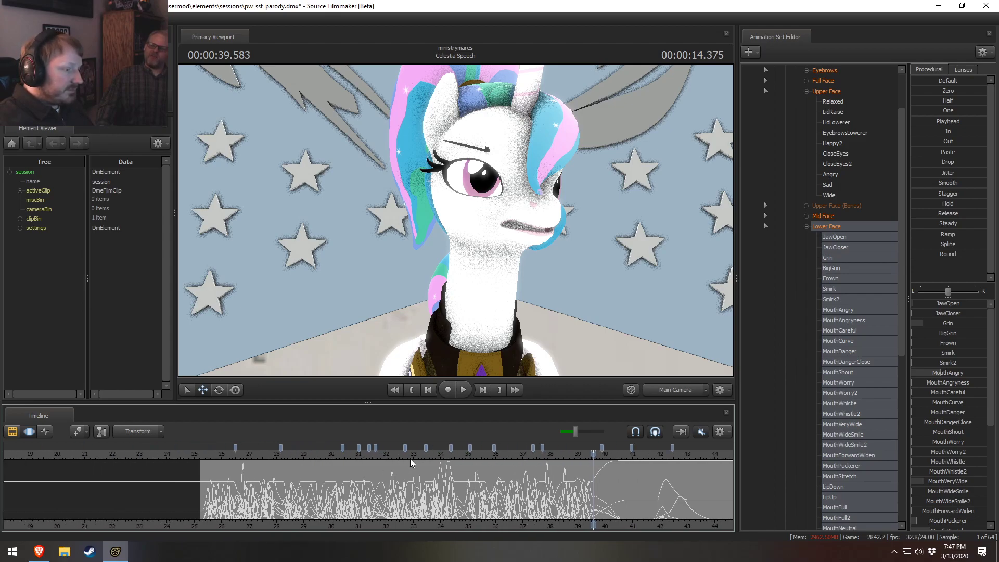
{"action": "left_click", "coordinate": [229, 457]}
{"action": "key", "text": "space"}
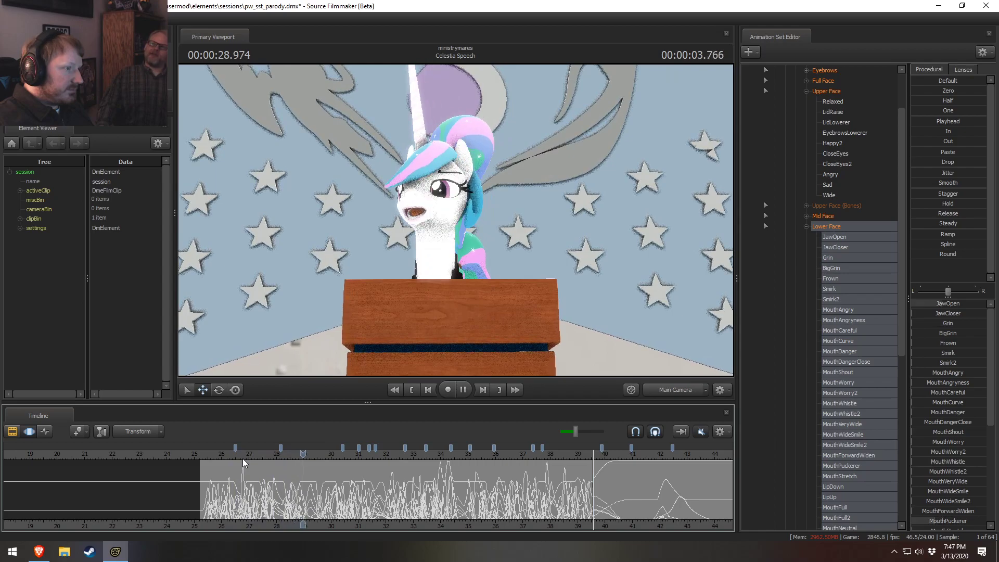
{"action": "key", "text": "space"}
Step: Switch the viewport to the Work Camera, frame Celestia's tail and wing from the side, and play from about 00:00:25.2
{"action": "left_click", "coordinate": [683, 390]}
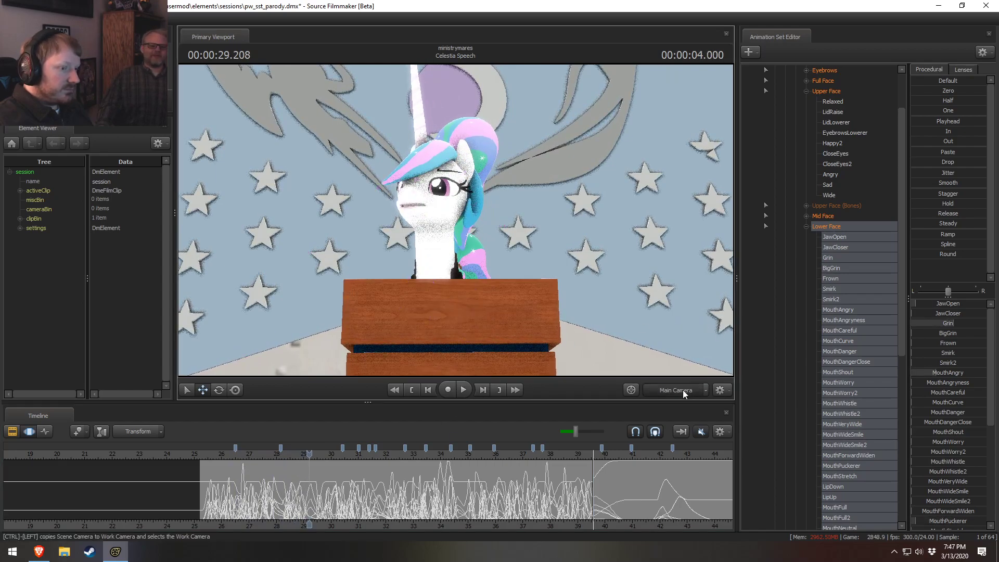
{"action": "left_click_drag", "start_coordinate": [588, 291], "coordinate": [454, 219]}
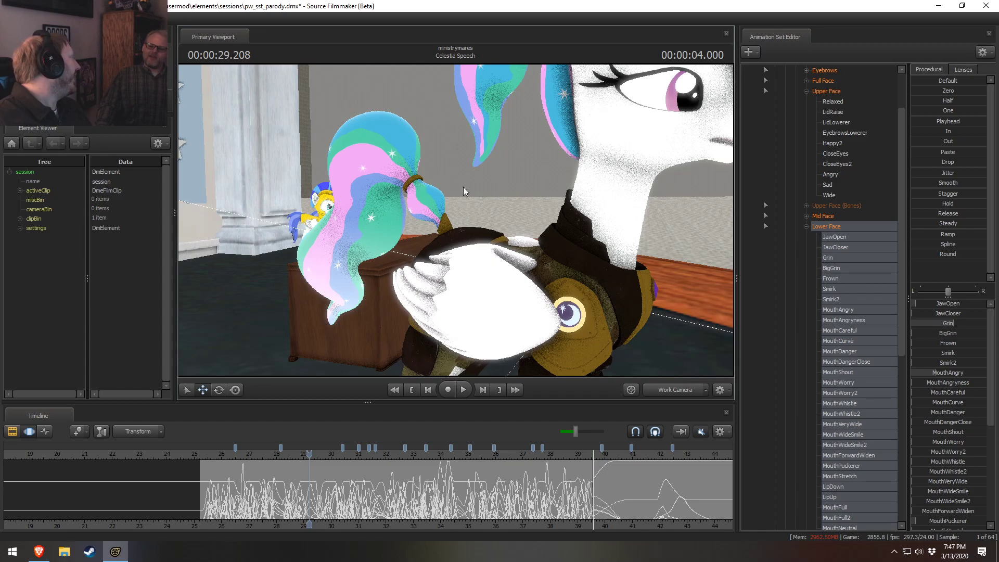
{"action": "left_click", "coordinate": [201, 456]}
{"action": "key", "text": "space"}
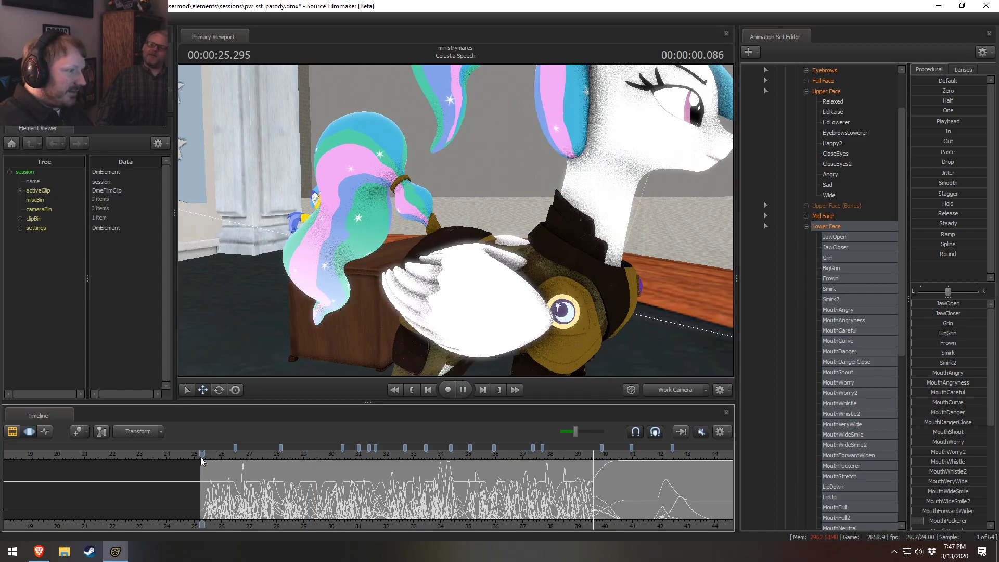
{"action": "key", "text": "space"}
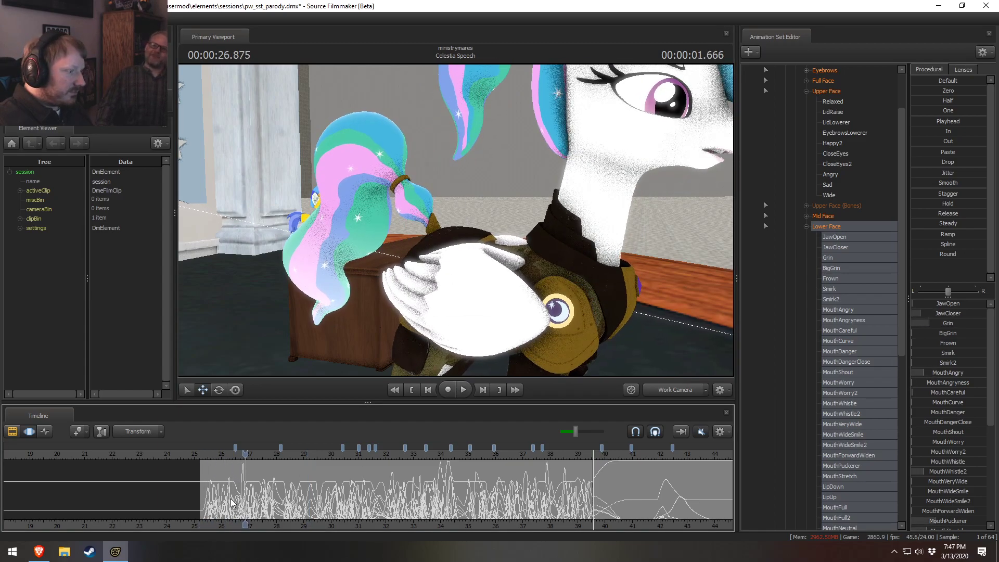
Step: Centre the time selection at 00:00:26.541 with falloff from about 00:00:26.2 to 00:00:26.9 and pick Celestia's jiggle_tail1 bone
{"action": "scroll", "coordinate": [233, 502], "scroll_direction": "up", "scroll_amount": 2}
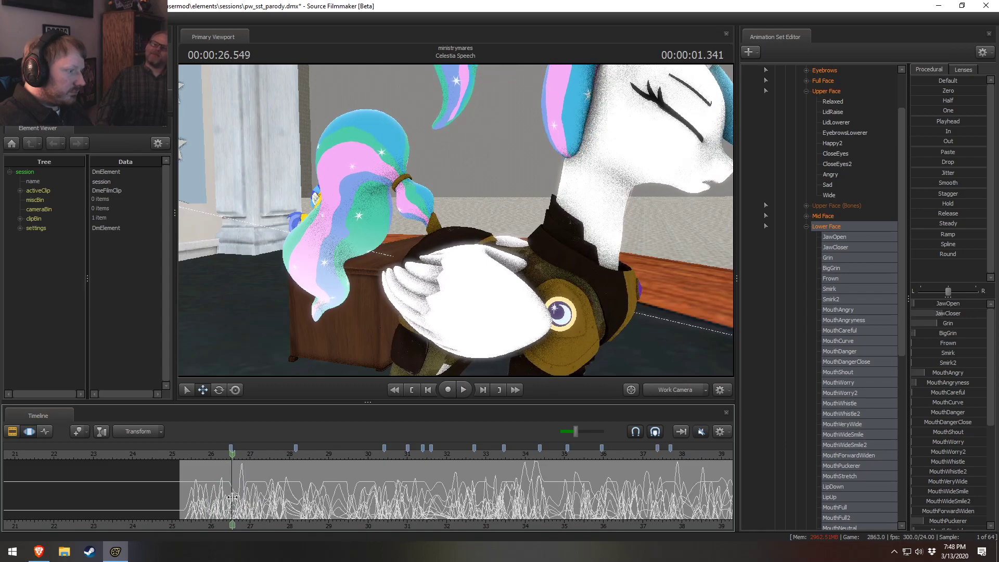
{"action": "scroll", "coordinate": [232, 500], "scroll_direction": "up", "scroll_amount": 3, "text": "shift"}
{"action": "mouse_move", "coordinate": [448, 242]}
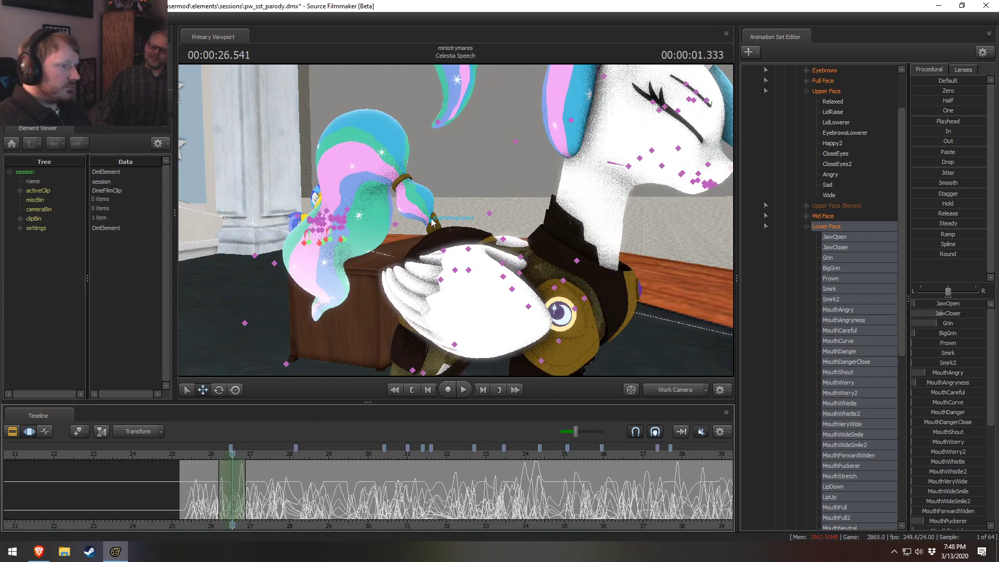
{"action": "left_click", "coordinate": [432, 223]}
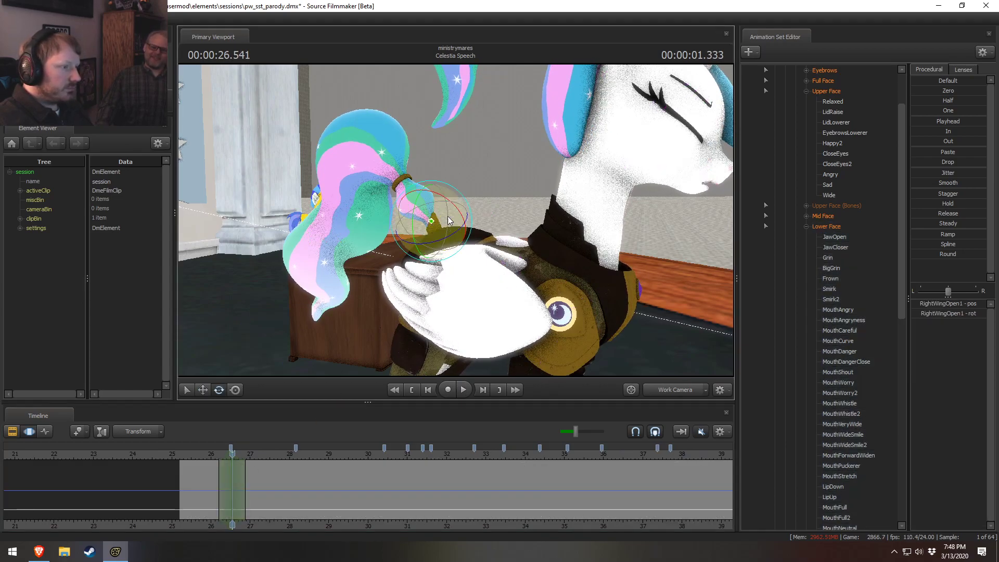
{"action": "mouse_move", "coordinate": [448, 217]}
{"action": "left_mouse_down", "text": "alt"}
{"action": "mouse_move", "coordinate": [468, 224]}
{"action": "mouse_move", "coordinate": [448, 221]}
{"action": "left_mouse_up", "text": "alt"}
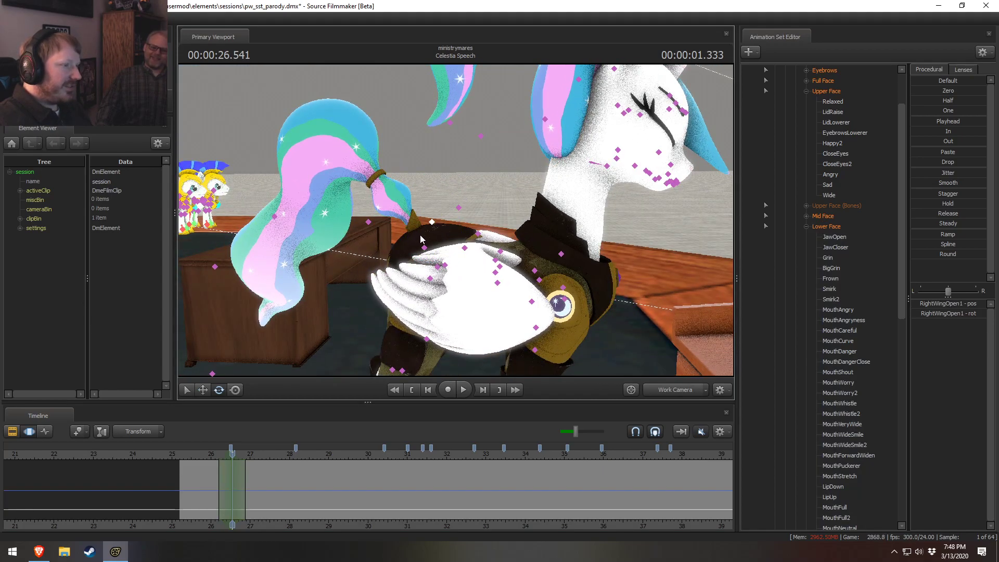
{"action": "left_click", "coordinate": [424, 247]}
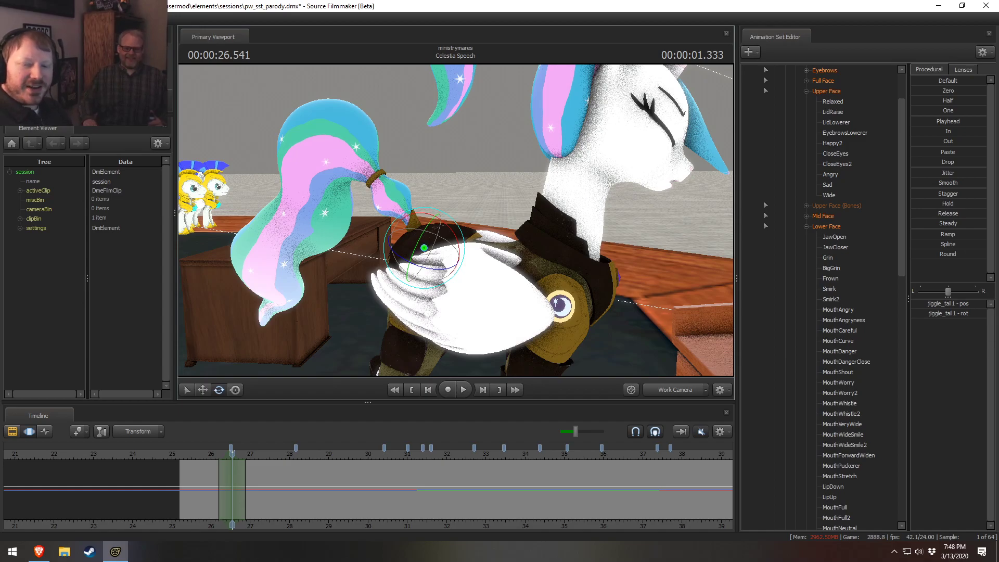
Step: Collapse Celestia's Lower Face, Pony Wings, JiggleBones, Pony and Face groups in the animation sets
{"action": "left_click", "coordinate": [806, 227]}
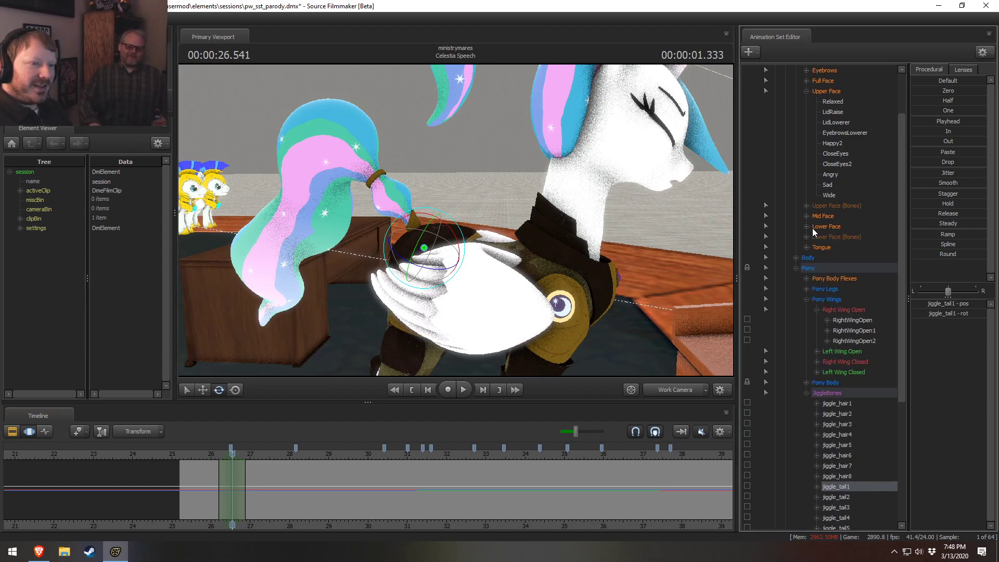
{"action": "left_click", "coordinate": [805, 299]}
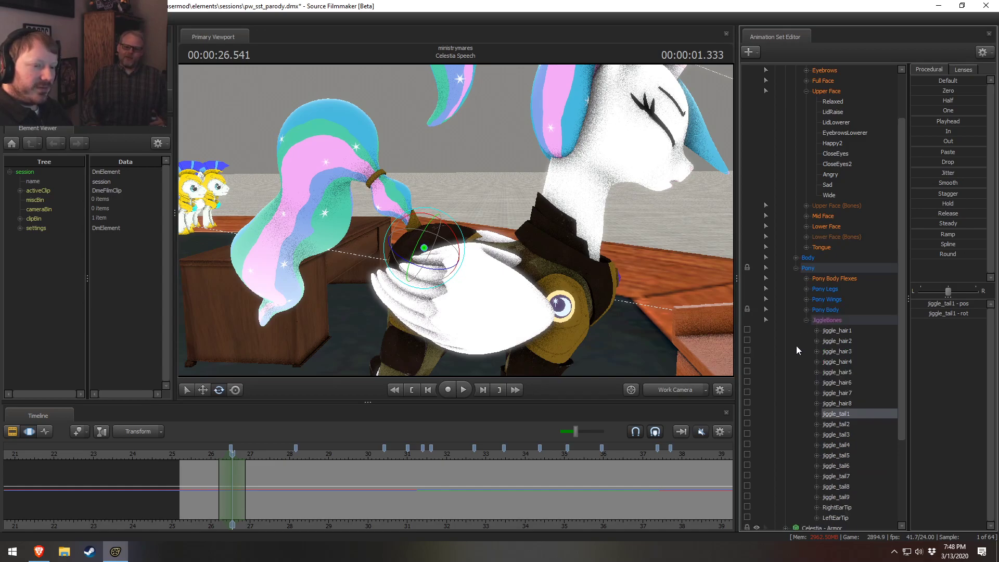
{"action": "left_click", "coordinate": [805, 320]}
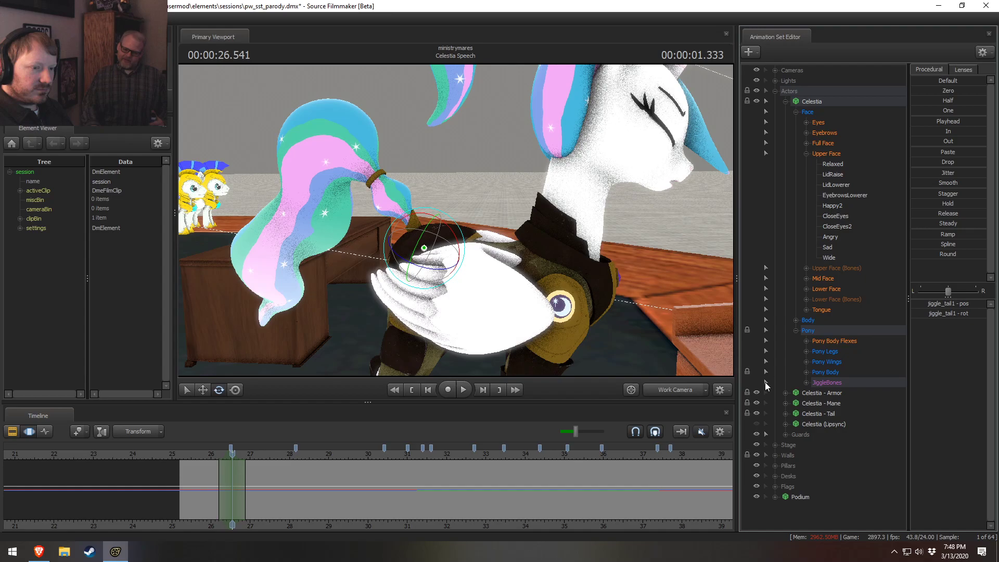
{"action": "left_click", "coordinate": [795, 331]}
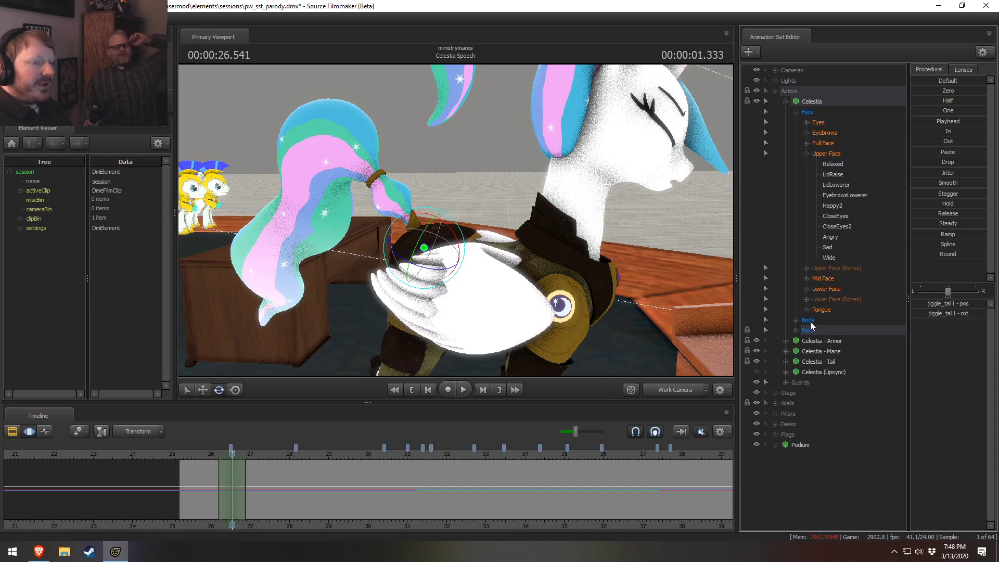
{"action": "left_click", "coordinate": [808, 112]}
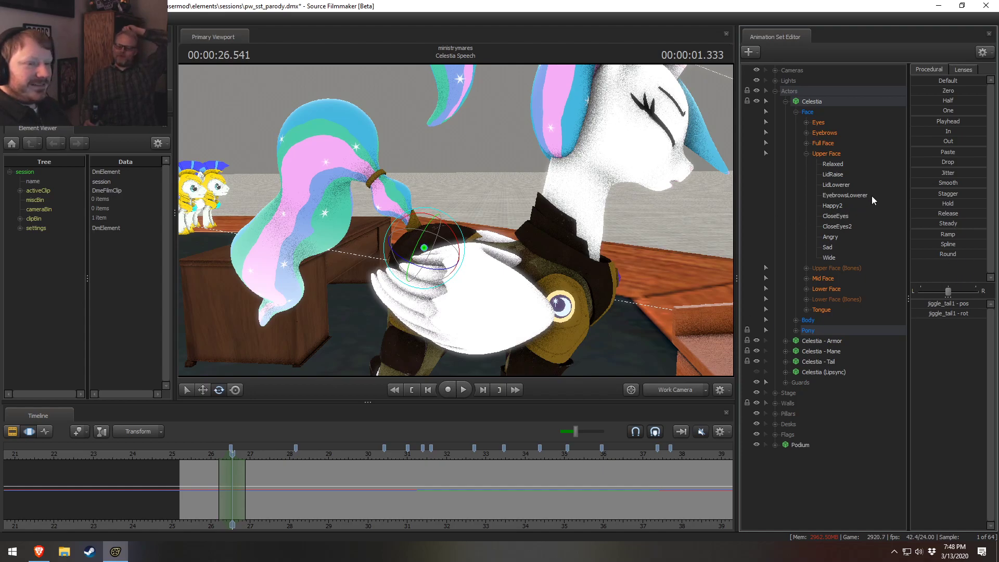
{"action": "left_click", "coordinate": [796, 110]}
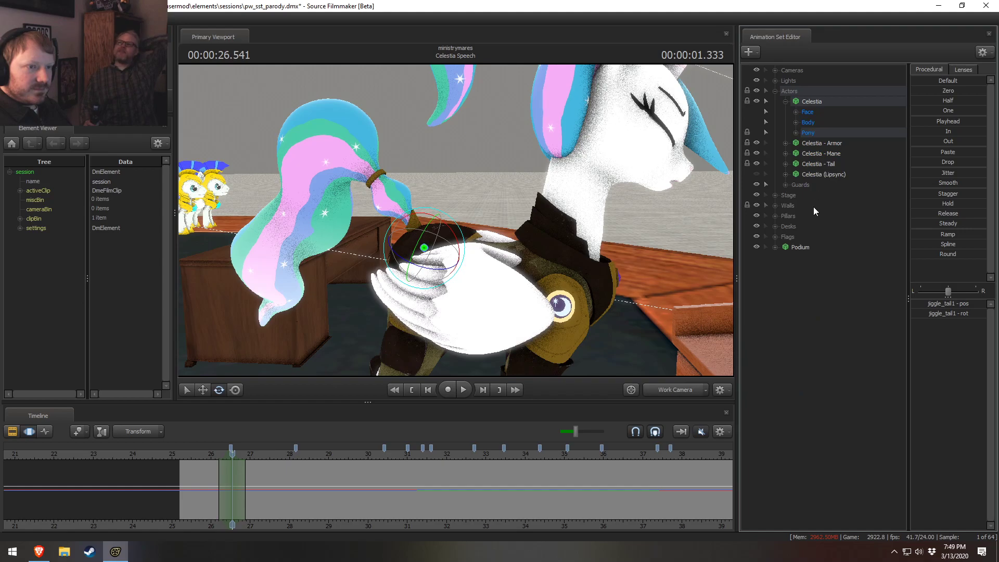
Step: Select jiggle_tail1 in the JiggleBones of Celestia - Tail, try rotating the tail from its base, and undo the rotation
{"action": "left_click", "coordinate": [786, 163]}
{"action": "left_click", "coordinate": [796, 185]}
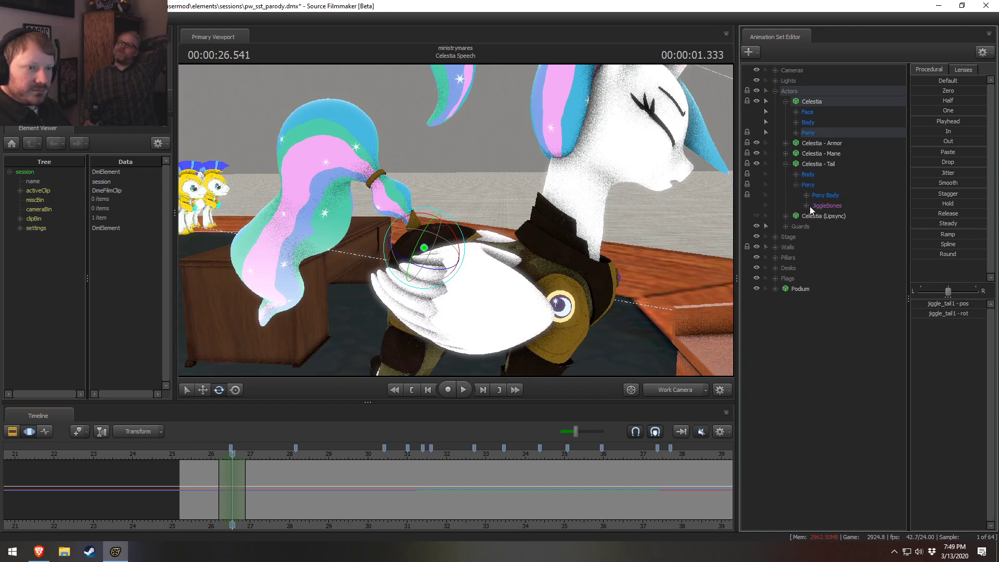
{"action": "left_click", "coordinate": [806, 205]}
{"action": "left_click", "coordinate": [819, 217]}
{"action": "left_click_drag", "start_coordinate": [402, 177], "coordinate": [417, 203]}
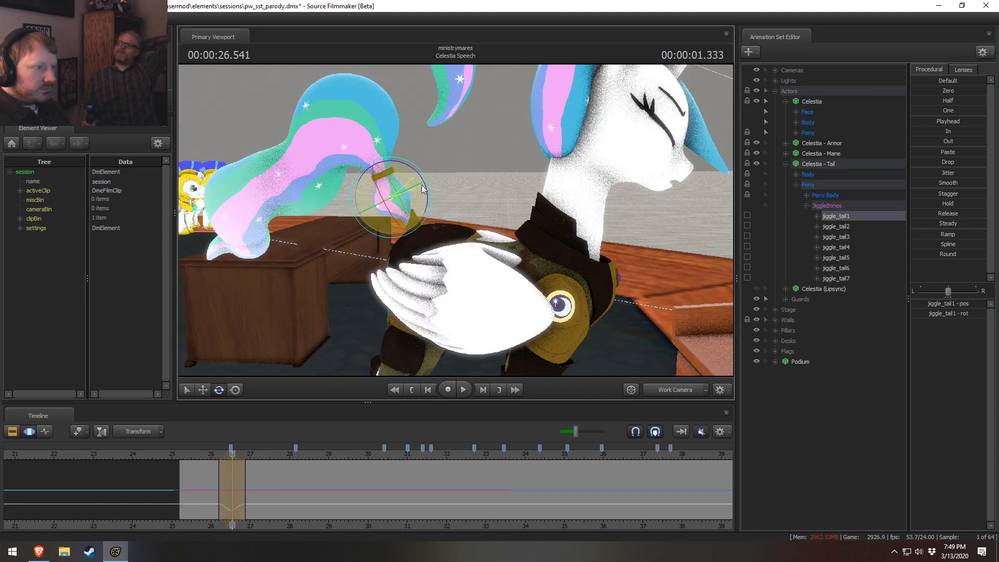
{"action": "key", "text": "ctrl+z"}
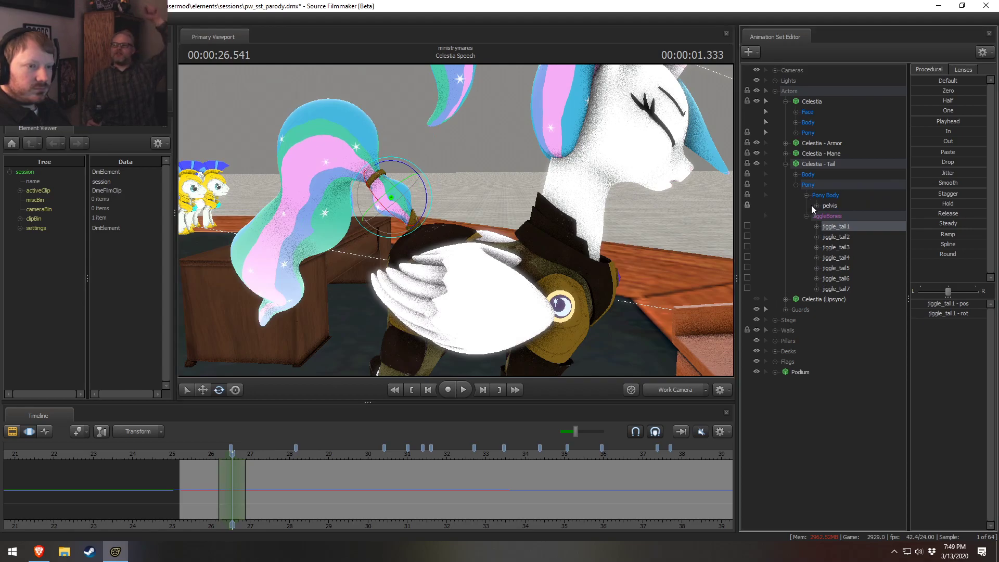
Step: Rotate the tail's jiggle_tail1 bone slightly around 00:00:26.541 and move the playhead to 00:00:25.791
{"action": "left_click_drag", "start_coordinate": [652, 206], "coordinate": [654, 189]}
{"action": "mouse_move", "coordinate": [492, 177]}
{"action": "left_mouse_down"}
{"action": "mouse_move", "coordinate": [489, 166]}
{"action": "mouse_move", "coordinate": [479, 214]}
{"action": "mouse_move", "coordinate": [492, 170]}
{"action": "left_mouse_up"}
{"action": "left_click", "coordinate": [203, 454]}
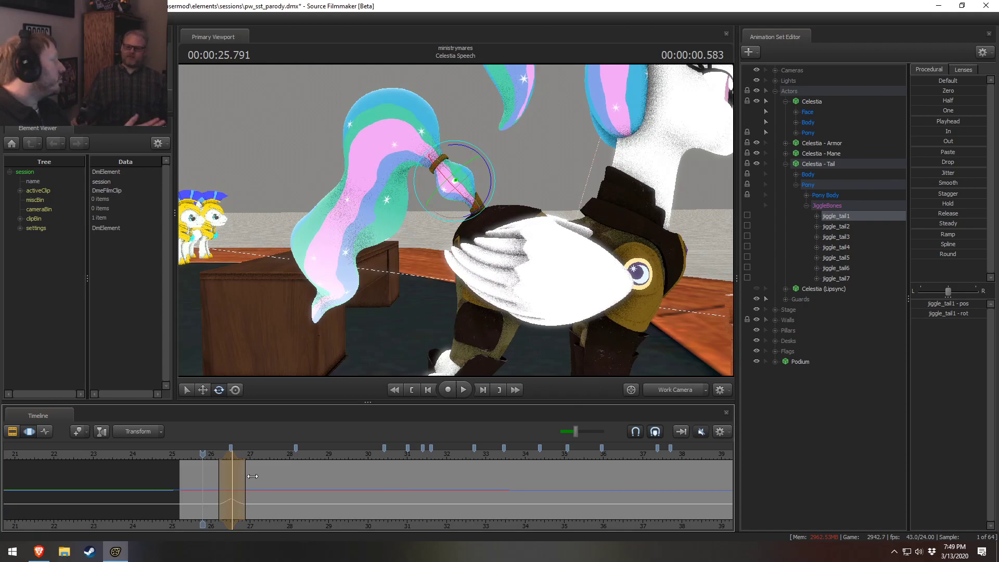
Step: Adjust the tail rotation's time selection to falloff from about 00:00:26.0 to 00:00:26.8 and play back the motion
{"action": "scroll", "coordinate": [260, 500], "scroll_direction": "up", "scroll_amount": 2}
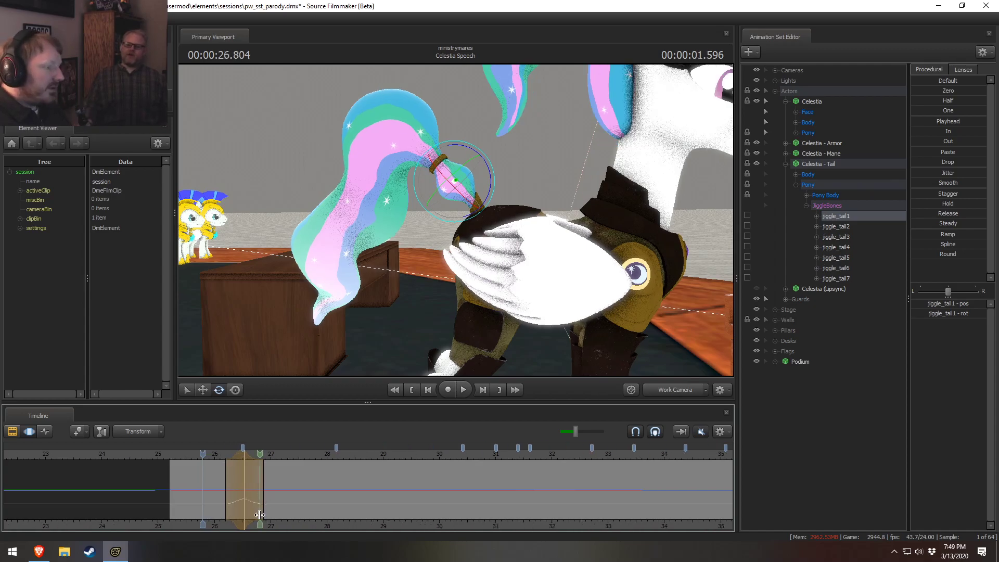
{"action": "scroll", "coordinate": [259, 514], "scroll_direction": "up", "scroll_amount": 2, "text": "ctrl"}
{"action": "key", "text": "space"}
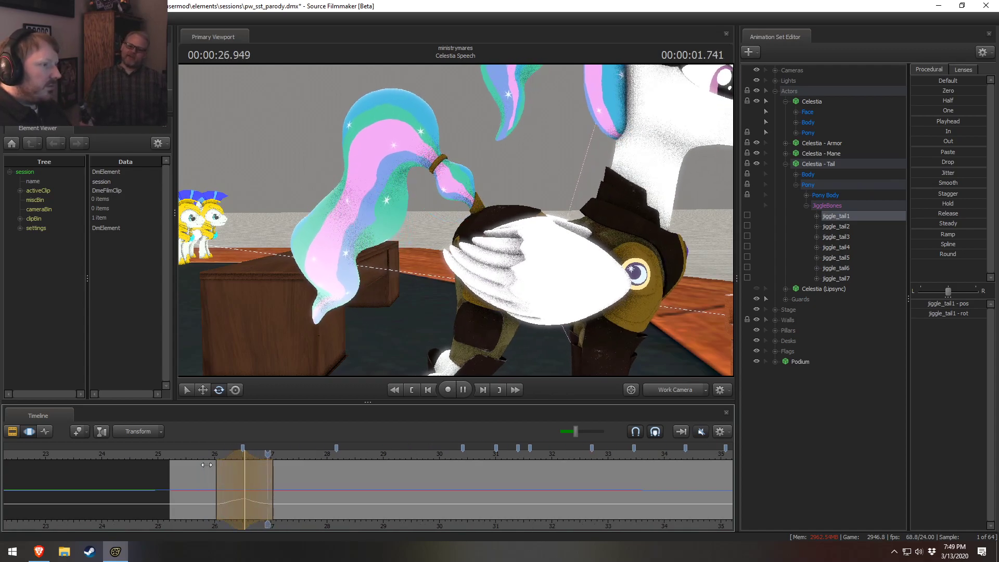
{"action": "left_click_drag", "start_coordinate": [269, 477], "coordinate": [260, 477]}
{"action": "left_click_drag", "start_coordinate": [211, 474], "coordinate": [212, 454]}
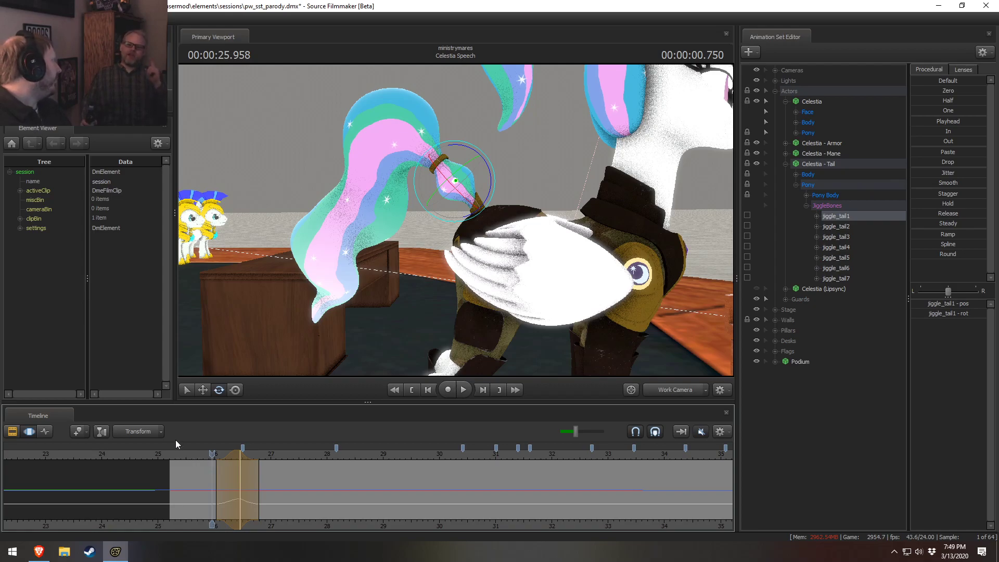
{"action": "key", "text": "space"}
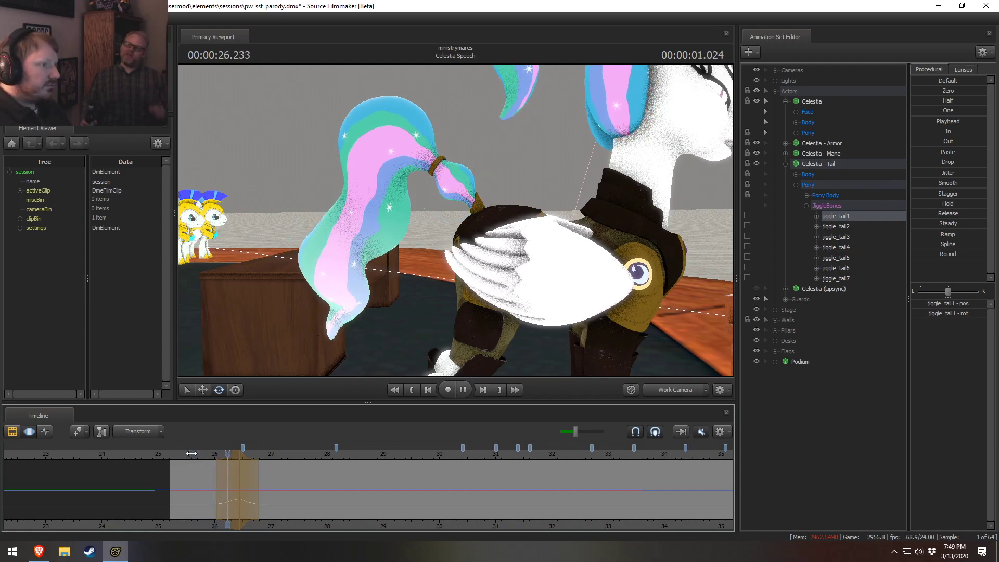
{"action": "key", "text": "space"}
Step: Extend the start of the tail motion's falloff back to about 00:00:25.6 and play it back
{"action": "left_click_drag", "start_coordinate": [214, 457], "coordinate": [186, 469]}
{"action": "key", "text": "space"}
{"action": "key", "text": "space"}
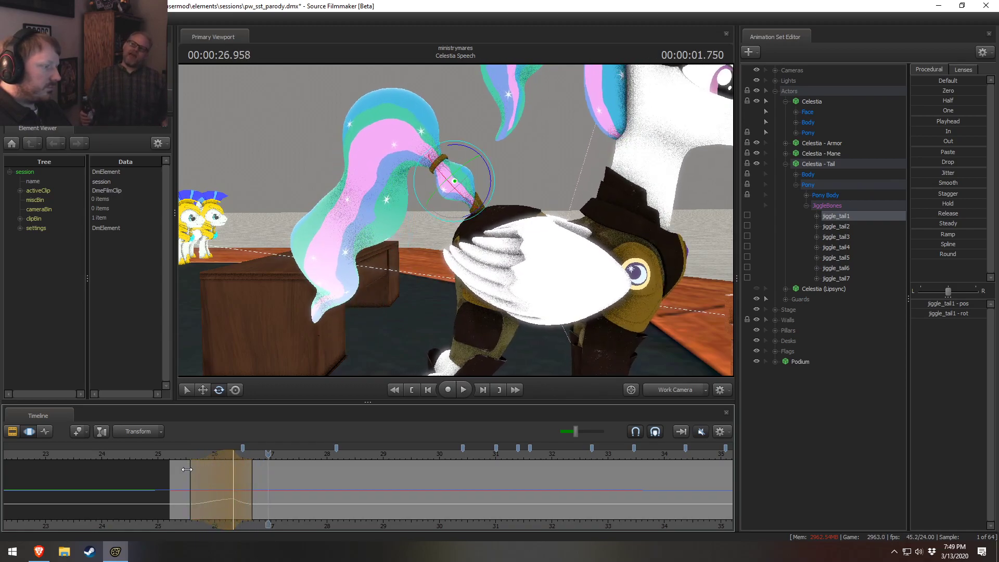
{"action": "left_click", "coordinate": [189, 456]}
{"action": "key", "text": "space"}
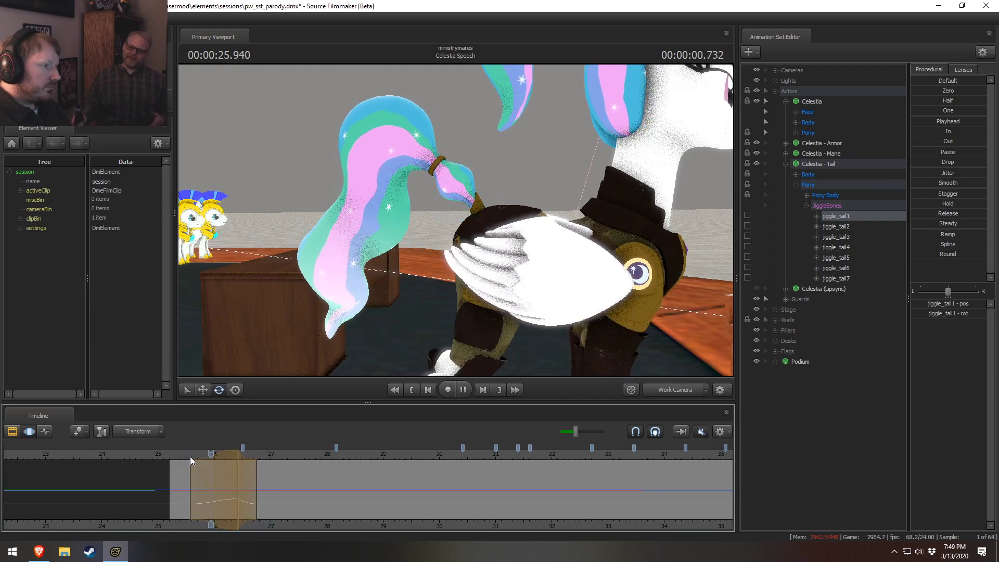
{"action": "key", "text": "space"}
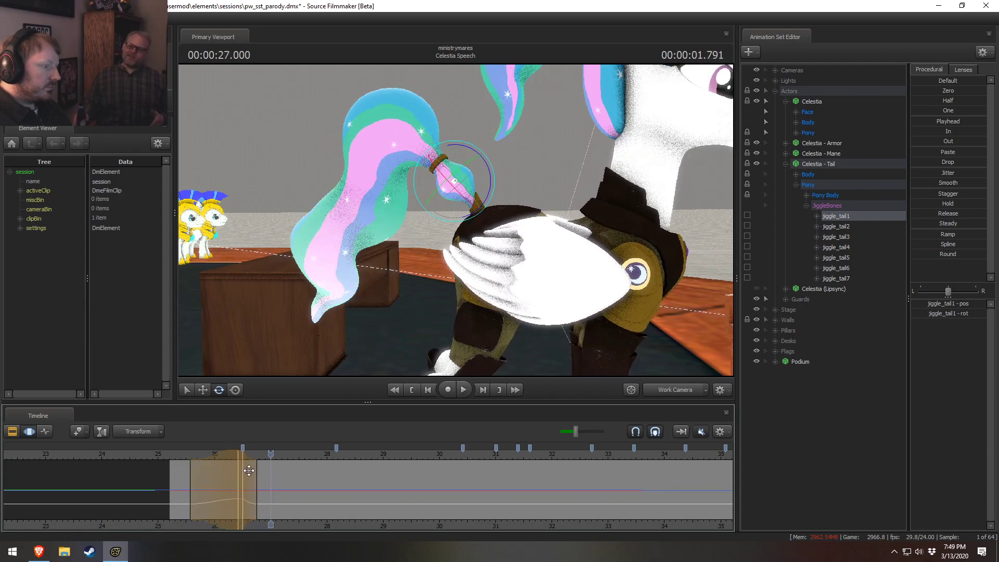
Step: Shift the tail motion's peak to about 00:00:26.5, set the falloff start to about 00:00:25.65, and review the playback
{"action": "left_click_drag", "start_coordinate": [255, 470], "coordinate": [248, 472]}
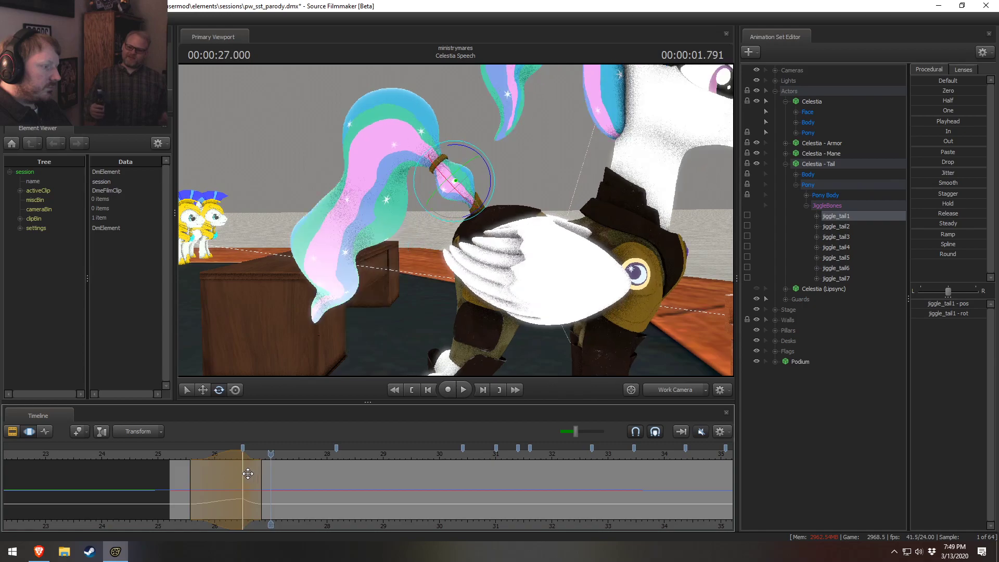
{"action": "left_click", "coordinate": [192, 454]}
{"action": "key", "text": "space"}
{"action": "key", "text": "space"}
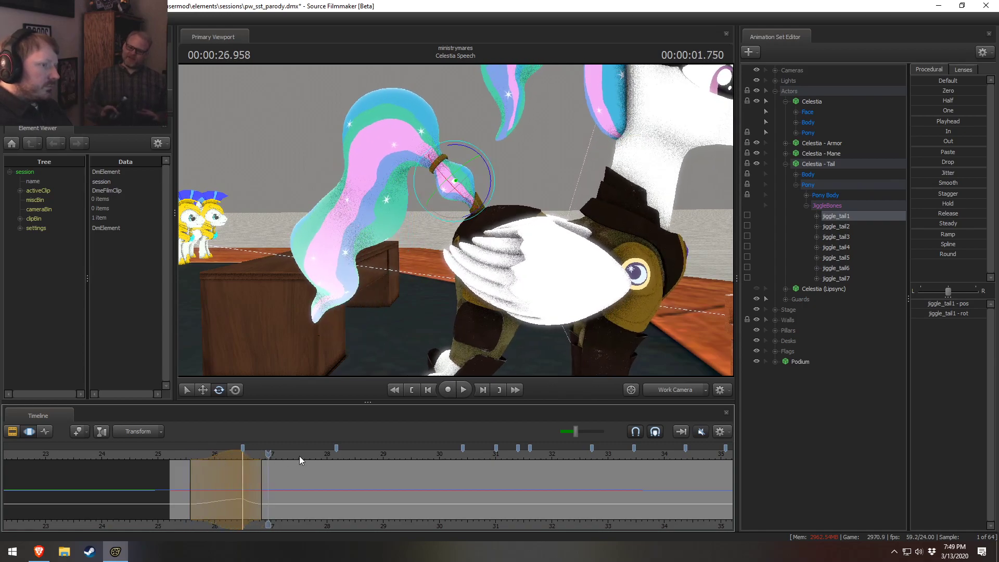
{"action": "left_click", "coordinate": [188, 455]}
{"action": "key", "text": "space"}
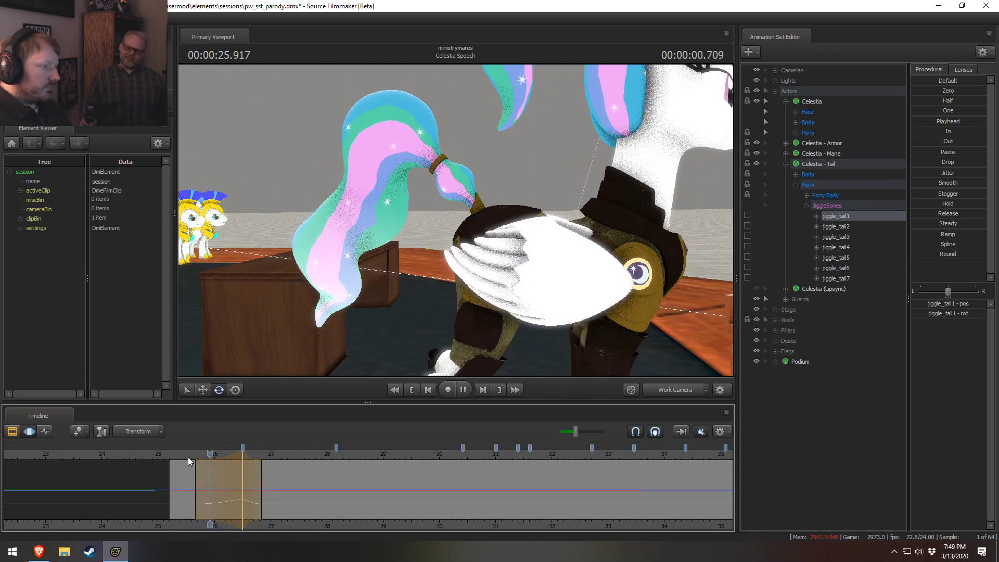
{"action": "left_click", "coordinate": [181, 455]}
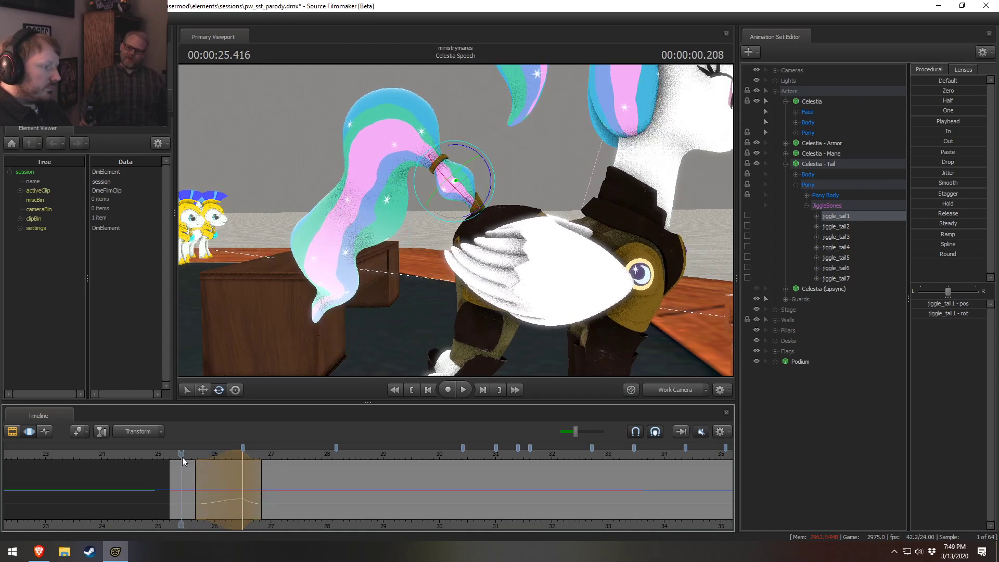
Step: Play the shot from about 00:00:25.4 through the Main Camera
{"action": "left_click", "coordinate": [676, 387]}
{"action": "key", "text": "space"}
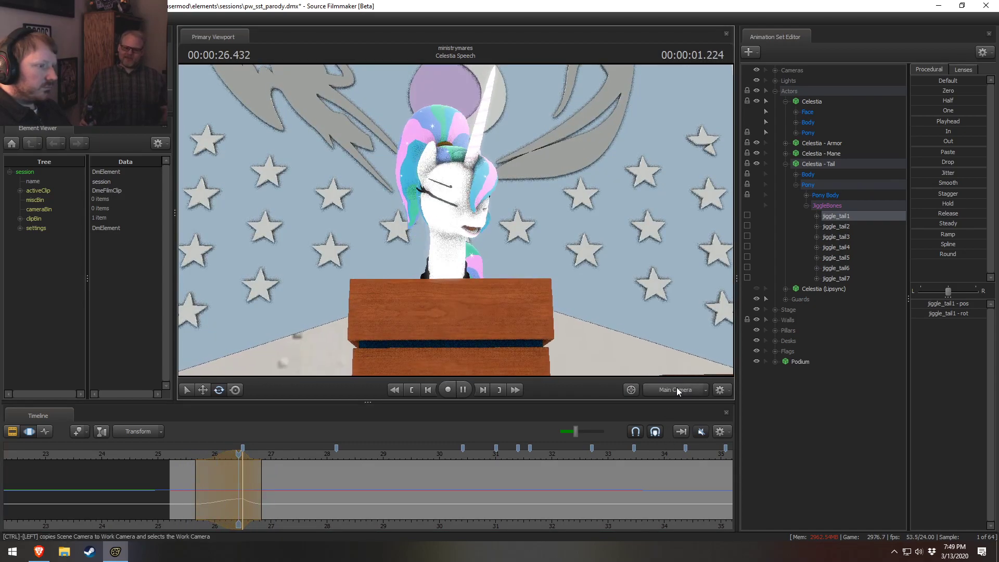
{"action": "key", "text": "space"}
Step: Select about 00:00:27.25 to 00:00:27.5 with falloff from 00:00:26.75 to 00:00:27.85, and rotate jiggle_tail1 slightly in the Work Camera view
{"action": "key", "text": "shift"}
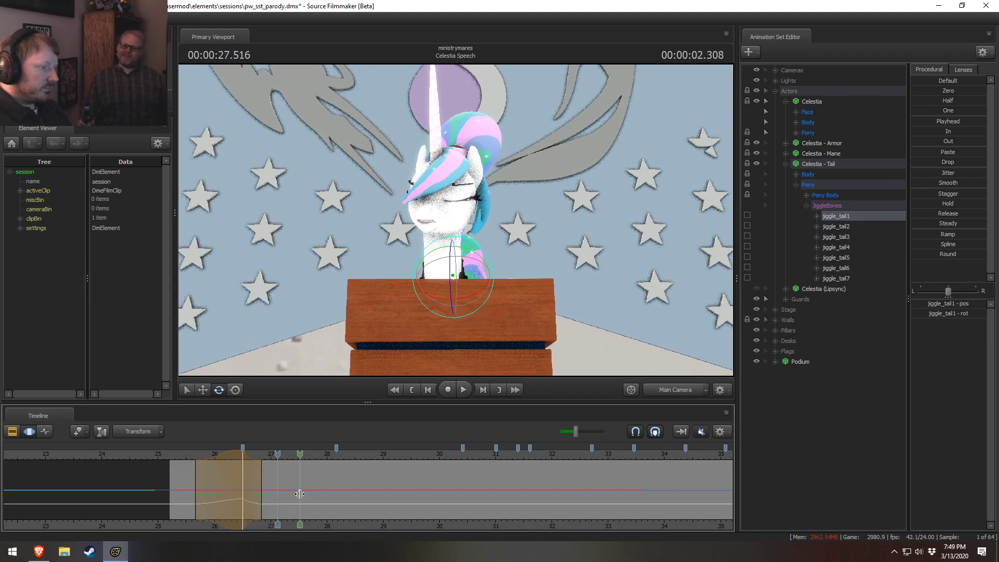
{"action": "left_click_drag", "start_coordinate": [300, 493], "coordinate": [323, 480], "text": "shift"}
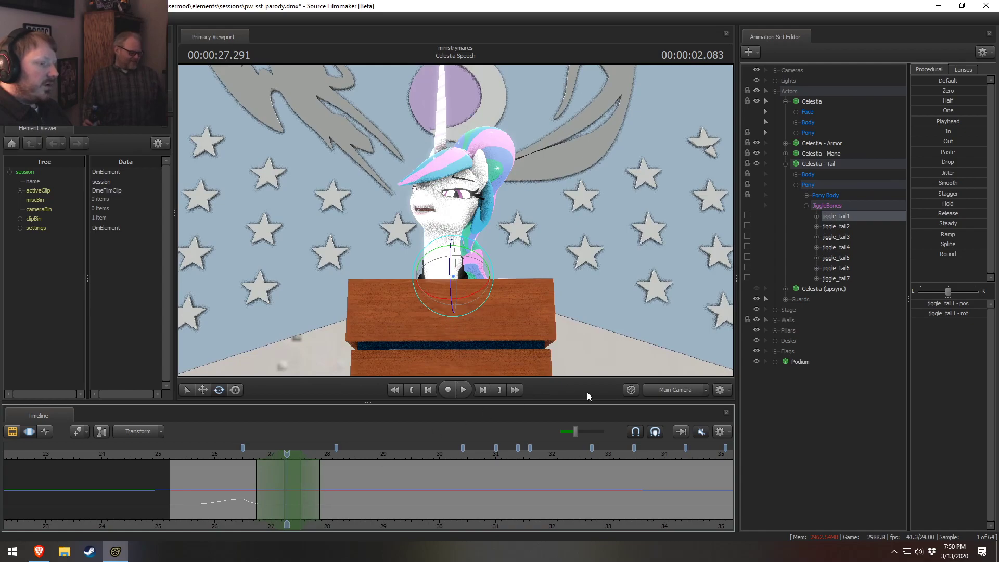
{"action": "left_click", "coordinate": [681, 389]}
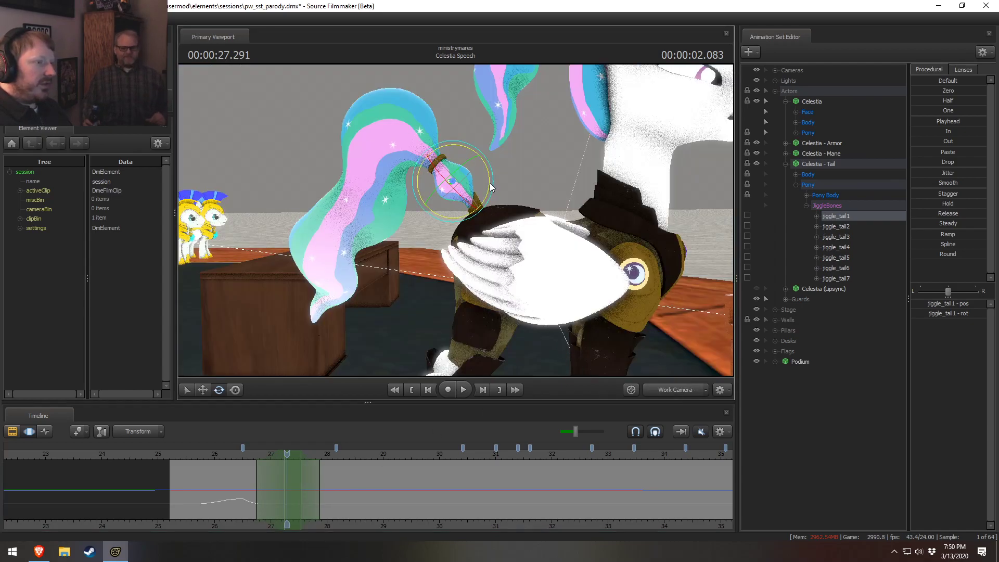
{"action": "left_click_drag", "start_coordinate": [490, 187], "coordinate": [484, 179]}
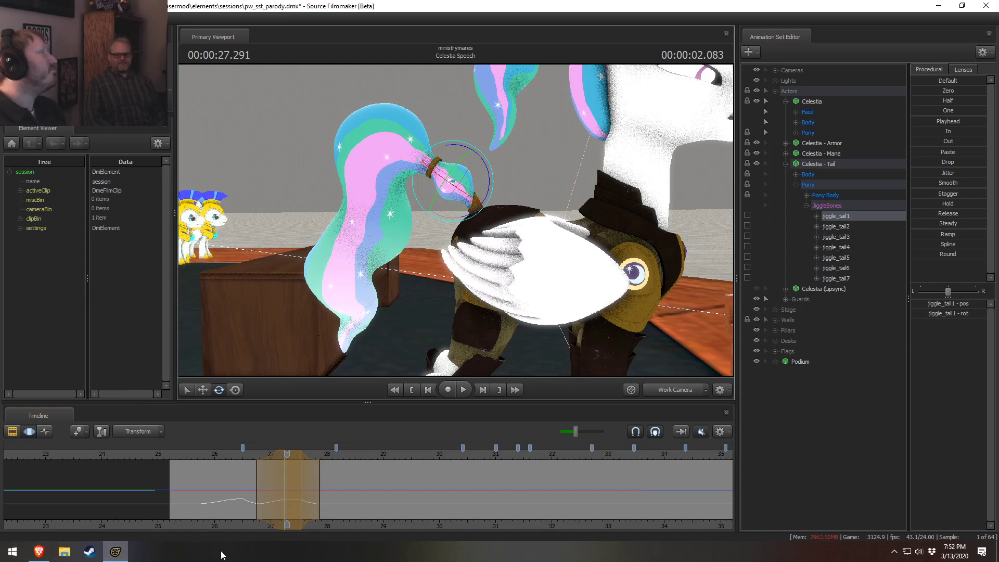
Step: Extend the end of the second tail movement's falloff to about 00:00:28.0 and review the motion through the Main Camera
{"action": "key", "text": "space"}
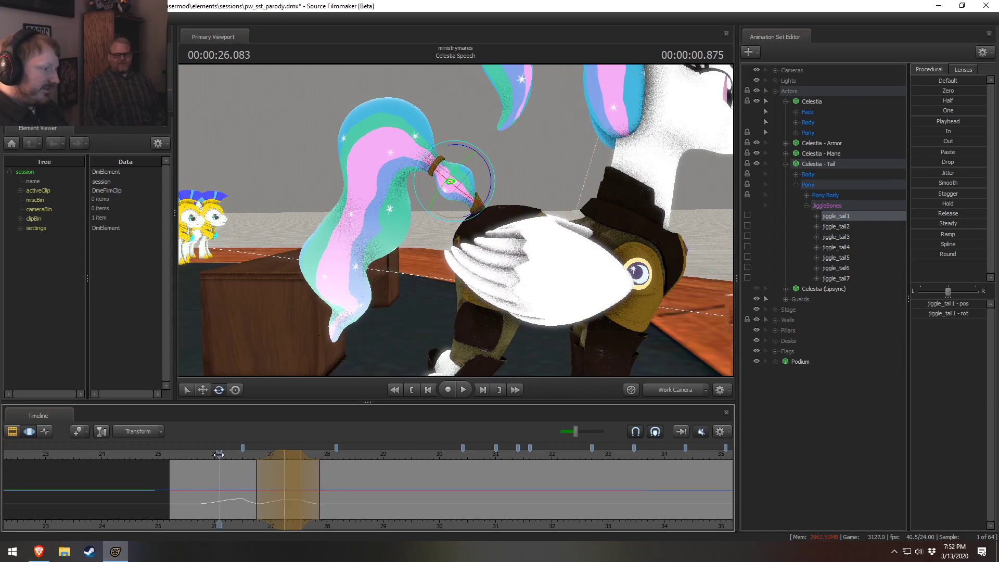
{"action": "key", "text": "space"}
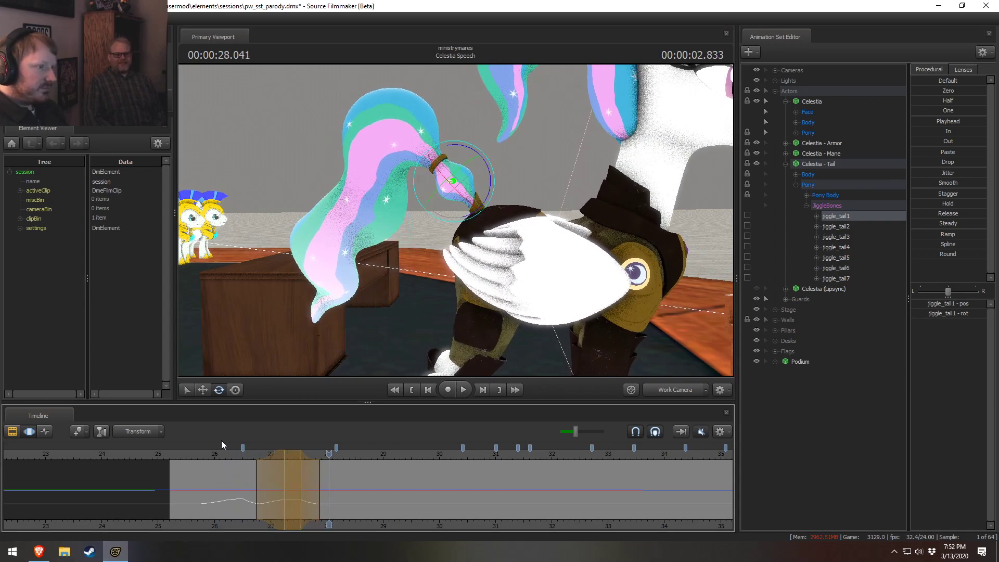
{"action": "left_click", "coordinate": [329, 483]}
{"action": "left_click_drag", "start_coordinate": [329, 483], "coordinate": [233, 454]}
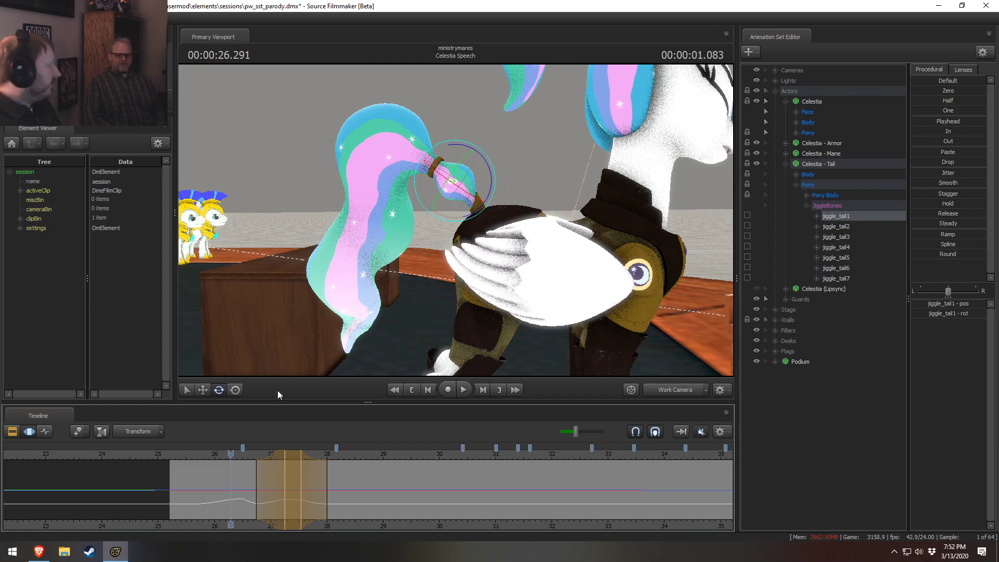
{"action": "left_click_drag", "start_coordinate": [231, 454], "coordinate": [282, 454]}
{"action": "key", "text": "space"}
{"action": "left_click", "coordinate": [226, 454]}
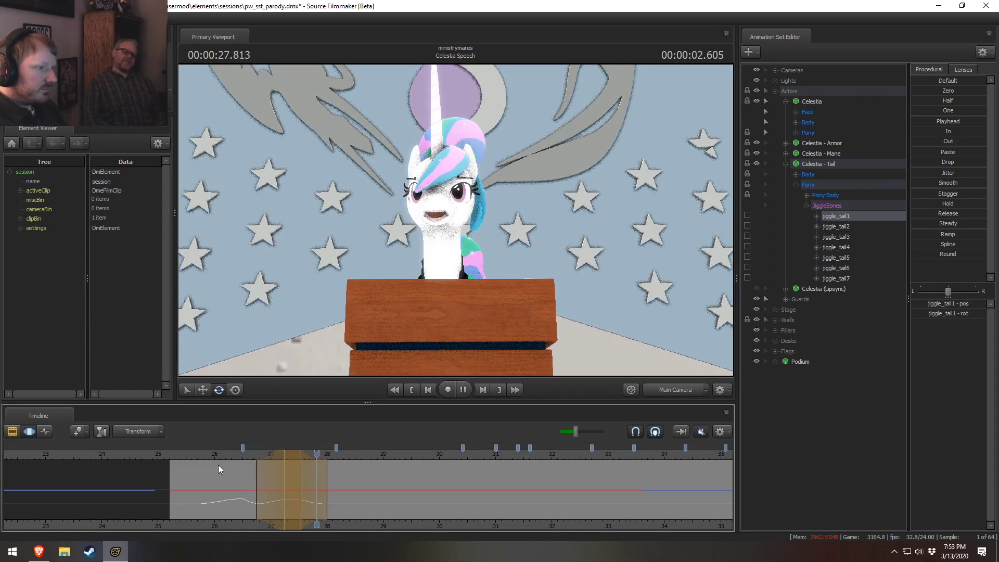
Step: Select about 00:00:26.8 to 00:00:27.3 with short falloffs and apply the Smooth preset to jiggle_tail1
{"action": "key", "text": "space"}
{"action": "left_click_drag", "start_coordinate": [220, 467], "coordinate": [286, 502]}
{"action": "scroll", "coordinate": [285, 504], "scroll_direction": "up", "scroll_amount": 3}
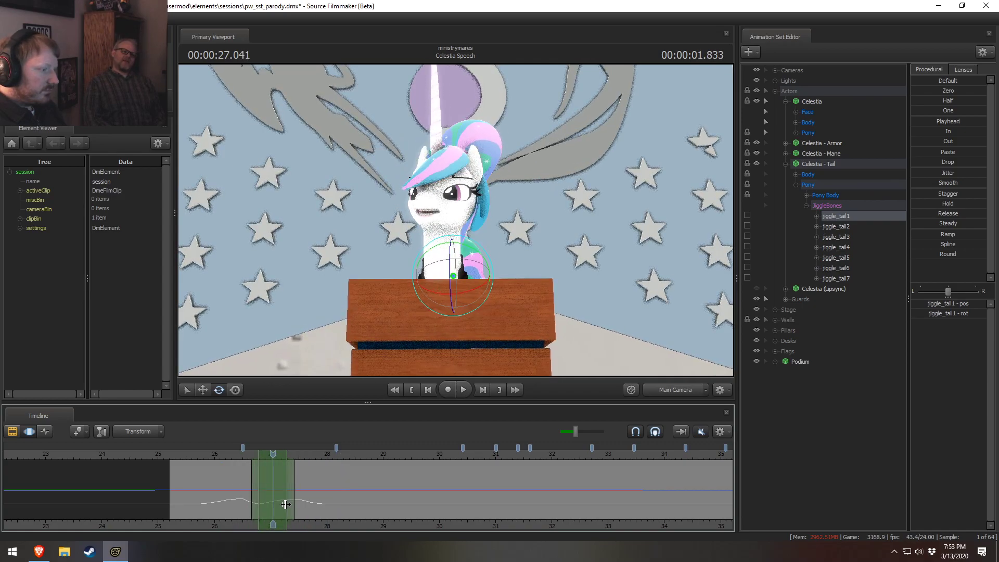
{"action": "left_click", "coordinate": [945, 184]}
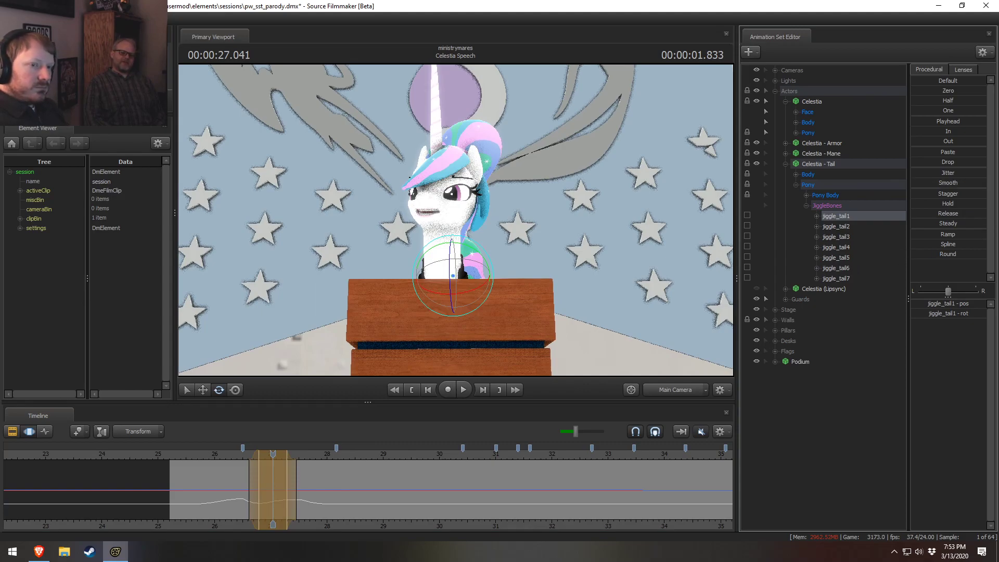
{"action": "key", "text": "F2"}
{"action": "key", "text": "F3"}
Step: Scrub the animation around 00:00:26.4 and play back the smoothed tail motion from the start of the shot
{"action": "scroll", "coordinate": [272, 486], "scroll_direction": "up", "scroll_amount": 2}
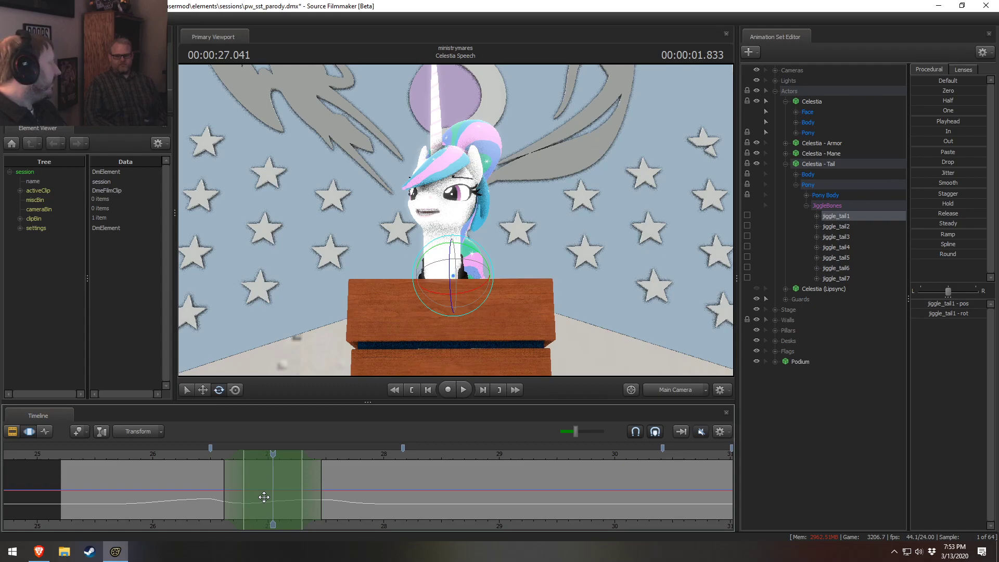
{"action": "left_click", "coordinate": [196, 455]}
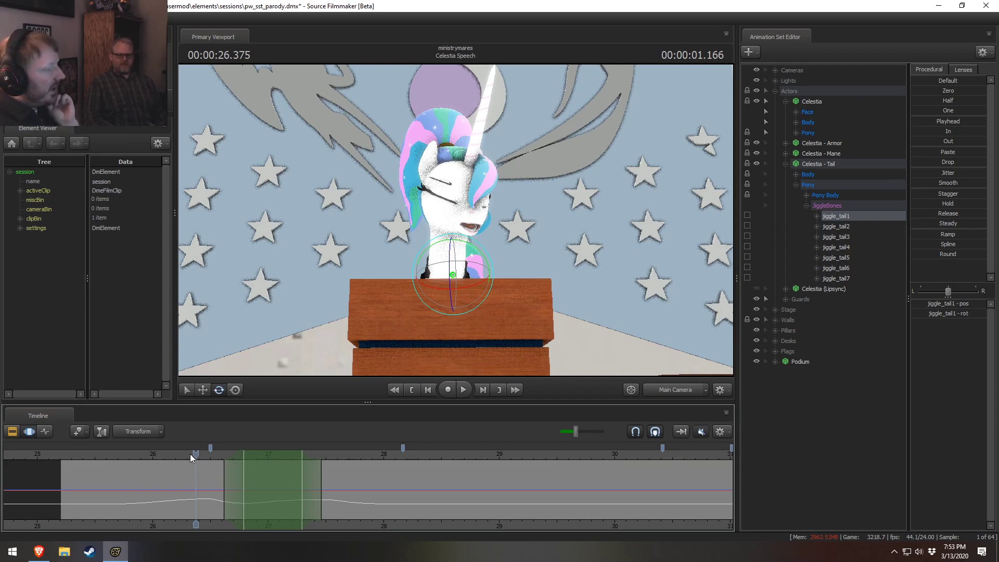
{"action": "left_click_drag", "start_coordinate": [196, 455], "coordinate": [204, 454]}
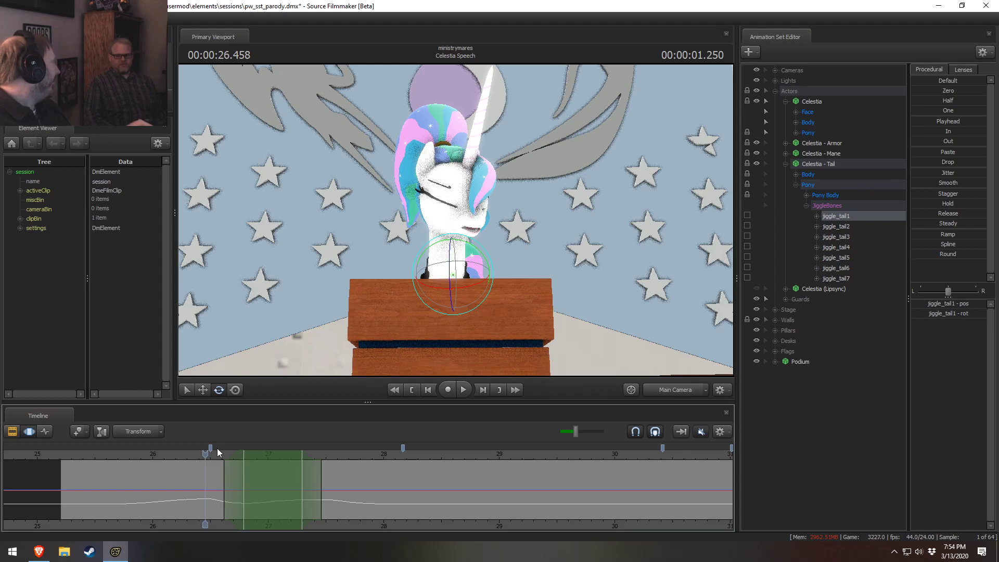
{"action": "left_click", "coordinate": [151, 453]}
{"action": "key", "text": "space"}
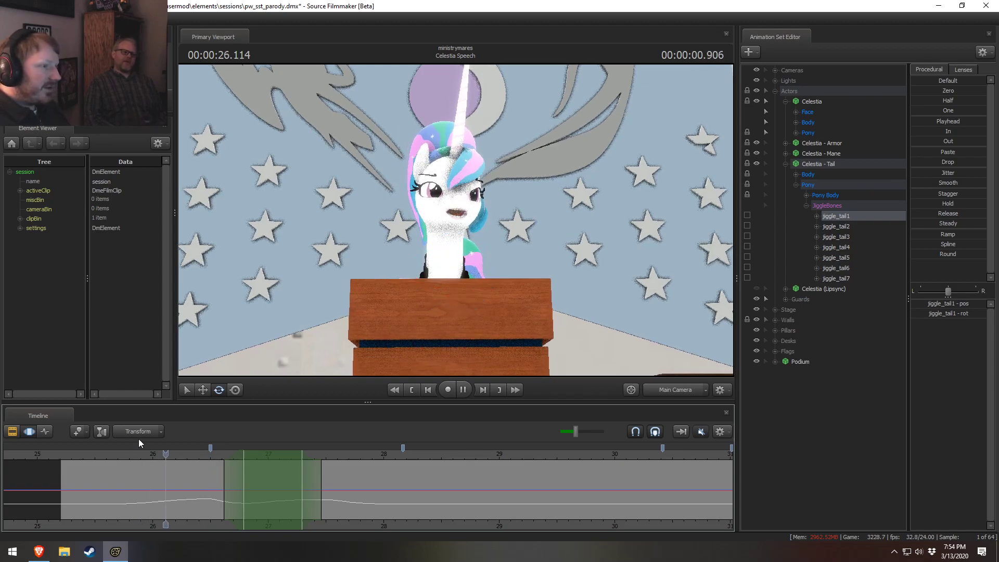
{"action": "left_click", "coordinate": [73, 454]}
{"action": "key", "text": "space"}
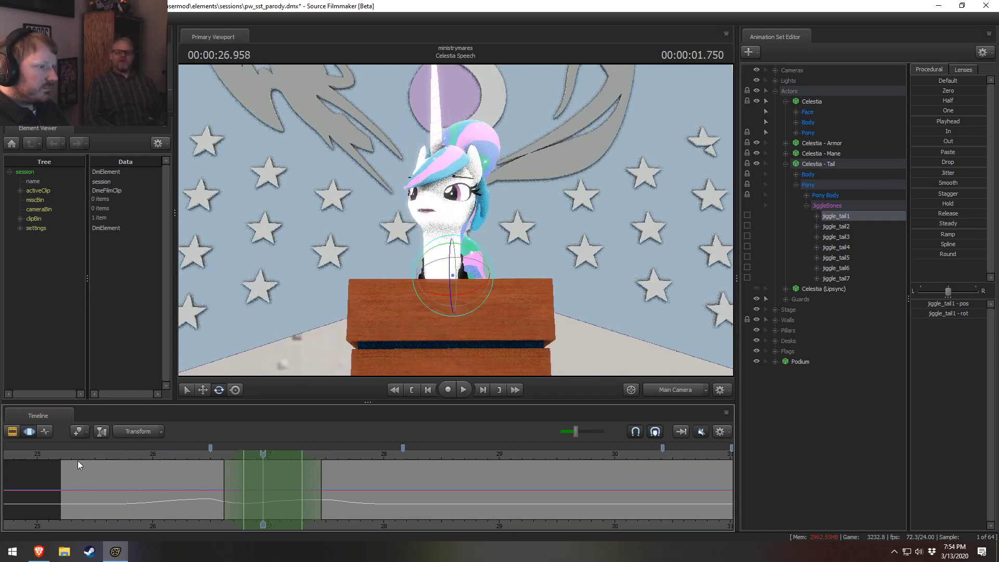
Step: Rotate jiggle_tail1 slightly at 00:00:25.583 with falloff from about 00:00:24.9 to 00:00:26.3, and play back the result
{"action": "left_click_drag", "start_coordinate": [66, 492], "coordinate": [106, 501]}
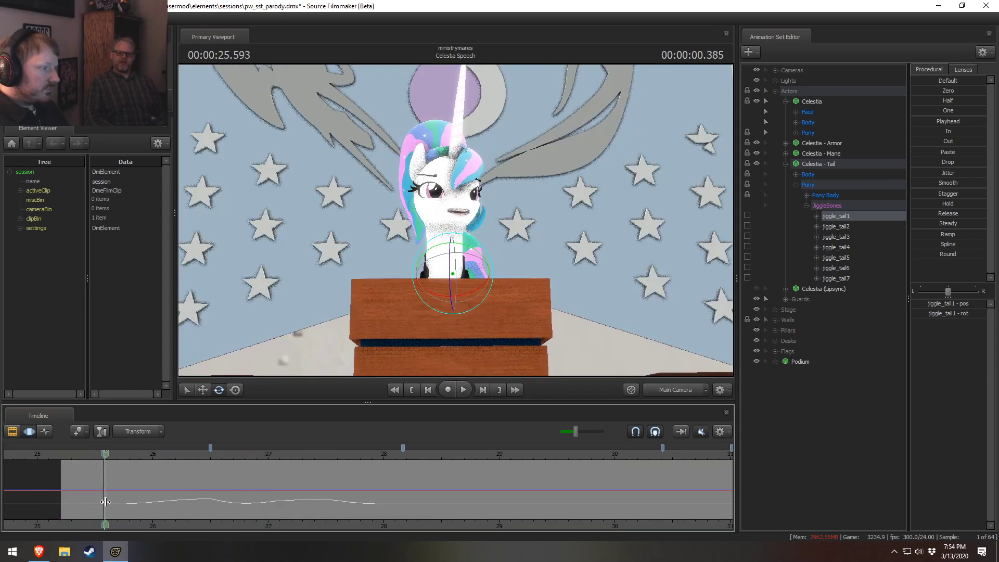
{"action": "scroll", "coordinate": [104, 500], "scroll_direction": "up", "scroll_amount": 6, "text": "shift"}
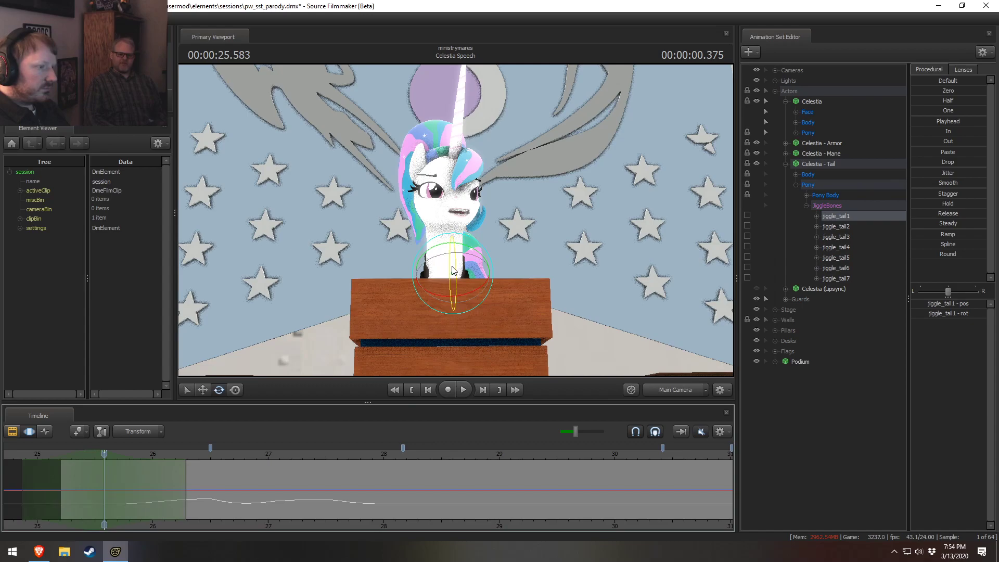
{"action": "left_click_drag", "start_coordinate": [452, 270], "coordinate": [452, 274]}
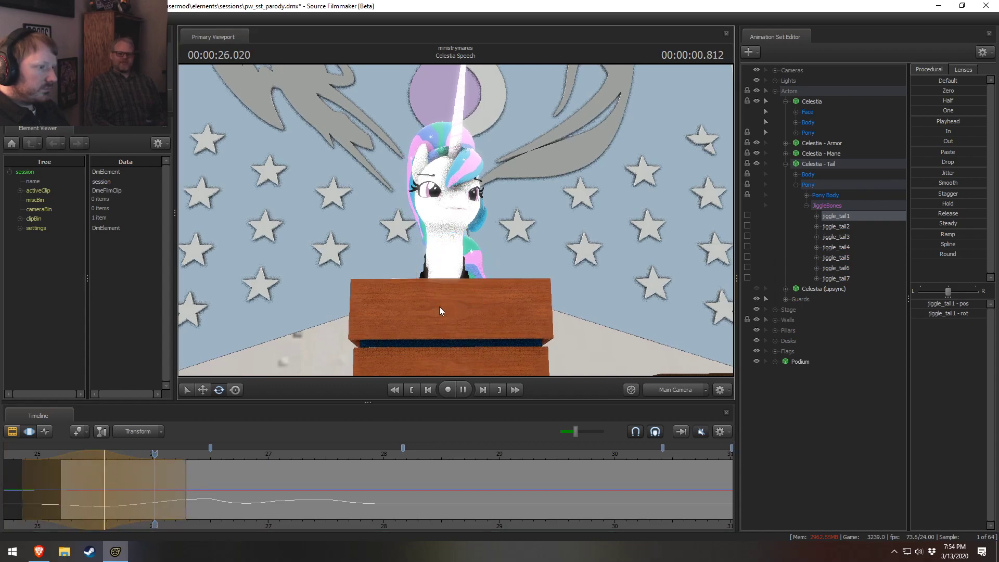
{"action": "key", "text": "space"}
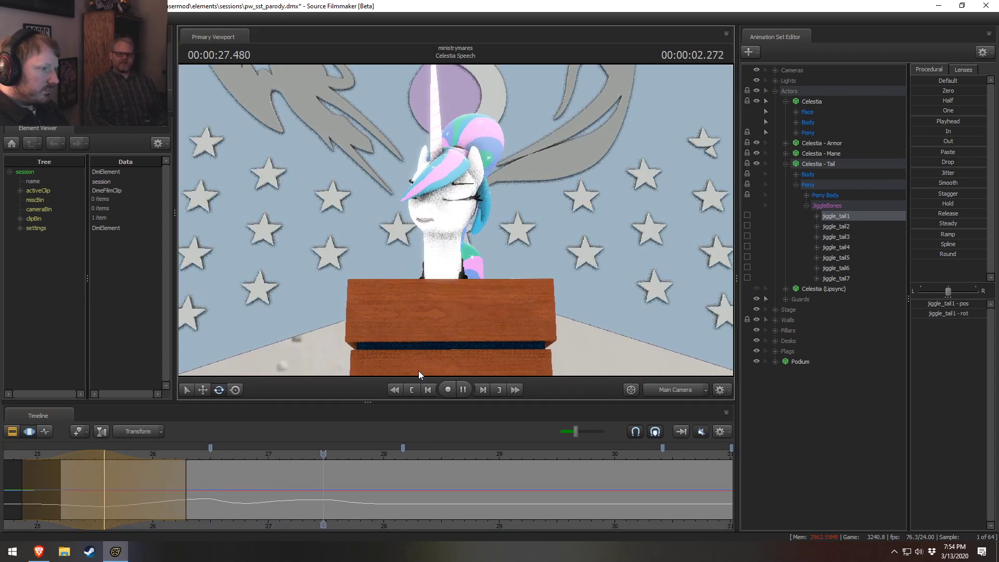
{"action": "key", "text": "space"}
Step: Review the tail motion after about 00:00:27.5 through the Work Camera
{"action": "left_click", "coordinate": [669, 395]}
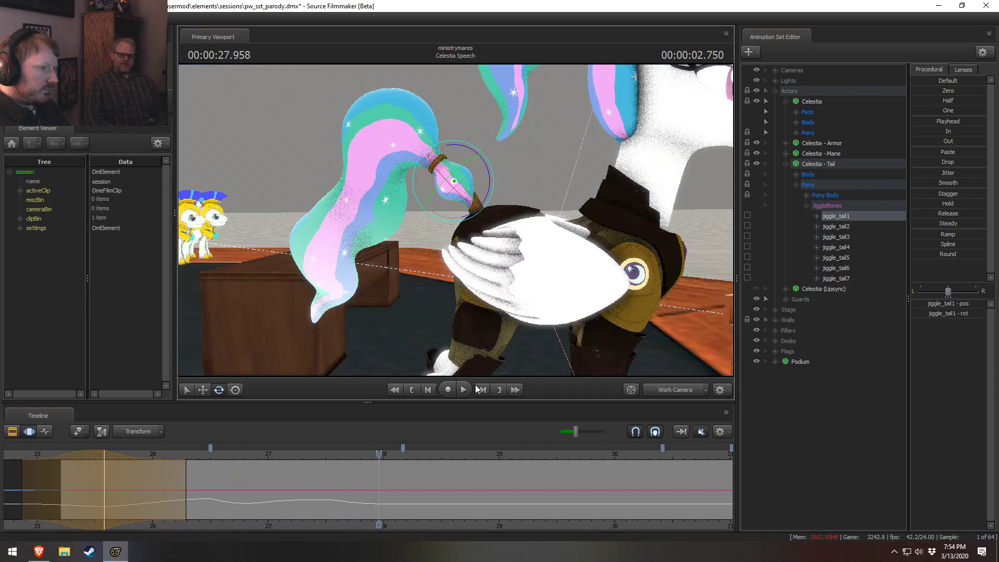
{"action": "left_click", "coordinate": [330, 458]}
{"action": "key", "text": "space"}
{"action": "key", "text": "space"}
Step: Rotate jiggle_tail1 slightly at 00:00:28.750 with falloff from about 00:00:28.25 to 00:00:29.15, and move the playhead to 00:00:28.125
{"action": "left_click_drag", "start_coordinate": [343, 486], "coordinate": [429, 514]}
{"action": "left_click", "coordinate": [471, 515], "text": "shift"}
{"action": "scroll", "coordinate": [470, 515], "scroll_direction": "up", "scroll_amount": 12, "text": "shift"}
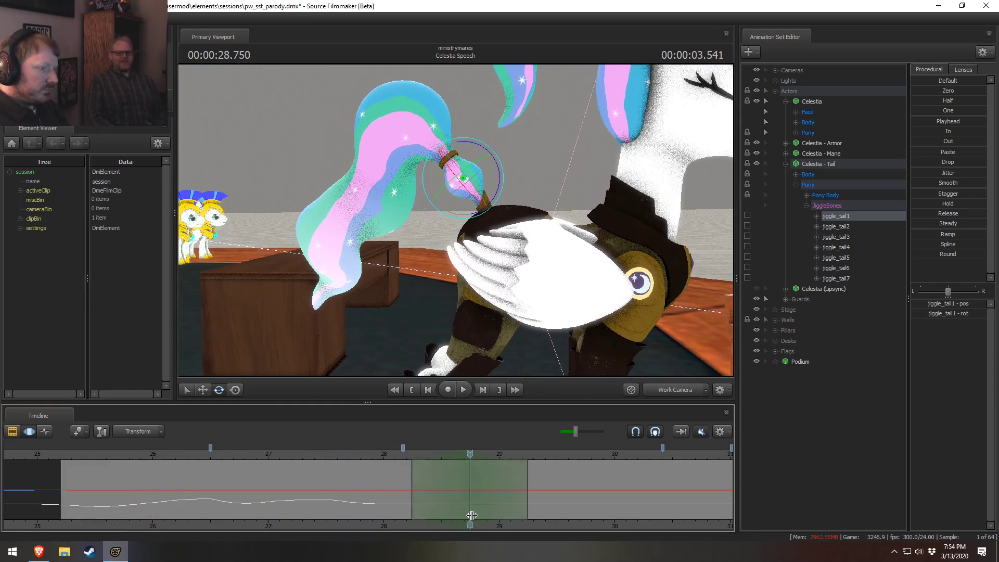
{"action": "left_click_drag", "start_coordinate": [530, 481], "coordinate": [520, 481]}
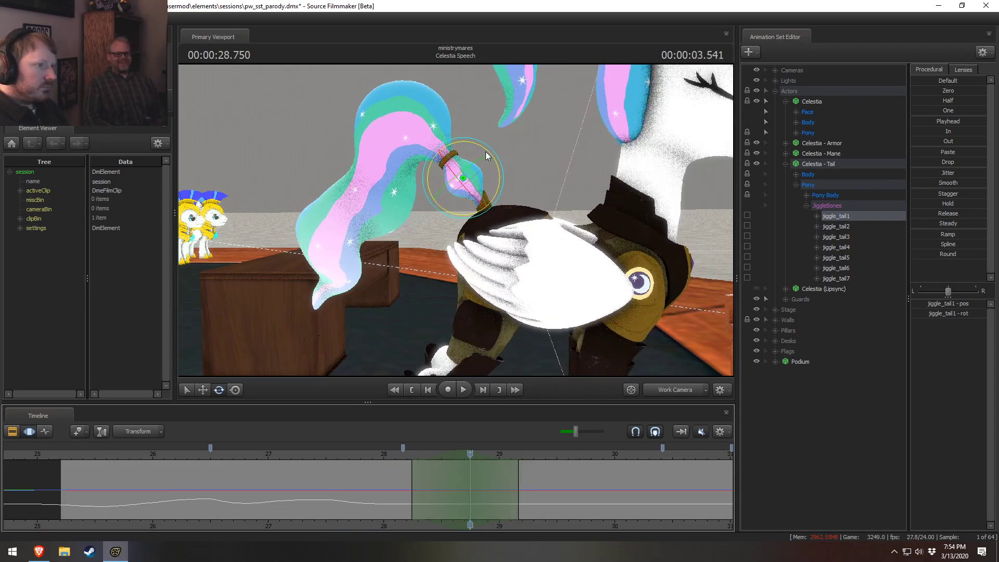
{"action": "left_click_drag", "start_coordinate": [485, 151], "coordinate": [480, 151]}
{"action": "left_click", "coordinate": [398, 453]}
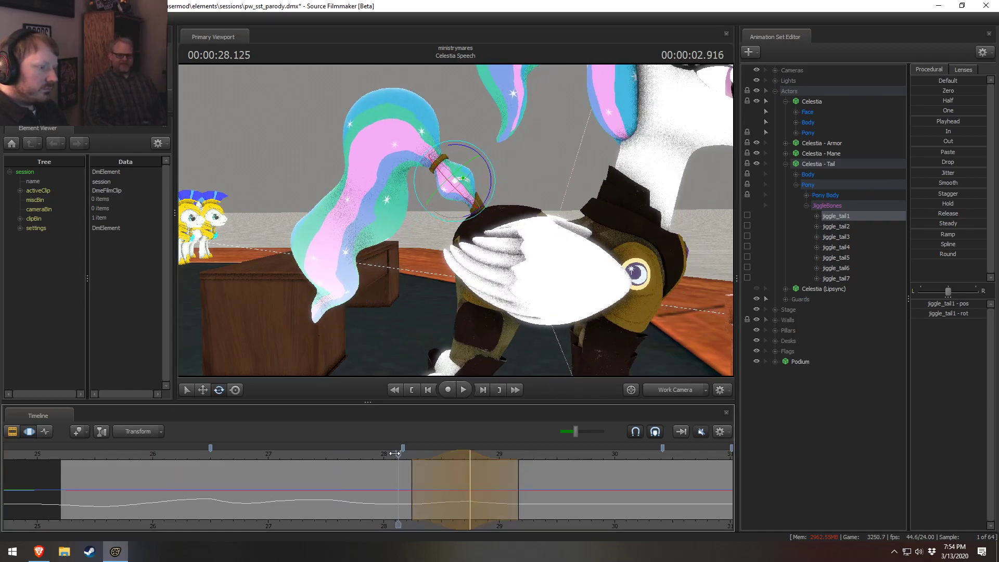
Step: Rotate jiggle_tail1 slightly at 00:00:28.708 with falloff from about 00:00:28.2 to 00:00:29.0
{"action": "key", "text": "space"}
{"action": "key", "text": "space"}
{"action": "left_click", "coordinate": [465, 455]}
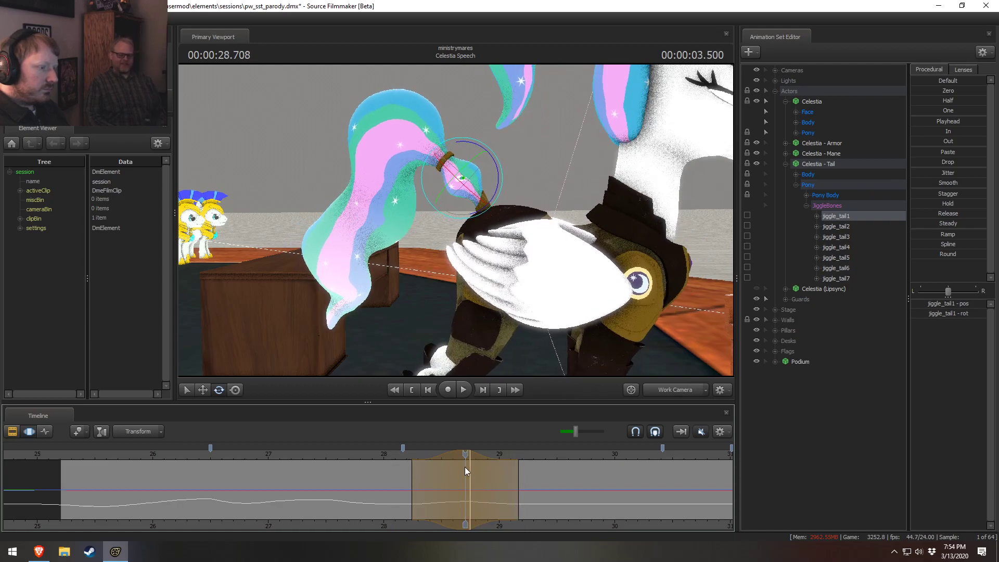
{"action": "left_click_drag", "start_coordinate": [519, 474], "coordinate": [465, 451]}
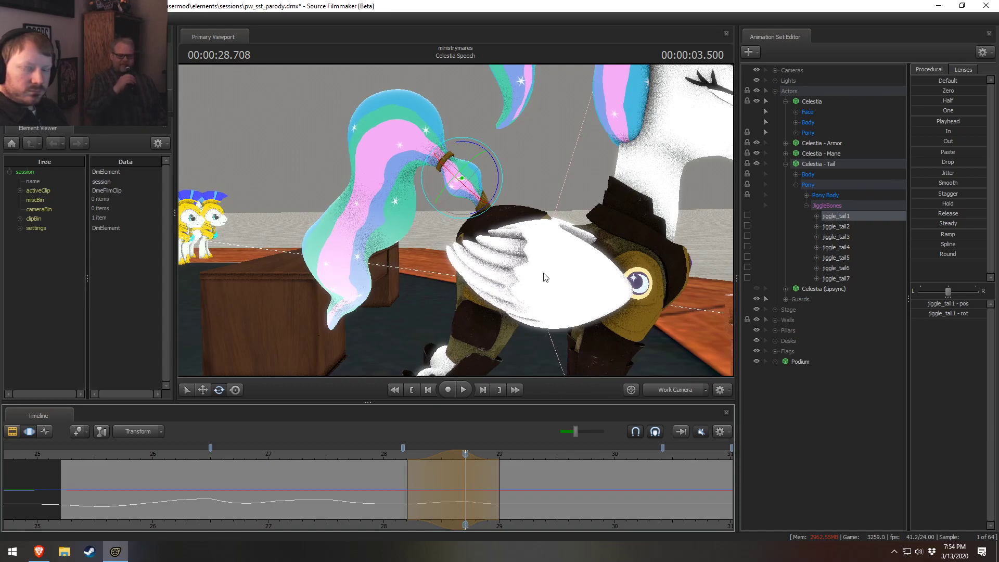
{"action": "left_click_drag", "start_coordinate": [475, 144], "coordinate": [471, 146]}
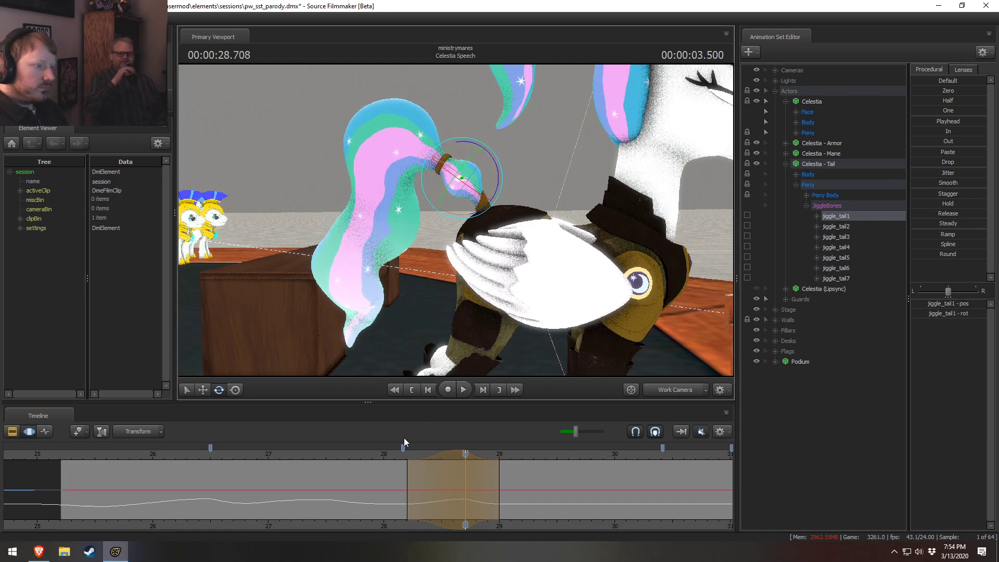
Step: Widen the jiggle_tail1 falloff to run from about 00:00:28.08 to 00:00:29.05 and play back the result
{"action": "left_click", "coordinate": [381, 466]}
{"action": "left_click_drag", "start_coordinate": [408, 480], "coordinate": [338, 450]}
{"action": "key", "text": "space"}
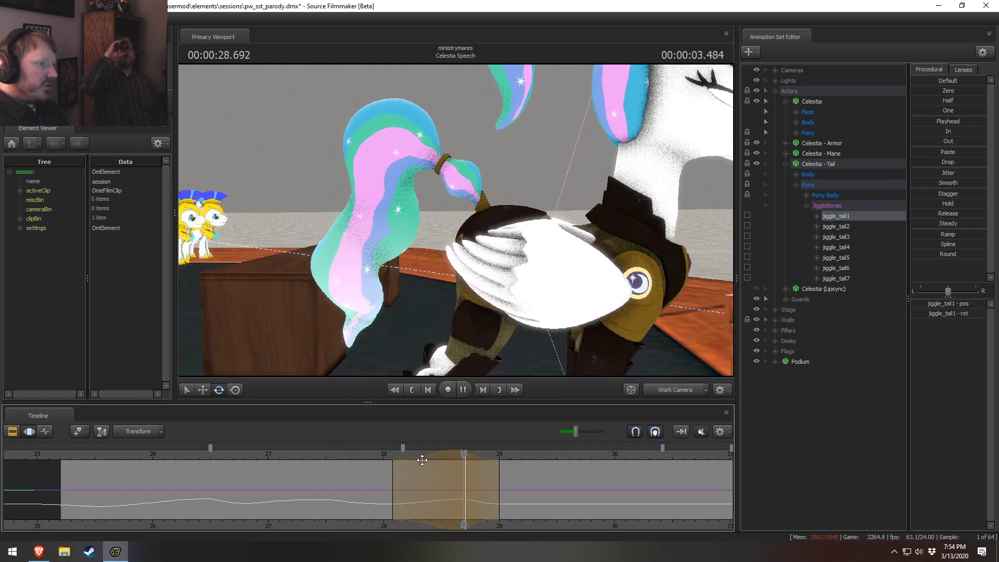
{"action": "key", "text": "space"}
{"action": "left_click_drag", "start_coordinate": [500, 492], "coordinate": [504, 489]}
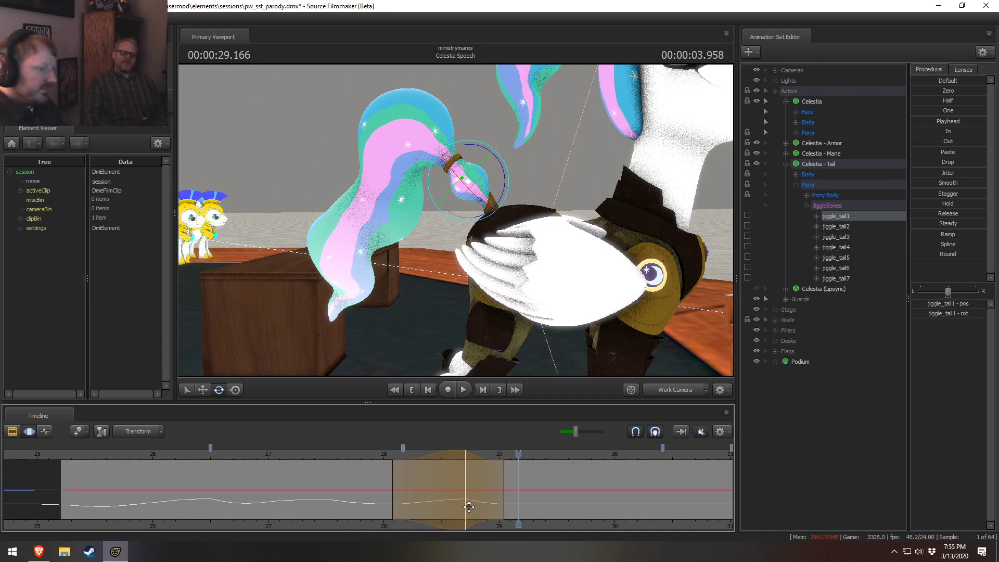
{"action": "key", "text": "space"}
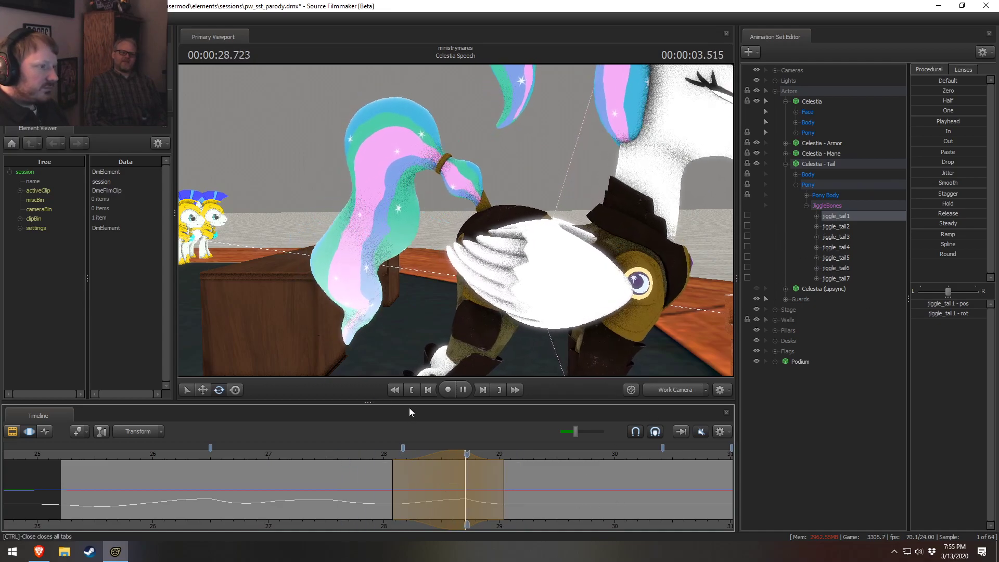
{"action": "key", "text": "space"}
Step: Tighten the falloff around the 00:00:28.708 tail pose to about 00:00:28.2 through 00:00:29.0, and play back the motion
{"action": "left_click_drag", "start_coordinate": [396, 473], "coordinate": [407, 473]}
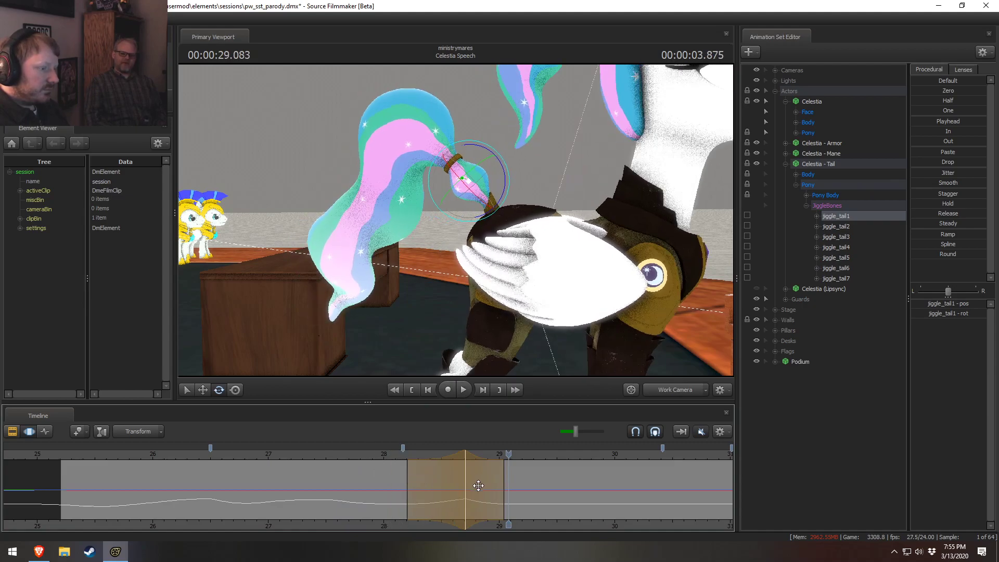
{"action": "key", "text": "space"}
{"action": "key", "text": "space"}
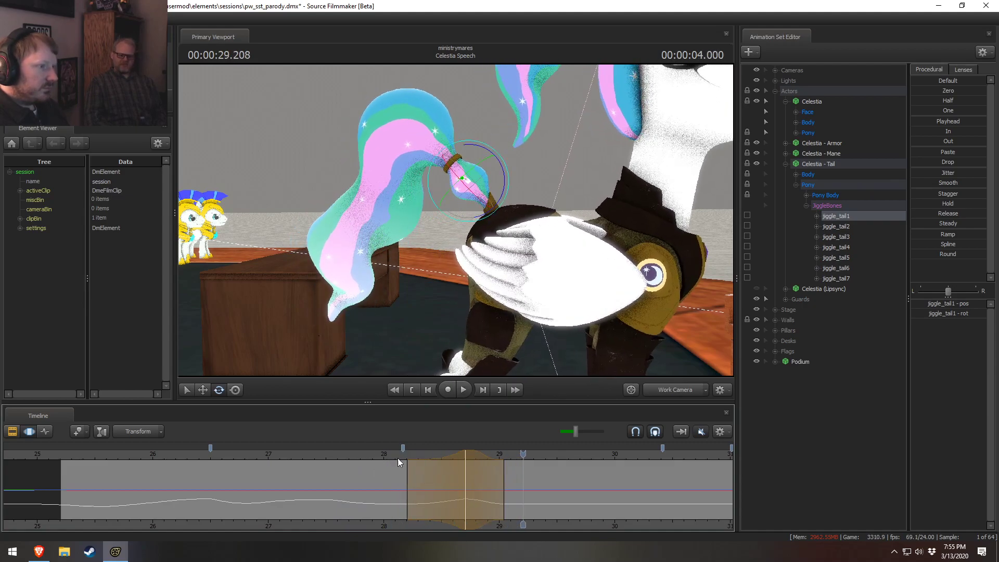
{"action": "left_click_drag", "start_coordinate": [501, 480], "coordinate": [497, 480]}
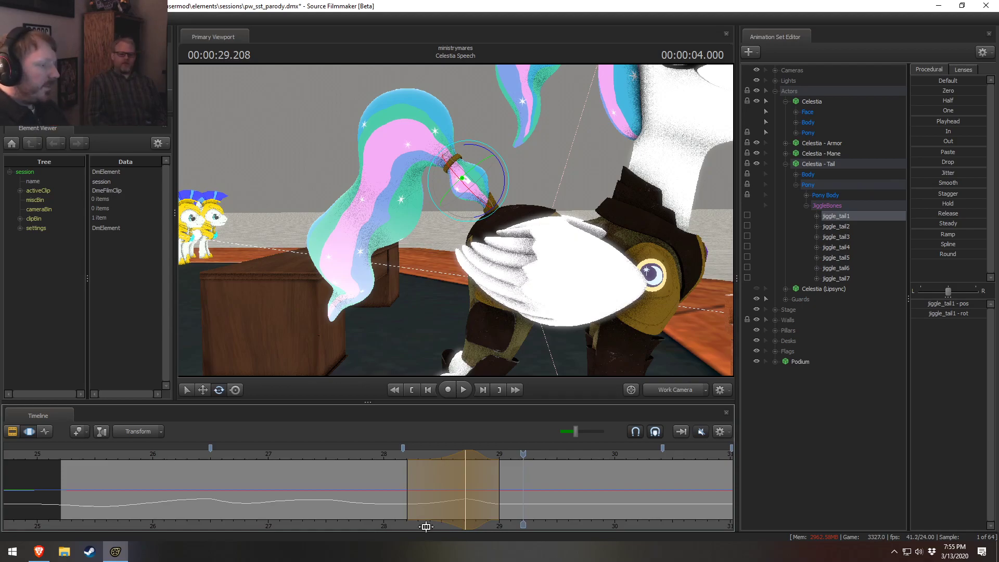
{"action": "left_click", "coordinate": [382, 455]}
{"action": "key", "text": "space"}
{"action": "key", "text": "space"}
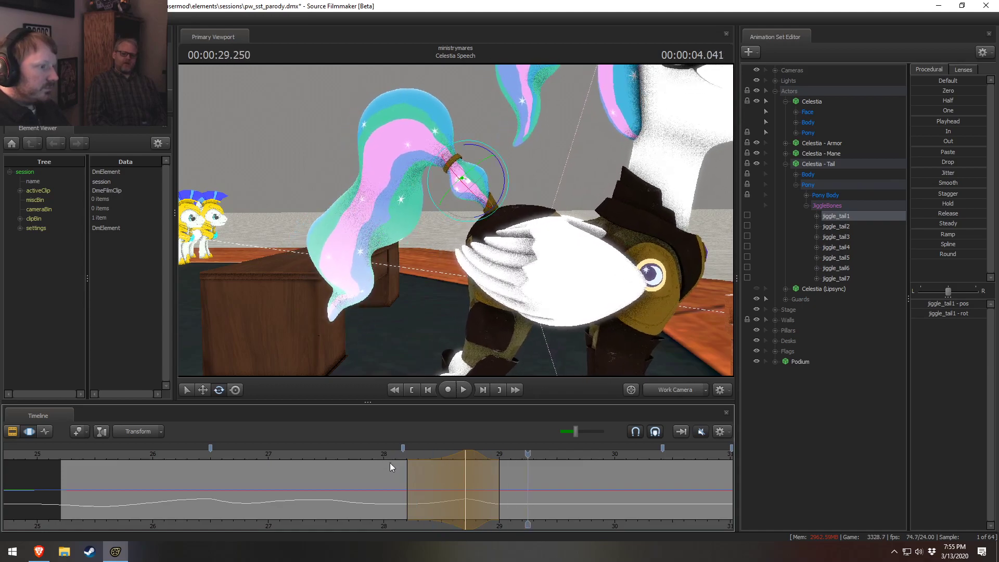
Step: Extend the falloff start to about 00:00:28.08 and play back the motion through the Work Camera and Main Camera
{"action": "left_click_drag", "start_coordinate": [409, 490], "coordinate": [395, 488]}
{"action": "left_click", "coordinate": [374, 454]}
{"action": "key", "text": "space"}
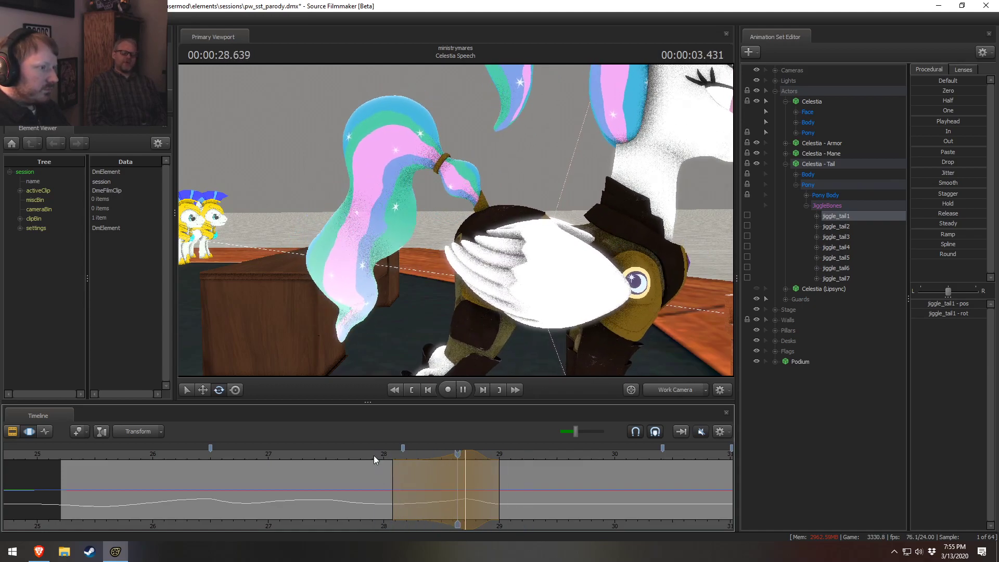
{"action": "key", "text": "space"}
{"action": "left_click", "coordinate": [365, 451]}
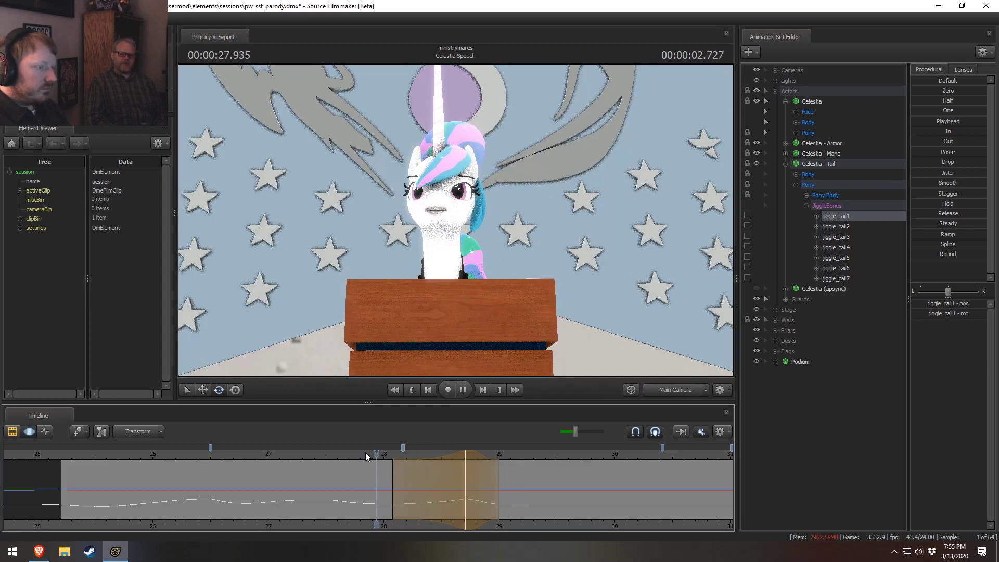
{"action": "key", "text": "space"}
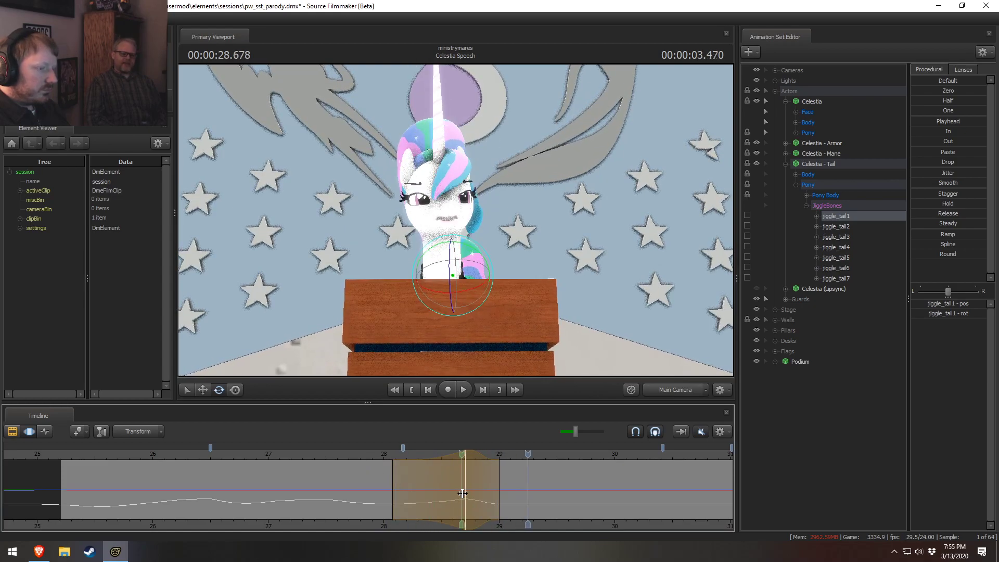
Step: Rotate jiggle_tail1 slightly through the Work Camera at 00:00:28.875 with falloff from about 00:00:28.6 to 00:00:29.15
{"action": "left_click", "coordinate": [476, 493], "text": "shift"}
{"action": "scroll", "coordinate": [476, 493], "scroll_direction": "up", "scroll_amount": 5}
{"action": "left_click", "coordinate": [486, 494], "text": "shift"}
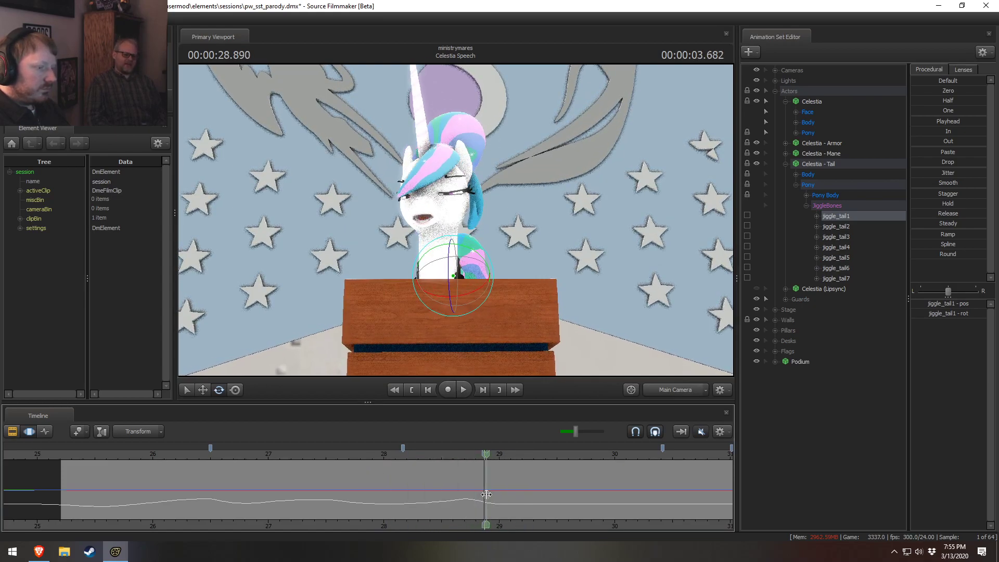
{"action": "scroll", "coordinate": [486, 494], "scroll_direction": "up", "scroll_amount": 5}
{"action": "scroll", "coordinate": [486, 494], "scroll_direction": "down", "scroll_amount": 1}
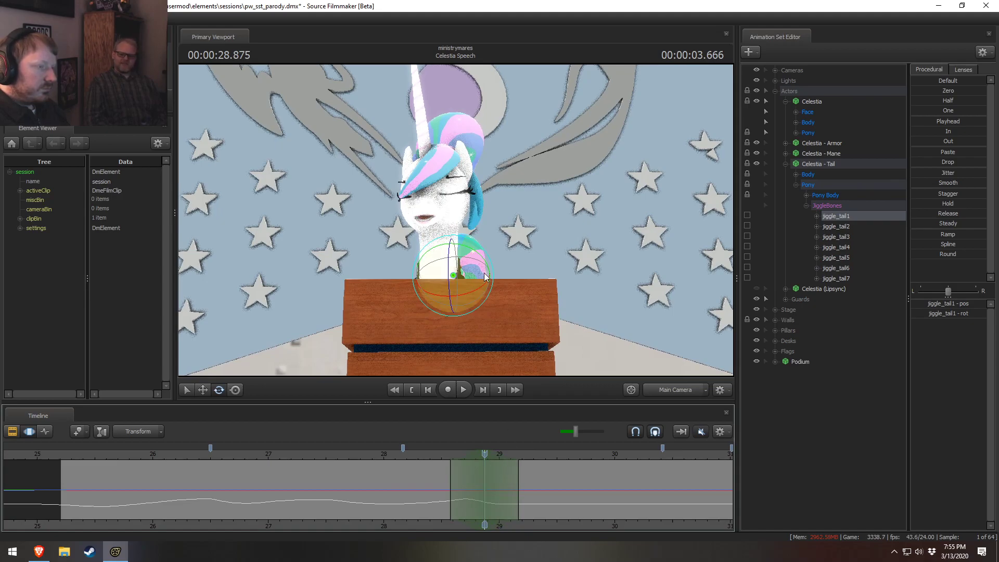
{"action": "left_click", "coordinate": [675, 389]}
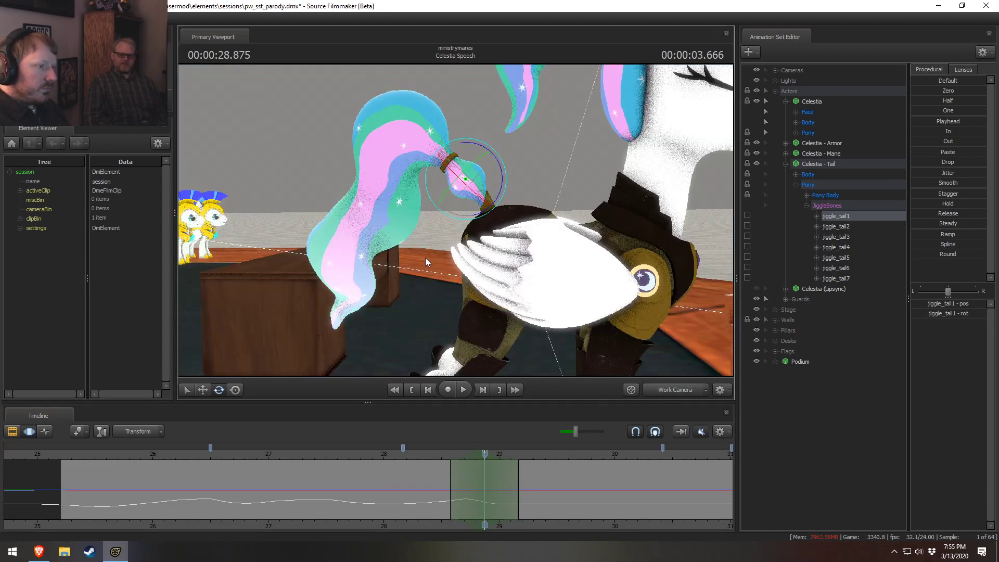
{"action": "left_click_drag", "start_coordinate": [498, 165], "coordinate": [500, 166]}
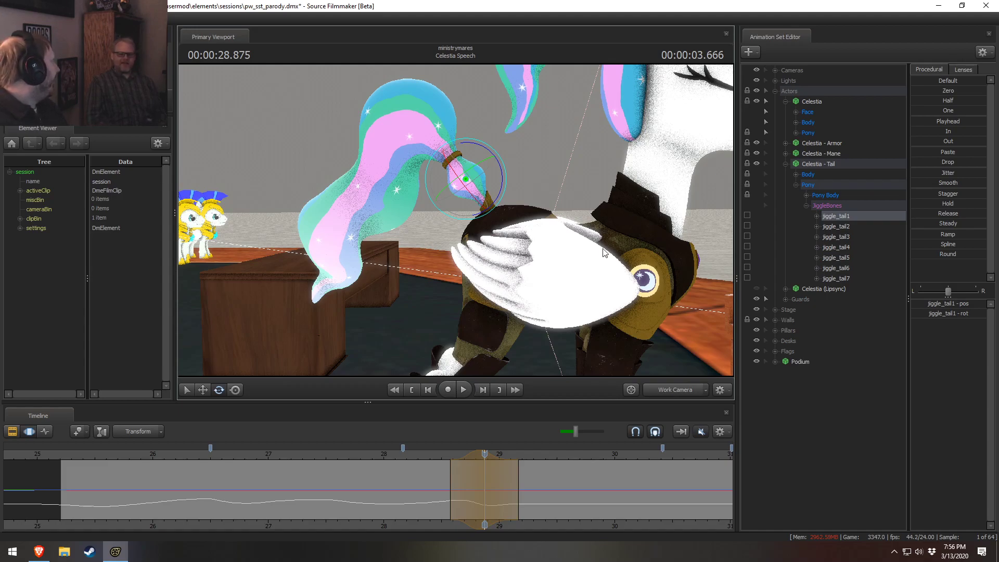
Step: Shift the tail pose's peak to about 00:00:28.95, extend its falloff to about 00:00:29.5, and play back the result
{"action": "left_click", "coordinate": [437, 457]}
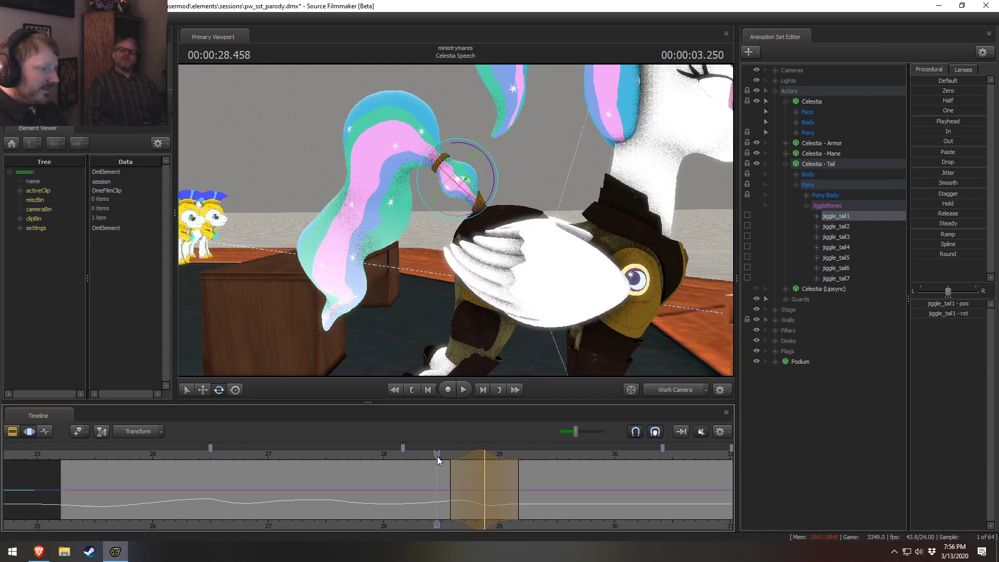
{"action": "key", "text": "space"}
{"action": "key", "text": "space"}
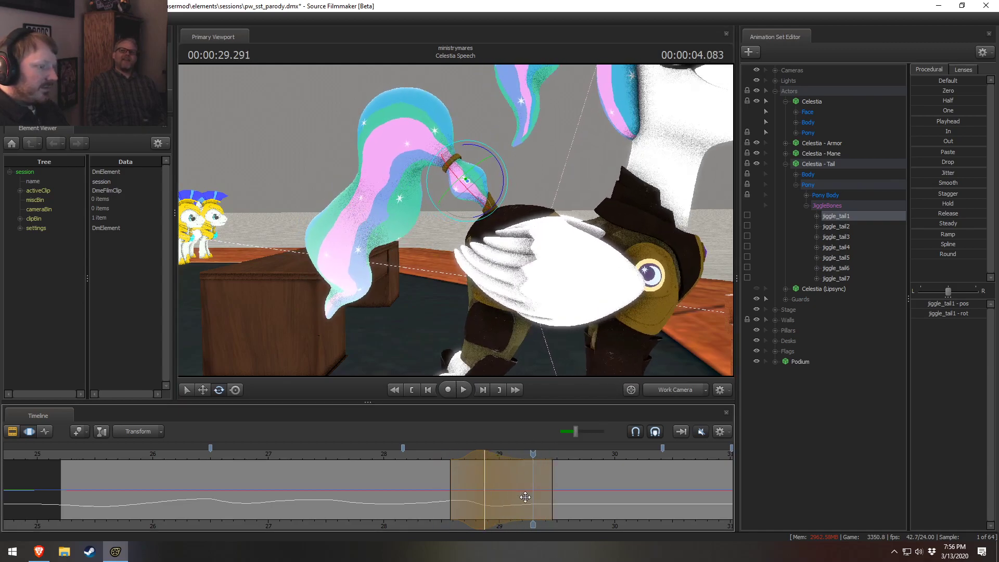
{"action": "left_click", "coordinate": [429, 456]}
{"action": "key", "text": "space"}
{"action": "key", "text": "space"}
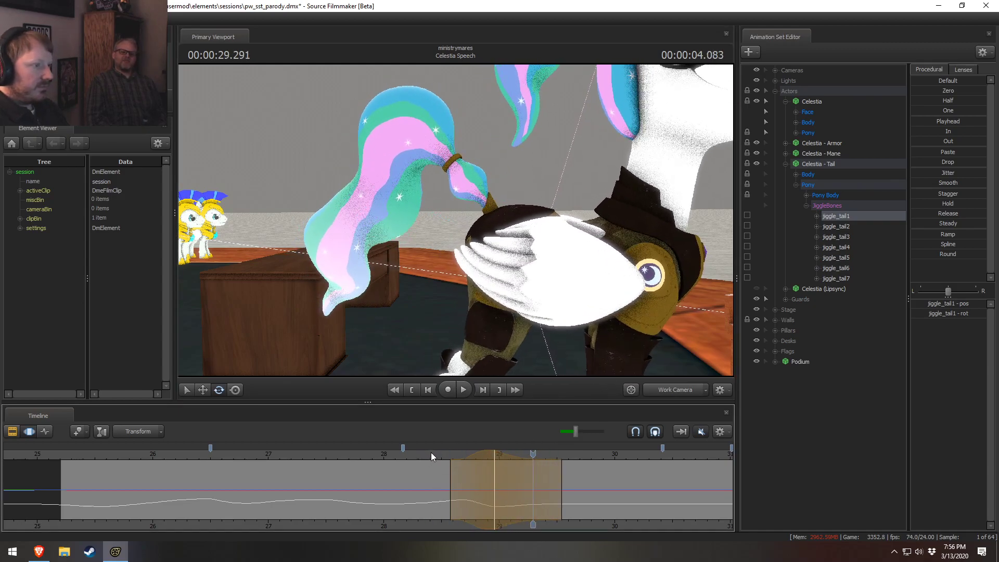
Step: Play back the retimed tail motion from about 00:00:28.2 and move the playhead to 00:00:29.291
{"action": "left_click", "coordinate": [416, 452]}
{"action": "left_click_drag", "start_coordinate": [416, 451], "coordinate": [411, 452]}
{"action": "key", "text": "space"}
{"action": "key", "text": "space"}
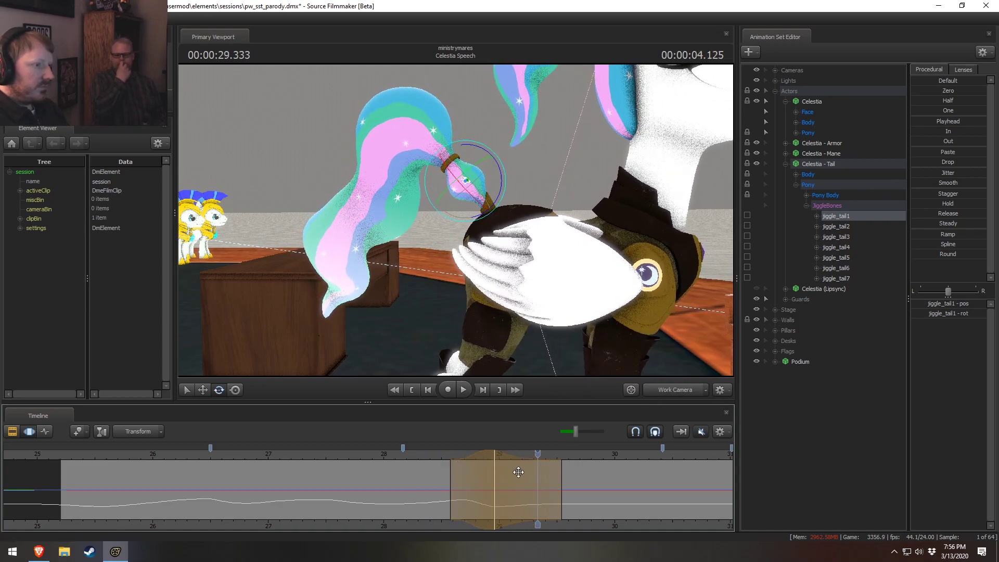
{"action": "middle_click_drag", "start_coordinate": [612, 527], "coordinate": [439, 514]}
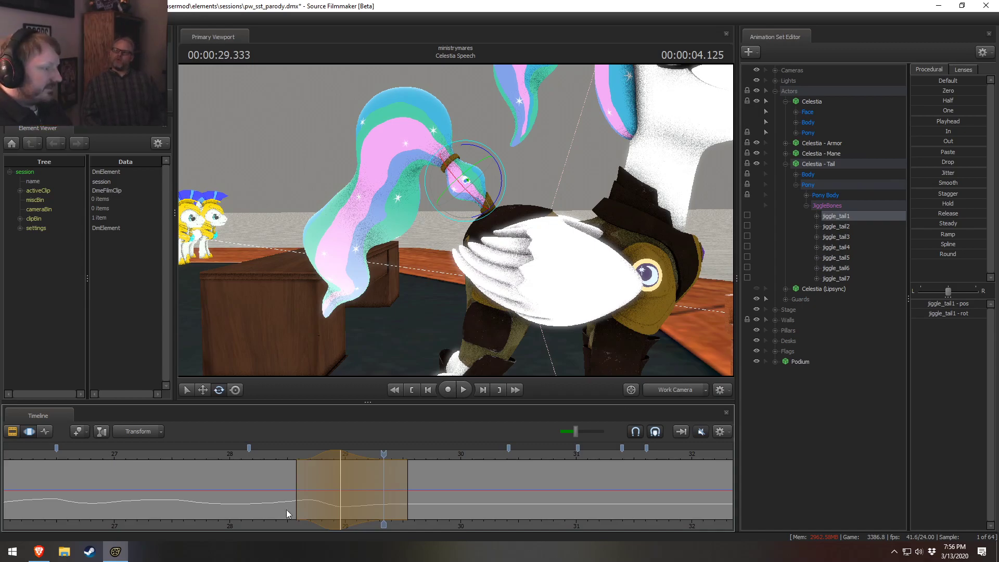
{"action": "key", "text": "Left"}
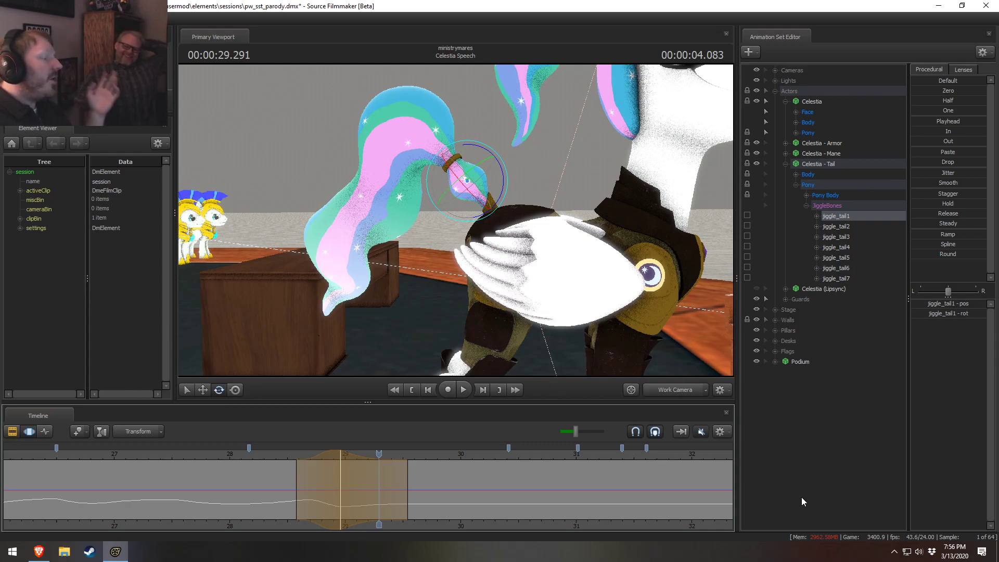
Step: Review the motion after about 00:00:28.5 through the Work Camera, and play it back through the Main Camera
{"action": "scroll", "coordinate": [529, 512], "scroll_direction": "down", "scroll_amount": 5}
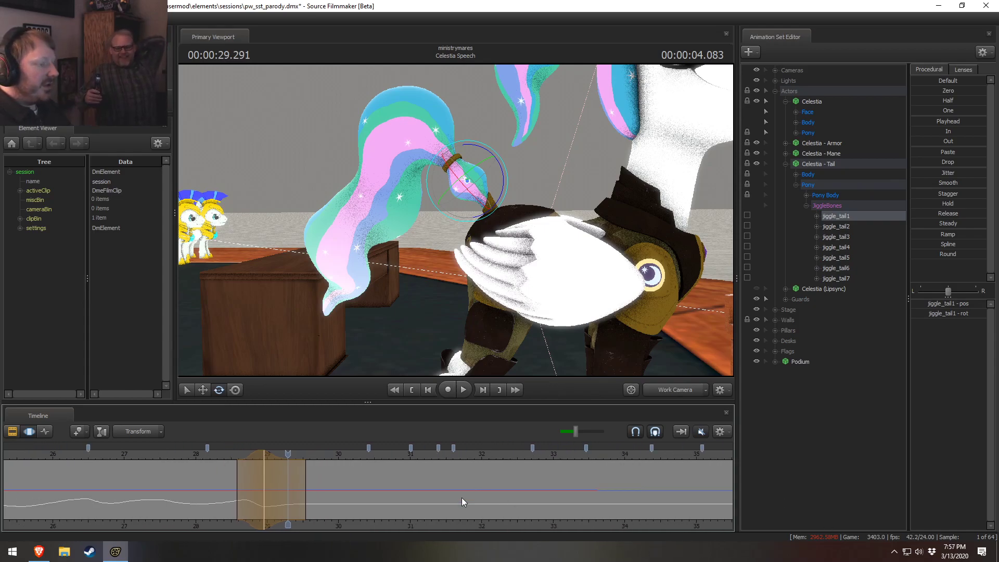
{"action": "key", "text": "space"}
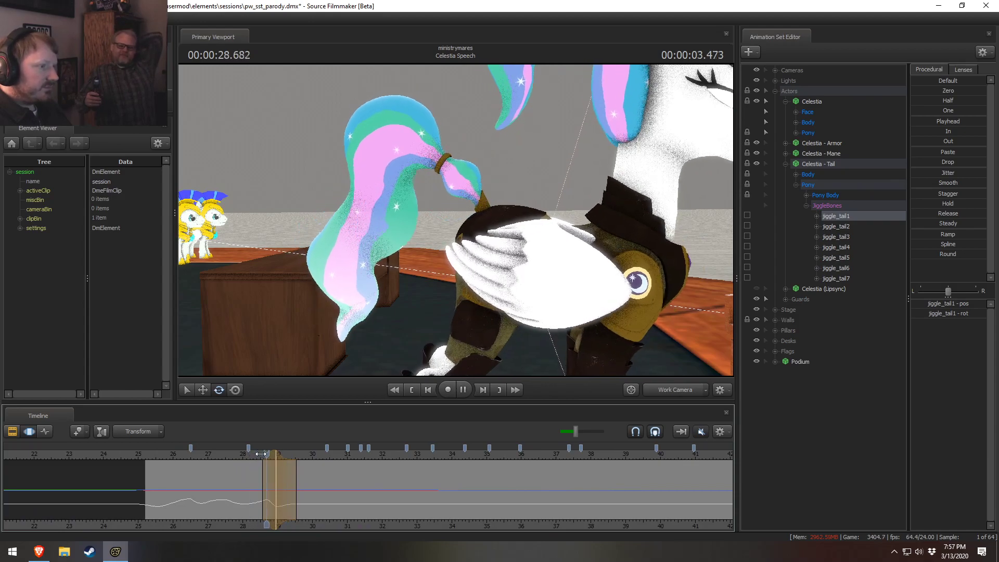
{"action": "key", "text": "space"}
{"action": "left_click_drag", "start_coordinate": [276, 477], "coordinate": [314, 487]}
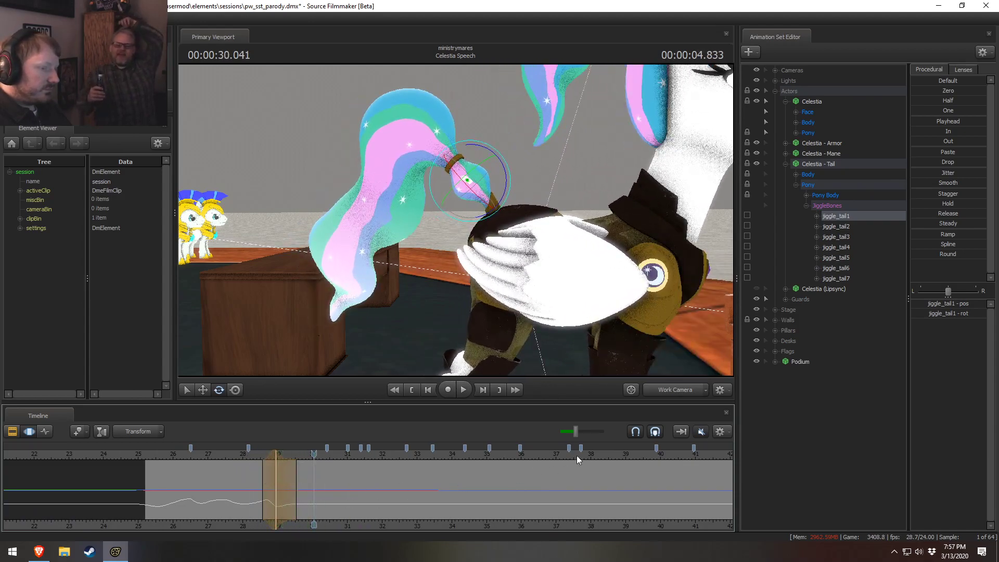
{"action": "left_click", "coordinate": [673, 389]}
{"action": "key", "text": "space"}
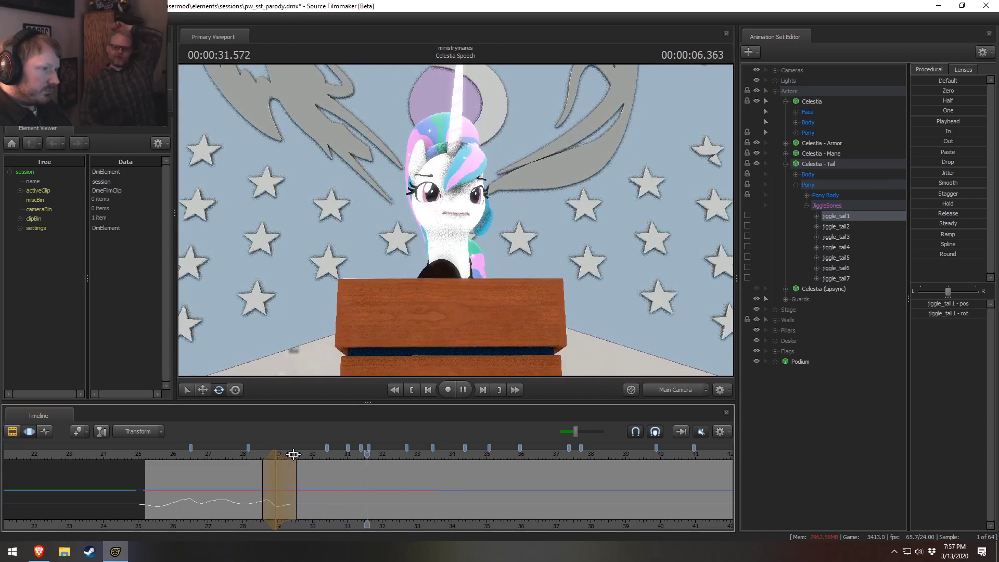
{"action": "key", "text": "space"}
Step: Lower the tail at jiggle_tail1 over a hold from about 00:00:29.7 to 00:00:31.0, with falloff from 00:00:29.3 to 00:00:31.45
{"action": "left_click_drag", "start_coordinate": [287, 468], "coordinate": [325, 515]}
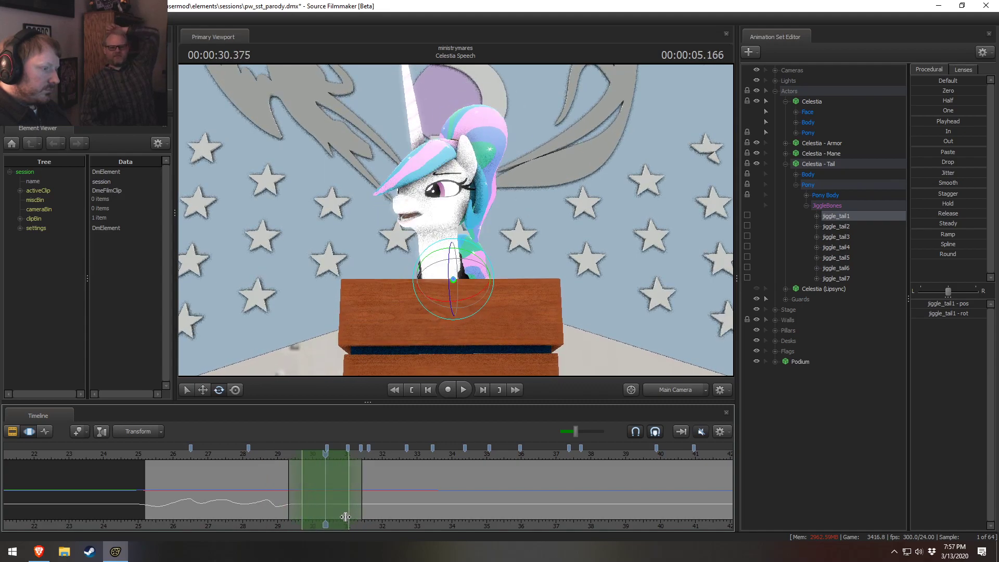
{"action": "scroll", "coordinate": [327, 493], "scroll_direction": "up", "scroll_amount": 2}
{"action": "scroll", "coordinate": [326, 493], "scroll_direction": "up", "scroll_amount": 2}
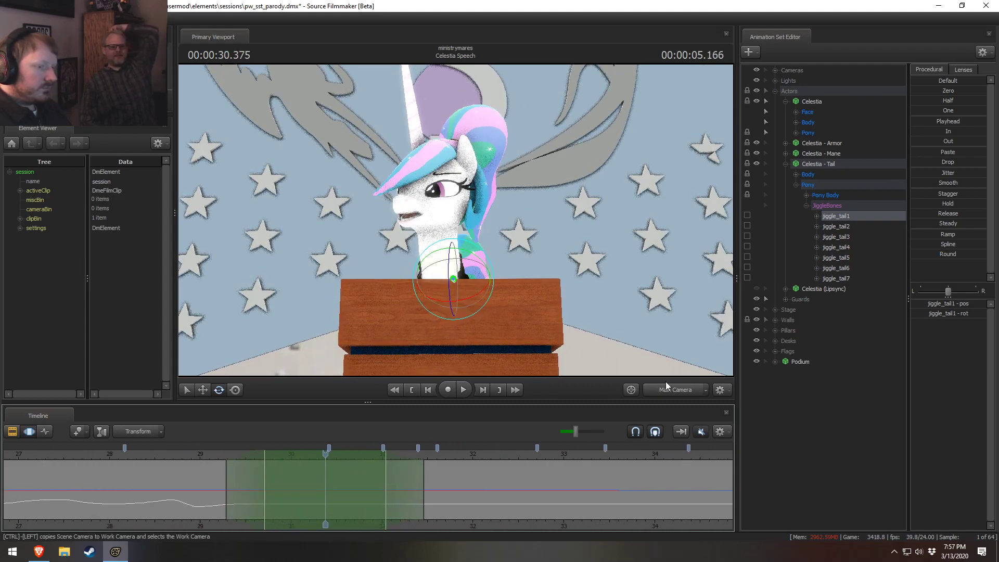
{"action": "left_click", "coordinate": [671, 389]}
{"action": "left_click_drag", "start_coordinate": [500, 172], "coordinate": [473, 169]}
{"action": "key", "text": "w"}
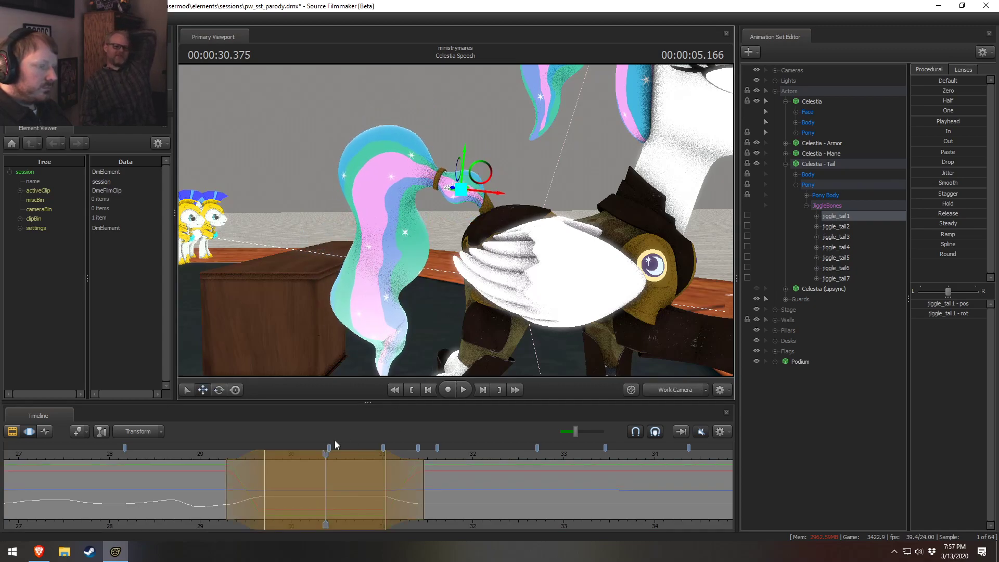
Step: Play back the lowered tail, narrow its hold to about 00:00:29.85 through 00:00:30.9, and move the playhead to 00:00:29.000
{"action": "left_click", "coordinate": [201, 454]}
{"action": "key", "text": "space"}
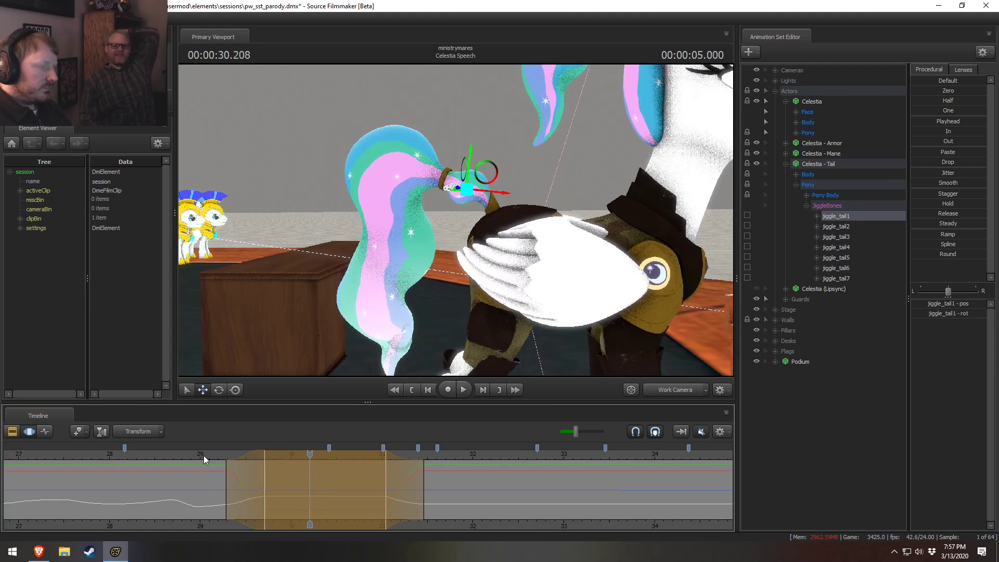
{"action": "left_click_drag", "start_coordinate": [265, 483], "coordinate": [279, 483]}
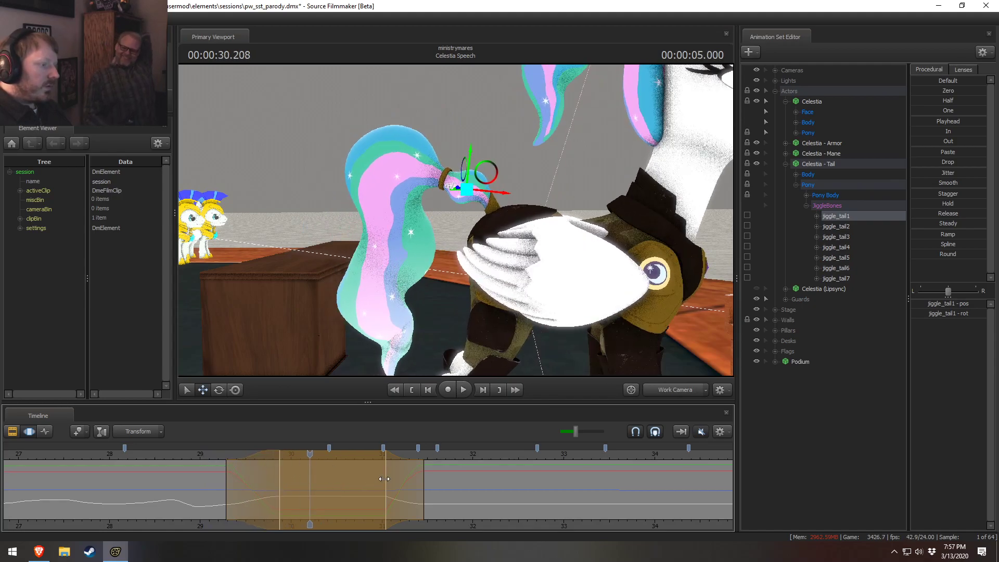
{"action": "left_click_drag", "start_coordinate": [385, 476], "coordinate": [374, 476]}
{"action": "left_click", "coordinate": [190, 454]}
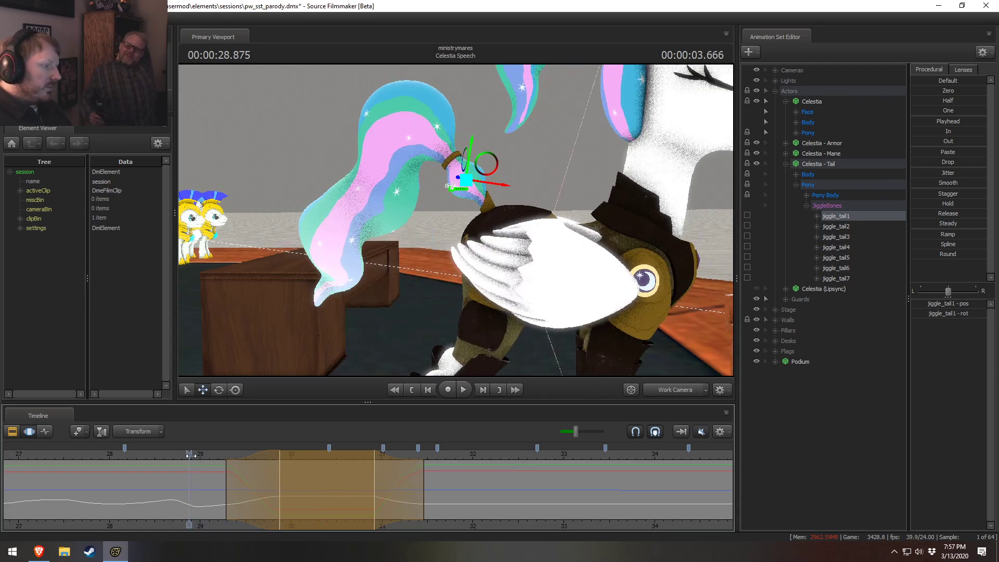
{"action": "left_click", "coordinate": [198, 454]}
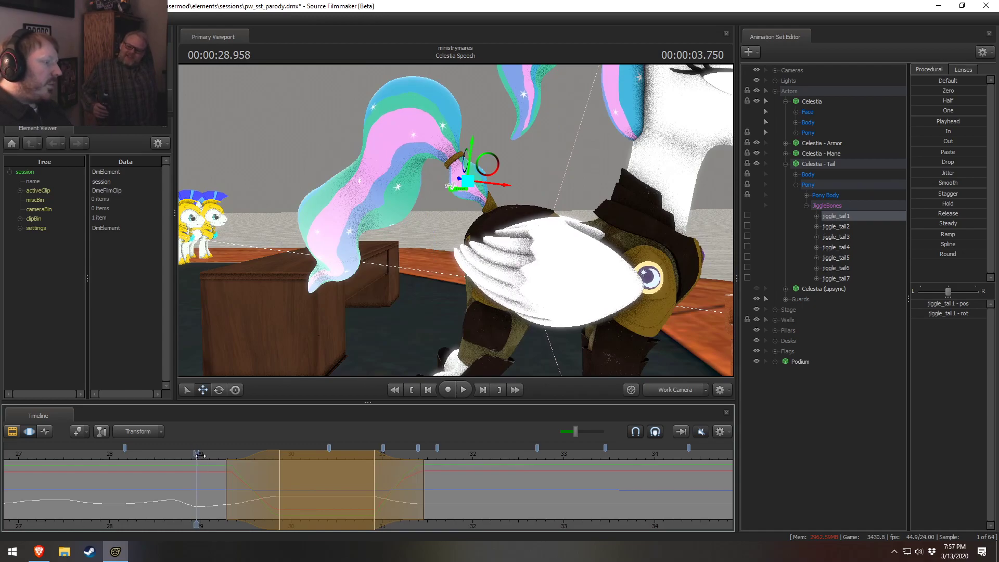
{"action": "left_click", "coordinate": [200, 456]}
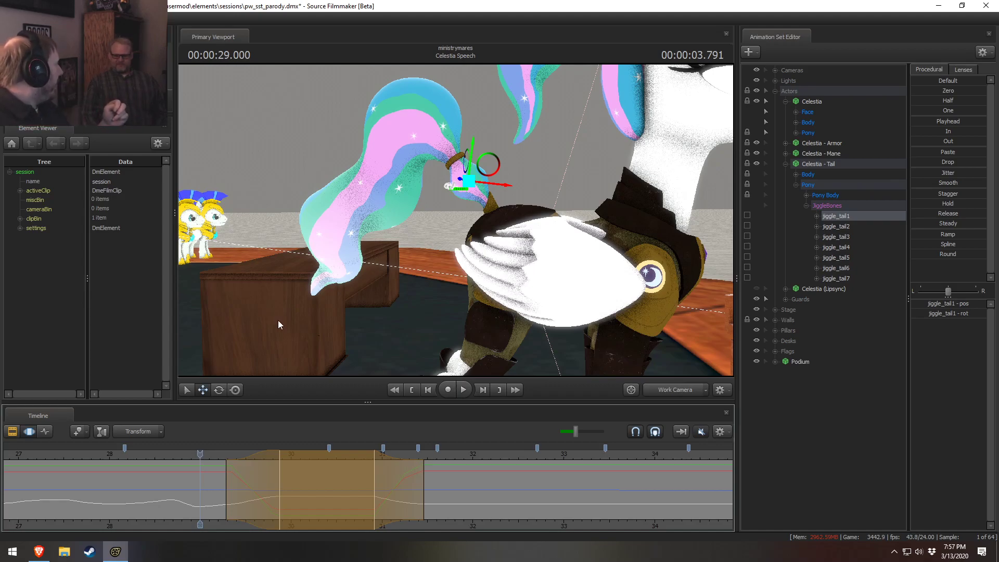
Step: Play from 00:00:29.000, and rotate the tail down at jiggle_tail1 around 00:00:29.666 with falloff from about 00:00:29.17 to 00:00:30.2
{"action": "left_click", "coordinate": [204, 454]}
{"action": "left_click_drag", "start_coordinate": [203, 454], "coordinate": [202, 454]}
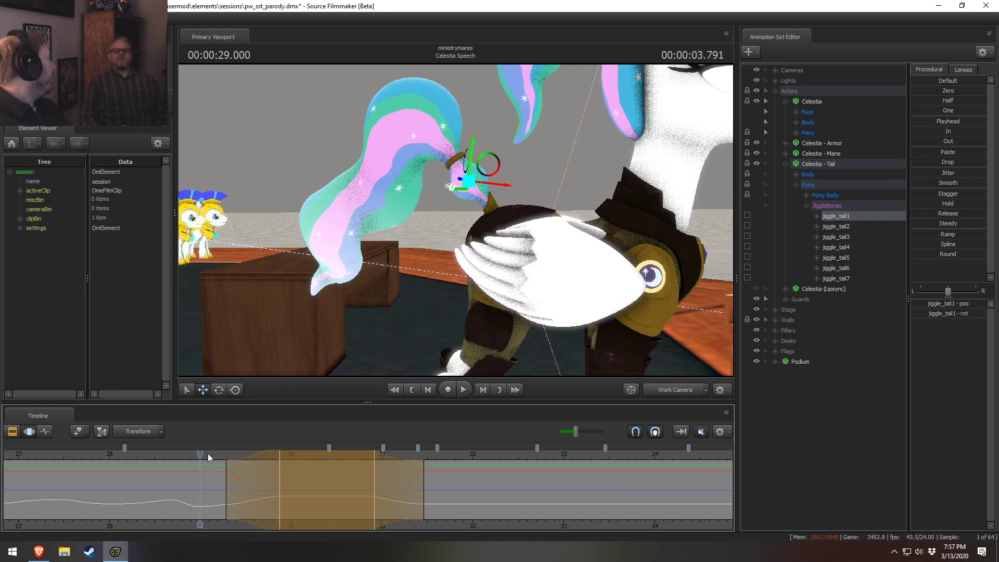
{"action": "key", "text": "space"}
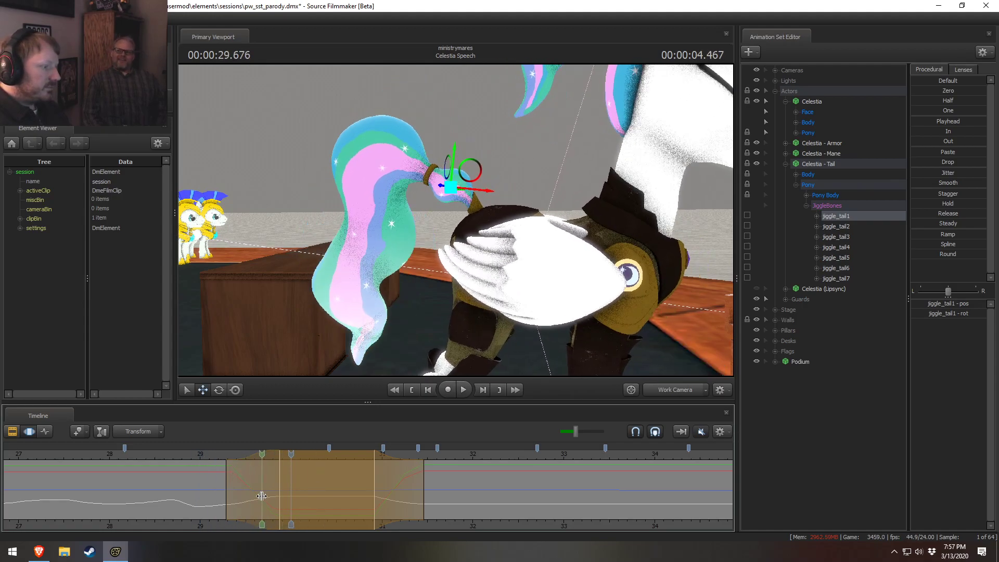
{"action": "left_click", "coordinate": [261, 496]}
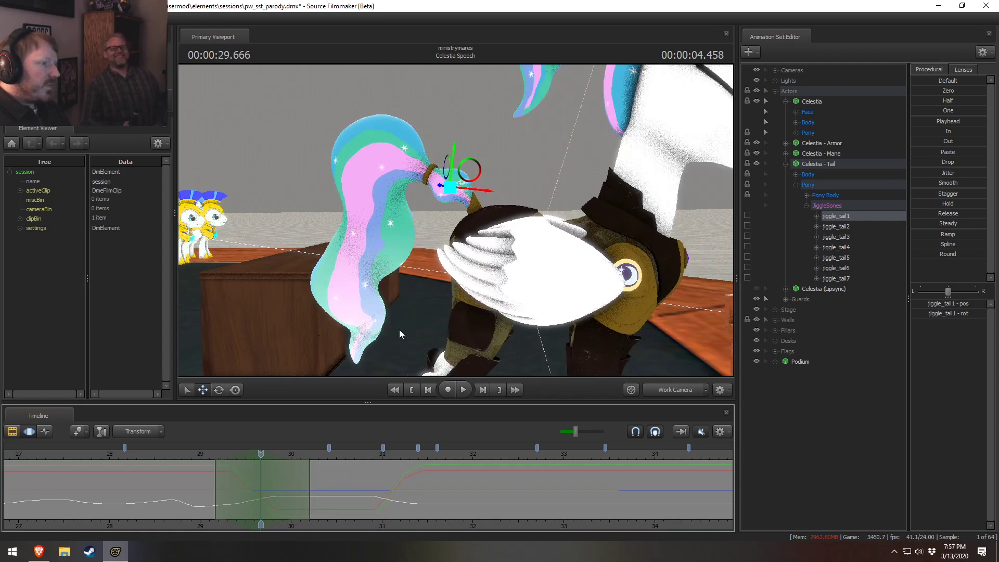
{"action": "key", "text": "e"}
{"action": "left_click_drag", "start_coordinate": [487, 179], "coordinate": [486, 170]}
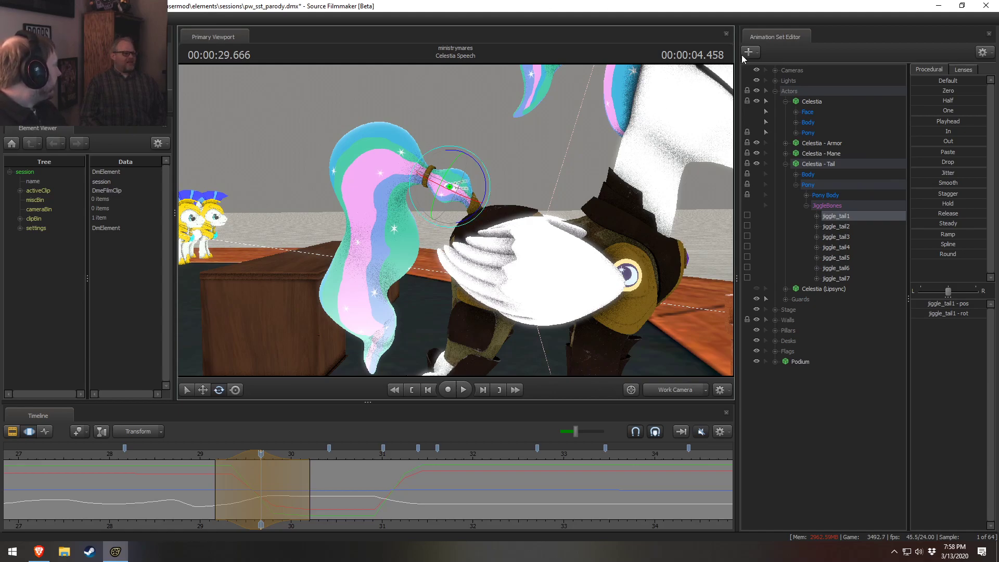
Step: Play back the tail dip from 00:00:29.083, end its falloff at about 00:00:30.0 and move its peak to about 00:00:29.58
{"action": "left_click", "coordinate": [209, 454]}
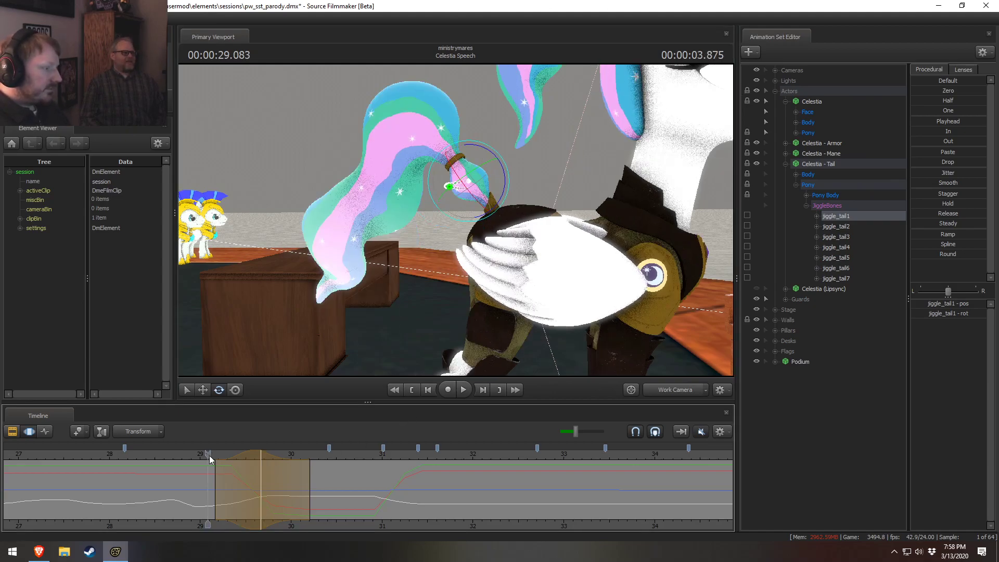
{"action": "key", "text": "space"}
{"action": "key", "text": "space"}
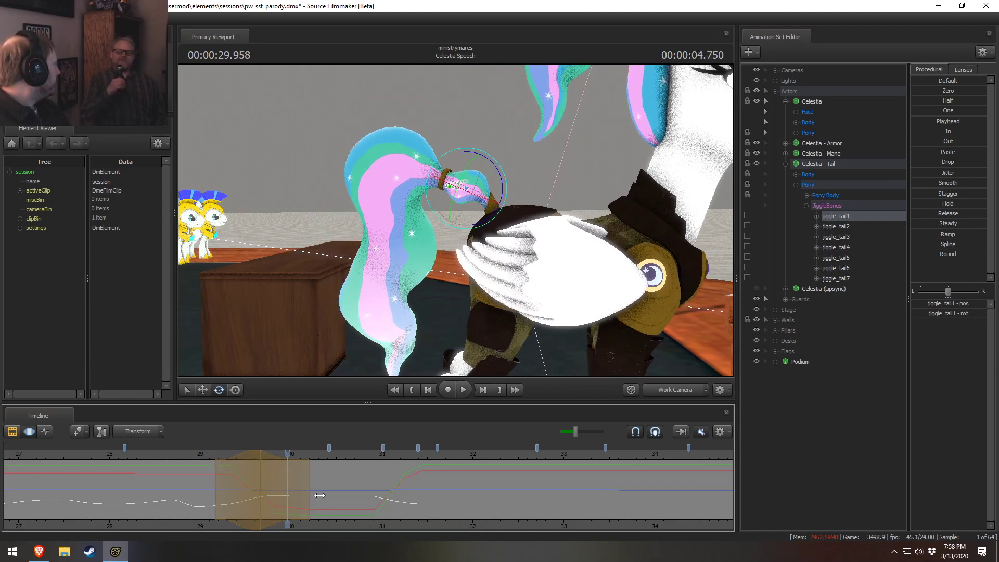
{"action": "left_click_drag", "start_coordinate": [312, 484], "coordinate": [307, 483]}
{"action": "scroll", "coordinate": [270, 486], "scroll_direction": "down", "scroll_amount": 2}
{"action": "left_click_drag", "start_coordinate": [254, 454], "coordinate": [240, 453]}
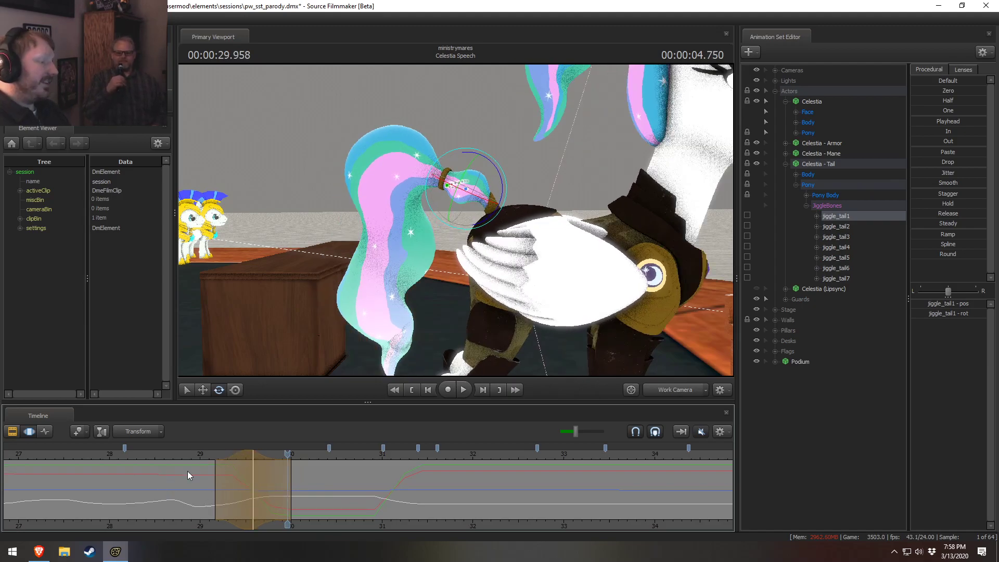
Step: Play back the tightened dip from about 00:00:29.0 and shift it so it peaks at about 00:00:29.67
{"action": "left_click", "coordinate": [202, 454]}
{"action": "key", "text": "space"}
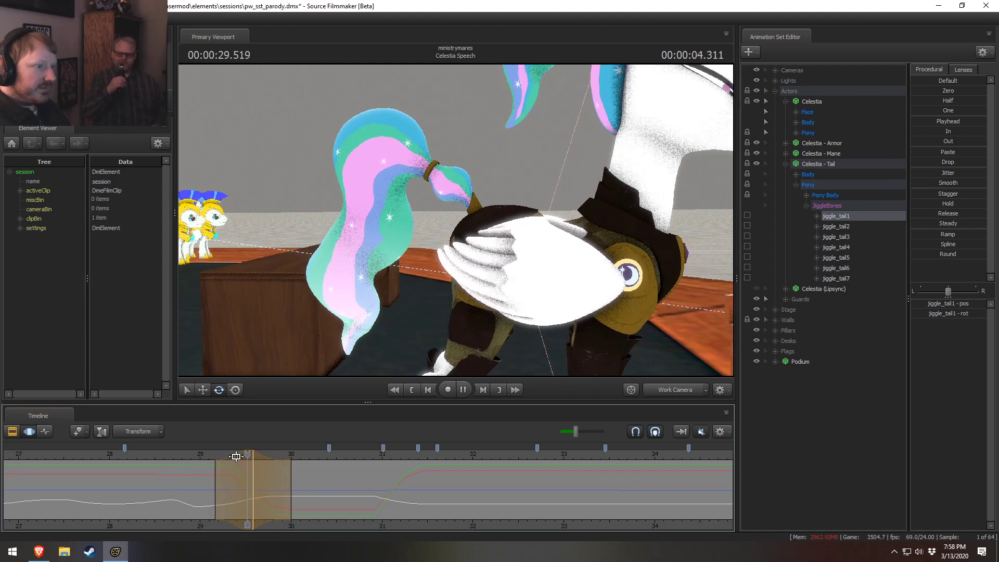
{"action": "key", "text": "space"}
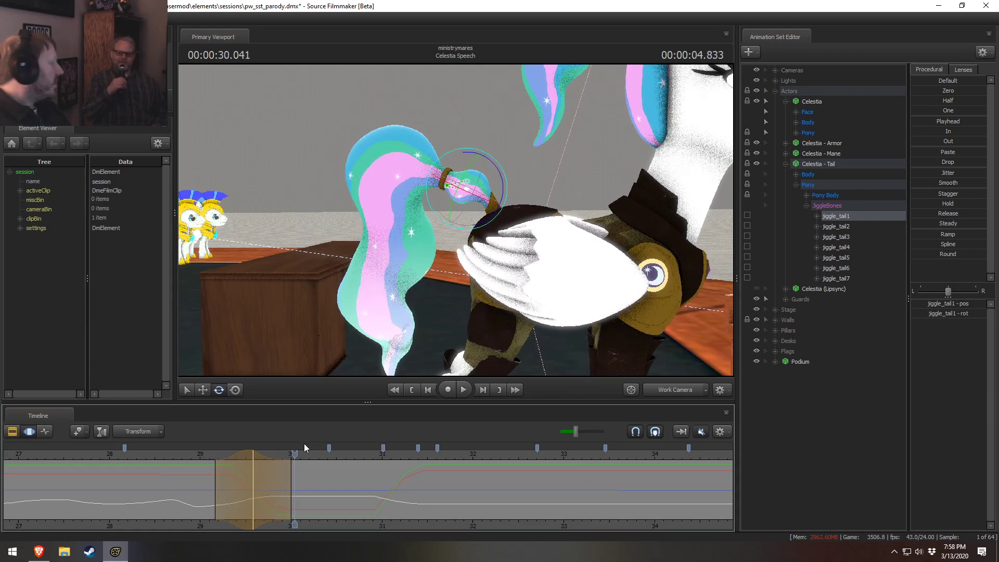
{"action": "left_click_drag", "start_coordinate": [225, 456], "coordinate": [233, 457]}
Step: Review the shifted tail dip in playback, starting once from 00:00:29.166 and once from about 00:00:29.0
{"action": "left_click", "coordinate": [215, 455]}
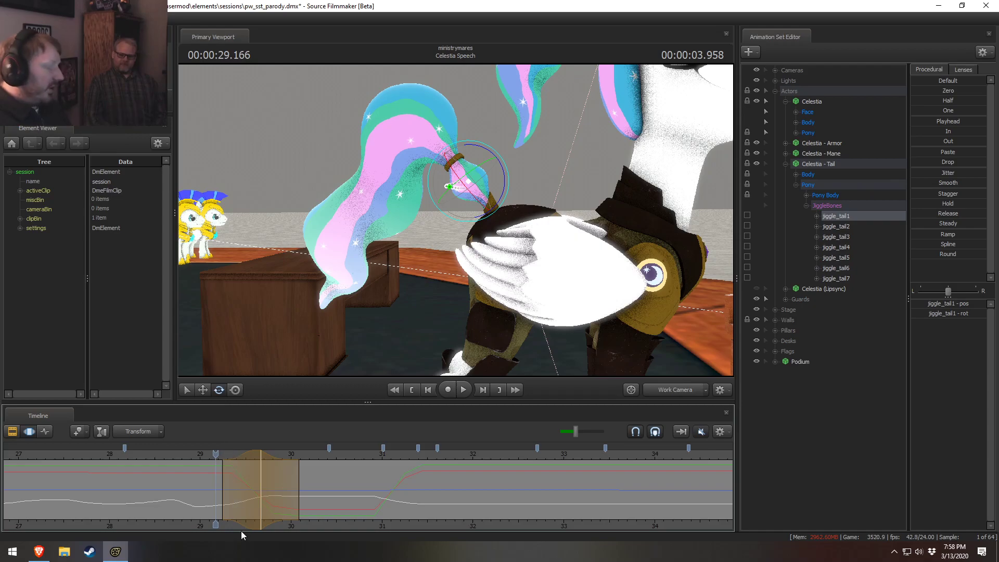
{"action": "key", "text": "space"}
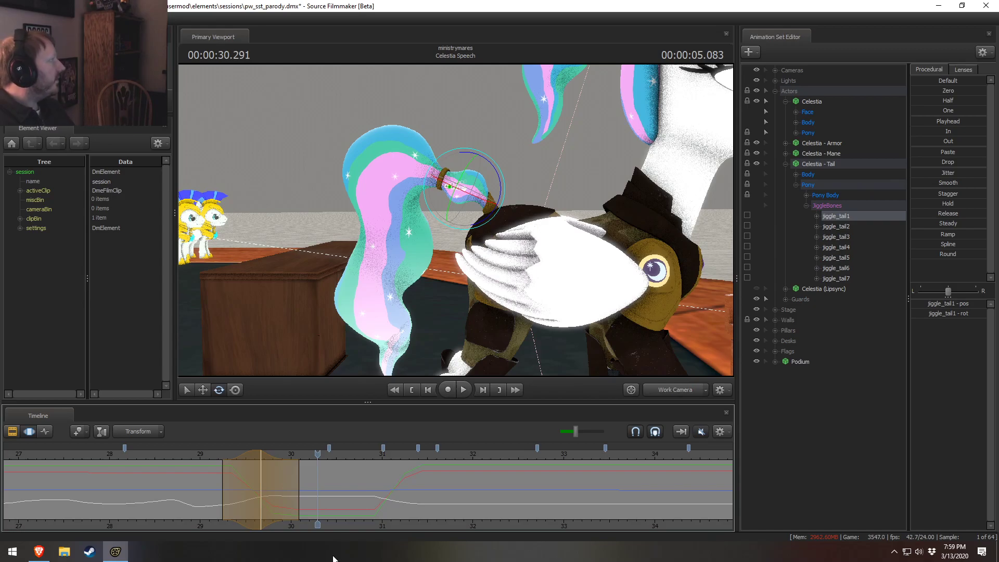
{"action": "left_click", "coordinate": [202, 451]}
{"action": "key", "text": "space"}
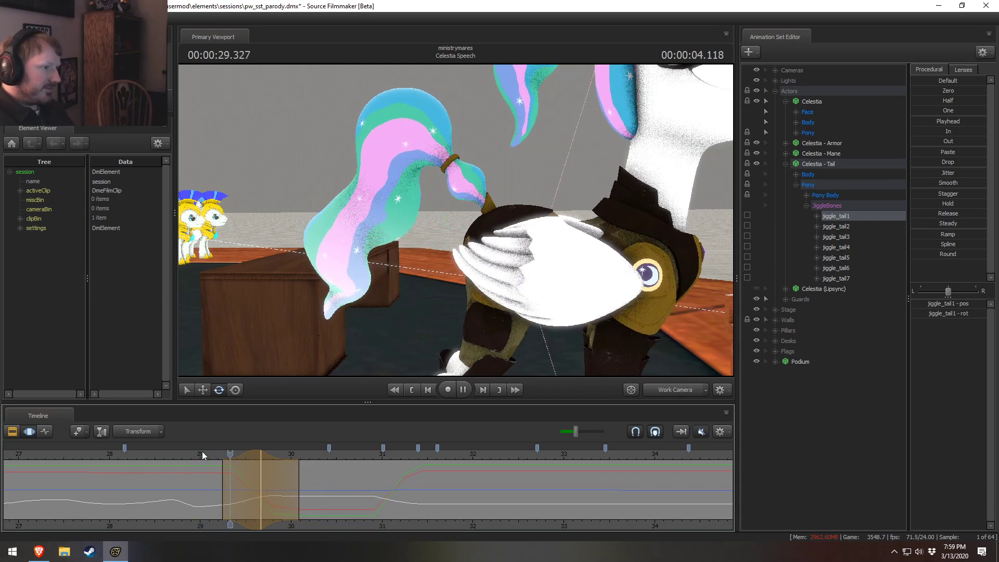
{"action": "key", "text": "space"}
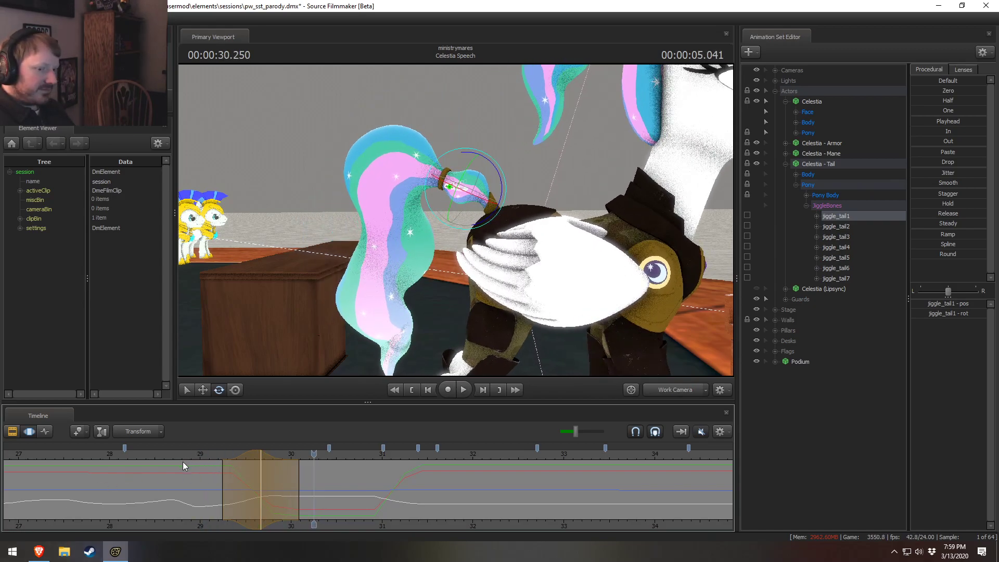
Step: Rotate the tail further down at jiggle_tail1 at 00:00:29.666 and play the motion back from about 00:00:29.05
{"action": "left_click_drag", "start_coordinate": [182, 461], "coordinate": [261, 461]}
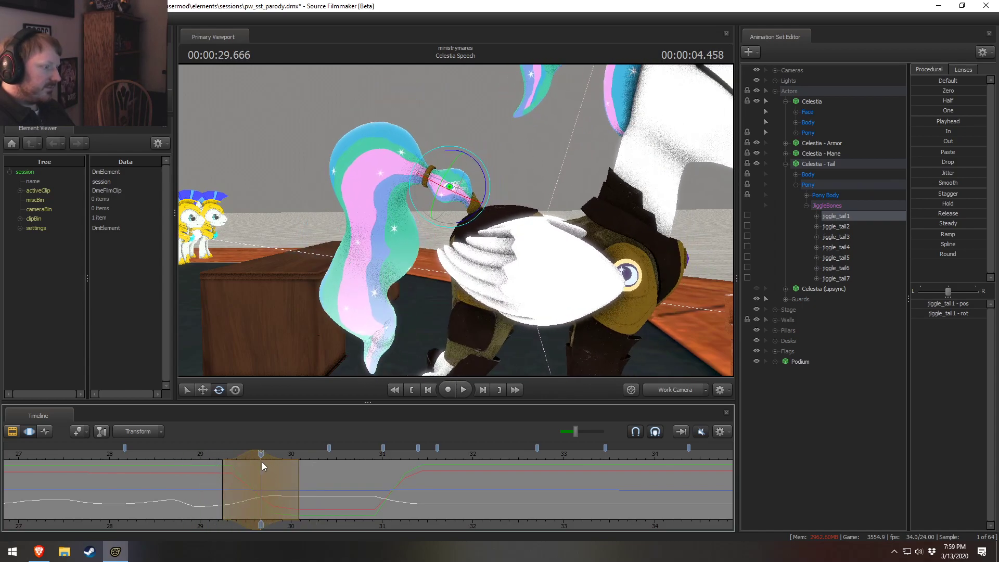
{"action": "key", "text": "w"}
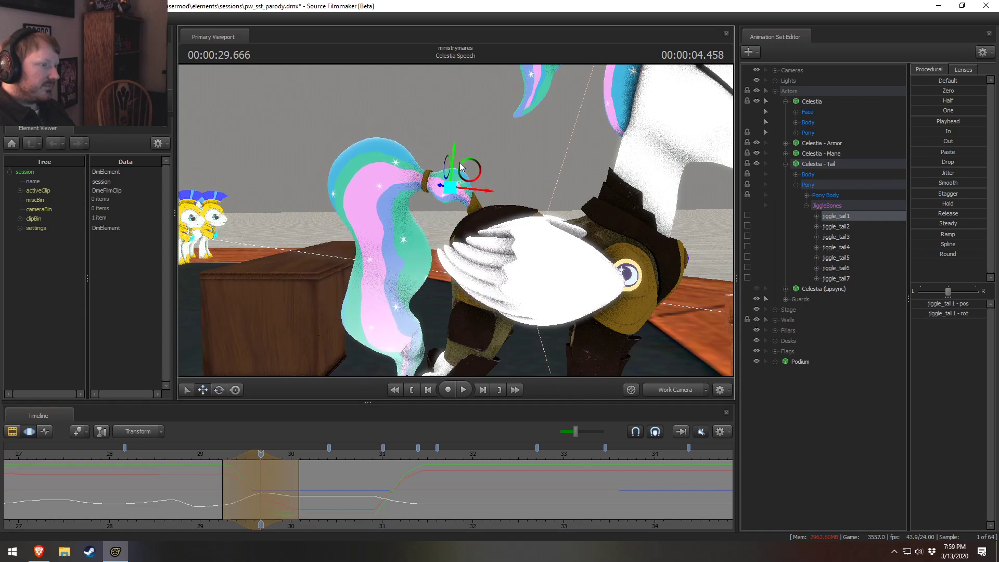
{"action": "left_click", "coordinate": [205, 460]}
{"action": "key", "text": "space"}
{"action": "key", "text": "space"}
Step: Play back the deeper tail dip through the Main Camera from about 00:00:29.1
{"action": "left_click", "coordinate": [688, 394]}
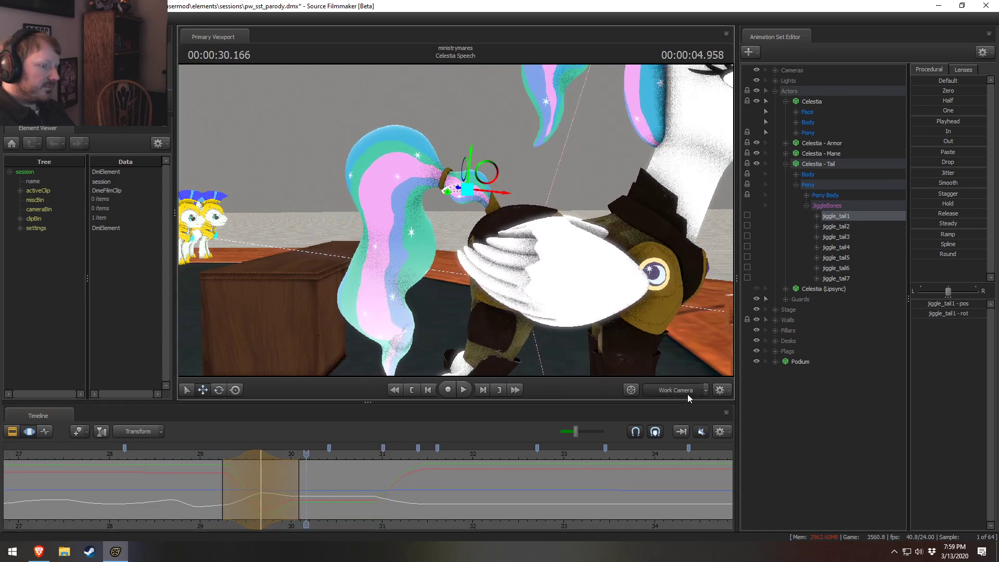
{"action": "left_click", "coordinate": [210, 454]}
{"action": "key", "text": "space"}
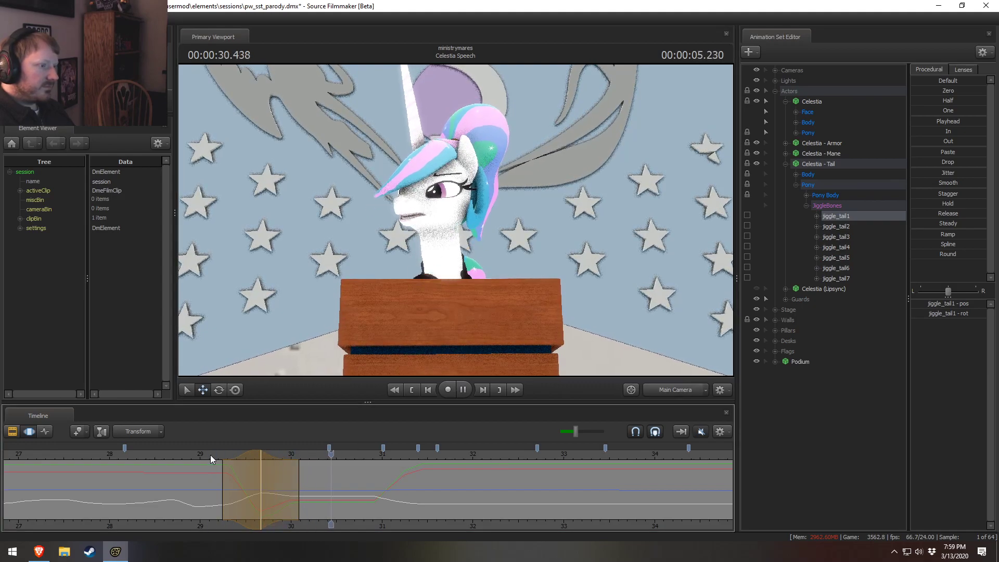
{"action": "key", "text": "space"}
Step: Through the Work Camera, rotate the tail down at jiggle_tail1 around 00:00:31.000, with falloff from about 00:00:30.5 to 00:00:31.5
{"action": "left_click", "coordinate": [370, 498]}
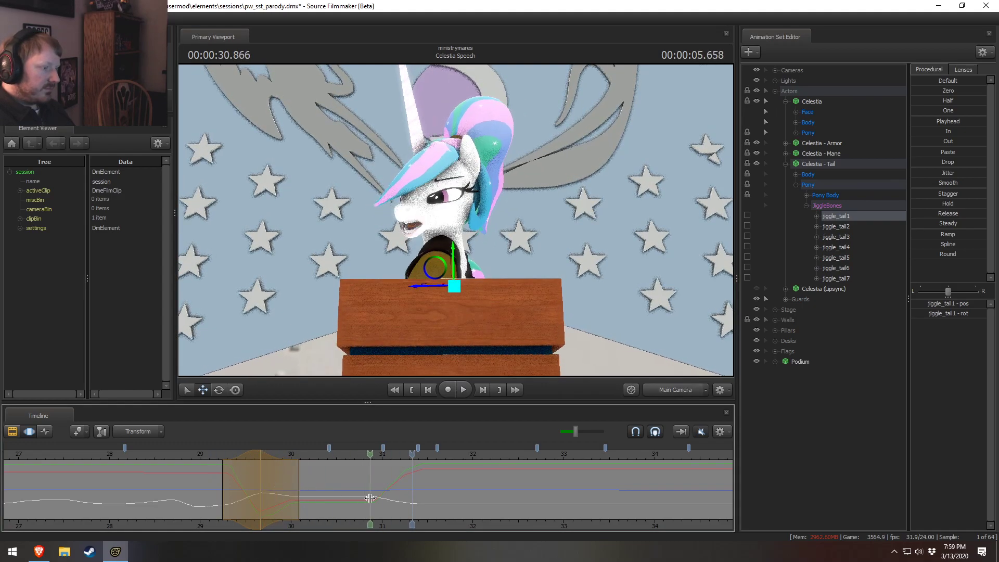
{"action": "left_click", "coordinate": [381, 498], "text": "shift"}
{"action": "scroll", "coordinate": [381, 498], "scroll_direction": "up", "scroll_amount": 5, "text": "shift"}
{"action": "left_click", "coordinate": [682, 393]}
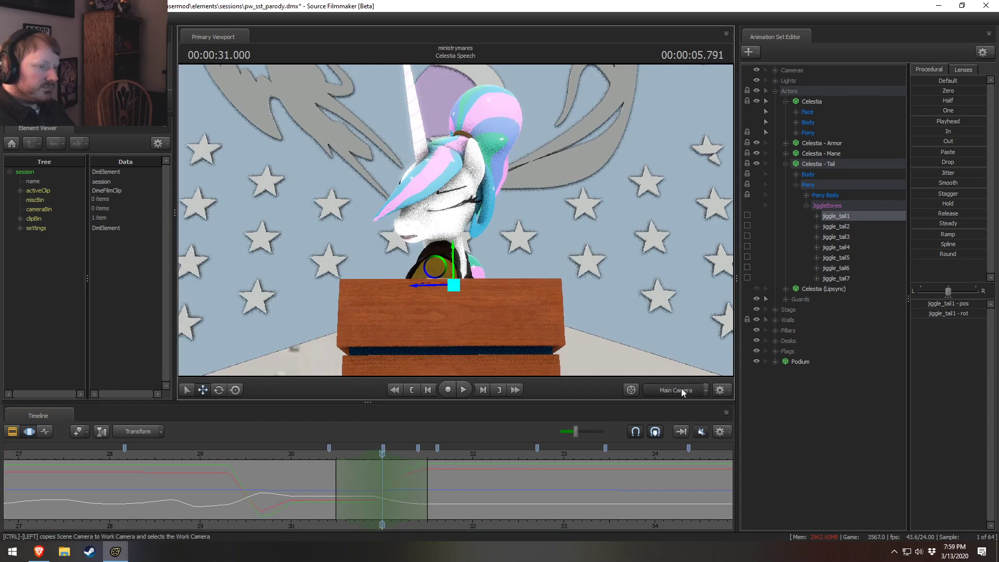
{"action": "left_click", "coordinate": [682, 391]}
{"action": "left_click_drag", "start_coordinate": [486, 170], "coordinate": [480, 162]}
Step: Play back the second tail dip, shorten its trailing falloff and shift its peak to about 00:00:31.08
{"action": "key", "text": "space"}
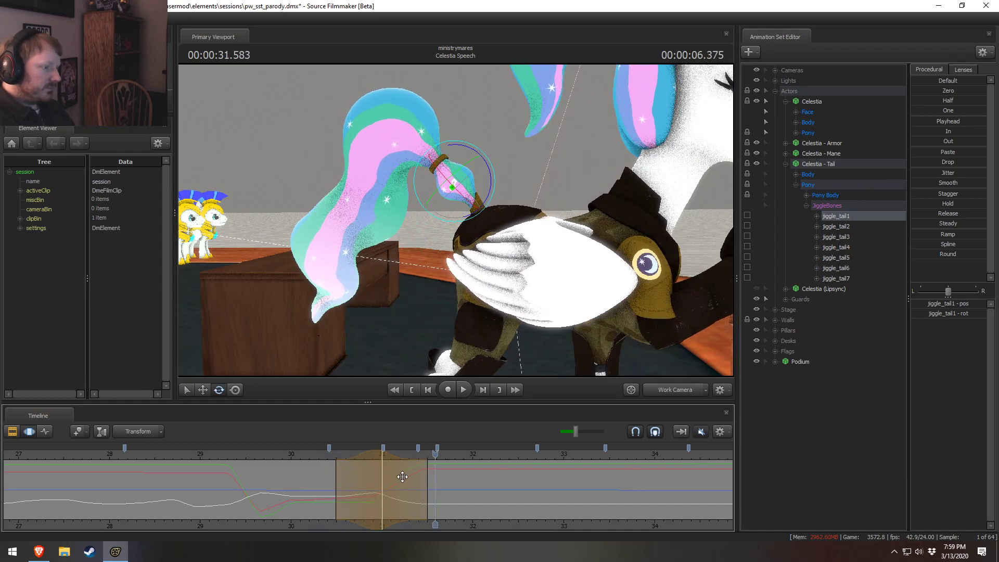
{"action": "key", "text": "space"}
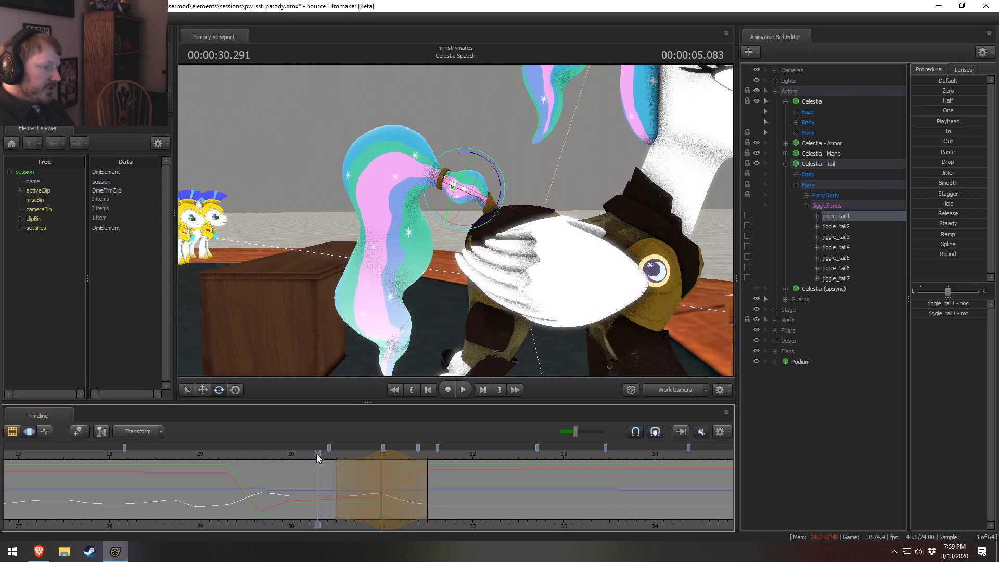
{"action": "key", "text": "space"}
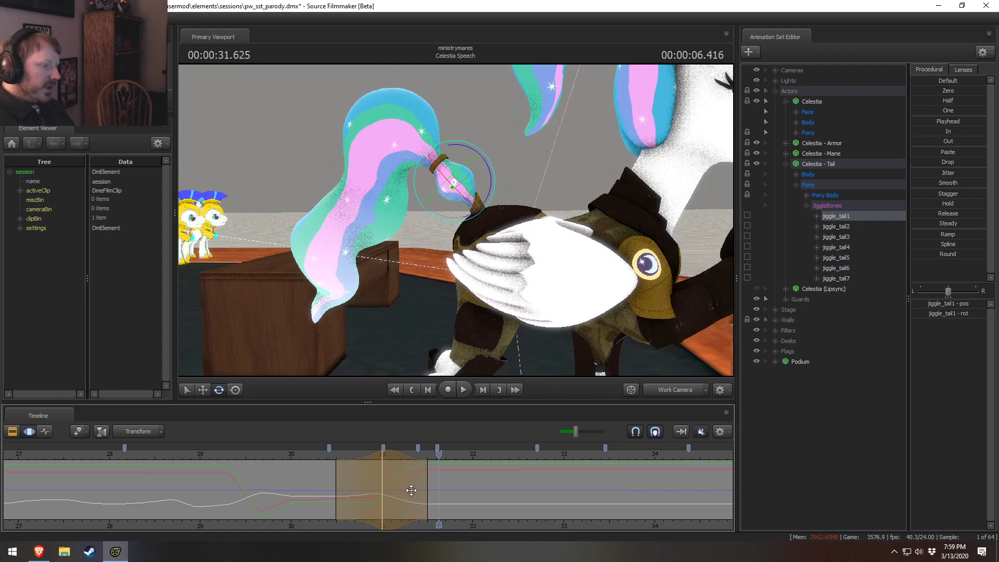
{"action": "left_click_drag", "start_coordinate": [428, 482], "coordinate": [417, 477]}
{"action": "left_click_drag", "start_coordinate": [373, 454], "coordinate": [380, 454]}
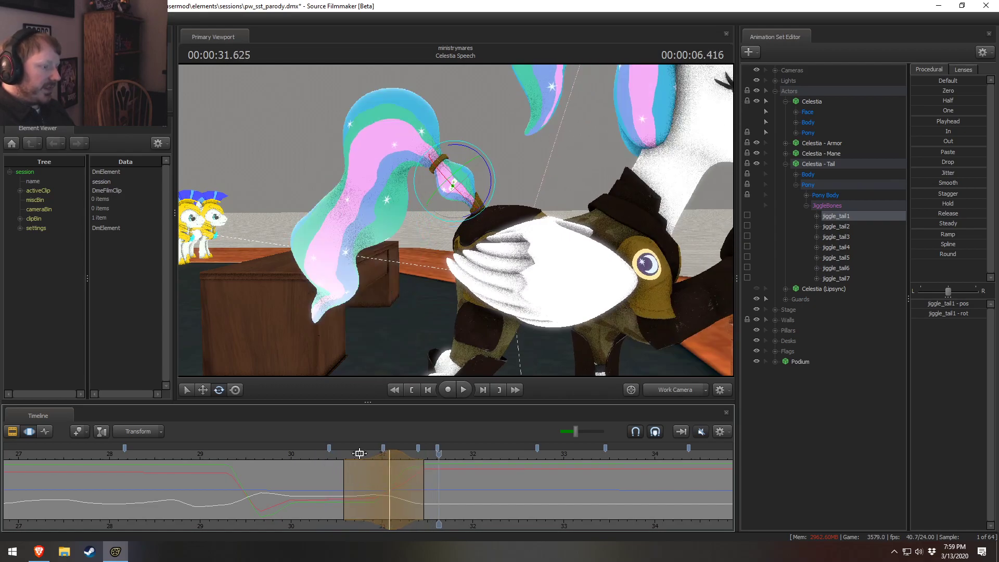
Step: Play back the retimed second tail dip from 00:00:30.250
{"action": "left_click", "coordinate": [326, 456]}
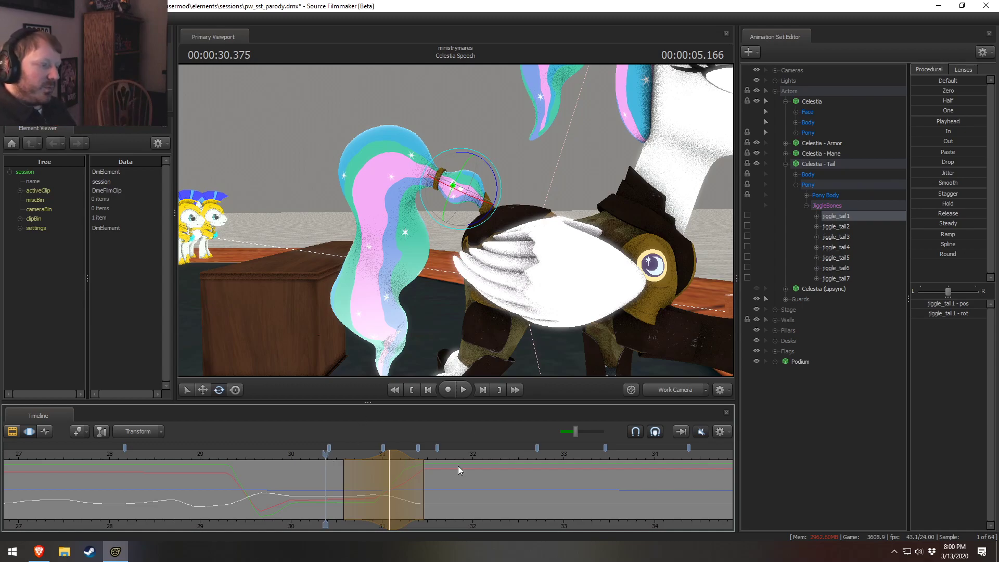
{"action": "middle_click_drag", "start_coordinate": [454, 526], "coordinate": [448, 529]}
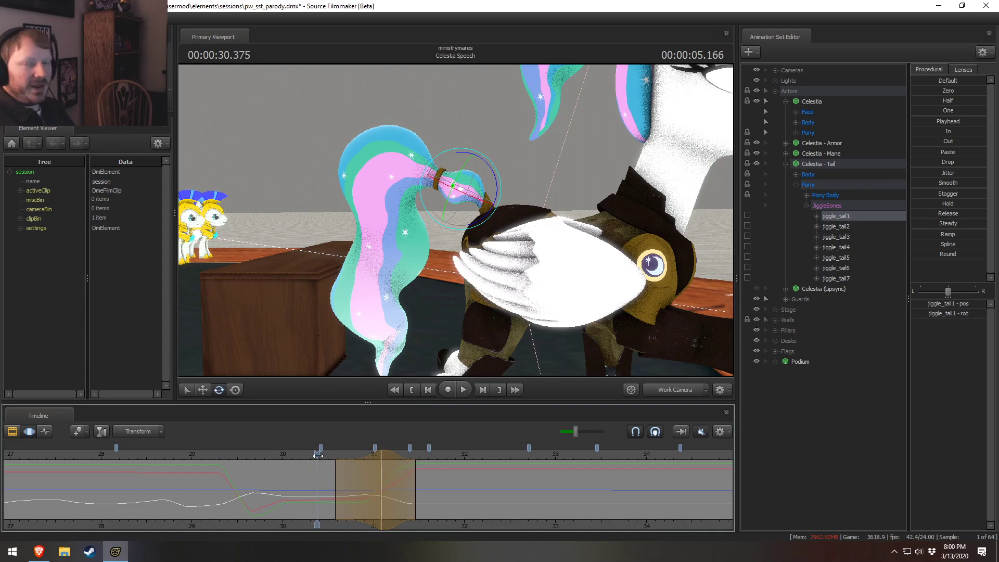
{"action": "left_click_drag", "start_coordinate": [317, 455], "coordinate": [303, 456]}
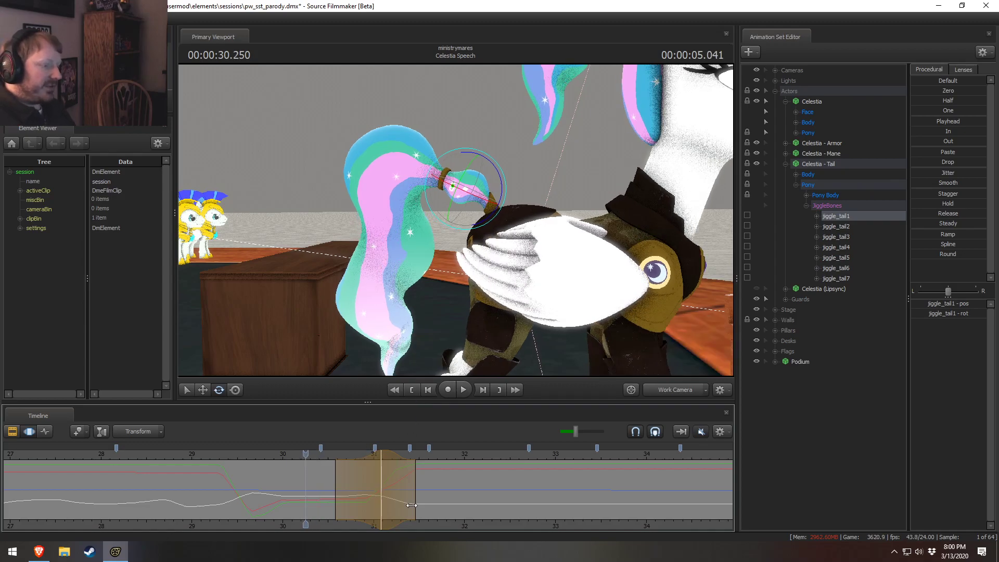
{"action": "key", "text": "space"}
{"action": "key", "text": "space"}
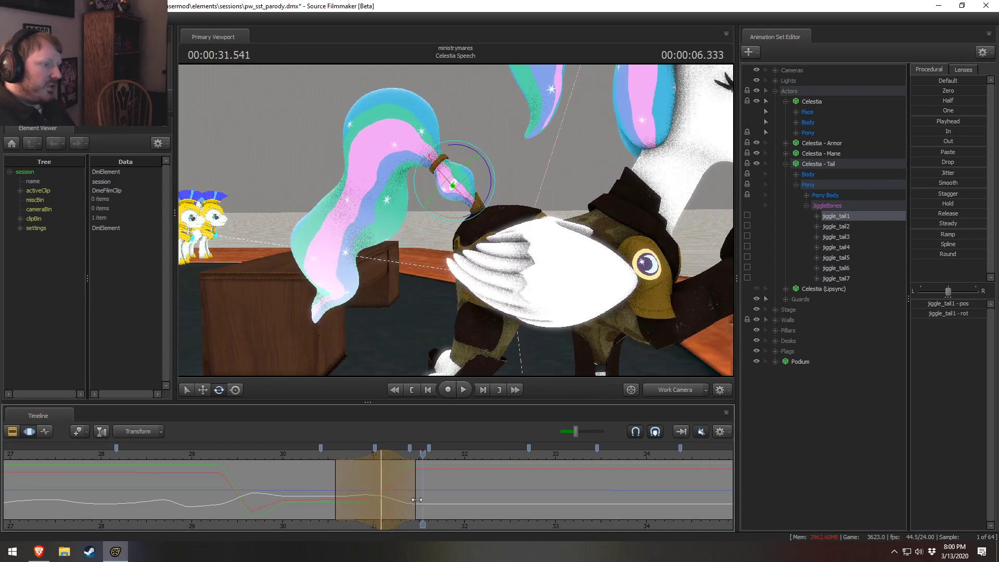
Step: Extend the second dip's trailing falloff to about 00:00:31.5 and play it back from 00:00:30.291
{"action": "left_click_drag", "start_coordinate": [416, 485], "coordinate": [419, 485]}
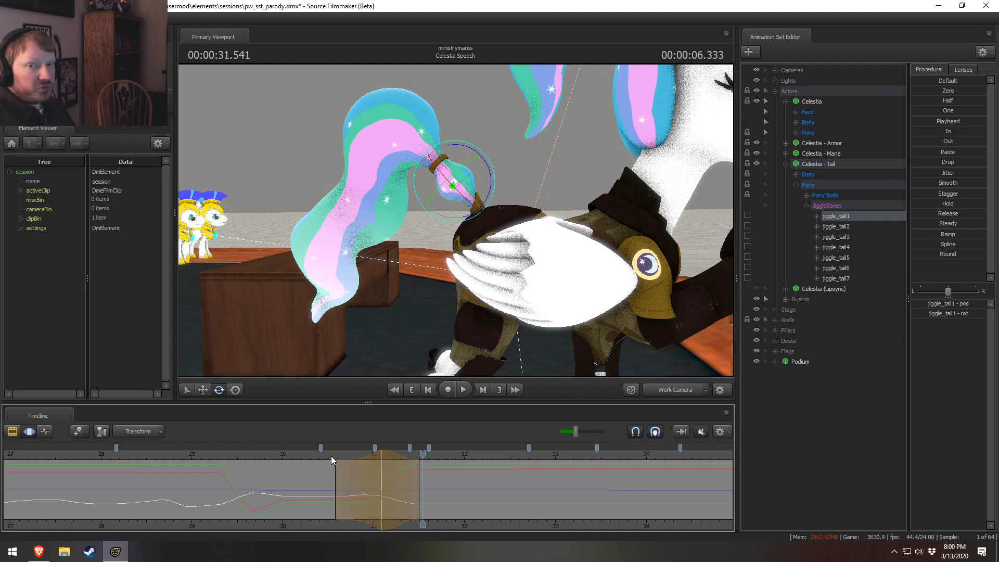
{"action": "left_click", "coordinate": [309, 455]}
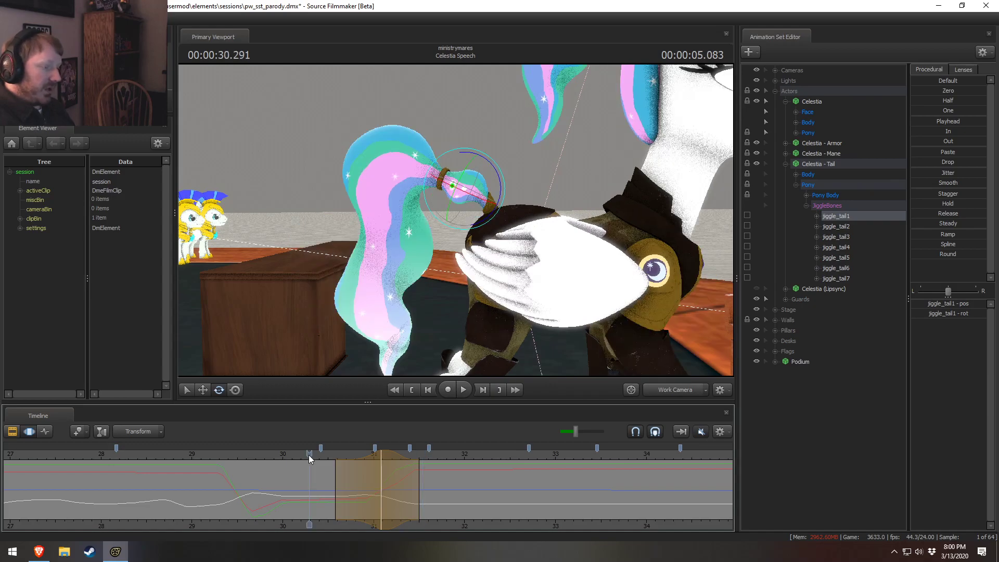
{"action": "key", "text": "space"}
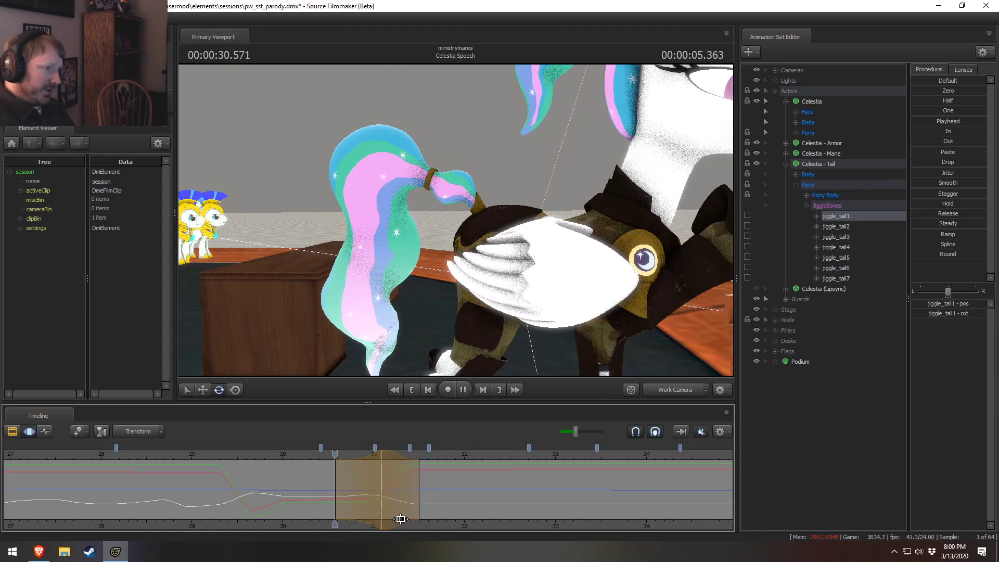
{"action": "key", "text": "space"}
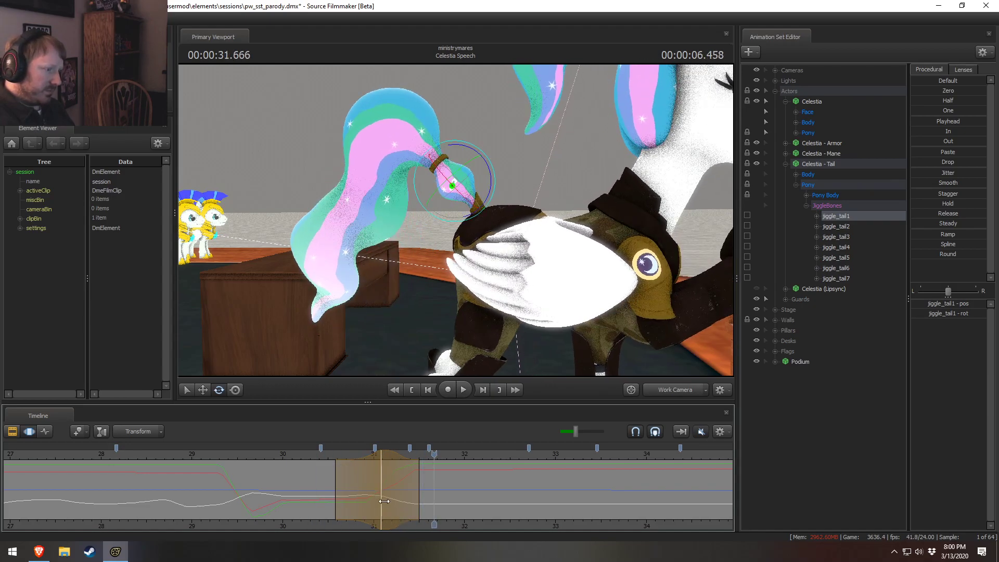
Step: Rotate the tail up at jiggle_tail1 around 00:00:31.458, with falloff from about 00:00:30.9 to 00:00:32.0
{"action": "left_click", "coordinate": [412, 482]}
{"action": "left_click", "coordinate": [415, 482], "text": "shift"}
{"action": "scroll", "coordinate": [413, 483], "scroll_direction": "up", "scroll_amount": 6}
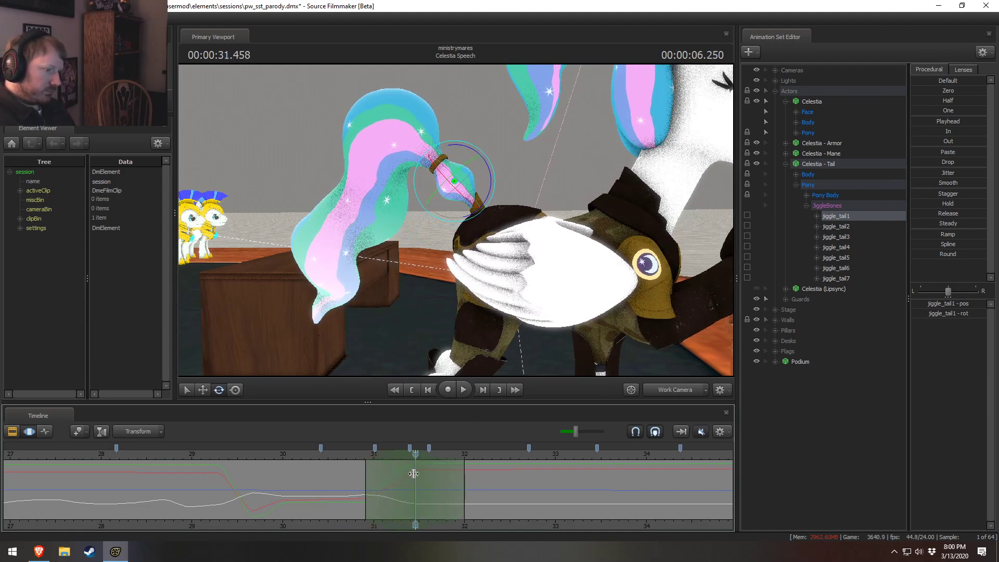
{"action": "left_click_drag", "start_coordinate": [487, 162], "coordinate": [492, 173]}
Step: Play back the tail lift, narrow its falloff to about 00:00:30.87 through 00:00:31.7 with the peak near 00:00:31.3, and replay it
{"action": "key", "text": "space"}
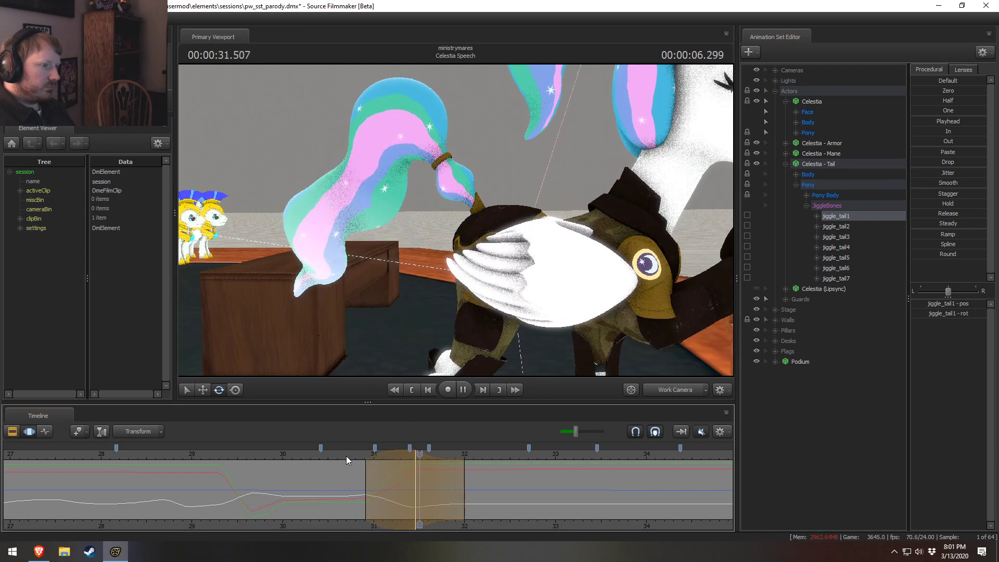
{"action": "key", "text": "space"}
{"action": "scroll", "coordinate": [398, 460], "scroll_direction": "down", "scroll_amount": 2}
{"action": "left_click_drag", "start_coordinate": [401, 460], "coordinate": [385, 459]}
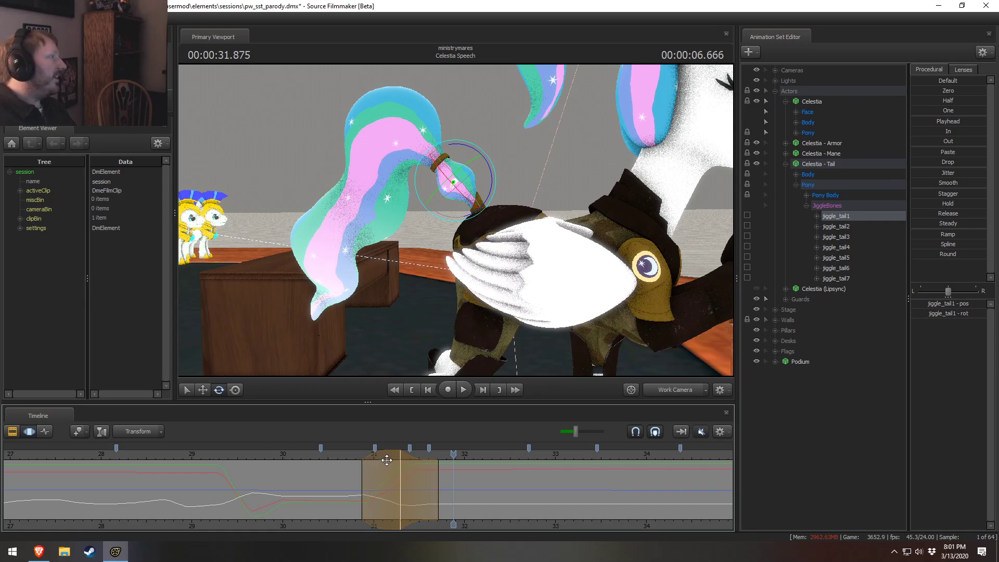
{"action": "left_click", "coordinate": [345, 455]}
{"action": "key", "text": "space"}
{"action": "key", "text": "space"}
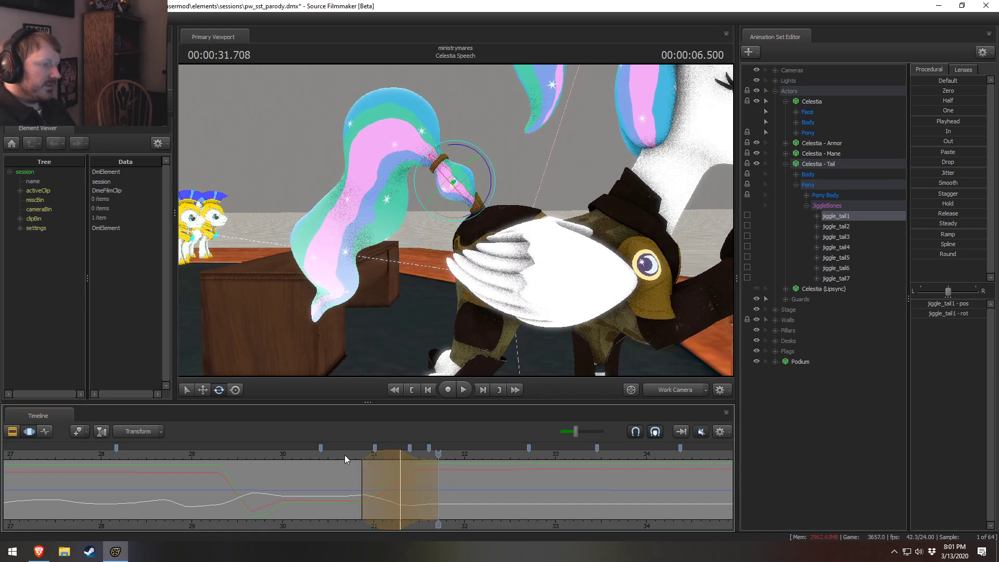
Step: Fine-tune the tail lift's falloff to about 00:00:30.9 through 00:00:31.66, replaying the motion after each adjustment
{"action": "left_click", "coordinate": [344, 454]}
{"action": "scroll", "coordinate": [388, 459], "scroll_direction": "down", "scroll_amount": 1}
{"action": "key", "text": "space"}
{"action": "left_click_drag", "start_coordinate": [384, 453], "coordinate": [377, 455]}
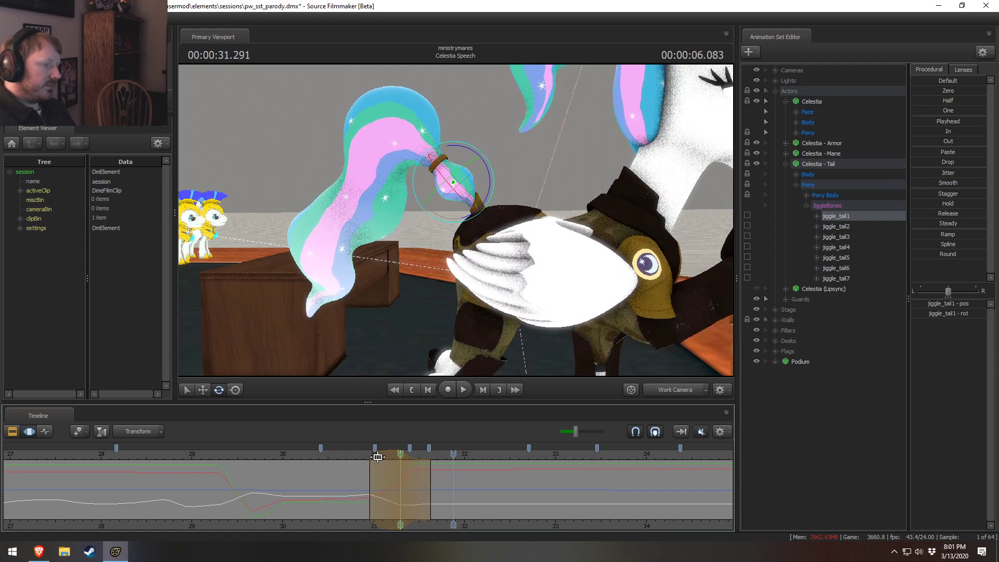
{"action": "left_click", "coordinate": [358, 457]}
{"action": "key", "text": "space"}
{"action": "key", "text": "space"}
{"action": "scroll", "coordinate": [360, 456], "scroll_direction": "up", "scroll_amount": 1}
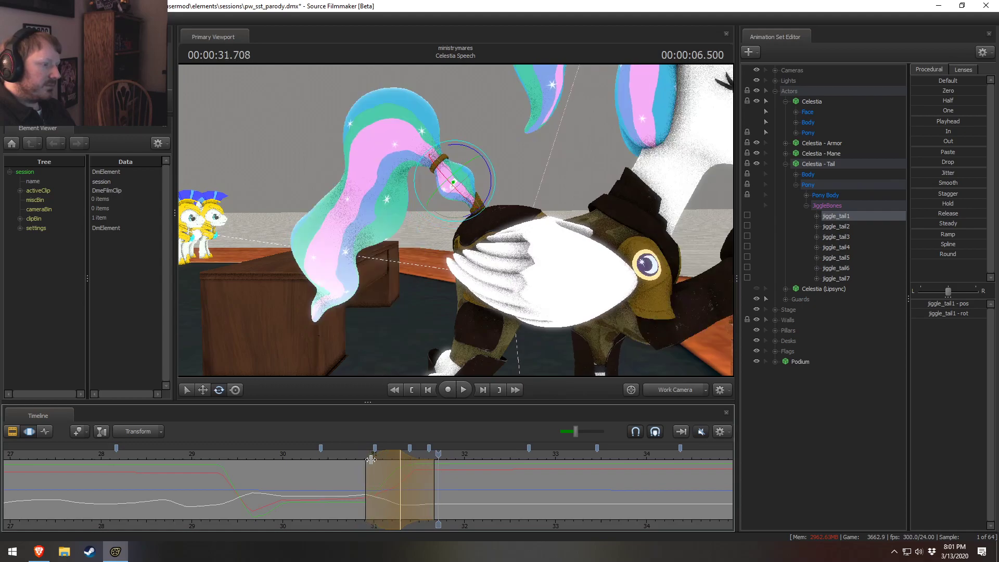
{"action": "key", "text": "space"}
Step: View the shot through the main camera and play back the tail motion from about 00:00:29.35
{"action": "left_click", "coordinate": [690, 385]}
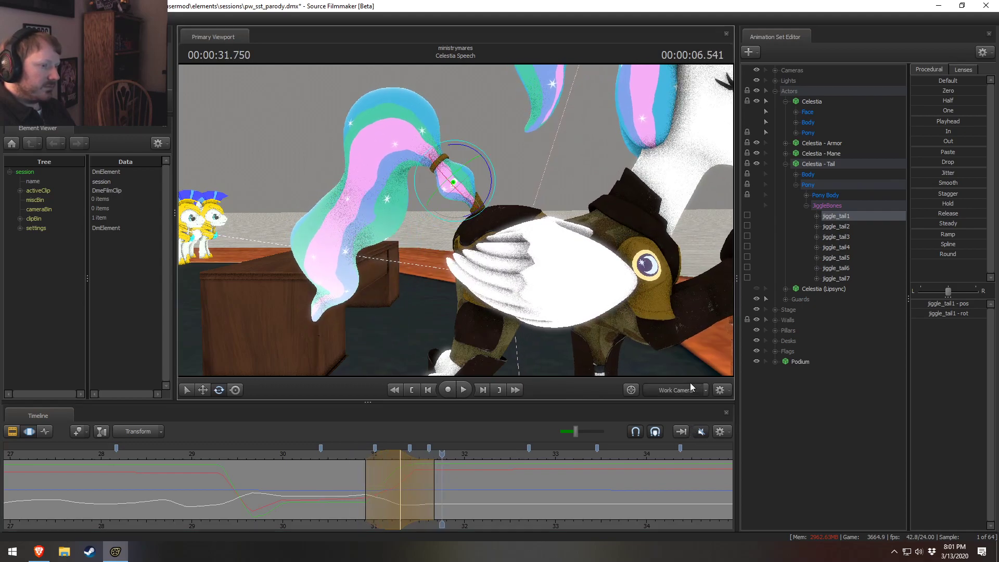
{"action": "left_click", "coordinate": [276, 452]}
{"action": "key", "text": "space"}
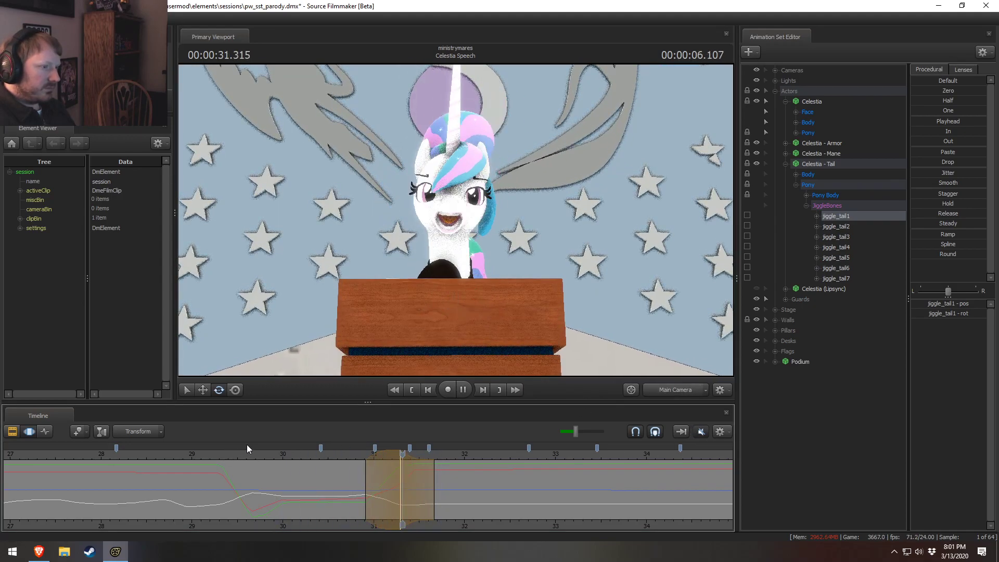
{"action": "left_click", "coordinate": [223, 458]}
{"action": "key", "text": "space"}
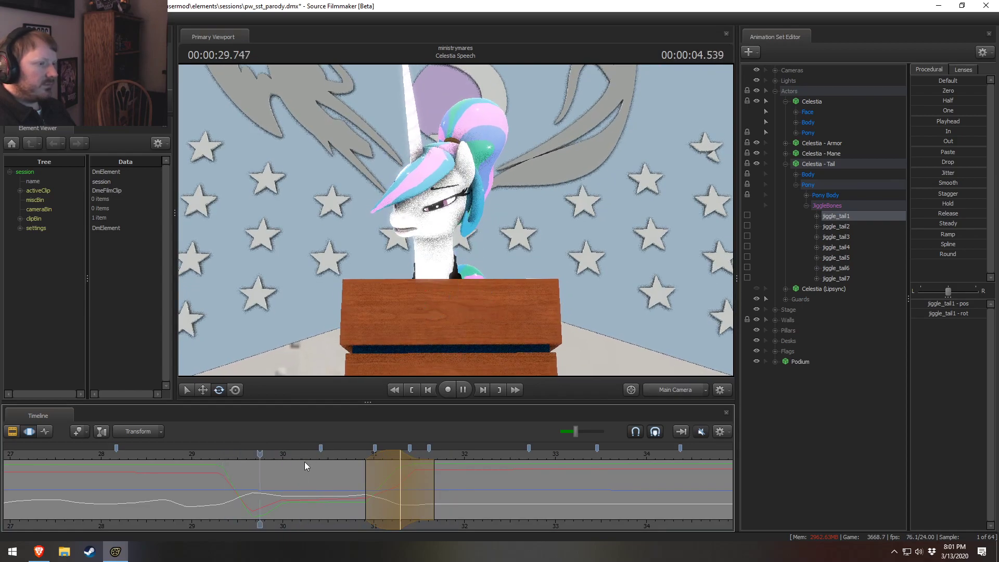
{"action": "key", "text": "space"}
Step: Rotate the tail slightly at jiggle_tail1 around 00:00:30.333, with falloff from about 00:00:29.5 to 00:00:31.1
{"action": "key", "text": "shift"}
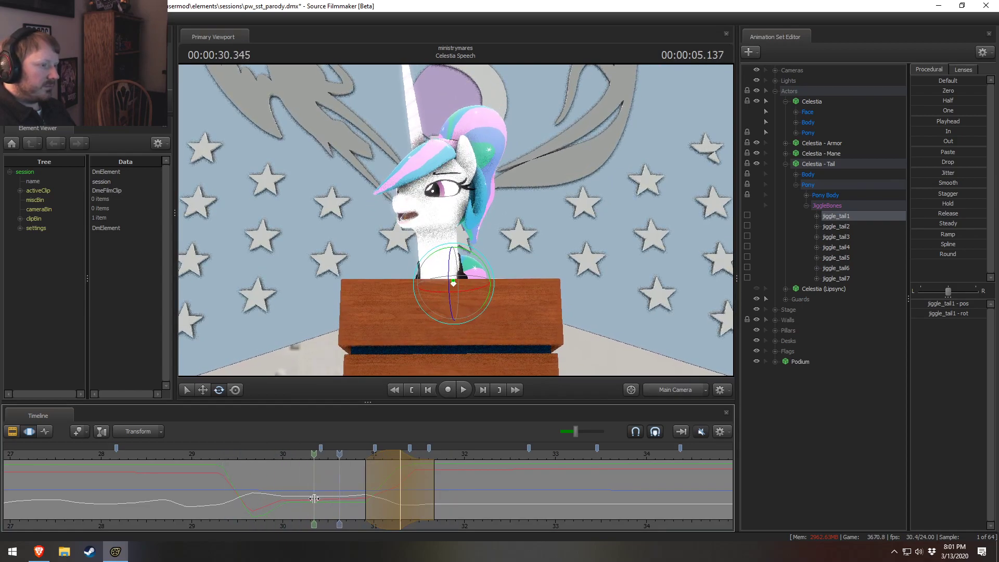
{"action": "left_click", "coordinate": [312, 498]}
{"action": "scroll", "coordinate": [311, 500], "scroll_direction": "up", "scroll_amount": 8, "text": "shift"}
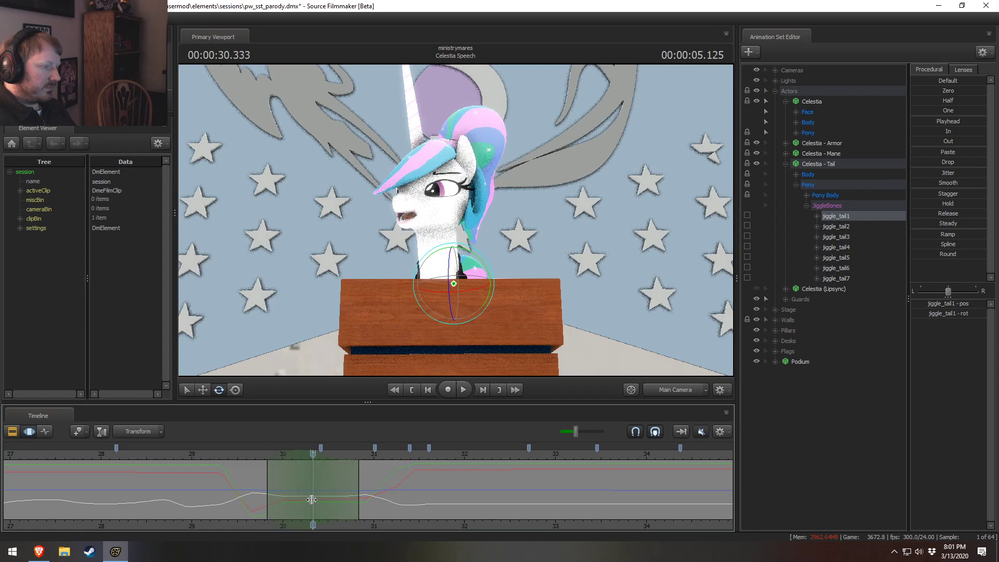
{"action": "left_click_drag", "start_coordinate": [452, 262], "coordinate": [449, 265]}
{"action": "left_click", "coordinate": [450, 264]}
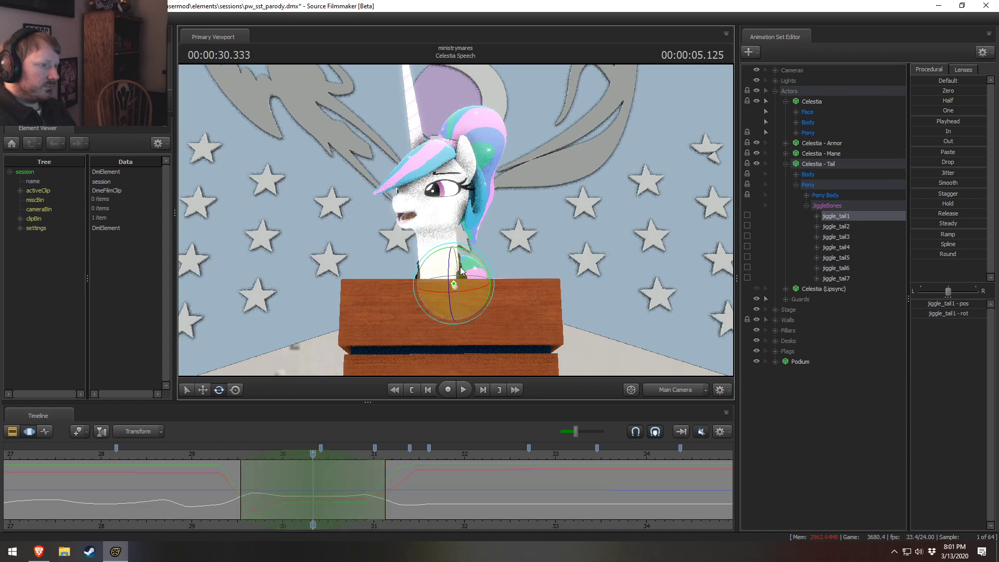
Step: Play back the adjusted tail motion through the work camera from an angled view beside the podium
{"action": "left_click", "coordinate": [681, 393]}
{"action": "left_click_drag", "start_coordinate": [551, 270], "coordinate": [444, 282], "text": "alt"}
{"action": "key", "text": "space"}
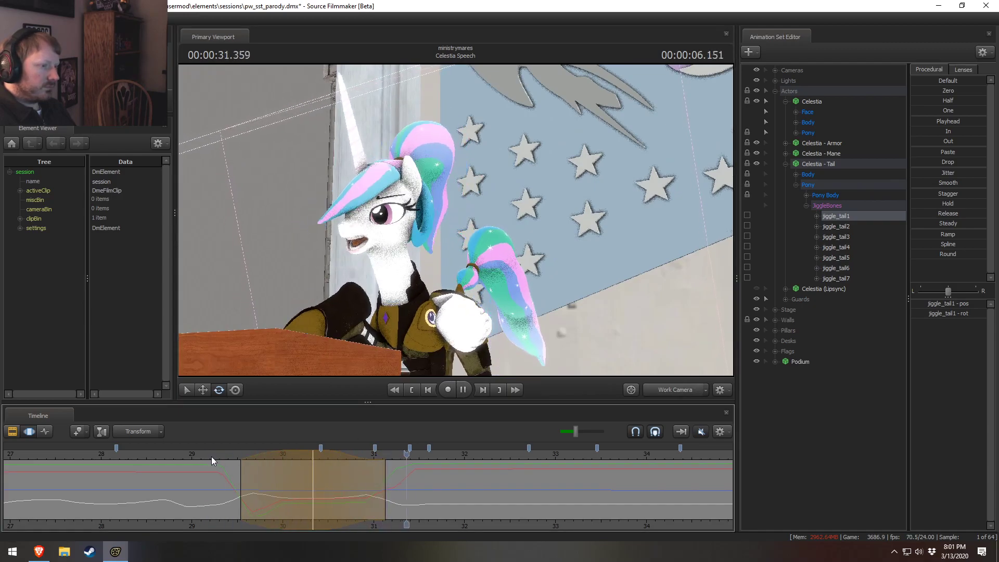
{"action": "key", "text": "space"}
Step: Play back the tail motion through the main camera and return to the work camera at 00:00:29.166
{"action": "left_click", "coordinate": [658, 392]}
{"action": "key", "text": "space"}
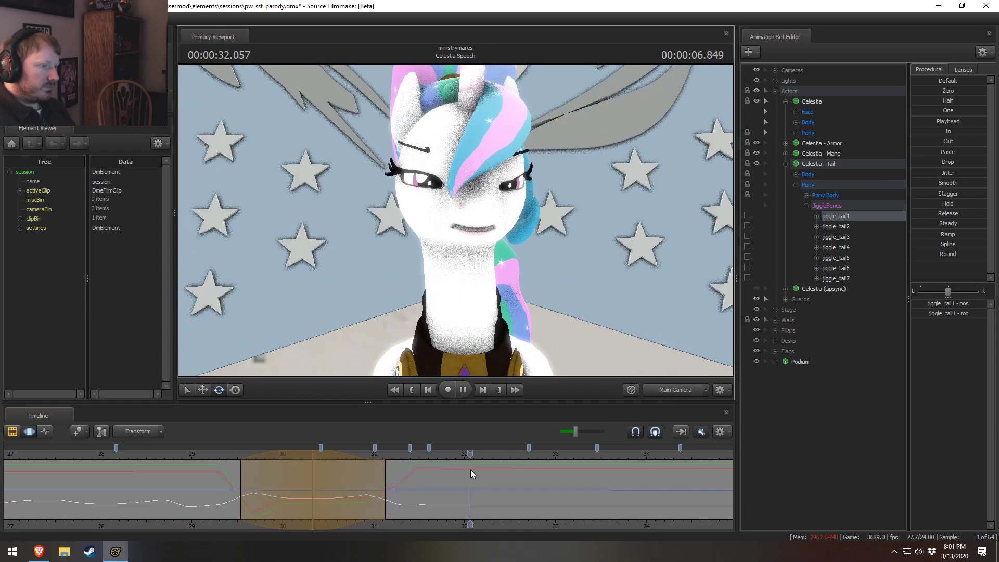
{"action": "key", "text": "space"}
{"action": "left_click", "coordinate": [671, 394]}
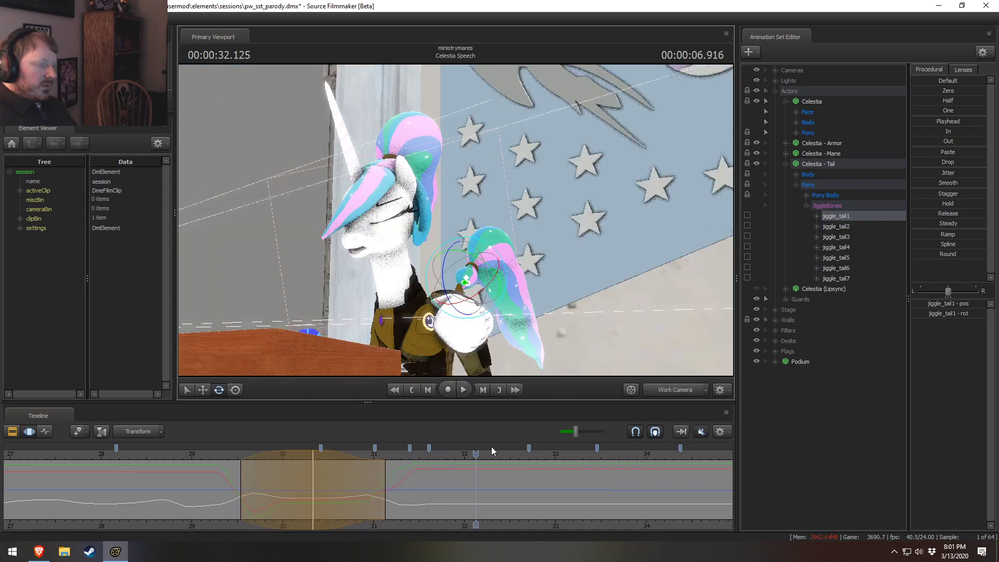
{"action": "left_click", "coordinate": [208, 454]}
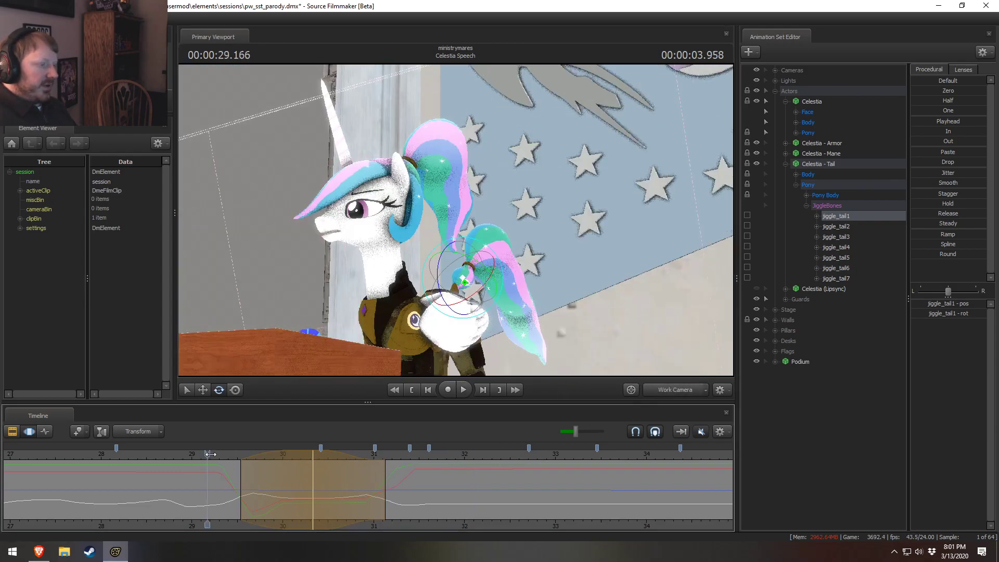
Step: Select the entire time range for the Celestia tail's jiggle_tail2 bone and move the playhead near the start of the Celestia Speech shot
{"action": "left_click", "coordinate": [655, 387]}
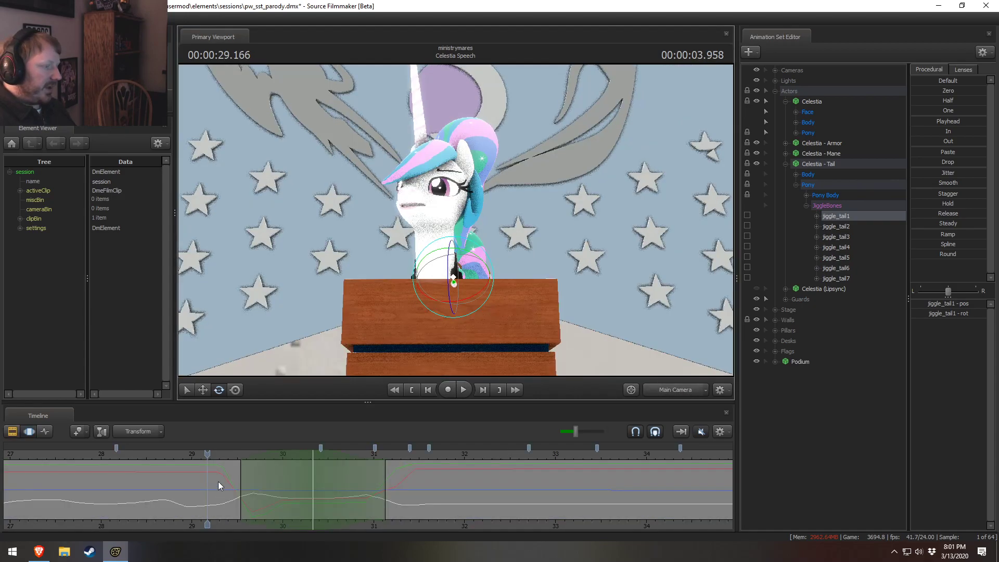
{"action": "left_click_drag", "start_coordinate": [210, 454], "coordinate": [175, 455]}
{"action": "key", "text": "ctrl+a"}
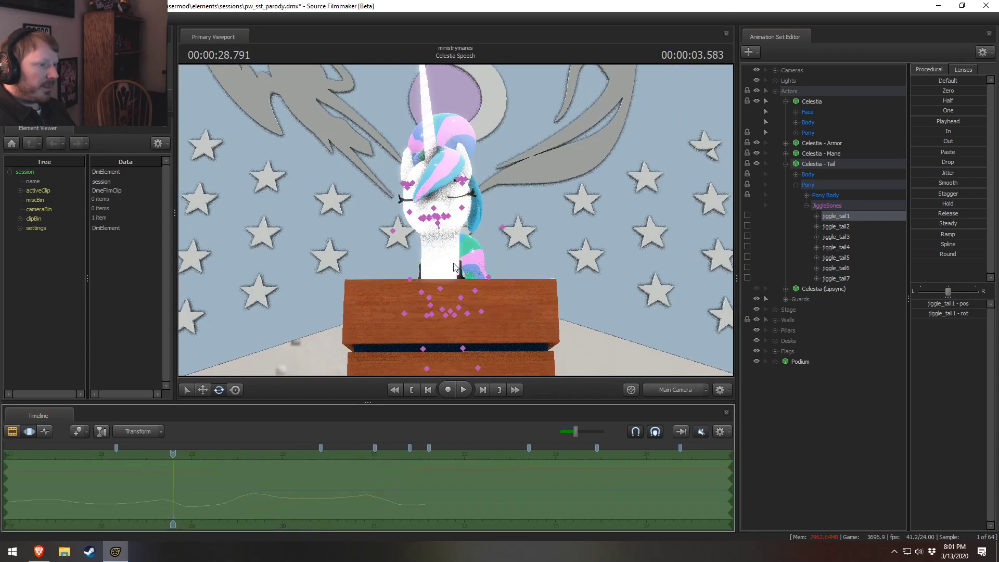
{"action": "left_click", "coordinate": [845, 227]}
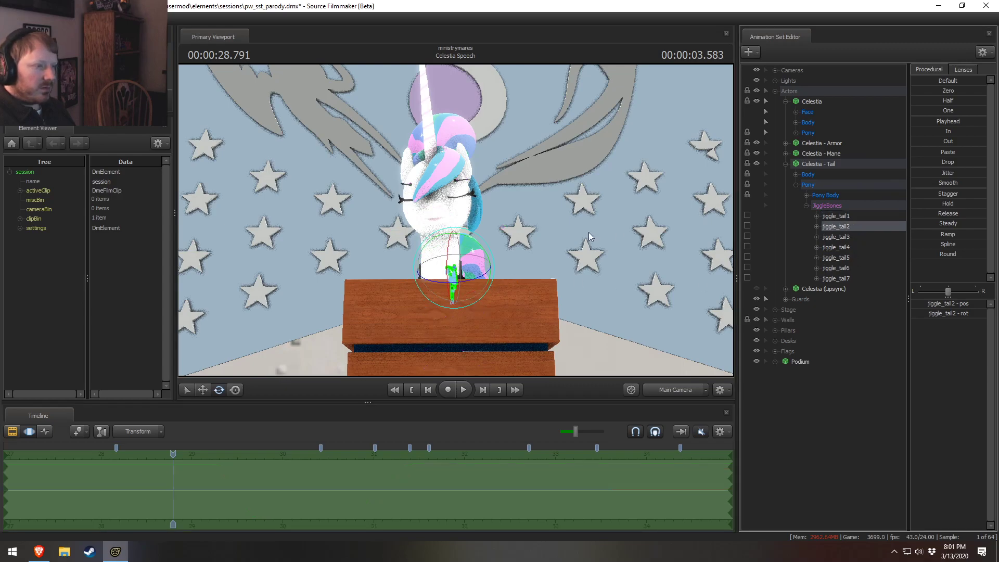
{"action": "left_click_drag", "start_coordinate": [483, 249], "coordinate": [457, 261]}
{"action": "left_click", "coordinate": [683, 394]}
{"action": "left_click_drag", "start_coordinate": [566, 348], "coordinate": [526, 260], "text": "alt"}
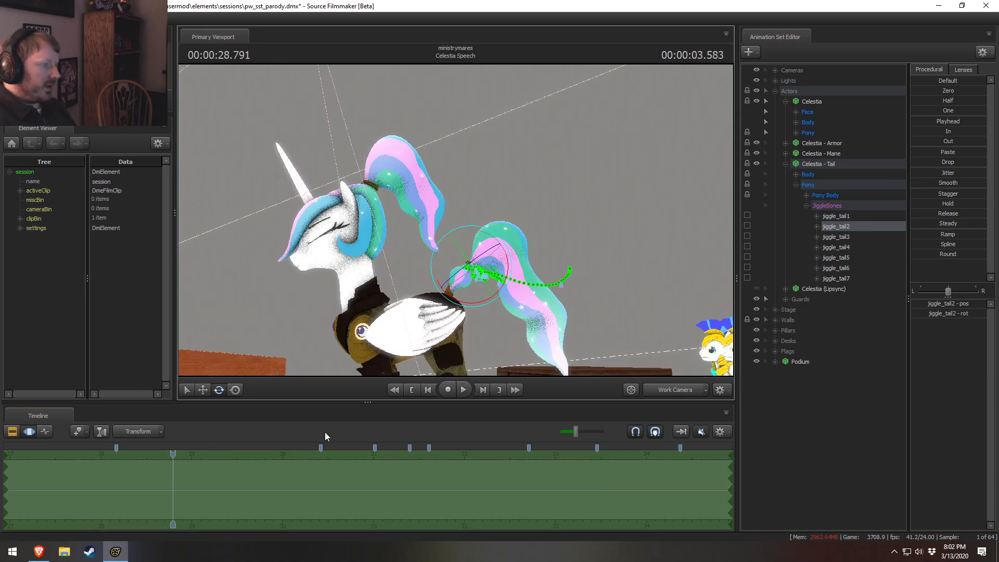
{"action": "key", "text": "F2"}
{"action": "mouse_move", "coordinate": [87, 455]}
{"action": "left_mouse_down"}
{"action": "mouse_move", "coordinate": [124, 457]}
{"action": "mouse_move", "coordinate": [81, 454]}
{"action": "left_mouse_up"}
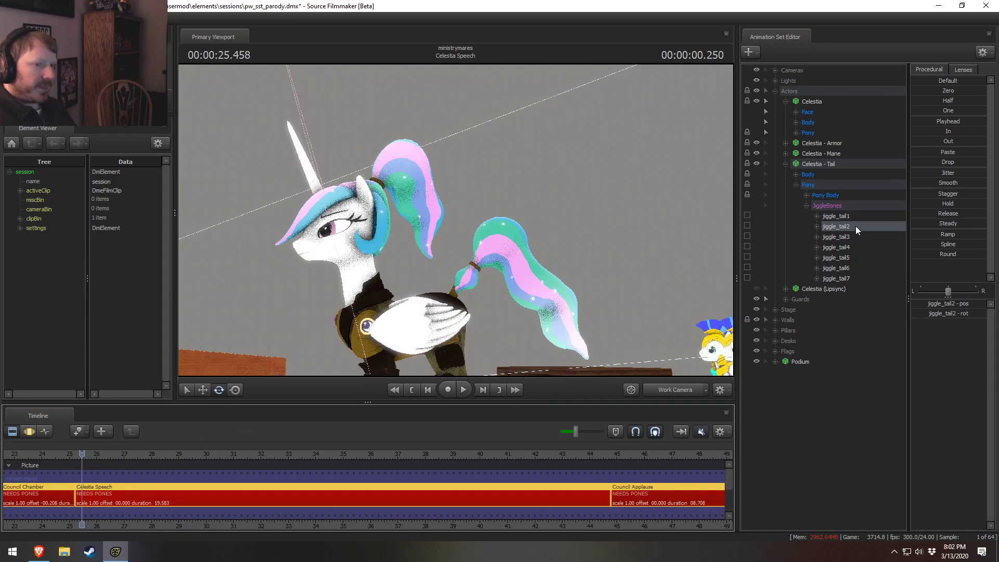
{"action": "key", "text": "F3"}
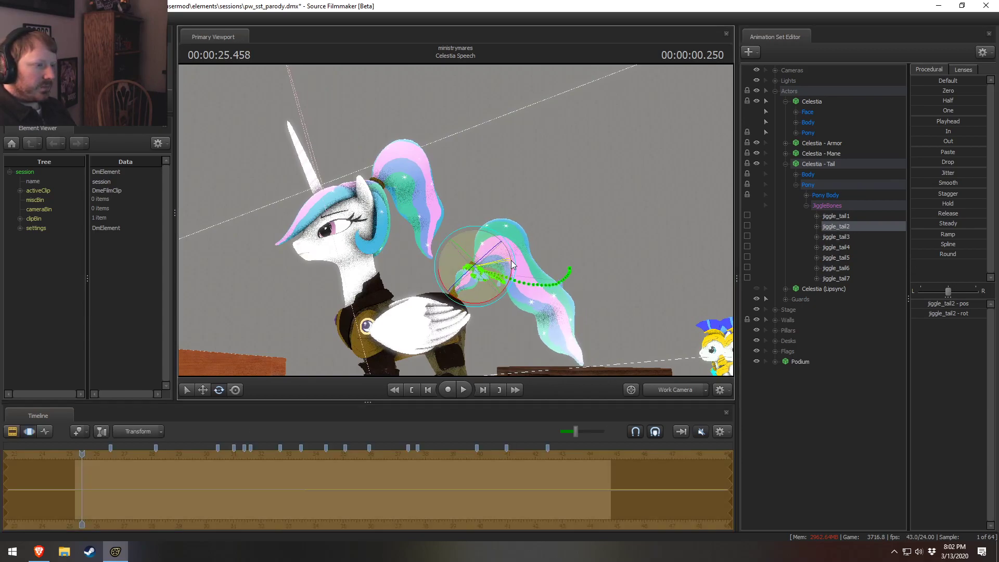
Step: Try lowering the tail by rotating jiggle_tail2 across the whole shot, review the playback and undo the rotation
{"action": "left_click_drag", "start_coordinate": [509, 280], "coordinate": [462, 220]}
{"action": "key", "text": "space"}
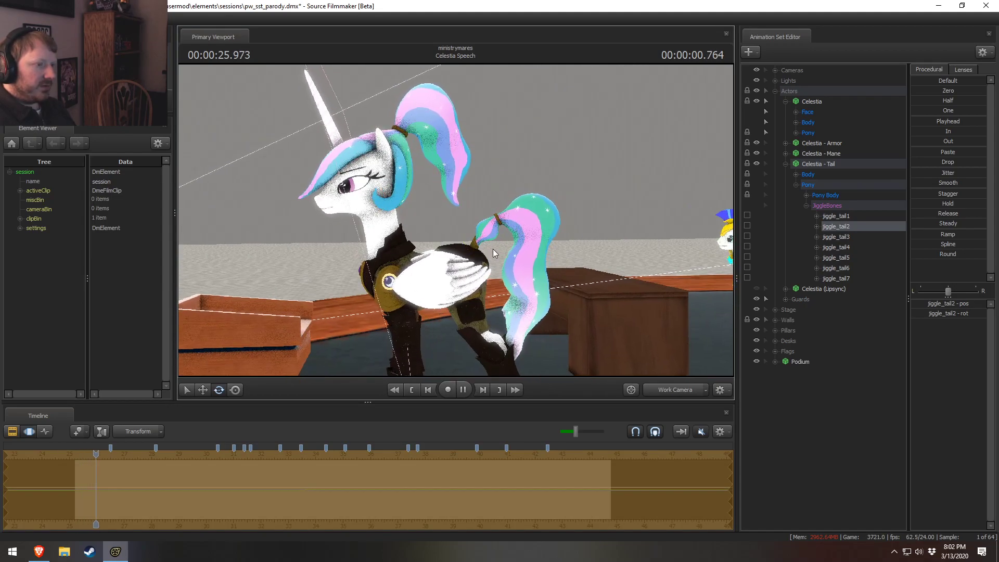
{"action": "key", "text": "space"}
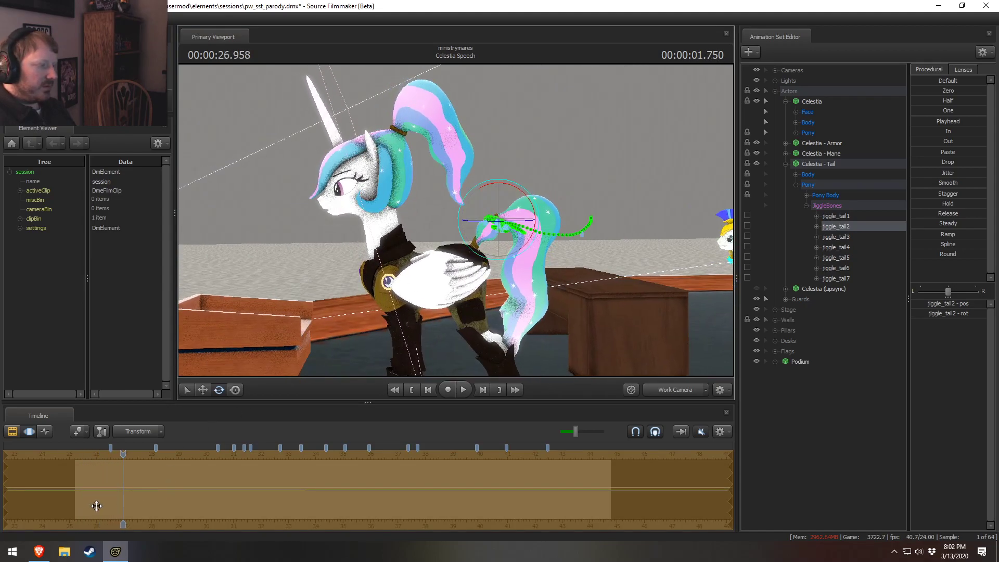
{"action": "left_click_drag", "start_coordinate": [96, 505], "coordinate": [84, 502]}
{"action": "key", "text": "ctrl+z"}
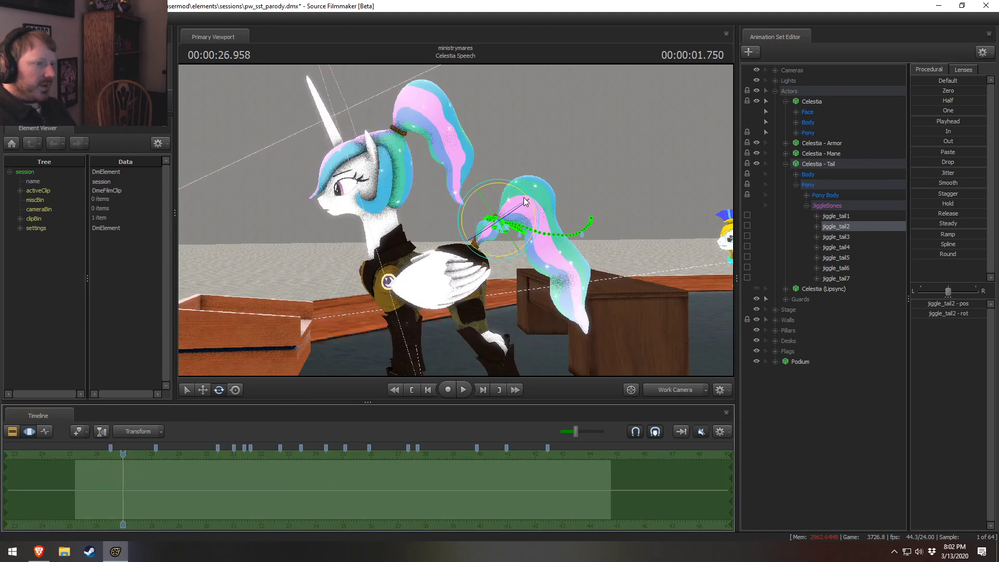
Step: Rotate jiggle_tail2 slightly downward across the shot, and adjust jiggle_tail3 and jiggle_tail4 so the tail hangs closer to the body
{"action": "left_click_drag", "start_coordinate": [524, 201], "coordinate": [548, 247]}
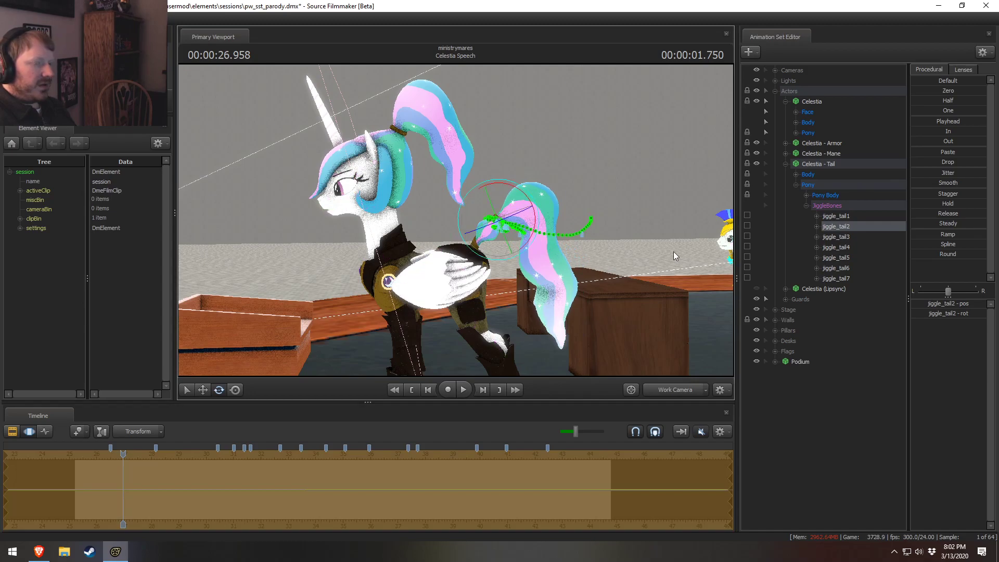
{"action": "left_click", "coordinate": [834, 237]}
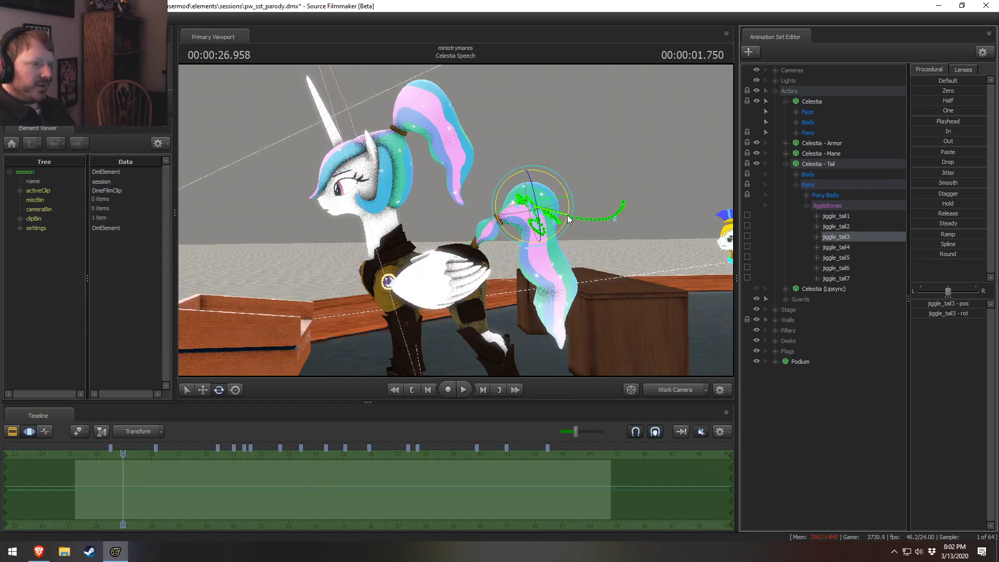
{"action": "left_click_drag", "start_coordinate": [568, 219], "coordinate": [570, 221]}
{"action": "left_click", "coordinate": [835, 247], "text": "ctrl"}
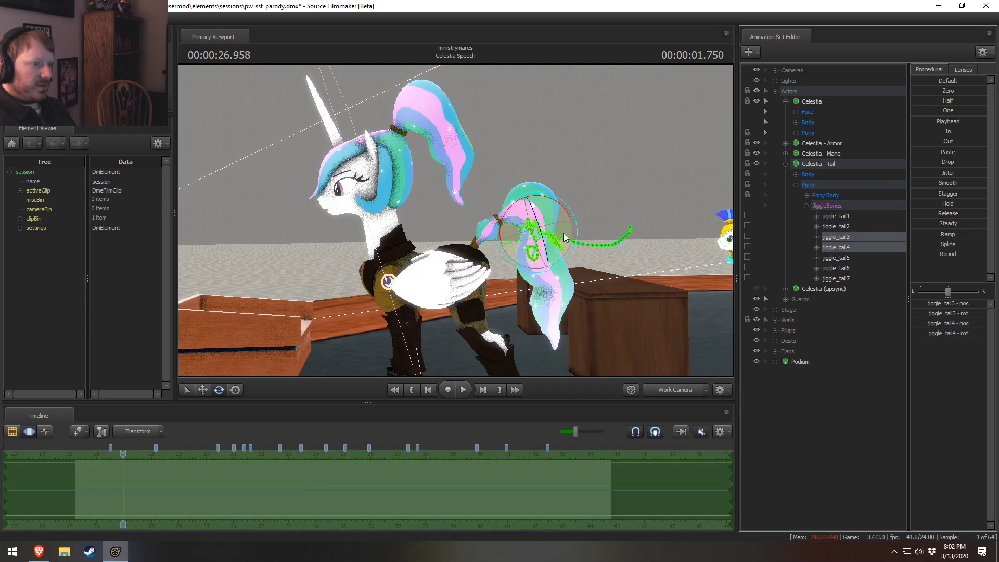
Step: Play the Celestia Speech shot through the Main Camera and examine how the tail moves behind the podium
{"action": "key", "text": "space"}
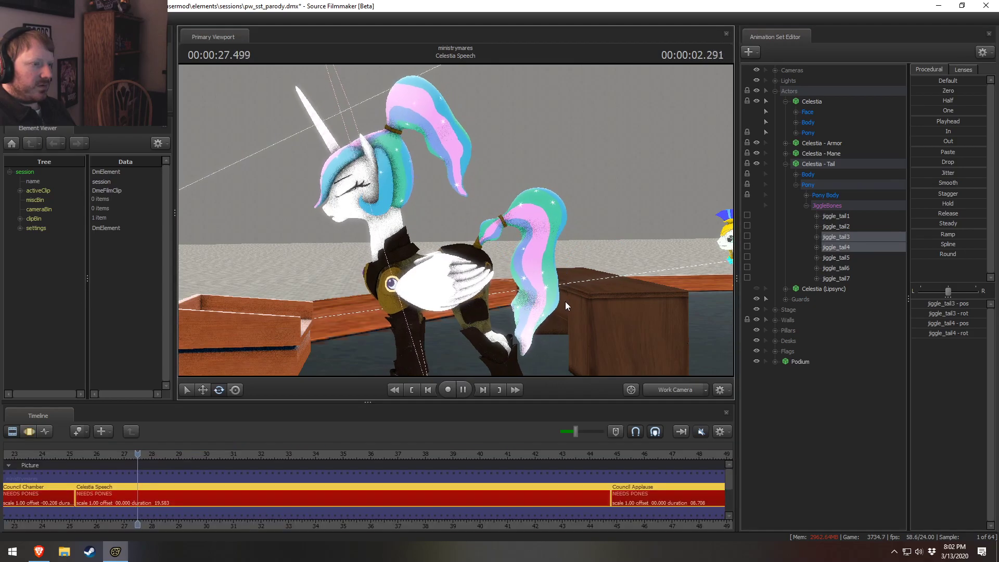
{"action": "left_click", "coordinate": [669, 390]}
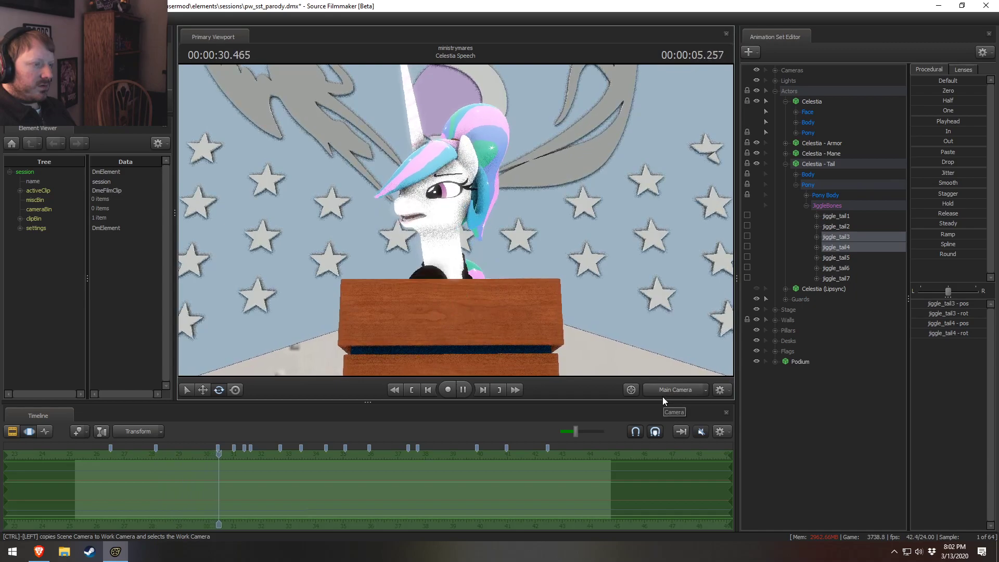
{"action": "key", "text": "space"}
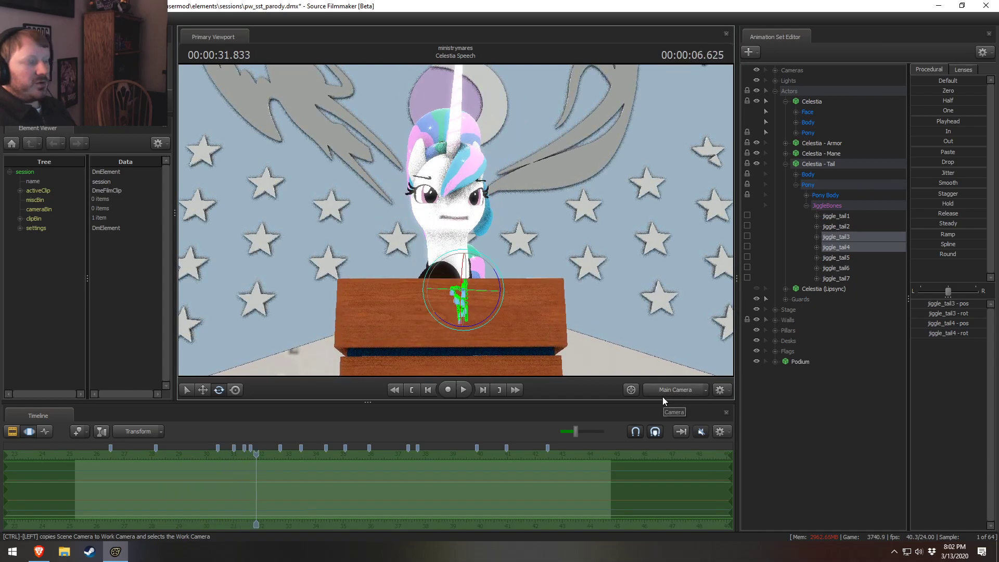
{"action": "key", "text": "F3"}
{"action": "key", "text": "F4"}
{"action": "key", "text": "F3"}
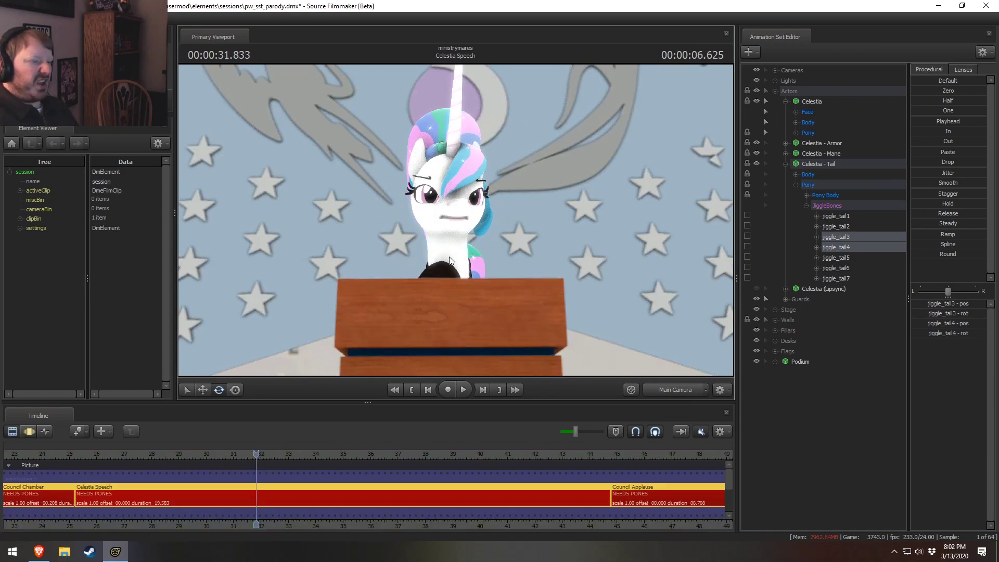
{"action": "key", "text": "space"}
{"action": "key", "text": "F4"}
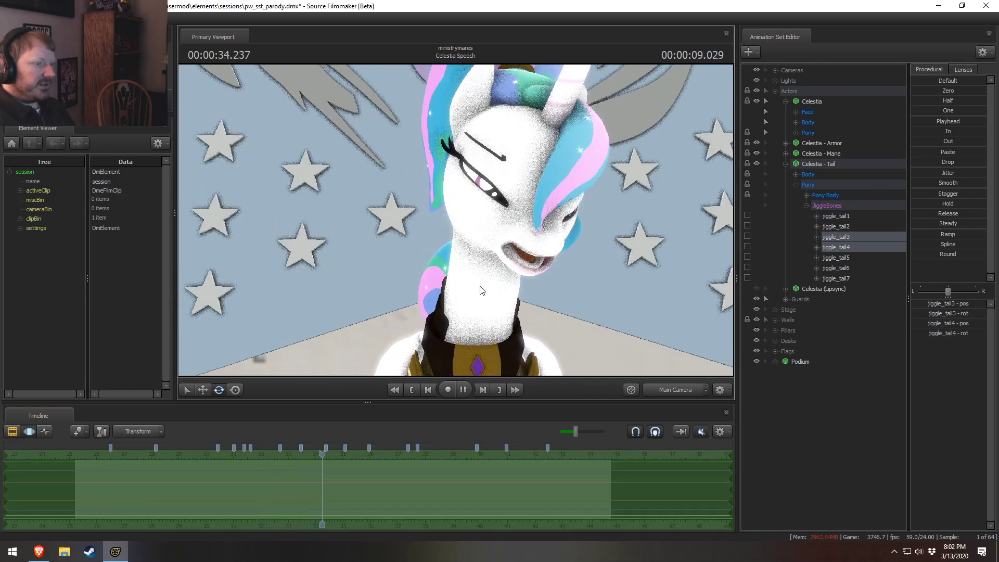
{"action": "key", "text": "space"}
{"action": "key", "text": "F3"}
{"action": "key", "text": "F4"}
Step: Make a soft time selection from about 33 to 34.8 seconds and view the tail through the Work Camera
{"action": "left_click", "coordinate": [280, 480]}
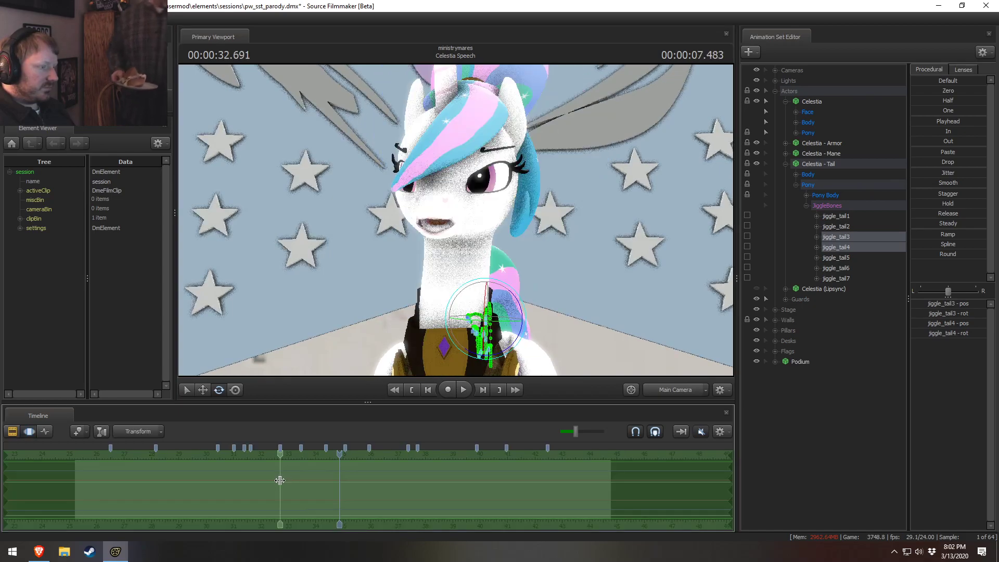
{"action": "mouse_move", "coordinate": [280, 479]}
{"action": "left_mouse_down"}
{"action": "mouse_move", "coordinate": [289, 479]}
{"action": "mouse_move", "coordinate": [212, 473]}
{"action": "mouse_move", "coordinate": [283, 487]}
{"action": "mouse_move", "coordinate": [223, 483]}
{"action": "mouse_move", "coordinate": [366, 498]}
{"action": "mouse_move", "coordinate": [291, 473]}
{"action": "left_mouse_up"}
{"action": "left_click", "coordinate": [687, 390]}
{"action": "scroll", "coordinate": [279, 484], "scroll_direction": "up", "scroll_amount": 2}
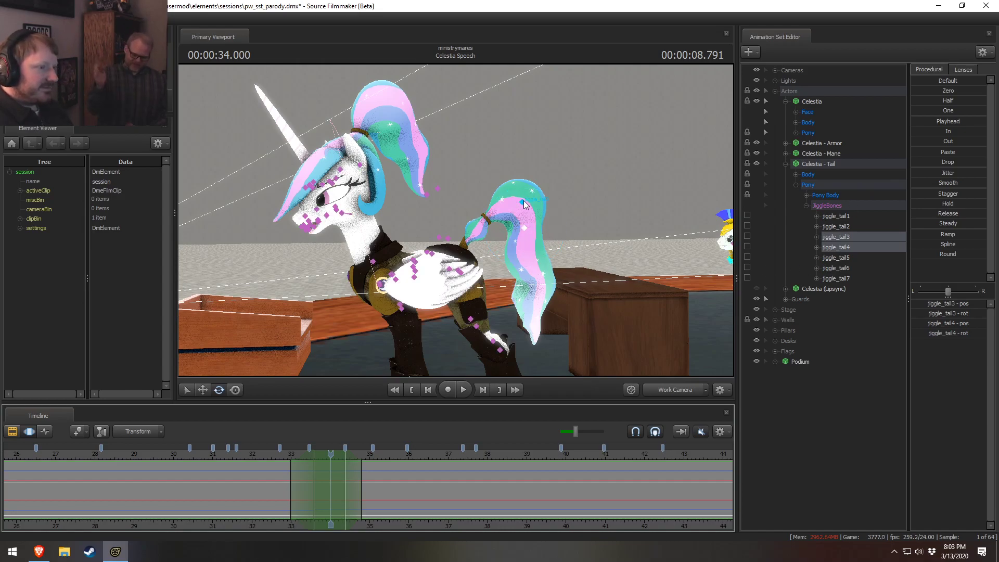
Step: Examine the tail up close and through the Main Camera while scrubbing around the 33-second mark
{"action": "left_click", "coordinate": [671, 397]}
{"action": "left_click_drag", "start_coordinate": [583, 291], "coordinate": [541, 325]}
{"action": "key", "text": "w"}
{"action": "left_click_drag", "start_coordinate": [385, 341], "coordinate": [367, 344]}
{"action": "left_click_drag", "start_coordinate": [218, 451], "coordinate": [247, 451]}
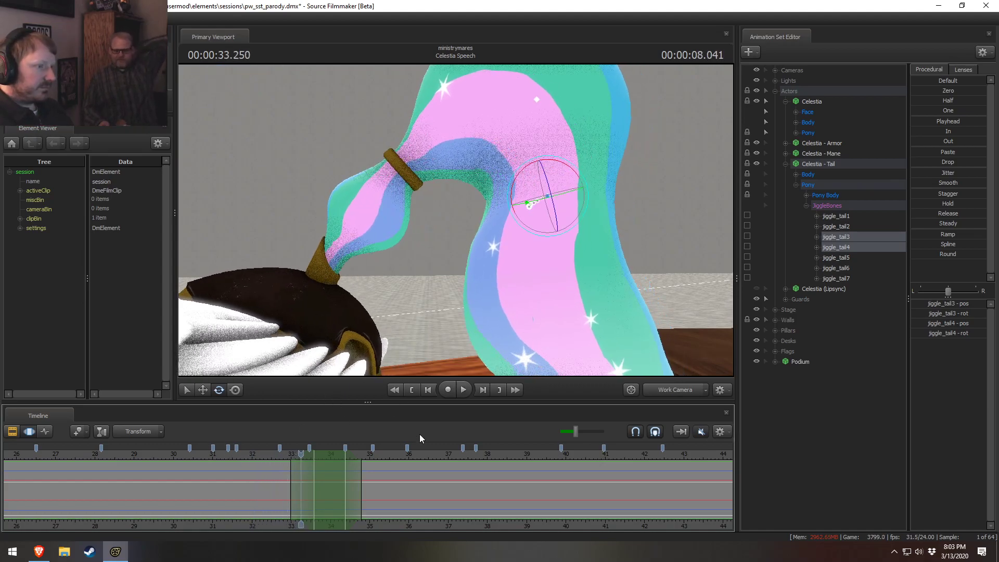
{"action": "left_click", "coordinate": [659, 391]}
{"action": "left_click_drag", "start_coordinate": [288, 453], "coordinate": [323, 462]}
{"action": "left_click", "coordinate": [668, 390]}
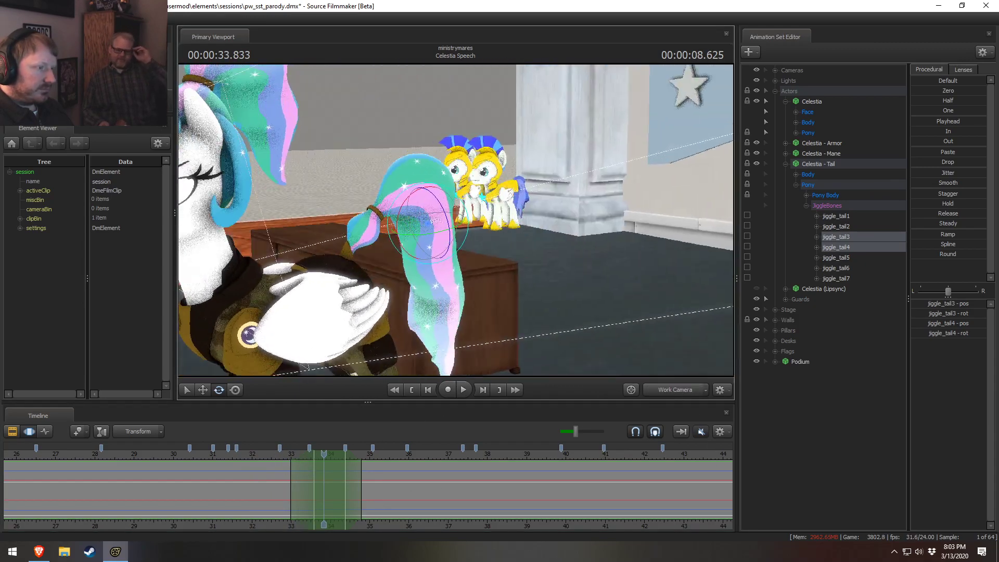
Step: Rotate jiggle_tail1 to dip the tail within the time selection around 34 seconds, and play back the movement
{"action": "left_click", "coordinate": [858, 217]}
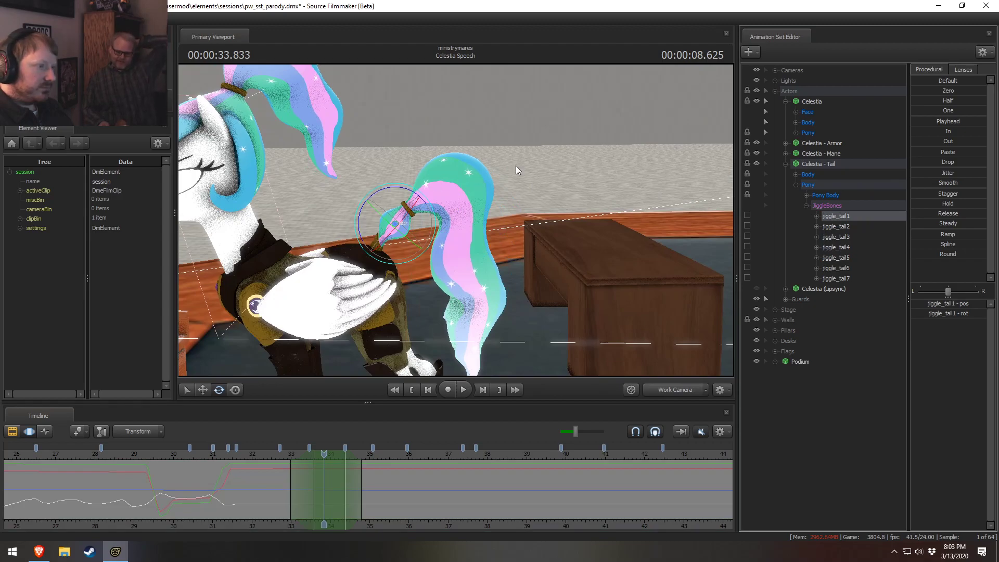
{"action": "left_click_drag", "start_coordinate": [516, 165], "coordinate": [512, 136], "text": "alt"}
{"action": "left_click_drag", "start_coordinate": [381, 191], "coordinate": [394, 192]}
{"action": "left_click", "coordinate": [277, 451]}
{"action": "key", "text": "space"}
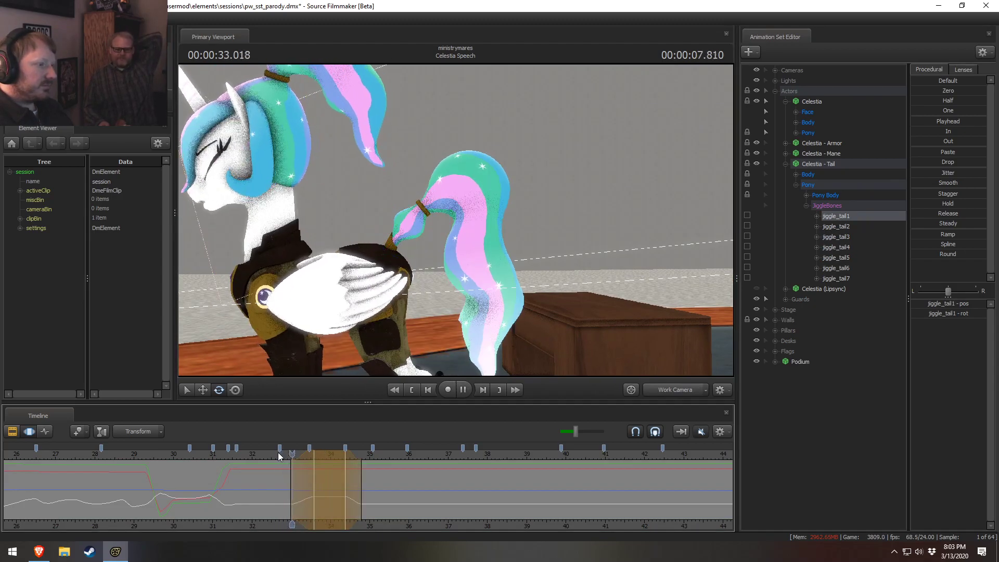
{"action": "key", "text": "space"}
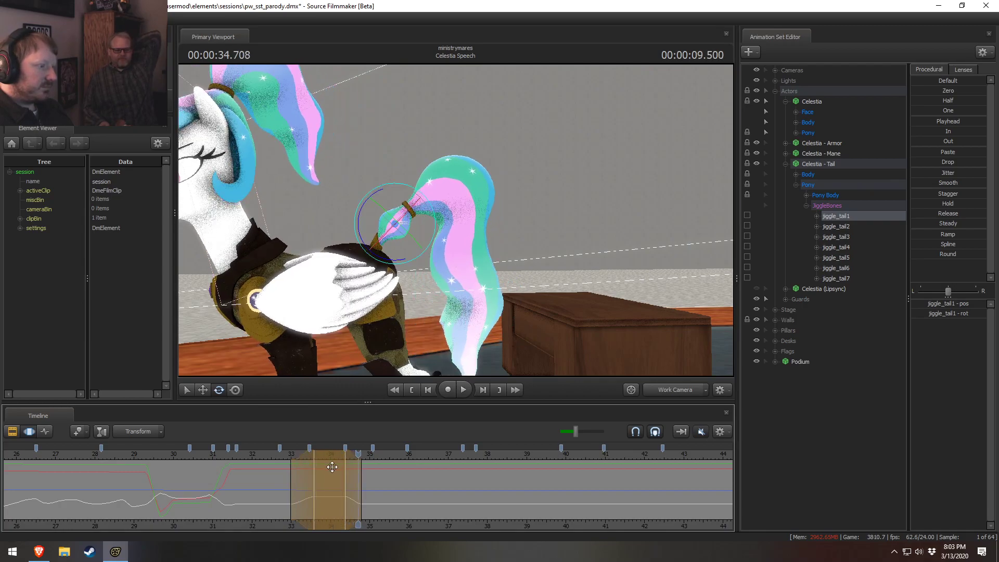
Step: Move the end of the time selection's hold region to about 34.2 seconds and replay the tail dip
{"action": "left_click_drag", "start_coordinate": [346, 468], "coordinate": [359, 472]}
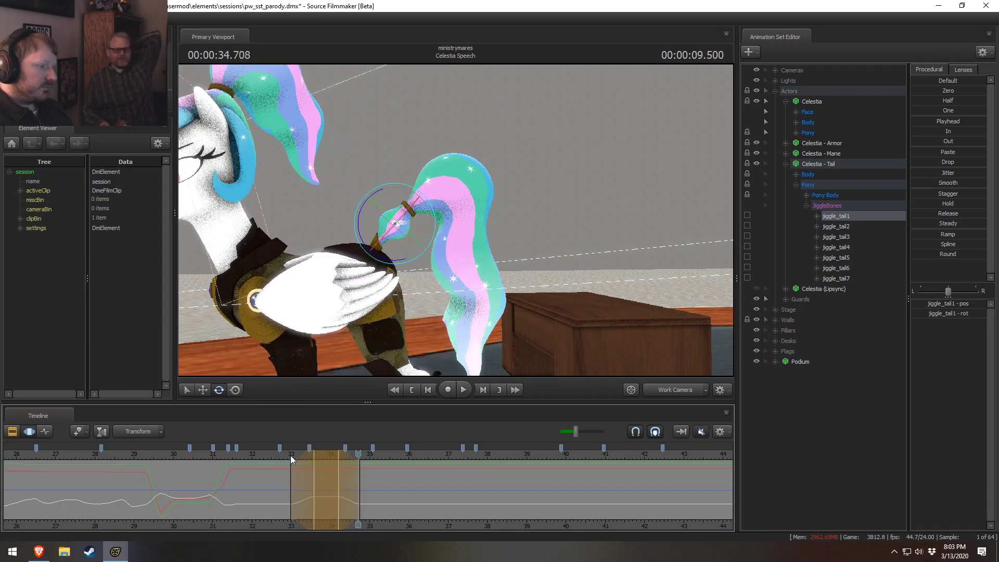
{"action": "key", "text": "space"}
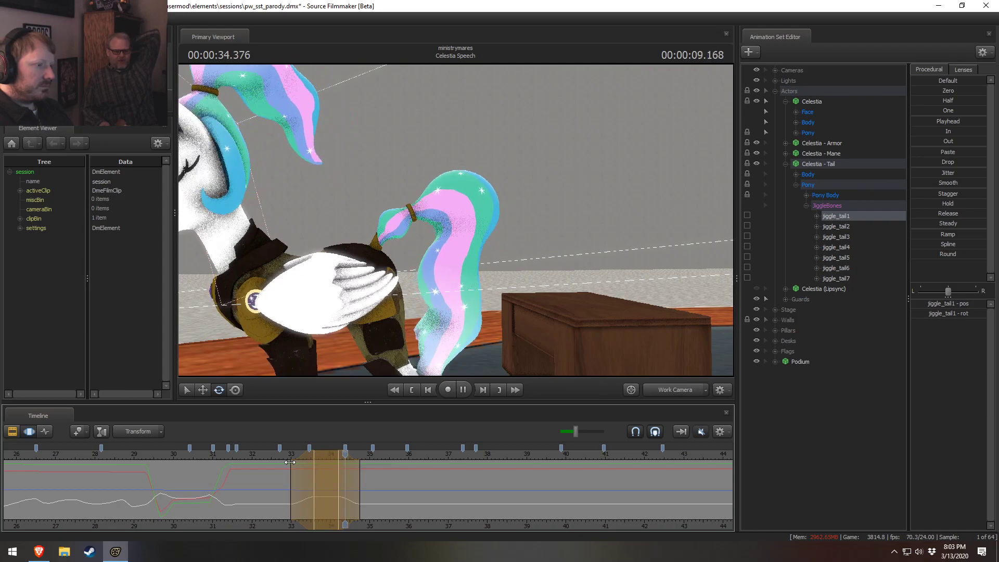
{"action": "key", "text": "space"}
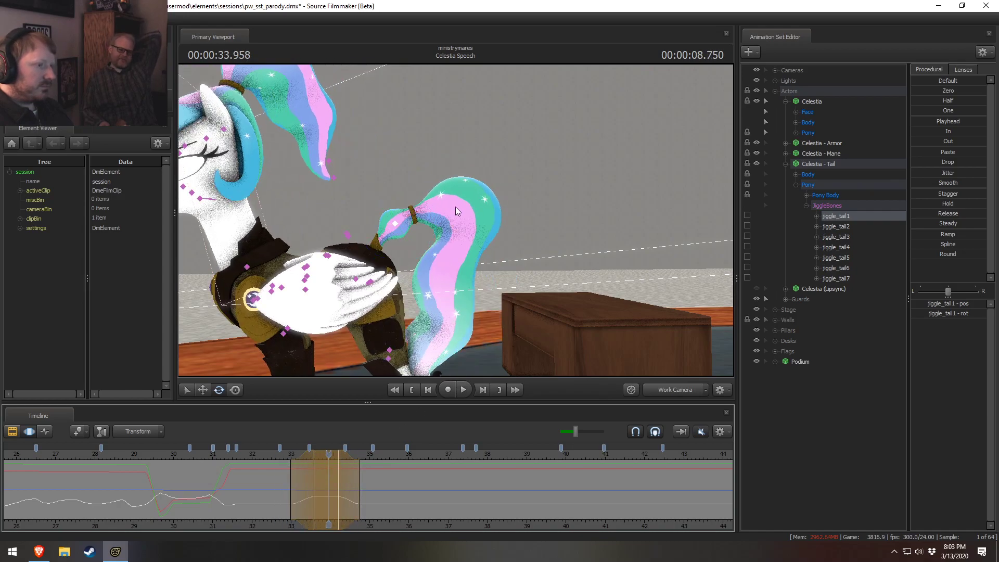
Step: Rotate jiggle_tail3 within the same time selection so the lower tail hangs straight down
{"action": "left_click", "coordinate": [837, 237]}
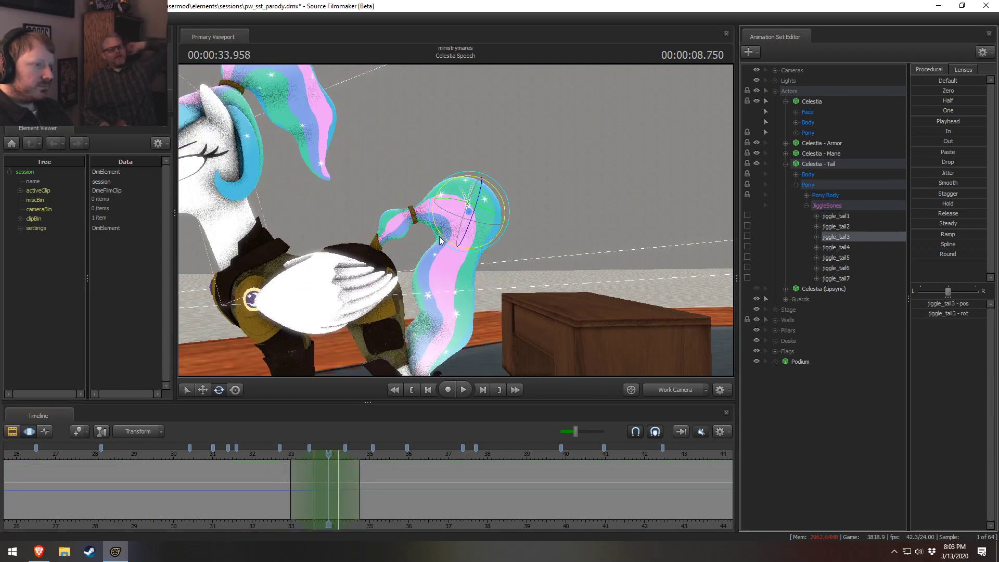
{"action": "left_click_drag", "start_coordinate": [439, 236], "coordinate": [449, 241]}
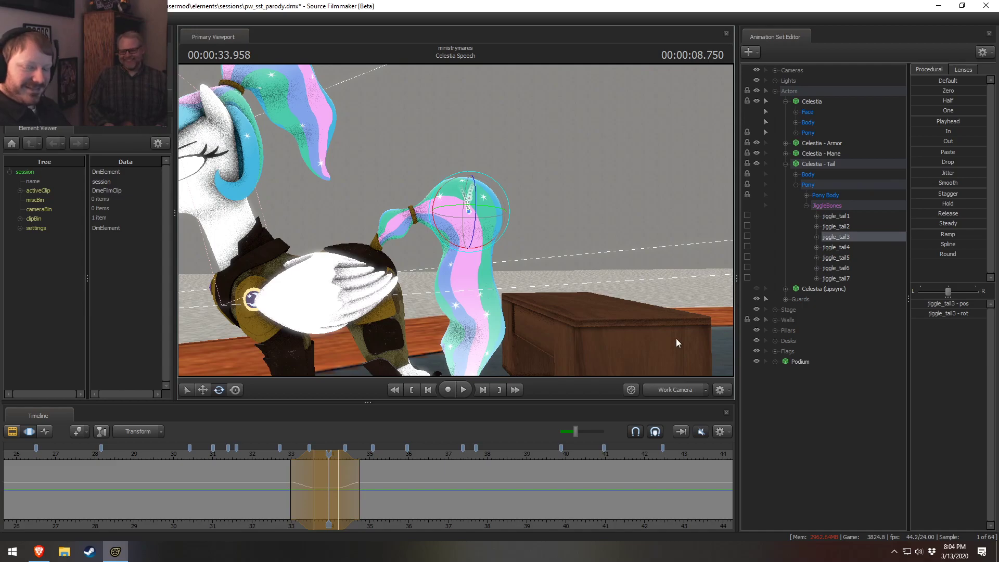
Step: Shift the time selection of the jiggle_tail3 adjustment slightly later, starting at about 33.1 seconds, and replay the tail movement
{"action": "left_click", "coordinate": [273, 455]}
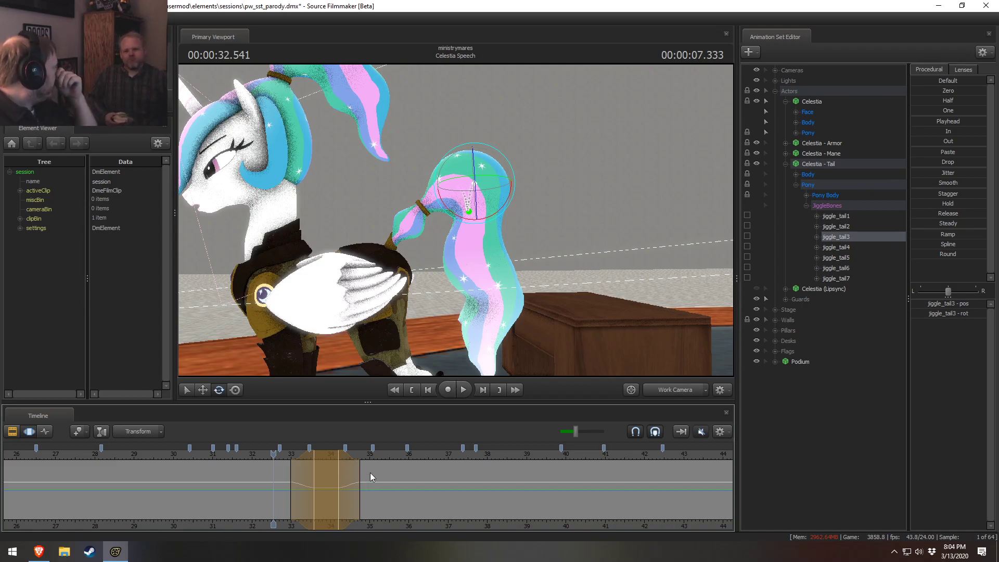
{"action": "left_click", "coordinate": [251, 454]}
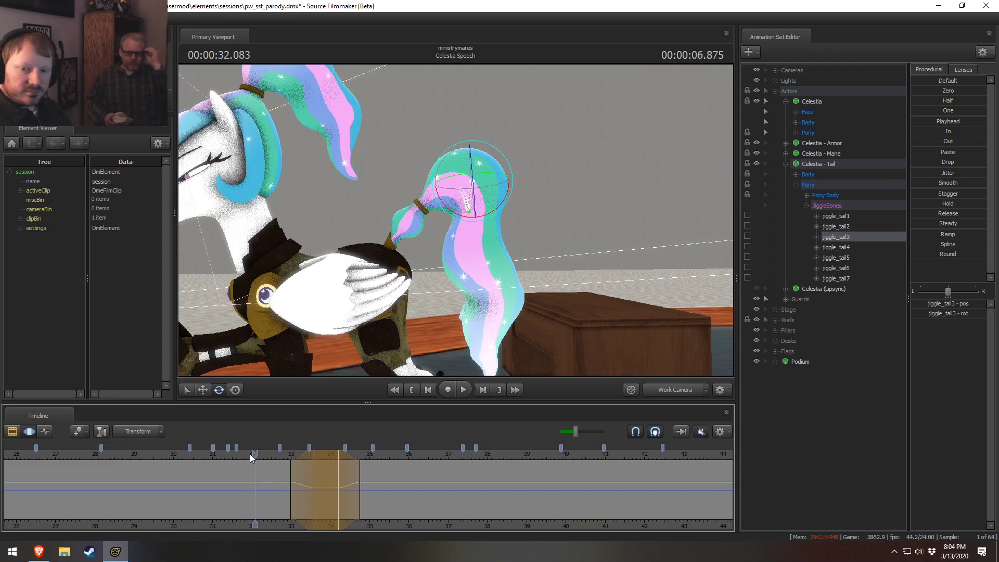
{"action": "key", "text": "space"}
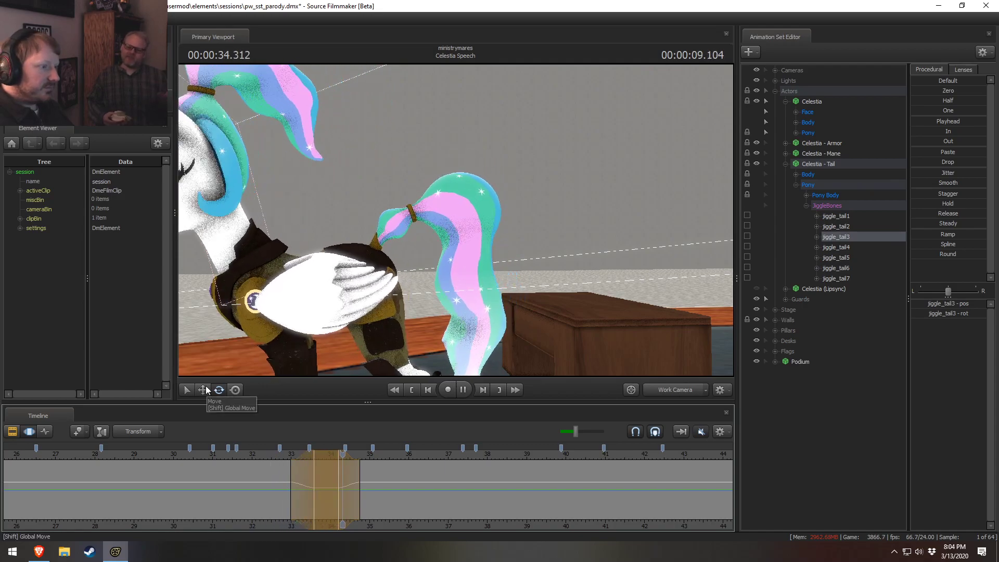
{"action": "key", "text": "space"}
{"action": "key", "text": "space"}
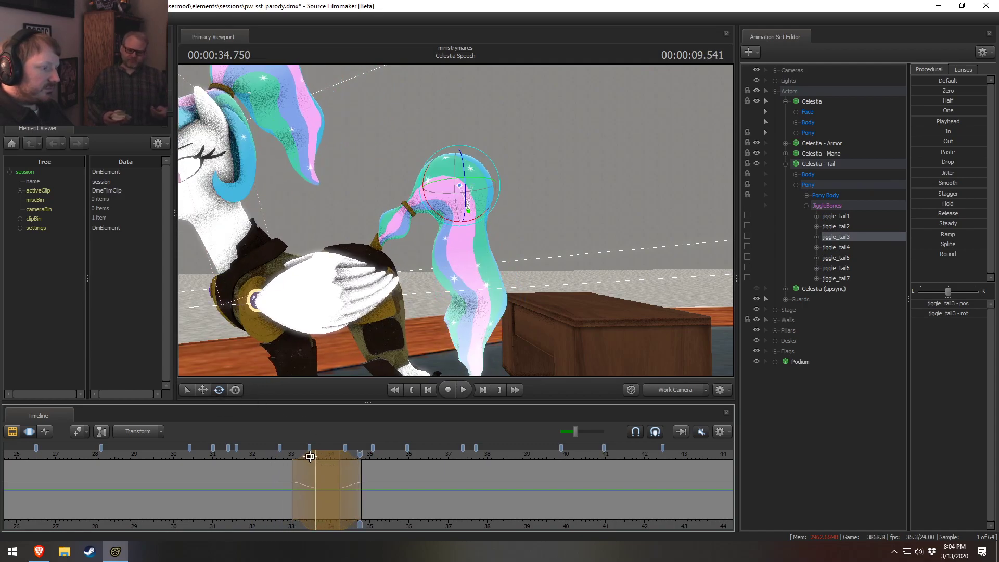
{"action": "key", "text": "space"}
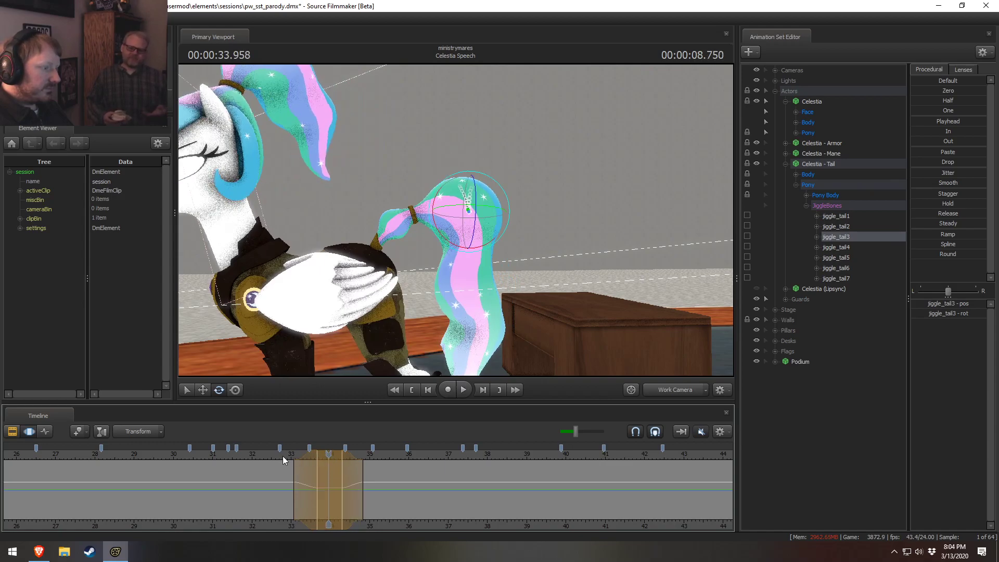
{"action": "key", "text": "space"}
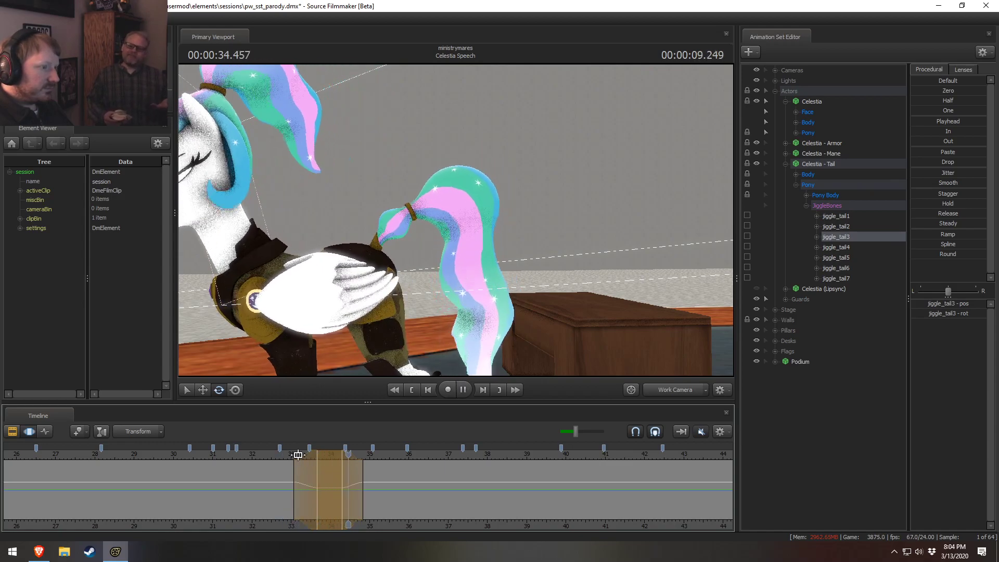
{"action": "key", "text": "space"}
Step: Play back the tail movement through the Main Camera and scrub around the 33-second mark
{"action": "left_click", "coordinate": [671, 391]}
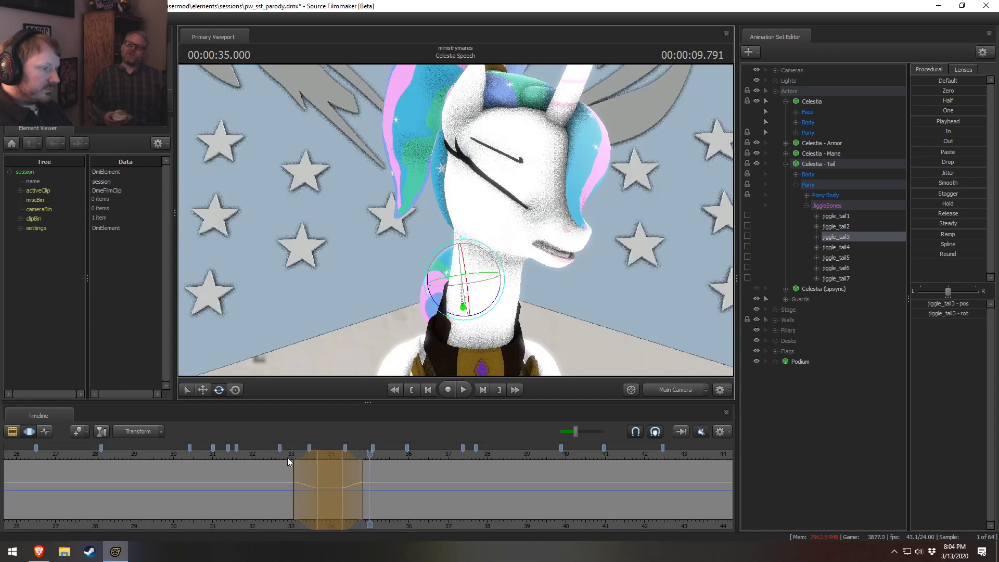
{"action": "key", "text": "space"}
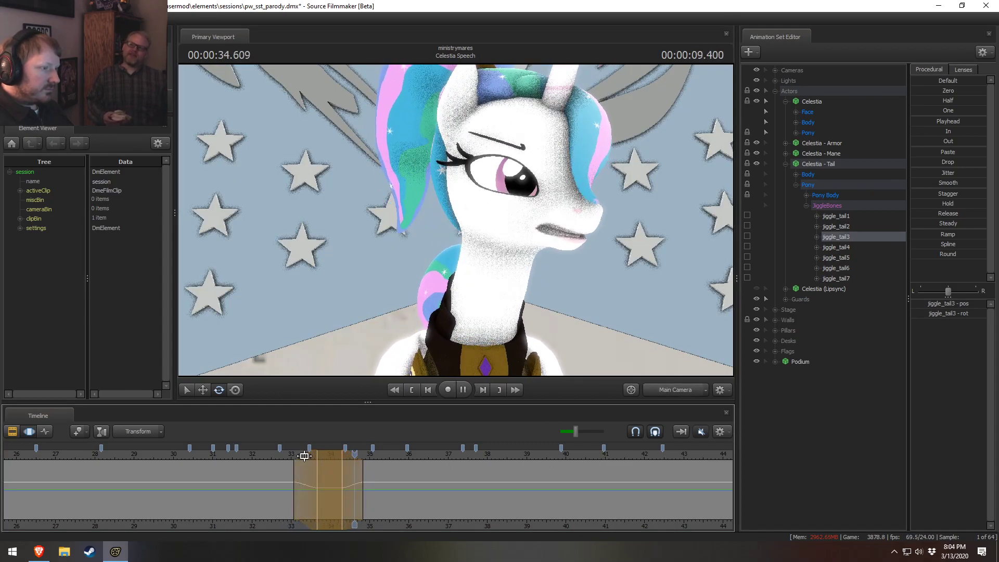
{"action": "left_click", "coordinate": [295, 475]}
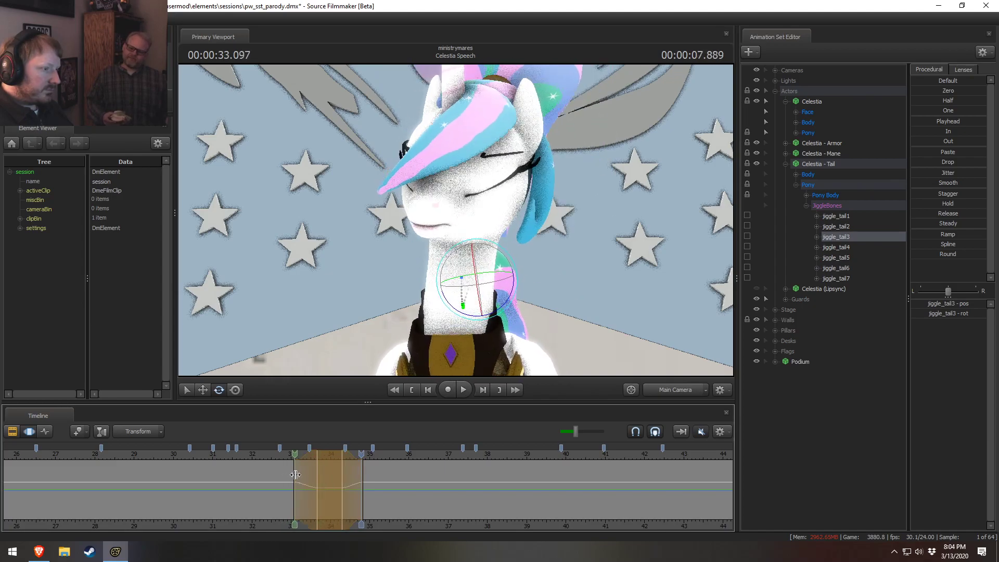
{"action": "left_click_drag", "start_coordinate": [295, 474], "coordinate": [326, 474]}
Step: Create a new time selection from about 32.9 to 34 seconds, centred near 33.4 seconds
{"action": "left_click", "coordinate": [305, 475], "text": "shift"}
{"action": "scroll", "coordinate": [304, 474], "scroll_direction": "up", "scroll_amount": 3, "text": "shift"}
{"action": "left_click", "coordinate": [306, 478], "text": "shift"}
{"action": "scroll", "coordinate": [306, 478], "scroll_direction": "up", "scroll_amount": 1}
{"action": "scroll", "coordinate": [306, 478], "scroll_direction": "up", "scroll_amount": 2}
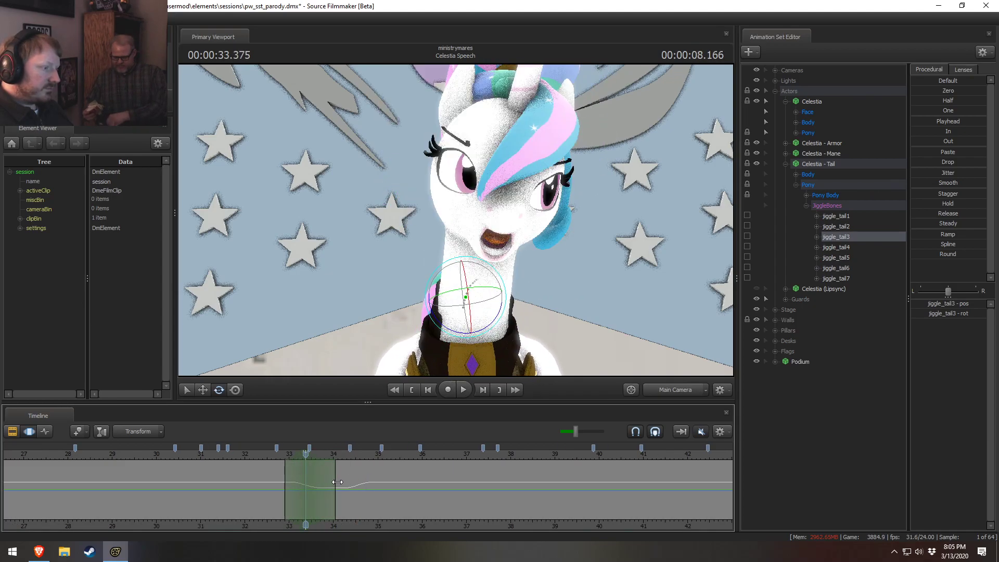
Step: Through the Work Camera, rotate jiggle_tail1 sideways within the new time selection while viewing the tail from above
{"action": "left_click", "coordinate": [660, 390]}
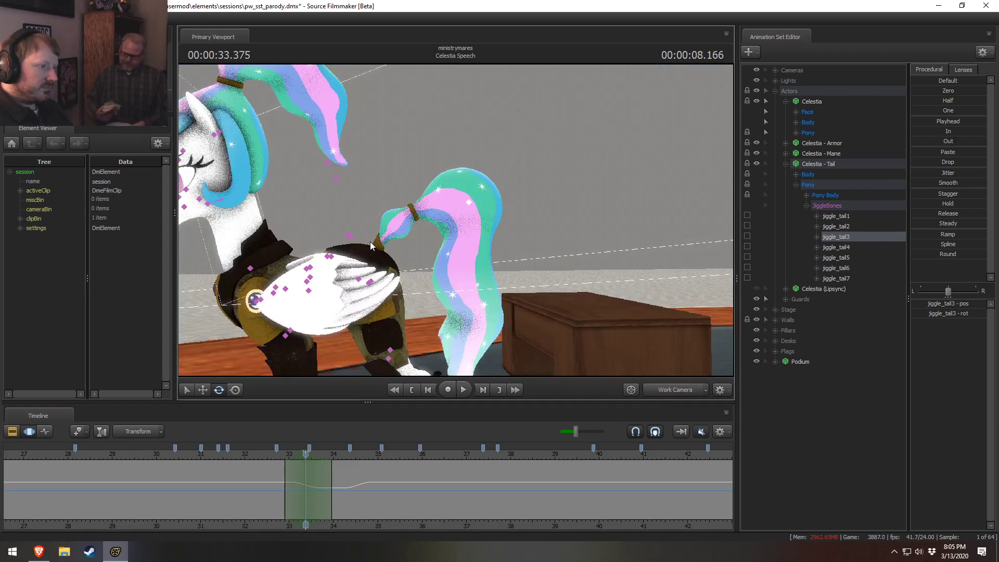
{"action": "double_click", "coordinate": [837, 216]}
{"action": "left_click", "coordinate": [838, 216]}
{"action": "left_click_drag", "start_coordinate": [495, 238], "coordinate": [663, 312], "text": "alt"}
{"action": "left_click_drag", "start_coordinate": [443, 288], "coordinate": [460, 291]}
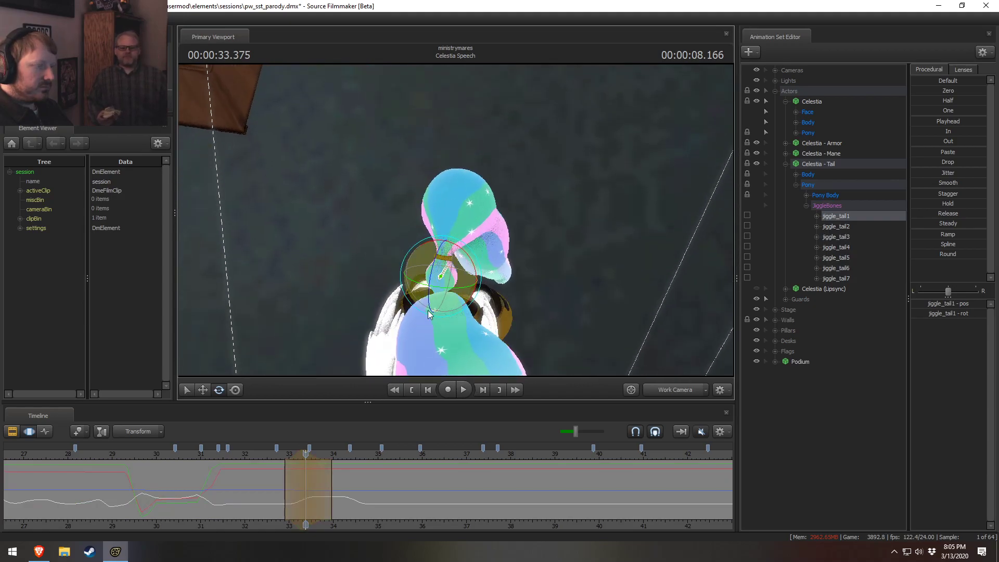
Step: Shorten the time selection to end at about 33.65 seconds and replay the sideways tail swing
{"action": "left_click", "coordinate": [276, 457]}
{"action": "key", "text": "space"}
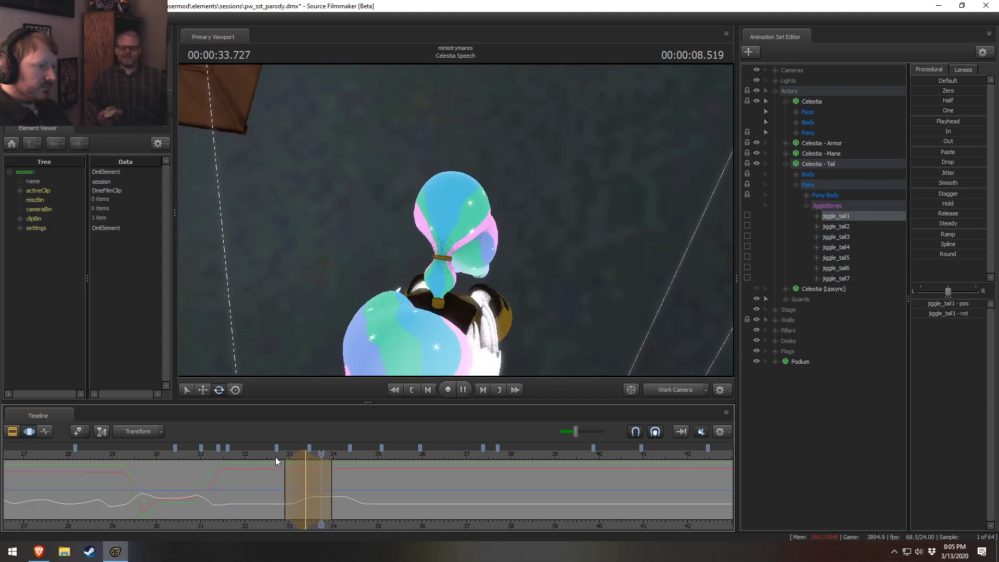
{"action": "key", "text": "space"}
{"action": "left_click_drag", "start_coordinate": [289, 456], "coordinate": [294, 455]}
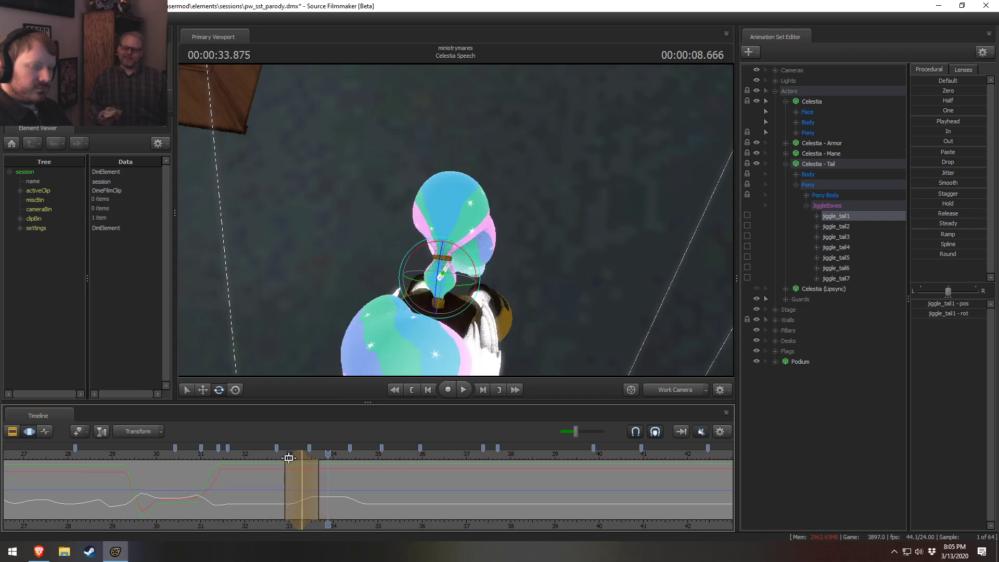
{"action": "scroll", "coordinate": [260, 465], "scroll_direction": "up", "scroll_amount": 5}
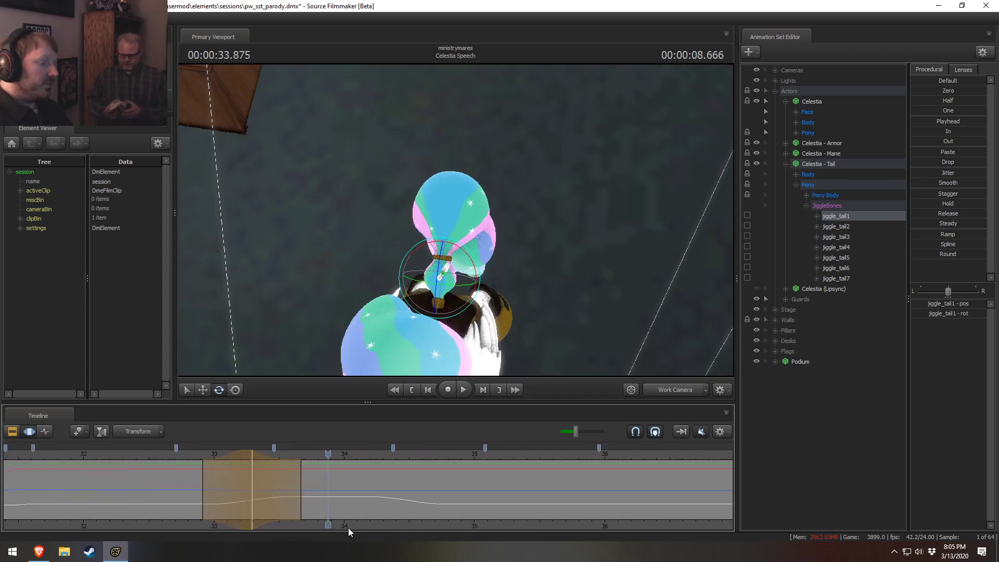
{"action": "middle_click_drag", "start_coordinate": [348, 528], "coordinate": [448, 526]}
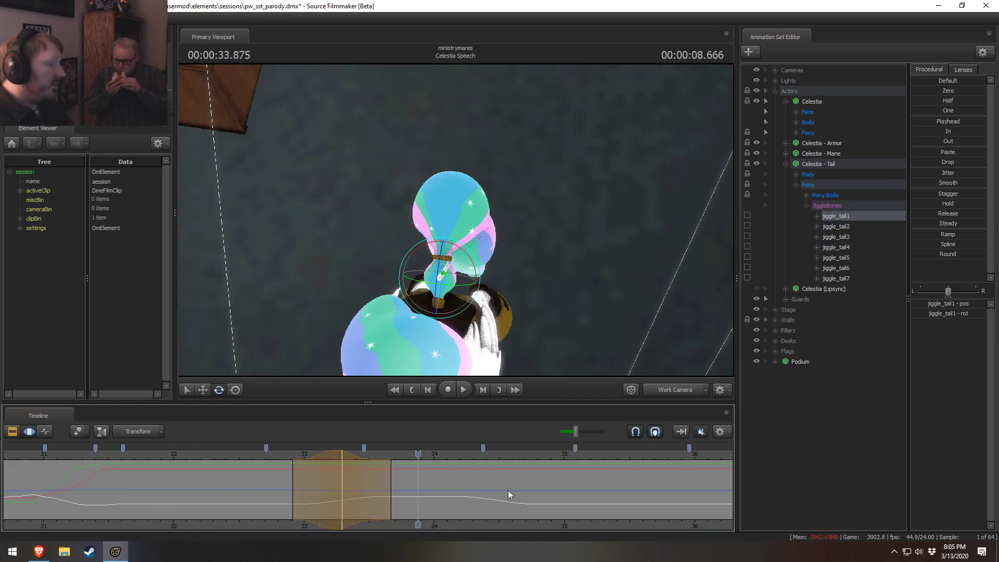
{"action": "left_click", "coordinate": [271, 456]}
{"action": "key", "text": "space"}
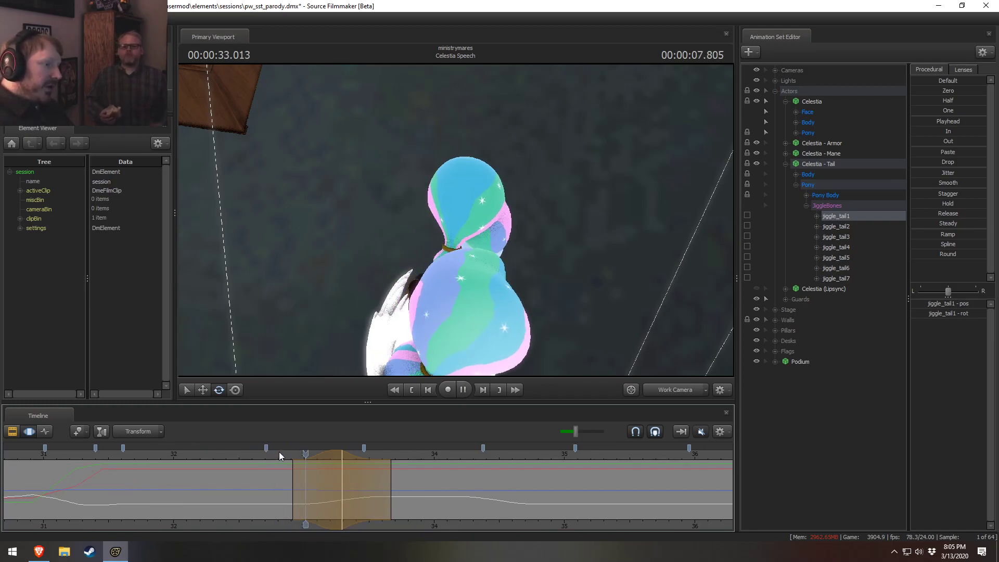
{"action": "key", "text": "space"}
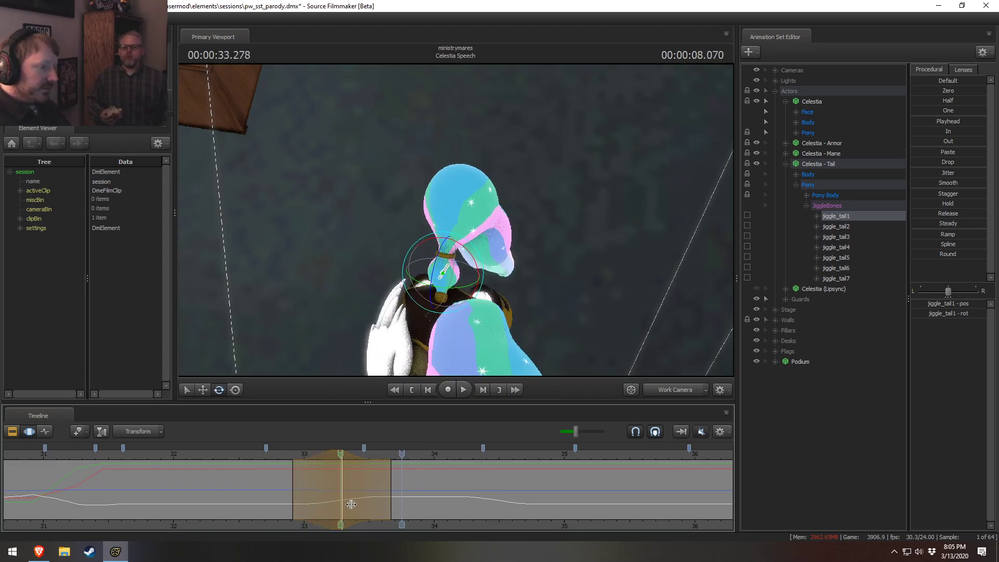
Step: Create a time selection from about 33 to 34.3 seconds, centred near 33.5, and rotate jiggle_tail1 sideways within it
{"action": "left_click", "coordinate": [385, 505], "text": "shift"}
{"action": "scroll", "coordinate": [385, 505], "scroll_direction": "up", "scroll_amount": 6}
{"action": "left_click", "coordinate": [375, 499], "text": "shift"}
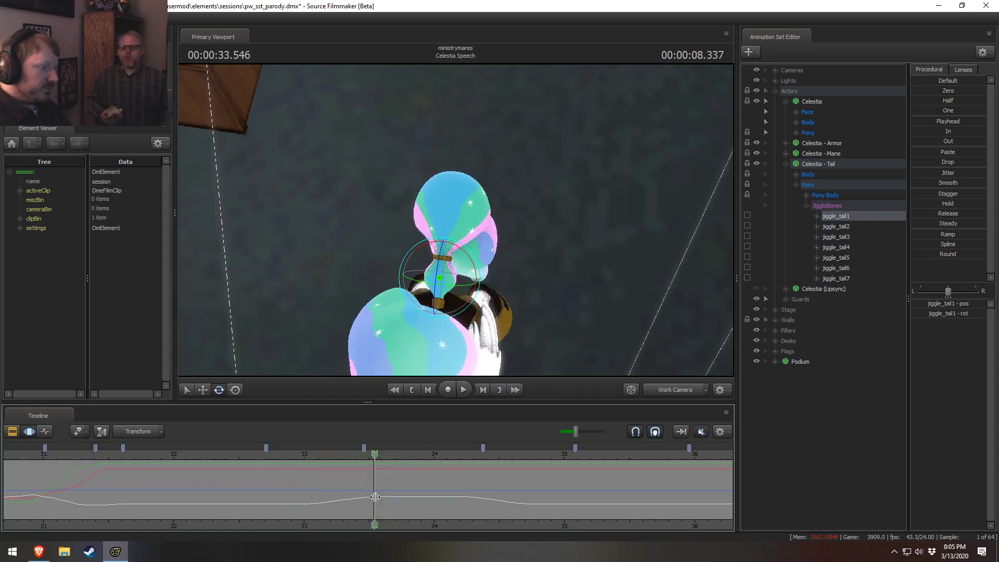
{"action": "scroll", "coordinate": [394, 500], "scroll_direction": "up", "scroll_amount": 5}
{"action": "left_click_drag", "start_coordinate": [440, 491], "coordinate": [474, 473]}
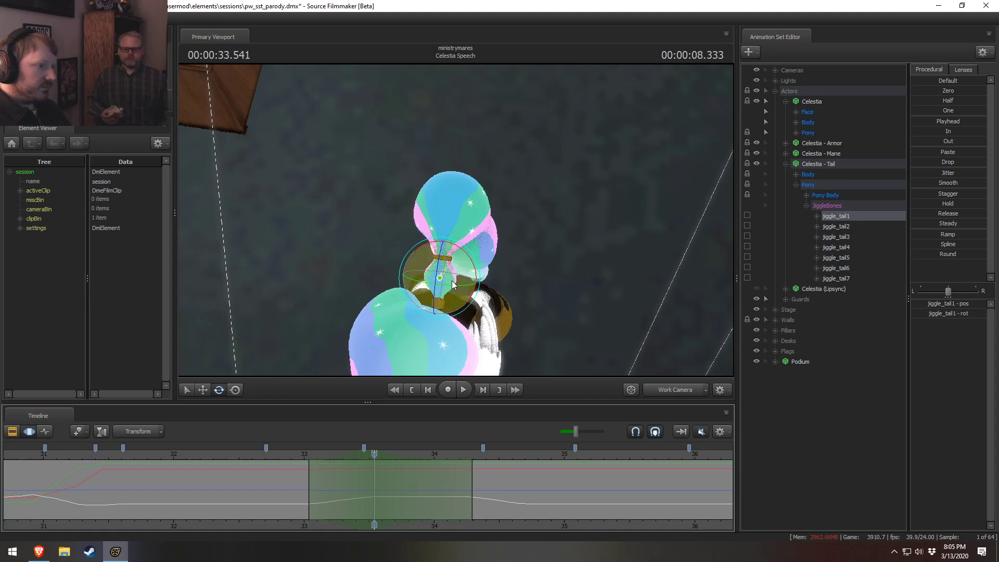
{"action": "left_click_drag", "start_coordinate": [466, 284], "coordinate": [450, 286]}
{"action": "key", "text": "ctrl+z"}
Step: Adjust the time selection to span about 33 to 34.4 seconds, replaying the tail swing from above
{"action": "left_click", "coordinate": [290, 455]}
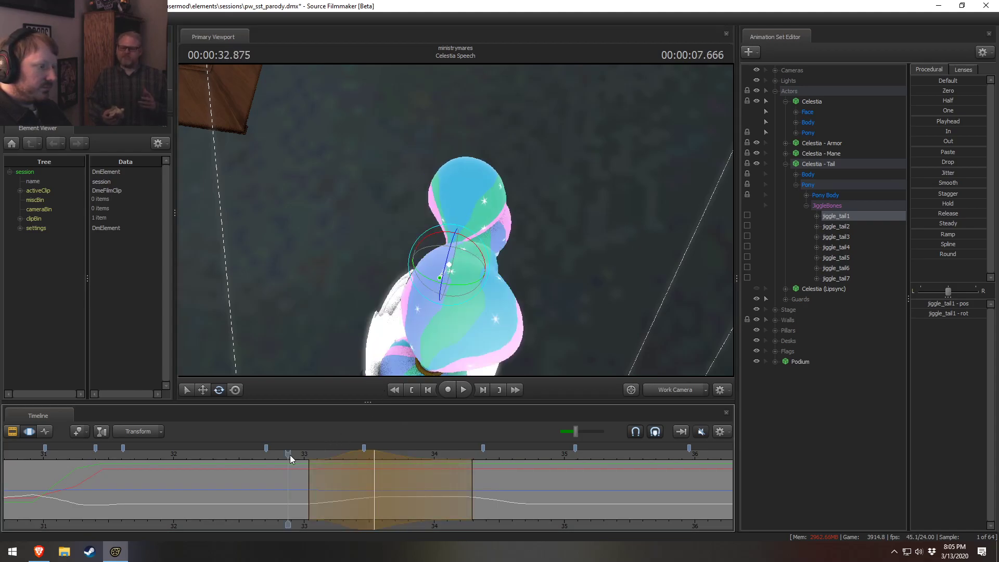
{"action": "key", "text": "space"}
{"action": "mouse_move", "coordinate": [474, 498]}
{"action": "left_mouse_down"}
{"action": "mouse_move", "coordinate": [486, 496]}
{"action": "mouse_move", "coordinate": [461, 496]}
{"action": "left_mouse_up"}
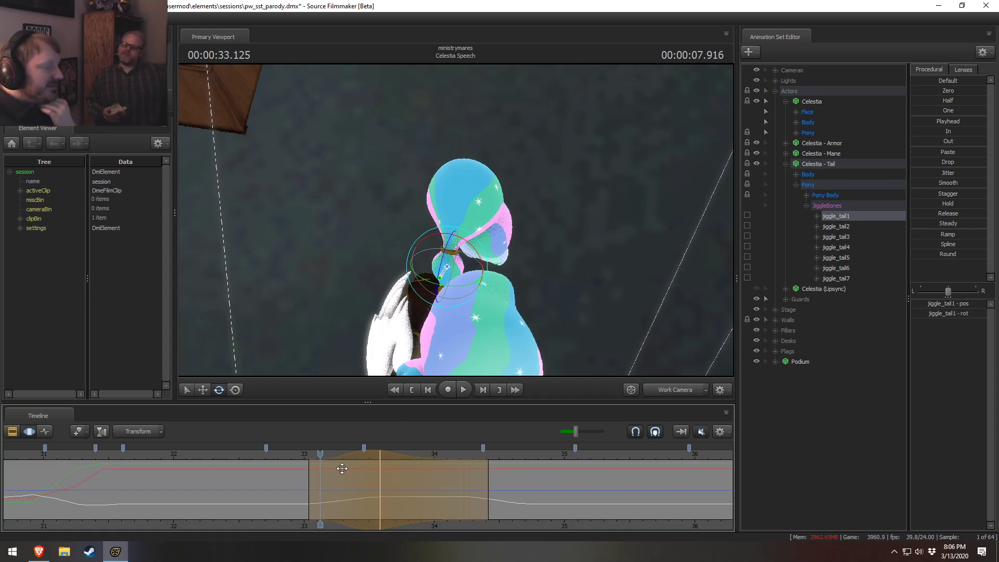
{"action": "left_click", "coordinate": [292, 457]}
{"action": "key", "text": "space"}
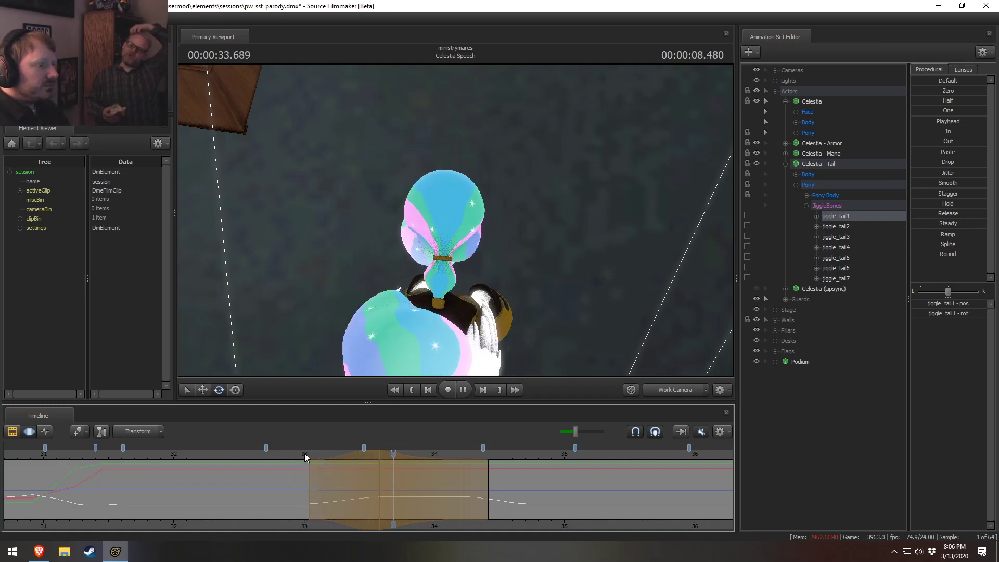
{"action": "key", "text": "space"}
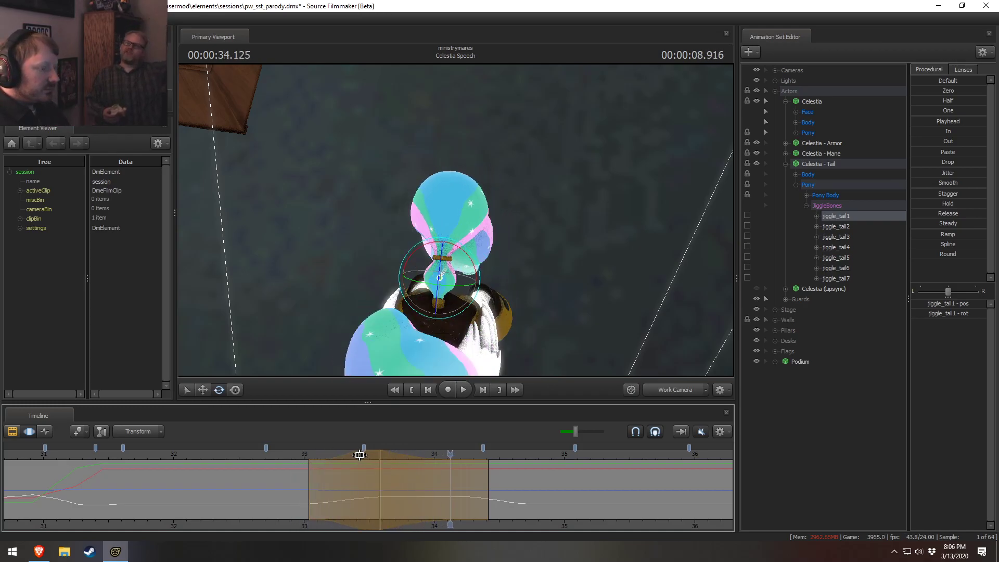
{"action": "key", "text": "space"}
{"action": "left_click", "coordinate": [290, 458]}
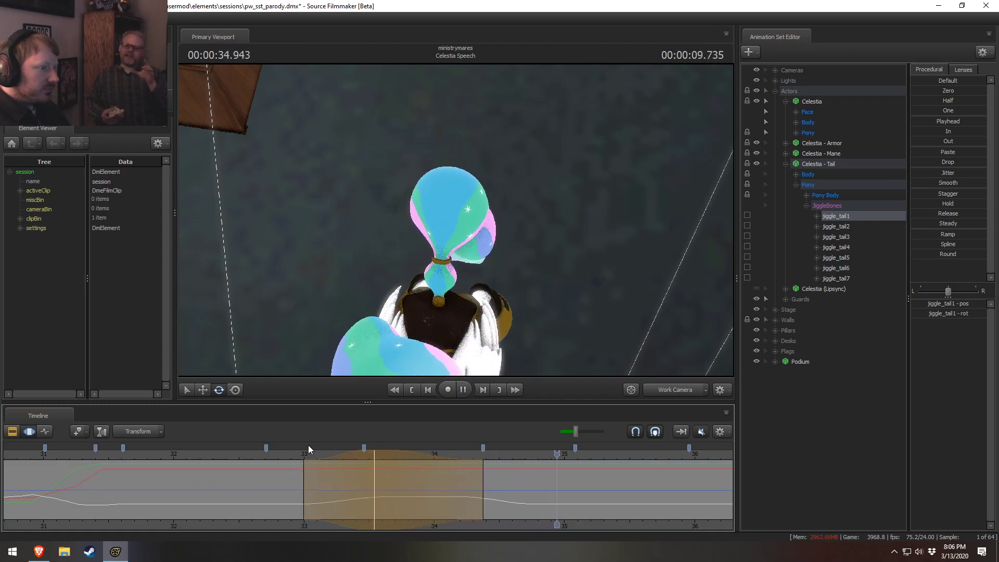
Step: Scrub the tail around 34.5 seconds and play back the movement through the Main Camera
{"action": "left_click", "coordinate": [513, 506]}
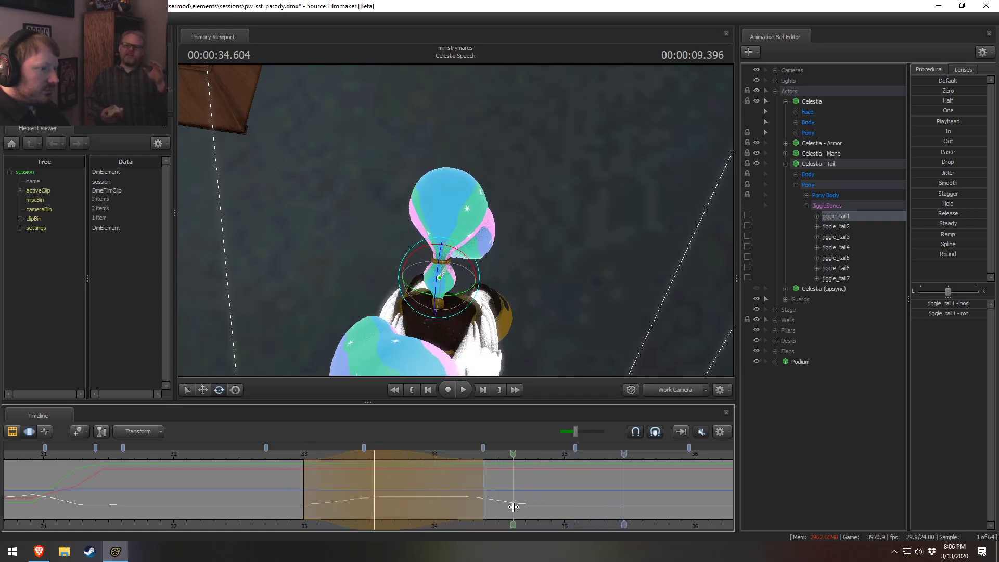
{"action": "mouse_move", "coordinate": [513, 506]}
{"action": "left_mouse_down"}
{"action": "mouse_move", "coordinate": [578, 504]}
{"action": "mouse_move", "coordinate": [452, 505]}
{"action": "mouse_move", "coordinate": [505, 503]}
{"action": "left_mouse_up"}
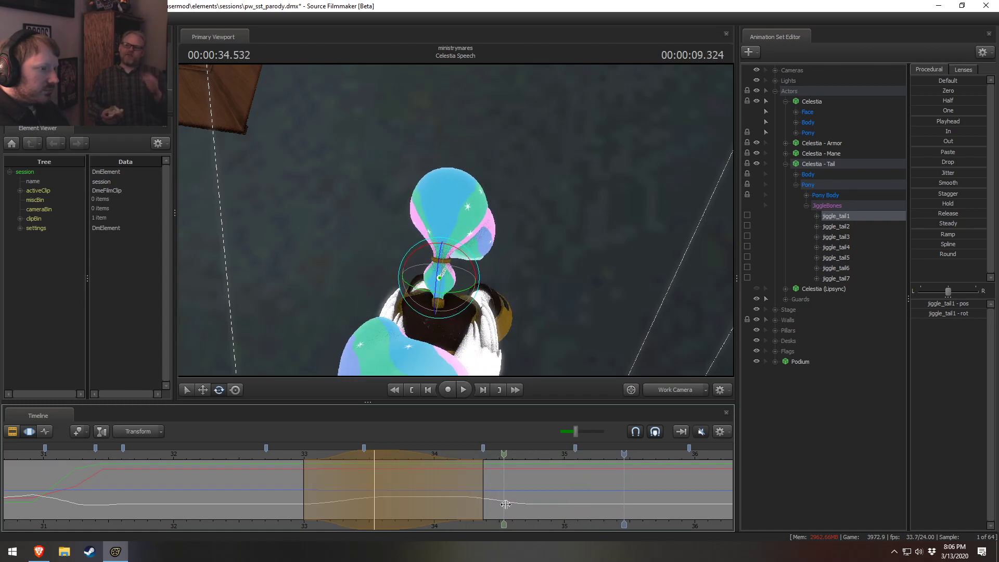
{"action": "left_click", "coordinate": [682, 389]}
{"action": "left_click", "coordinate": [279, 457]}
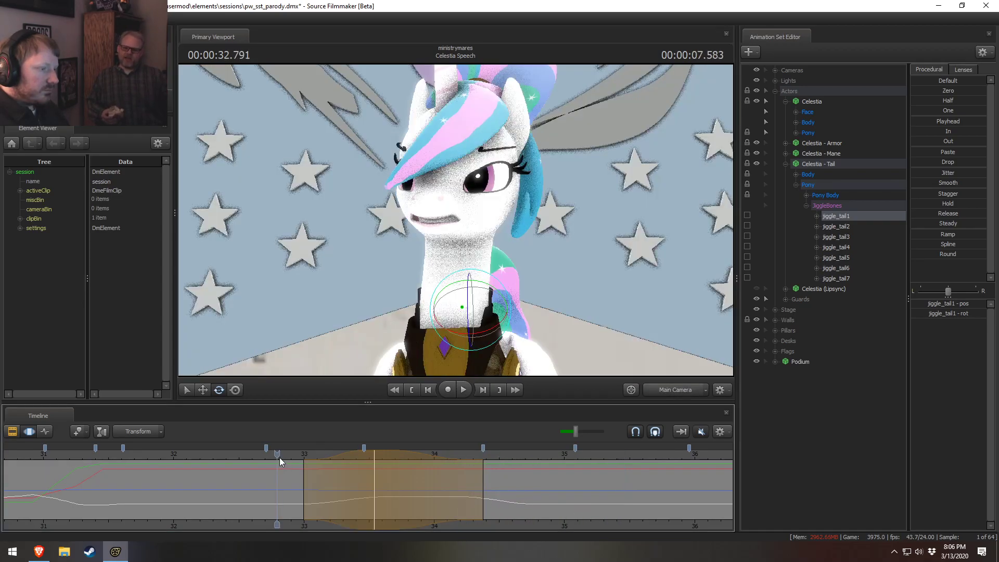
{"action": "key", "text": "space"}
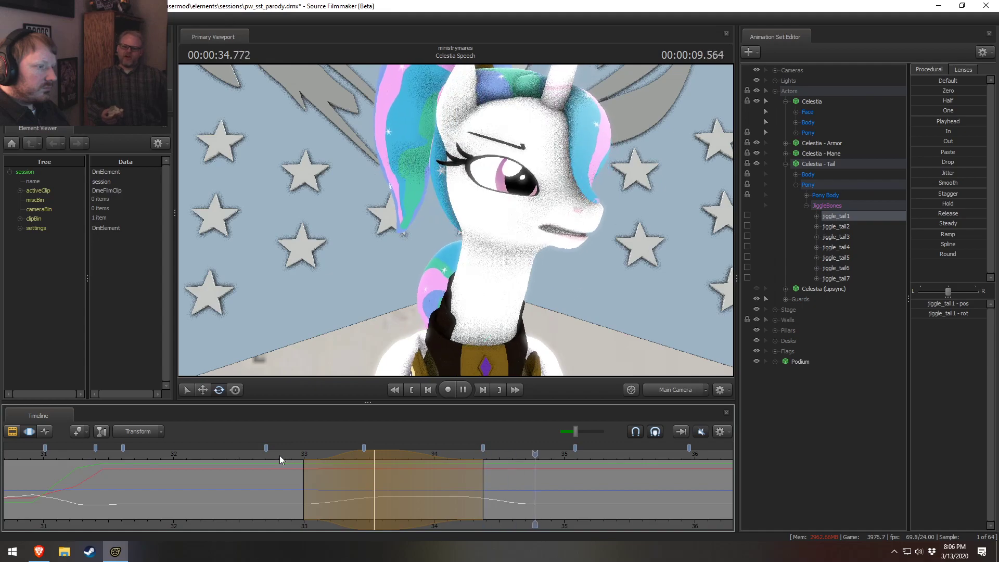
{"action": "key", "text": "space"}
Step: Create a time selection from about 34 to 34.9 seconds and rotate jiggle_tail1 within it through the Work Camera
{"action": "left_click_drag", "start_coordinate": [291, 458], "coordinate": [494, 499]}
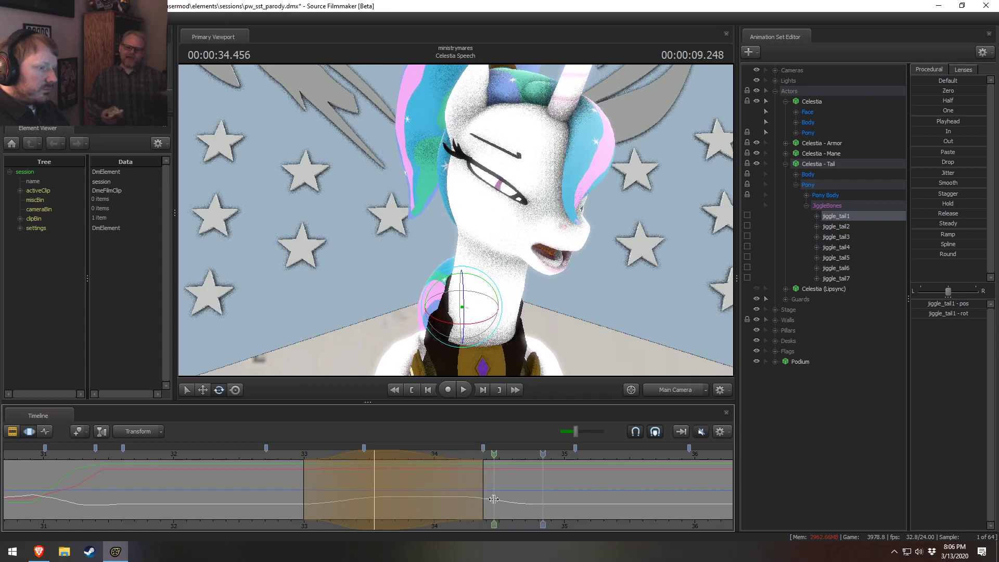
{"action": "left_click", "coordinate": [494, 498], "text": "shift"}
{"action": "scroll", "coordinate": [494, 499], "scroll_direction": "up", "scroll_amount": 5, "text": "shift"}
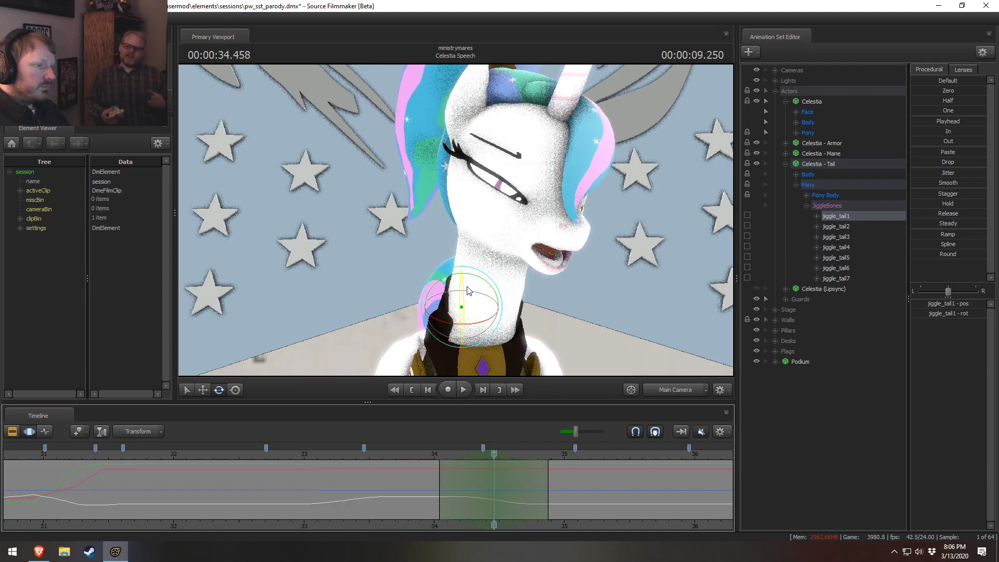
{"action": "left_click", "coordinate": [648, 386]}
{"action": "left_click_drag", "start_coordinate": [520, 223], "coordinate": [496, 203], "text": "alt"}
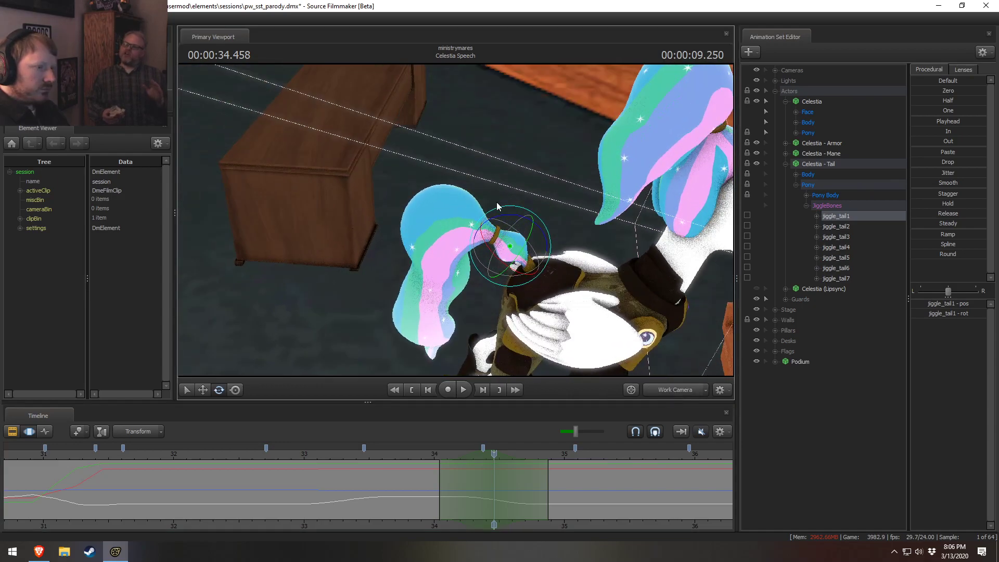
Step: Narrow the time selection and move it earlier to span about 34 to 34.7 seconds, replaying the tail from the side
{"action": "key", "text": "space"}
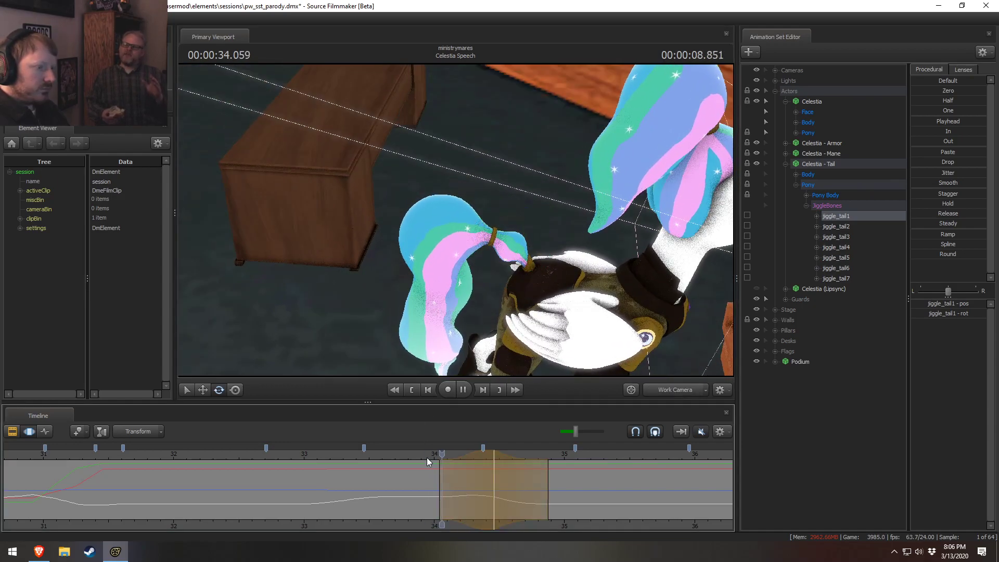
{"action": "key", "text": "space"}
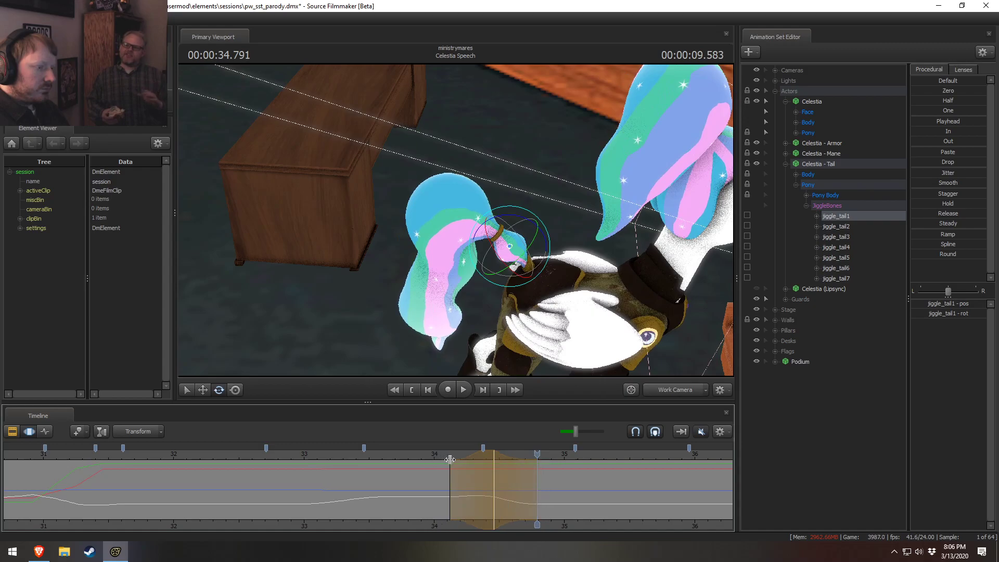
{"action": "left_click", "coordinate": [429, 454]}
{"action": "key", "text": "space"}
{"action": "key", "text": "space"}
{"action": "left_click_drag", "start_coordinate": [436, 333], "coordinate": [437, 286], "text": "alt"}
{"action": "left_click_drag", "start_coordinate": [484, 453], "coordinate": [400, 454]}
{"action": "key", "text": "space"}
{"action": "key", "text": "space"}
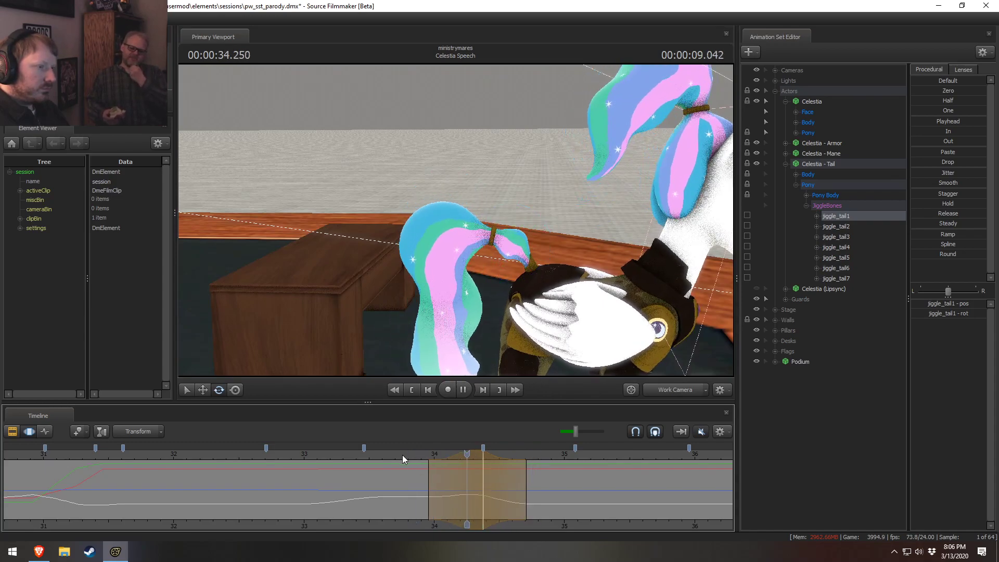
Step: Create a time selection around 34.67 seconds, spanning about 34.2 to 35.3 seconds, and rotate jiggle_tail1 within it
{"action": "key", "text": "space"}
{"action": "left_click", "coordinate": [519, 495], "text": "shift"}
{"action": "scroll", "coordinate": [519, 495], "scroll_direction": "up", "scroll_amount": 12, "text": "shift"}
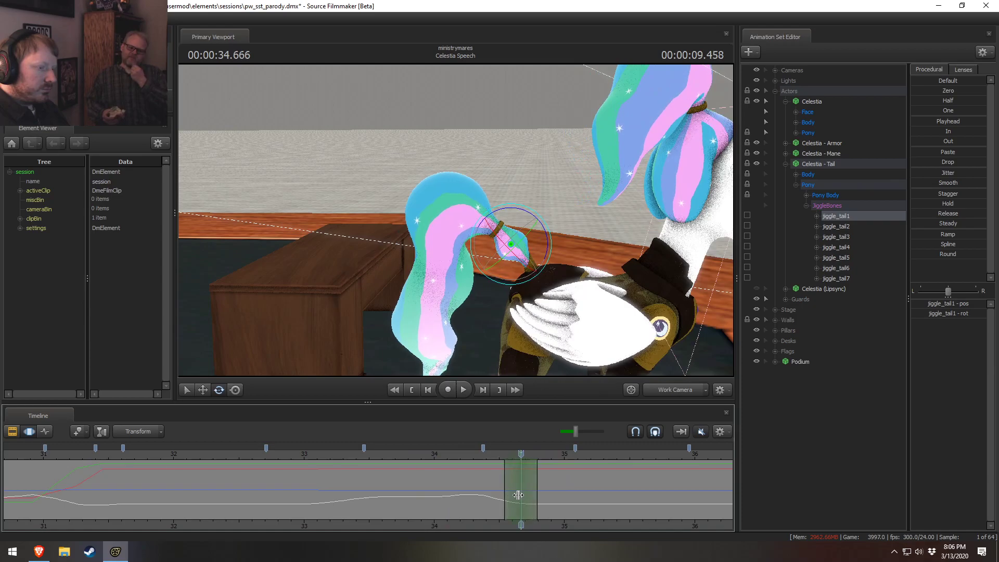
{"action": "left_click_drag", "start_coordinate": [586, 498], "coordinate": [608, 498]}
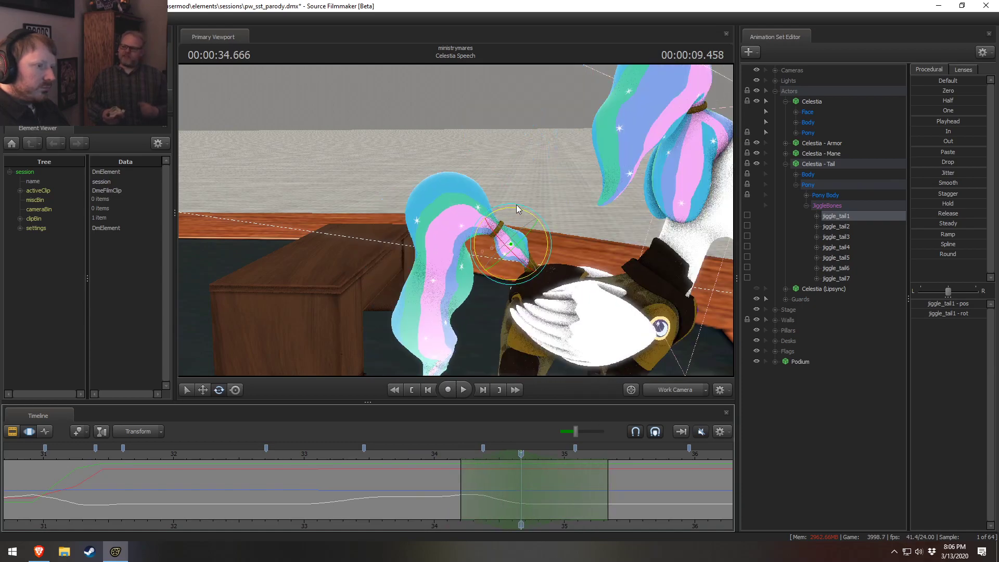
{"action": "left_click_drag", "start_coordinate": [521, 213], "coordinate": [522, 215]}
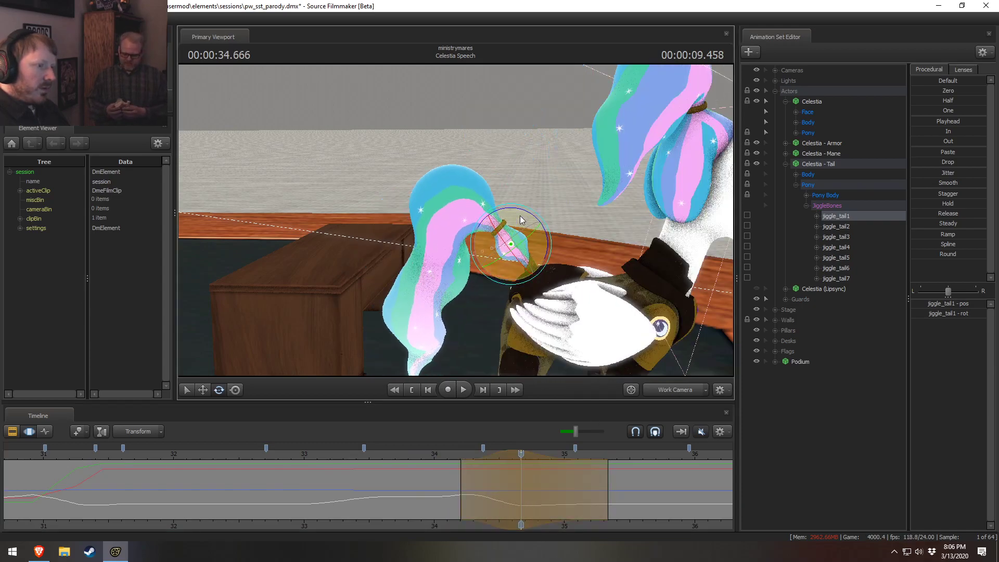
Step: Nudge the time selection slightly earlier while replaying the tail swing from the side
{"action": "left_click", "coordinate": [441, 454]}
{"action": "key", "text": "space"}
{"action": "key", "text": "space"}
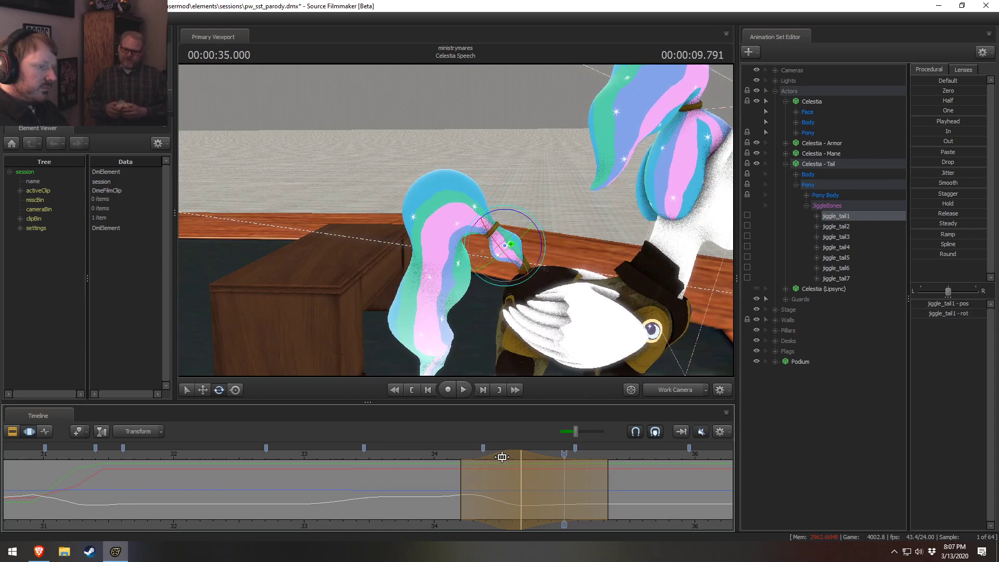
{"action": "left_click", "coordinate": [443, 455]}
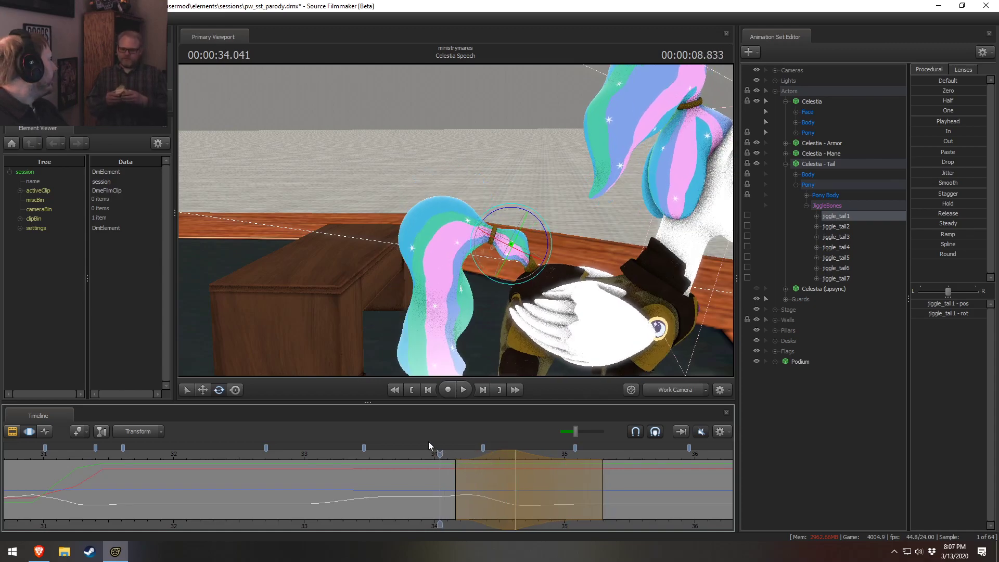
{"action": "key", "text": "space"}
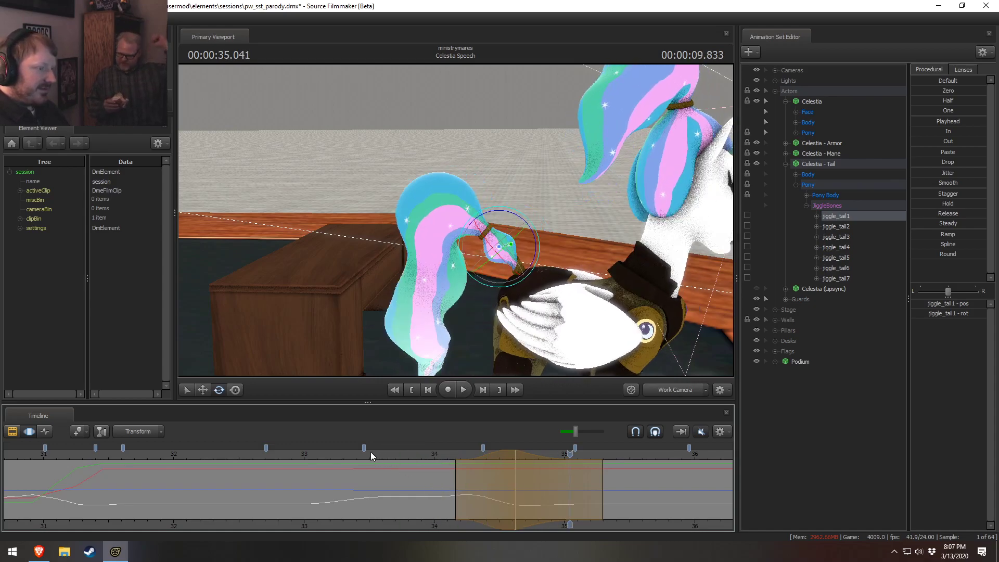
{"action": "left_click", "coordinate": [265, 460]}
{"action": "key", "text": "space"}
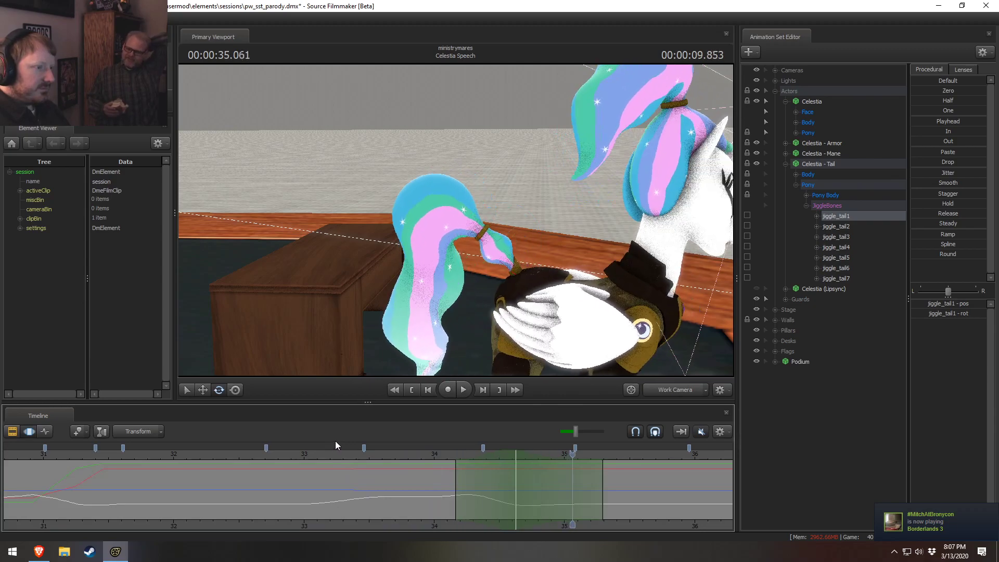
{"action": "key", "text": "space"}
Step: Create a time selection holding from about 35.2 to 37.75 seconds, with falloff from about 34.7 to 38.2, and rotate jiggle_tail1 within it
{"action": "key", "text": "shift"}
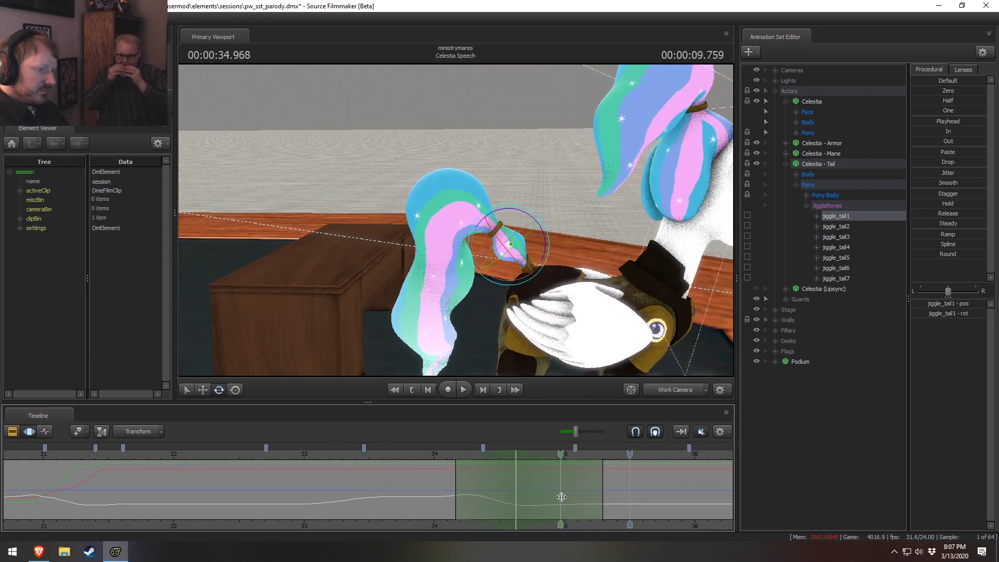
{"action": "middle_click_drag", "start_coordinate": [603, 525], "coordinate": [317, 502]}
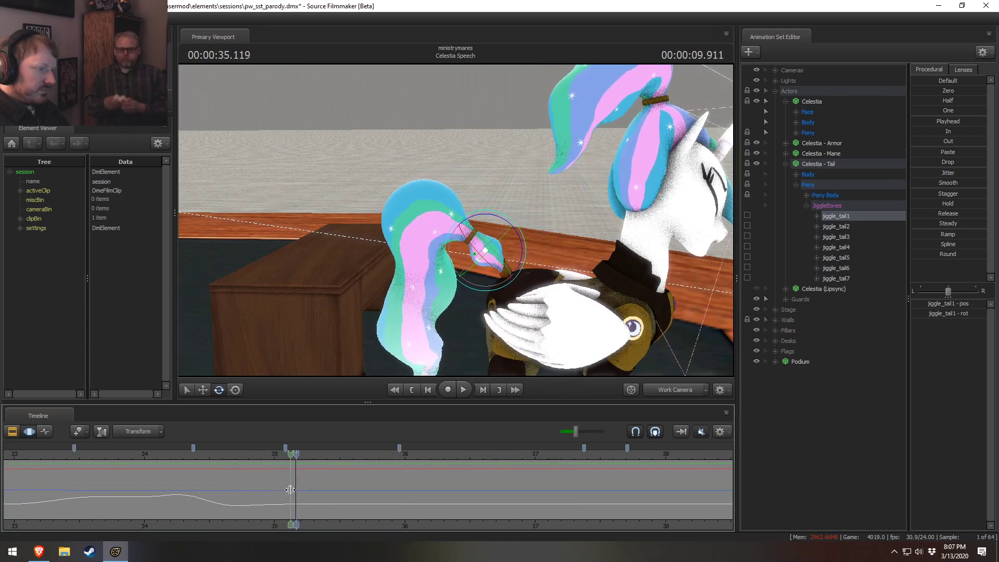
{"action": "key", "text": "shift"}
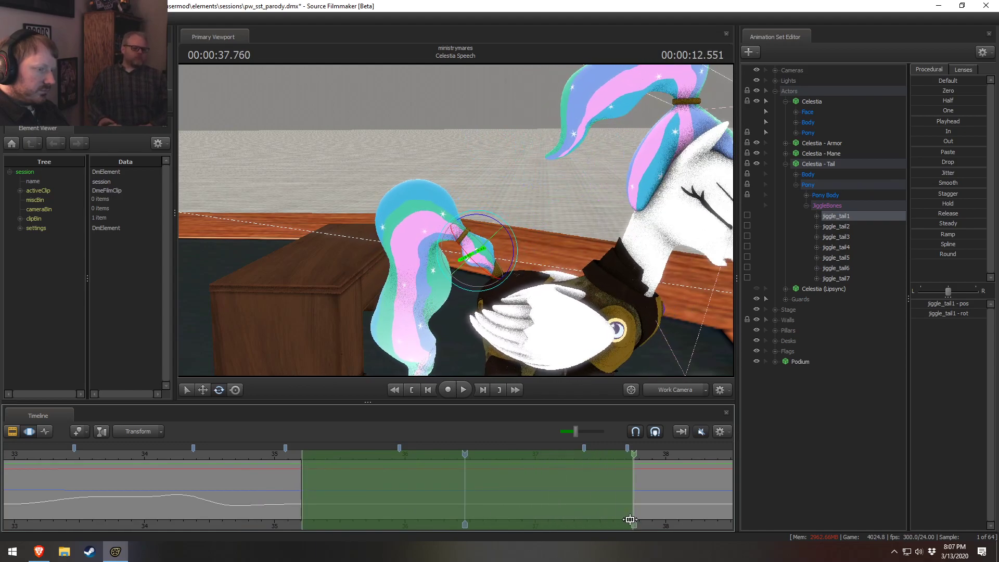
{"action": "left_click_drag", "start_coordinate": [629, 519], "coordinate": [629, 519], "text": "shift"}
{"action": "scroll", "coordinate": [629, 519], "scroll_direction": "up", "scroll_amount": 5, "text": "shift"}
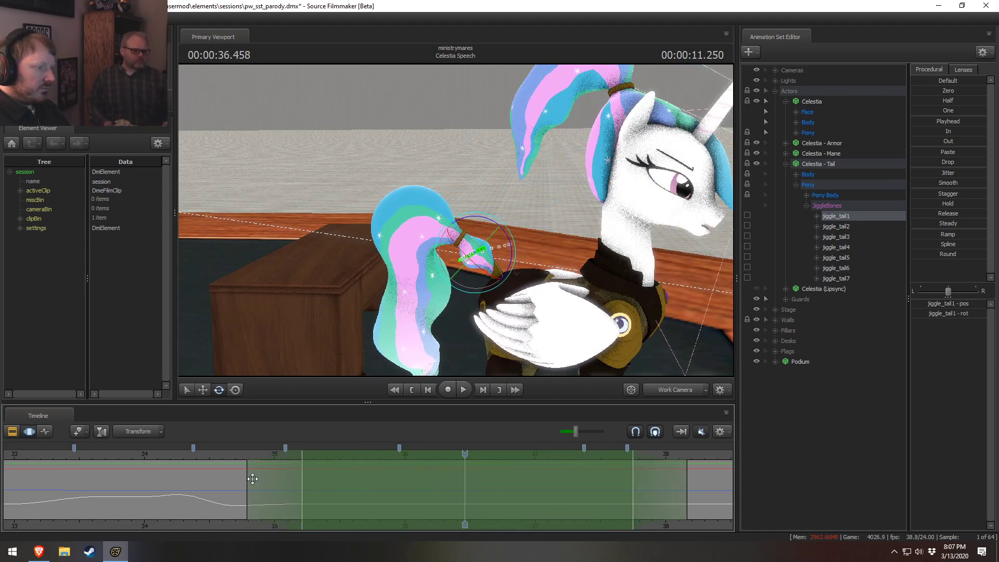
{"action": "left_click_drag", "start_coordinate": [266, 477], "coordinate": [235, 472]}
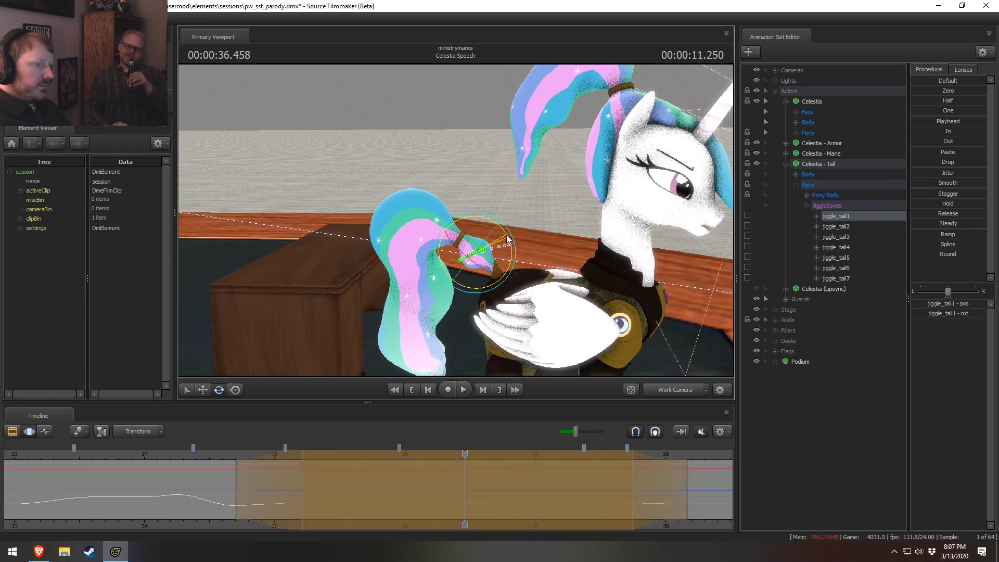
{"action": "left_click_drag", "start_coordinate": [507, 239], "coordinate": [454, 307]}
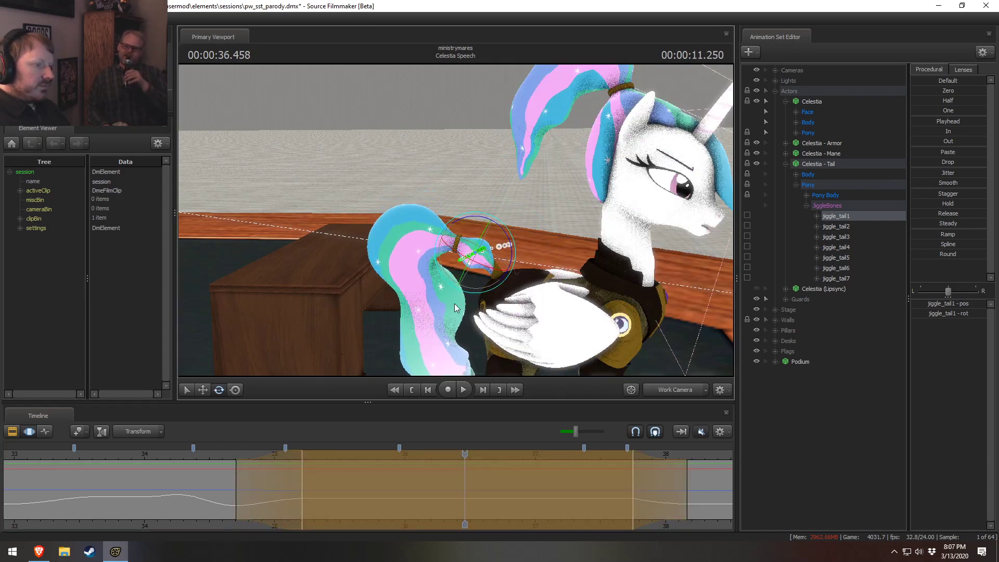
Step: Rotate jiggle_tail3 within the same time selection and play back the tail swing from about 34.5 seconds
{"action": "left_click", "coordinate": [406, 239]}
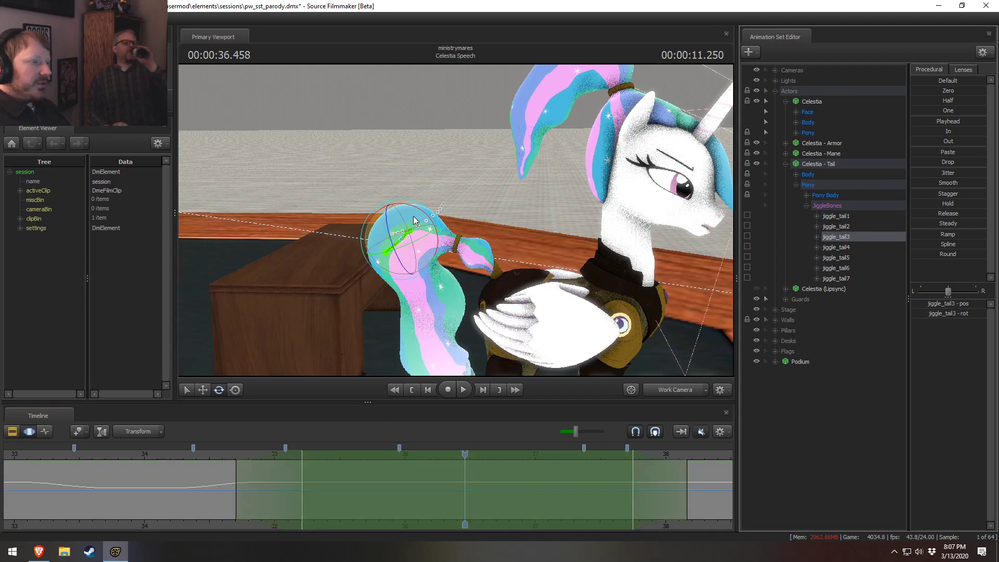
{"action": "left_click_drag", "start_coordinate": [425, 212], "coordinate": [428, 221]}
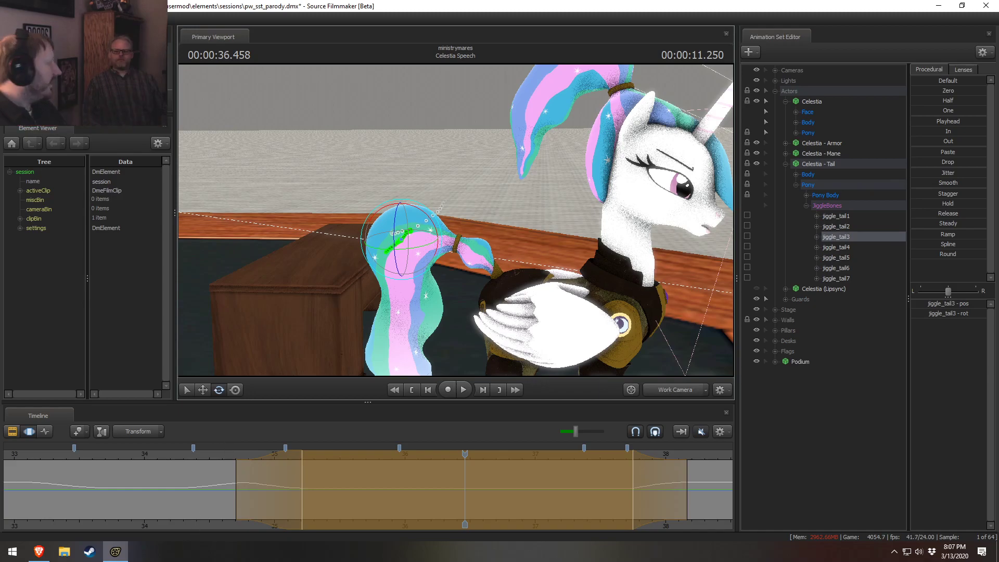
{"action": "left_click", "coordinate": [225, 455]}
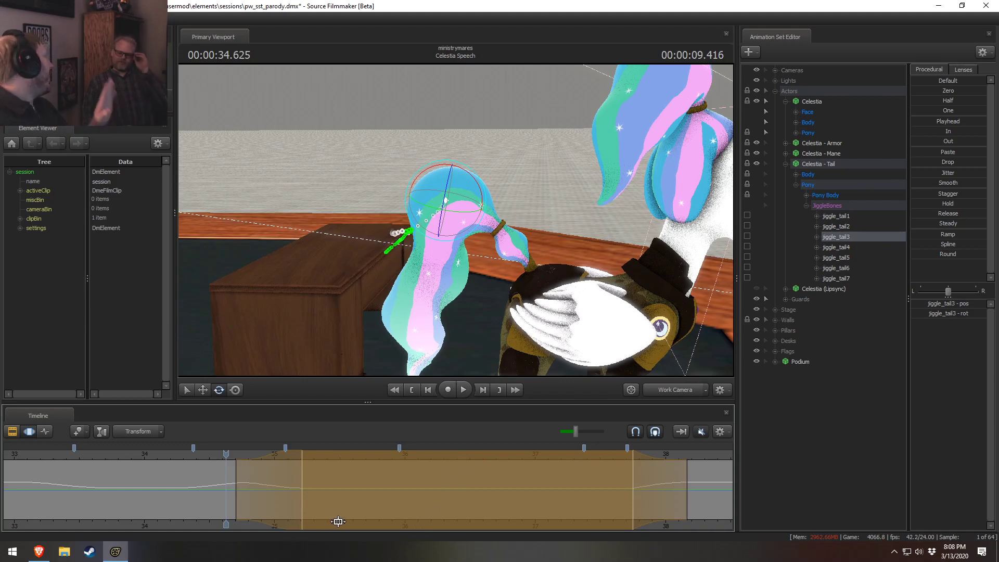
{"action": "left_click", "coordinate": [204, 455]}
{"action": "key", "text": "space"}
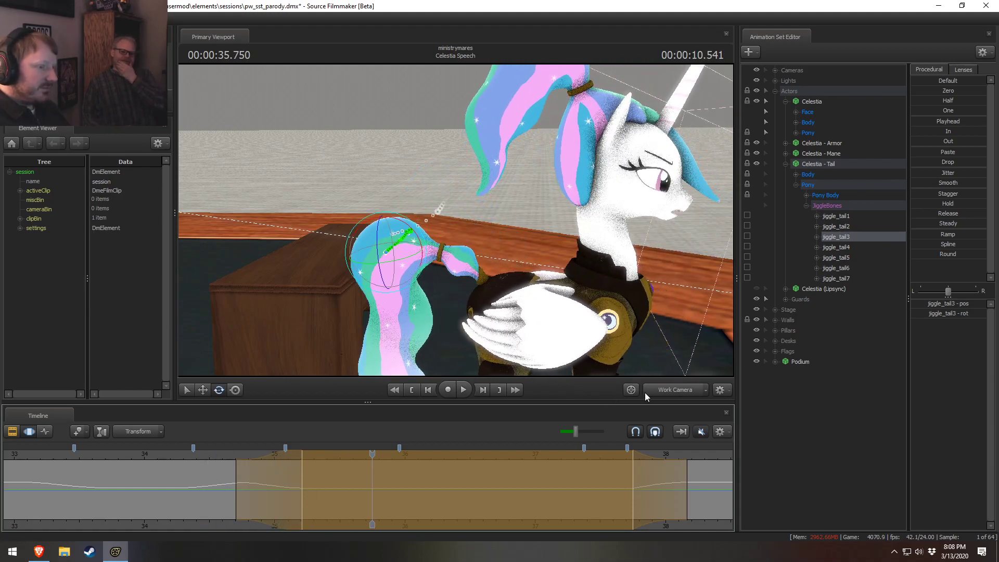
Step: Replay the swing from about 34.4 seconds and shorten the selection's ease-in to start at about 34.8 seconds
{"action": "left_click", "coordinate": [199, 454]}
{"action": "key", "text": "space"}
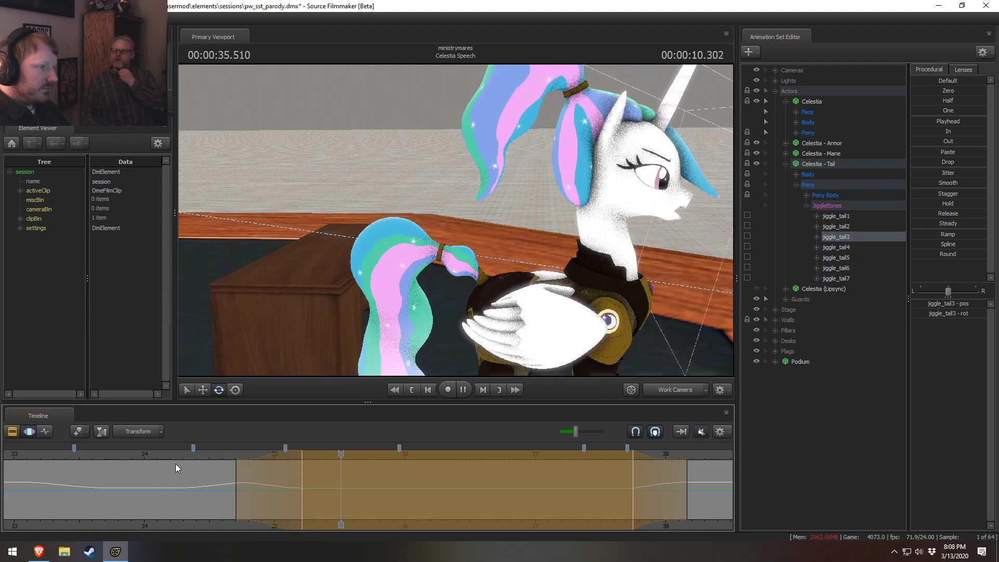
{"action": "key", "text": "space"}
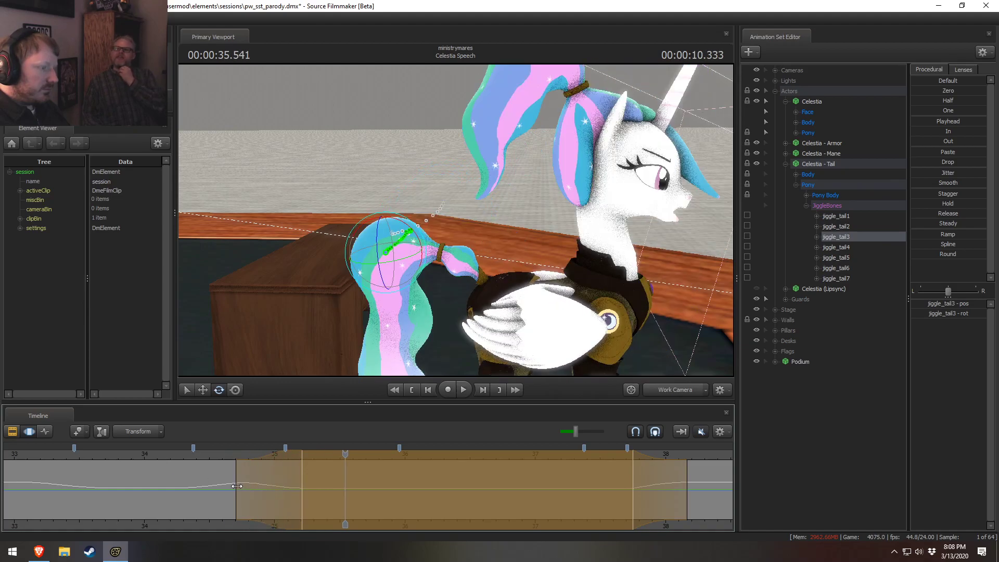
{"action": "left_click_drag", "start_coordinate": [236, 485], "coordinate": [253, 488]}
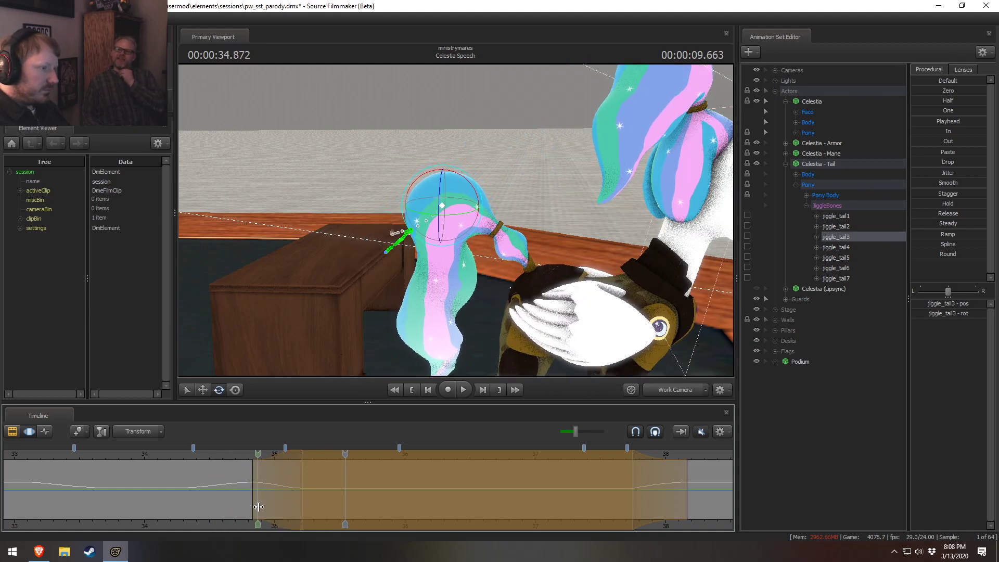
Step: Create a time selection from about 34.7 to 35.75 seconds, peaking near 35.1, and rotate jiggle_tail1 within it
{"action": "left_click", "coordinate": [291, 512], "text": "shift"}
{"action": "scroll", "coordinate": [291, 513], "scroll_direction": "up", "scroll_amount": 5, "text": "shift"}
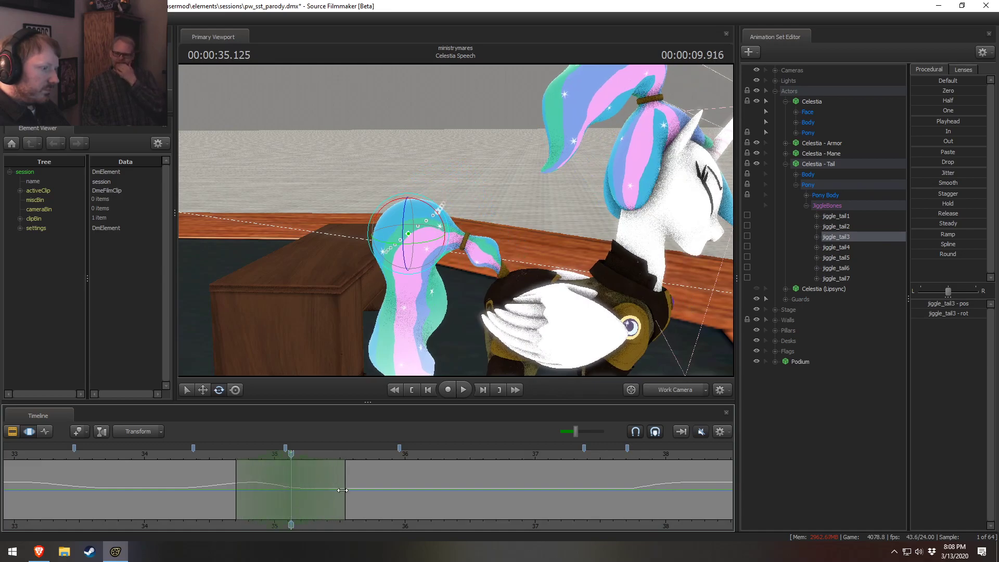
{"action": "left_click_drag", "start_coordinate": [342, 490], "coordinate": [370, 490]}
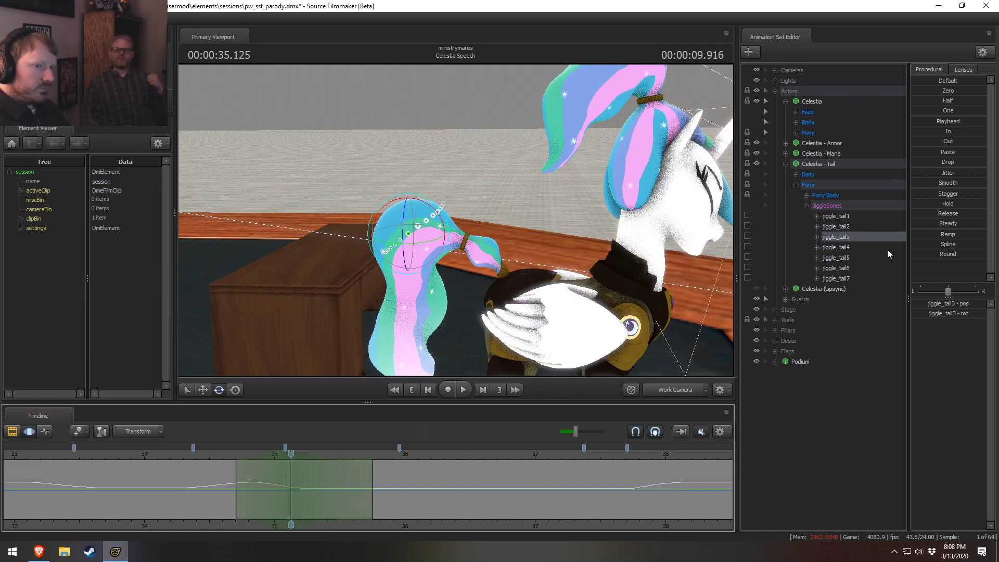
{"action": "left_click", "coordinate": [835, 216]}
{"action": "left_click_drag", "start_coordinate": [517, 242], "coordinate": [488, 237]}
{"action": "key", "text": "w"}
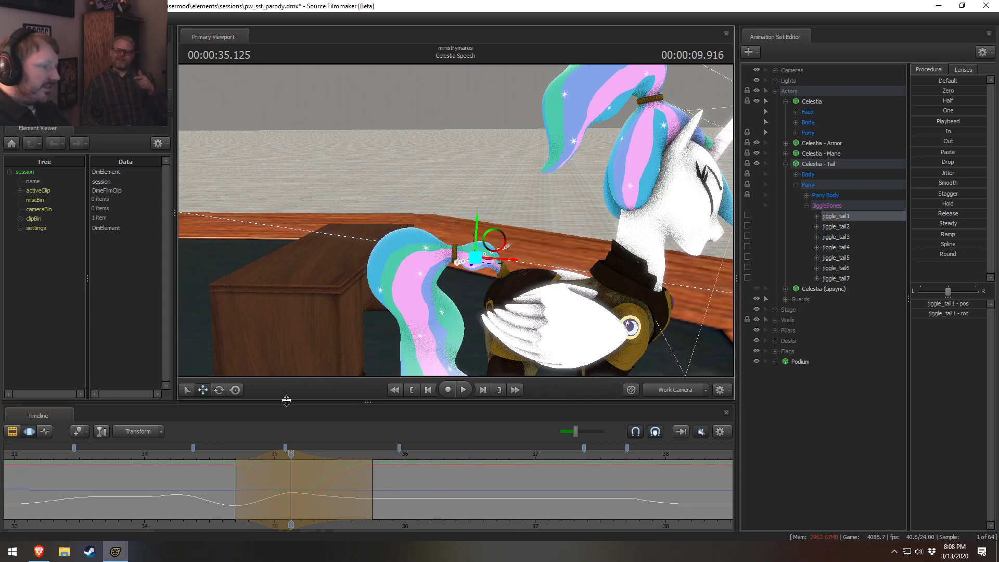
Step: Narrow the time selection to span about 34.7 to 35.4 seconds and replay the tail from the side
{"action": "key", "text": "space"}
{"action": "key", "text": "space"}
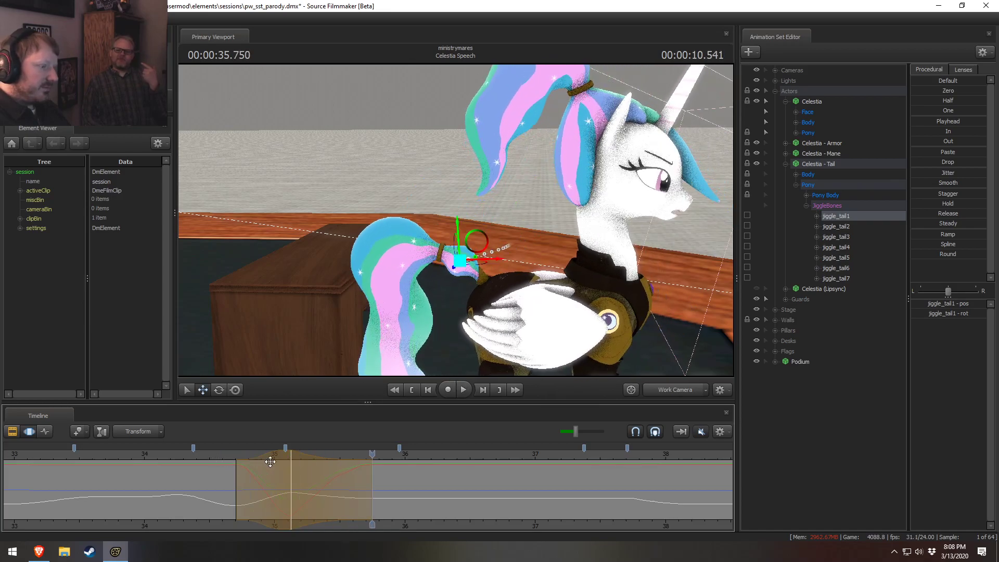
{"action": "left_click_drag", "start_coordinate": [270, 461], "coordinate": [249, 461]}
{"action": "key", "text": "space"}
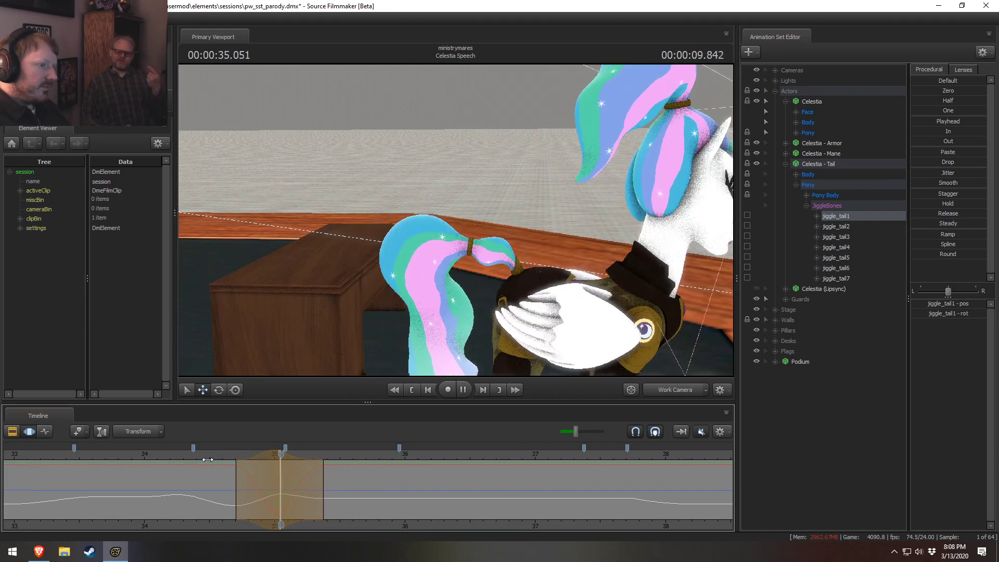
{"action": "key", "text": "space"}
Step: Switch to the Main Camera and move the time selection to about 34.8 to 35.45 seconds, replaying the tail movement
{"action": "left_click", "coordinate": [646, 385]}
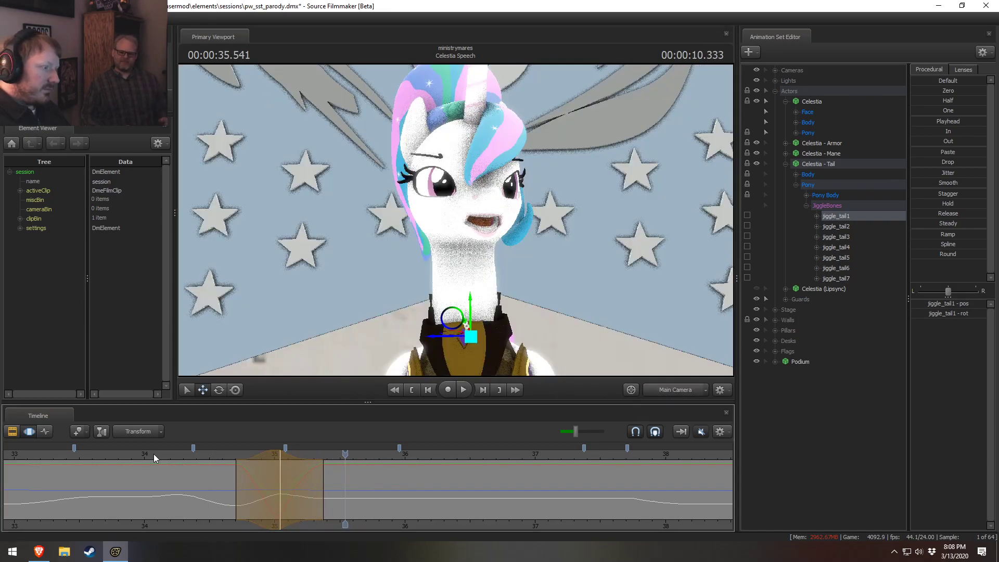
{"action": "key", "text": "space"}
{"action": "key", "text": "space"}
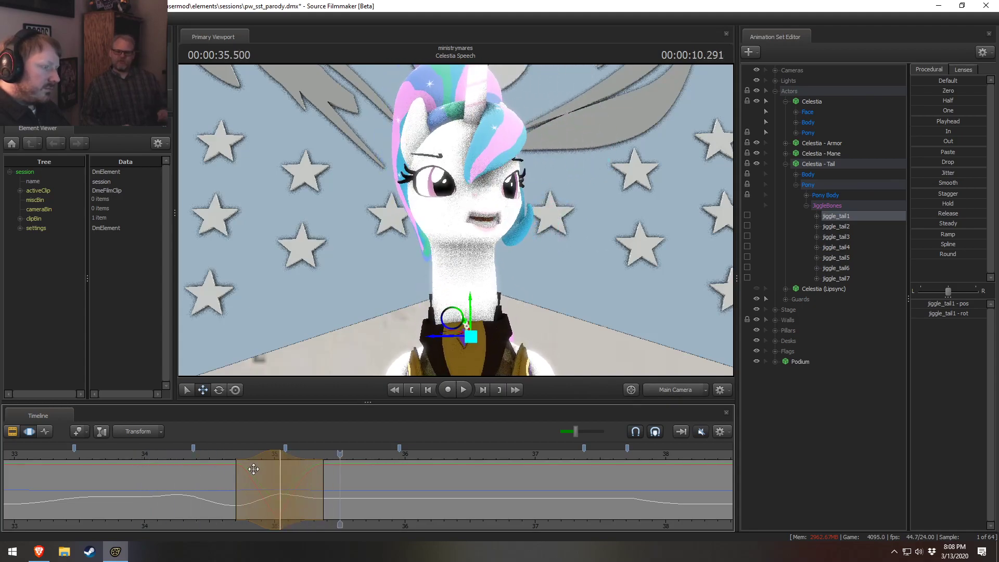
{"action": "left_click_drag", "start_coordinate": [256, 458], "coordinate": [268, 457]}
{"action": "left_click", "coordinate": [224, 457]}
{"action": "key", "text": "space"}
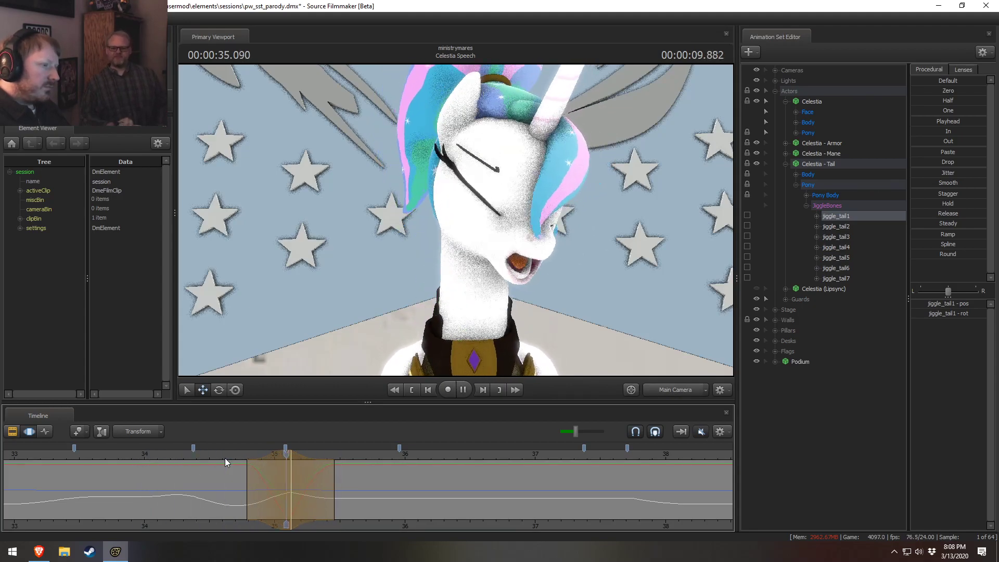
{"action": "key", "text": "space"}
{"action": "left_click", "coordinate": [168, 458]}
{"action": "key", "text": "space"}
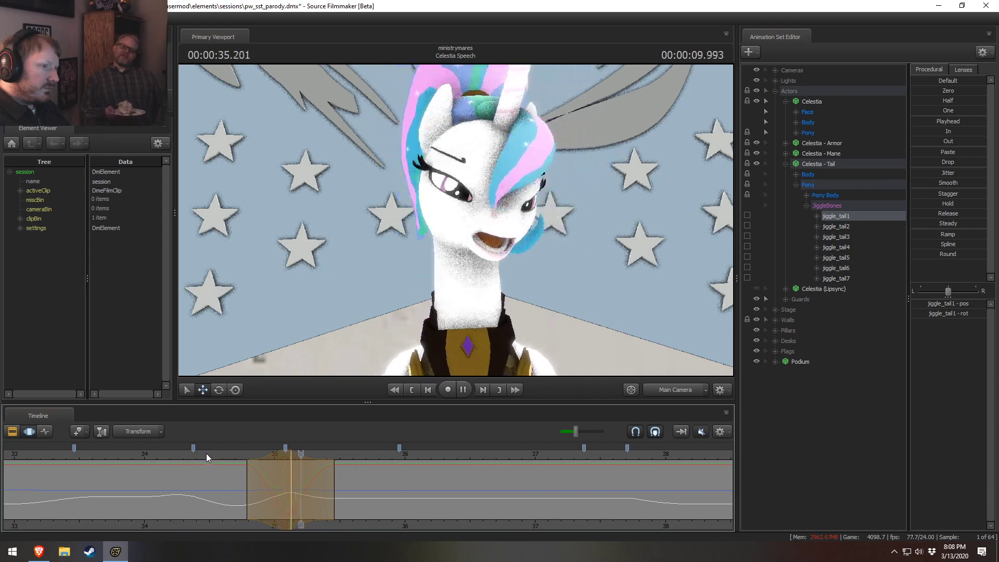
{"action": "key", "text": "space"}
Step: Trim the start of the time selection to about 34.85 seconds and replay the shot through the Main Camera
{"action": "left_click_drag", "start_coordinate": [244, 475], "coordinate": [249, 475]}
{"action": "left_click", "coordinate": [198, 455]}
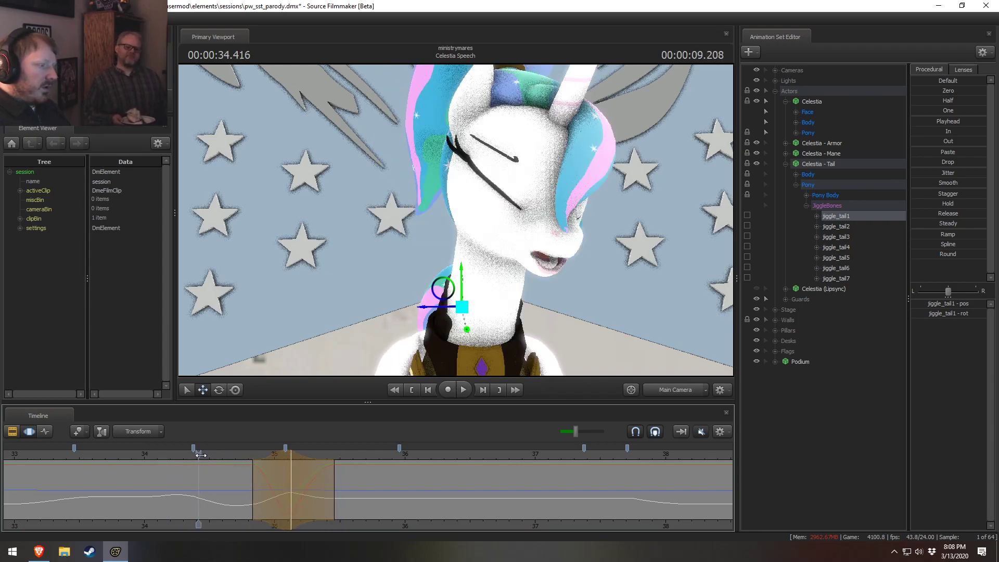
{"action": "key", "text": "space"}
{"action": "key", "text": "space"}
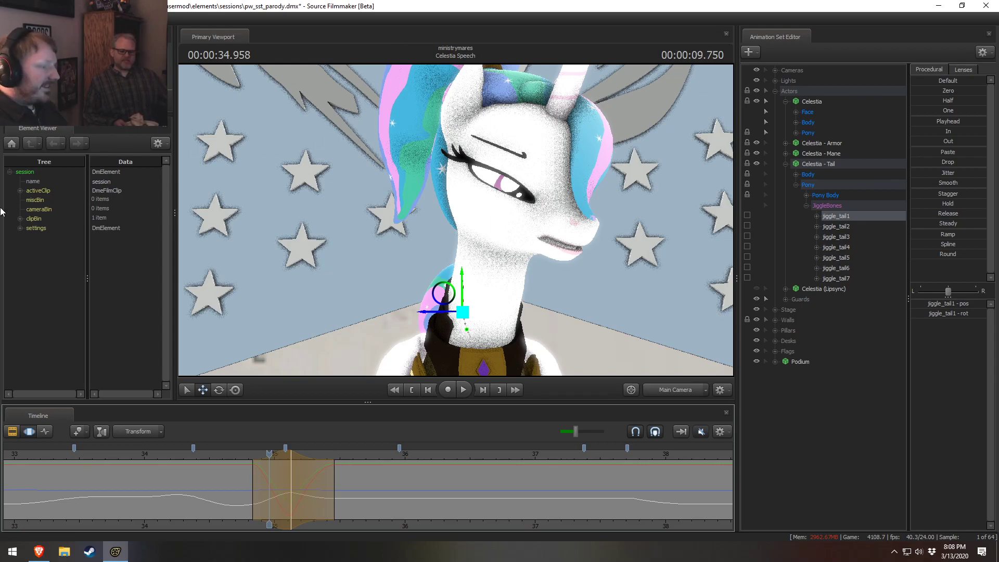
{"action": "key", "text": "space"}
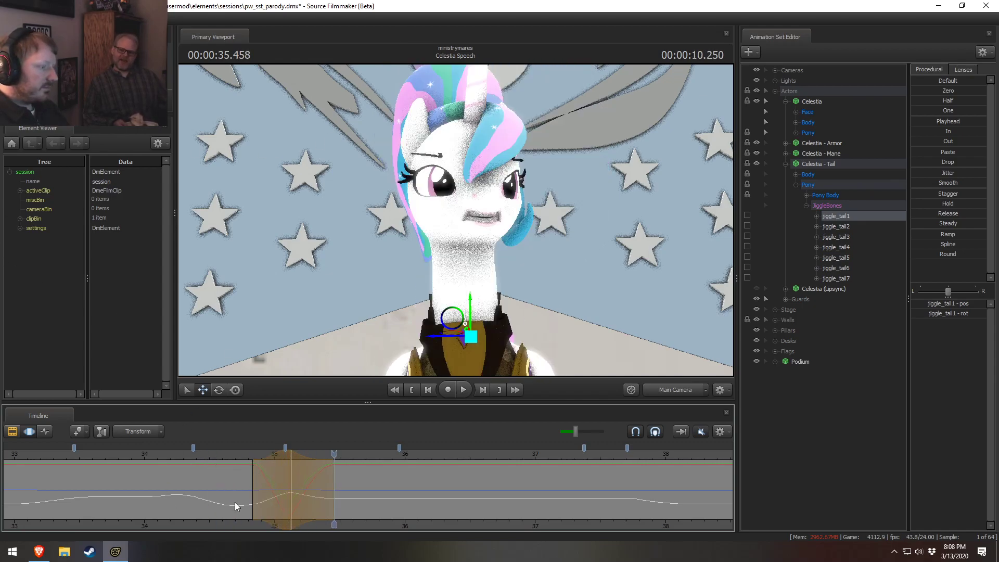
Step: Commit the pending tail adjustment and scrub the playhead back to about 34.3 seconds
{"action": "left_click", "coordinate": [221, 456]}
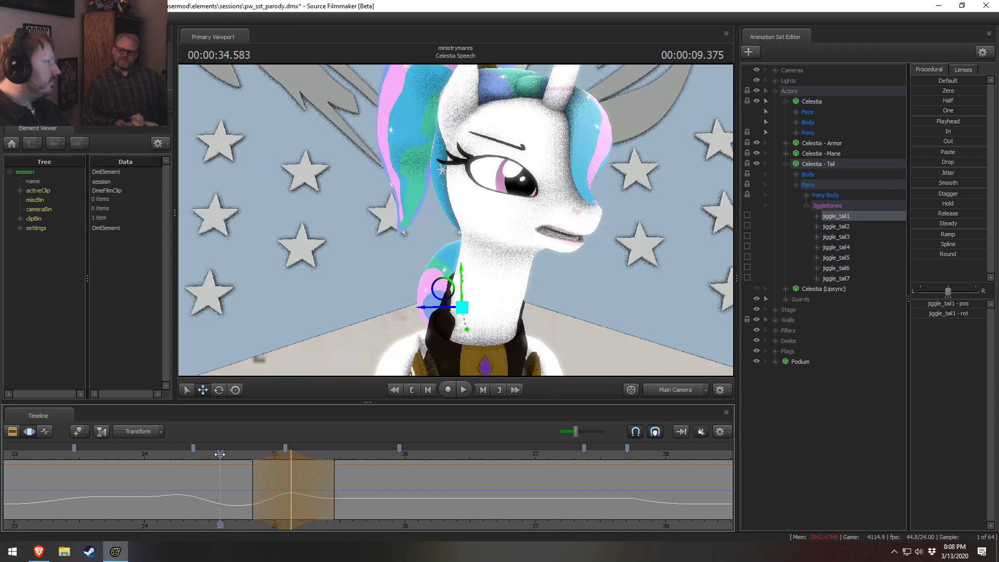
{"action": "key", "text": "F2"}
{"action": "key", "text": "F3"}
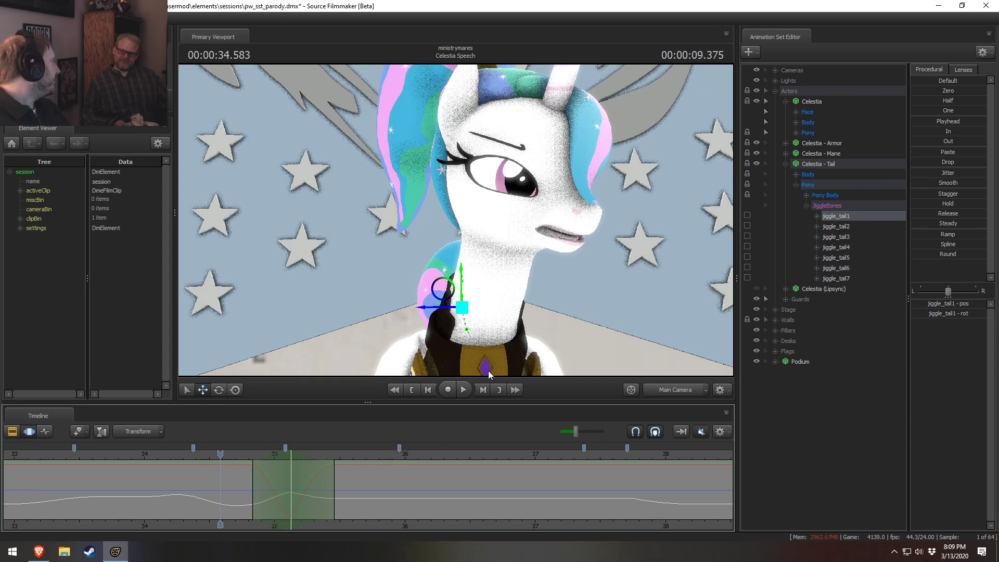
{"action": "left_click_drag", "start_coordinate": [210, 457], "coordinate": [182, 461]}
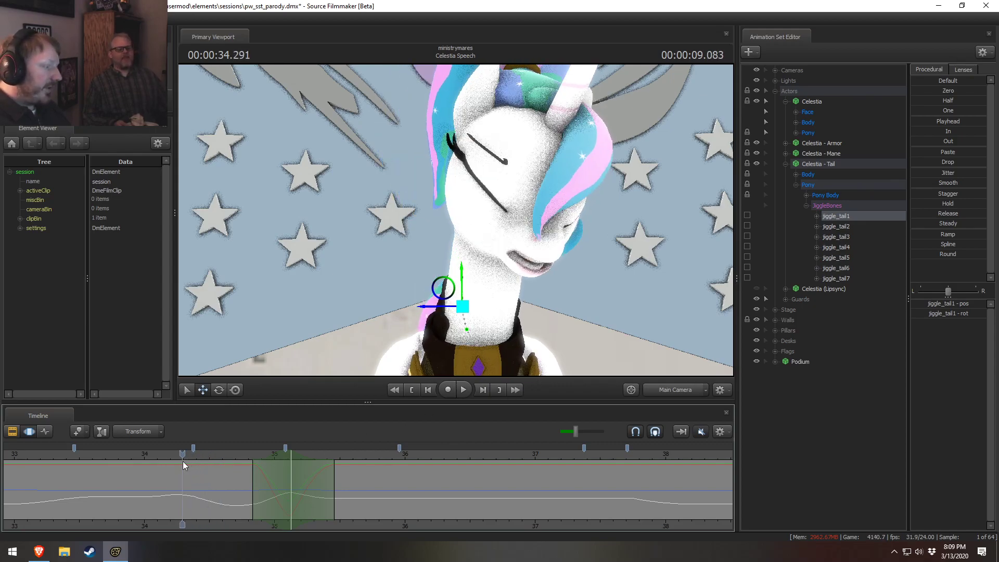
Step: Replay the shot and extend the time selection to hold from about 35.4 to 37.7 seconds
{"action": "key", "text": "space"}
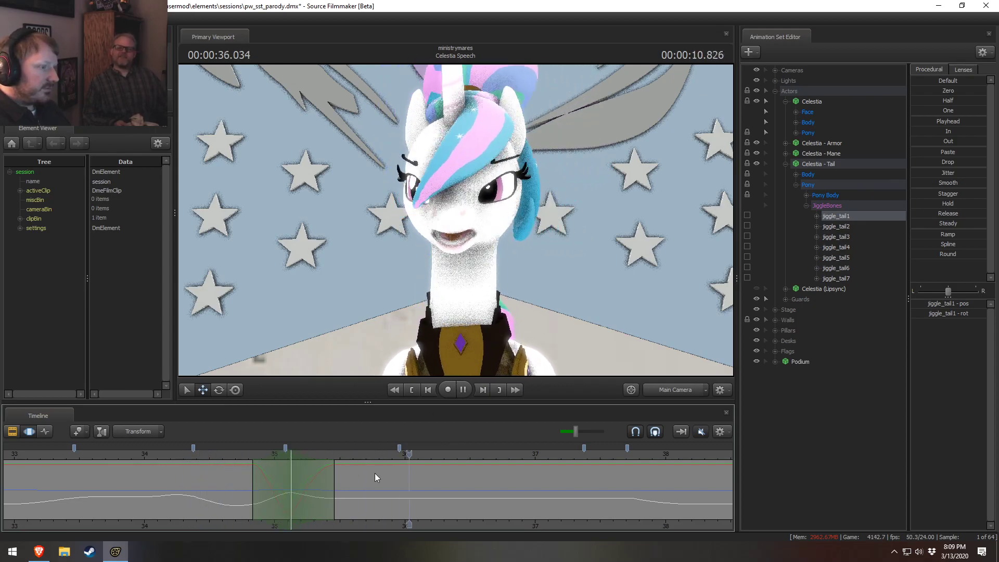
{"action": "key", "text": "space"}
{"action": "mouse_move", "coordinate": [307, 488]}
{"action": "left_mouse_down"}
{"action": "mouse_move", "coordinate": [252, 486]}
{"action": "mouse_move", "coordinate": [627, 502]}
{"action": "left_mouse_up"}
{"action": "key", "text": "space"}
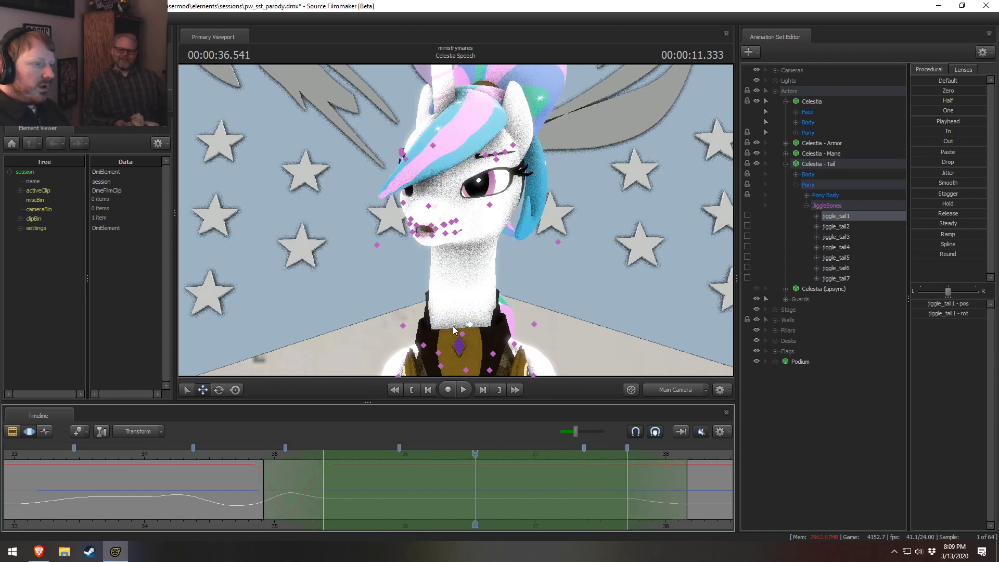
Step: Return to the Main Camera after a look through the Work Camera, and ready jiggle_tail1 for rotation at about 35.4 seconds
{"action": "left_click", "coordinate": [681, 390]}
{"action": "left_click_drag", "start_coordinate": [566, 325], "coordinate": [663, 364], "text": "alt"}
{"action": "left_click", "coordinate": [685, 386]}
{"action": "key", "text": "e"}
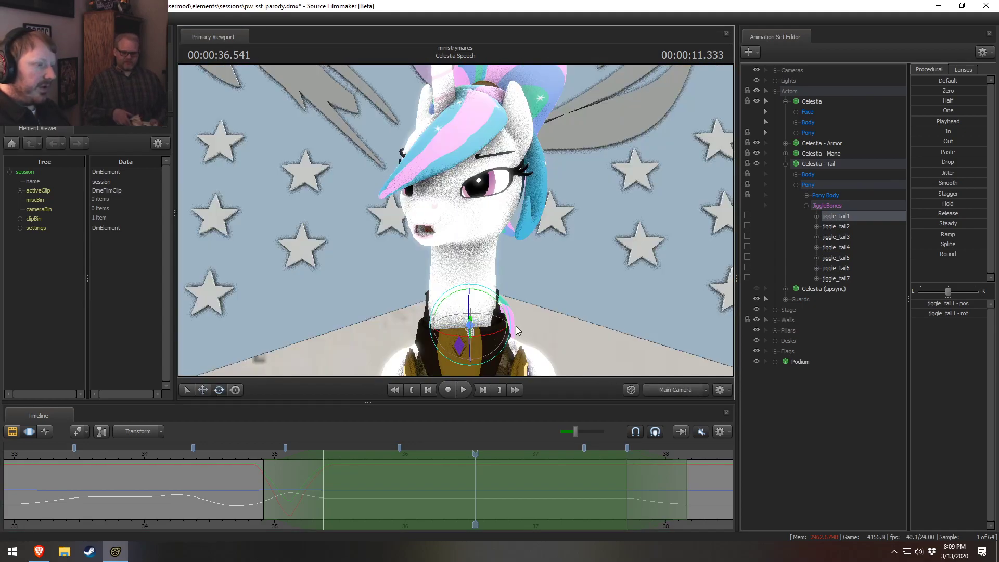
{"action": "left_click_drag", "start_coordinate": [226, 454], "coordinate": [329, 454]}
Step: Undo a trial rotation of jiggle_tail1, rotate the bone slightly instead at about 35.4 seconds, and replay the shot
{"action": "left_click_drag", "start_coordinate": [490, 340], "coordinate": [404, 374]}
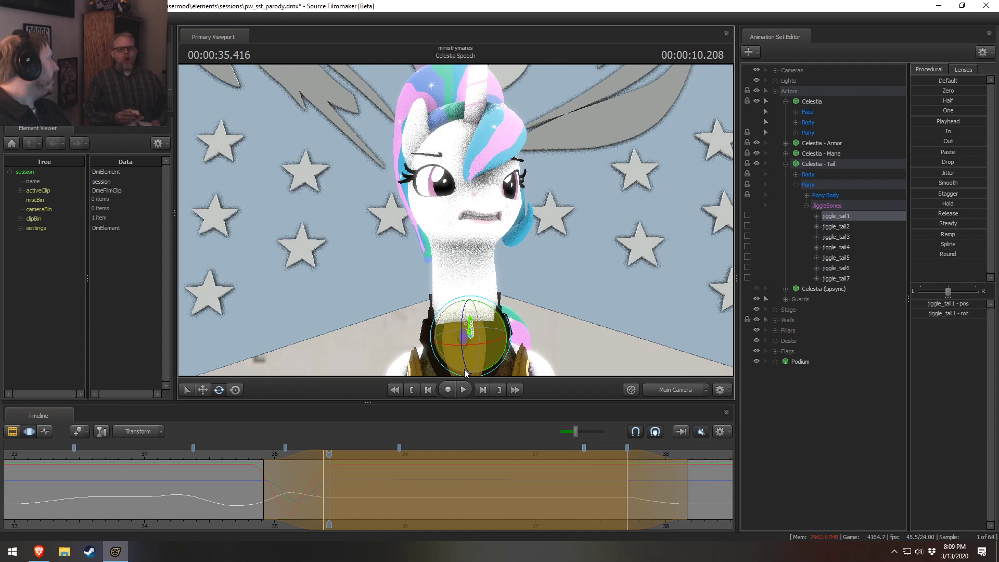
{"action": "key", "text": "ctrl+z"}
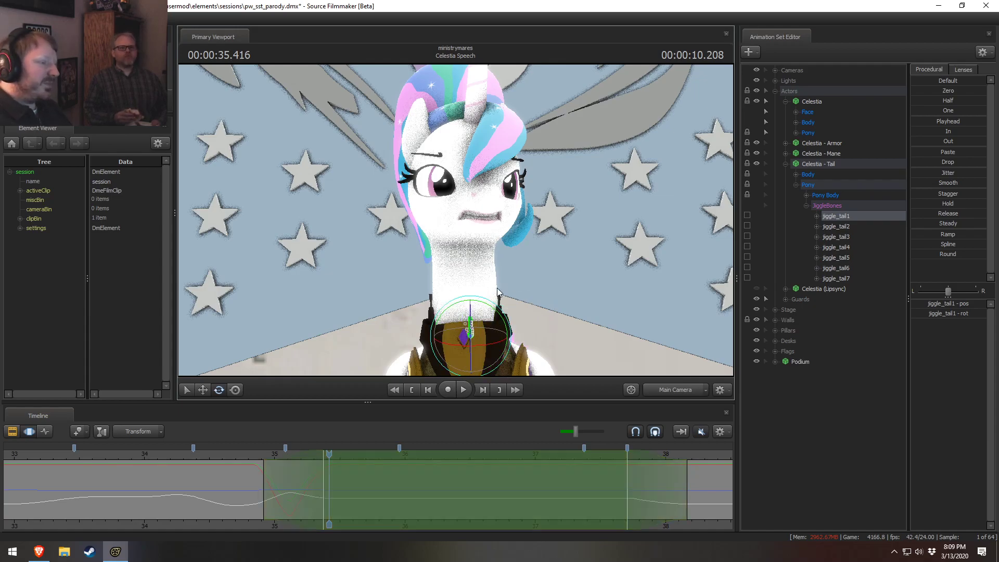
{"action": "left_click_drag", "start_coordinate": [482, 346], "coordinate": [470, 332]}
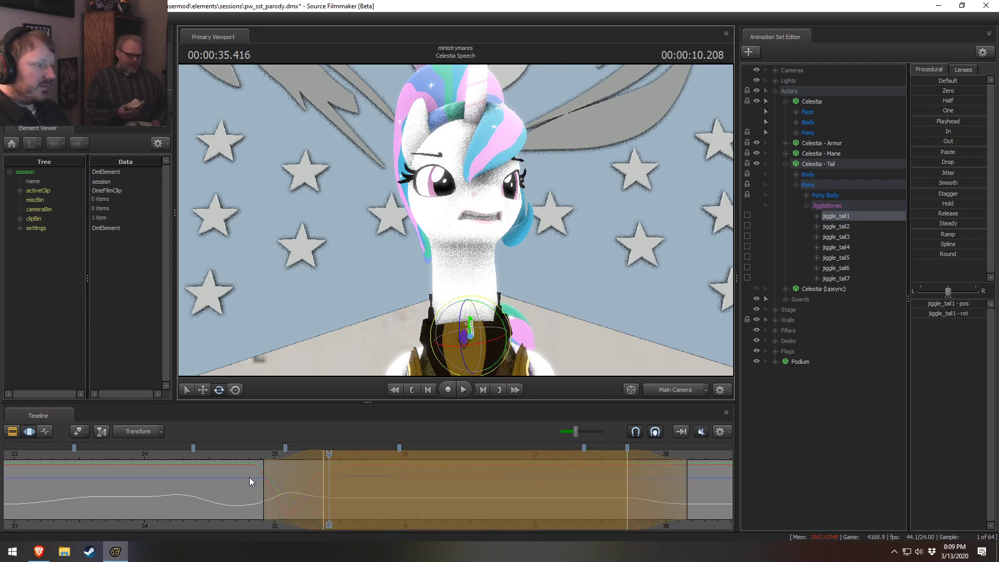
{"action": "left_click", "coordinate": [242, 457]}
{"action": "key", "text": "space"}
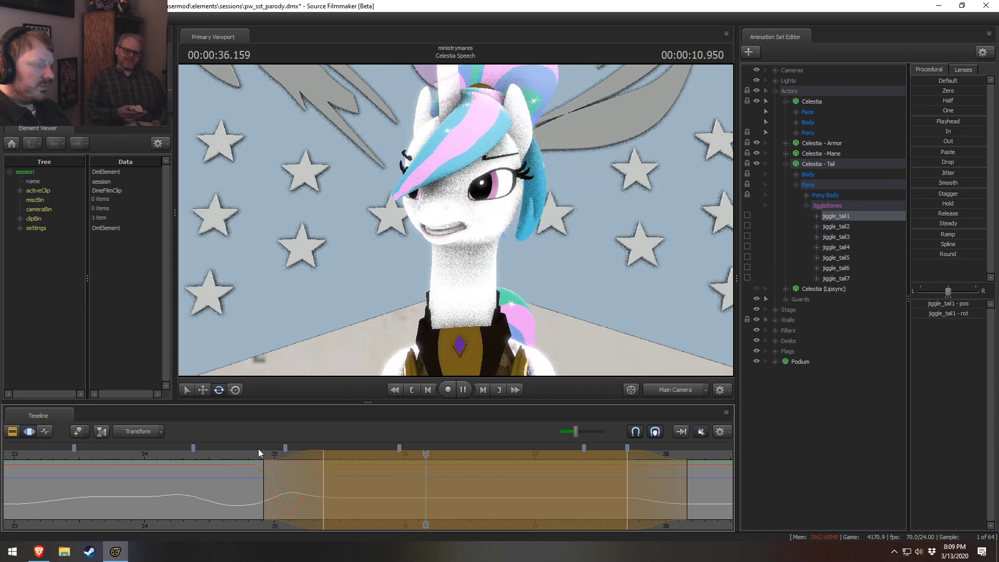
{"action": "key", "text": "space"}
Step: Rotate jiggle_tail1 to swing the tail to the other side of Celestia's body and replay the shot
{"action": "left_click_drag", "start_coordinate": [325, 461], "coordinate": [383, 461]}
{"action": "left_click_drag", "start_coordinate": [451, 337], "coordinate": [461, 340]}
{"action": "left_click", "coordinate": [249, 454]}
{"action": "key", "text": "space"}
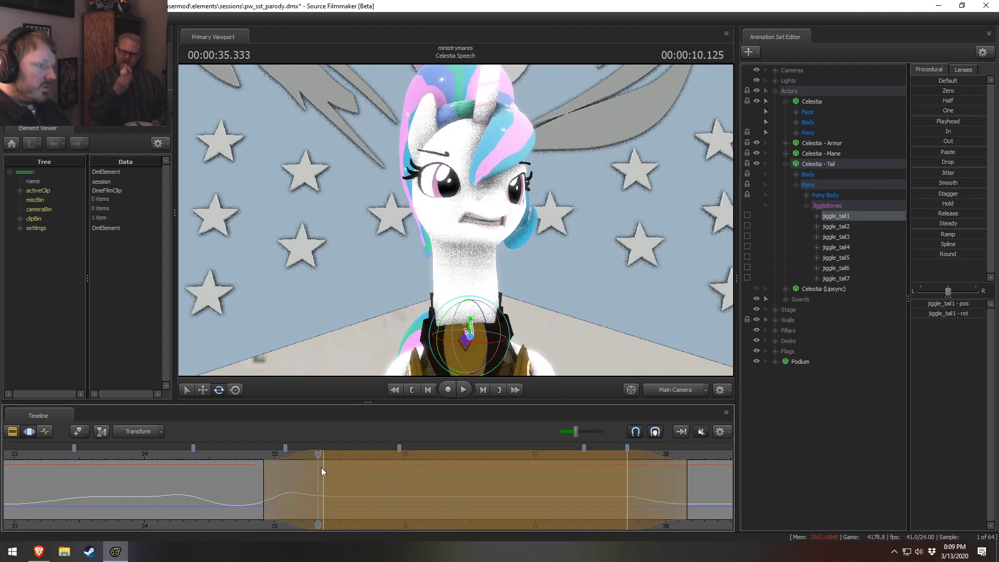
{"action": "left_click", "coordinate": [462, 388]}
Step: Rotate jiggle_tail1 back so the tail sits more centrally behind Celestia's body, and replay from about 34.8 seconds
{"action": "left_click_drag", "start_coordinate": [478, 344], "coordinate": [503, 354]}
{"action": "left_click", "coordinate": [249, 456]}
{"action": "key", "text": "space"}
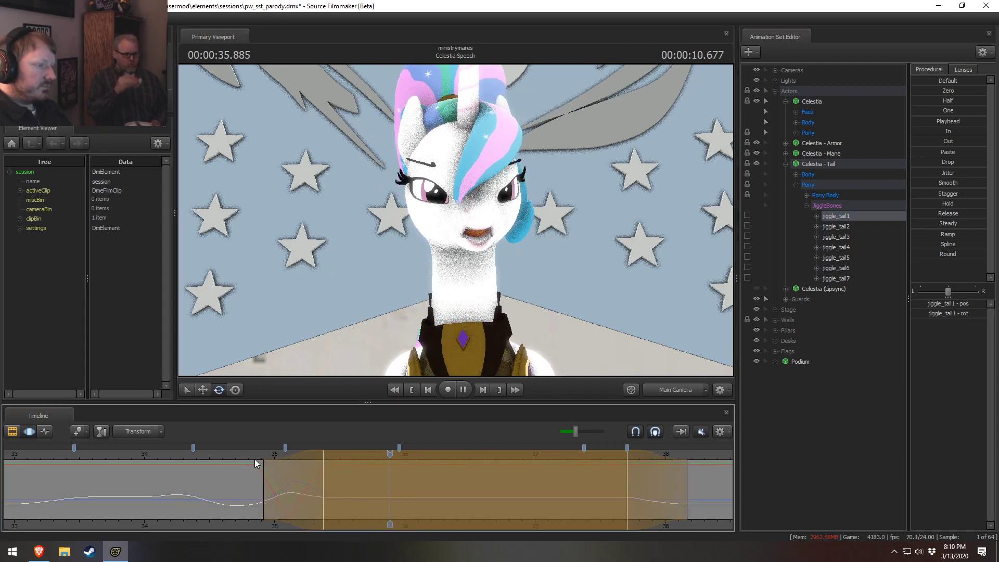
{"action": "key", "text": "space"}
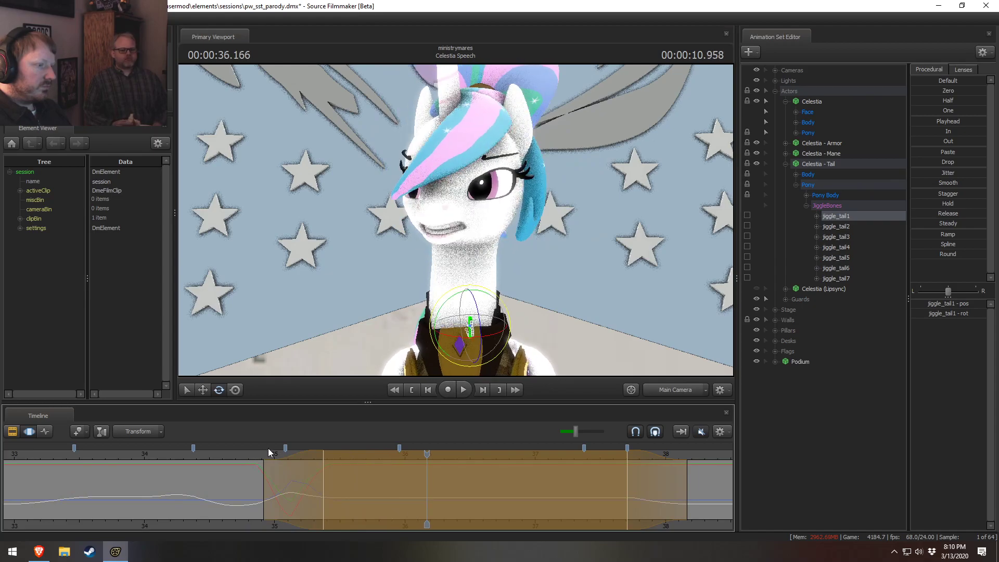
Step: Replay the tail through the Work Camera, viewing it from the side, and narrow the time selection to about 35.0 to 35.9 seconds
{"action": "left_click", "coordinate": [683, 393]}
{"action": "left_click", "coordinate": [202, 456]}
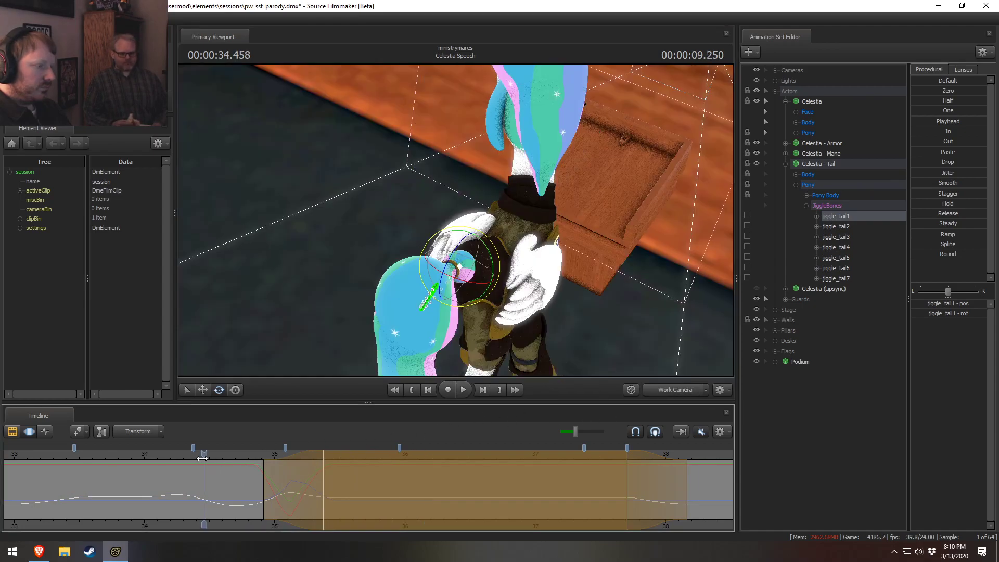
{"action": "key", "text": "space"}
{"action": "key", "text": "space"}
{"action": "left_click_drag", "start_coordinate": [540, 317], "coordinate": [427, 250], "text": "alt"}
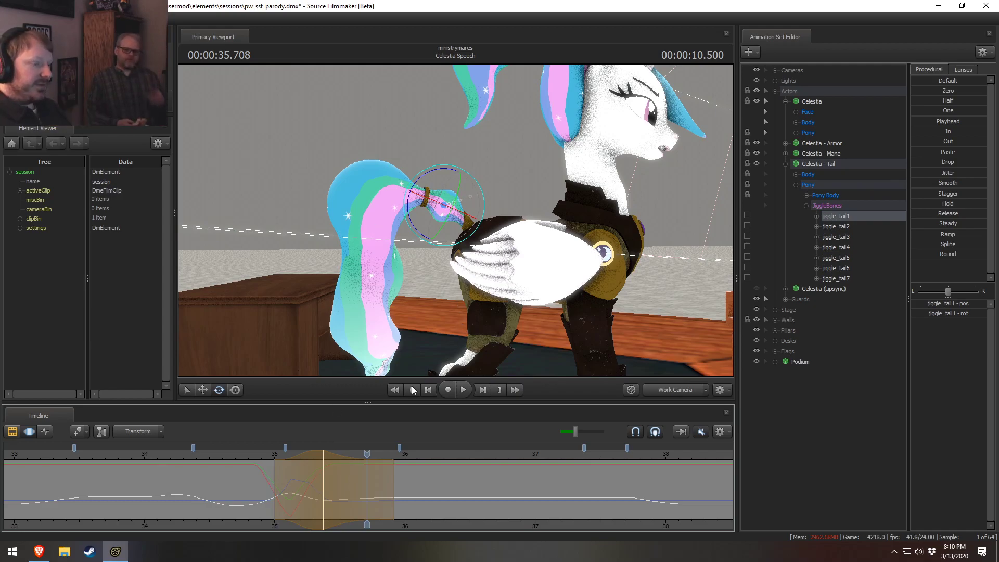
Step: Commit the tail adjustment, collapse the time selection to about 34.8 seconds and replay the tail movement
{"action": "left_click", "coordinate": [269, 452]}
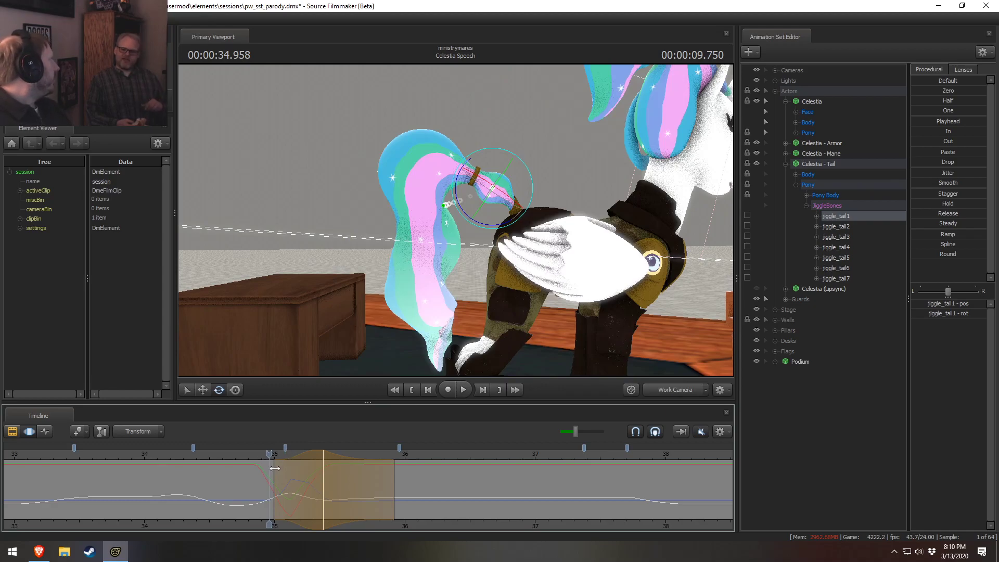
{"action": "left_click", "coordinate": [253, 456]}
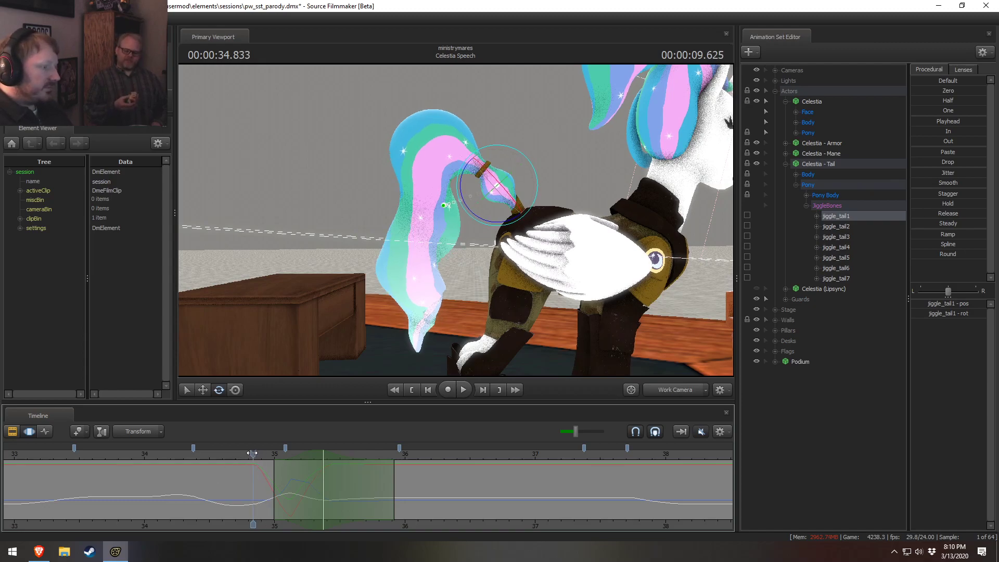
{"action": "left_click", "coordinate": [251, 475]}
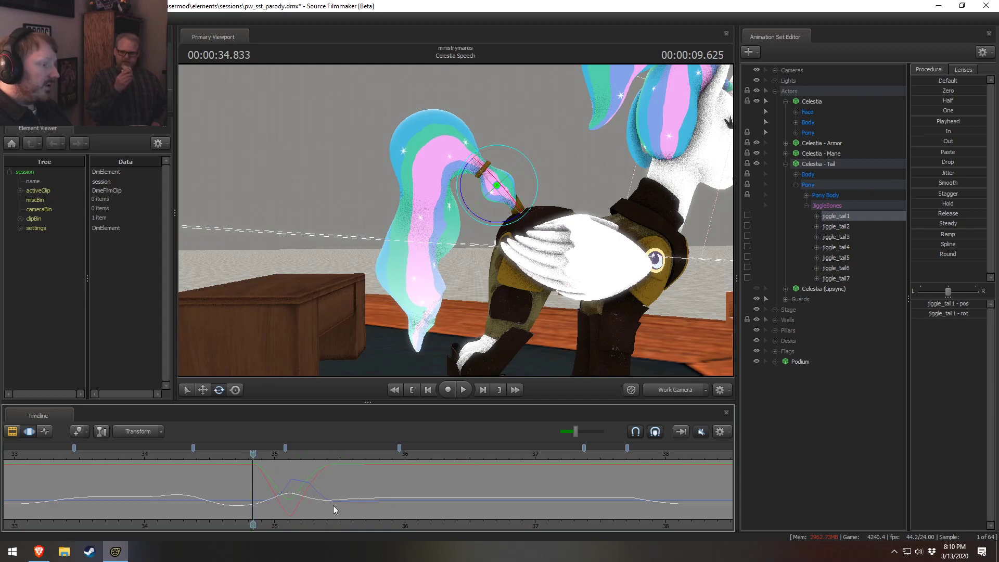
{"action": "scroll", "coordinate": [364, 518], "scroll_direction": "down", "scroll_amount": 2}
{"action": "middle_click_drag", "start_coordinate": [380, 523], "coordinate": [357, 514]}
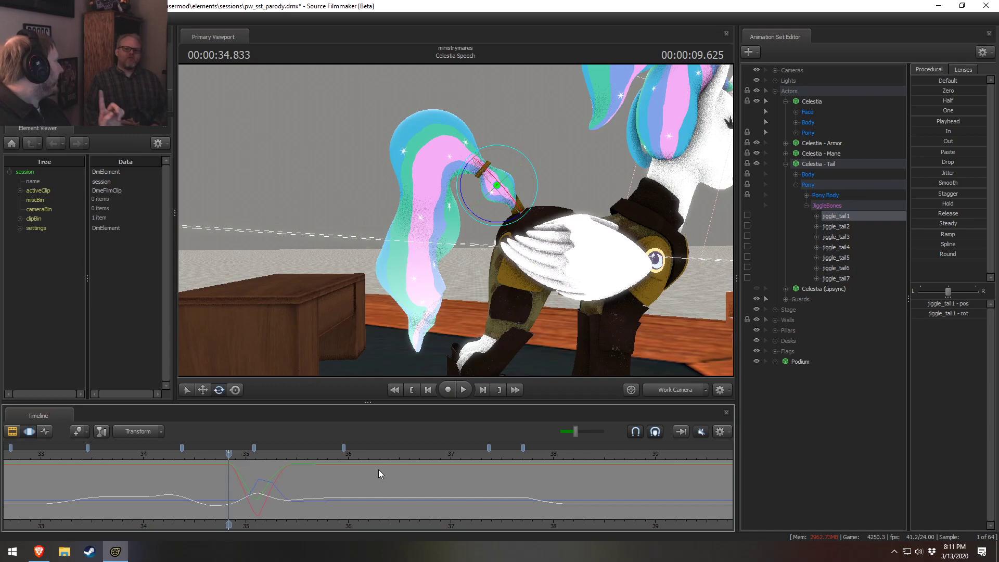
{"action": "key", "text": "space"}
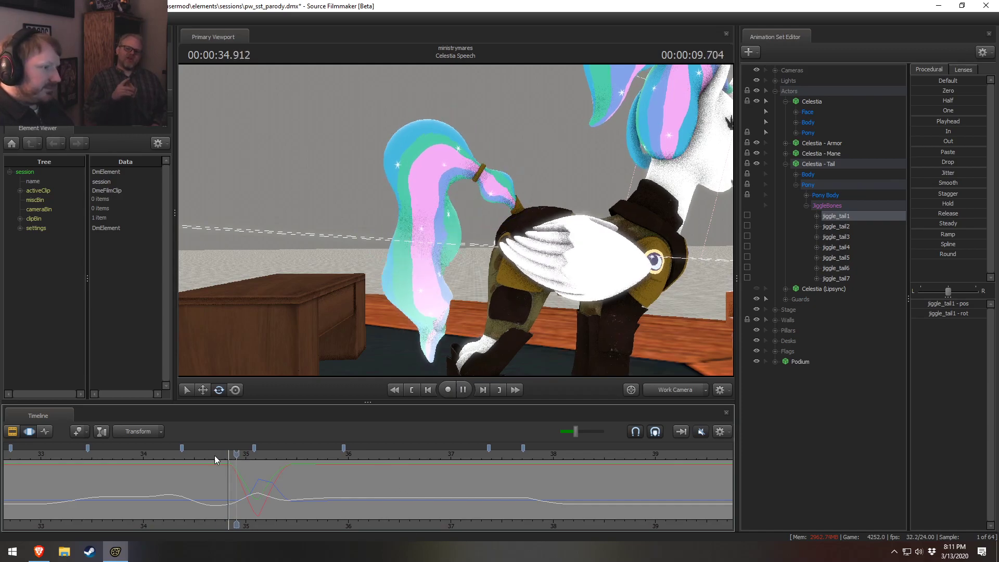
{"action": "key", "text": "space"}
Step: Rotate jiggle_tail1 within a new time selection centred near 36.1 seconds, spanning about 35.7 to 36.4, and replay it
{"action": "left_click_drag", "start_coordinate": [384, 493], "coordinate": [359, 499]}
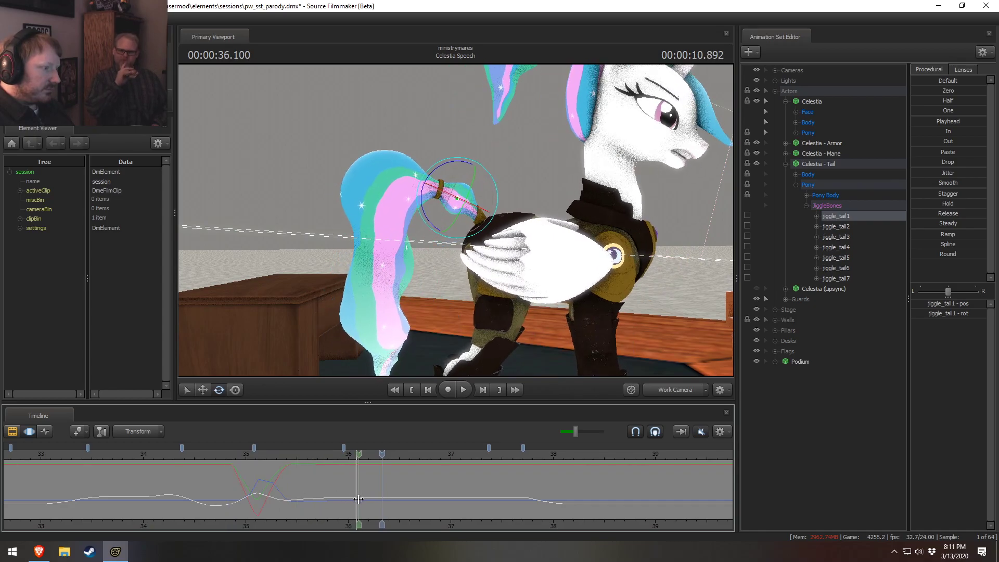
{"action": "scroll", "coordinate": [359, 500], "scroll_direction": "up", "scroll_amount": 5, "text": "shift"}
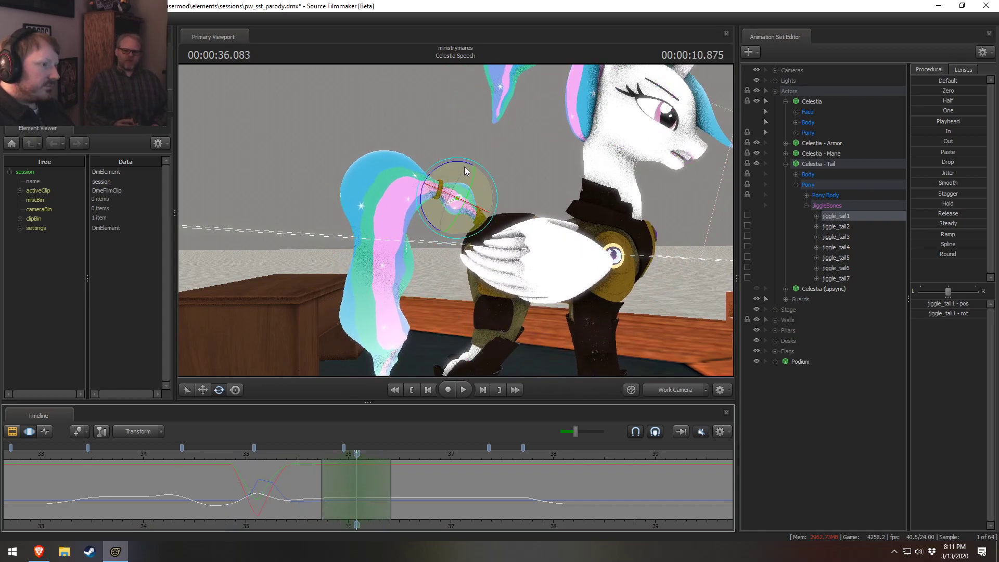
{"action": "left_click_drag", "start_coordinate": [464, 171], "coordinate": [461, 191]}
{"action": "key", "text": "space"}
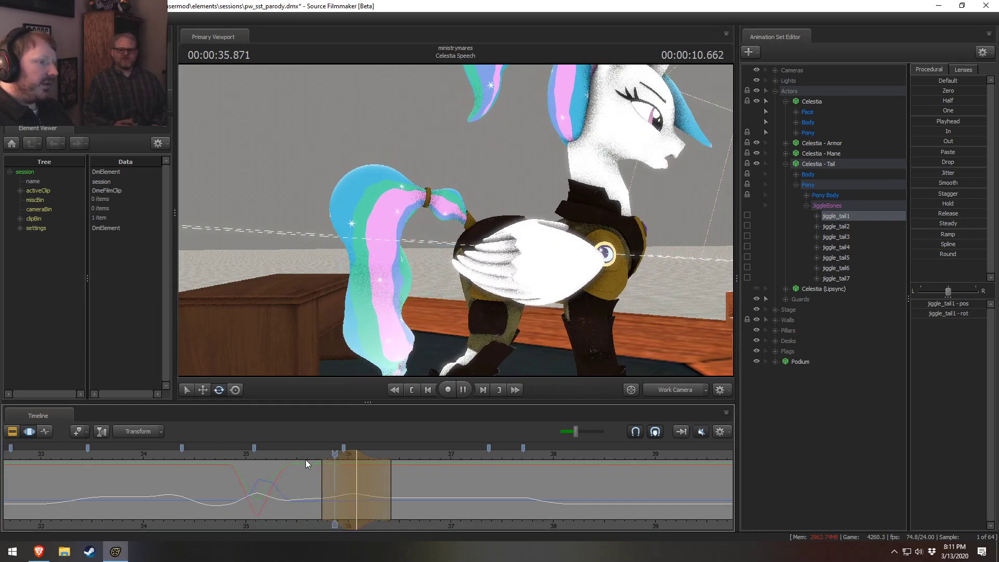
{"action": "key", "text": "space"}
Step: Shift the time selection earlier to span about 35.6 to 36.3 seconds and replay from about 35.4 seconds
{"action": "left_click_drag", "start_coordinate": [341, 453], "coordinate": [326, 451]}
{"action": "left_click", "coordinate": [289, 452]}
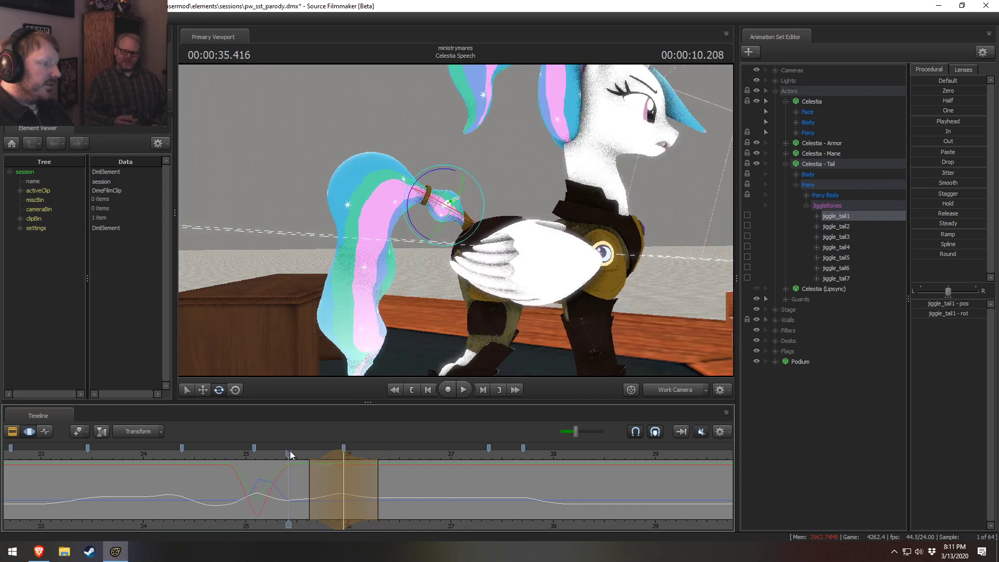
{"action": "key", "text": "space"}
Step: Rotate jiggle_tail1 slightly more near 36.0 seconds and replay the tail movement from about 35.1 seconds
{"action": "left_click_drag", "start_coordinate": [323, 462], "coordinate": [343, 453]}
{"action": "key", "text": "Escape"}
{"action": "left_click_drag", "start_coordinate": [442, 168], "coordinate": [437, 167]}
{"action": "left_click", "coordinate": [254, 450]}
{"action": "key", "text": "space"}
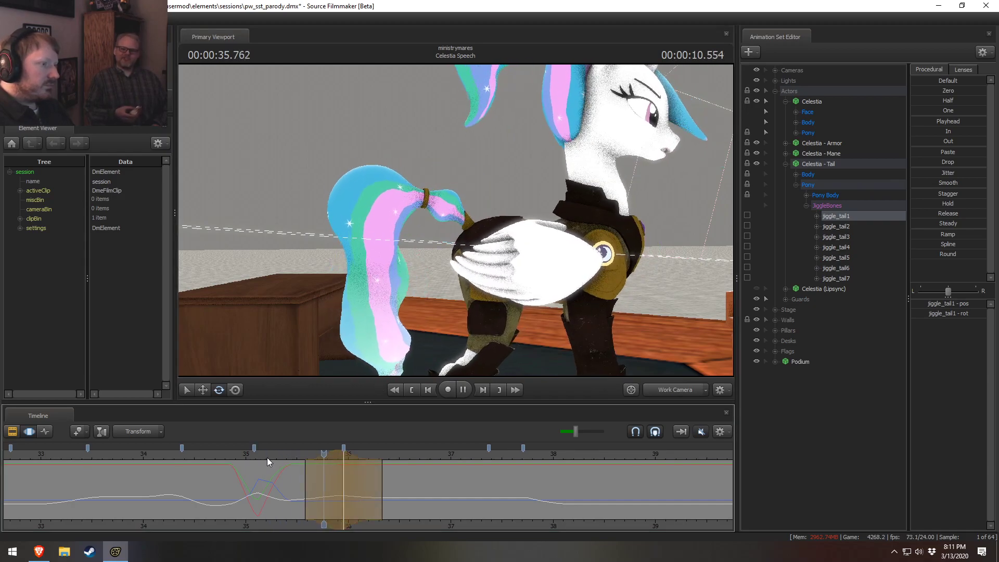
{"action": "key", "text": "space"}
{"action": "left_click", "coordinate": [279, 454]}
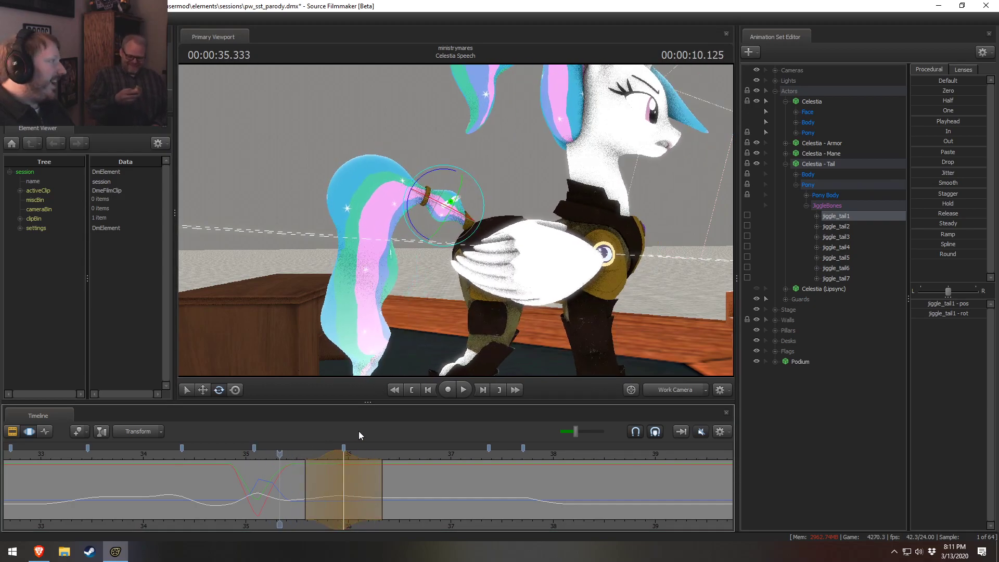
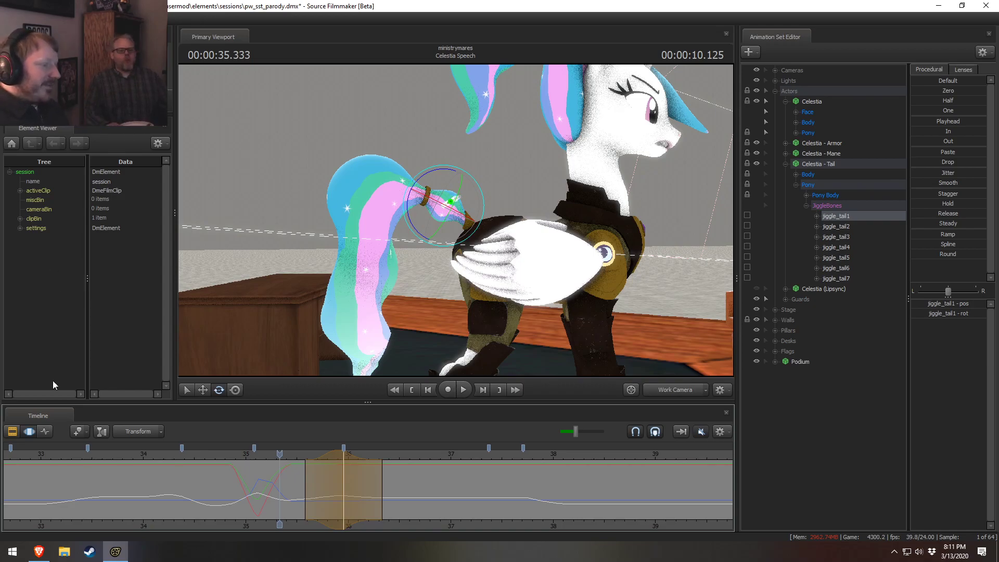
Step: Move the time selection to span about 35.6 to 36.4 seconds and replay the tail movement
{"action": "key", "text": "space"}
{"action": "left_click", "coordinate": [220, 461]}
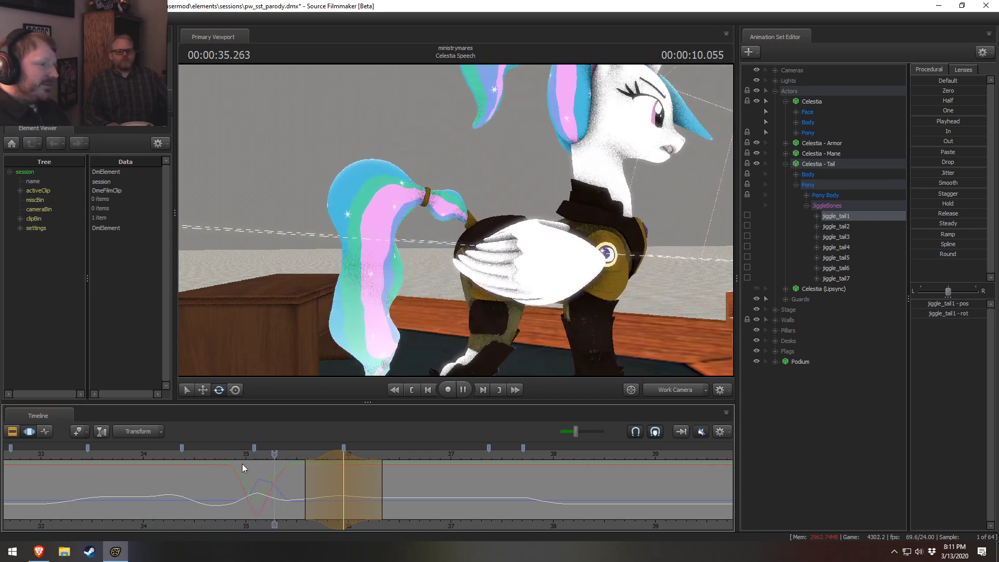
{"action": "key", "text": "space"}
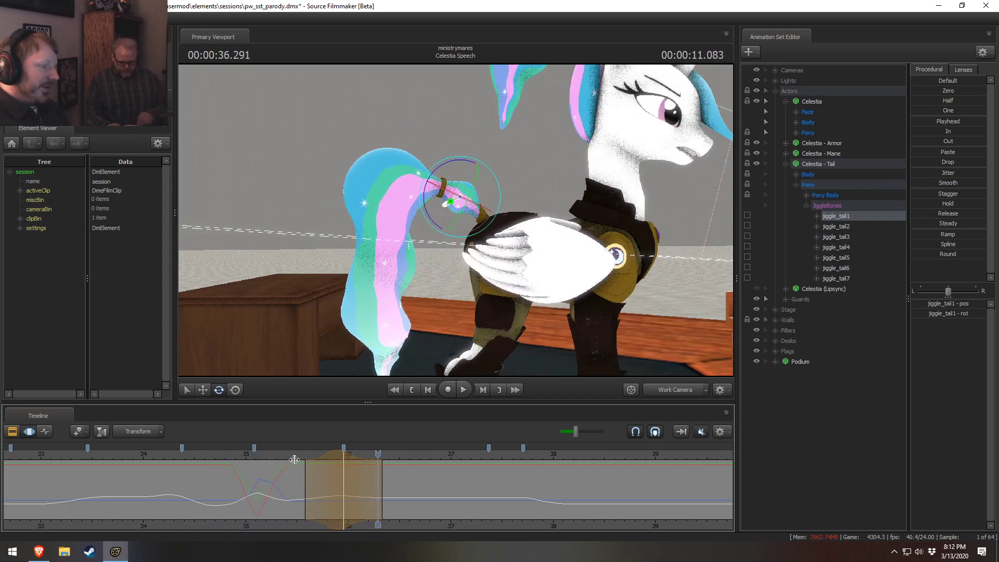
{"action": "mouse_move", "coordinate": [298, 462]}
{"action": "left_mouse_down"}
{"action": "mouse_move", "coordinate": [314, 458]}
{"action": "mouse_move", "coordinate": [285, 453]}
{"action": "left_mouse_up"}
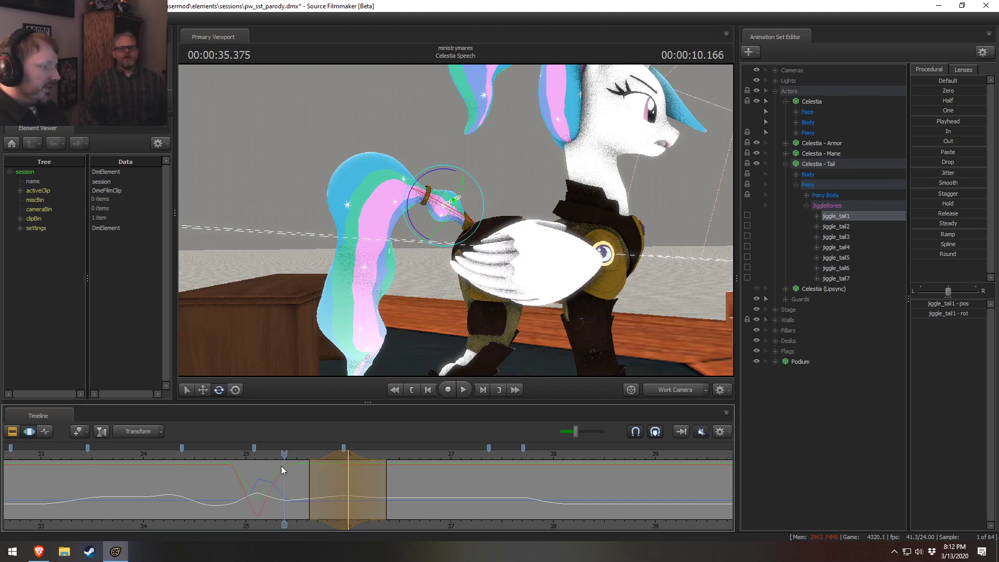
{"action": "key", "text": "space"}
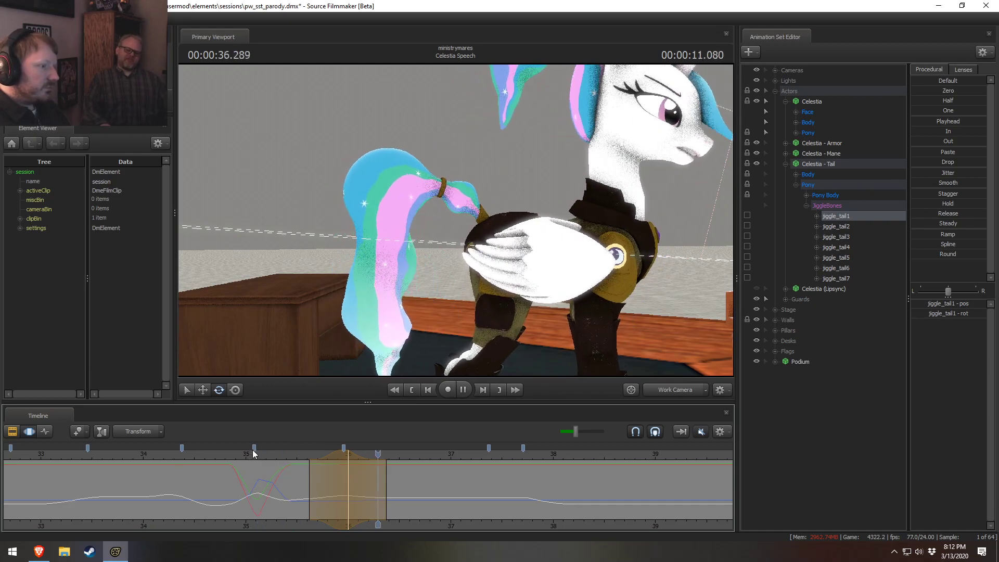
Step: Trim the end of the time selection to about 36.3 seconds and replay from about 35.5 seconds
{"action": "left_click_drag", "start_coordinate": [391, 475], "coordinate": [379, 473]}
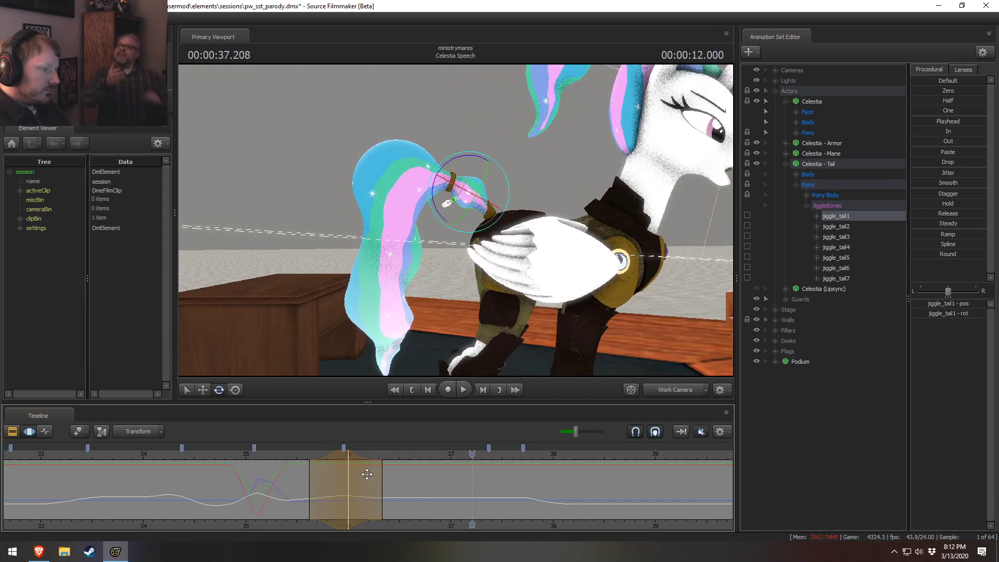
{"action": "left_click", "coordinate": [296, 454]}
{"action": "key", "text": "space"}
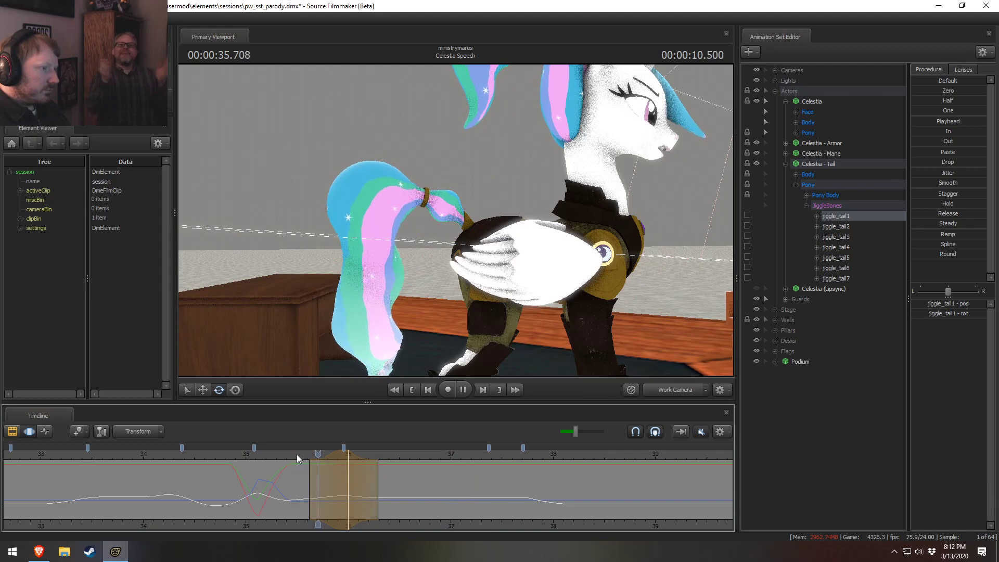
{"action": "key", "text": "space"}
Step: Rotate jiggle_tail1 within a new time selection centred near 36.2 seconds, spanning about 35.9 to 36.6, and replay it
{"action": "key", "text": "shift"}
{"action": "left_click", "coordinate": [373, 494], "text": "shift"}
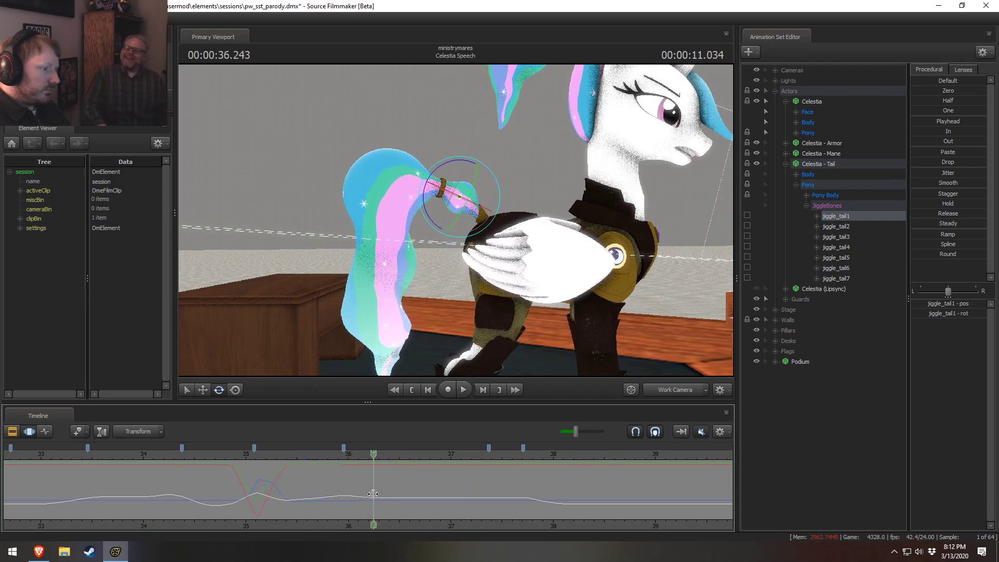
{"action": "scroll", "coordinate": [373, 493], "scroll_direction": "up", "scroll_amount": 6, "text": "shift"}
{"action": "left_click_drag", "start_coordinate": [470, 167], "coordinate": [443, 308]}
{"action": "left_click", "coordinate": [322, 454]}
{"action": "key", "text": "space"}
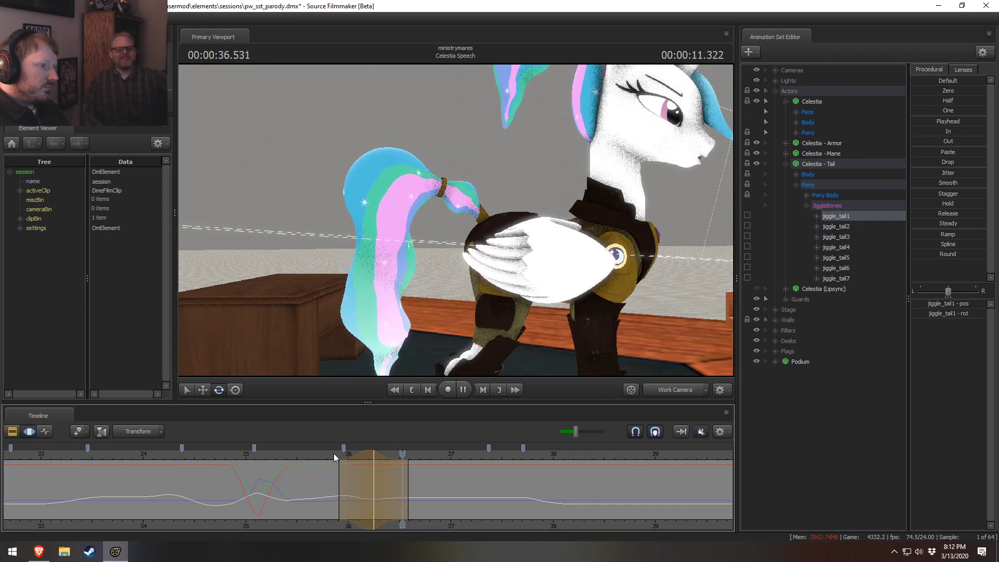
{"action": "key", "text": "space"}
Step: Widen and shift the time selection to span about 35.9 to 36.7 seconds and replay the tail from the side
{"action": "scroll", "coordinate": [396, 488], "scroll_direction": "up", "scroll_amount": 2, "text": "shift"}
{"action": "left_click_drag", "start_coordinate": [354, 478], "coordinate": [350, 482]}
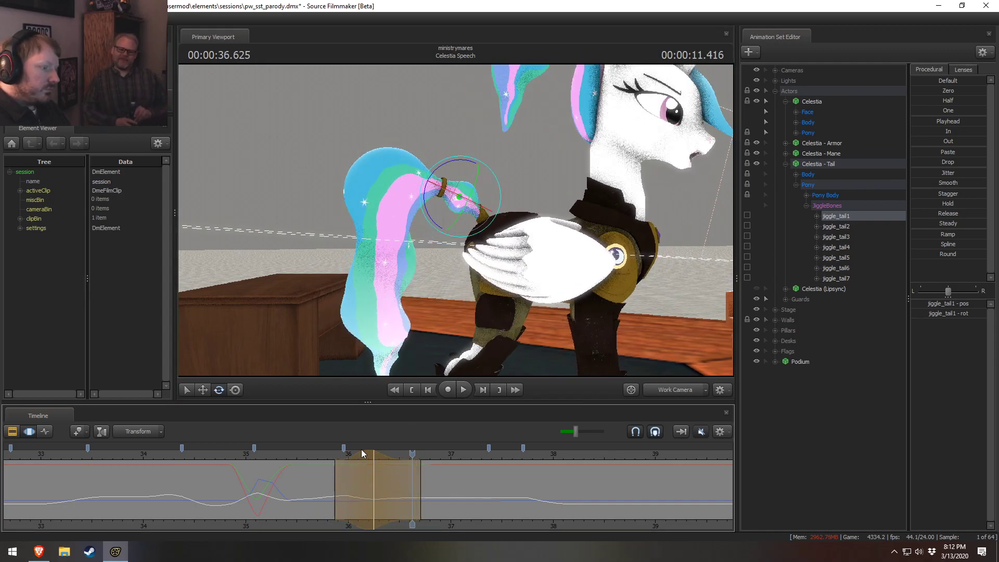
{"action": "left_click", "coordinate": [364, 454]}
{"action": "left_click", "coordinate": [335, 454]}
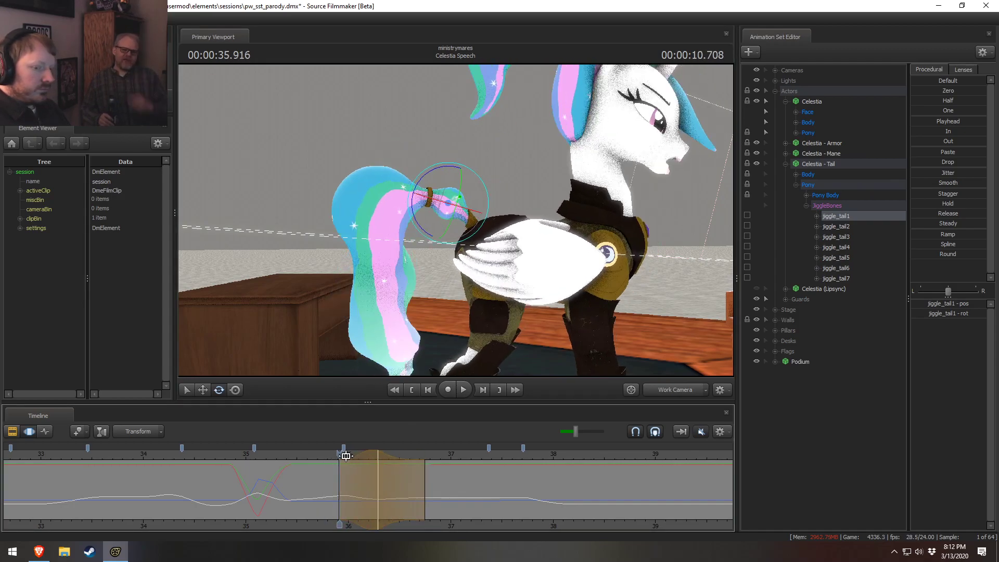
{"action": "left_click", "coordinate": [318, 453]}
{"action": "key", "text": "space"}
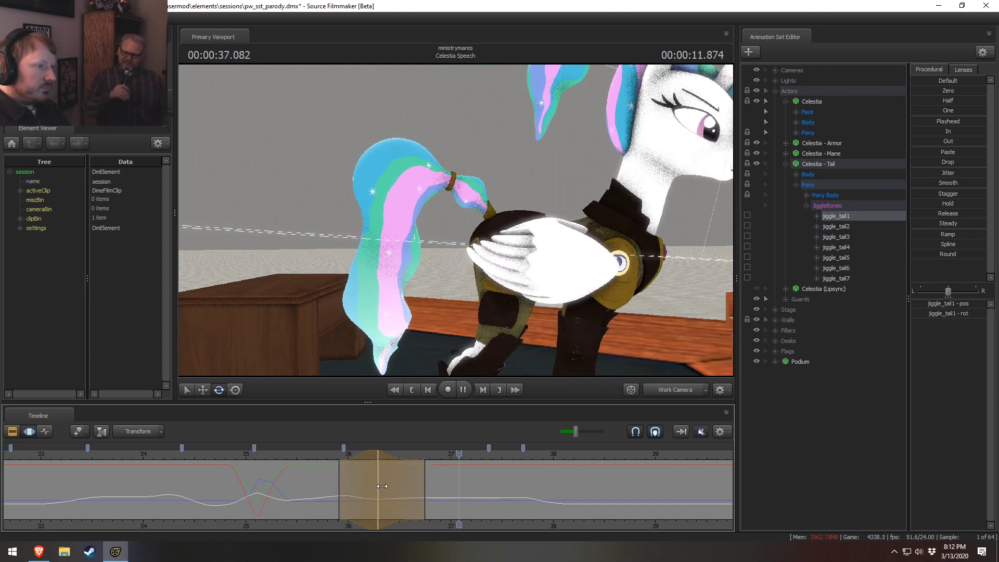
Step: Rotate jiggle_tail1 within a new time selection held at about 37.5 to 37.7 seconds with falloff from 37.0 to 38.3, and replay it
{"action": "key", "text": "space"}
{"action": "key", "text": "shift"}
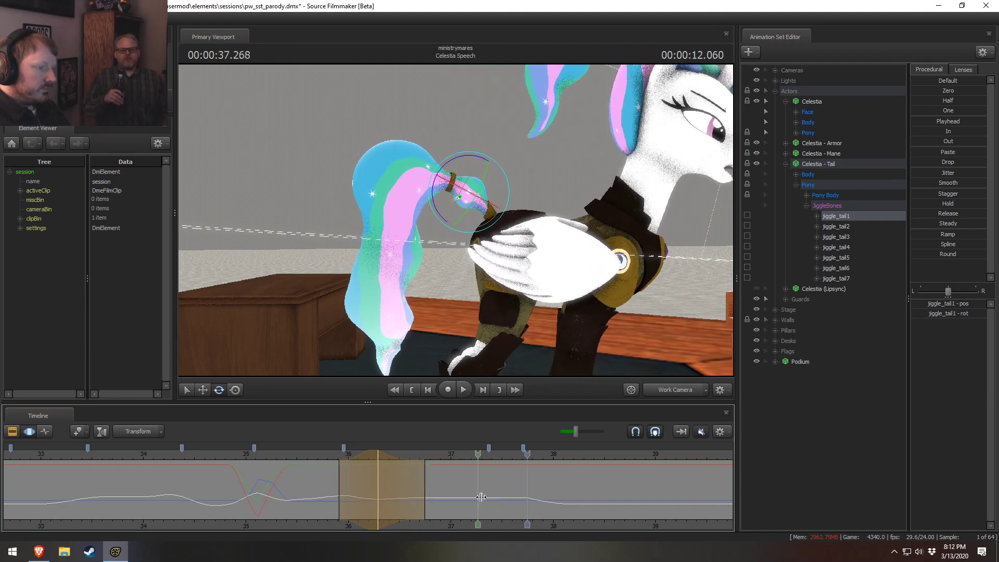
{"action": "left_click_drag", "start_coordinate": [506, 498], "coordinate": [527, 499], "text": "shift"}
{"action": "scroll", "coordinate": [527, 499], "scroll_direction": "up", "scroll_amount": 10}
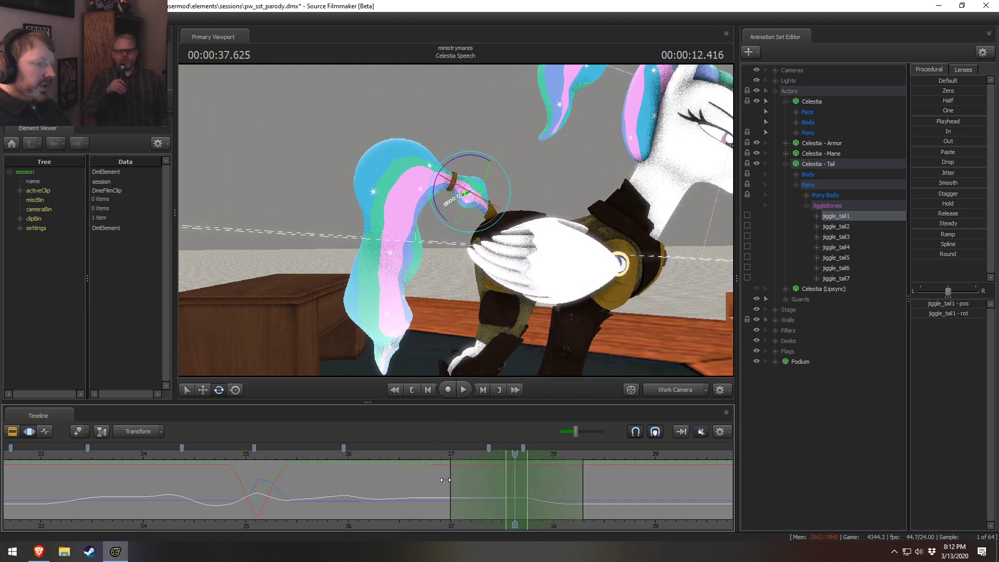
{"action": "left_click_drag", "start_coordinate": [445, 480], "coordinate": [443, 476]}
{"action": "left_click_drag", "start_coordinate": [475, 163], "coordinate": [465, 155]}
{"action": "left_click_drag", "start_coordinate": [437, 452], "coordinate": [416, 452]}
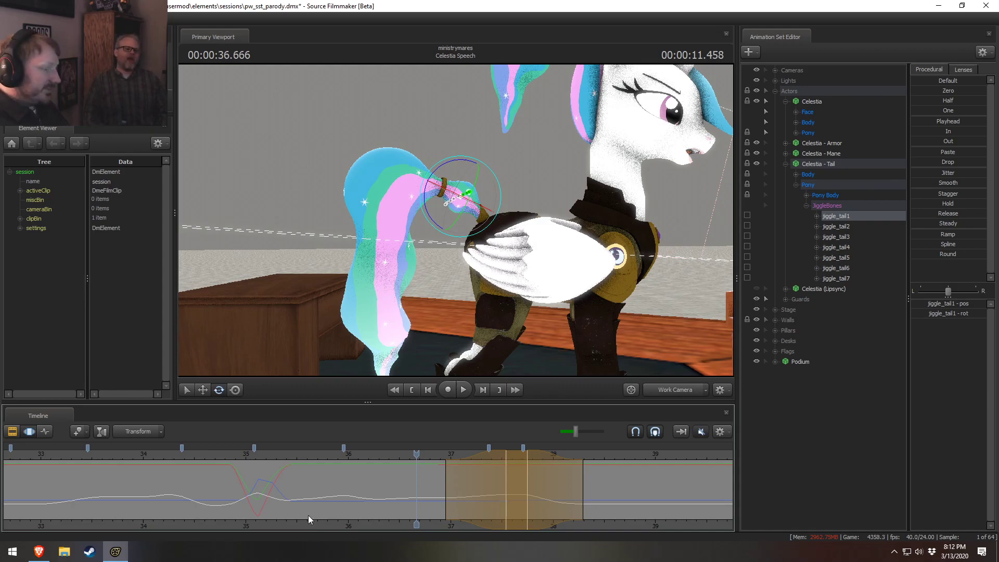
{"action": "key", "text": "space"}
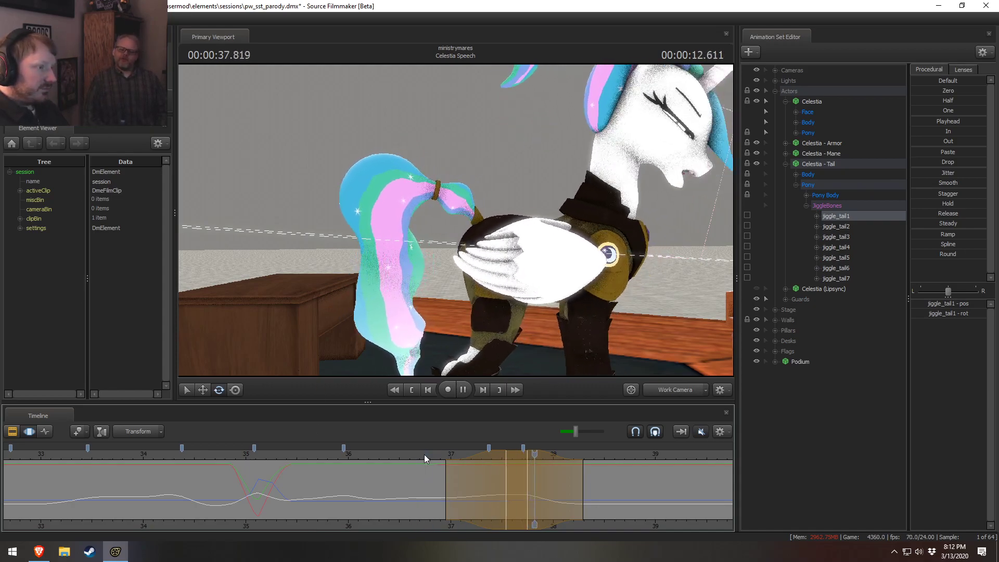
Step: Trim the end of the time selection to about 38.2 seconds and replay the tail from about 36.9 seconds
{"action": "left_click_drag", "start_coordinate": [583, 487], "coordinate": [574, 486]}
{"action": "left_click", "coordinate": [436, 453]}
{"action": "key", "text": "space"}
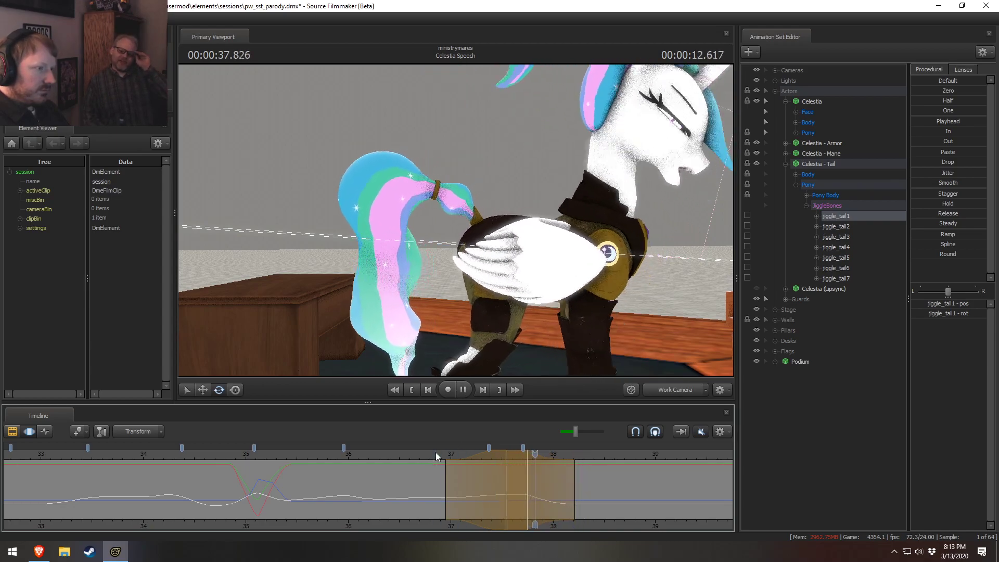
{"action": "left_click_drag", "start_coordinate": [438, 454], "coordinate": [514, 462]}
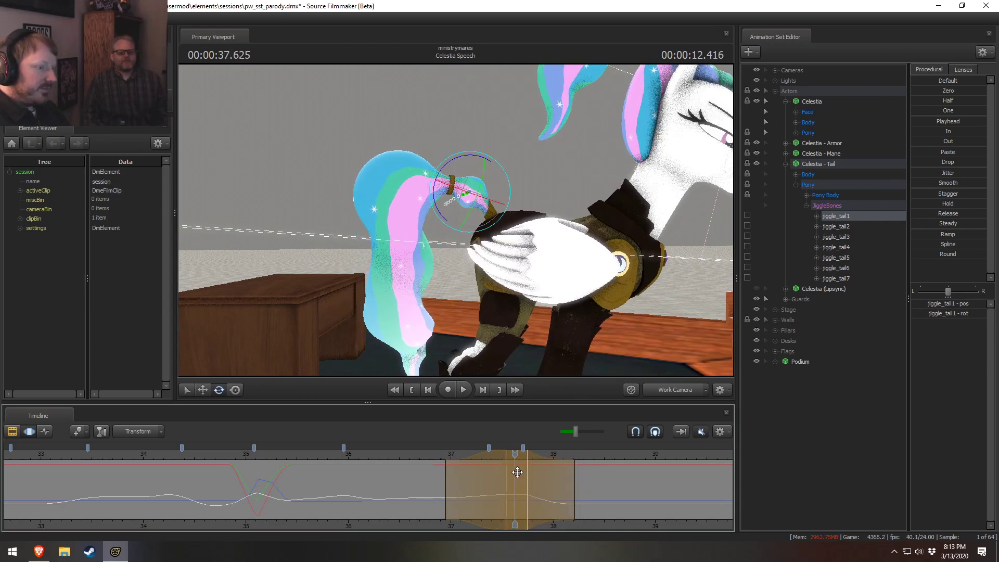
Step: Undo the last tail change, rotate jiggle_tail1 again at about 37.6 seconds, and replay the movement
{"action": "key", "text": "ctrl+z"}
{"action": "left_click_drag", "start_coordinate": [464, 153], "coordinate": [459, 155]}
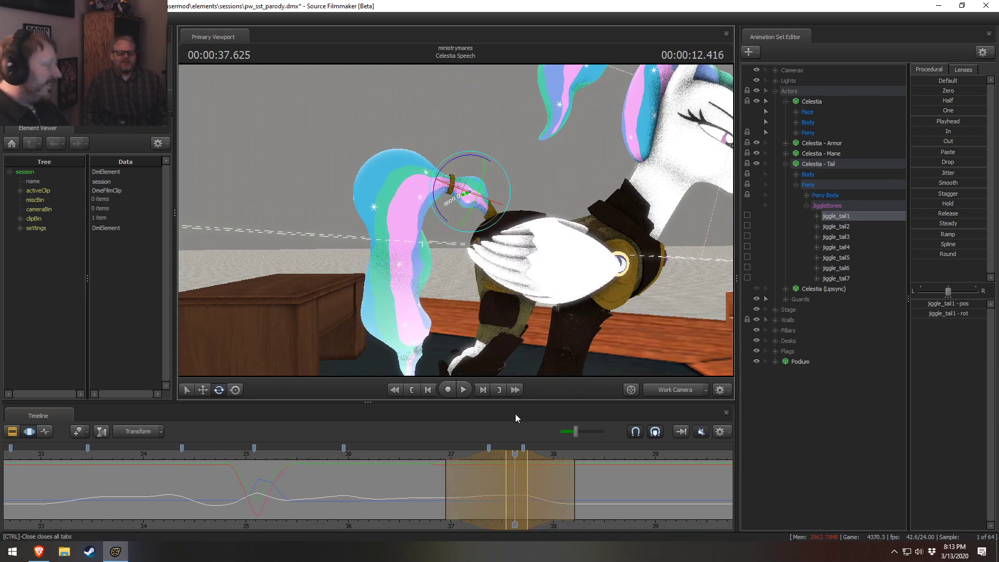
{"action": "left_click", "coordinate": [431, 455]}
{"action": "key", "text": "space"}
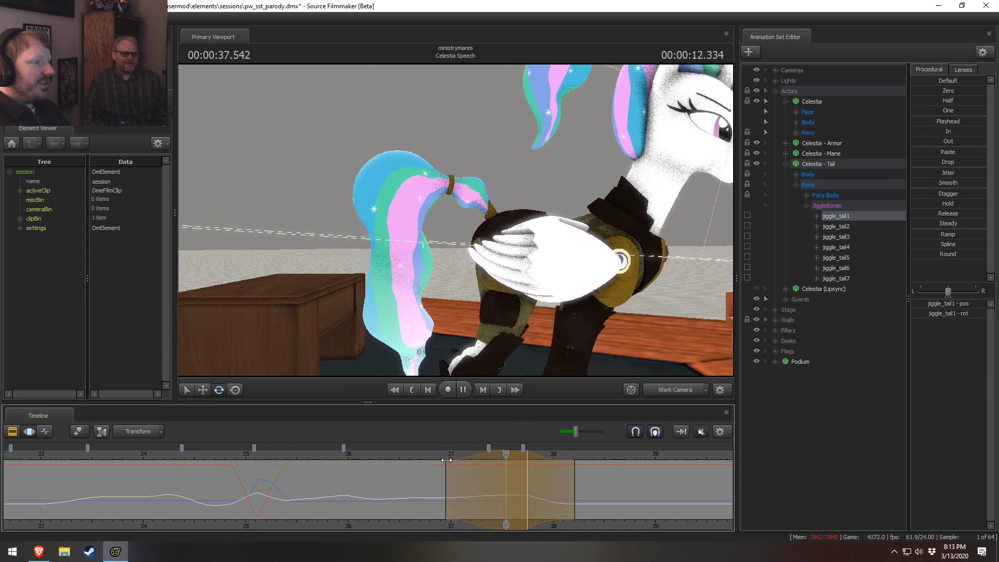
{"action": "key", "text": "space"}
Step: Rotate jiggle_tail1 within a new time selection centred near 37.6 seconds, spanning about 37.2 to 38.1, and replay it from about 37.0
{"action": "left_click_drag", "start_coordinate": [448, 458], "coordinate": [515, 470]}
{"action": "left_click", "coordinate": [515, 470], "text": "shift"}
{"action": "scroll", "coordinate": [515, 470], "scroll_direction": "up", "scroll_amount": 10, "text": "shift"}
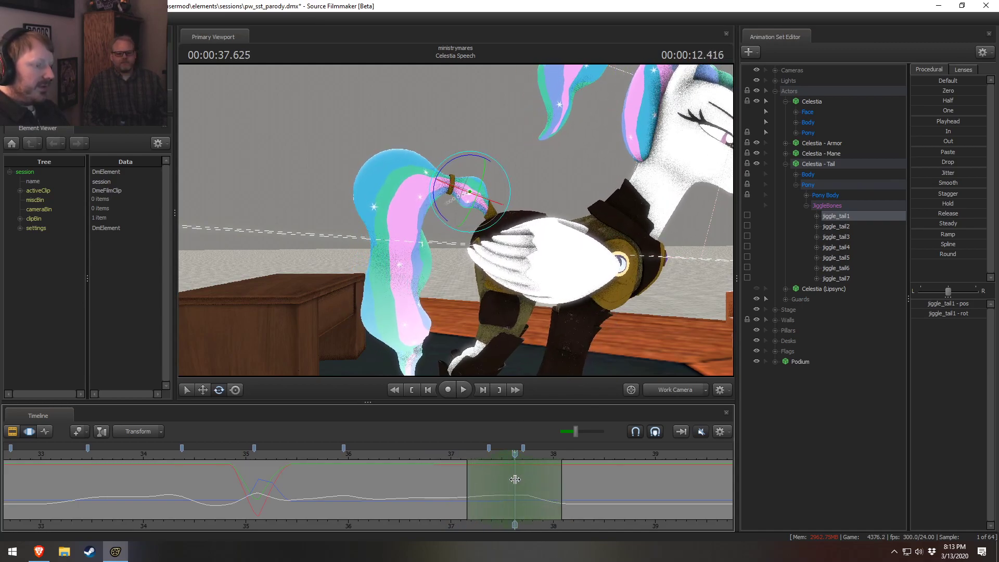
{"action": "left_click_drag", "start_coordinate": [462, 155], "coordinate": [455, 163]}
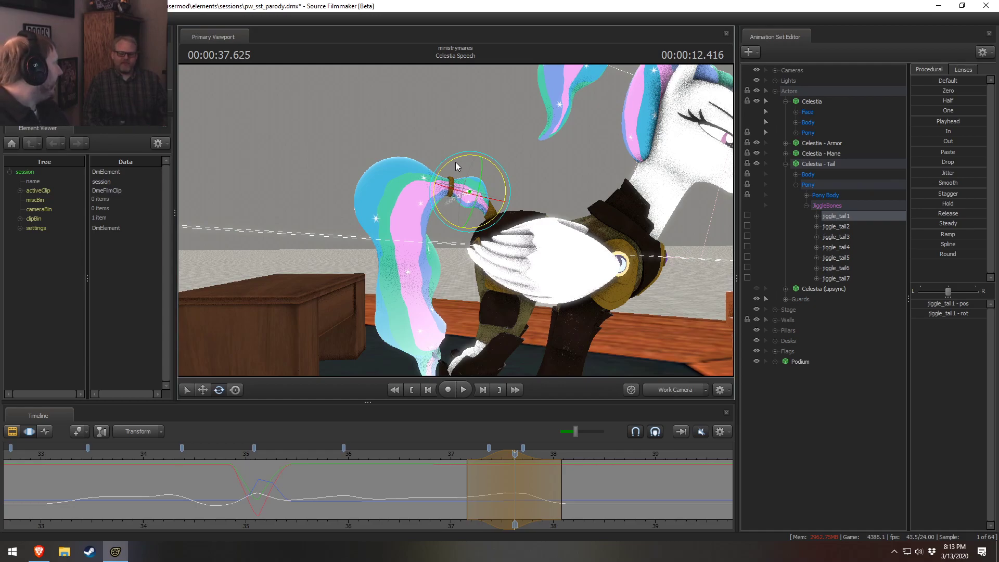
{"action": "left_click", "coordinate": [447, 454]}
{"action": "key", "text": "space"}
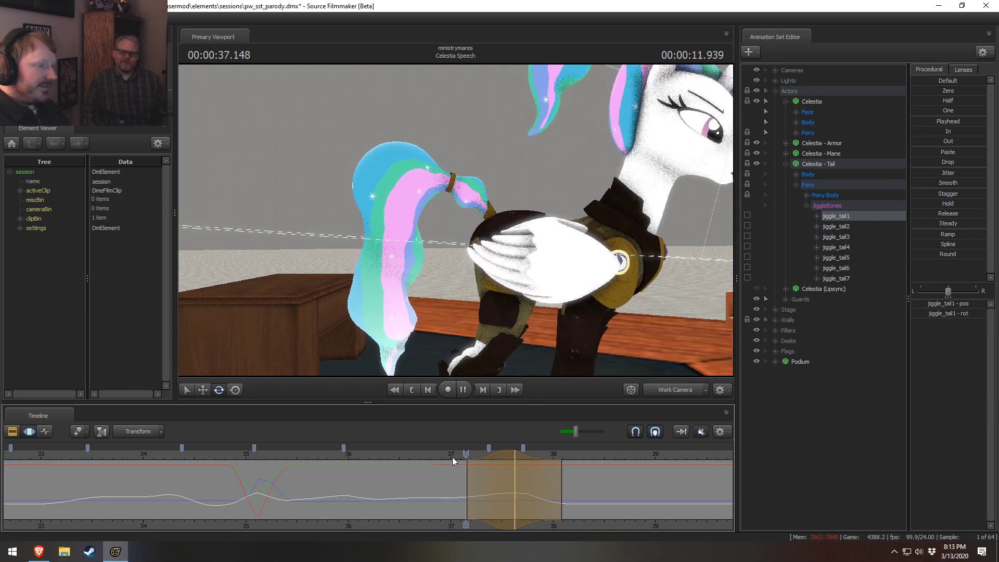
{"action": "key", "text": "space"}
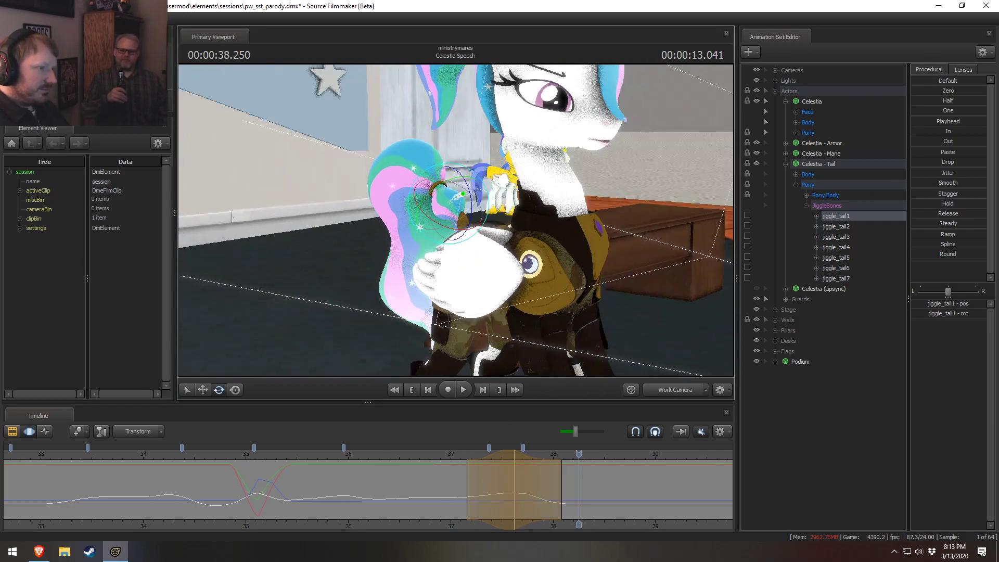
{"action": "left_click", "coordinate": [450, 449]}
{"action": "key", "text": "space"}
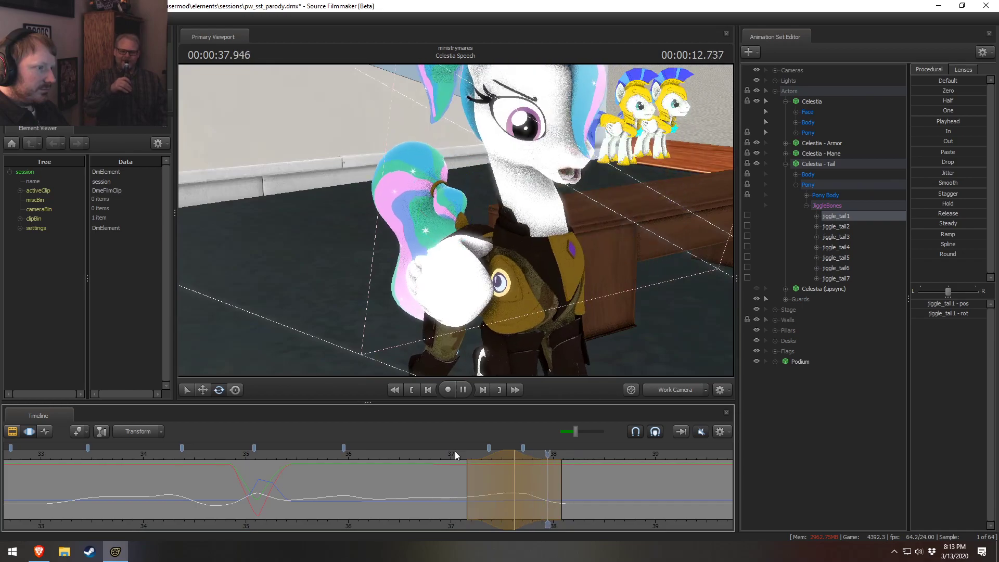
{"action": "key", "text": "space"}
Step: Rotate jiggle_tail1 sideways, seen from above, within a new time selection centred near 37.9 seconds, spanning about 37.4 to 38.3, and replay it
{"action": "left_click_drag", "start_coordinate": [600, 345], "coordinate": [671, 370], "text": "alt"}
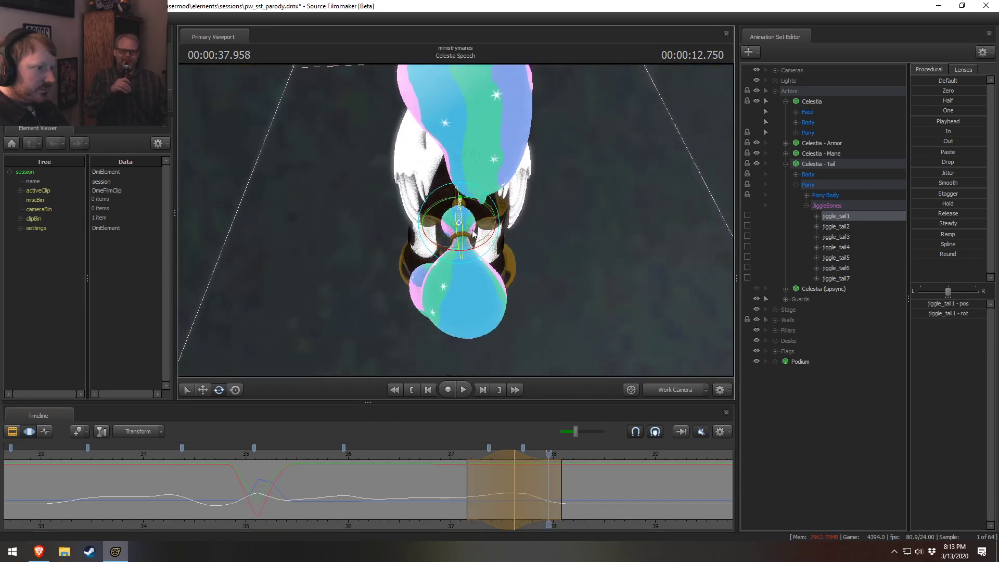
{"action": "left_click_drag", "start_coordinate": [510, 488], "coordinate": [541, 490]}
{"action": "left_click", "coordinate": [547, 493], "text": "shift"}
{"action": "scroll", "coordinate": [545, 493], "scroll_direction": "up", "scroll_amount": 5, "text": "shift"}
{"action": "scroll", "coordinate": [545, 494], "scroll_direction": "up", "scroll_amount": 5, "text": "shift"}
{"action": "scroll", "coordinate": [541, 490], "scroll_direction": "up", "scroll_amount": 11, "text": "shift"}
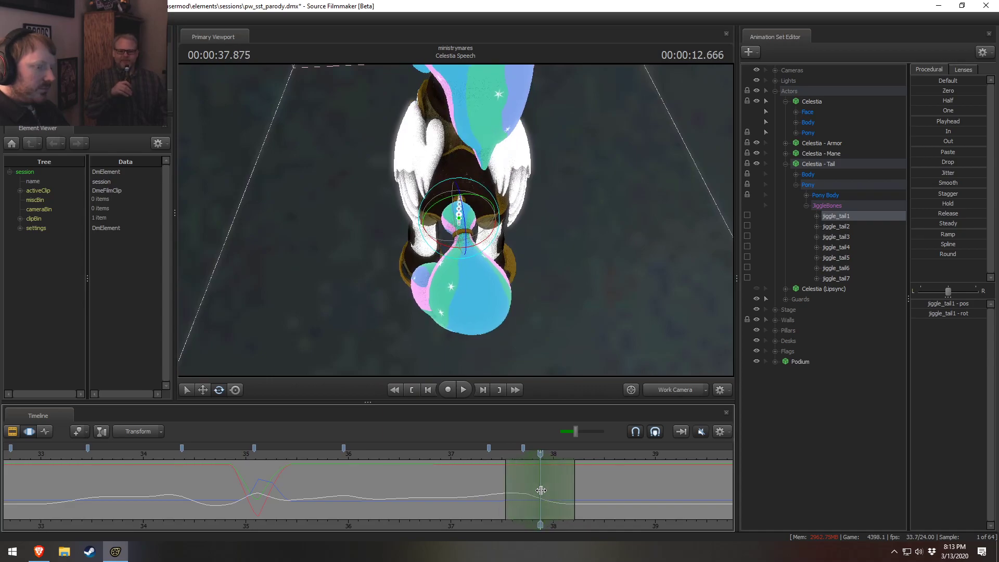
{"action": "left_click_drag", "start_coordinate": [476, 195], "coordinate": [479, 217]}
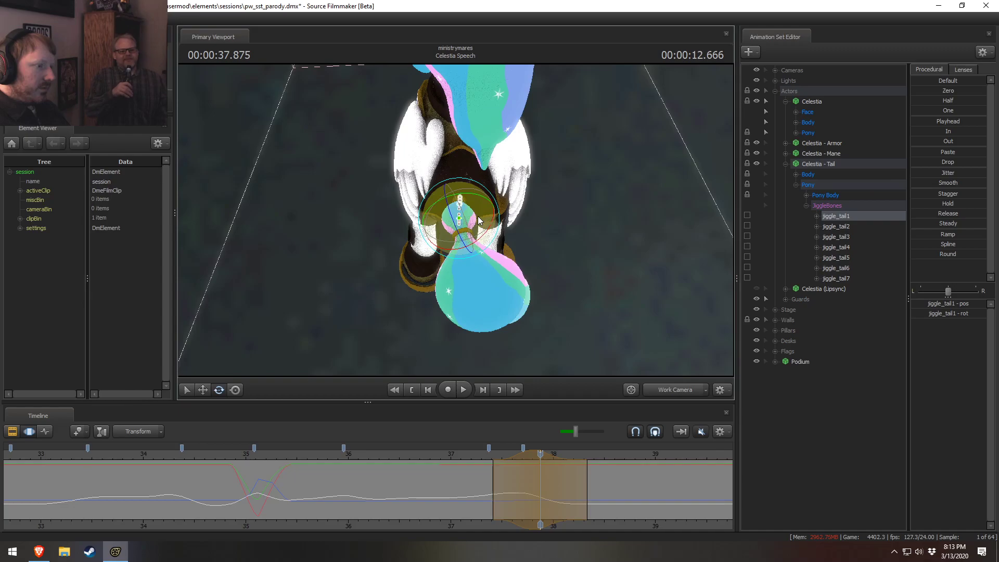
{"action": "left_click", "coordinate": [458, 455]}
{"action": "key", "text": "space"}
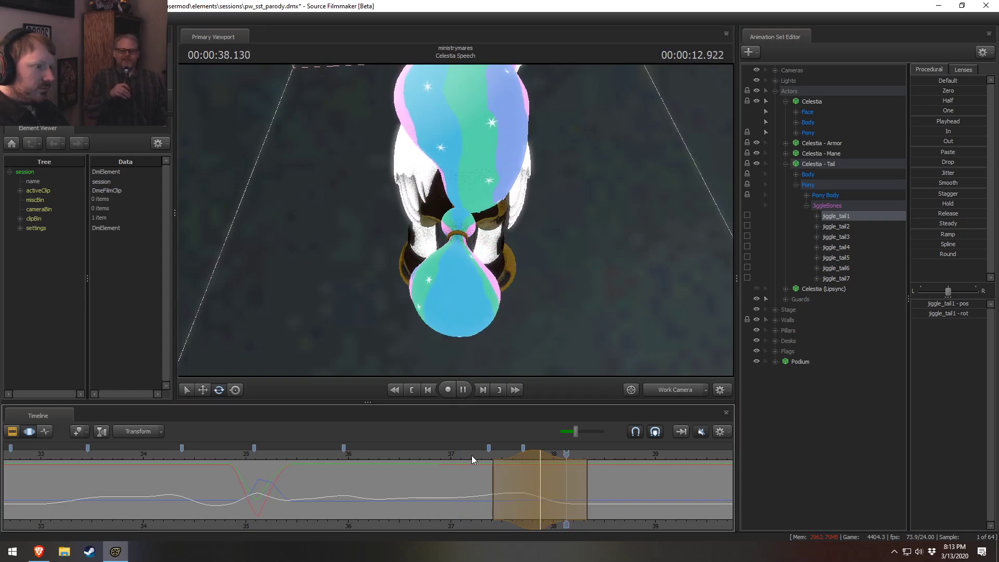
{"action": "key", "text": "space"}
Step: Narrow and shift the time selection to span about 37.5 to 38.2 seconds and replay the tail from about 37.3
{"action": "key", "text": "space"}
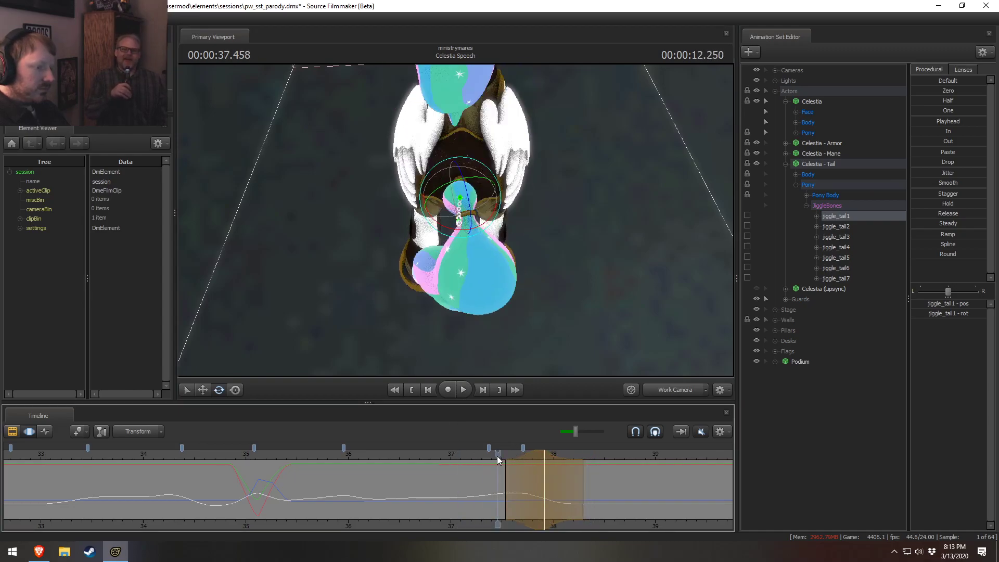
{"action": "left_click", "coordinate": [486, 453]}
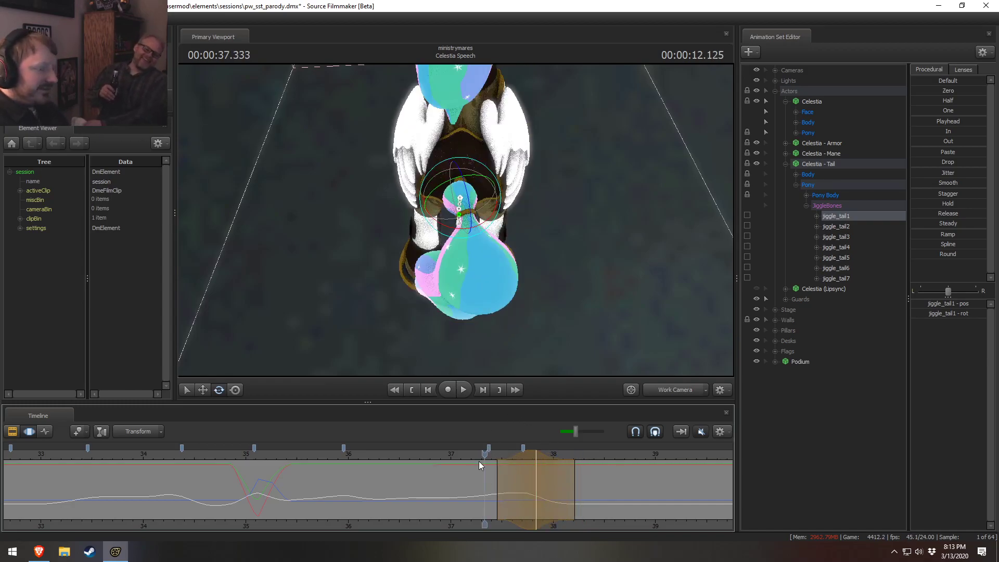
{"action": "mouse_move", "coordinate": [479, 461]}
{"action": "left_mouse_down"}
{"action": "mouse_move", "coordinate": [463, 460]}
{"action": "mouse_move", "coordinate": [490, 459]}
{"action": "mouse_move", "coordinate": [479, 457]}
{"action": "left_mouse_up"}
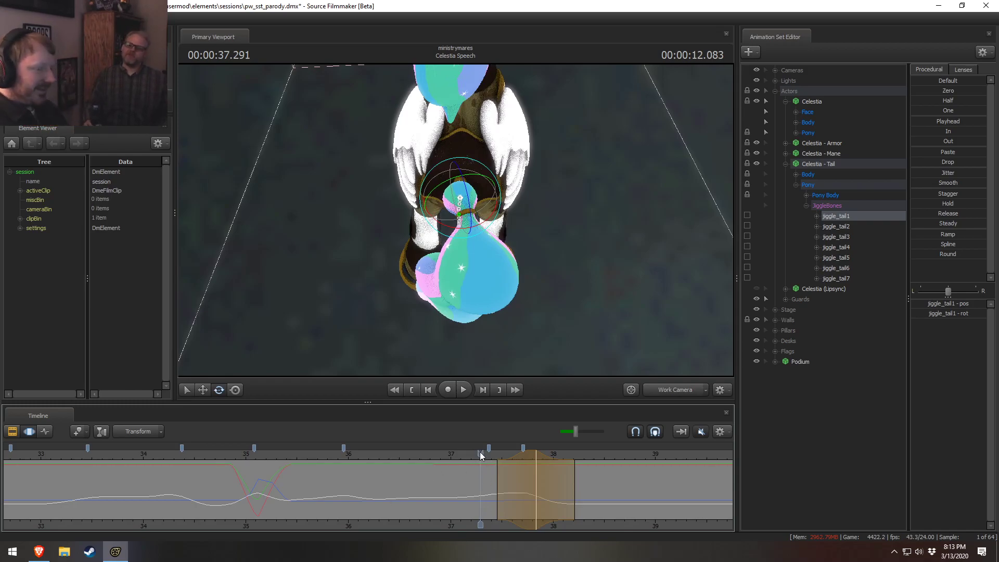
{"action": "key", "text": "space"}
{"action": "key", "text": "space"}
Step: Rotate jiggle_tail1 within a new time selection centred near 38.1 seconds, extend the selection's end to about 38.8, and replay it
{"action": "key", "text": "shift"}
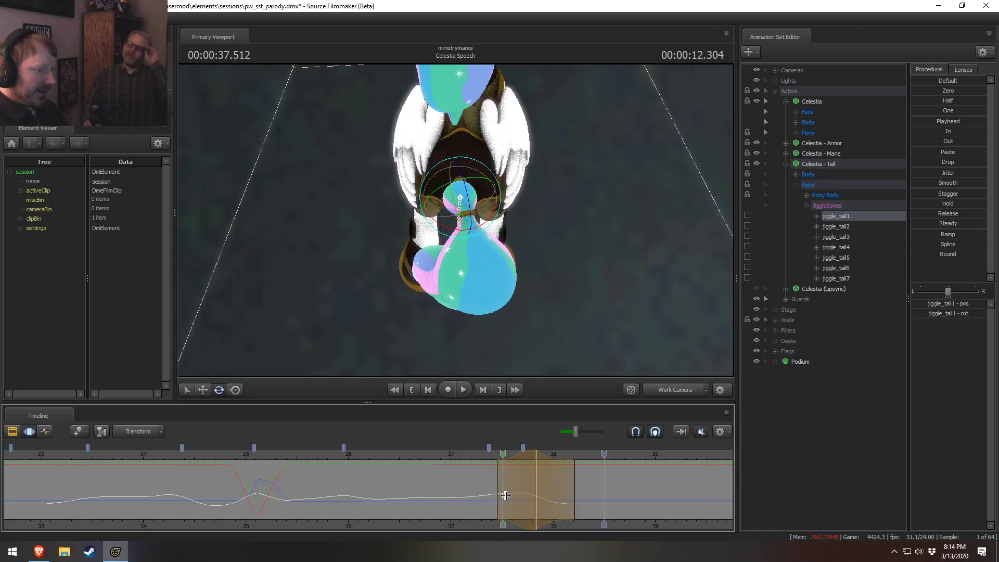
{"action": "left_click", "coordinate": [561, 499], "text": "shift"}
{"action": "scroll", "coordinate": [560, 502], "scroll_direction": "up", "scroll_amount": 5, "text": "shift"}
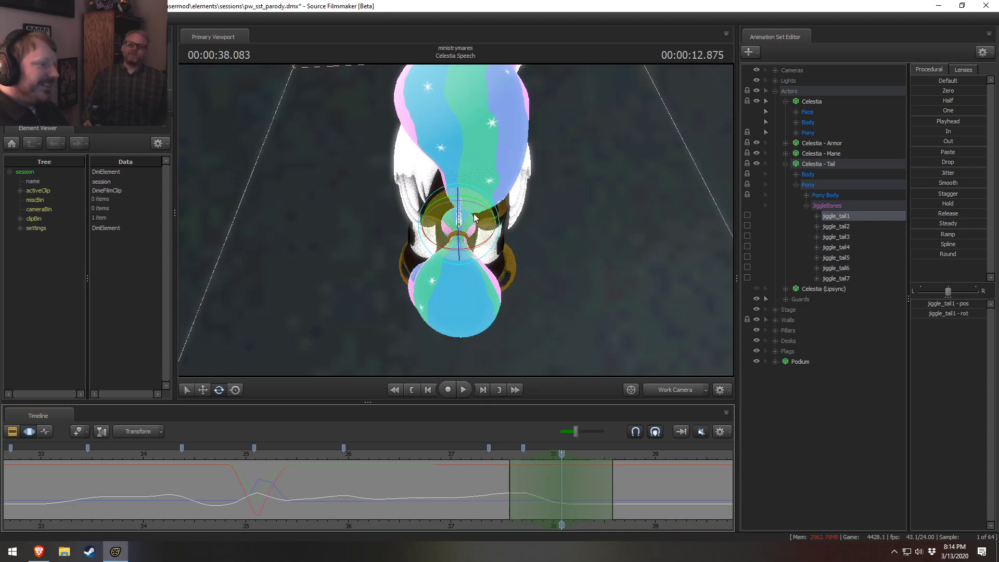
{"action": "mouse_move", "coordinate": [483, 219]}
{"action": "left_mouse_down"}
{"action": "mouse_move", "coordinate": [486, 210]}
{"action": "mouse_move", "coordinate": [492, 221]}
{"action": "left_mouse_up"}
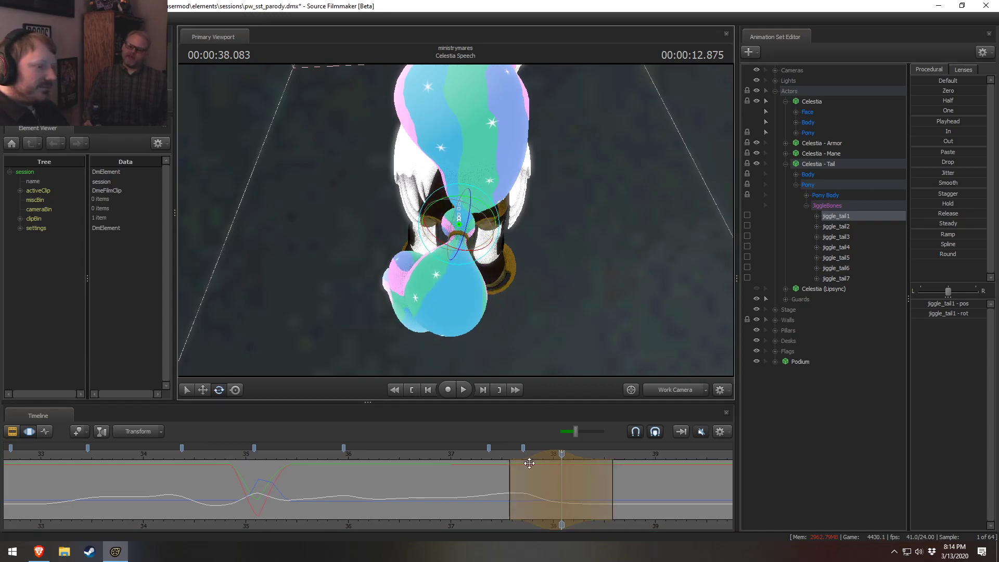
{"action": "left_click_drag", "start_coordinate": [612, 474], "coordinate": [639, 478]}
{"action": "key", "text": "space"}
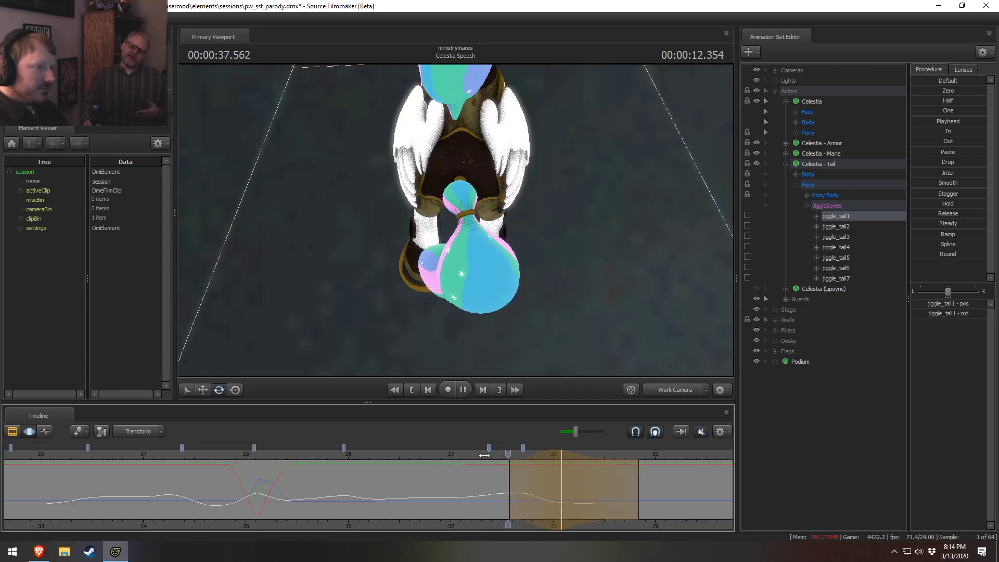
{"action": "key", "text": "space"}
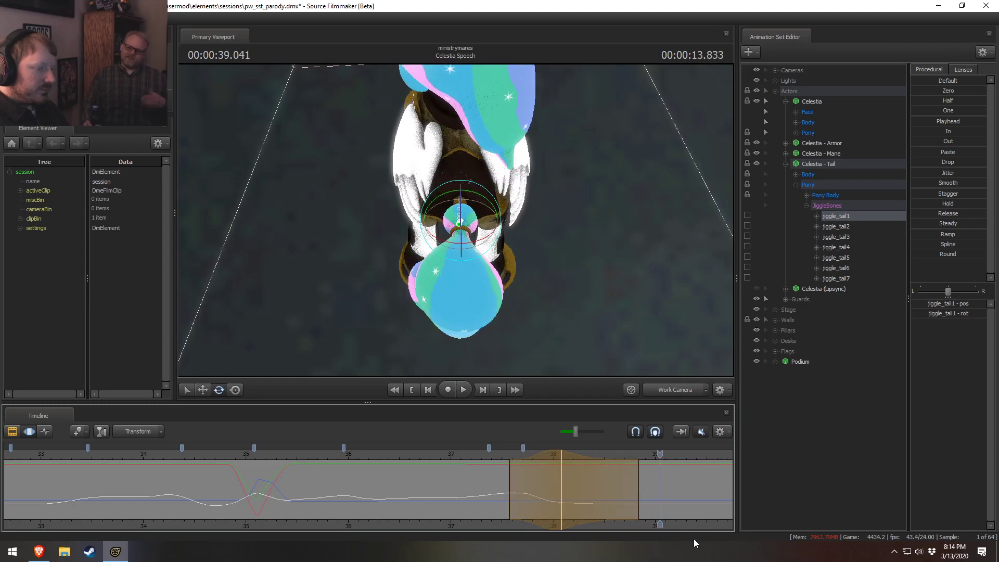
Step: Rotate jiggle_tail1 slightly sideways within a new time selection centred near 38.0 seconds, spanning about 37.5 to 38.4
{"action": "middle_click_drag", "start_coordinate": [686, 524], "coordinate": [522, 506]}
{"action": "key", "text": "shift"}
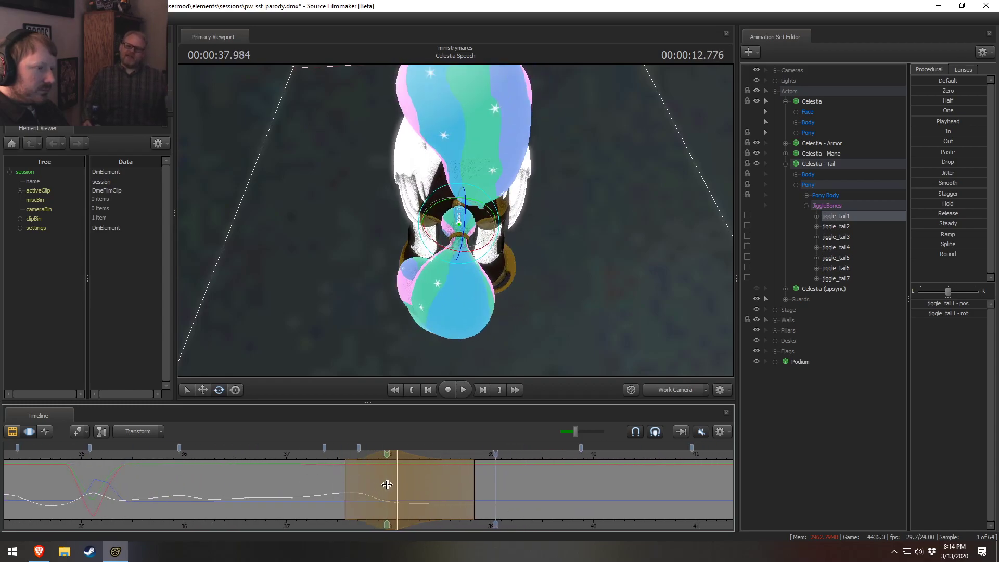
{"action": "left_click_drag", "start_coordinate": [392, 484], "coordinate": [384, 484]}
{"action": "scroll", "coordinate": [385, 484], "scroll_direction": "up", "scroll_amount": 4}
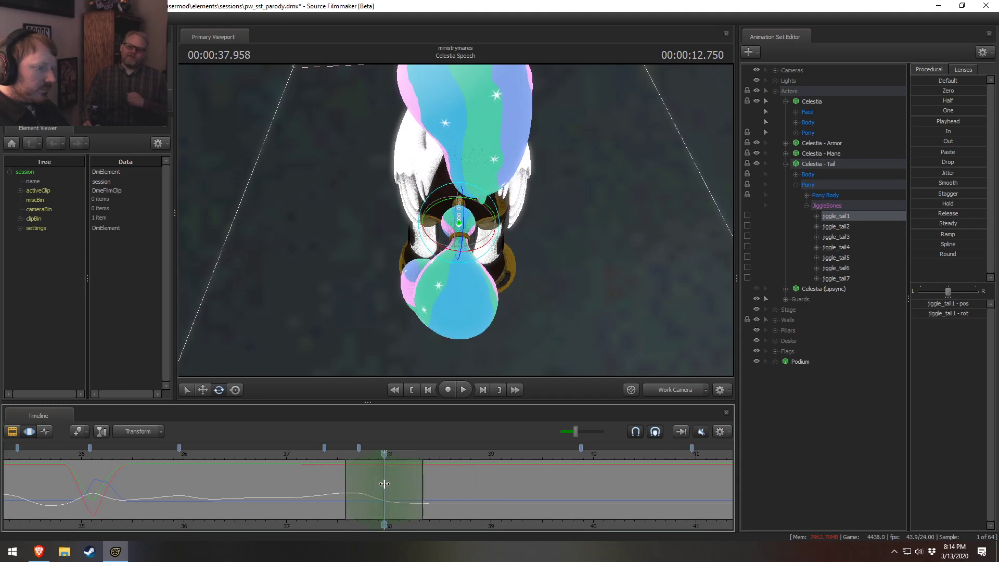
{"action": "scroll", "coordinate": [384, 484], "scroll_direction": "up", "scroll_amount": 1}
{"action": "left_click_drag", "start_coordinate": [479, 254], "coordinate": [475, 254]}
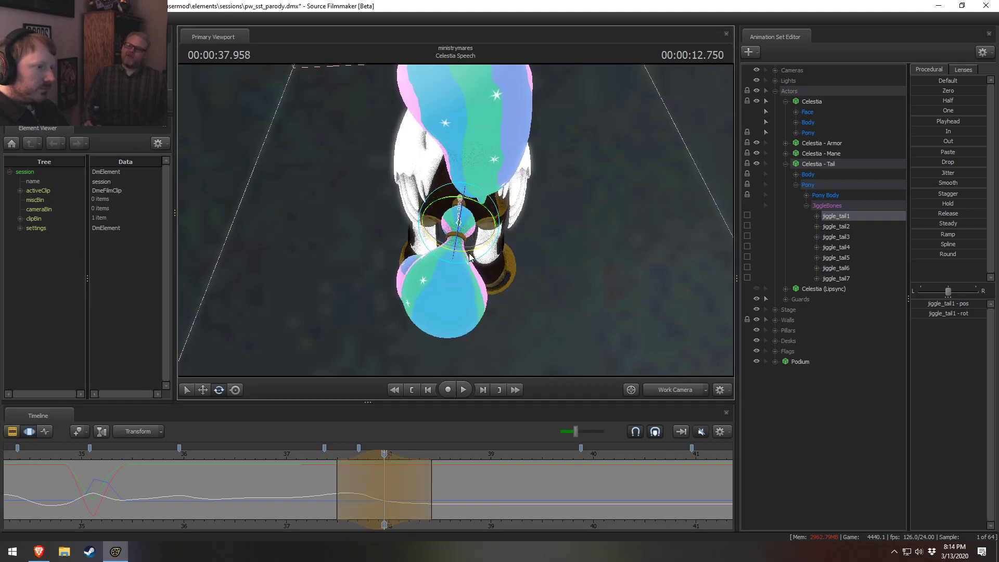
Step: Replay the tail movement from above, and play the shot through the Main Camera from about 36.6 seconds
{"action": "key", "text": "space"}
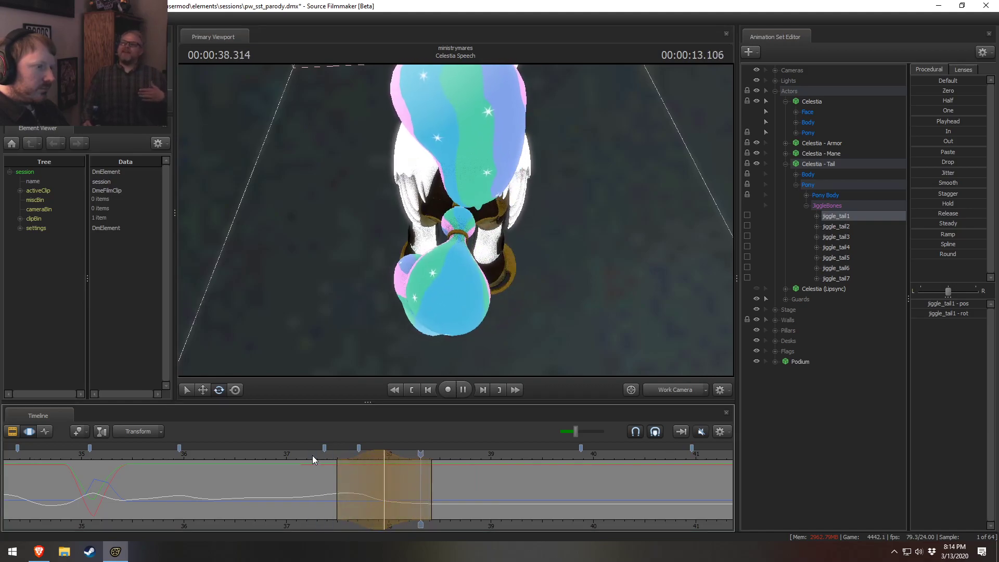
{"action": "key", "text": "space"}
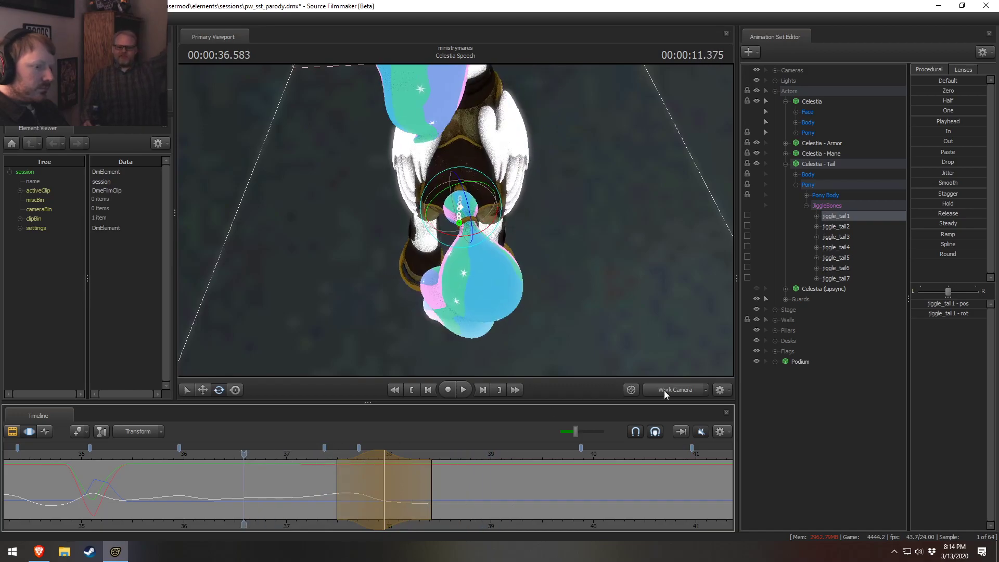
{"action": "left_click", "coordinate": [675, 389]}
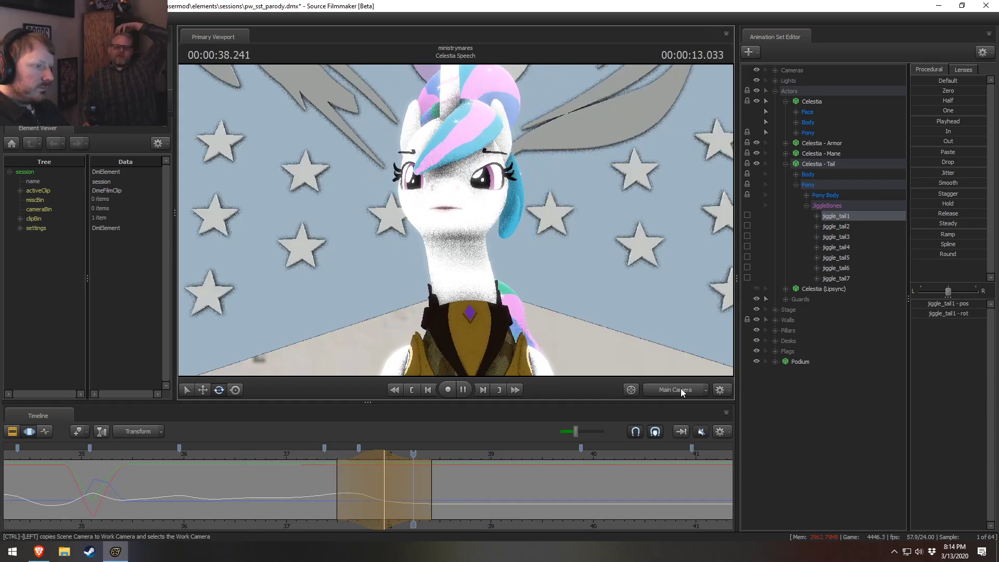
{"action": "key", "text": "space"}
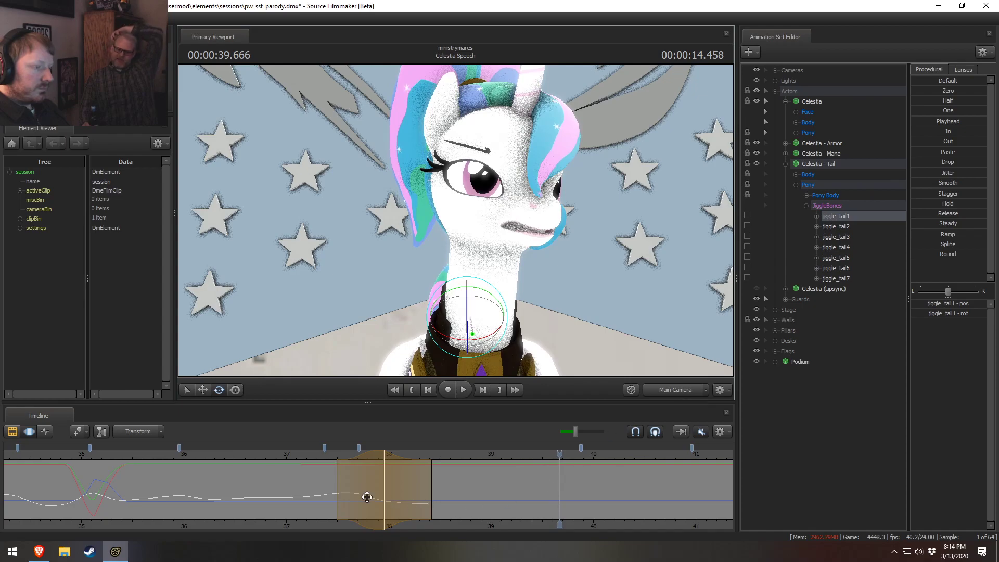
Step: Rotate jiggle_tail1 within a new time selection held at about 39.5 to 40.2 seconds with falloff from 38.9 to 40.7
{"action": "left_click_drag", "start_coordinate": [365, 497], "coordinate": [664, 499]}
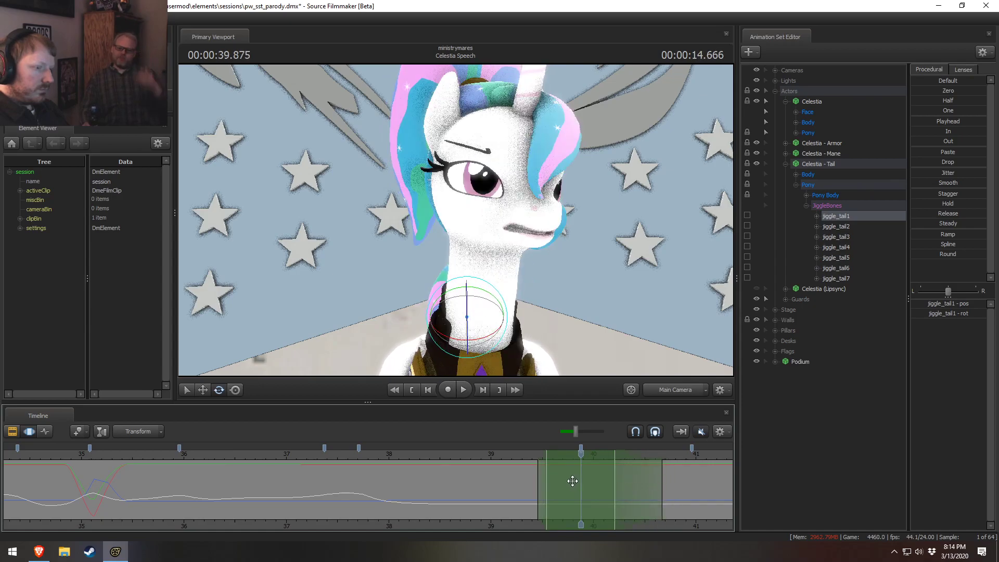
{"action": "left_click_drag", "start_coordinate": [537, 480], "coordinate": [477, 481]}
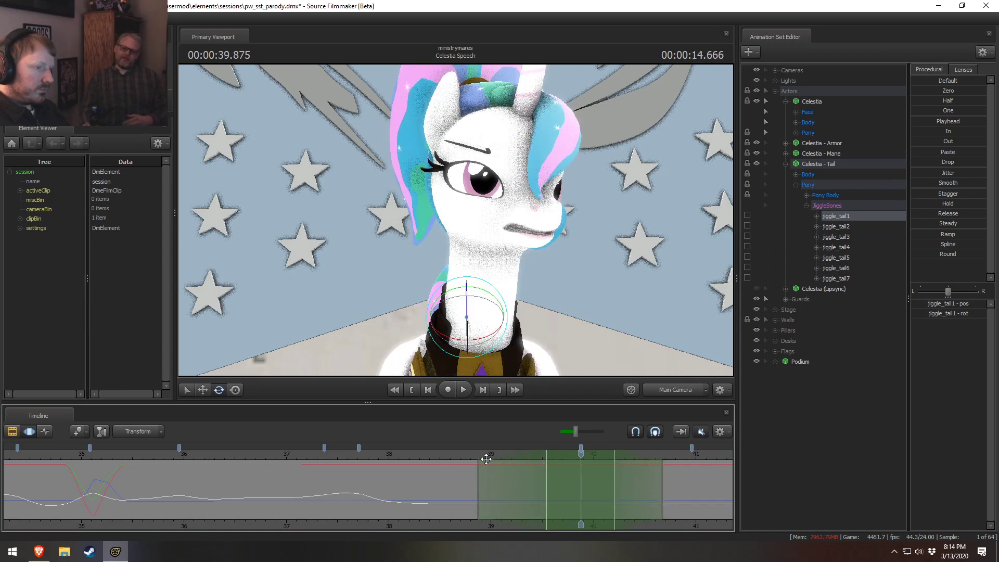
{"action": "left_click", "coordinate": [478, 341]}
{"action": "left_click_drag", "start_coordinate": [484, 343], "coordinate": [460, 298]}
{"action": "left_click", "coordinate": [413, 452]}
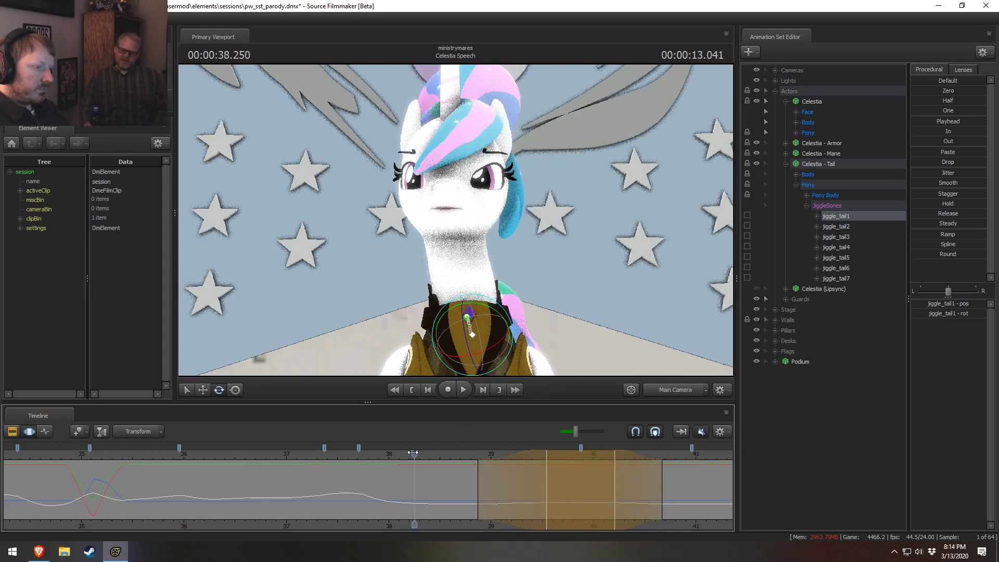
Step: Extend the tail selection's start to about 38.8 seconds, hold it from about 39.4 to 40.1 seconds, and replay the turn
{"action": "key", "text": "space"}
{"action": "key", "text": "space"}
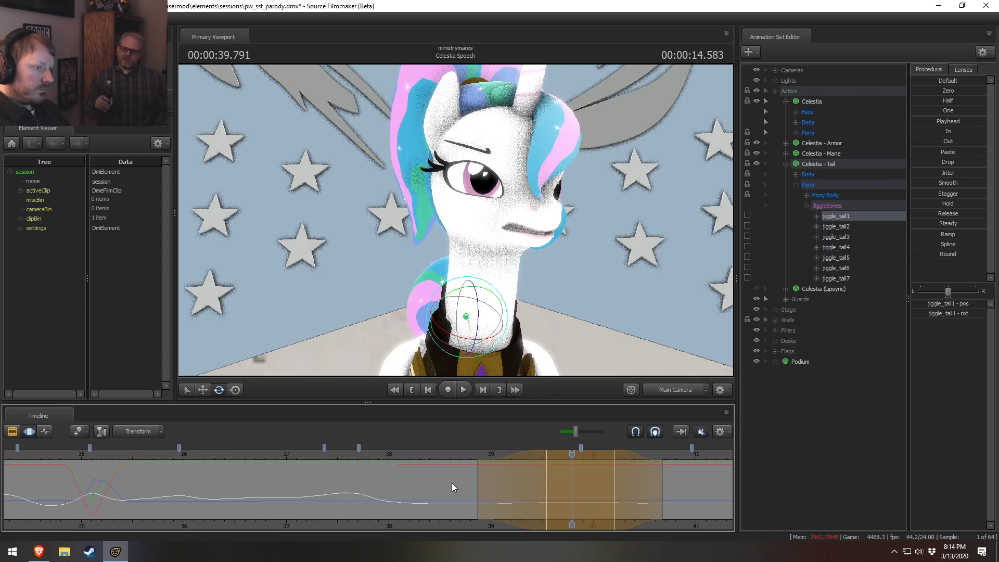
{"action": "mouse_move", "coordinate": [478, 480]}
{"action": "left_mouse_down"}
{"action": "mouse_move", "coordinate": [499, 480]}
{"action": "mouse_move", "coordinate": [471, 468]}
{"action": "left_mouse_up"}
{"action": "left_click", "coordinate": [418, 455]}
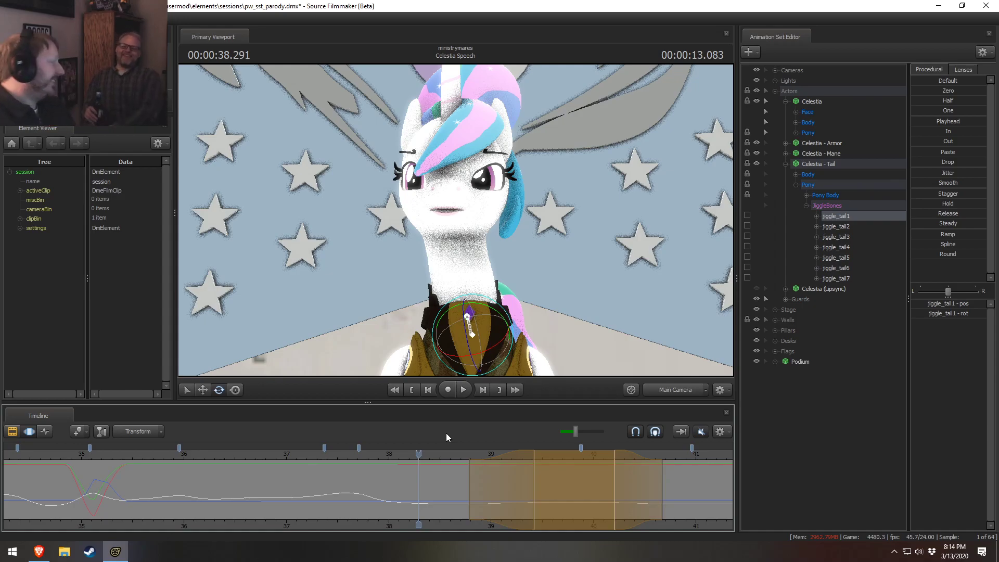
{"action": "key", "text": "space"}
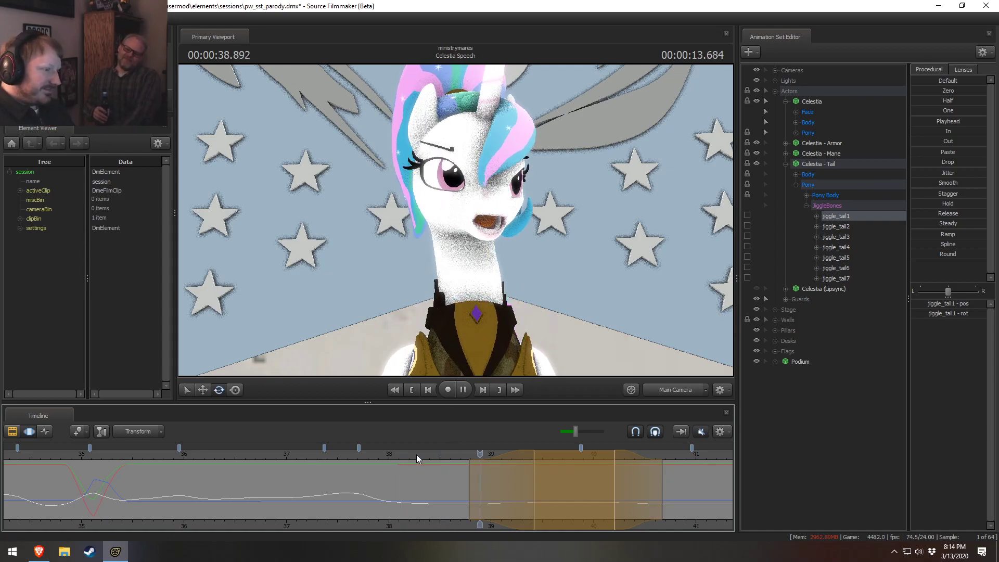
{"action": "key", "text": "space"}
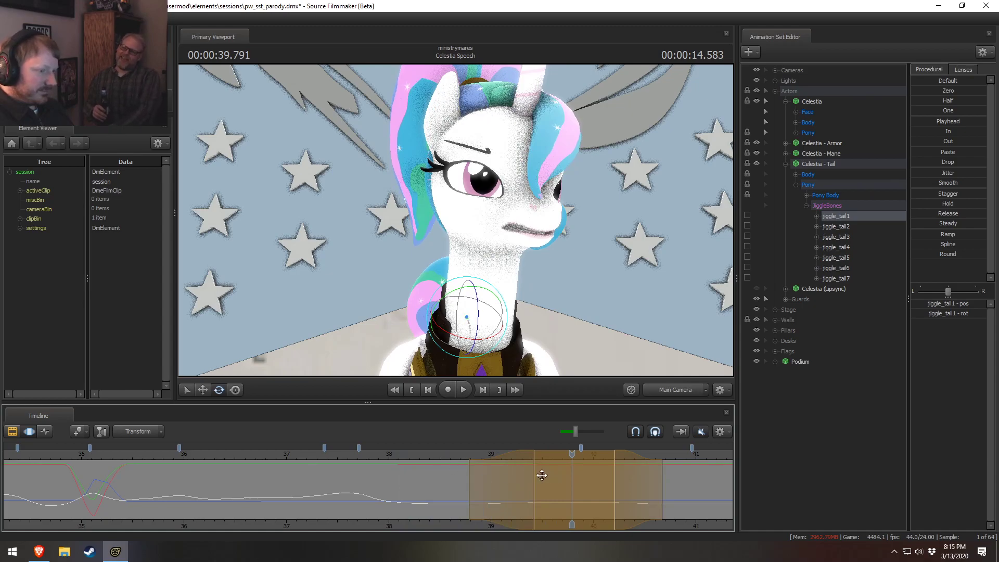
{"action": "left_click_drag", "start_coordinate": [615, 486], "coordinate": [606, 484]}
{"action": "left_click", "coordinate": [444, 455]}
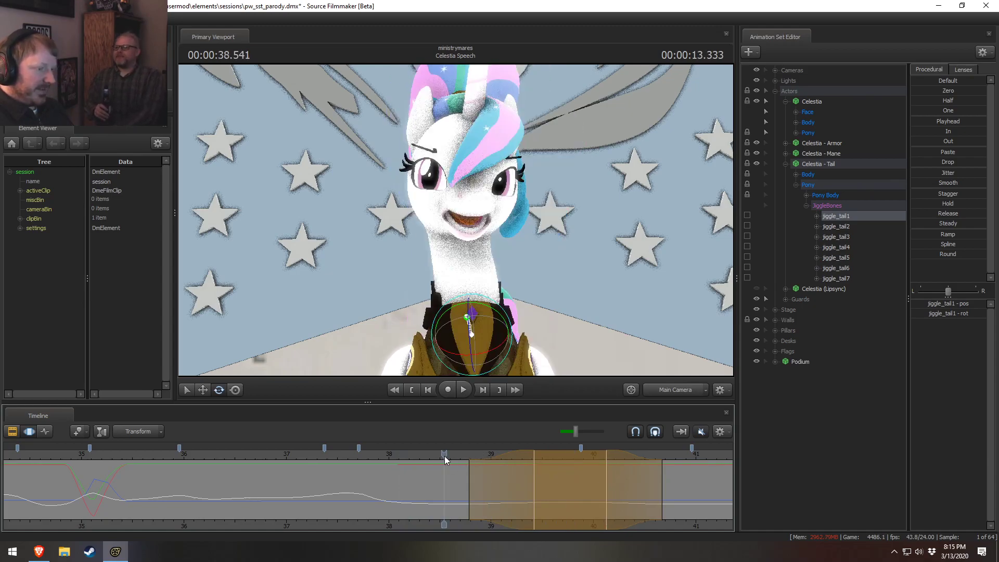
{"action": "key", "text": "space"}
{"action": "key", "text": "space"}
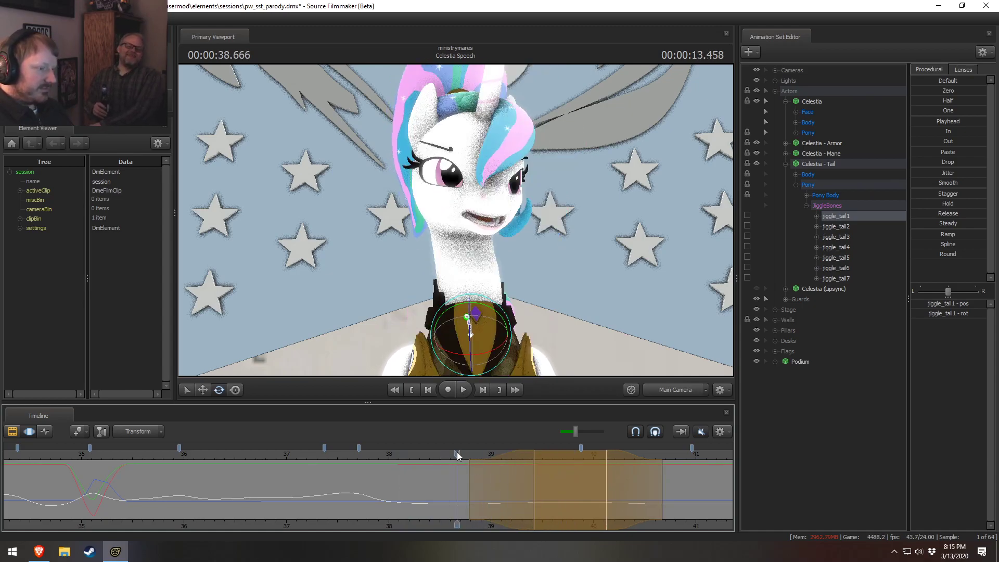
Step: Rotate jiggle_tail1 in the Work Camera view within the 38.8 to 40.7 second selection, and replay it from 38.0 seconds
{"action": "left_click_drag", "start_coordinate": [623, 353], "coordinate": [481, 265]}
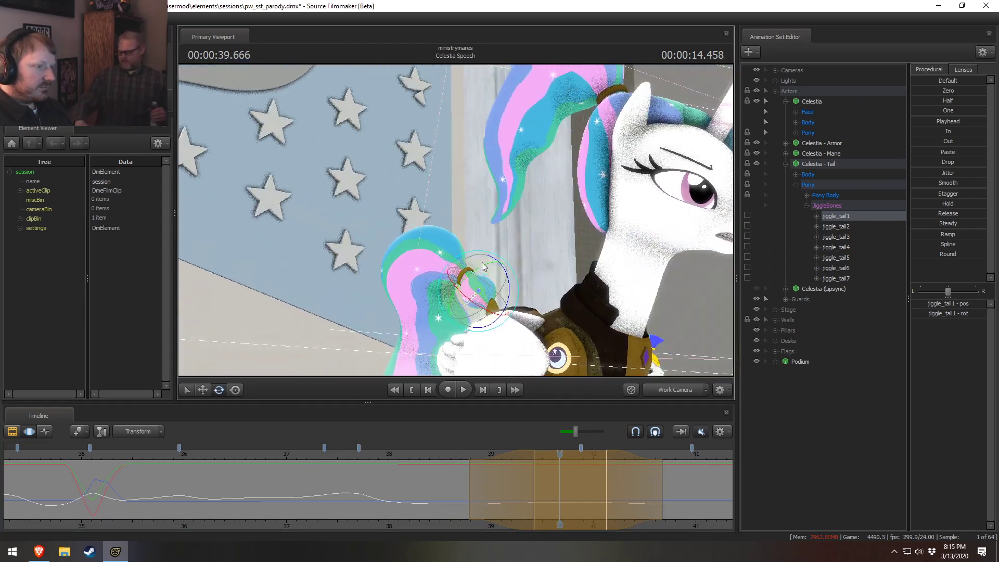
{"action": "left_click", "coordinate": [388, 455]}
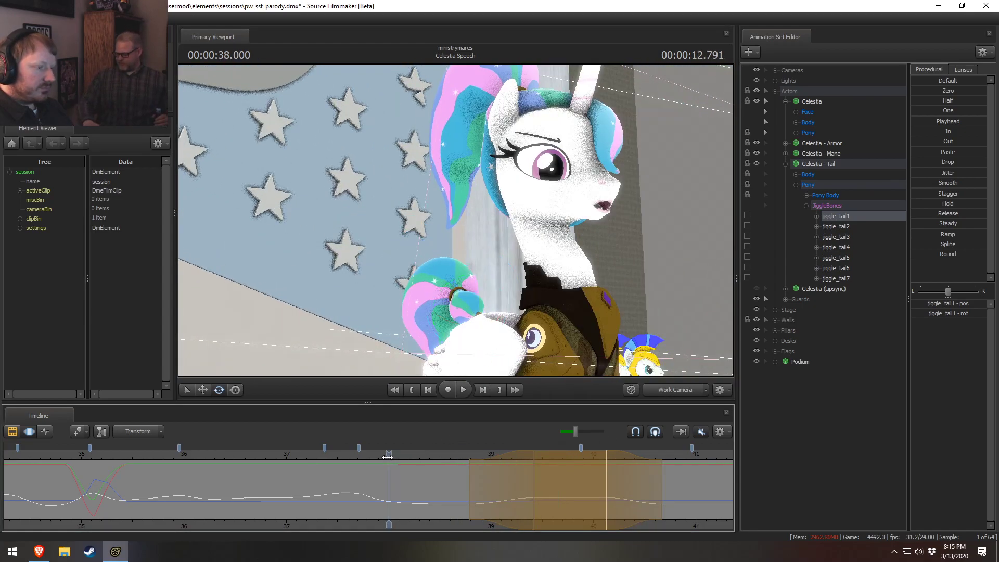
{"action": "key", "text": "space"}
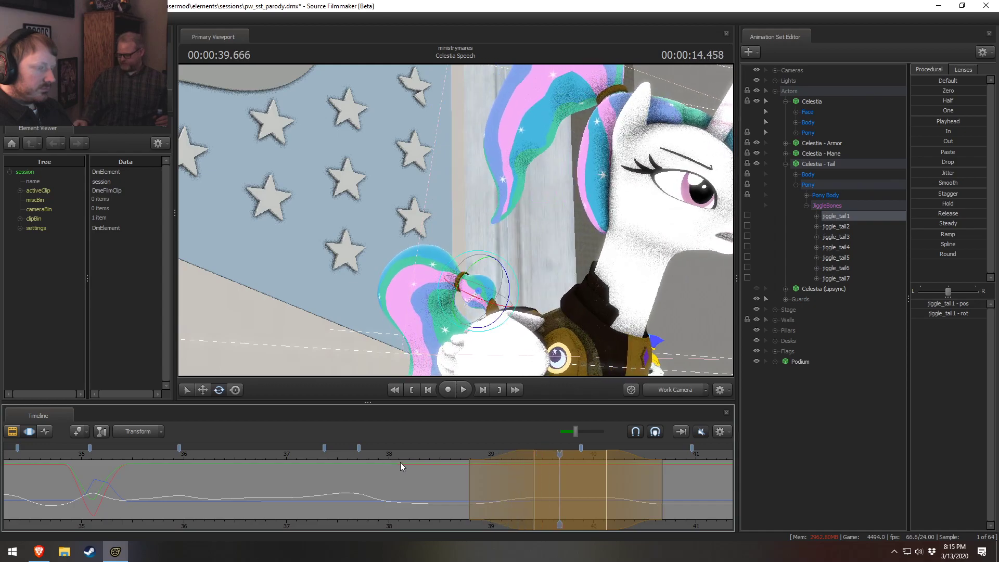
Step: Rotate jiggle_tail1 within a new time selection centred near 38.1 seconds, spanning about 37.6 to 38.6, and replay it
{"action": "left_click_drag", "start_coordinate": [465, 475], "coordinate": [397, 495]}
{"action": "key", "text": "Escape"}
{"action": "scroll", "coordinate": [398, 496], "scroll_direction": "up", "scroll_amount": 6}
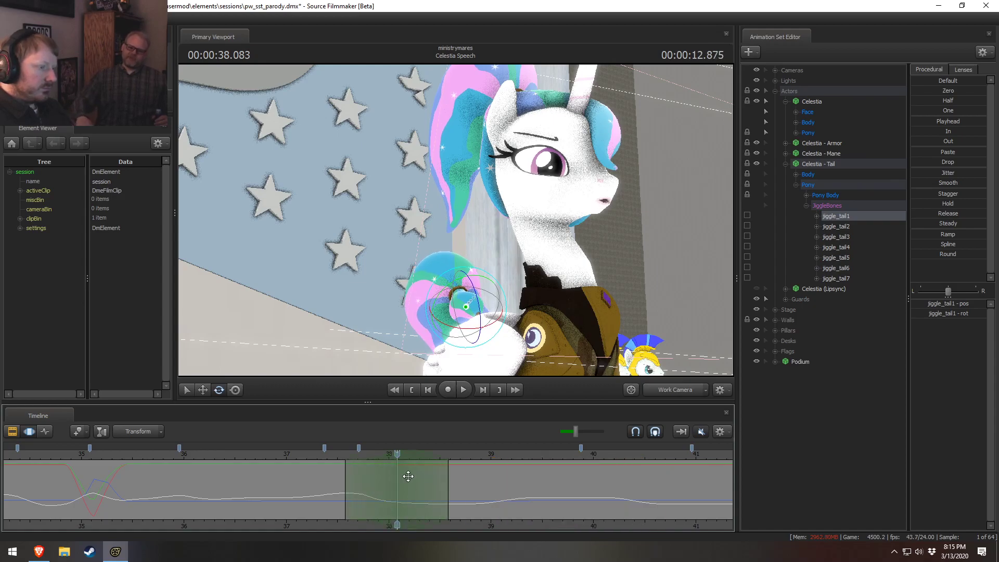
{"action": "left_click_drag", "start_coordinate": [454, 494], "coordinate": [459, 495]}
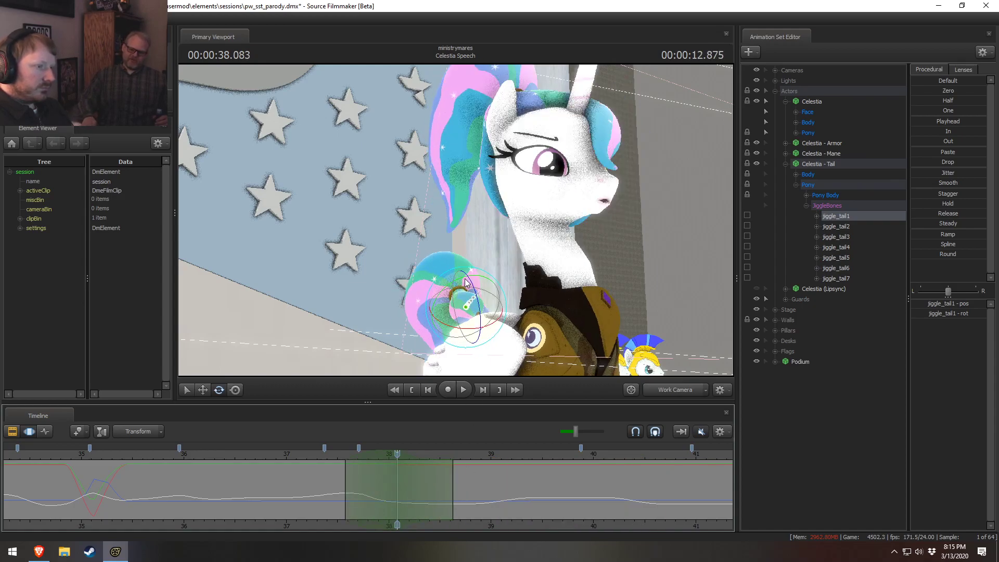
{"action": "left_click_drag", "start_coordinate": [475, 292], "coordinate": [480, 309]}
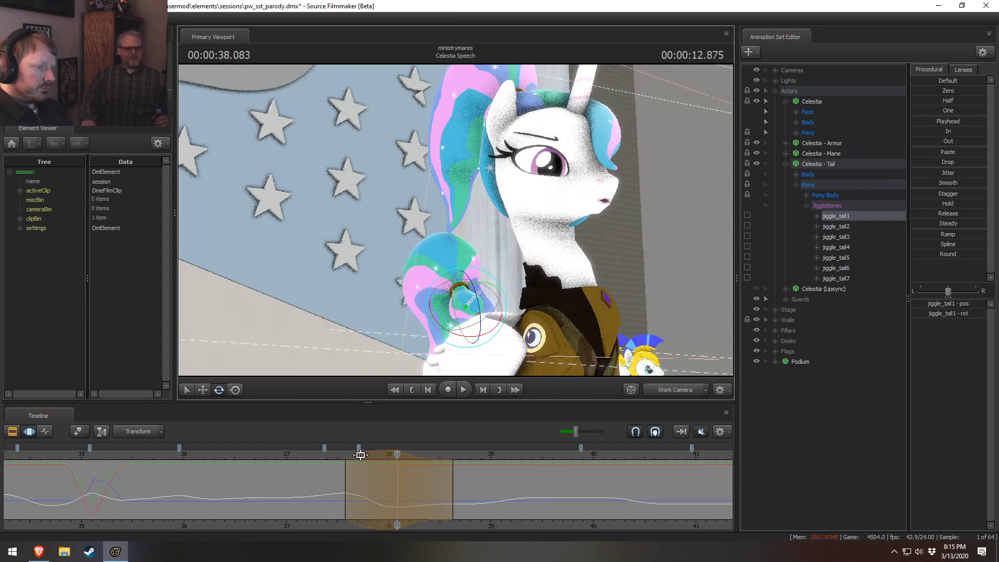
{"action": "left_click", "coordinate": [329, 455]}
{"action": "key", "text": "space"}
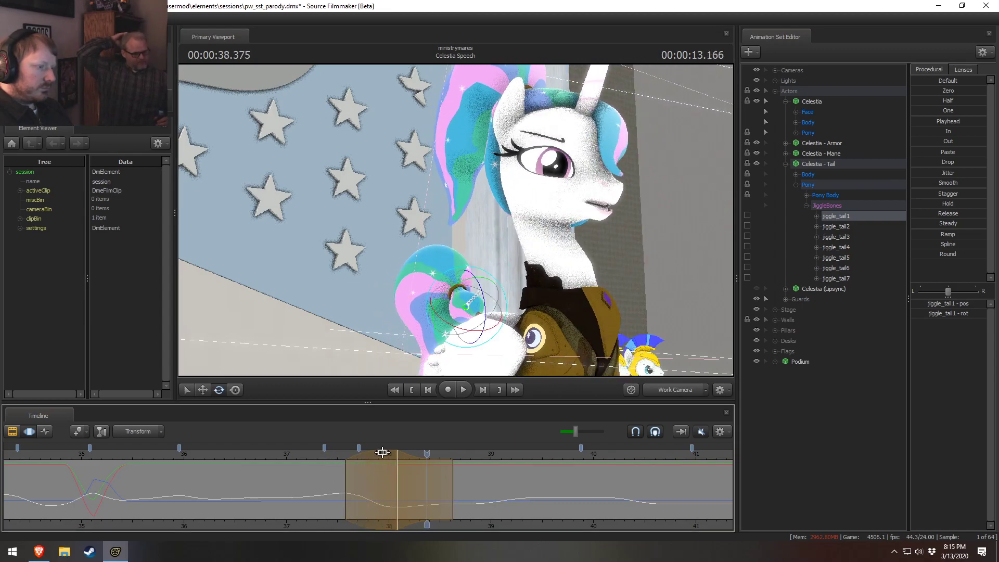
Step: Shift the tail rotation earlier to peak at about 38.0 seconds, spanning 37.5 to 38.5, and replay it through the Main Camera
{"action": "left_click_drag", "start_coordinate": [382, 452], "coordinate": [374, 452]}
{"action": "left_click_drag", "start_coordinate": [355, 455], "coordinate": [326, 458]}
{"action": "key", "text": "space"}
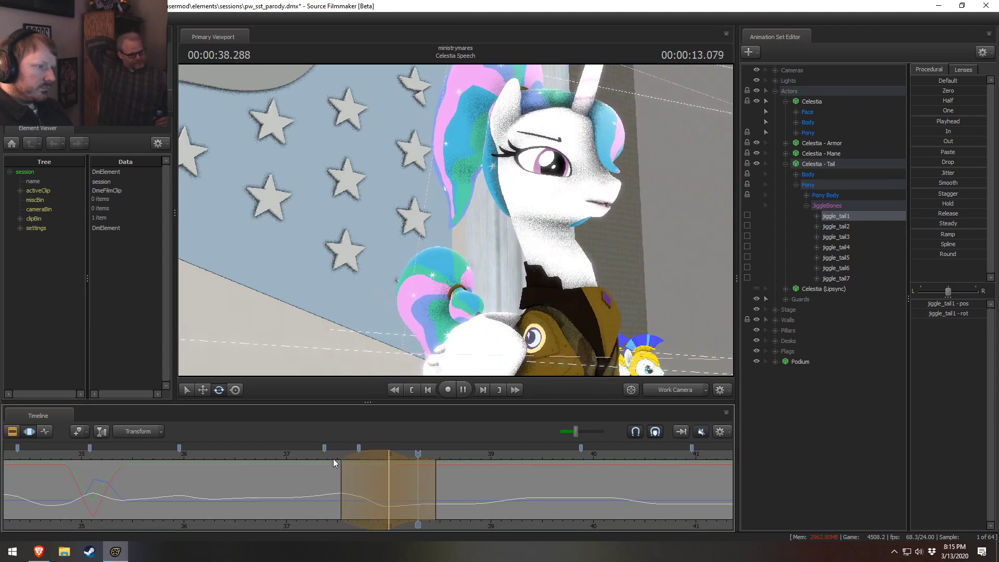
{"action": "key", "text": "space"}
{"action": "left_click", "coordinate": [675, 390]}
{"action": "key", "text": "space"}
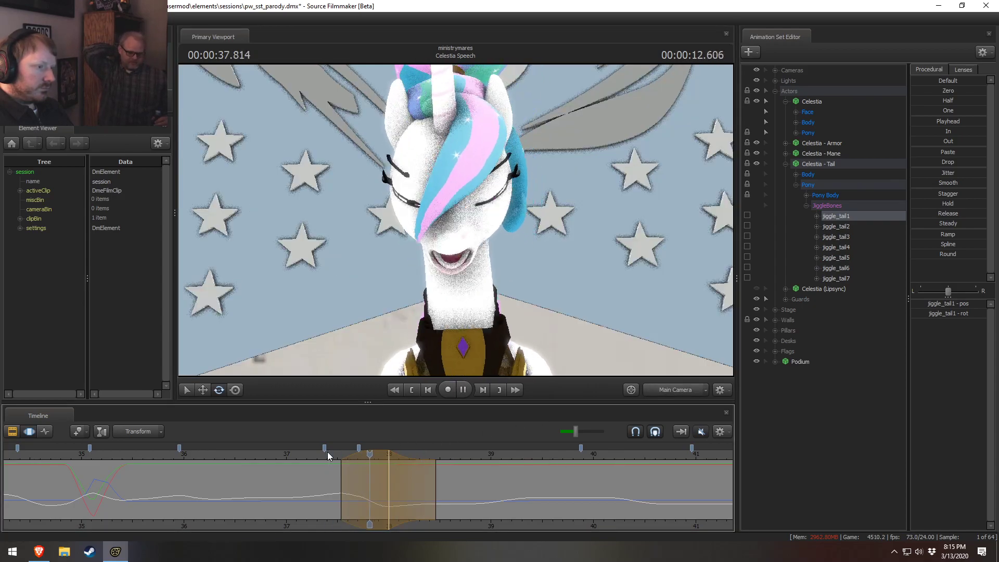
Step: Rotate jiggle_tail3 within a new time selection centred near 38.3 seconds, and extend the selection's end to about 39.2
{"action": "left_click", "coordinate": [362, 491]}
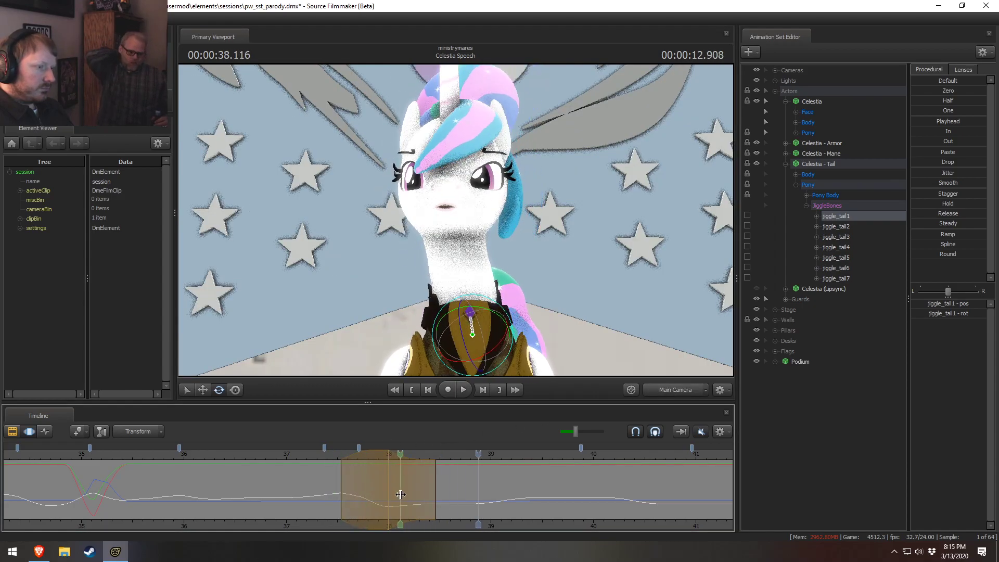
{"action": "left_click", "coordinate": [423, 498], "text": "shift"}
{"action": "scroll", "coordinate": [425, 498], "scroll_direction": "up", "scroll_amount": 6, "text": "shift"}
{"action": "scroll", "coordinate": [426, 498], "scroll_direction": "up", "scroll_amount": 1, "text": "shift"}
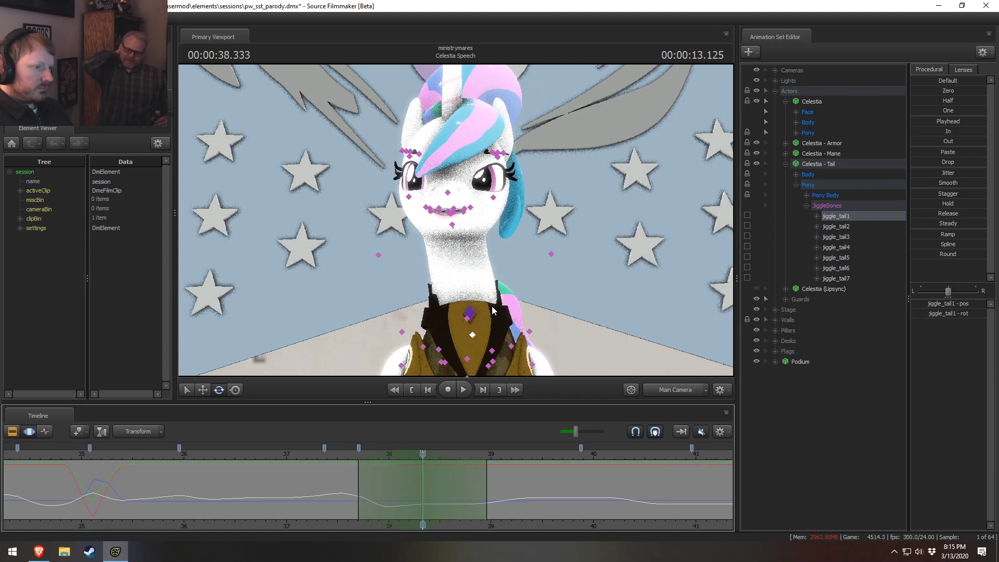
{"action": "left_click", "coordinate": [858, 236]}
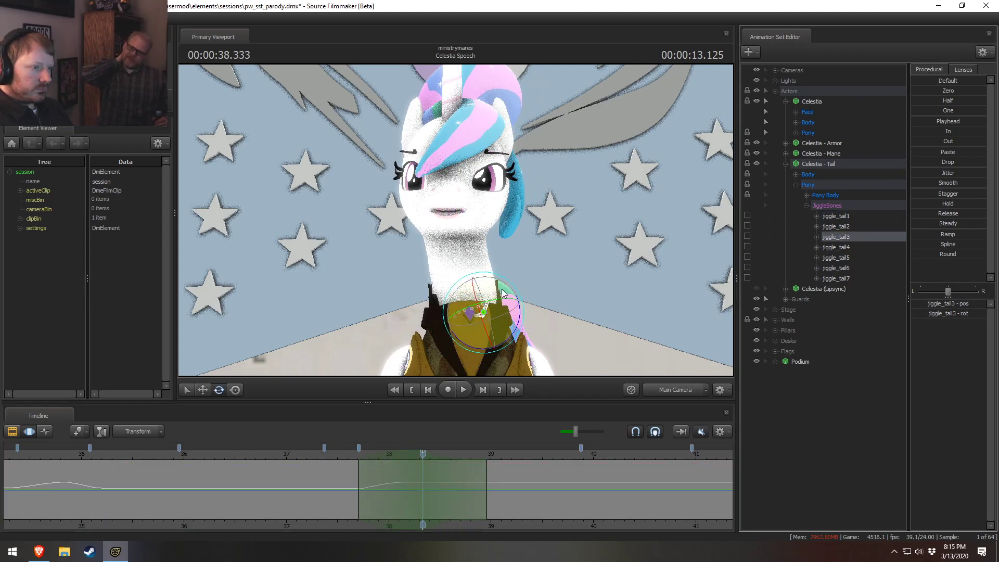
{"action": "left_click_drag", "start_coordinate": [522, 319], "coordinate": [523, 324]}
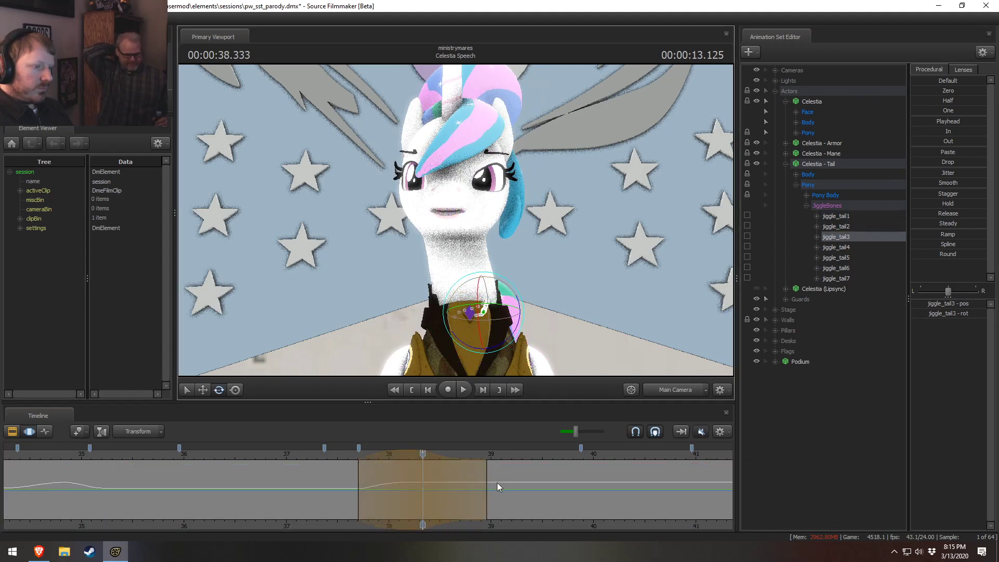
{"action": "left_click_drag", "start_coordinate": [486, 486], "coordinate": [512, 489]}
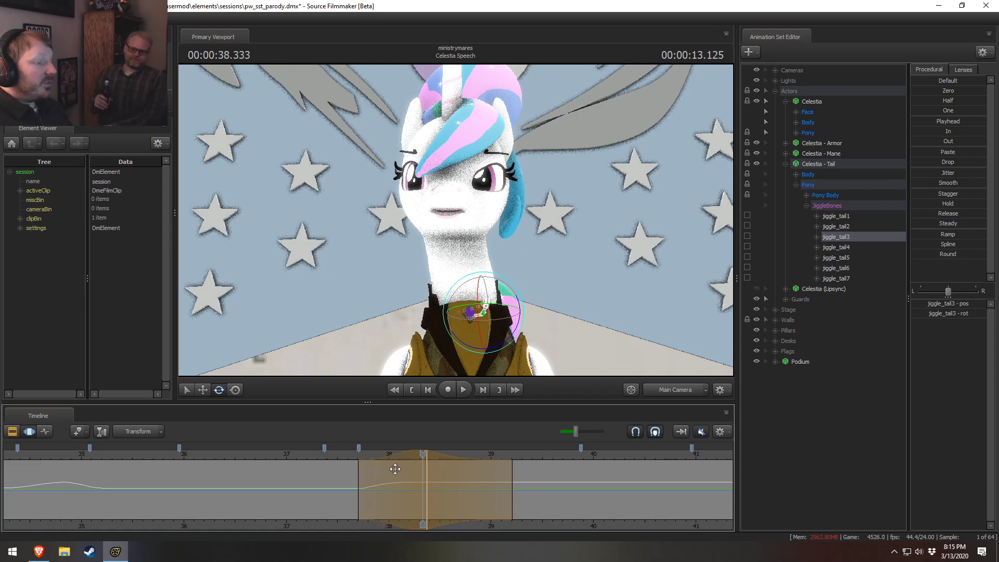
Step: Widen the jiggle_tail3 selection to about 37.6 to 39.8 seconds and replay the tail movement
{"action": "left_click", "coordinate": [345, 456]}
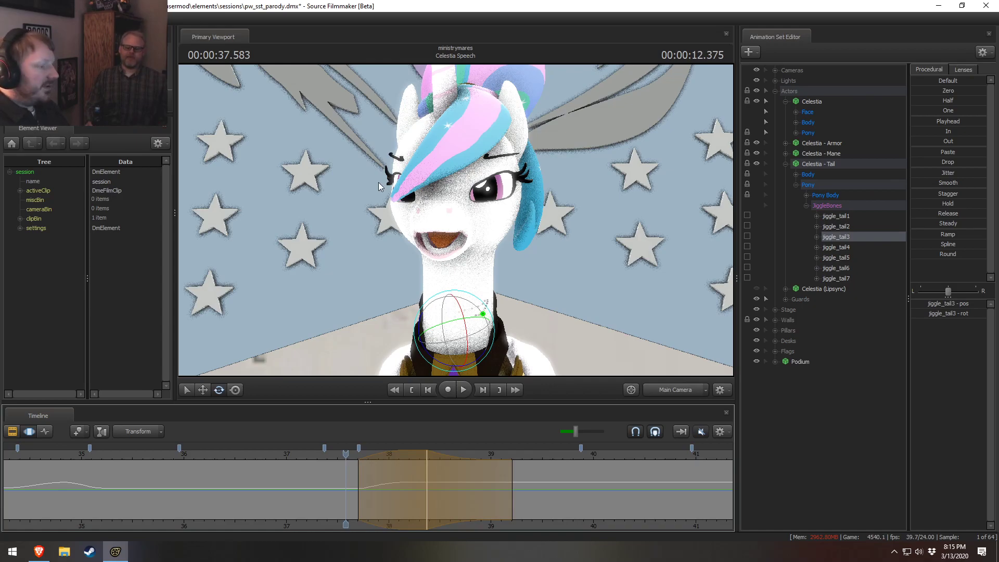
{"action": "left_click_drag", "start_coordinate": [350, 462], "coordinate": [345, 461]}
{"action": "key", "text": "space"}
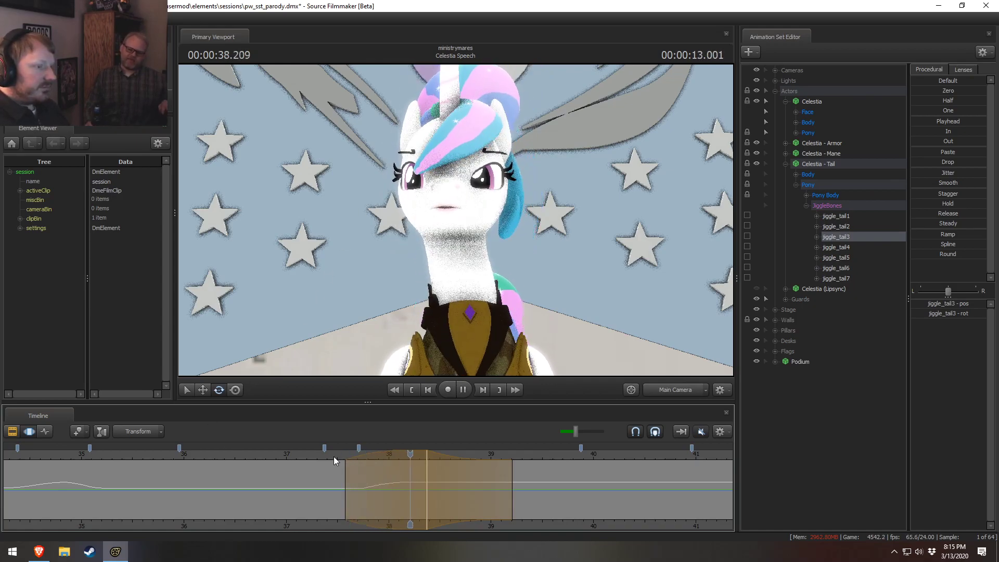
{"action": "mouse_move", "coordinate": [462, 473]}
{"action": "left_mouse_down"}
{"action": "mouse_move", "coordinate": [483, 474]}
{"action": "mouse_move", "coordinate": [474, 476]}
{"action": "left_mouse_up"}
{"action": "mouse_move", "coordinate": [538, 488]}
{"action": "left_mouse_down"}
{"action": "mouse_move", "coordinate": [517, 491]}
{"action": "mouse_move", "coordinate": [551, 490]}
{"action": "left_mouse_up"}
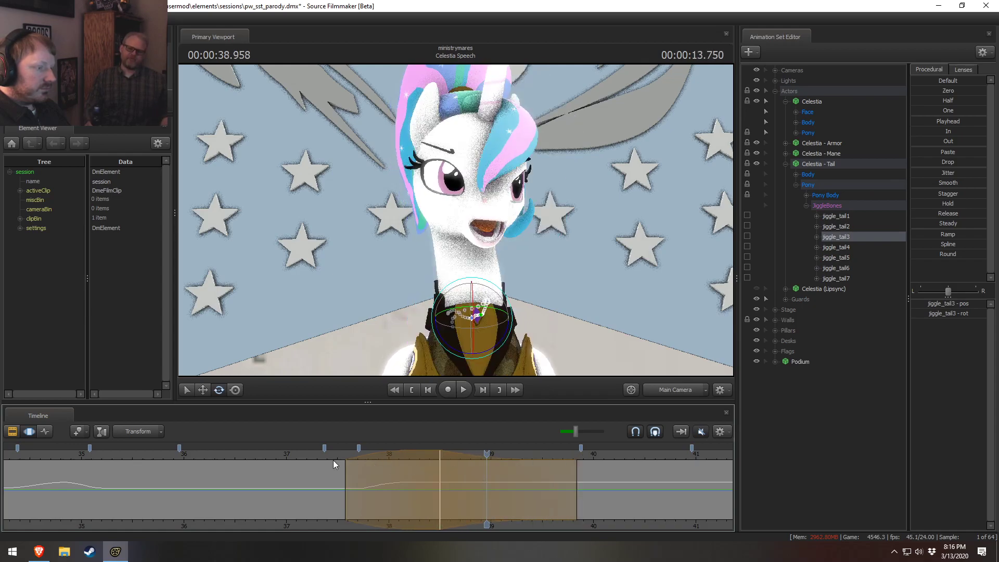
{"action": "key", "text": "space"}
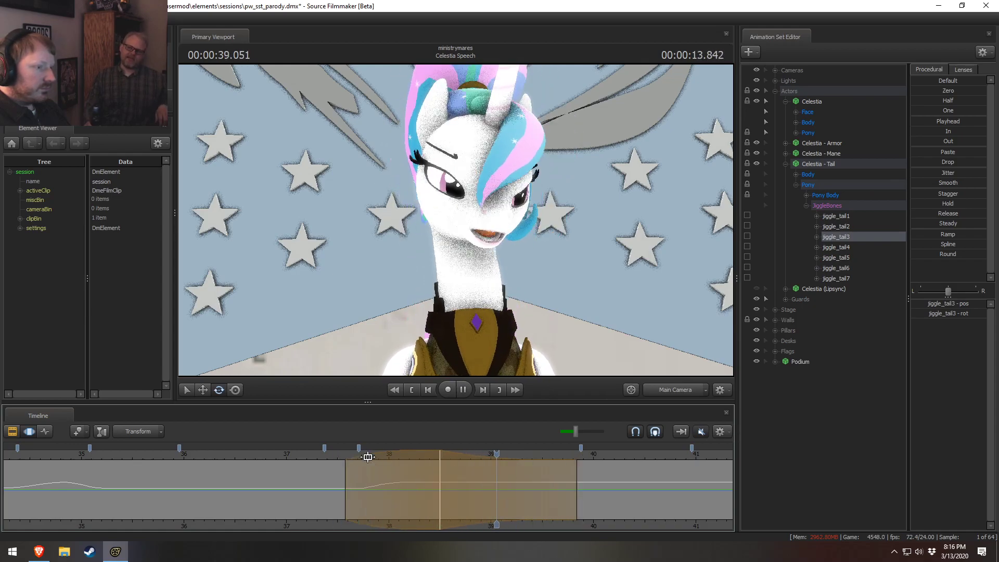
Step: Make a new time selection centred near 39.3 seconds, spanning about 38.7 to 39.9
{"action": "left_click", "coordinate": [479, 497]}
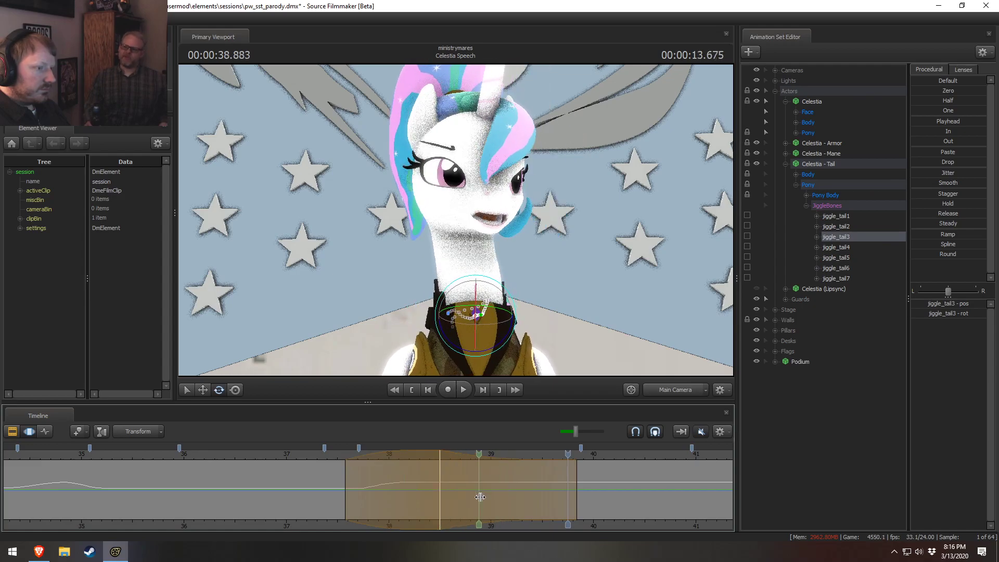
{"action": "left_click", "coordinate": [515, 499], "text": "shift"}
{"action": "scroll", "coordinate": [515, 499], "scroll_direction": "up", "scroll_amount": 5, "text": "shift"}
{"action": "left_click", "coordinate": [526, 500], "text": "shift"}
{"action": "scroll", "coordinate": [526, 499], "scroll_direction": "up", "scroll_amount": 3, "text": "shift"}
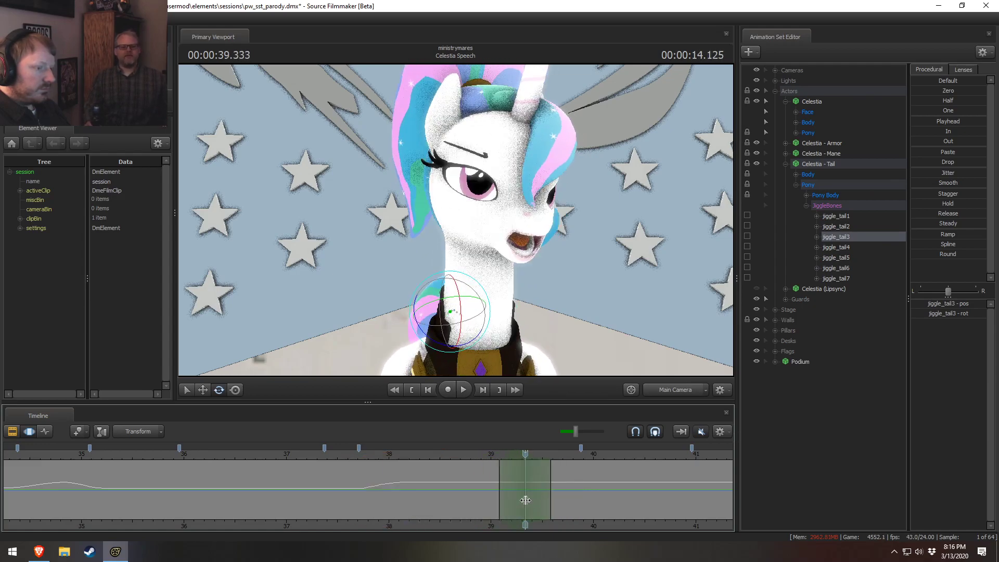
{"action": "scroll", "coordinate": [525, 500], "scroll_direction": "up", "scroll_amount": 3, "text": "shift"}
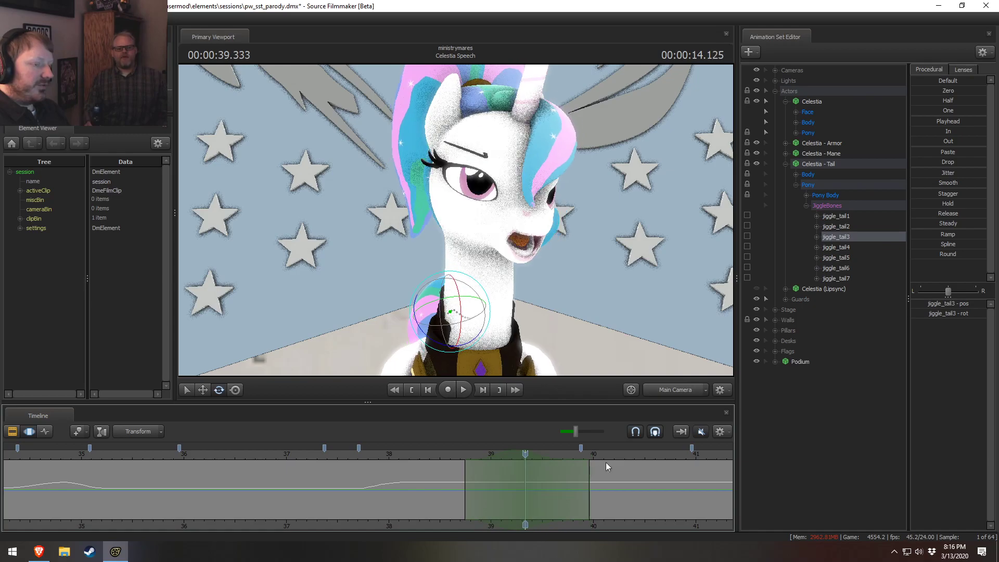
Step: Switch to the Work Camera, rotate jiggle_tail1 so the tail dips within the selection around 39.3 seconds, and replay it
{"action": "left_click", "coordinate": [663, 390]}
{"action": "left_click_drag", "start_coordinate": [471, 271], "coordinate": [524, 289], "text": "alt"}
{"action": "left_click", "coordinate": [498, 302], "text": "ctrl"}
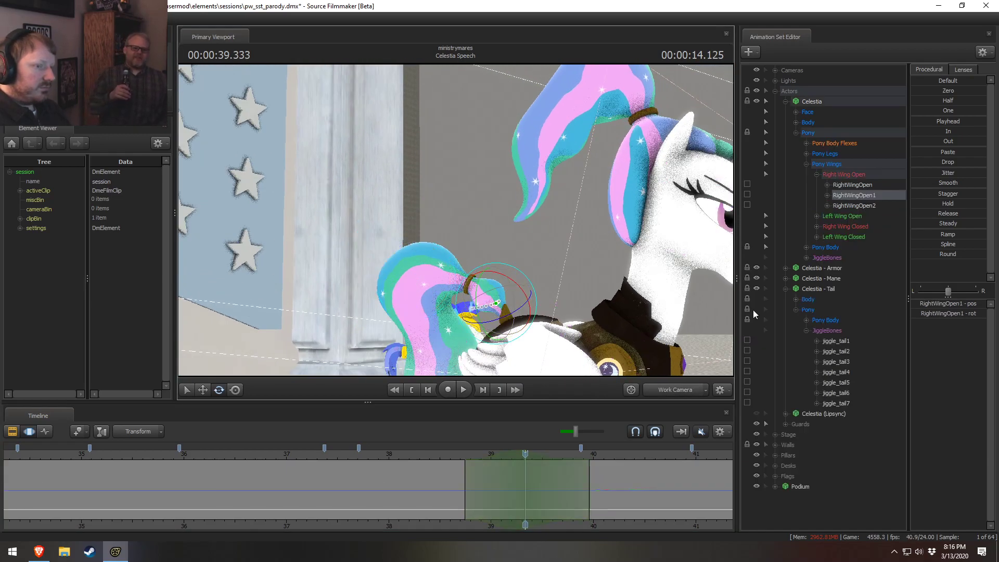
{"action": "left_click", "coordinate": [852, 185]}
{"action": "left_click", "coordinate": [503, 302], "text": "ctrl"}
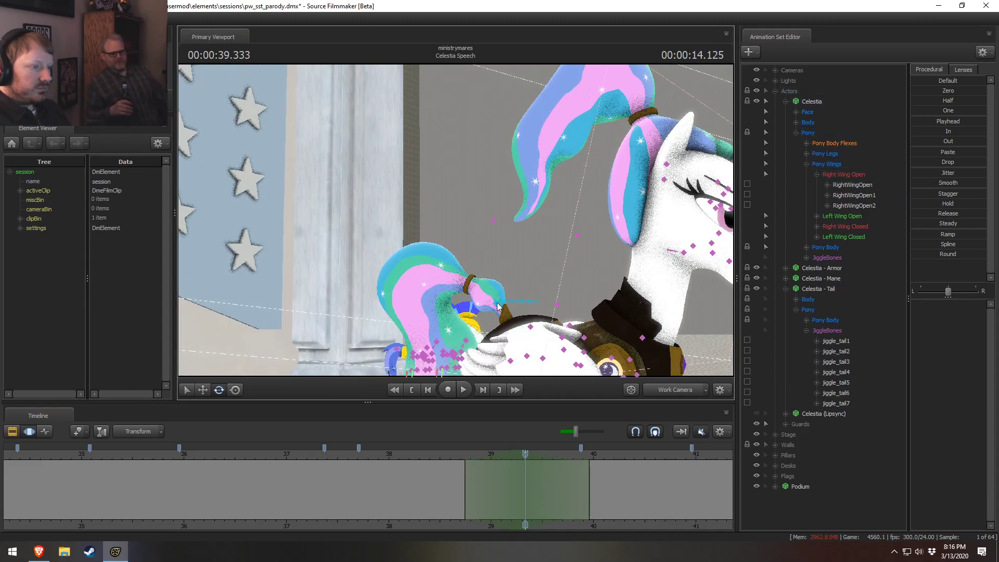
{"action": "left_click", "coordinate": [498, 303], "text": "ctrl"}
{"action": "left_click_drag", "start_coordinate": [532, 274], "coordinate": [454, 297], "text": "alt"}
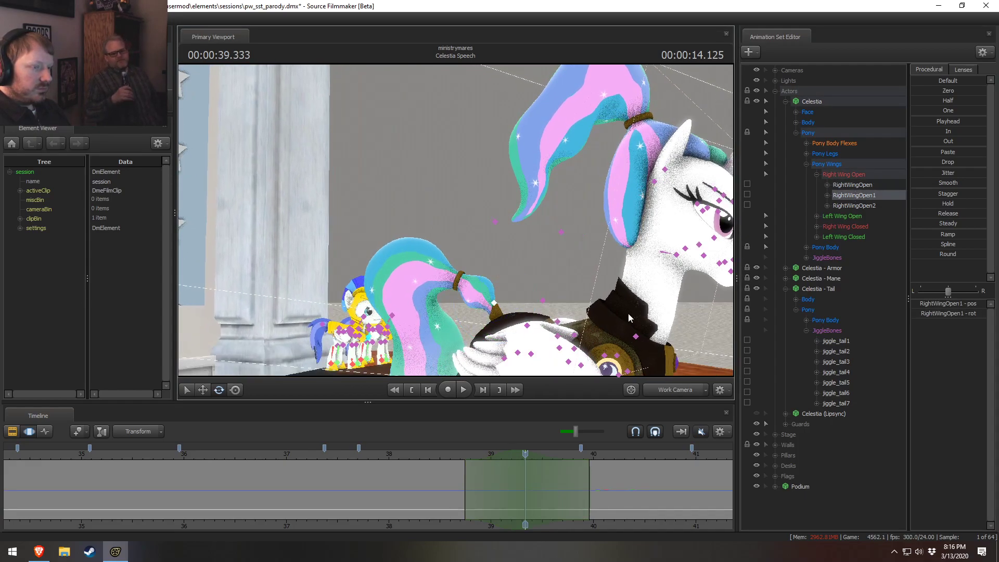
{"action": "left_click", "coordinate": [477, 291], "text": "ctrl"}
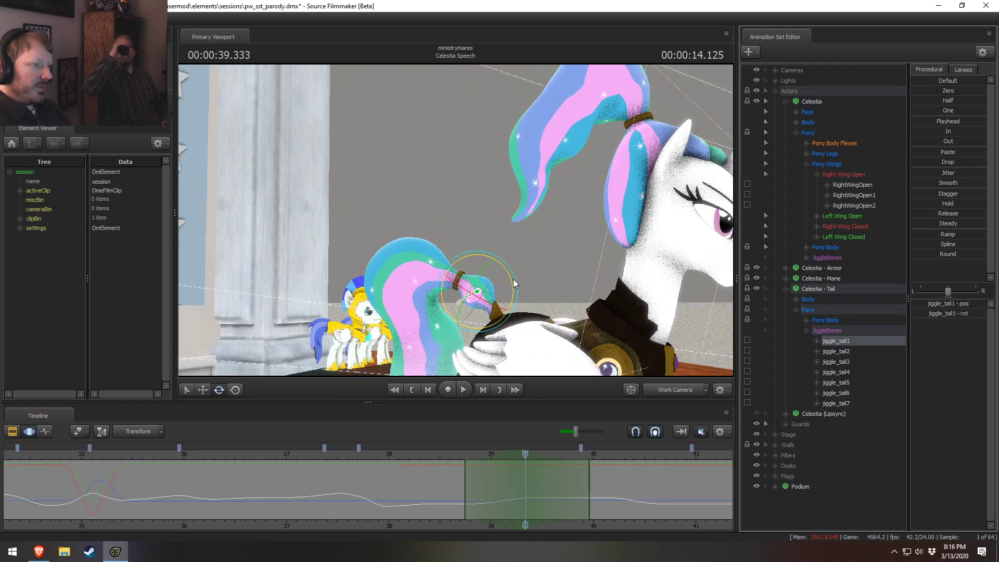
{"action": "left_click_drag", "start_coordinate": [514, 283], "coordinate": [474, 299]}
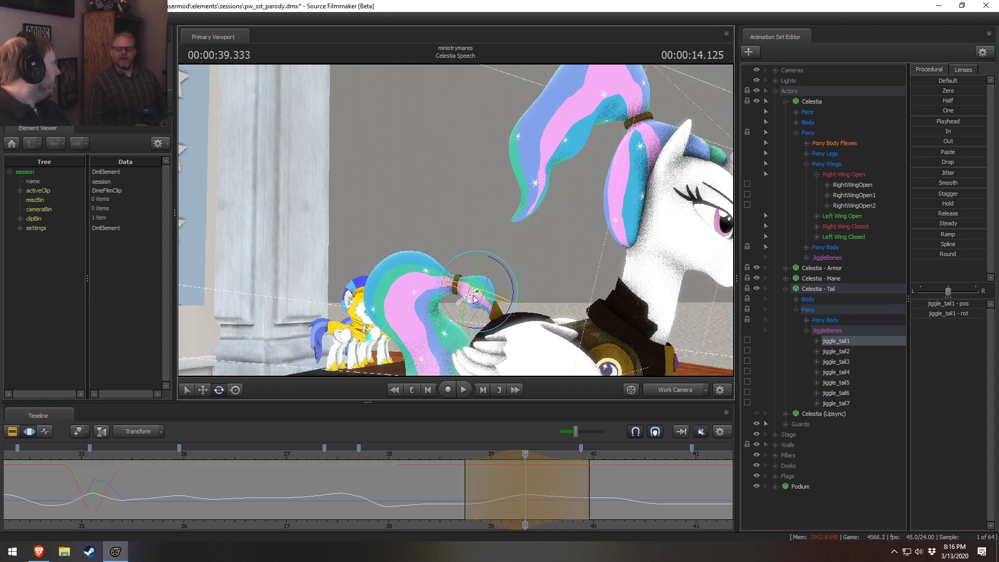
{"action": "left_click", "coordinate": [456, 450]}
{"action": "key", "text": "space"}
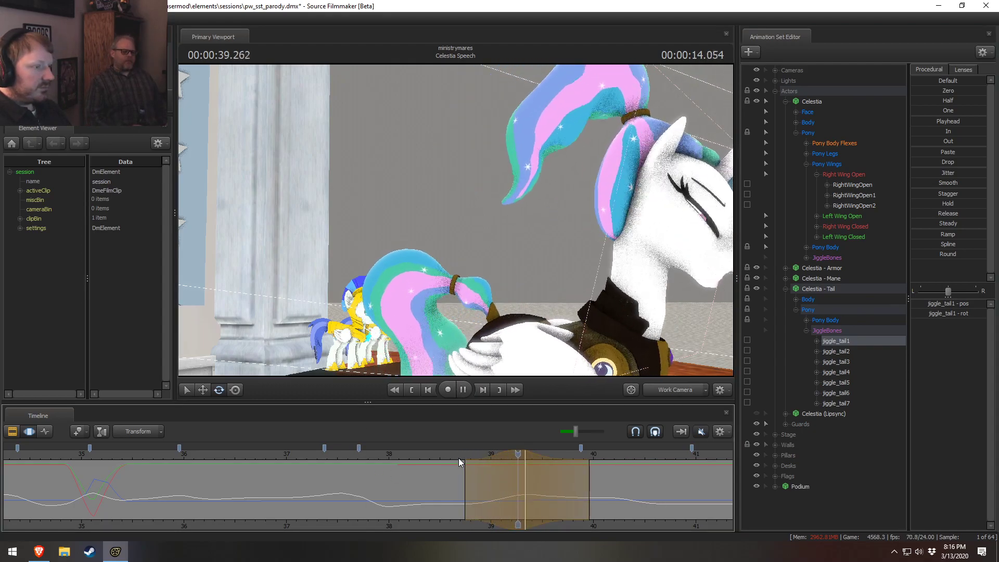
{"action": "key", "text": "space"}
Step: Narrow the jiggle_tail1 selection to about 38.9 to 39.6 seconds and replay from about 38.7 seconds
{"action": "left_click_drag", "start_coordinate": [465, 470], "coordinate": [497, 454]}
{"action": "left_click", "coordinate": [458, 455]}
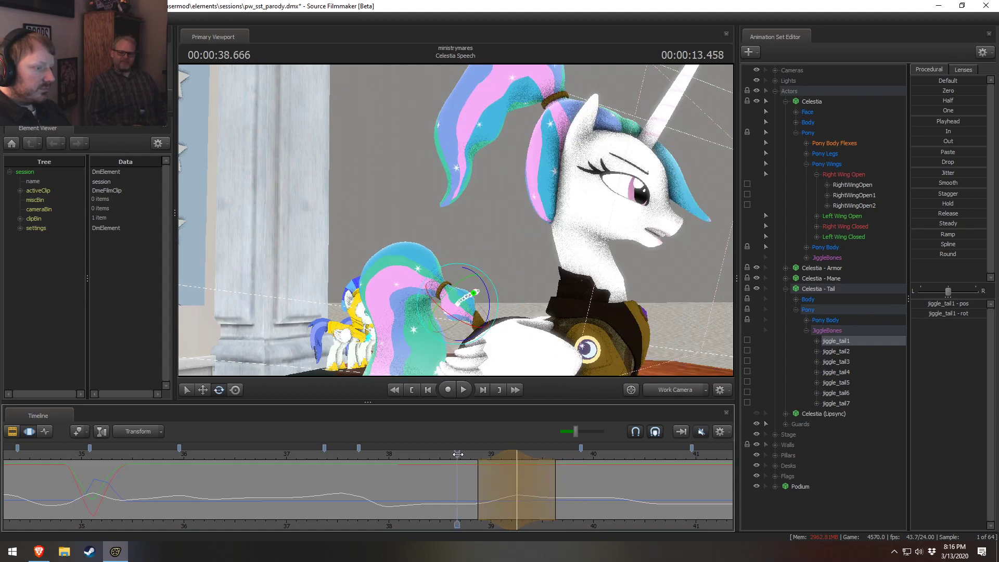
{"action": "key", "text": "space"}
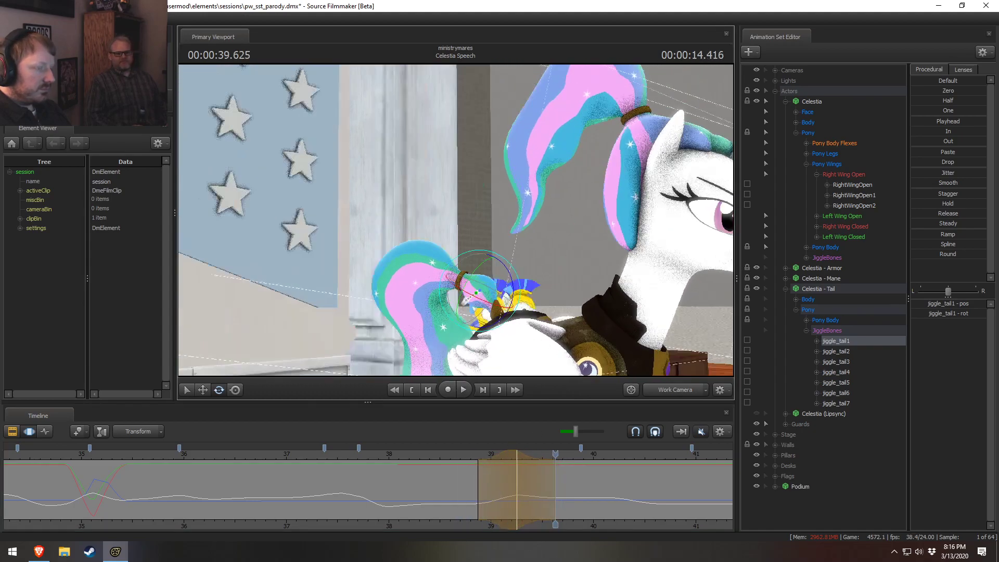
Step: Make a time selection of about 38.75 to 39.6 seconds, rotate jiggle_tail1 slightly within it, and replay the tail movement
{"action": "left_click_drag", "start_coordinate": [484, 333], "coordinate": [422, 373], "text": "alt"}
{"action": "key", "text": "space"}
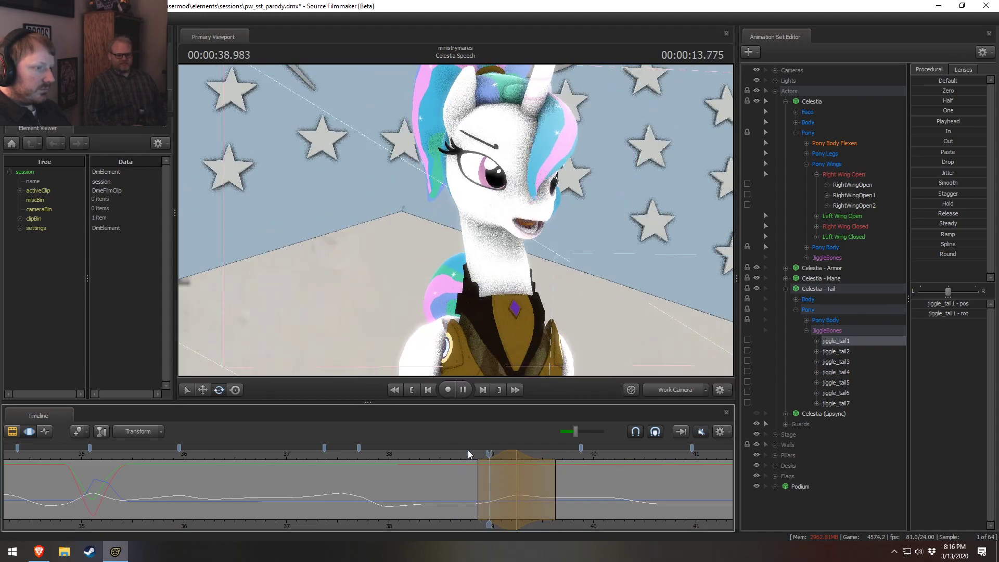
{"action": "left_click_drag", "start_coordinate": [489, 481], "coordinate": [500, 452]}
{"action": "key", "text": "Escape"}
{"action": "left_click", "coordinate": [475, 297], "text": "ctrl"}
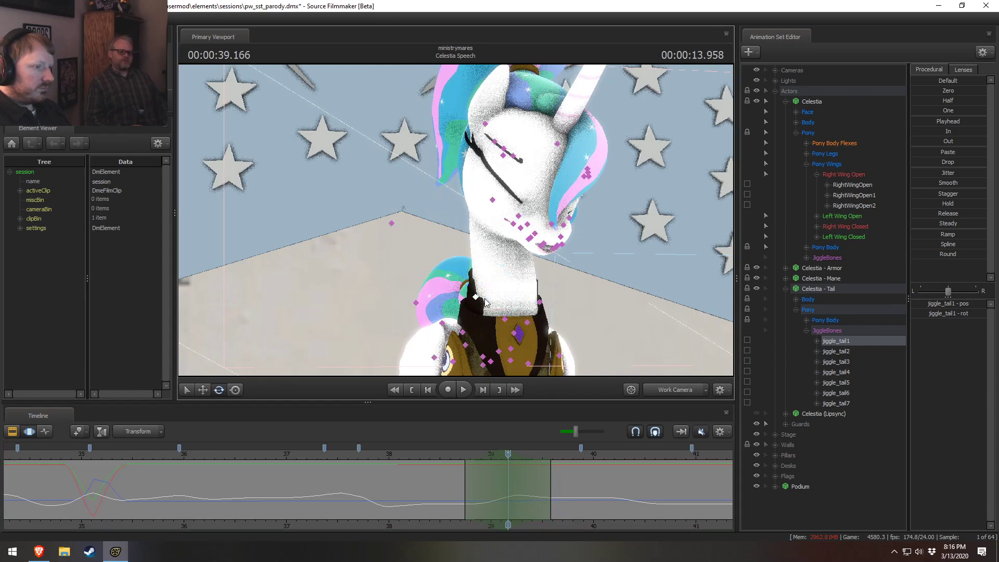
{"action": "left_click_drag", "start_coordinate": [488, 289], "coordinate": [488, 284]}
{"action": "key", "text": "space"}
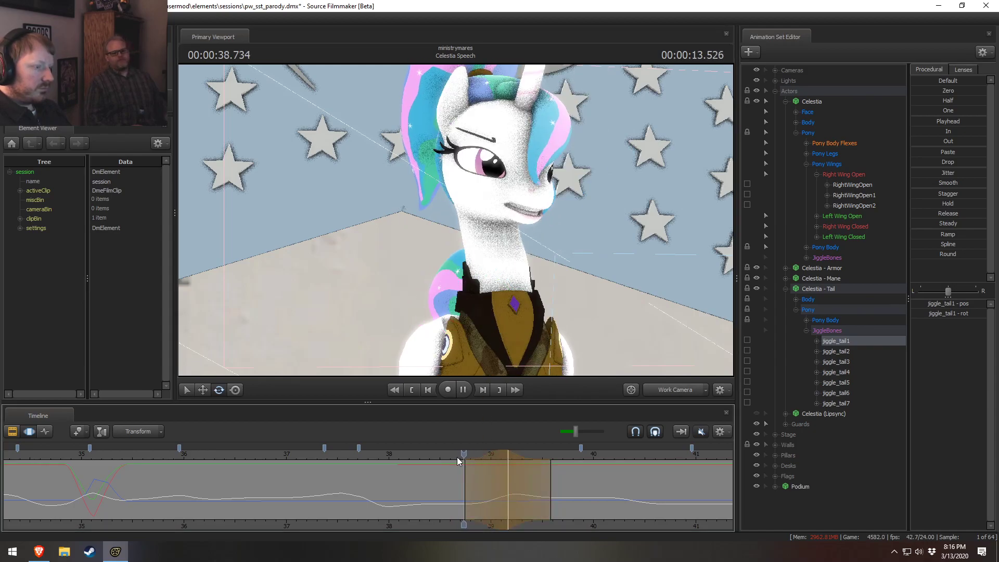
Step: Shorten the end of the jiggle_tail1 selection to about 39.45 seconds and replay from just before the selection
{"action": "left_click_drag", "start_coordinate": [551, 475], "coordinate": [538, 472]}
{"action": "left_click", "coordinate": [457, 456]}
{"action": "key", "text": "space"}
{"action": "key", "text": "space"}
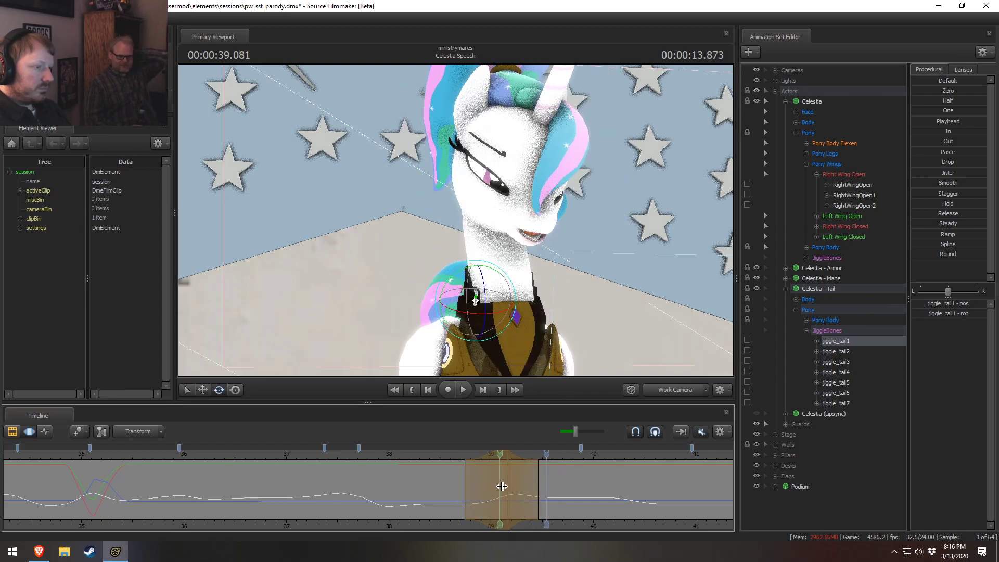
Step: Make a new time selection of about 39.0 to 39.75 seconds, rotate jiggle_tail1 slightly within it, and replay
{"action": "left_click", "coordinate": [529, 486], "text": "shift"}
{"action": "scroll", "coordinate": [529, 485], "scroll_direction": "up", "scroll_amount": 9, "text": "shift"}
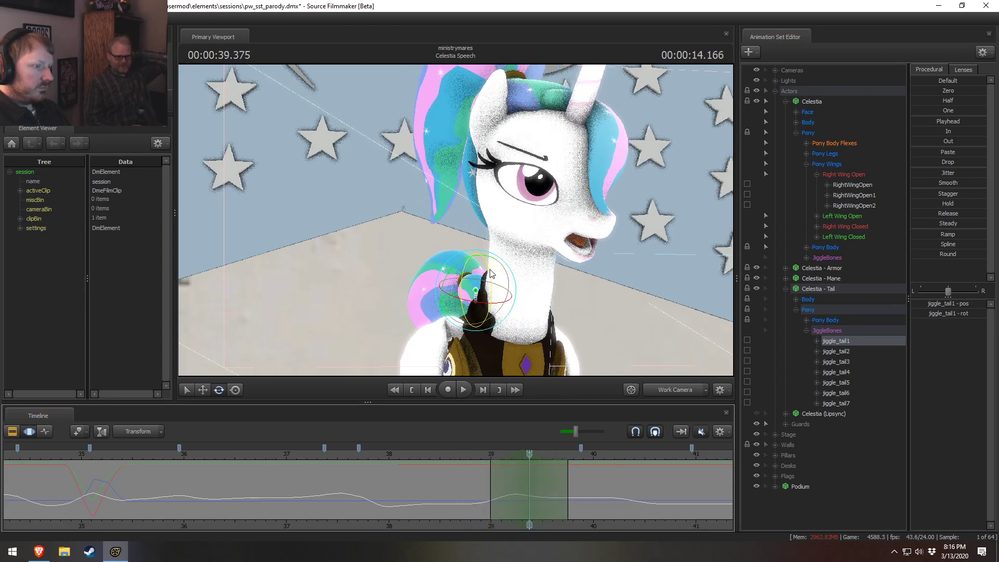
{"action": "left_click_drag", "start_coordinate": [491, 273], "coordinate": [492, 277]}
{"action": "left_click", "coordinate": [476, 456]}
{"action": "key", "text": "space"}
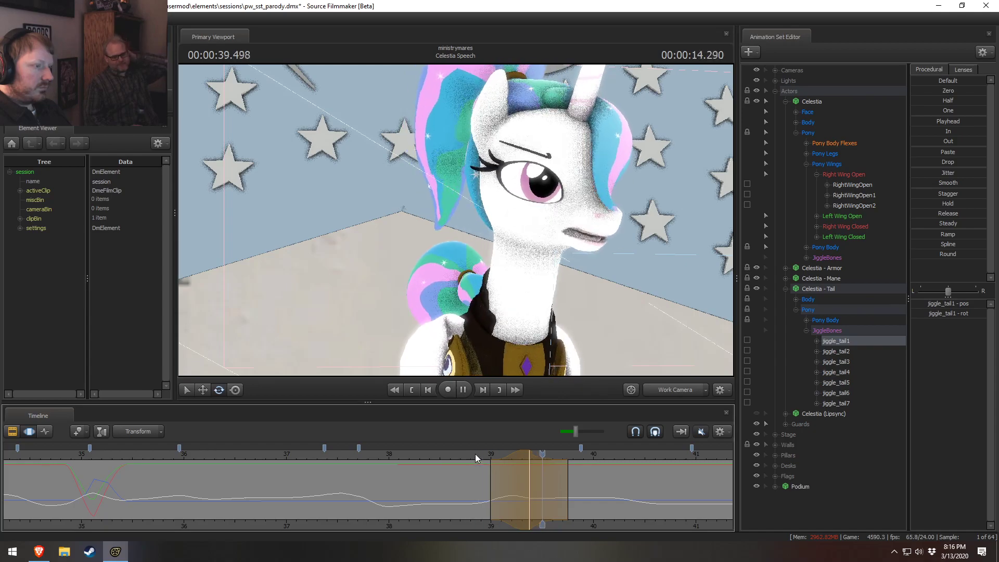
{"action": "key", "text": "space"}
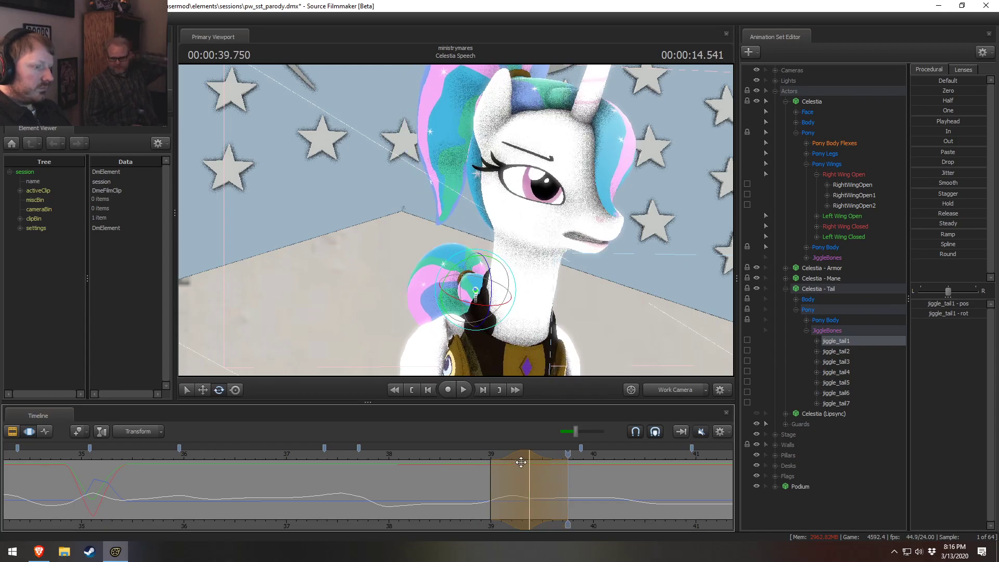
Step: Move jiggle_tail1 slightly upward within the selection around 39.4 seconds and replay the result
{"action": "key", "text": "w"}
{"action": "left_click_drag", "start_coordinate": [473, 261], "coordinate": [473, 260]}
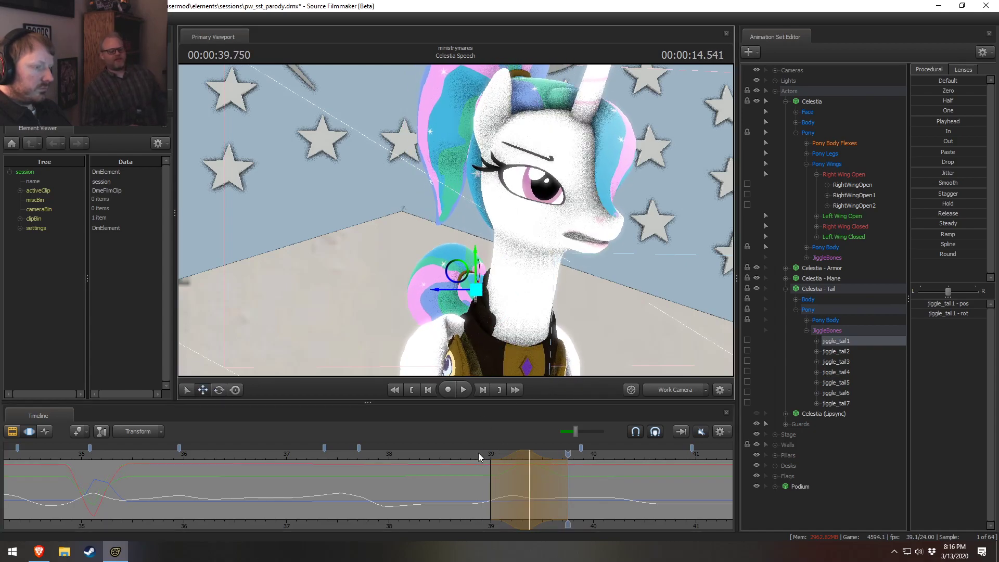
{"action": "left_click", "coordinate": [473, 457]}
{"action": "key", "text": "space"}
{"action": "key", "text": "space"}
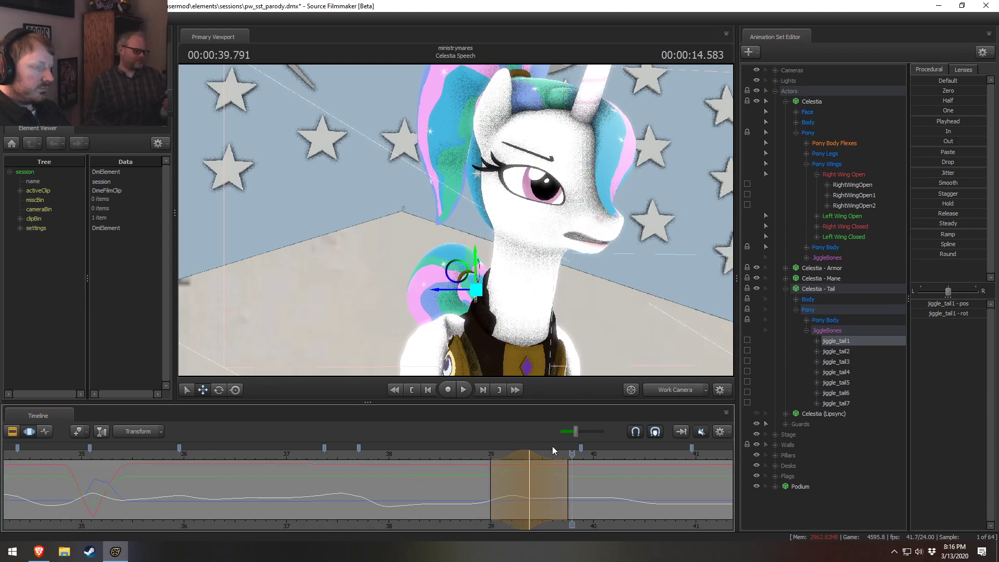
Step: Switch to the Main Camera and replay the tail movement from about 38.9 seconds
{"action": "left_click", "coordinate": [670, 392]}
{"action": "left_click", "coordinate": [481, 457]}
{"action": "key", "text": "space"}
{"action": "key", "text": "space"}
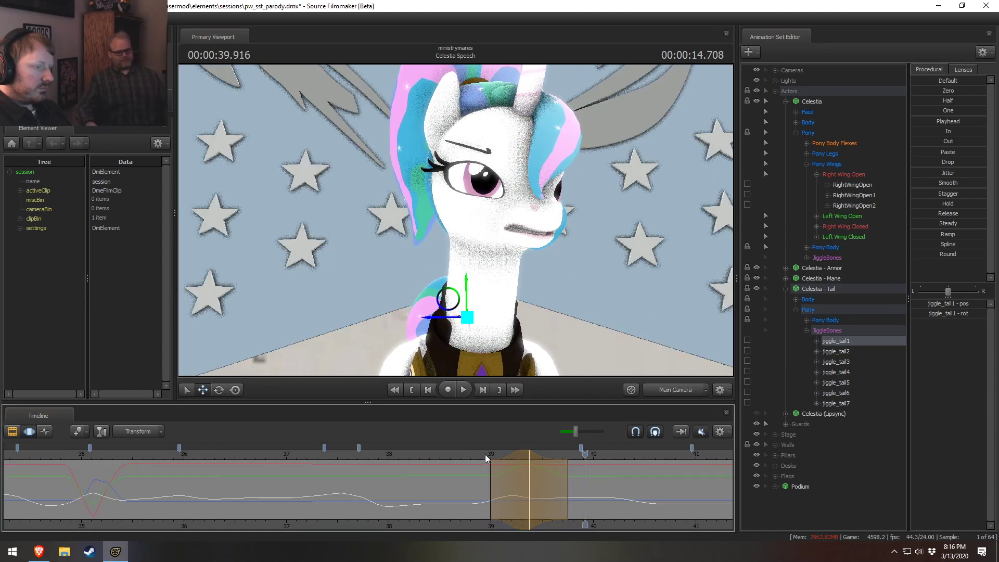
Step: Adjust the jiggle_tail1 selection to about 39.0 to 40.0 seconds and replay it through the Main Camera
{"action": "left_click", "coordinate": [465, 455]}
{"action": "key", "text": "space"}
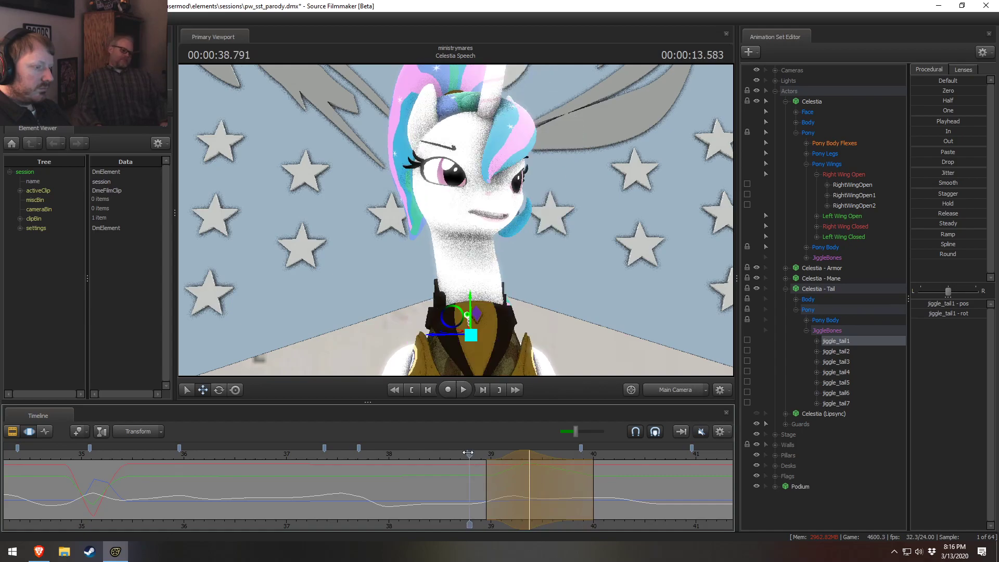
{"action": "key", "text": "space"}
{"action": "left_click_drag", "start_coordinate": [494, 473], "coordinate": [498, 475]}
{"action": "left_click", "coordinate": [457, 455]}
{"action": "key", "text": "space"}
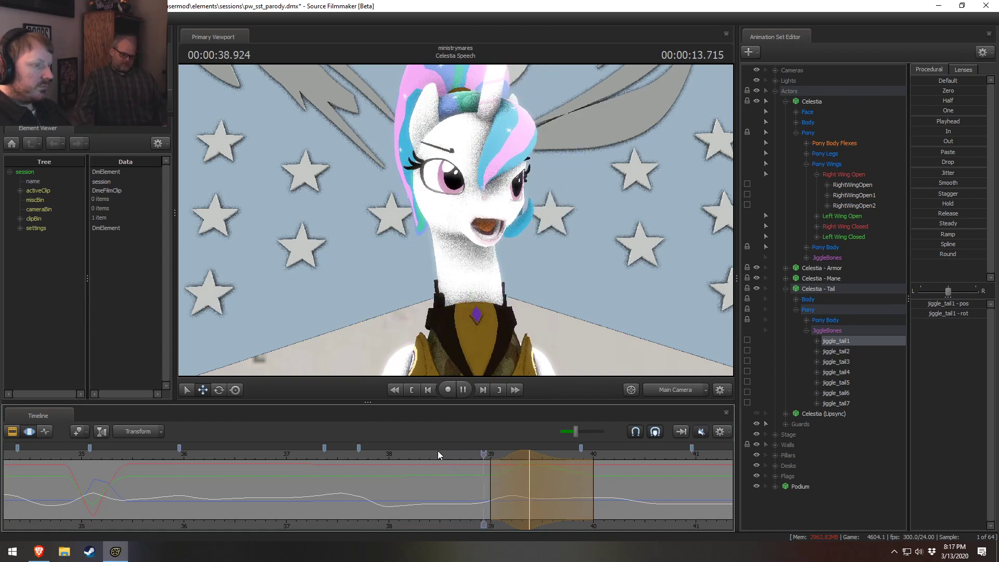
{"action": "key", "text": "space"}
Step: Make a time selection centred near 39.2 seconds, rotate jiggle_tail3 within it, and narrow the selection to about 38.75 to 39.6 seconds
{"action": "key", "text": "shift"}
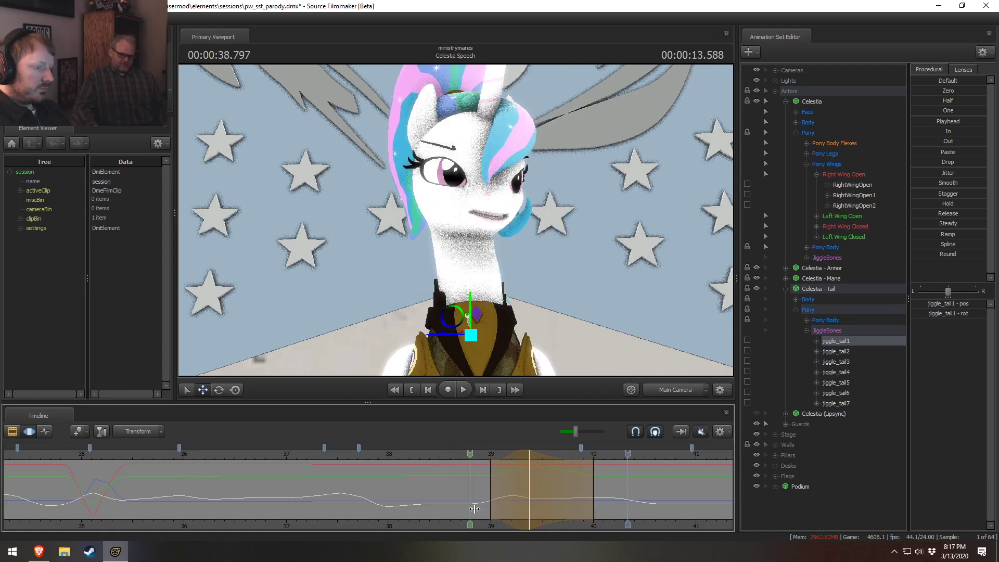
{"action": "left_click", "coordinate": [508, 508], "text": "shift"}
{"action": "scroll", "coordinate": [508, 509], "scroll_direction": "up", "scroll_amount": 6, "text": "shift"}
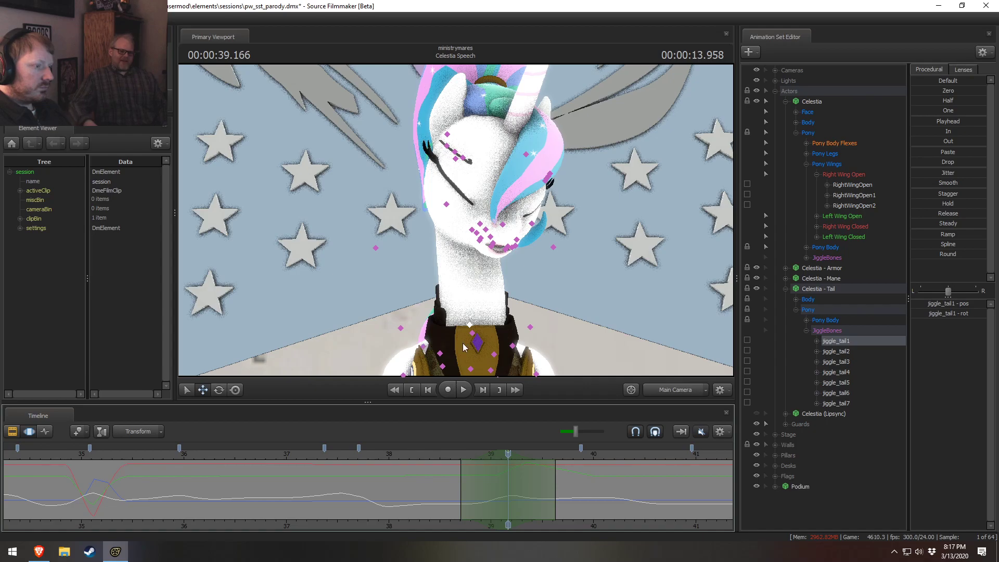
{"action": "left_click", "coordinate": [837, 362]}
{"action": "key", "text": "e"}
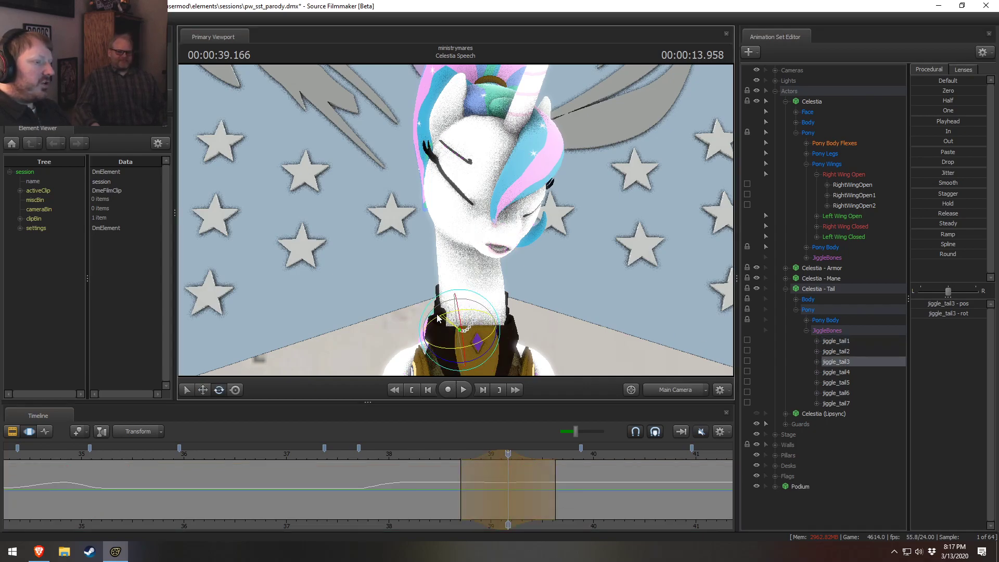
{"action": "left_click_drag", "start_coordinate": [468, 309], "coordinate": [473, 304]}
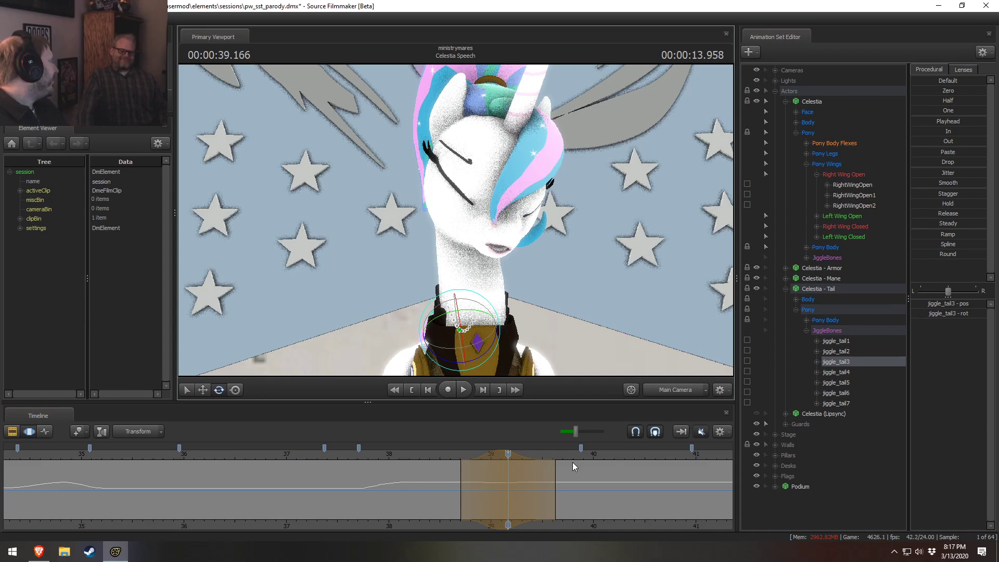
{"action": "mouse_move", "coordinate": [508, 474]}
{"action": "left_mouse_down"}
{"action": "mouse_move", "coordinate": [486, 474]}
{"action": "mouse_move", "coordinate": [529, 476]}
{"action": "mouse_move", "coordinate": [497, 475]}
{"action": "left_mouse_up"}
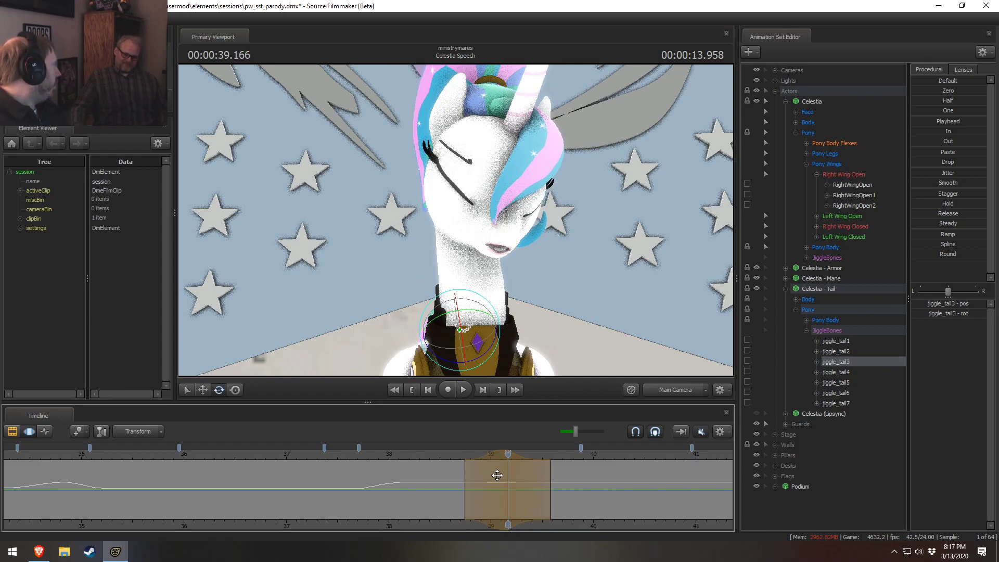
Step: Make a new time selection of about 38.95 to 39.9 seconds, centred near 39.4, and try rotating jiggle_tail3
{"action": "left_click_drag", "start_coordinate": [502, 475], "coordinate": [532, 477]}
{"action": "key", "text": "Escape"}
{"action": "scroll", "coordinate": [532, 477], "scroll_direction": "up", "scroll_amount": 8, "text": "shift"}
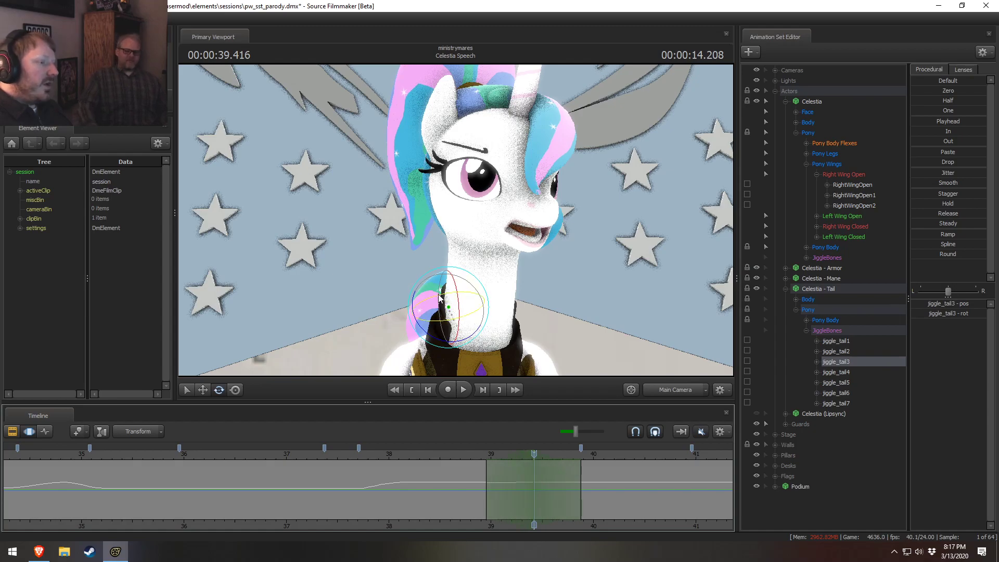
{"action": "left_click_drag", "start_coordinate": [450, 298], "coordinate": [446, 284]}
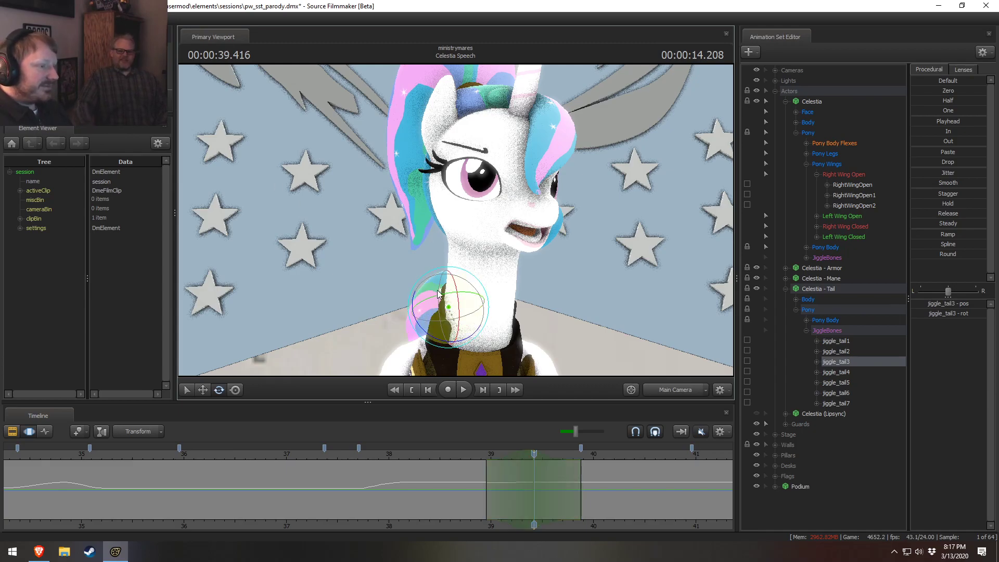
{"action": "left_click_drag", "start_coordinate": [438, 294], "coordinate": [453, 292]}
Step: Use the Work Camera to rotate jiggle_tail3 within the selection around 39.4 seconds, and replay it through the Main Camera
{"action": "left_click", "coordinate": [663, 389]}
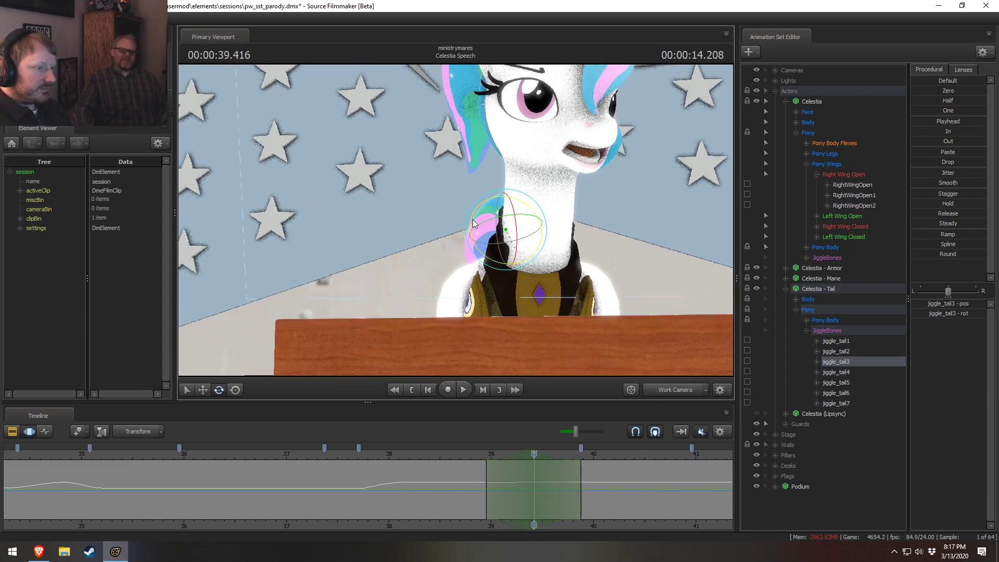
{"action": "left_click_drag", "start_coordinate": [499, 249], "coordinate": [629, 247], "text": "alt"}
{"action": "left_click_drag", "start_coordinate": [456, 220], "coordinate": [455, 215], "text": "alt"}
{"action": "left_click_drag", "start_coordinate": [440, 253], "coordinate": [469, 253]}
{"action": "left_click", "coordinate": [684, 389]}
{"action": "key", "text": "space"}
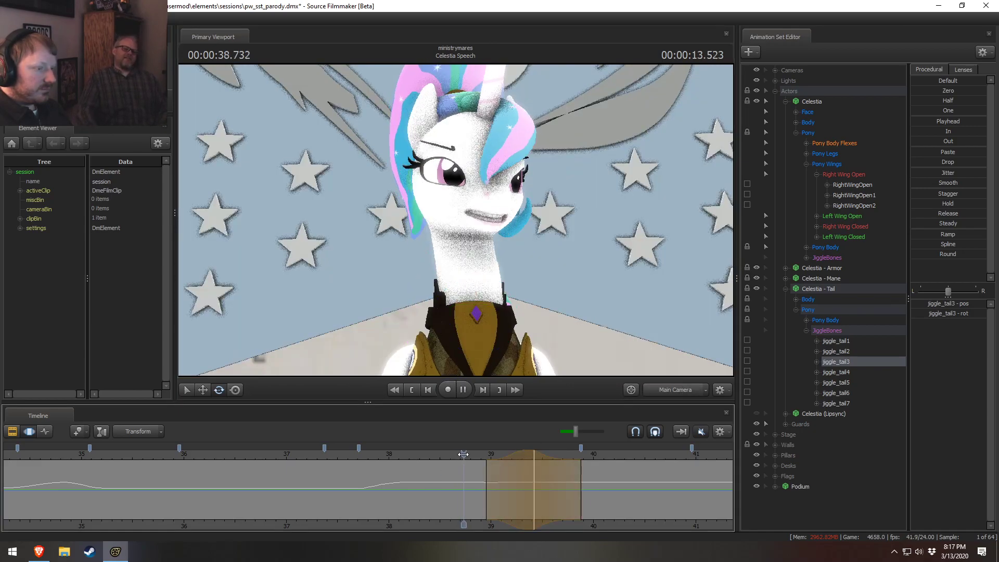
{"action": "key", "text": "space"}
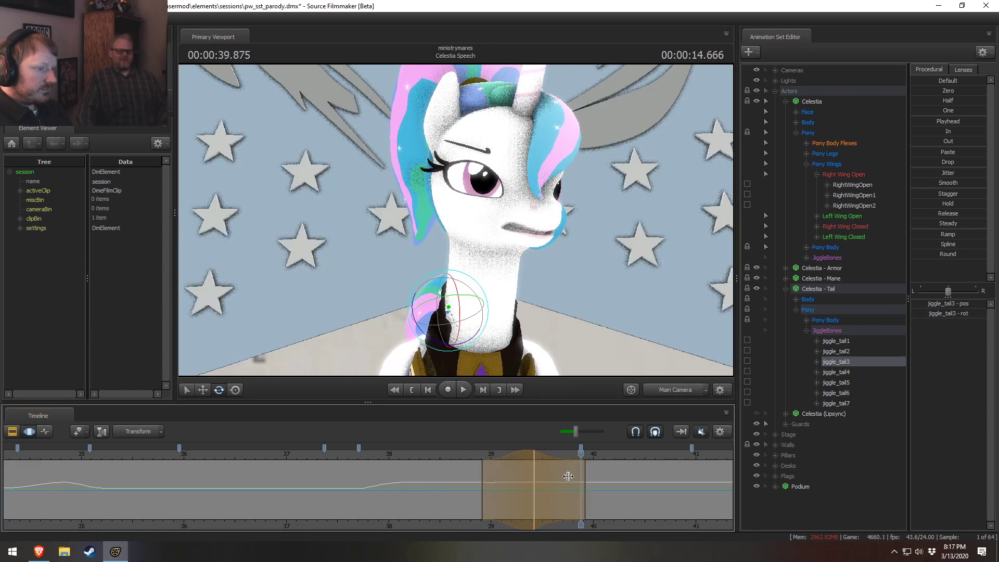
Step: Widen and shift the jiggle_tail3 selection to about 38.8 to 39.95 seconds, replaying the tail movement to check the timing
{"action": "left_click", "coordinate": [456, 451]}
{"action": "key", "text": "space"}
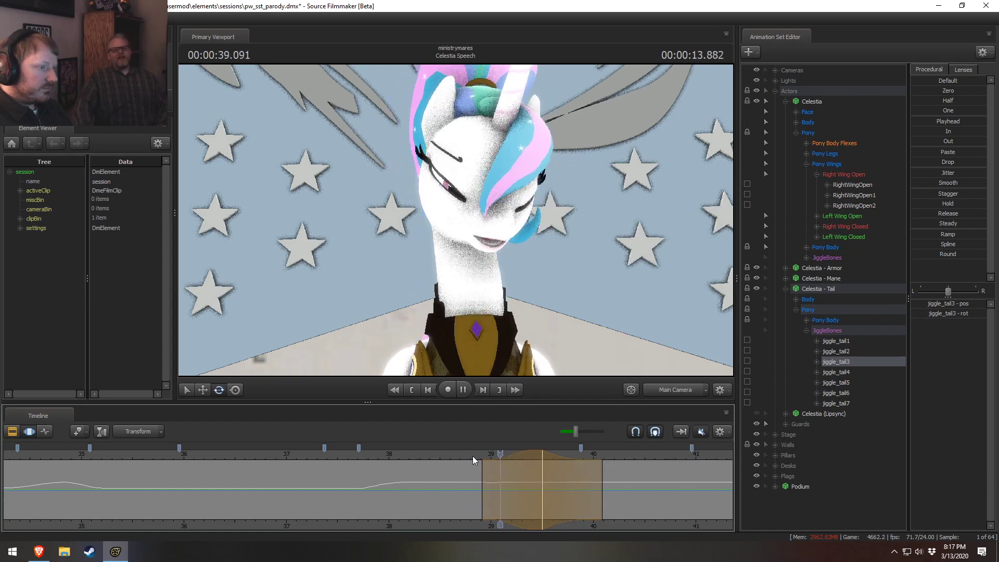
{"action": "key", "text": "space"}
{"action": "left_click", "coordinate": [462, 454]}
{"action": "left_click_drag", "start_coordinate": [499, 454], "coordinate": [443, 449]}
{"action": "key", "text": "space"}
{"action": "key", "text": "space"}
{"action": "left_click", "coordinate": [452, 451]}
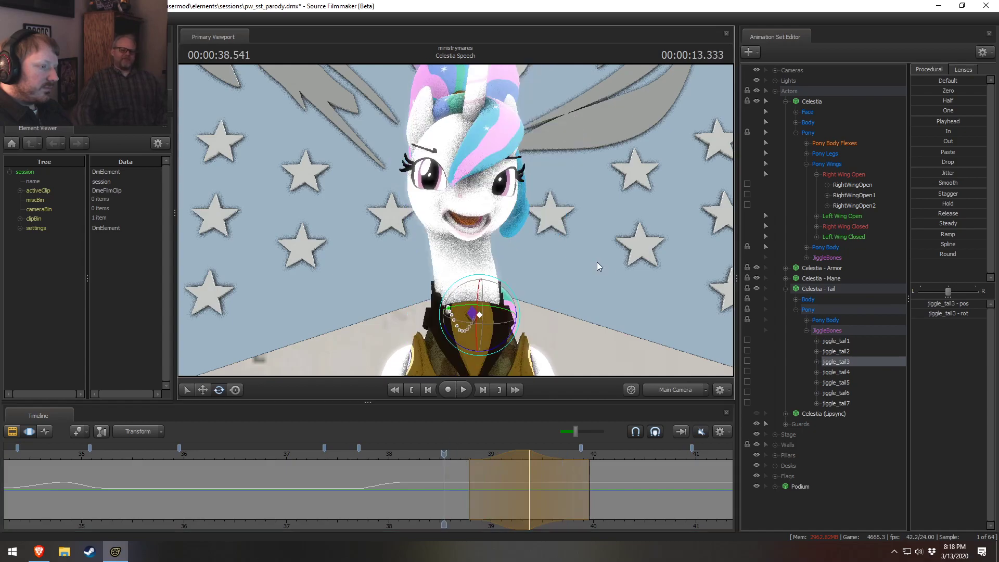
Step: Switch to the Work Camera, view the tail from behind Celestia, and replay its movement around 39 to 40 seconds
{"action": "left_click", "coordinate": [597, 261]}
{"action": "left_click", "coordinate": [491, 290]}
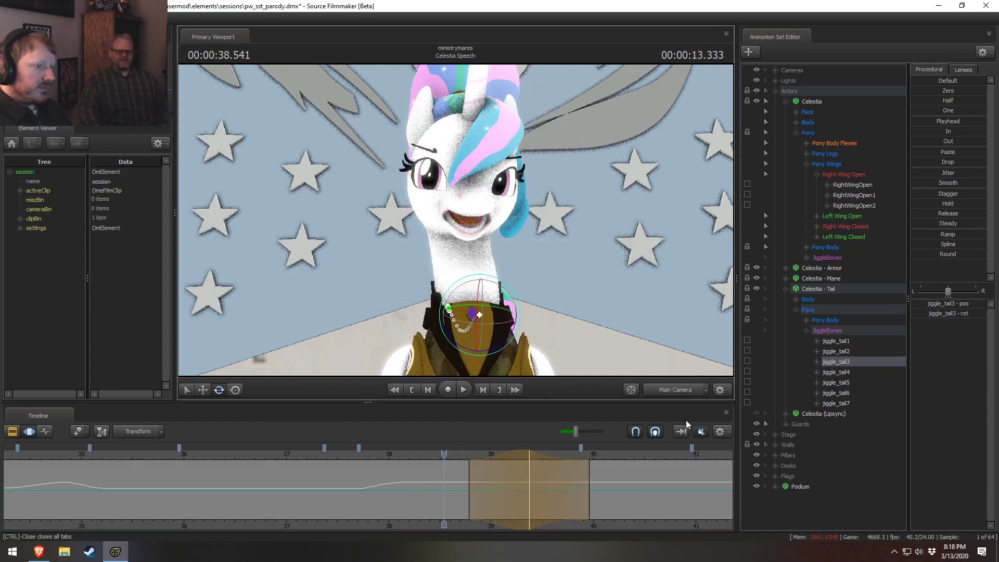
{"action": "key", "text": "F4"}
{"action": "key", "text": "a"}
{"action": "left_click_drag", "start_coordinate": [479, 232], "coordinate": [572, 260]}
{"action": "key", "text": "space"}
{"action": "key", "text": "space"}
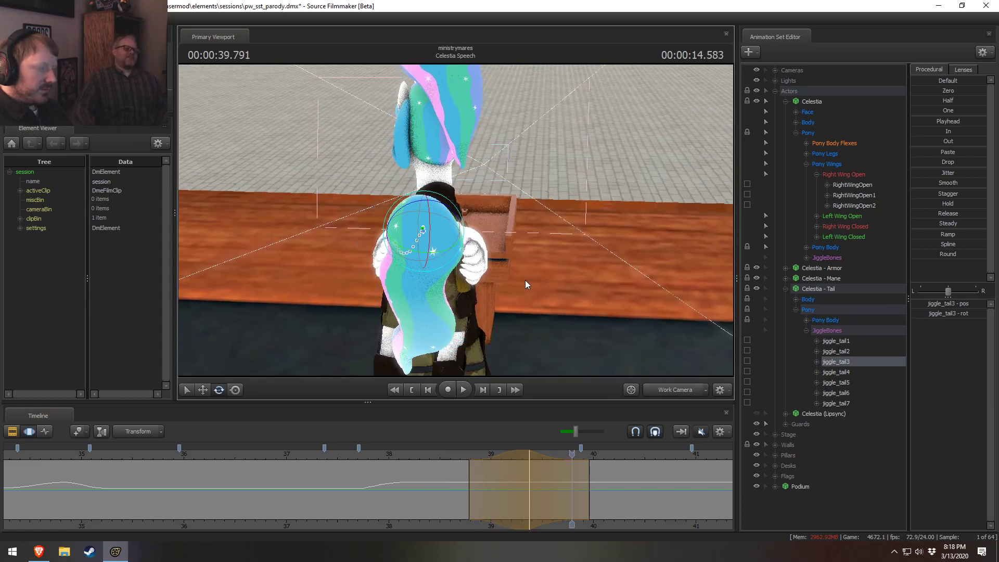
{"action": "left_click_drag", "start_coordinate": [507, 454], "coordinate": [486, 453]}
{"action": "key", "text": "space"}
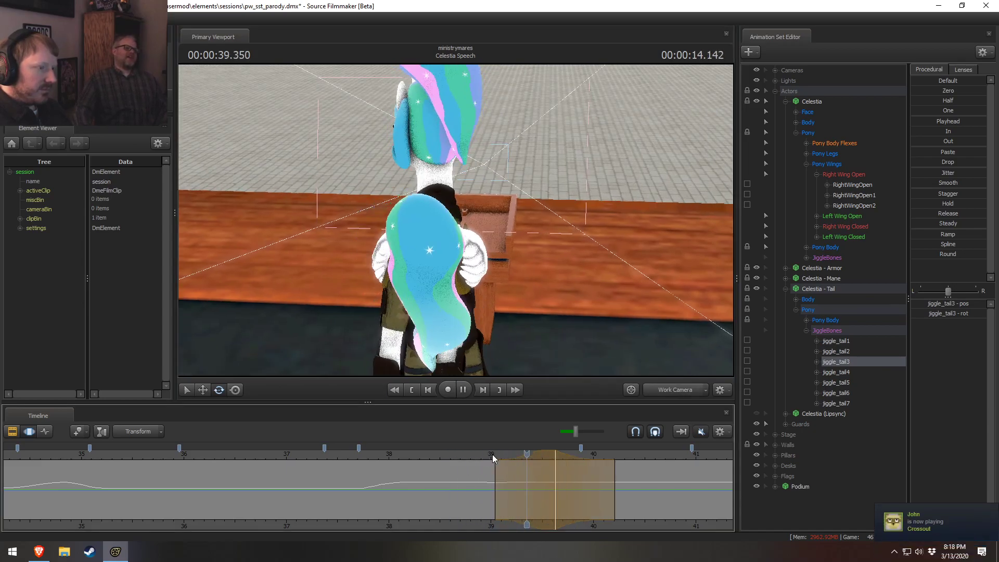
Step: Make a time selection of about 38.8 to 40.05 seconds and rotate jiggle_tail2 slightly within it, viewing the tail from above
{"action": "left_click", "coordinate": [535, 472], "text": "shift"}
{"action": "scroll", "coordinate": [537, 474], "scroll_direction": "up", "scroll_amount": 5, "text": "shift"}
{"action": "scroll", "coordinate": [538, 473], "scroll_direction": "up", "scroll_amount": 3, "text": "shift"}
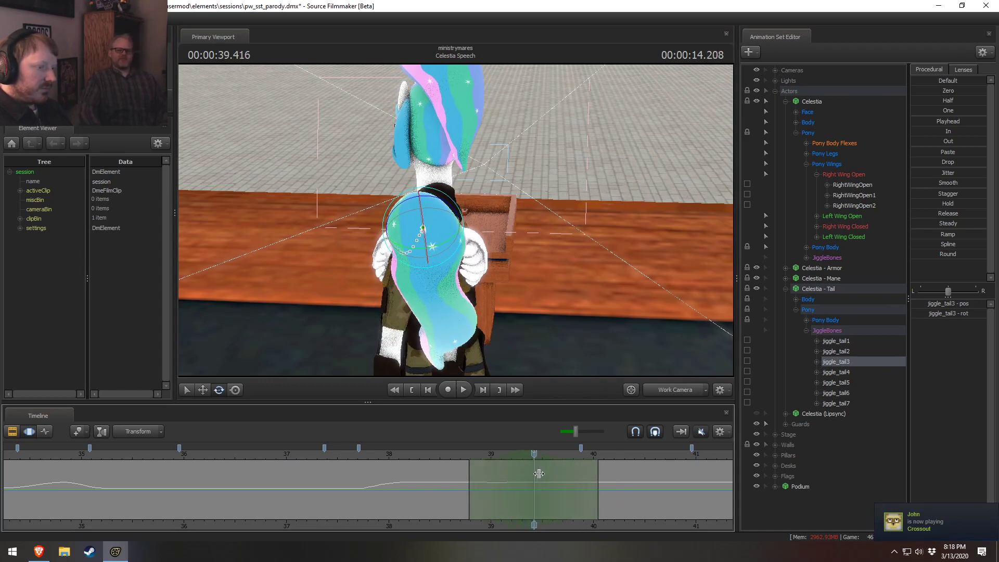
{"action": "left_click_drag", "start_coordinate": [416, 201], "coordinate": [416, 302], "text": "alt"}
{"action": "left_click", "coordinate": [418, 187], "text": "ctrl"}
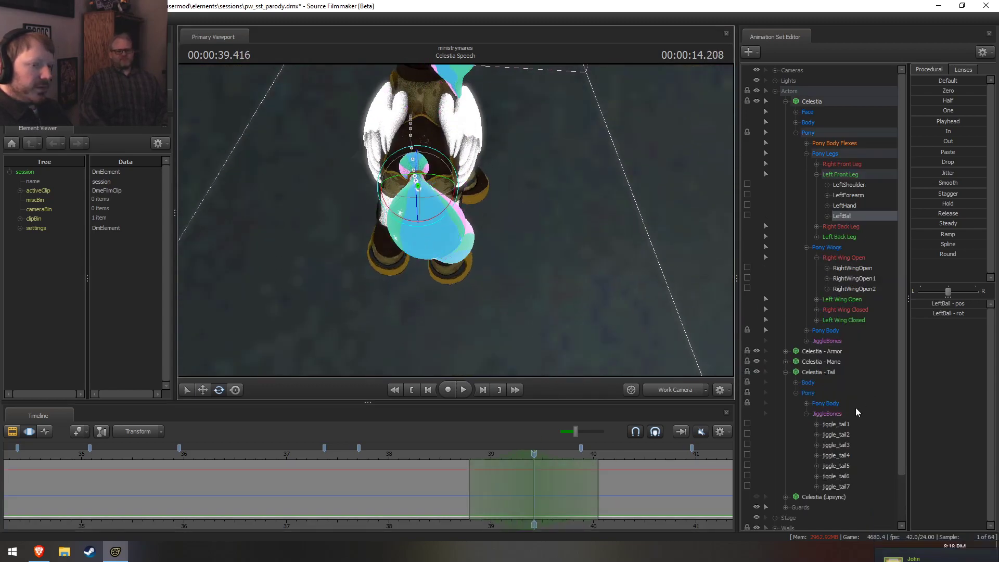
{"action": "left_click", "coordinate": [848, 206]}
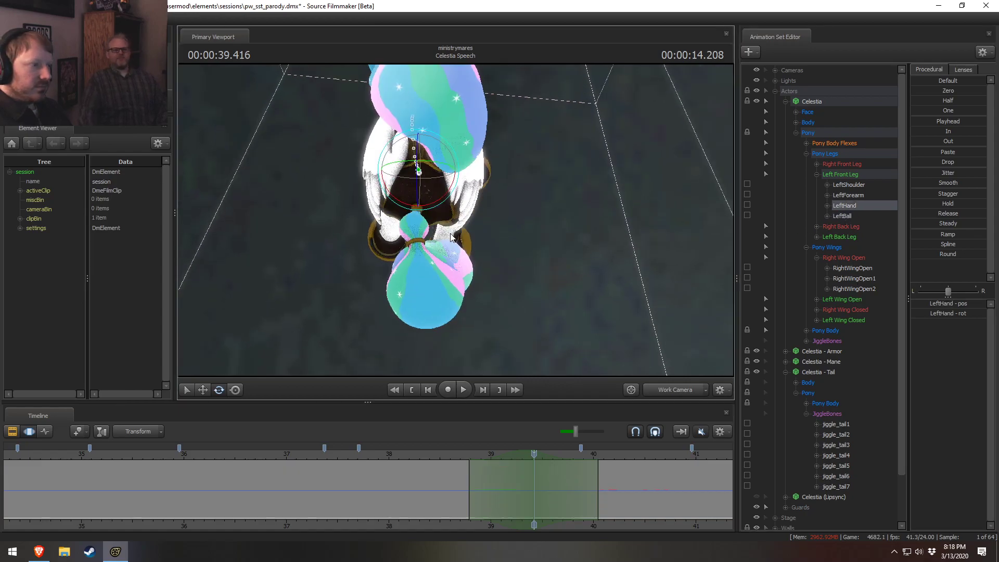
{"action": "left_click", "coordinate": [845, 431]}
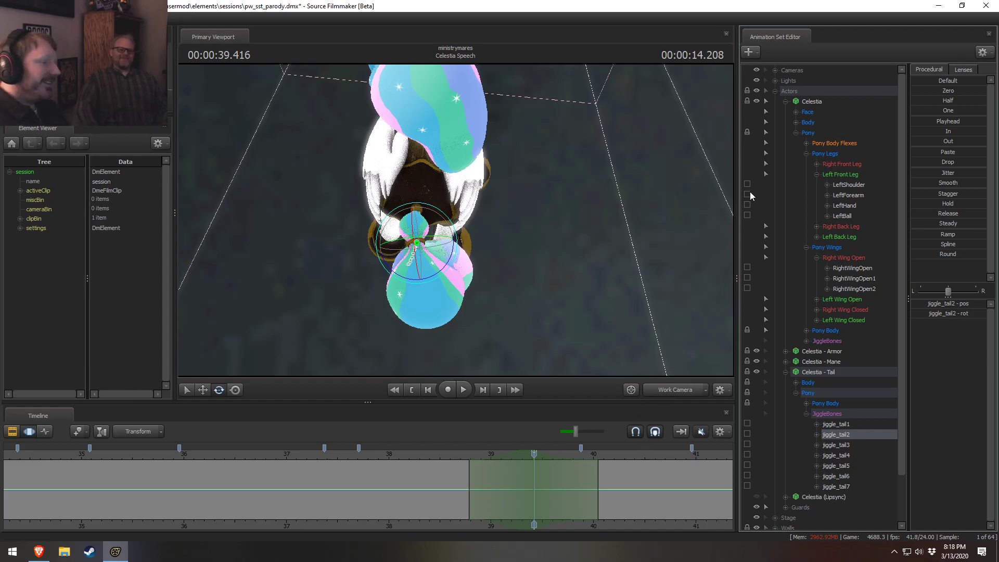
{"action": "left_click_drag", "start_coordinate": [677, 208], "coordinate": [629, 207]}
{"action": "left_click_drag", "start_coordinate": [482, 279], "coordinate": [486, 279], "text": "alt"}
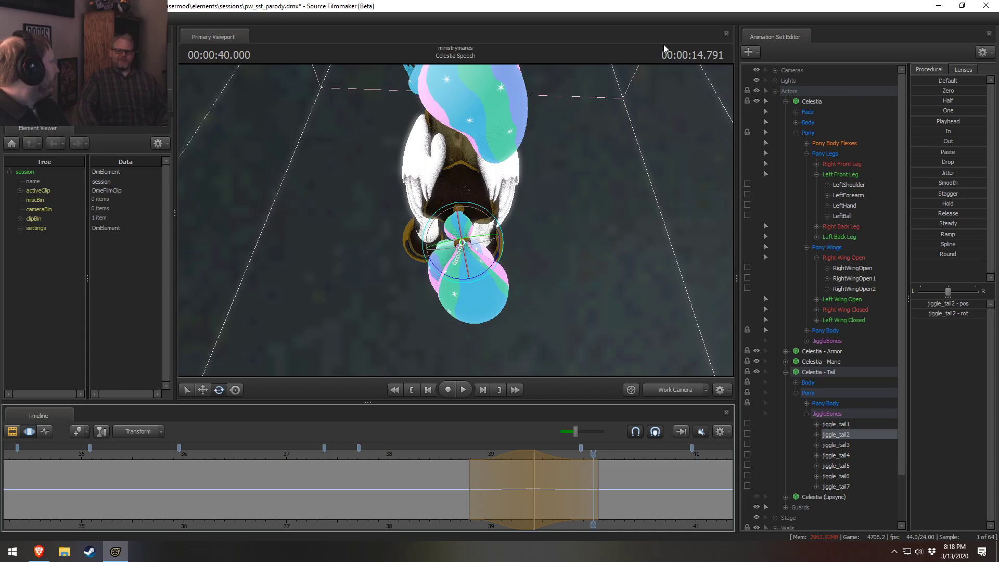
Step: Replay the jiggle_tail2 movement from about 38.7 seconds in the Work Camera and again through the Main Camera
{"action": "left_click", "coordinate": [462, 455]}
{"action": "key", "text": "space"}
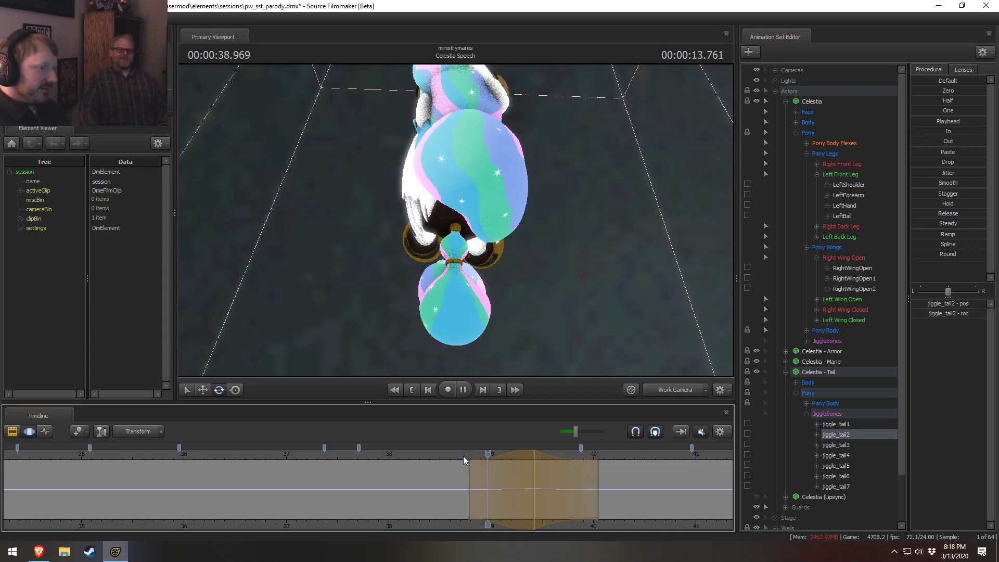
{"action": "key", "text": "space"}
{"action": "left_click", "coordinate": [668, 391]}
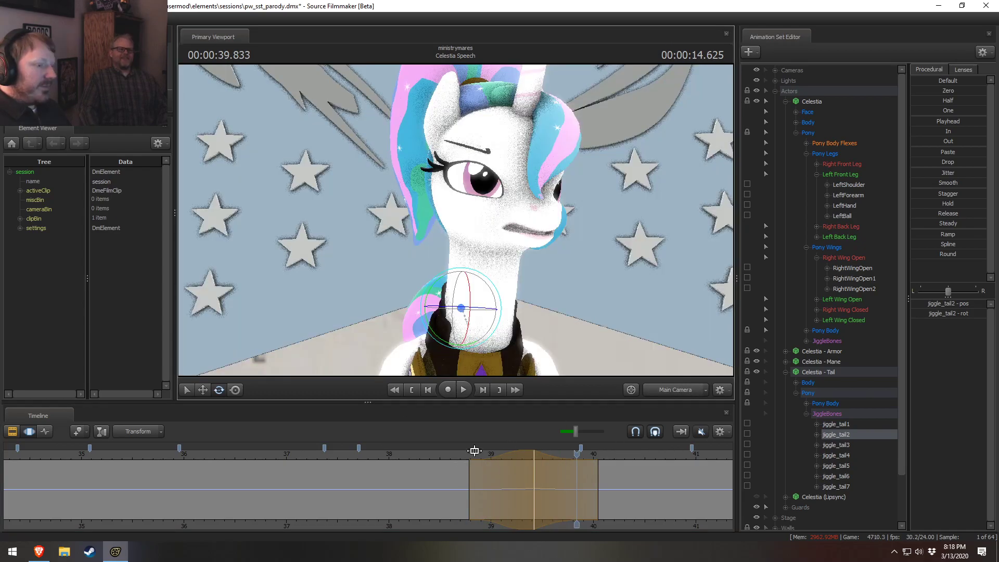
{"action": "left_click", "coordinate": [452, 453]}
{"action": "key", "text": "space"}
{"action": "key", "text": "space"}
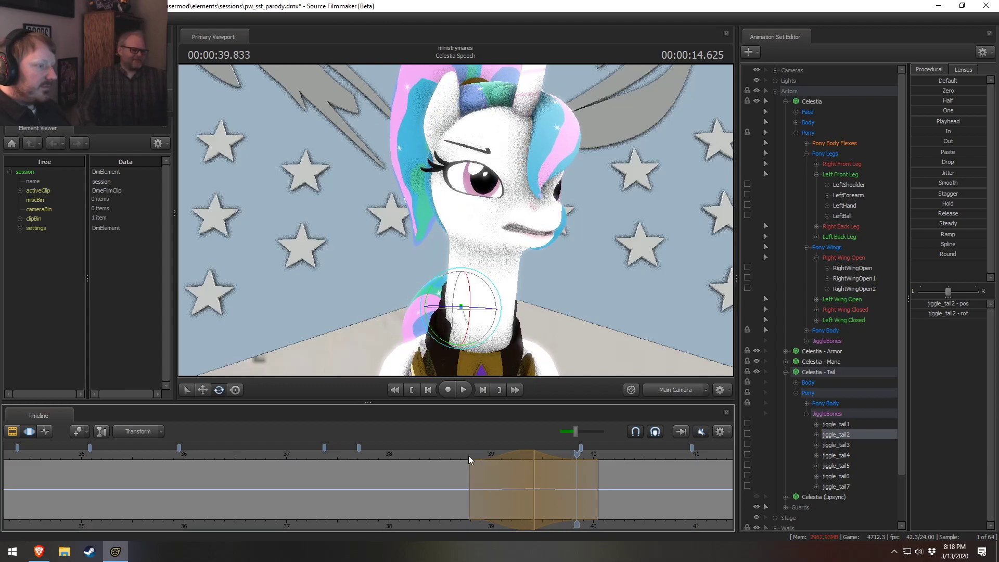
Step: Make a time selection of about 39.1 to 40.05 seconds around 39.583, then rotate and slightly move jiggle_tail4 within it
{"action": "left_click_drag", "start_coordinate": [488, 464], "coordinate": [550, 481]}
{"action": "left_click", "coordinate": [550, 483], "text": "shift"}
{"action": "scroll", "coordinate": [550, 486], "scroll_direction": "up", "scroll_amount": 8, "text": "shift"}
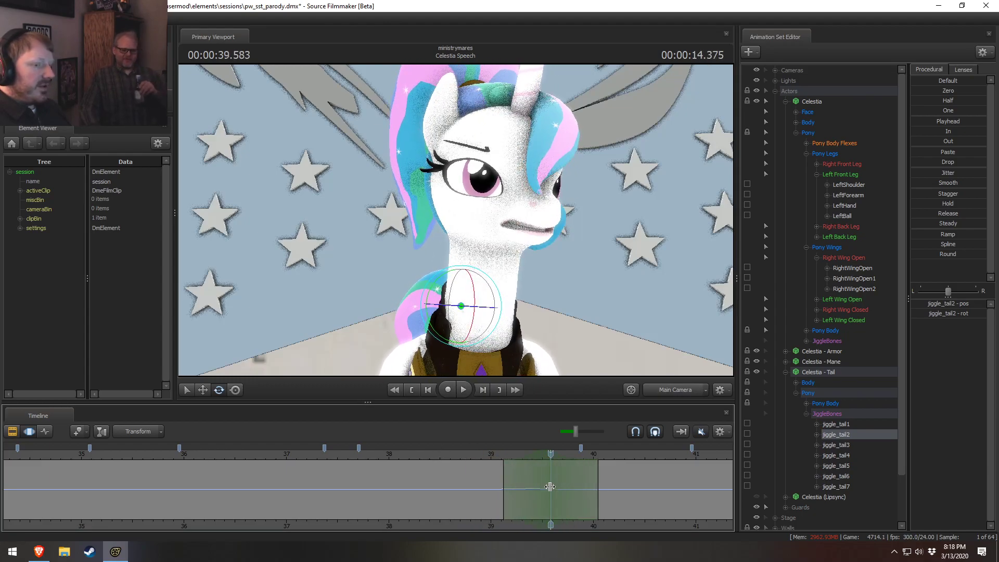
{"action": "left_click", "coordinate": [854, 459]}
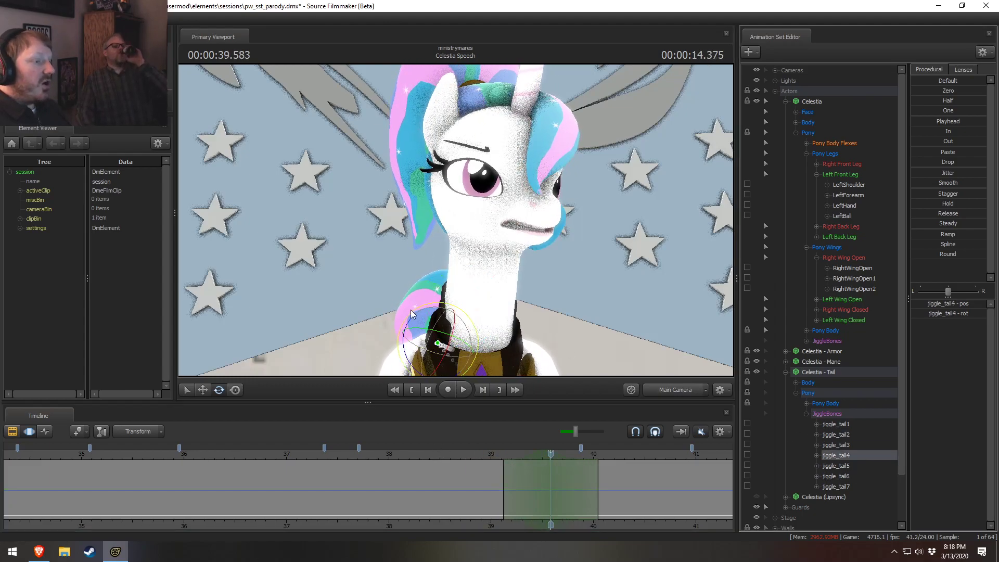
{"action": "left_click_drag", "start_coordinate": [417, 312], "coordinate": [416, 335]}
{"action": "key", "text": "w"}
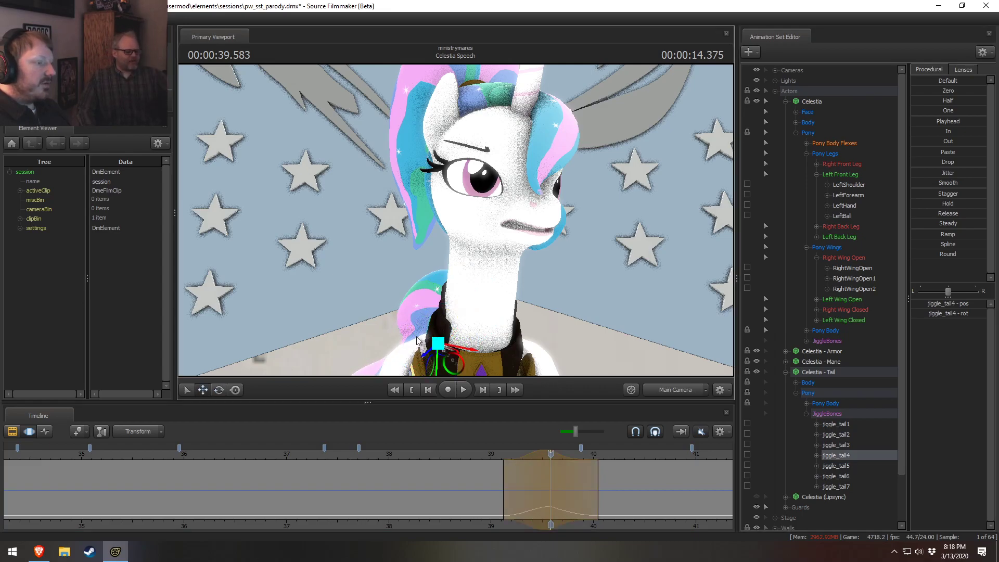
{"action": "key", "text": "e"}
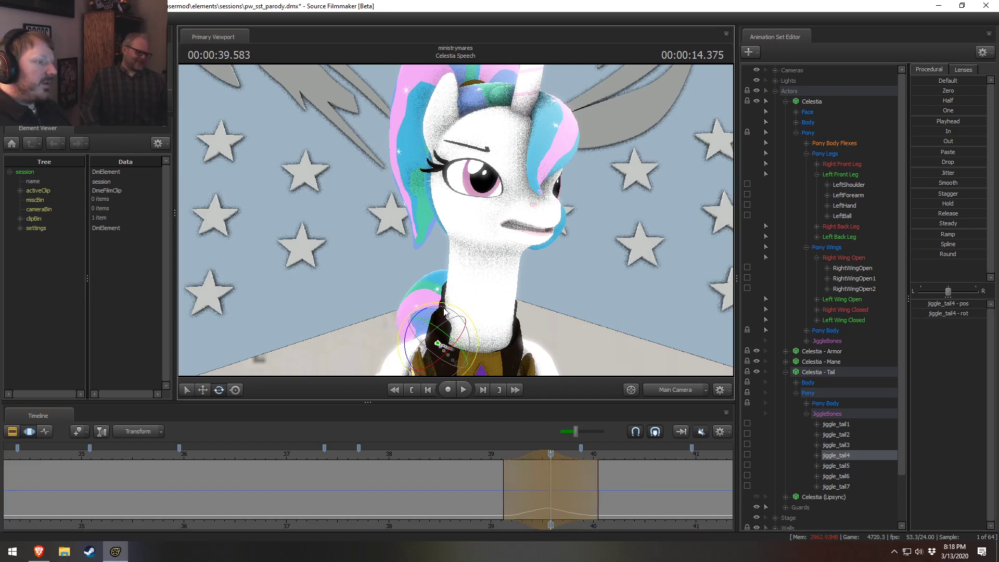
{"action": "key", "text": "w"}
{"action": "left_click_drag", "start_coordinate": [457, 347], "coordinate": [447, 346]}
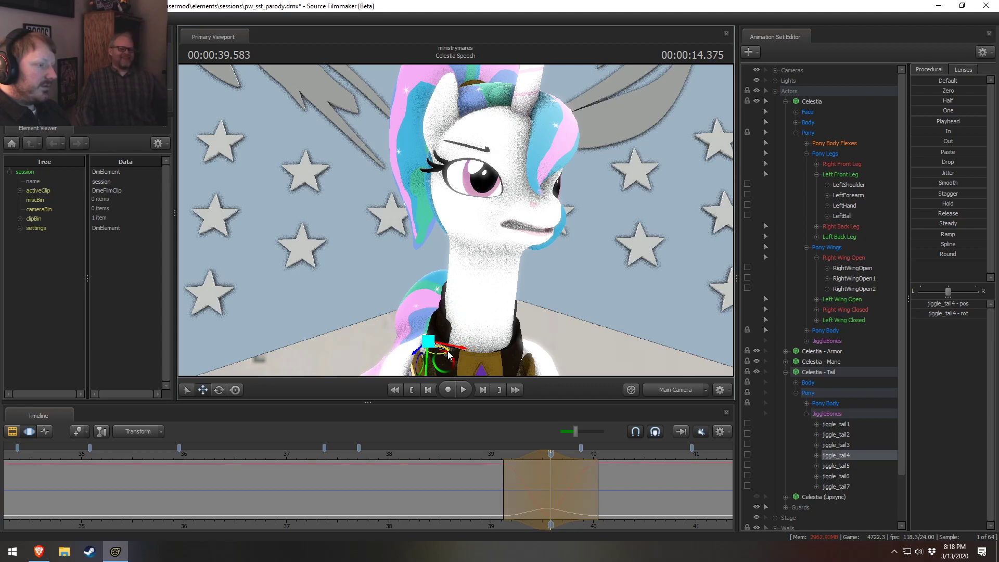
Step: Replay the jiggle_tail4 movement, and widen and shift its time selection to about 38.8 to 40.1 seconds
{"action": "left_click", "coordinate": [470, 455]}
{"action": "key", "text": "space"}
{"action": "key", "text": "space"}
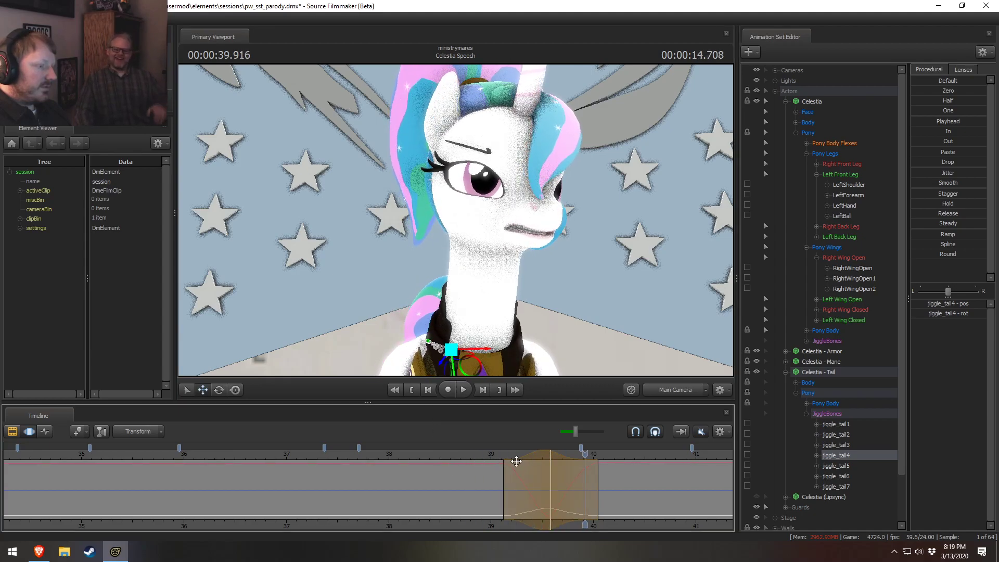
{"action": "scroll", "coordinate": [517, 461], "scroll_direction": "up", "scroll_amount": 4}
{"action": "left_click_drag", "start_coordinate": [529, 456], "coordinate": [516, 454]}
{"action": "left_click", "coordinate": [458, 455]}
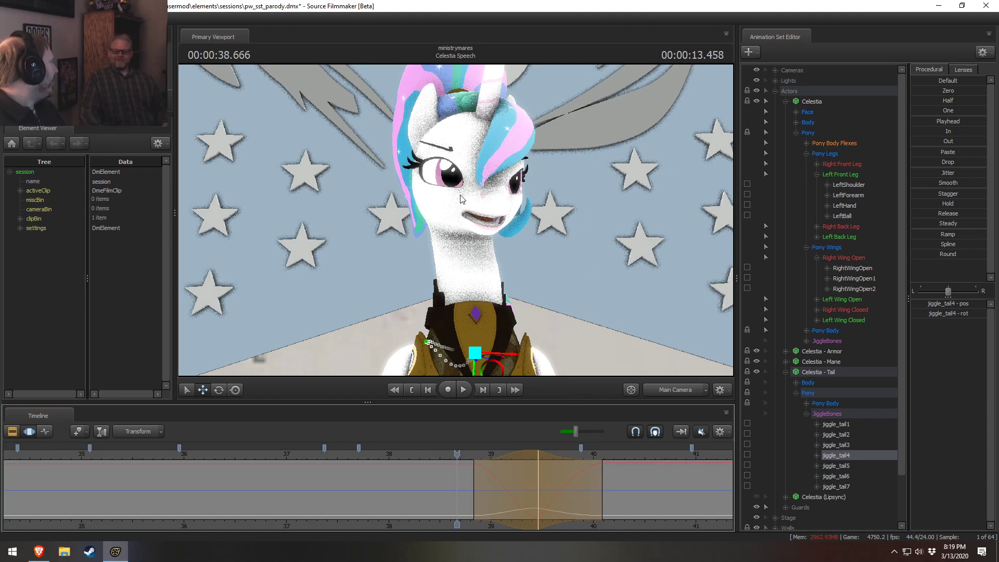
Step: Replay the tail movement from about 38.6 seconds to check the jiggle_tail4 timing
{"action": "left_click_drag", "start_coordinate": [453, 455], "coordinate": [447, 455]}
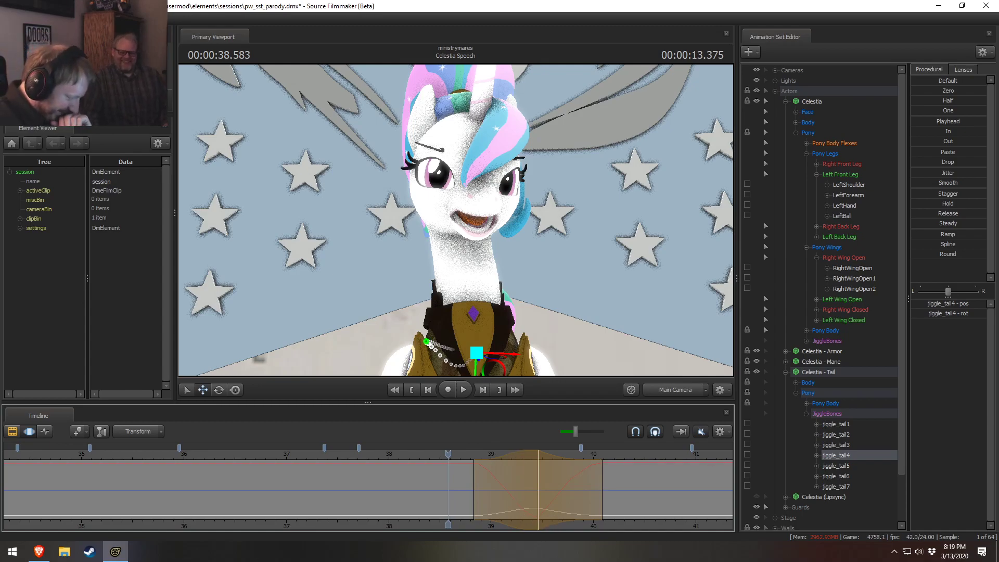
{"action": "left_click_drag", "start_coordinate": [454, 449], "coordinate": [455, 458]}
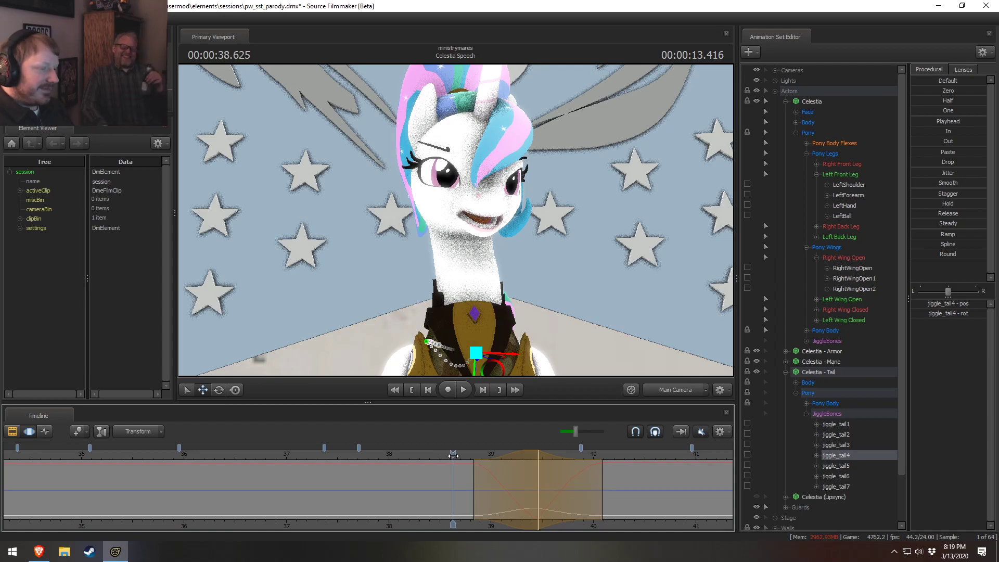
{"action": "key", "text": "space"}
{"action": "key", "text": "space"}
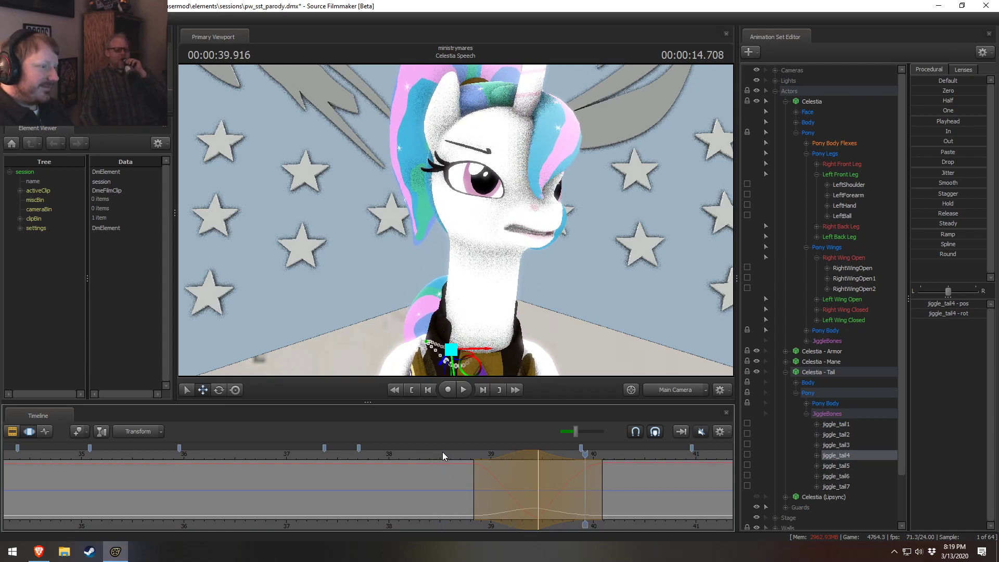
Step: Shift the jiggle_tail4 selection to about 38.9 to 40.2 seconds and replay the movement from about 38.6 seconds
{"action": "left_click", "coordinate": [500, 451]}
{"action": "left_click_drag", "start_coordinate": [514, 454], "coordinate": [522, 455]}
{"action": "left_click", "coordinate": [451, 455]}
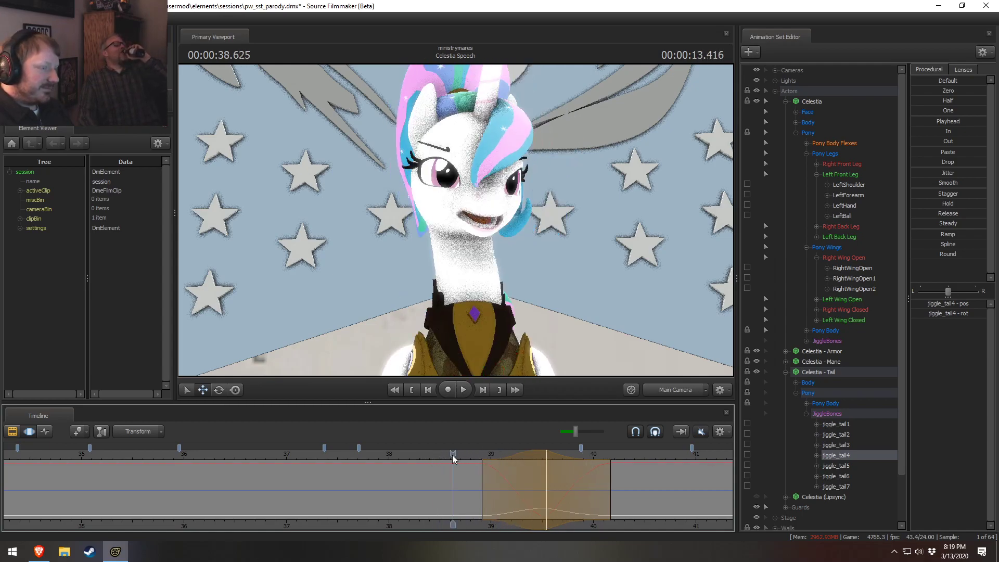
{"action": "key", "text": "space"}
{"action": "key", "text": "space"}
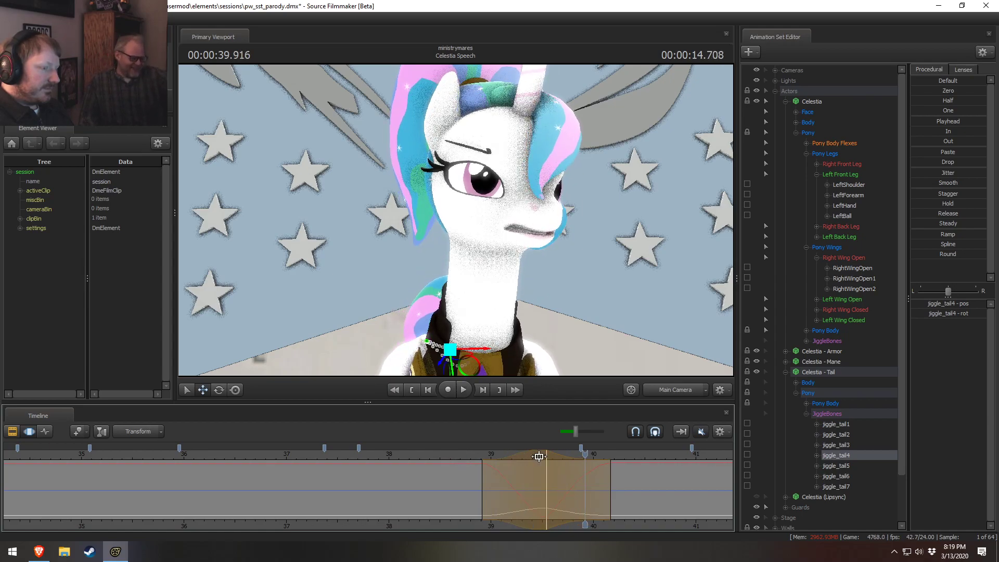
Step: Make a time selection of about 39.1 to 41.05 seconds around 40.083 and rotate jiggle_tail1 within it
{"action": "middle_click_drag", "start_coordinate": [650, 521], "coordinate": [420, 512]}
{"action": "key", "text": "shift"}
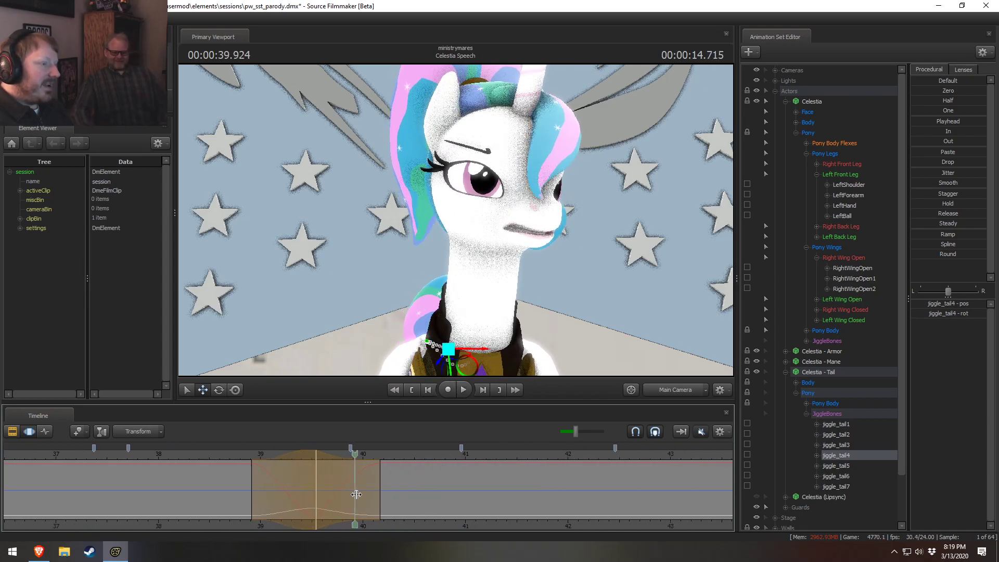
{"action": "left_click", "coordinate": [371, 492], "text": "shift"}
{"action": "scroll", "coordinate": [370, 492], "scroll_direction": "up", "scroll_amount": 6, "text": "shift"}
{"action": "scroll", "coordinate": [374, 490], "scroll_direction": "up", "scroll_amount": 2, "text": "shift"}
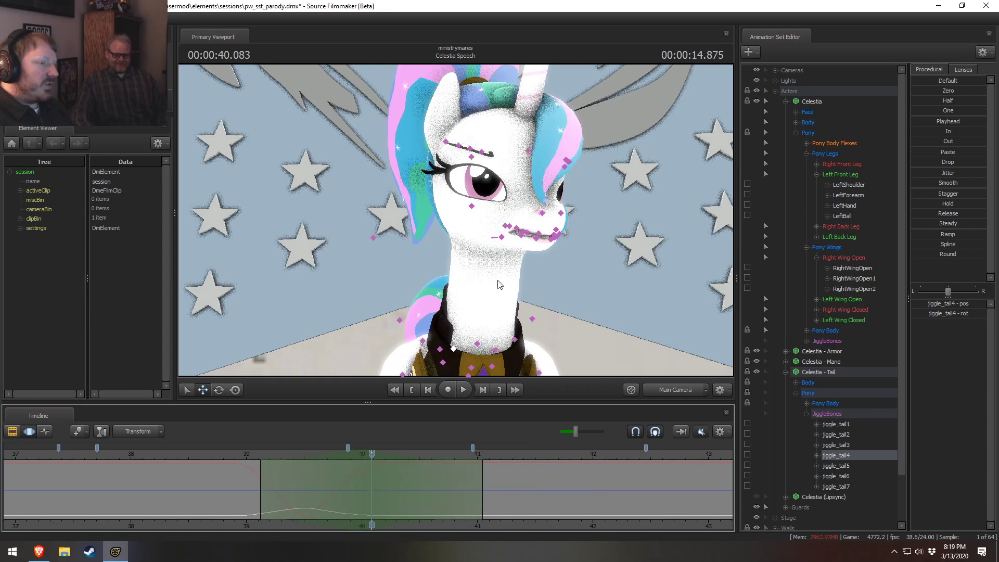
{"action": "left_click", "coordinate": [842, 427]}
{"action": "key", "text": "e"}
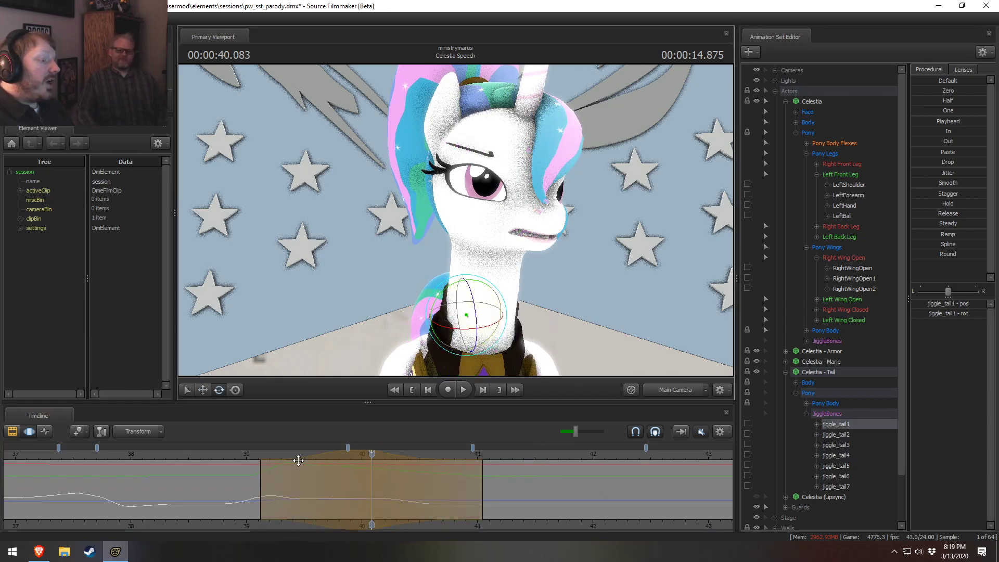
{"action": "left_click", "coordinate": [222, 454]}
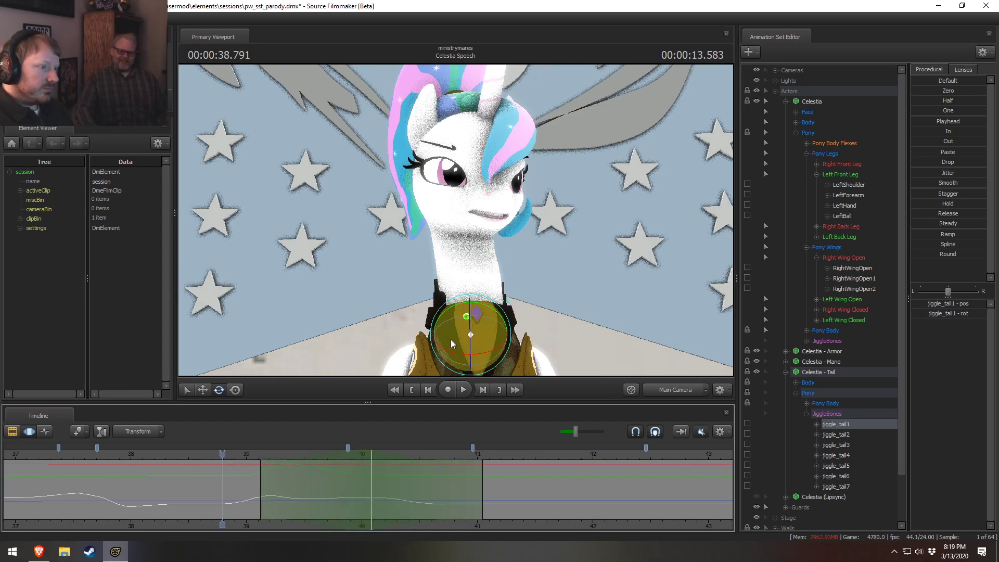
{"action": "left_click_drag", "start_coordinate": [456, 307], "coordinate": [453, 318]}
Step: Shift the jiggle_tail1 selection to about 39.25 to 41.15 seconds and replay the tail movement from 38.666 seconds
{"action": "left_click_drag", "start_coordinate": [336, 450], "coordinate": [379, 457]}
{"action": "key", "text": "ctrl+z"}
{"action": "left_click", "coordinate": [207, 454]}
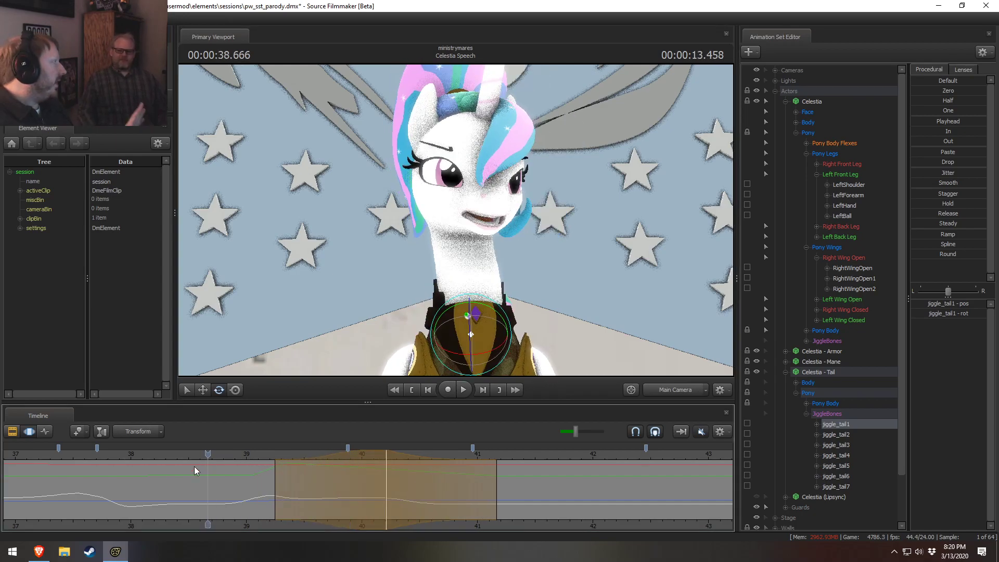
{"action": "key", "text": "space"}
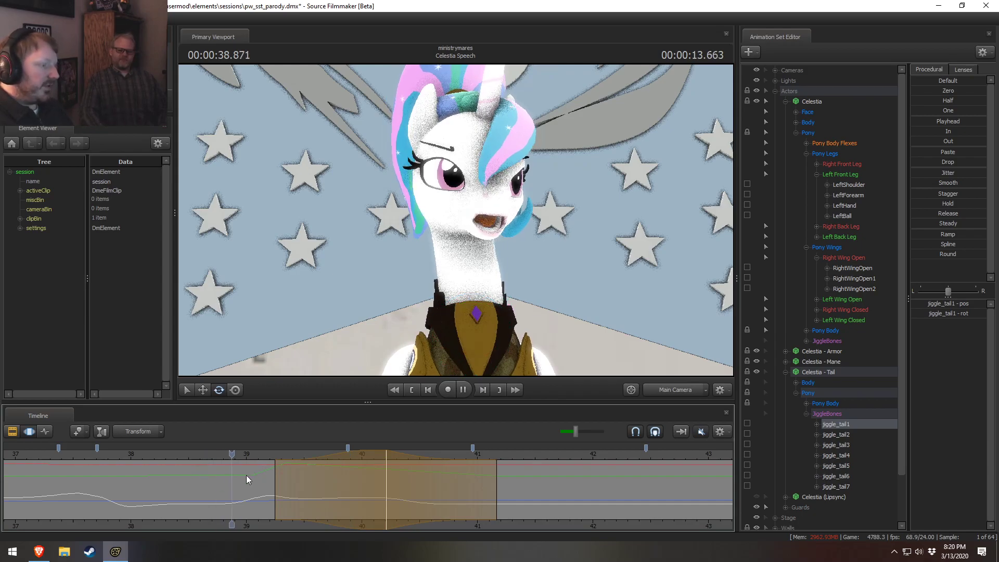
{"action": "key", "text": "space"}
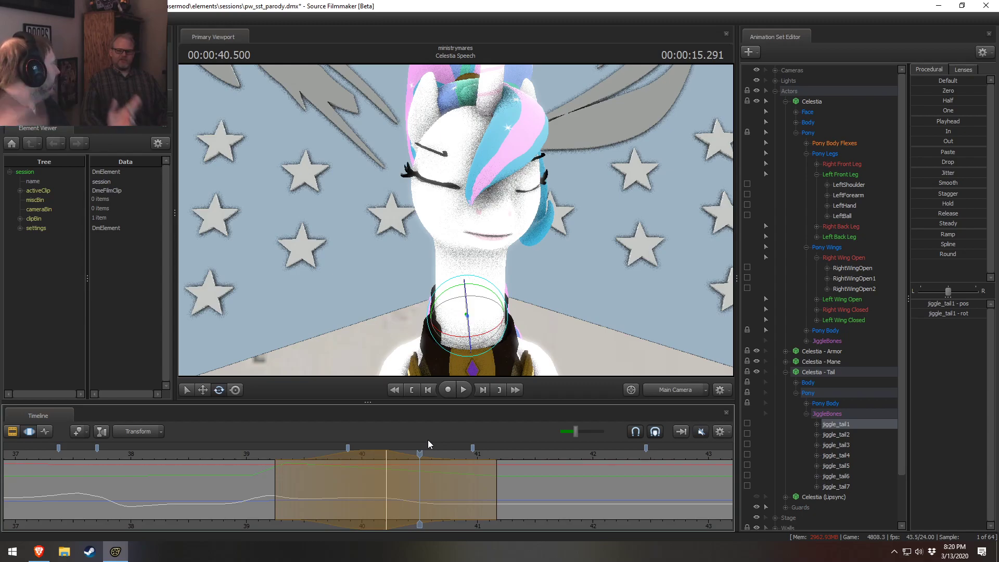
Step: Make a time selection of about 40.1 to 41.1 seconds around 40.583 and rotate jiggle_tail3 within it
{"action": "left_click", "coordinate": [310, 484]}
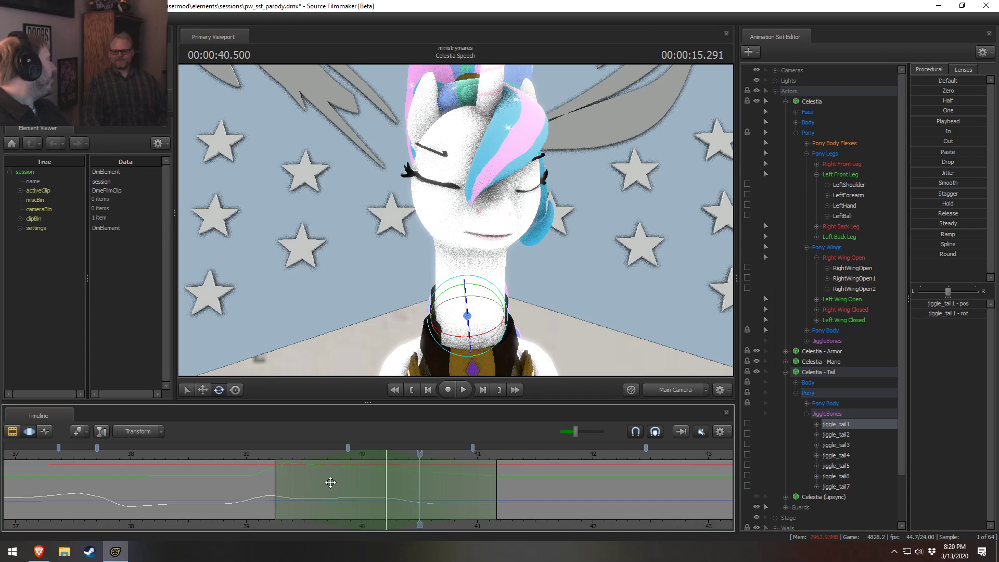
{"action": "left_click_drag", "start_coordinate": [330, 482], "coordinate": [434, 494]}
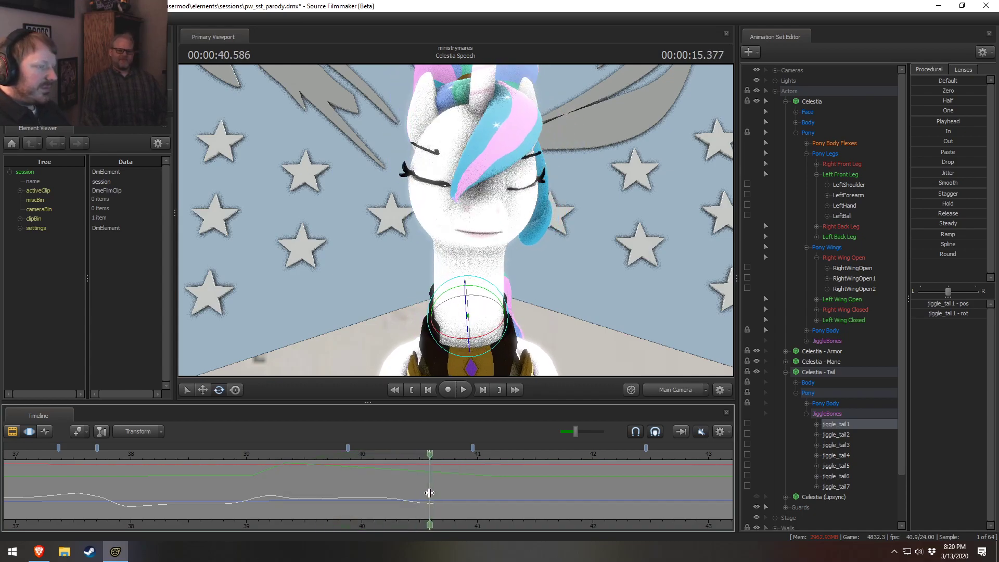
{"action": "left_click", "coordinate": [837, 445]}
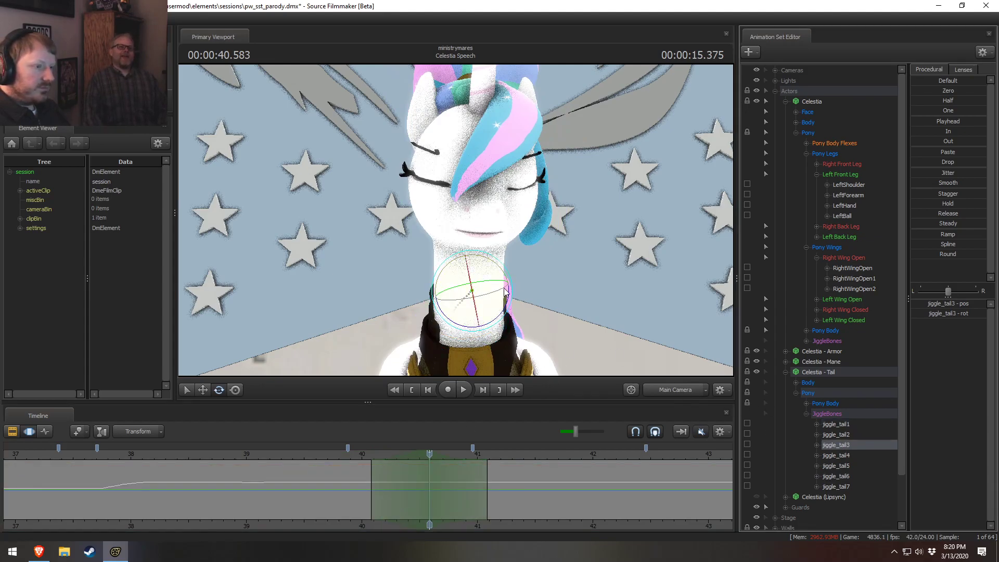
{"action": "left_click_drag", "start_coordinate": [510, 296], "coordinate": [510, 314]}
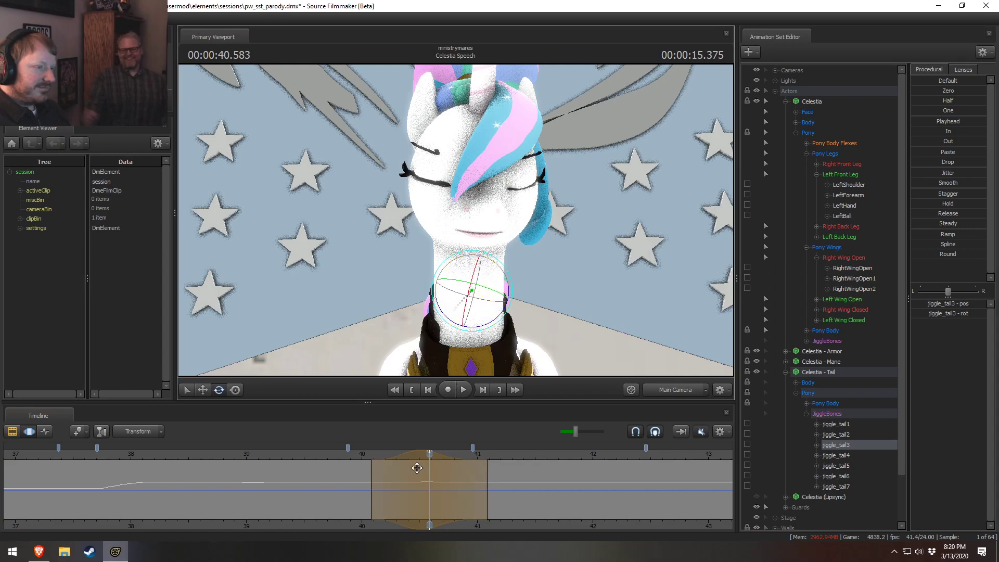
{"action": "key", "text": "shift"}
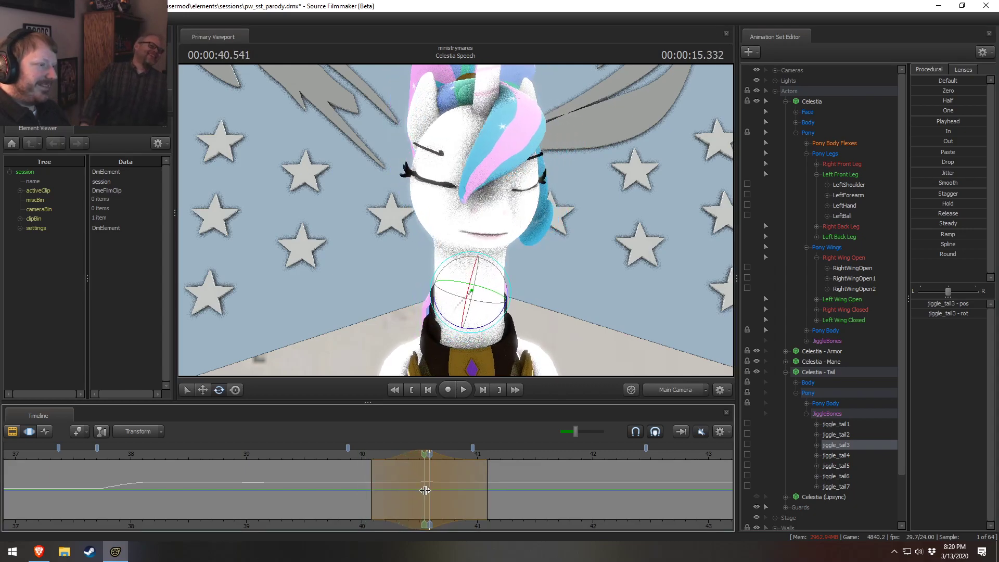
{"action": "mouse_move", "coordinate": [429, 456]}
{"action": "left_mouse_down"}
{"action": "mouse_move", "coordinate": [416, 460]}
{"action": "mouse_move", "coordinate": [429, 462]}
{"action": "left_mouse_up"}
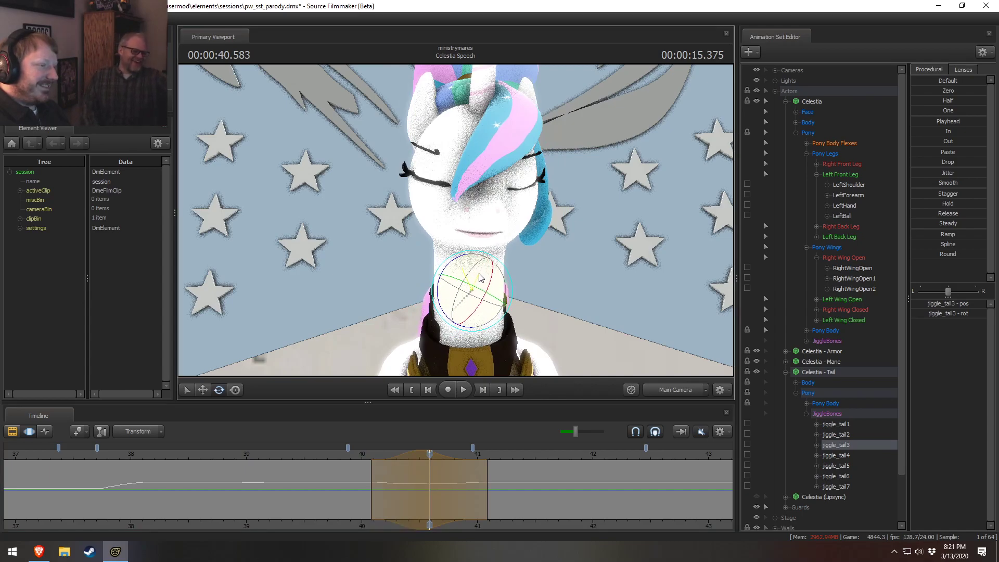
Step: Select jiggle_tail4 and jiggle_tail3 together with the pivot on jiggle_tail3, change the rotation mode, and rotate both bones
{"action": "left_click", "coordinate": [835, 455], "text": "ctrl"}
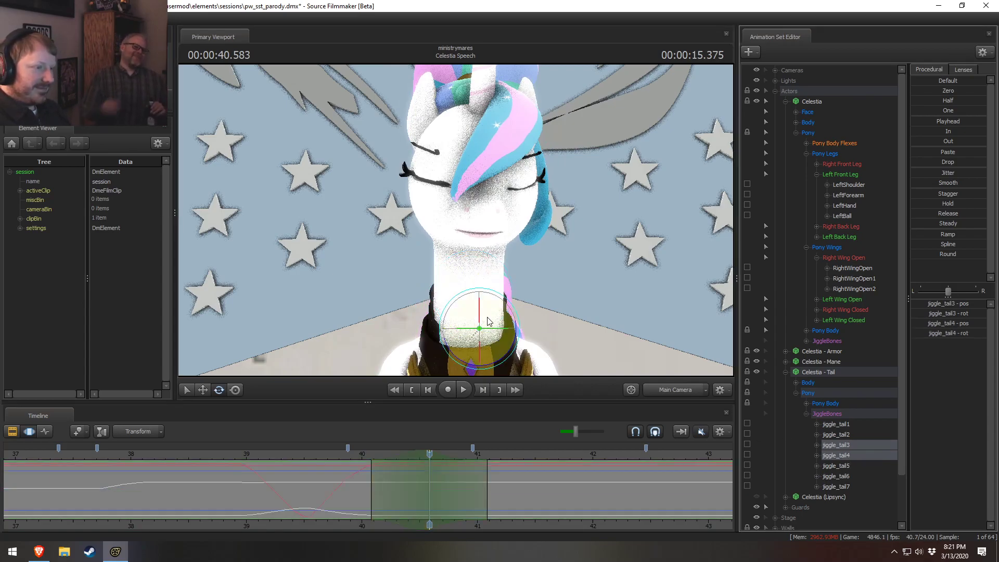
{"action": "left_click", "coordinate": [836, 445], "text": "ctrl"}
{"action": "left_click", "coordinate": [836, 445], "text": "ctrl"}
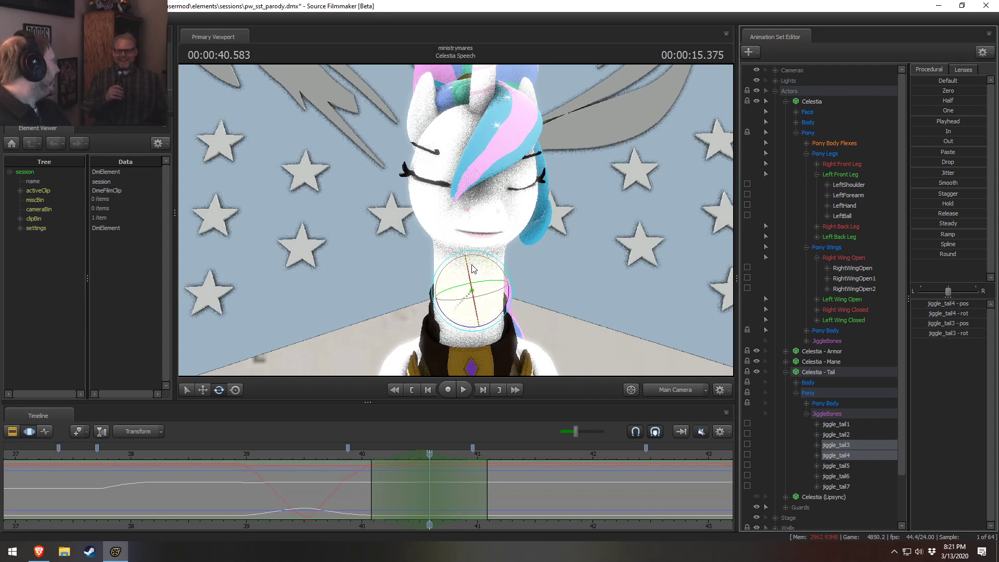
{"action": "right_click", "coordinate": [489, 271]}
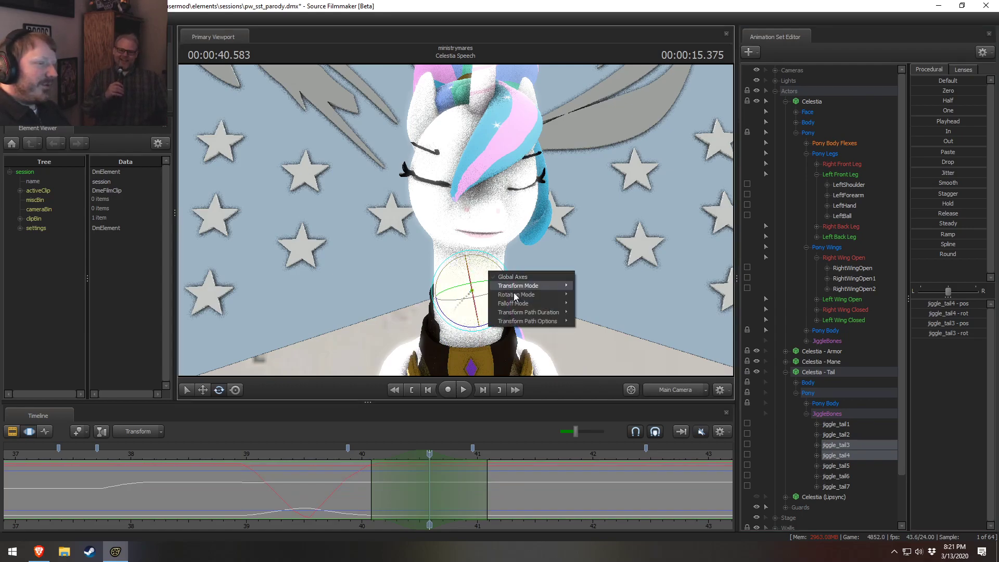
{"action": "mouse_move", "coordinate": [529, 297]}
{"action": "left_click", "coordinate": [603, 305]}
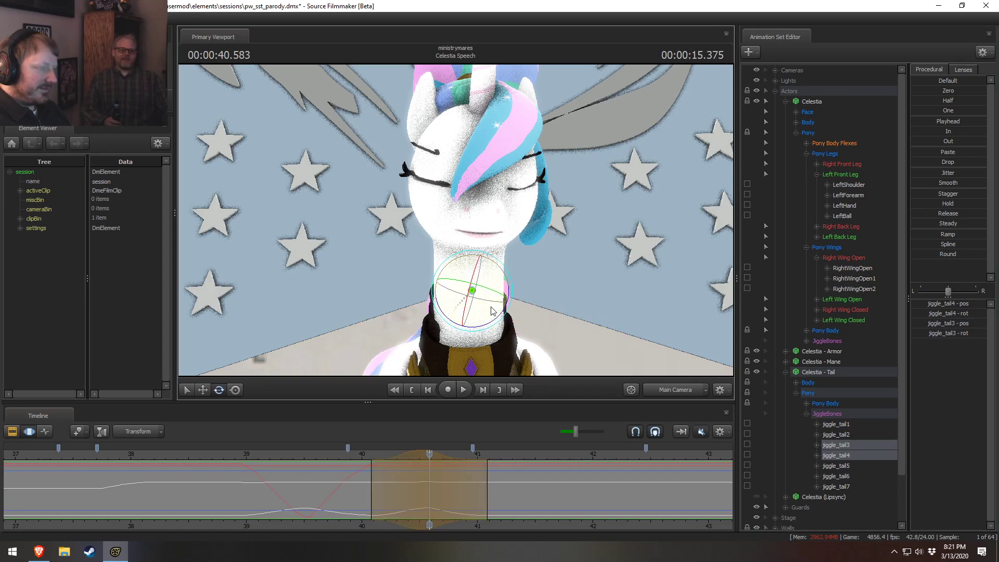
Step: Replay the joint rotation from about 40 seconds, then redo it at 40.583 seconds with a smaller turn of jiggle_tail3 and jiggle_tail4
{"action": "left_click", "coordinate": [357, 453]}
{"action": "key", "text": "space"}
{"action": "key", "text": "space"}
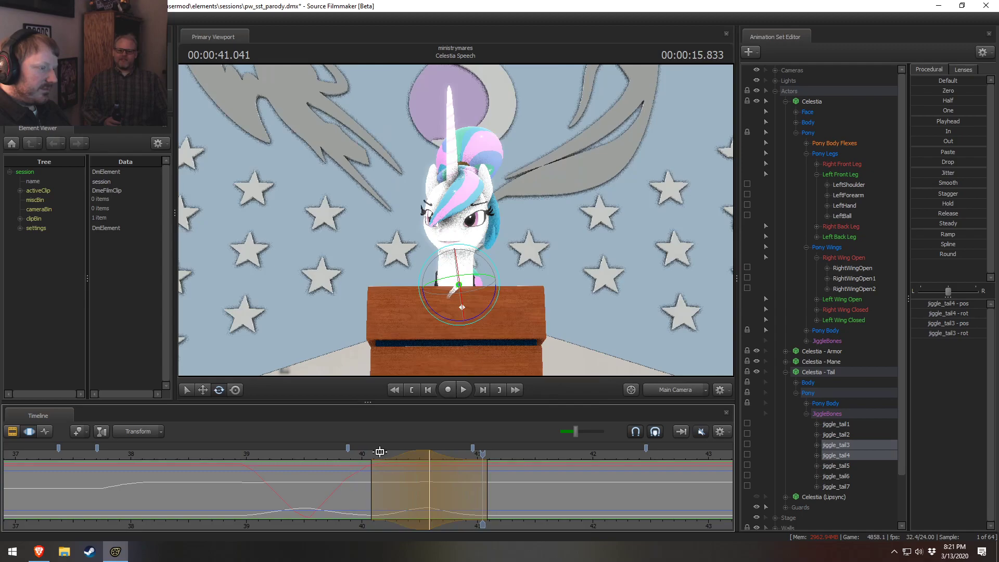
{"action": "left_click", "coordinate": [392, 457]}
{"action": "left_click_drag", "start_coordinate": [398, 457], "coordinate": [429, 459]}
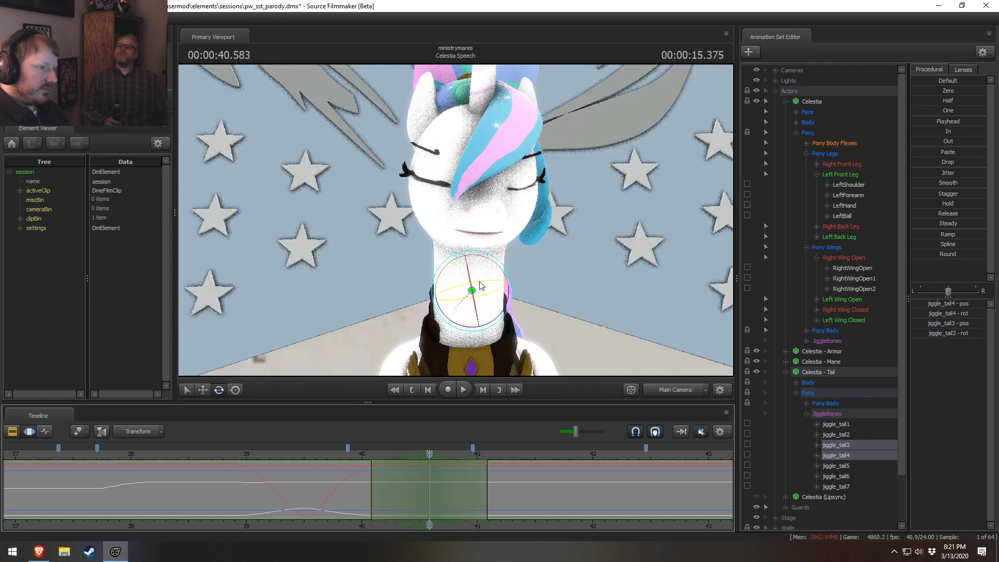
{"action": "left_click_drag", "start_coordinate": [508, 297], "coordinate": [508, 308]}
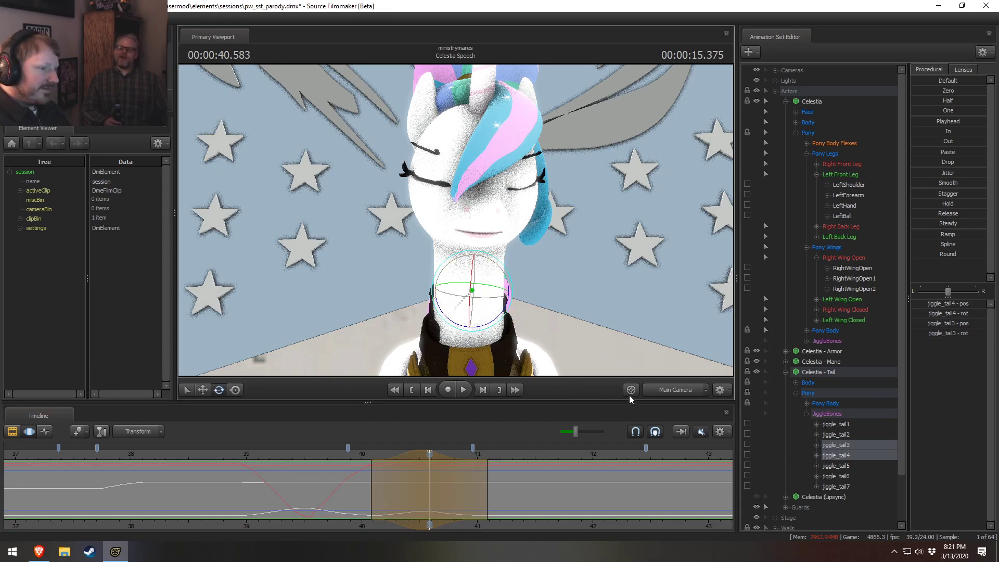
Step: Replay the tail movement through the Work Camera and widen the jiggle_tail3 and jiggle_tail4 selection to about 39.9 to 41.25 seconds
{"action": "left_click_drag", "start_coordinate": [523, 282], "coordinate": [446, 366]}
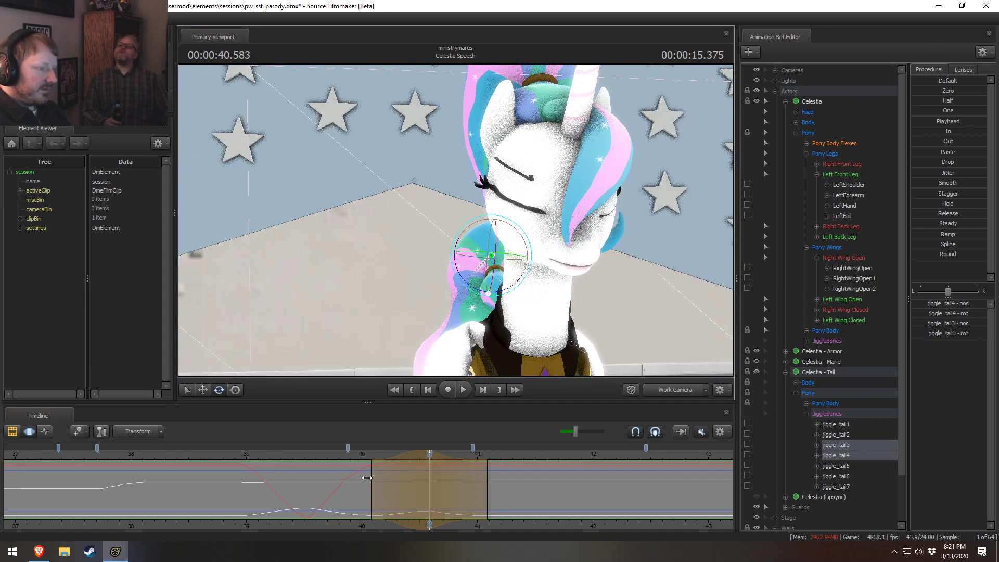
{"action": "key", "text": "space"}
{"action": "key", "text": "shift"}
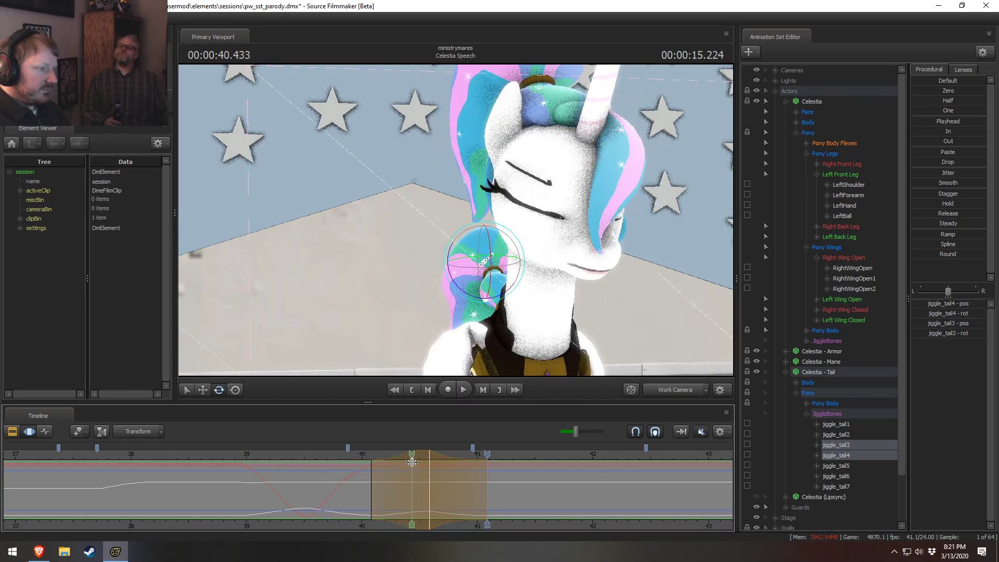
{"action": "key", "text": "space"}
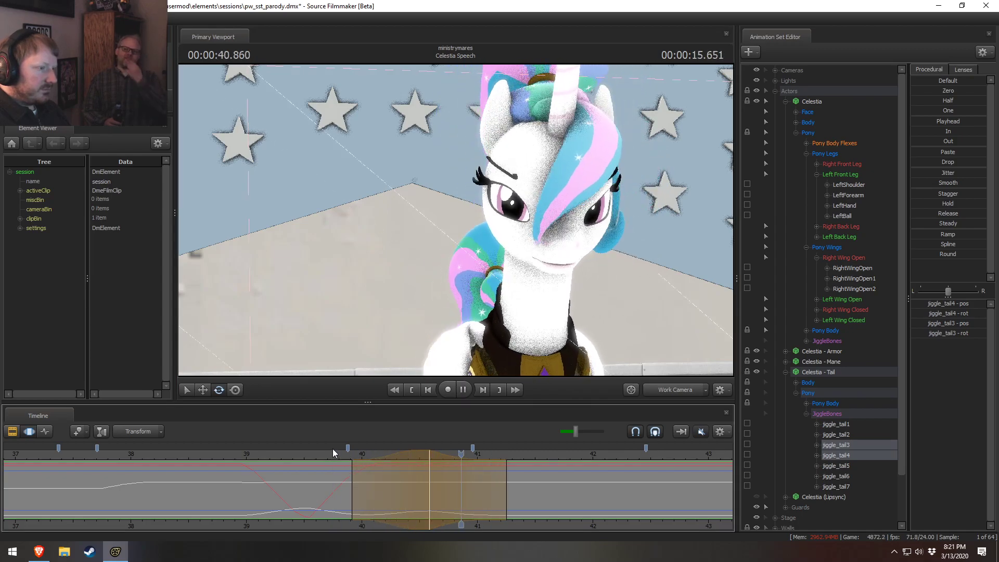
Step: Replay the tail movement from about 39.7 seconds and adjust the jiggle_tail3 and jiggle_tail4 selection to end at about 41.3 seconds
{"action": "key", "text": "space"}
{"action": "left_click_drag", "start_coordinate": [398, 456], "coordinate": [405, 456]}
{"action": "scroll", "coordinate": [406, 456], "scroll_direction": "up", "scroll_amount": 3}
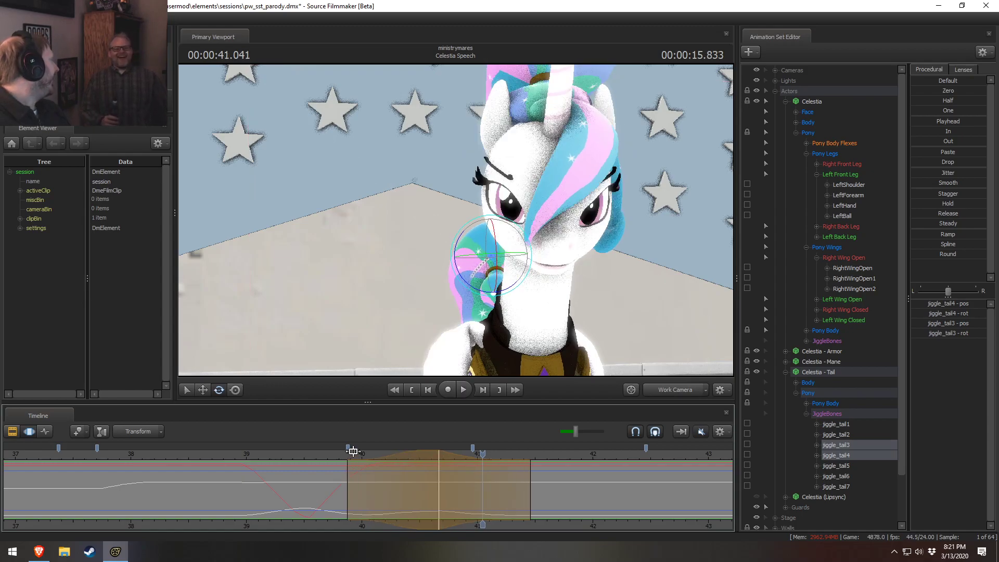
{"action": "left_click", "coordinate": [329, 459]}
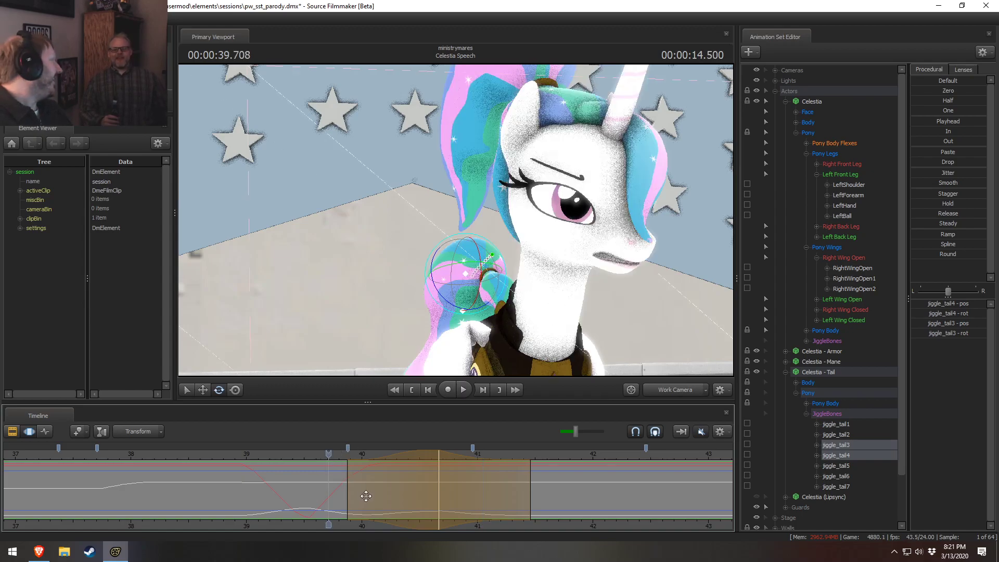
{"action": "key", "text": "space"}
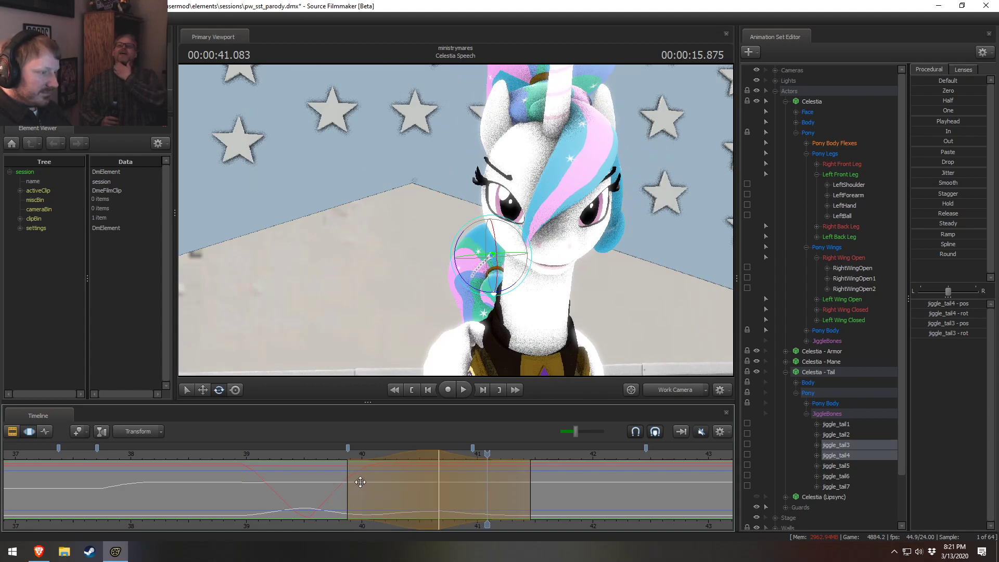
{"action": "scroll", "coordinate": [404, 477], "scroll_direction": "down", "scroll_amount": 2, "text": "shift"}
{"action": "left_click_drag", "start_coordinate": [426, 454], "coordinate": [463, 455]}
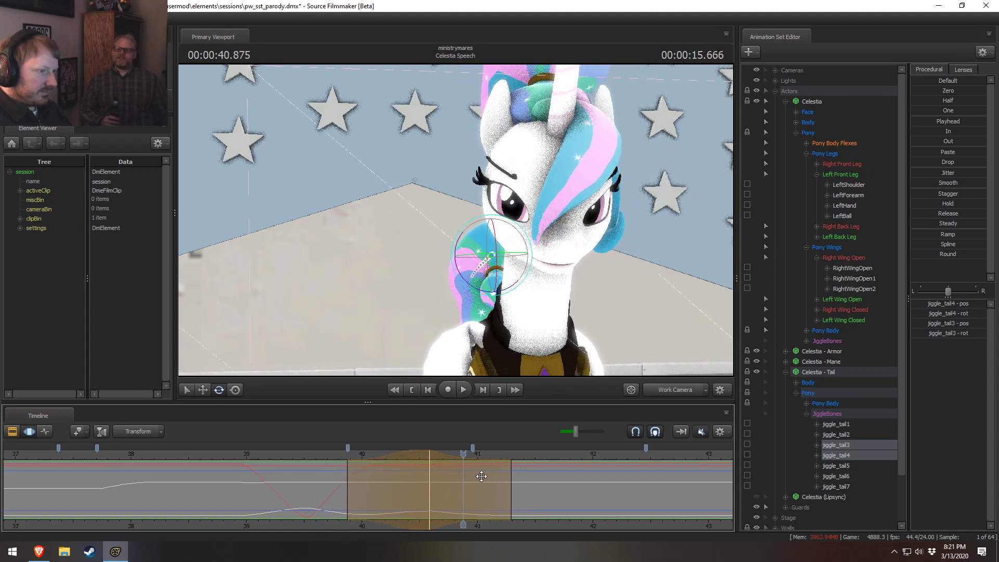
Step: Make a time selection of about 40.4 to 41.7 seconds around 41.041, rotate jiggle_tail3 and jiggle_tail4 slightly, and replay
{"action": "left_click", "coordinate": [481, 476]}
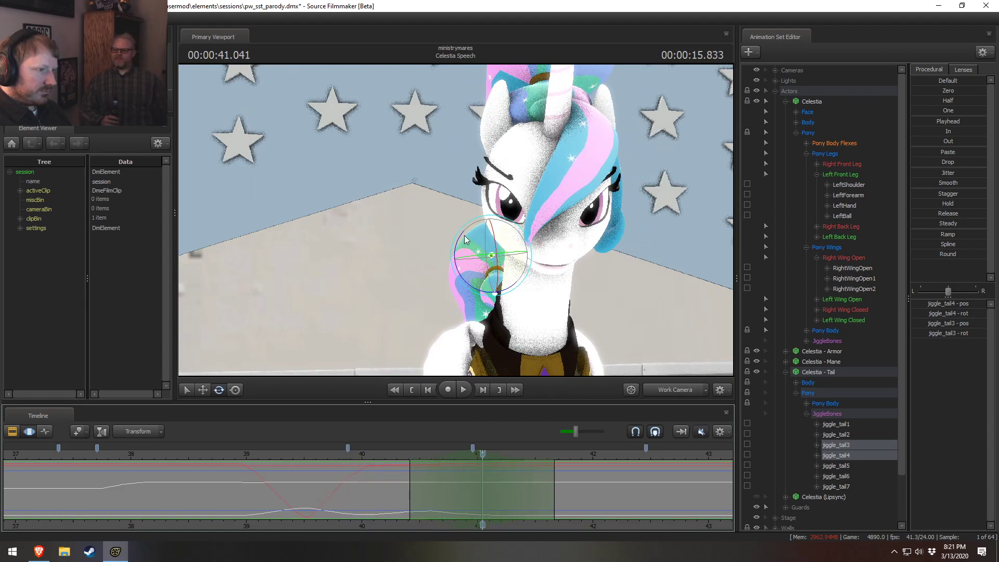
{"action": "left_click_drag", "start_coordinate": [466, 240], "coordinate": [459, 239]}
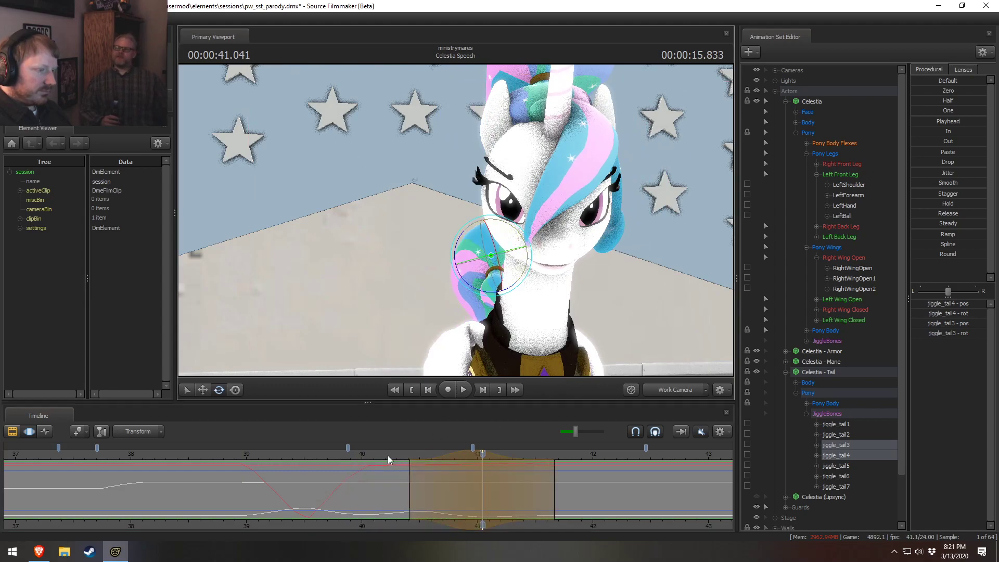
{"action": "key", "text": "space"}
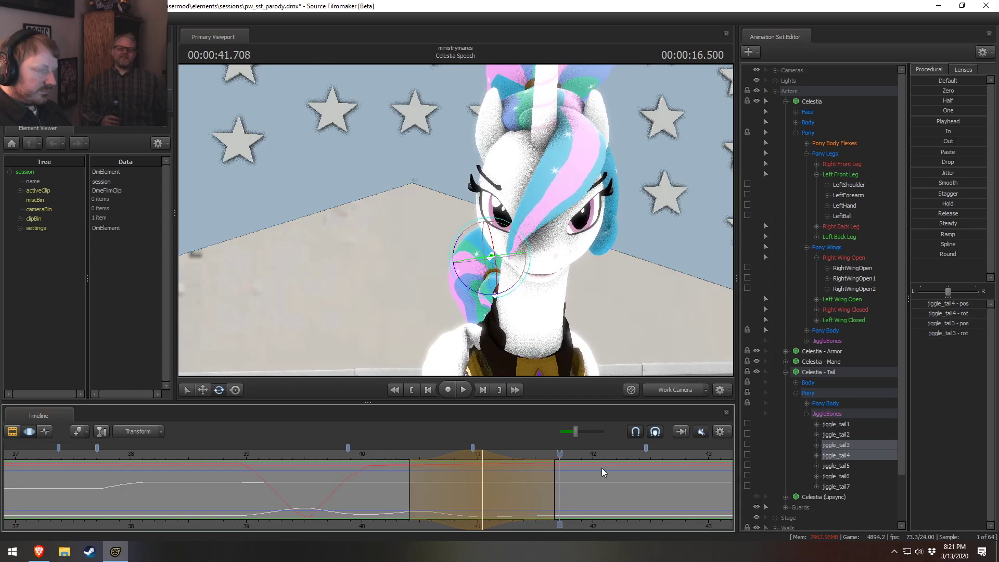
Step: Select only jiggle_tail4, make a time selection holding about 39.9 to 42 seconds with wide falloffs, and shift it slightly later
{"action": "left_click", "coordinate": [838, 448]}
{"action": "left_click", "coordinate": [838, 455]}
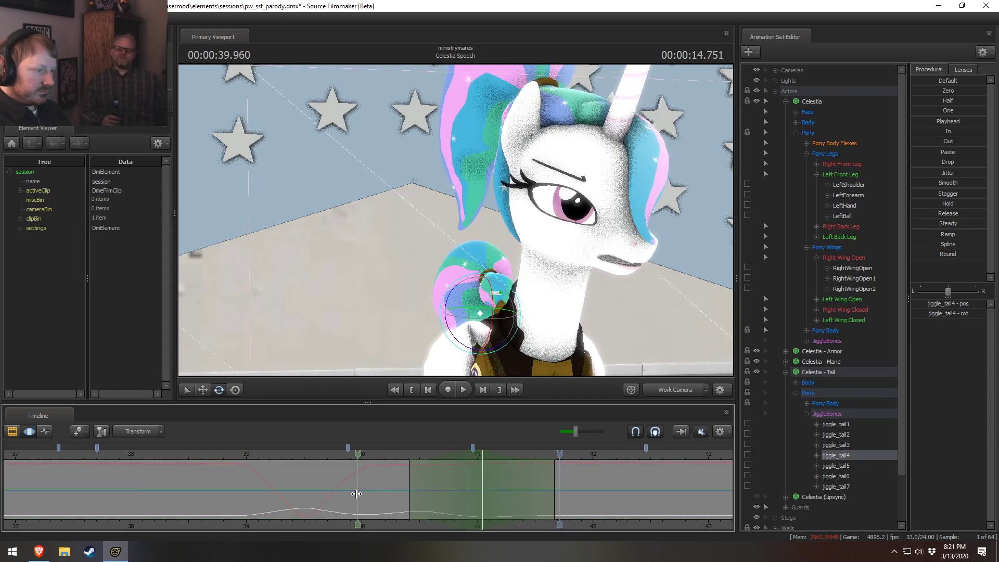
{"action": "left_click_drag", "start_coordinate": [348, 499], "coordinate": [591, 509], "text": "shift"}
{"action": "scroll", "coordinate": [591, 510], "scroll_direction": "up", "scroll_amount": 15, "text": "shift"}
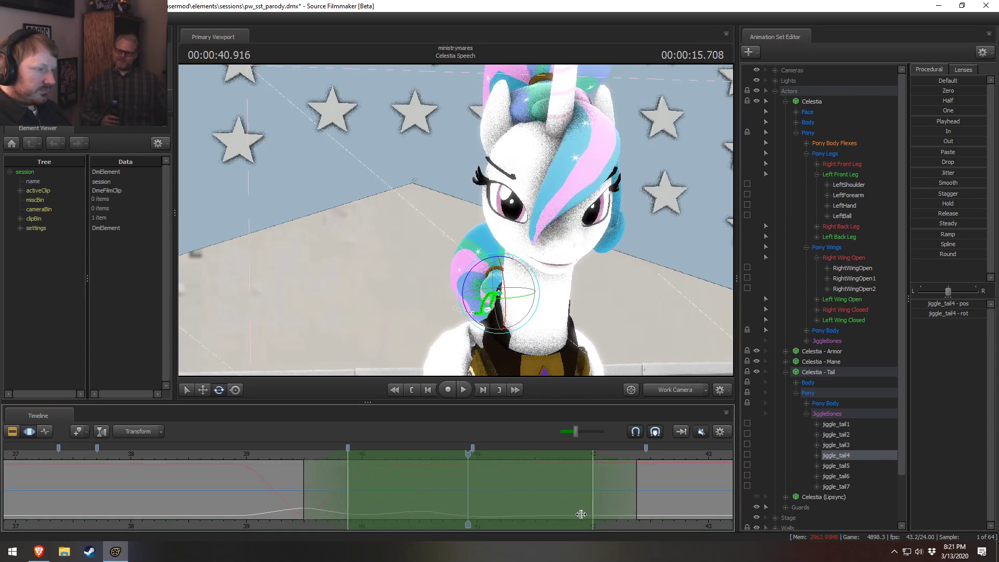
{"action": "left_click_drag", "start_coordinate": [512, 499], "coordinate": [514, 499]}
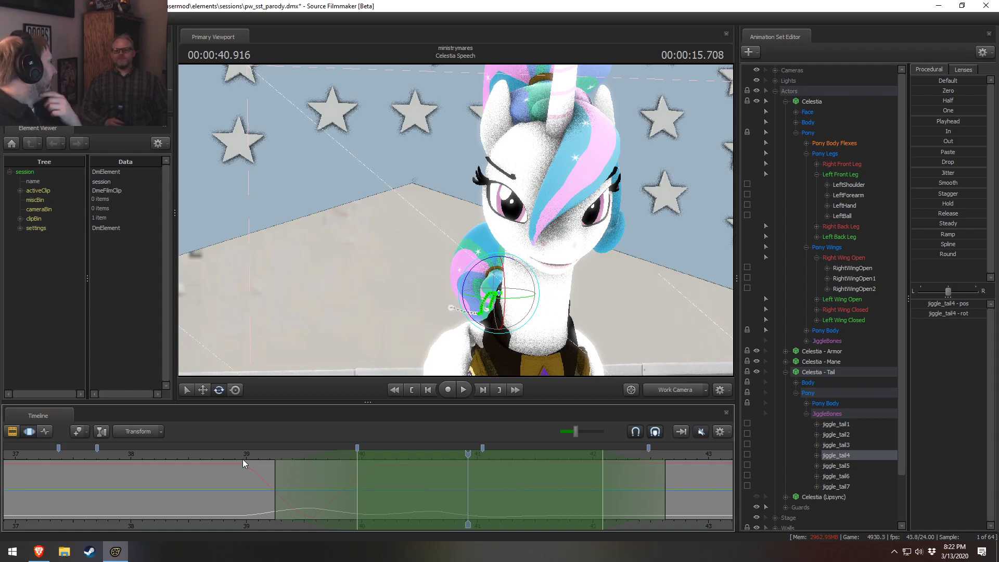
Step: Switch the viewport to the Main Camera and replay the tail movement from about 38.7 seconds
{"action": "left_click", "coordinate": [213, 456]}
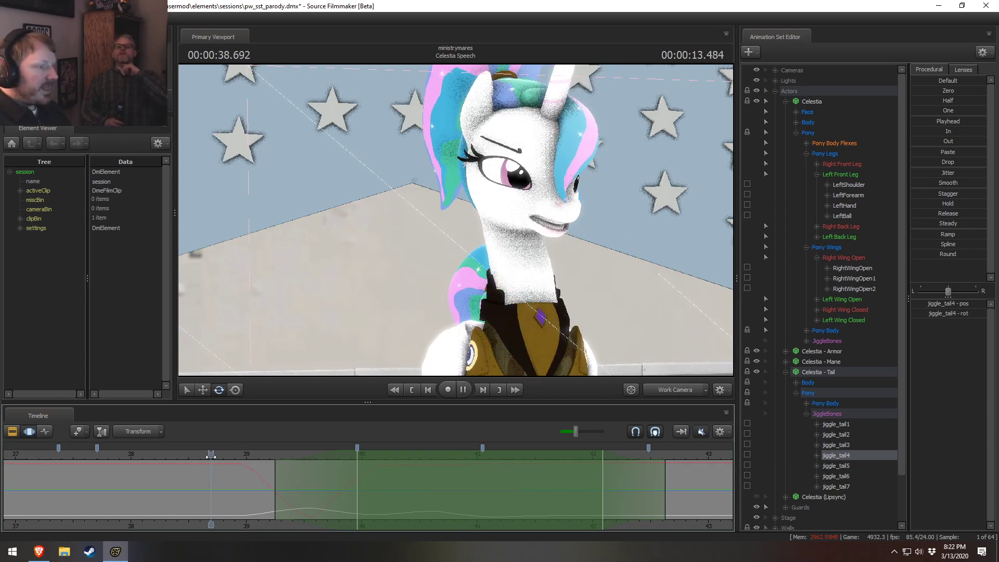
{"action": "left_click", "coordinate": [650, 390]}
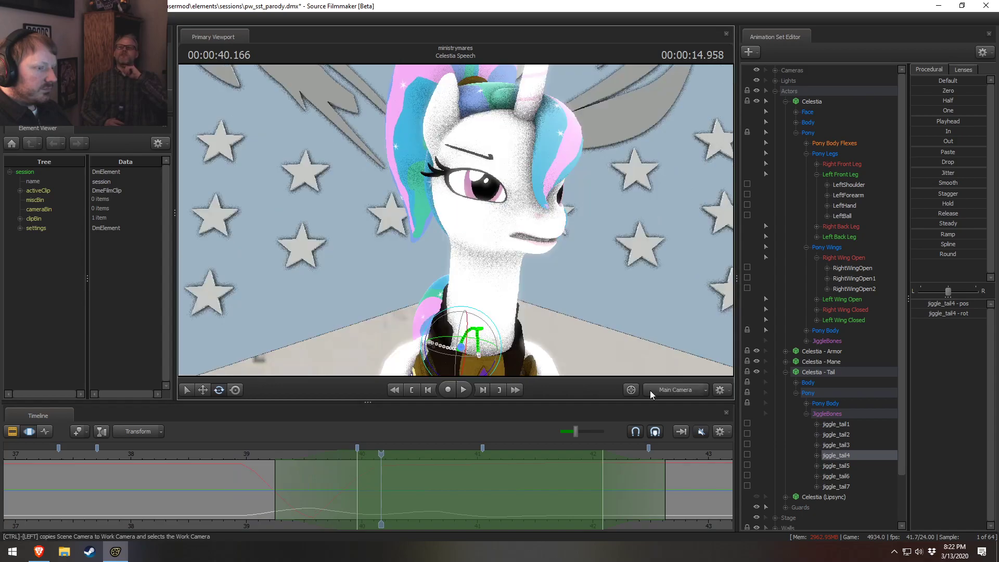
{"action": "left_click", "coordinate": [237, 451]}
{"action": "key", "text": "space"}
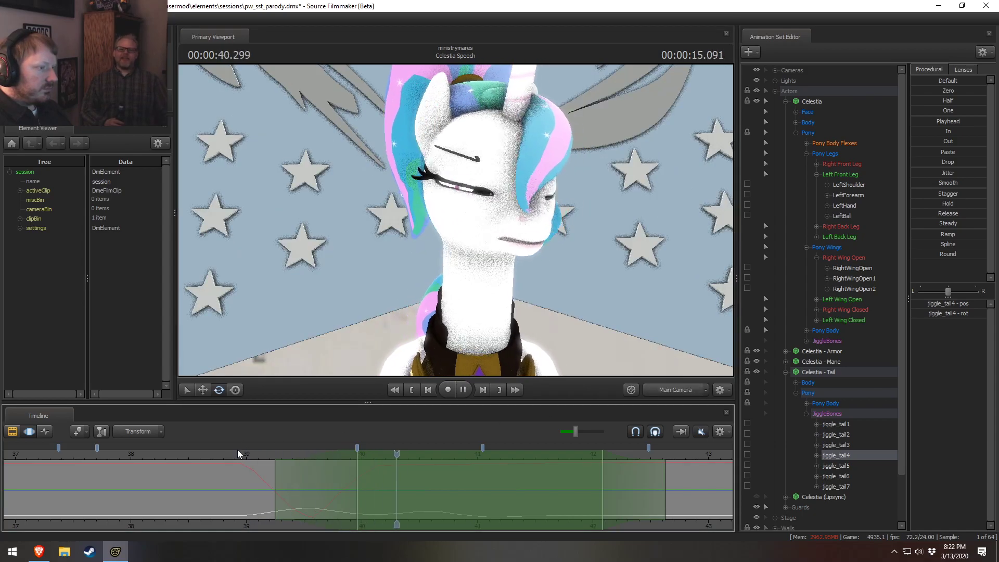
{"action": "key", "text": "space"}
{"action": "left_click_drag", "start_coordinate": [238, 450], "coordinate": [271, 450]}
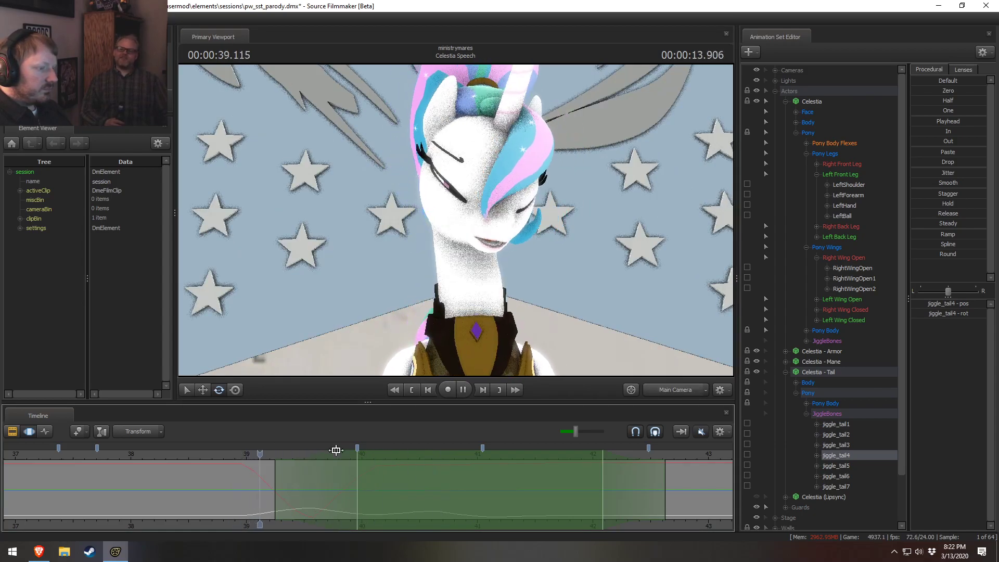
Step: Add jiggle_tail3 to the selection and smooth both bones with a procedural preset over a hold of about 39.2 to 40.3 seconds
{"action": "left_click", "coordinate": [845, 445], "text": "ctrl"}
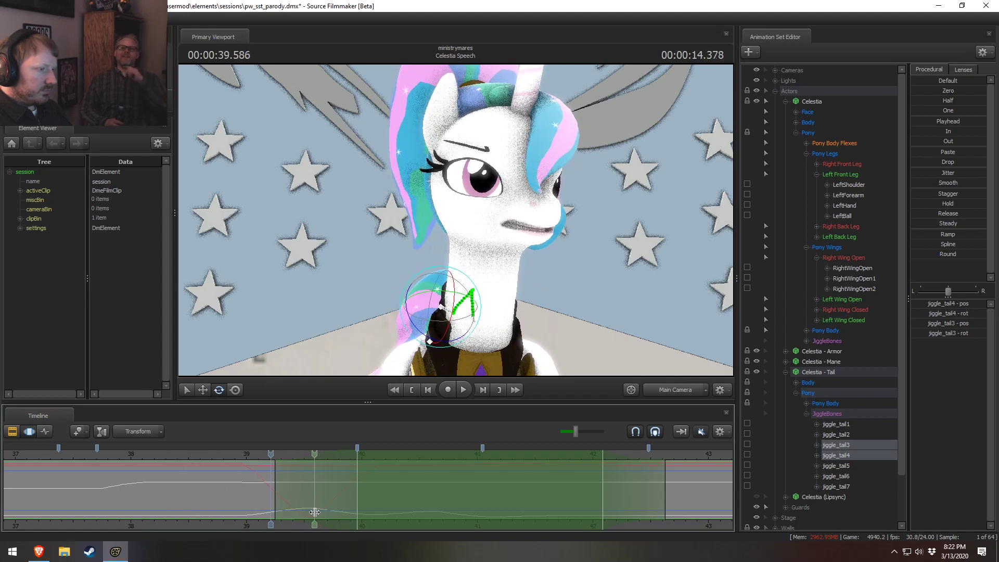
{"action": "left_click", "coordinate": [276, 510], "text": "shift"}
{"action": "left_click_drag", "start_coordinate": [265, 508], "coordinate": [401, 504], "text": "shift"}
{"action": "scroll", "coordinate": [401, 504], "scroll_direction": "up", "scroll_amount": 4, "text": "shift"}
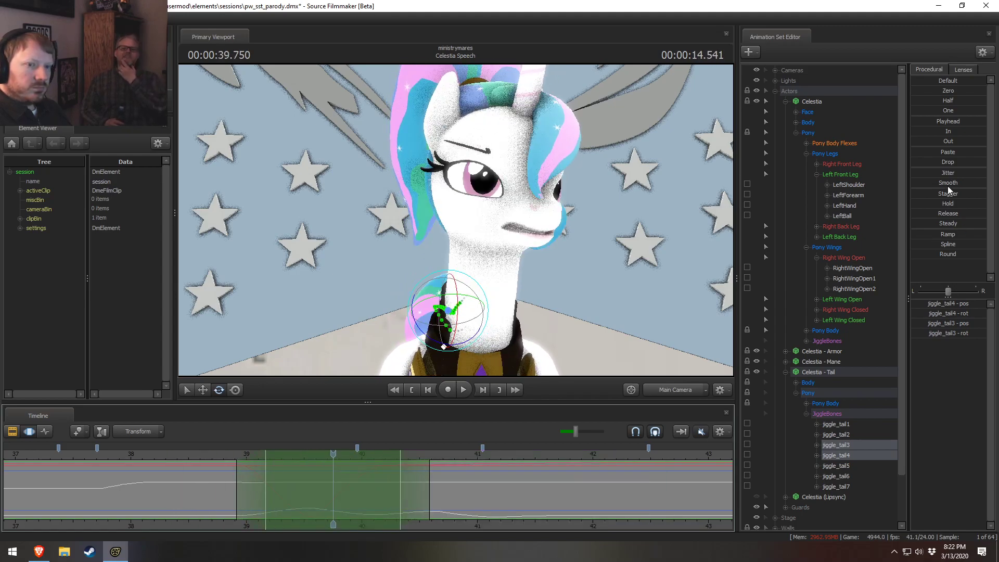
{"action": "left_click", "coordinate": [936, 254]}
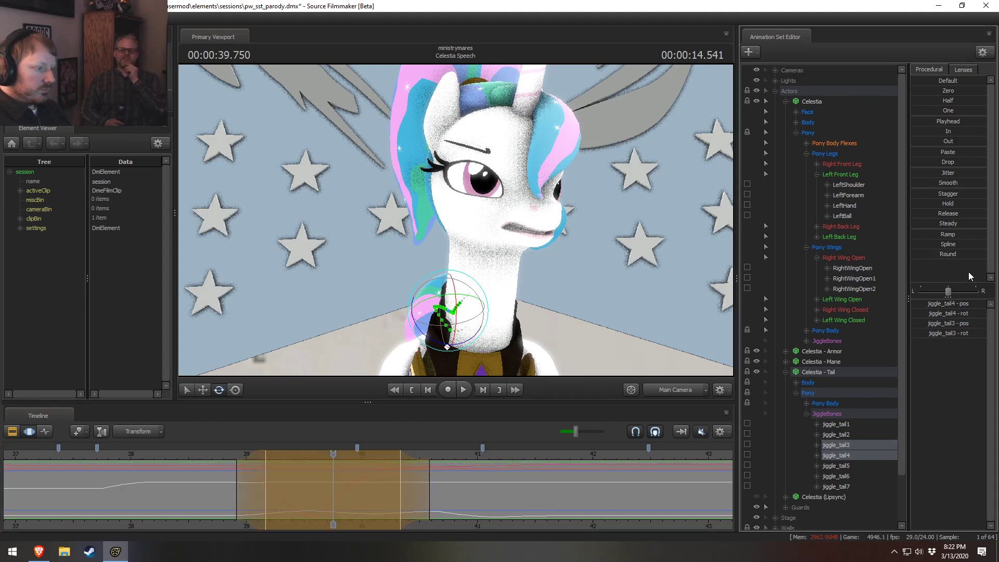
Step: Replay the smoothed jiggle_tail3 and jiggle_tail4 movement several times from about 38.5 to 38.7 seconds
{"action": "left_click", "coordinate": [212, 454]}
{"action": "key", "text": "space"}
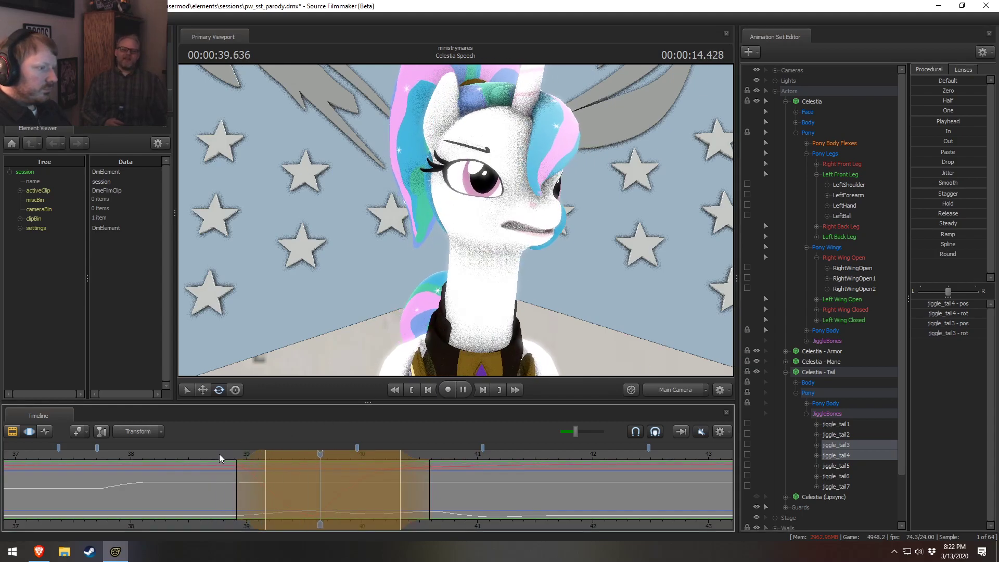
{"action": "key", "text": "space"}
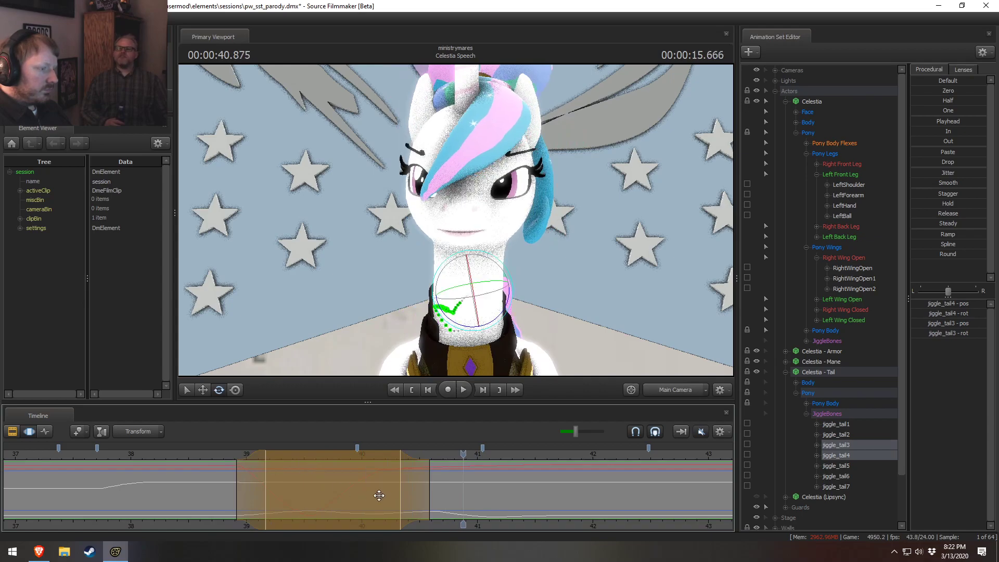
{"action": "key", "text": "space"}
{"action": "left_click", "coordinate": [210, 454]}
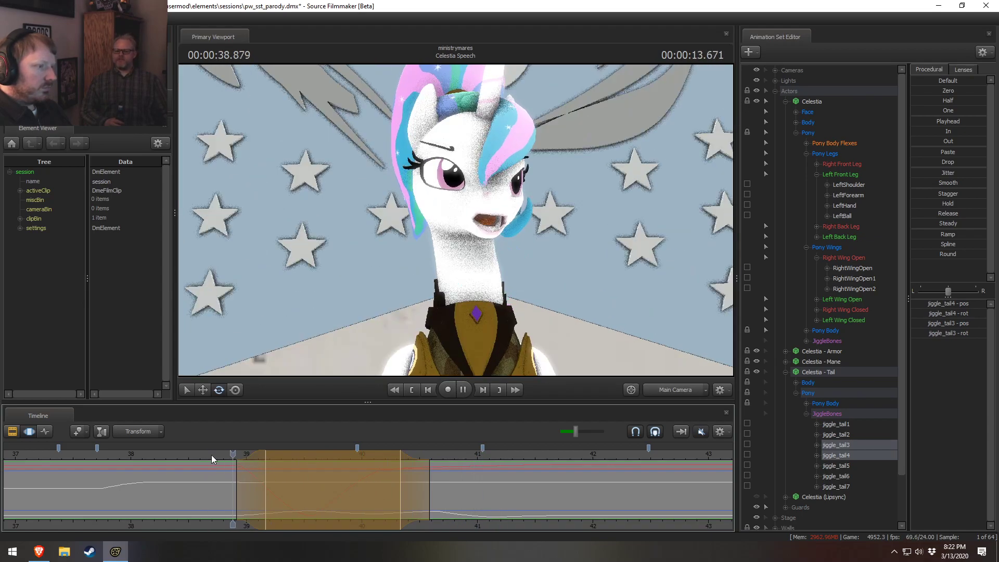
{"action": "left_click", "coordinate": [188, 452]}
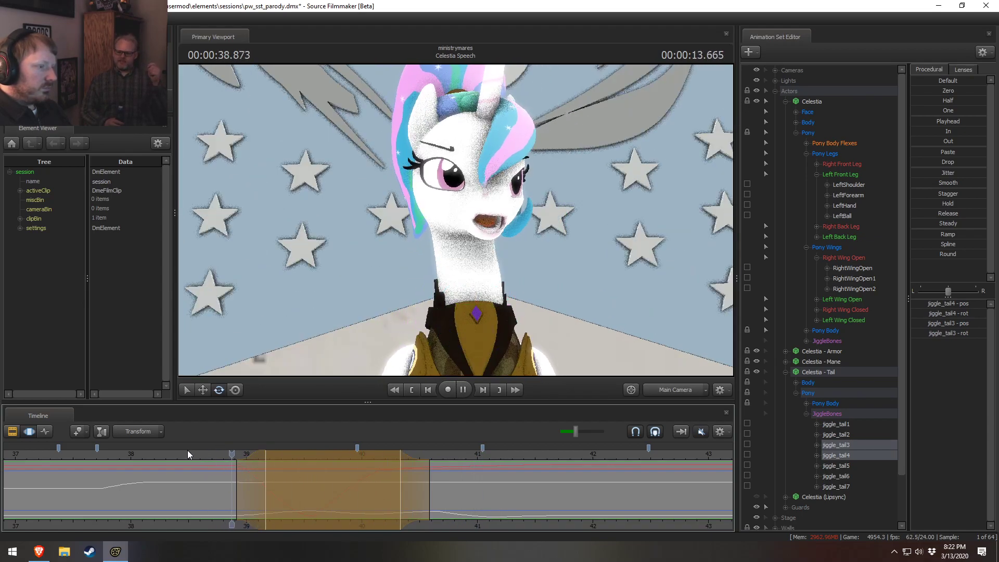
{"action": "key", "text": "space"}
Step: Make a time selection of about 38.8 to 39.6 seconds around 39.208 and rotate jiggle_tail3 alone within it
{"action": "left_click_drag", "start_coordinate": [187, 451], "coordinate": [271, 478]}
{"action": "left_click_drag", "start_coordinate": [271, 479], "coordinate": [272, 479], "text": "shift"}
{"action": "scroll", "coordinate": [272, 478], "scroll_direction": "up", "scroll_amount": 9, "text": "shift"}
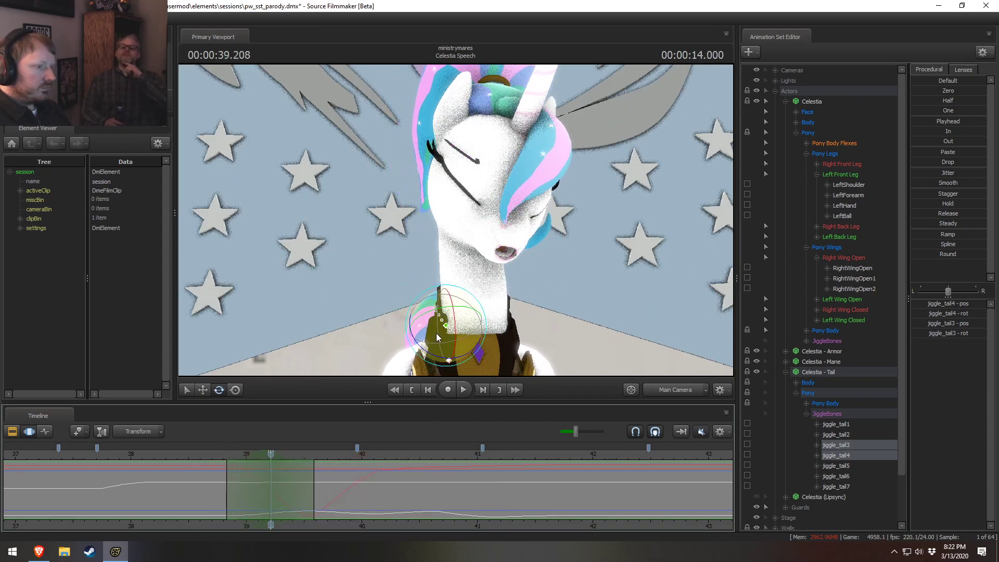
{"action": "left_click", "coordinate": [445, 328], "text": "ctrl"}
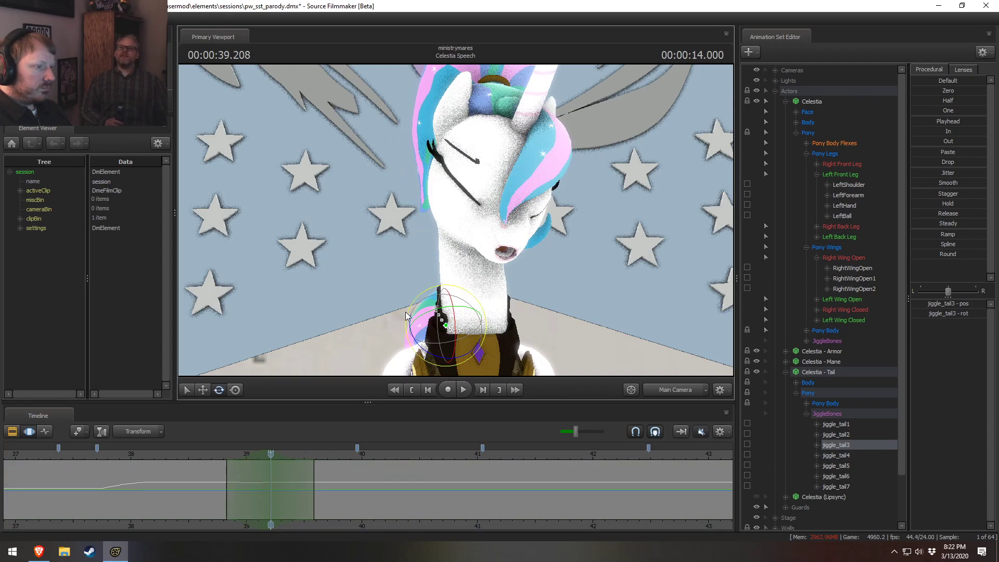
{"action": "left_click_drag", "start_coordinate": [406, 315], "coordinate": [408, 328]}
Step: Replay the jiggle_tail3 rotation from about 38.7 seconds and review the tail again from about 39.9 seconds
{"action": "key", "text": "space"}
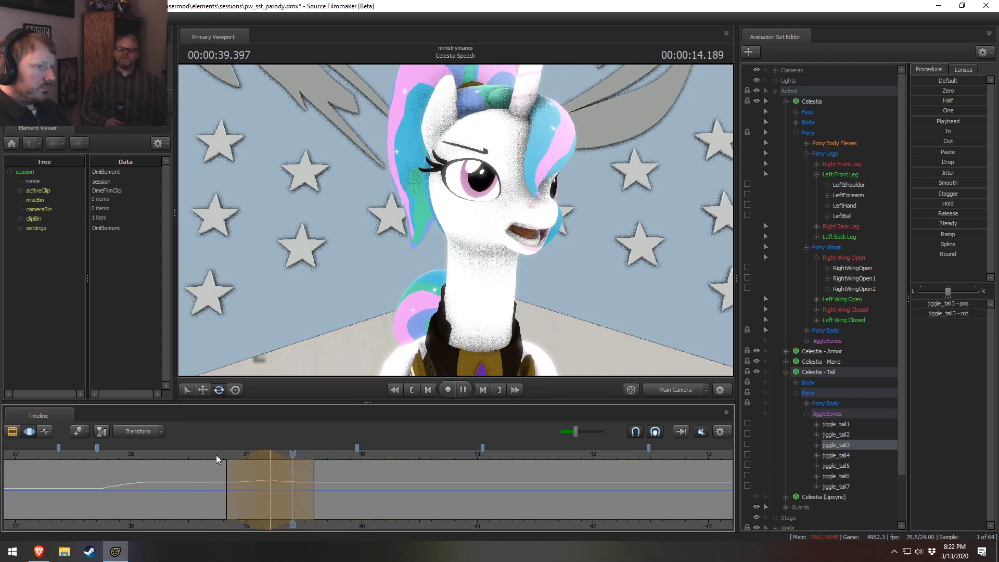
{"action": "left_click", "coordinate": [217, 454]}
{"action": "key", "text": "space"}
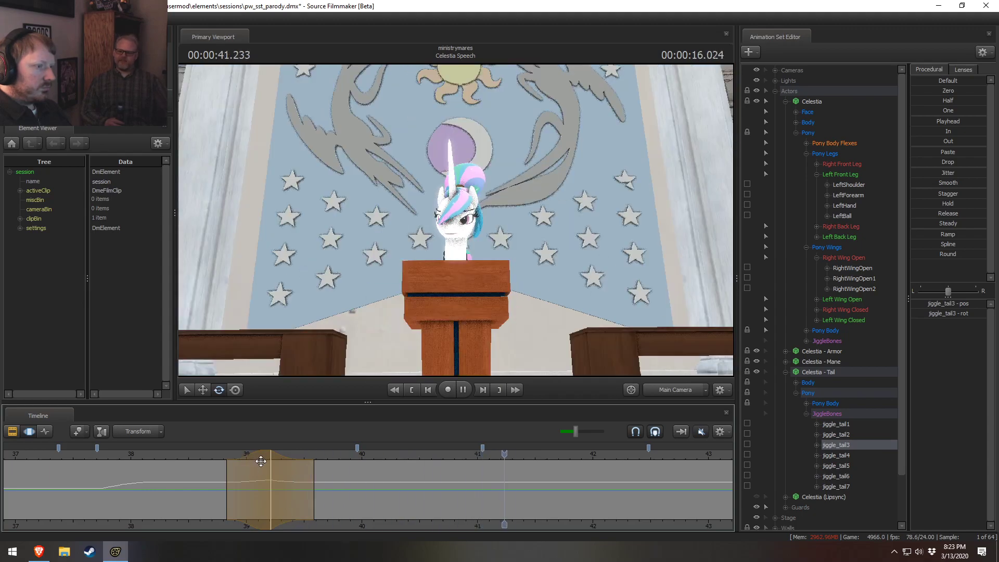
{"action": "left_click", "coordinate": [350, 453]}
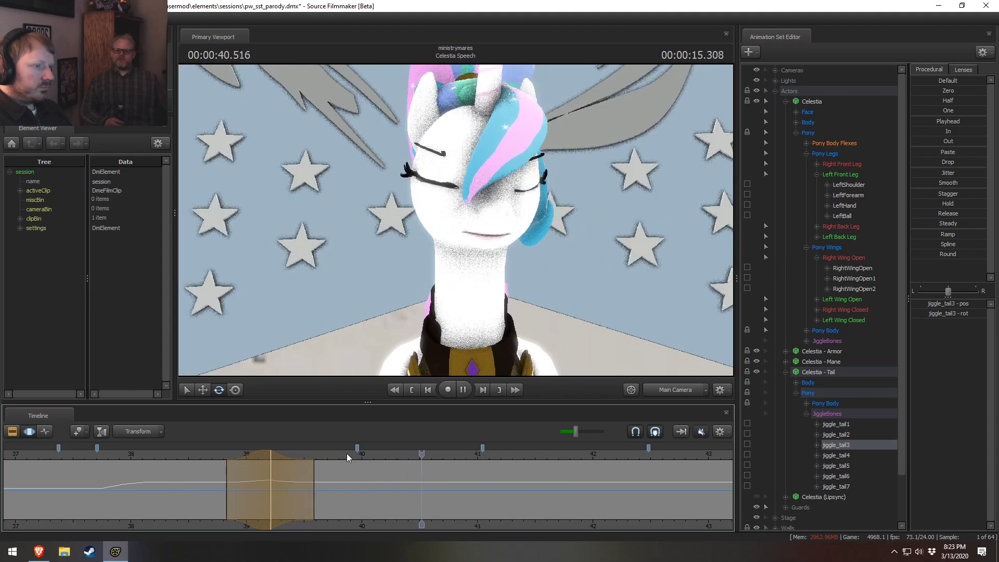
{"action": "left_click", "coordinate": [347, 453]}
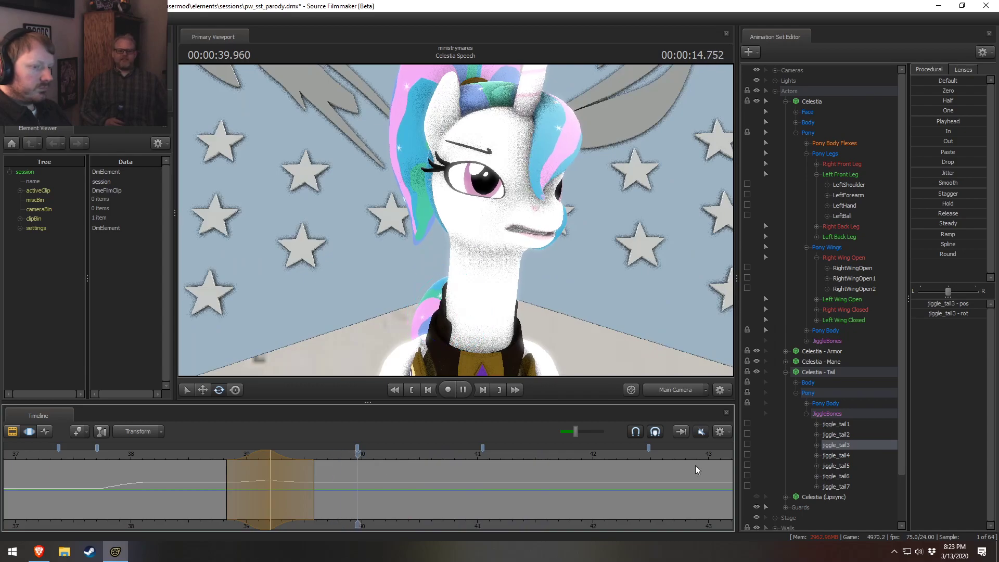
{"action": "key", "text": "space"}
Step: Select jiggle_tail4 and make a time selection holding about 40.1 to 41.1 seconds, with falloffs reaching about 39.8 and 41.4 seconds
{"action": "left_click", "coordinate": [836, 455]}
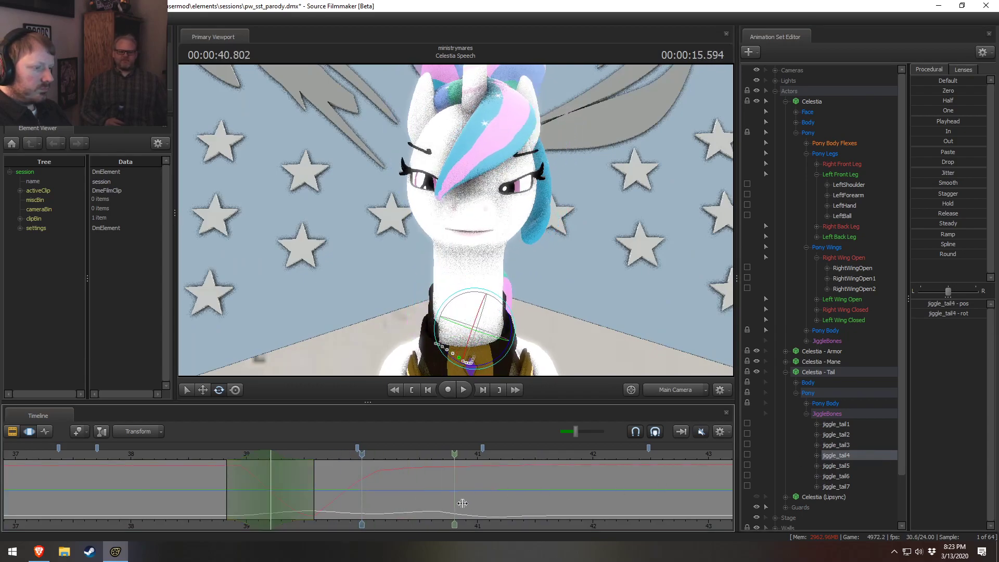
{"action": "left_click_drag", "start_coordinate": [373, 506], "coordinate": [372, 506], "text": "shift"}
{"action": "scroll", "coordinate": [413, 503], "scroll_direction": "up", "scroll_amount": 7, "text": "shift"}
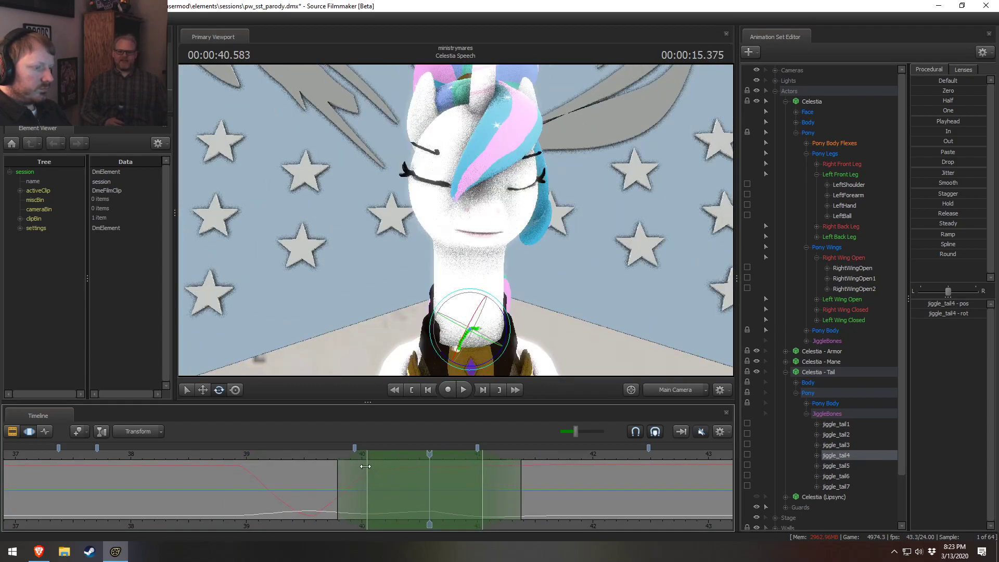
Step: Try pulling the end of jiggle_tail4's held range in to about 40.9 seconds, replay it, and undo the timing change
{"action": "key", "text": "space"}
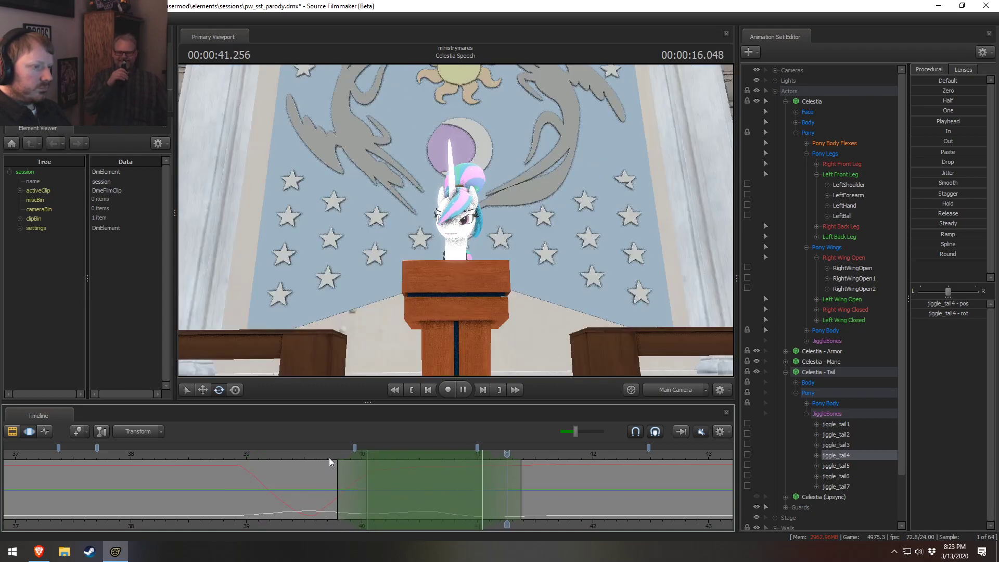
{"action": "key", "text": "space"}
{"action": "left_click_drag", "start_coordinate": [478, 502], "coordinate": [464, 500]}
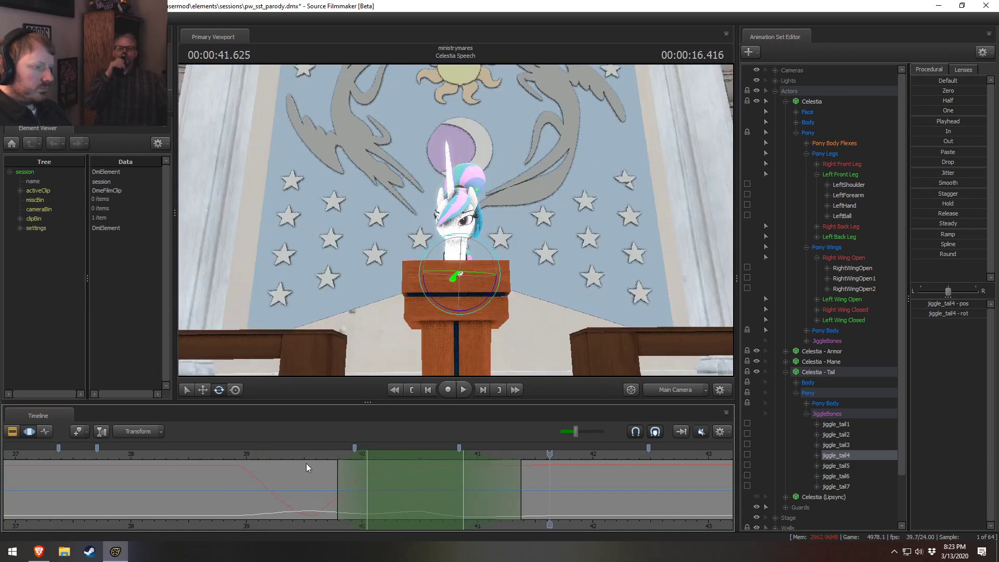
{"action": "left_click", "coordinate": [323, 454]}
{"action": "key", "text": "space"}
{"action": "key", "text": "space"}
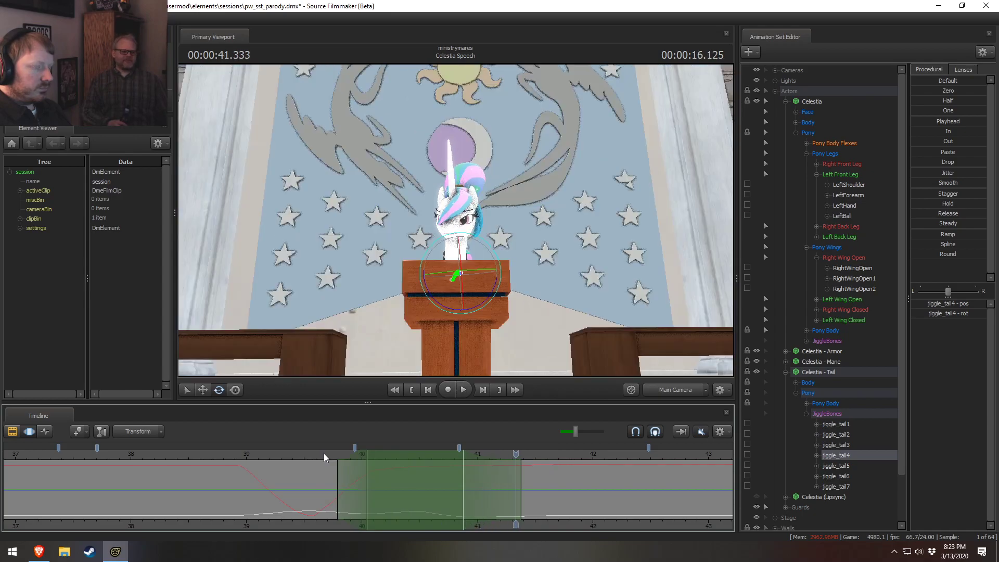
{"action": "key", "text": "ctrl+z"}
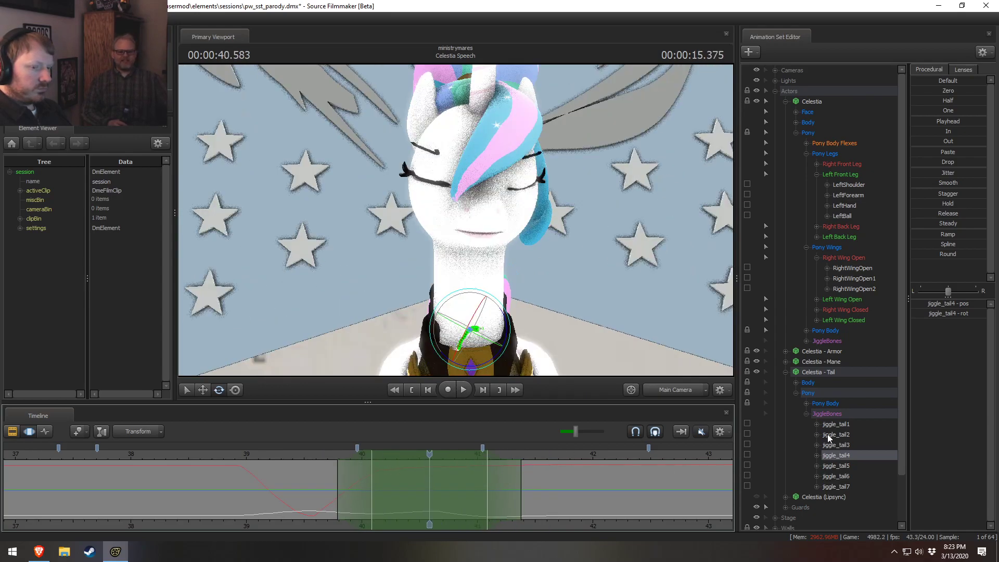
Step: Replay the tail movement through the Main Camera from about 39.6 seconds
{"action": "left_click", "coordinate": [316, 452]}
{"action": "key", "text": "space"}
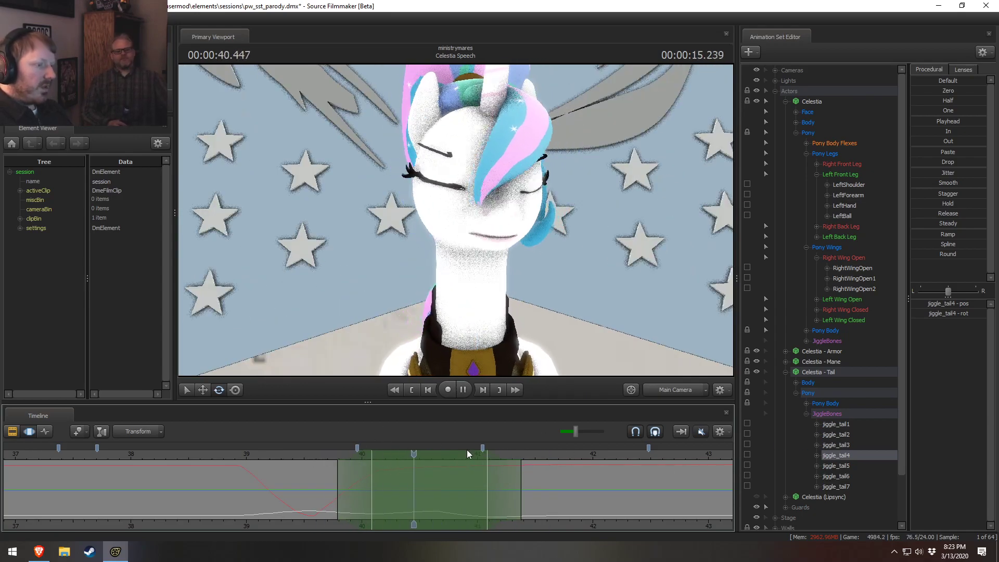
{"action": "key", "text": "space"}
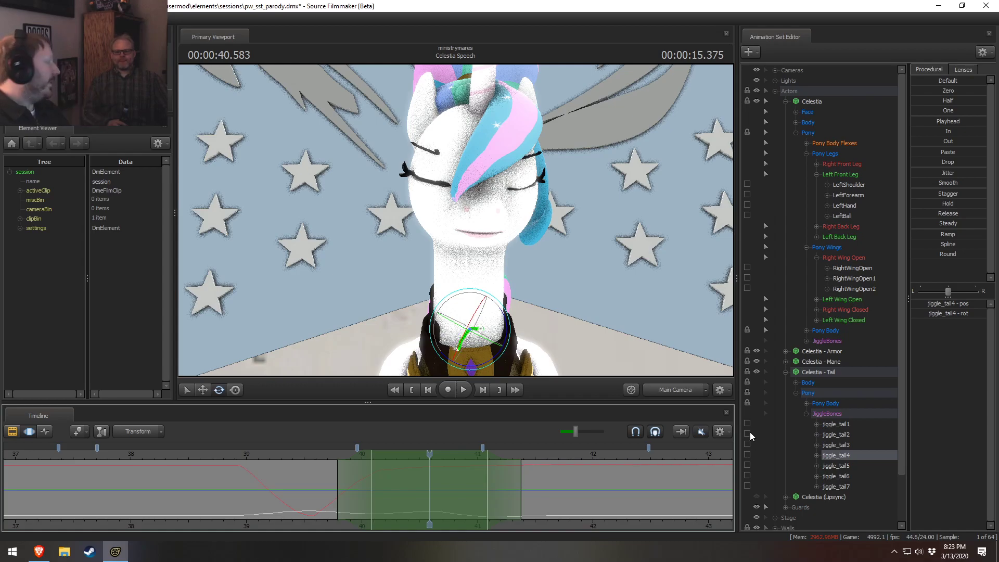
Step: Play the end of the shot through the Main Camera from about 40.6 to 43.1 seconds
{"action": "middle_click_drag", "start_coordinate": [663, 526], "coordinate": [467, 491]}
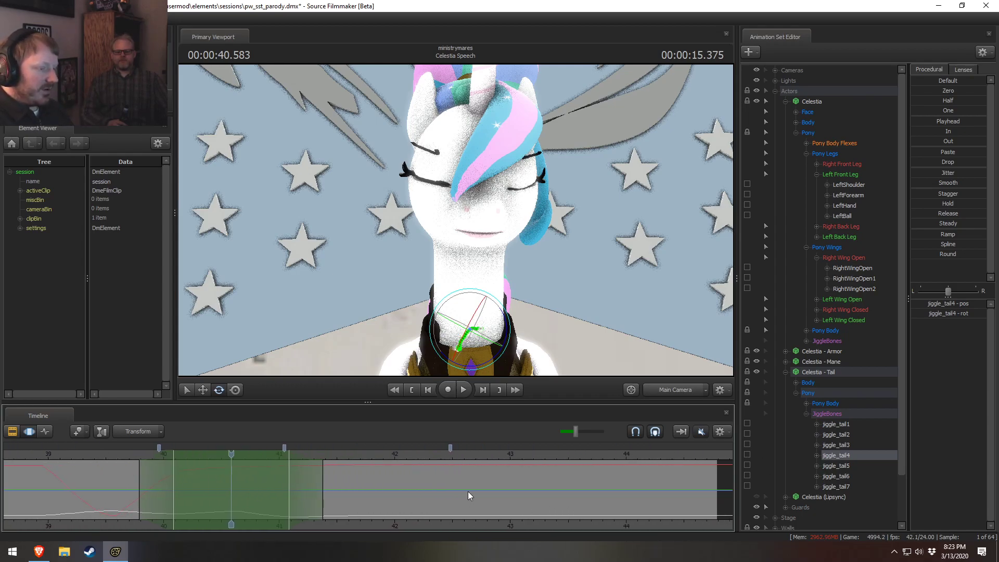
{"action": "scroll", "coordinate": [478, 488], "scroll_direction": "down", "scroll_amount": 4}
{"action": "scroll", "coordinate": [479, 488], "scroll_direction": "up", "scroll_amount": 3}
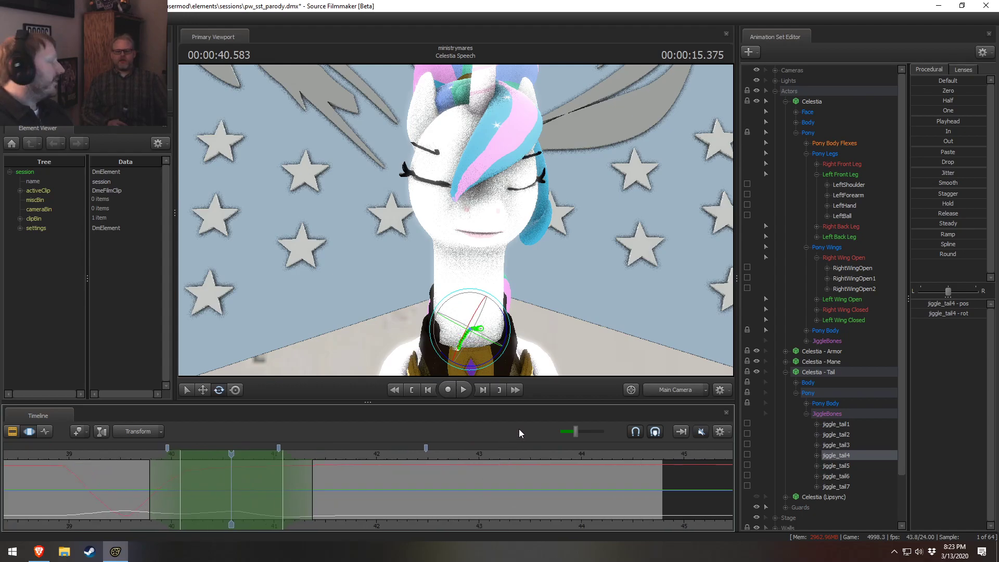
{"action": "key", "text": "space"}
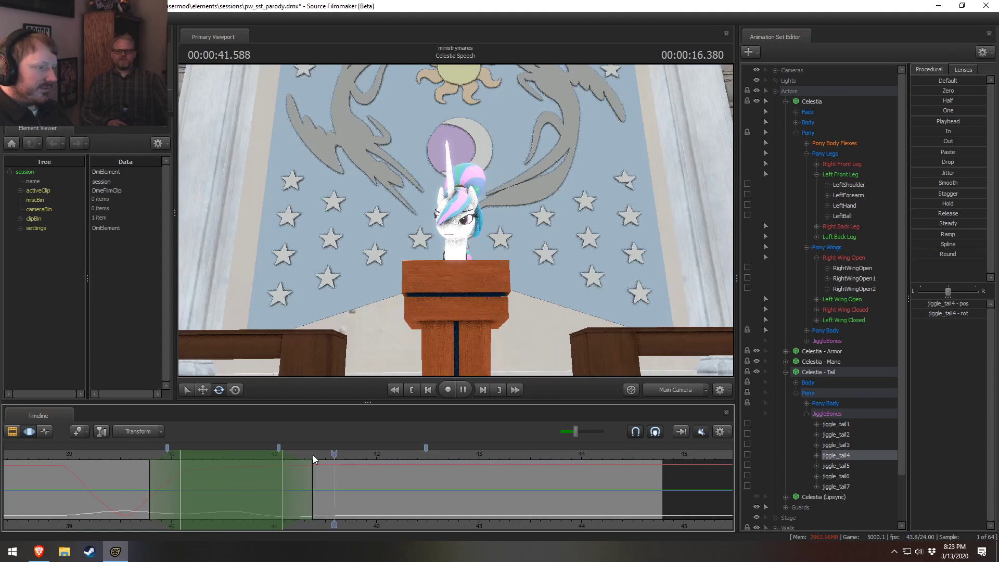
{"action": "key", "text": "space"}
{"action": "scroll", "coordinate": [180, 471], "scroll_direction": "down", "scroll_amount": 2}
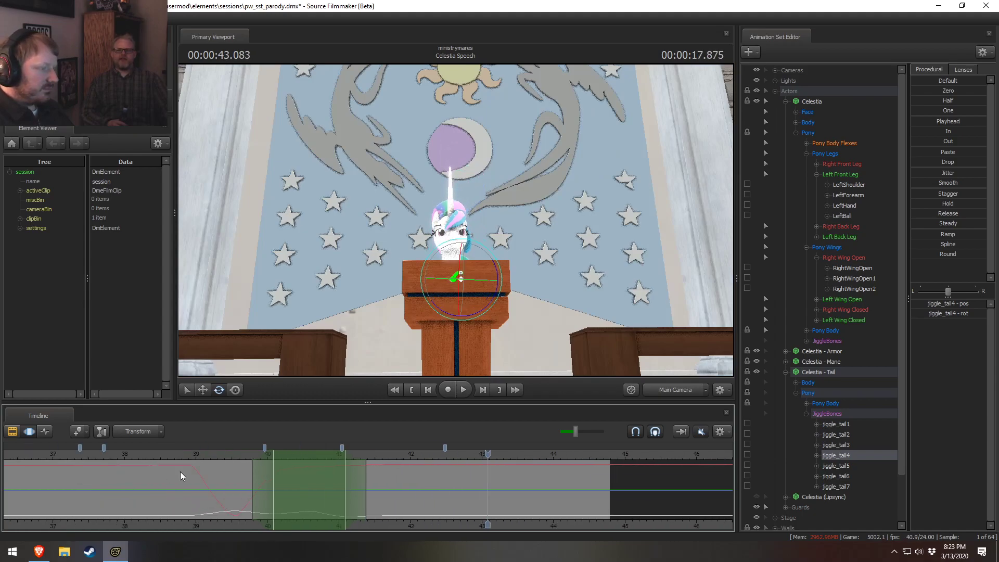
Step: Play the opening of the Celestia Speech shot from about 25.4 to 29.5 seconds
{"action": "scroll", "coordinate": [179, 471], "scroll_direction": "down", "scroll_amount": 4}
{"action": "left_click", "coordinate": [188, 457]}
{"action": "key", "text": "space"}
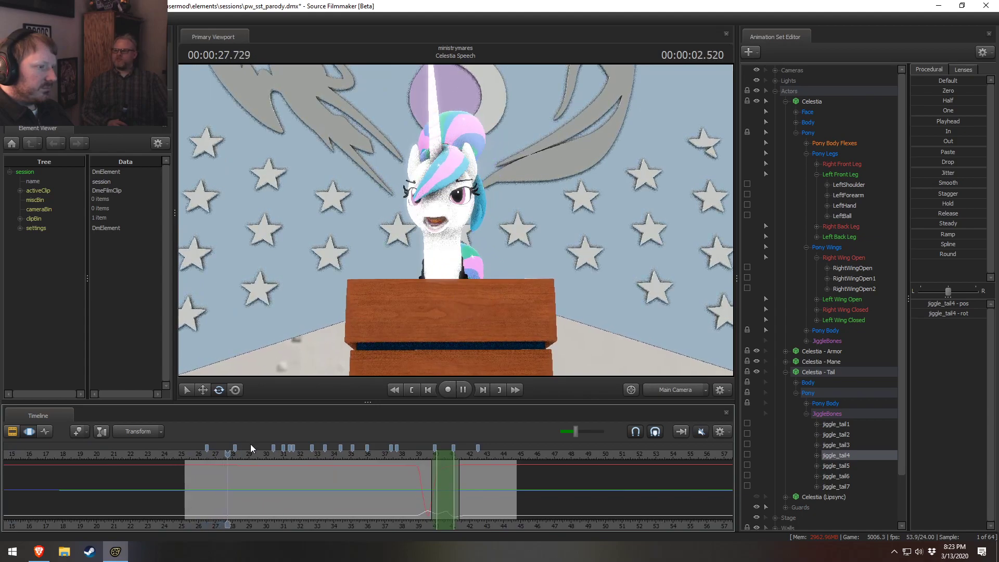
{"action": "key", "text": "space"}
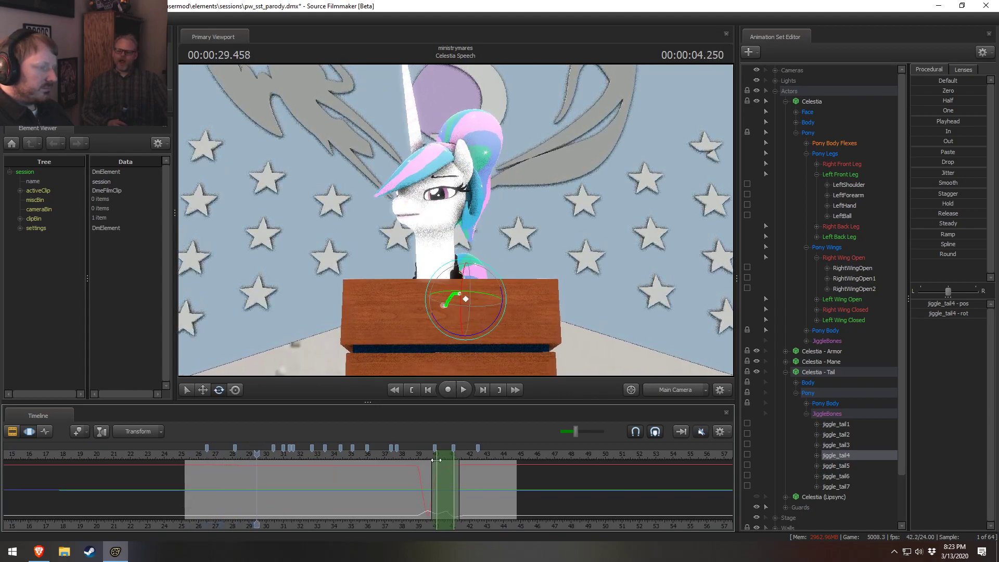
Step: In the Work Camera, make a time selection around 28.9 seconds, spanning about 28.4 to 29.4, and rotate jiggle_tail4
{"action": "left_click", "coordinate": [676, 390]}
{"action": "scroll", "coordinate": [287, 469], "scroll_direction": "up", "scroll_amount": 4}
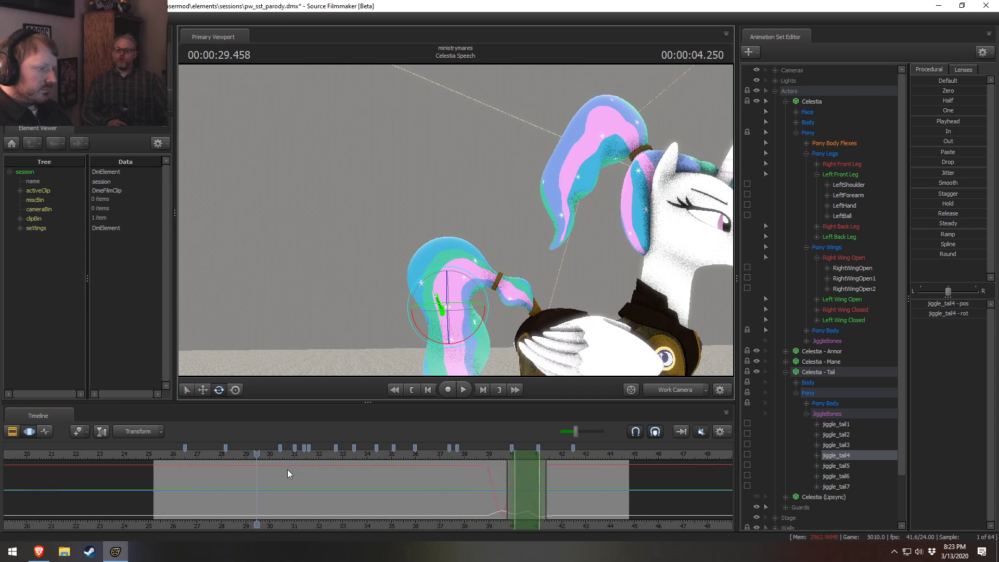
{"action": "left_click_drag", "start_coordinate": [287, 469], "coordinate": [237, 493]}
{"action": "left_click", "coordinate": [461, 277], "text": "ctrl"}
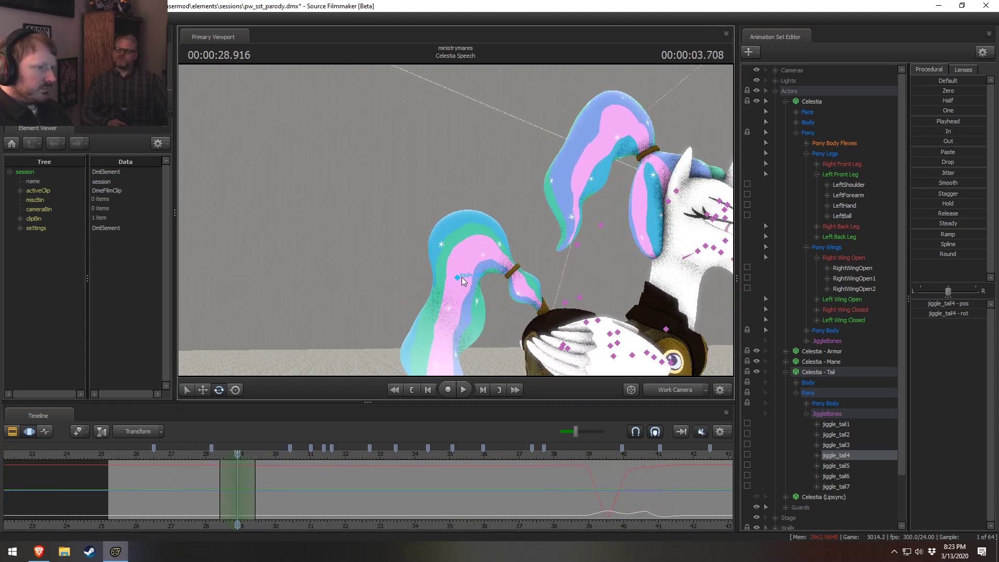
{"action": "left_click_drag", "start_coordinate": [494, 287], "coordinate": [494, 276]}
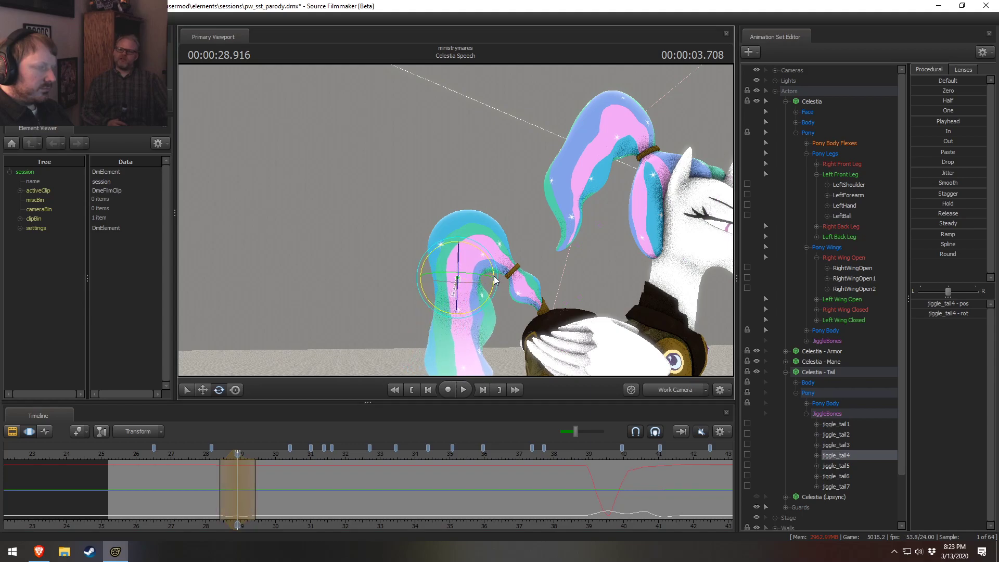
Step: Replay the jiggle_tail4 rotation, shorten its time selection to about 28.4 to 29.3 seconds, and replay the movement
{"action": "left_click", "coordinate": [203, 462]}
{"action": "key", "text": "space"}
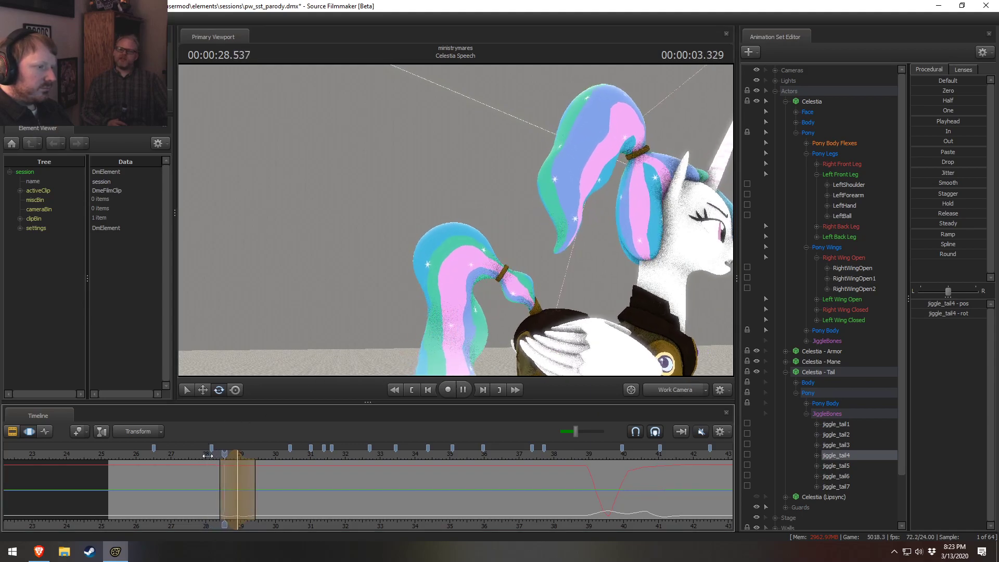
{"action": "key", "text": "space"}
{"action": "scroll", "coordinate": [209, 455], "scroll_direction": "up", "scroll_amount": 3}
{"action": "key", "text": "space"}
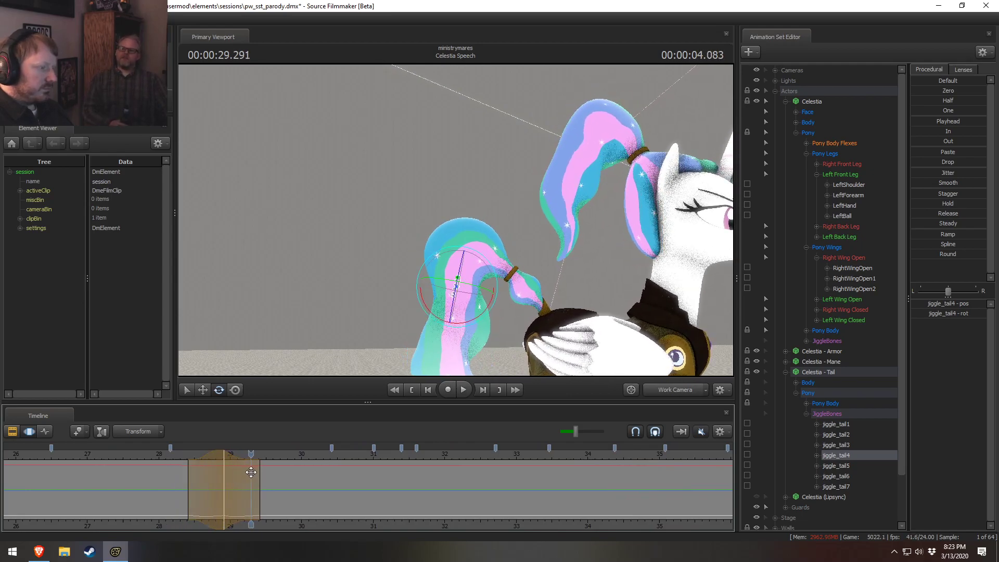
{"action": "left_click_drag", "start_coordinate": [259, 472], "coordinate": [254, 471]}
{"action": "left_click", "coordinate": [177, 455]}
{"action": "key", "text": "space"}
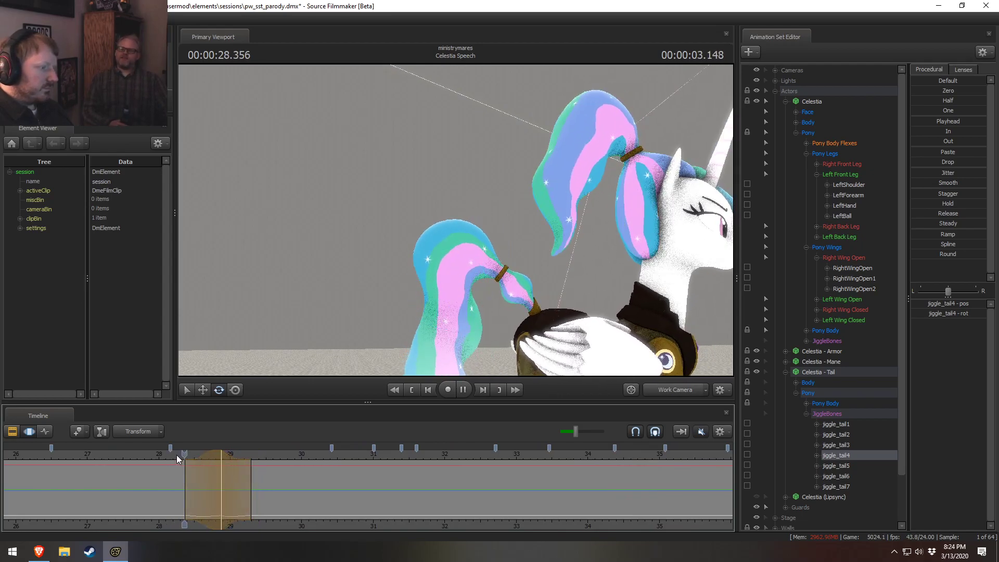
{"action": "key", "text": "space"}
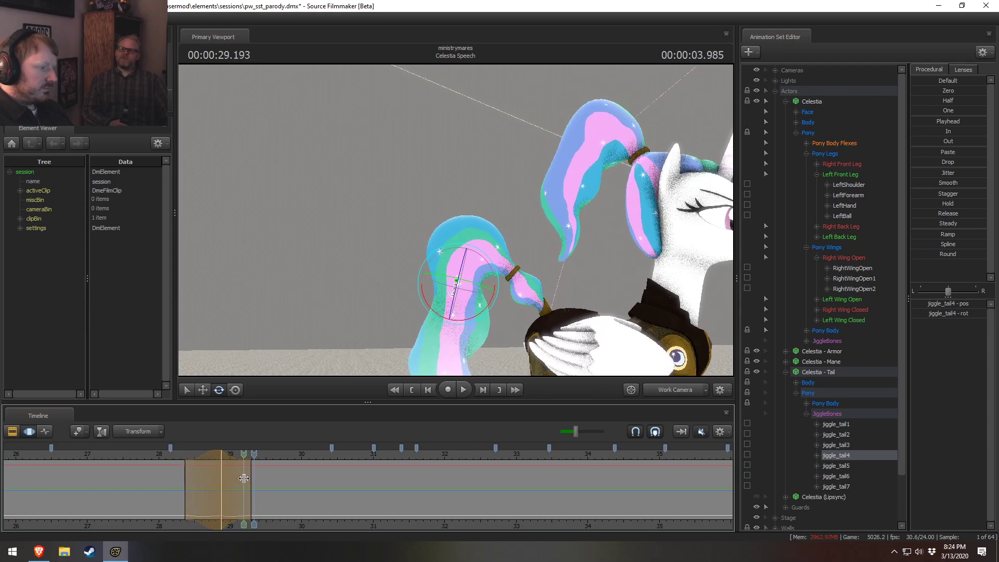
Step: Make a time selection around 29.2 seconds, spanning about 28.6 to 29.8, and rotate jiggle_tail3 within it
{"action": "left_click", "coordinate": [244, 476], "text": "shift"}
{"action": "scroll", "coordinate": [245, 477], "scroll_direction": "up", "scroll_amount": 6, "text": "shift"}
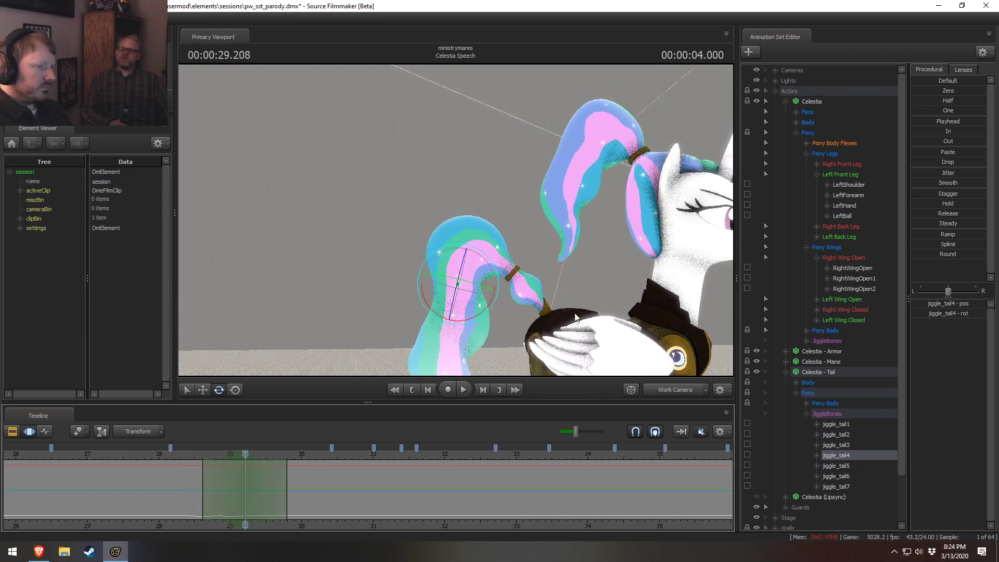
{"action": "left_click", "coordinate": [838, 445]}
{"action": "left_click_drag", "start_coordinate": [476, 285], "coordinate": [473, 286]}
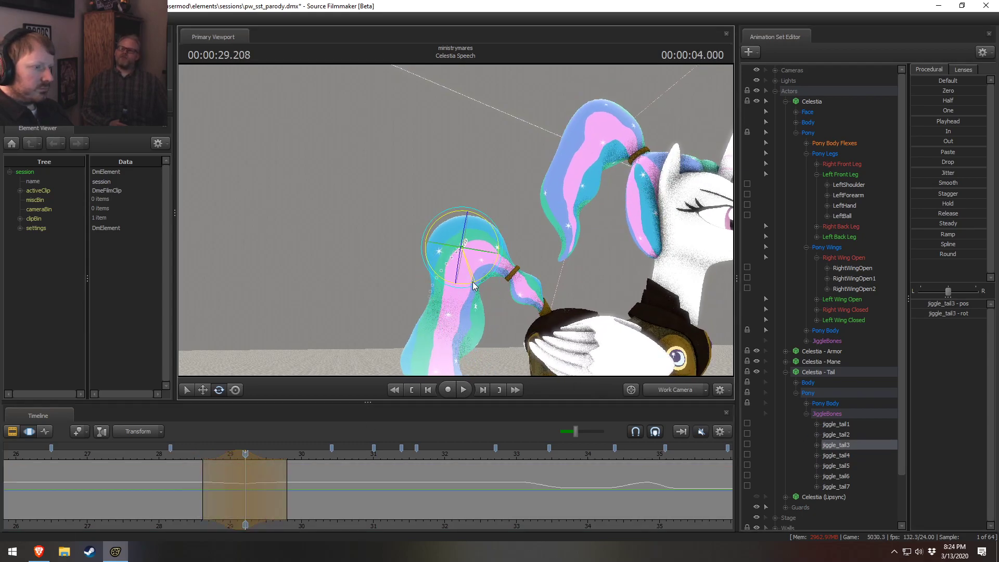
Step: Replay the jiggle_tail3 rotation in the Work Camera and return the playhead to 28 seconds
{"action": "left_click", "coordinate": [191, 454]}
{"action": "key", "text": "space"}
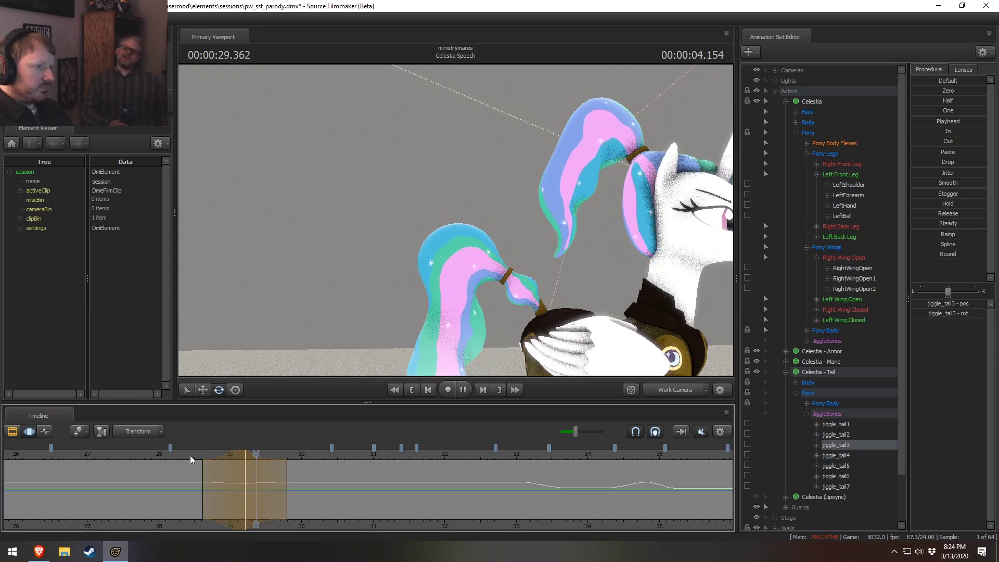
{"action": "key", "text": "space"}
{"action": "left_click", "coordinate": [159, 454]}
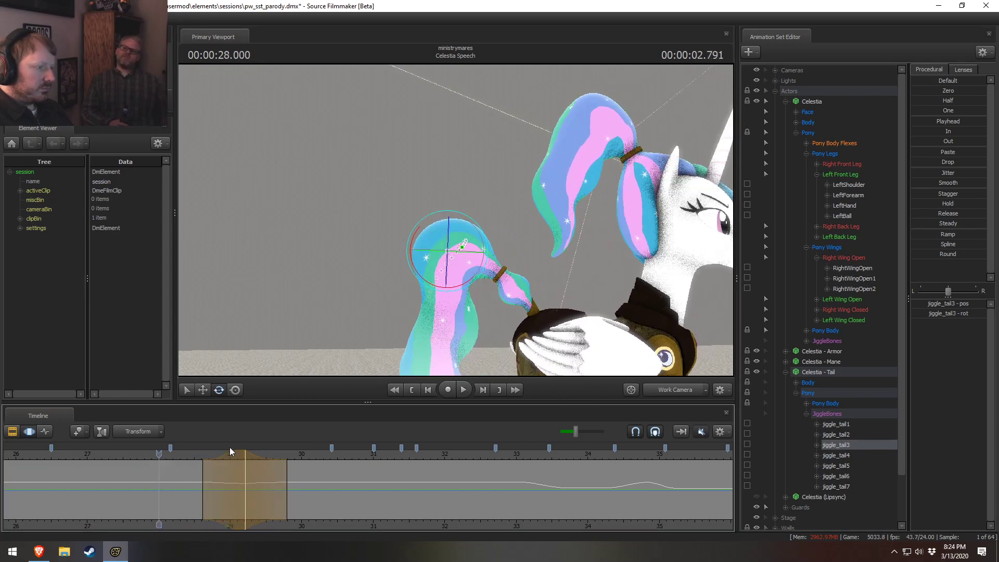
Step: Review the tail through the Main Camera from about 28 seconds up to about 40 seconds
{"action": "left_click", "coordinate": [669, 388]}
{"action": "key", "text": "space"}
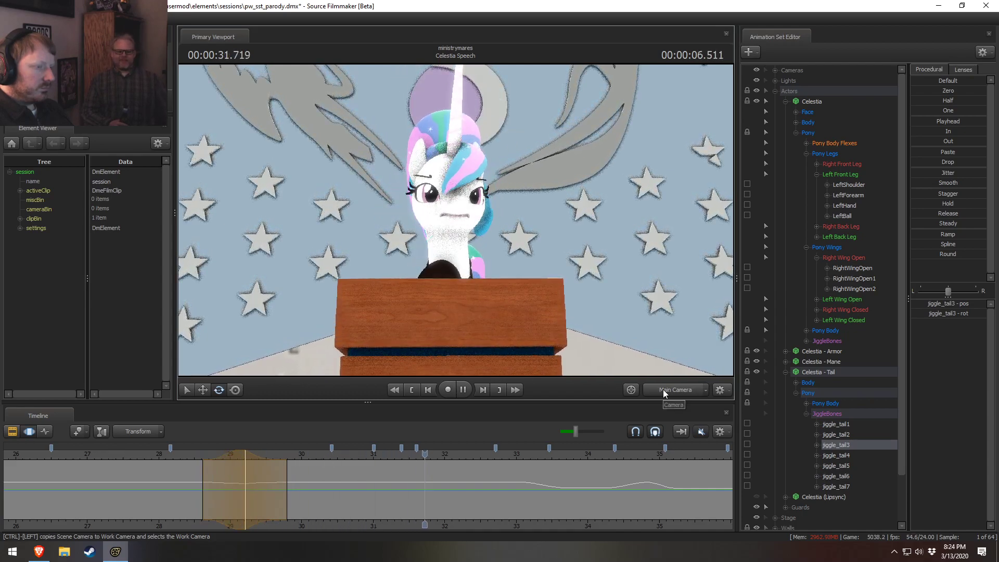
{"action": "left_click", "coordinate": [170, 457]}
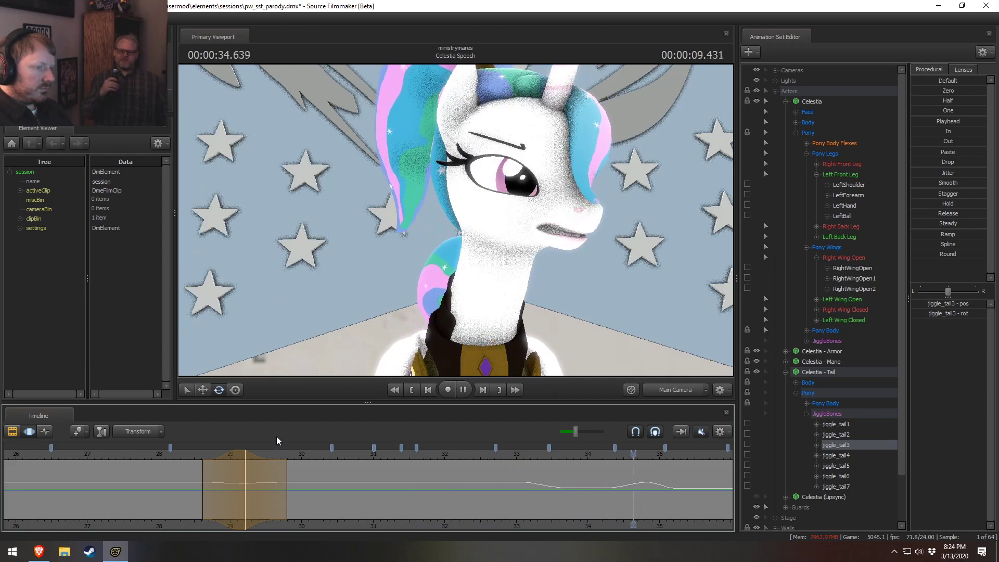
{"action": "middle_click_drag", "start_coordinate": [606, 524], "coordinate": [379, 470]}
{"action": "scroll", "coordinate": [379, 470], "scroll_direction": "down", "scroll_amount": 4}
{"action": "scroll", "coordinate": [385, 468], "scroll_direction": "down", "scroll_amount": 5}
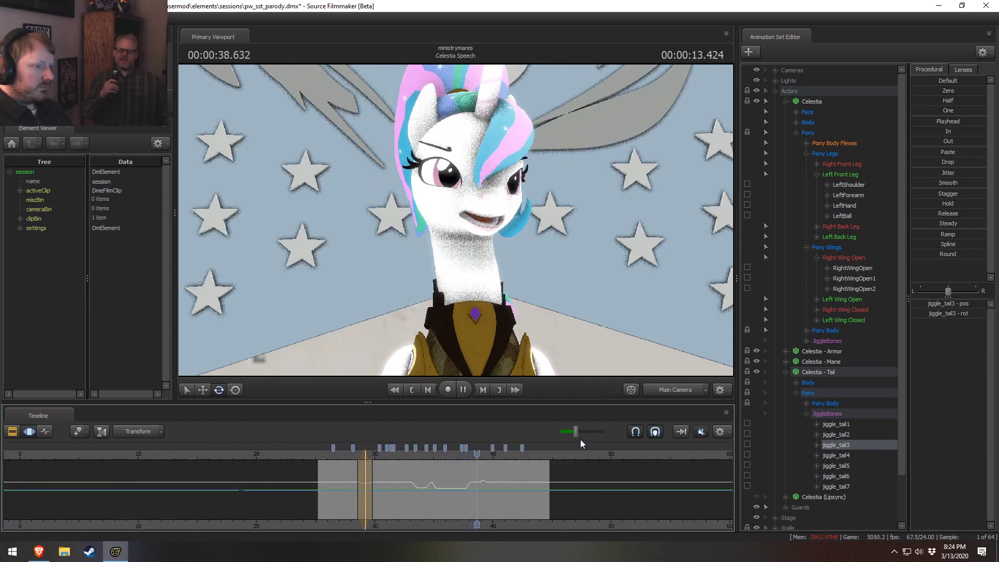
{"action": "key", "text": "space"}
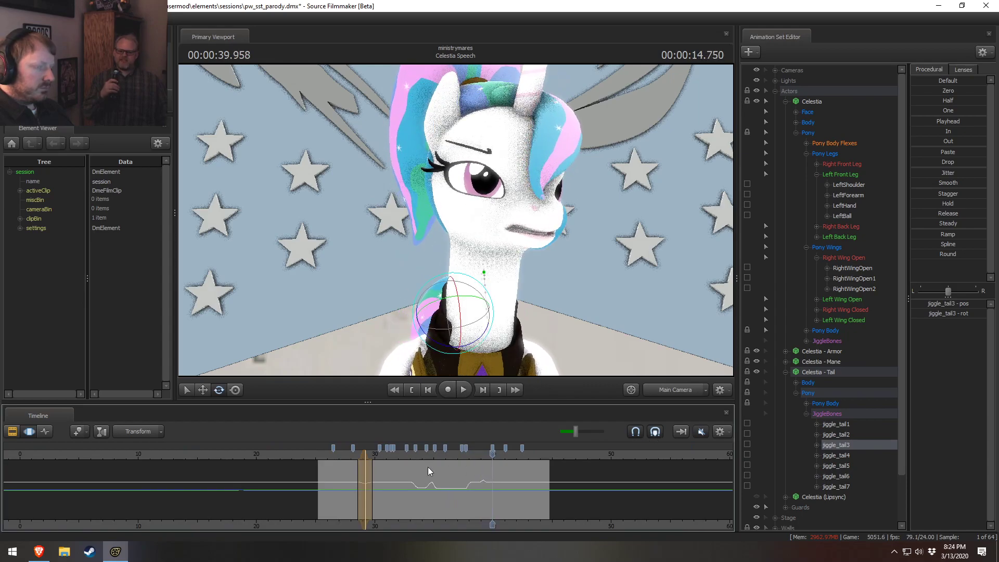
Step: Replay the shot from about 25.7 seconds and recheck the tail from about 31.6 seconds
{"action": "left_click", "coordinate": [324, 456]}
{"action": "key", "text": "space"}
{"action": "key", "text": "F2"}
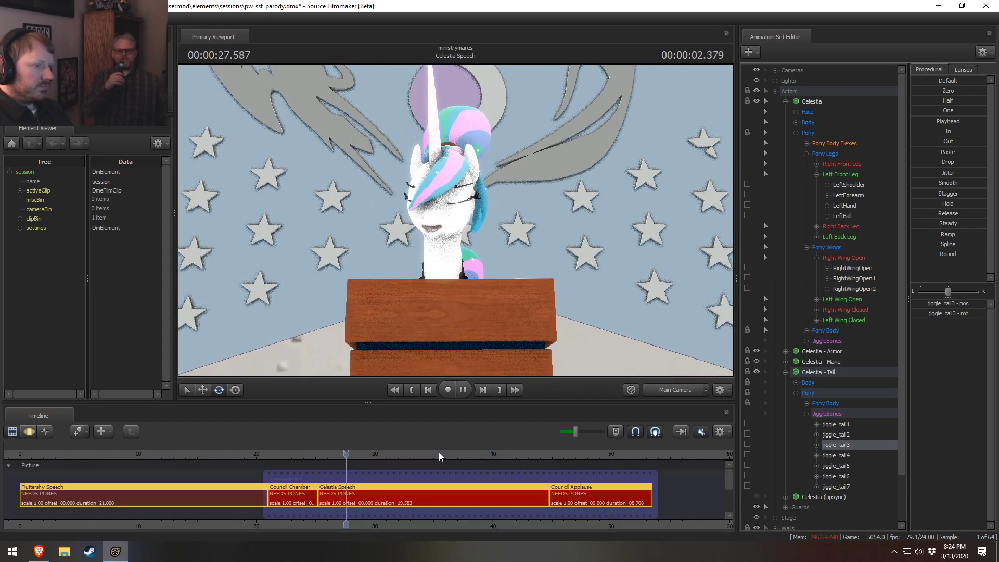
{"action": "key", "text": "F3"}
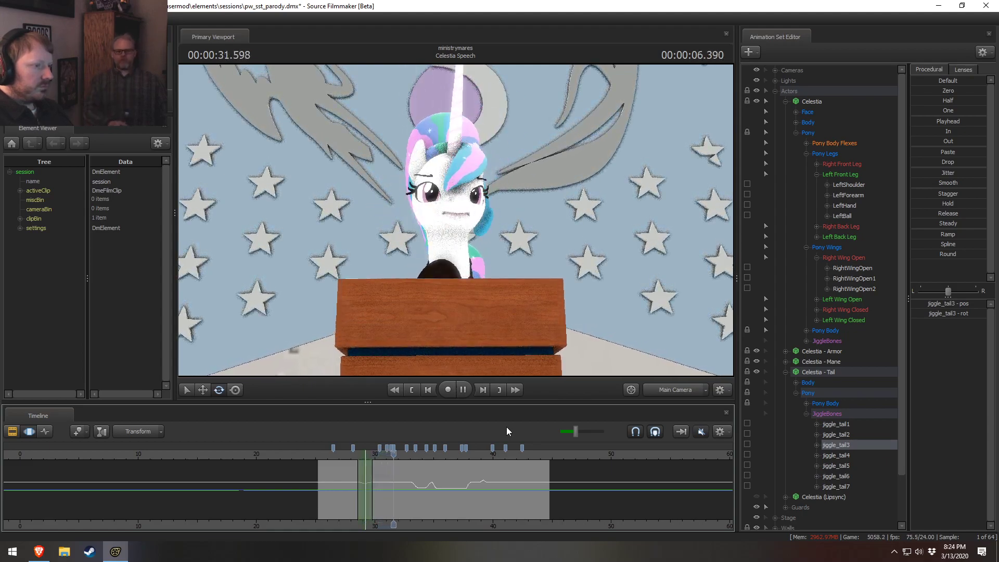
{"action": "key", "text": "space"}
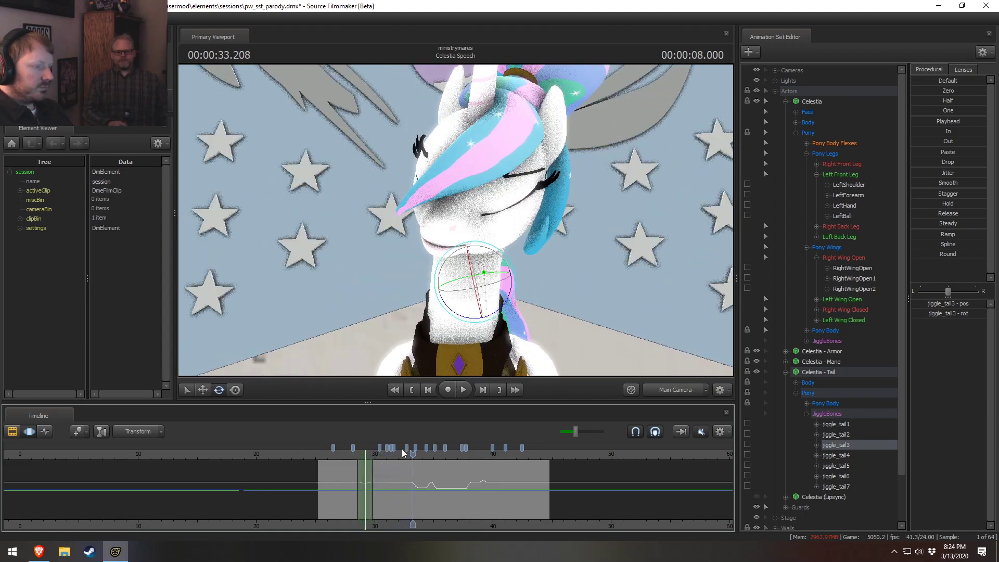
{"action": "left_click", "coordinate": [393, 456]}
{"action": "key", "text": "space"}
{"action": "key", "text": "space"}
{"action": "left_click", "coordinate": [395, 457]}
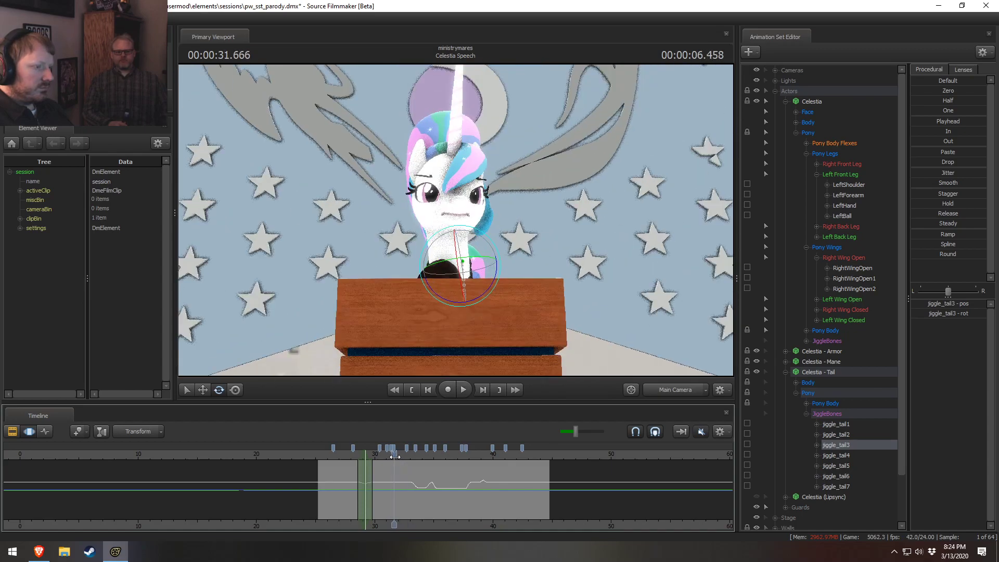
Step: In the Work Camera, make a time selection around 32.25 seconds, spanning about 31.2 to 33.3, and rotate jiggle_tail1
{"action": "scroll", "coordinate": [395, 457], "scroll_direction": "up", "scroll_amount": 5}
{"action": "left_click", "coordinate": [655, 391]}
{"action": "left_click_drag", "start_coordinate": [468, 224], "coordinate": [459, 228]}
{"action": "mouse_move", "coordinate": [395, 479]}
{"action": "left_mouse_down"}
{"action": "mouse_move", "coordinate": [387, 482]}
{"action": "mouse_move", "coordinate": [406, 484]}
{"action": "left_mouse_up"}
{"action": "scroll", "coordinate": [407, 484], "scroll_direction": "up", "scroll_amount": 5}
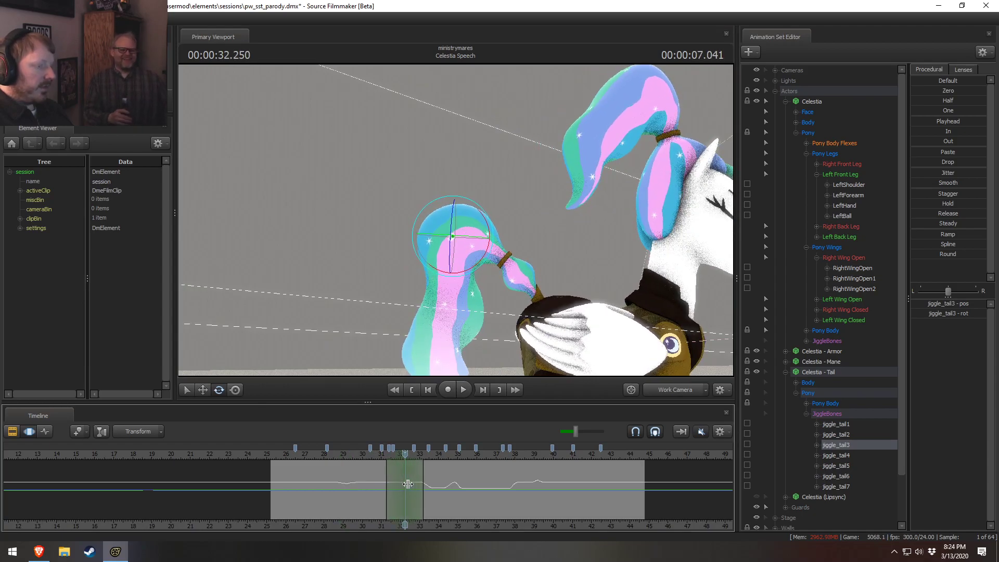
{"action": "mouse_move", "coordinate": [535, 245]}
{"action": "left_mouse_down"}
{"action": "mouse_move", "coordinate": [536, 260]}
{"action": "mouse_move", "coordinate": [536, 244]}
{"action": "left_mouse_up"}
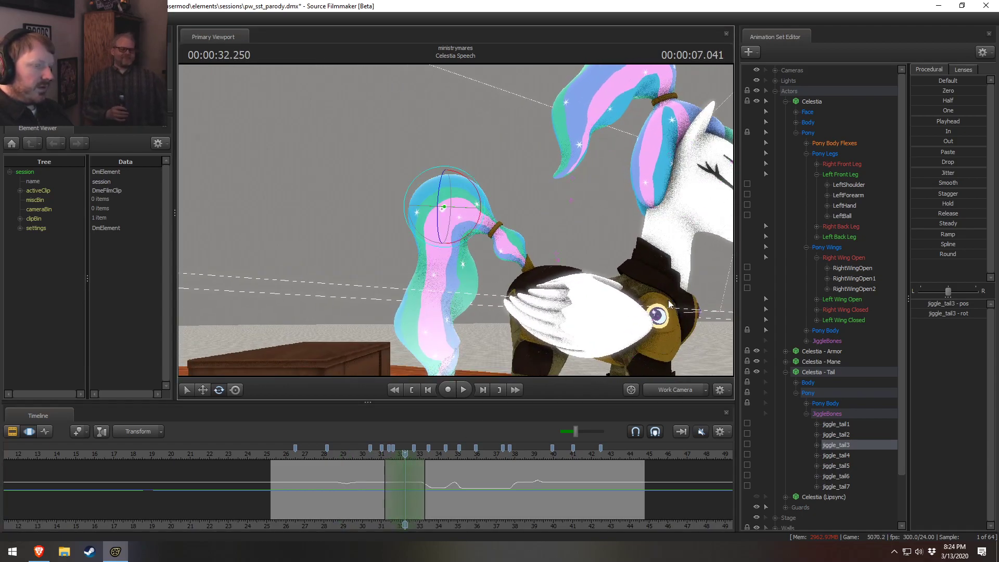
{"action": "left_click", "coordinate": [828, 423]}
{"action": "left_click_drag", "start_coordinate": [588, 323], "coordinate": [598, 314], "text": "alt"}
{"action": "mouse_move", "coordinate": [549, 214]}
{"action": "left_mouse_down", "text": "alt"}
{"action": "mouse_move", "coordinate": [546, 239]}
{"action": "mouse_move", "coordinate": [544, 230]}
{"action": "left_mouse_up", "text": "alt"}
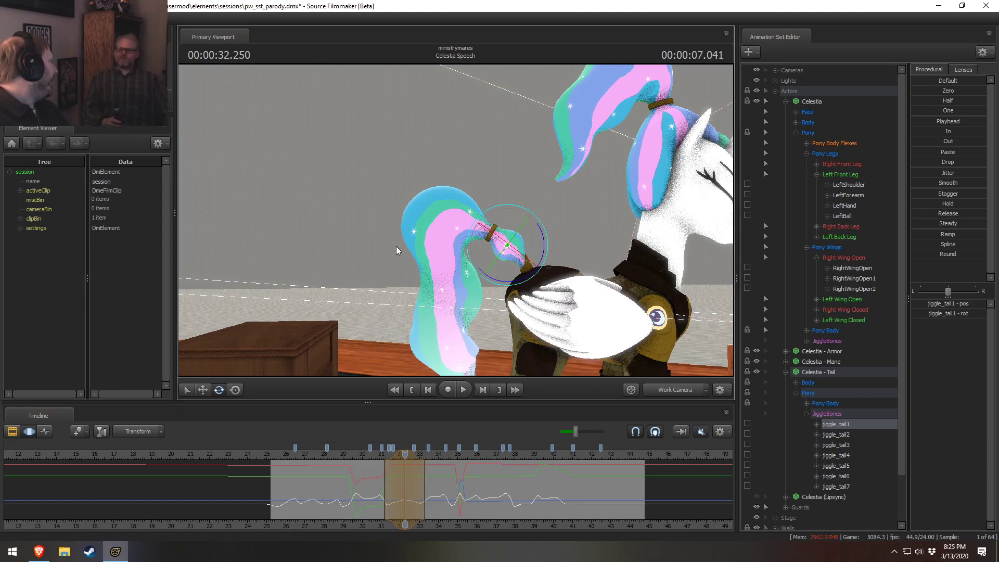
Step: Replay the jiggle_tail1 rotation repeatedly from about 30.8 seconds
{"action": "left_click", "coordinate": [378, 459]}
{"action": "key", "text": "space"}
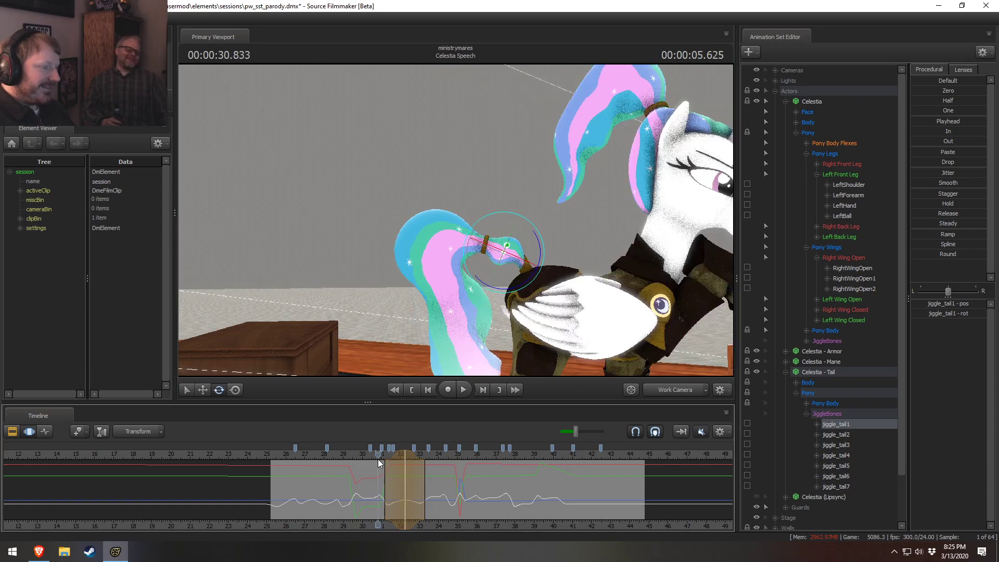
{"action": "key", "text": "space"}
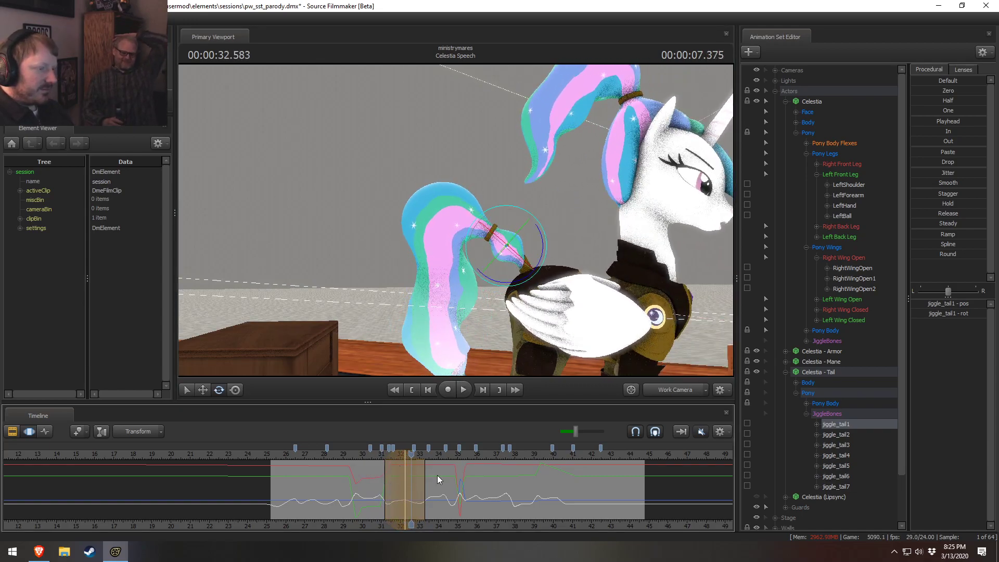
{"action": "left_click", "coordinate": [378, 456]}
{"action": "key", "text": "space"}
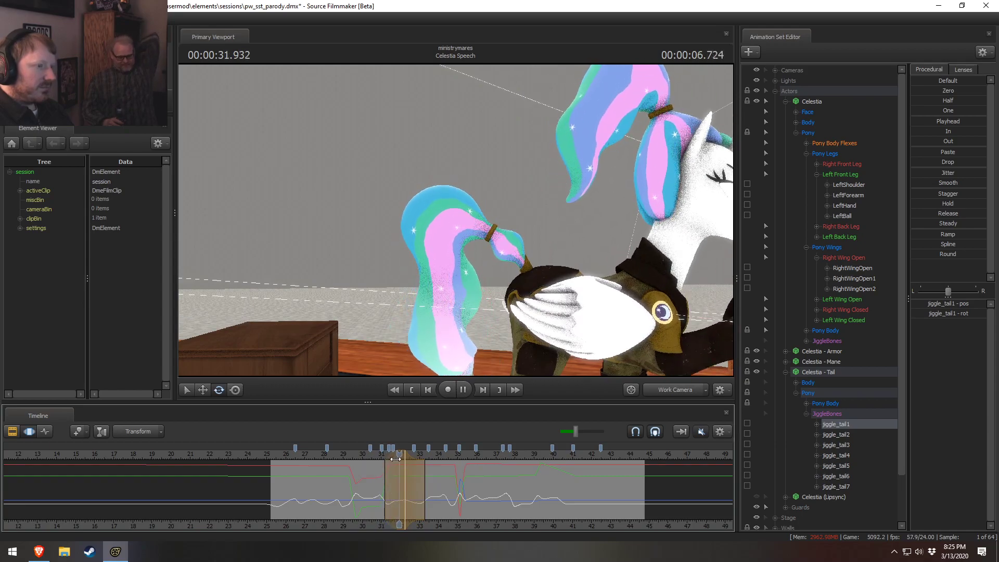
{"action": "key", "text": "space"}
{"action": "mouse_move", "coordinate": [377, 455]}
{"action": "left_mouse_down"}
{"action": "mouse_move", "coordinate": [399, 463]}
{"action": "mouse_move", "coordinate": [387, 465]}
{"action": "left_mouse_up"}
Step: Make a new time selection around 32.5 seconds, spanning about 32.1 to 33, and rotate jiggle_tail1 within it
{"action": "scroll", "coordinate": [390, 476], "scroll_direction": "up", "scroll_amount": 4}
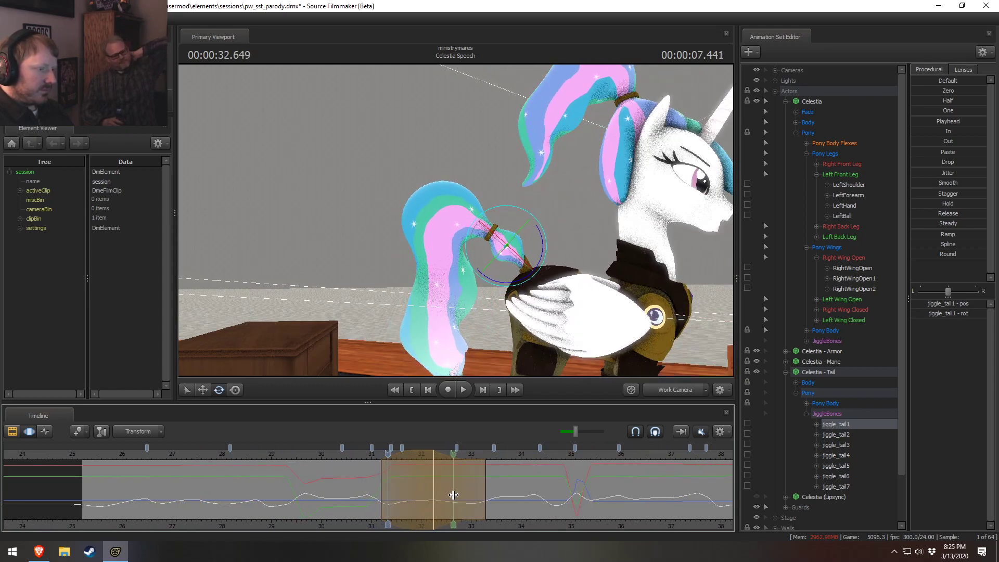
{"action": "left_click", "coordinate": [454, 492], "text": "shift"}
{"action": "left_click_drag", "start_coordinate": [448, 492], "coordinate": [469, 470], "text": "shift"}
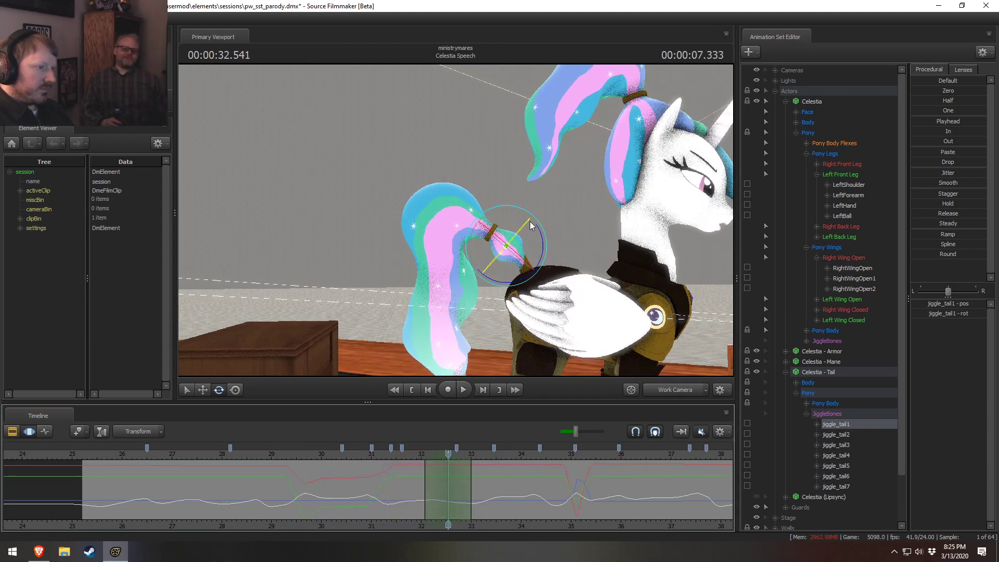
{"action": "left_click_drag", "start_coordinate": [472, 256], "coordinate": [487, 267]}
Step: Replay the new jiggle_tail1 rotation to about 34.1 seconds and switch the view to the Main Camera
{"action": "key", "text": "space"}
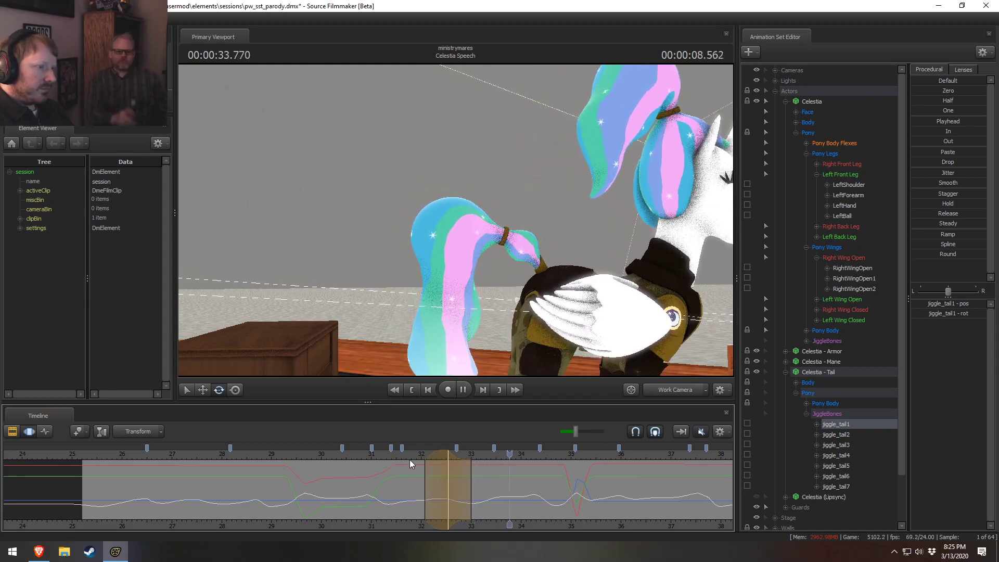
{"action": "key", "text": "space"}
{"action": "left_click", "coordinate": [684, 389]}
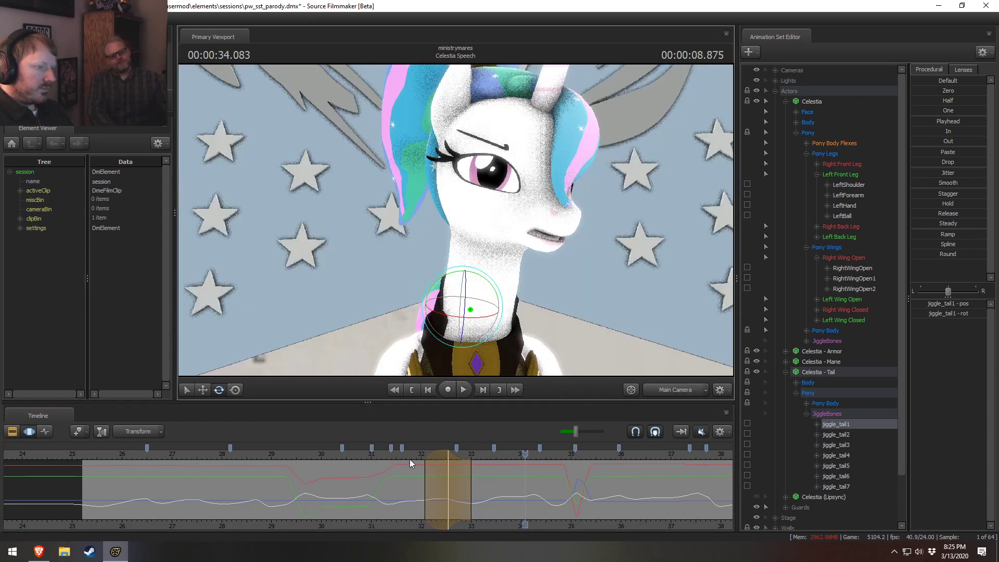
Step: Play the Celestia Speech shot through the Main Camera from about 31.7 seconds to check the tail motion
{"action": "left_click", "coordinate": [406, 458]}
{"action": "key", "text": "space"}
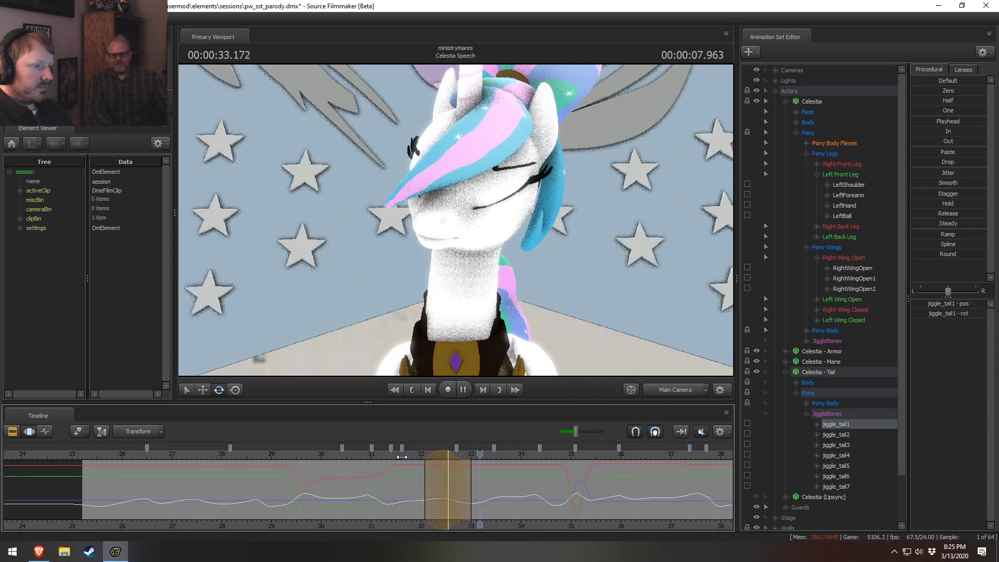
{"action": "key", "text": "space"}
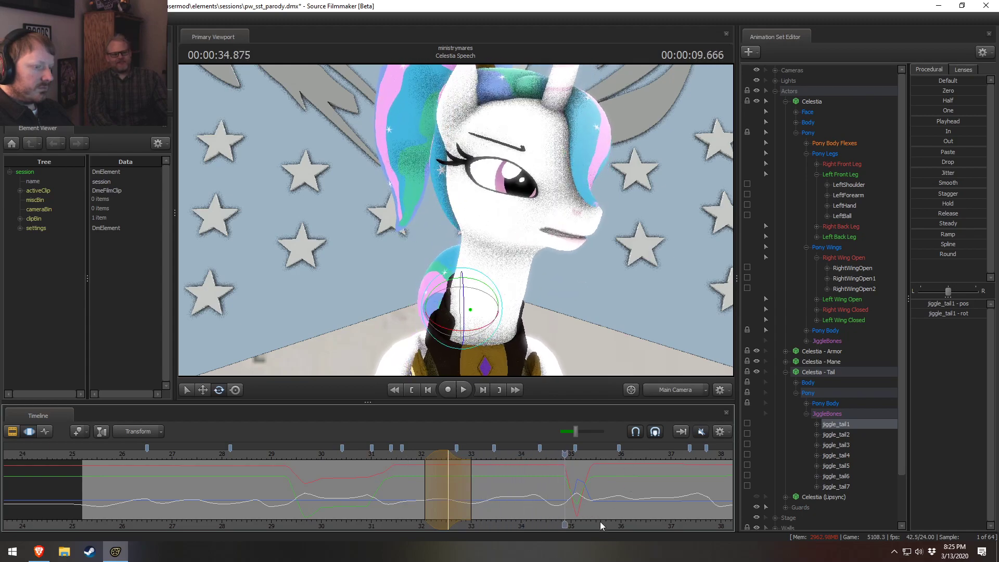
{"action": "middle_click_drag", "start_coordinate": [593, 521], "coordinate": [436, 510]}
{"action": "key", "text": "space"}
Step: Review the shot in the Clip Editor, replaying it from about 36.5 seconds, and return to the Motion Editor
{"action": "key", "text": "F2"}
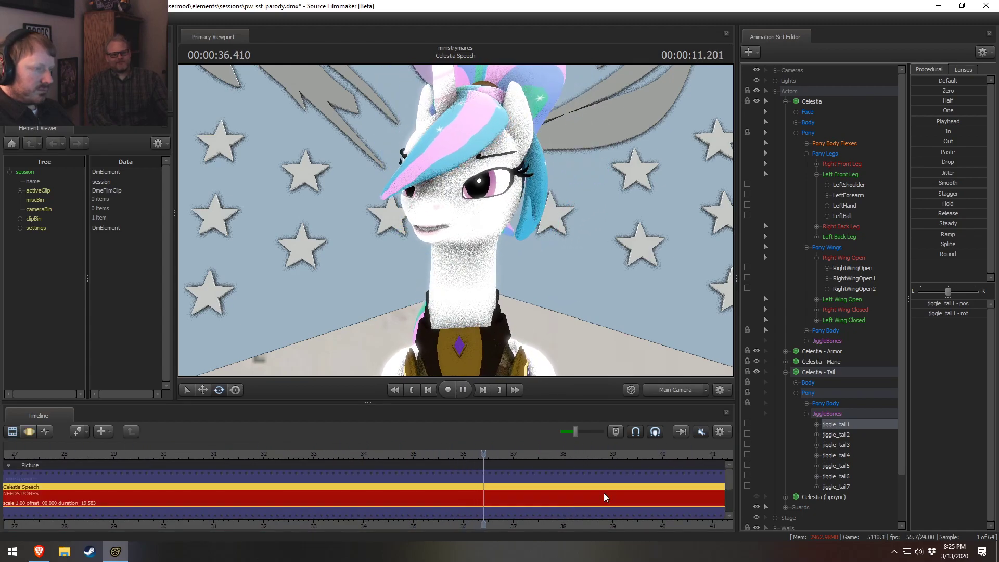
{"action": "scroll", "coordinate": [624, 485], "scroll_direction": "down", "scroll_amount": 5}
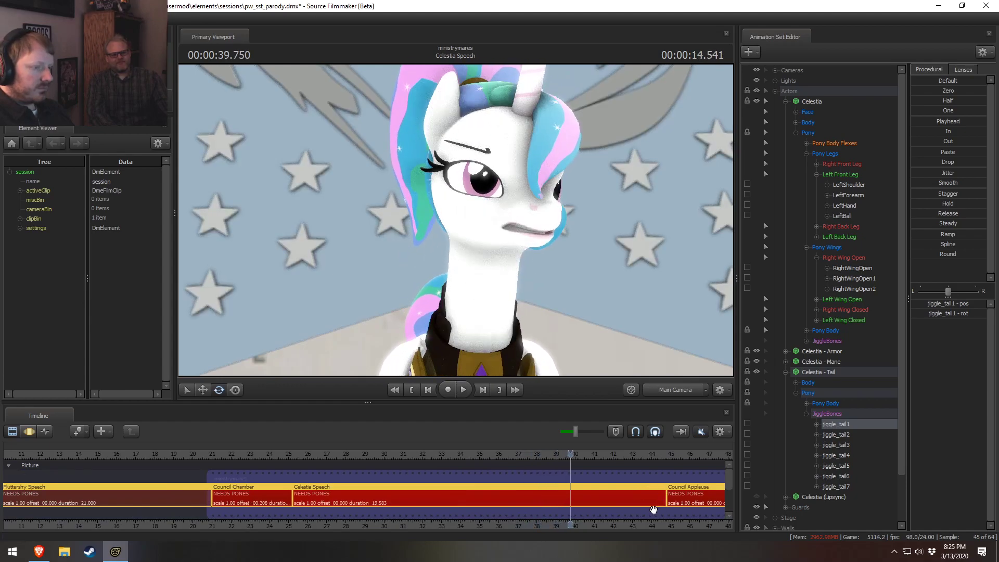
{"action": "left_click", "coordinate": [508, 453]}
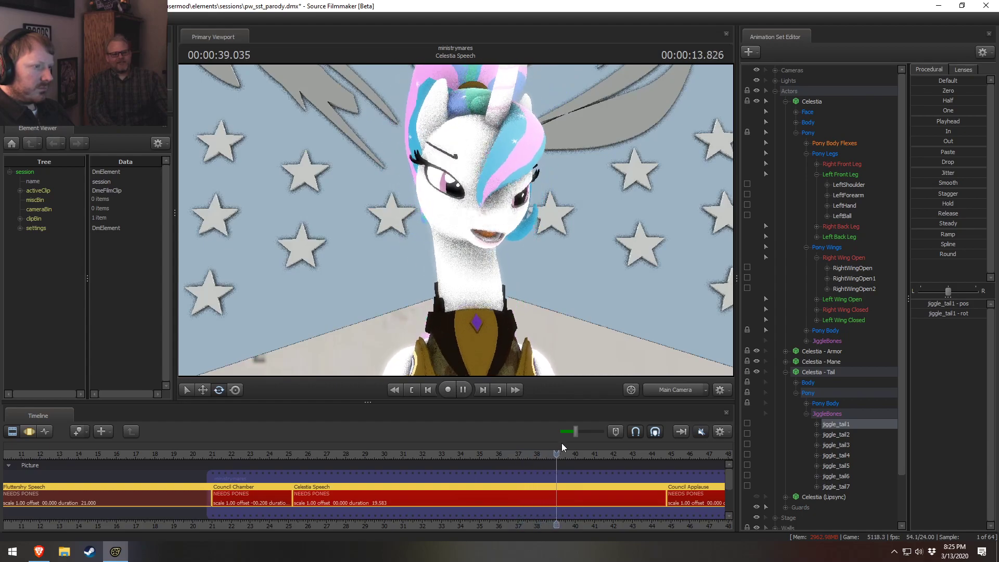
{"action": "key", "text": "space"}
{"action": "key", "text": "F3"}
{"action": "middle_click_drag", "start_coordinate": [585, 525], "coordinate": [544, 523]}
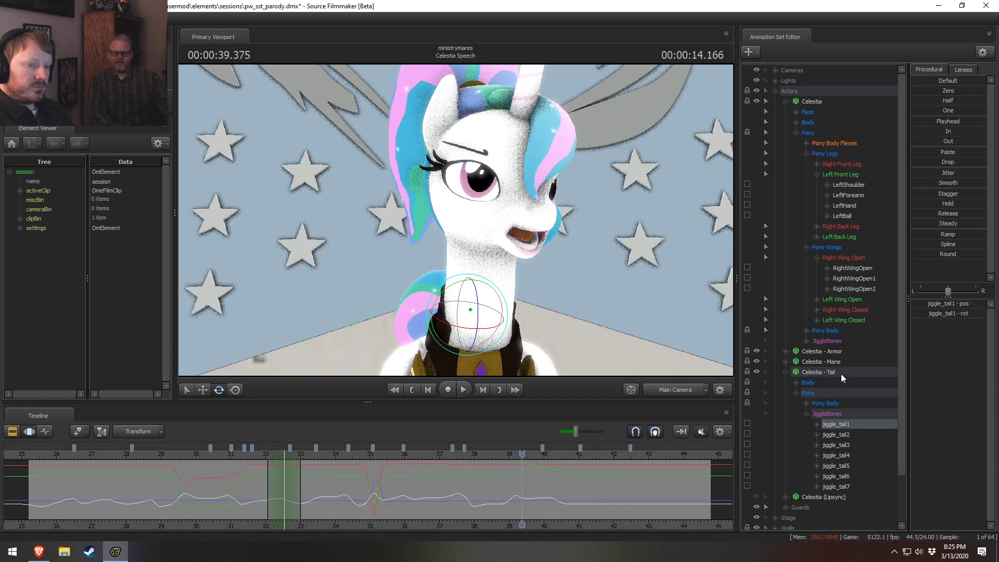
Step: Collapse the Celestia - Tail animation set and replay the tail motion around the camera cut from about 31.6 seconds
{"action": "left_click", "coordinate": [784, 372]}
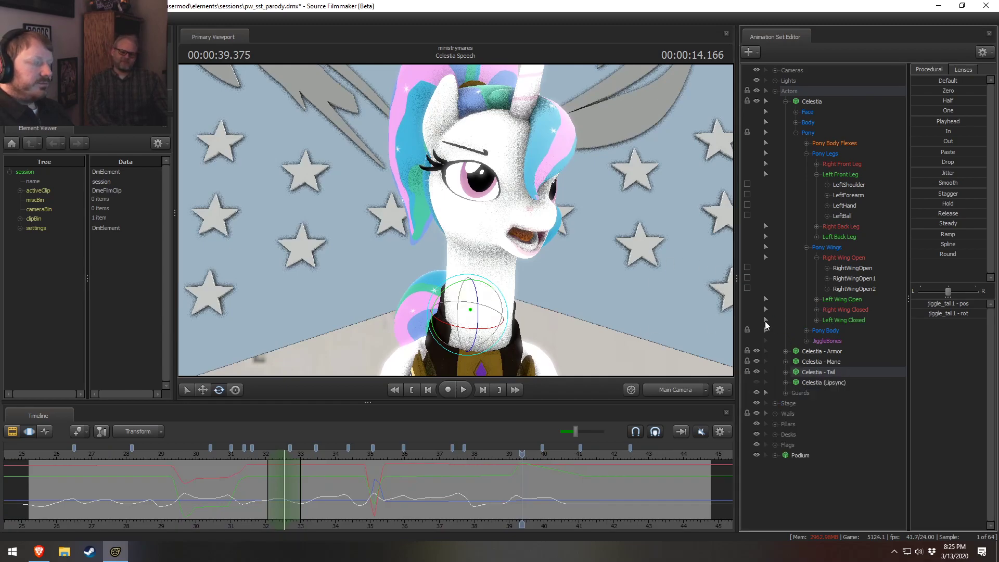
{"action": "left_click", "coordinate": [258, 454]}
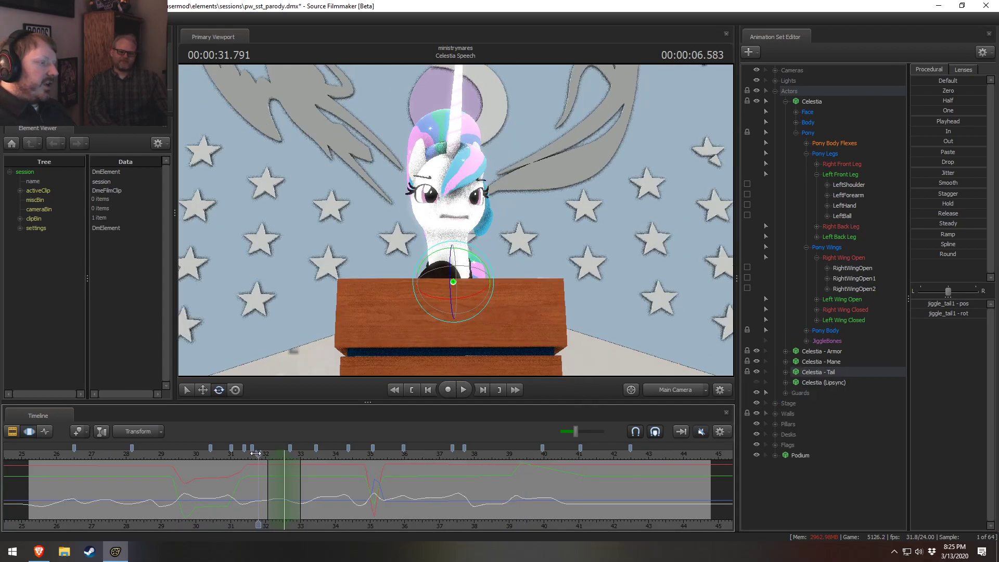
{"action": "key", "text": "space"}
{"action": "left_click", "coordinate": [251, 454]}
{"action": "key", "text": "space"}
{"action": "key", "text": "space"}
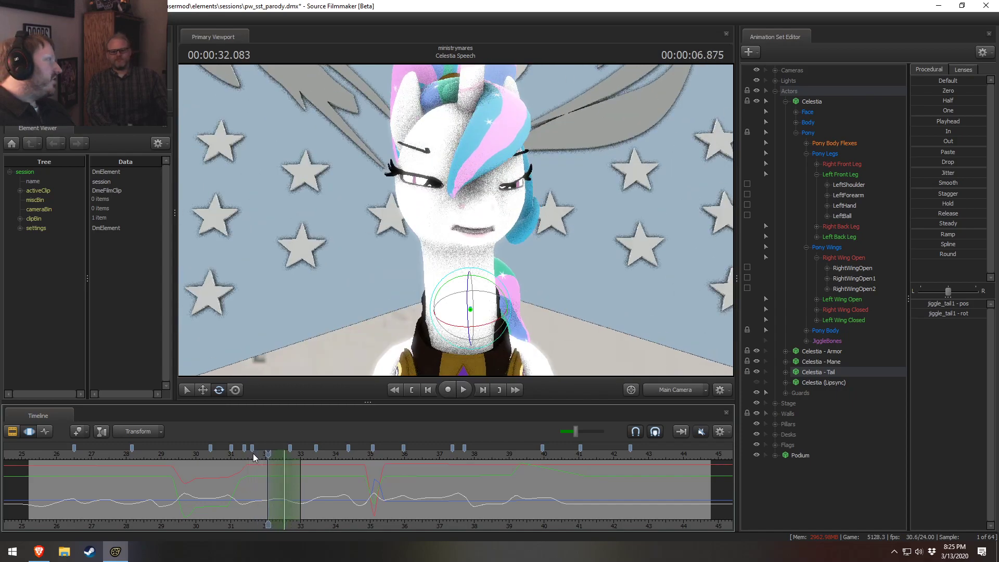
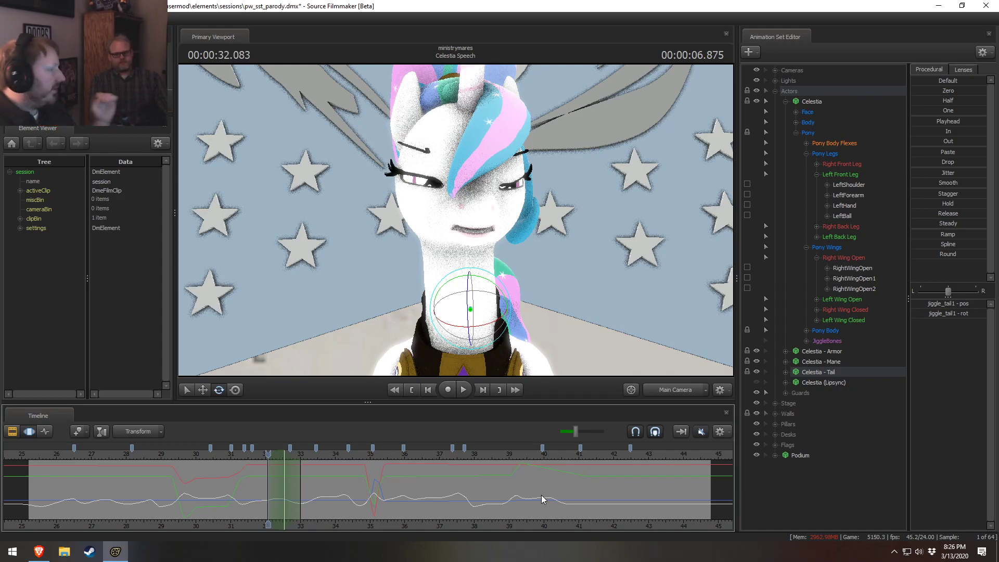
Step: Replay the tail movement behind the podium from about 29 to 30.2 seconds
{"action": "left_click", "coordinate": [233, 457]}
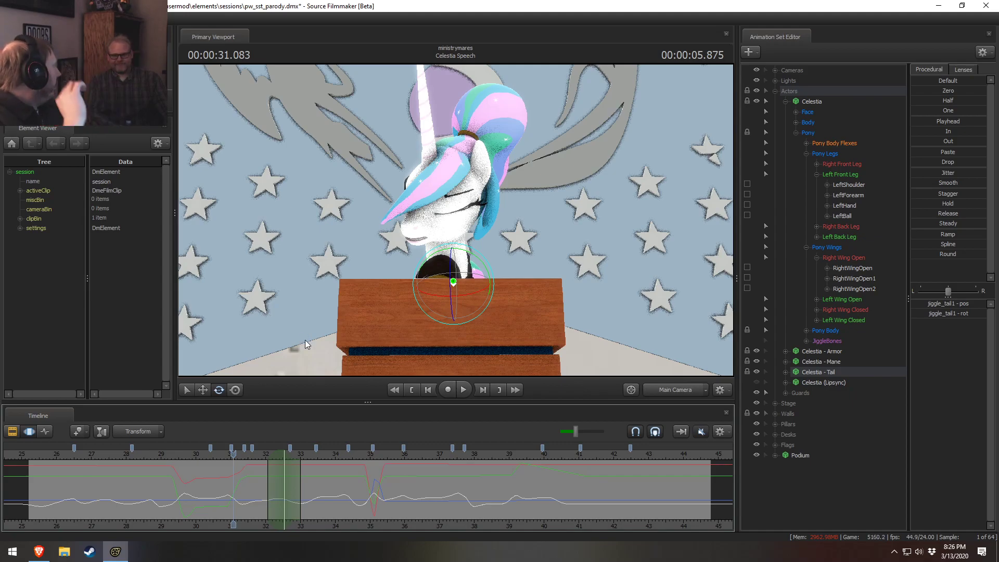
{"action": "left_click", "coordinate": [161, 453]}
{"action": "key", "text": "space"}
{"action": "key", "text": "space"}
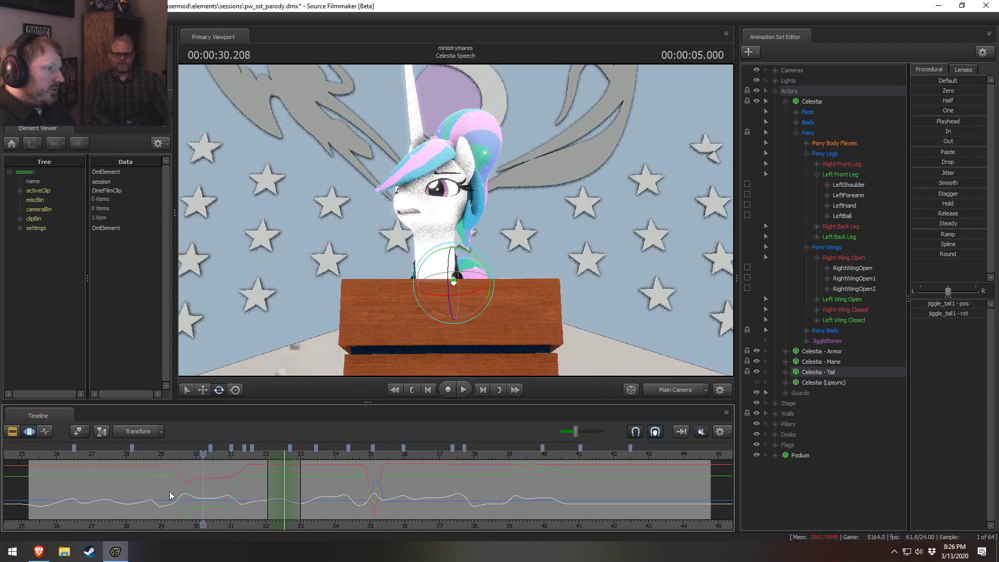
{"action": "scroll", "coordinate": [169, 491], "scroll_direction": "up", "scroll_amount": 3}
{"action": "left_click", "coordinate": [149, 455]}
{"action": "key", "text": "space"}
{"action": "key", "text": "space"}
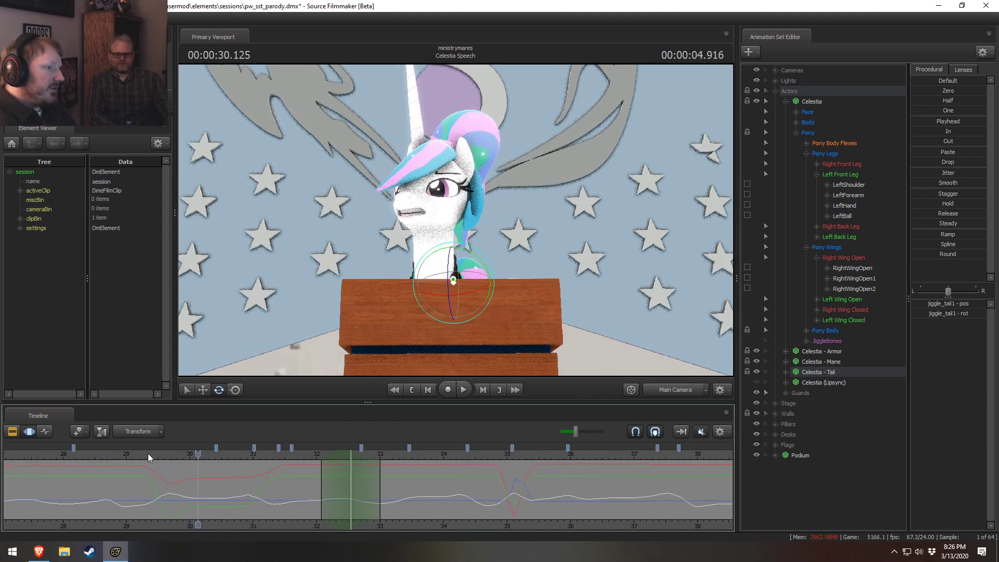
Step: Replay the podium section from about 29.1 seconds up to about 31.75 seconds to check the tail swing
{"action": "left_click", "coordinate": [146, 456]}
{"action": "key", "text": "space"}
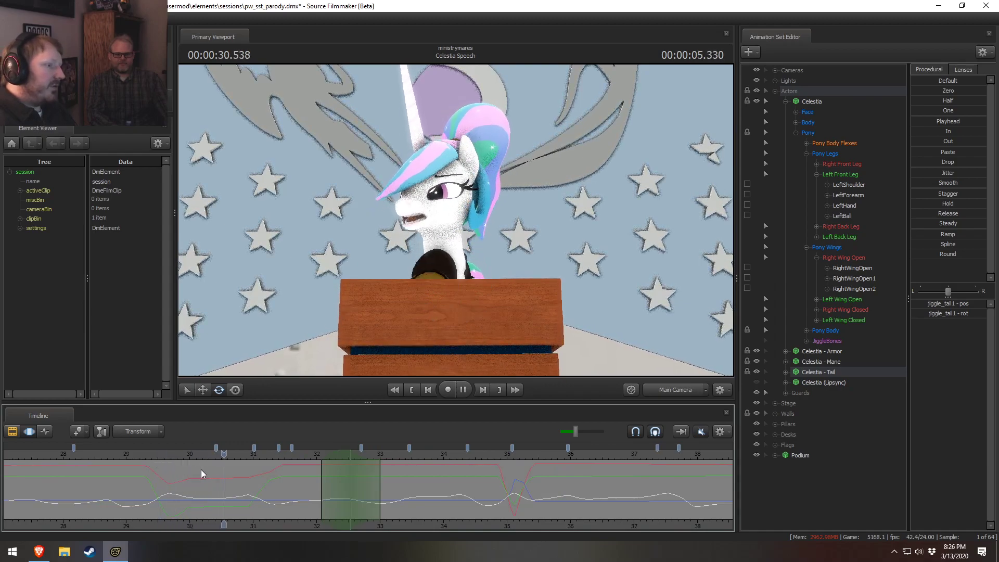
{"action": "key", "text": "space"}
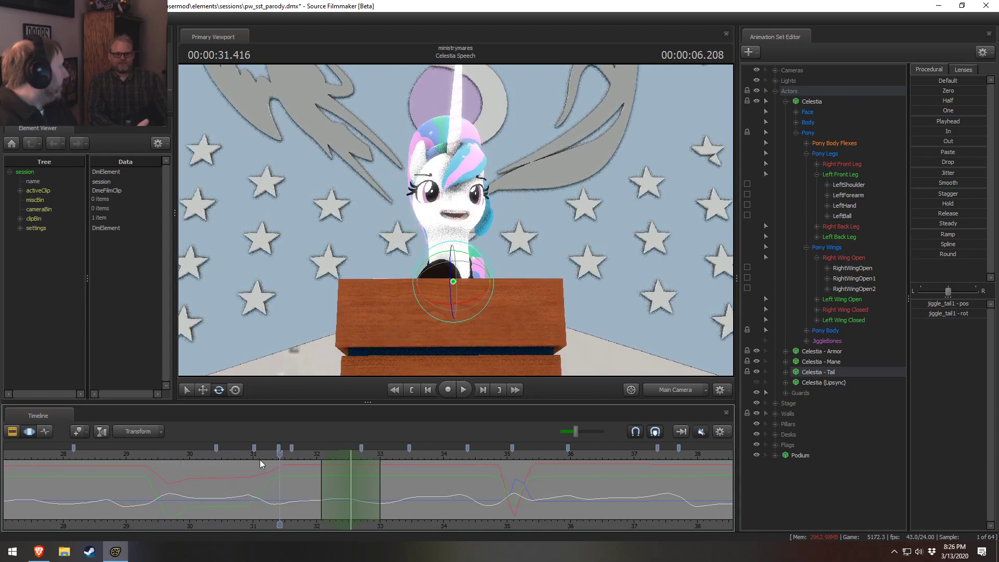
{"action": "left_click", "coordinate": [133, 454]}
{"action": "key", "text": "space"}
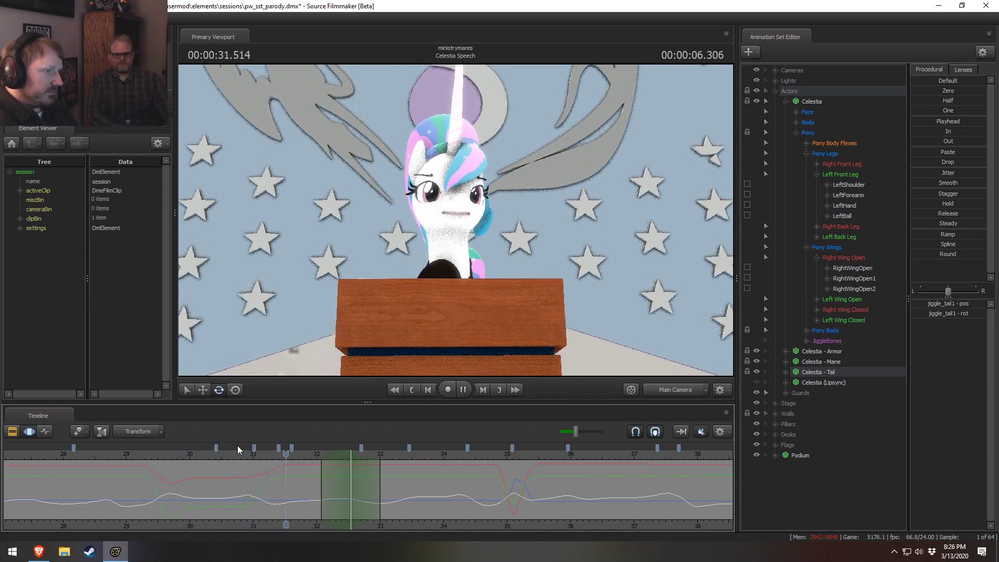
{"action": "key", "text": "space"}
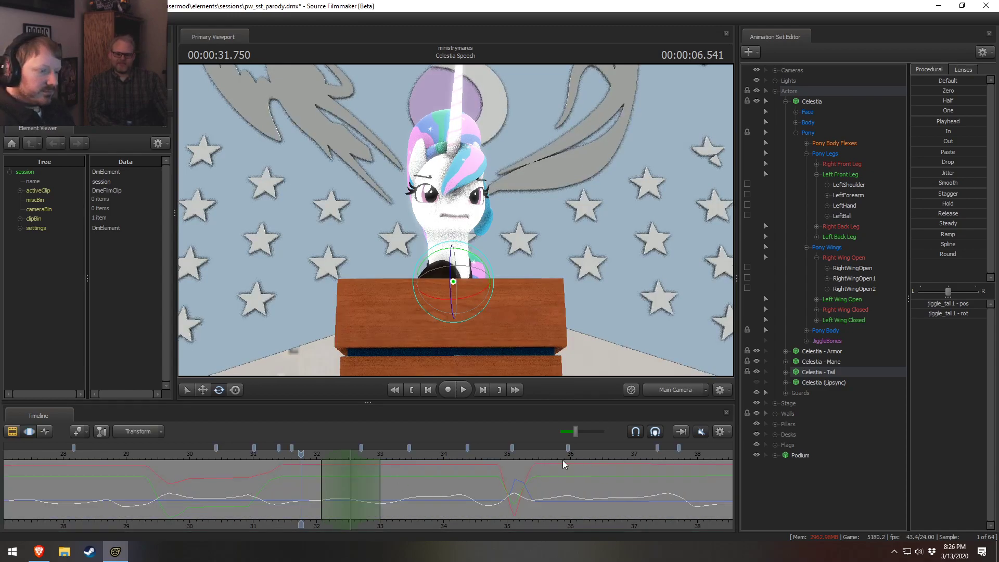
Step: Play back Celestia's speech in sections from about 32 to 41 seconds to examine her head movement
{"action": "key", "text": "space"}
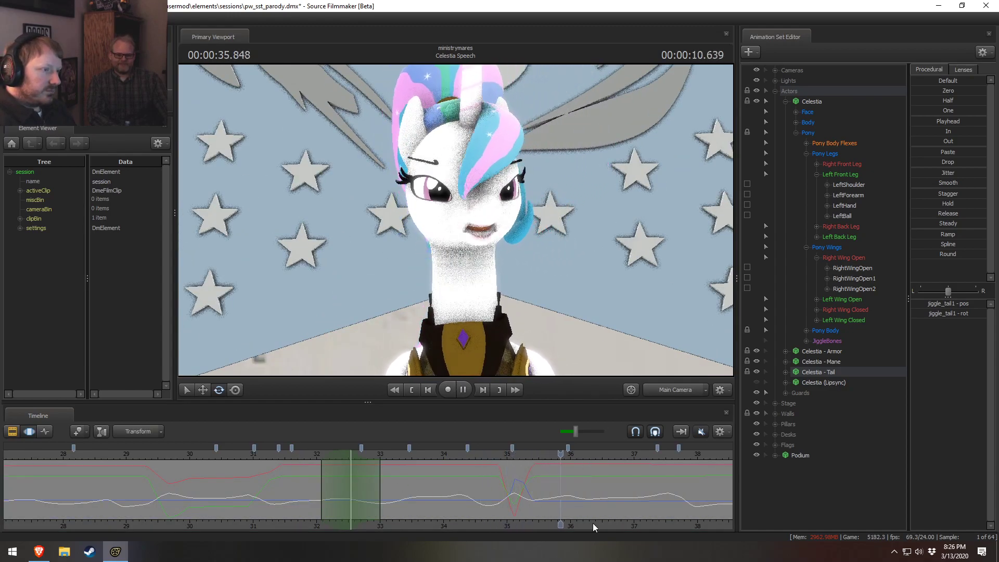
{"action": "key", "text": "space"}
{"action": "middle_click_drag", "start_coordinate": [622, 527], "coordinate": [382, 501]}
{"action": "left_click", "coordinate": [244, 454]}
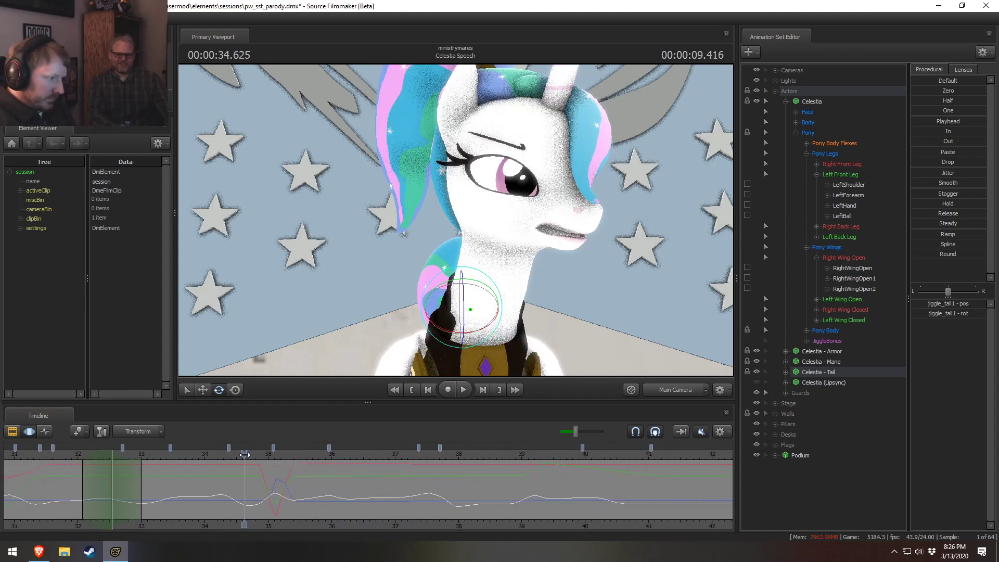
{"action": "key", "text": "space"}
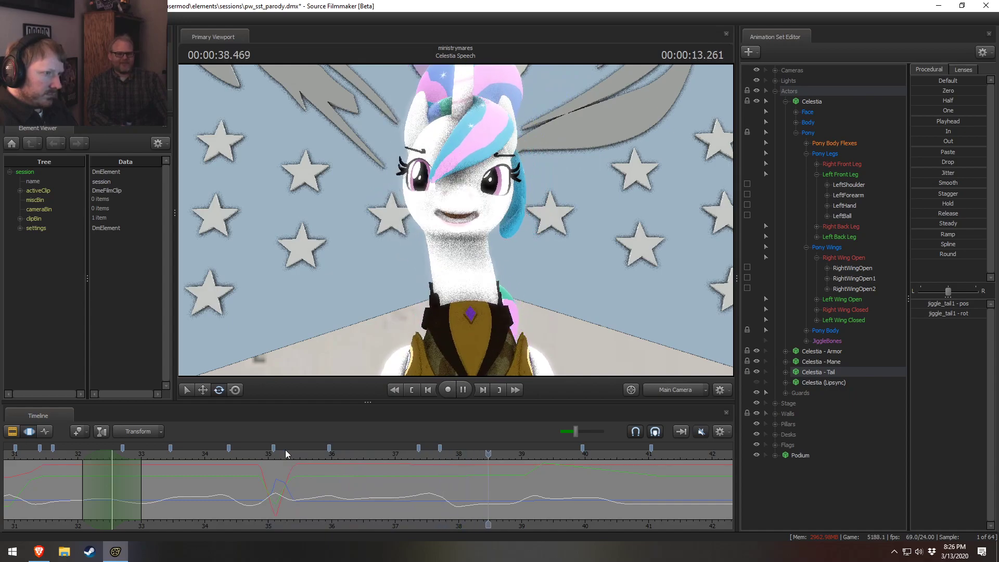
{"action": "key", "text": "space"}
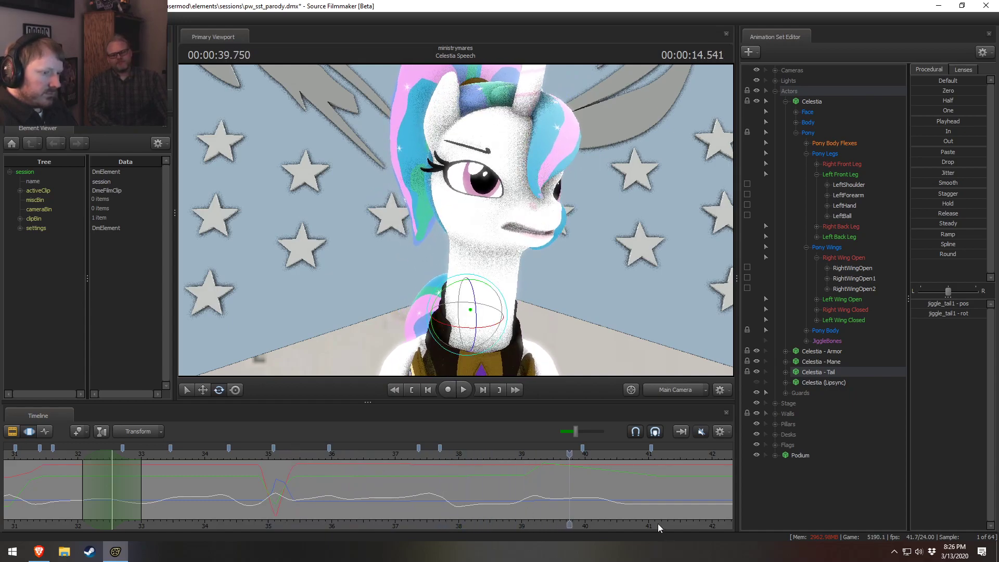
{"action": "middle_click_drag", "start_coordinate": [657, 524], "coordinate": [355, 493]}
{"action": "scroll", "coordinate": [355, 493], "scroll_direction": "down", "scroll_amount": 2}
{"action": "left_click", "coordinate": [276, 455]}
{"action": "key", "text": "space"}
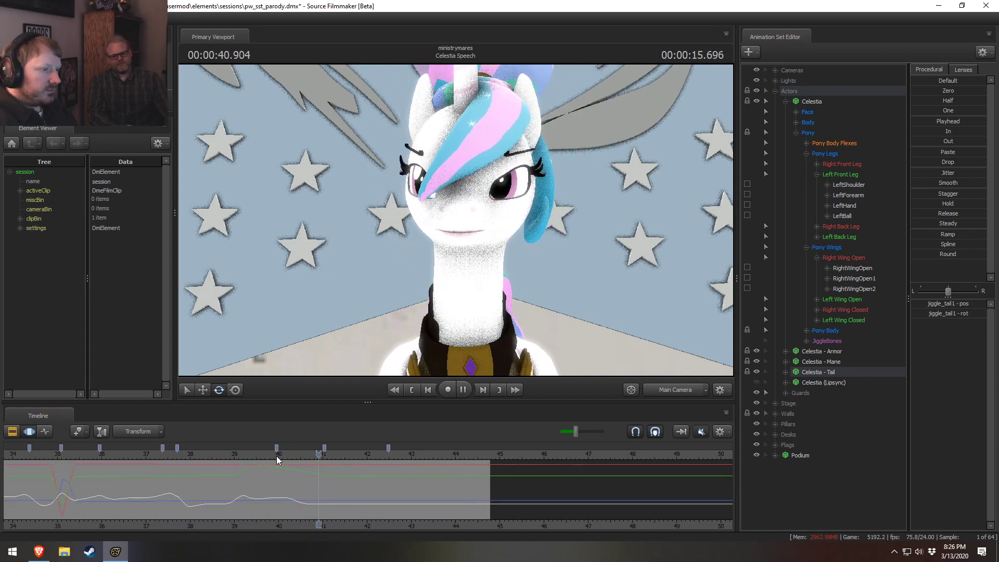
{"action": "left_click_drag", "start_coordinate": [284, 457], "coordinate": [256, 452]}
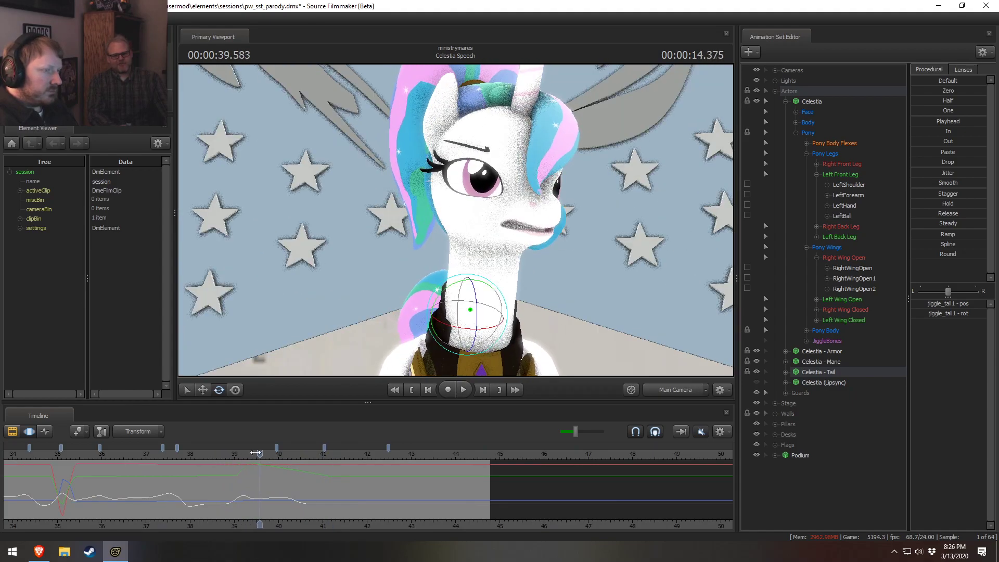
Step: Select Celestia's Head control and turn it slightly toward the camera at about 39.04 s, blending from about 38.8 to 39.3 s
{"action": "left_click", "coordinate": [492, 236], "text": "ctrl"}
{"action": "scroll", "coordinate": [232, 506], "scroll_direction": "up", "scroll_amount": 10}
{"action": "middle_click_drag", "start_coordinate": [185, 525], "coordinate": [317, 519]}
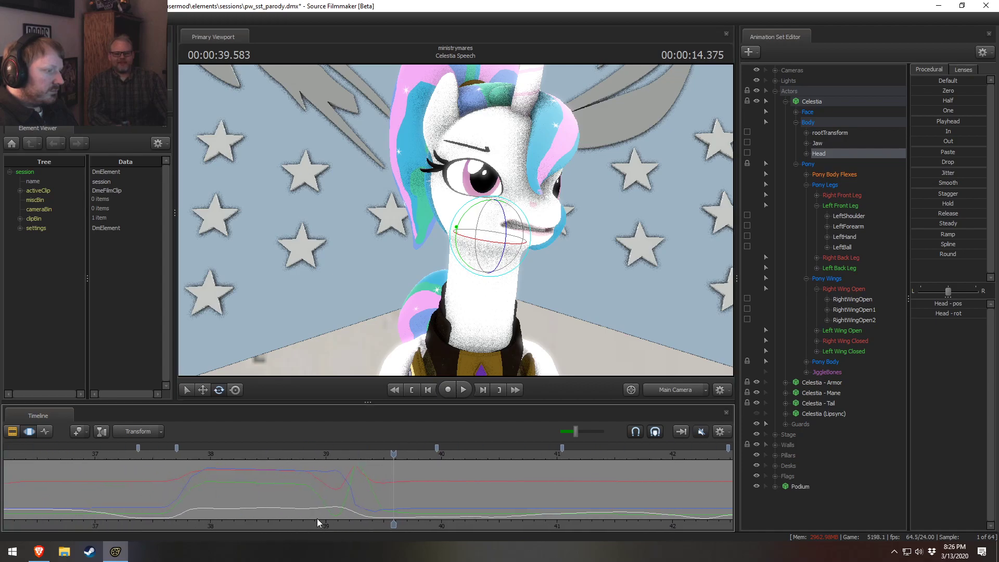
{"action": "scroll", "coordinate": [335, 476], "scroll_direction": "up", "scroll_amount": 2}
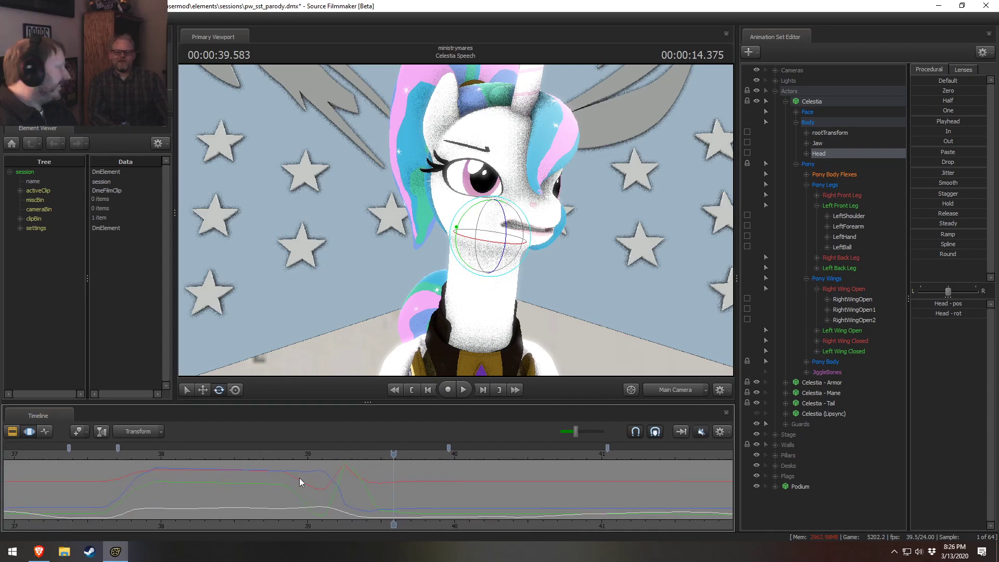
{"action": "mouse_move", "coordinate": [174, 452]}
{"action": "left_mouse_down"}
{"action": "mouse_move", "coordinate": [251, 463]}
{"action": "mouse_move", "coordinate": [287, 500]}
{"action": "mouse_move", "coordinate": [234, 482]}
{"action": "mouse_move", "coordinate": [130, 485]}
{"action": "mouse_move", "coordinate": [319, 485]}
{"action": "left_mouse_up"}
{"action": "left_click", "coordinate": [319, 485]}
{"action": "scroll", "coordinate": [319, 485], "scroll_direction": "up", "scroll_amount": 5}
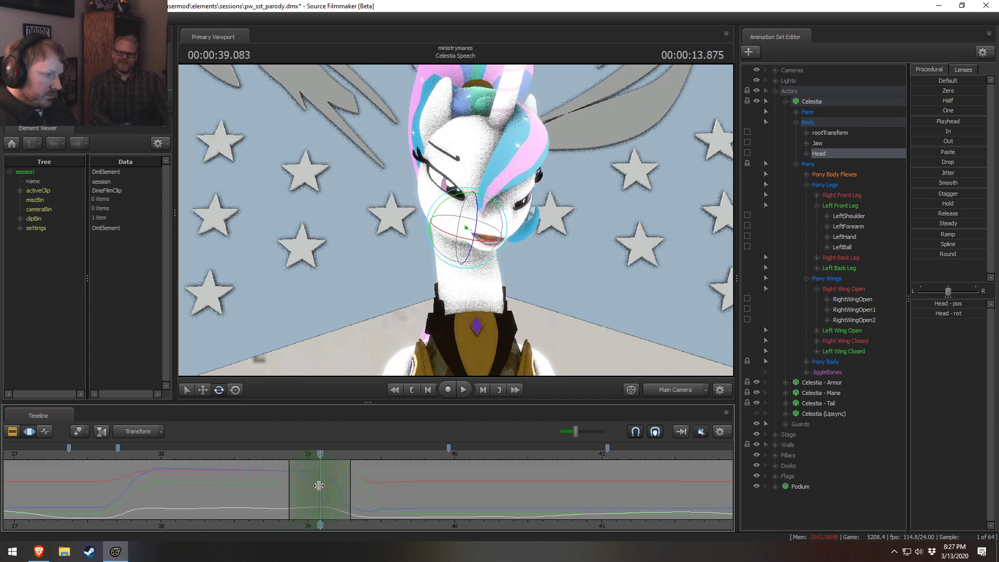
{"action": "left_click", "coordinate": [313, 486]}
{"action": "scroll", "coordinate": [312, 486], "scroll_direction": "up", "scroll_amount": 6}
{"action": "scroll", "coordinate": [317, 479], "scroll_direction": "up", "scroll_amount": 1}
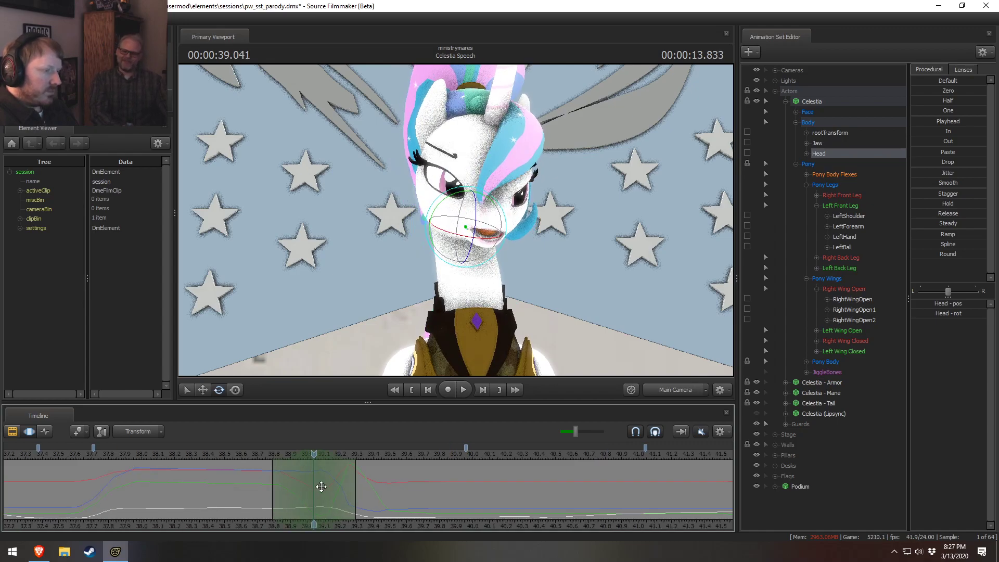
{"action": "left_click_drag", "start_coordinate": [508, 253], "coordinate": [435, 247]}
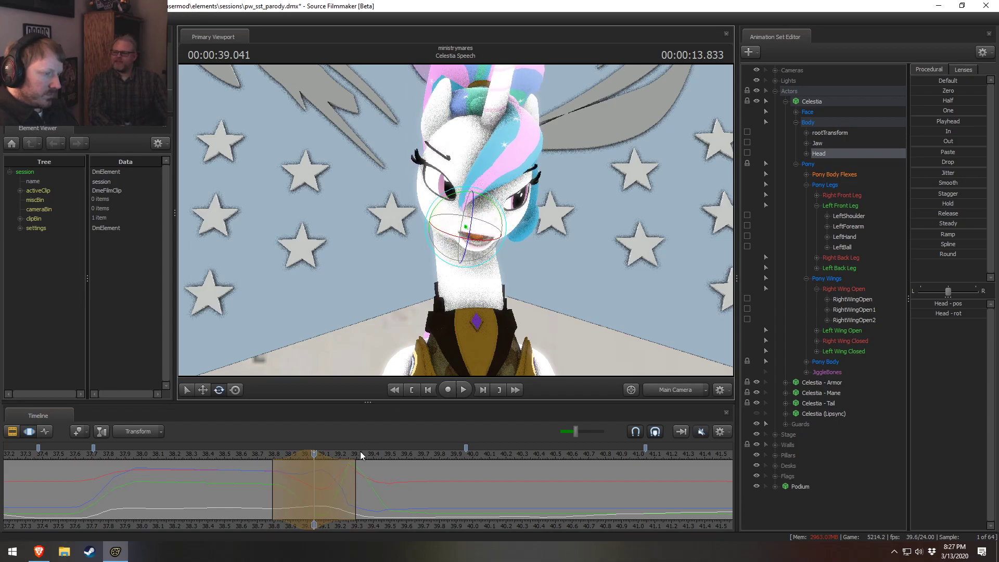
Step: Turn the head further toward the viewer's right at about 39.2 s, blending from about 38.9 to 39.5 s
{"action": "left_click", "coordinate": [344, 479], "text": "shift"}
{"action": "scroll", "coordinate": [343, 479], "scroll_direction": "up", "scroll_amount": 7}
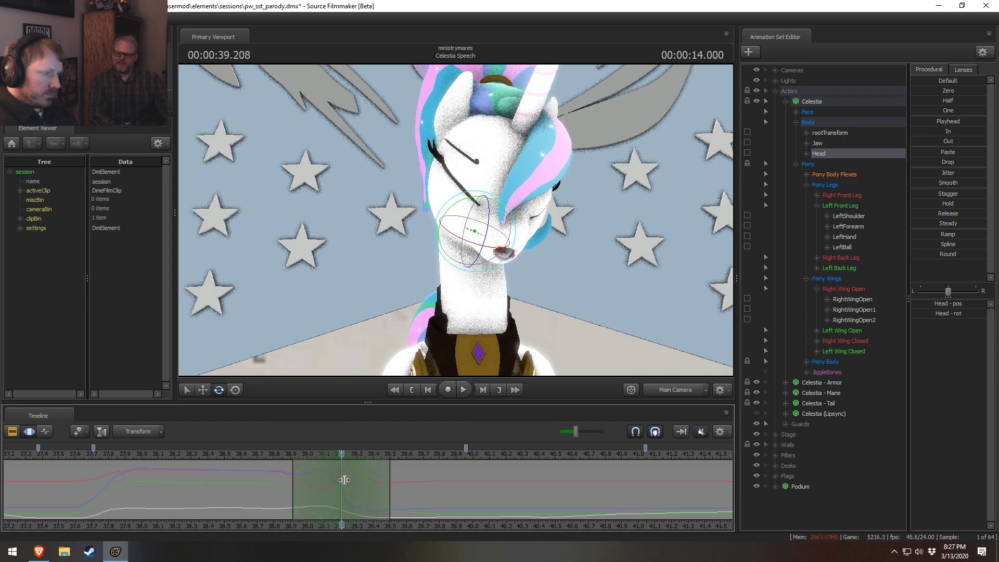
{"action": "left_click_drag", "start_coordinate": [456, 246], "coordinate": [476, 231]}
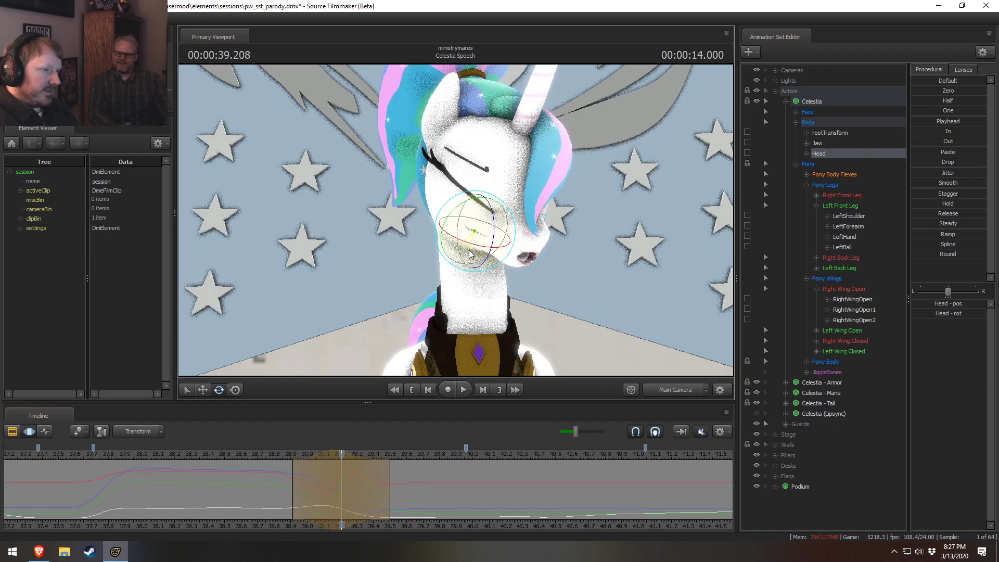
Step: Play back the shot repeatedly from about 37.5 s to check the reworked head turn
{"action": "left_click_drag", "start_coordinate": [308, 455], "coordinate": [127, 458]}
{"action": "key", "text": "space"}
{"action": "key", "text": "space"}
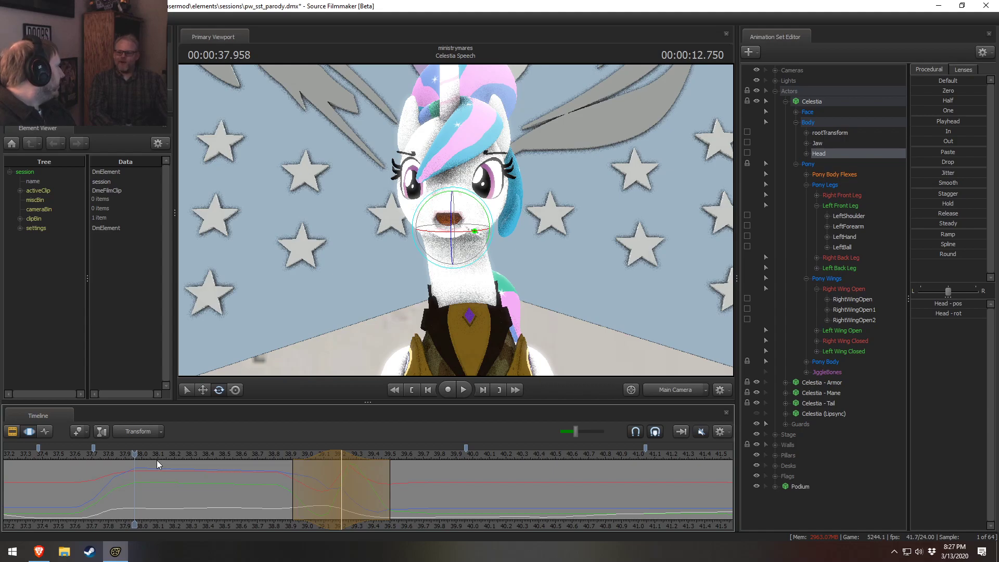
{"action": "left_click", "coordinate": [95, 455]}
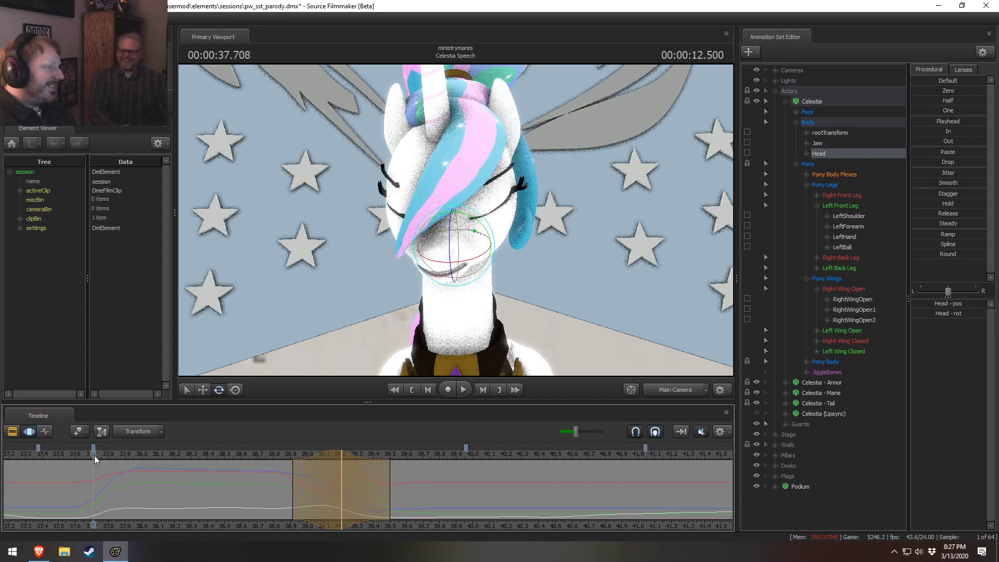
{"action": "key", "text": "space"}
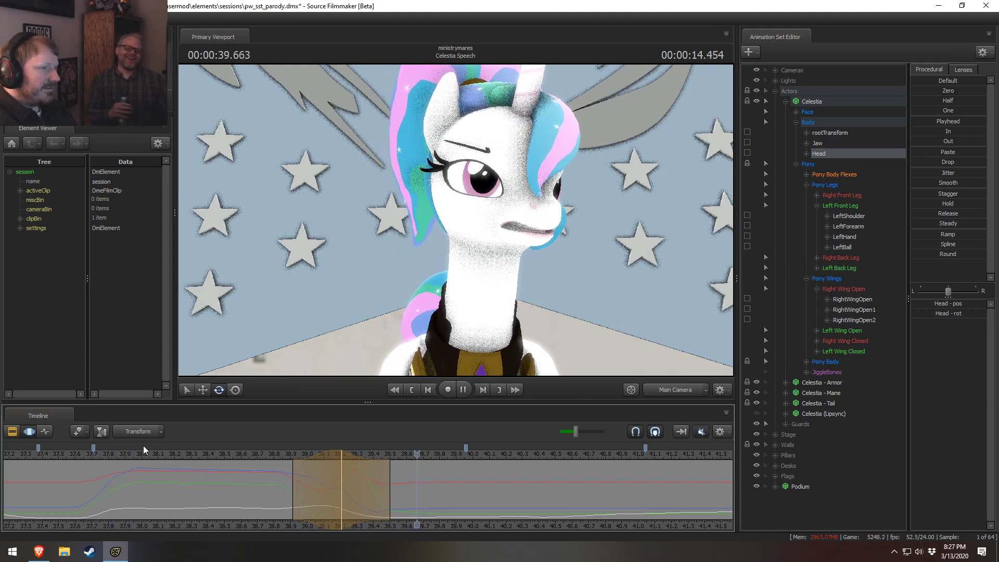
{"action": "key", "text": "space"}
{"action": "left_click", "coordinate": [47, 451]}
{"action": "key", "text": "space"}
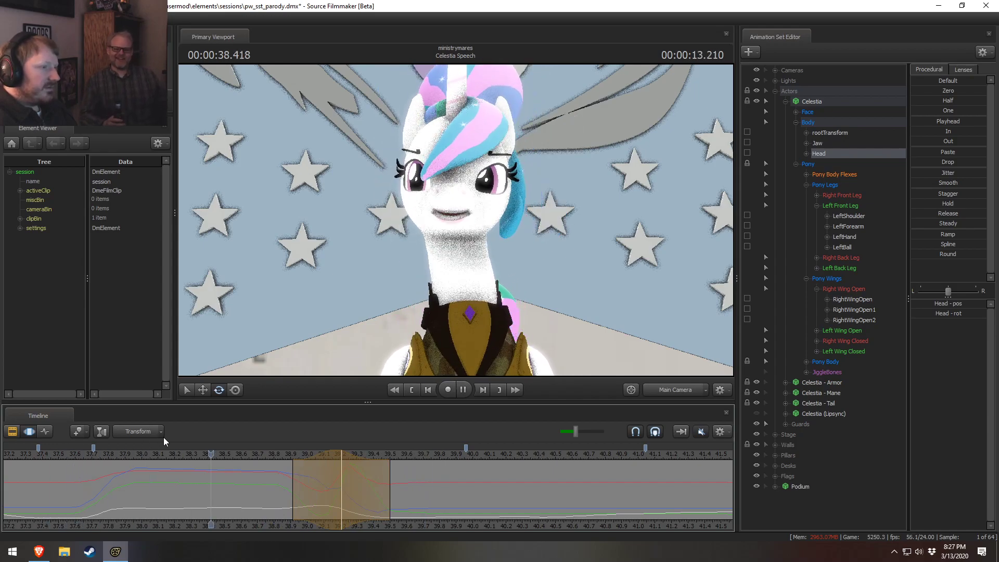
{"action": "left_click", "coordinate": [91, 453]}
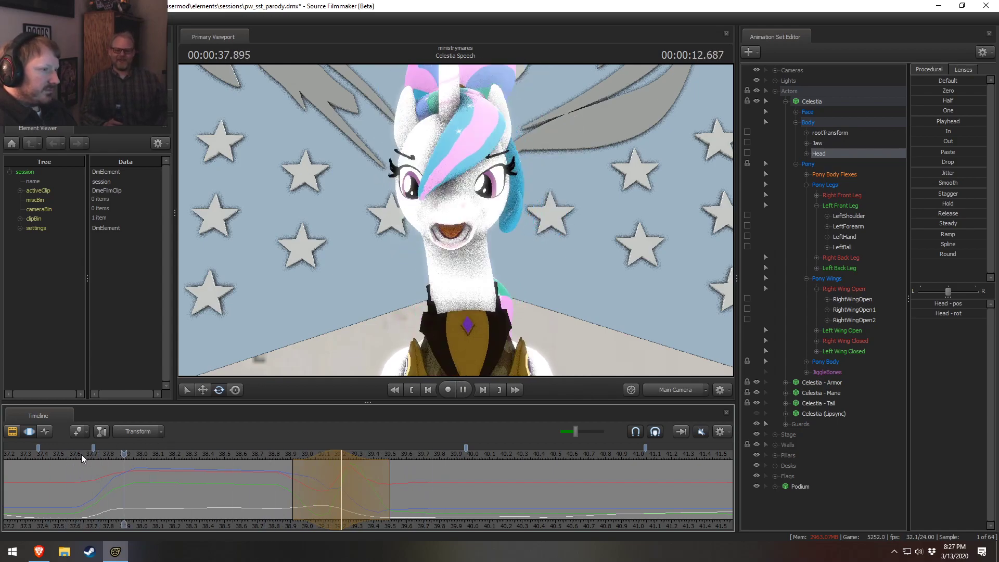
Step: Narrow the falloff of the head adjustment around 39.2 s and play back the turn from about 38.4 s
{"action": "left_click_drag", "start_coordinate": [101, 469], "coordinate": [306, 479]}
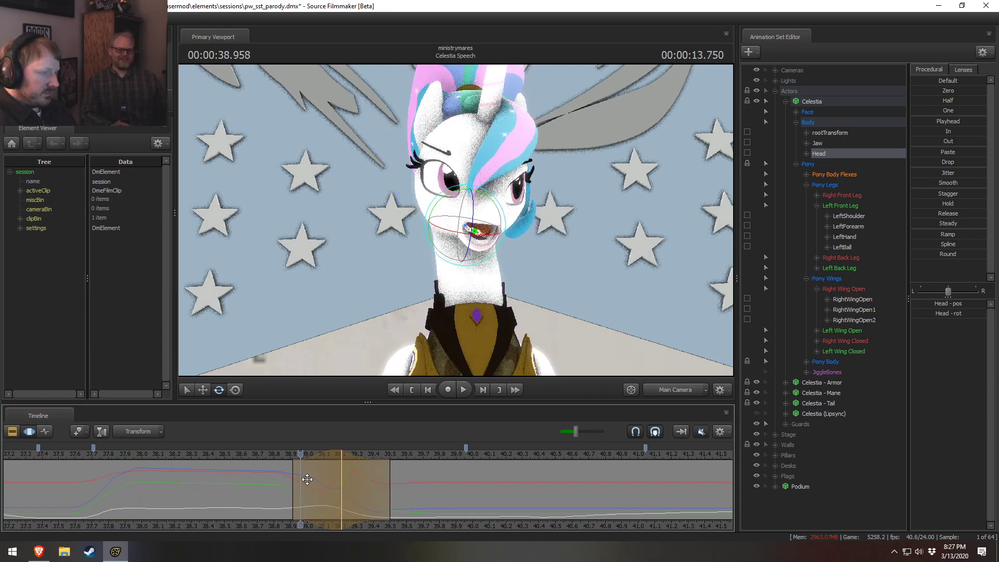
{"action": "scroll", "coordinate": [339, 462], "scroll_direction": "down", "scroll_amount": 1, "text": "shift"}
{"action": "left_click", "coordinate": [285, 457]}
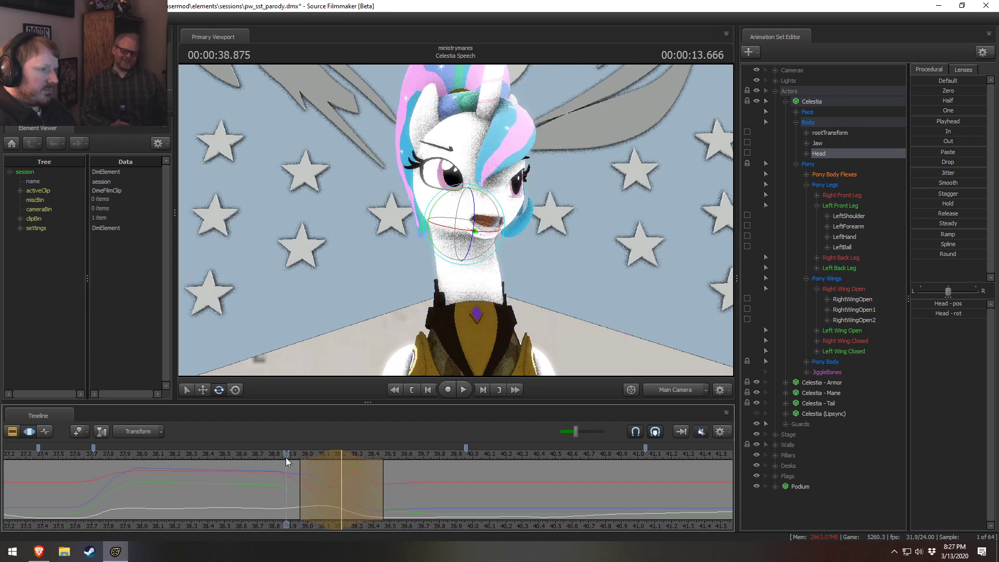
{"action": "key", "text": "space"}
{"action": "left_click", "coordinate": [206, 455]}
{"action": "key", "text": "space"}
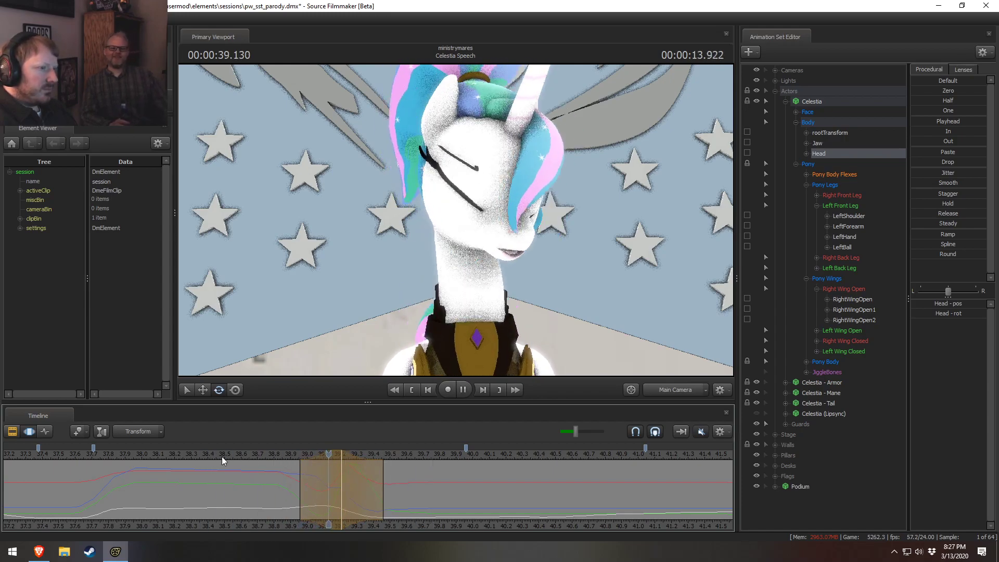
Step: Replay the head turn from several start points between about 37.4 and 38.9 s to judge its timing
{"action": "left_click", "coordinate": [262, 459]}
{"action": "key", "text": "space"}
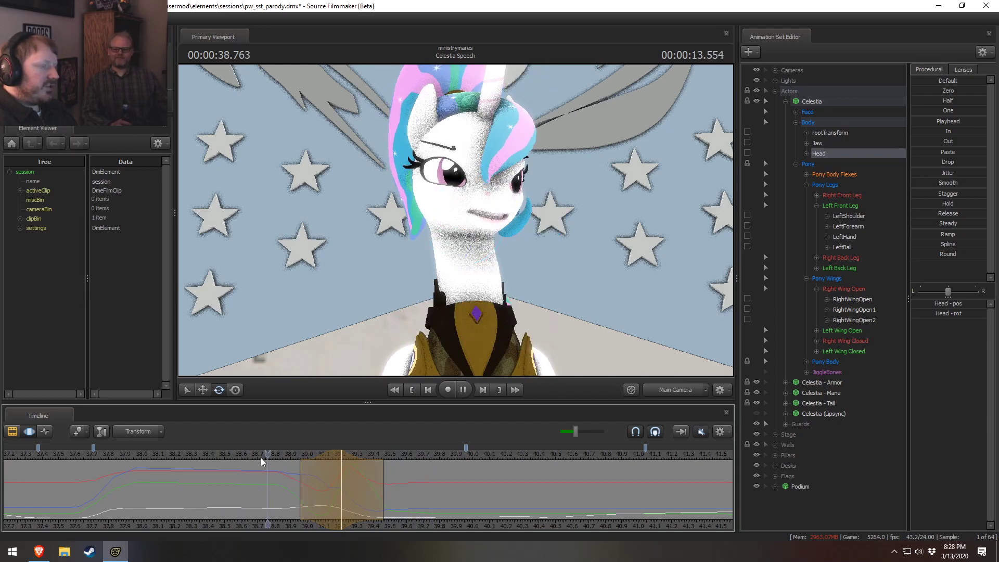
{"action": "key", "text": "space"}
{"action": "left_click", "coordinate": [177, 459]}
{"action": "key", "text": "space"}
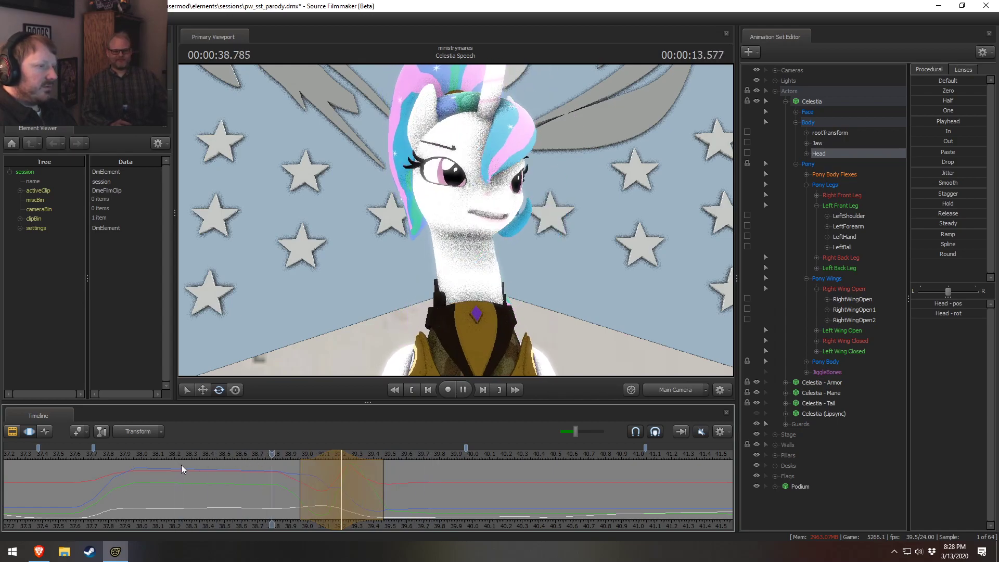
{"action": "key", "text": "space"}
{"action": "left_click", "coordinate": [85, 457]}
{"action": "key", "text": "space"}
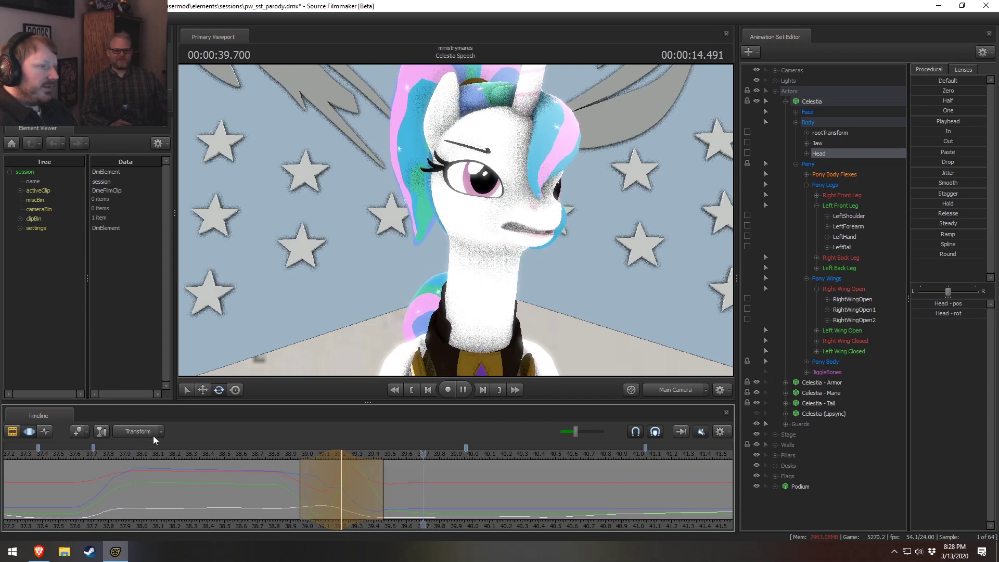
{"action": "left_click", "coordinate": [282, 454]}
{"action": "key", "text": "space"}
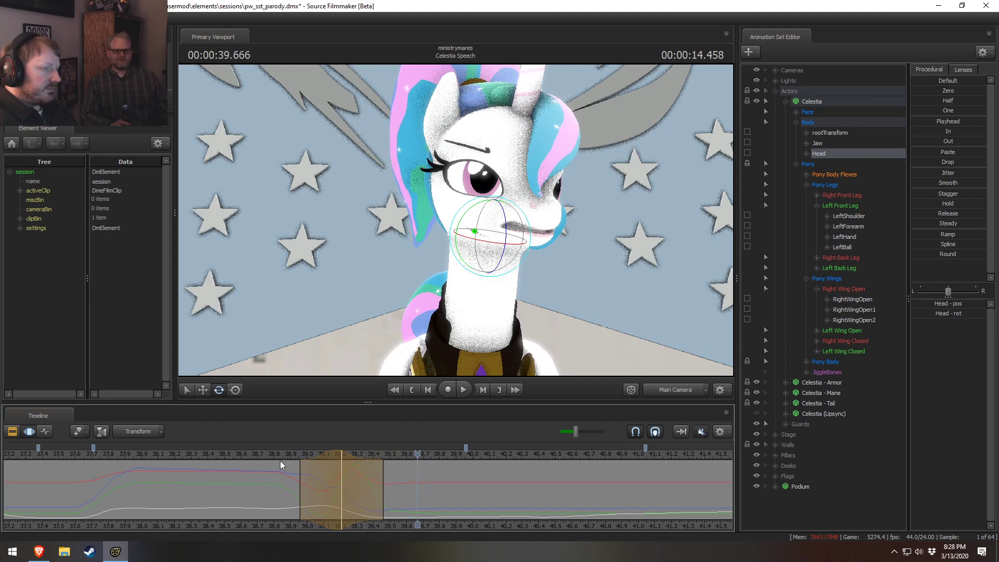
{"action": "left_click", "coordinate": [272, 455]}
{"action": "key", "text": "space"}
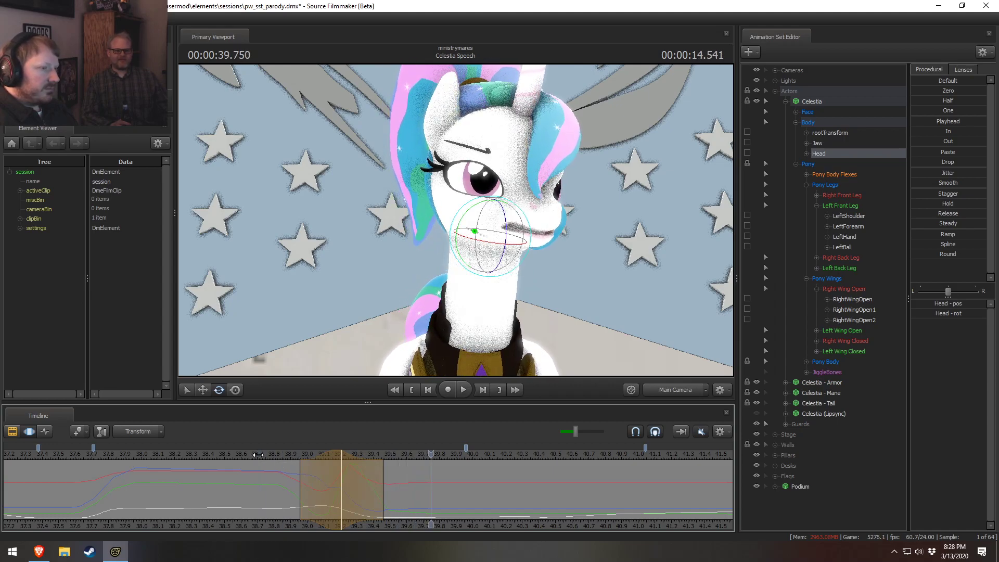
{"action": "left_click", "coordinate": [59, 453]}
{"action": "key", "text": "space"}
{"action": "key", "text": "space"}
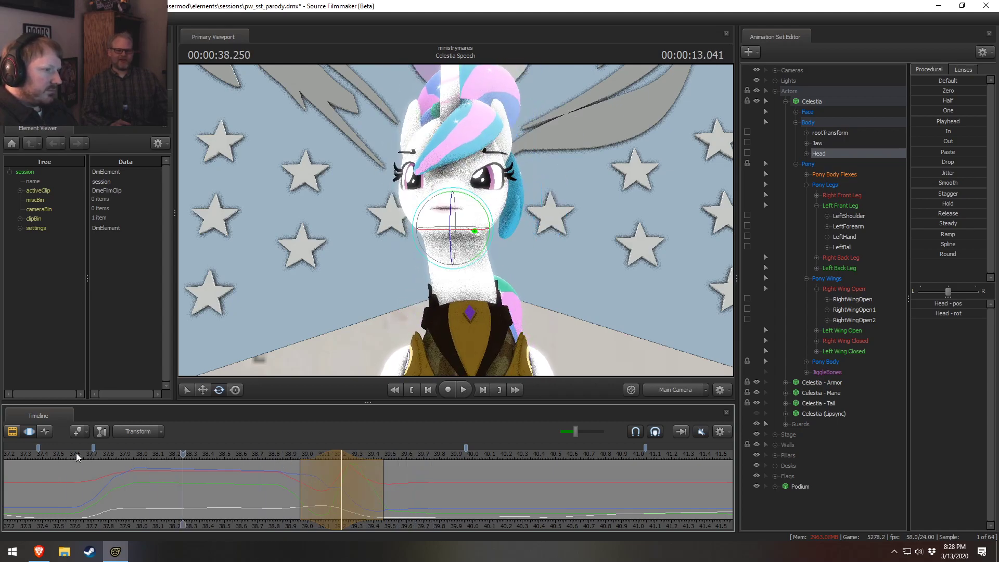
Step: Tilt the head toward the viewer's left at about 37.83 s, blending from about 37.6 to 38.1 s
{"action": "key", "text": "shift"}
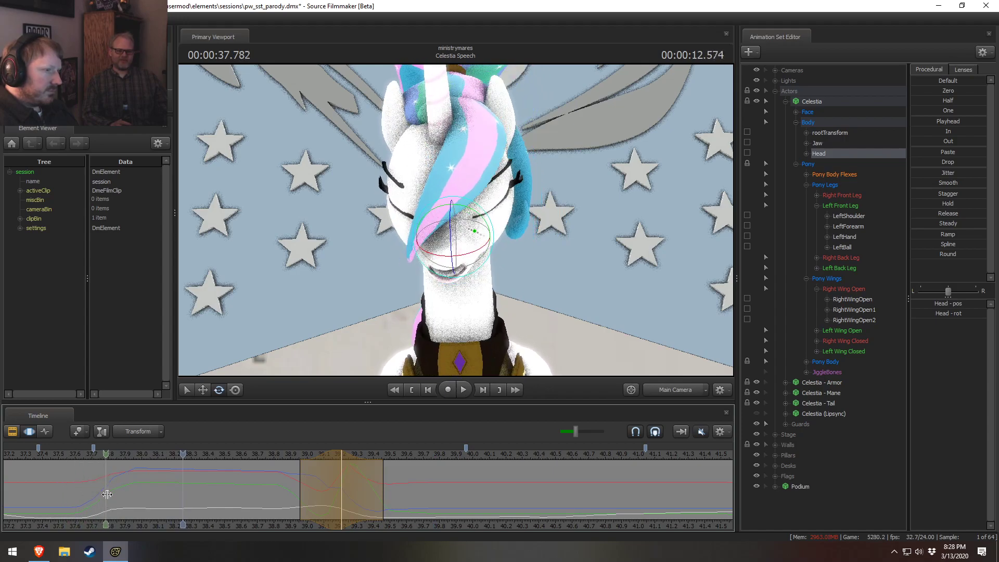
{"action": "left_click", "coordinate": [113, 495], "text": "shift"}
{"action": "scroll", "coordinate": [114, 496], "scroll_direction": "up", "scroll_amount": 5, "text": "shift"}
{"action": "scroll", "coordinate": [114, 496], "scroll_direction": "up", "scroll_amount": 1, "text": "shift"}
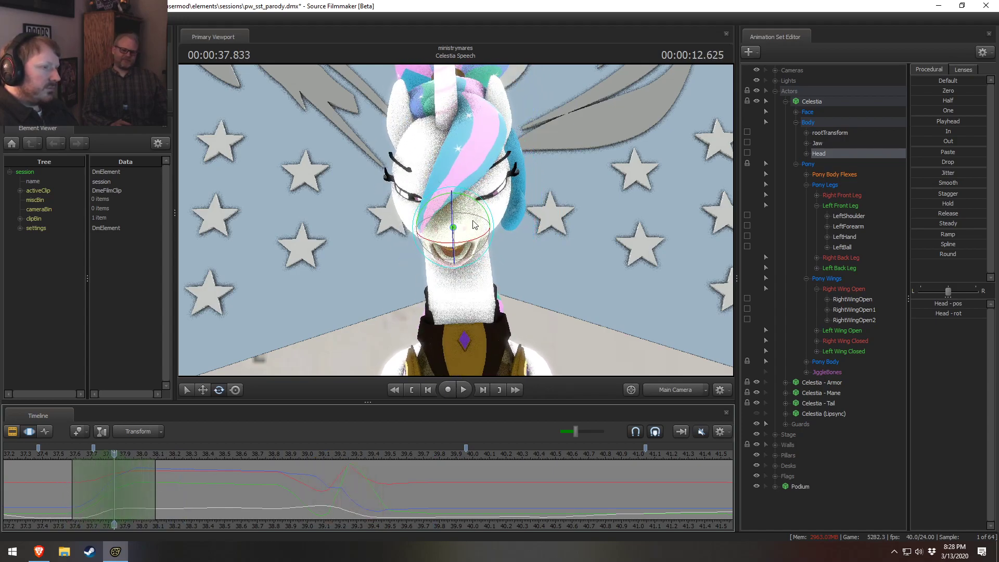
{"action": "left_click_drag", "start_coordinate": [486, 215], "coordinate": [475, 221]}
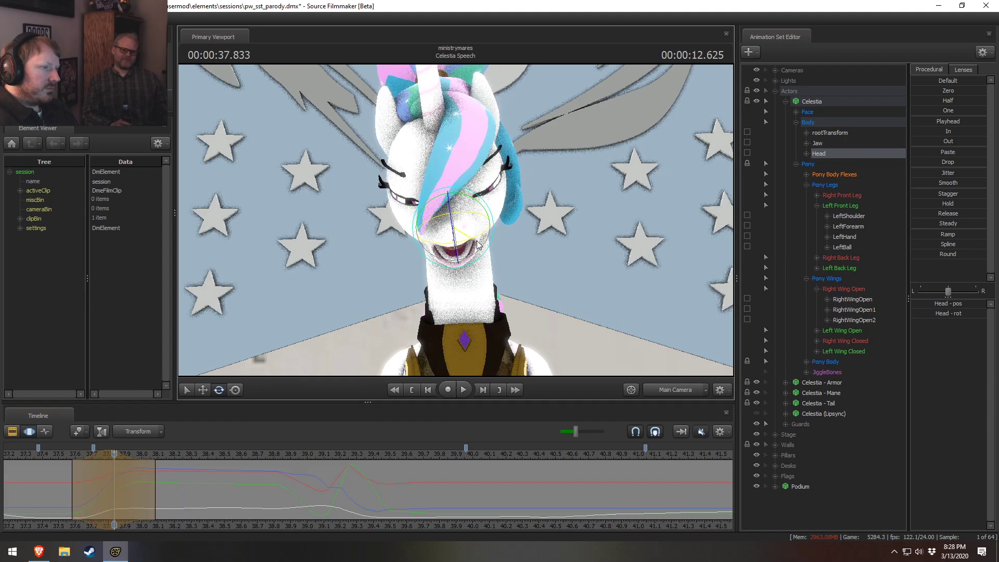
Step: Play back the stretch from about 37 to 38.3 s to check the head tilt
{"action": "left_click", "coordinate": [61, 455]}
{"action": "key", "text": "space"}
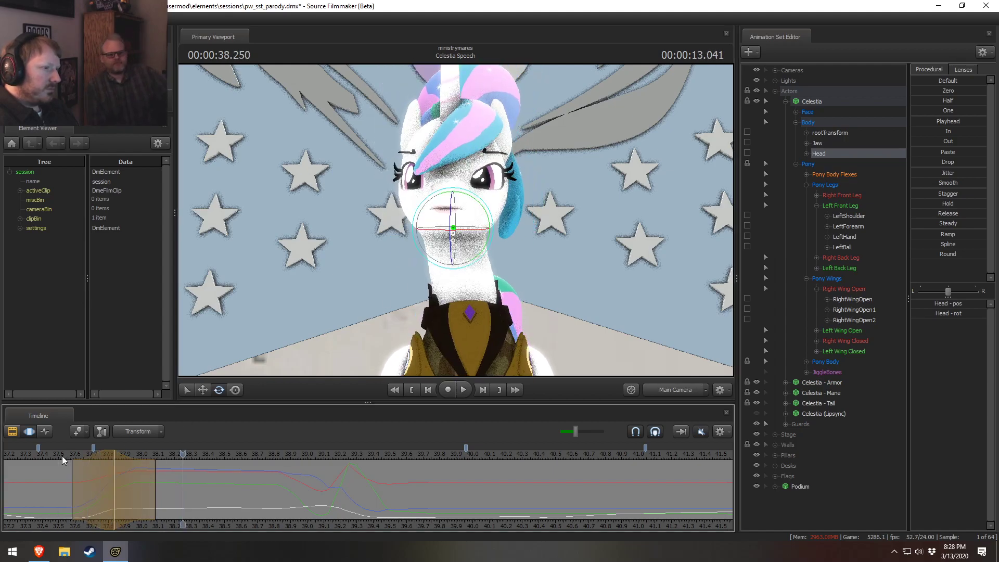
{"action": "key", "text": "space"}
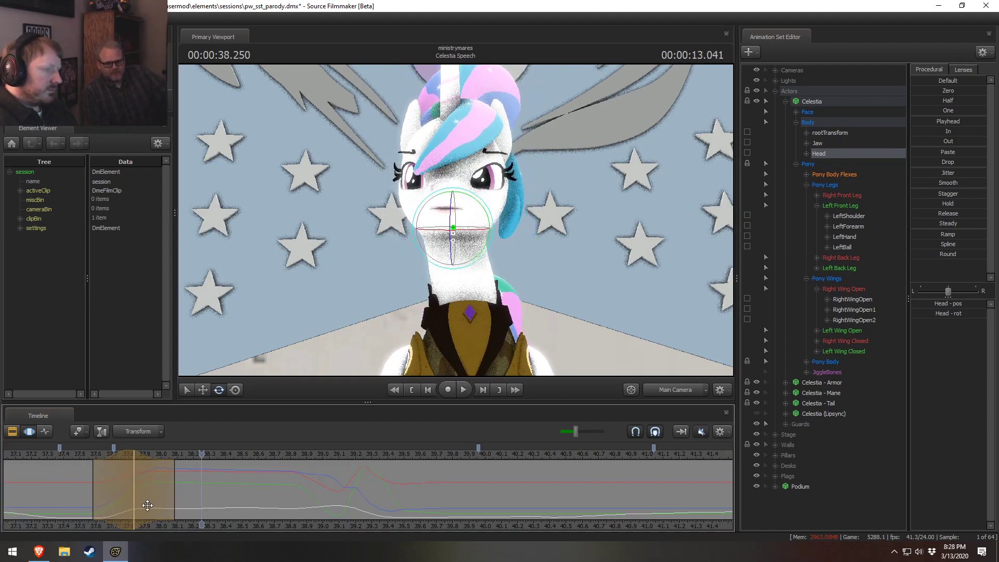
{"action": "middle_click_drag", "start_coordinate": [234, 522], "coordinate": [360, 499]}
{"action": "key", "text": "space"}
{"action": "left_click", "coordinate": [130, 454]}
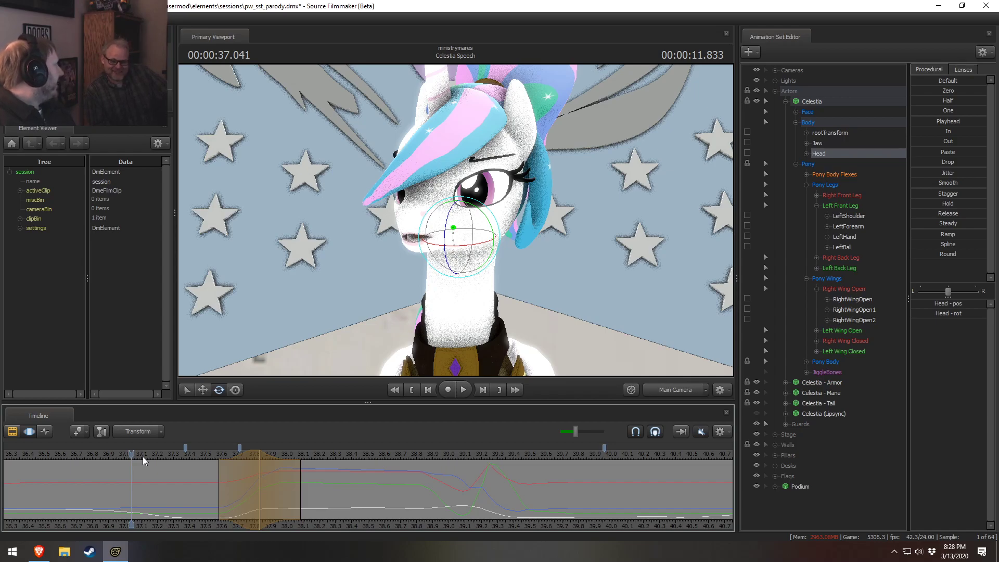
{"action": "left_click_drag", "start_coordinate": [180, 456], "coordinate": [130, 451]}
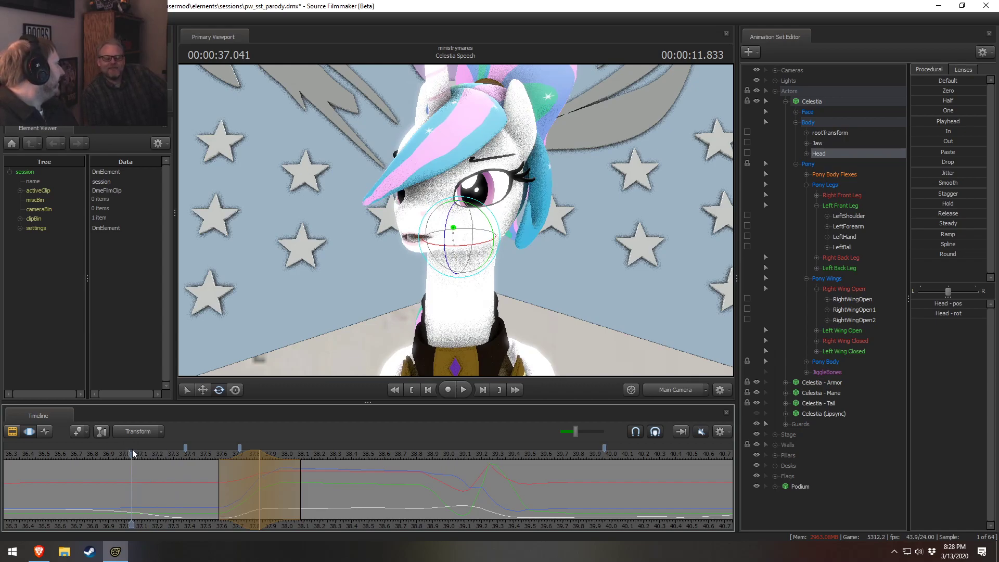
{"action": "key", "text": "space"}
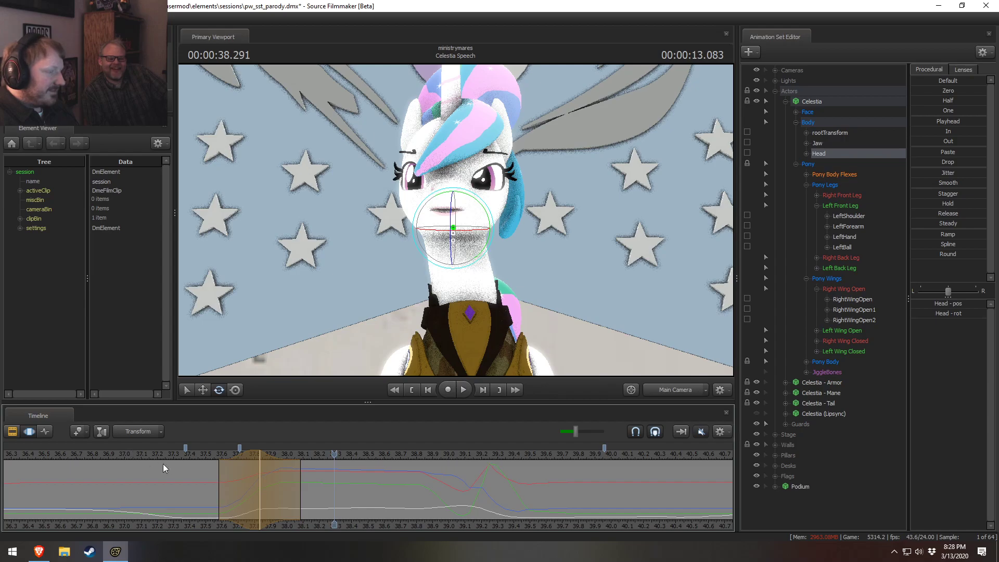
Step: Replay the head tilt from about 37.04 s to judge the motion once more
{"action": "left_click_drag", "start_coordinate": [167, 457], "coordinate": [150, 457]}
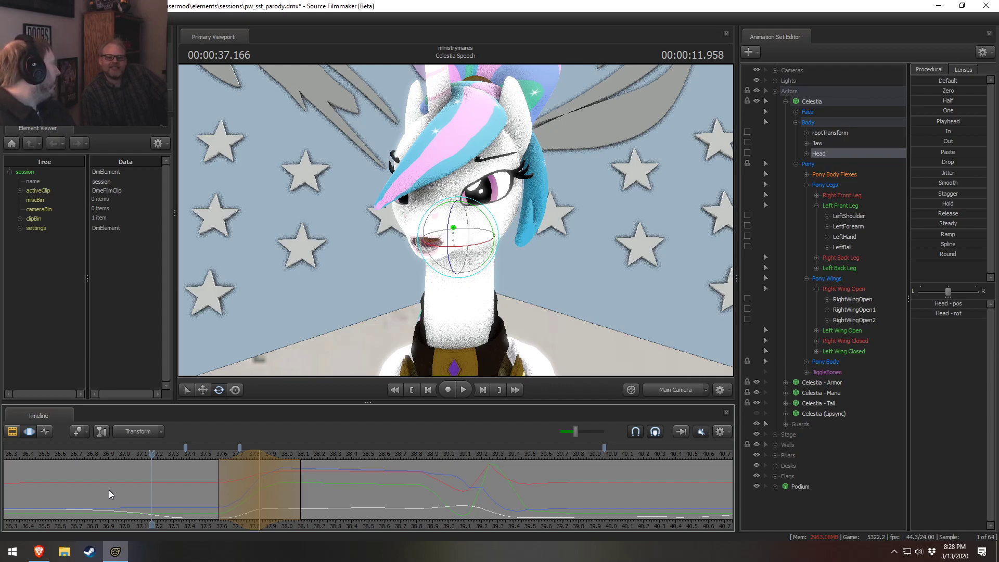
{"action": "left_click", "coordinate": [134, 454]}
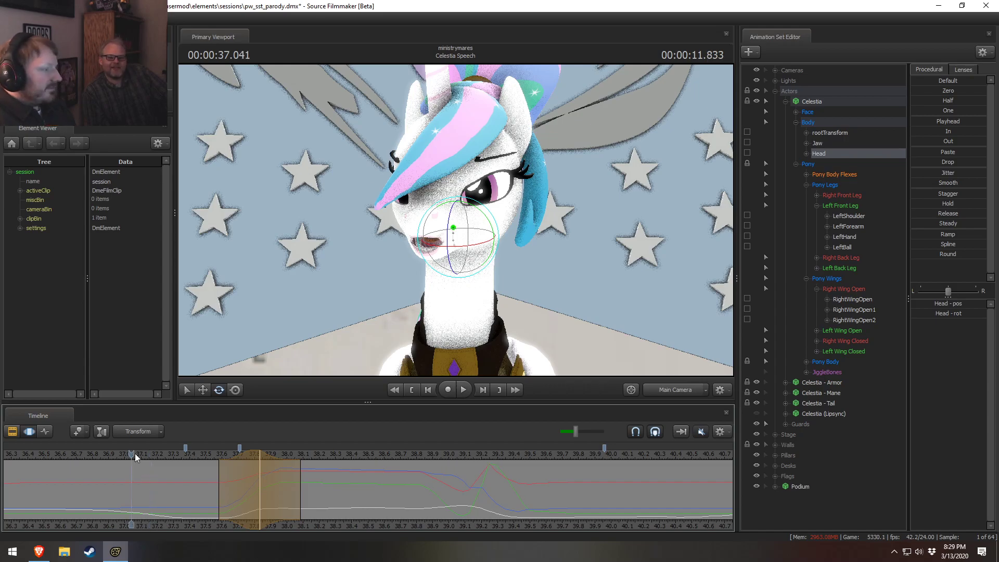
{"action": "key", "text": "space"}
{"action": "key", "text": "space"}
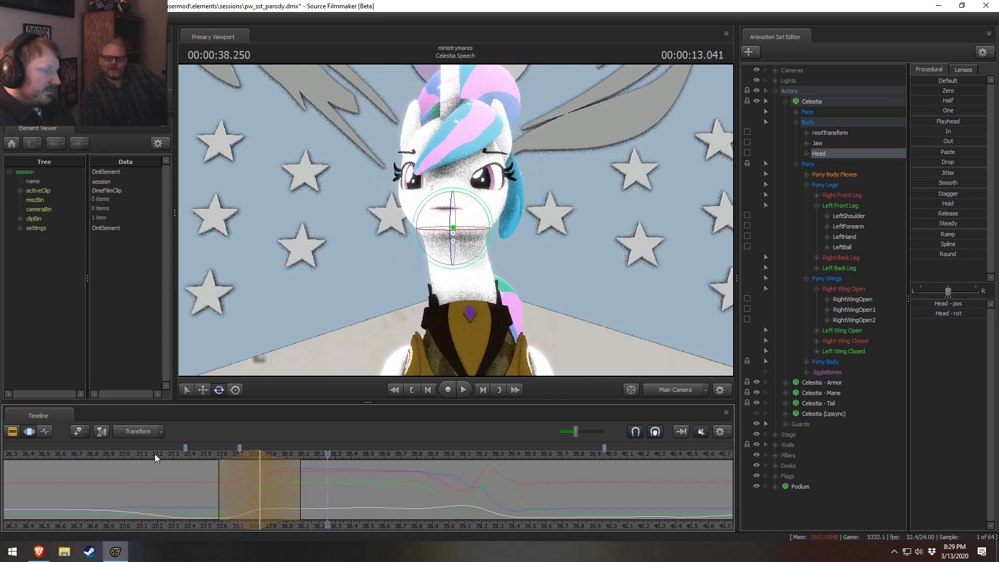
Step: Set a time selection around 37.79 s, blending from about 37.5 to 38.1 s, and select Celestia's neck
{"action": "left_click_drag", "start_coordinate": [210, 456], "coordinate": [233, 470]}
{"action": "left_click", "coordinate": [253, 483], "text": "shift"}
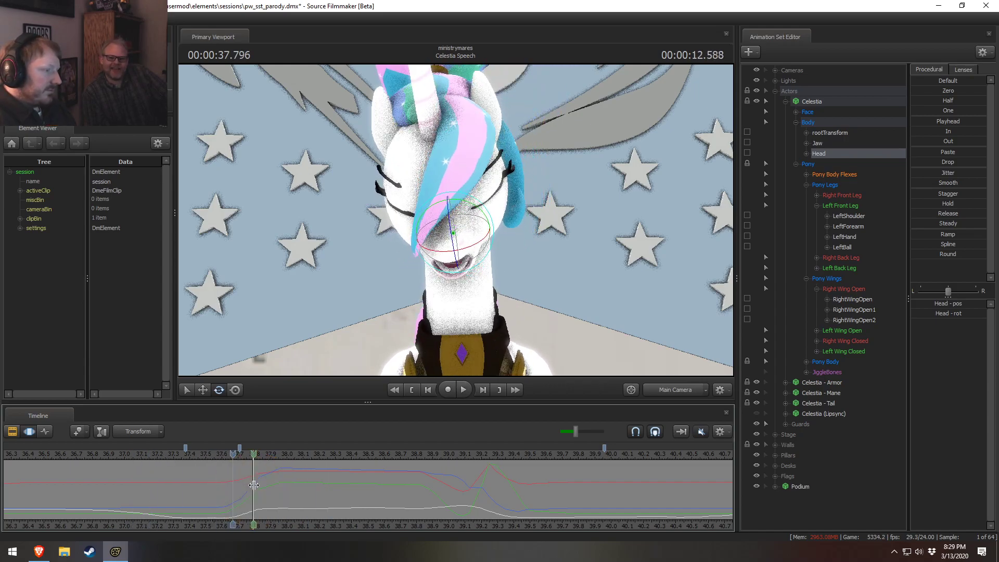
{"action": "scroll", "coordinate": [253, 493], "scroll_direction": "up", "scroll_amount": 7, "text": "shift"}
{"action": "left_click", "coordinate": [461, 331]}
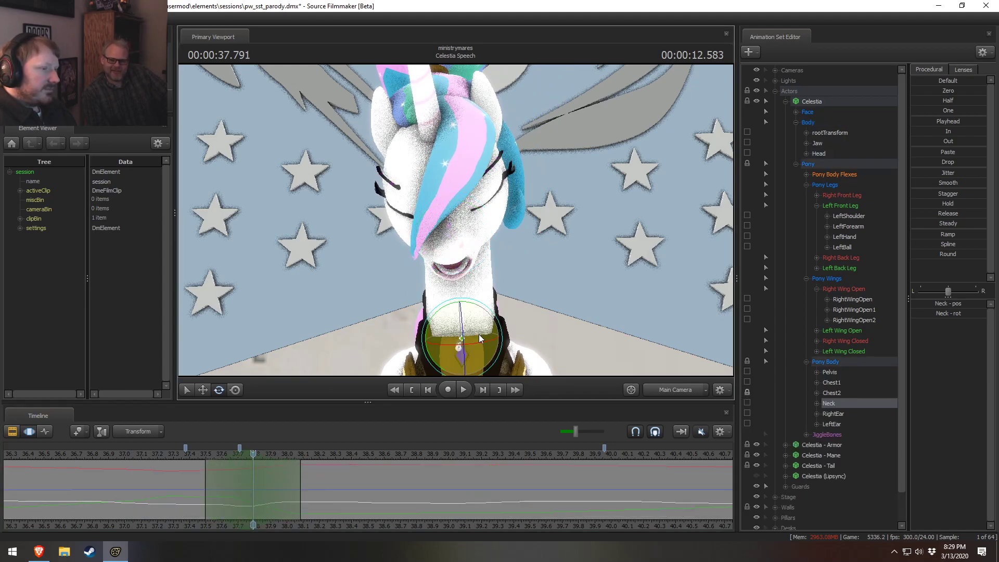
Step: Try a neck rotation at about 37.79 s, preview it from about 37.4 s, and undo it
{"action": "left_click_drag", "start_coordinate": [461, 308], "coordinate": [462, 295]}
{"action": "left_click", "coordinate": [188, 454]}
{"action": "key", "text": "space"}
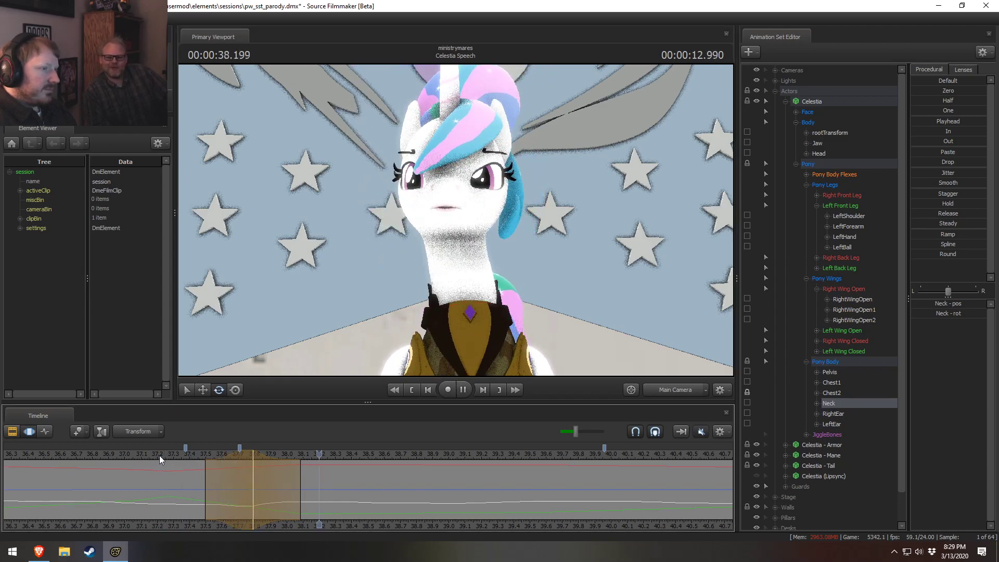
{"action": "key", "text": "space"}
{"action": "left_click_drag", "start_coordinate": [189, 454], "coordinate": [255, 460]}
{"action": "key", "text": "ctrl+z"}
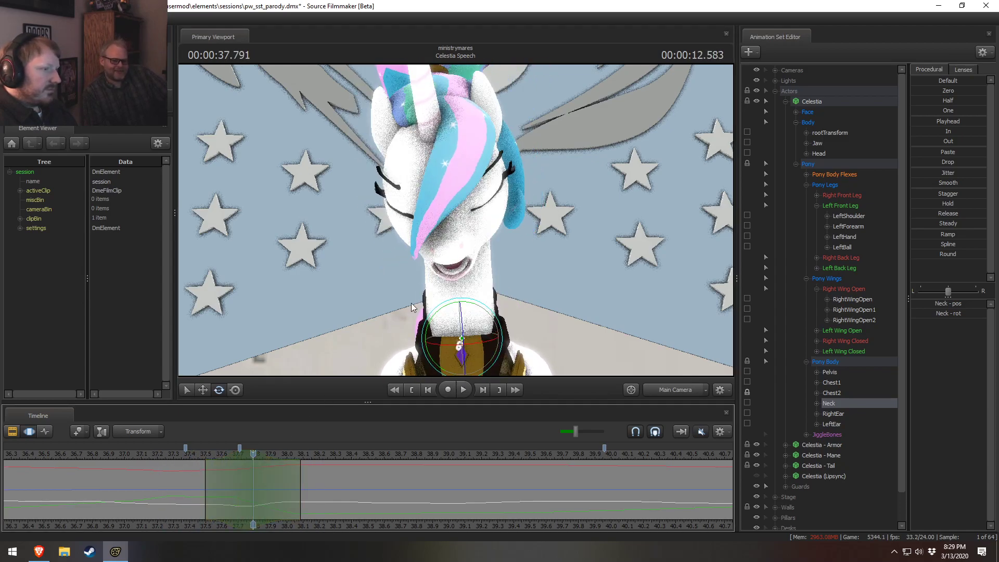
Step: Tilt the neck slightly toward the viewer's right at about 37.79 s and play back the lead-in
{"action": "left_click_drag", "start_coordinate": [474, 306], "coordinate": [480, 308]}
{"action": "left_click", "coordinate": [192, 456]}
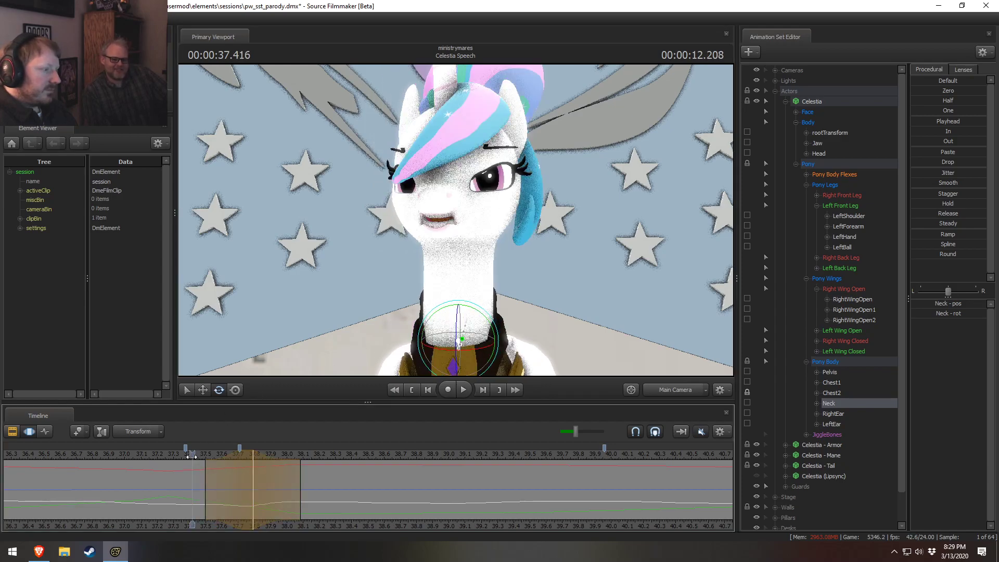
{"action": "key", "text": "space"}
{"action": "key", "text": "space"}
{"action": "left_click_drag", "start_coordinate": [189, 457], "coordinate": [83, 466]}
{"action": "key", "text": "space"}
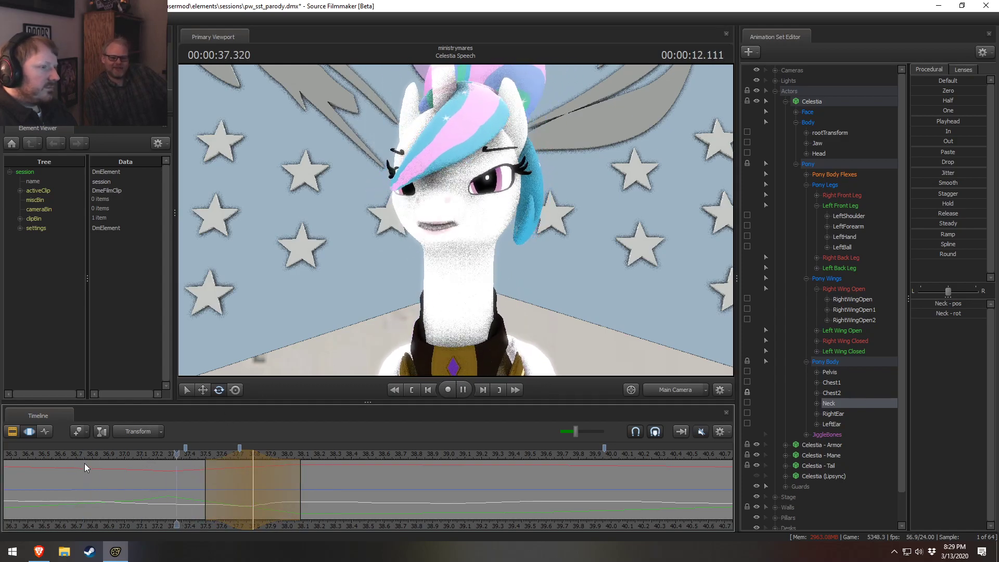
Step: Shift the neck adjustment slightly earlier to about 37.75 s and play it back from about 36.7 s
{"action": "left_click_drag", "start_coordinate": [227, 456], "coordinate": [221, 456]}
{"action": "left_click", "coordinate": [105, 454]}
{"action": "key", "text": "space"}
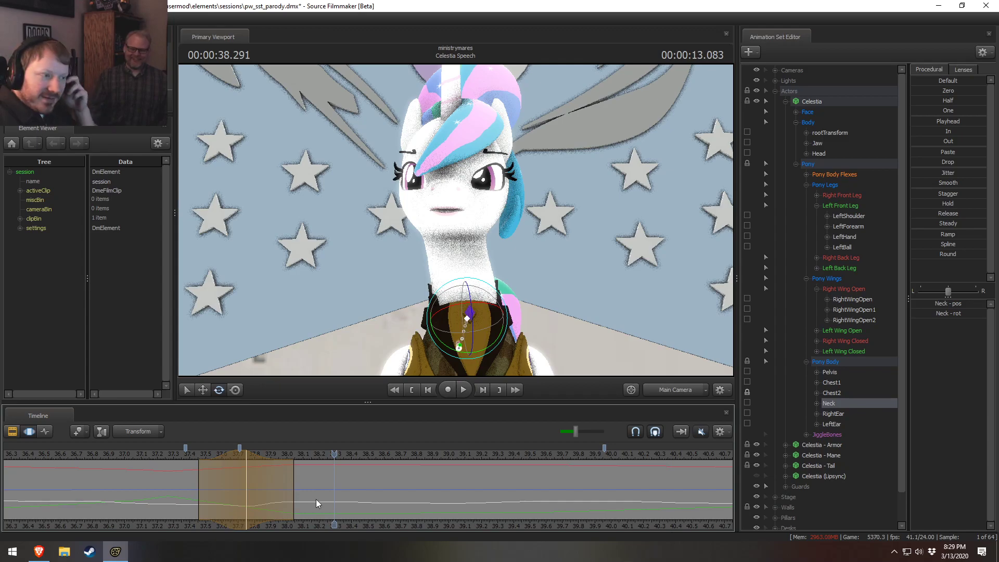
{"action": "left_click", "coordinate": [68, 452]}
{"action": "key", "text": "space"}
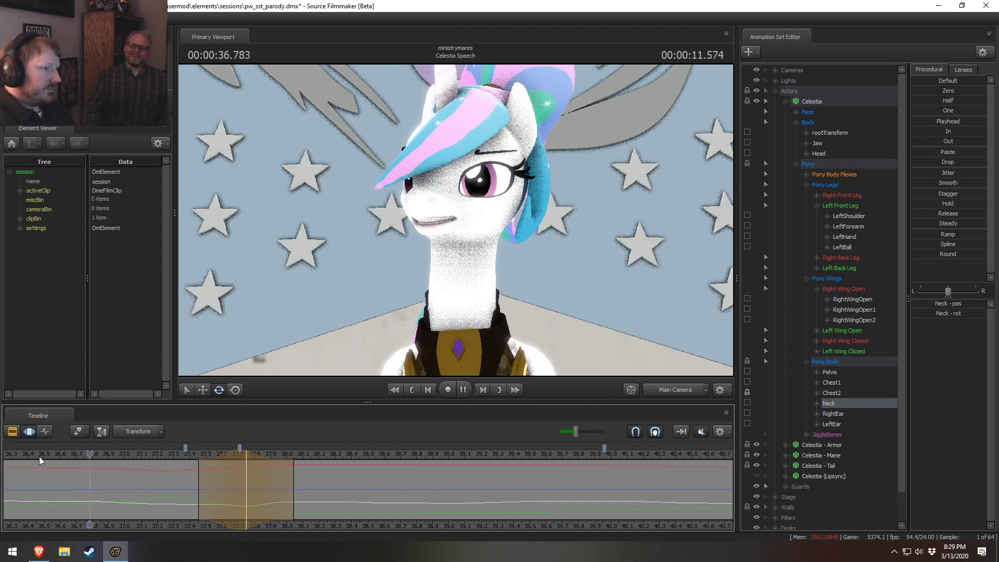
{"action": "key", "text": "space"}
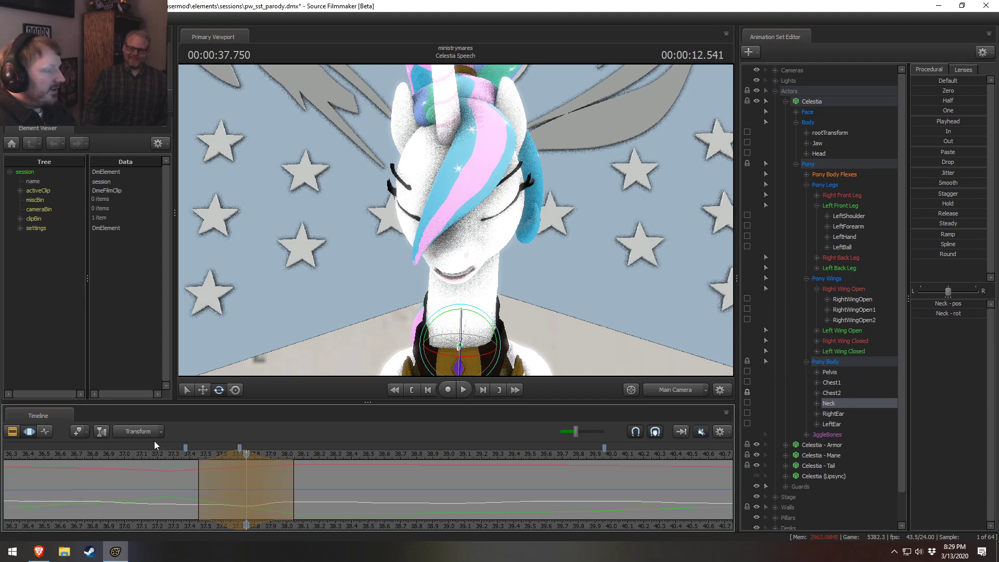
Step: Replay the neck motion from several start points between about 36.5 and 37.3 s
{"action": "left_click", "coordinate": [71, 452]}
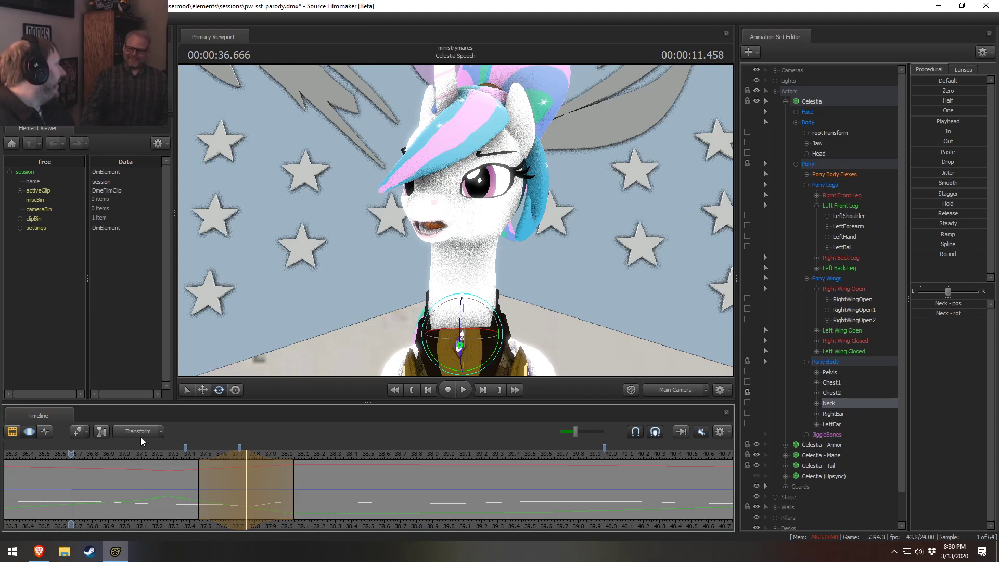
{"action": "key", "text": "space"}
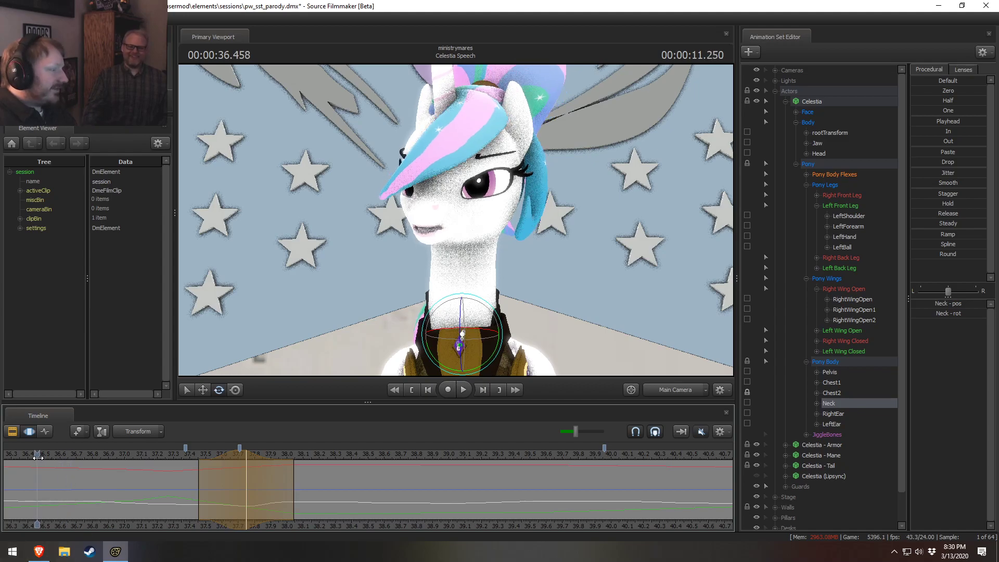
{"action": "key", "text": "space"}
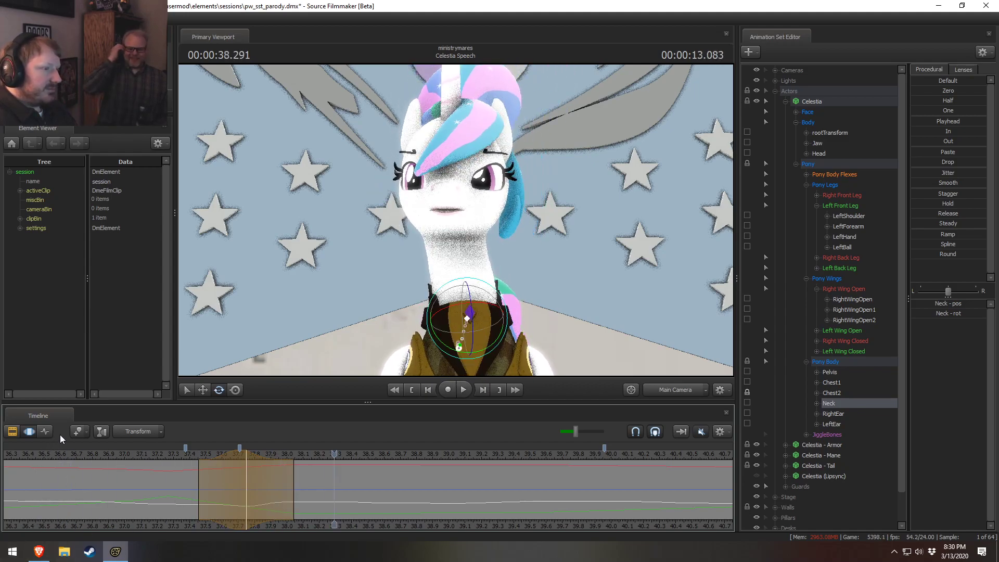
{"action": "left_click", "coordinate": [170, 457]}
{"action": "key", "text": "space"}
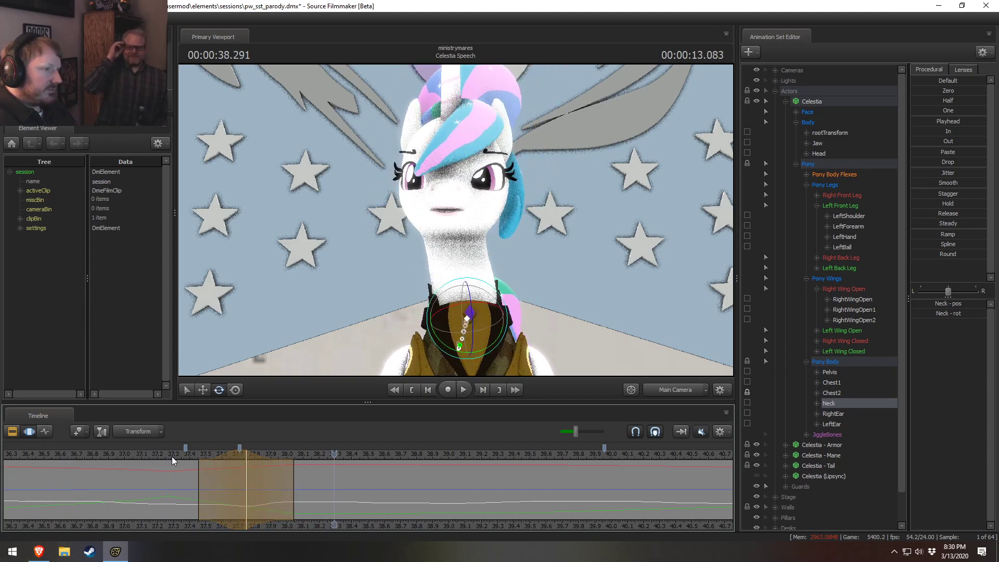
Step: Turn the neck toward the viewer's right at about 37.75 s and play back the change
{"action": "left_click", "coordinate": [186, 455]}
{"action": "left_click_drag", "start_coordinate": [188, 455], "coordinate": [246, 455]}
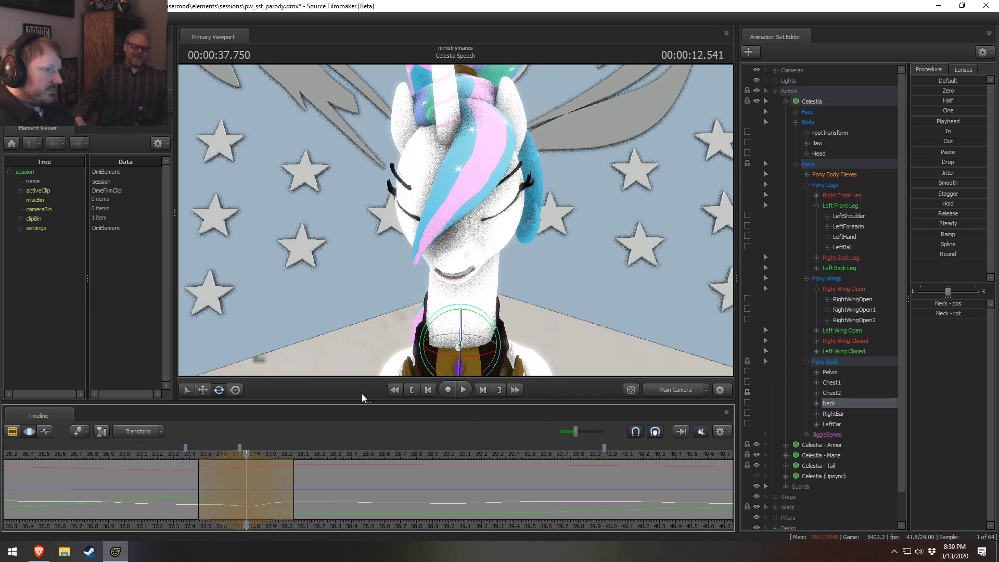
{"action": "left_click_drag", "start_coordinate": [443, 341], "coordinate": [380, 389]}
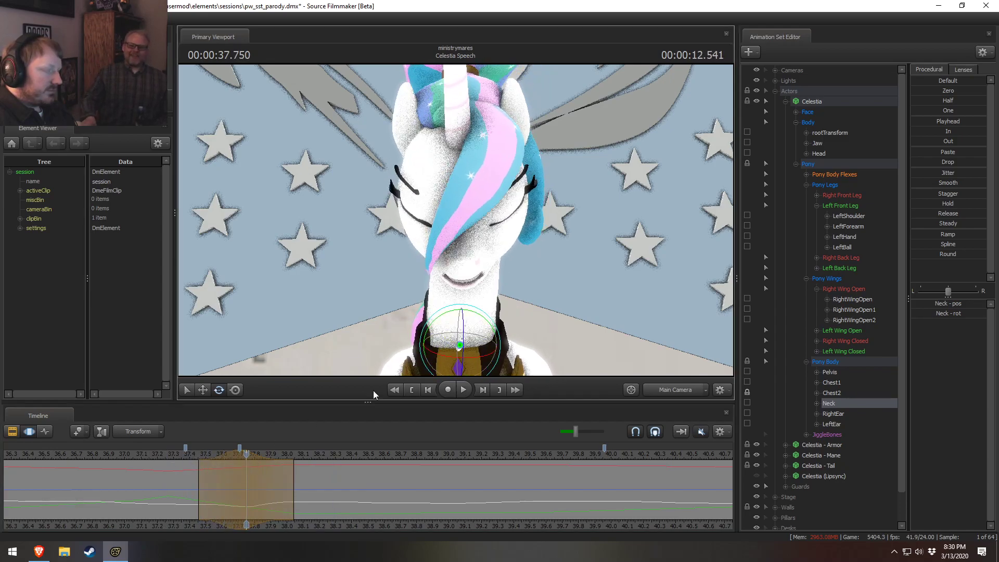
{"action": "key", "text": "space"}
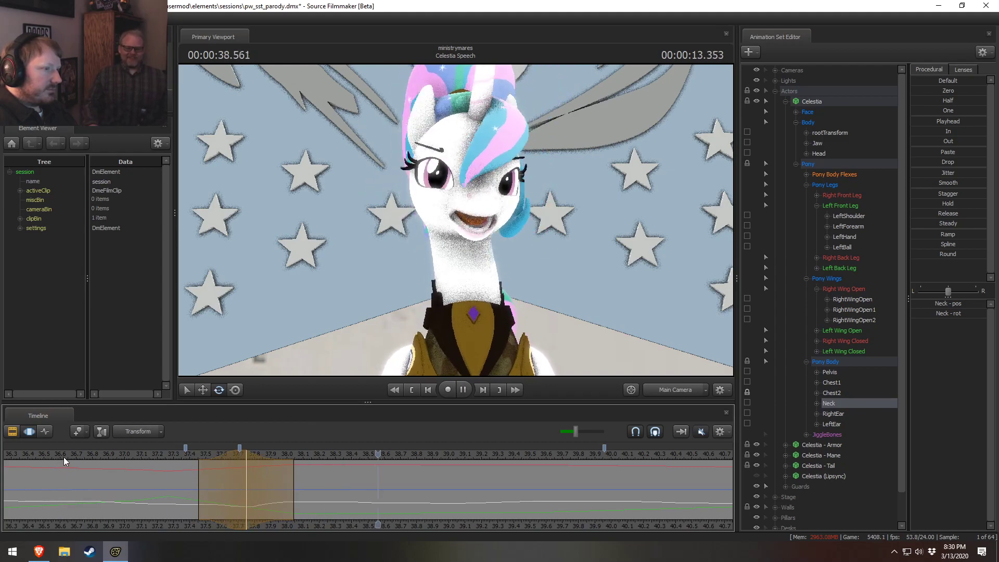
Step: Play back the following head turn from about 38.8 s and again from about 39 s
{"action": "left_click", "coordinate": [421, 446]}
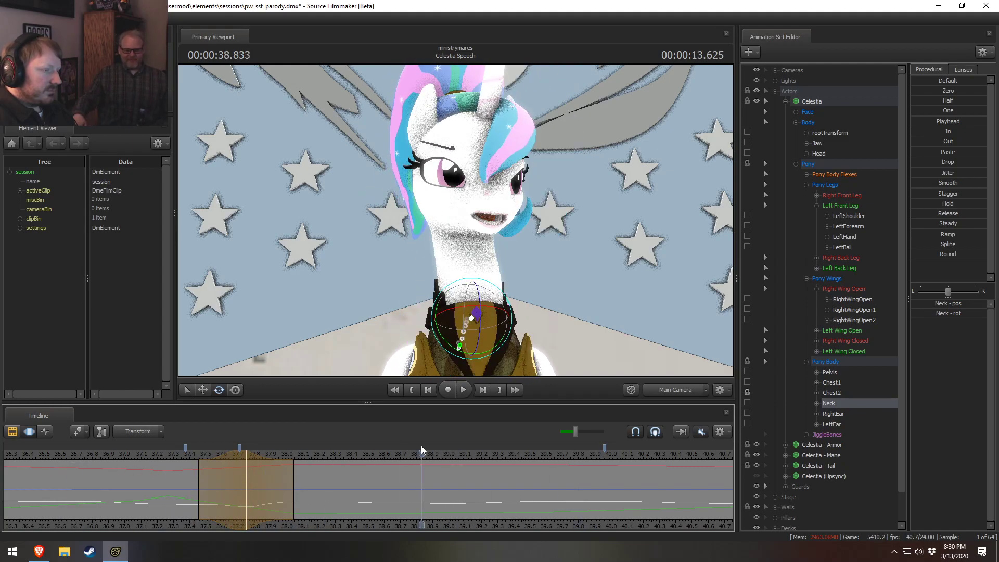
{"action": "key", "text": "space"}
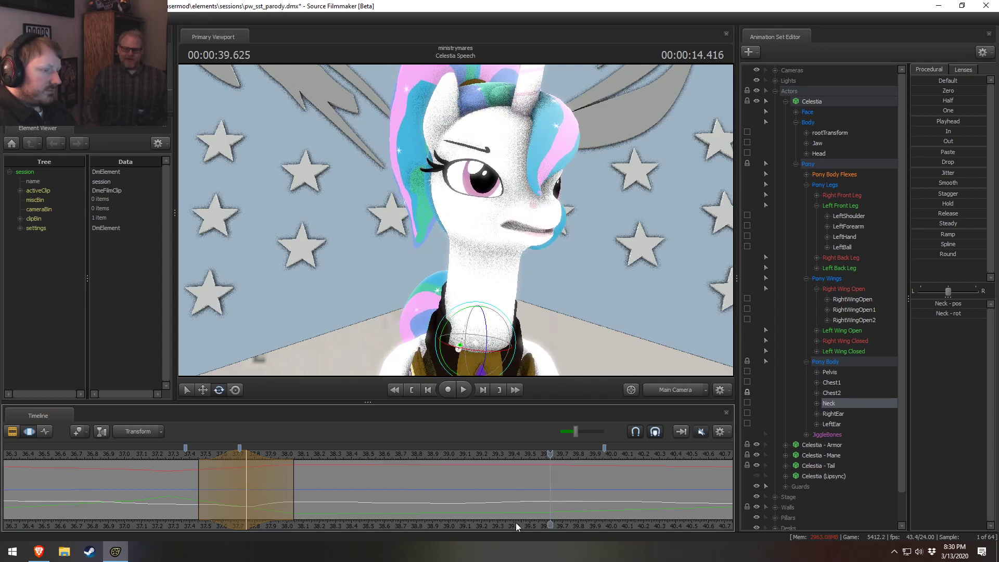
{"action": "middle_click_drag", "start_coordinate": [516, 522], "coordinate": [332, 461]}
{"action": "left_click", "coordinate": [274, 455]}
{"action": "key", "text": "space"}
{"action": "key", "text": "space"}
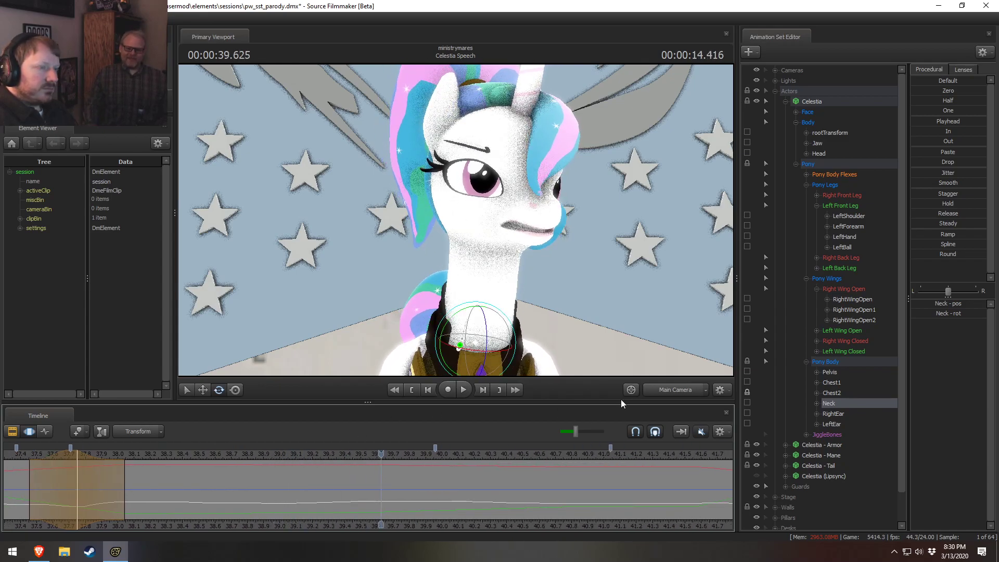
Step: Select the Upper Face controls and set a time selection from about 39.4 to 40.1 s, with falloff from about 39.25 to 40.3 s
{"action": "left_click", "coordinate": [799, 112]}
{"action": "left_click", "coordinate": [835, 153]}
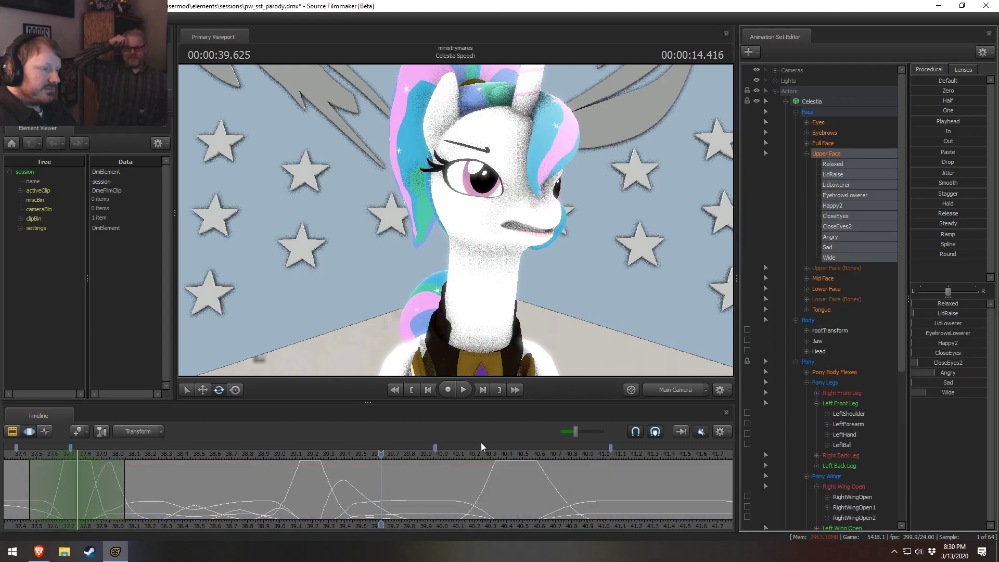
{"action": "scroll", "coordinate": [416, 466], "scroll_direction": "up", "scroll_amount": 1}
{"action": "left_click_drag", "start_coordinate": [342, 488], "coordinate": [515, 486], "text": "shift"}
{"action": "scroll", "coordinate": [471, 500], "scroll_direction": "up", "scroll_amount": 4, "text": "ctrl"}
{"action": "scroll", "coordinate": [471, 500], "scroll_direction": "down", "scroll_amount": 1, "text": "ctrl"}
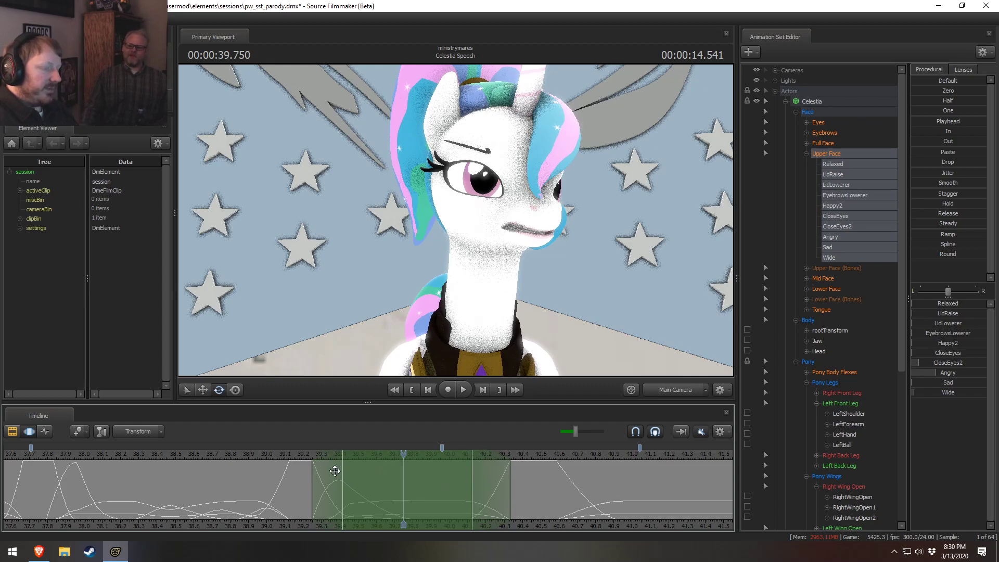
{"action": "left_click_drag", "start_coordinate": [403, 451], "coordinate": [432, 451]}
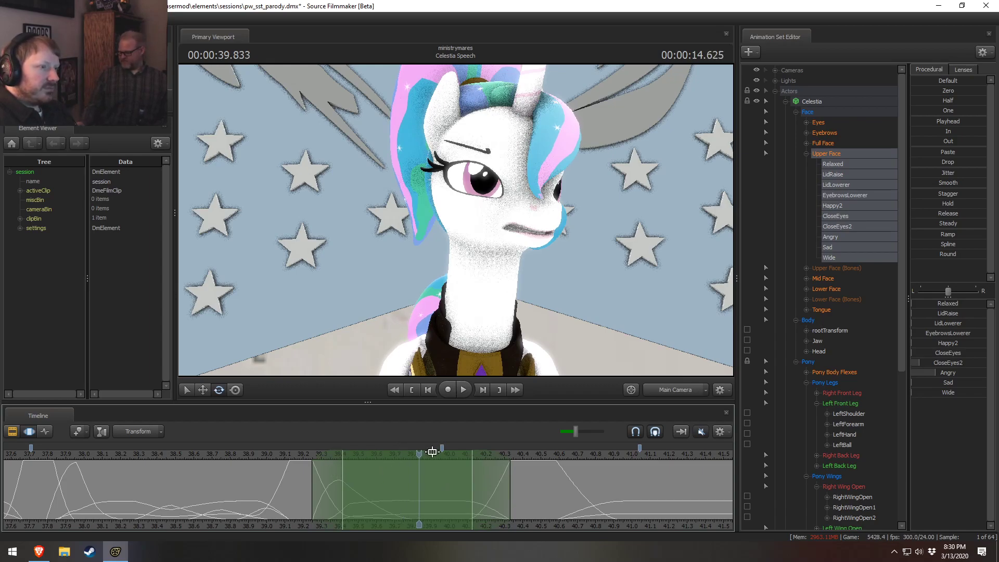
{"action": "left_click", "coordinate": [806, 153]}
{"action": "left_click", "coordinate": [806, 154]}
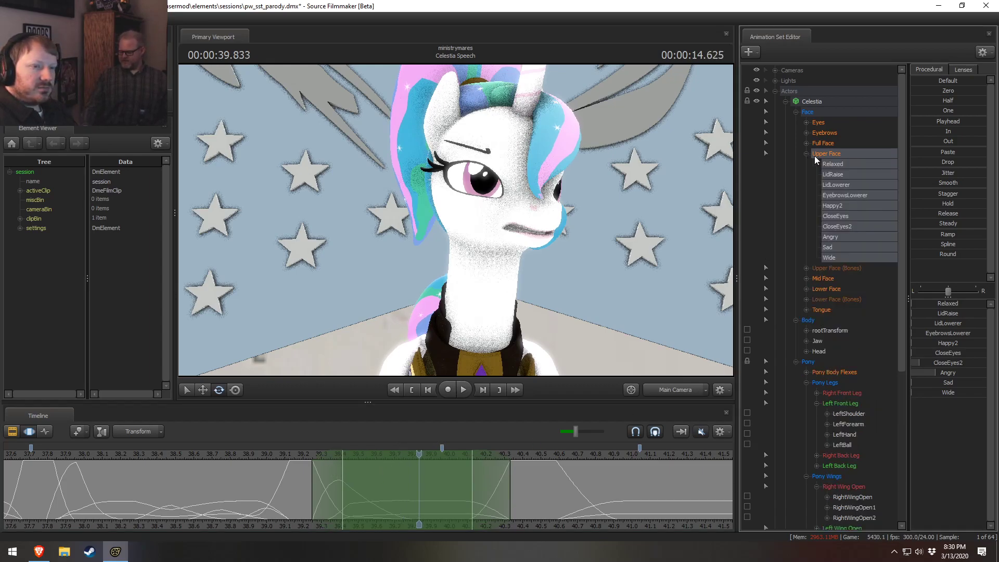
Step: Lower CloseEyes2 to zero, raise LidRaise slightly and Angry to about half around 39.83 s, and preview the expression
{"action": "left_click_drag", "start_coordinate": [946, 363], "coordinate": [936, 363]}
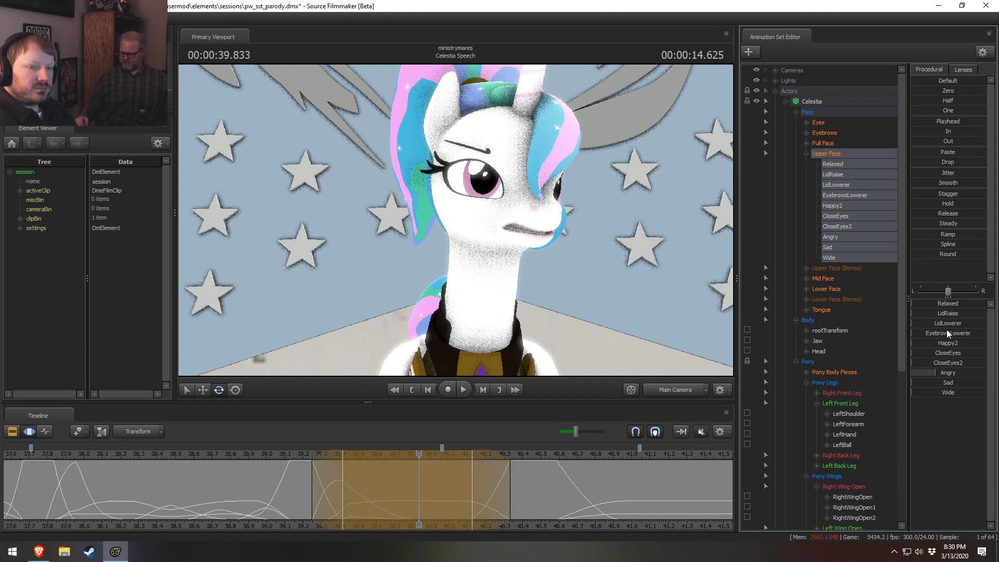
{"action": "left_click_drag", "start_coordinate": [956, 317], "coordinate": [966, 319]}
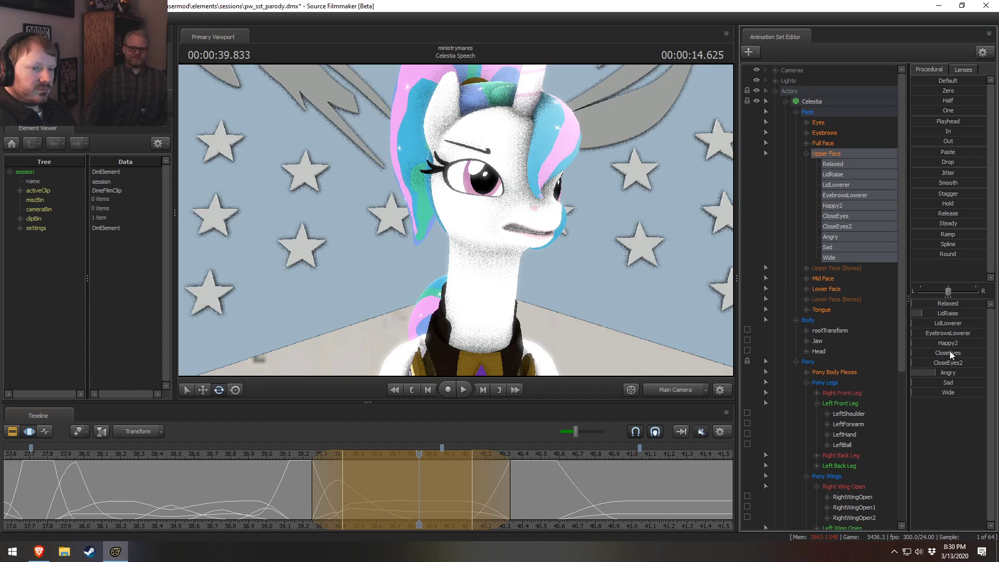
{"action": "left_click_drag", "start_coordinate": [948, 373], "coordinate": [936, 372]}
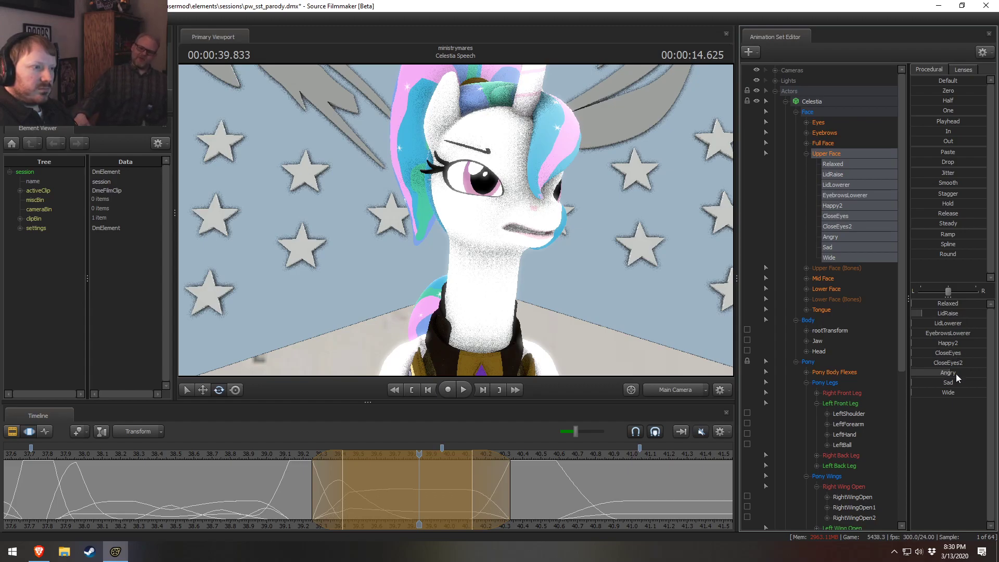
{"action": "left_click", "coordinate": [268, 457]}
{"action": "key", "text": "space"}
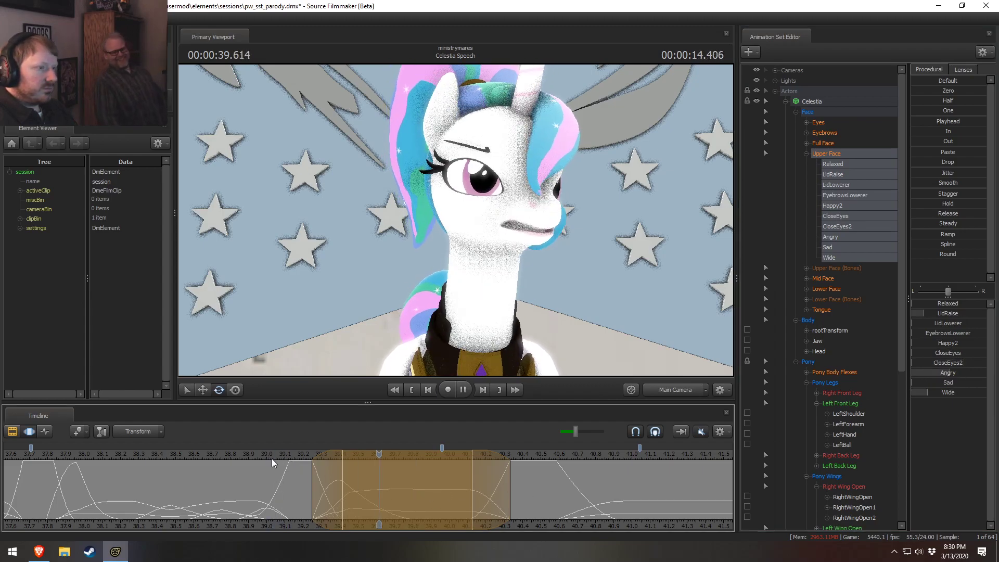
{"action": "key", "text": "space"}
Step: Play back the speech from several start points between about 37 and 37.8 s to review the head motion and expression
{"action": "left_click", "coordinate": [51, 456]}
{"action": "key", "text": "space"}
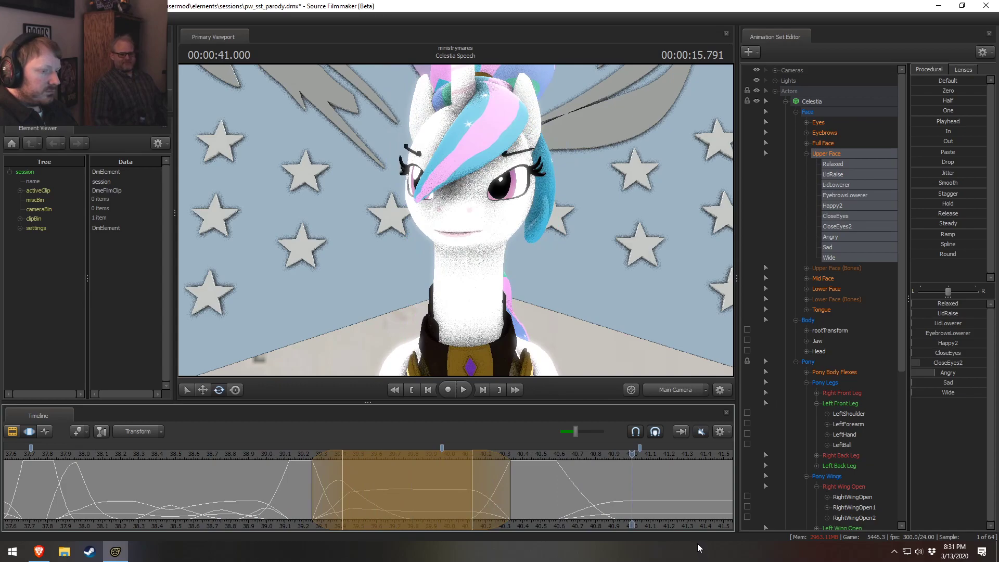
{"action": "scroll", "coordinate": [277, 451], "scroll_direction": "down", "scroll_amount": 3}
{"action": "left_click", "coordinate": [113, 453]}
{"action": "key", "text": "space"}
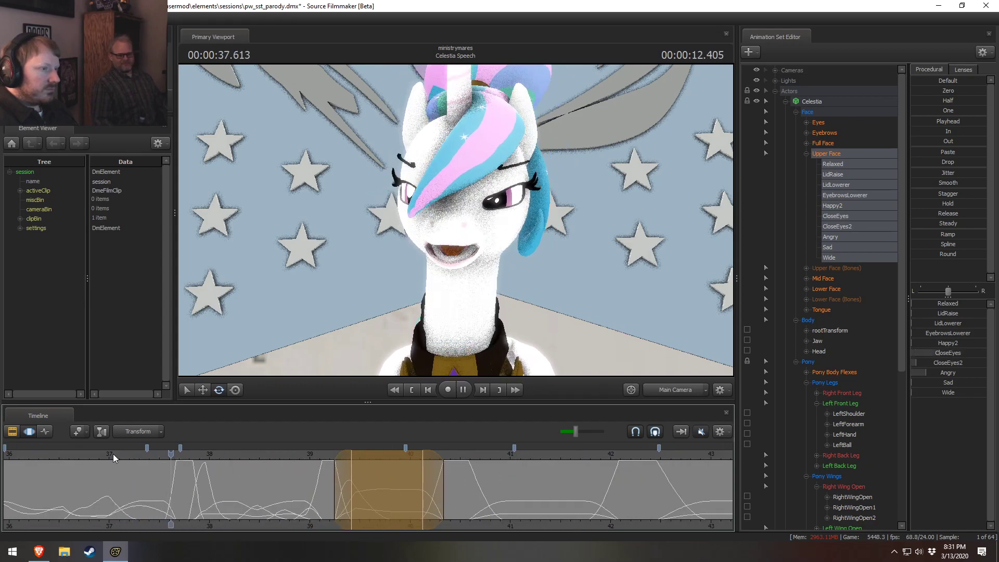
{"action": "left_click", "coordinate": [155, 452]}
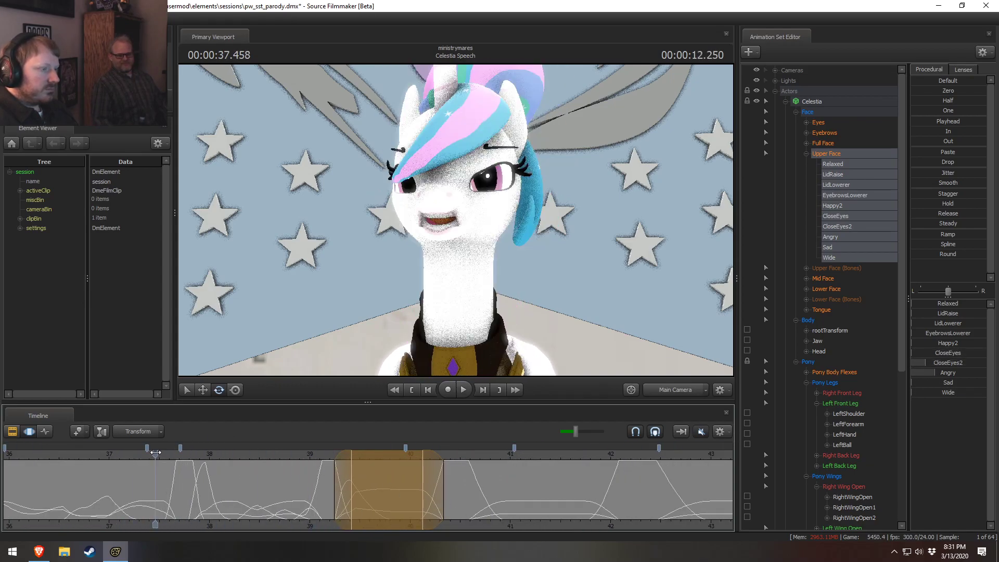
{"action": "left_click", "coordinate": [160, 451]}
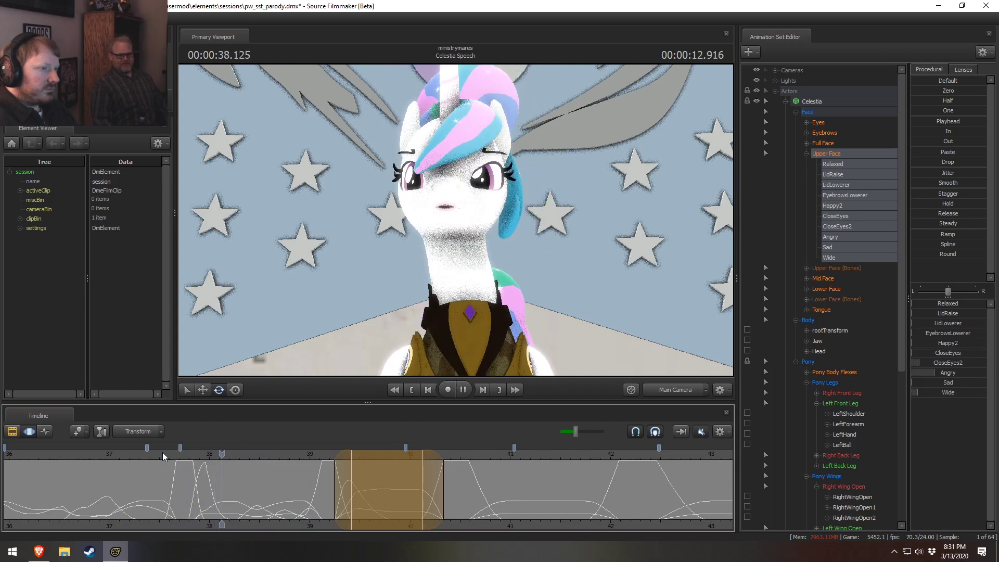
{"action": "left_click", "coordinate": [164, 452]}
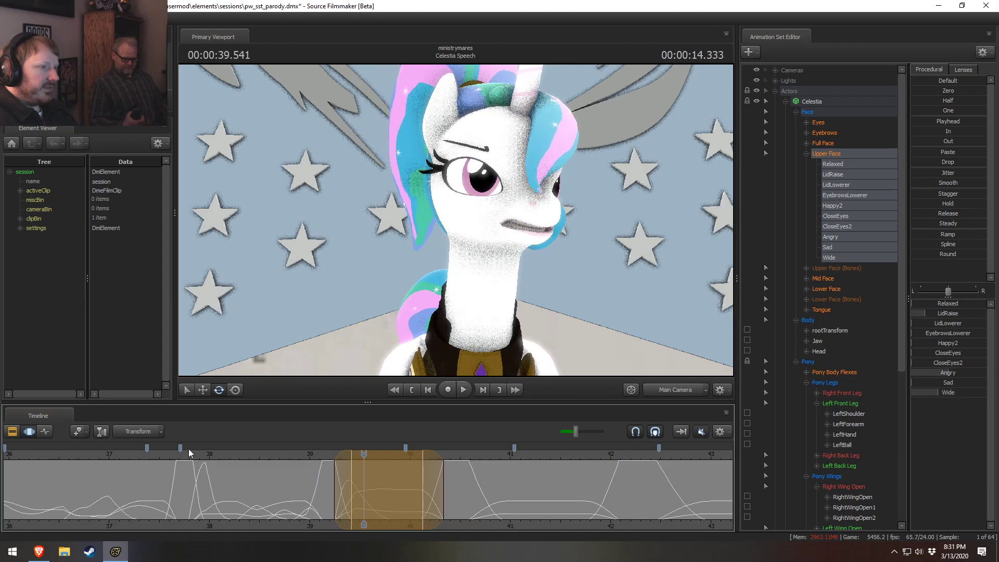
Step: Play back Celestia's head turn and angry expression from about 38.2 s
{"action": "left_click", "coordinate": [203, 455]}
{"action": "left_click_drag", "start_coordinate": [203, 458], "coordinate": [228, 464]}
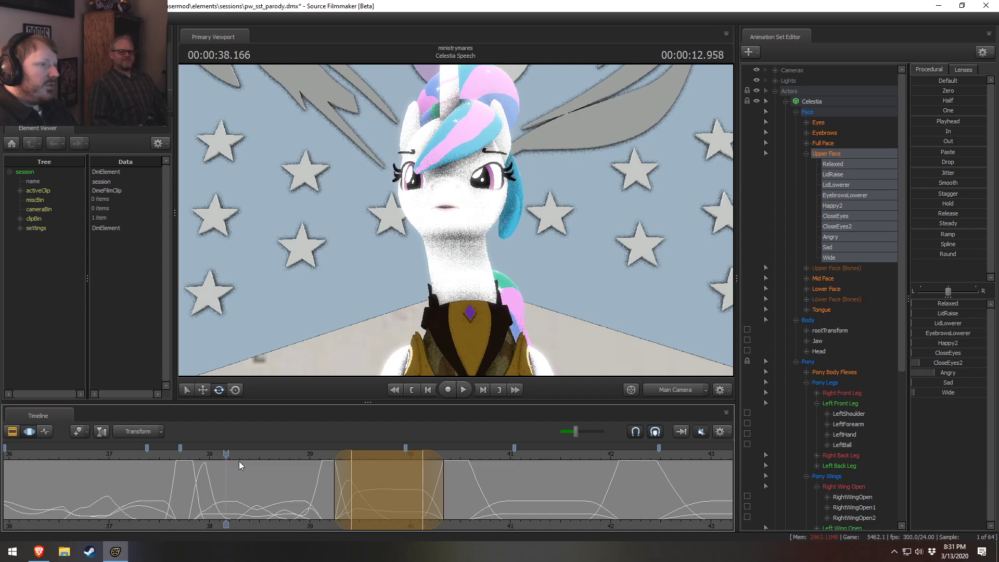
{"action": "key", "text": "F2"}
{"action": "key", "text": "F3"}
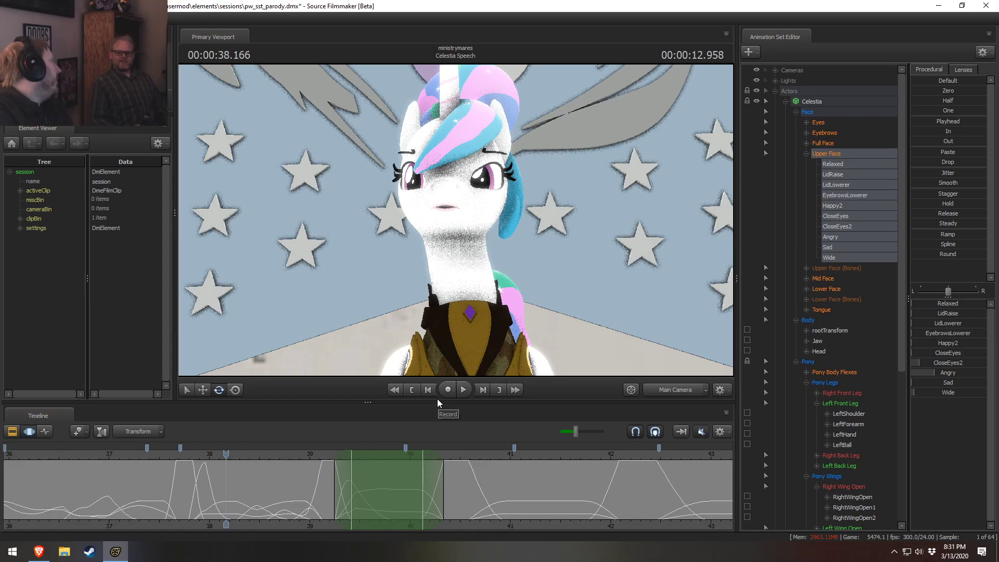
{"action": "key", "text": "space"}
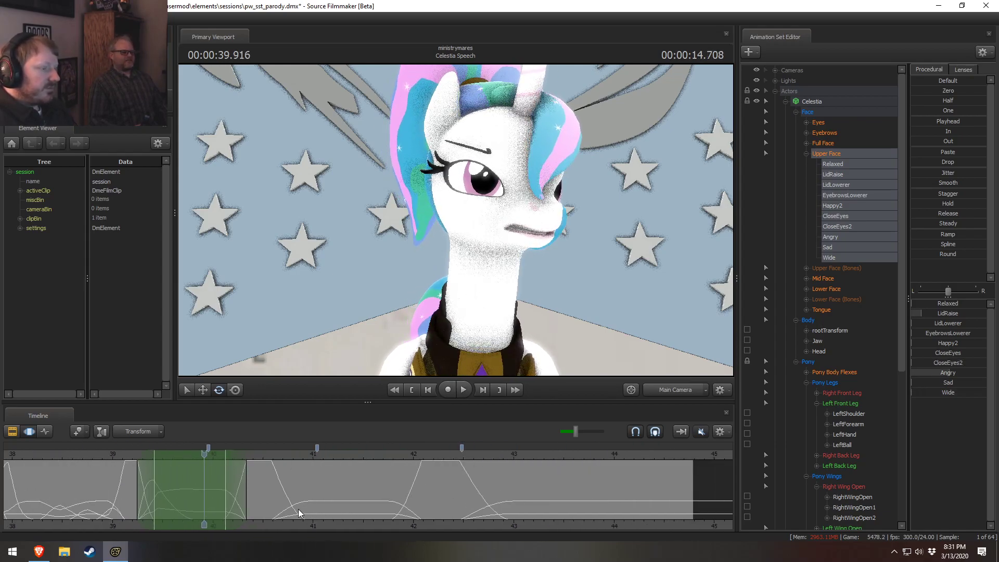
{"action": "key", "text": "space"}
{"action": "scroll", "coordinate": [304, 508], "scroll_direction": "down", "scroll_amount": 1}
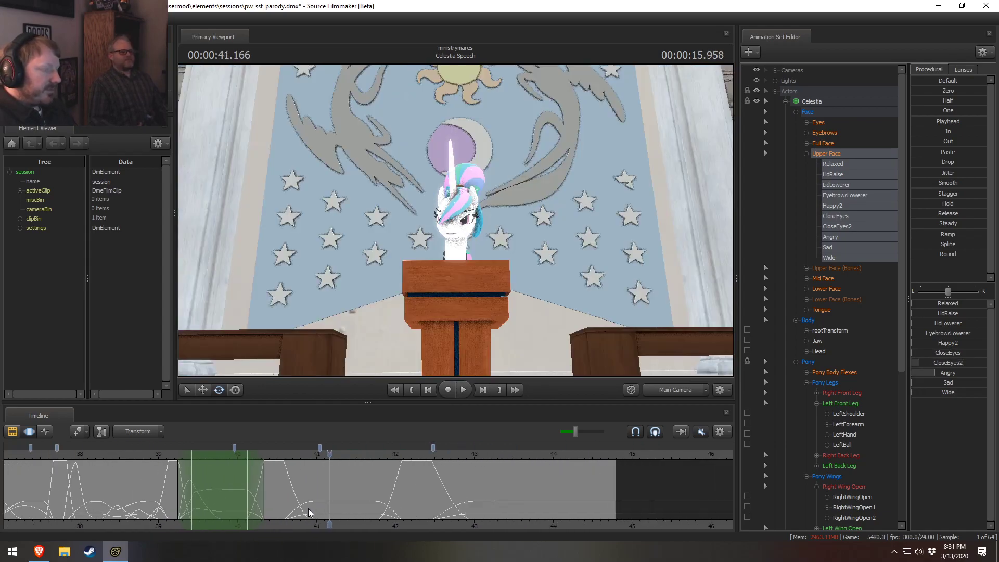
Step: Play back the blink and turn to the front from about 40.7 s, and again from about 39.4 s through the following camera cut
{"action": "left_click", "coordinate": [289, 454]}
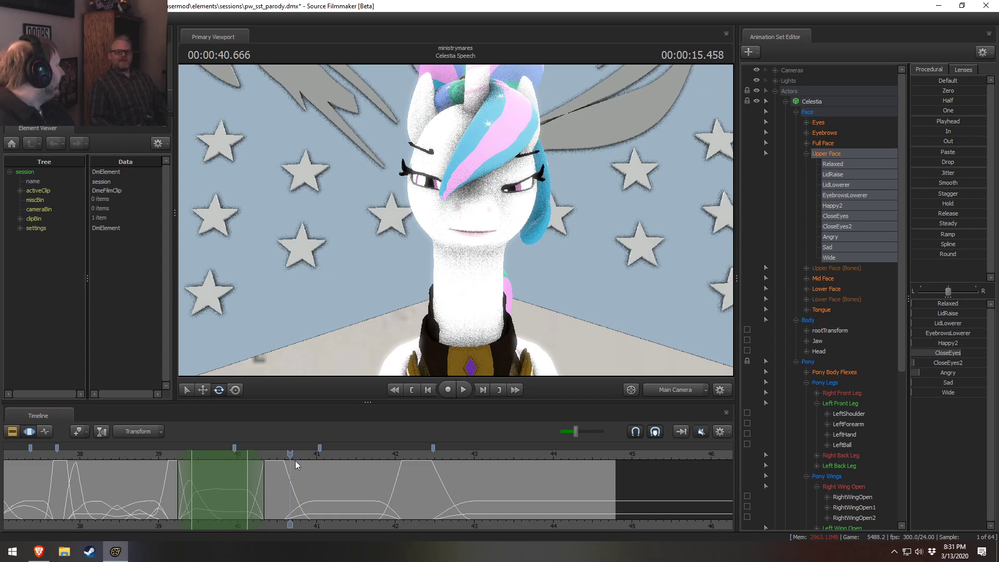
{"action": "key", "text": "space"}
{"action": "key", "text": "space"}
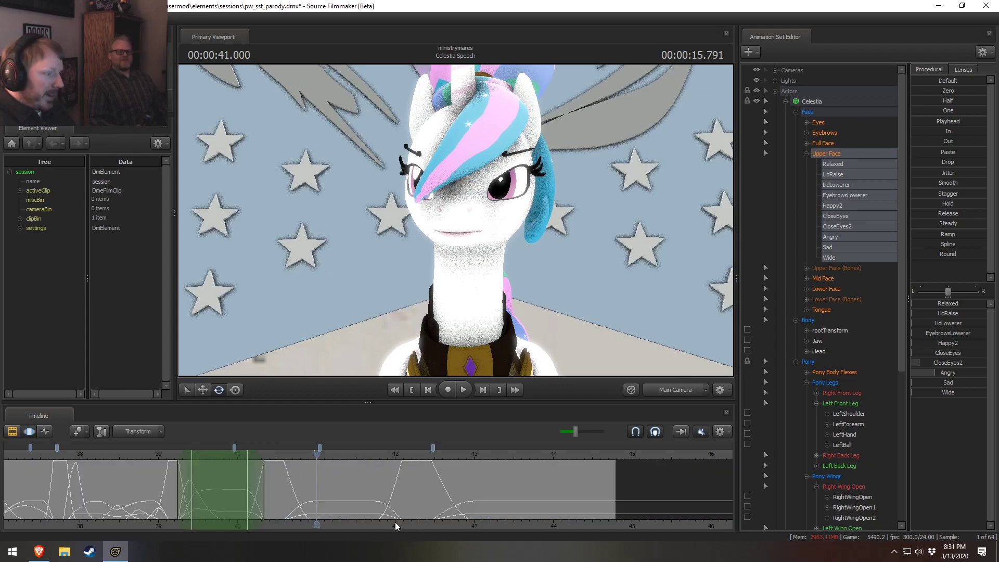
{"action": "scroll", "coordinate": [394, 523], "scroll_direction": "down", "scroll_amount": 3}
{"action": "middle_click_drag", "start_coordinate": [392, 521], "coordinate": [527, 498]}
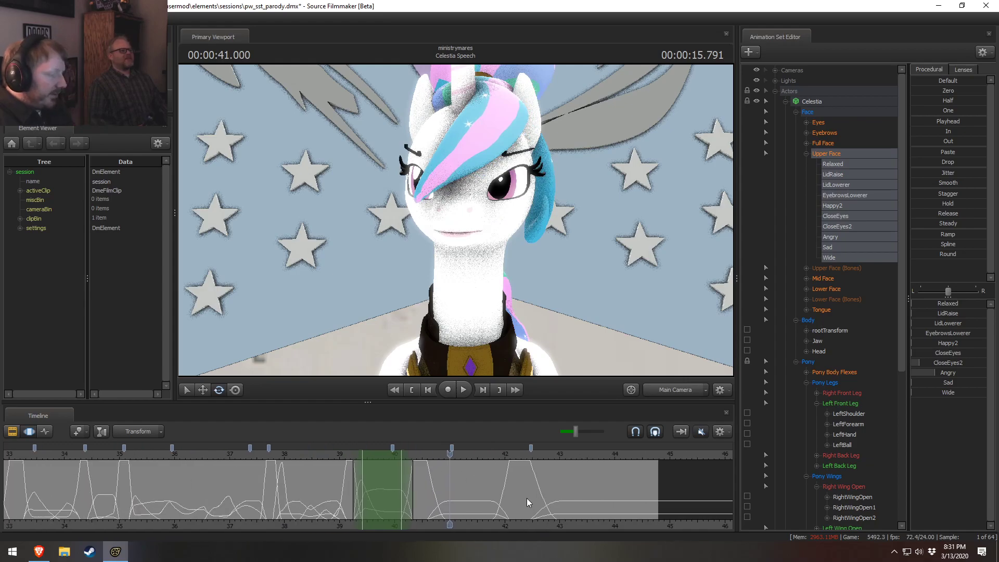
{"action": "scroll", "coordinate": [457, 469], "scroll_direction": "down", "scroll_amount": 1}
{"action": "key", "text": "space"}
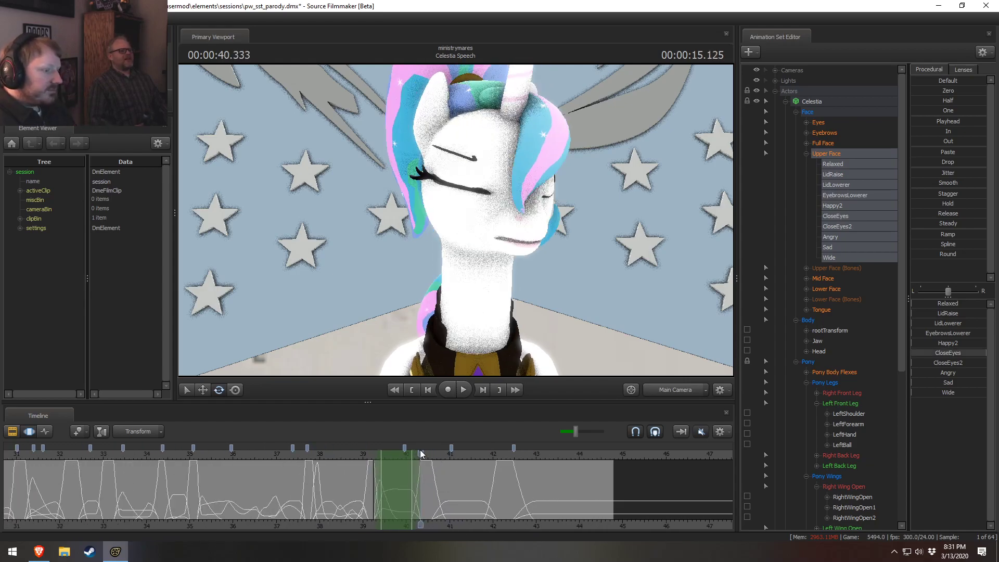
{"action": "key", "text": "space"}
{"action": "left_click_drag", "start_coordinate": [391, 451], "coordinate": [384, 451]}
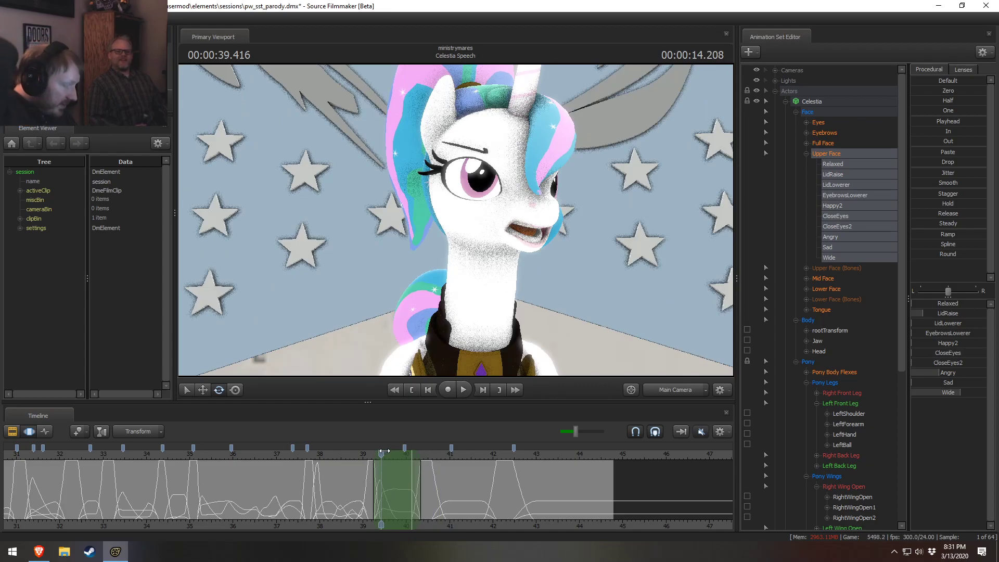
{"action": "key", "text": "space"}
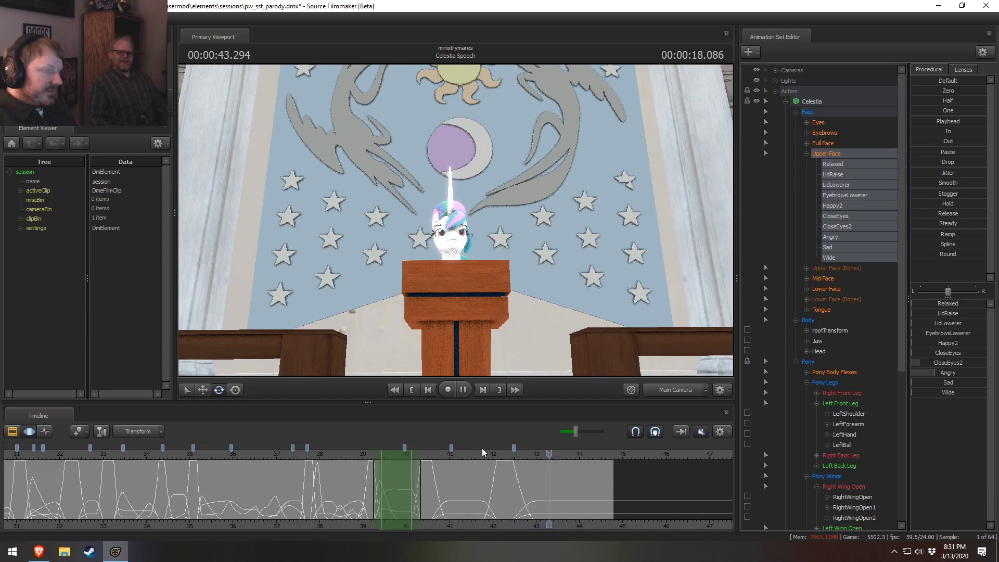
{"action": "key", "text": "space"}
Step: Set a time selection from about 42.1 to 42.45 s, with falloff from about 41.8 to 42.95 s
{"action": "left_click_drag", "start_coordinate": [502, 455], "coordinate": [614, 489]}
{"action": "scroll", "coordinate": [498, 466], "scroll_direction": "up", "scroll_amount": 5}
{"action": "scroll", "coordinate": [556, 492], "scroll_direction": "up", "scroll_amount": 2}
Step: Frame Celestia's face from the front with the work camera and scrub through the blink to 42.583 s
{"action": "left_click", "coordinate": [675, 390]}
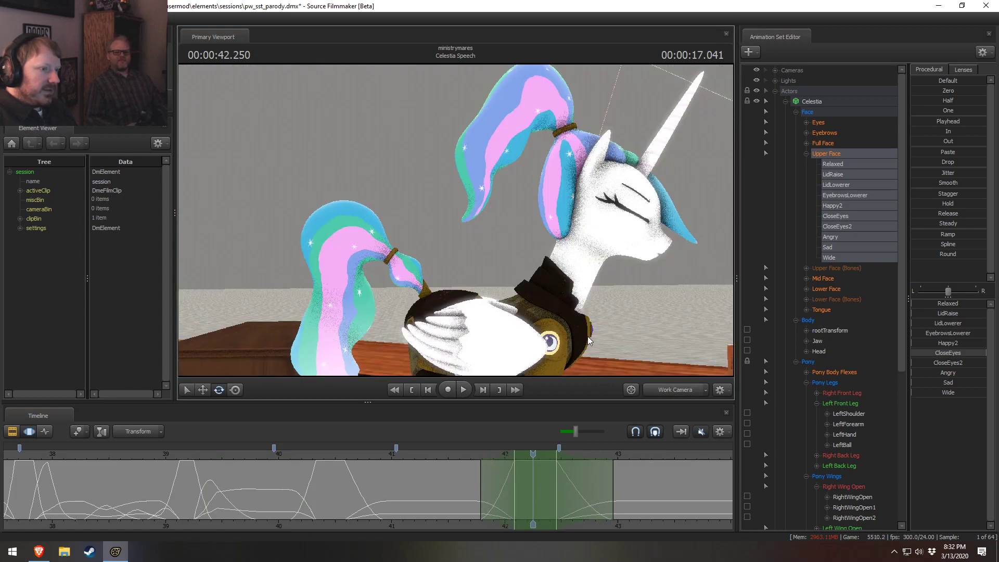
{"action": "left_click_drag", "start_coordinate": [577, 291], "coordinate": [455, 228]}
{"action": "key", "text": "d"}
{"action": "key", "text": "w"}
{"action": "scroll", "coordinate": [658, 505], "scroll_direction": "up", "scroll_amount": 4}
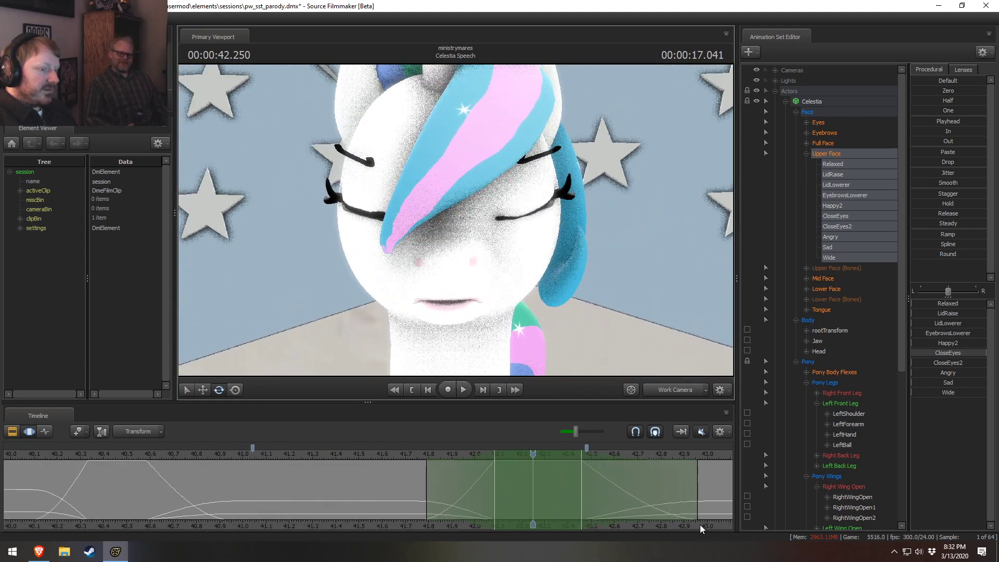
{"action": "middle_click_drag", "start_coordinate": [700, 524], "coordinate": [387, 500]}
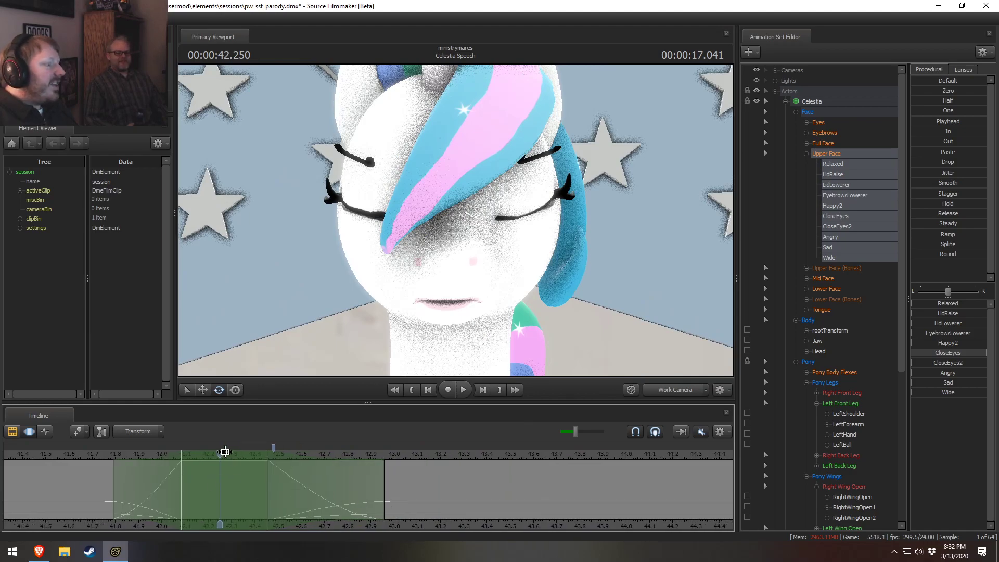
{"action": "left_click_drag", "start_coordinate": [225, 451], "coordinate": [276, 470]}
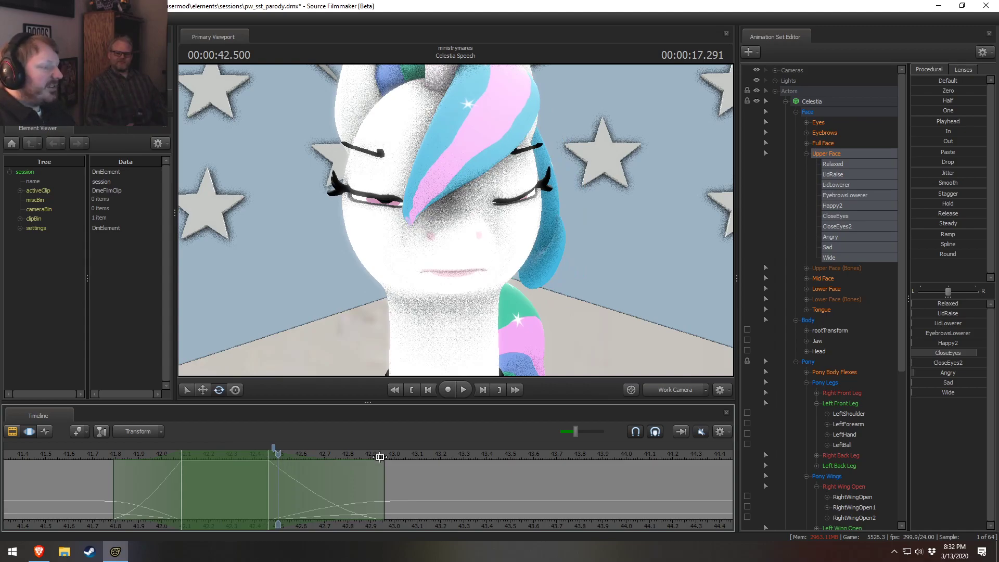
{"action": "left_click_drag", "start_coordinate": [278, 456], "coordinate": [298, 459]}
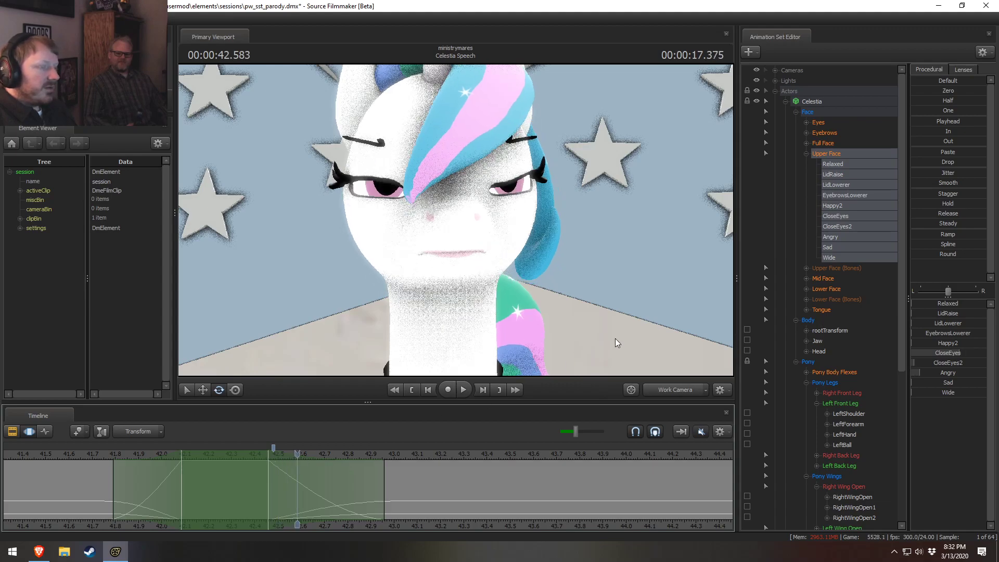
Step: Select the Eyes controls and turn both of Celestia's pupils inward toward her nose within the time selection
{"action": "left_click", "coordinate": [837, 123]}
{"action": "left_click_drag", "start_coordinate": [956, 304], "coordinate": [959, 305]}
{"action": "left_click_drag", "start_coordinate": [959, 306], "coordinate": [962, 306]}
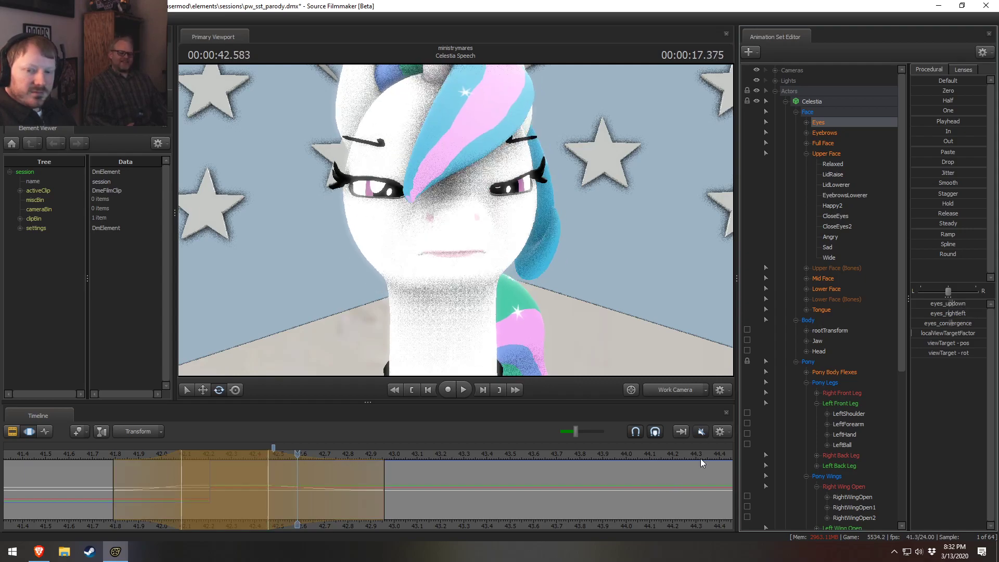
{"action": "mouse_move", "coordinate": [213, 478]}
{"action": "left_mouse_down"}
{"action": "mouse_move", "coordinate": [102, 481]}
{"action": "mouse_move", "coordinate": [134, 484]}
{"action": "left_mouse_up"}
{"action": "key", "text": "ctrl+z"}
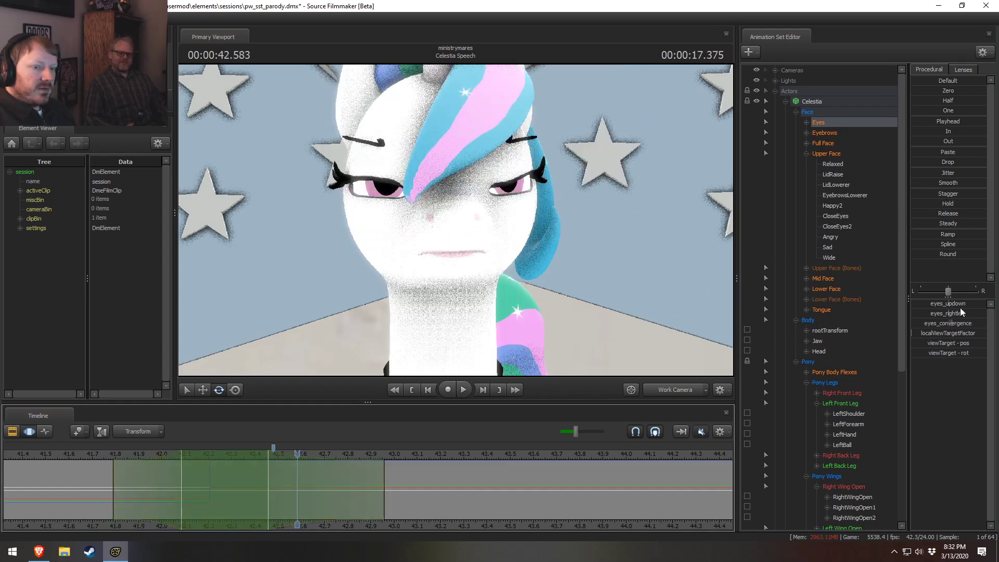
{"action": "left_click_drag", "start_coordinate": [961, 304], "coordinate": [963, 302]}
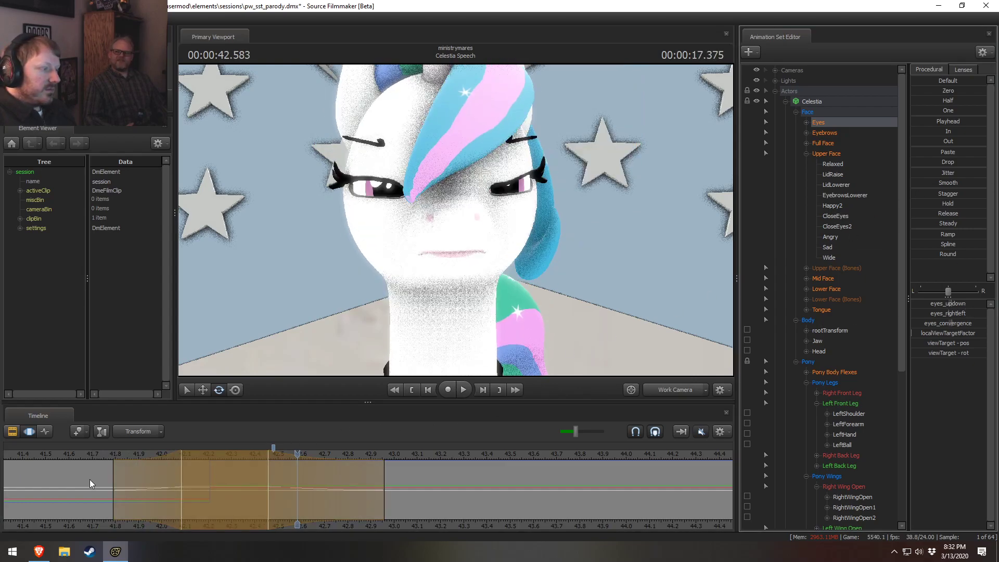
{"action": "left_click_drag", "start_coordinate": [90, 483], "coordinate": [591, 505]}
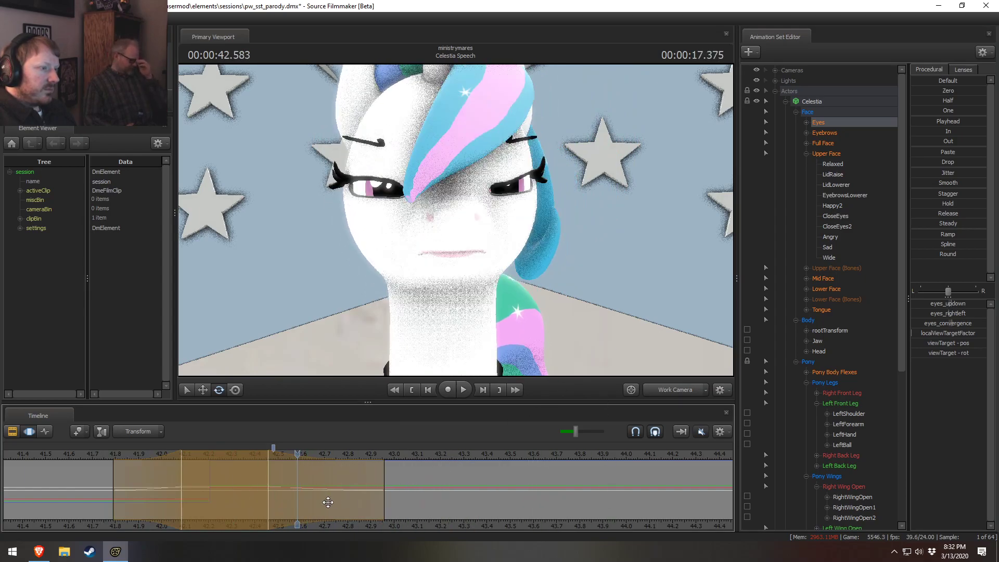
Step: Check the crossed eyes through the main camera and in an extreme close-up with the work camera
{"action": "left_click", "coordinate": [673, 390]}
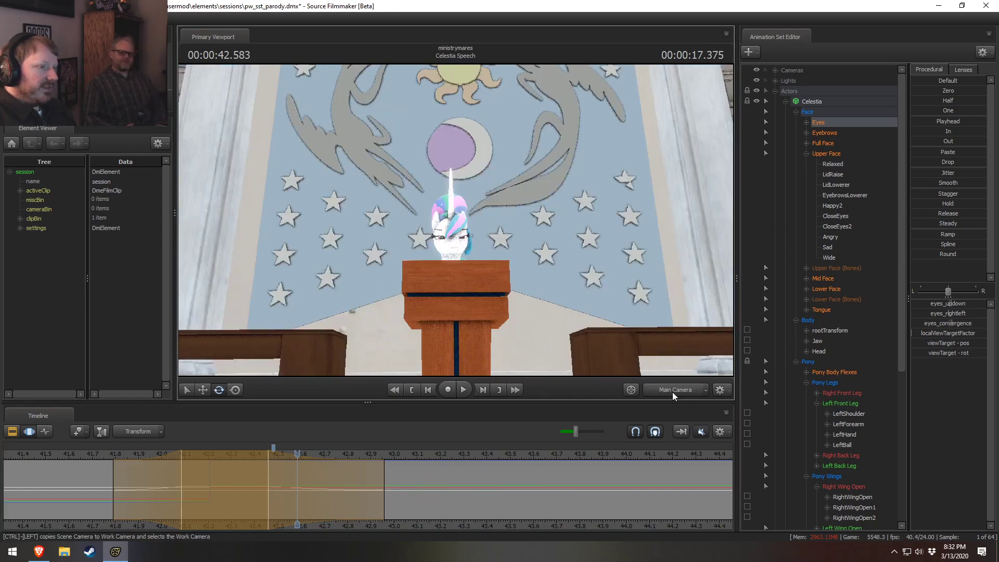
{"action": "left_click", "coordinate": [672, 390]}
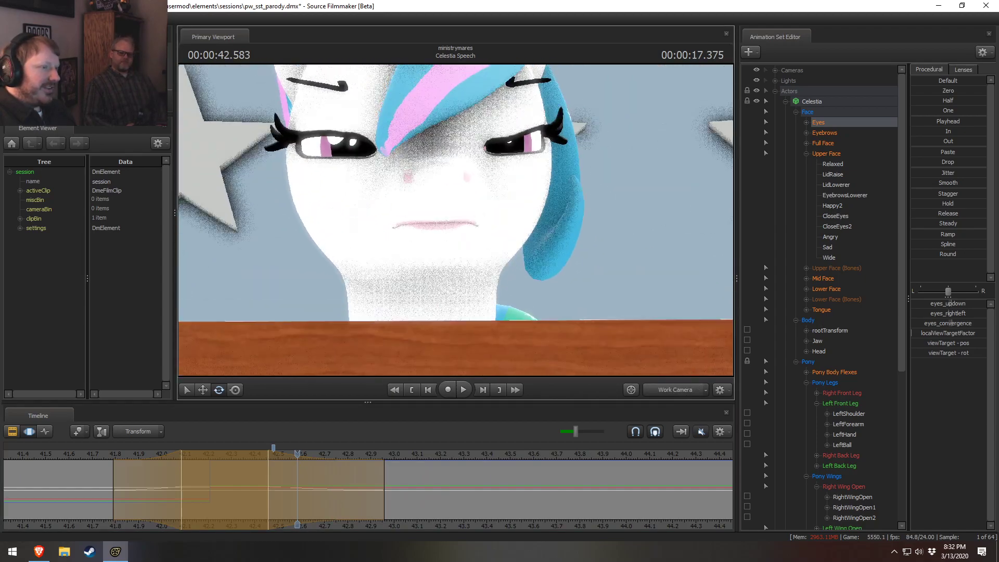
{"action": "key", "text": "w"}
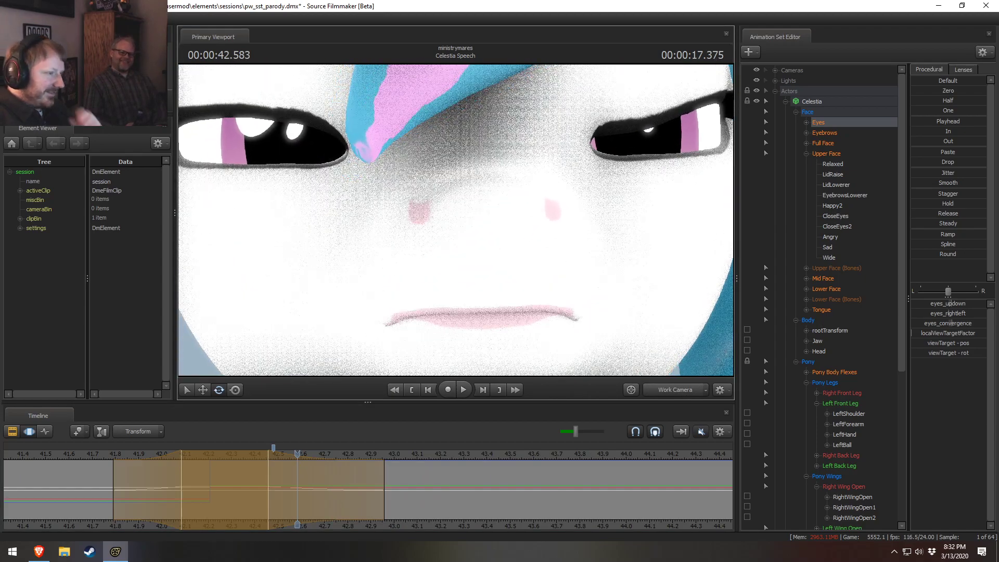
Step: Try mouth slider changes on the Lower Face controls, and extend the time selection over the whole shot
{"action": "left_click", "coordinate": [822, 289]}
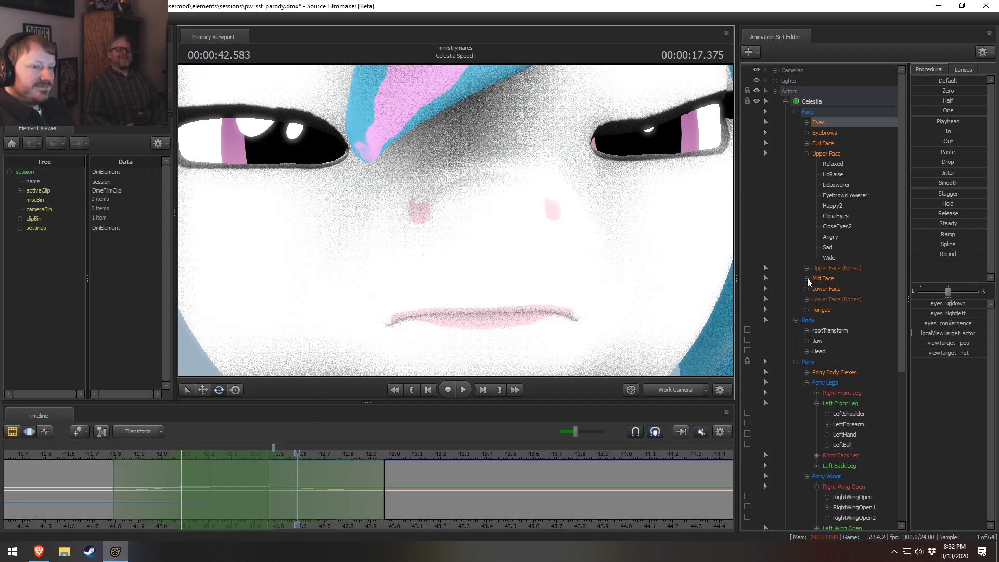
{"action": "mouse_move", "coordinate": [943, 304]}
{"action": "left_mouse_down"}
{"action": "mouse_move", "coordinate": [957, 304]}
{"action": "mouse_move", "coordinate": [928, 309]}
{"action": "mouse_move", "coordinate": [976, 305]}
{"action": "mouse_move", "coordinate": [915, 306]}
{"action": "mouse_move", "coordinate": [952, 304]}
{"action": "mouse_move", "coordinate": [930, 307]}
{"action": "left_mouse_up"}
{"action": "left_click", "coordinate": [499, 518]}
{"action": "key", "text": "ctrl+z"}
{"action": "key", "text": "ctrl+a"}
{"action": "key", "text": "ctrl+z"}
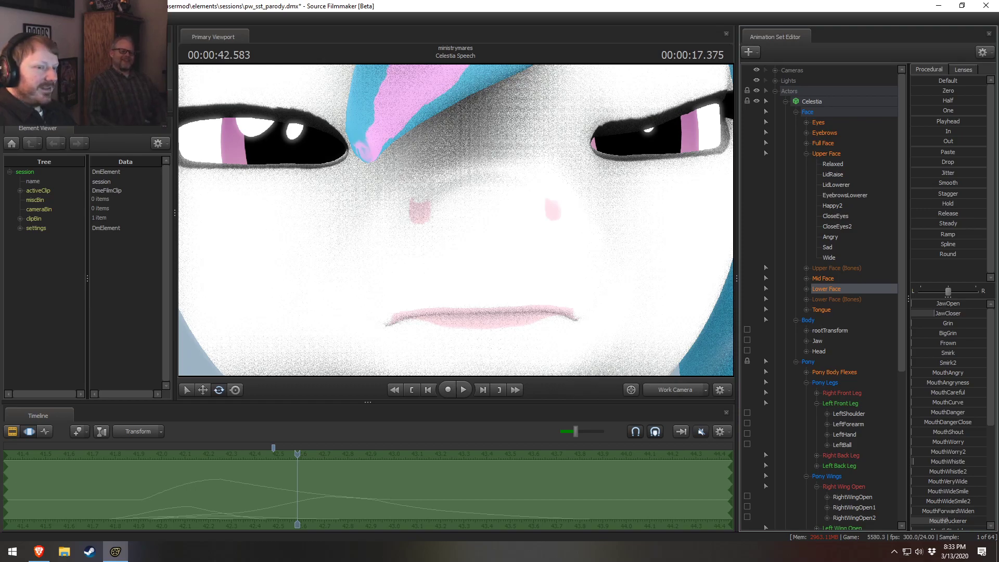
{"action": "left_click_drag", "start_coordinate": [931, 305], "coordinate": [929, 306]}
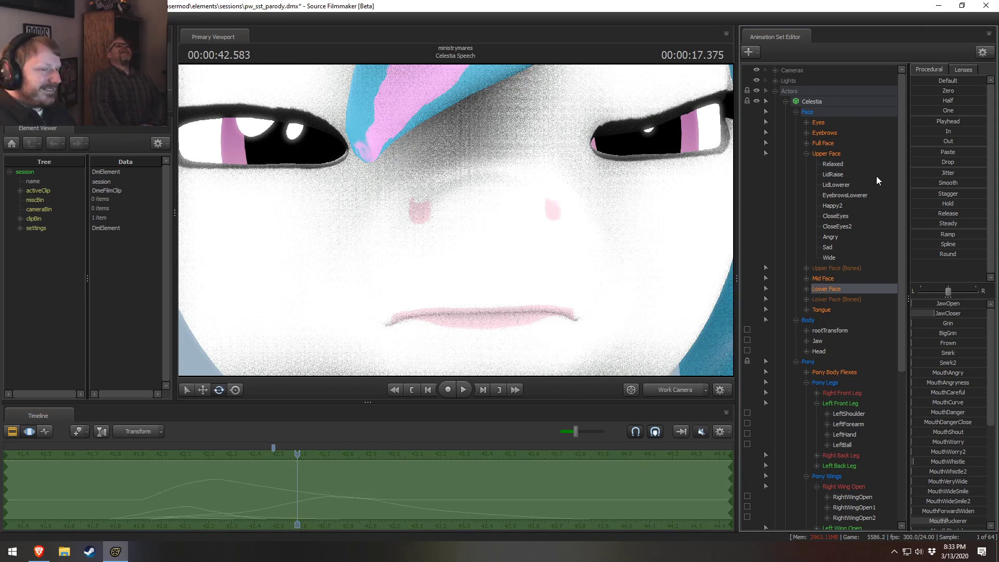
{"action": "left_click_drag", "start_coordinate": [934, 305], "coordinate": [922, 317]}
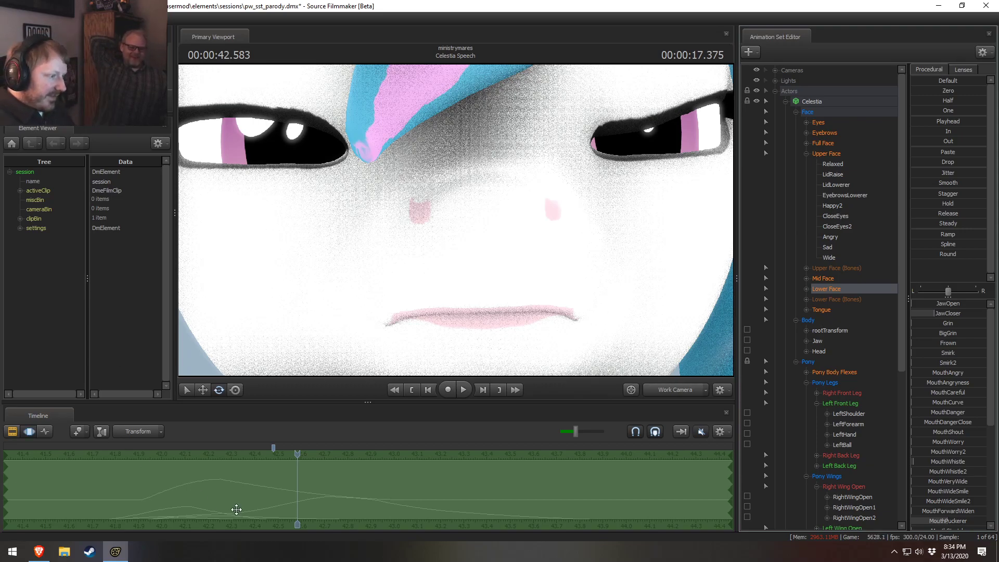
Step: Reset the work camera to the main camera's position and move it to a side view of Celestia's head
{"action": "key", "text": "F2"}
{"action": "scroll", "coordinate": [263, 468], "scroll_direction": "down", "scroll_amount": 3}
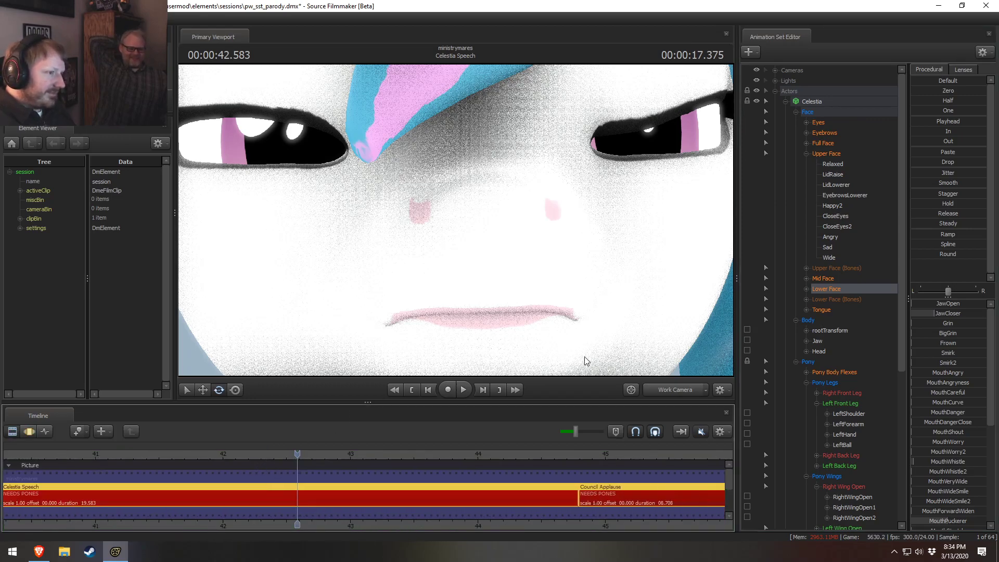
{"action": "left_click", "coordinate": [666, 393]}
{"action": "left_click", "coordinate": [660, 391], "text": "ctrl"}
{"action": "key", "text": "w"}
{"action": "left_click_drag", "start_coordinate": [637, 333], "coordinate": [679, 318]}
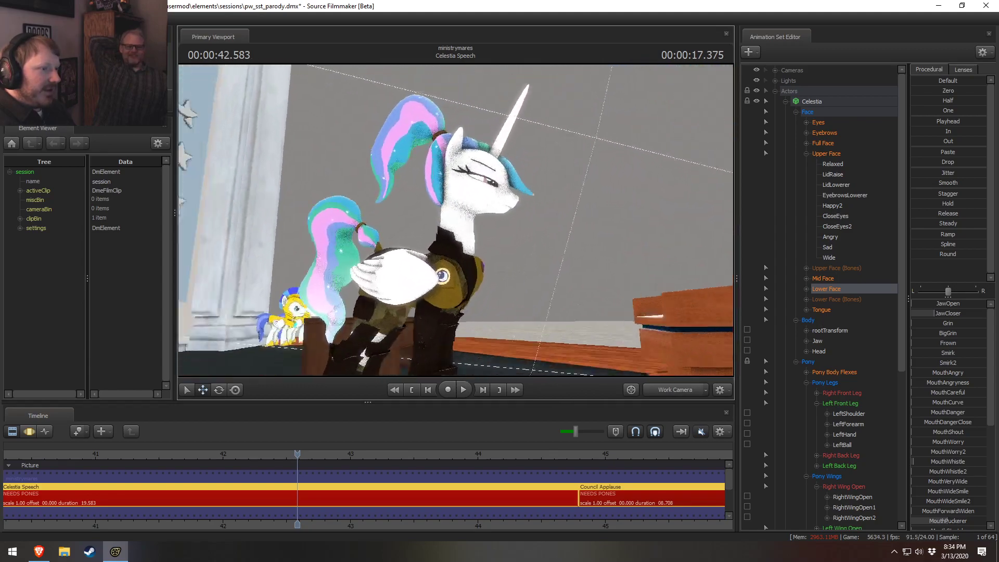
{"action": "key", "text": "w"}
{"action": "mouse_move", "coordinate": [506, 257]}
{"action": "left_mouse_down"}
{"action": "mouse_move", "coordinate": [515, 260]}
{"action": "mouse_move", "coordinate": [494, 255]}
{"action": "mouse_move", "coordinate": [505, 257]}
{"action": "left_mouse_up"}
{"action": "key", "text": "s"}
{"action": "key", "text": "w"}
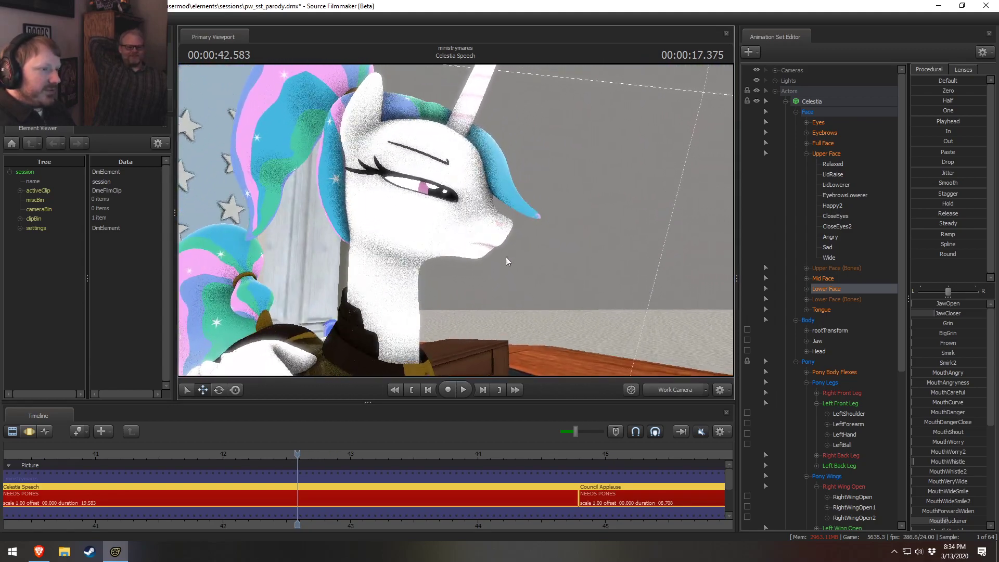
Step: Expand the Mid Face controls, select Nose and push the nose back into Celestia's face
{"action": "left_click", "coordinate": [806, 278]}
{"action": "left_click", "coordinate": [829, 321]}
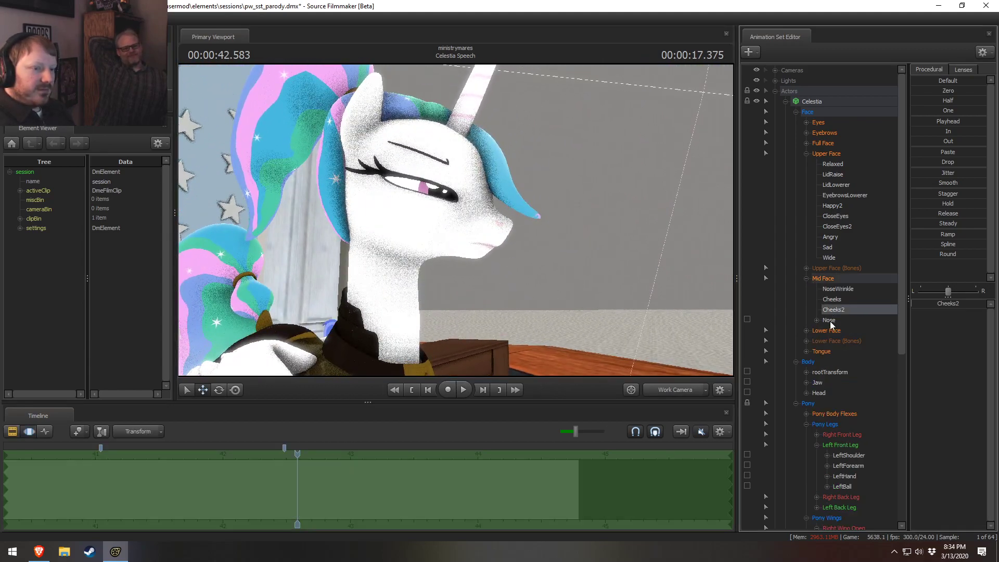
{"action": "left_click_drag", "start_coordinate": [462, 219], "coordinate": [431, 210]}
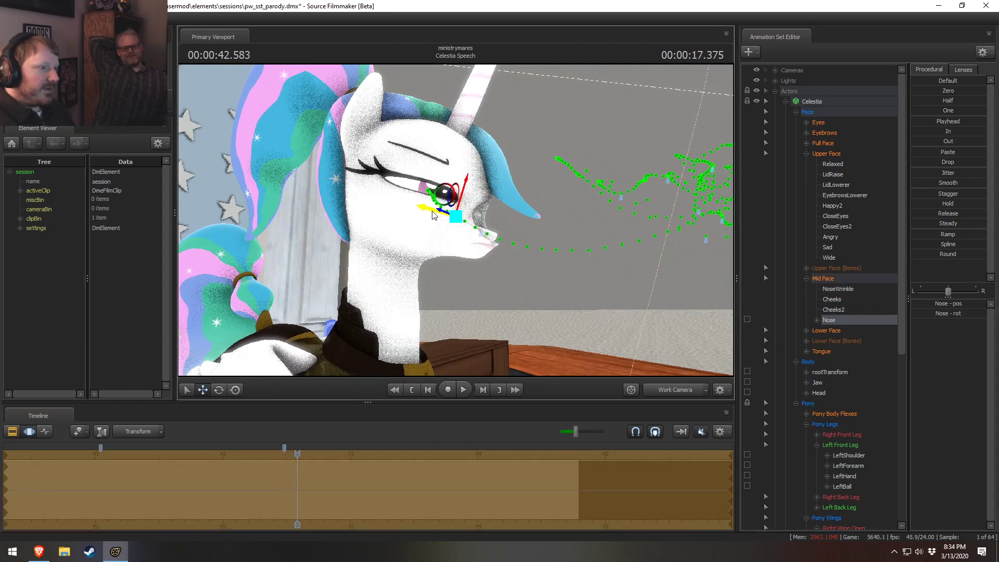
Step: Move the nose control slightly forward and up from a closer side view, and inspect the reshaped snout from the front
{"action": "left_click_drag", "start_coordinate": [582, 300], "coordinate": [616, 304]}
{"action": "key", "text": "a"}
{"action": "key", "text": "s"}
{"action": "key", "text": "w"}
{"action": "key", "text": "s"}
{"action": "key", "text": "e"}
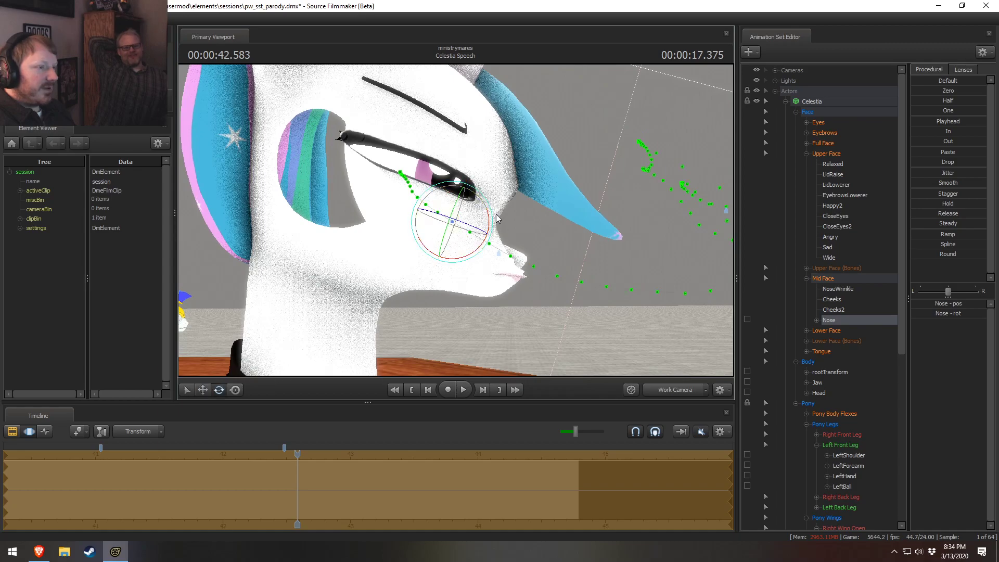
{"action": "key", "text": "w"}
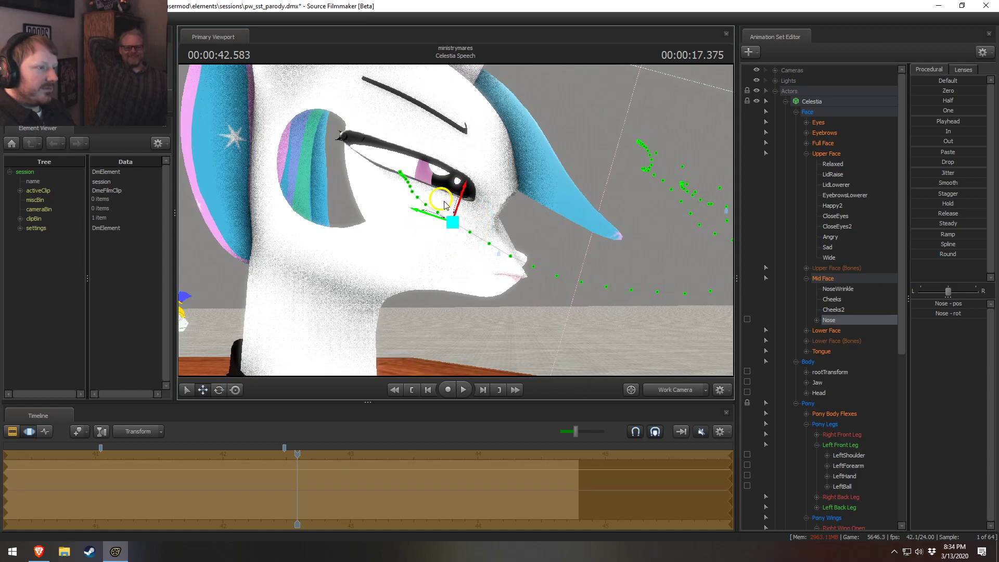
{"action": "mouse_move", "coordinate": [445, 203]}
{"action": "left_mouse_down"}
{"action": "mouse_move", "coordinate": [469, 189]}
{"action": "mouse_move", "coordinate": [332, 191]}
{"action": "mouse_move", "coordinate": [471, 195]}
{"action": "mouse_move", "coordinate": [457, 197]}
{"action": "left_mouse_up"}
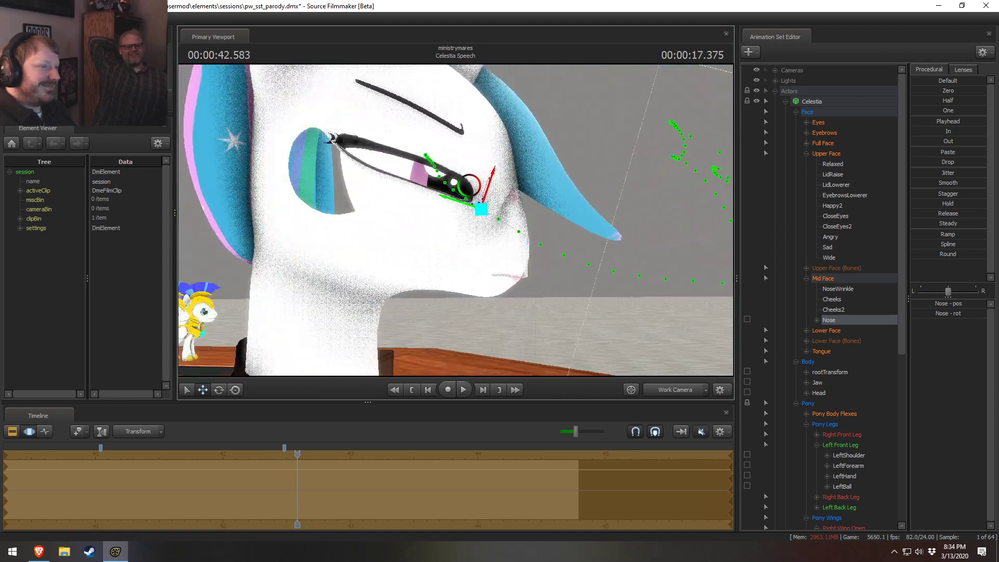
{"action": "left_click_drag", "start_coordinate": [582, 229], "coordinate": [483, 243], "text": "alt"}
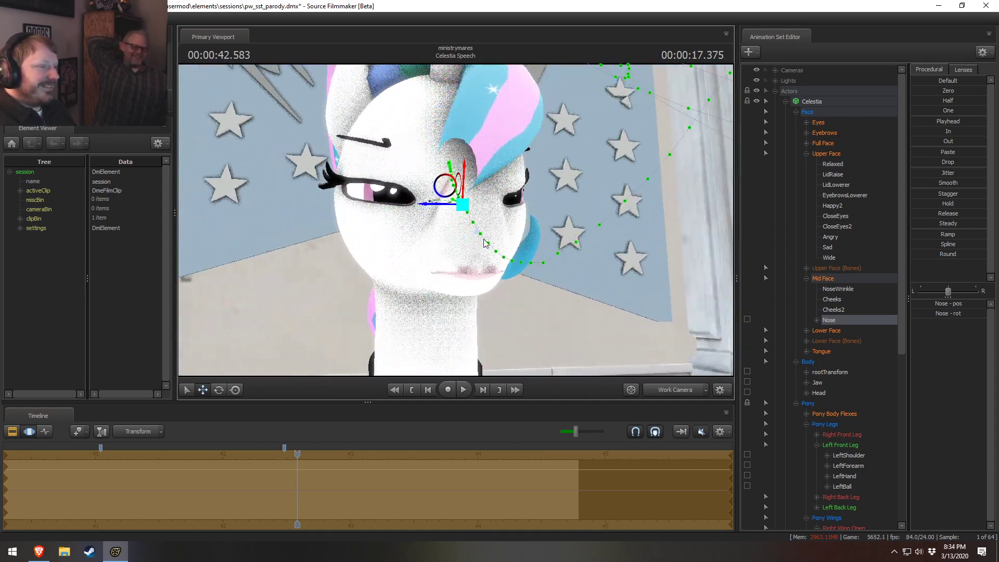
Step: Play the Celestia Speech shot from its start through the main camera and turn on scene lighting in the viewport
{"action": "key", "text": "F2"}
{"action": "left_click", "coordinate": [654, 391]}
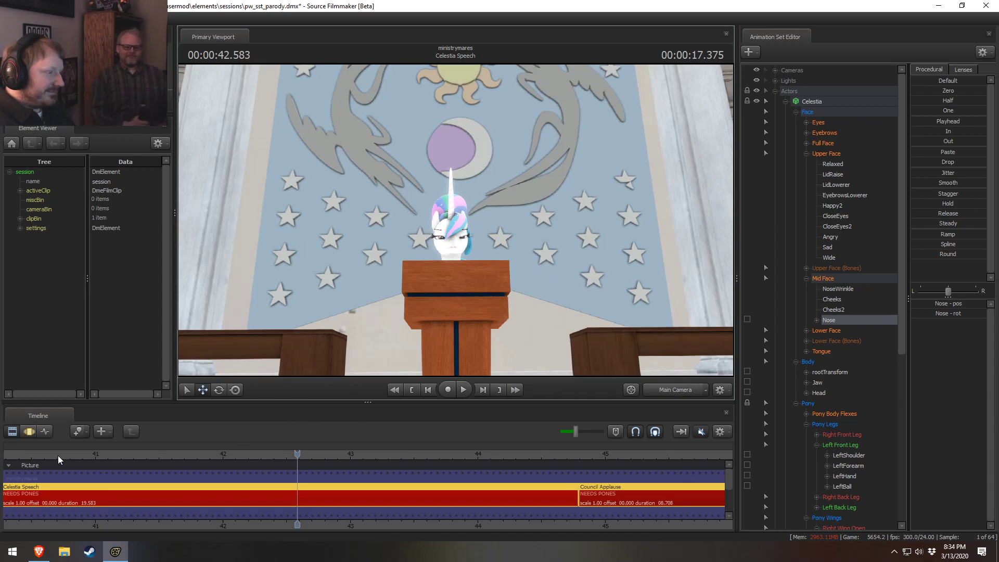
{"action": "scroll", "coordinate": [61, 459], "scroll_direction": "down", "scroll_amount": 5}
{"action": "left_click", "coordinate": [95, 454]}
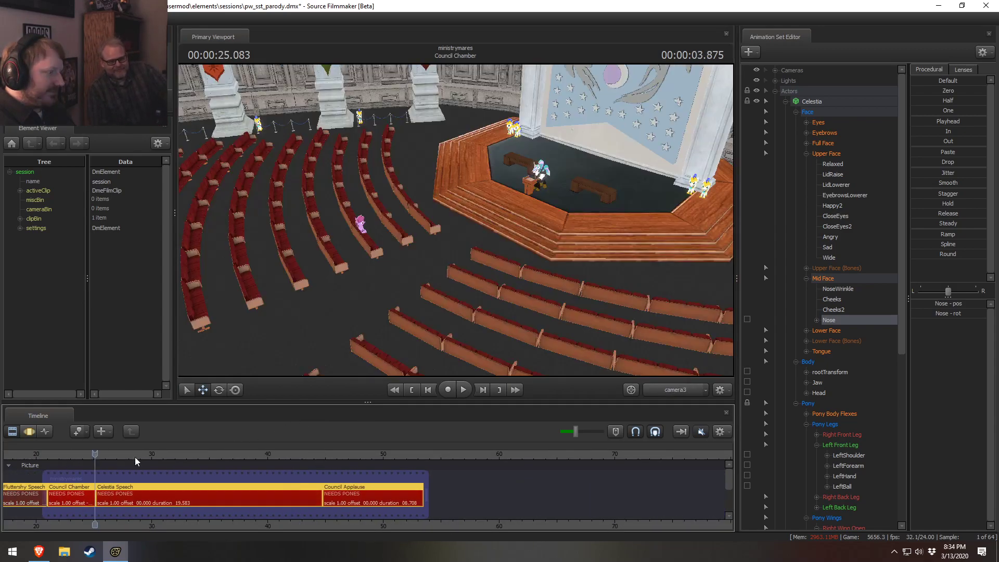
{"action": "key", "text": "space"}
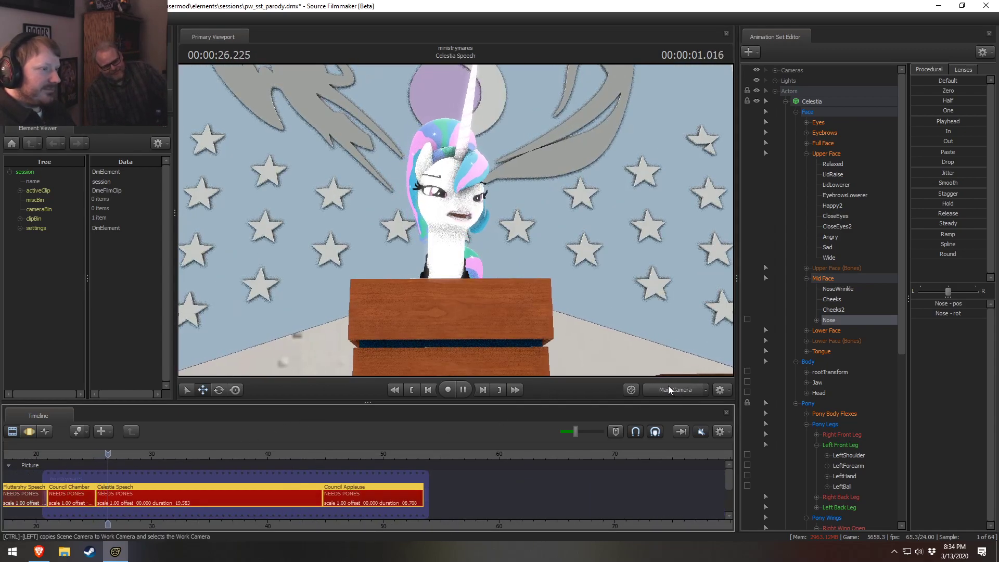
{"action": "key", "text": "space"}
{"action": "right_click", "coordinate": [620, 306]}
{"action": "left_click", "coordinate": [645, 332]}
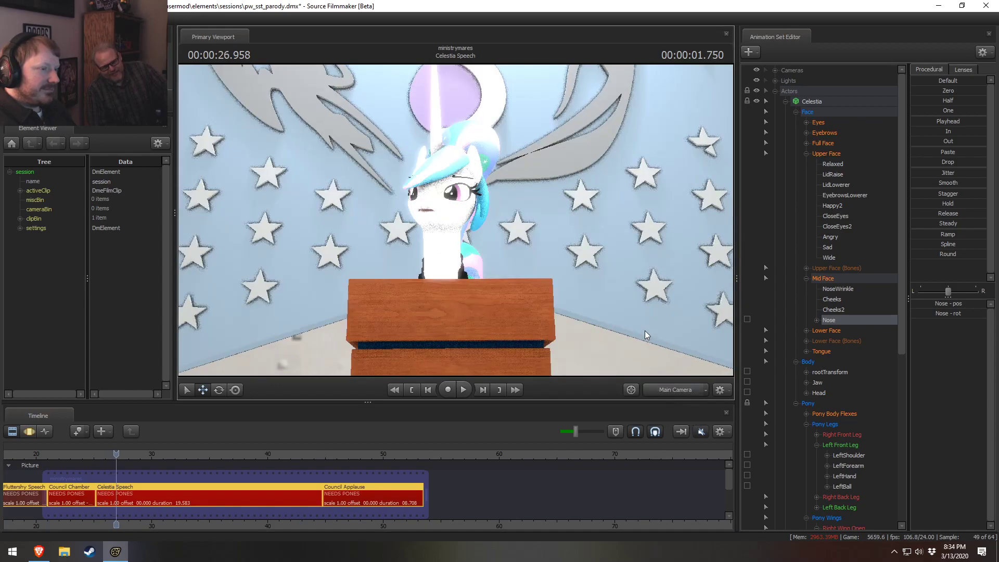
Step: Play the lit shot onward to about 34.9 s, pausing to check Celestia's head and face
{"action": "key", "text": "space"}
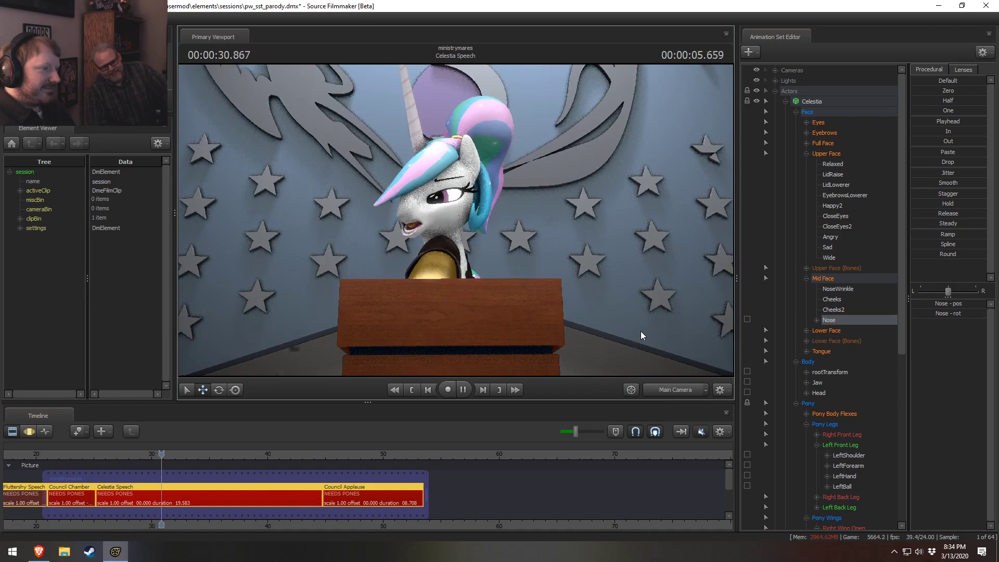
{"action": "key", "text": "space"}
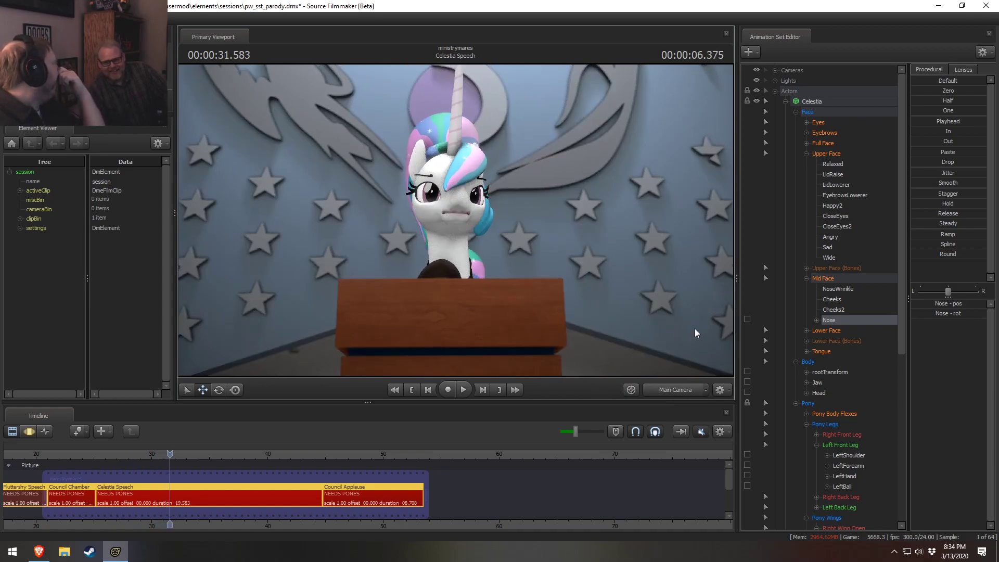
{"action": "key", "text": "space"}
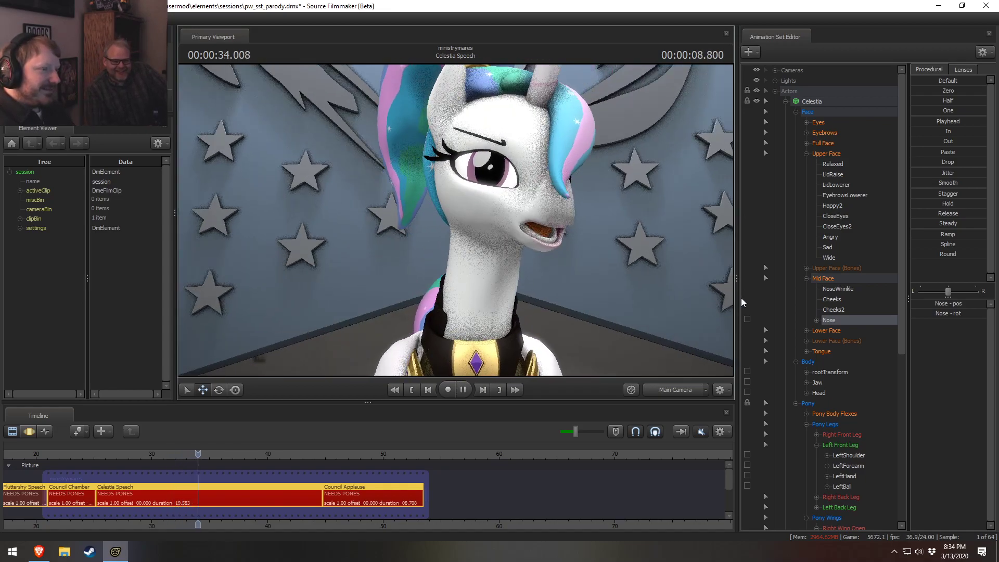
{"action": "key", "text": "space"}
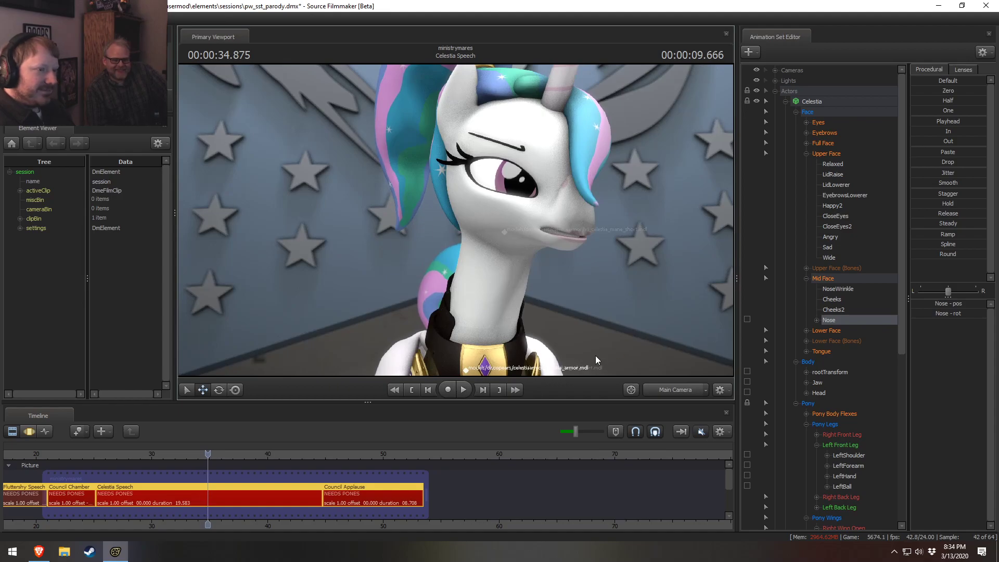
Step: Add a scale control to Celestia's Nose transform and adjust Nose_scale to reshape the snout
{"action": "key", "text": "F4"}
{"action": "right_click", "coordinate": [839, 322]}
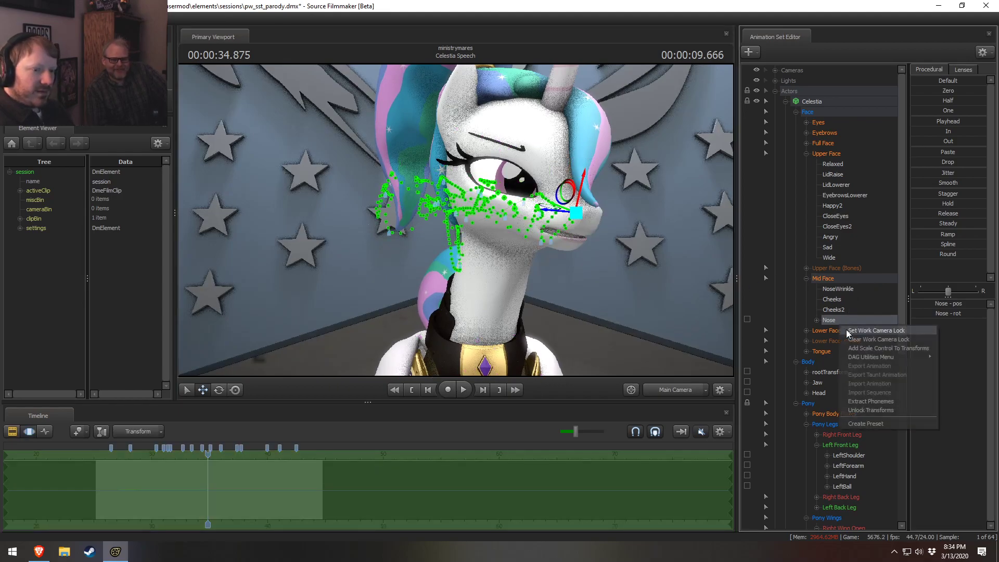
{"action": "left_click", "coordinate": [859, 348]}
{"action": "left_click", "coordinate": [850, 331]}
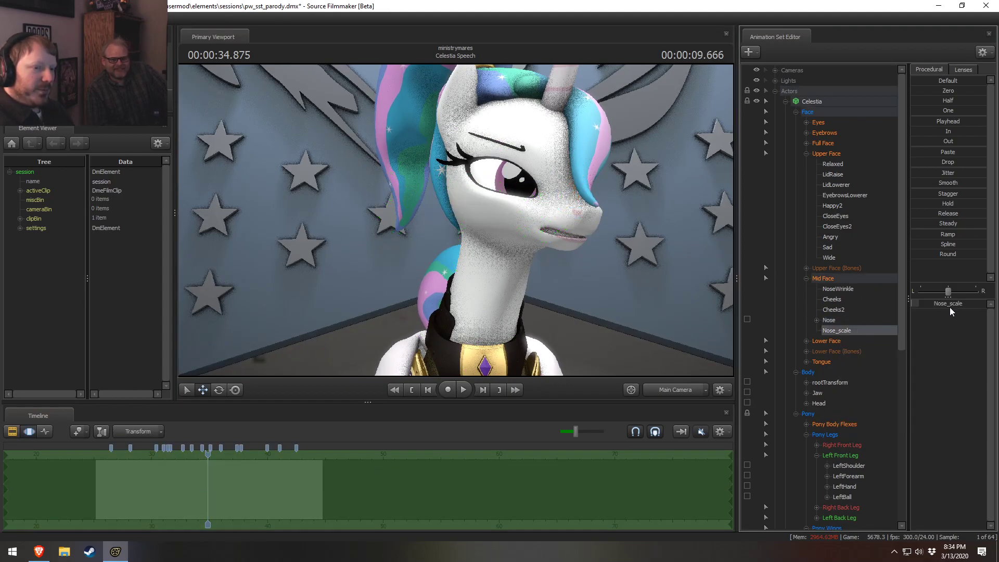
{"action": "left_click_drag", "start_coordinate": [954, 306], "coordinate": [952, 305]}
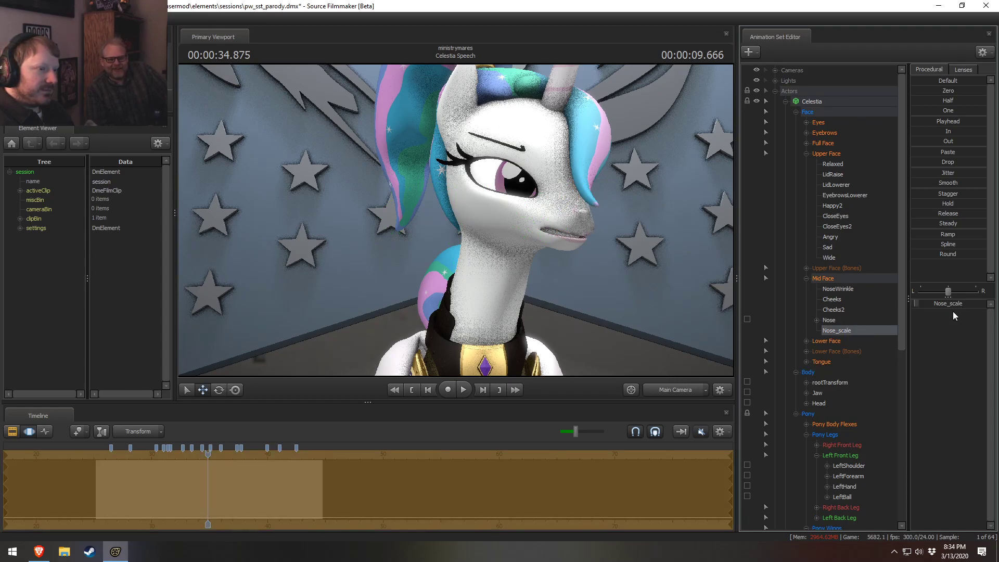
Step: Play and scrub the shot between about 31 s and 36.8 s to review the scaled snout
{"action": "key", "text": "space"}
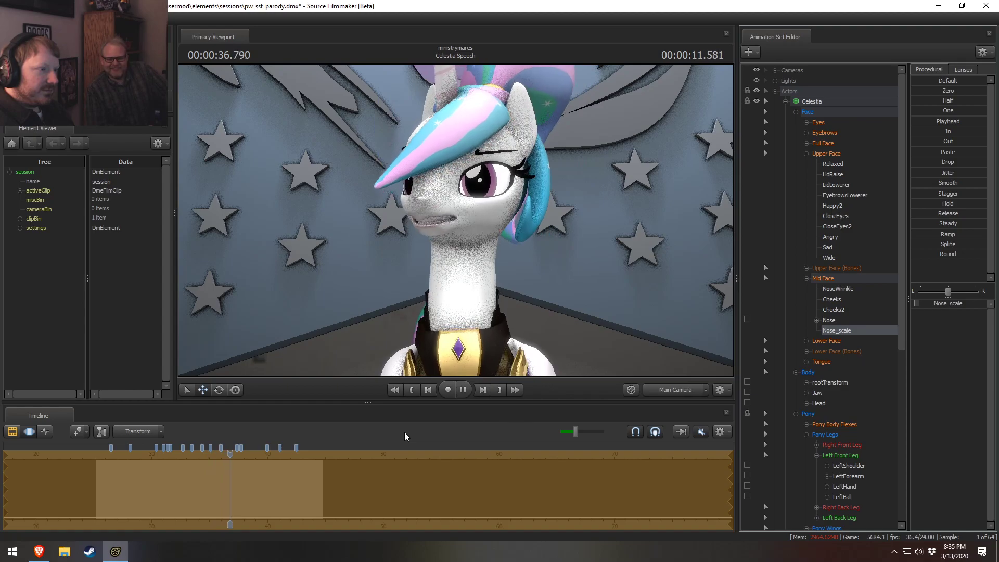
{"action": "key", "text": "space"}
{"action": "left_click", "coordinate": [164, 461]}
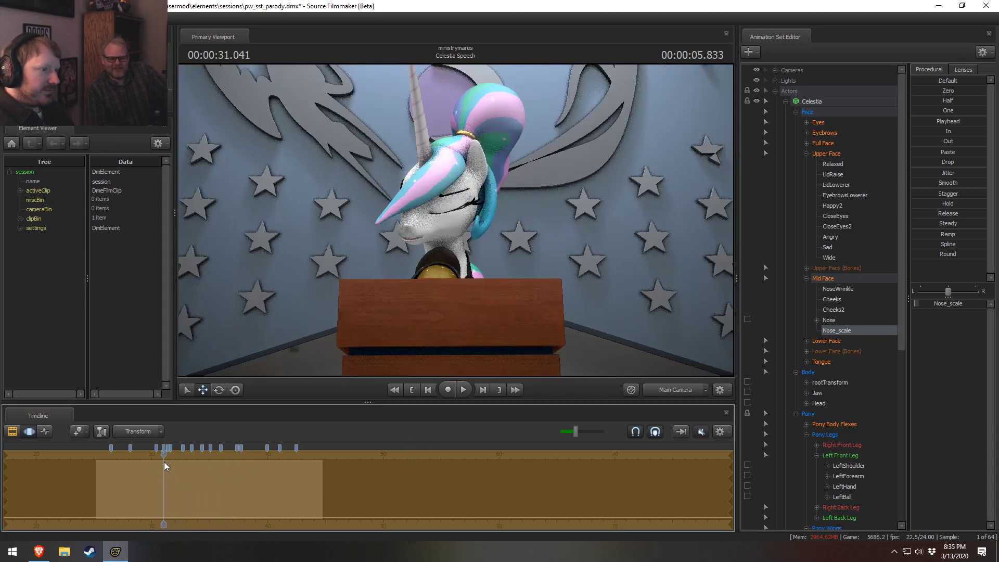
{"action": "left_click_drag", "start_coordinate": [164, 461], "coordinate": [206, 463]}
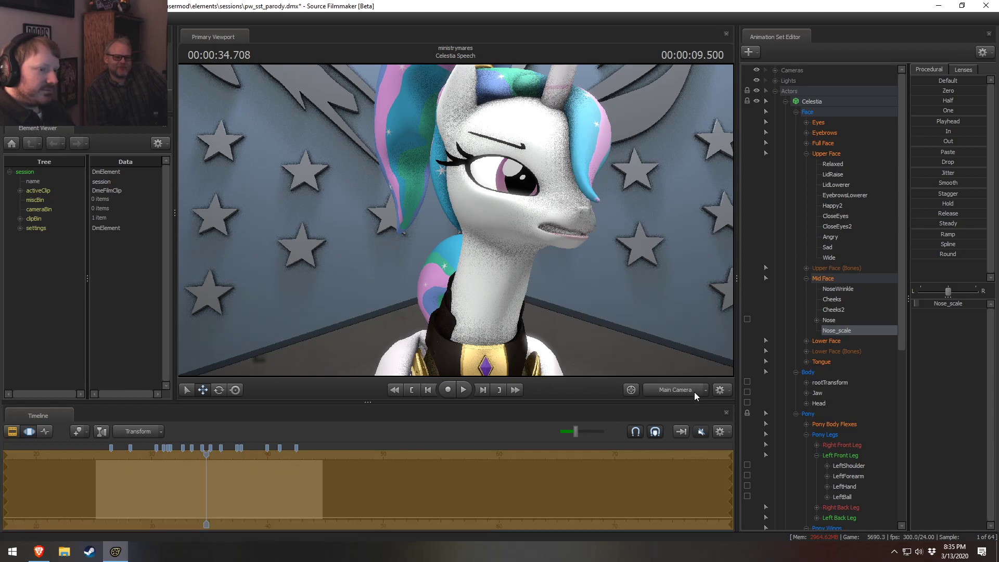
Step: Enlarge Celestia's nose with Nose_scale while viewing her closely from the side through the work camera
{"action": "left_click", "coordinate": [694, 392]}
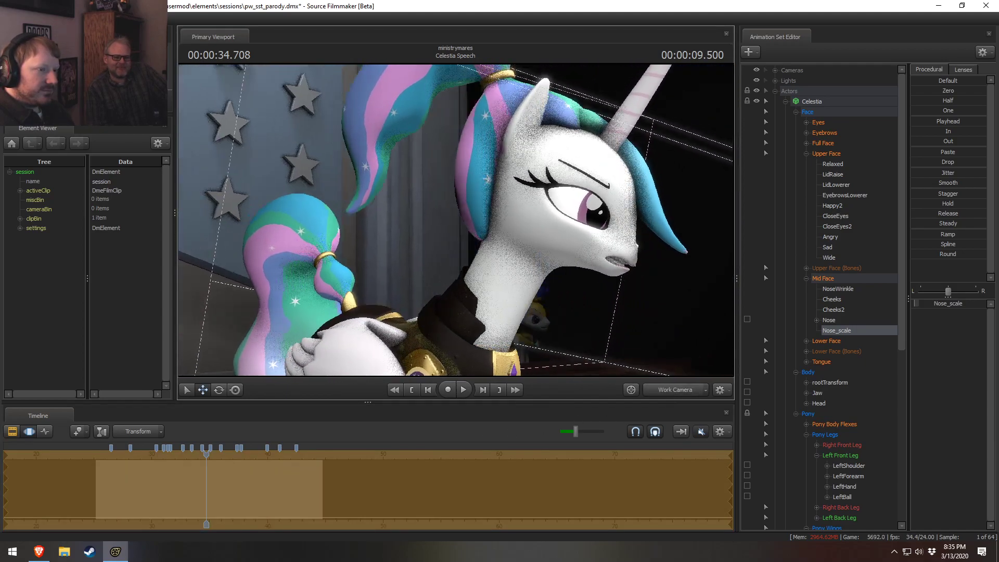
{"action": "key", "text": "w"}
{"action": "left_click_drag", "start_coordinate": [695, 275], "coordinate": [701, 274]}
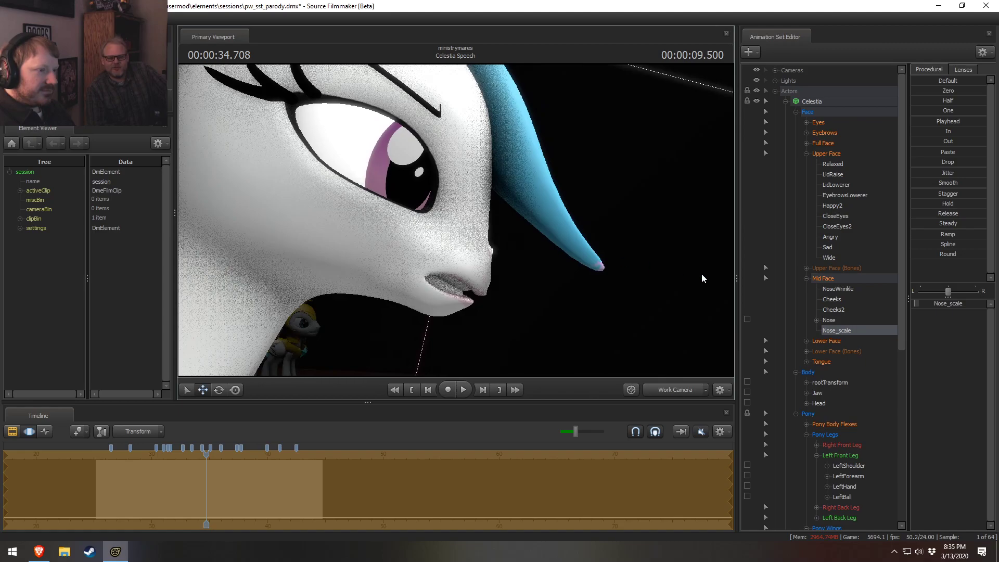
{"action": "left_click_drag", "start_coordinate": [933, 303], "coordinate": [939, 303]}
Step: Select Nose, rotate the enlarged snout upward and reposition it against Celestia's face
{"action": "left_click", "coordinate": [829, 320]}
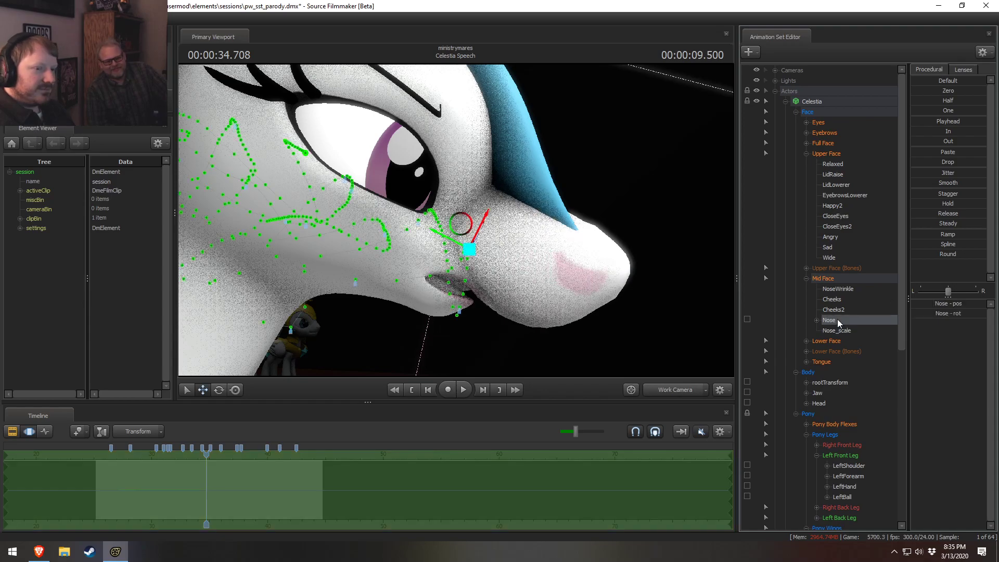
{"action": "left_click_drag", "start_coordinate": [462, 223], "coordinate": [351, 163]}
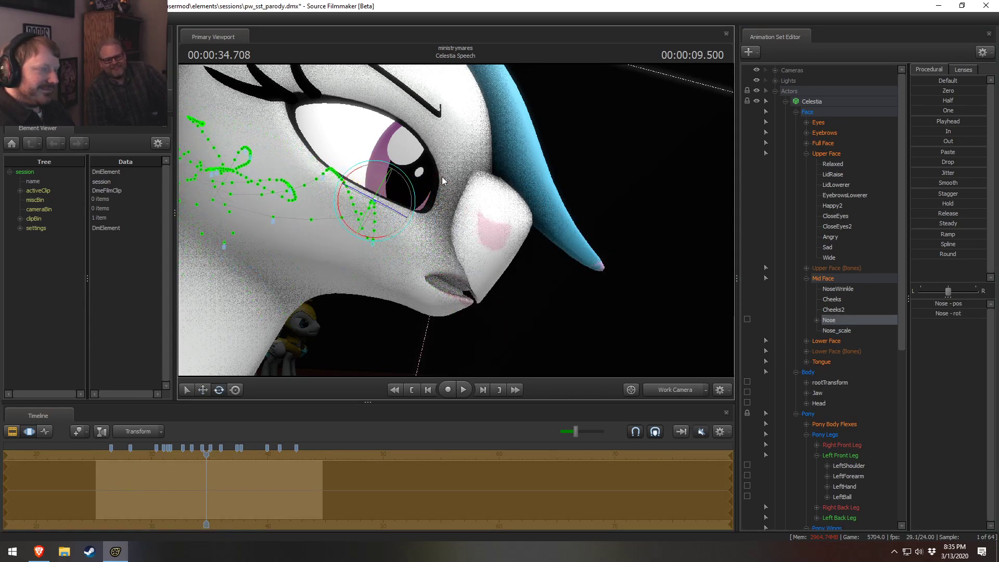
{"action": "left_click_drag", "start_coordinate": [442, 181], "coordinate": [455, 251], "text": "alt"}
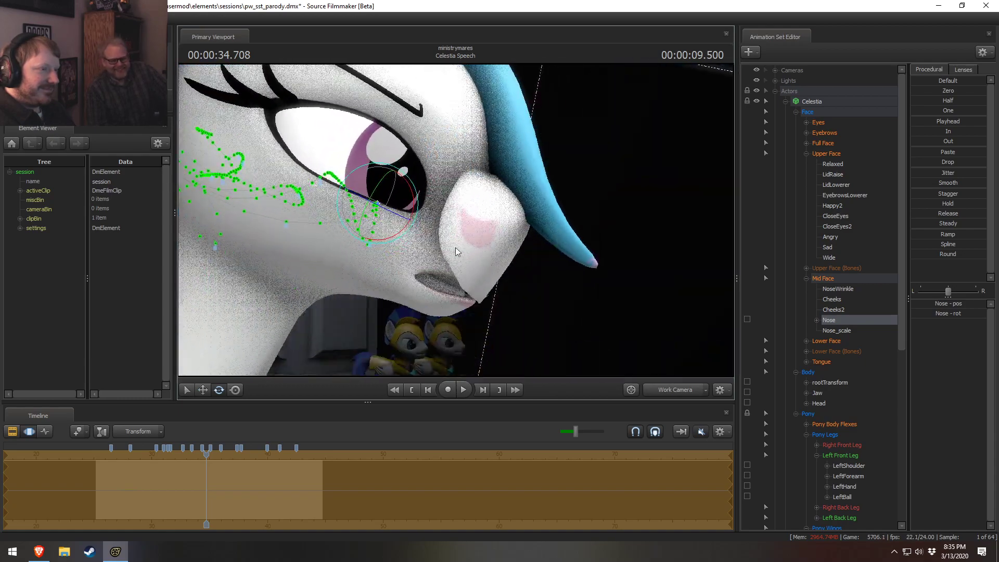
{"action": "left_click_drag", "start_coordinate": [415, 217], "coordinate": [426, 188]}
{"action": "key", "text": "w"}
{"action": "left_click_drag", "start_coordinate": [370, 174], "coordinate": [455, 224]}
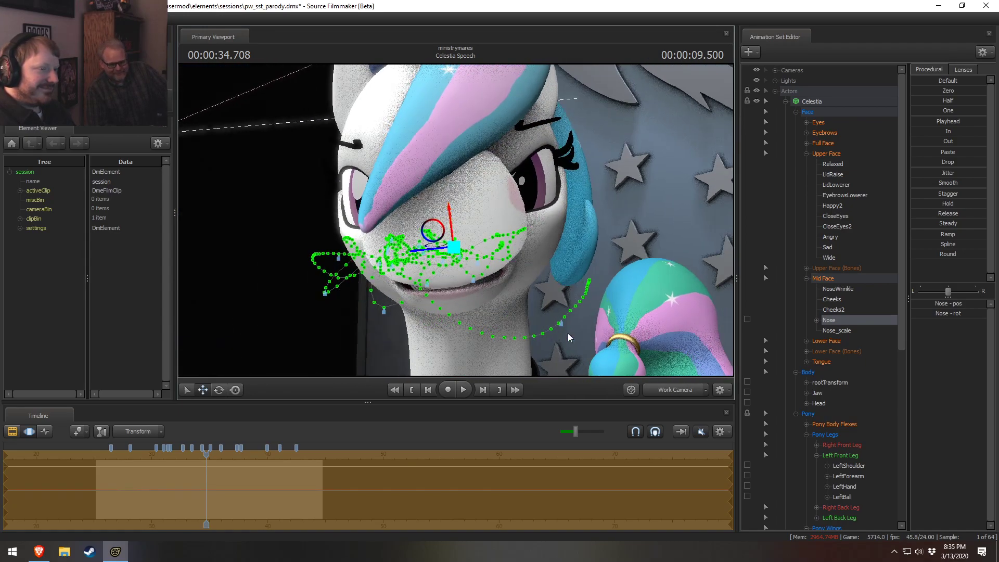
Step: Play the opening of the Celestia Speech shot from the main camera to review the enlarged snout
{"action": "key", "text": "F2"}
{"action": "left_click", "coordinate": [99, 454]}
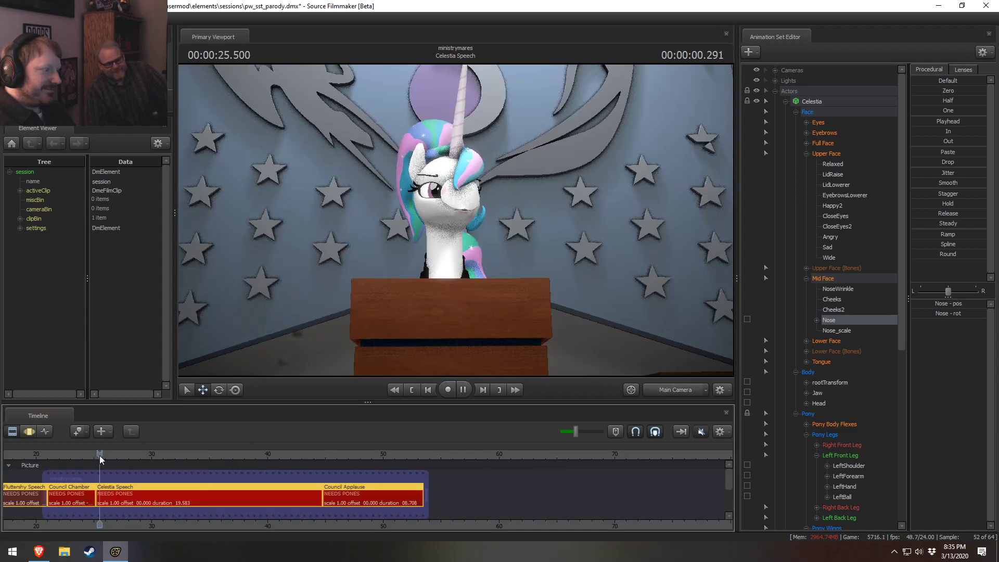
{"action": "key", "text": "space"}
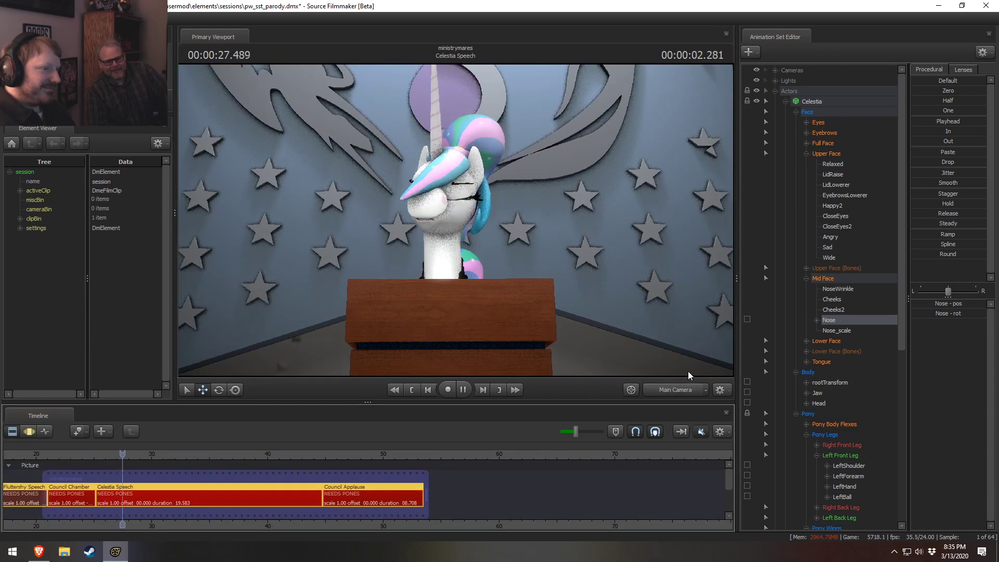
{"action": "key", "text": "space"}
Step: Adjust Nose_scale with the playhead at about 27.9 s and toggle between undo and redo to compare the snouts
{"action": "key", "text": "F3"}
{"action": "left_click", "coordinate": [884, 330]}
{"action": "left_click_drag", "start_coordinate": [937, 303], "coordinate": [936, 304]}
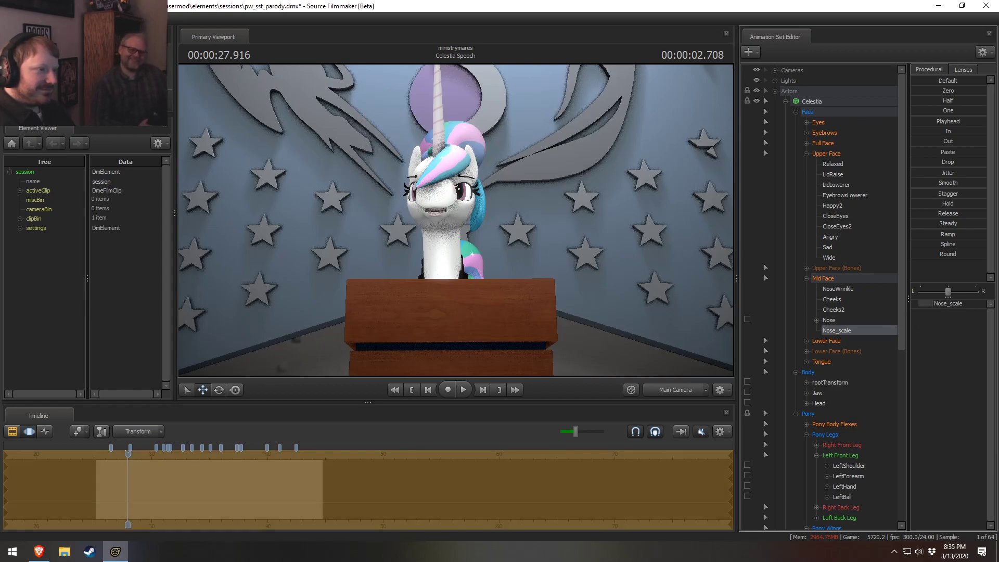
{"action": "key", "text": "ctrl+z"}
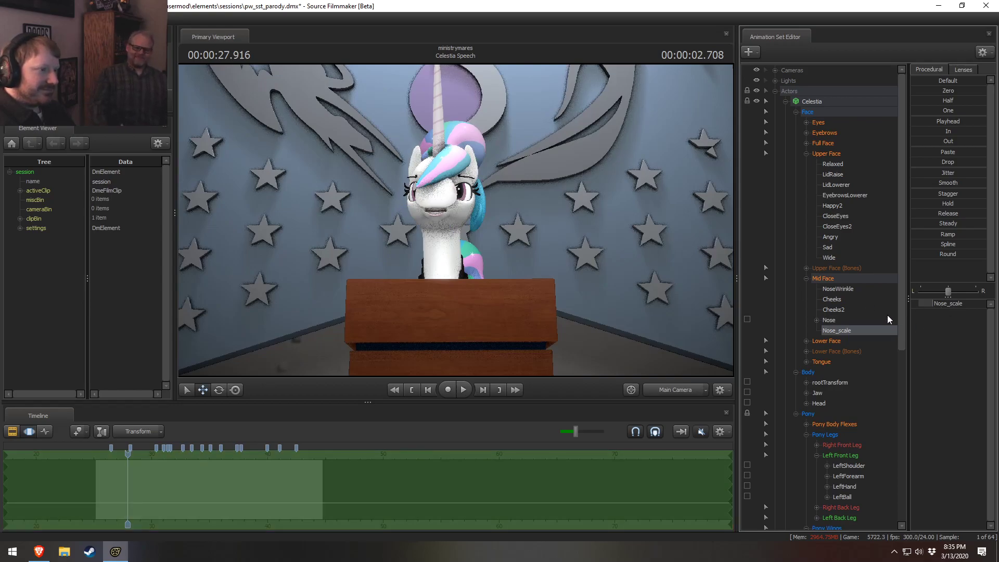
{"action": "key", "text": "ctrl+y"}
{"action": "key", "text": "ctrl+z"}
{"action": "key", "text": "ctrl+y"}
{"action": "key", "text": "ctrl+z"}
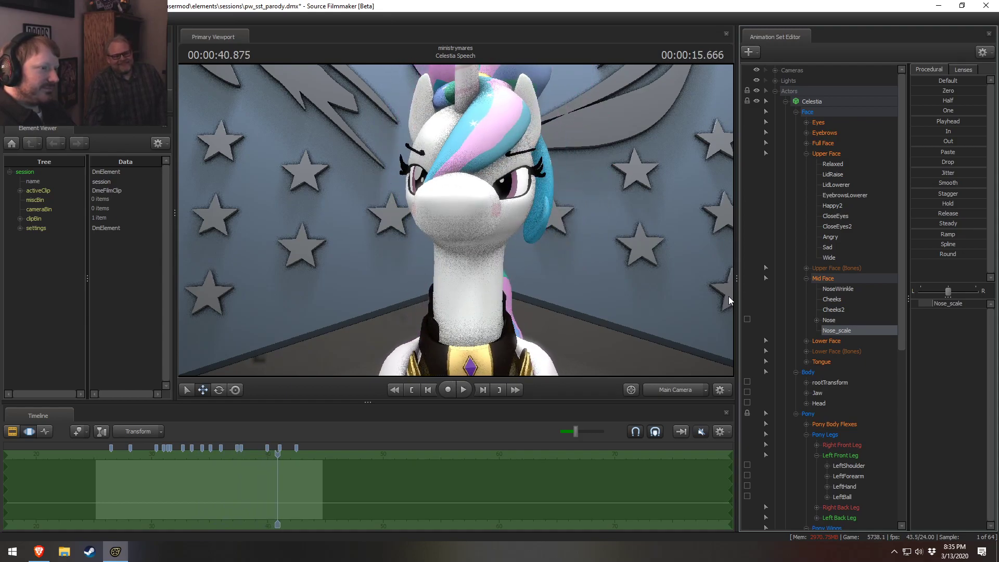
Step: Bring the work camera close to the front of Celestia's snout at about 41.3 s and select Nose
{"action": "key", "text": "space"}
{"action": "left_click", "coordinate": [684, 389]}
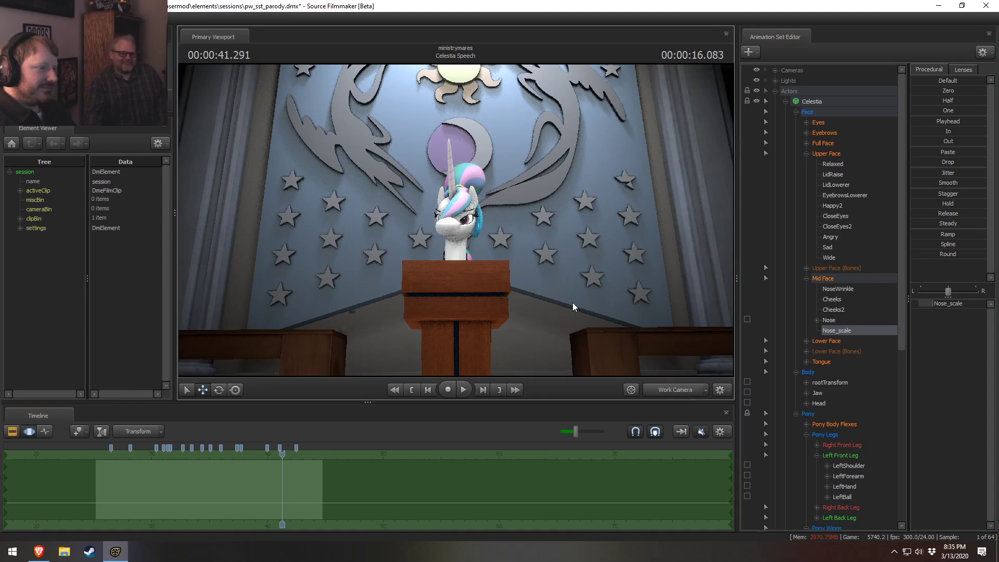
{"action": "left_click_drag", "start_coordinate": [569, 300], "coordinate": [503, 283]}
{"action": "key", "text": "w"}
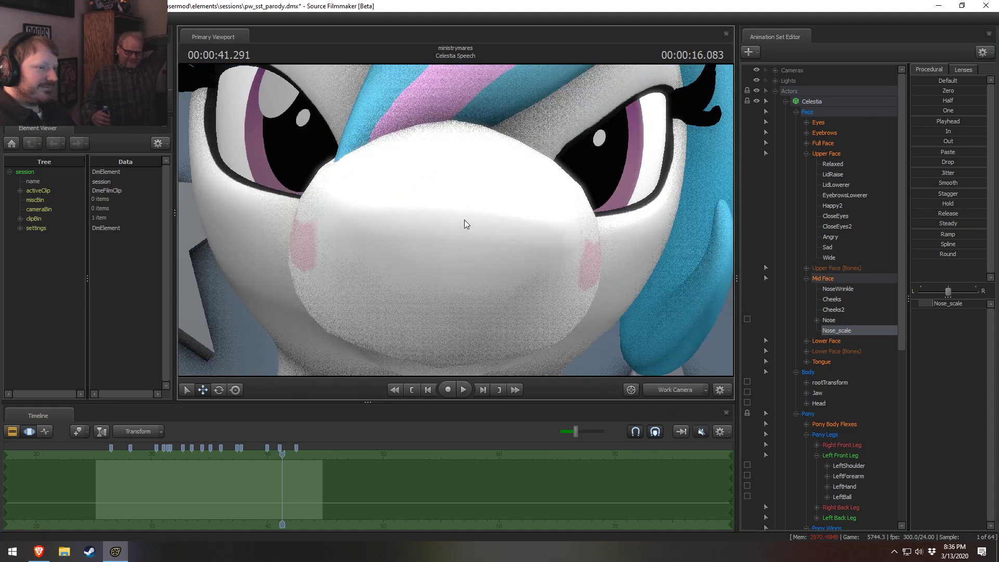
{"action": "left_click", "coordinate": [827, 320]}
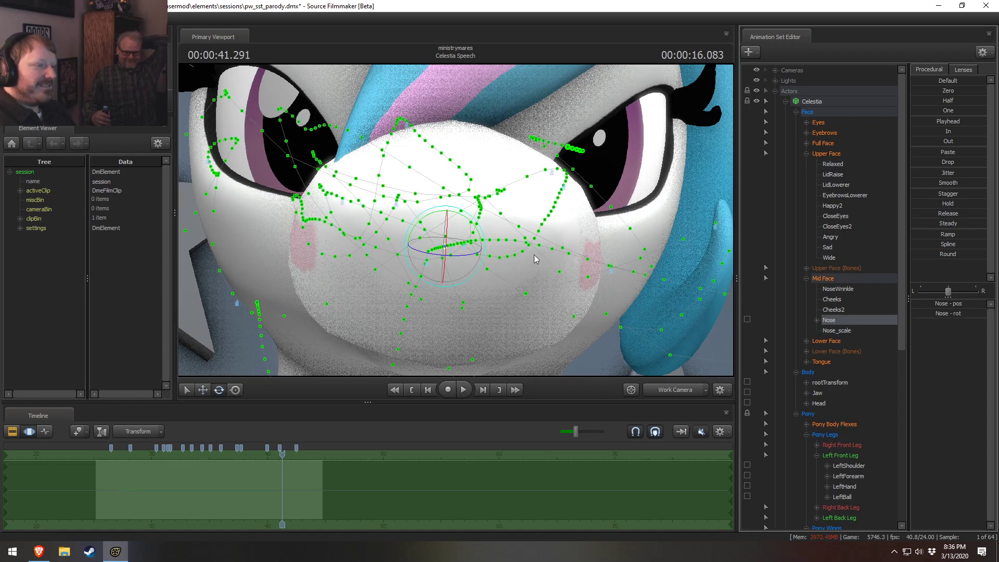
Step: Try rotating the enlarged nose sideways across Celestia's face
{"action": "left_click_drag", "start_coordinate": [445, 257], "coordinate": [437, 216]}
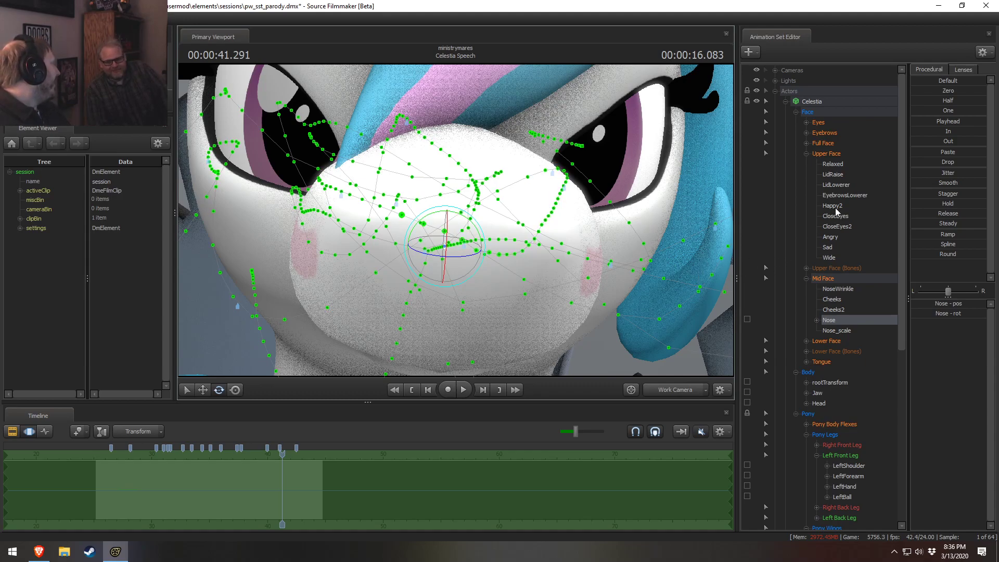
{"action": "mouse_move", "coordinate": [445, 239]}
{"action": "left_mouse_down"}
{"action": "mouse_move", "coordinate": [498, 233]}
{"action": "mouse_move", "coordinate": [462, 229]}
{"action": "mouse_move", "coordinate": [466, 200]}
{"action": "mouse_move", "coordinate": [467, 245]}
{"action": "mouse_move", "coordinate": [468, 166]}
{"action": "mouse_move", "coordinate": [467, 260]}
{"action": "mouse_move", "coordinate": [474, 149]}
{"action": "mouse_move", "coordinate": [461, 239]}
{"action": "mouse_move", "coordinate": [440, 246]}
{"action": "mouse_move", "coordinate": [581, 158]}
{"action": "mouse_move", "coordinate": [438, 336]}
{"action": "mouse_move", "coordinate": [494, 312]}
{"action": "mouse_move", "coordinate": [551, 330]}
{"action": "mouse_move", "coordinate": [792, 459]}
{"action": "mouse_move", "coordinate": [587, 359]}
{"action": "mouse_move", "coordinate": [468, 322]}
{"action": "mouse_move", "coordinate": [619, 291]}
{"action": "mouse_move", "coordinate": [323, 510]}
{"action": "mouse_move", "coordinate": [678, 263]}
{"action": "mouse_move", "coordinate": [364, 458]}
{"action": "mouse_move", "coordinate": [484, 301]}
{"action": "mouse_move", "coordinate": [457, 312]}
{"action": "mouse_move", "coordinate": [374, 244]}
{"action": "mouse_move", "coordinate": [427, 187]}
{"action": "mouse_move", "coordinate": [475, 160]}
{"action": "mouse_move", "coordinate": [458, 87]}
{"action": "mouse_move", "coordinate": [441, 212]}
{"action": "left_mouse_up"}
{"action": "key", "text": "s"}
{"action": "key", "text": "w"}
{"action": "key", "text": "s"}
{"action": "key", "text": "w"}
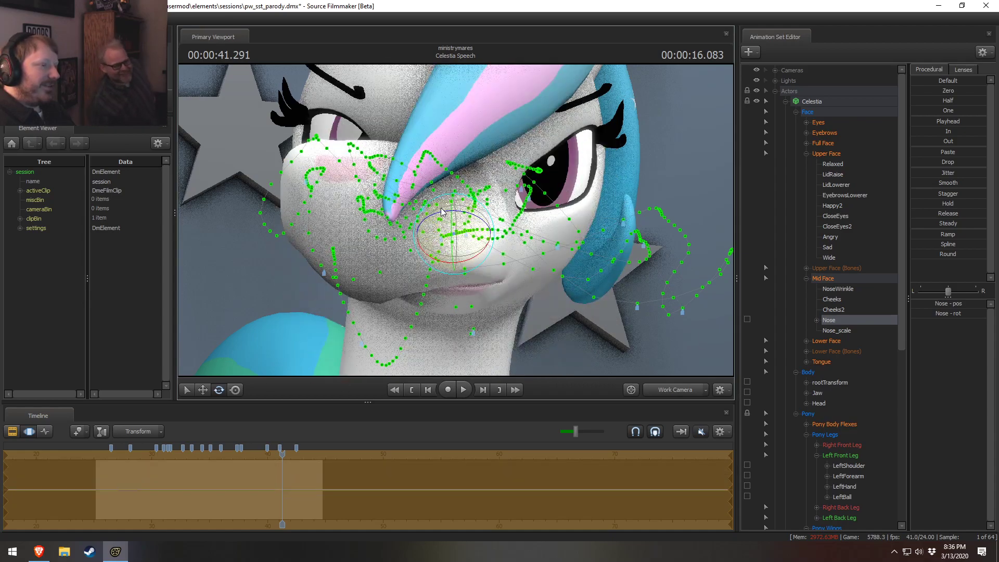
Step: Undo the sideways nose rotation, and try tilting and moving the nose downward from a side view
{"action": "left_click_drag", "start_coordinate": [479, 251], "coordinate": [501, 185]}
{"action": "key", "text": "ctrl+z"}
{"action": "key", "text": "w"}
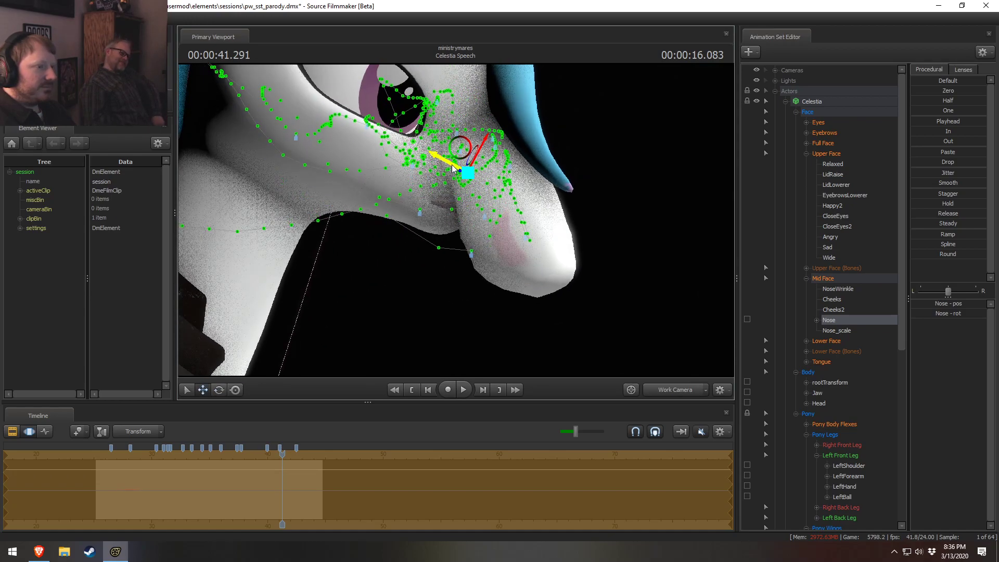
{"action": "left_click_drag", "start_coordinate": [459, 151], "coordinate": [477, 129]}
{"action": "key", "text": "Escape"}
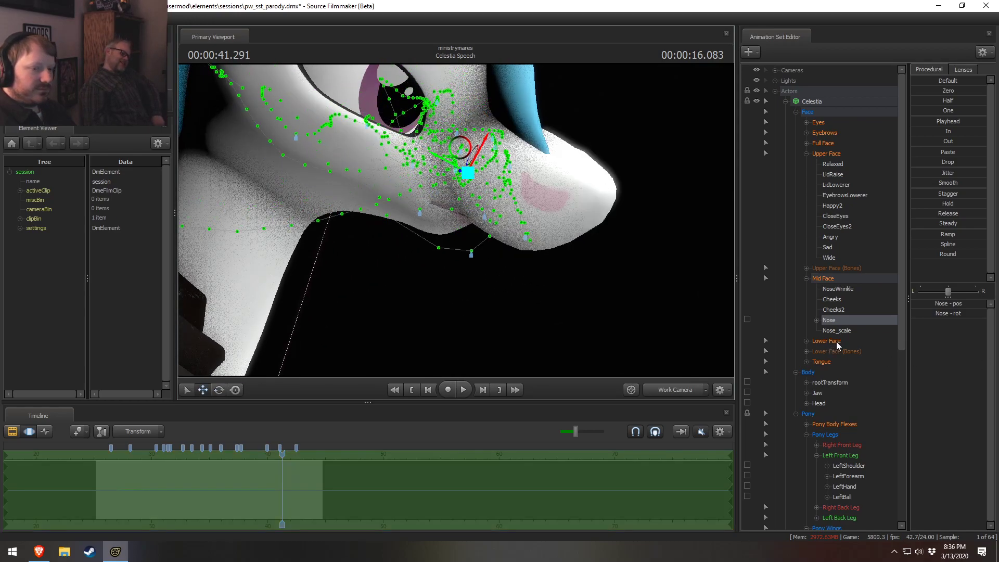
Step: Undo the nose scaling, rotation and position edits back to before the nose scale control was added
{"action": "key", "text": "ctrl+z"}
{"action": "key", "text": "ctrl+z"}
{"action": "key", "text": "ctrl+z"}
{"action": "key", "text": "ctrl+z"}
{"action": "key", "text": "ctrl+z"}
{"action": "key", "text": "ctrl+z"}
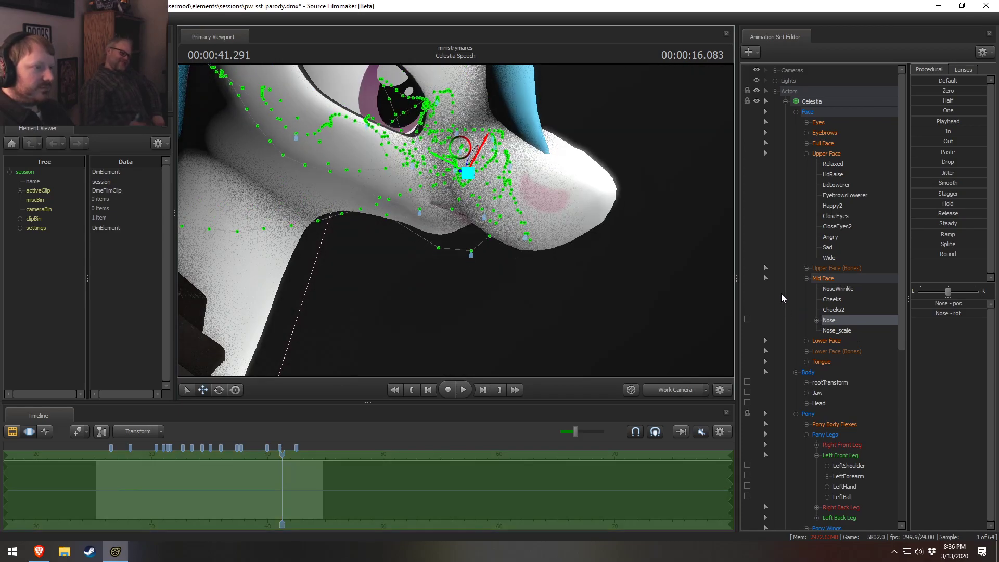
{"action": "key", "text": "ctrl+z"}
{"action": "key", "text": "ctrl+z"}
{"action": "key", "text": "ctrl+z"}
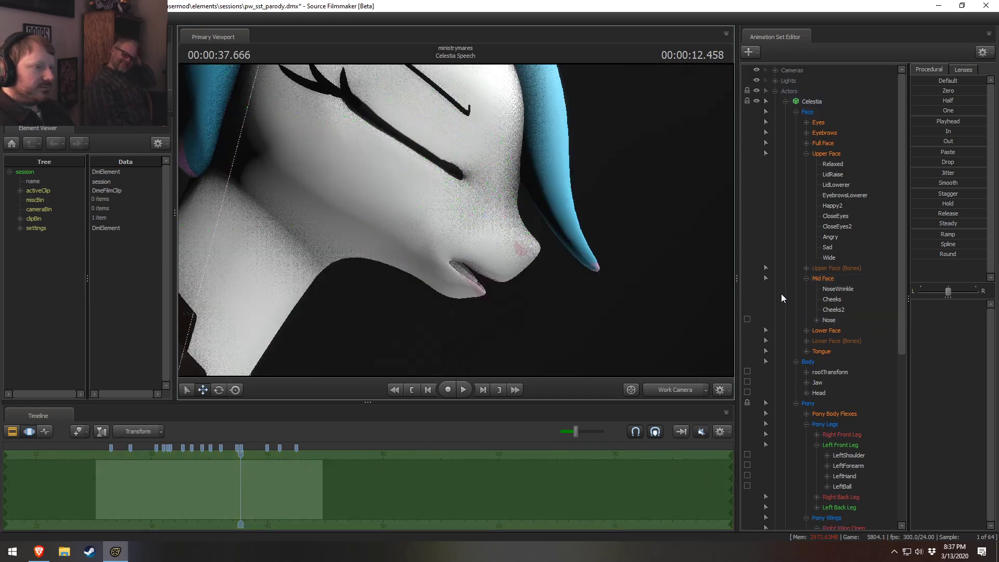
{"action": "key", "text": "ctrl+z"}
{"action": "key", "text": "ctrl+z"}
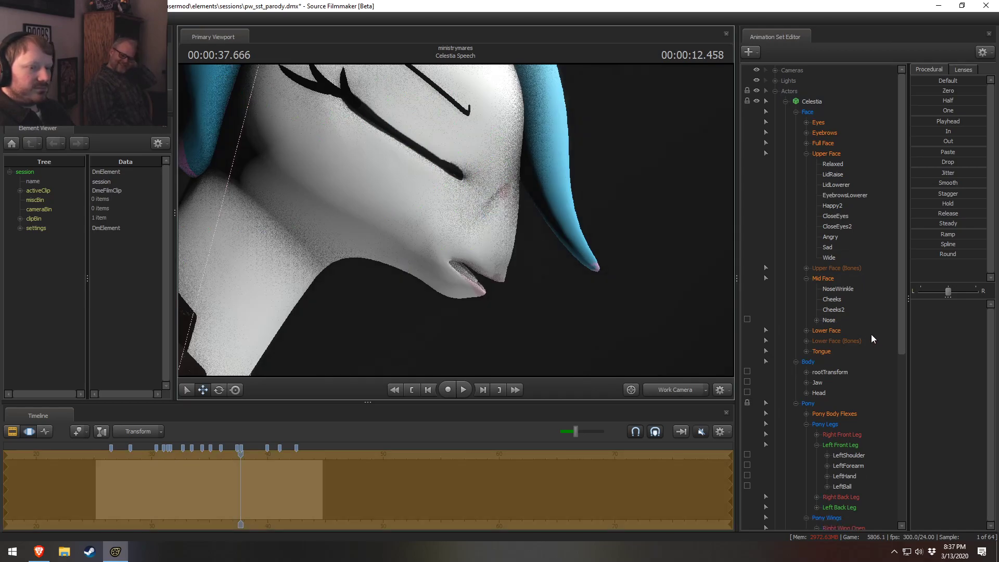
Step: Try puffing out Celestia's cheeks across the whole shot by raising the Cheeks2 and Cheeks controls
{"action": "left_click", "coordinate": [832, 300]}
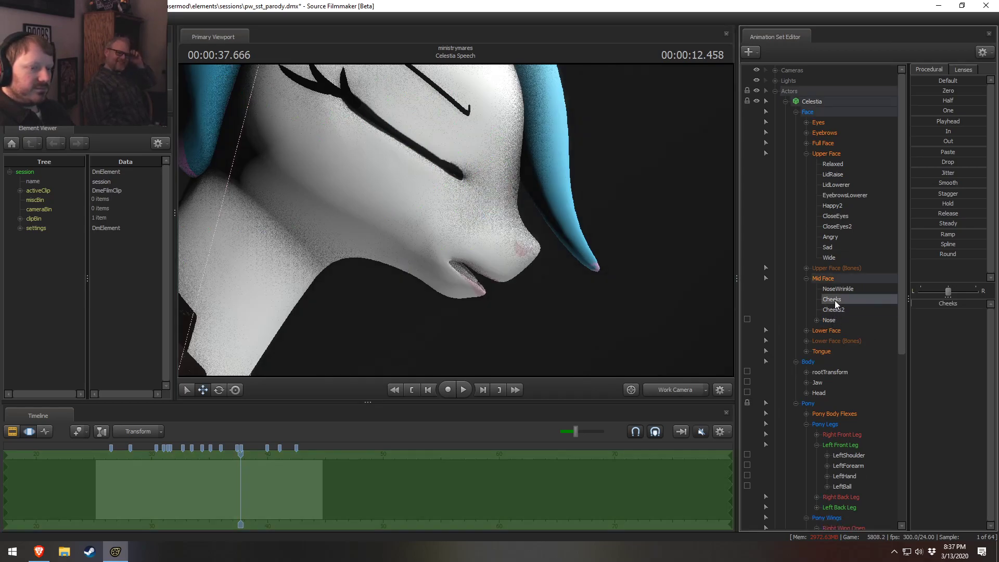
{"action": "left_click", "coordinate": [851, 310]}
{"action": "left_click_drag", "start_coordinate": [947, 306], "coordinate": [952, 306]}
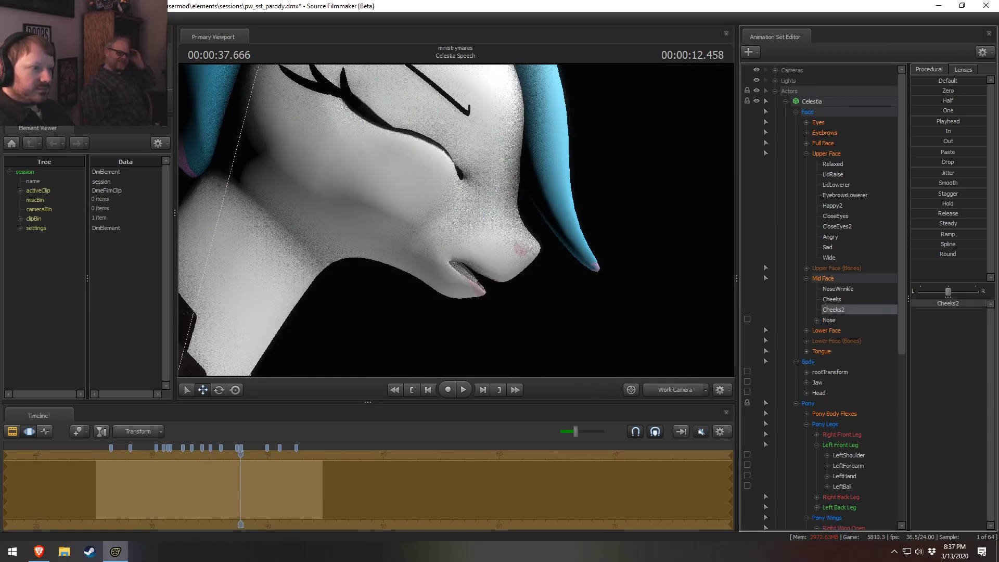
{"action": "left_click", "coordinate": [883, 300]}
{"action": "key", "text": "F2"}
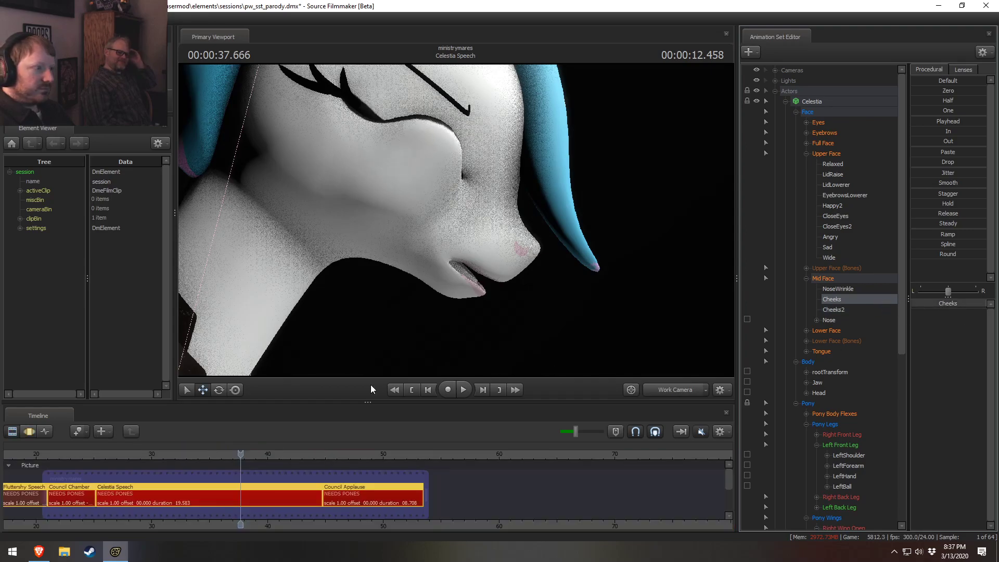
Step: Play the Celestia Speech shot from its start through the Main Camera to check the puffed cheeks, pausing at about 39.9 s
{"action": "left_click_drag", "start_coordinate": [105, 457], "coordinate": [96, 457]}
{"action": "key", "text": "space"}
{"action": "left_click", "coordinate": [680, 389]}
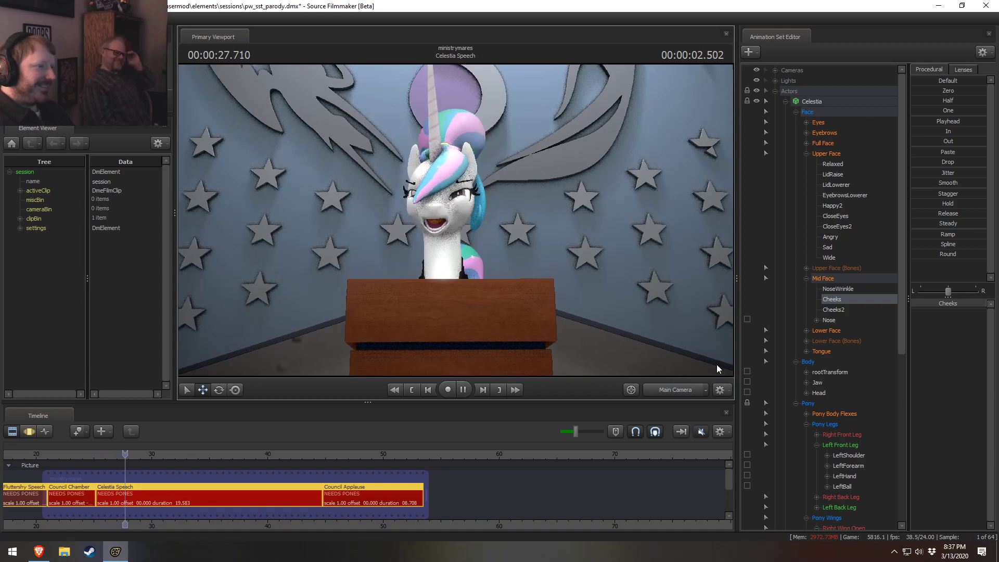
{"action": "key", "text": "space"}
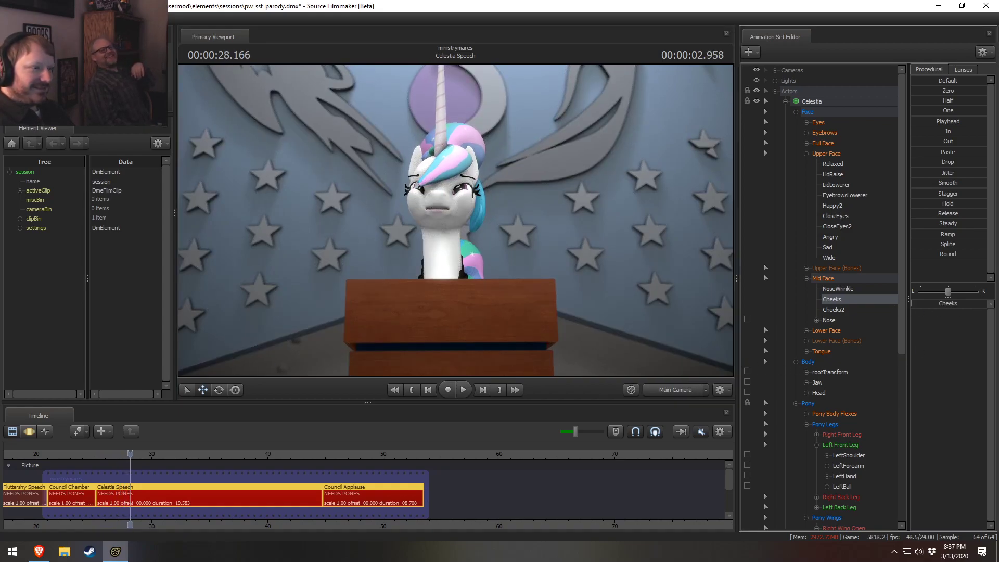
{"action": "key", "text": "F3"}
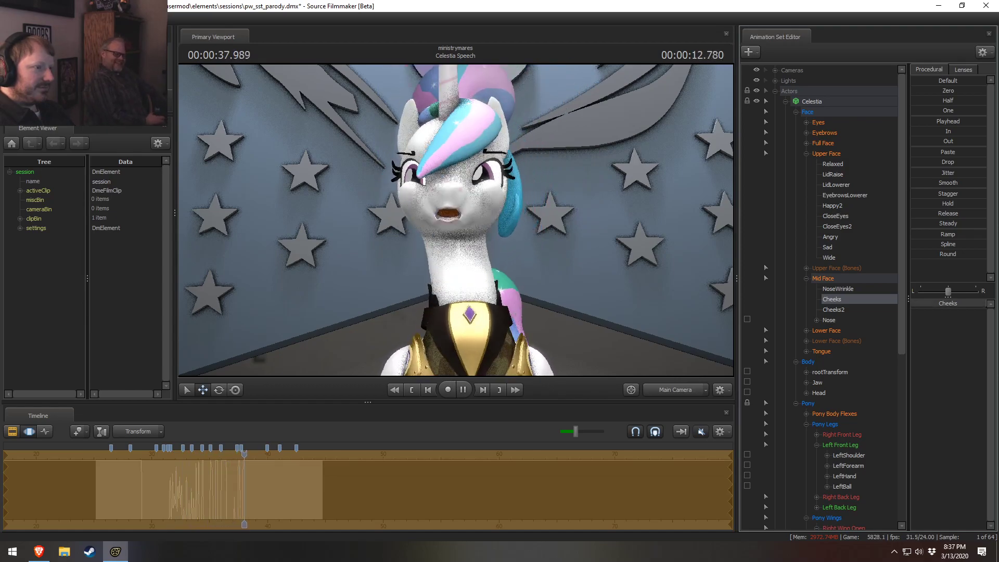
{"action": "key", "text": "space"}
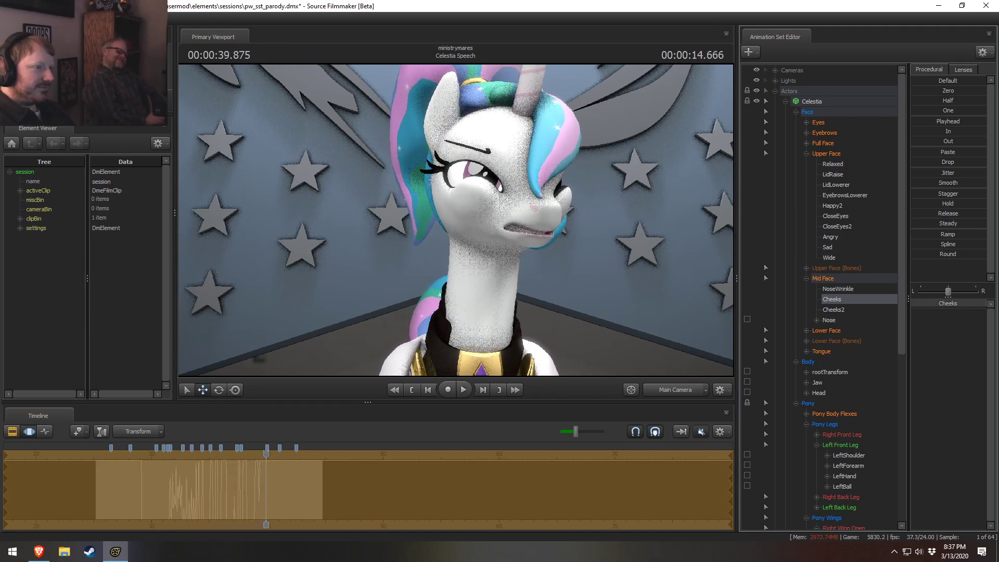
Step: Select Cheeks and Cheeks2 together and lower both across the whole shot to flatten Celestia's puffed cheeks
{"action": "key", "text": "F3"}
{"action": "key", "text": "F3"}
{"action": "key", "text": "F3"}
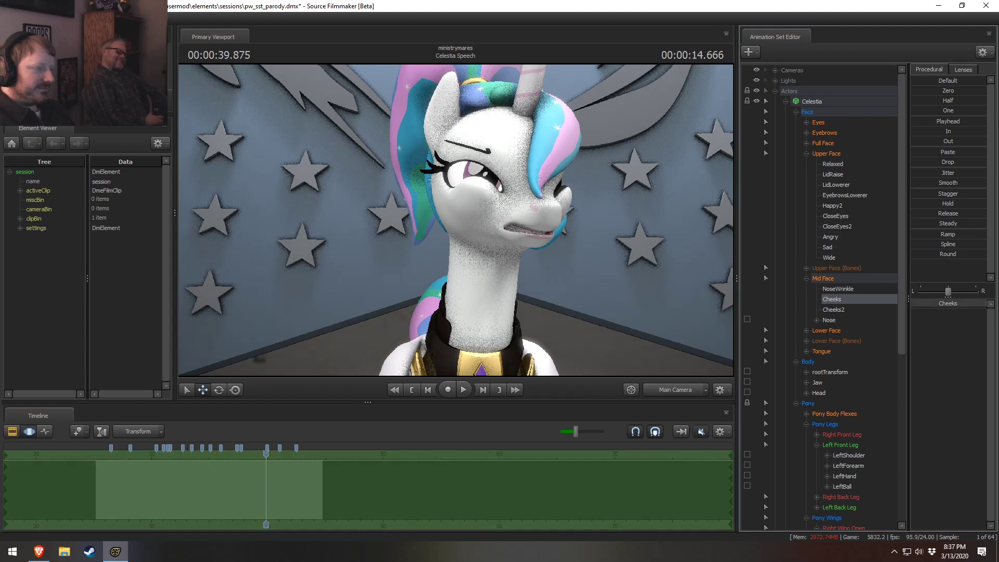
{"action": "key", "text": "F2"}
{"action": "key", "text": "F3"}
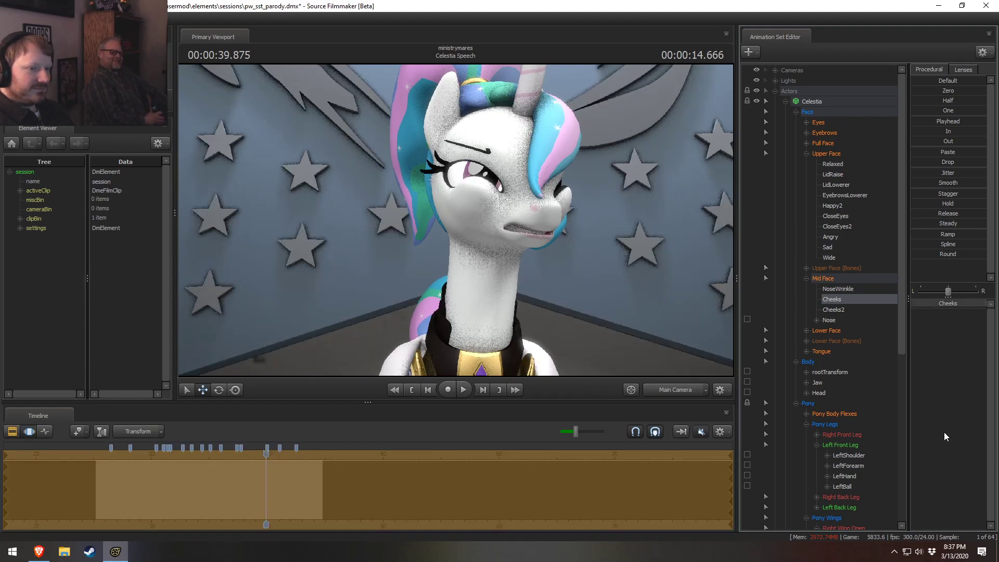
{"action": "left_click", "coordinate": [860, 310], "text": "ctrl"}
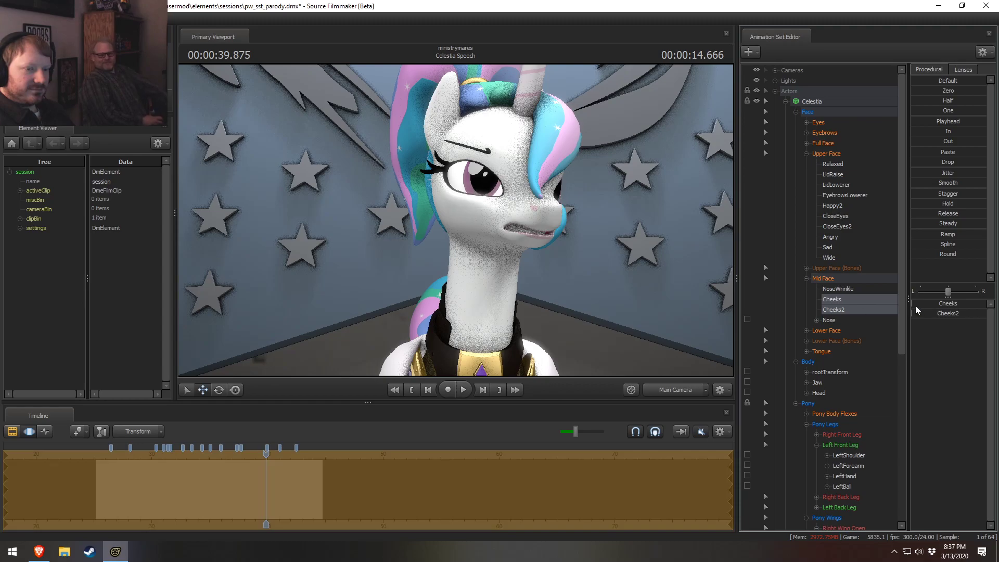
Step: Try changing NoseWrinkle across the whole shot and undo it, leaving the time selection at about 31.6 s
{"action": "left_click", "coordinate": [838, 289]}
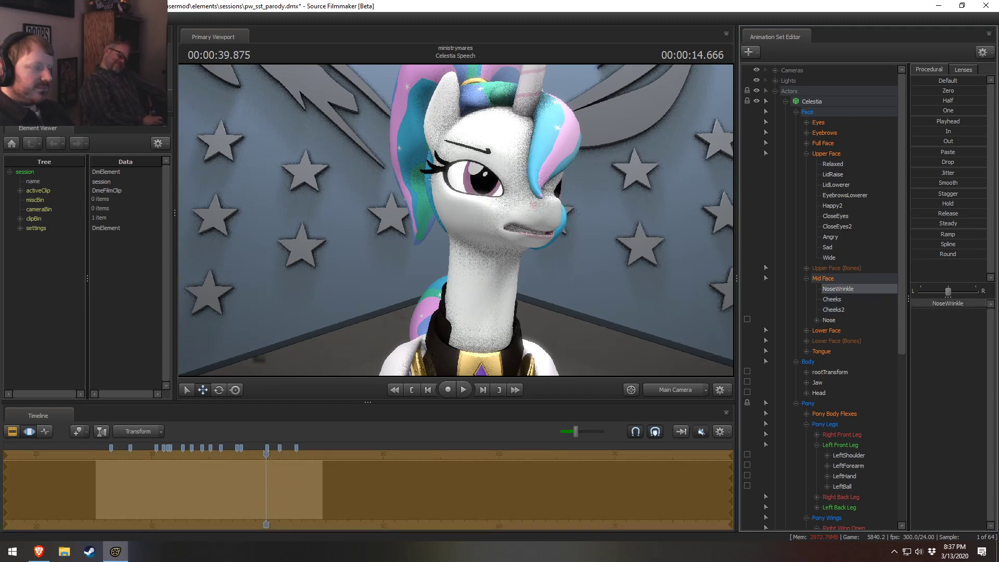
{"action": "key", "text": "ctrl+z"}
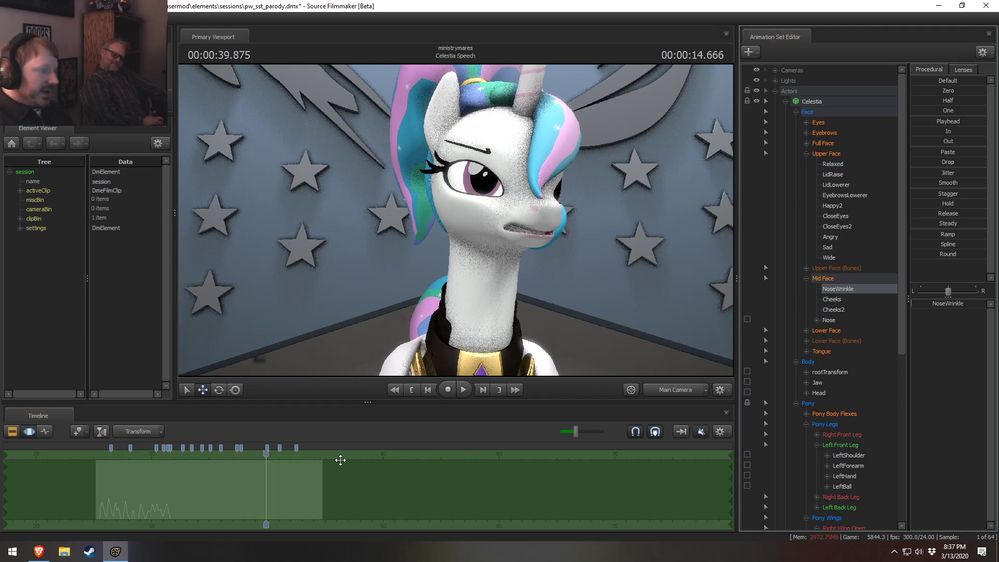
{"action": "mouse_move", "coordinate": [149, 490]}
{"action": "left_mouse_down"}
{"action": "mouse_move", "coordinate": [96, 494]}
{"action": "mouse_move", "coordinate": [158, 499]}
{"action": "left_mouse_up"}
{"action": "scroll", "coordinate": [157, 500], "scroll_direction": "up", "scroll_amount": 3}
{"action": "key", "text": "space"}
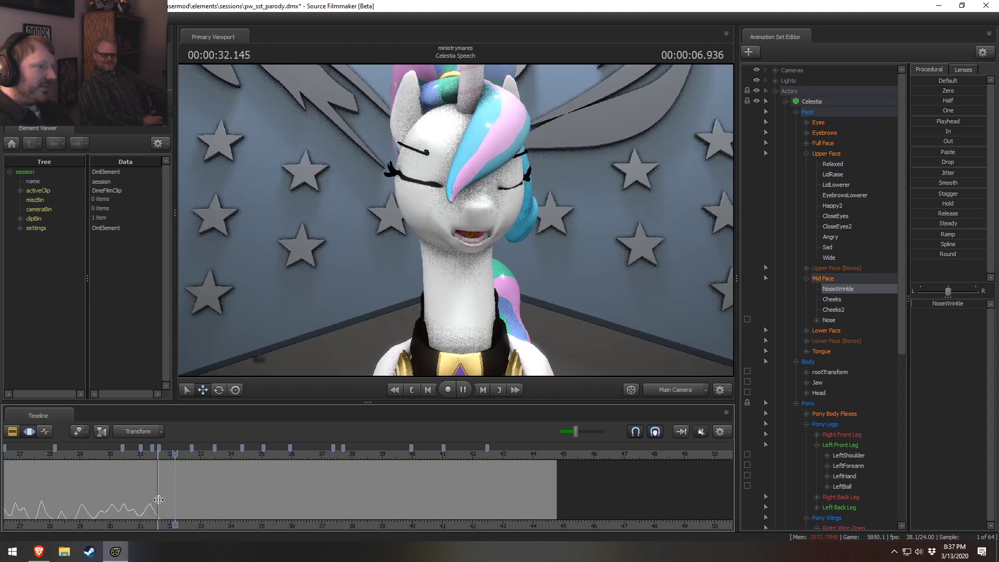
Step: Play the speech from about 26 s to review the nose movement, pausing at about 27 s
{"action": "scroll", "coordinate": [114, 498], "scroll_direction": "down", "scroll_amount": 2}
{"action": "left_click", "coordinate": [73, 451]}
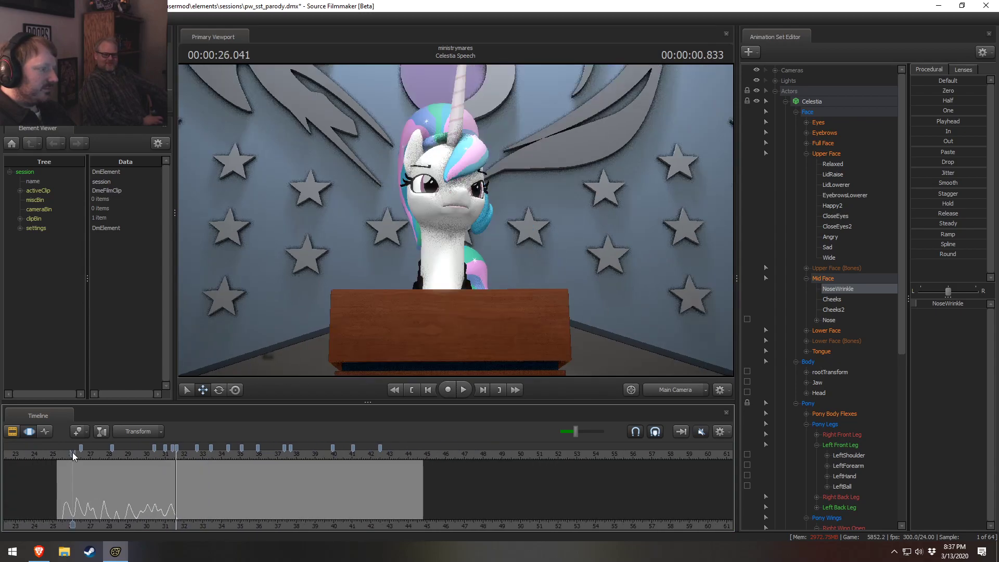
{"action": "key", "text": "space"}
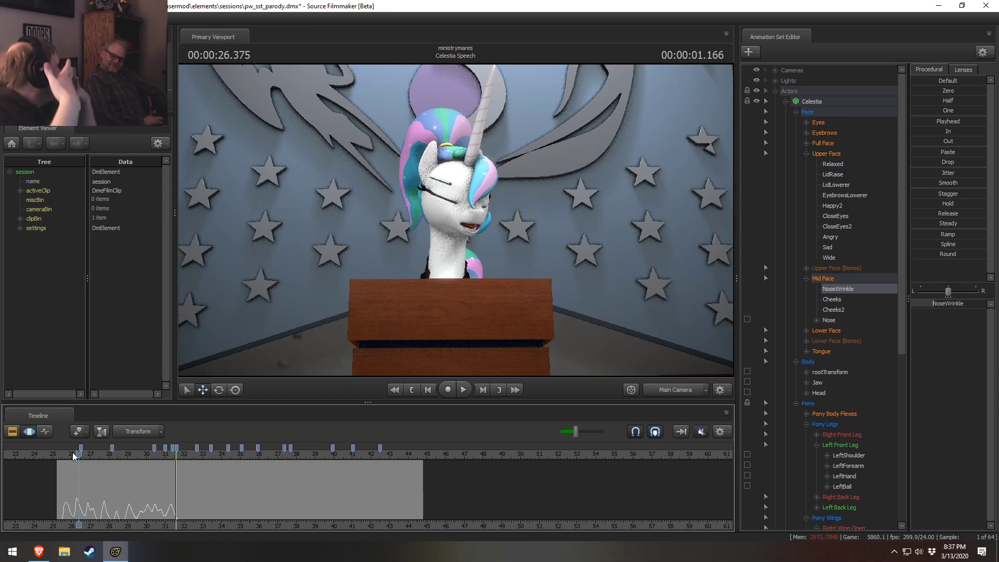
{"action": "key", "text": "space"}
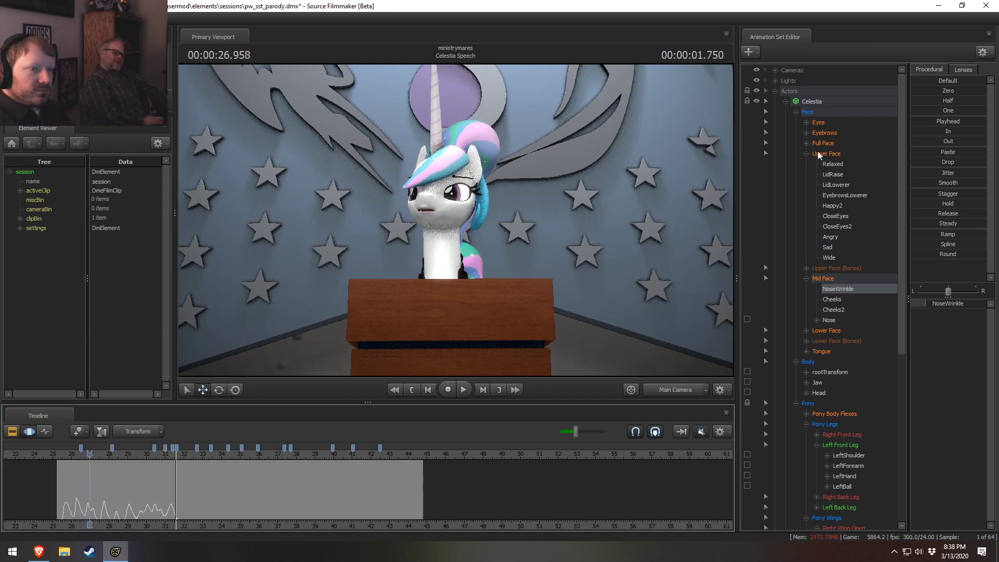
Step: Try raising both upper eyelid bones, LeftEyeLidUpper and RightEyeLidUpper, across the whole shot
{"action": "left_click", "coordinate": [810, 267]}
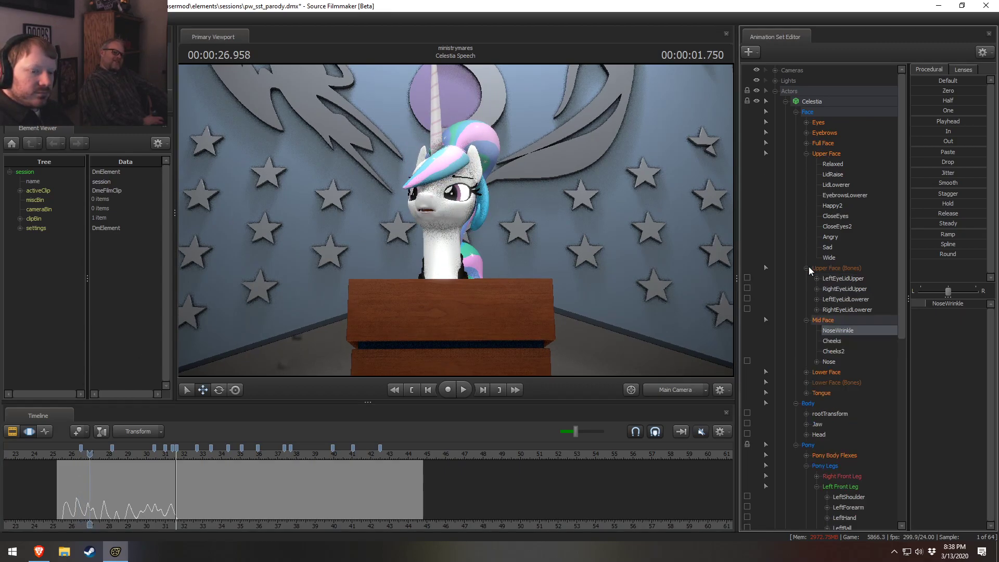
{"action": "left_click", "coordinate": [842, 279]}
{"action": "left_click", "coordinate": [844, 288], "text": "ctrl"}
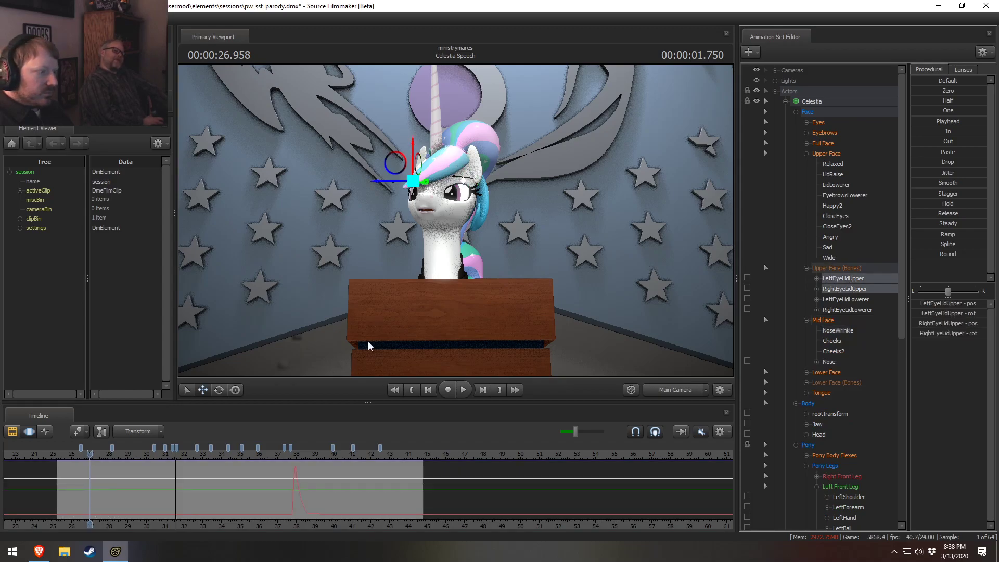
{"action": "left_click", "coordinate": [293, 486]}
{"action": "left_click_drag", "start_coordinate": [412, 142], "coordinate": [421, 130]}
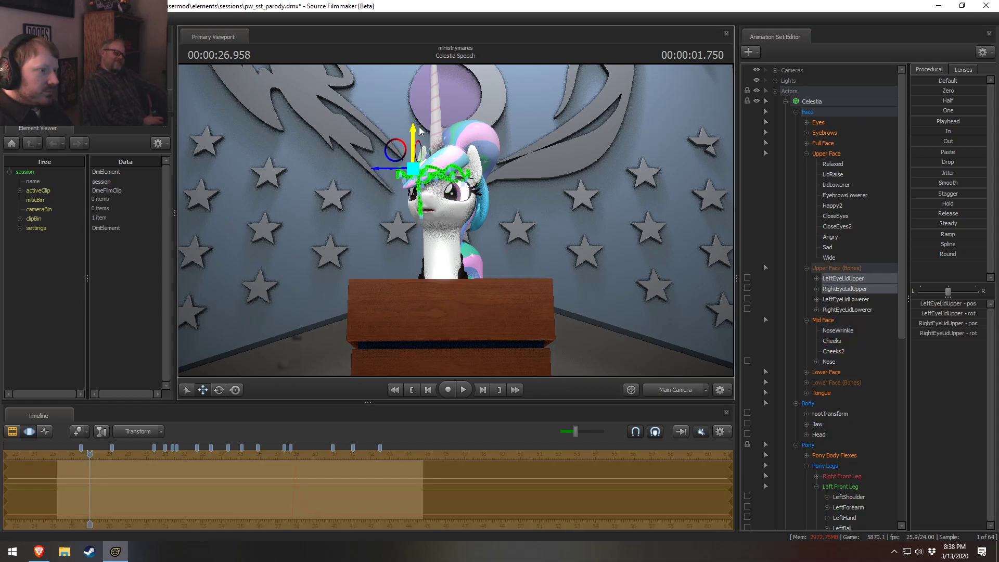
Step: Play the speech to check the raised upper eyelids, stopping at about 31.6 s
{"action": "key", "text": "F2"}
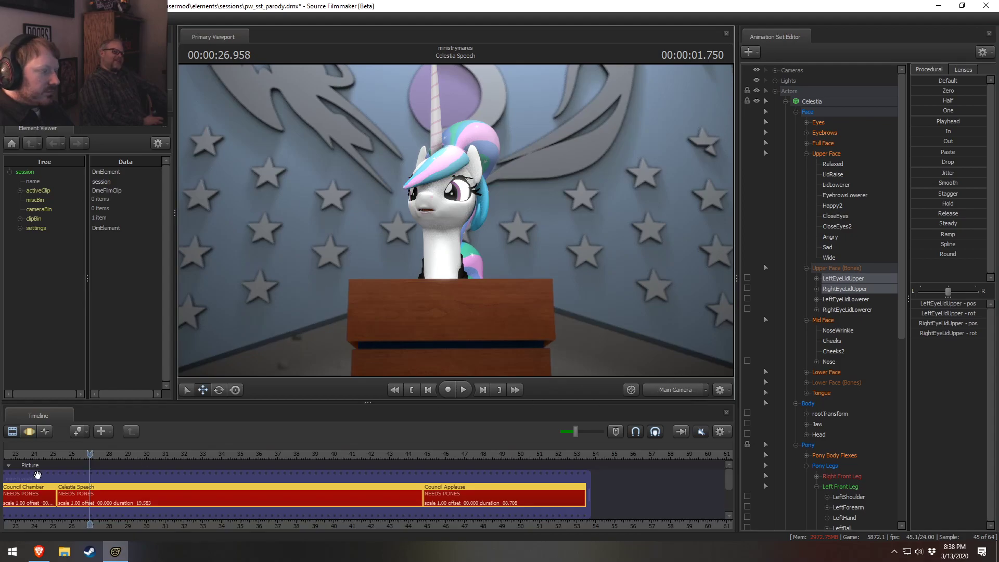
{"action": "key", "text": "space"}
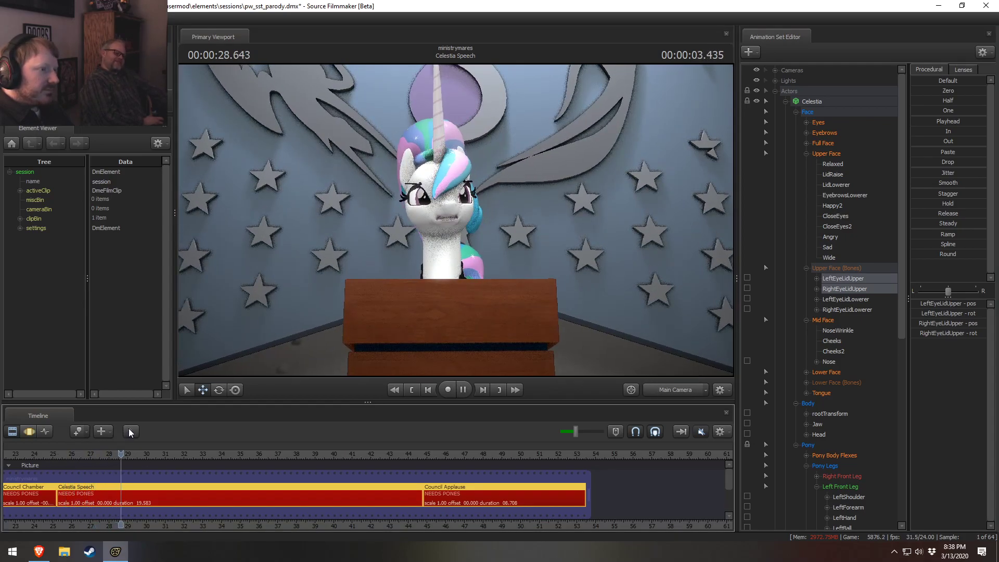
{"action": "left_click", "coordinate": [463, 389]}
Step: Try moving both lower eyelid bones, LeftEyeLidLowerer and RightEyeLidLowerer, down across the whole shot
{"action": "left_click", "coordinate": [845, 299]}
{"action": "left_click", "coordinate": [847, 309], "text": "ctrl"}
{"action": "key", "text": "F3"}
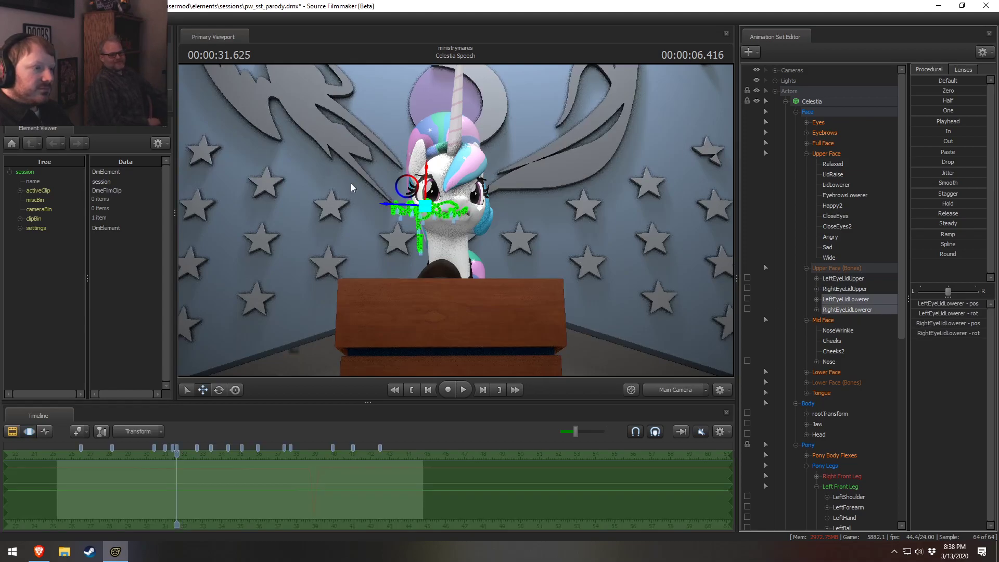
{"action": "left_click_drag", "start_coordinate": [426, 169], "coordinate": [426, 178]}
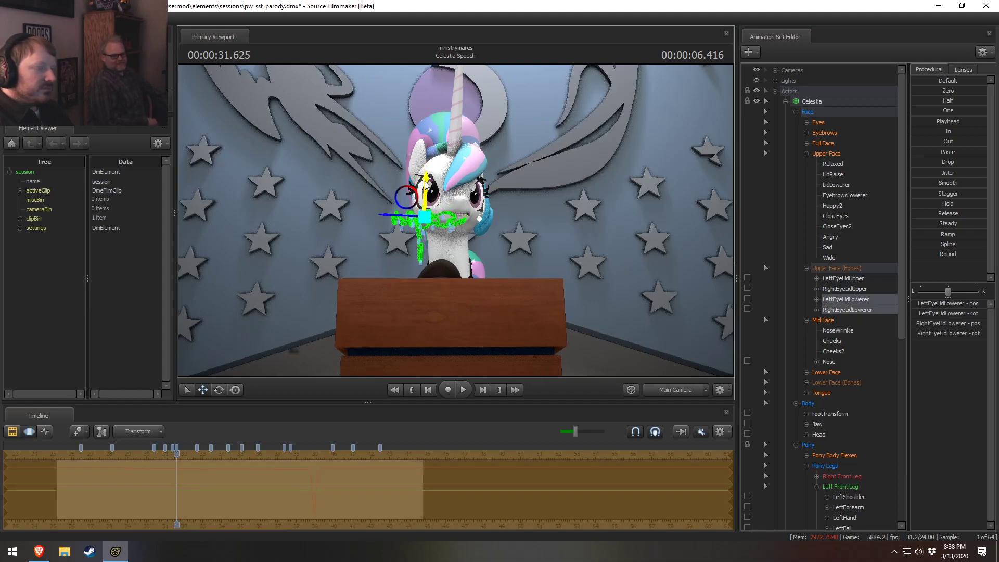
Step: Play the speech up to about 39.8 s to check the widened eyes, and revert the eyelid edits
{"action": "key", "text": "F2"}
{"action": "key", "text": "space"}
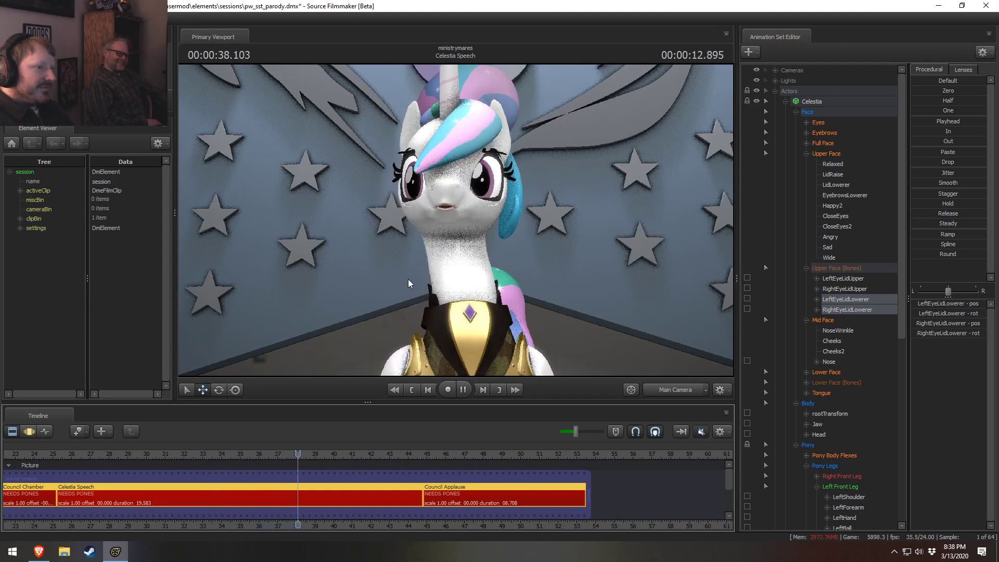
{"action": "key", "text": "space"}
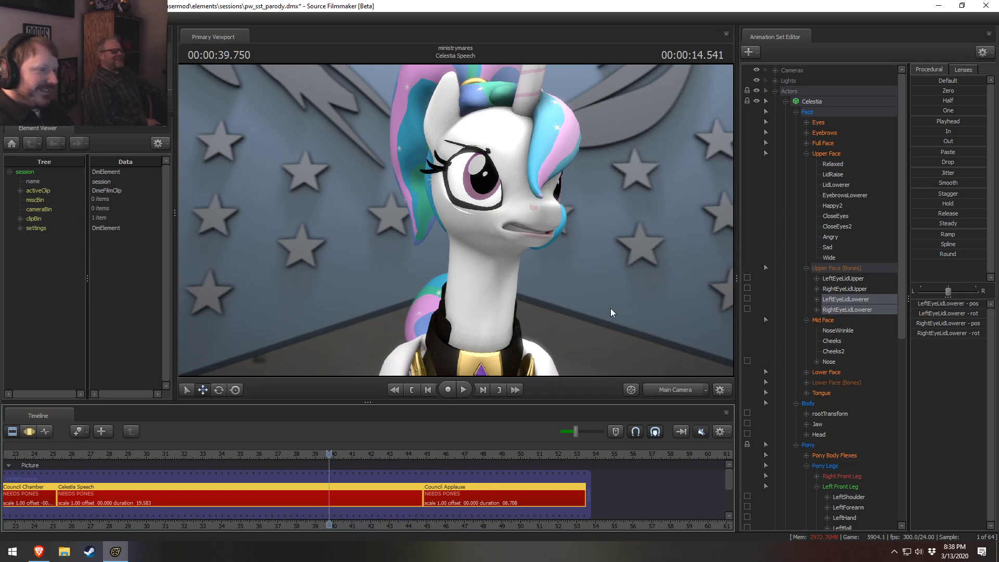
{"action": "key", "text": "F3"}
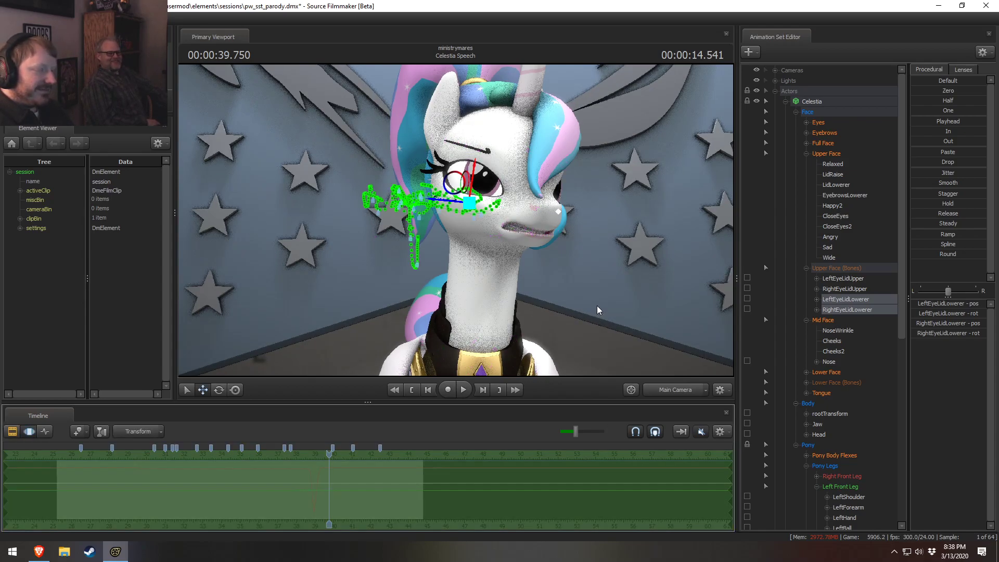
Step: Try a droopy expression across the whole shot by raising the Sad control fully and lowering Angry
{"action": "left_click", "coordinate": [837, 248]}
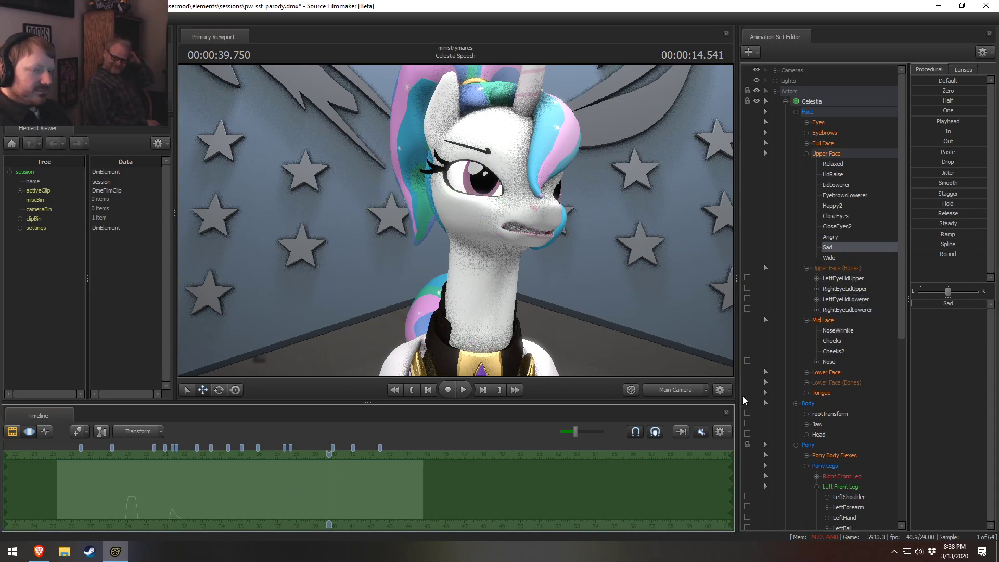
{"action": "left_click", "coordinate": [838, 231], "text": "shift"}
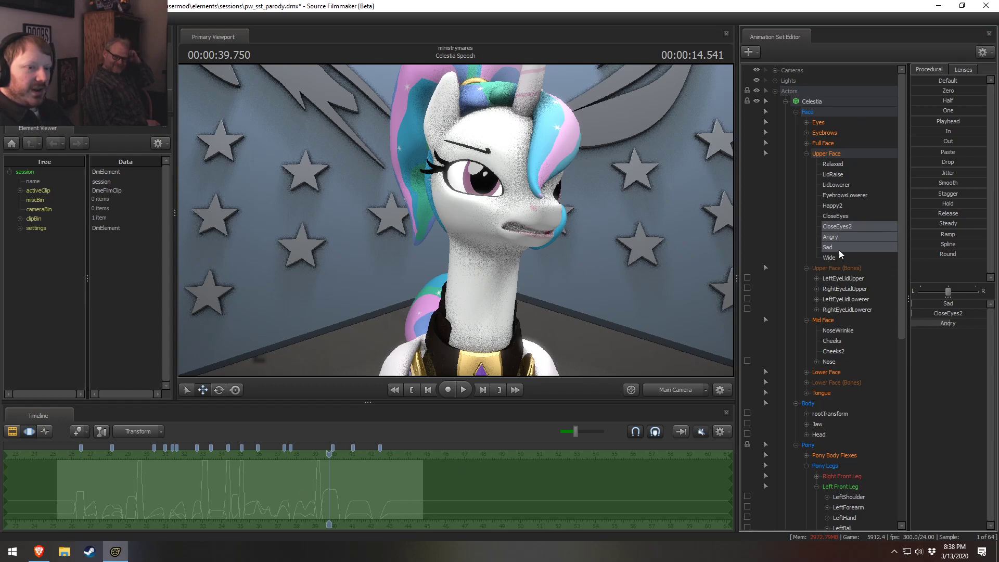
{"action": "left_click", "coordinate": [839, 237], "text": "shift"}
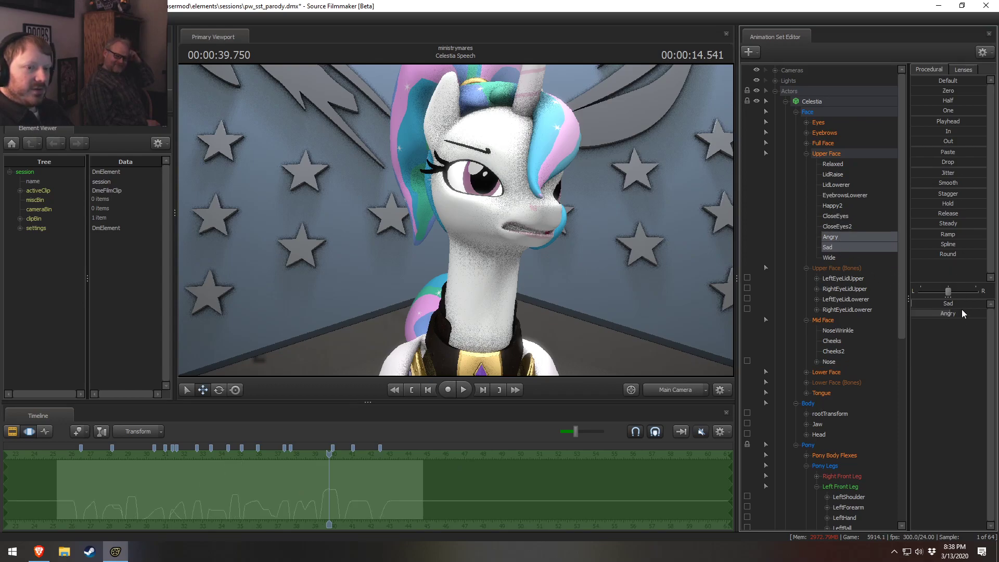
{"action": "left_click_drag", "start_coordinate": [944, 303], "coordinate": [954, 303]}
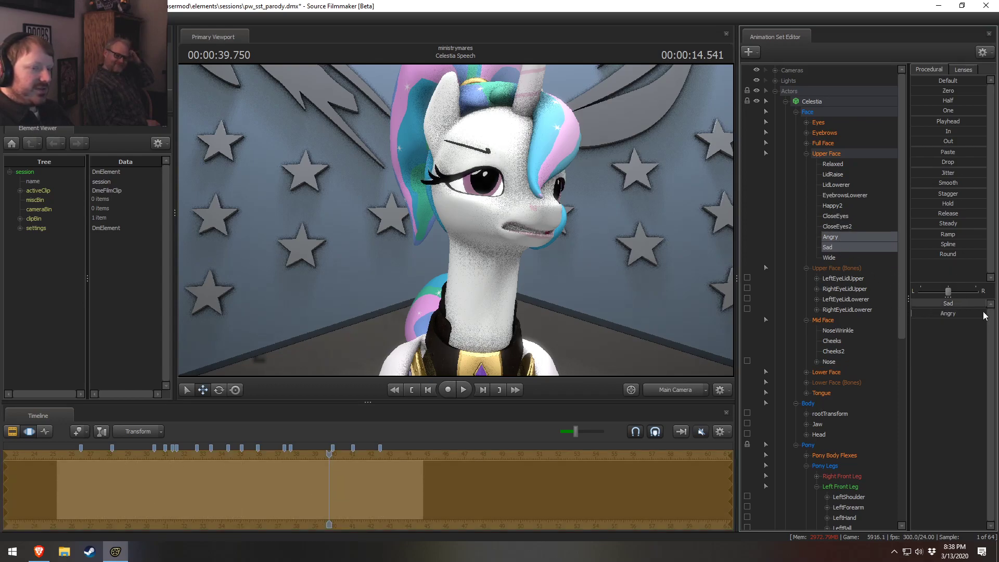
Step: Play the speech from the start of the shot and again from about 32 s to check the droopy expression, stopping at about 39.7 s
{"action": "key", "text": "F2"}
{"action": "left_click", "coordinate": [55, 453]}
{"action": "key", "text": "space"}
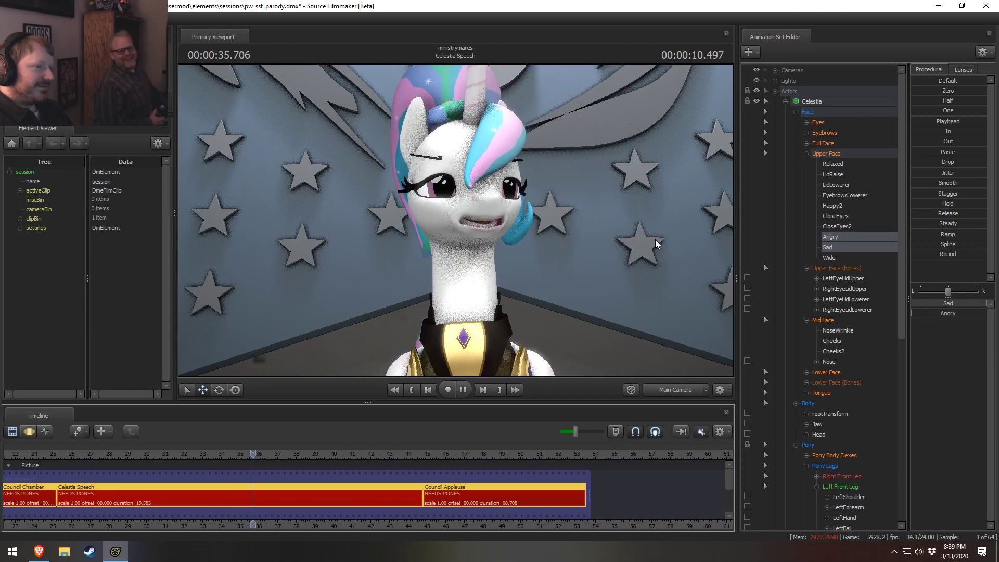
{"action": "key", "text": "space"}
{"action": "left_click", "coordinate": [189, 452]}
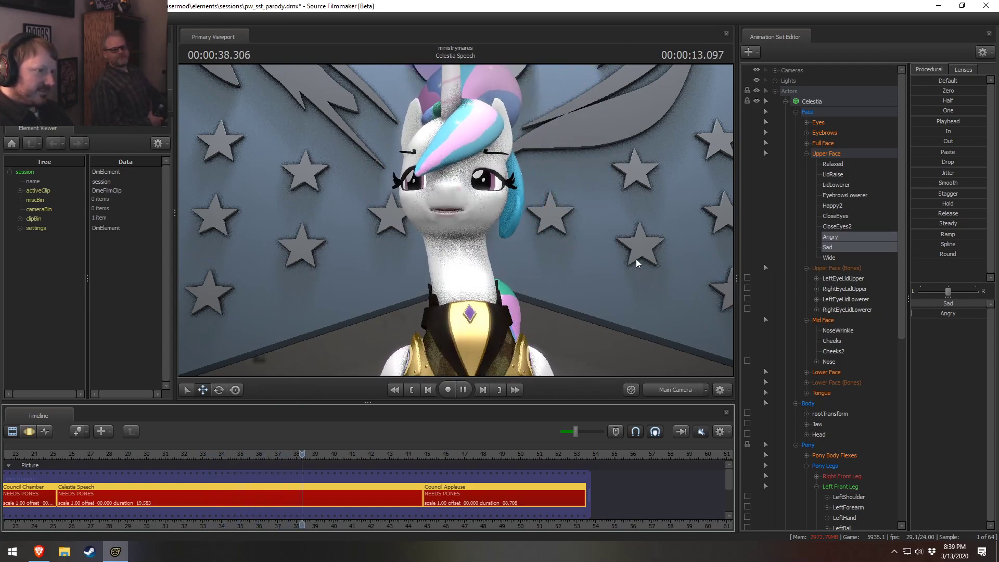
{"action": "key", "text": "space"}
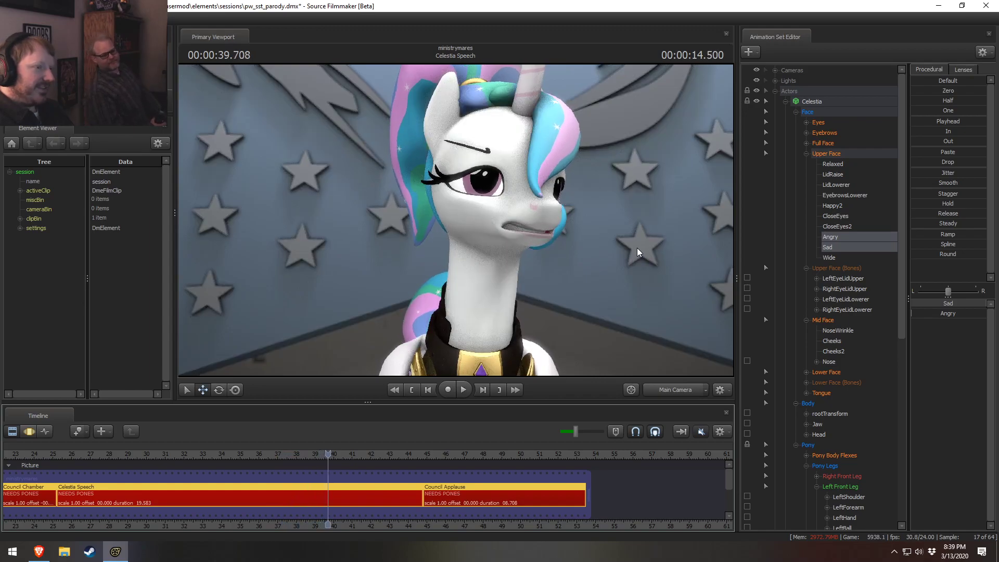
Step: Undo the Sad and Angry changes, keeping the whole shot as the time selection
{"action": "key", "text": "F3"}
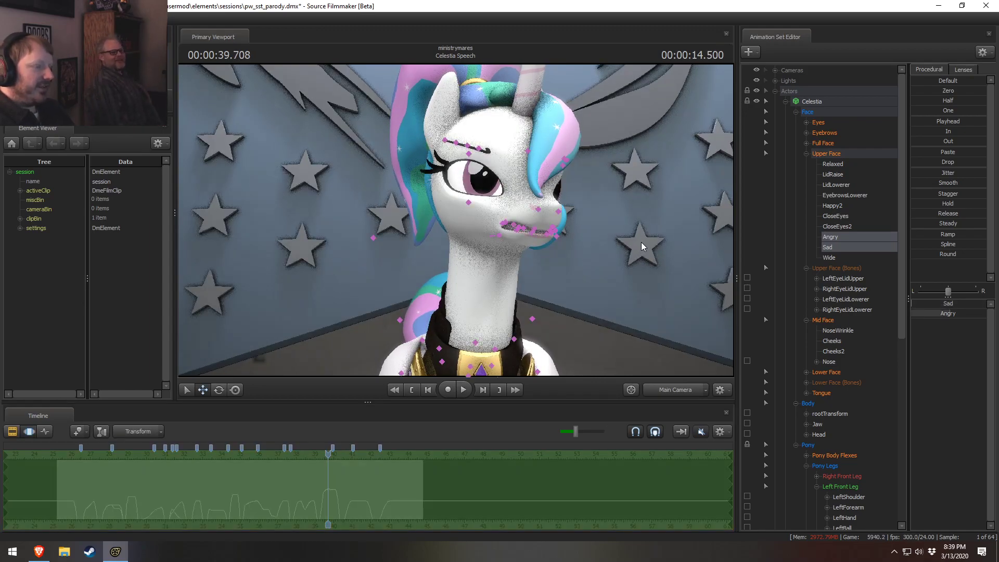
{"action": "key", "text": "ctrl+z"}
{"action": "key", "text": "ctrl+a"}
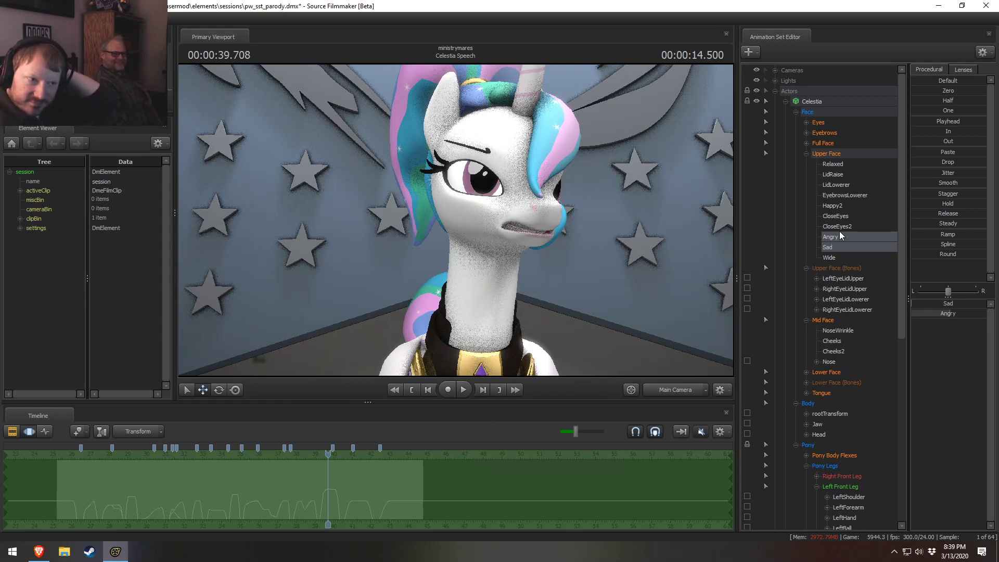
Step: Try lowering the eyelids across the whole shot by reducing the upper face's LidRaise control to zero
{"action": "left_click", "coordinate": [839, 195]}
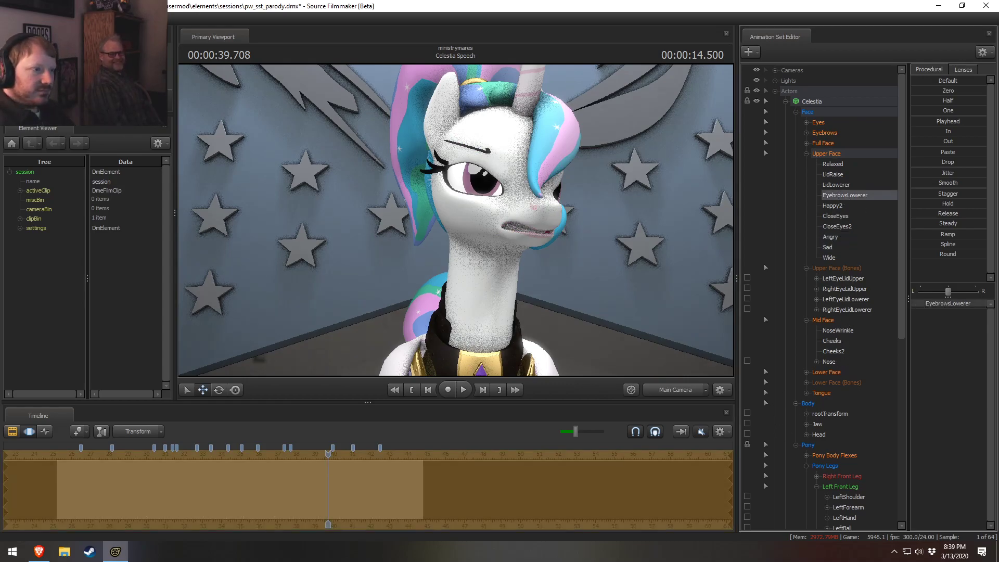
{"action": "left_click", "coordinate": [837, 185]}
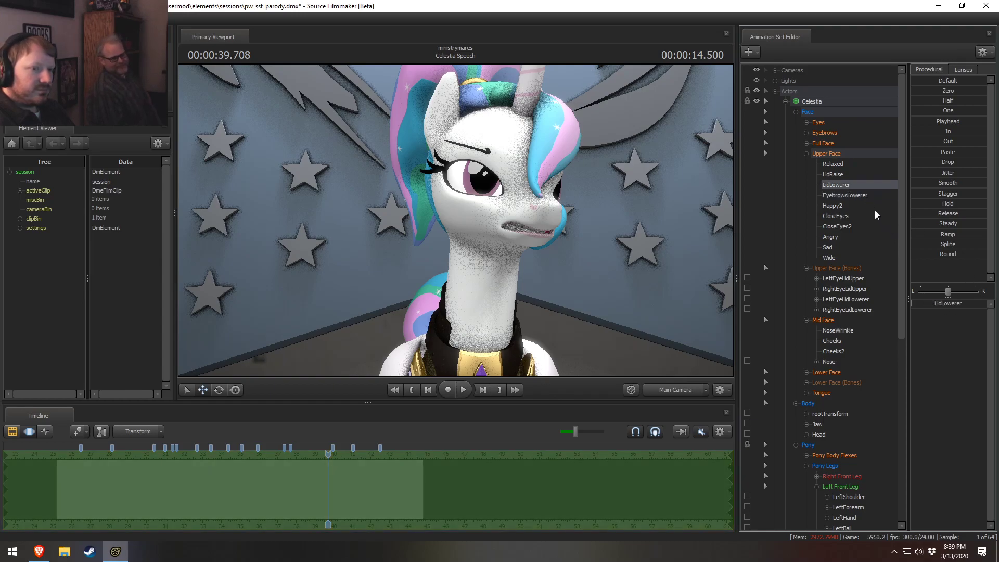
{"action": "left_click", "coordinate": [884, 175]}
{"action": "left_click_drag", "start_coordinate": [929, 294], "coordinate": [936, 294]}
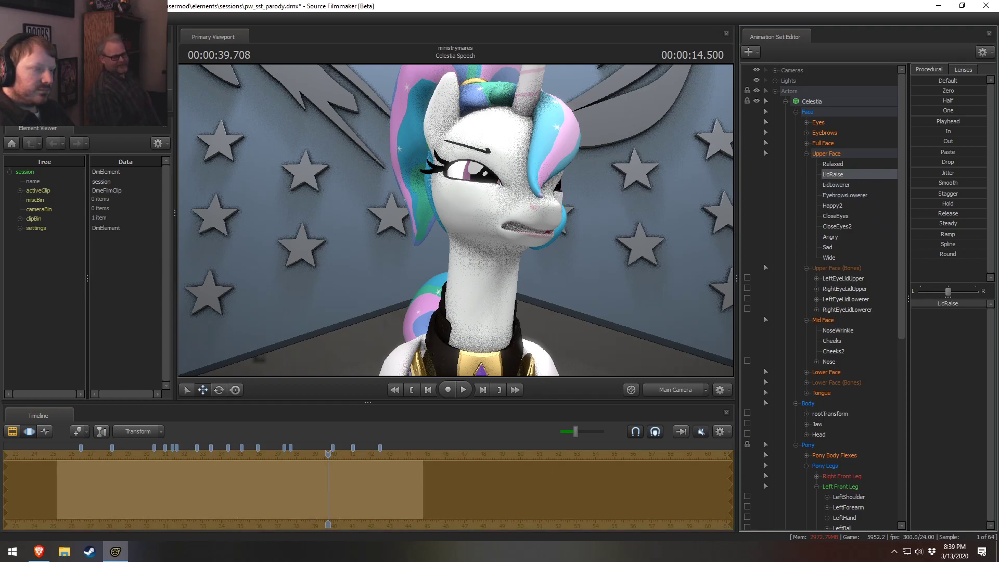
Step: Play the speech from the start of the shot to about 39.7 s, reverting the LidRaise edit along the way
{"action": "key", "text": "F2"}
{"action": "left_click", "coordinate": [62, 454]}
{"action": "key", "text": "space"}
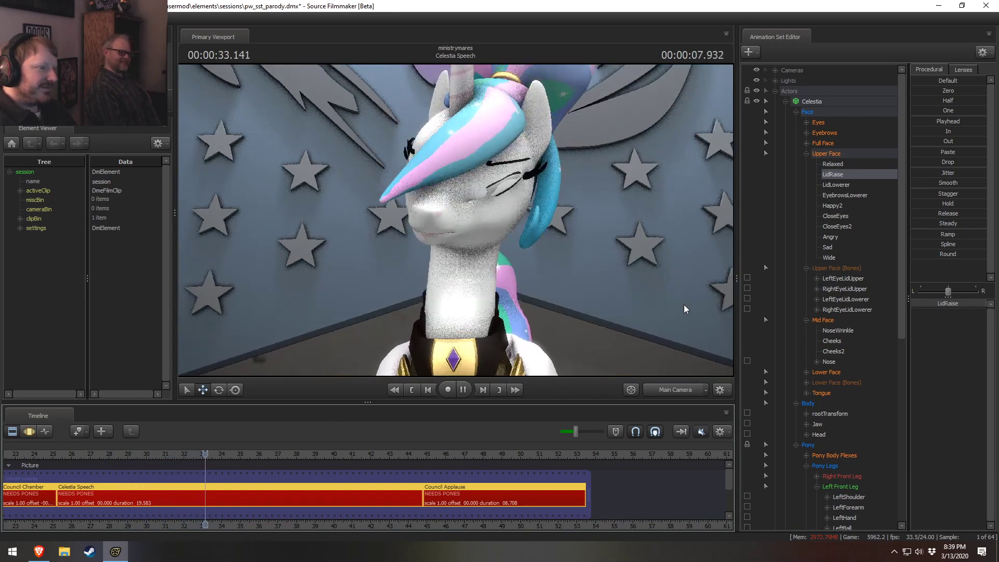
{"action": "key", "text": "F3"}
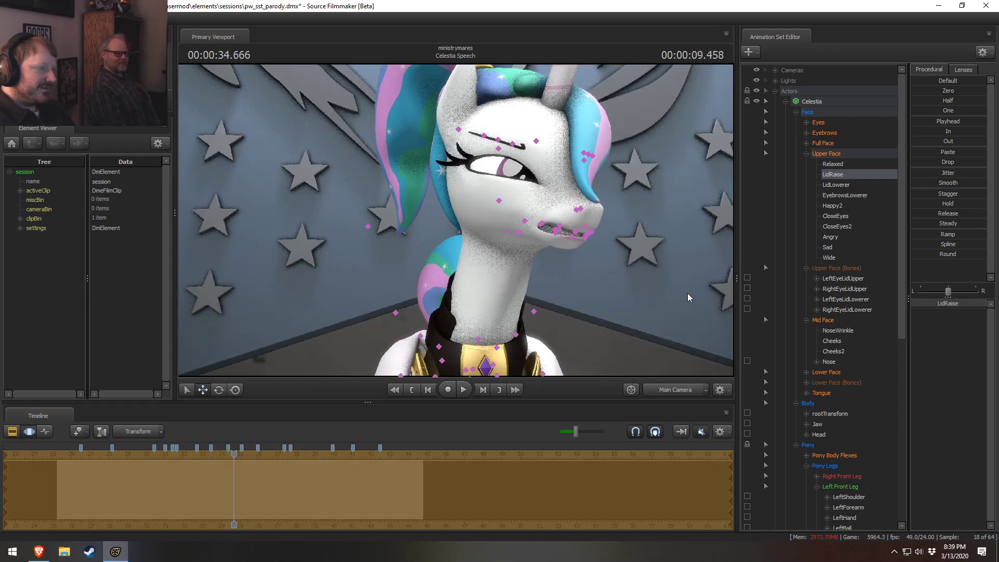
{"action": "key", "text": "space"}
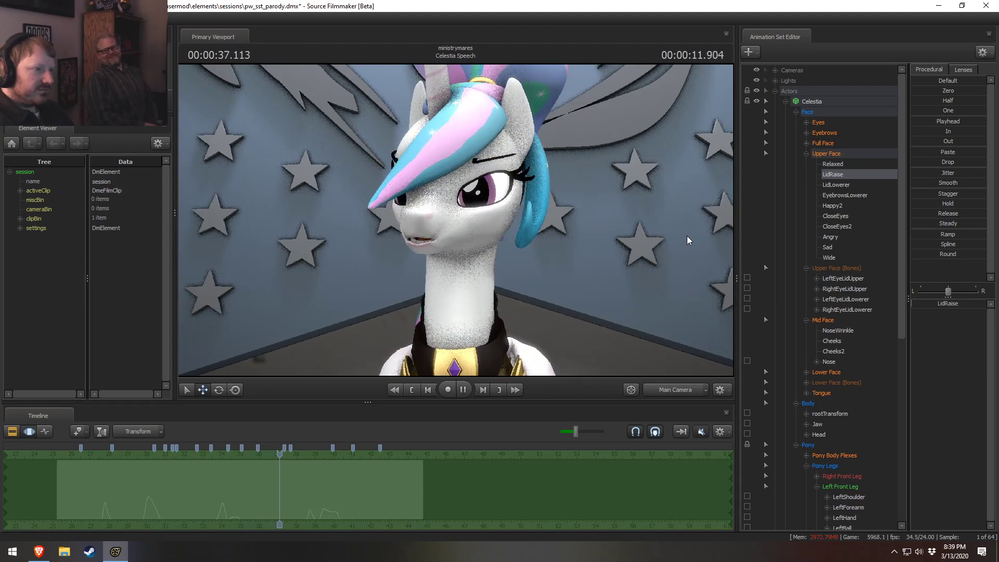
{"action": "key", "text": "space"}
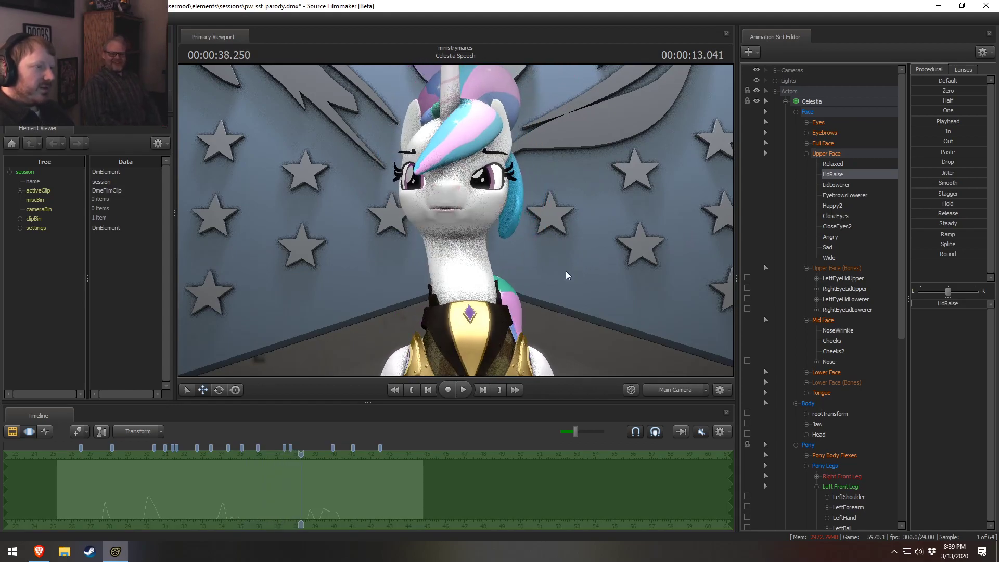
{"action": "key", "text": "space"}
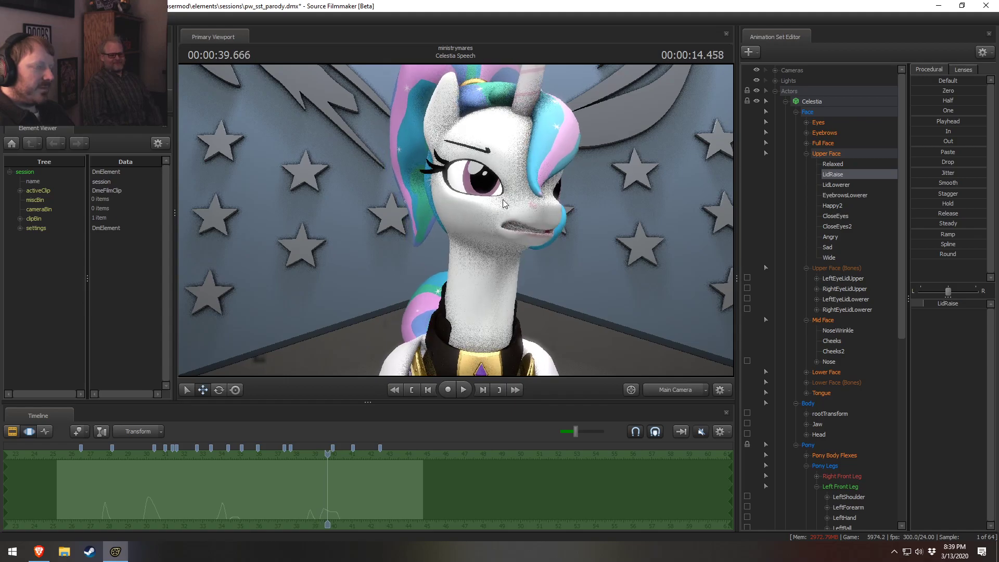
Step: Play the shot's opening from 26 s to about 26.8 s and inspect Celestia's face up close through the work camera
{"action": "key", "text": "F3"}
{"action": "left_click", "coordinate": [70, 452]}
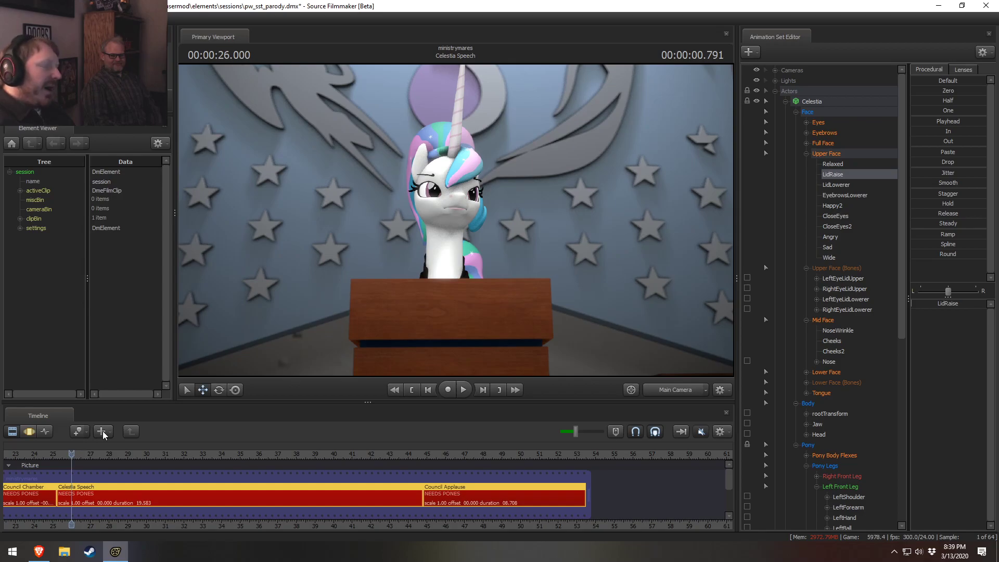
{"action": "key", "text": "space"}
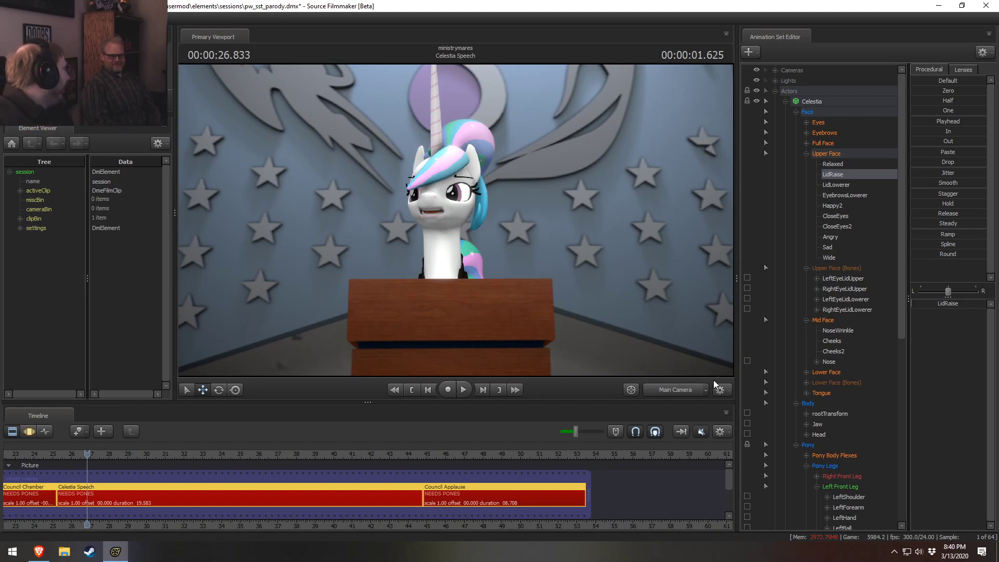
{"action": "key", "text": "F3"}
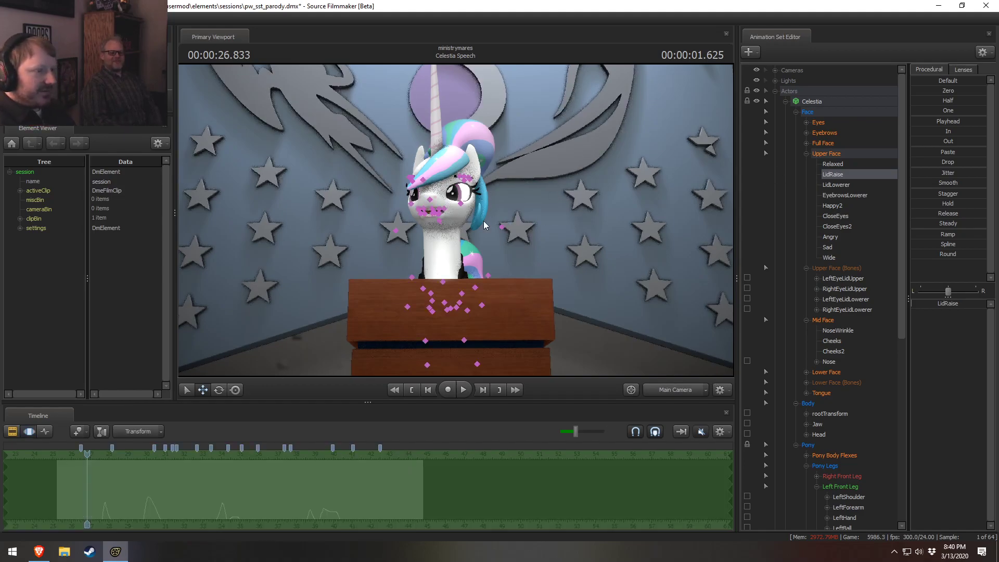
{"action": "left_click_drag", "start_coordinate": [455, 220], "coordinate": [467, 247]}
{"action": "key", "text": "w"}
{"action": "key", "text": "s"}
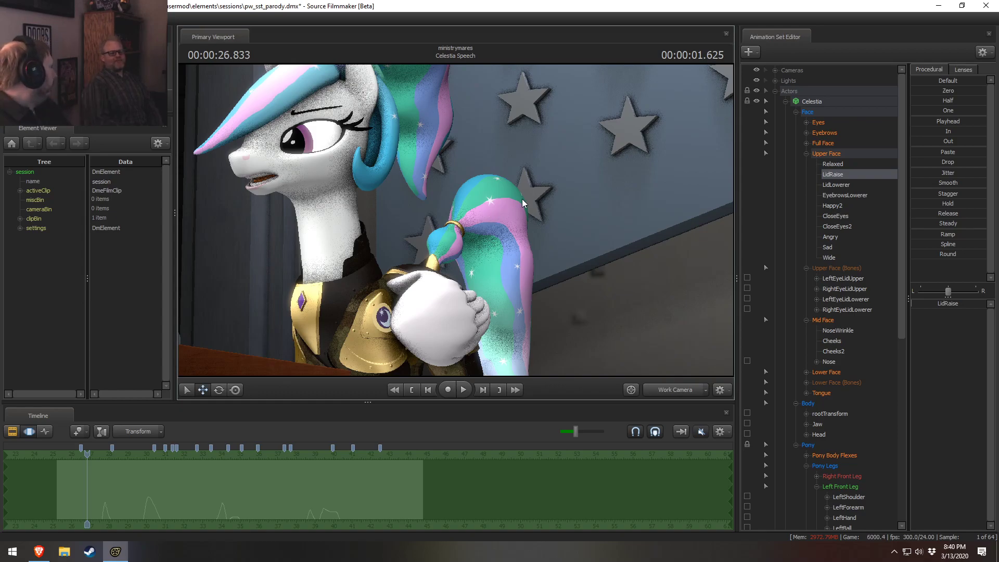
{"action": "key", "text": "s"}
{"action": "left_click_drag", "start_coordinate": [408, 238], "coordinate": [343, 193]}
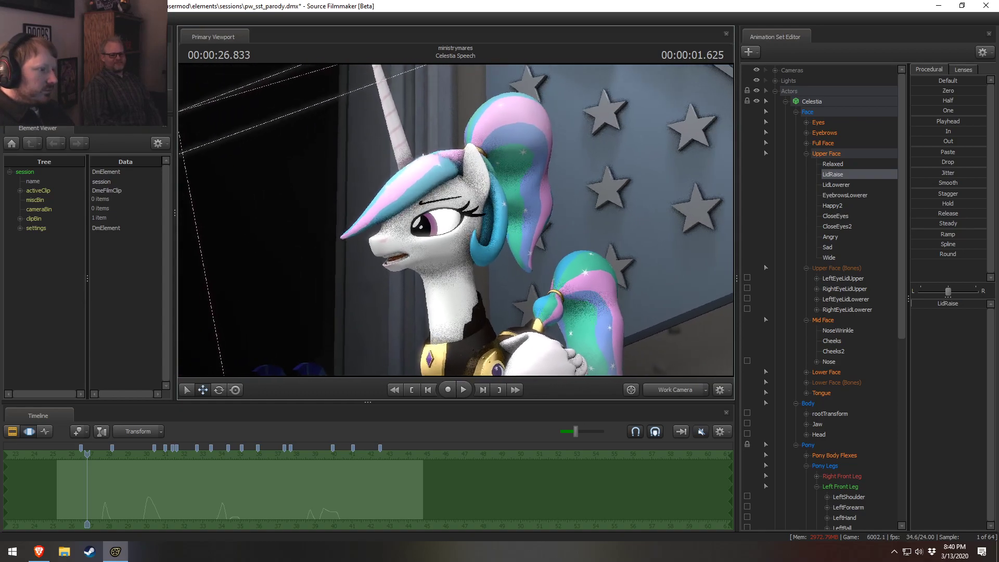
{"action": "key", "text": "w"}
{"action": "left_click_drag", "start_coordinate": [456, 220], "coordinate": [434, 247]}
{"action": "key", "text": "s"}
Step: Try moving the left eyebrow and rotating its front tip, and undo both edits
{"action": "left_click", "coordinate": [448, 230], "text": "ctrl"}
{"action": "key", "text": "w"}
{"action": "key", "text": "e"}
{"action": "key", "text": "w"}
{"action": "mouse_move", "coordinate": [453, 181]}
{"action": "left_mouse_down"}
{"action": "mouse_move", "coordinate": [460, 223]}
{"action": "mouse_move", "coordinate": [452, 180]}
{"action": "mouse_move", "coordinate": [454, 190]}
{"action": "left_mouse_up"}
{"action": "key", "text": "ctrl+z"}
{"action": "key", "text": "e"}
{"action": "left_click", "coordinate": [427, 216], "text": "ctrl"}
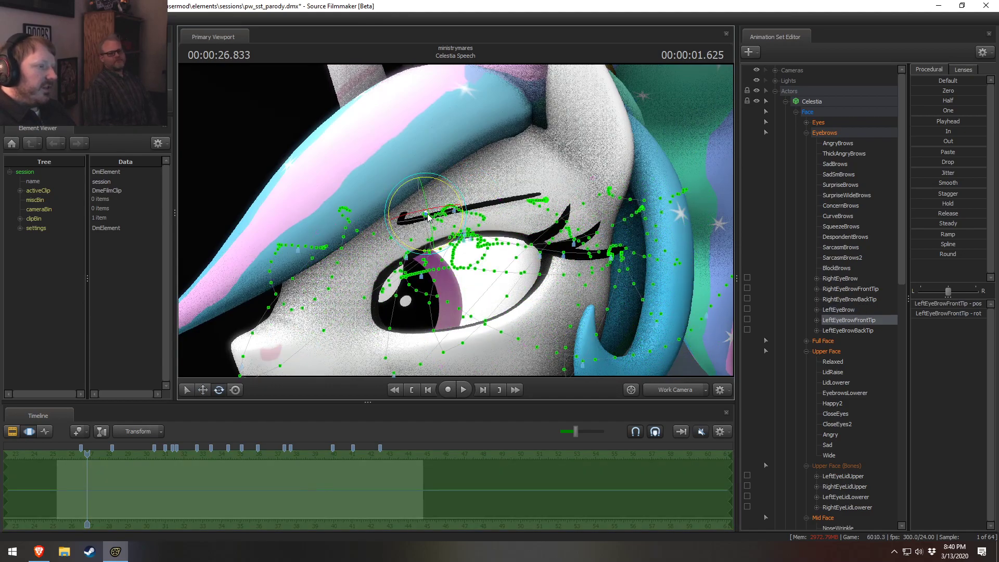
{"action": "left_click_drag", "start_coordinate": [394, 240], "coordinate": [479, 222]}
{"action": "key", "text": "ctrl+z"}
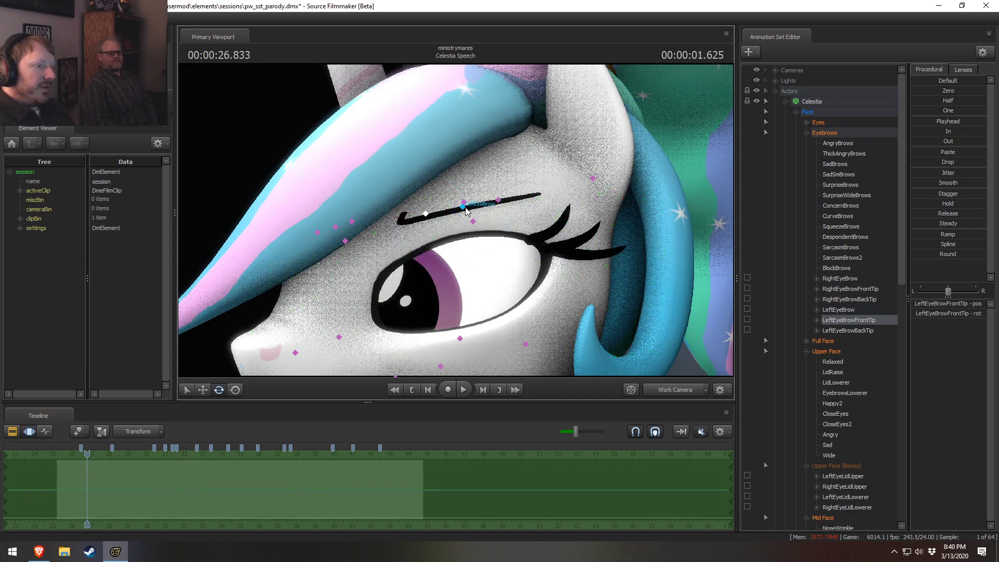
Step: Try adjusting the AngryBrows control across the whole shot, and undo the eyebrow slider changes
{"action": "left_click", "coordinate": [463, 207]}
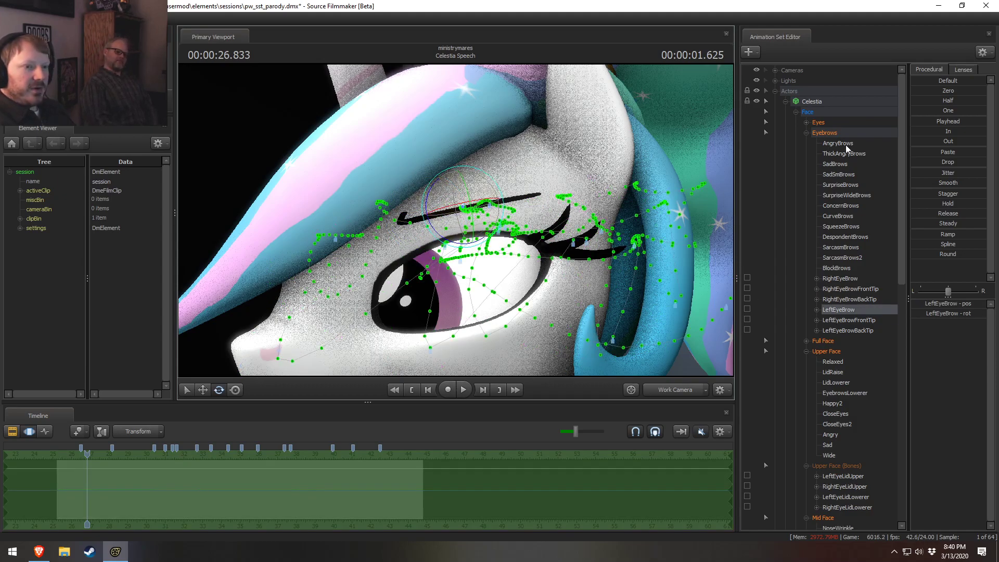
{"action": "left_click", "coordinate": [833, 134]}
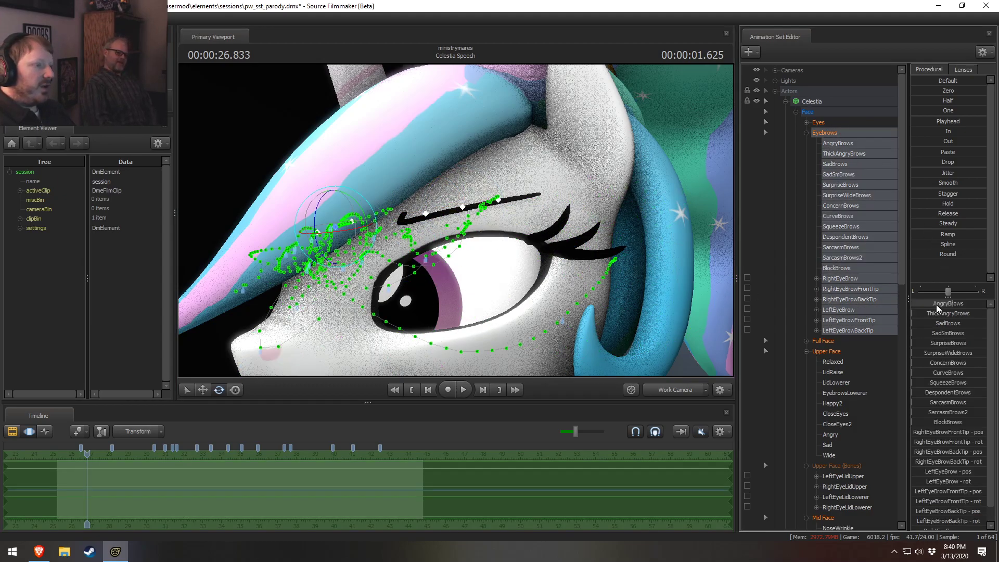
{"action": "left_click_drag", "start_coordinate": [935, 304], "coordinate": [978, 326]}
{"action": "key", "text": "ctrl+z"}
{"action": "key", "text": "ctrl+z"}
{"action": "key", "text": "ctrl+z"}
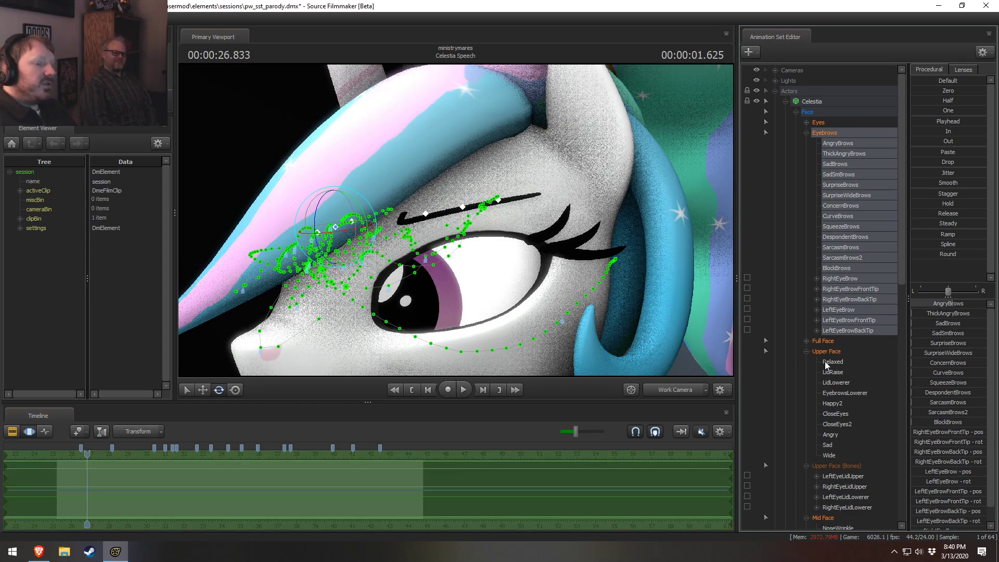
Step: Raise SadBrows fully across the whole shot, and rotate and reposition the left eyebrow above the eye
{"action": "left_click_drag", "start_coordinate": [935, 325], "coordinate": [914, 305]}
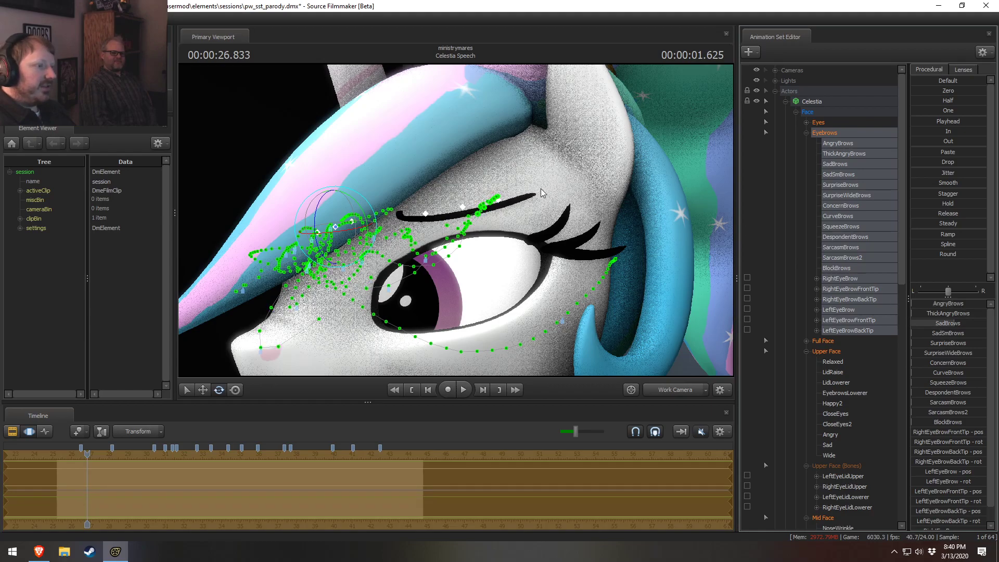
{"action": "left_click", "coordinate": [469, 213]}
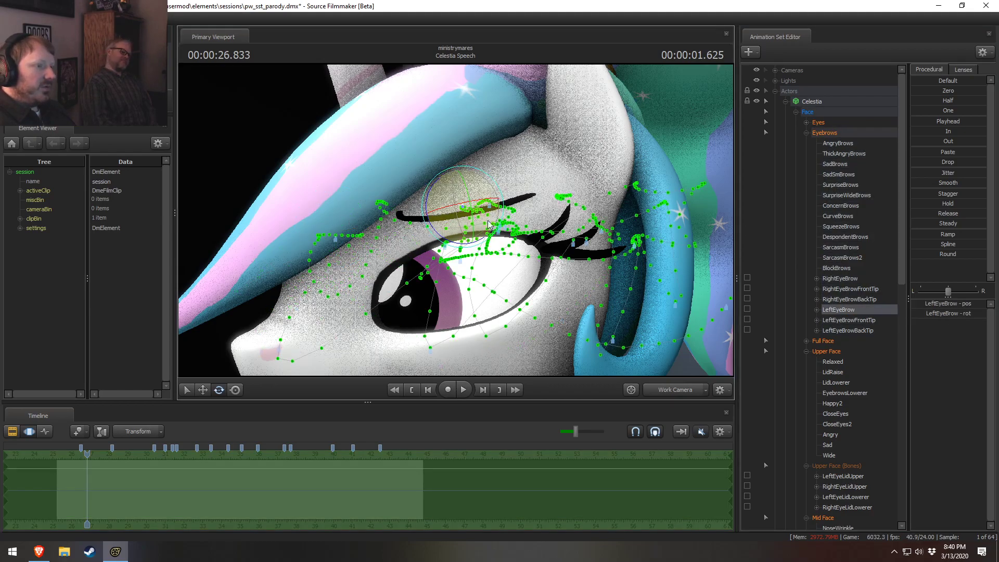
{"action": "left_click_drag", "start_coordinate": [449, 243], "coordinate": [499, 208]}
{"action": "key", "text": "w"}
{"action": "key", "text": "e"}
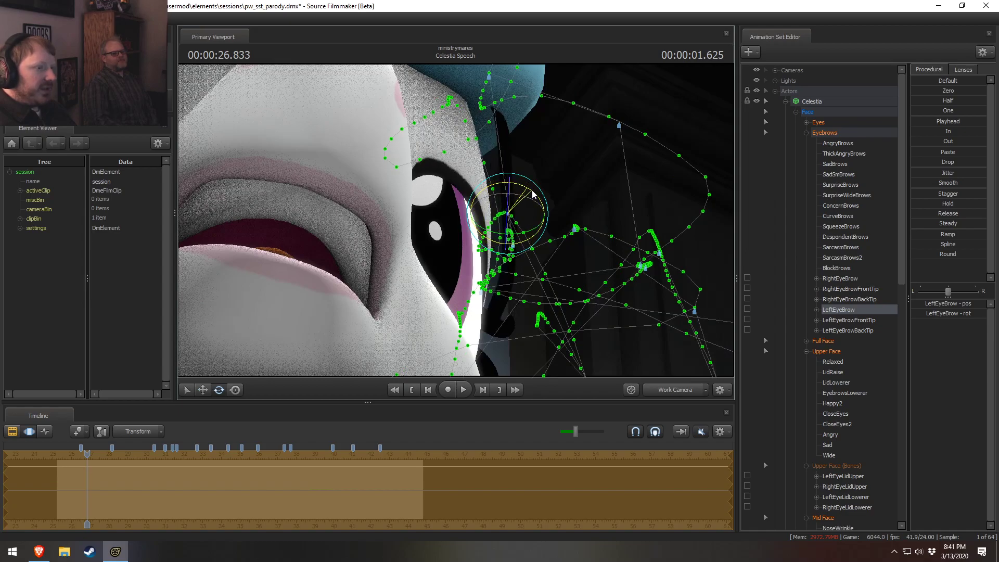
{"action": "left_click_drag", "start_coordinate": [512, 214], "coordinate": [436, 234]}
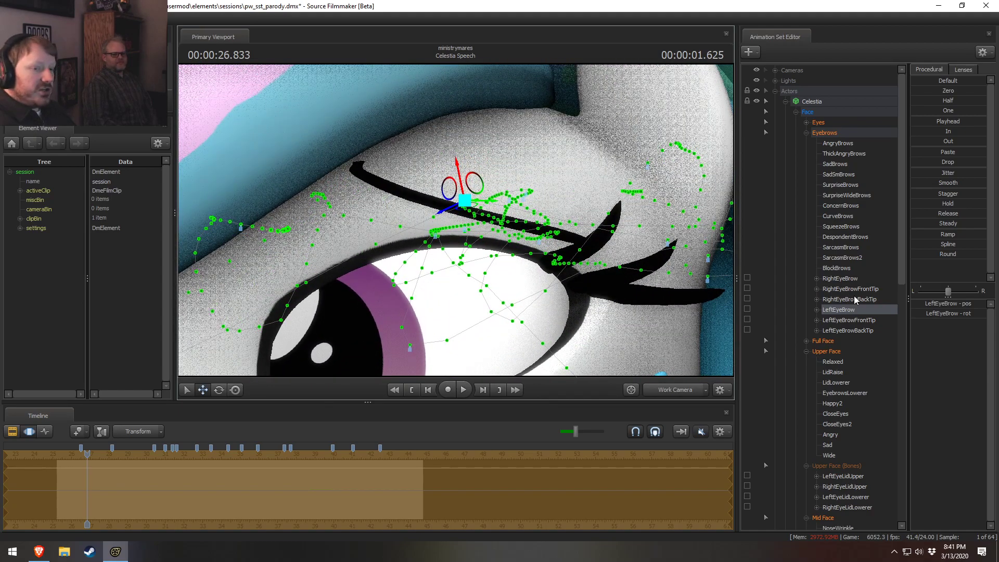
Step: Reduce the SadBrows control to a slight amount across the whole shot
{"action": "left_click", "coordinate": [832, 133]}
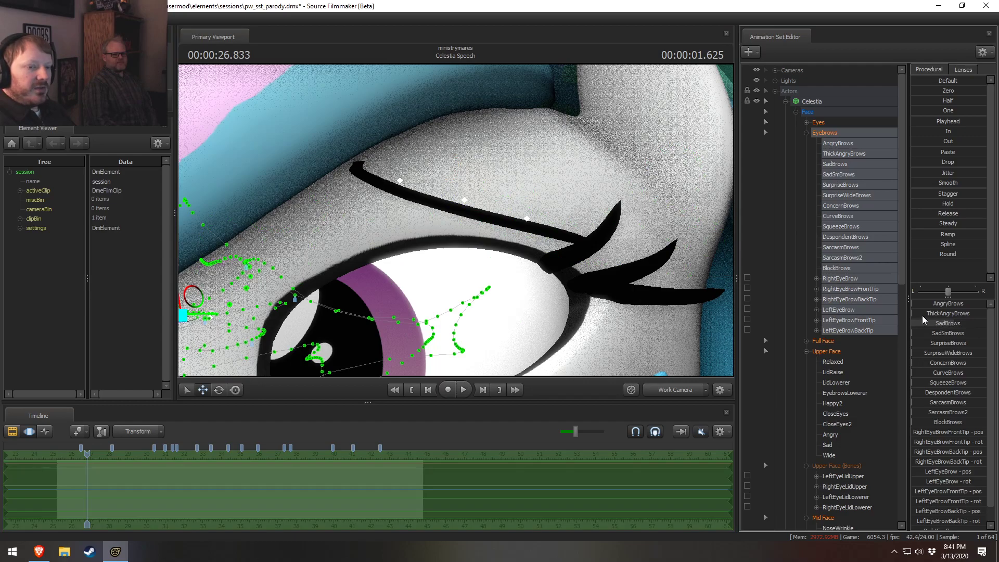
{"action": "left_click_drag", "start_coordinate": [949, 323], "coordinate": [972, 311]}
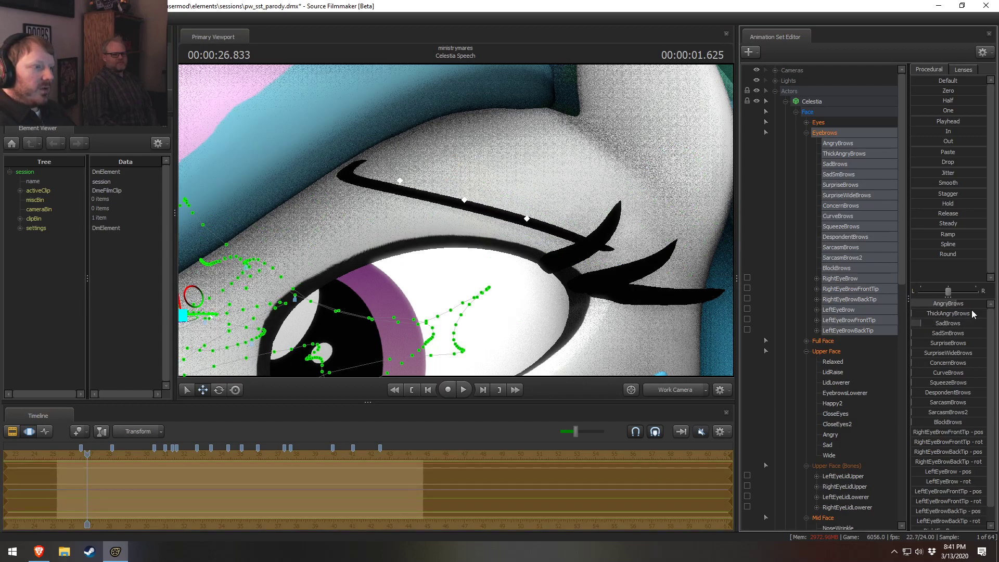
{"action": "mouse_move", "coordinate": [481, 252]}
{"action": "left_mouse_down"}
{"action": "mouse_move", "coordinate": [472, 247]}
{"action": "mouse_move", "coordinate": [481, 253]}
{"action": "left_mouse_up"}
Step: Rotate the left eyebrow and move it lower so that it sits close above the eye
{"action": "left_click", "coordinate": [464, 267], "text": "ctrl"}
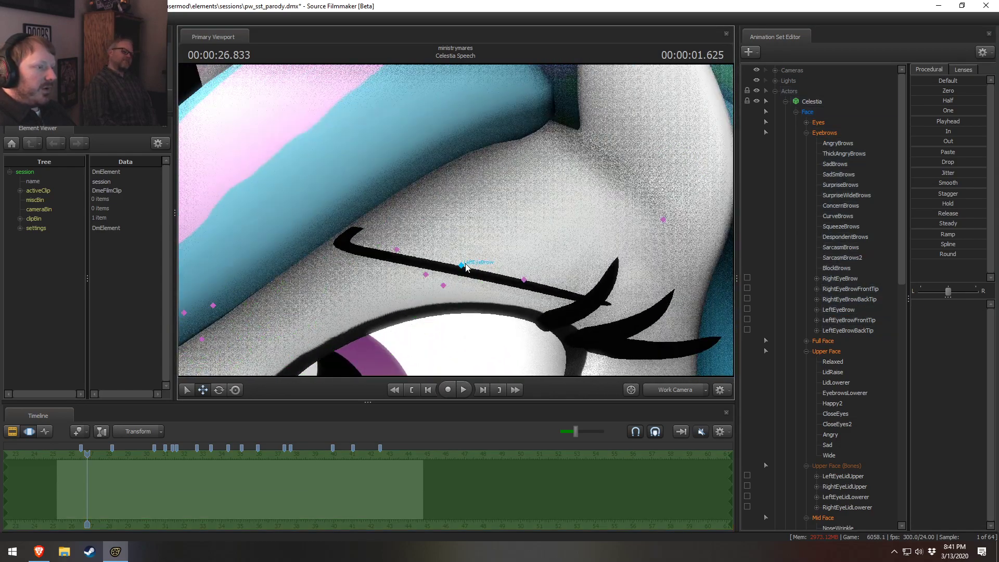
{"action": "left_click", "coordinate": [457, 286], "text": "ctrl"}
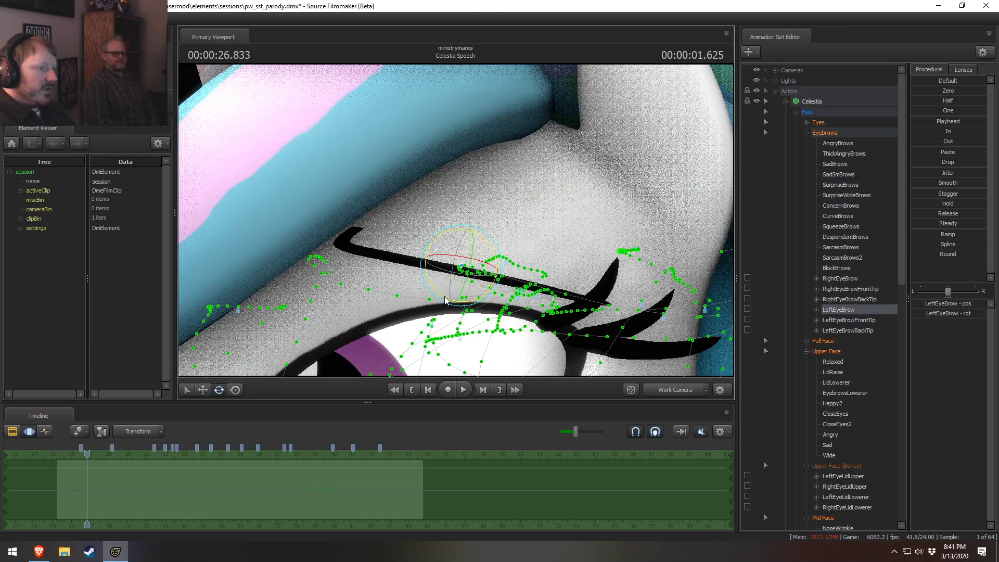
{"action": "left_click_drag", "start_coordinate": [445, 300], "coordinate": [464, 287]}
{"action": "key", "text": "w"}
{"action": "middle_click_drag", "start_coordinate": [418, 282], "coordinate": [535, 147]}
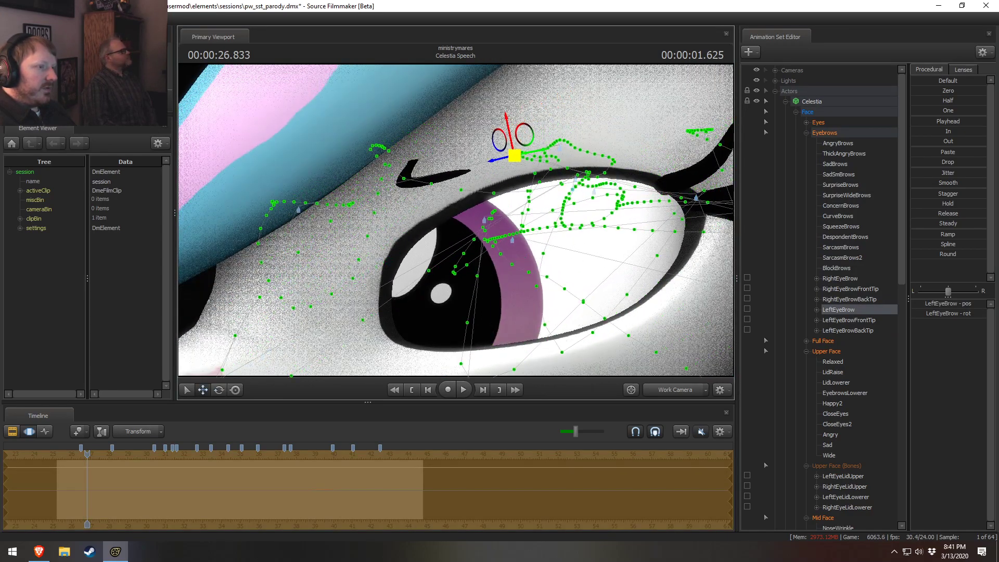
{"action": "left_click_drag", "start_coordinate": [514, 155], "coordinate": [472, 208]}
{"action": "left_click_drag", "start_coordinate": [488, 172], "coordinate": [446, 227]}
Step: Fine-tune the left eyebrow's rotation and position against the forehead, and check the face from the front without the manipulators
{"action": "key", "text": "e"}
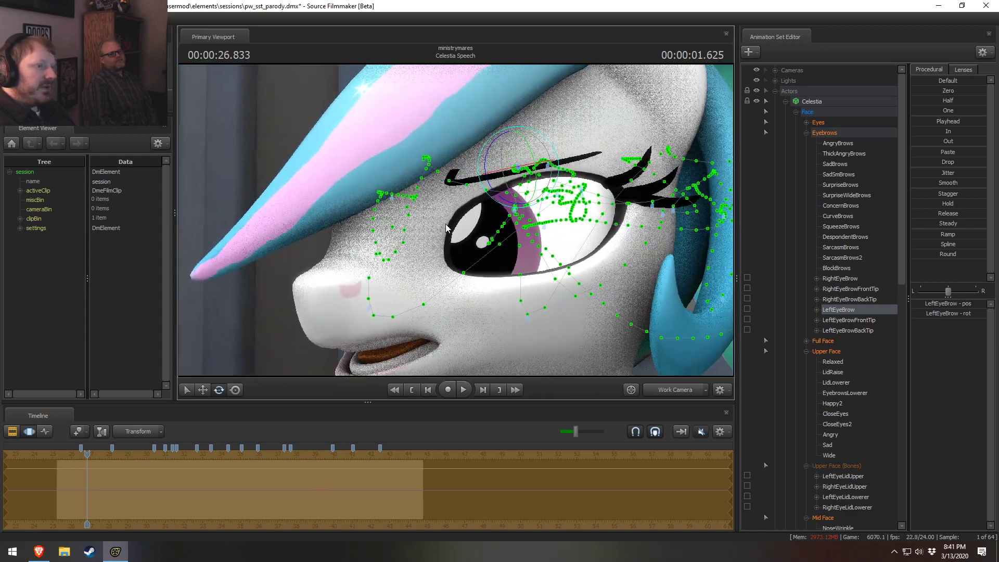
{"action": "left_click_drag", "start_coordinate": [493, 191], "coordinate": [500, 202]}
{"action": "left_click_drag", "start_coordinate": [500, 201], "coordinate": [523, 221], "text": "alt"}
{"action": "key", "text": "w"}
{"action": "left_click_drag", "start_coordinate": [526, 173], "coordinate": [528, 217]}
{"action": "key", "text": "e"}
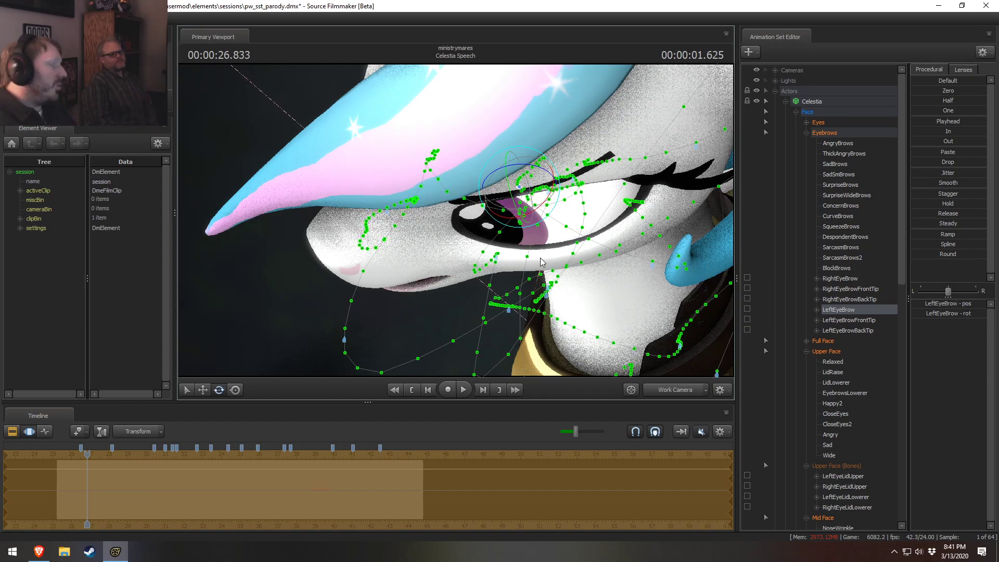
{"action": "left_click_drag", "start_coordinate": [409, 228], "coordinate": [464, 217]}
{"action": "key", "text": "F2"}
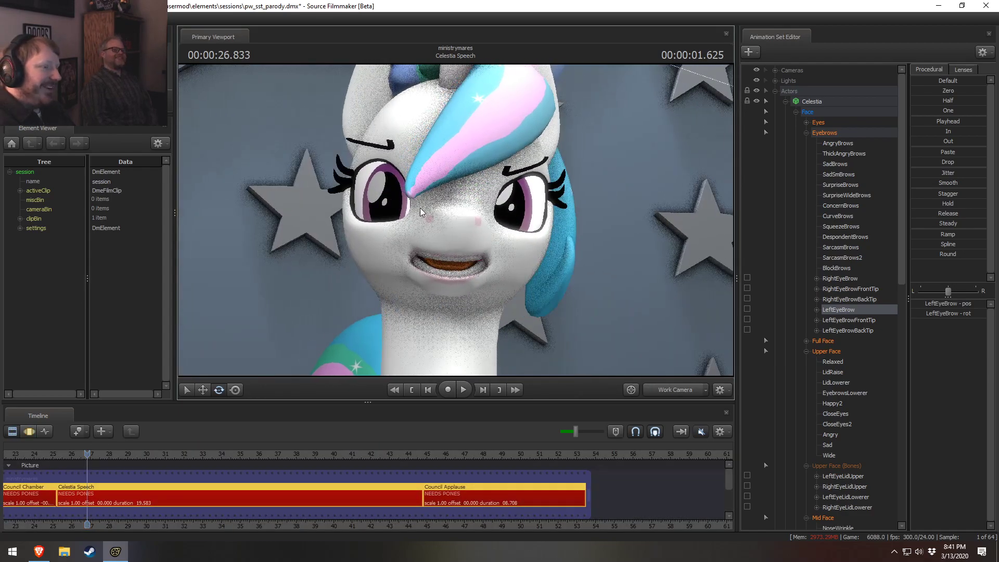
{"action": "key", "text": "F3"}
Step: Rotate and reposition the right eyebrow above the eye across the whole shot, checking the face without the manipulators
{"action": "left_click", "coordinate": [367, 141]}
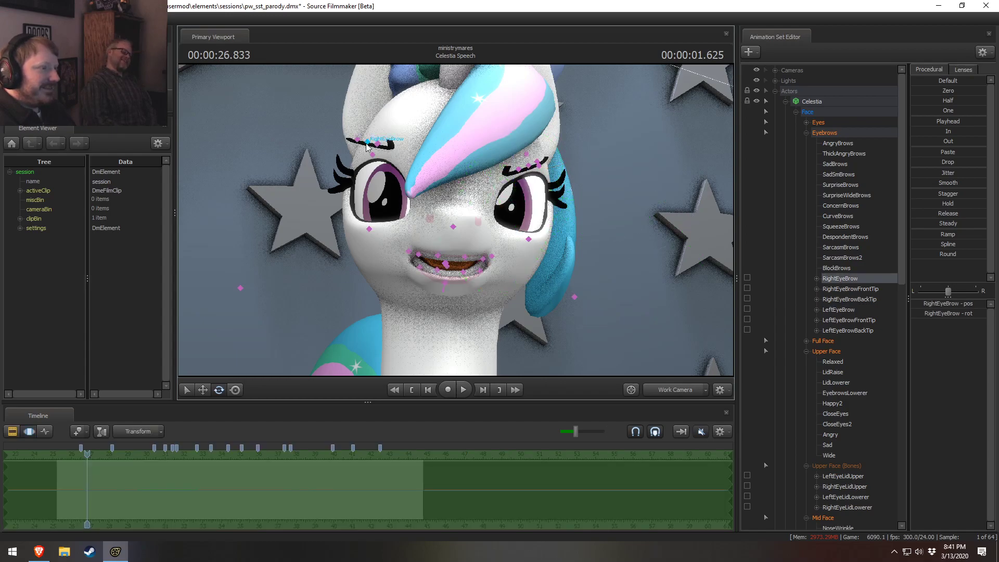
{"action": "key", "text": "F2"}
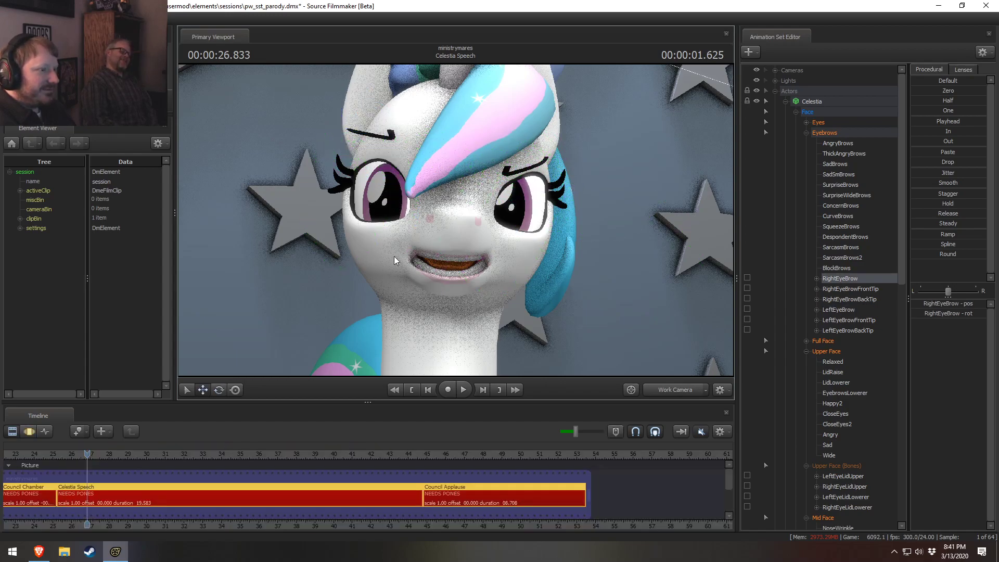
{"action": "key", "text": "F3"}
{"action": "key", "text": "e"}
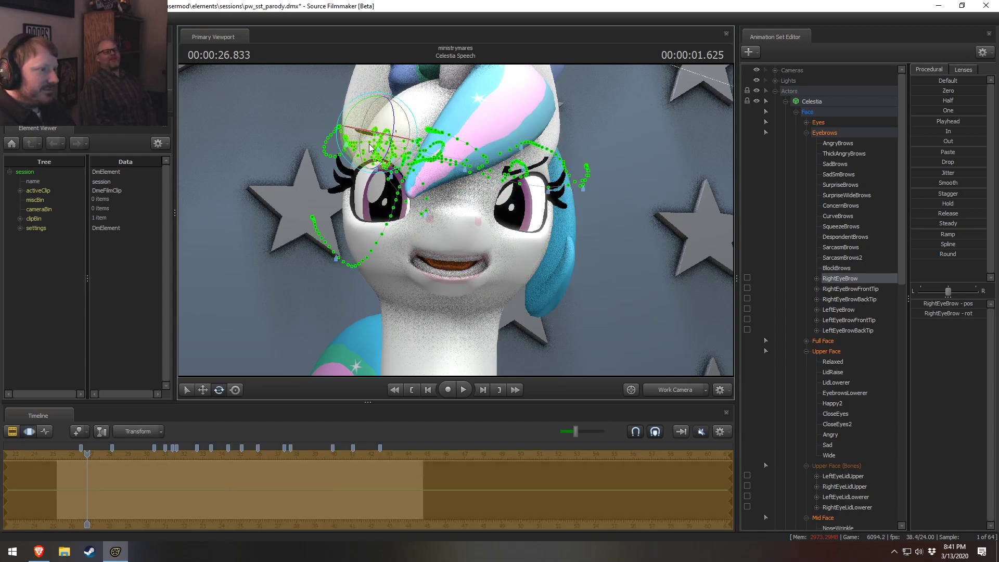
{"action": "key", "text": "F2"}
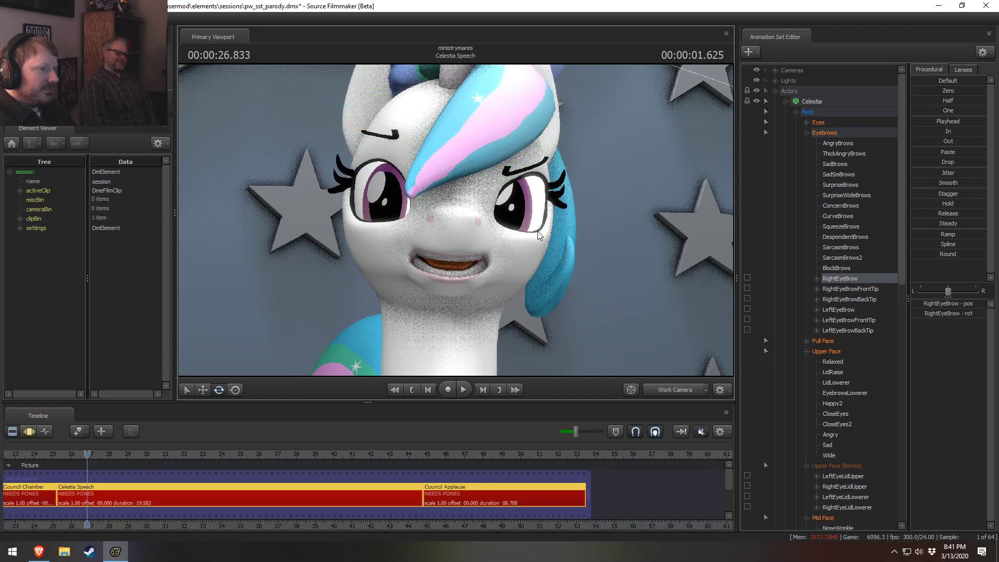
{"action": "key", "text": "F3"}
{"action": "key", "text": "e"}
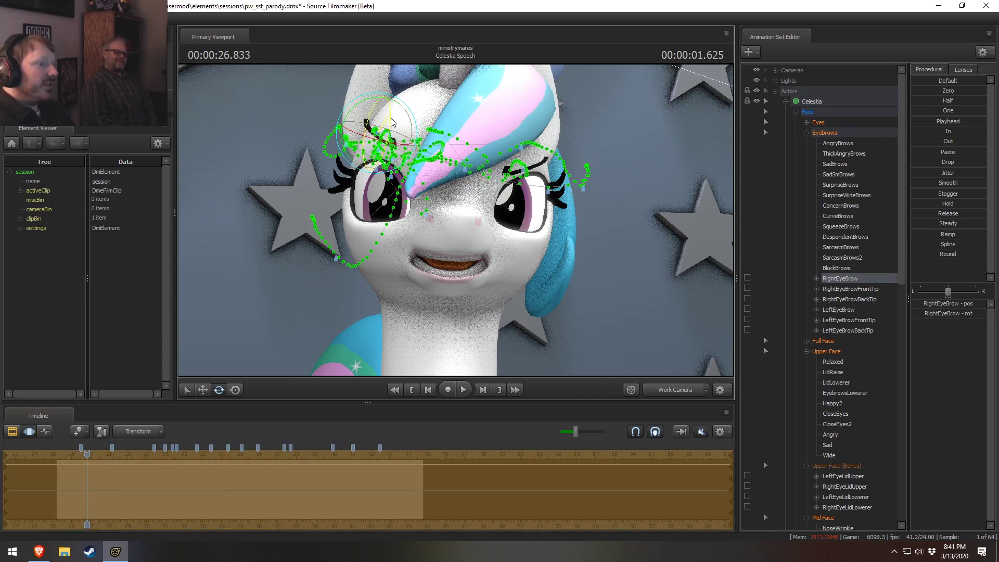
{"action": "key", "text": "F2"}
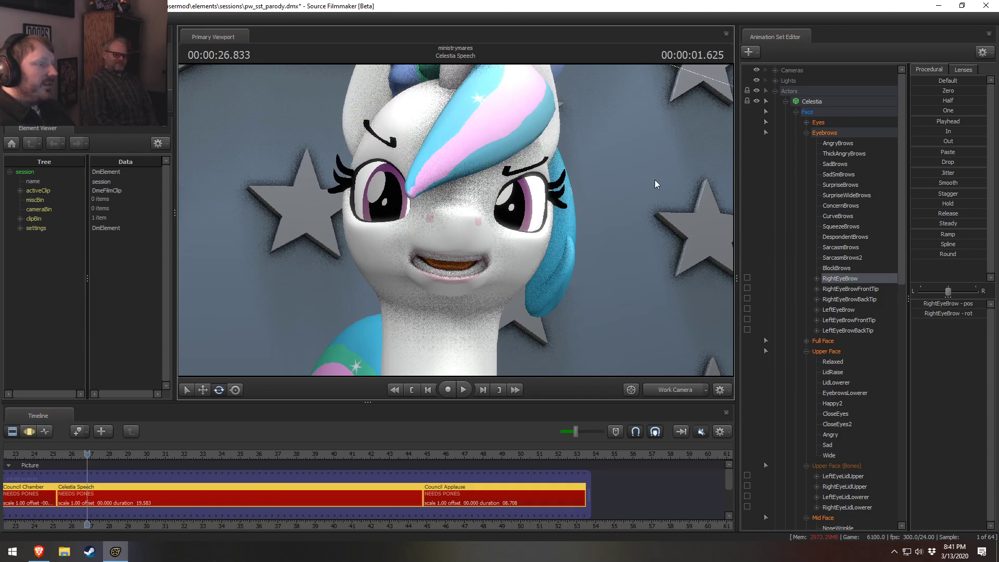
Step: Select the whole Eyebrows group and undo the recent right and left eyebrow rotations and moves along with the SadBrows adjustment
{"action": "left_click", "coordinate": [829, 133]}
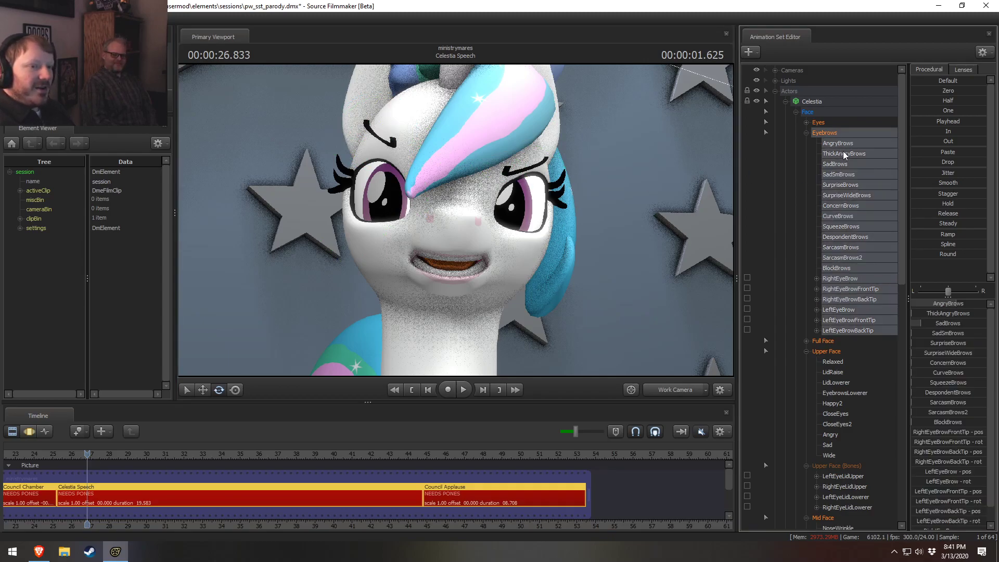
{"action": "key", "text": "F3"}
{"action": "key", "text": "F2"}
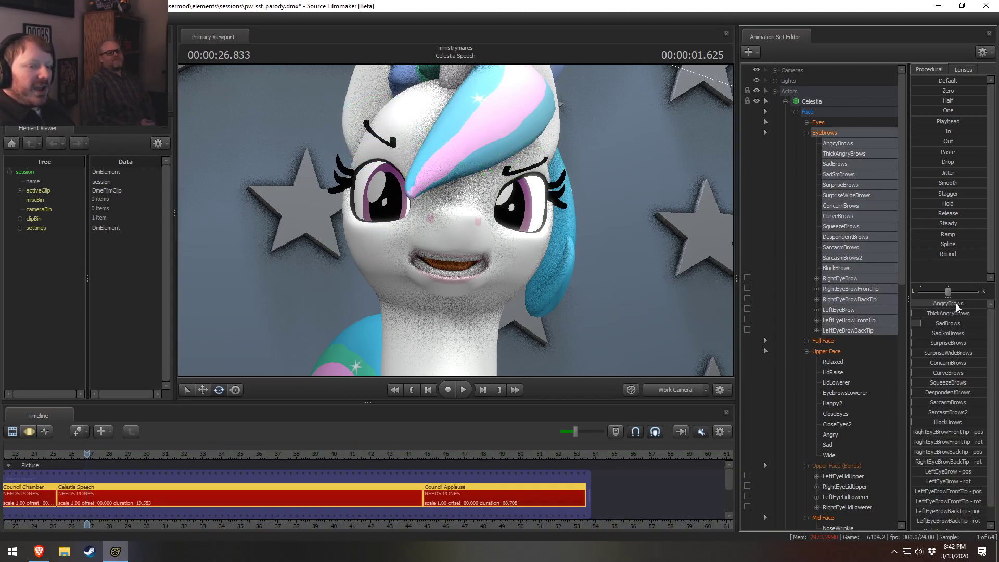
{"action": "key", "text": "F3"}
{"action": "key", "text": "F2"}
{"action": "key", "text": "F3"}
{"action": "key", "text": "F2"}
{"action": "key", "text": "F3"}
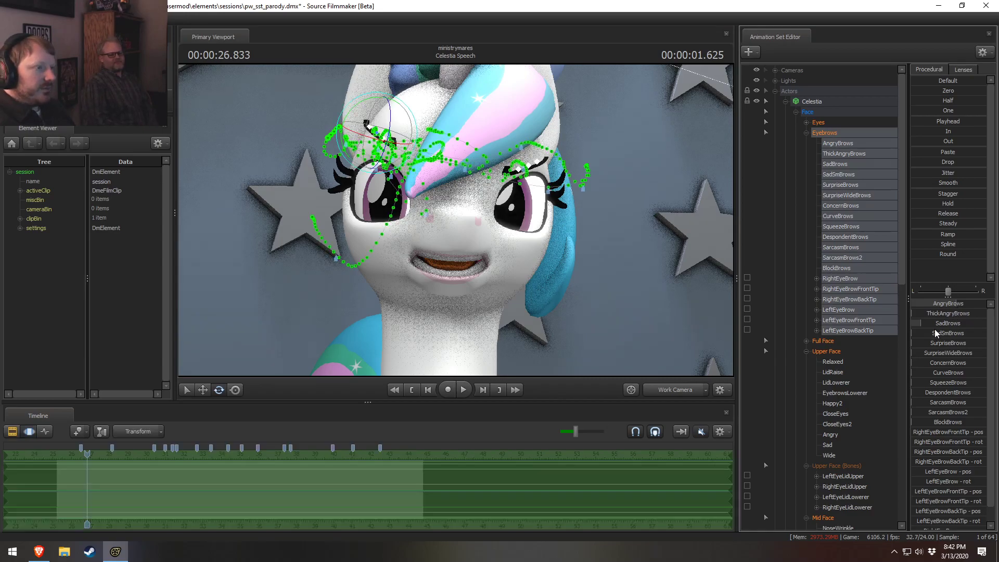
{"action": "key", "text": "F2"}
{"action": "key", "text": "F3"}
{"action": "key", "text": "F2"}
{"action": "key", "text": "F3"}
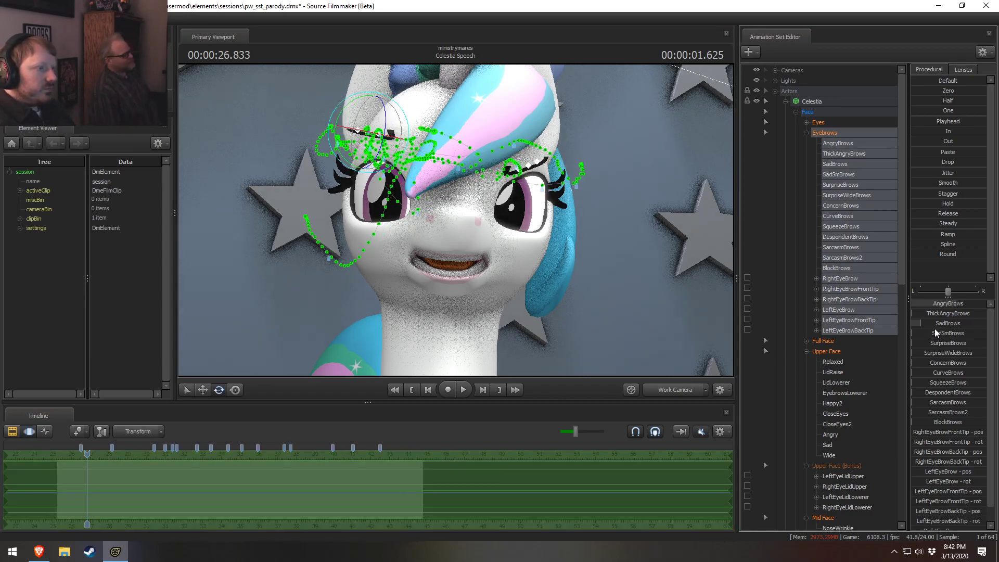
{"action": "key", "text": "F2"}
{"action": "key", "text": "F3"}
{"action": "key", "text": "F2"}
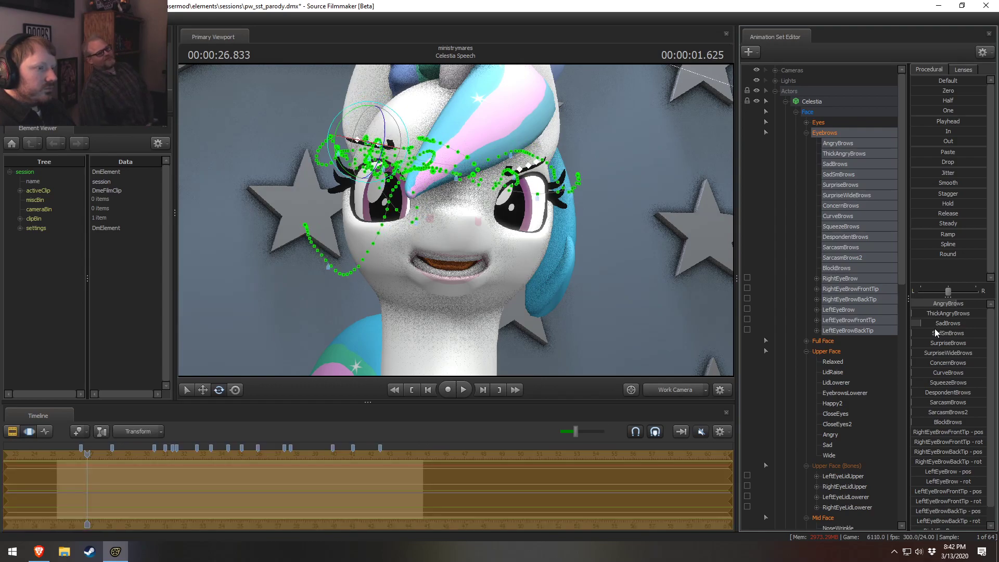
{"action": "key", "text": "F3"}
{"action": "key", "text": "F2"}
{"action": "key", "text": "F3"}
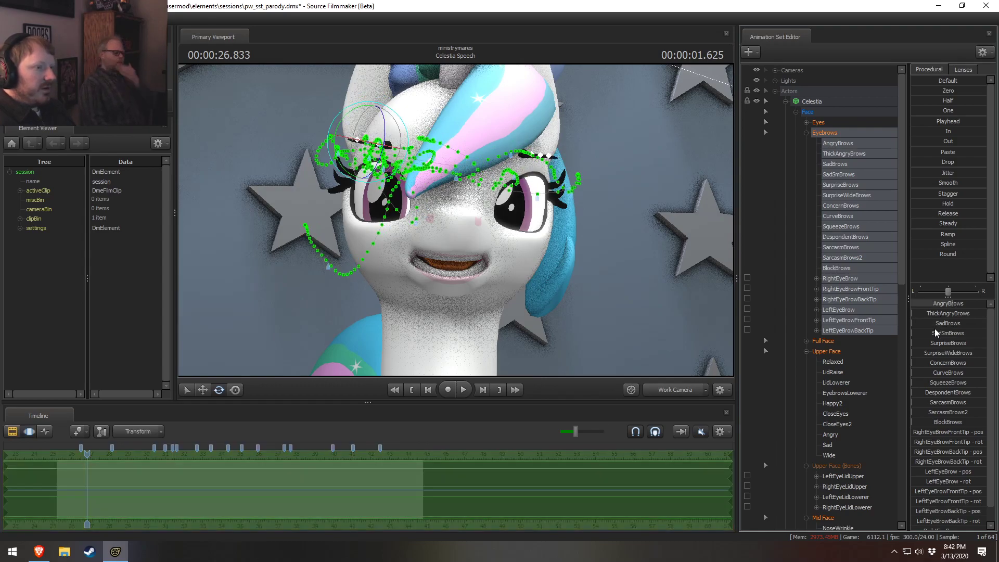
{"action": "key", "text": "F2"}
{"action": "key", "text": "F3"}
{"action": "key", "text": "F2"}
{"action": "key", "text": "F3"}
{"action": "key", "text": "F2"}
{"action": "key", "text": "F3"}
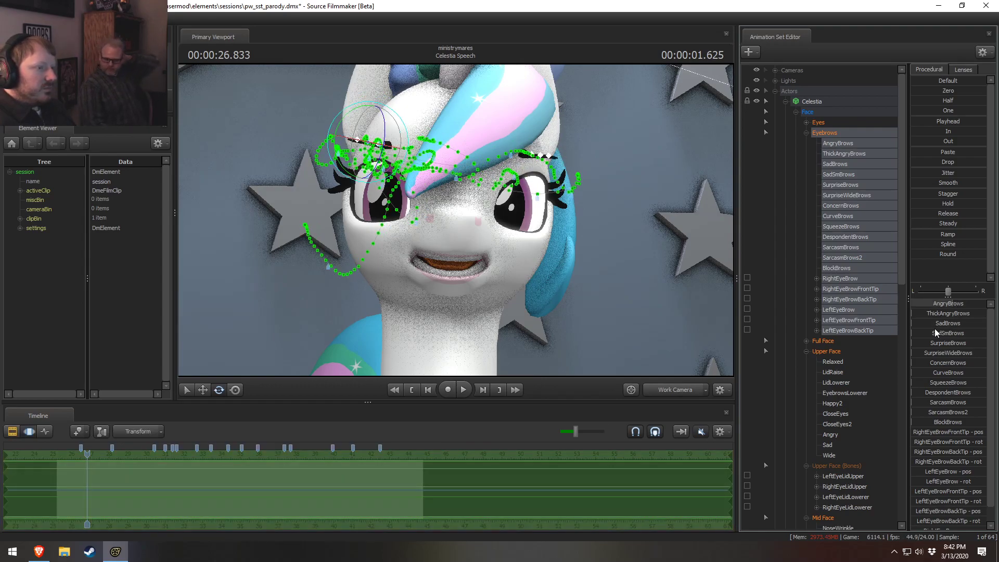
Step: Try out the AngryBrows and SadBrows controls, and raise SurpriseBrows across the whole shot
{"action": "key", "text": "F1"}
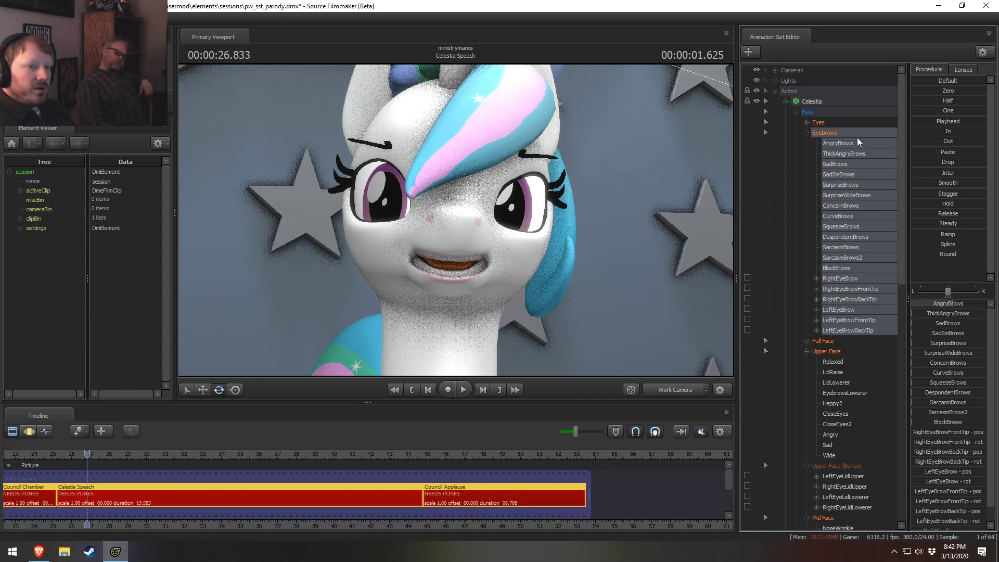
{"action": "key", "text": "F3"}
{"action": "key", "text": "F2"}
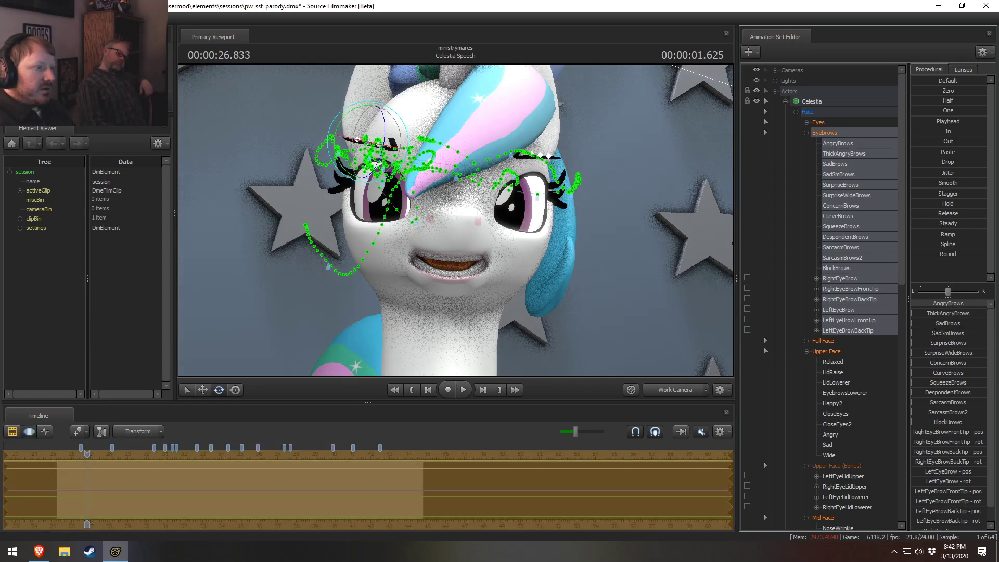
{"action": "key", "text": "F3"}
{"action": "key", "text": "F2"}
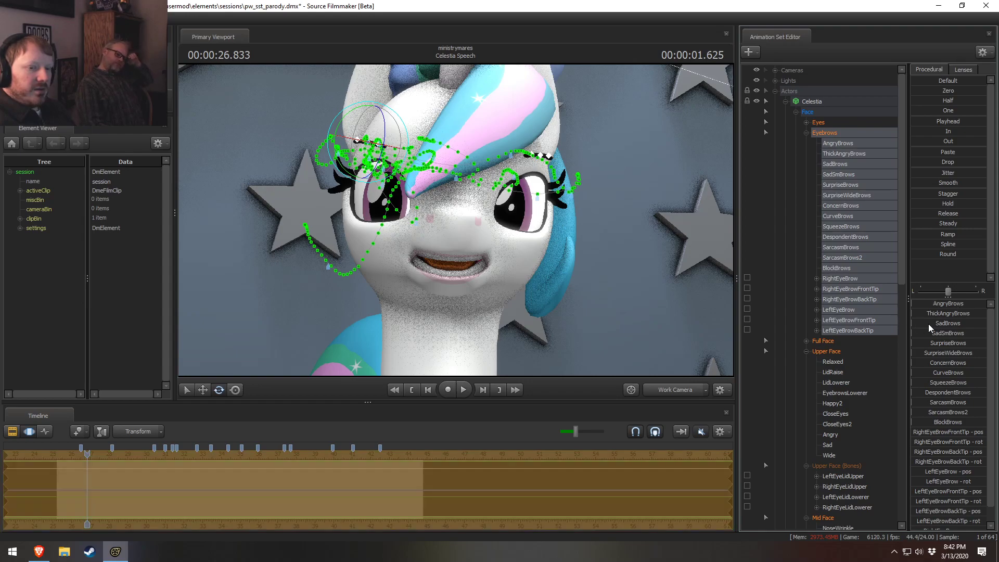
{"action": "left_click", "coordinate": [928, 324]}
{"action": "key", "text": "F3"}
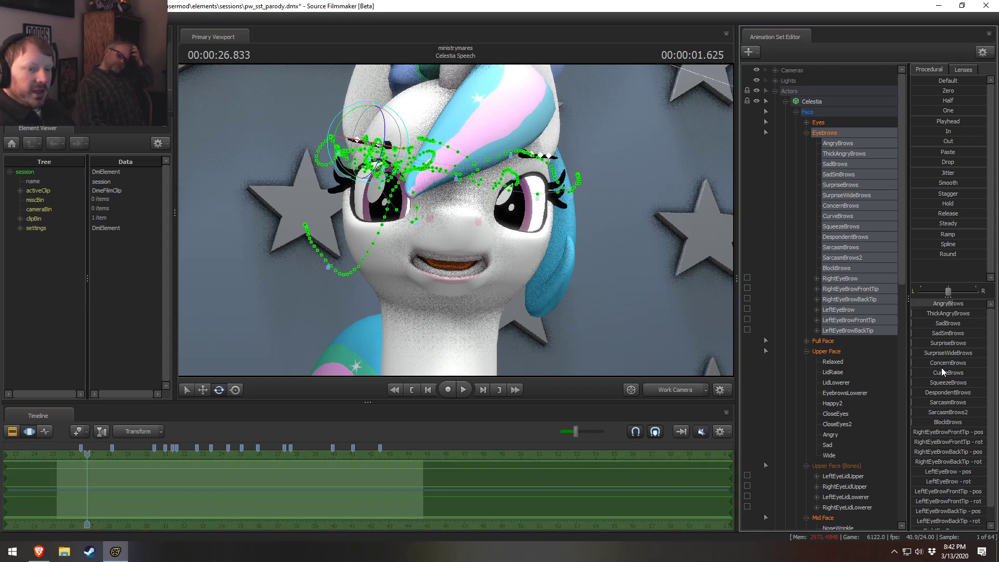
{"action": "key", "text": "F2"}
{"action": "left_click", "coordinate": [936, 344]}
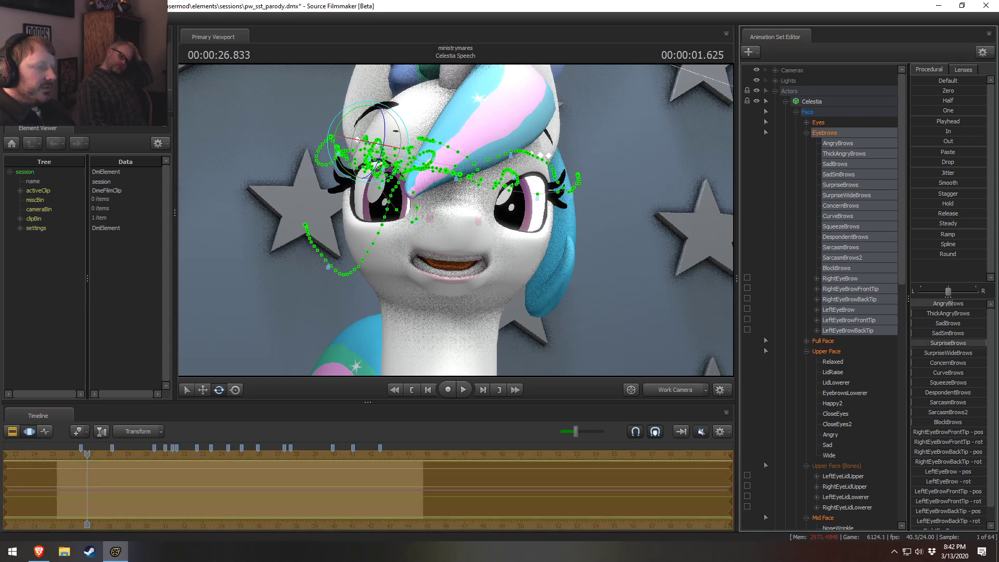
Step: Try moving and rotating the right eyebrow against the forehead above the eye
{"action": "left_click_drag", "start_coordinate": [520, 229], "coordinate": [432, 196]}
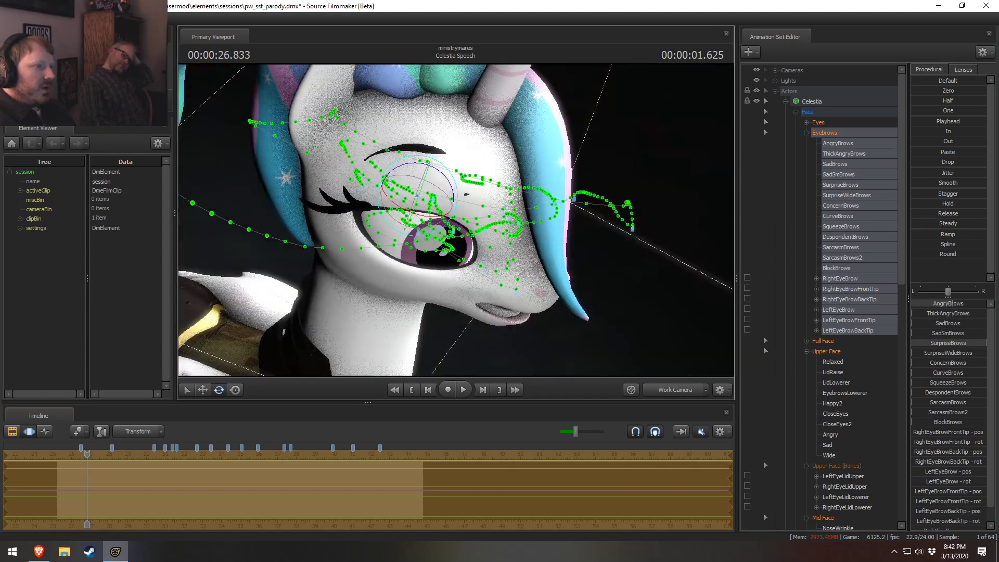
{"action": "left_click", "coordinate": [417, 195]}
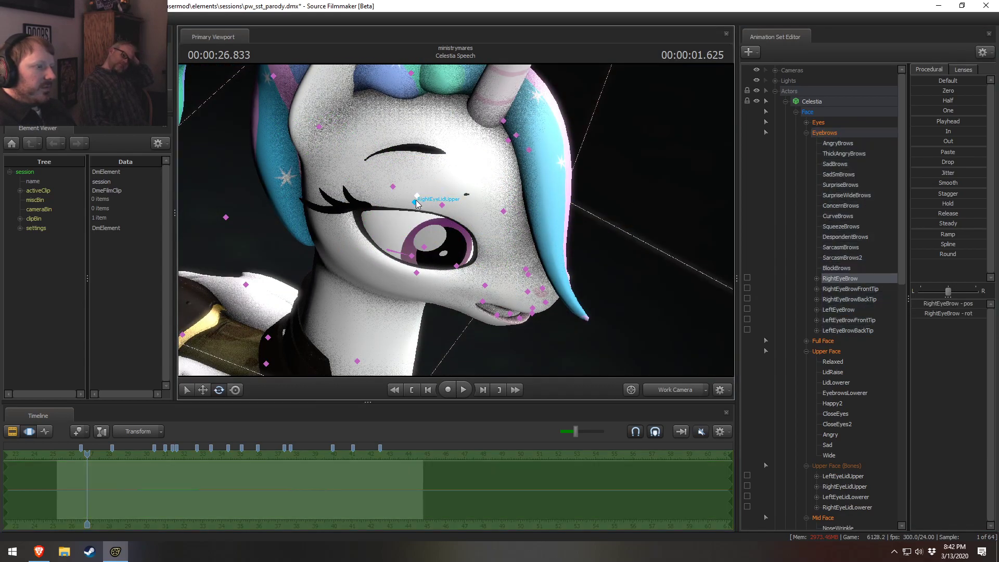
{"action": "key", "text": "w"}
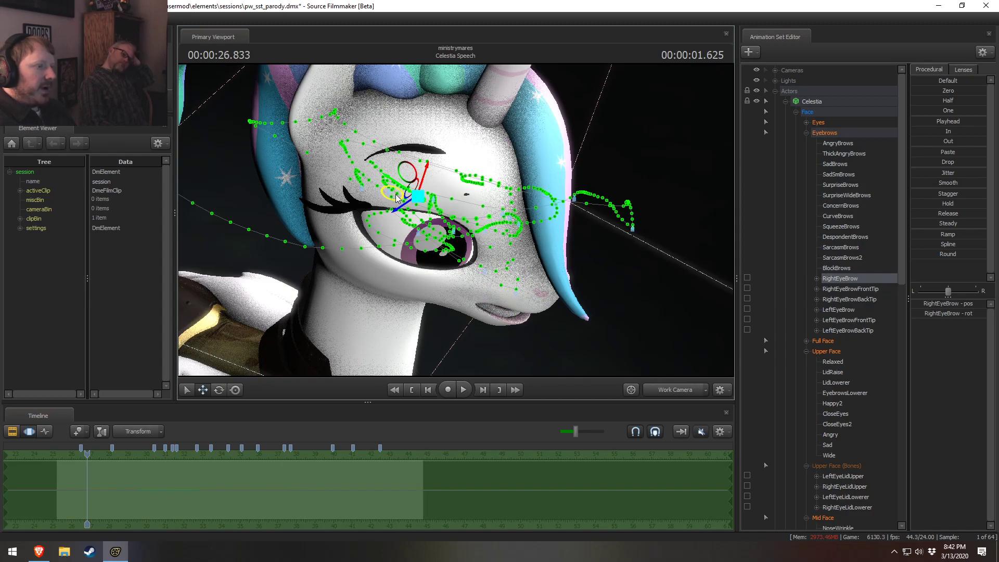
{"action": "key", "text": "e"}
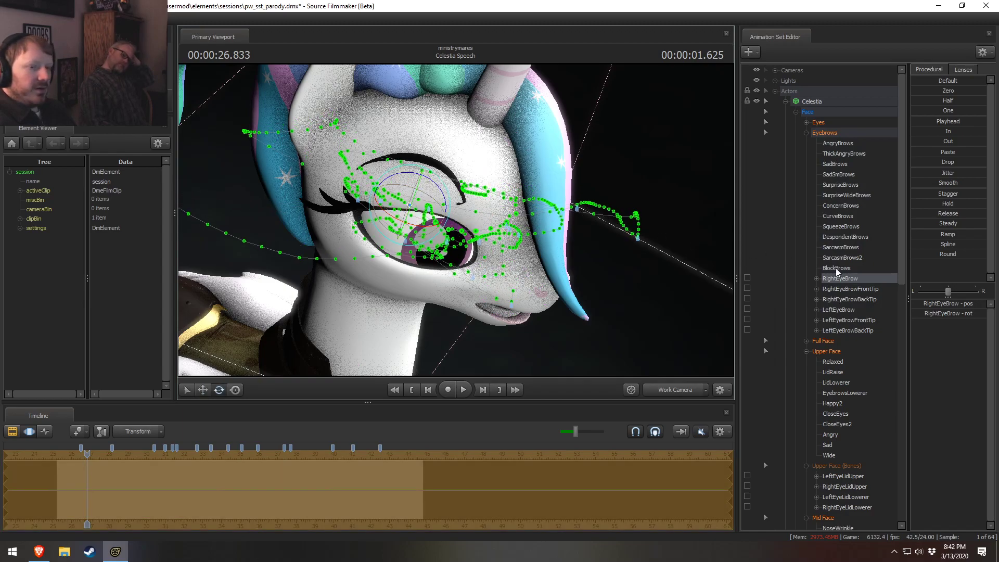
Step: Undo the right eyebrow change, and raise SurpriseWideBrows instead of SurpriseBrows across the whole shot
{"action": "left_click", "coordinate": [835, 132]}
{"action": "left_click_drag", "start_coordinate": [971, 307], "coordinate": [974, 304]}
{"action": "key", "text": "ctrl+z"}
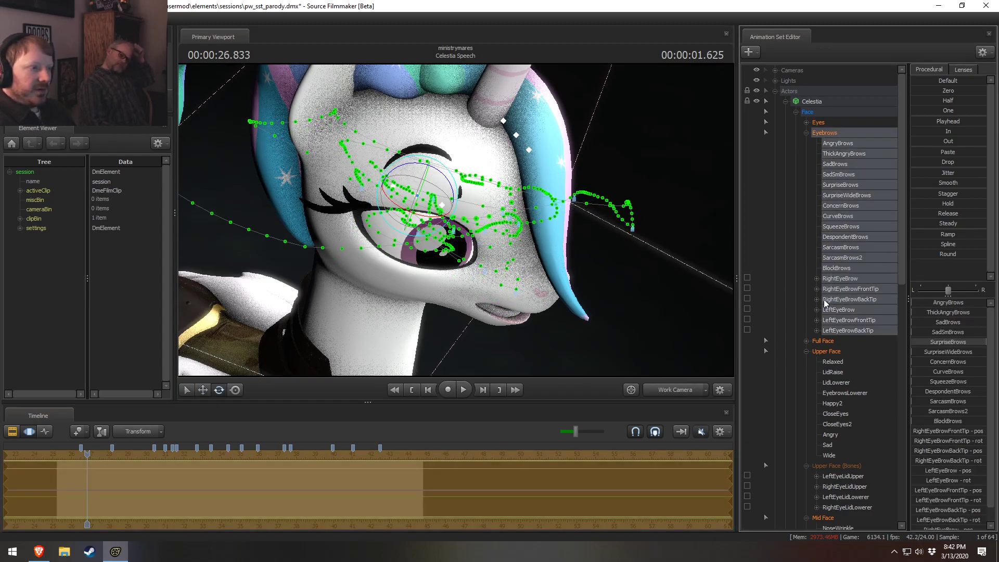
{"action": "left_click", "coordinate": [417, 202]}
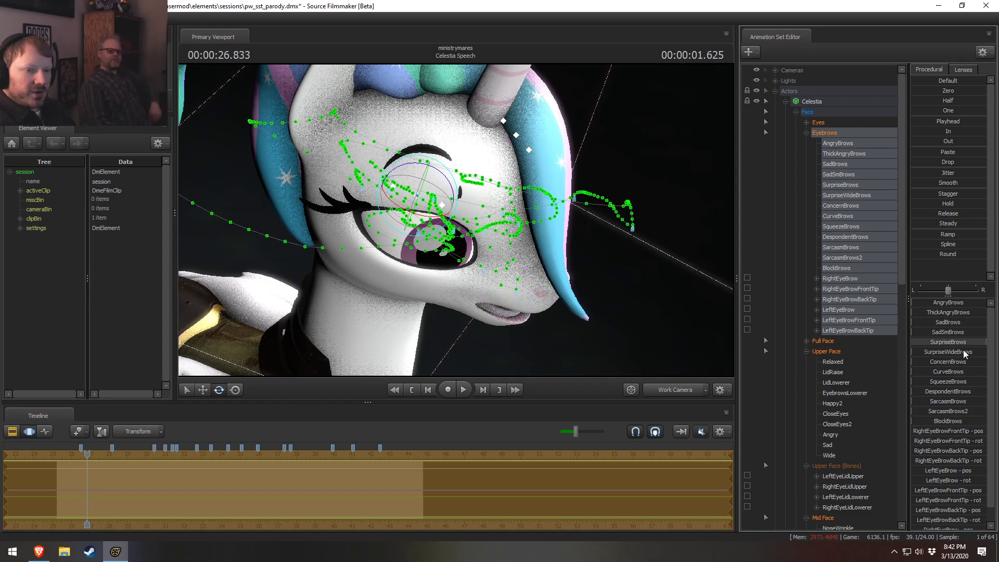
{"action": "left_click_drag", "start_coordinate": [936, 352], "coordinate": [952, 352]}
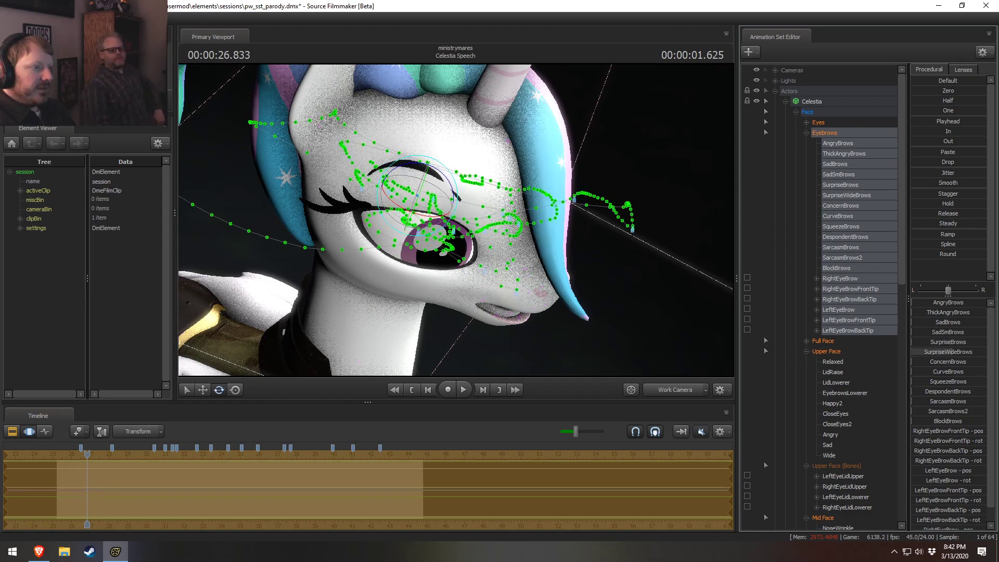
Step: Rotate the right eyebrow across the whole shot so that it follows the curve of the forehead
{"action": "left_click_drag", "start_coordinate": [410, 201], "coordinate": [406, 167], "text": "alt"}
{"action": "left_click", "coordinate": [410, 200]}
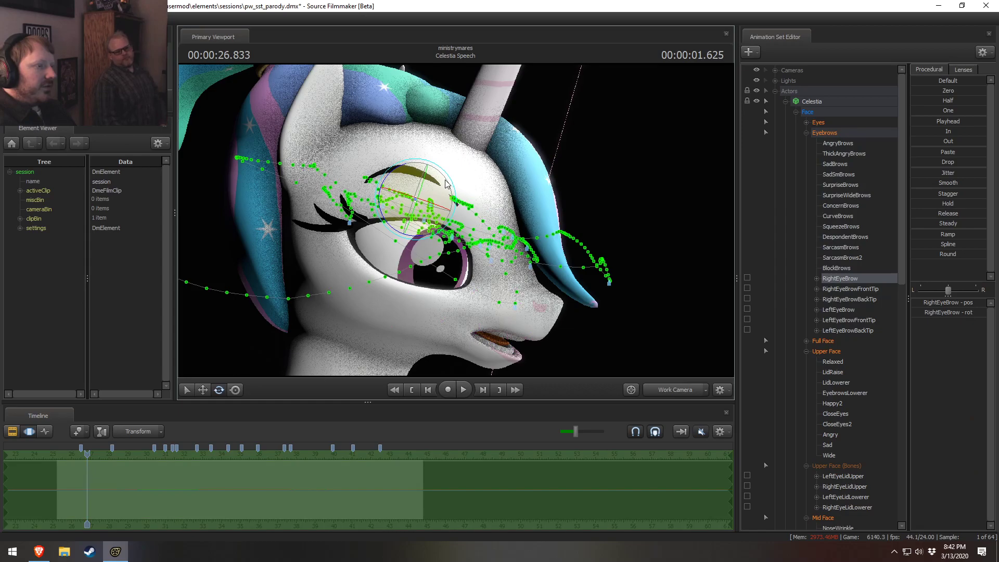
{"action": "left_click_drag", "start_coordinate": [387, 225], "coordinate": [398, 289]}
{"action": "left_click_drag", "start_coordinate": [400, 165], "coordinate": [424, 161]}
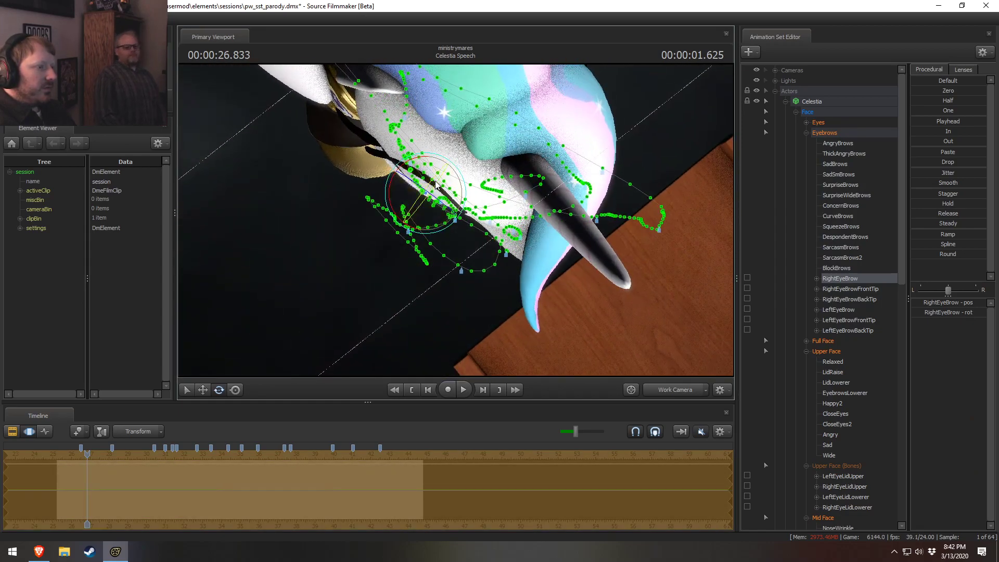
{"action": "key", "text": "w"}
{"action": "key", "text": "e"}
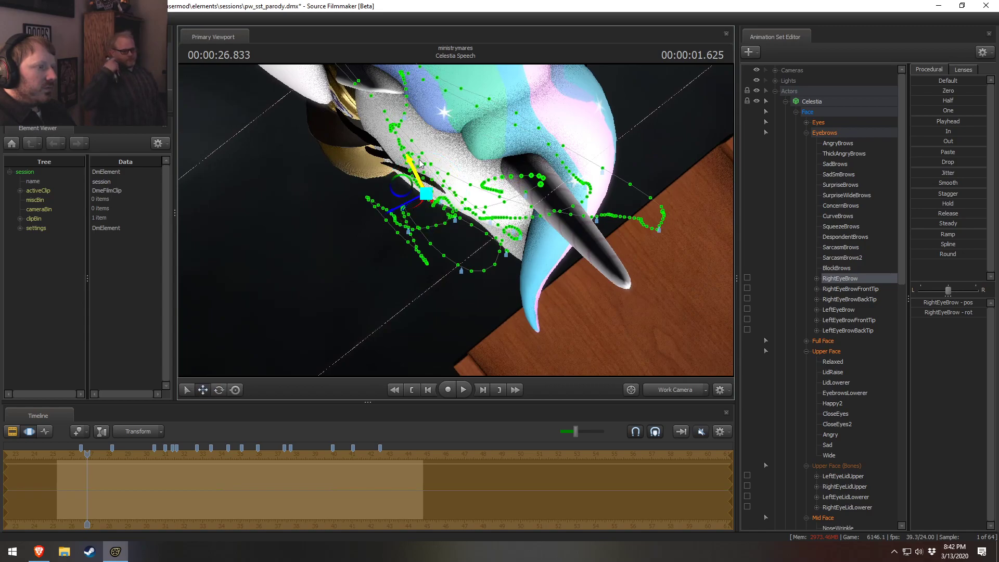
Step: Fine-tune the right eyebrow's position and rotation so that it sits flush against the forehead above the eye
{"action": "key", "text": "w"}
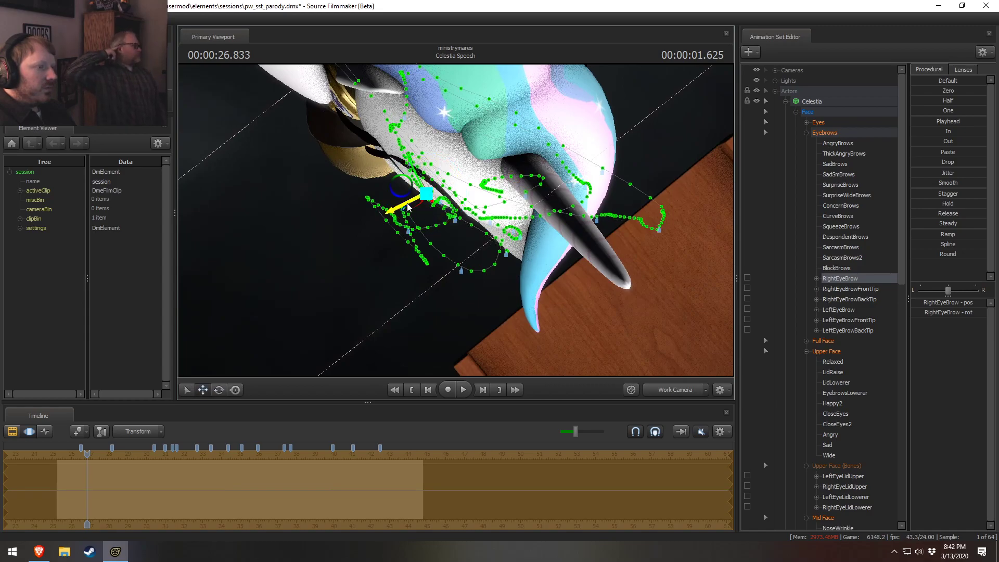
{"action": "left_click_drag", "start_coordinate": [406, 193], "coordinate": [408, 189]}
{"action": "key", "text": "e"}
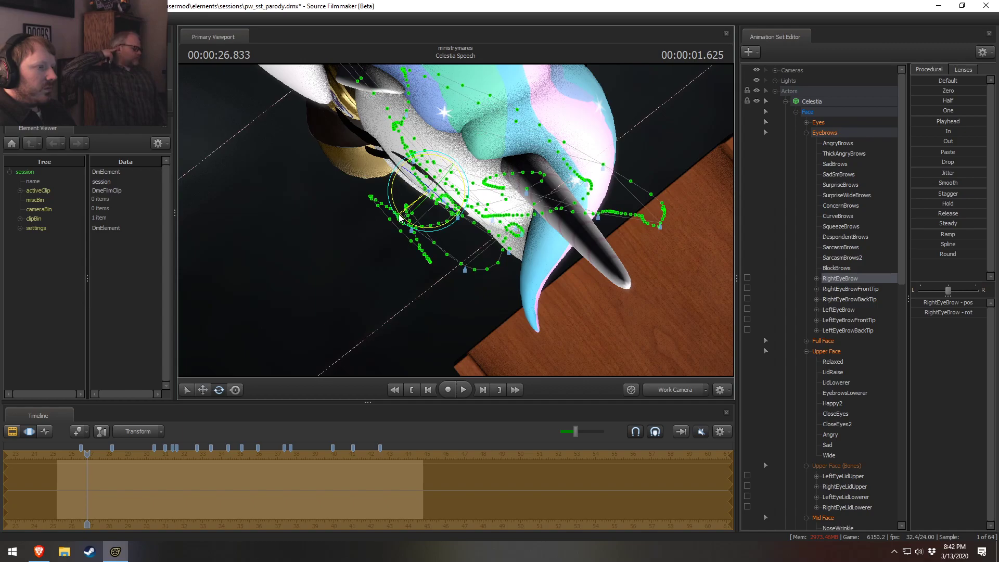
{"action": "key", "text": "w"}
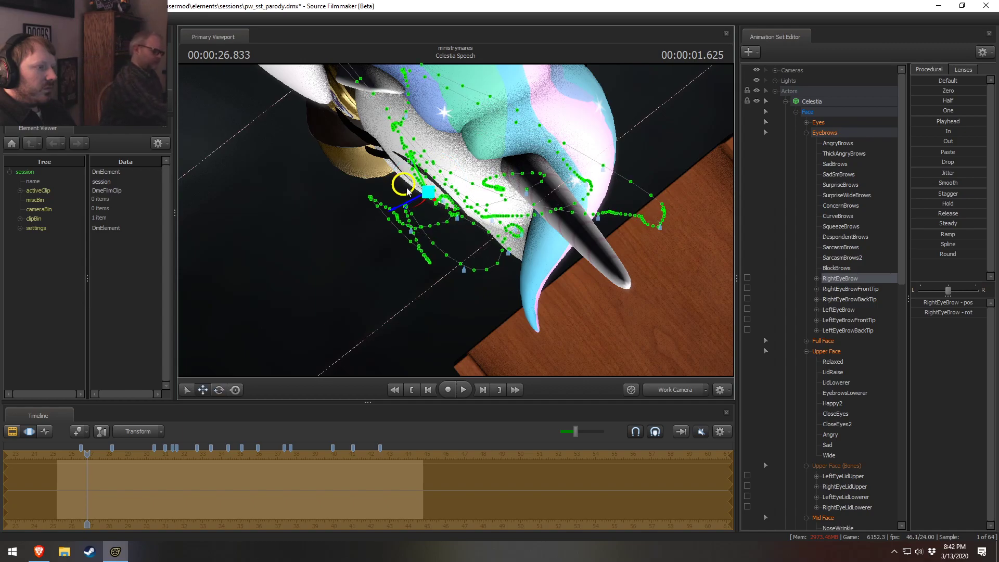
{"action": "left_click_drag", "start_coordinate": [406, 189], "coordinate": [414, 222], "text": "alt"}
{"action": "key", "text": "e"}
{"action": "key", "text": "w"}
Step: Move the playhead to 00:00:38.000 and play the shot to check the right eyebrow from the side
{"action": "key", "text": "shift"}
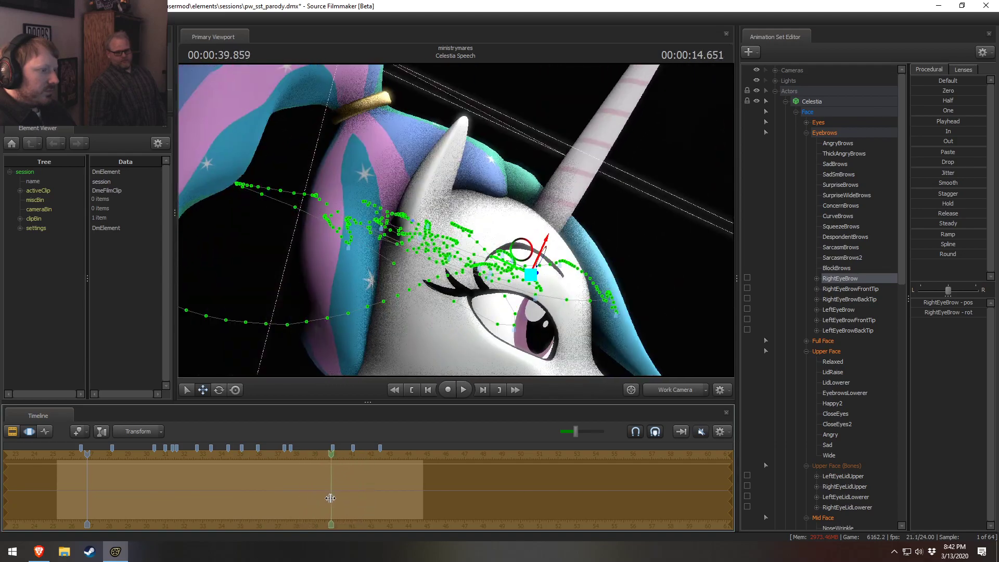
{"action": "left_click", "coordinate": [296, 490], "text": "shift"}
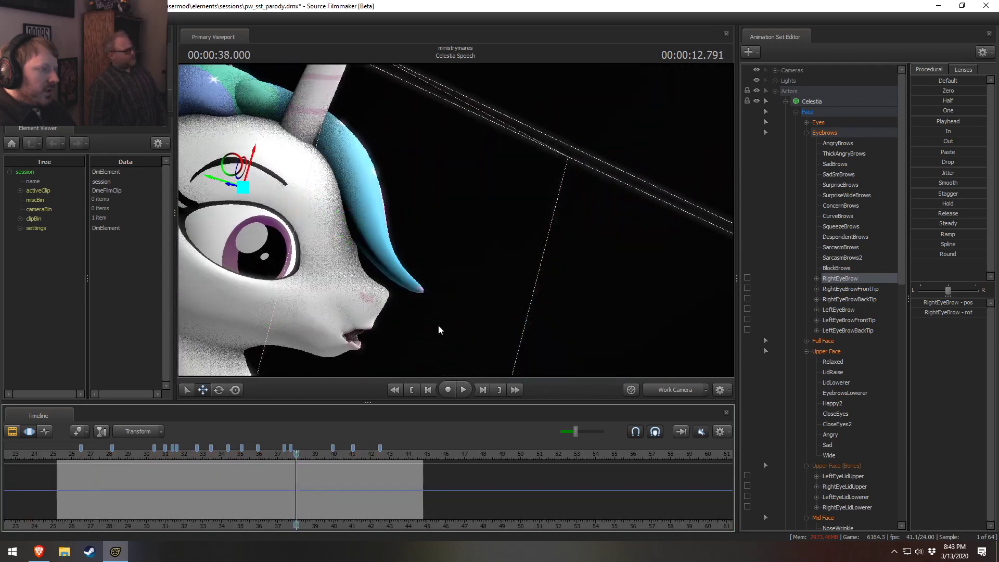
{"action": "left_click_drag", "start_coordinate": [423, 292], "coordinate": [353, 294], "text": "alt"}
{"action": "left_click_drag", "start_coordinate": [456, 220], "coordinate": [483, 224]}
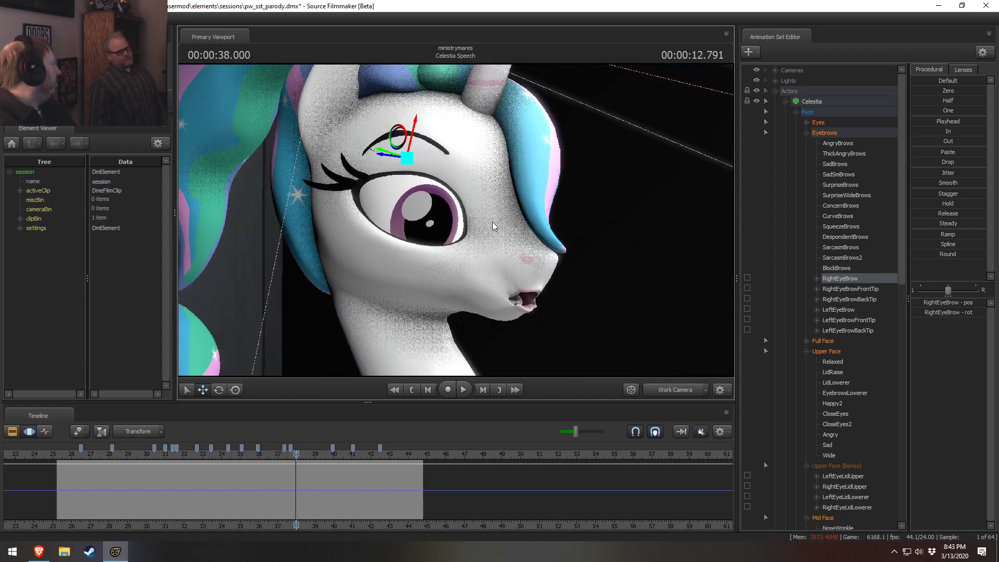
{"action": "key", "text": "space"}
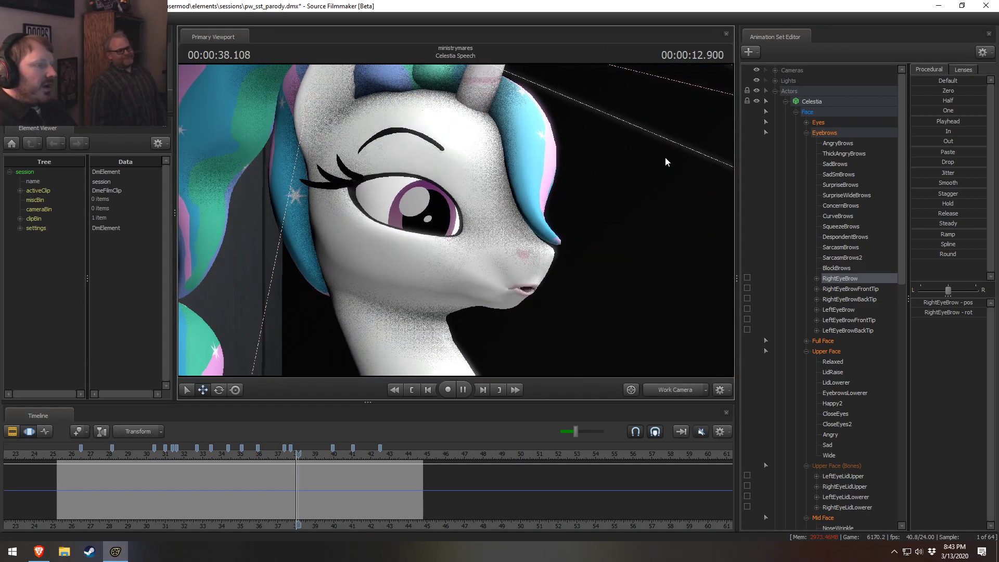
Step: Play the shot on to about 39.7 seconds to check the right eyebrow, and return the playhead to 00:00:37.958
{"action": "key", "text": "space"}
{"action": "key", "text": "space"}
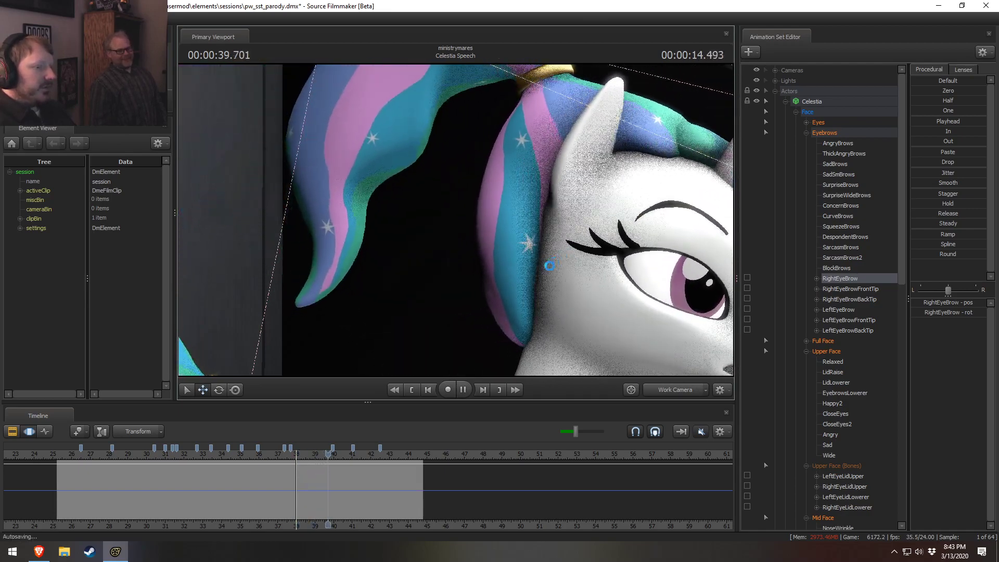
{"action": "key", "text": "space"}
{"action": "left_click_drag", "start_coordinate": [548, 265], "coordinate": [407, 311]}
{"action": "left_click_drag", "start_coordinate": [326, 452], "coordinate": [295, 455]}
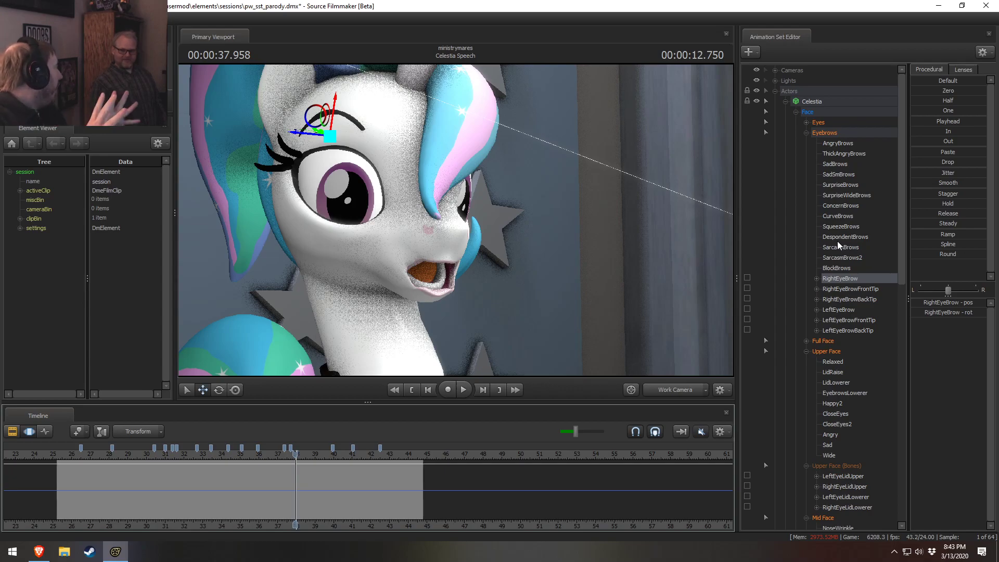
Step: Try to lower the right eyebrow toward the eye with all time selected, and undo its last sideways move
{"action": "left_click_drag", "start_coordinate": [410, 162], "coordinate": [427, 133], "text": "alt"}
{"action": "left_click_drag", "start_coordinate": [380, 91], "coordinate": [377, 110]}
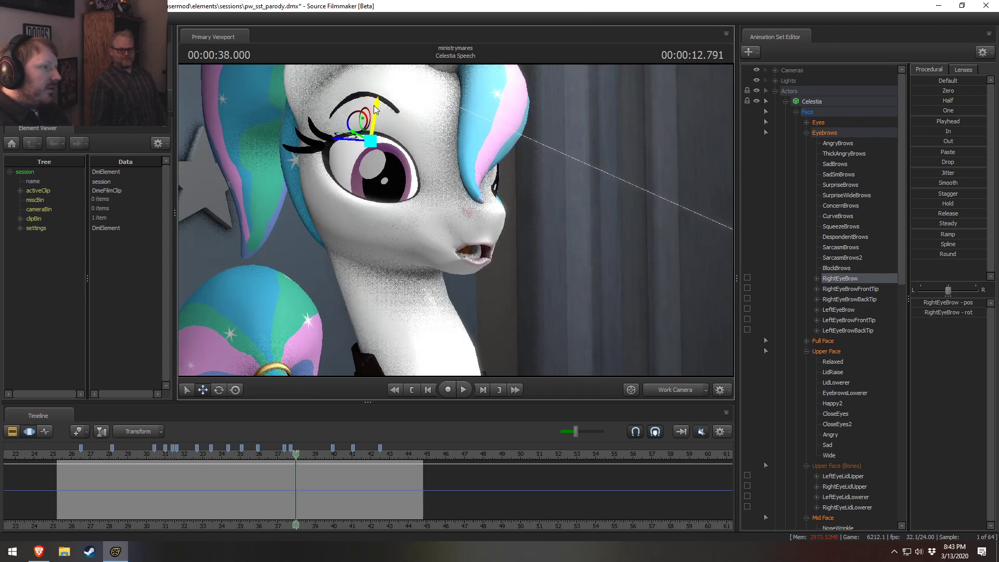
{"action": "middle_click_drag", "start_coordinate": [264, 515], "coordinate": [269, 515]}
{"action": "key", "text": "ctrl+a"}
{"action": "left_click_drag", "start_coordinate": [378, 102], "coordinate": [450, 224]}
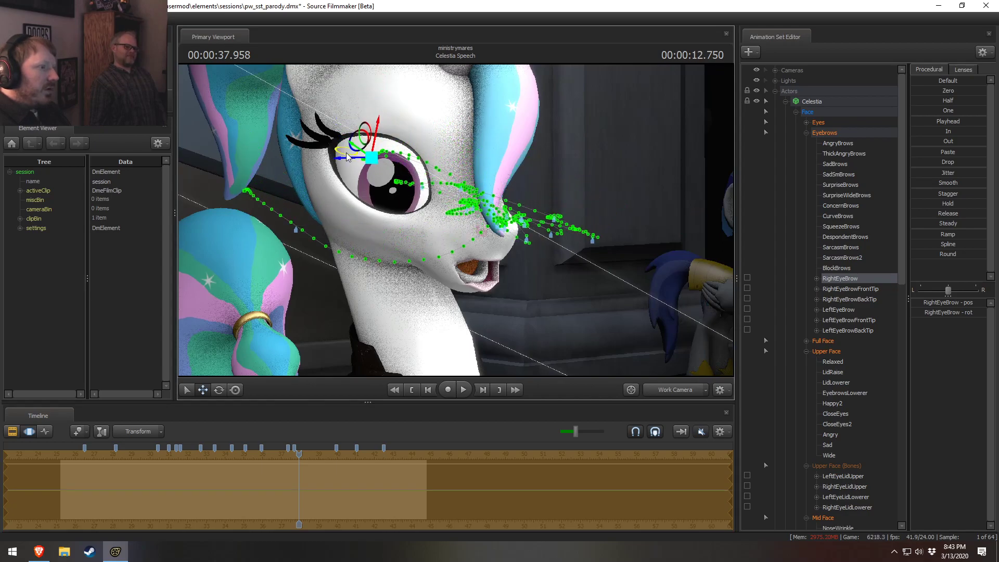
{"action": "left_click_drag", "start_coordinate": [348, 157], "coordinate": [368, 177]}
{"action": "key", "text": "ctrl+z"}
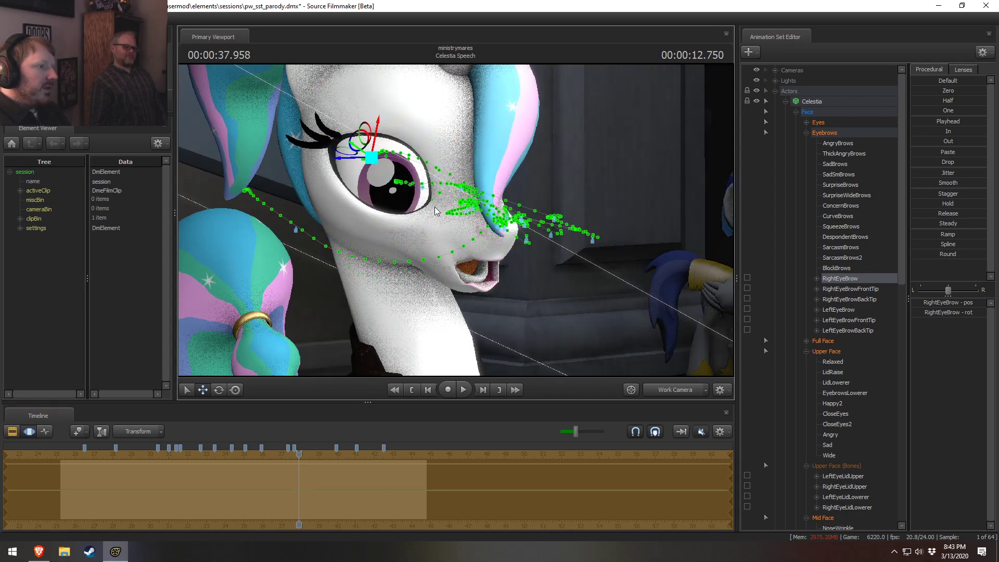
Step: Try to reposition the right eyebrow against the forehead above the eye, judging the fit from several angles
{"action": "left_click_drag", "start_coordinate": [435, 211], "coordinate": [381, 186], "text": "alt"}
{"action": "left_click_drag", "start_coordinate": [340, 161], "coordinate": [341, 287]}
{"action": "left_click_drag", "start_coordinate": [341, 287], "coordinate": [445, 254], "text": "alt"}
{"action": "left_click_drag", "start_coordinate": [382, 233], "coordinate": [397, 177]}
{"action": "key", "text": "e"}
{"action": "left_click_drag", "start_coordinate": [562, 223], "coordinate": [583, 309], "text": "alt"}
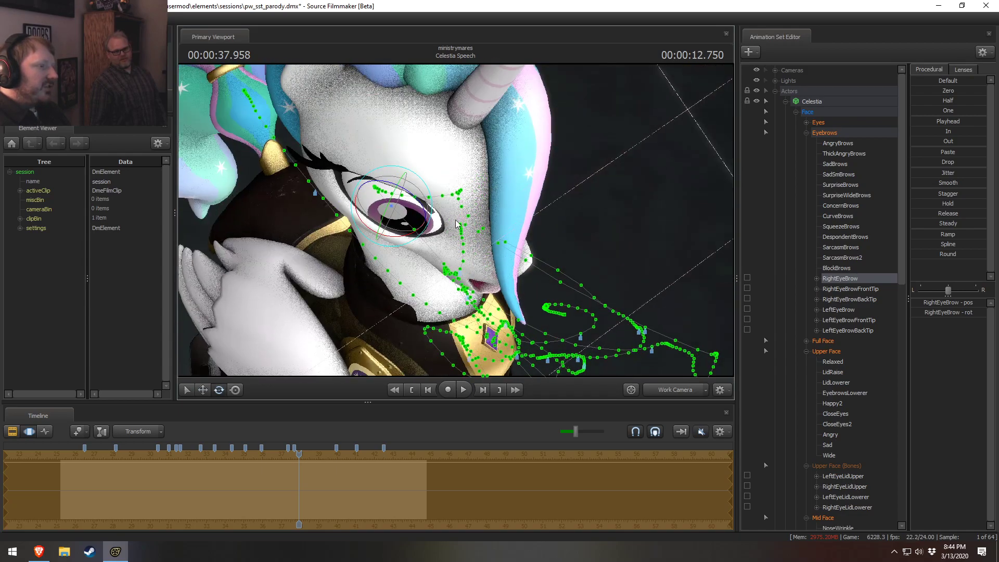
{"action": "key", "text": "w"}
{"action": "left_click_drag", "start_coordinate": [364, 205], "coordinate": [465, 229], "text": "alt"}
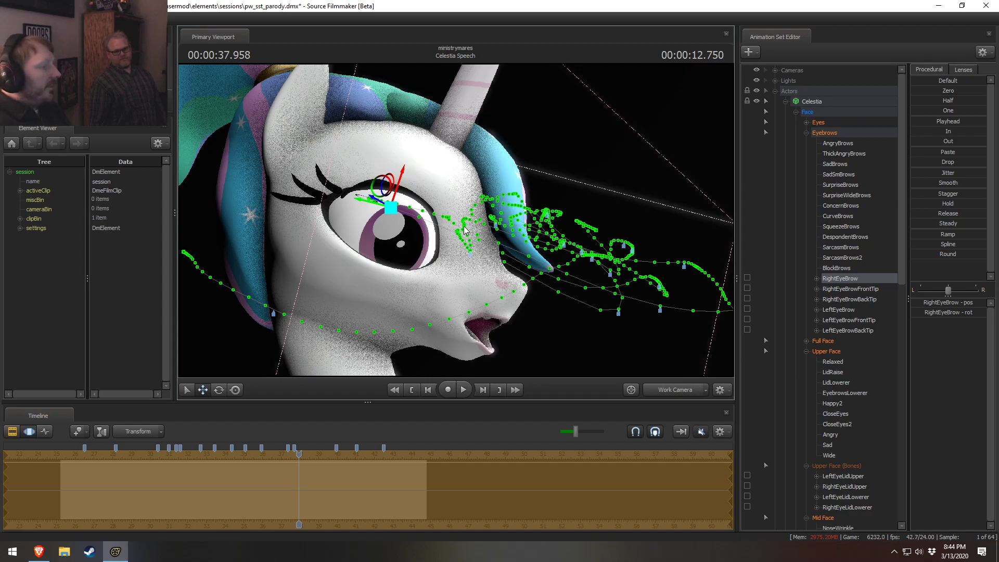
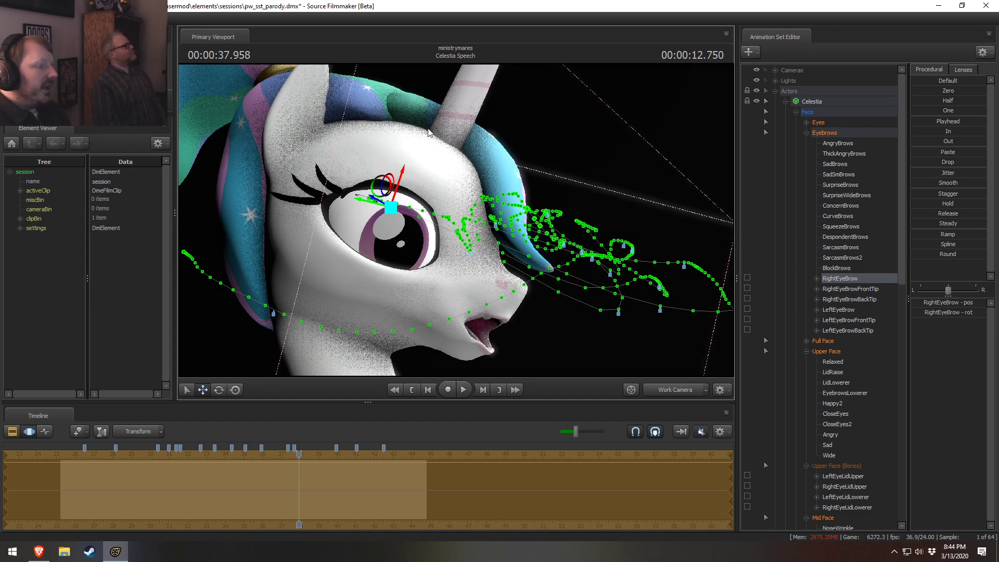
Step: Undo the latest right eyebrow moves and play the shot to 00:00:39.708 to check the eyebrow from the side
{"action": "key", "text": "ctrl+z"}
{"action": "key", "text": "ctrl+z"}
{"action": "key", "text": "ctrl+z"}
{"action": "key", "text": "ctrl+z"}
{"action": "key", "text": "ctrl+z"}
{"action": "key", "text": "space"}
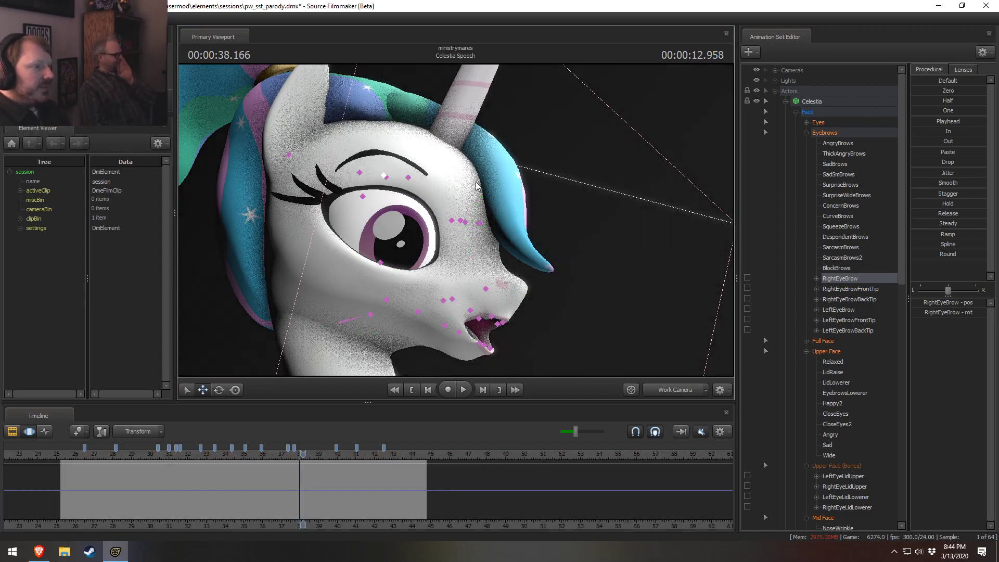
{"action": "key", "text": "space"}
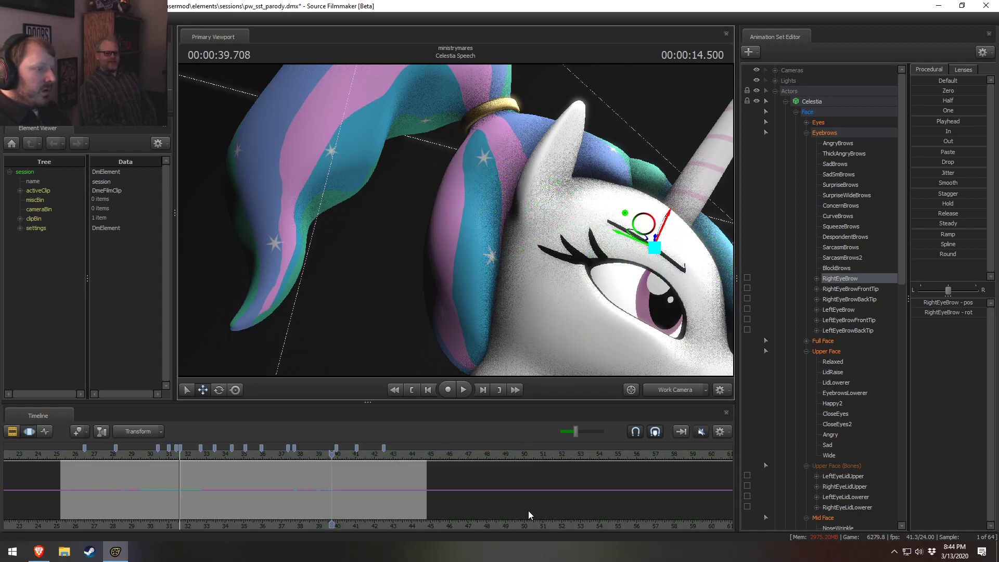
Step: Compare the face through the Main Camera and the Work Camera, and undo the earlier eyebrow edits at 00:00:33.166
{"action": "left_click", "coordinate": [680, 390]}
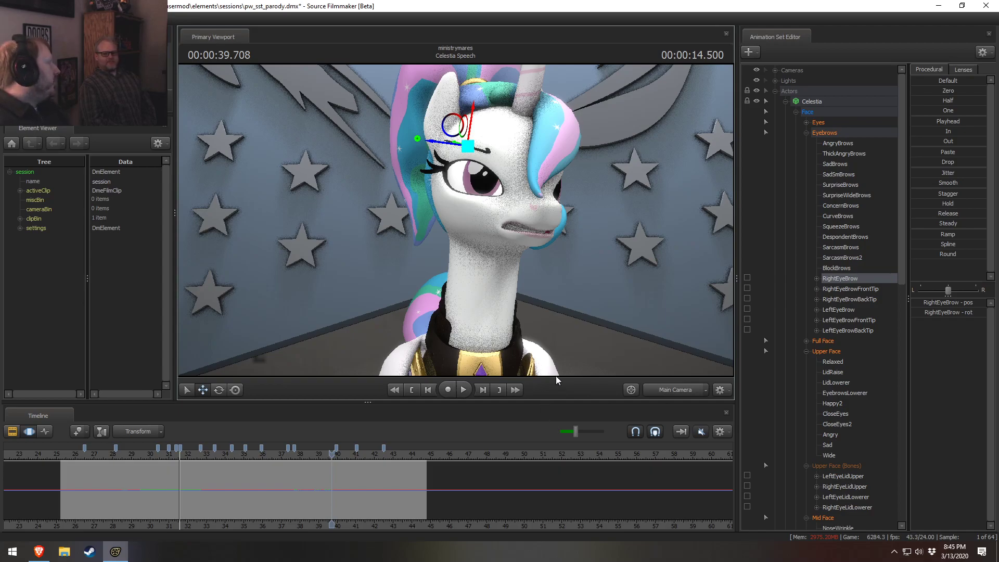
{"action": "left_click", "coordinate": [688, 389]}
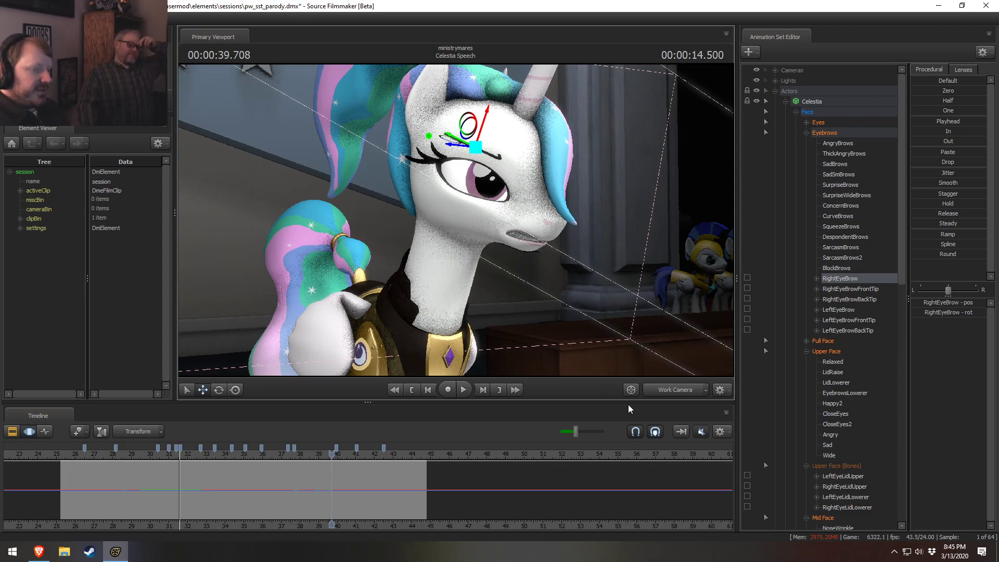
{"action": "left_click", "coordinate": [662, 388]}
{"action": "key", "text": "ctrl+z"}
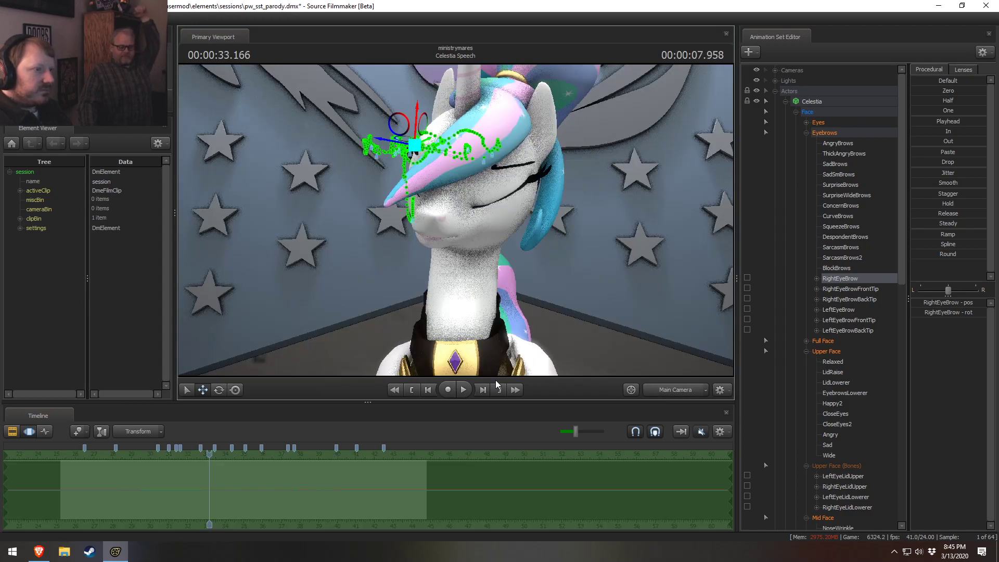
{"action": "key", "text": "ctrl+z"}
{"action": "key", "text": "ctrl+z"}
{"action": "key", "text": "ctrl+z"}
{"action": "key", "text": "ctrl+z"}
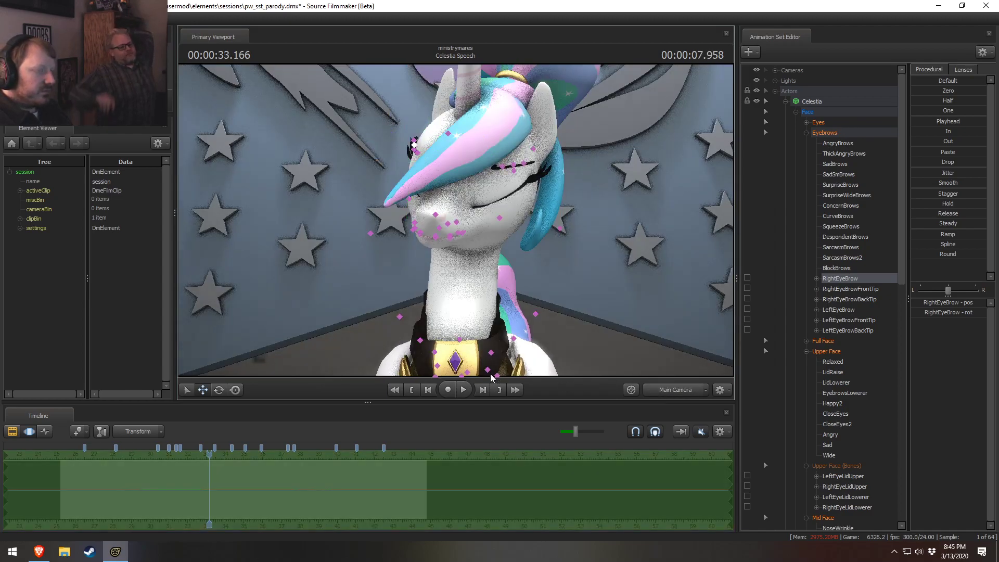
{"action": "key", "text": "ctrl+z"}
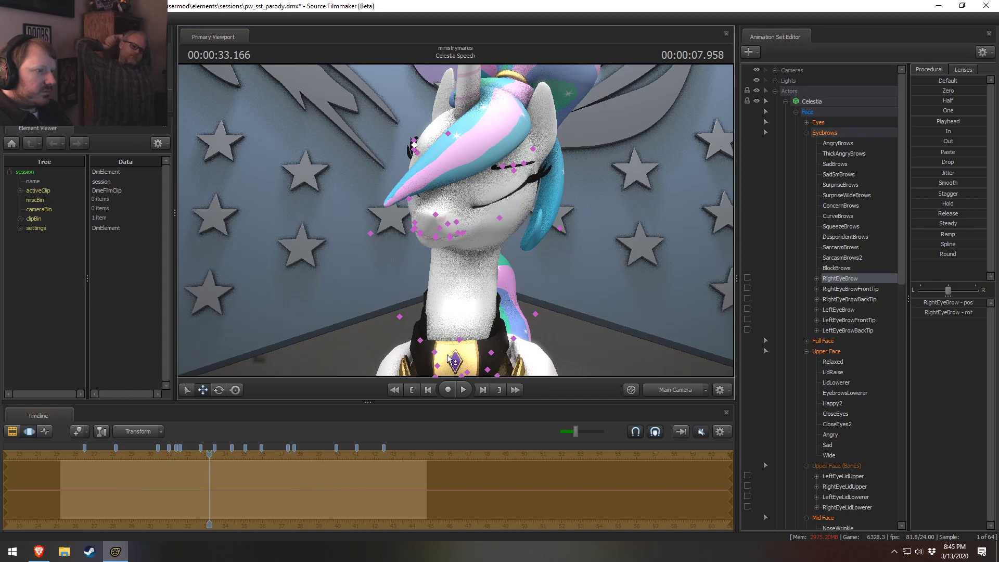
Step: Play the Celestia Speech shot through the Main Camera from about 26 seconds, returning to the motion editor and stopping at 00:00:29.250
{"action": "key", "text": "F2"}
{"action": "left_click", "coordinate": [79, 455]}
{"action": "key", "text": "space"}
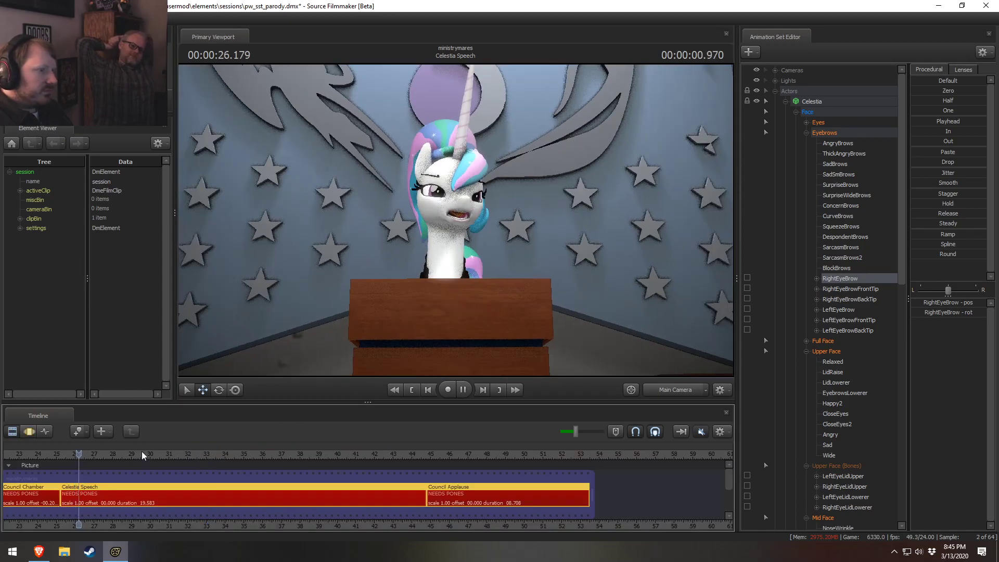
{"action": "key", "text": "space"}
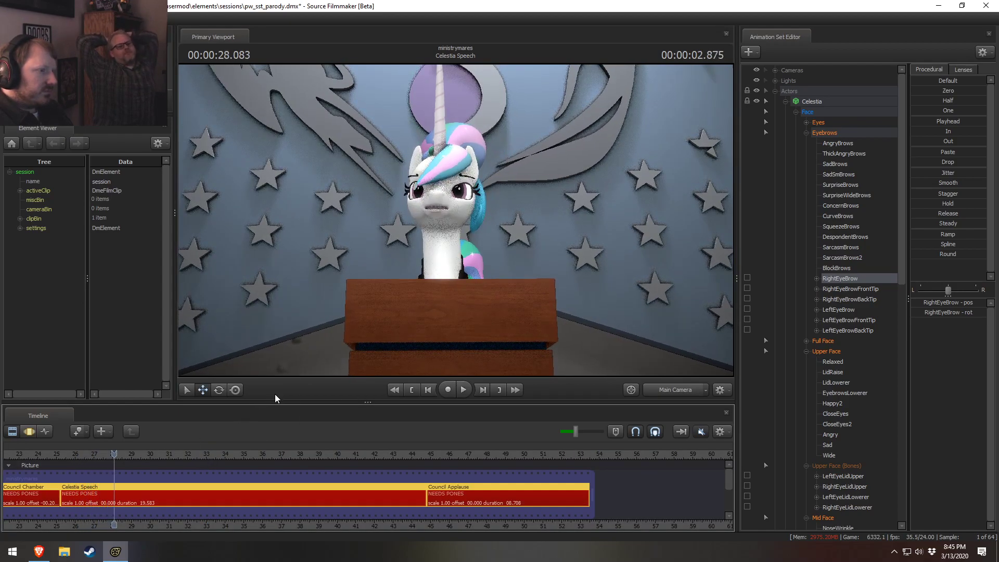
{"action": "key", "text": "F3"}
{"action": "key", "text": "space"}
{"action": "key", "text": "space"}
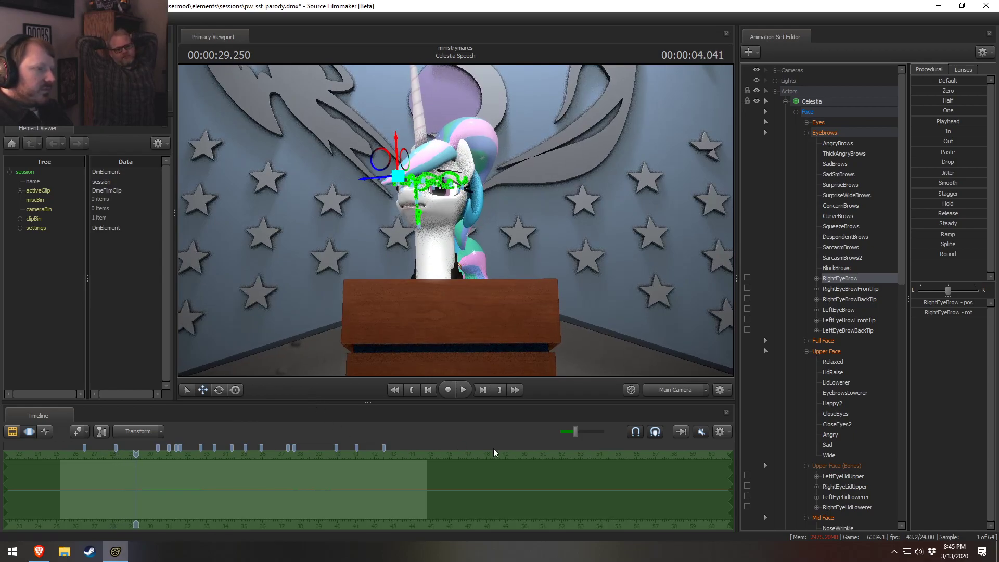
Step: Switch to the Work Camera and bring it close to Celestia's face
{"action": "left_click", "coordinate": [693, 395]}
{"action": "left_click_drag", "start_coordinate": [572, 260], "coordinate": [632, 333]}
{"action": "key", "text": "w"}
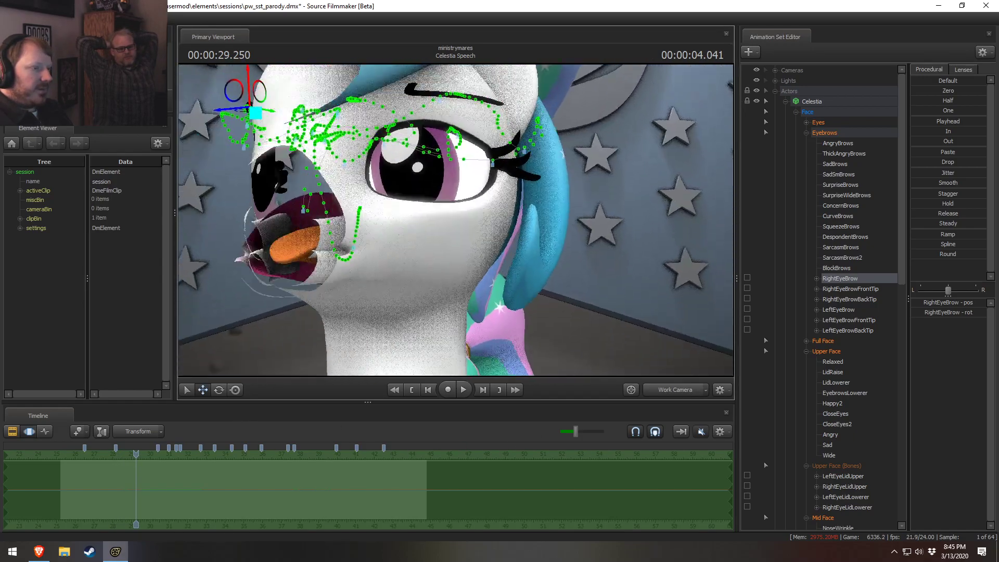
{"action": "left_click_drag", "start_coordinate": [456, 220], "coordinate": [559, 232]}
{"action": "key", "text": "s"}
{"action": "key", "text": "w"}
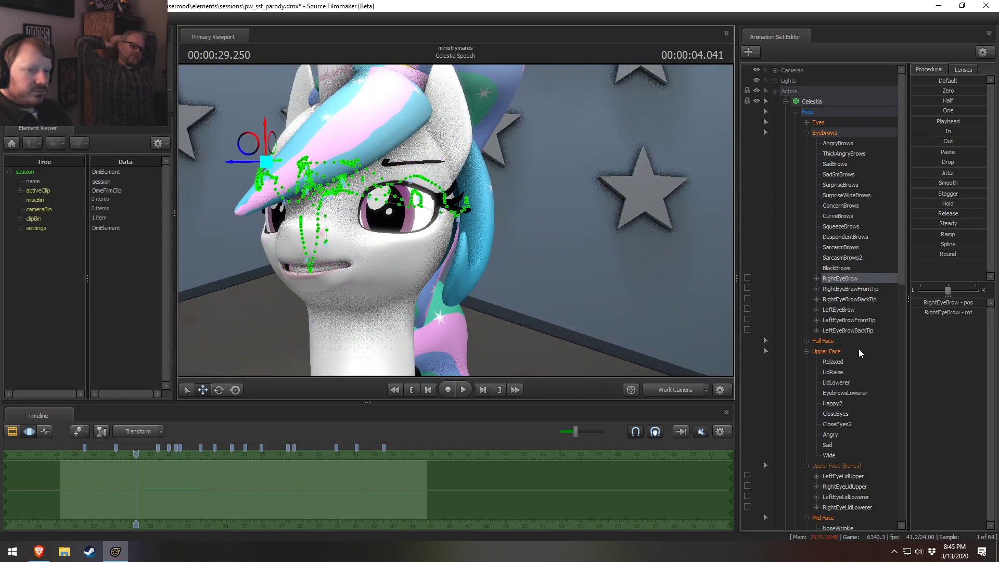
Step: Collapse the Eyebrows, Face and Pony control groups, and fold up the Celestia animation set
{"action": "left_click", "coordinate": [806, 133]}
{"action": "left_click", "coordinate": [796, 112]}
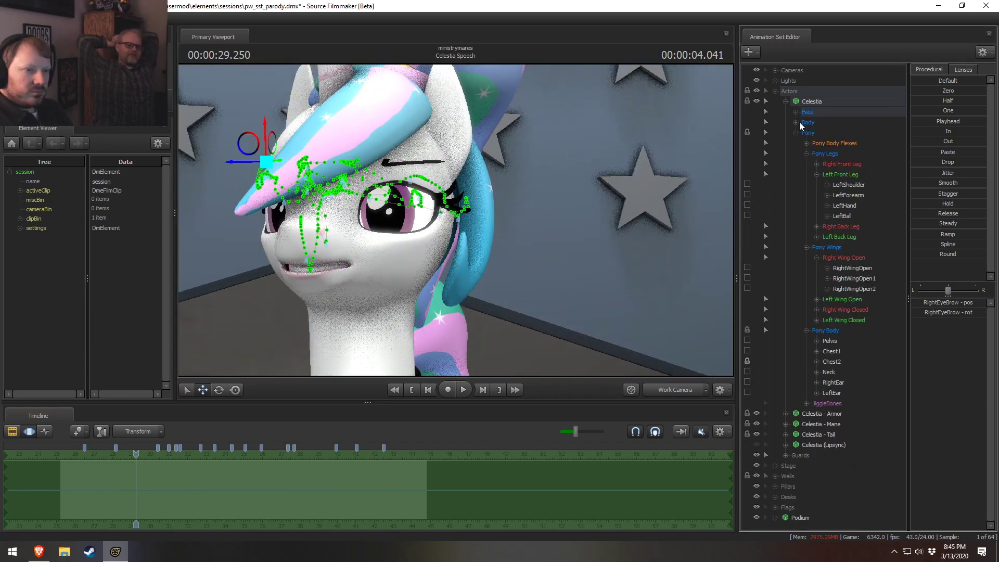
{"action": "left_click", "coordinate": [805, 153]}
{"action": "left_click", "coordinate": [806, 164]}
{"action": "left_click", "coordinate": [795, 133]}
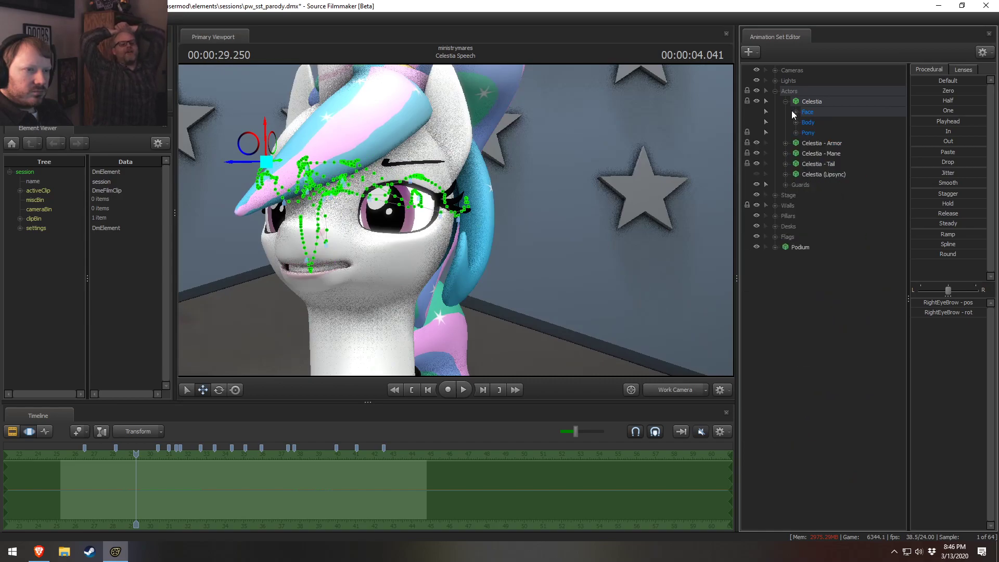
{"action": "left_click", "coordinate": [785, 102]}
Step: Expand the JiggleBones group of Celestia - Mane, select jiggle_mane1, and frame the mane from the front
{"action": "left_click_drag", "start_coordinate": [453, 208], "coordinate": [488, 175], "text": "alt"}
{"action": "left_click_drag", "start_coordinate": [416, 171], "coordinate": [551, 200], "text": "alt"}
{"action": "mouse_move", "coordinate": [451, 218]}
{"action": "left_mouse_down", "text": "alt"}
{"action": "mouse_move", "coordinate": [530, 208]}
{"action": "mouse_move", "coordinate": [452, 219]}
{"action": "left_mouse_up", "text": "alt"}
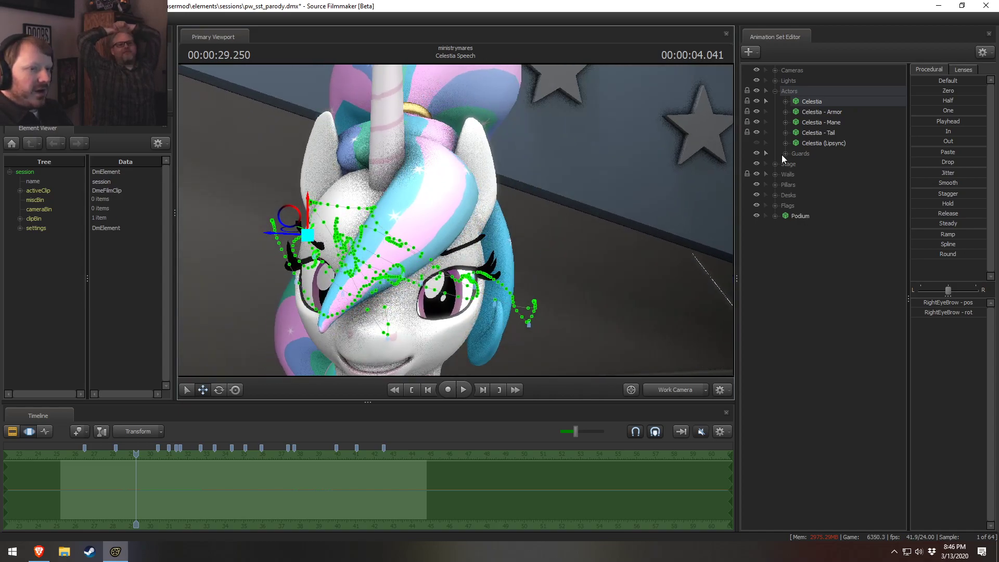
{"action": "left_click", "coordinate": [785, 132]}
{"action": "left_click", "coordinate": [785, 123]}
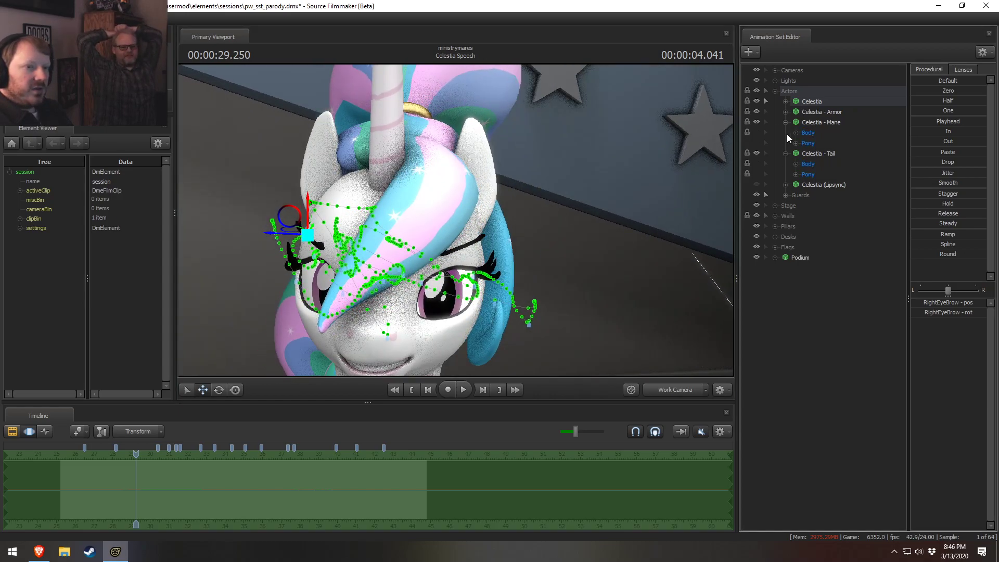
{"action": "left_click", "coordinate": [788, 140]}
{"action": "left_click", "coordinate": [785, 153]}
{"action": "left_click", "coordinate": [795, 143]}
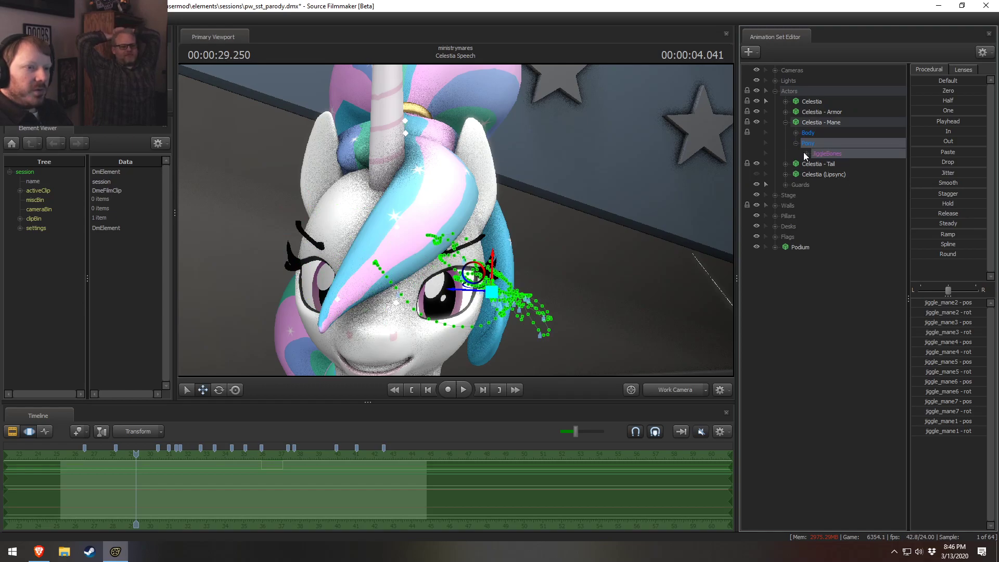
{"action": "left_click", "coordinate": [805, 154]}
{"action": "left_click", "coordinate": [832, 163]}
{"action": "left_click_drag", "start_coordinate": [458, 198], "coordinate": [445, 220]}
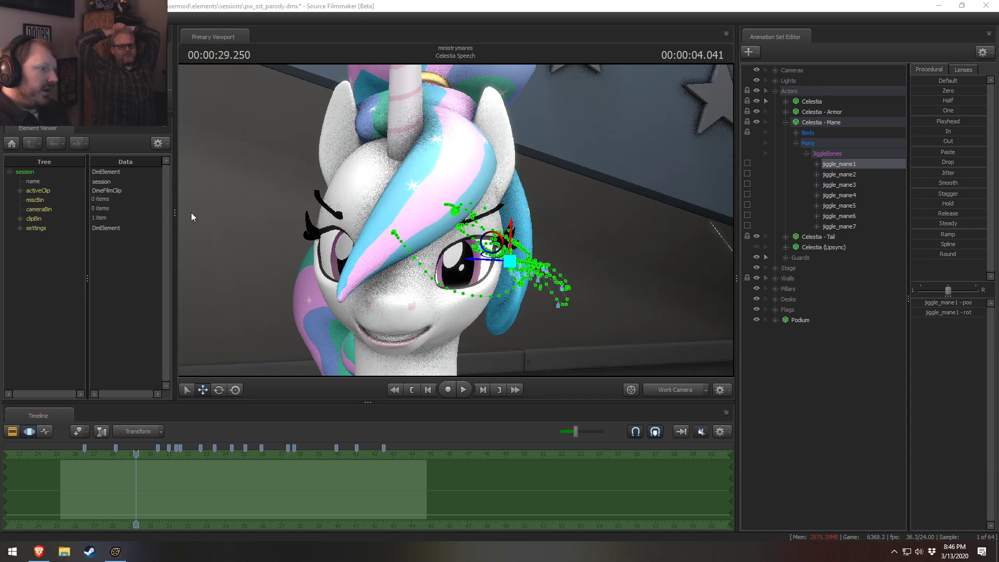
Step: Switch to File Explorer, open the materials folder inside usermod, and look through it for the VMT material files
{"action": "key", "text": "super+e"}
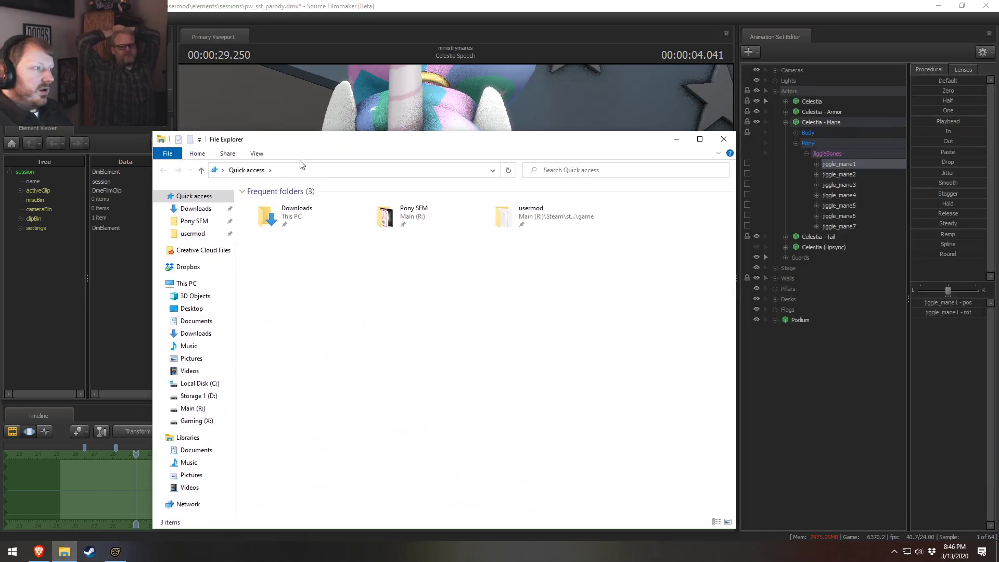
{"action": "left_click", "coordinate": [194, 221]}
{"action": "left_click", "coordinate": [192, 233]}
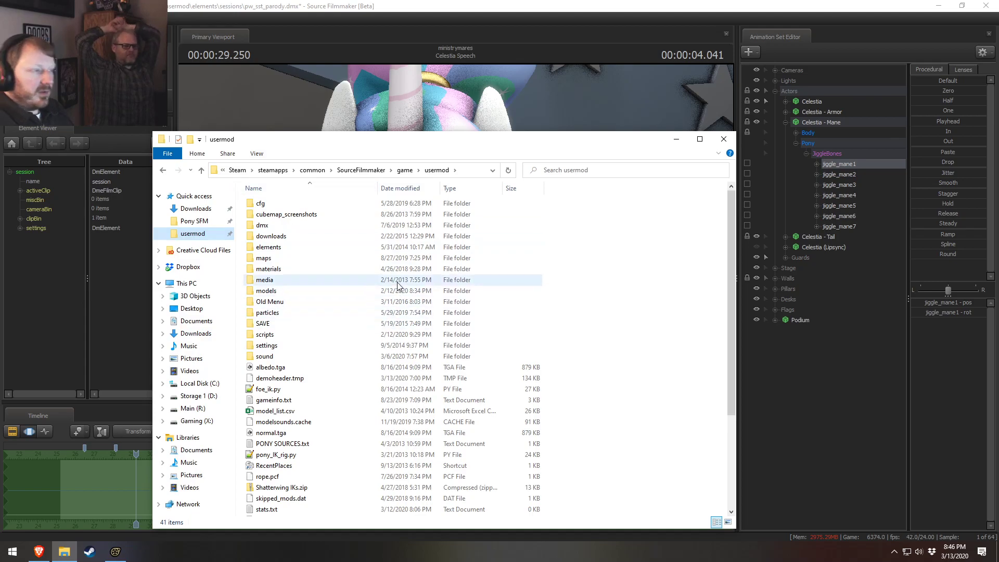
{"action": "double_click", "coordinate": [270, 270]}
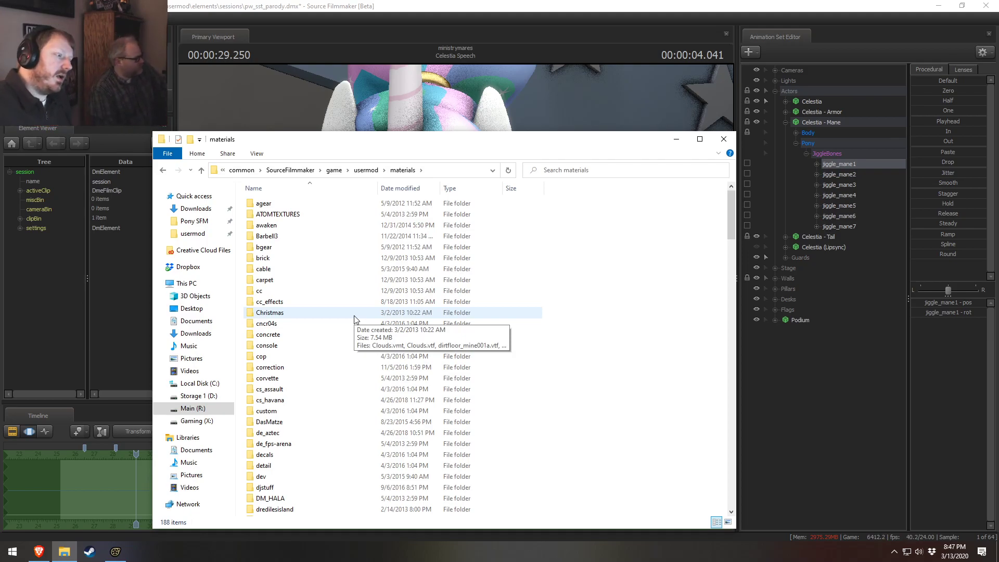
{"action": "scroll", "coordinate": [290, 338], "scroll_direction": "down", "scroll_amount": 15}
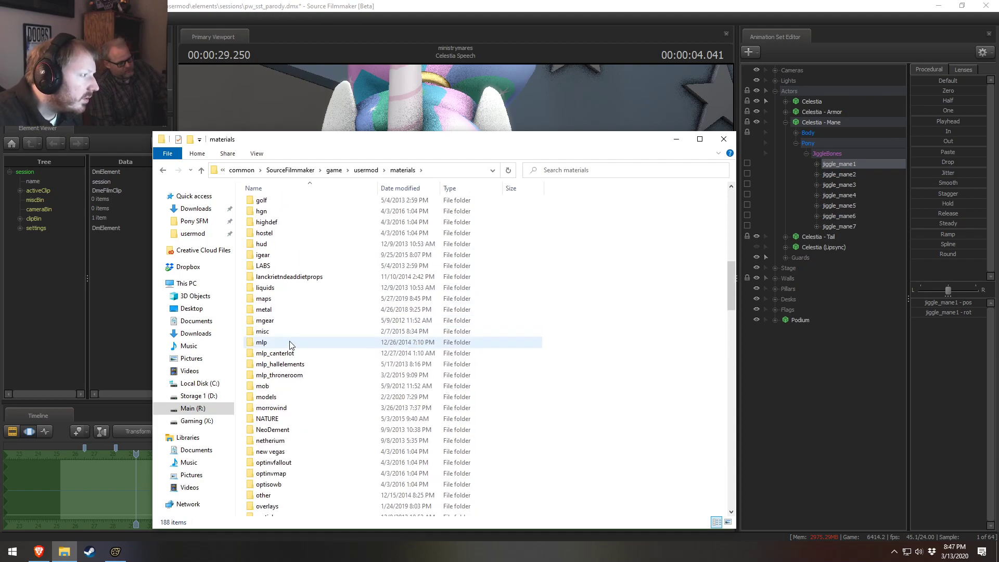
{"action": "scroll", "coordinate": [290, 345], "scroll_direction": "up", "scroll_amount": 7}
{"action": "scroll", "coordinate": [262, 384], "scroll_direction": "down", "scroll_amount": 9}
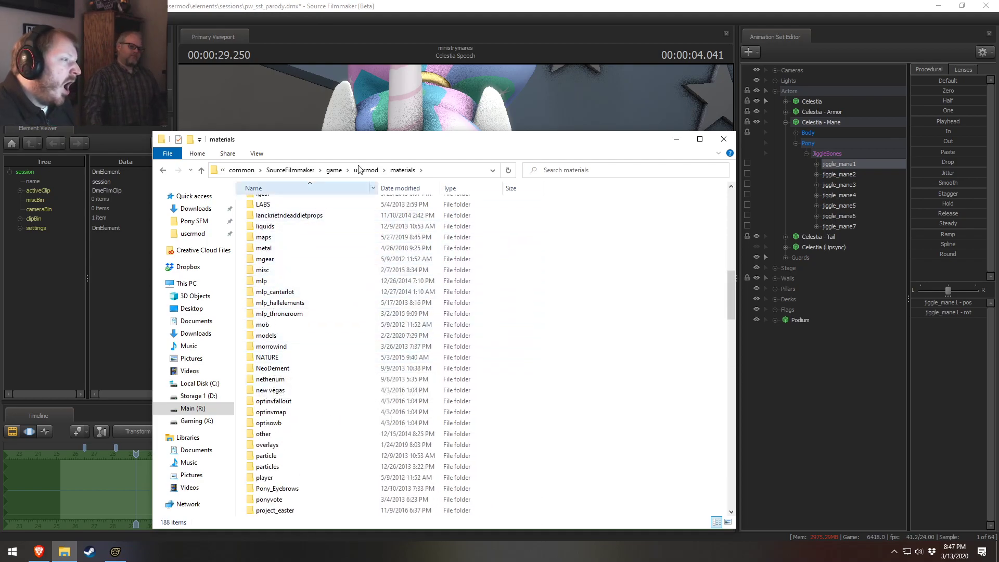
{"action": "scroll", "coordinate": [339, 420], "scroll_direction": "down", "scroll_amount": 19}
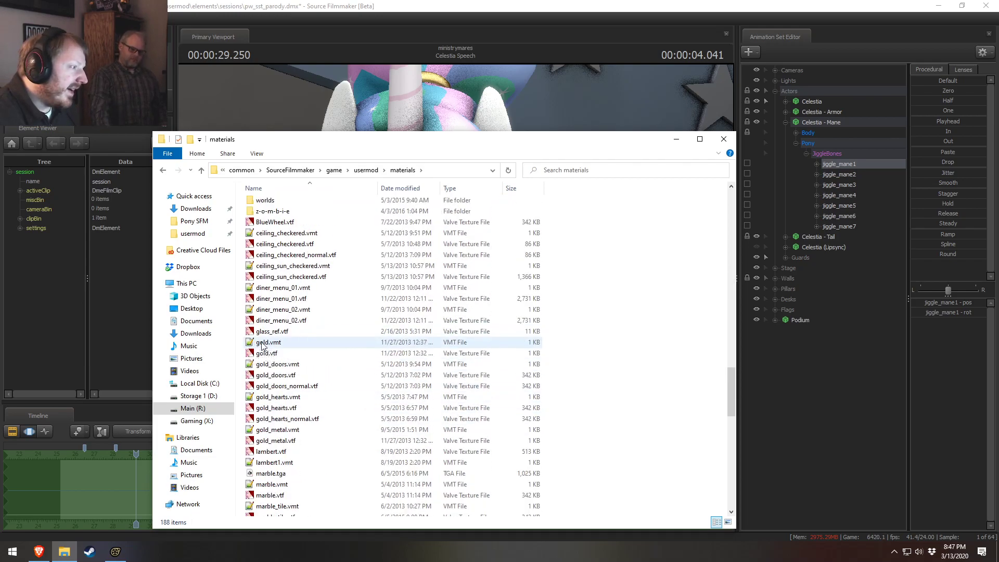
Step: Open ceiling_checkered.vmt in Notepad++, highlight its $basetexture value, and move the editor window aside to uncover the file list
{"action": "left_click", "coordinate": [292, 237]}
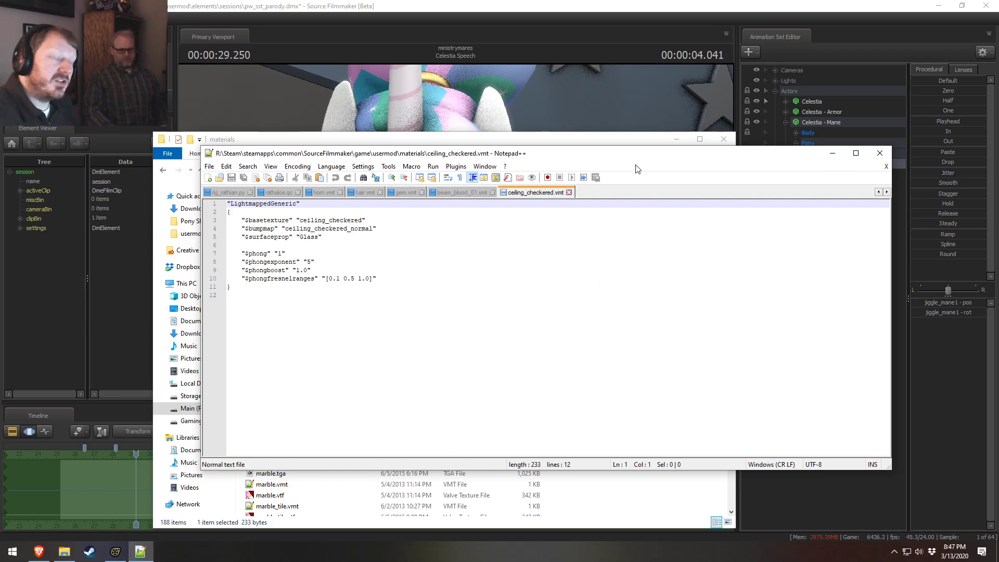
{"action": "double_click", "coordinate": [337, 220]}
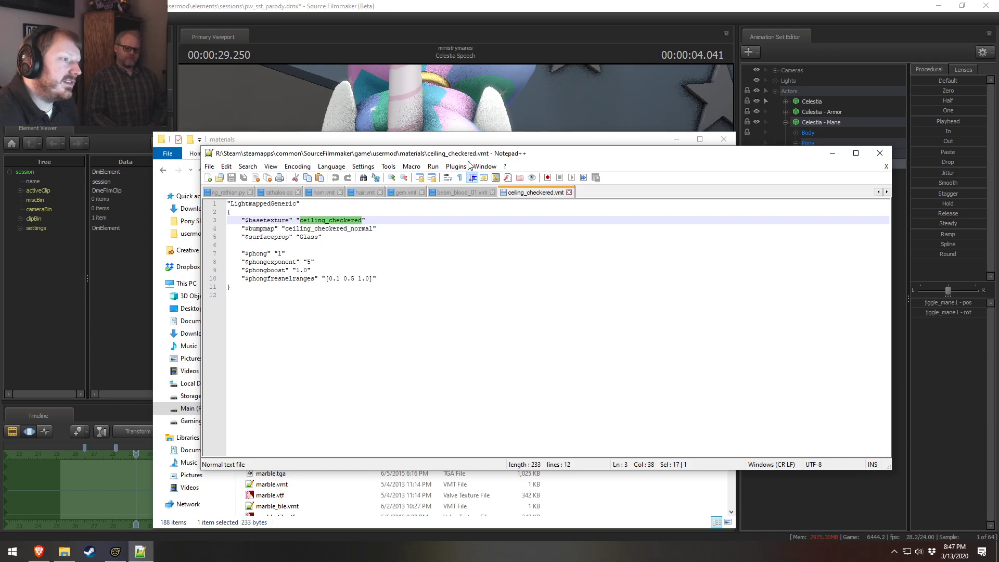
{"action": "left_click_drag", "start_coordinate": [432, 152], "coordinate": [674, 162]}
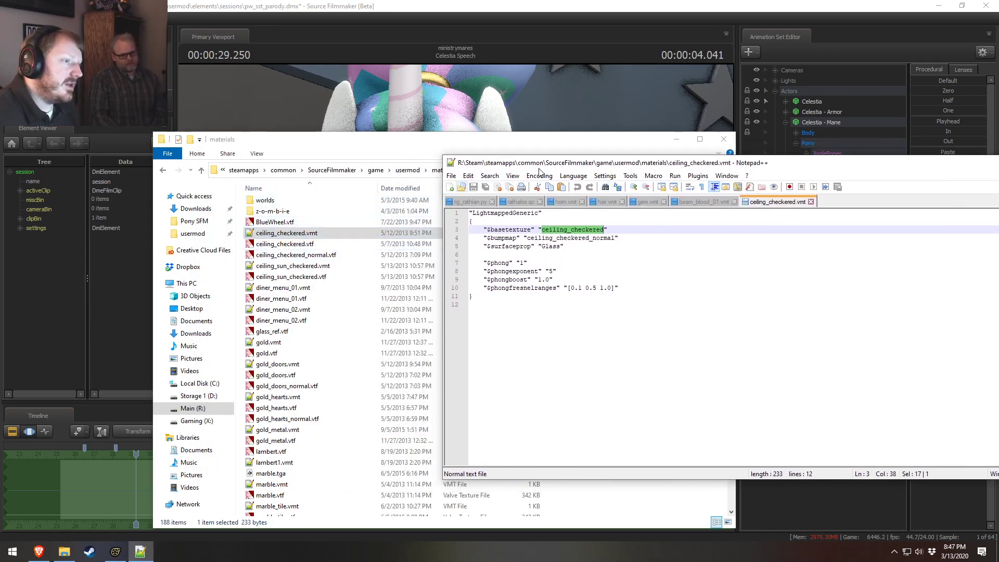
Step: Move the editor around over the file list, close ceiling_checkered.vmt's window, and select ceiling_checkered.vtf in the materials folder
{"action": "left_click_drag", "start_coordinate": [559, 164], "coordinate": [378, 151]}
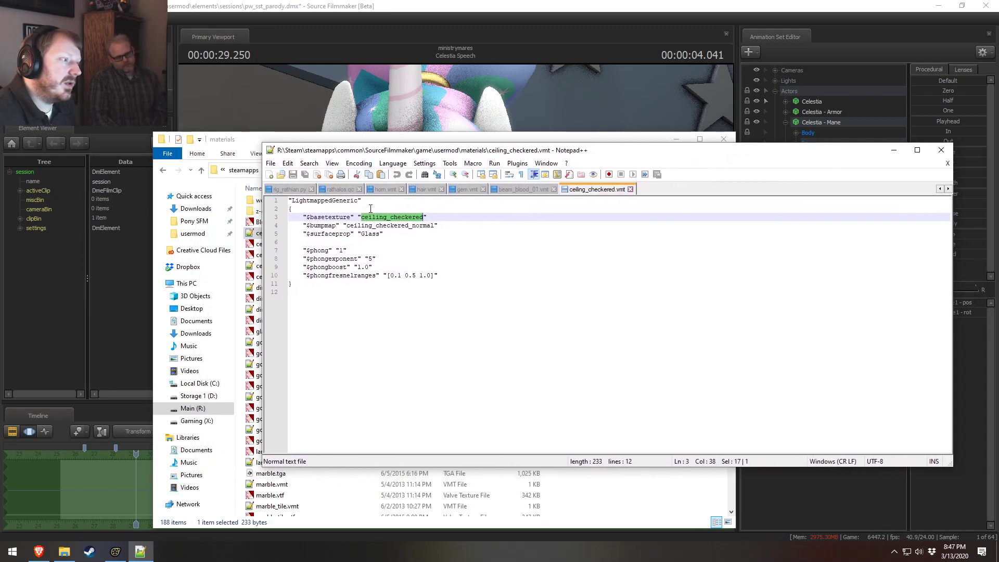
{"action": "left_click", "coordinate": [425, 217]}
{"action": "left_click_drag", "start_coordinate": [425, 151], "coordinate": [480, 147]}
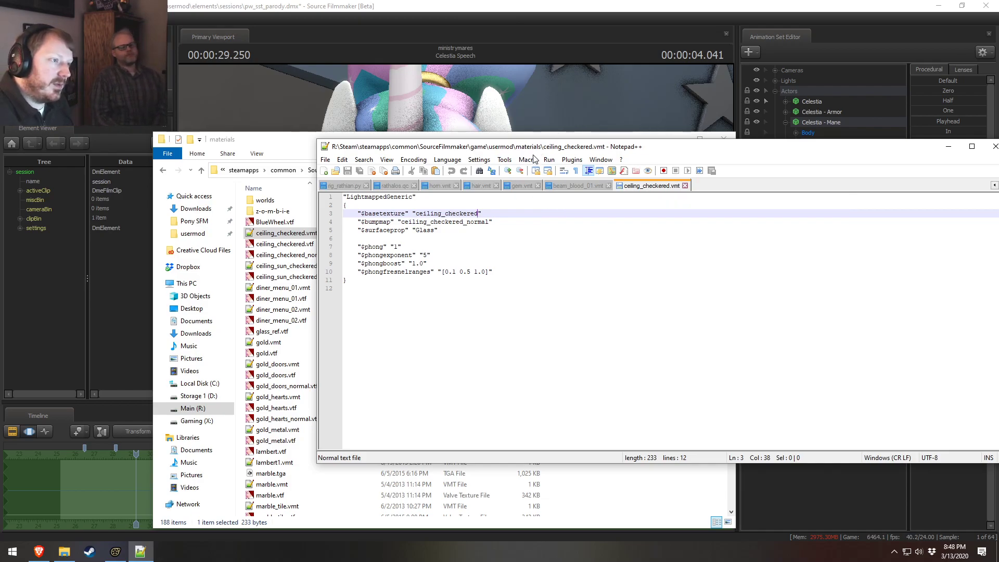
{"action": "left_click", "coordinate": [995, 146]}
{"action": "left_click", "coordinate": [388, 243]}
Step: Go into the world\building subfolder of materials and open rockwall_01.vmt in Notepad++
{"action": "scroll", "coordinate": [387, 249], "scroll_direction": "up", "scroll_amount": 3}
{"action": "scroll", "coordinate": [387, 249], "scroll_direction": "up", "scroll_amount": 3}
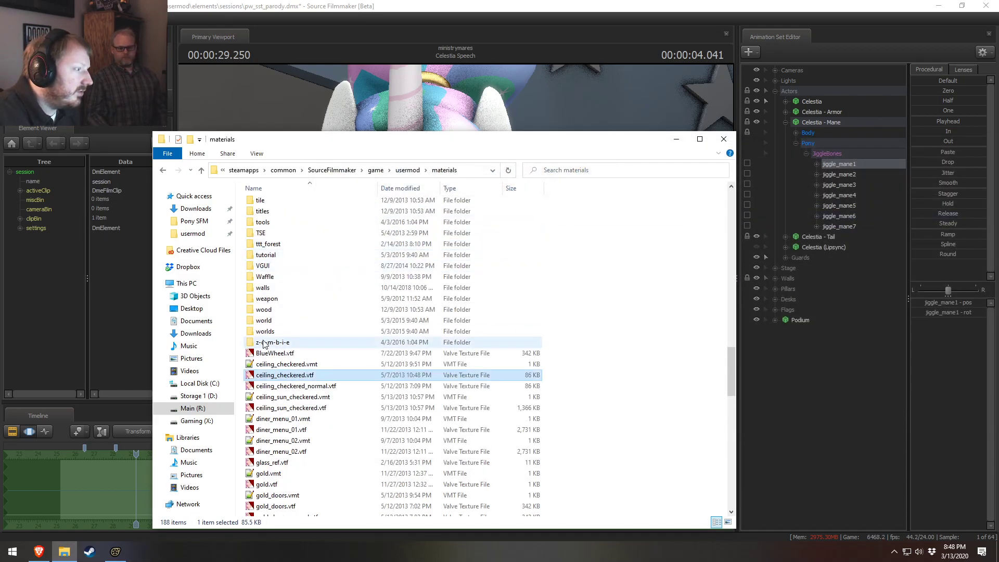
{"action": "double_click", "coordinate": [288, 320]}
{"action": "double_click", "coordinate": [273, 203]}
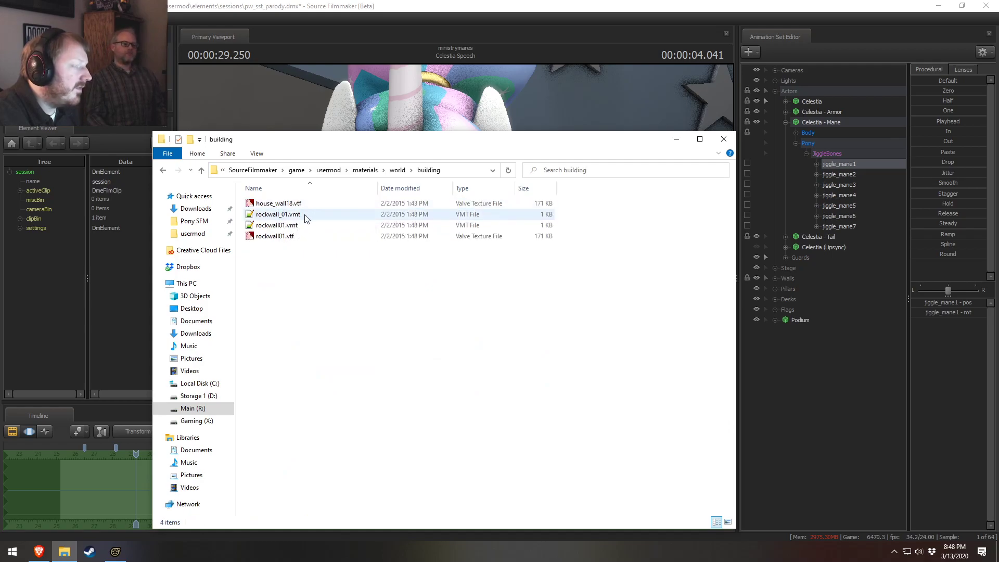
{"action": "double_click", "coordinate": [289, 215]}
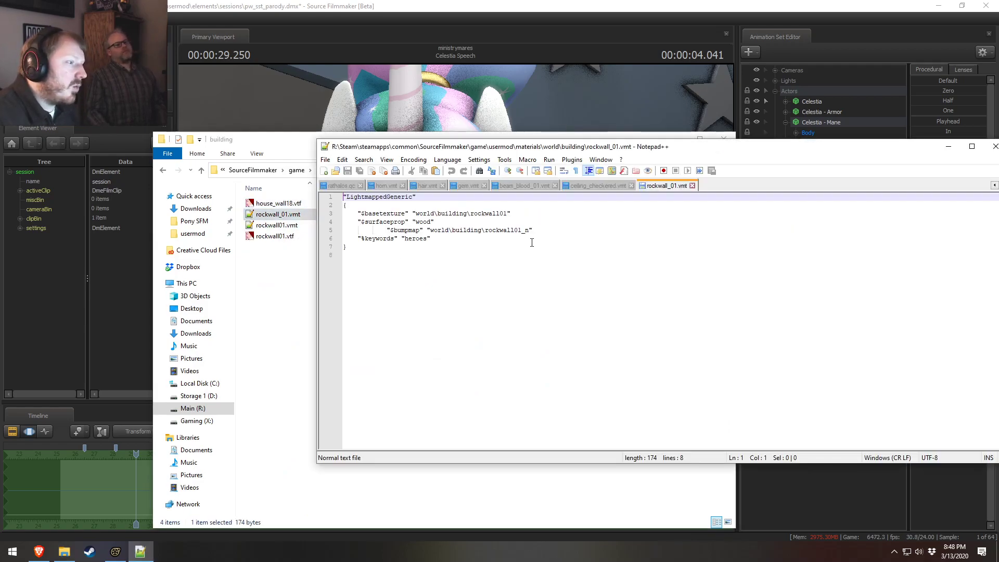
Step: Highlight the world\building\ path and the rockwall01 name in the $basetexture value, moving the editor aside to uncover the folder's files
{"action": "double_click", "coordinate": [425, 214]}
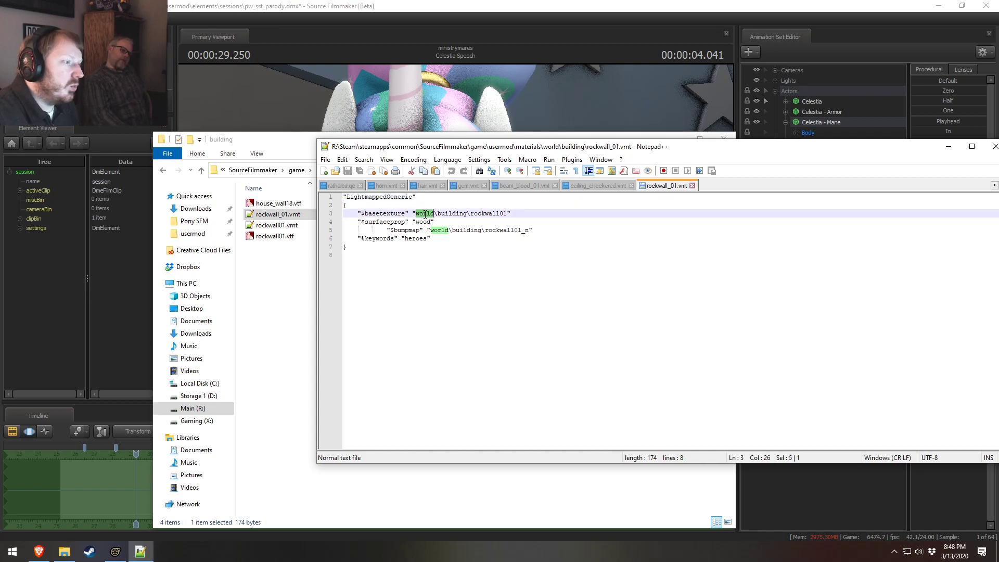
{"action": "double_click", "coordinate": [489, 214]}
{"action": "left_click_drag", "start_coordinate": [542, 151], "coordinate": [601, 200]}
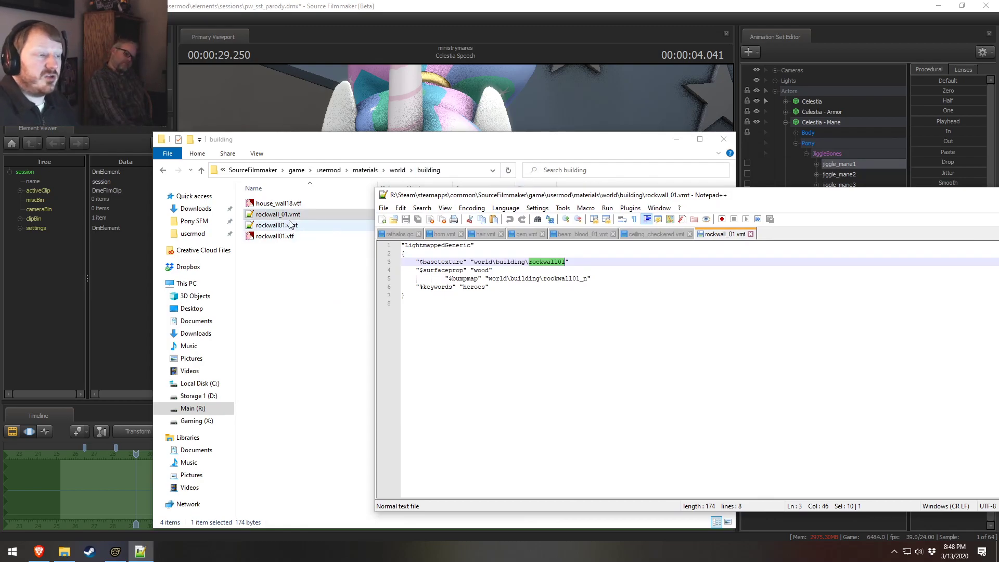
{"action": "left_click", "coordinate": [473, 262]}
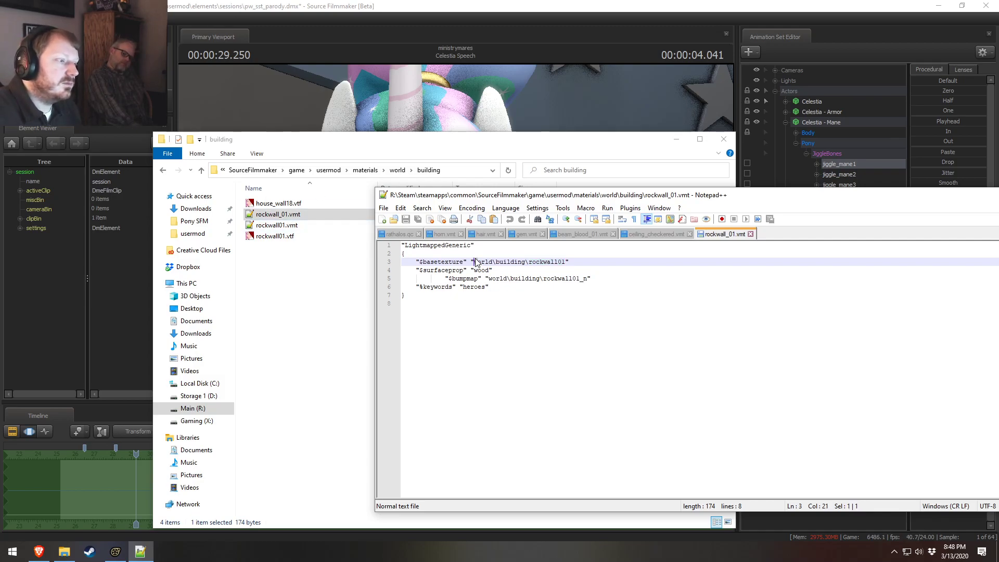
{"action": "left_click_drag", "start_coordinate": [474, 262], "coordinate": [530, 266]}
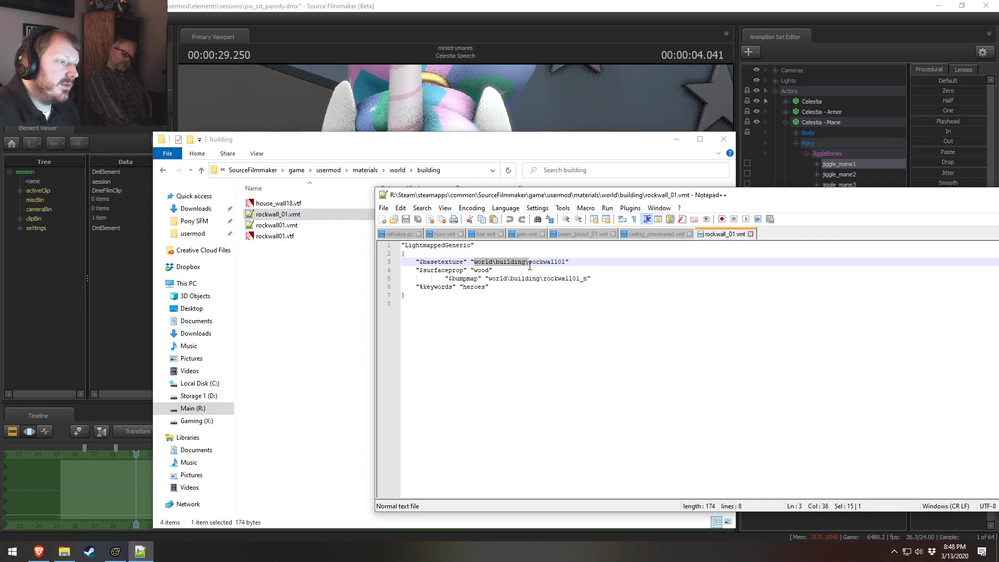
{"action": "left_click", "coordinate": [550, 279]}
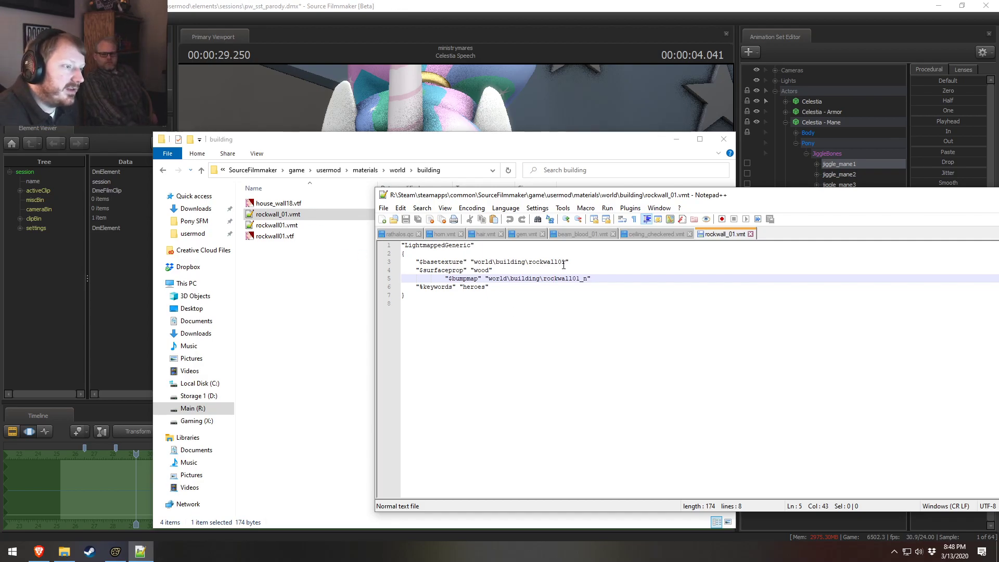
Step: Try removing the world\building\ path from the $basetexture value and undo the deletion
{"action": "left_click_drag", "start_coordinate": [529, 261], "coordinate": [475, 260]}
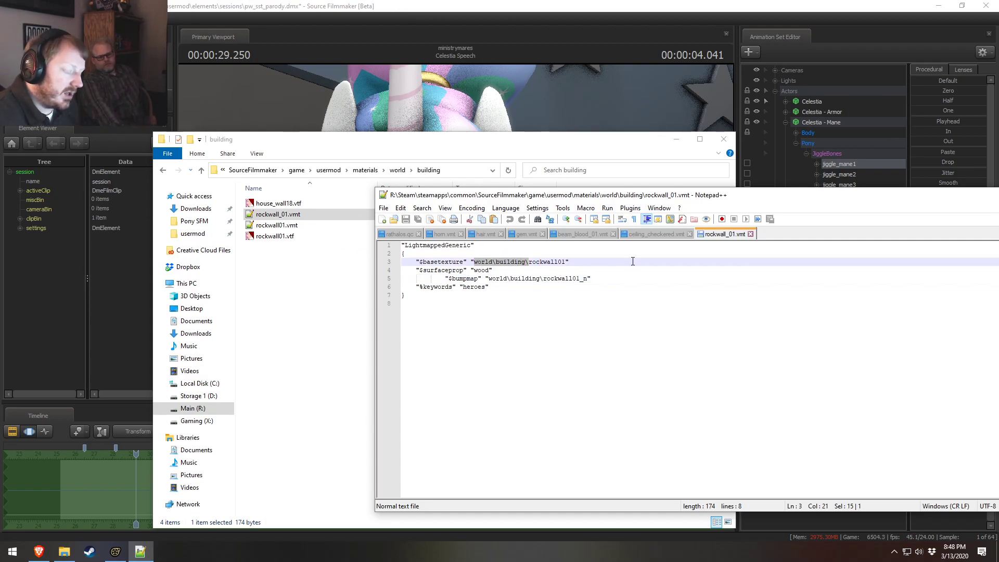
{"action": "key", "text": "Delete"}
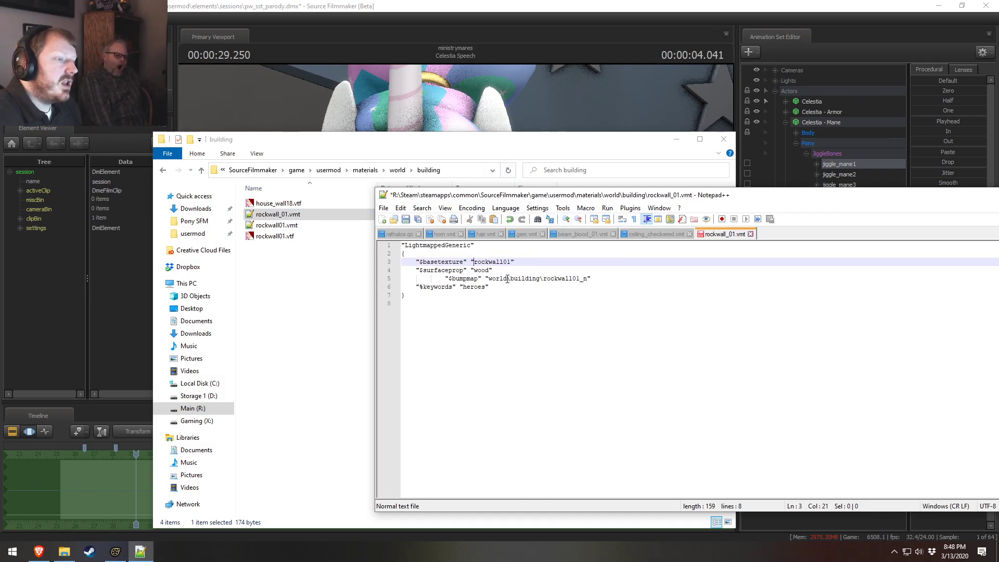
{"action": "key", "text": "ctrl+z"}
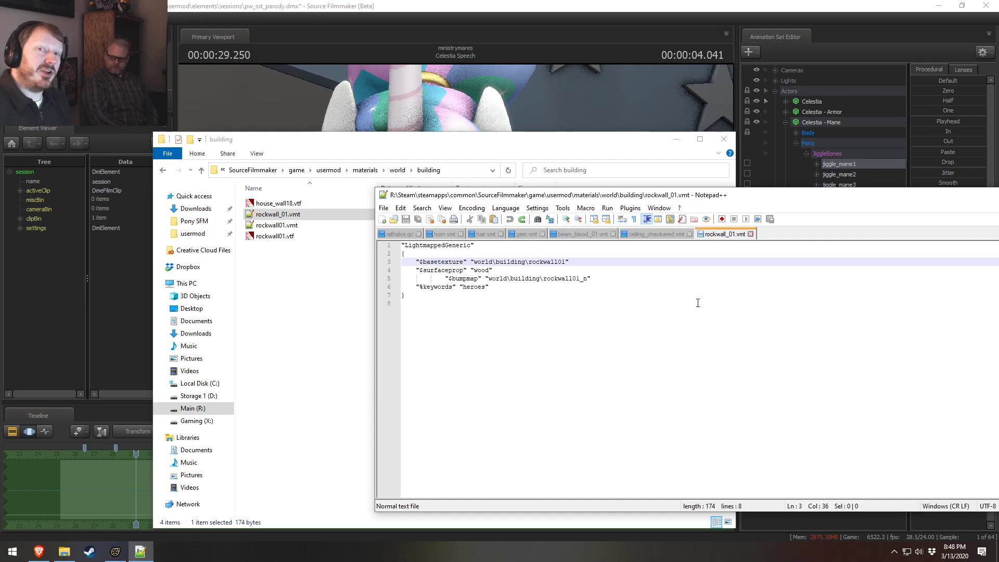
Step: Switch to File Explorer, go up to the SourceFilmmaker game folder, and open the materials folder inside episodic
{"action": "left_click", "coordinate": [398, 140]}
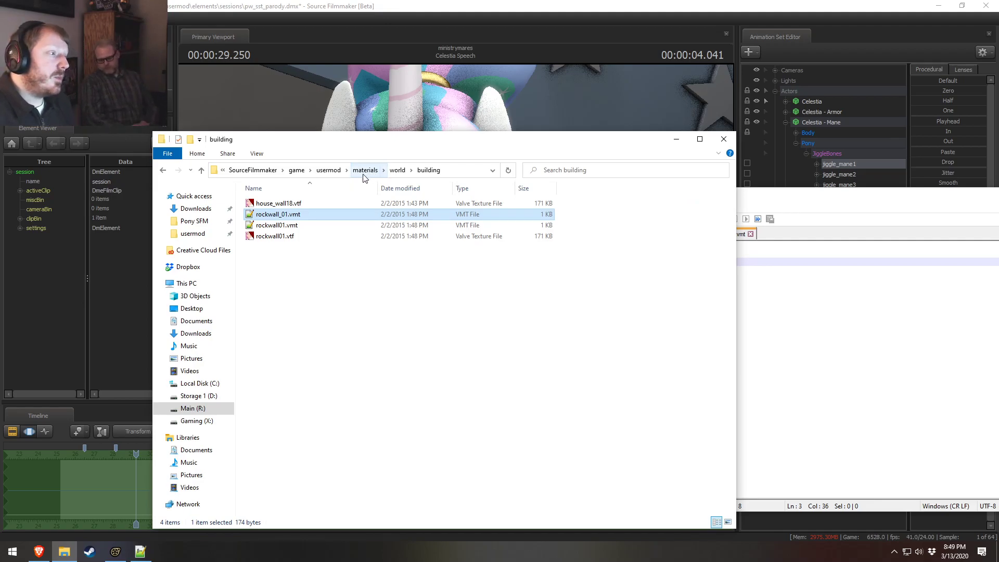
{"action": "left_click", "coordinate": [296, 170]}
{"action": "double_click", "coordinate": [302, 291]}
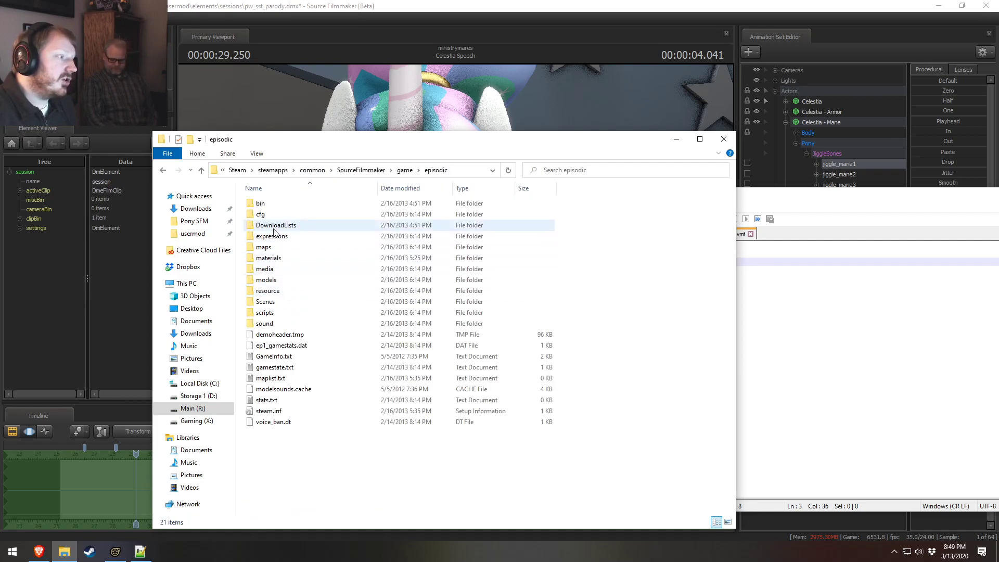
{"action": "double_click", "coordinate": [269, 258]}
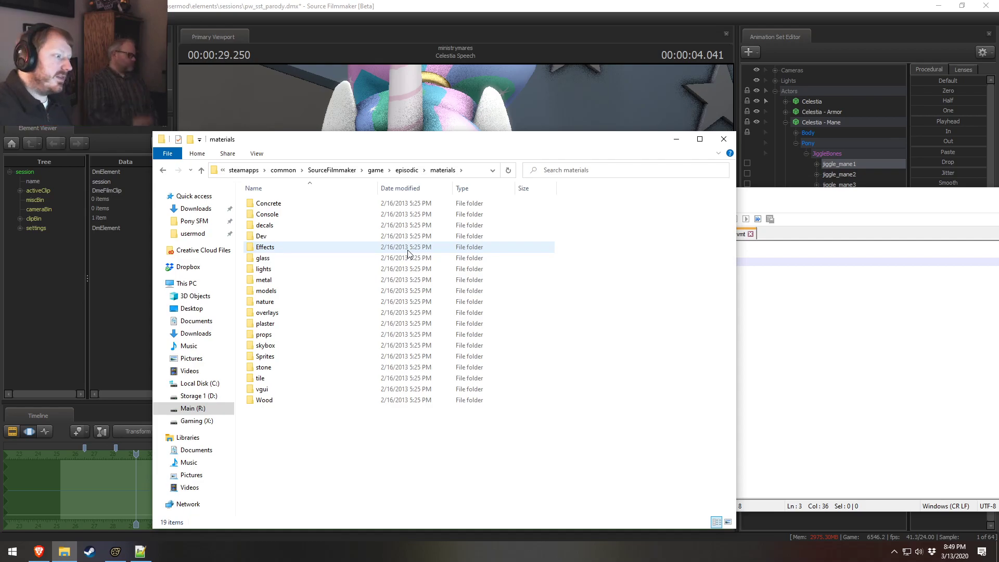
Step: Go to the usermod folder and open gameinfo.txt at its SearchPaths section
{"action": "left_click", "coordinate": [194, 221]}
{"action": "left_click", "coordinate": [192, 234]}
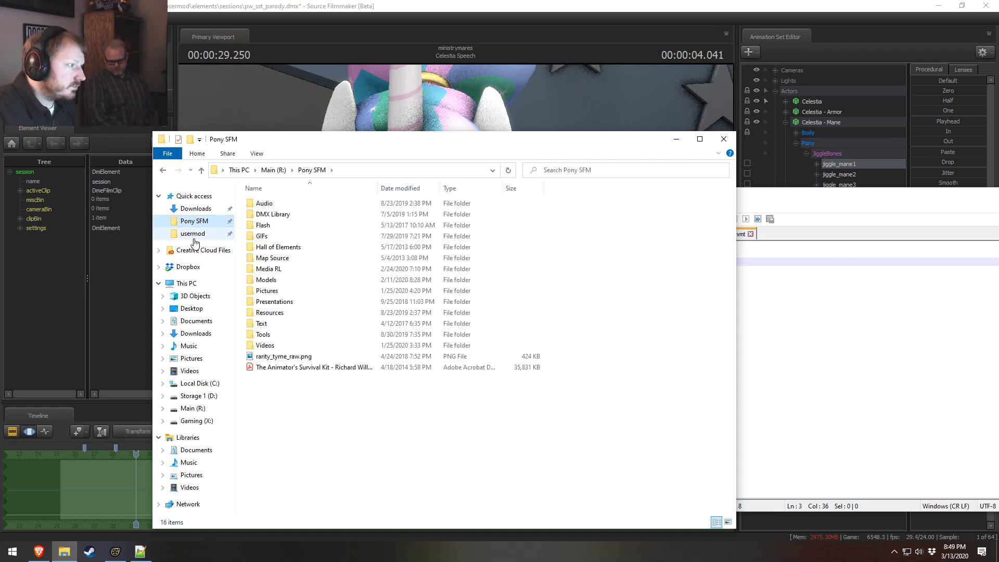
{"action": "double_click", "coordinate": [313, 304]}
{"action": "scroll", "coordinate": [311, 306], "scroll_direction": "down", "scroll_amount": 8}
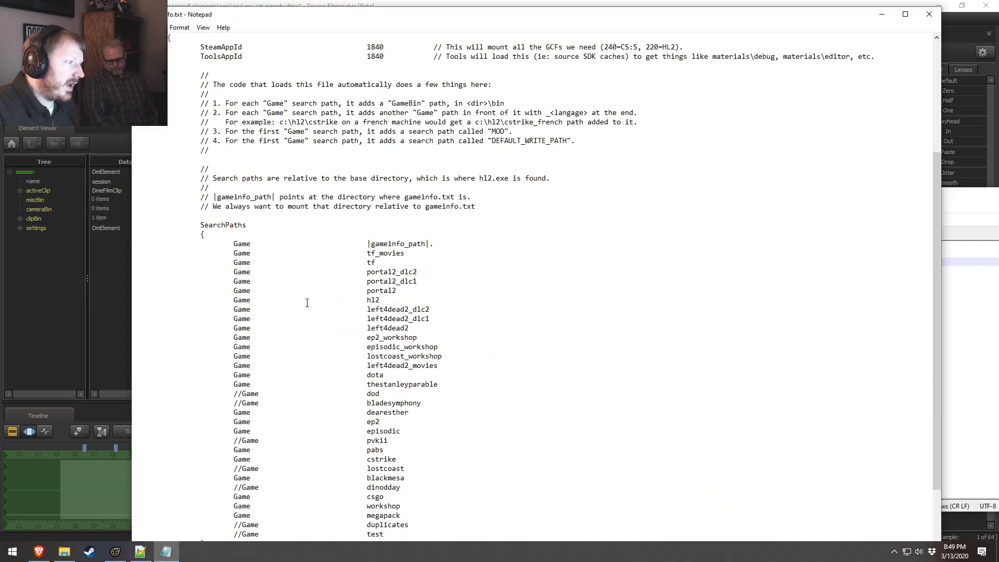
Step: Highlight the SearchPaths list in gameinfo.txt and individual entries such as tf, portal2_dlc1, left4dead2_dlc1, episodic_workshop and lostcoast_workshop
{"action": "left_click_drag", "start_coordinate": [244, 189], "coordinate": [384, 479]}
{"action": "left_click", "coordinate": [398, 451]}
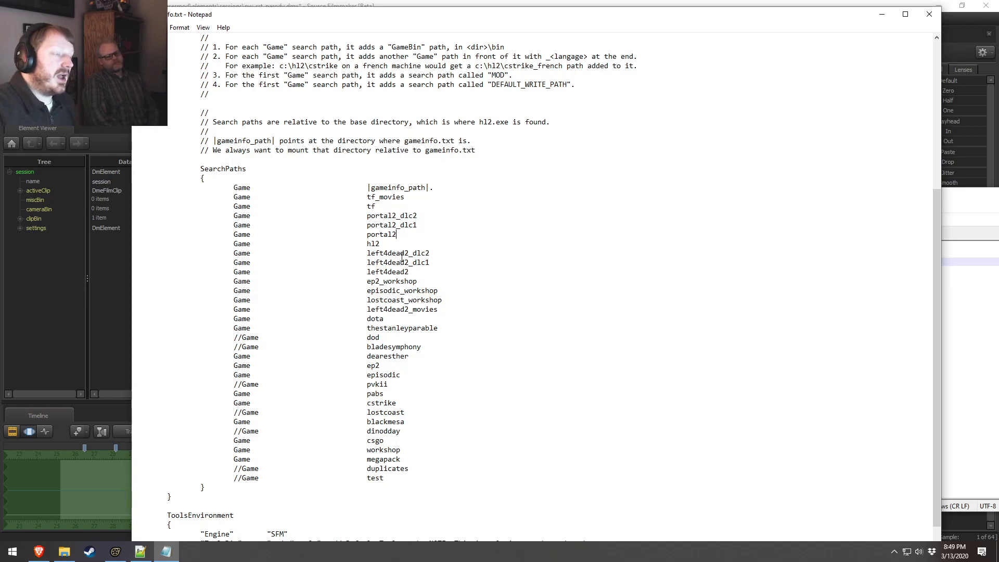
{"action": "left_click_drag", "start_coordinate": [229, 207], "coordinate": [389, 210]}
{"action": "left_click_drag", "start_coordinate": [235, 227], "coordinate": [384, 233]}
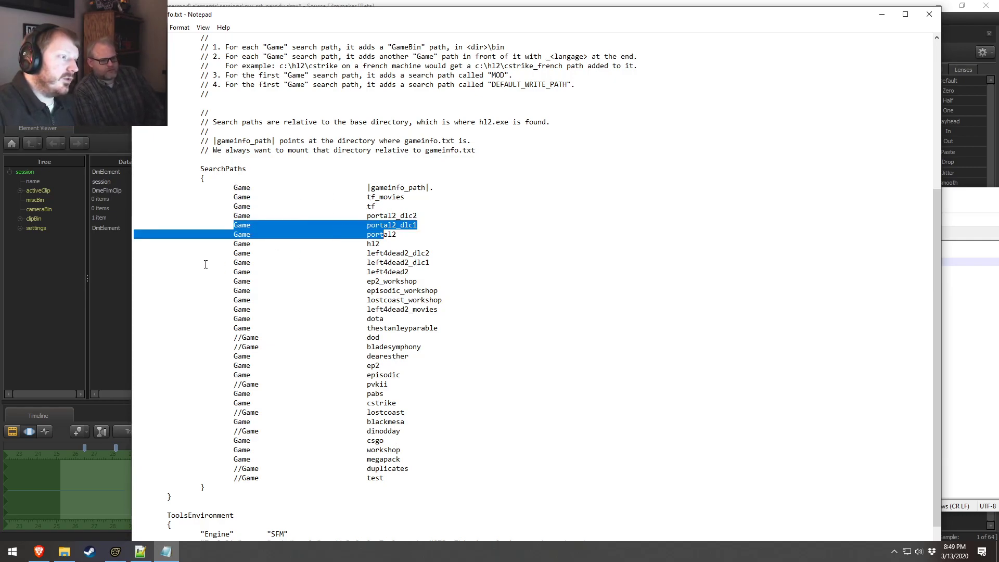
{"action": "left_click_drag", "start_coordinate": [206, 263], "coordinate": [413, 264]}
{"action": "left_click_drag", "start_coordinate": [232, 293], "coordinate": [464, 299]}
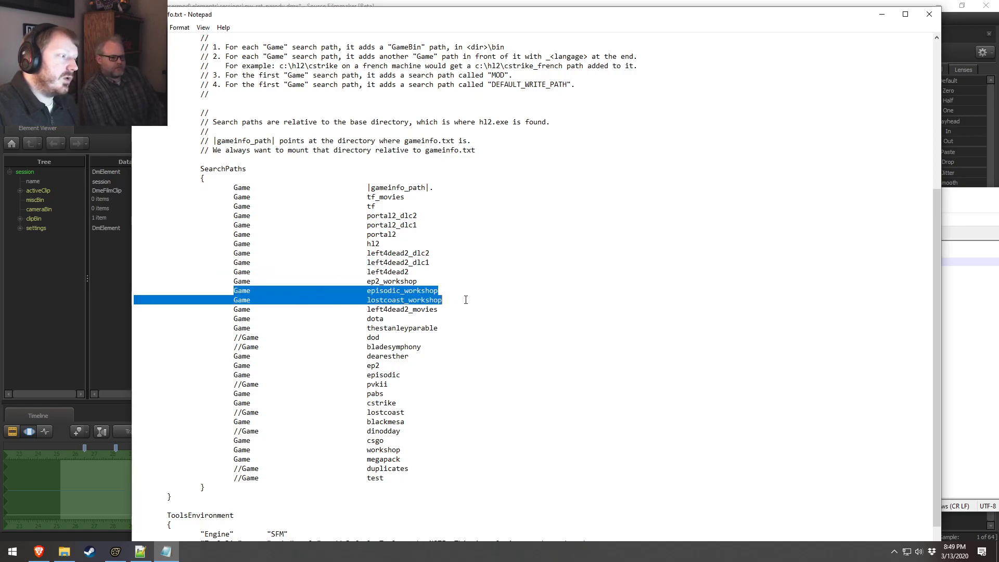
{"action": "left_click", "coordinate": [417, 293]}
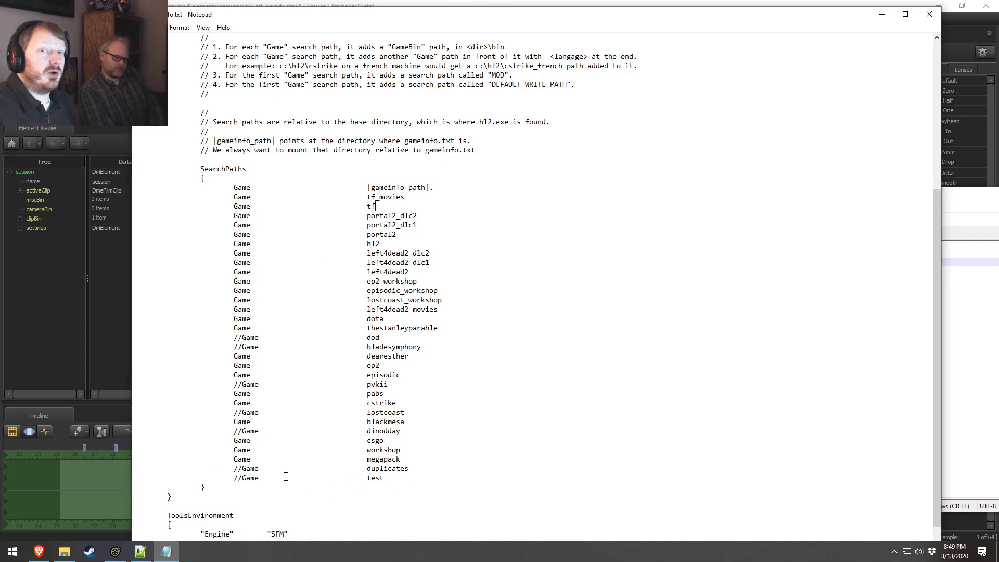
Step: Minimize gameinfo.txt, switch to Source Filmmaker, and toggle the viewport away from the Work Camera and back
{"action": "left_click", "coordinate": [874, 14]}
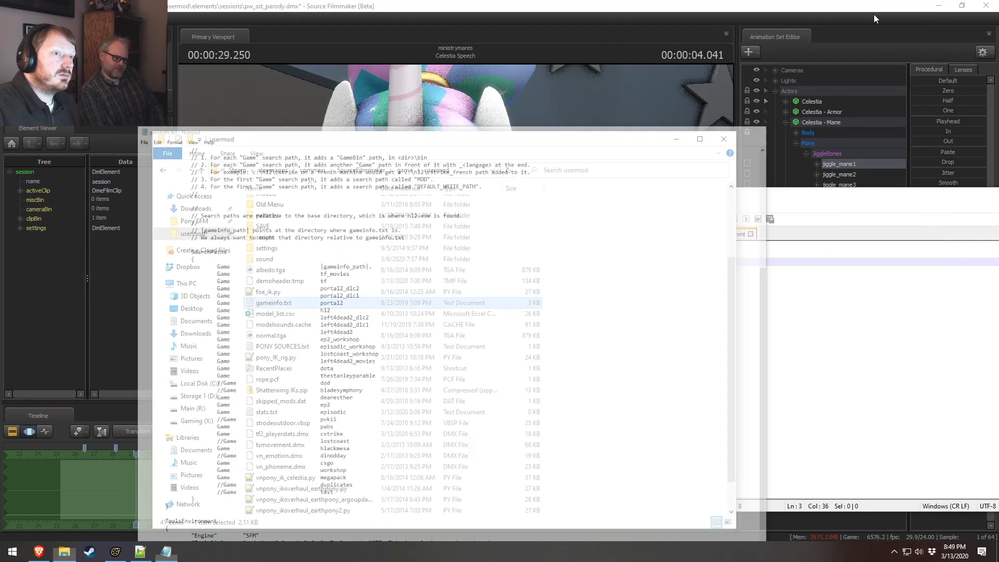
{"action": "left_click", "coordinate": [649, 4]}
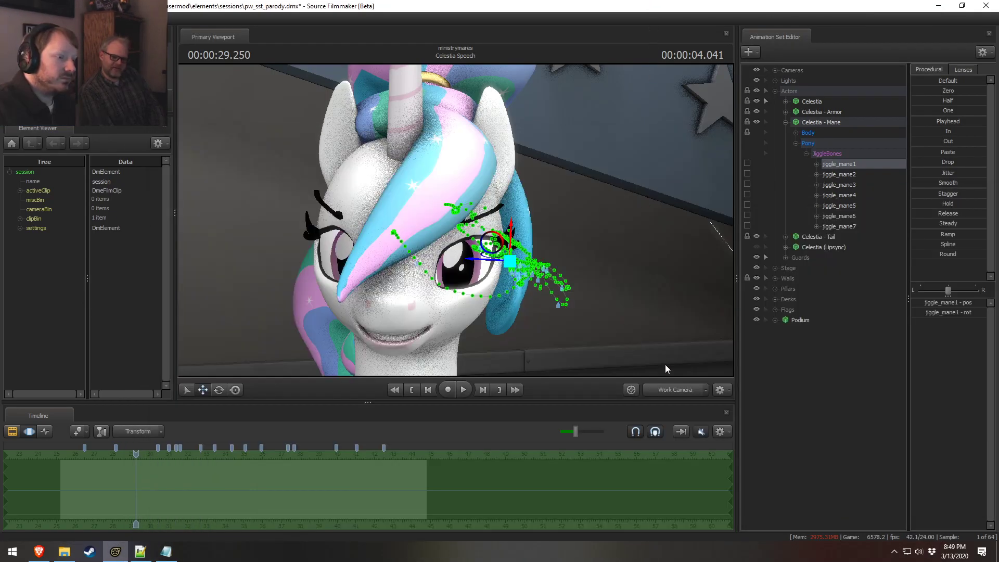
{"action": "left_click", "coordinate": [667, 387]}
{"action": "left_click", "coordinate": [678, 390]}
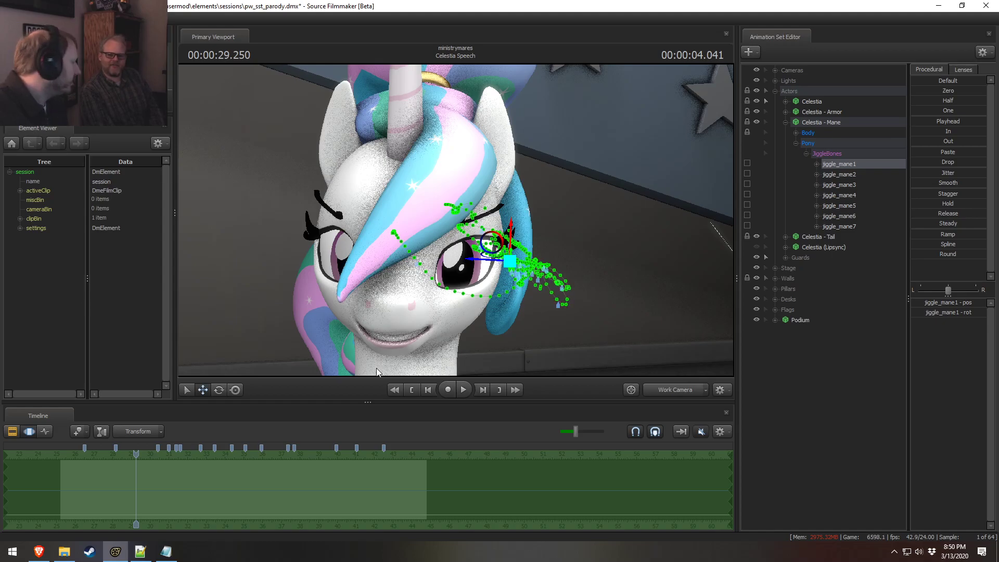
Step: Reopen gameinfo.txt from the usermod folder and highlight the search paths from |gameinfo_path| down to thestanleyparable to examine their order
{"action": "left_click", "coordinate": [64, 550]}
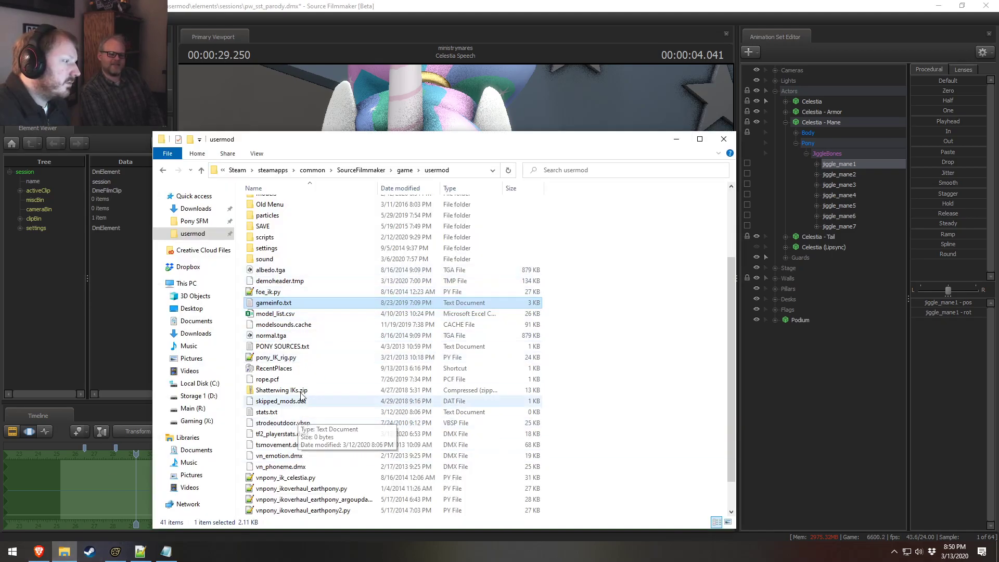
{"action": "double_click", "coordinate": [273, 302]}
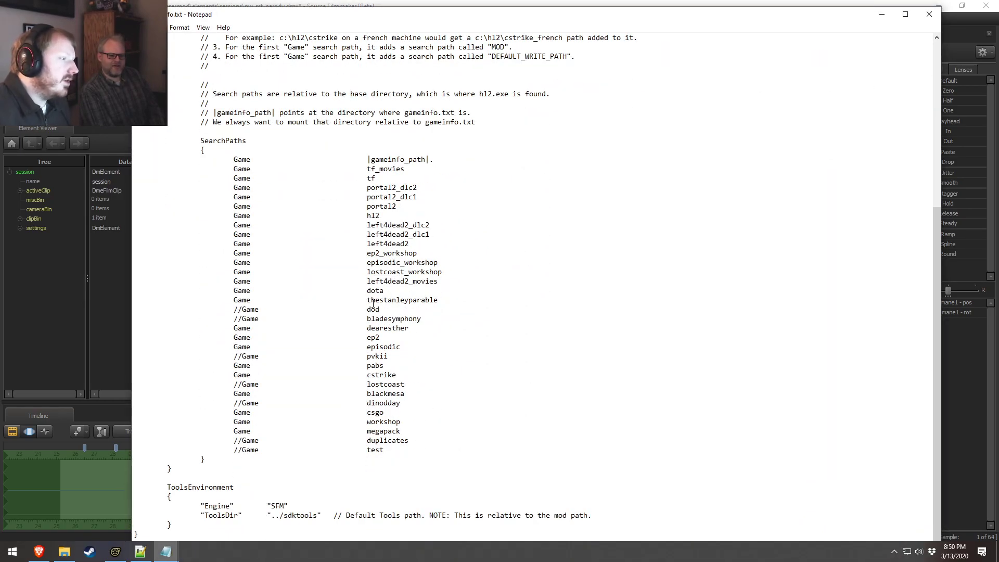
{"action": "left_click", "coordinate": [403, 403]}
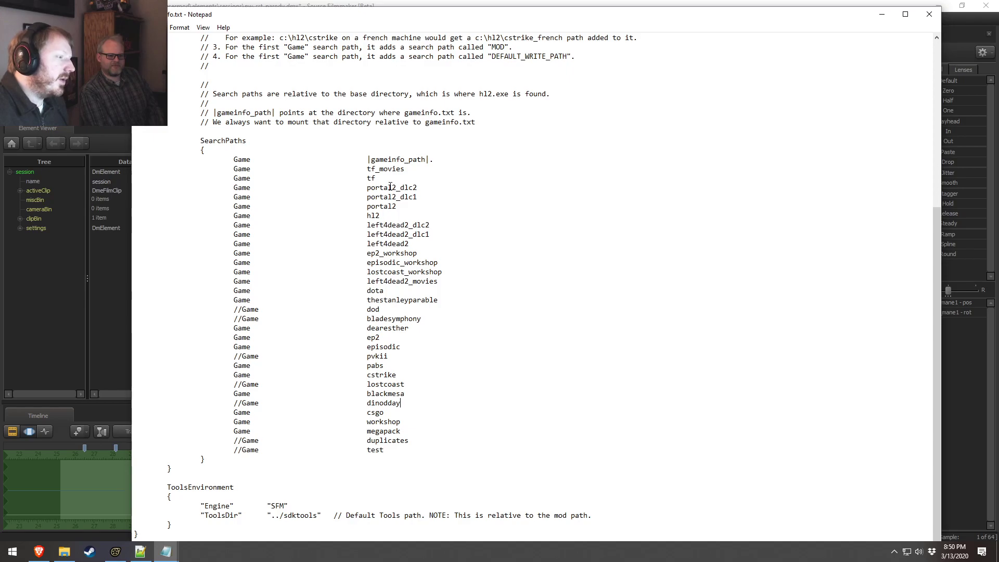
{"action": "left_click", "coordinate": [376, 197]}
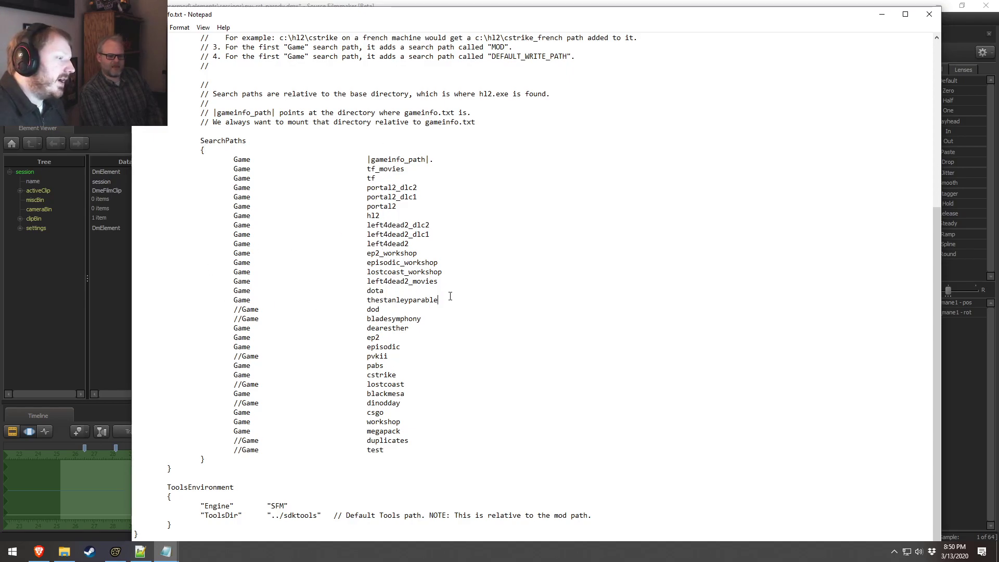
{"action": "left_click_drag", "start_coordinate": [448, 298], "coordinate": [209, 163]}
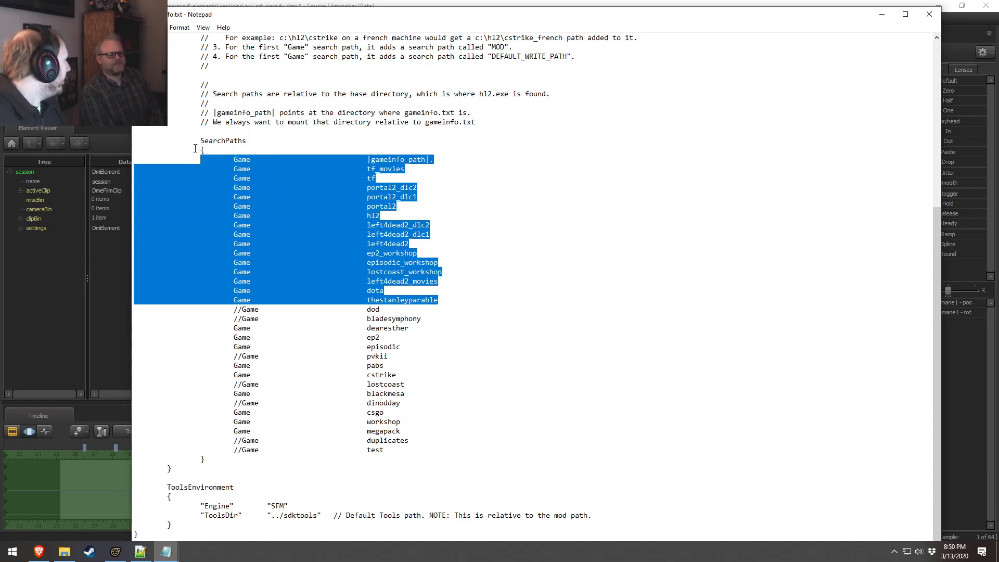
{"action": "left_click", "coordinate": [369, 309]}
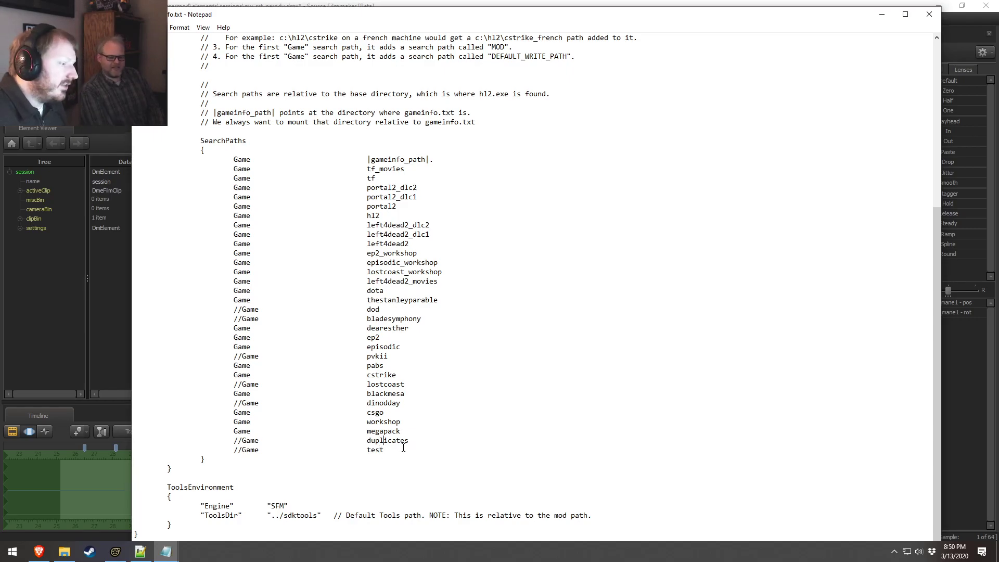
{"action": "left_click_drag", "start_coordinate": [403, 448], "coordinate": [425, 448]}
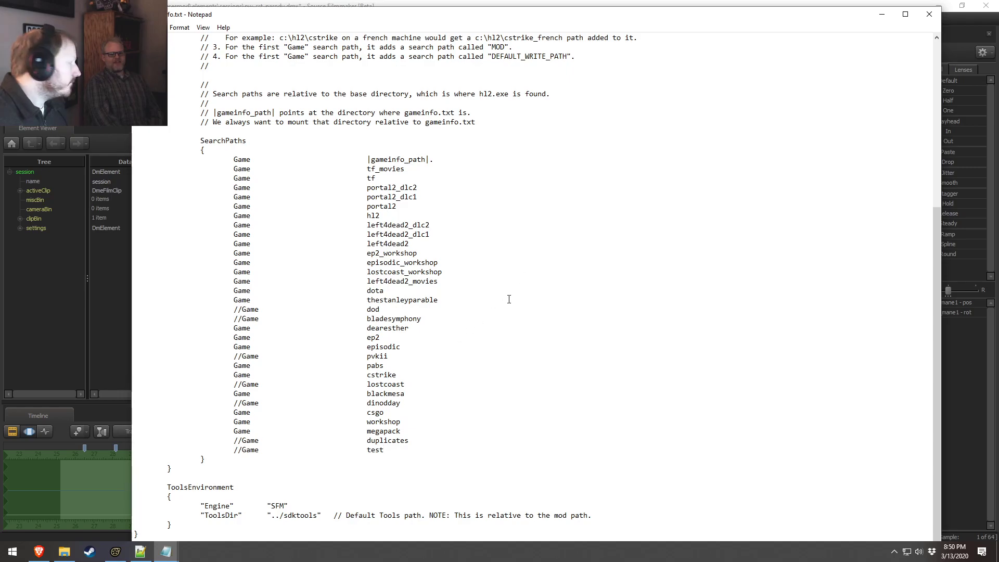
Step: Minimize gameinfo.txt, return to Source Filmmaker, and bring rockwall_01.vmt back up in Notepad++
{"action": "left_click", "coordinate": [881, 14]}
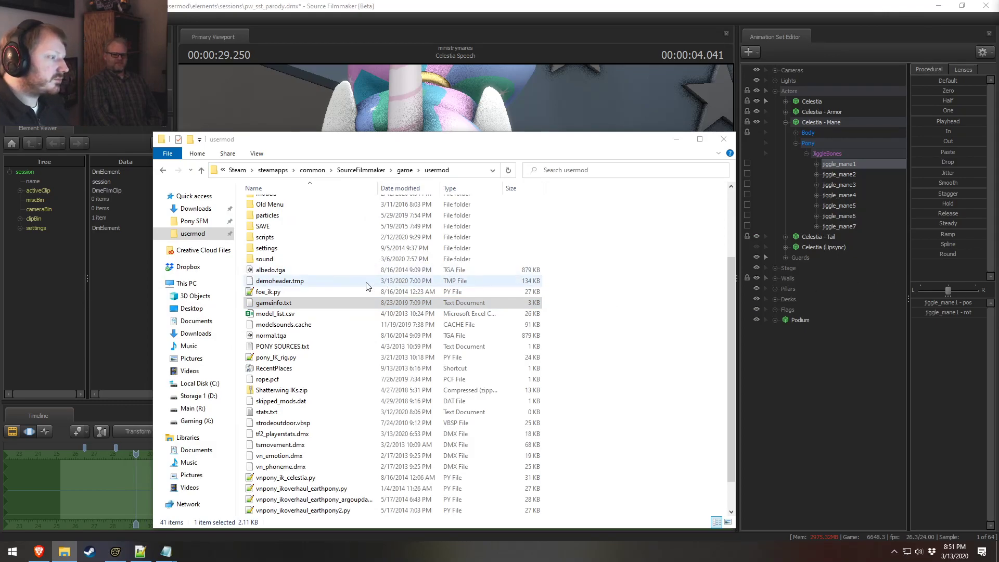
{"action": "left_click", "coordinate": [463, 5]}
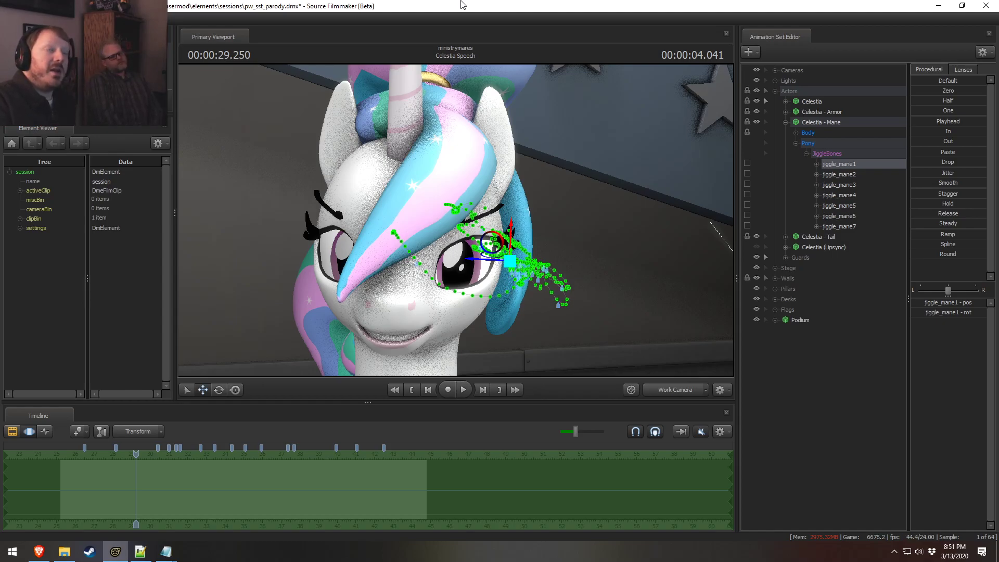
{"action": "left_click", "coordinate": [140, 551]}
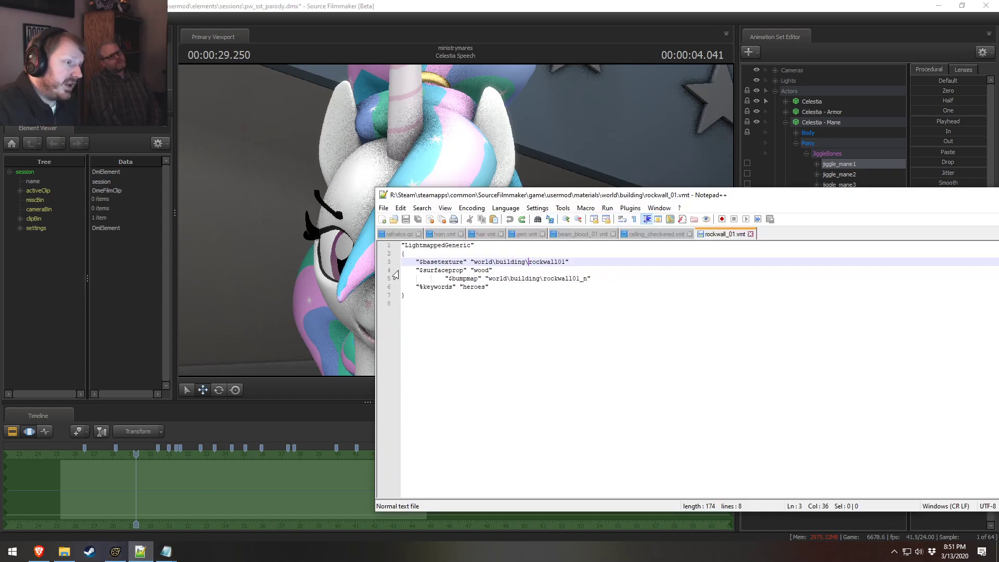
Step: Examine the $basetexture and $bumpmap paths in rockwall_01.vmt and reposition the Notepad++ window
{"action": "left_click", "coordinate": [525, 262]}
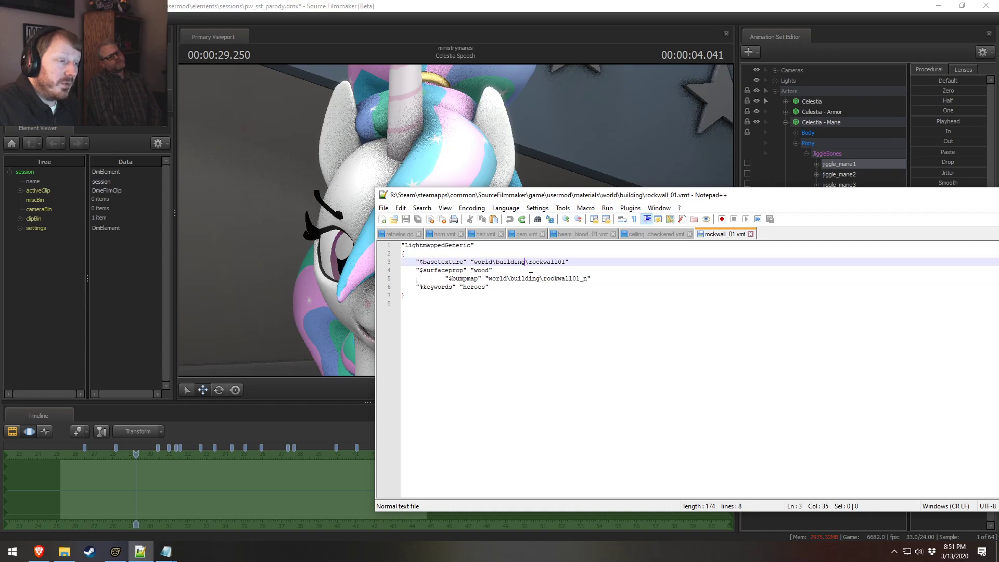
{"action": "left_click", "coordinate": [536, 279]}
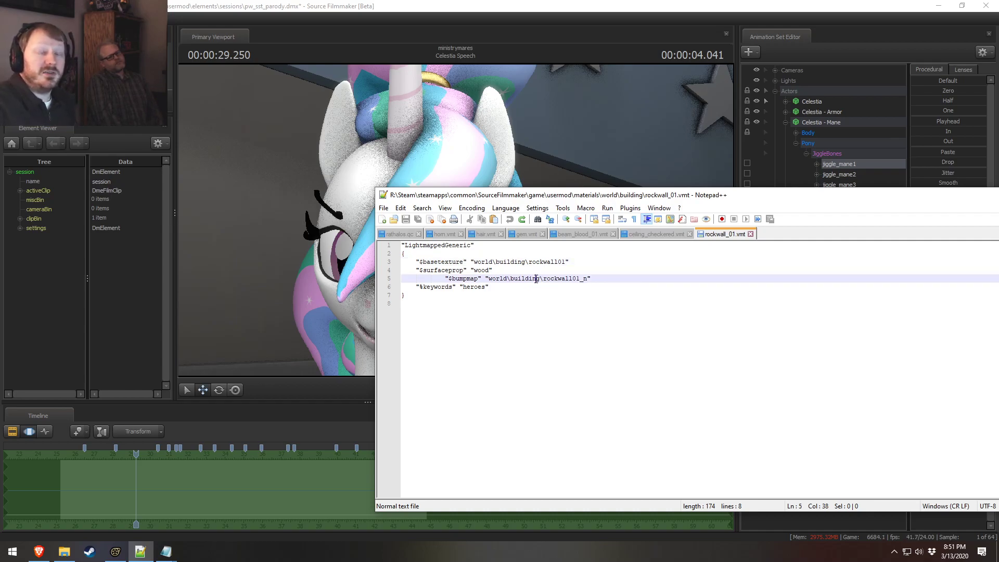
{"action": "left_click_drag", "start_coordinate": [723, 196], "coordinate": [530, 179]}
{"action": "left_click", "coordinate": [353, 254]}
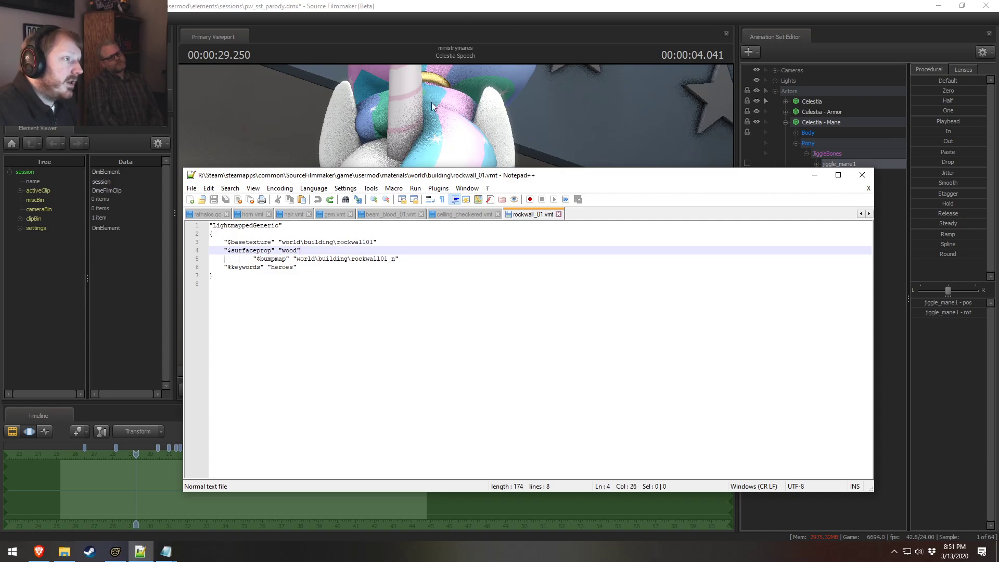
Step: Switch to Source Filmmaker and play the start of the speech through the Main Camera from about 25.9 seconds
{"action": "left_click", "coordinate": [474, 4]}
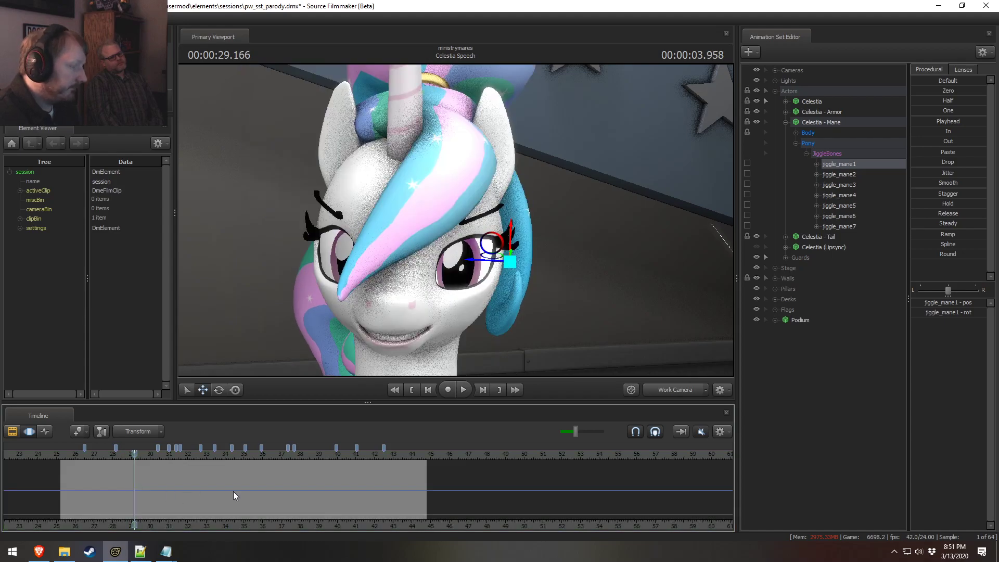
{"action": "left_click", "coordinate": [676, 390]}
{"action": "left_click", "coordinate": [72, 454]}
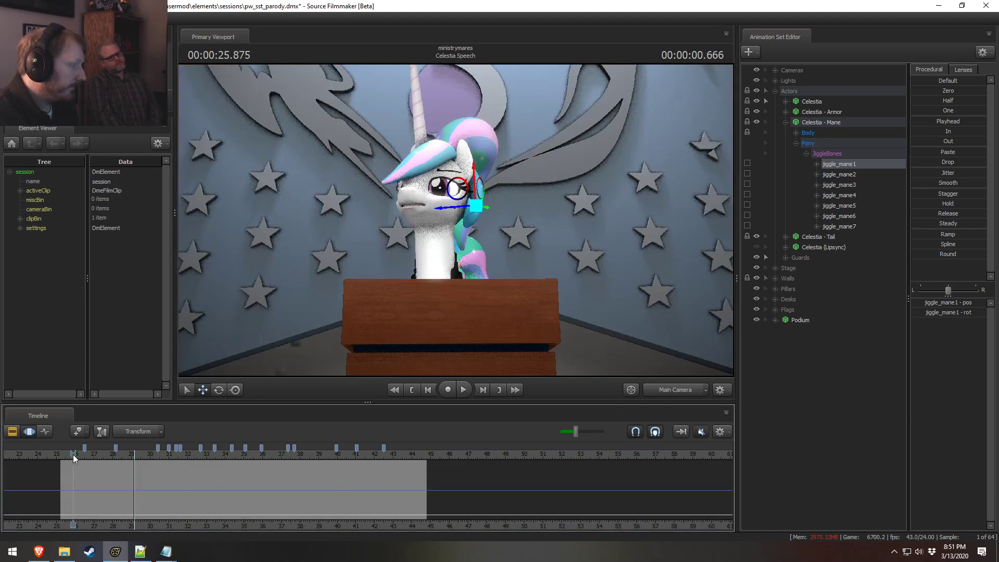
{"action": "key", "text": "space"}
{"action": "key", "text": "space"}
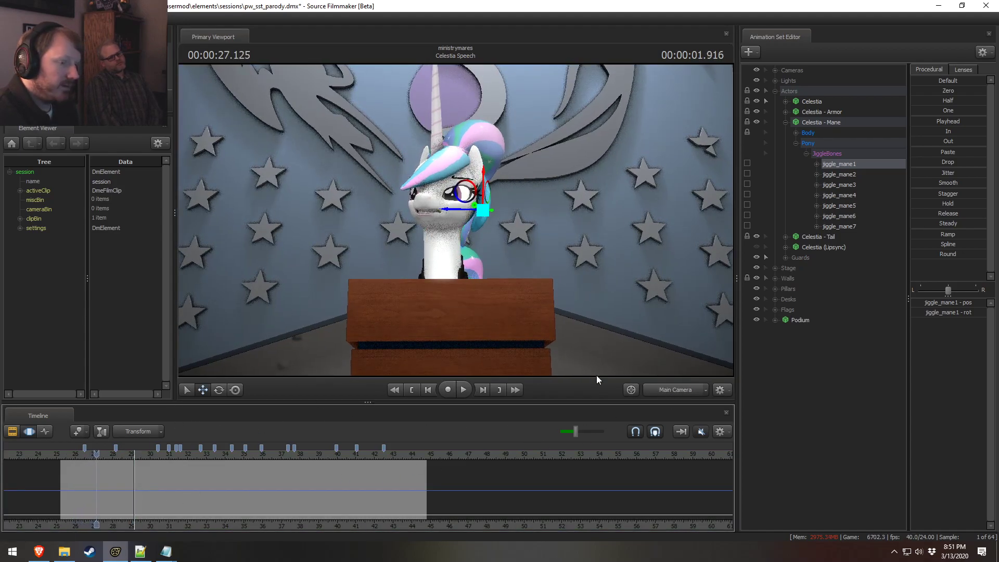
{"action": "key", "text": "ctrl"}
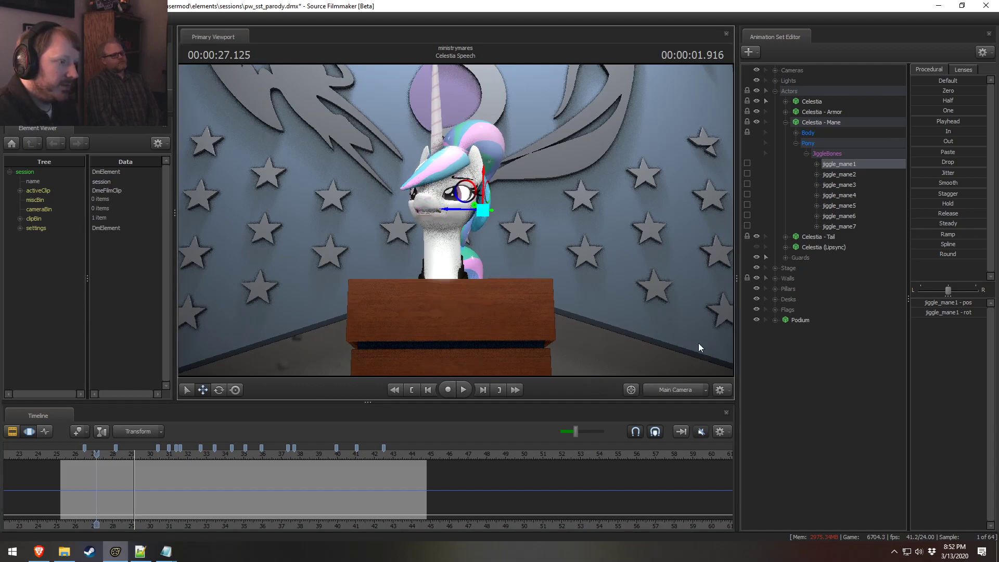
Step: Return to the Work Camera, extend the time selection over the whole timeline, and rotate jiggle_mane1 to adjust the side lock beside the eye
{"action": "left_click", "coordinate": [671, 390]}
{"action": "key", "text": "w"}
{"action": "left_click_drag", "start_coordinate": [455, 220], "coordinate": [505, 239]}
{"action": "key", "text": "e"}
{"action": "left_click", "coordinate": [344, 469]}
{"action": "key", "text": "ctrl+a"}
{"action": "key", "text": "w"}
{"action": "key", "text": "s"}
{"action": "left_click_drag", "start_coordinate": [535, 125], "coordinate": [524, 109]}
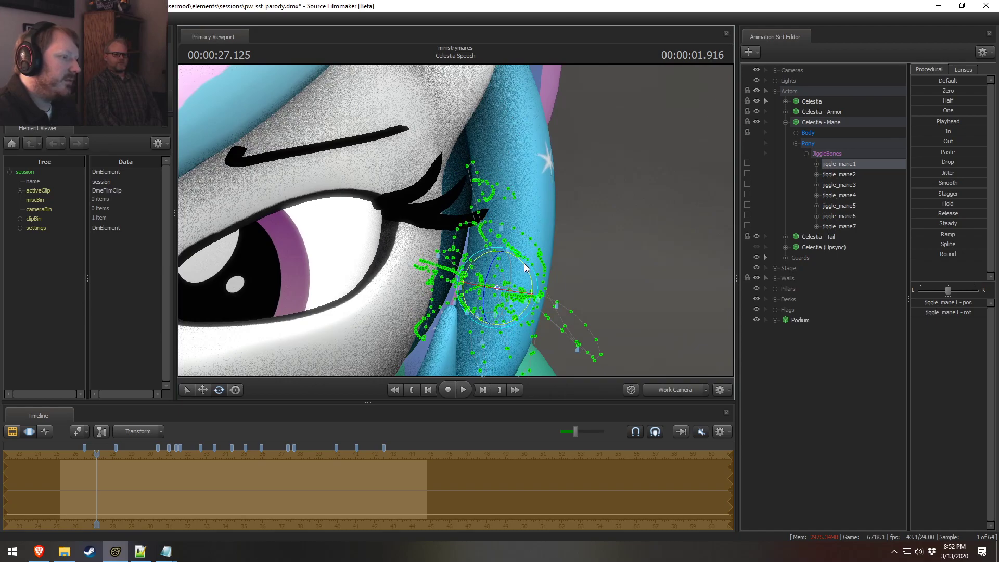
{"action": "left_click_drag", "start_coordinate": [523, 263], "coordinate": [549, 183]}
Step: Try to rotate jiggle_mane3 at the base of the ponytail, and undo the change
{"action": "key", "text": "s"}
{"action": "left_click_drag", "start_coordinate": [577, 130], "coordinate": [449, 217]}
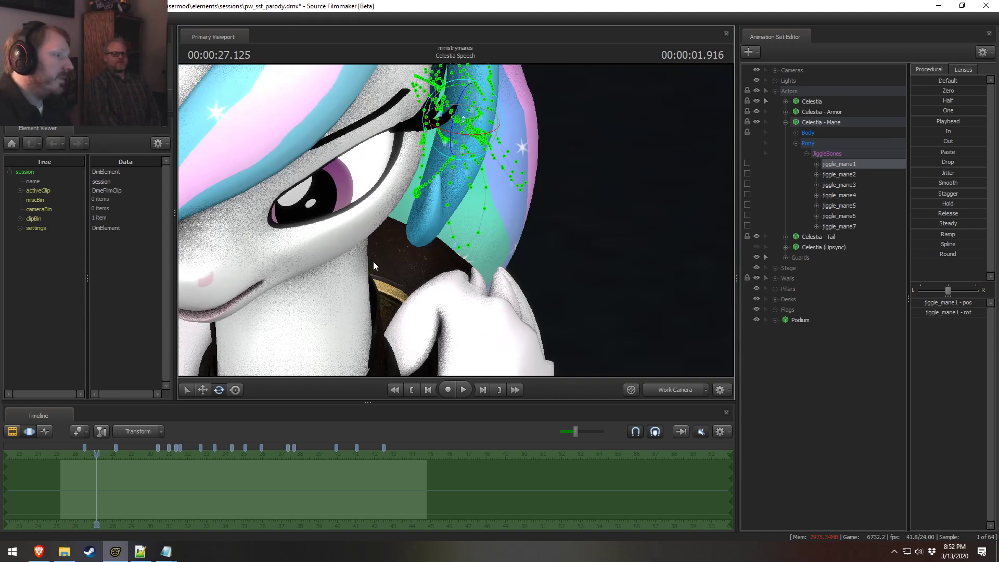
{"action": "left_click_drag", "start_coordinate": [374, 266], "coordinate": [514, 96]}
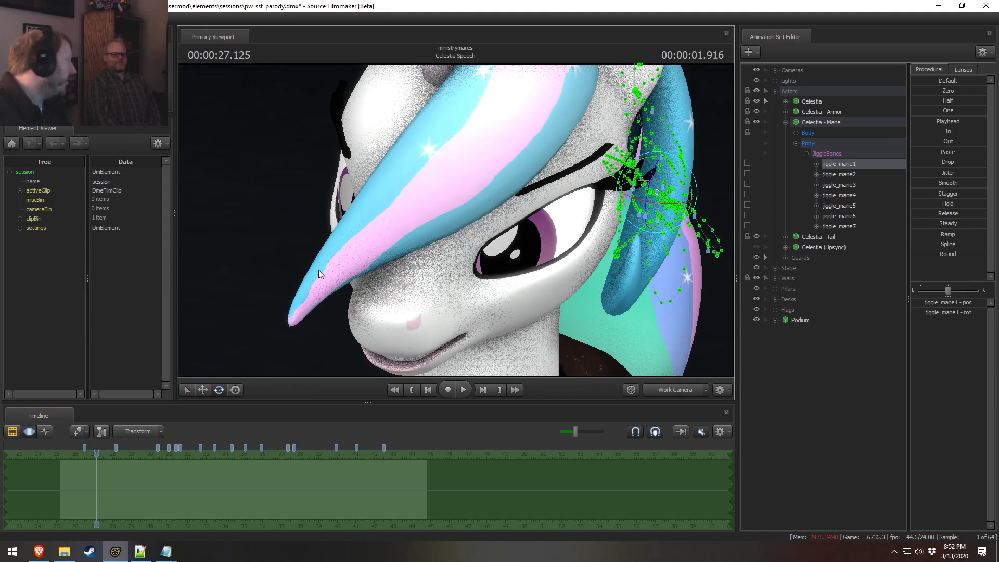
{"action": "left_click_drag", "start_coordinate": [318, 269], "coordinate": [218, 232]}
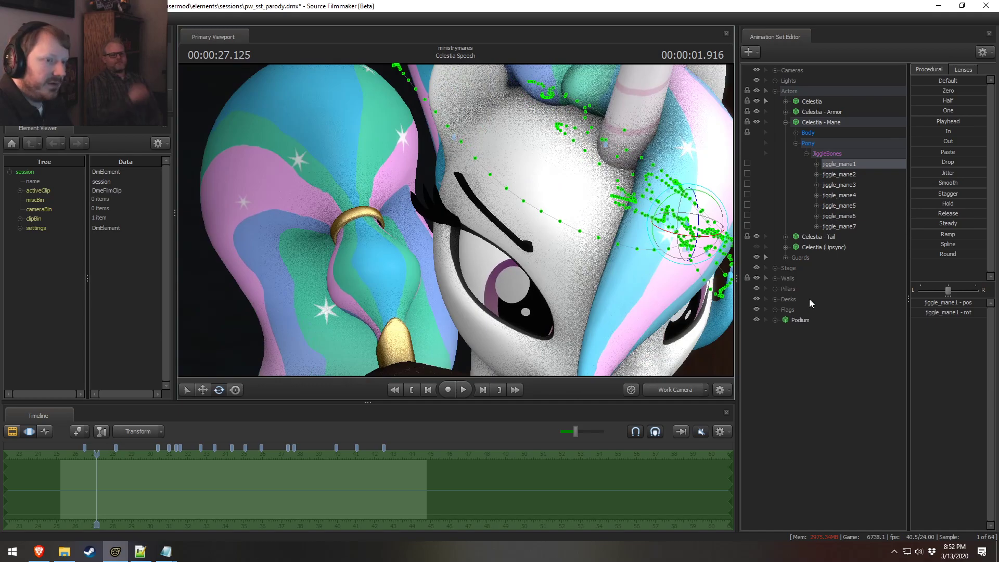
{"action": "left_click", "coordinate": [838, 185]}
{"action": "left_click_drag", "start_coordinate": [447, 208], "coordinate": [459, 139]}
{"action": "key", "text": "ctrl+z"}
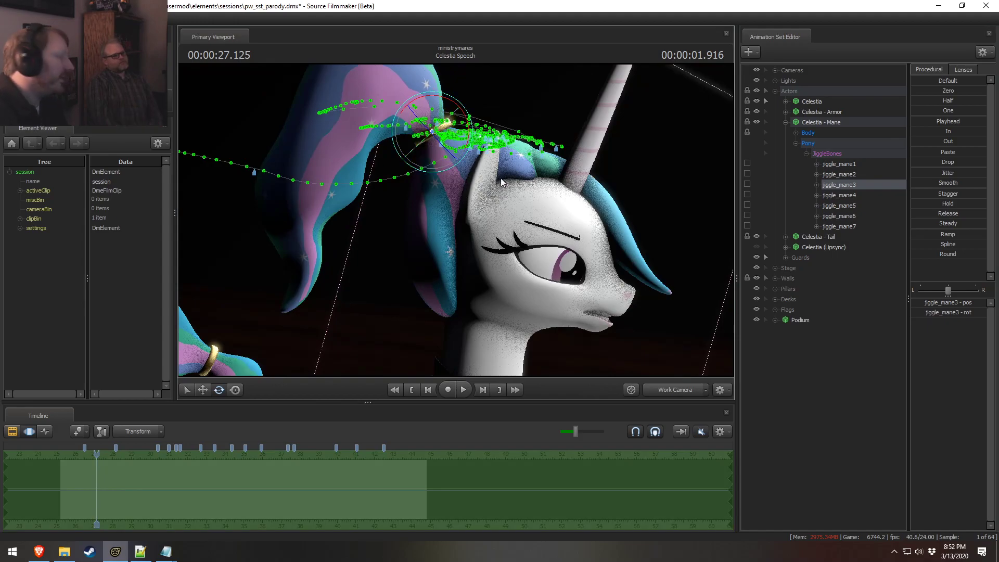
Step: Step through the jiggle bones from jiggle_mane4 to jiggle_mane7 to examine which part of the ponytail each one controls
{"action": "left_click_drag", "start_coordinate": [500, 178], "coordinate": [460, 191]}
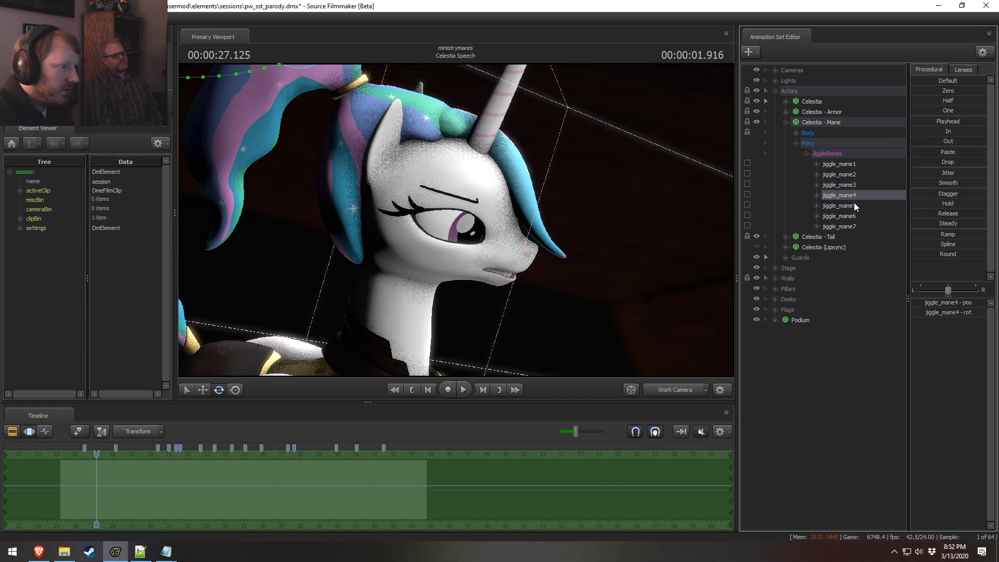
{"action": "left_click", "coordinate": [853, 215]}
{"action": "left_click", "coordinate": [849, 226]}
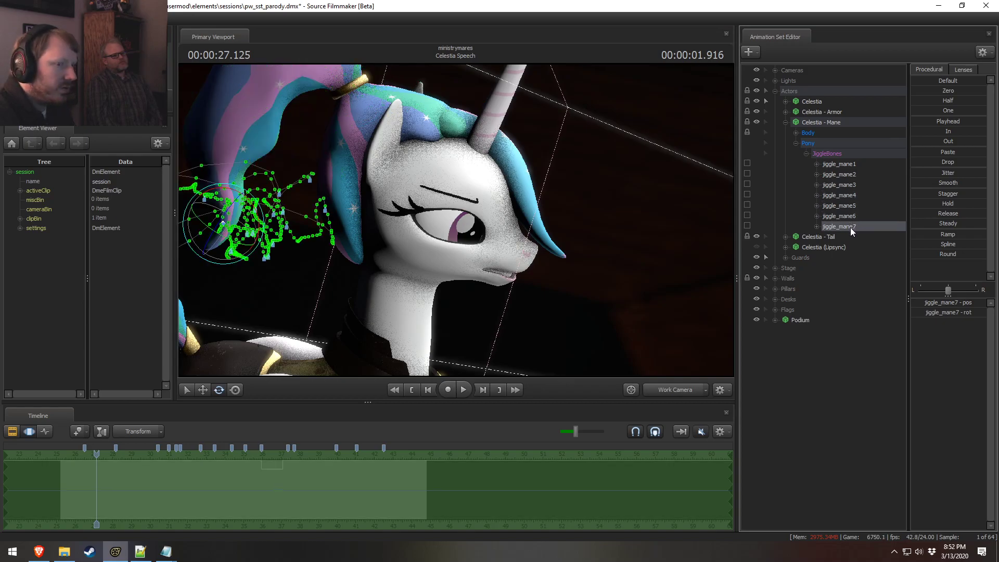
{"action": "left_click_drag", "start_coordinate": [445, 169], "coordinate": [422, 157]}
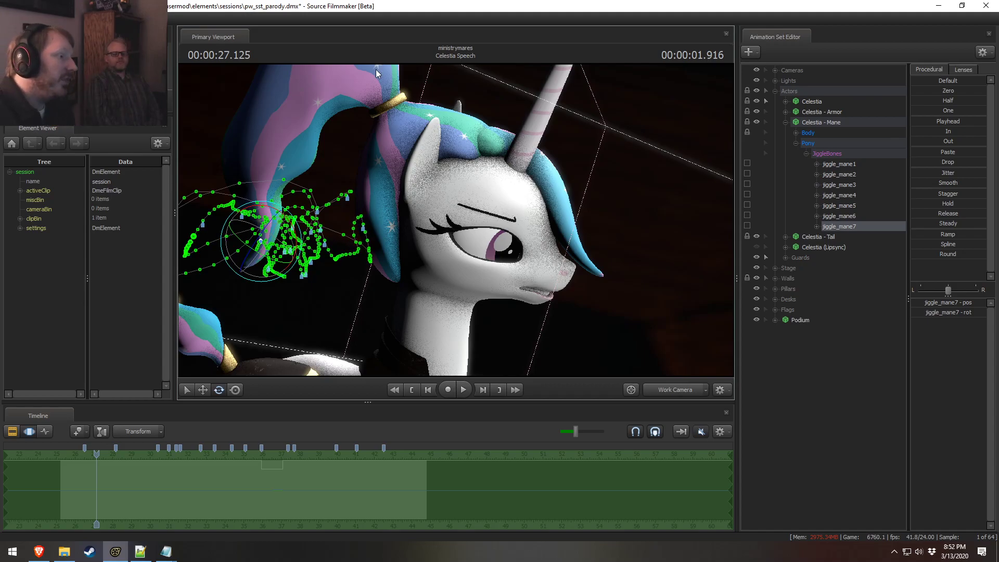
{"action": "left_click_drag", "start_coordinate": [316, 94], "coordinate": [560, 217]}
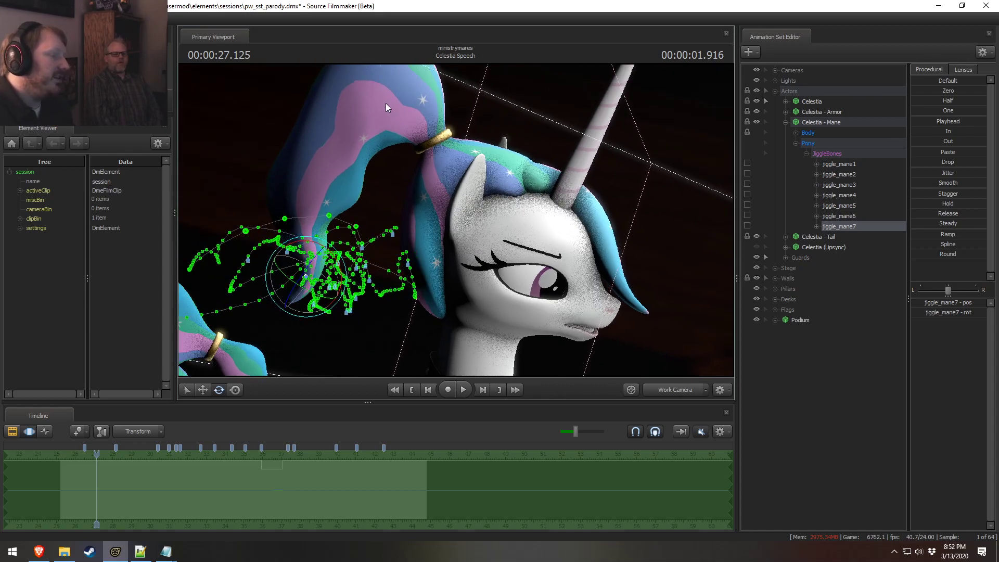
{"action": "left_click_drag", "start_coordinate": [426, 167], "coordinate": [472, 138]}
Step: Try rotating jiggle_mane4 and jiggle_mane3 with the head seen from the front, and undo the rotations
{"action": "left_click", "coordinate": [835, 195]}
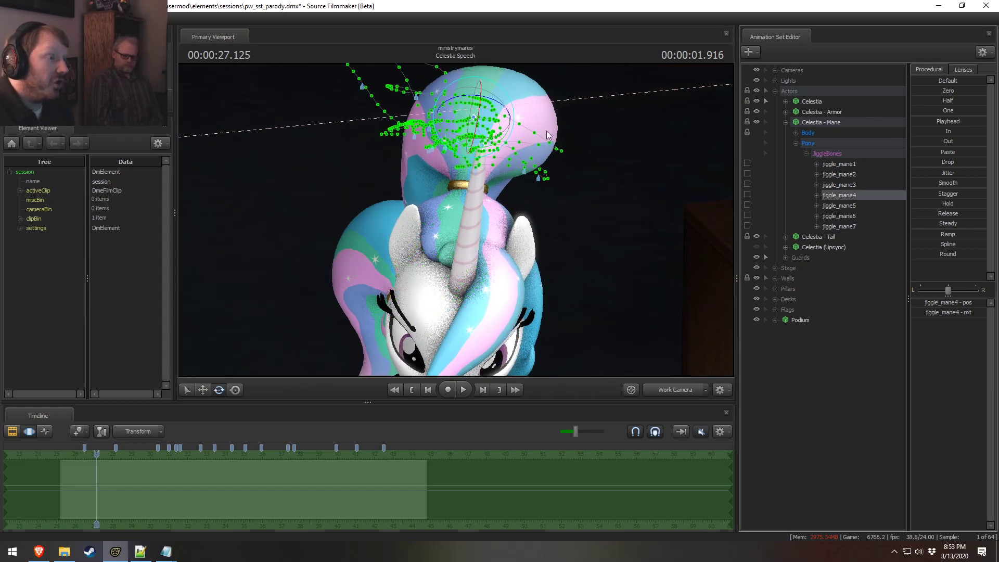
{"action": "left_click_drag", "start_coordinate": [493, 104], "coordinate": [508, 104]}
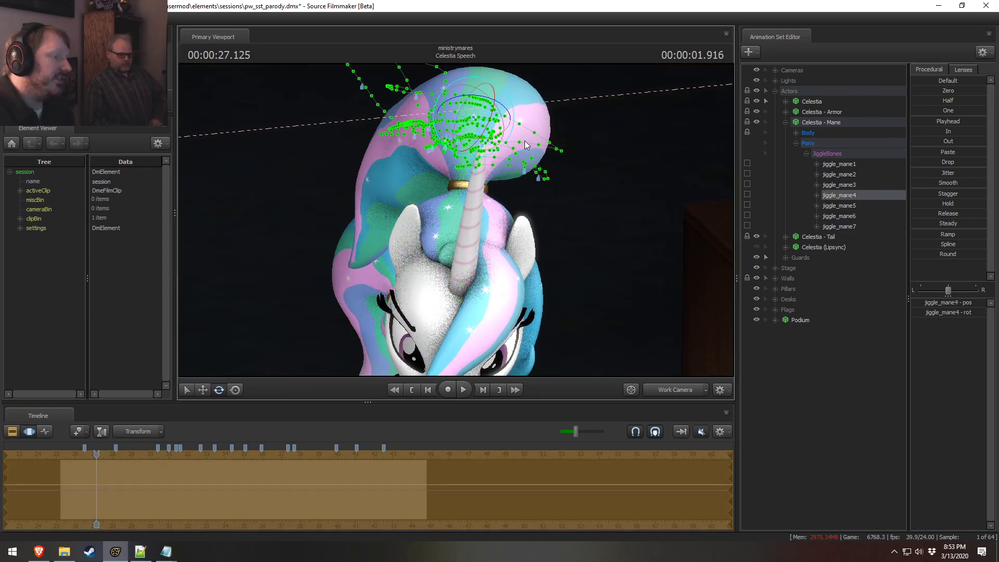
{"action": "left_click", "coordinate": [853, 185]}
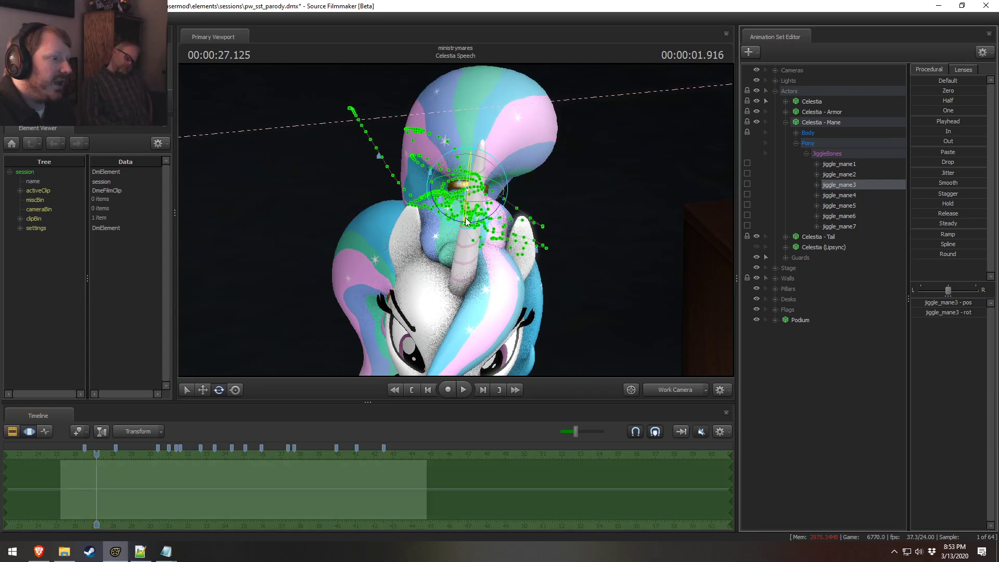
{"action": "left_click_drag", "start_coordinate": [466, 221], "coordinate": [478, 177]}
{"action": "key", "text": "ctrl+z"}
{"action": "key", "text": "ctrl+z"}
{"action": "key", "text": "ctrl+z"}
Step: Try rotating jiggle_mane4 again from two viewing angles, undoing each attempt
{"action": "left_click", "coordinate": [838, 196]}
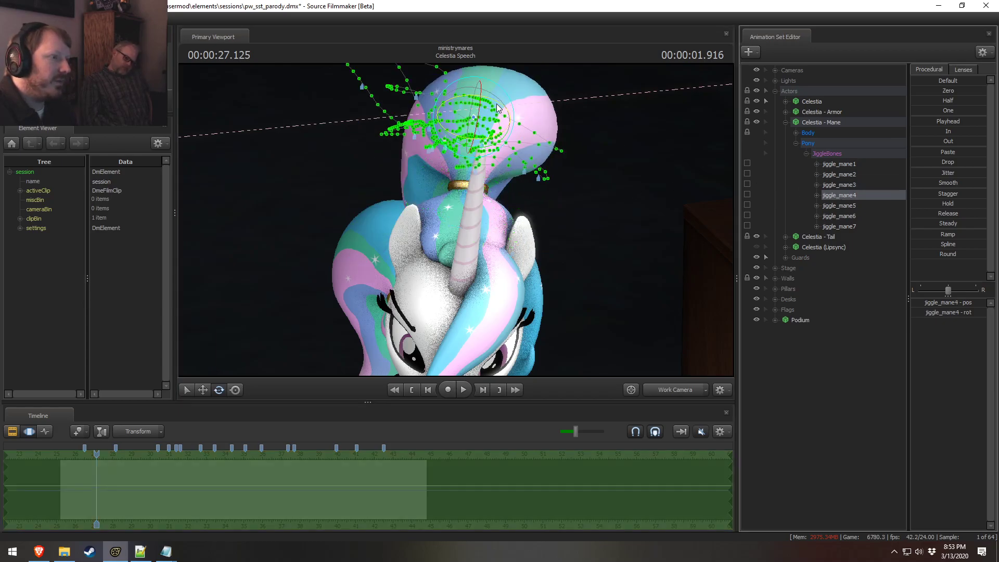
{"action": "left_click_drag", "start_coordinate": [477, 98], "coordinate": [474, 97]}
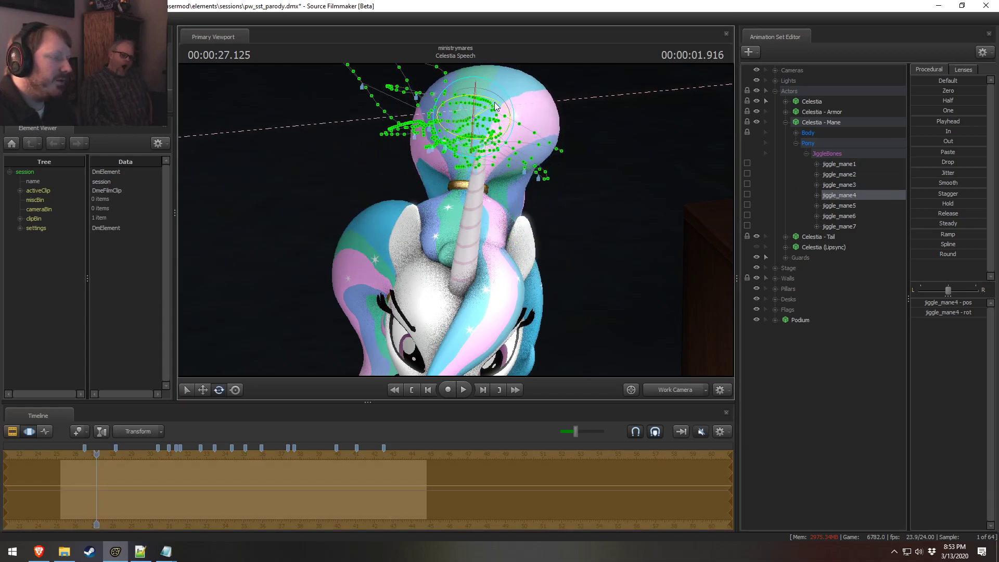
{"action": "key", "text": "ctrl+z"}
{"action": "left_click_drag", "start_coordinate": [609, 134], "coordinate": [456, 220], "text": "alt"}
{"action": "left_click_drag", "start_coordinate": [479, 112], "coordinate": [511, 123]}
{"action": "key", "text": "ctrl+z"}
Step: Try rotating jiggle_mane5 and jiggle_mane3 with the ponytail seen from below, undoing each attempt
{"action": "left_click", "coordinate": [855, 207]}
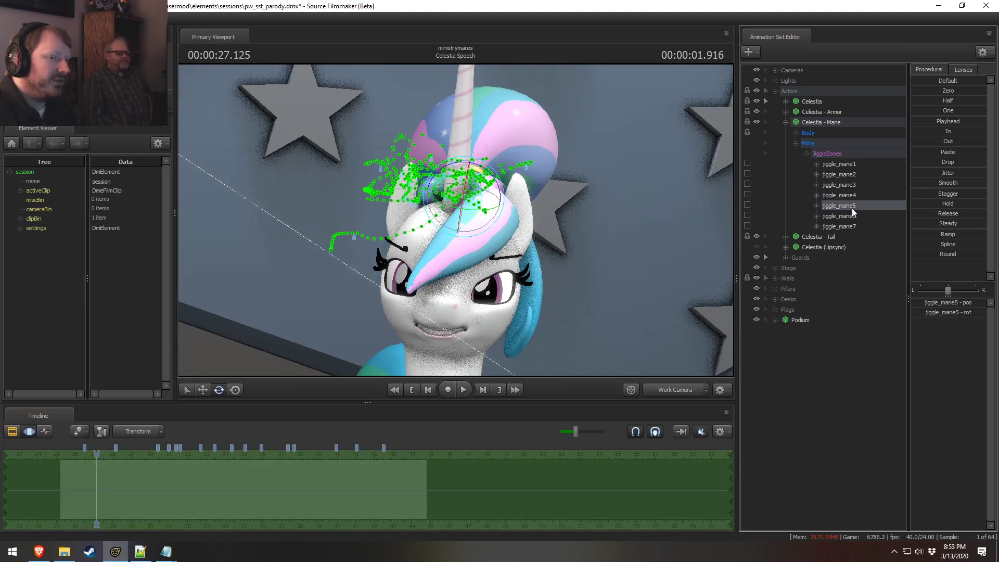
{"action": "left_click_drag", "start_coordinate": [483, 213], "coordinate": [489, 193]}
{"action": "key", "text": "ctrl+z"}
{"action": "left_click", "coordinate": [833, 187]}
{"action": "key", "text": "ctrl+z"}
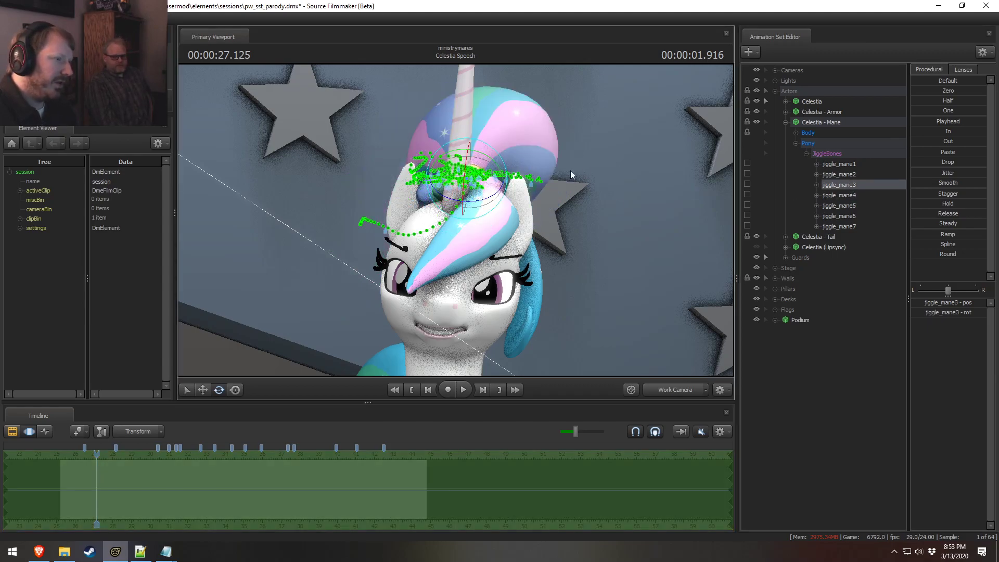
Step: Try to move jiggle_mane3 at the gold ponytail band, and undo the move
{"action": "left_click_drag", "start_coordinate": [570, 170], "coordinate": [471, 195], "text": "alt"}
{"action": "key", "text": "w"}
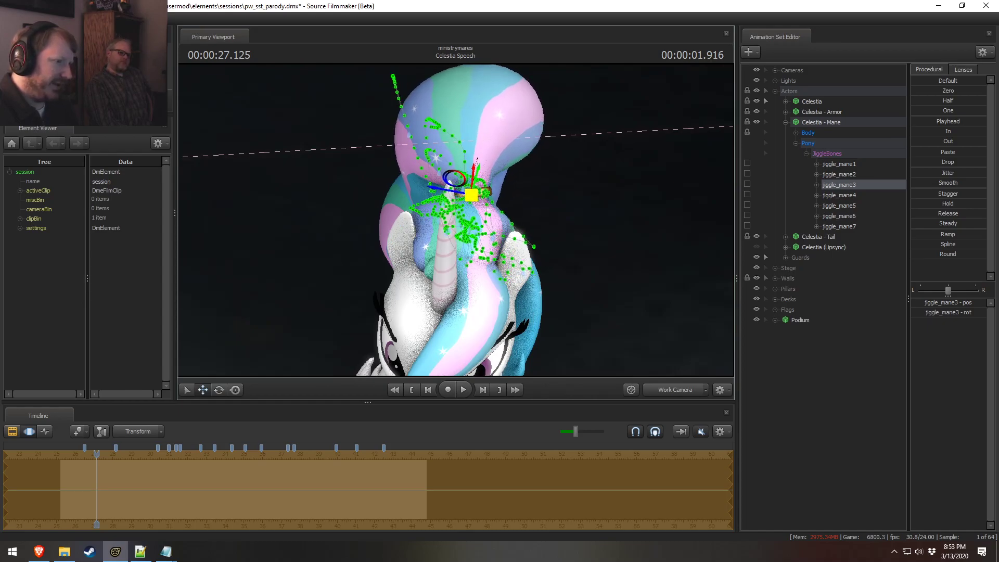
{"action": "key", "text": "ctrl+z"}
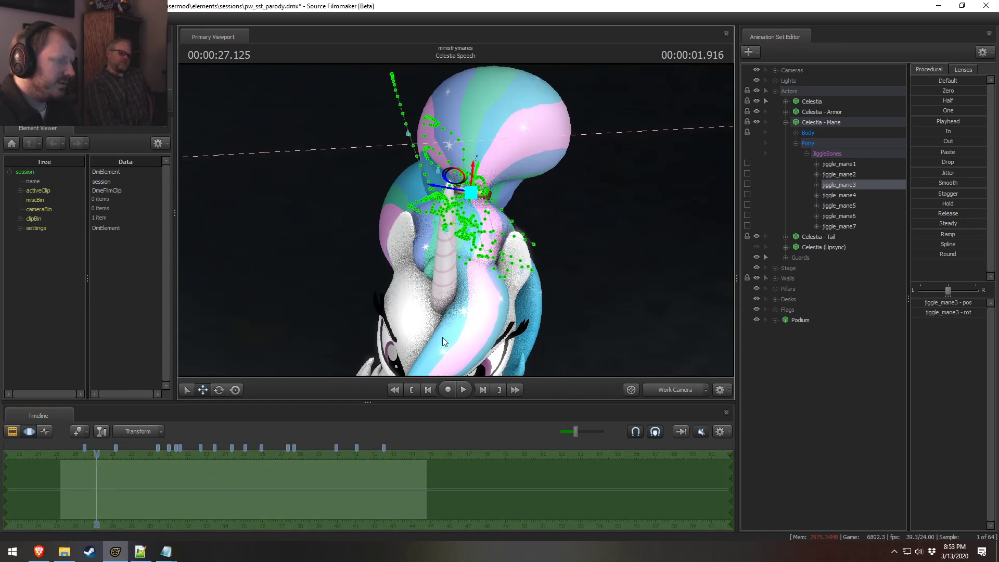
Step: Focus closely on jiggle_mane3 at the gold band and set a short time selection around the 30-second mark
{"action": "left_click_drag", "start_coordinate": [471, 195], "coordinate": [431, 166]}
{"action": "key", "text": "w"}
{"action": "key", "text": "e"}
{"action": "key", "text": "w"}
{"action": "key", "text": "Escape"}
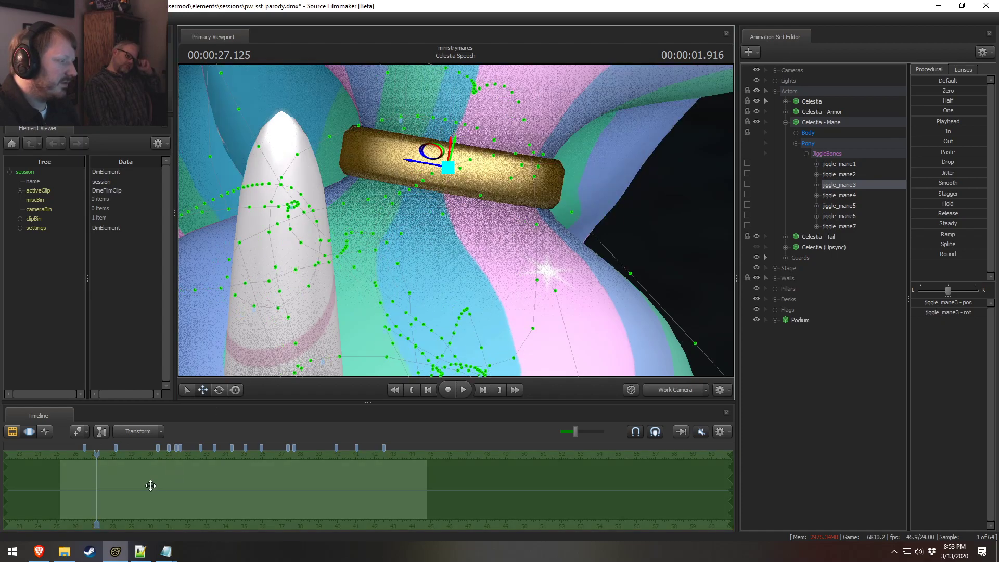
{"action": "left_click", "coordinate": [151, 484]}
{"action": "scroll", "coordinate": [150, 483], "scroll_direction": "up", "scroll_amount": 3}
Step: Try rotating and moving jiggle_mane3 to straighten the gold band within the short time selection, and discard the change
{"action": "left_click_drag", "start_coordinate": [447, 281], "coordinate": [456, 260]}
{"action": "key", "text": "s"}
{"action": "left_click_drag", "start_coordinate": [455, 220], "coordinate": [451, 186]}
{"action": "key", "text": "w"}
{"action": "key", "text": "e"}
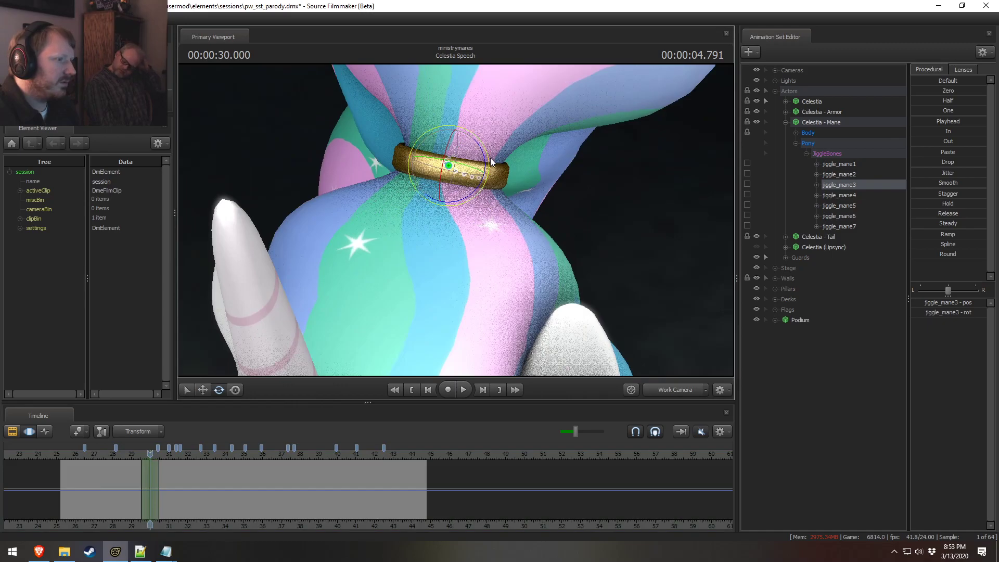
{"action": "left_click_drag", "start_coordinate": [490, 158], "coordinate": [477, 151]}
{"action": "key", "text": "w"}
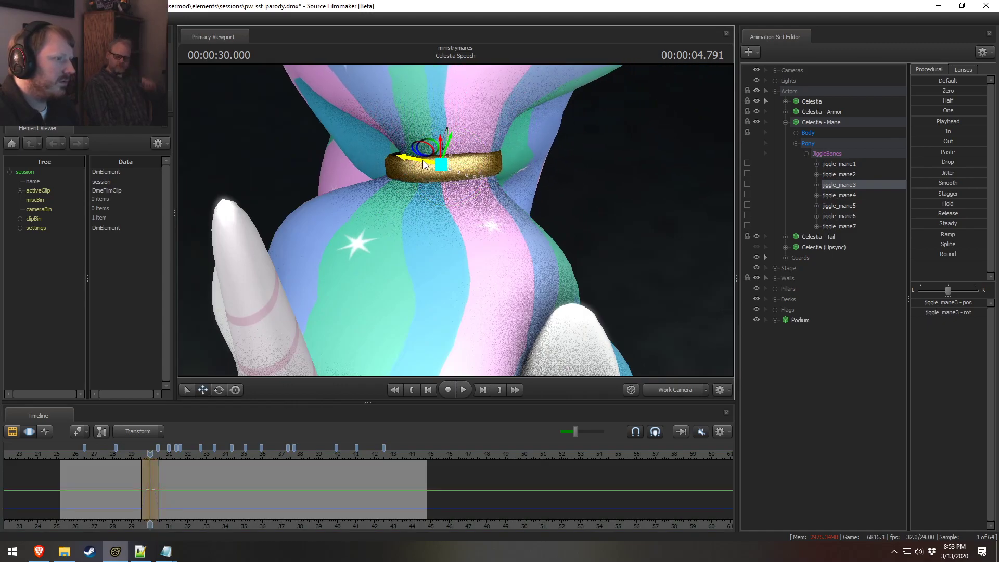
{"action": "left_click", "coordinate": [136, 471]}
{"action": "left_click_drag", "start_coordinate": [135, 471], "coordinate": [157, 481]}
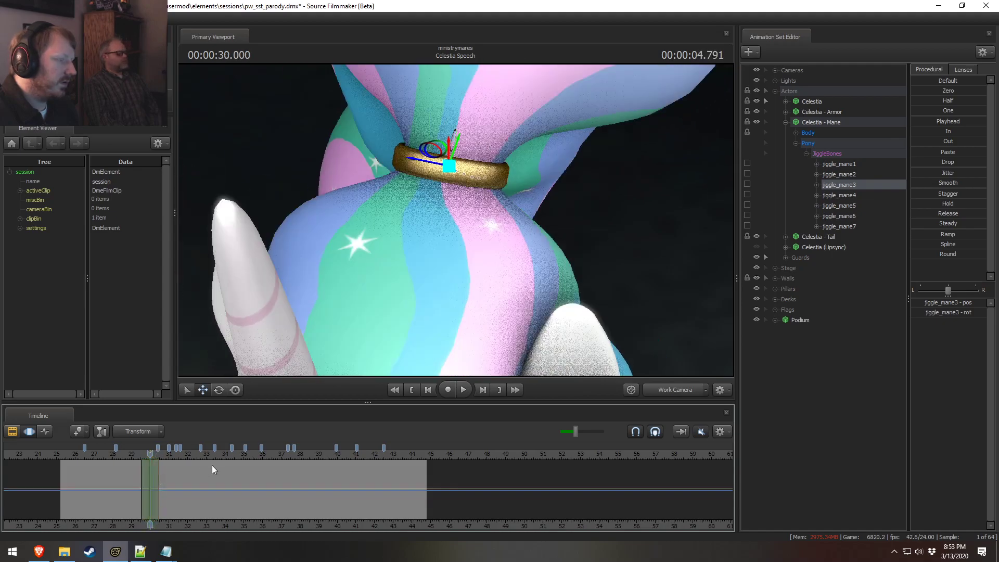
Step: Play the speech through the Main Camera from about 25.3 seconds to check the mane, and save the session
{"action": "left_click", "coordinate": [62, 462]}
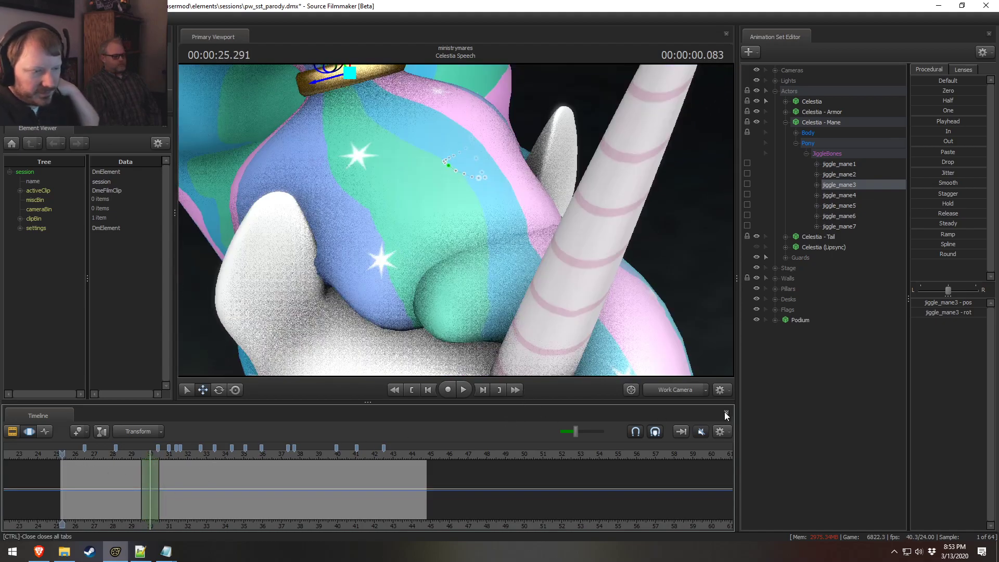
{"action": "key", "text": "space"}
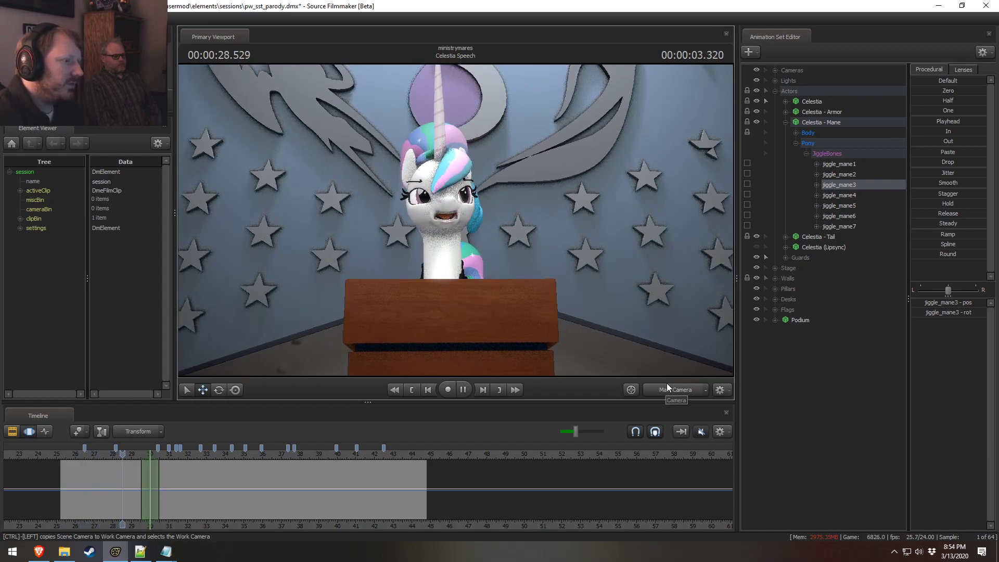
{"action": "key", "text": "space"}
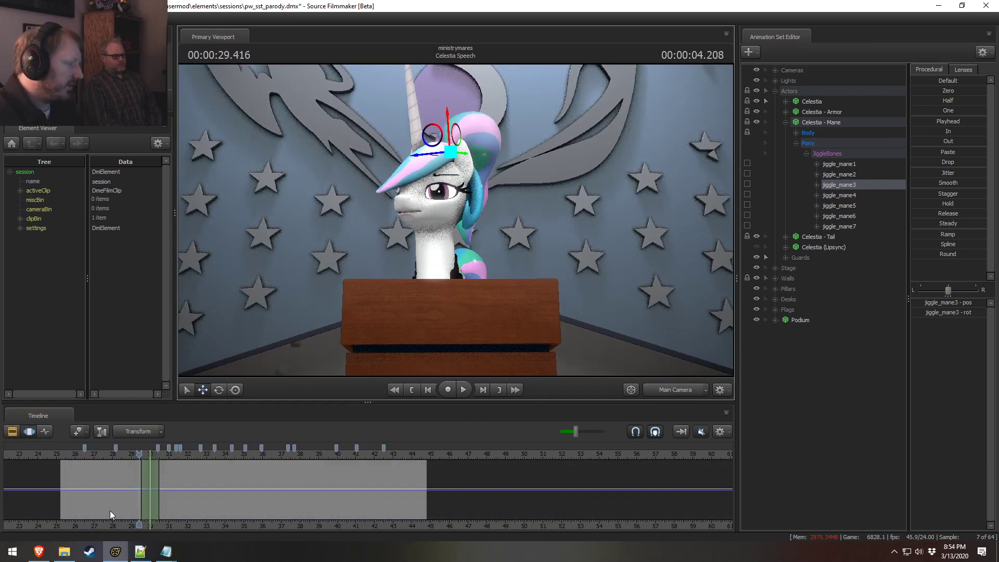
Step: Close both gameinfo.txt Notepad windows and the Notepad++ window holding rockwall_01.vmt
{"action": "mouse_move", "coordinate": [166, 550]}
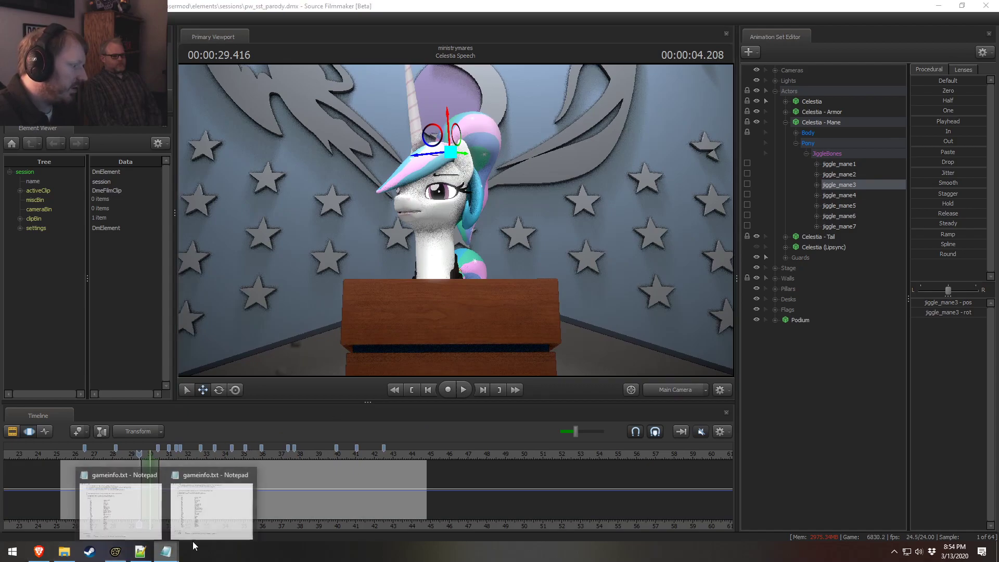
{"action": "left_click", "coordinate": [251, 471]}
{"action": "left_click", "coordinate": [204, 472]}
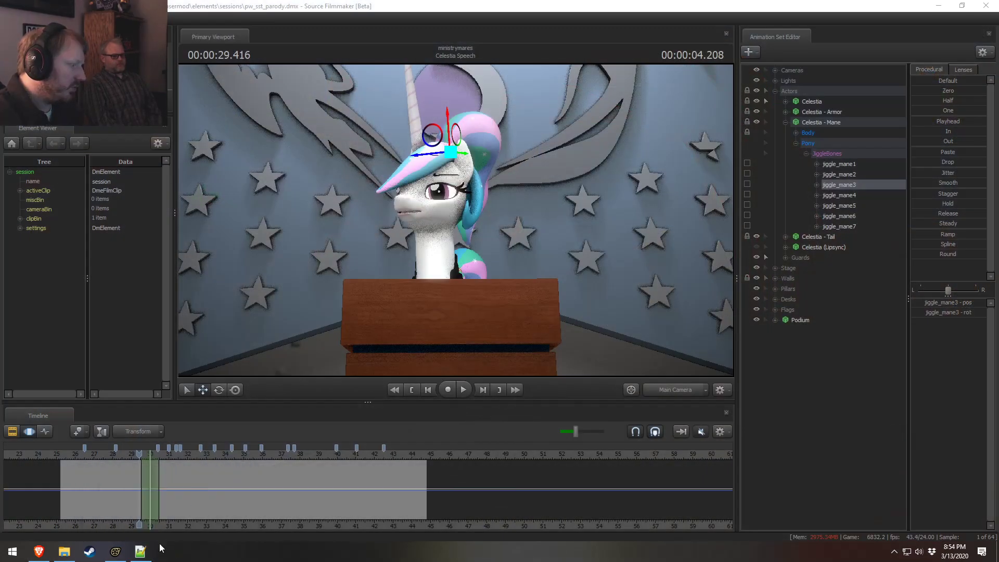
{"action": "left_click", "coordinate": [861, 173]}
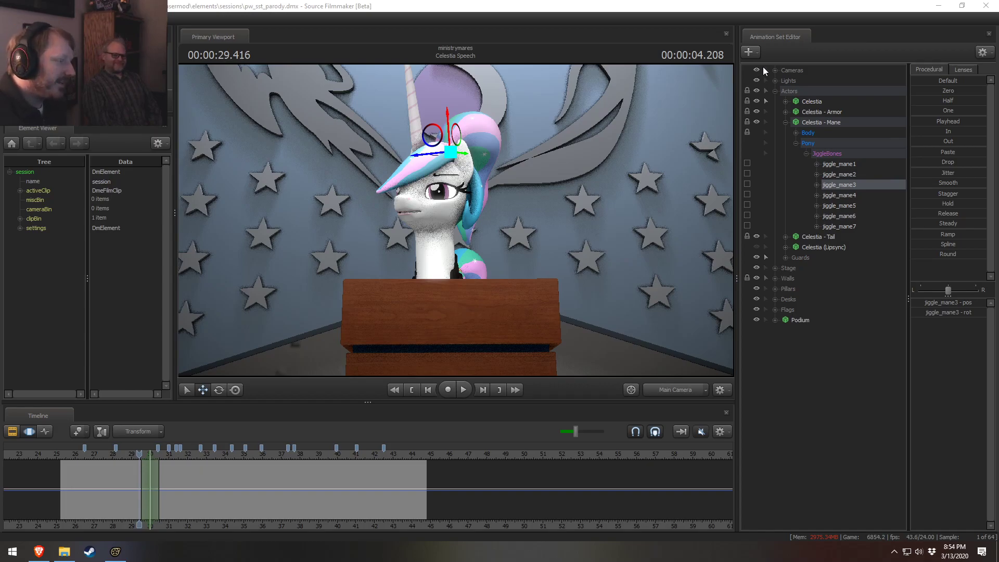
Step: Scrub through Celestia's podium speech from about 26.6 to 40.9 seconds to check her face and mane
{"action": "left_click", "coordinate": [489, 2]}
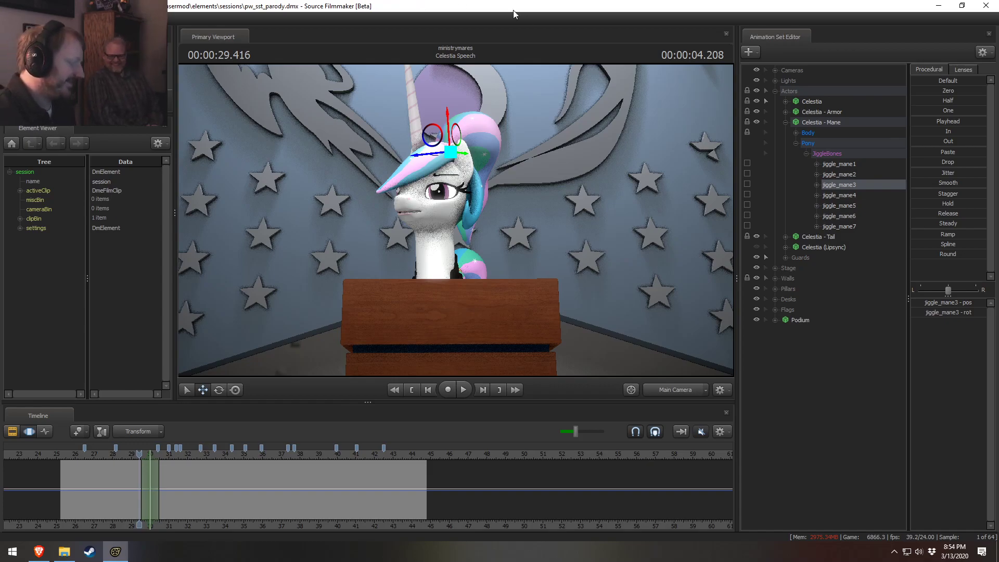
{"action": "left_click", "coordinate": [87, 454]}
{"action": "middle_click_drag", "start_coordinate": [129, 476], "coordinate": [232, 479]}
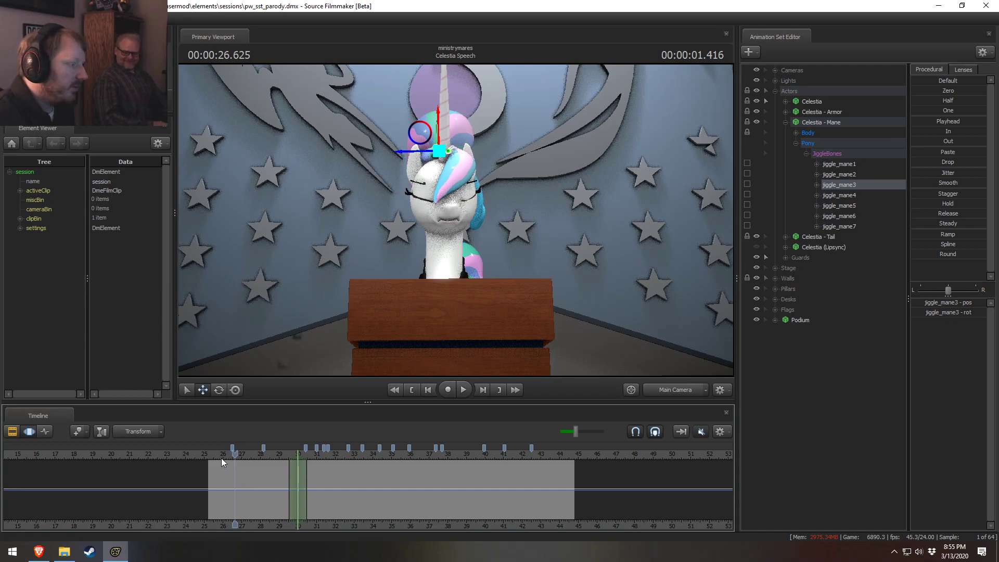
{"action": "left_click_drag", "start_coordinate": [209, 455], "coordinate": [502, 473]}
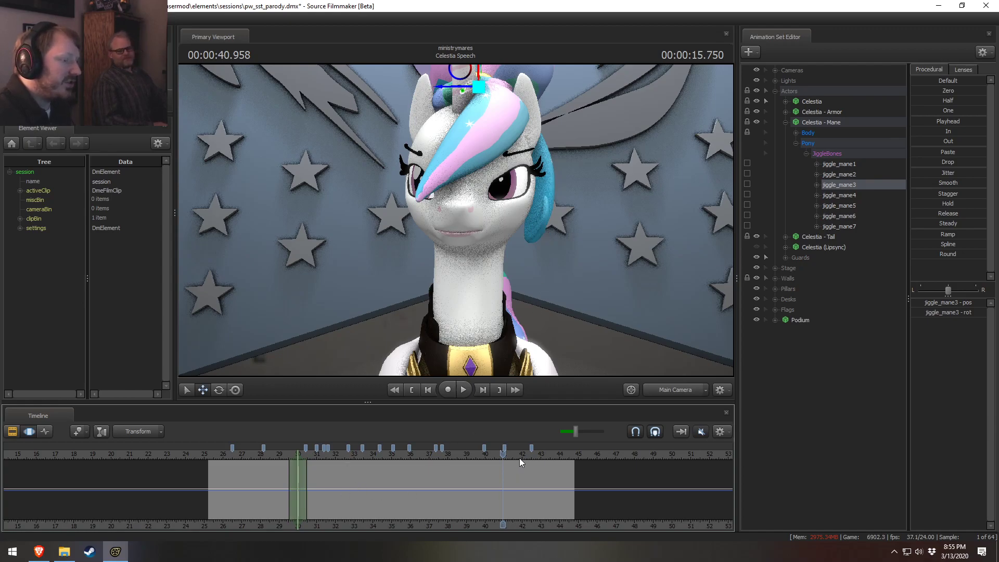
{"action": "left_click_drag", "start_coordinate": [502, 453], "coordinate": [514, 447]}
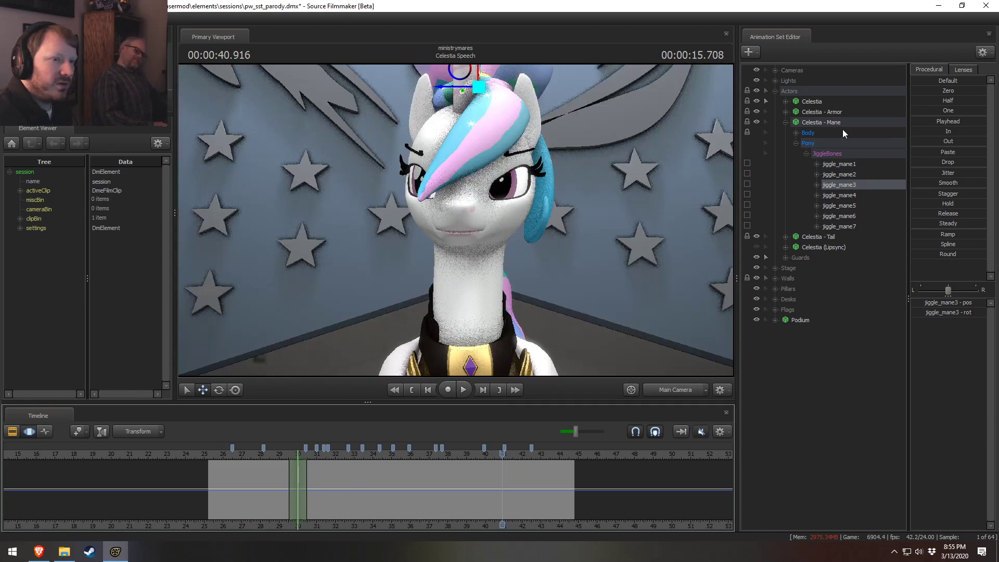
Step: Examine the Utilities commands available for the Celestia - Mane animation set, and clear the selection
{"action": "right_click", "coordinate": [823, 121]}
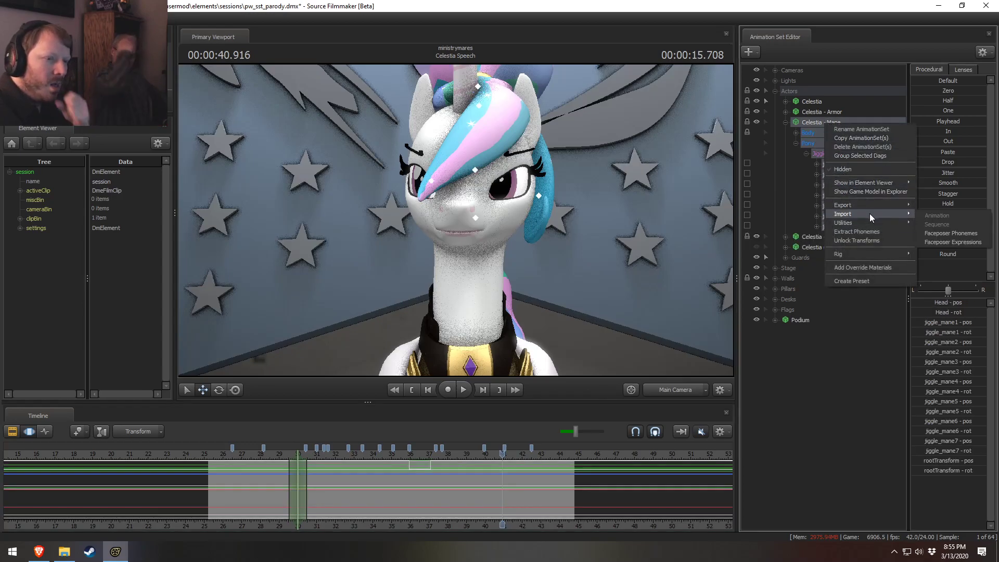
{"action": "mouse_move", "coordinate": [866, 224]}
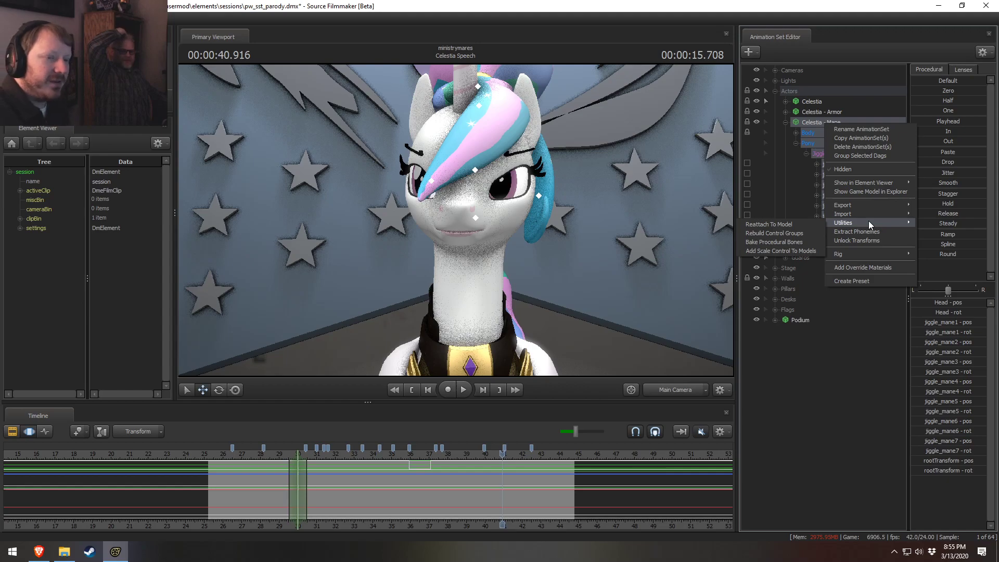
{"action": "left_click", "coordinate": [859, 399]}
{"action": "left_click", "coordinate": [859, 399]}
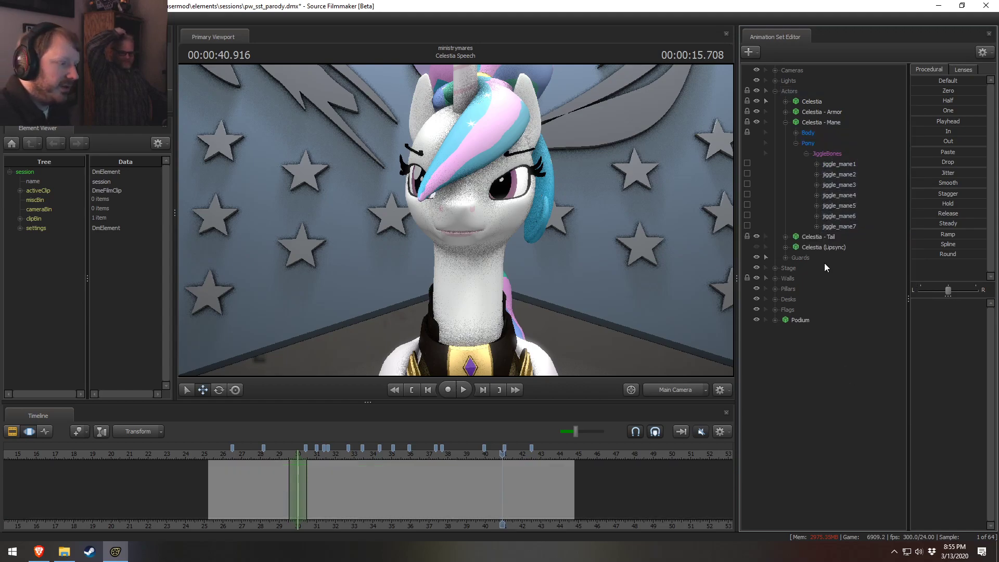
Step: Return to about 25.5 seconds, save the session, and review the speech shot up to 32 seconds
{"action": "left_click", "coordinate": [213, 452]}
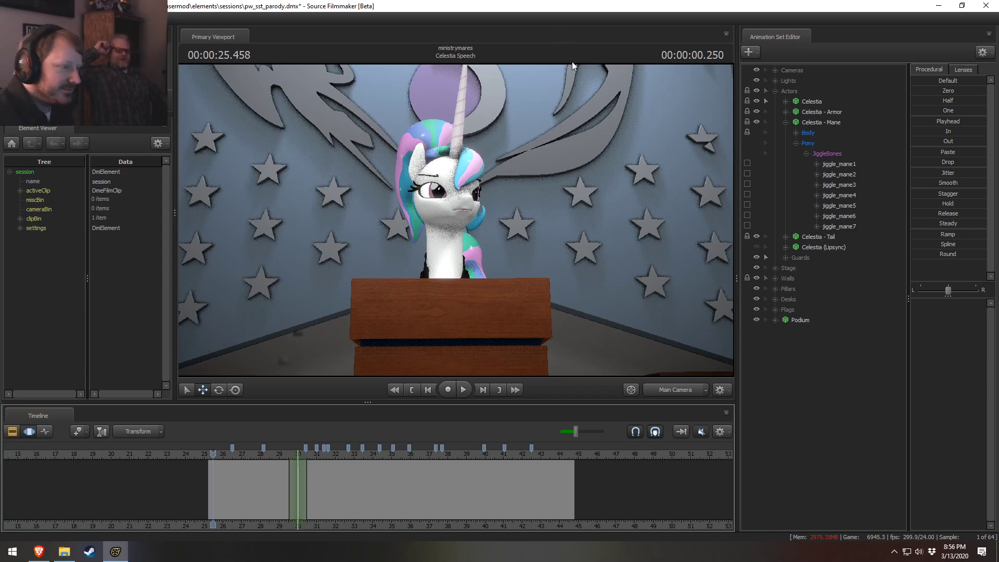
{"action": "key", "text": "ctrl+s"}
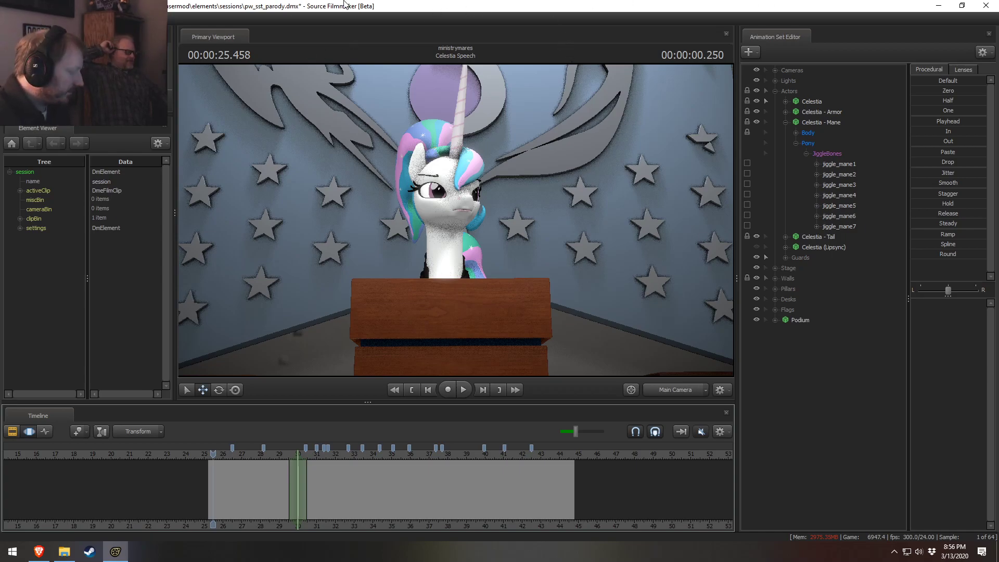
{"action": "left_click_drag", "start_coordinate": [250, 452], "coordinate": [336, 452]}
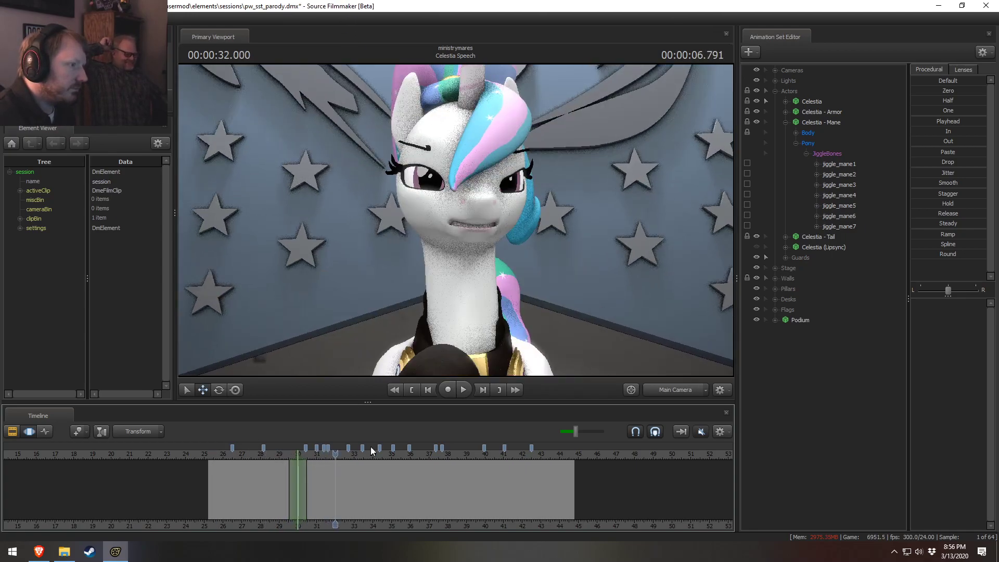
Step: Quit Source Filmmaker with the session changes saved, and close the usermod folder window
{"action": "left_click", "coordinate": [985, 5]}
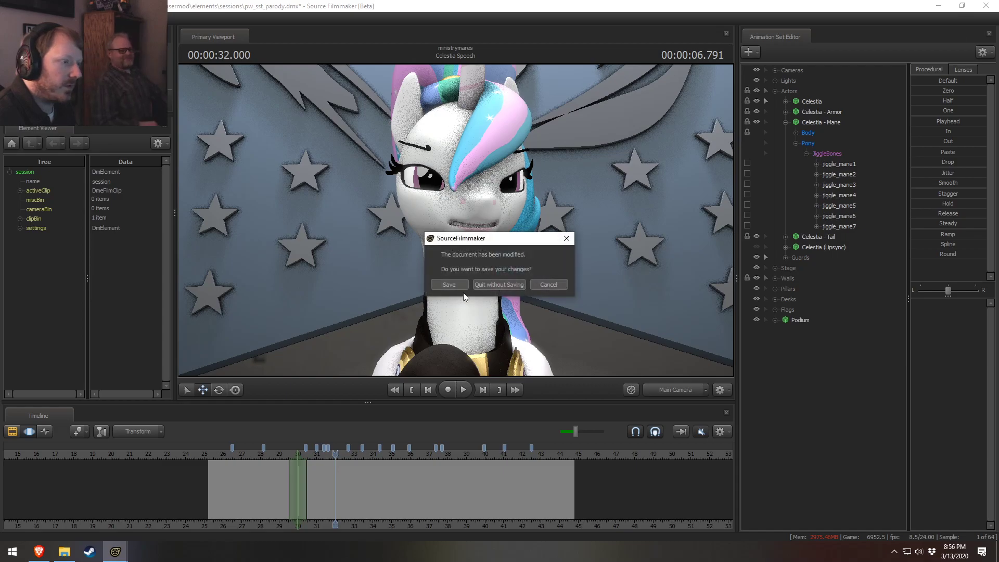
{"action": "left_click", "coordinate": [448, 284]}
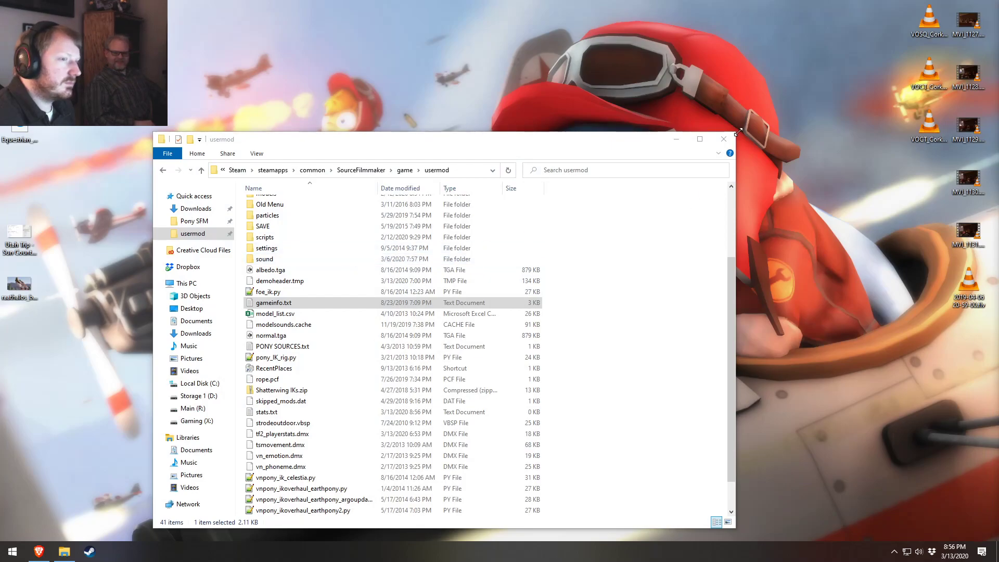
{"action": "left_click", "coordinate": [730, 136]}
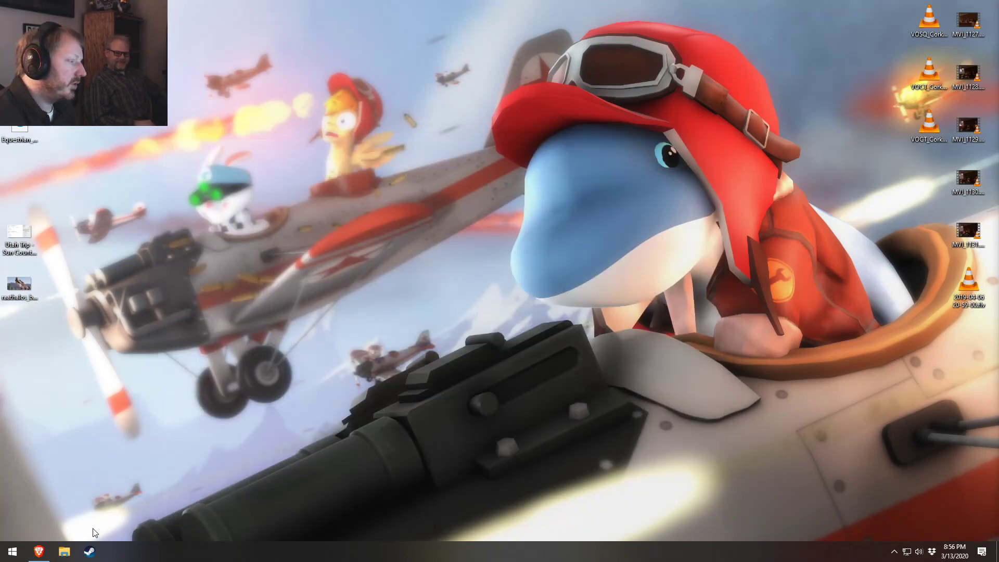
{"action": "left_click", "coordinate": [39, 551]}
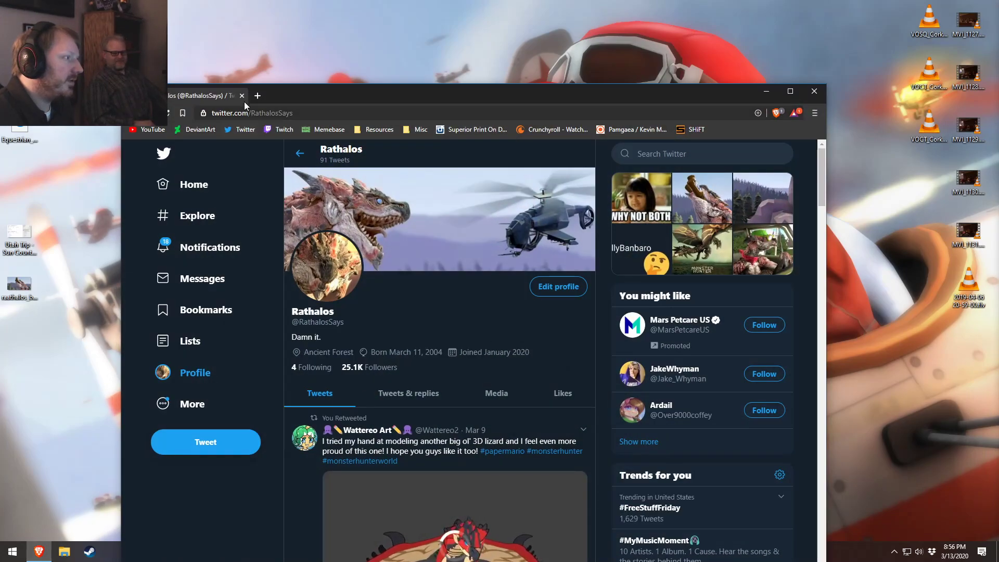
{"action": "left_click", "coordinate": [765, 92]}
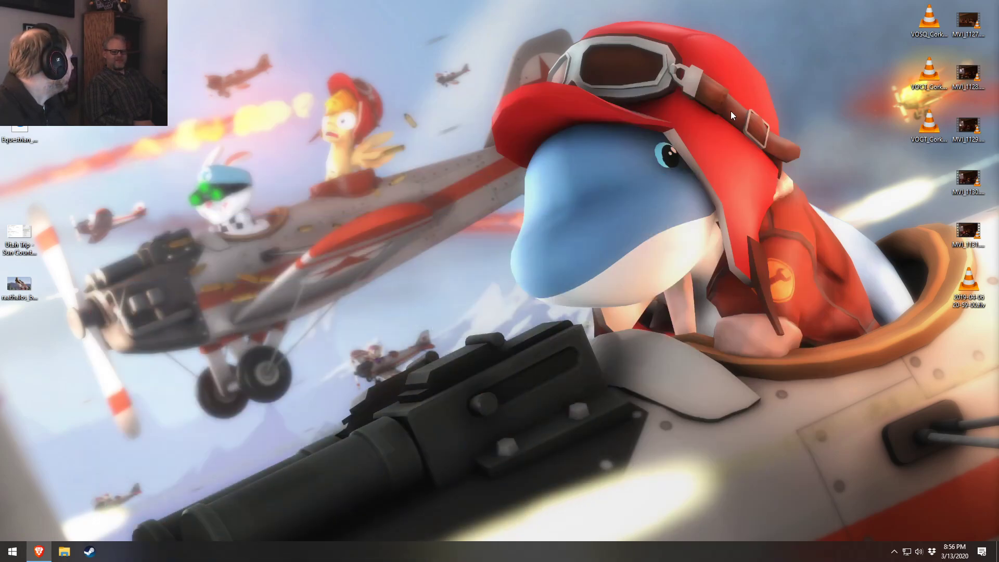